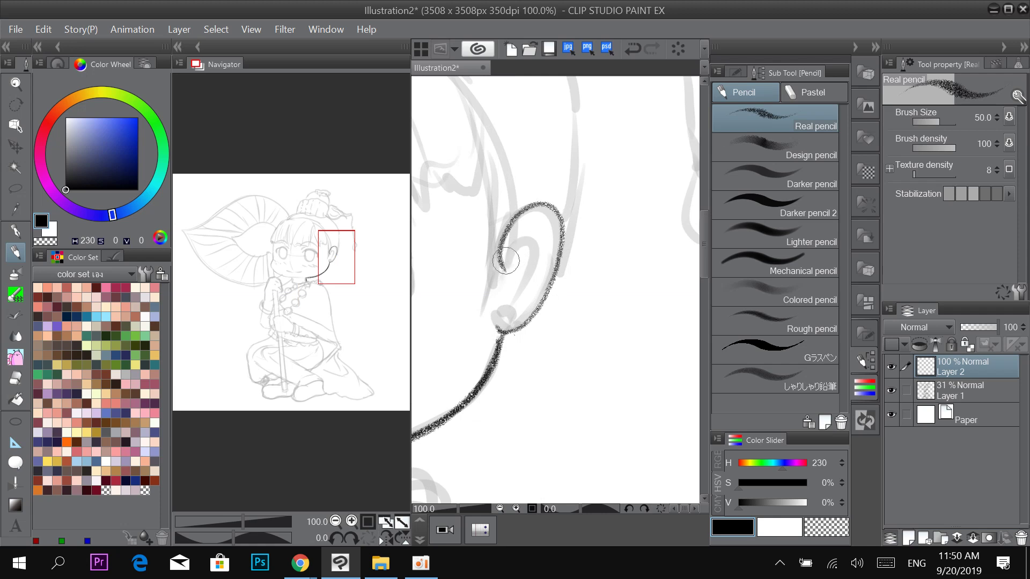
# Draw the ear's inner fold and lobe stud, and add a dangling earring with two beads and a diamond-shaped pendant.
pyautogui.moveTo(506, 261)
pyautogui.mouseDown()
pyautogui.moveTo(515, 305)
pyautogui.moveTo(527, 281)
pyautogui.moveTo(509, 312)
pyautogui.mouseUp()
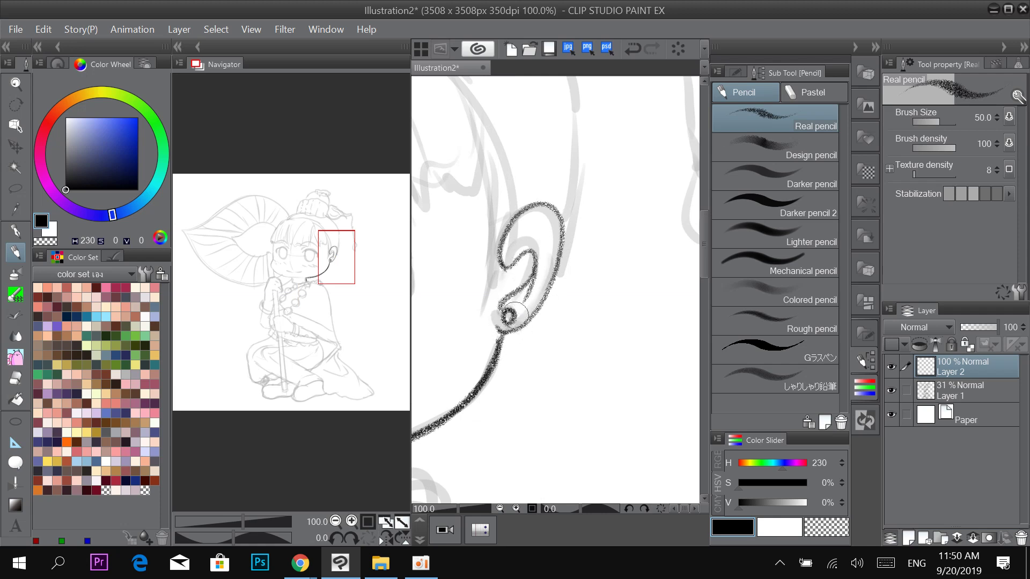
pyautogui.moveTo(531, 346)
pyautogui.mouseDown()
pyautogui.moveTo(543, 304)
pyautogui.moveTo(525, 302)
pyautogui.moveTo(531, 387)
pyautogui.moveTo(533, 343)
pyautogui.moveTo(634, 295)
pyautogui.mouseUp()
pyautogui.scroll(-2, 562, 341)
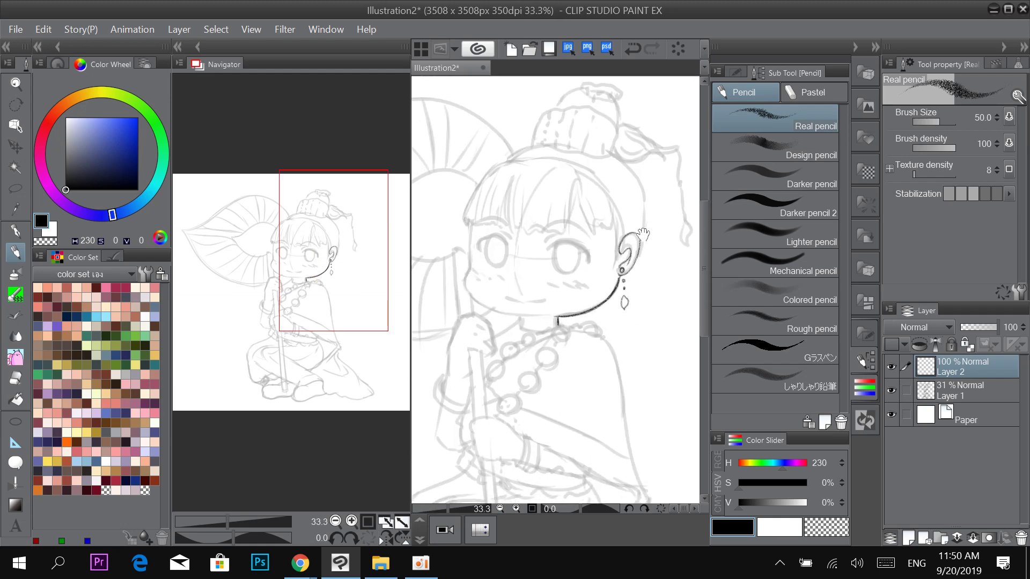
# Ink the side strands beside the ear and the pointed fringe locks across the forehead with the Real pencil.
pyautogui.scroll(2, 634, 255)
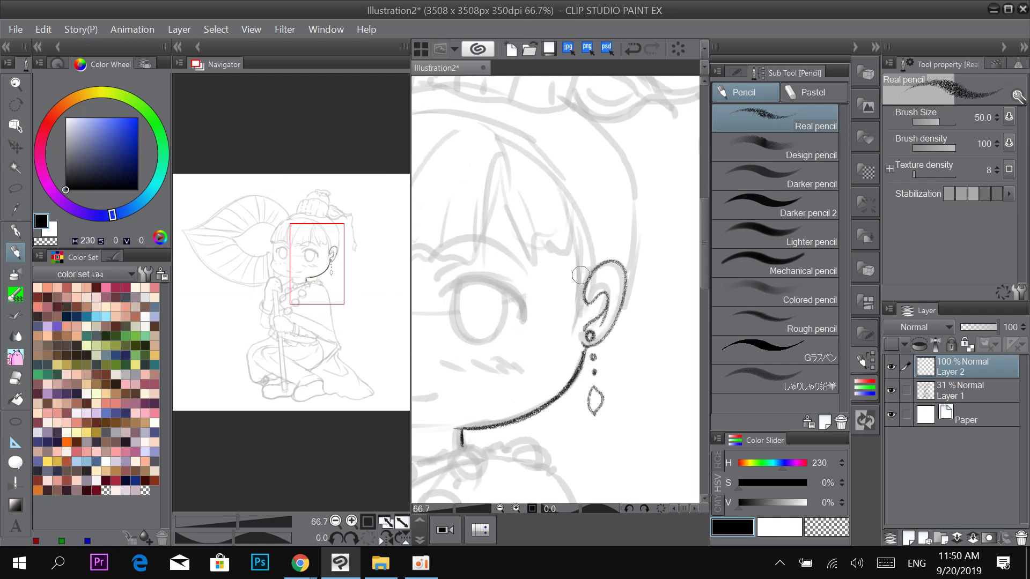
pyautogui.moveTo(584, 278)
pyautogui.mouseDown()
pyautogui.moveTo(571, 315)
pyautogui.moveTo(563, 197)
pyautogui.mouseUp()
pyautogui.moveTo(542, 132); pyautogui.dragTo(548, 289)
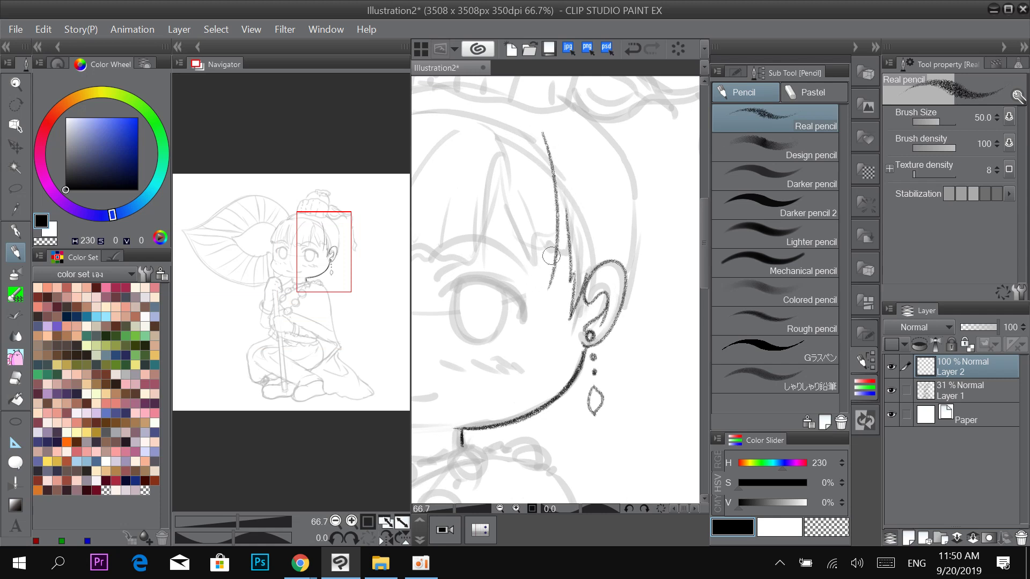
pyautogui.moveTo(563, 205); pyautogui.dragTo(564, 220)
pyautogui.moveTo(549, 287); pyautogui.dragTo(538, 233)
pyautogui.moveTo(538, 234)
pyautogui.mouseDown()
pyautogui.moveTo(537, 271)
pyautogui.moveTo(494, 178)
pyautogui.moveTo(603, 187)
pyautogui.moveTo(556, 275)
pyautogui.moveTo(517, 262)
pyautogui.moveTo(486, 147)
pyautogui.mouseUp()
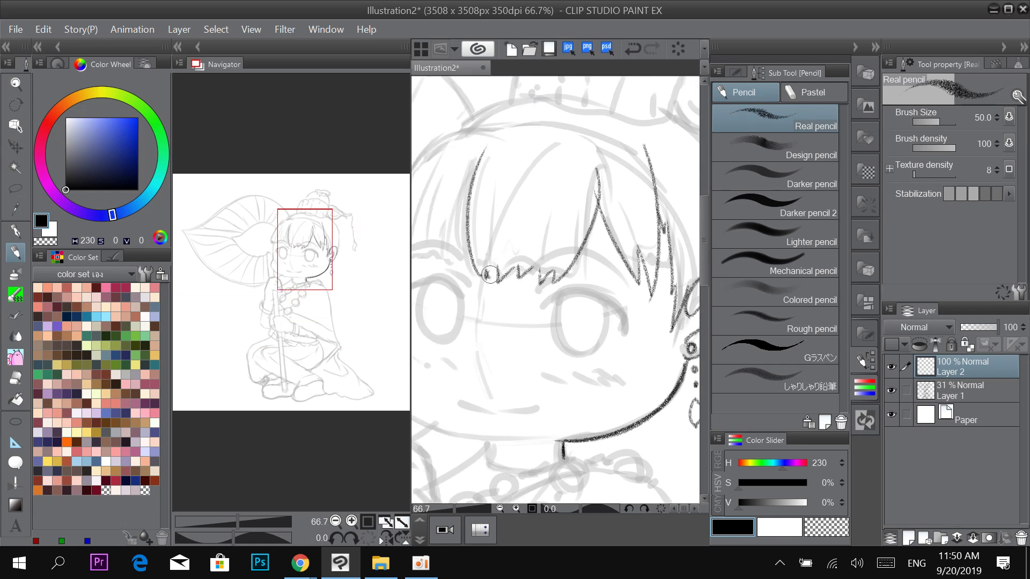
# Draw the fringe locks on the side opposite the ear and redo the outer hair contour from their tips toward the crown.
pyautogui.moveTo(478, 217); pyautogui.dragTo(550, 237)
pyautogui.moveTo(558, 171)
pyautogui.mouseDown()
pyautogui.moveTo(517, 281)
pyautogui.moveTo(523, 183)
pyautogui.moveTo(468, 283)
pyautogui.moveTo(477, 251)
pyautogui.mouseUp()
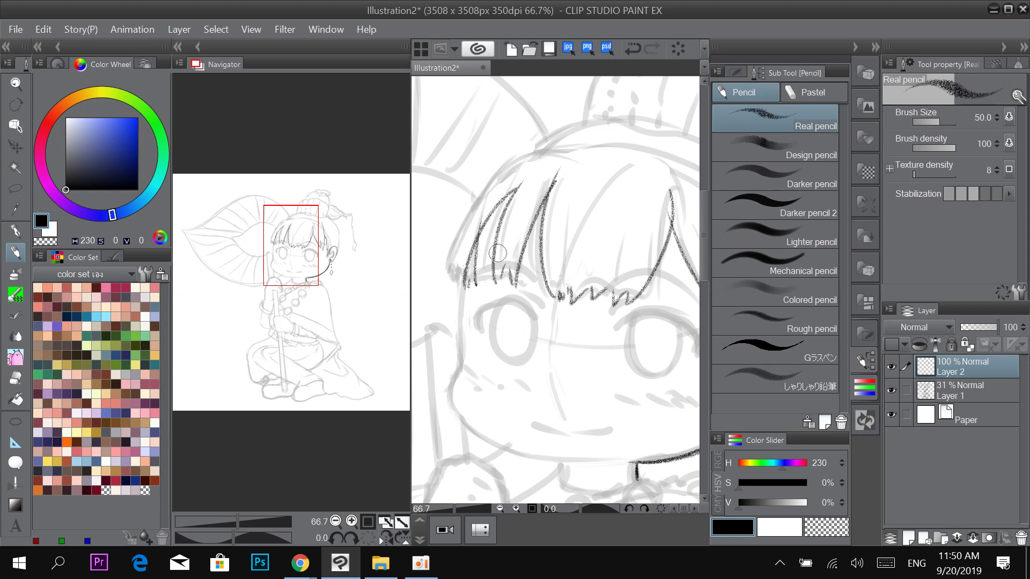
pyautogui.hotkey('ctrl', 'z')
pyautogui.moveTo(461, 281)
pyautogui.mouseDown()
pyautogui.moveTo(448, 264)
pyautogui.moveTo(457, 214)
pyautogui.moveTo(487, 166)
pyautogui.moveTo(563, 141)
pyautogui.mouseUp()
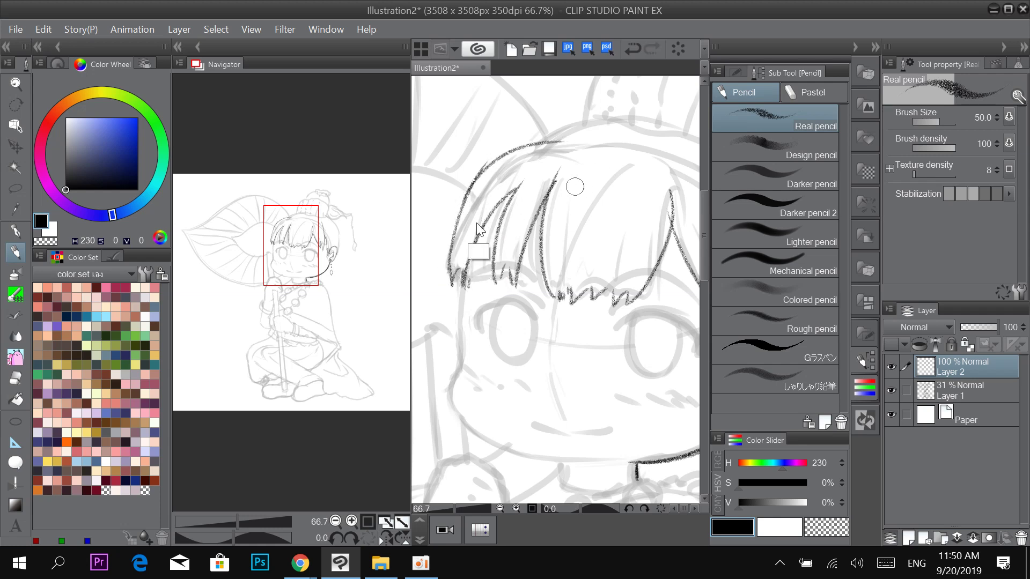
pyautogui.hotkey('ctrl', 'z')
pyautogui.moveTo(449, 284); pyautogui.dragTo(531, 143)
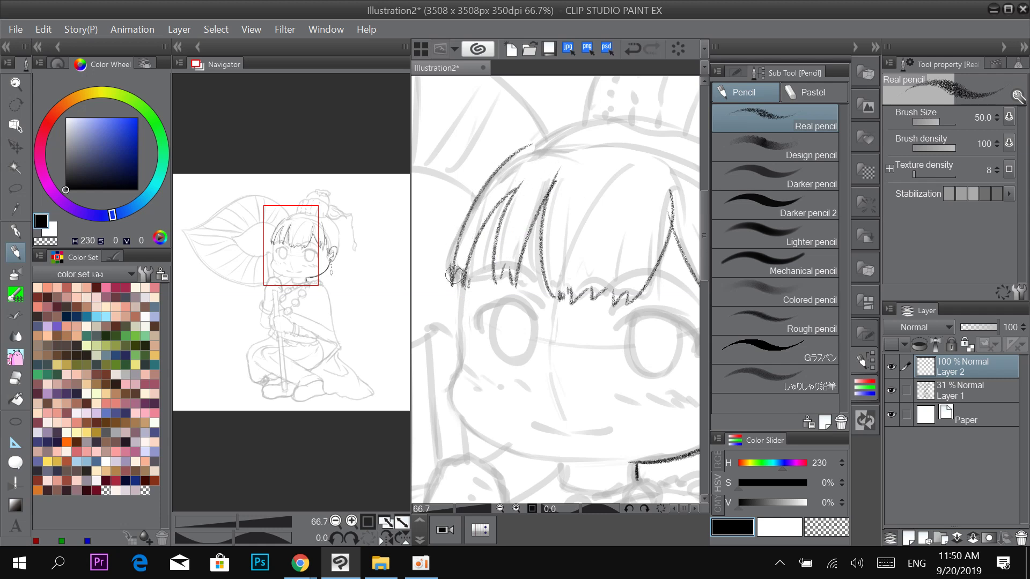
pyautogui.moveTo(453, 275); pyautogui.dragTo(473, 206)
# Draw the curved hairline over the top of the head, just below the hair bun.
pyautogui.moveTo(600, 165); pyautogui.dragTo(548, 213)
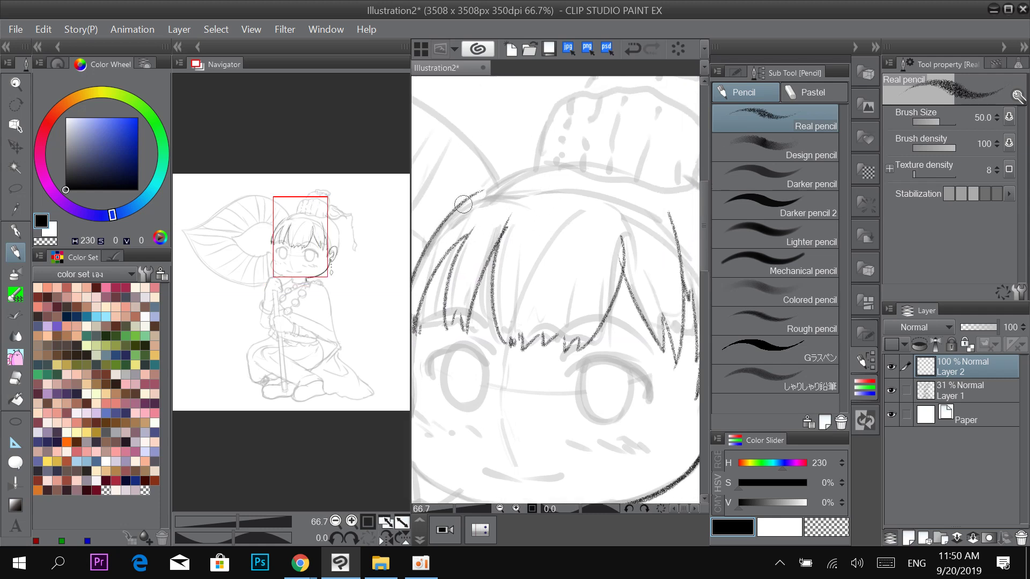
pyautogui.moveTo(464, 204)
pyautogui.mouseDown()
pyautogui.moveTo(519, 187)
pyautogui.moveTo(659, 211)
pyautogui.moveTo(573, 226)
pyautogui.moveTo(557, 206)
pyautogui.mouseUp()
pyautogui.hotkey('ctrl', 'z')
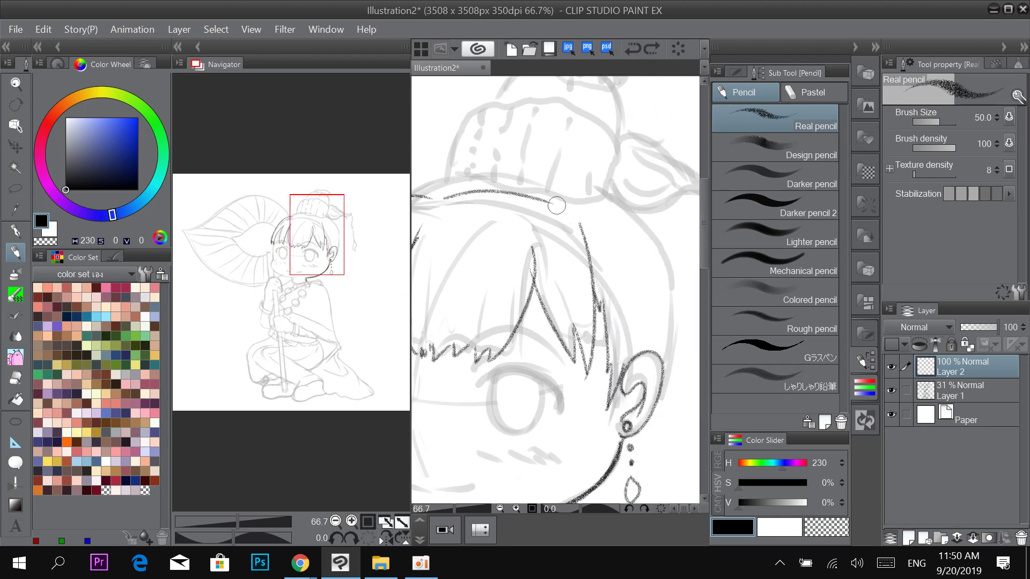
pyautogui.moveTo(628, 211); pyautogui.dragTo(585, 199)
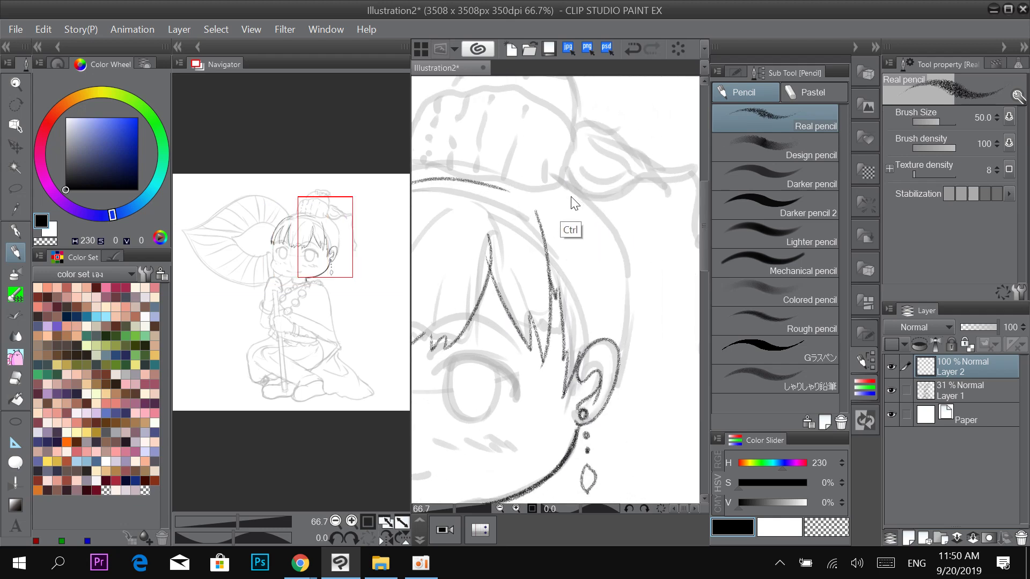
pyautogui.scroll(-1, 572, 199)
pyautogui.scroll(1, 504, 245)
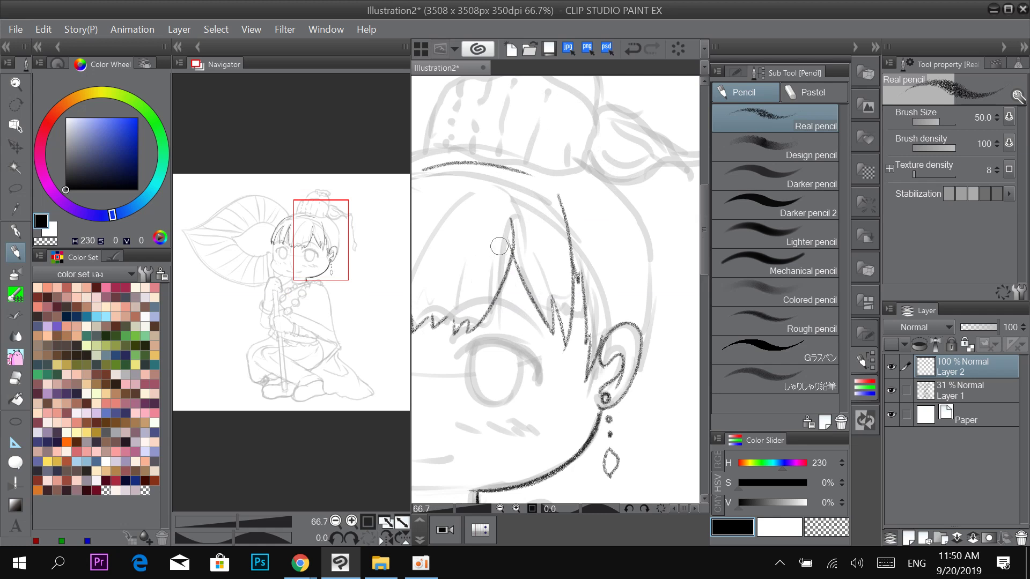
# Touch up the outer hair contour and extend it up to the base of the bun with the Real pencil.
pyautogui.press('e')
pyautogui.moveTo(437, 234); pyautogui.dragTo(570, 251)
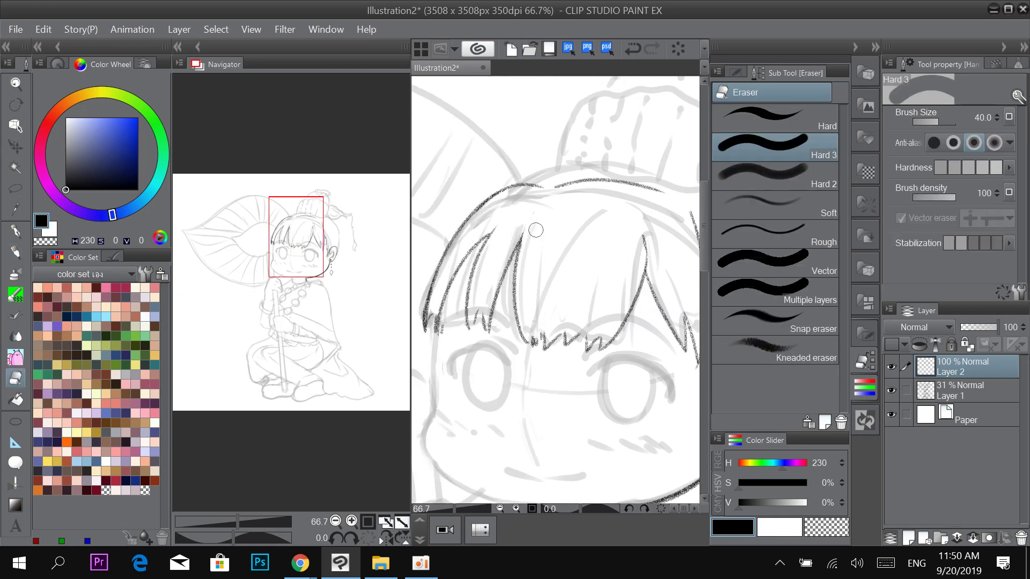
pyautogui.press('p')
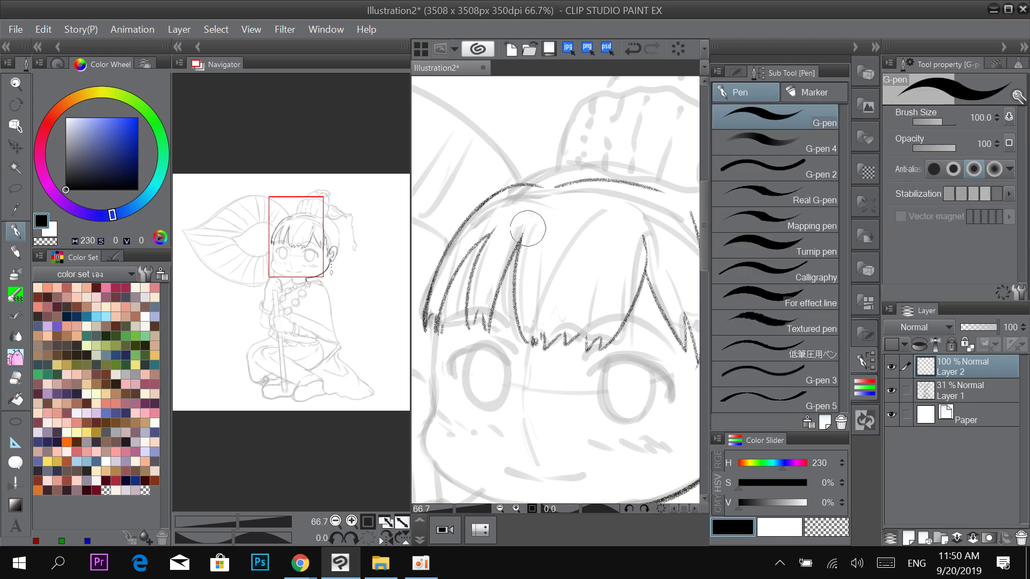
pyautogui.press('p')
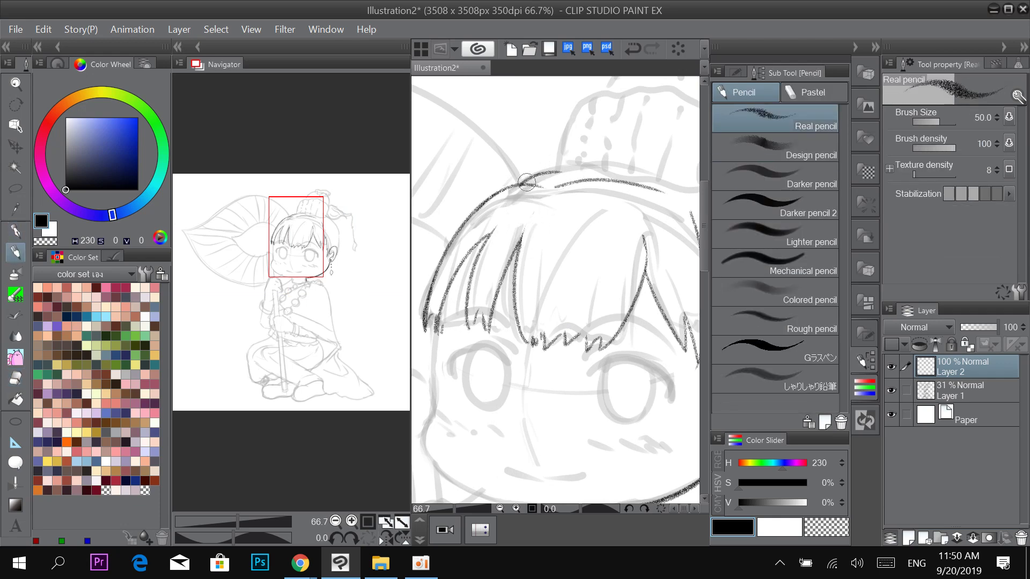
# Draw the face outline opposite the ear, from the fringe tips down around the cheek toward the chin.
pyautogui.hotkey('ctrl', '-')
pyautogui.hotkey('ctrl', '-')
pyautogui.moveTo(666, 230); pyautogui.dragTo(589, 202)
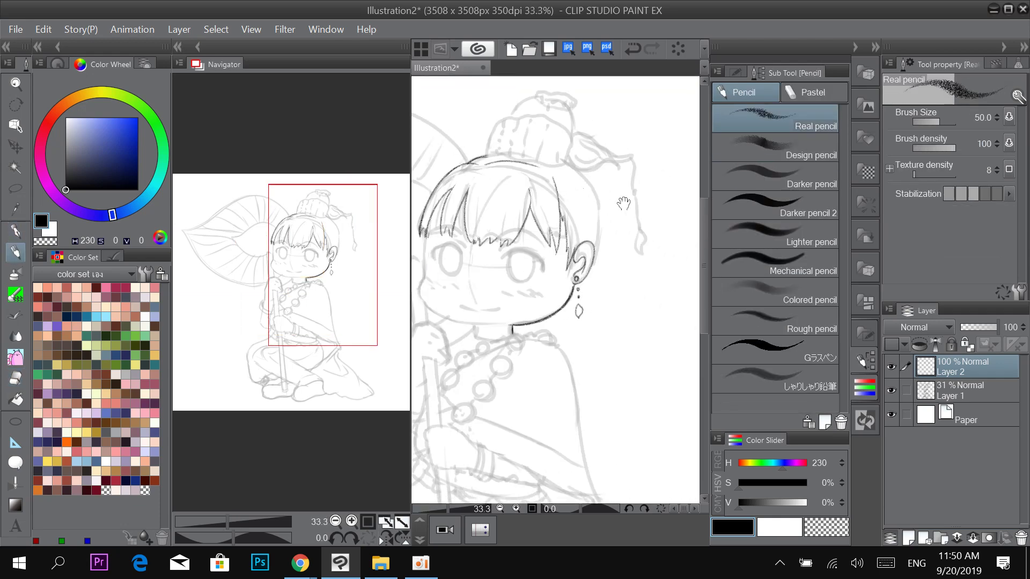
pyautogui.moveTo(449, 260); pyautogui.dragTo(512, 224)
pyautogui.hotkey('ctrl', '+')
pyautogui.hotkey('ctrl', '+')
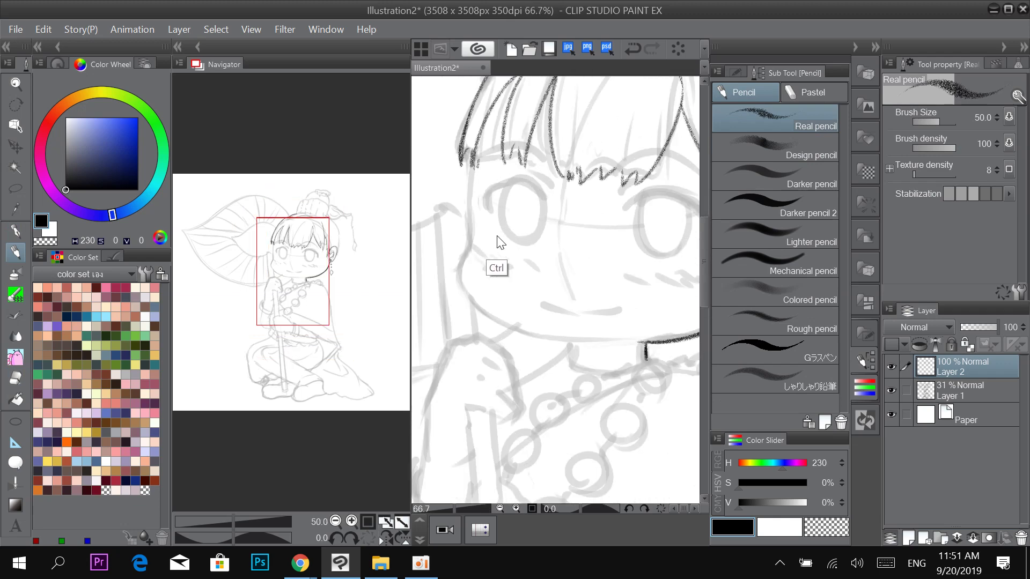
pyautogui.moveTo(512, 155)
pyautogui.mouseDown()
pyautogui.moveTo(510, 244)
pyautogui.moveTo(512, 171)
pyautogui.mouseUp()
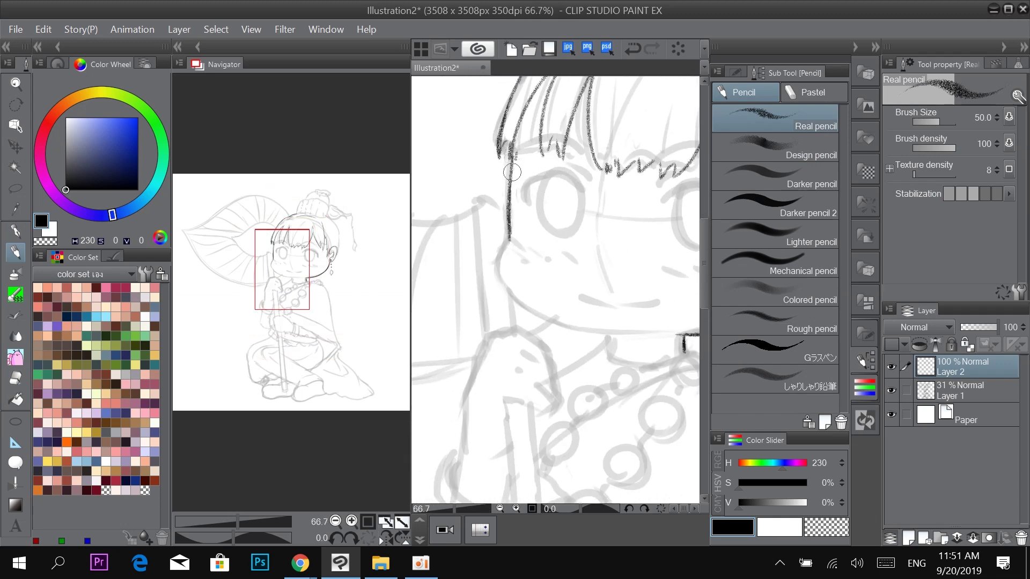
pyautogui.moveTo(509, 233)
pyautogui.mouseDown()
pyautogui.moveTo(508, 288)
pyautogui.moveTo(593, 300)
pyautogui.mouseUp()
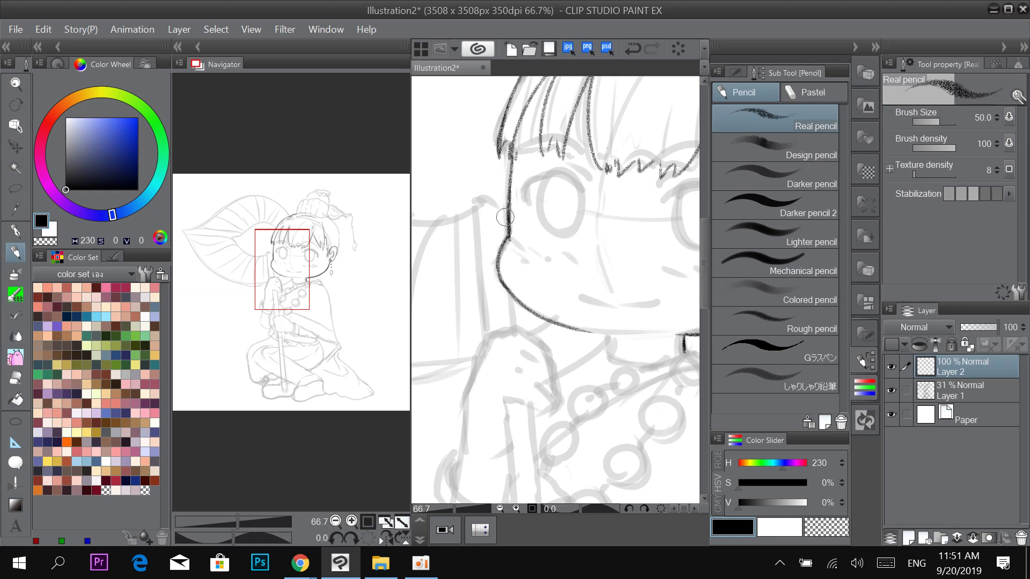
# Clean up the cheek outline with the eraser and add jagged strand tips to the lower edge of the fringe.
pyautogui.press('e')
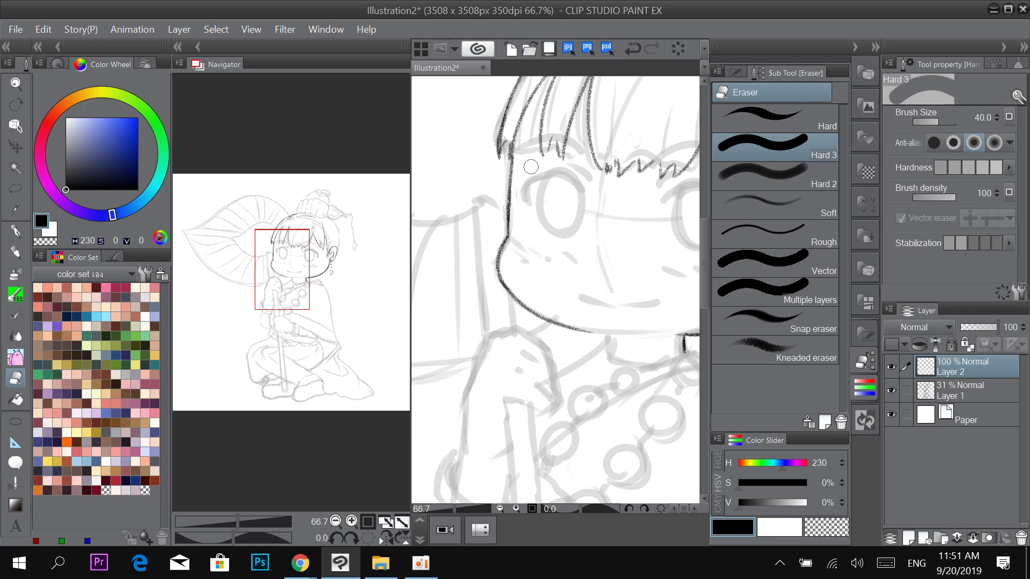
pyautogui.press('p')
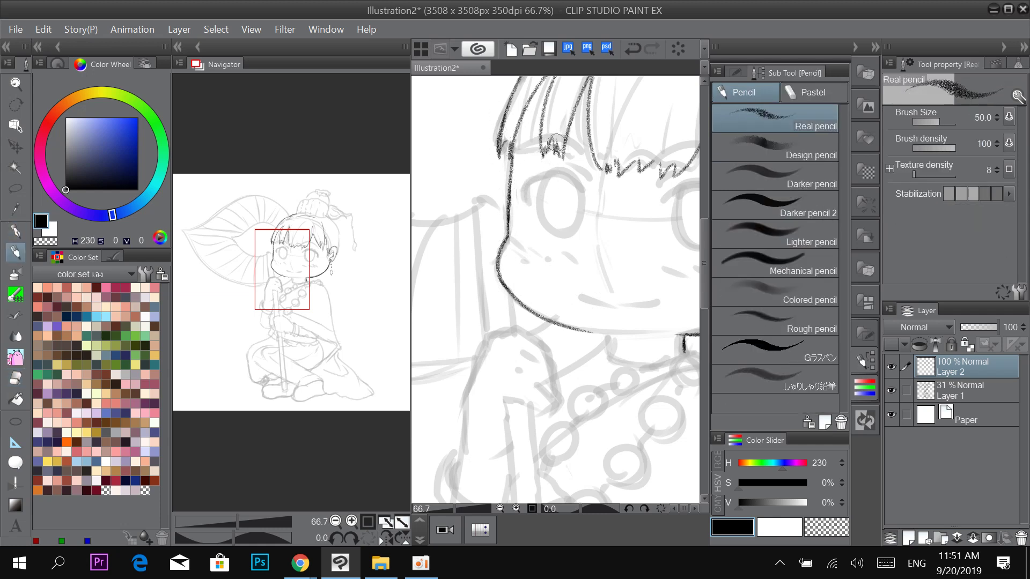
pyautogui.moveTo(585, 172); pyautogui.dragTo(542, 197)
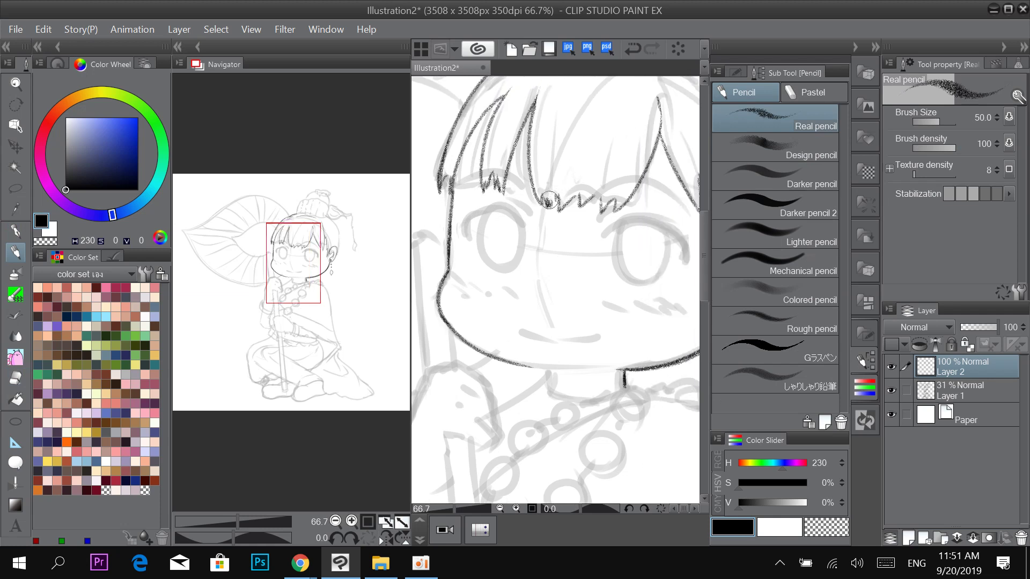
# Add the missing neck line and extend the chin line across to the jaw, redoing the joining stroke.
pyautogui.scroll(-3, 563, 174)
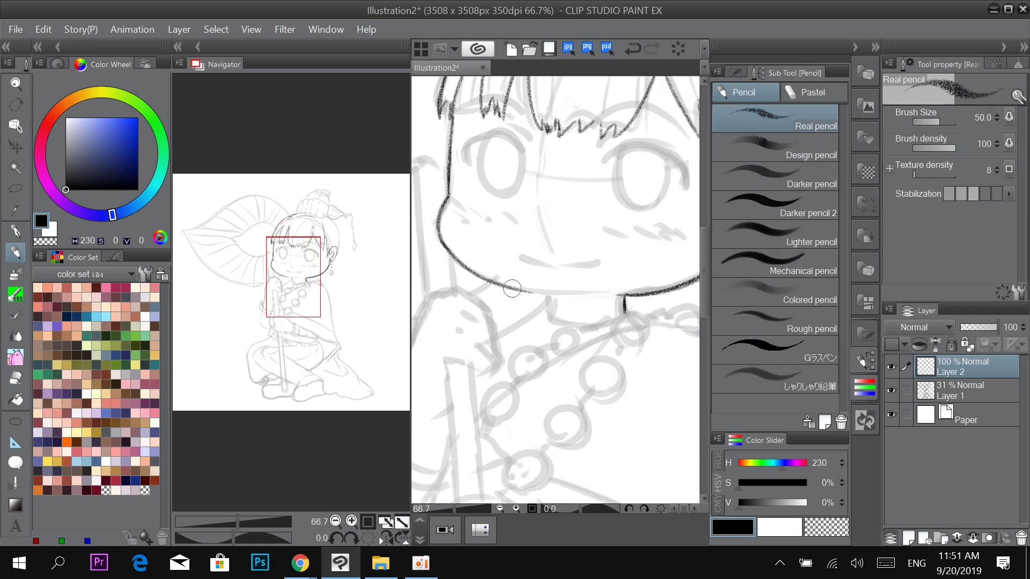
pyautogui.moveTo(501, 282); pyautogui.dragTo(583, 295)
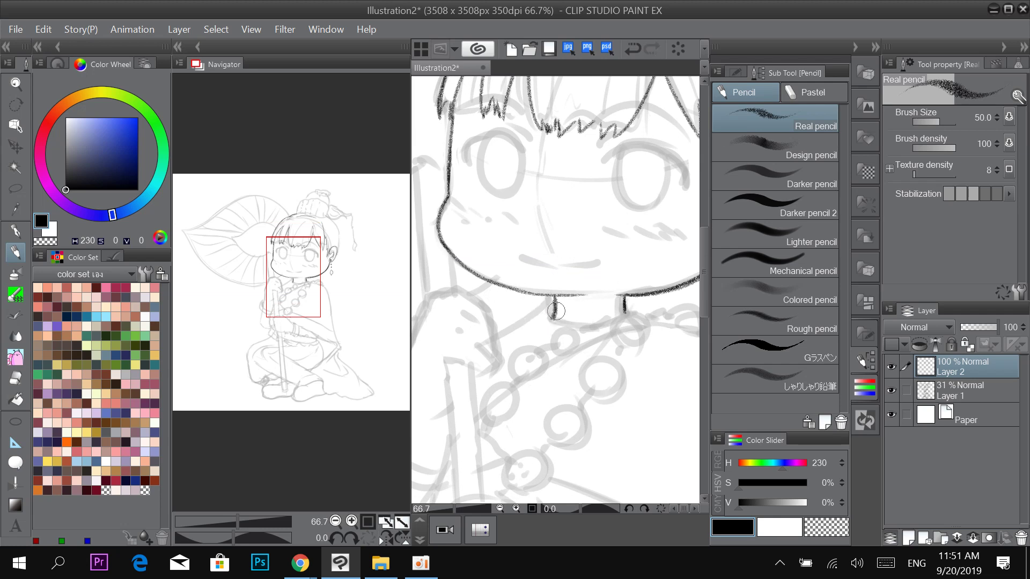
pyautogui.moveTo(514, 291); pyautogui.dragTo(653, 295)
pyautogui.hotkey('ctrl', 'z')
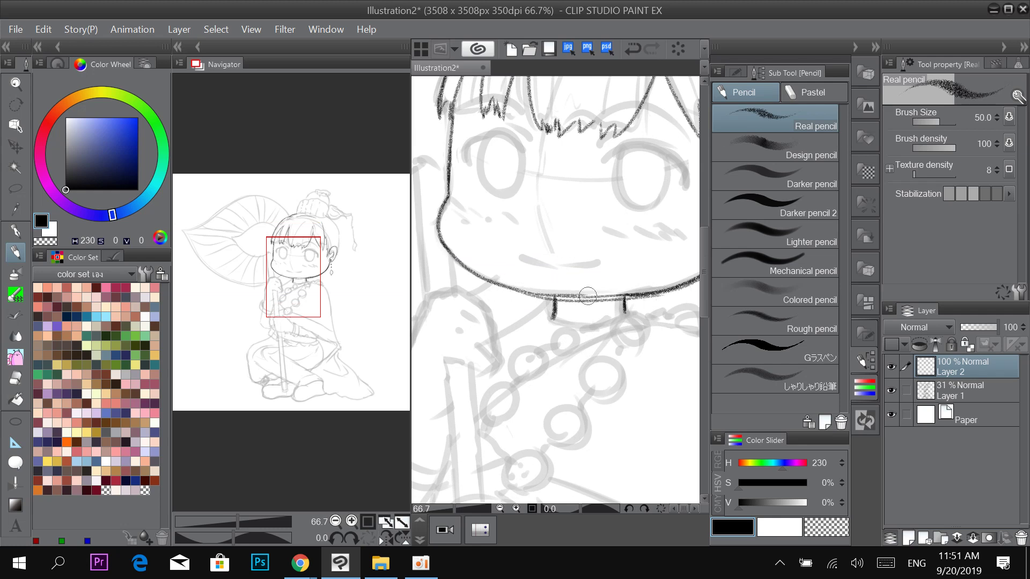
pyautogui.hotkey('ctrl', 'z')
pyautogui.moveTo(518, 292)
pyautogui.mouseDown()
pyautogui.moveTo(668, 286)
pyautogui.moveTo(618, 297)
pyautogui.mouseUp()
# Thicken the jaw outline from the chin up toward the ear, undoing the unwanted touch-up.
pyautogui.moveTo(684, 291); pyautogui.dragTo(540, 311)
pyautogui.moveTo(468, 315); pyautogui.dragTo(575, 289)
pyautogui.moveTo(499, 312)
pyautogui.mouseDown()
pyautogui.moveTo(567, 291)
pyautogui.moveTo(588, 262)
pyautogui.mouseUp()
pyautogui.press('e')
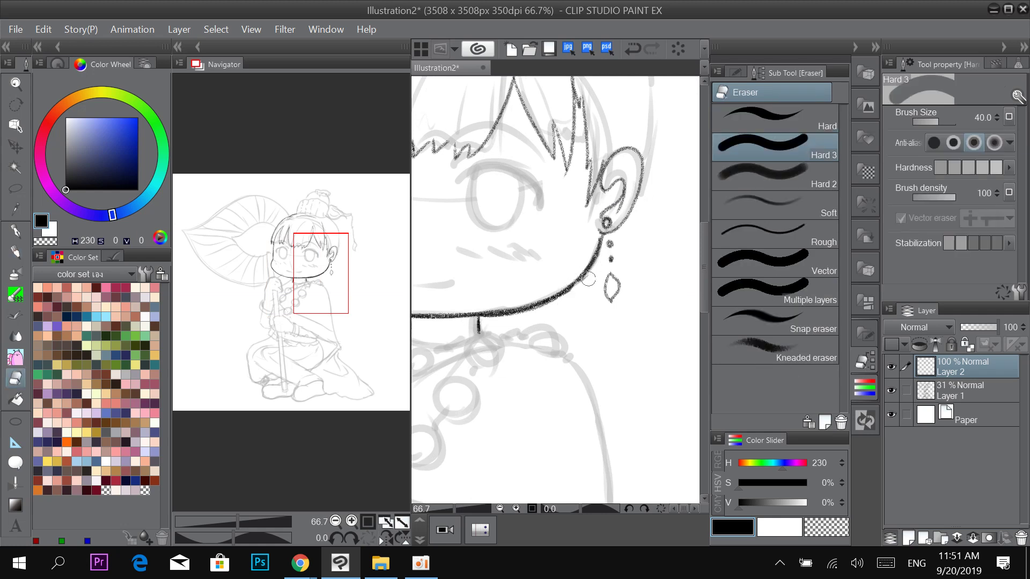
pyautogui.hotkey('ctrl', 'z')
pyautogui.moveTo(513, 320); pyautogui.dragTo(635, 321)
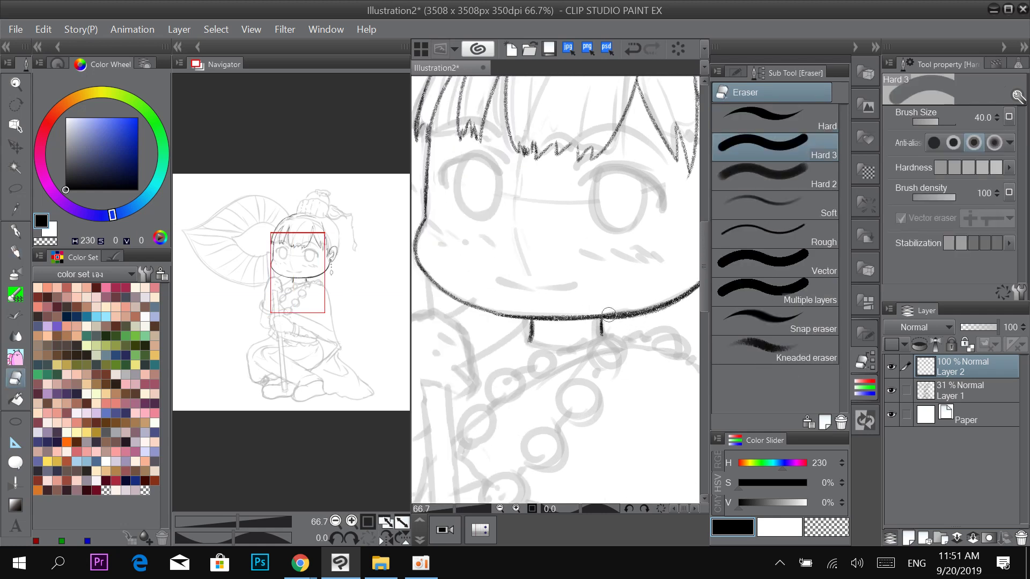
# Darken the outline from the cheek to the chin with the Real pencil, redoing the stroke for a smooth curve.
pyautogui.press('p')
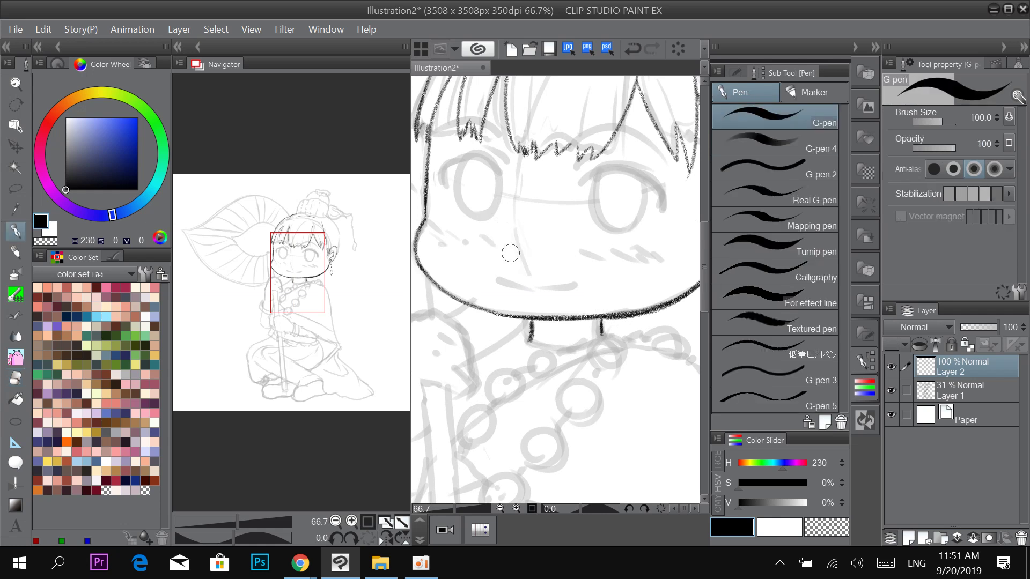
pyautogui.moveTo(445, 289); pyautogui.dragTo(566, 308)
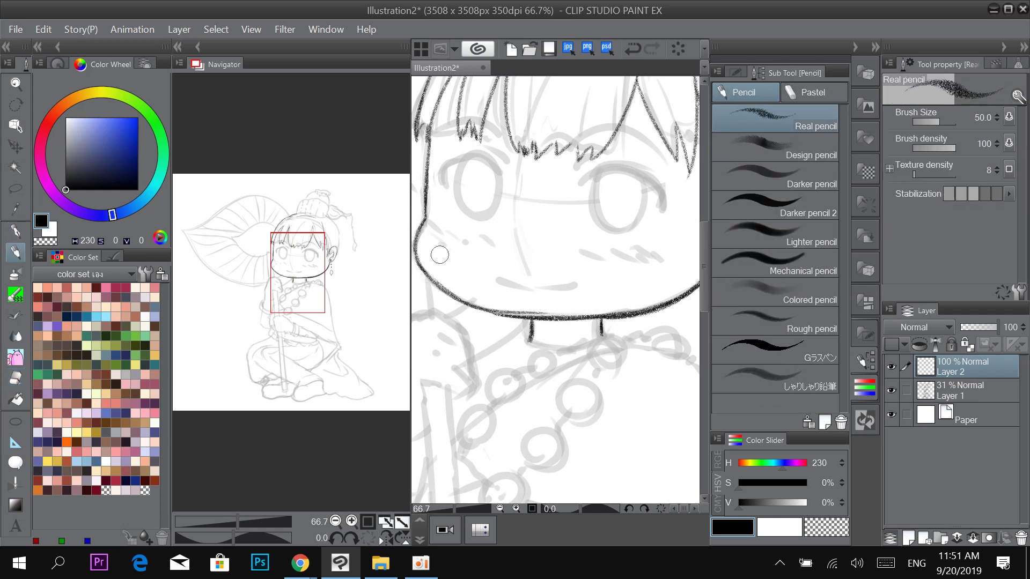
pyautogui.hotkey('ctrl', 'z')
pyautogui.moveTo(445, 287)
pyautogui.mouseDown()
pyautogui.moveTo(481, 308)
pyautogui.moveTo(553, 320)
pyautogui.mouseUp()
pyautogui.hotkey('ctrl', 'z')
pyautogui.moveTo(436, 284); pyautogui.dragTo(555, 321)
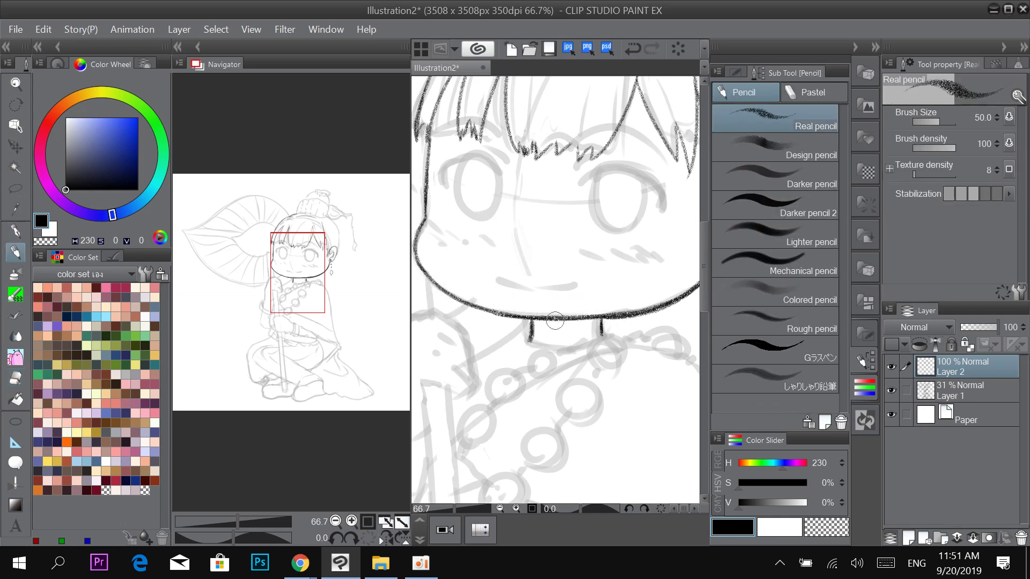
# Check the line art of the whole head by hiding the sketch on Layer 1 and showing it again.
pyautogui.scroll(-3, 515, 340)
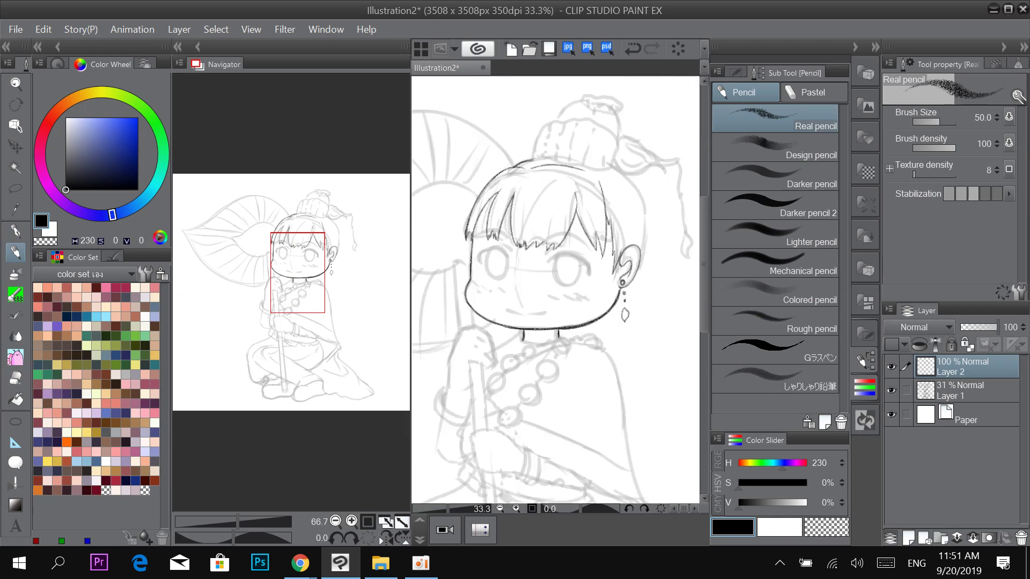
pyautogui.click(891, 390)
pyautogui.click(891, 391)
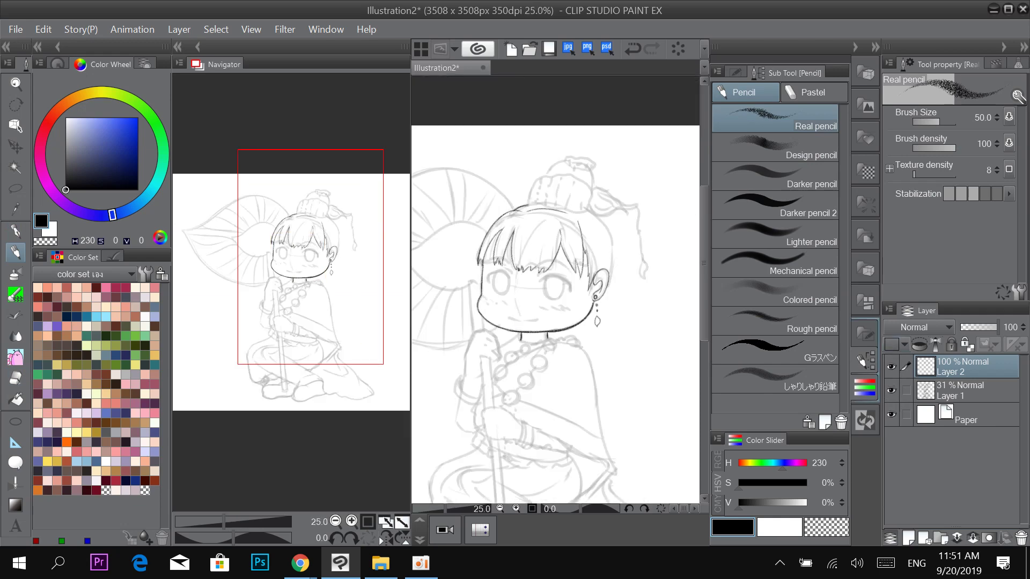
# Draw the smiling mouth as two thickened strokes with a small gap in the middle.
pyautogui.scroll(2, 523, 292)
pyautogui.scroll(1, 519, 287)
pyautogui.moveTo(446, 358)
pyautogui.mouseDown()
pyautogui.moveTo(475, 366)
pyautogui.moveTo(590, 308)
pyautogui.mouseUp()
pyautogui.keyDown('ctrl'); pyautogui.click(560, 334); pyautogui.keyUp('ctrl')
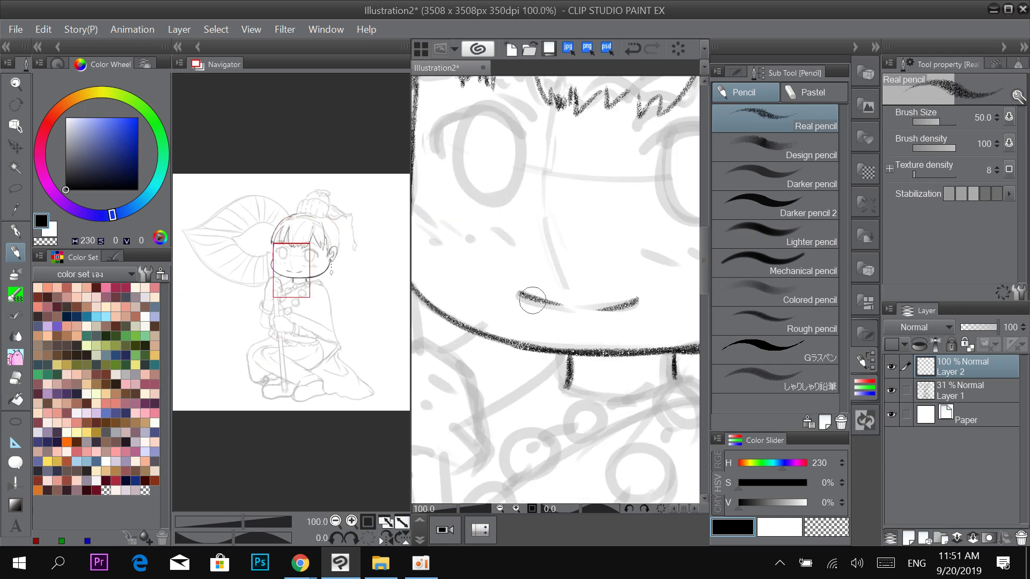
pyautogui.moveTo(523, 293); pyautogui.dragTo(554, 304)
pyautogui.moveTo(622, 307); pyautogui.dragTo(594, 311)
# Draw the thick curved upper lash line of the eye nearest the ear with the Real pencil at brush size 50.
pyautogui.scroll(-1, 580, 198)
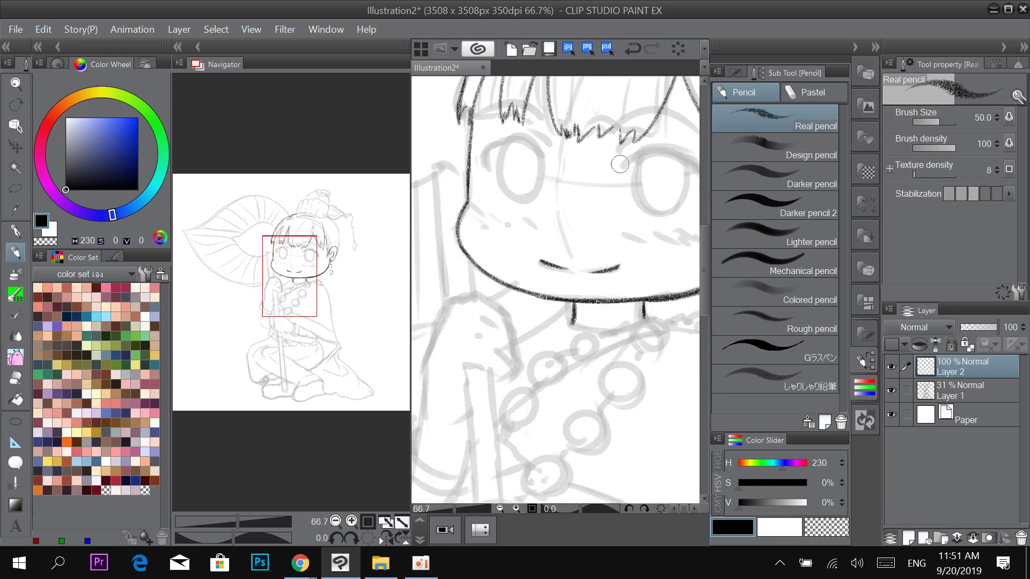
pyautogui.moveTo(607, 166)
pyautogui.mouseDown()
pyautogui.moveTo(553, 220)
pyautogui.moveTo(566, 198)
pyautogui.moveTo(546, 216)
pyautogui.moveTo(629, 186)
pyautogui.moveTo(685, 245)
pyautogui.moveTo(659, 212)
pyautogui.moveTo(645, 234)
pyautogui.mouseUp()
pyautogui.scroll(1, 591, 178)
pyautogui.press('[')
pyautogui.press('[')
pyautogui.press(']')
pyautogui.press(']')
pyautogui.moveTo(630, 197)
pyautogui.mouseDown()
pyautogui.moveTo(634, 260)
pyautogui.moveTo(636, 238)
pyautogui.moveTo(631, 259)
pyautogui.moveTo(634, 238)
pyautogui.moveTo(598, 195)
pyautogui.moveTo(528, 207)
pyautogui.moveTo(553, 184)
pyautogui.moveTo(523, 195)
pyautogui.moveTo(569, 186)
pyautogui.moveTo(584, 188)
pyautogui.moveTo(545, 192)
pyautogui.moveTo(611, 195)
pyautogui.moveTo(542, 189)
pyautogui.moveTo(610, 207)
pyautogui.moveTo(583, 181)
pyautogui.moveTo(639, 221)
pyautogui.moveTo(620, 216)
pyautogui.moveTo(644, 258)
pyautogui.moveTo(645, 214)
pyautogui.moveTo(651, 235)
pyautogui.moveTo(614, 183)
pyautogui.moveTo(566, 179)
pyautogui.moveTo(524, 199)
pyautogui.moveTo(570, 185)
pyautogui.moveTo(622, 224)
pyautogui.moveTo(627, 212)
pyautogui.moveTo(545, 168)
pyautogui.mouseUp()
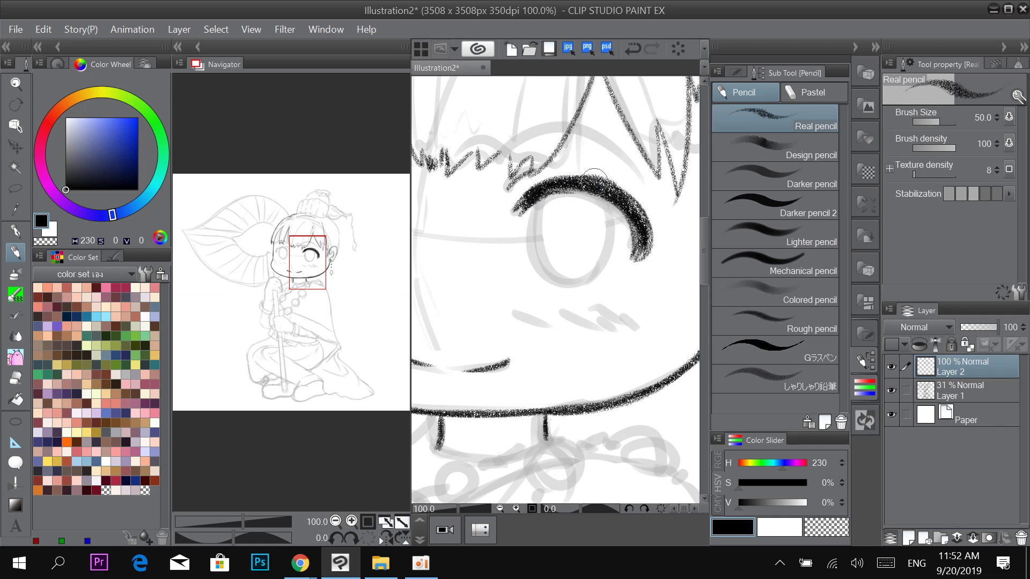
# Draw the thick curved upper lash line of the eye farther from the ear with the Real pencil at brush size 50.
pyautogui.moveTo(482, 190); pyautogui.dragTo(639, 188)
pyautogui.scroll(-1, 641, 145)
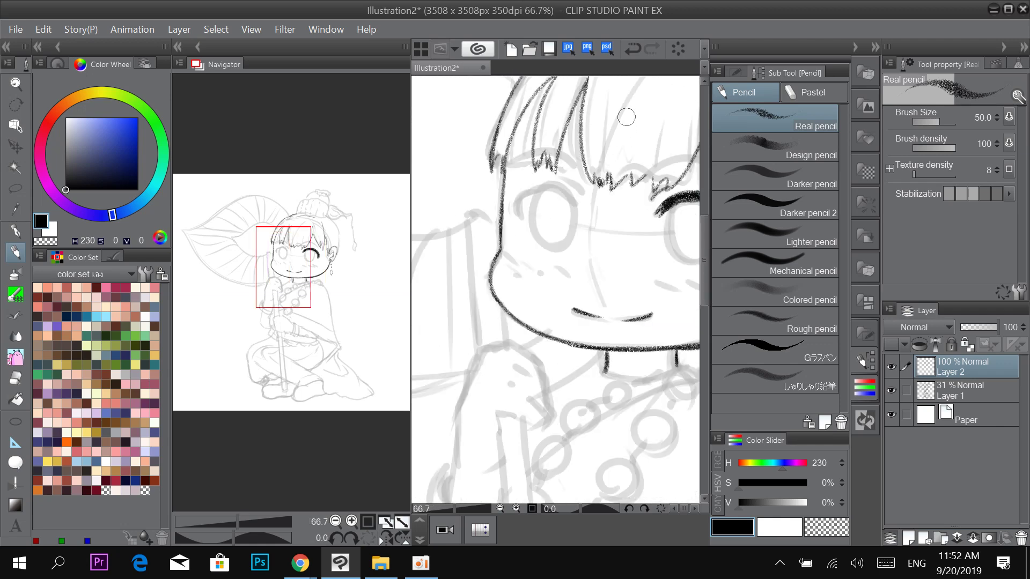
pyautogui.moveTo(612, 131)
pyautogui.mouseDown()
pyautogui.moveTo(517, 127)
pyautogui.moveTo(597, 137)
pyautogui.mouseUp()
pyautogui.scroll(2, 526, 199)
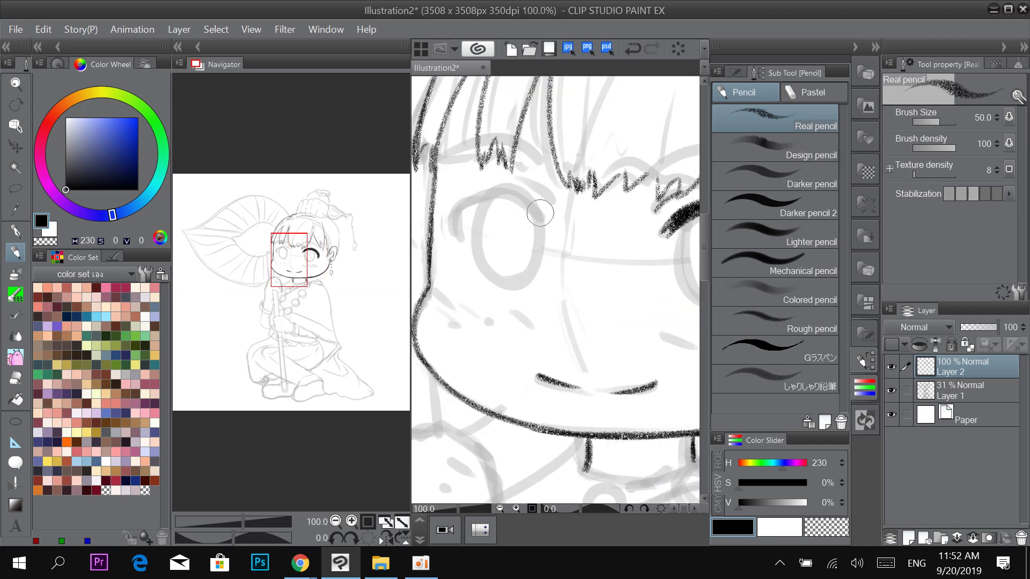
pyautogui.moveTo(542, 216); pyautogui.dragTo(462, 228)
pyautogui.moveTo(615, 140)
pyautogui.mouseDown()
pyautogui.moveTo(528, 108)
pyautogui.moveTo(676, 135)
pyautogui.mouseUp()
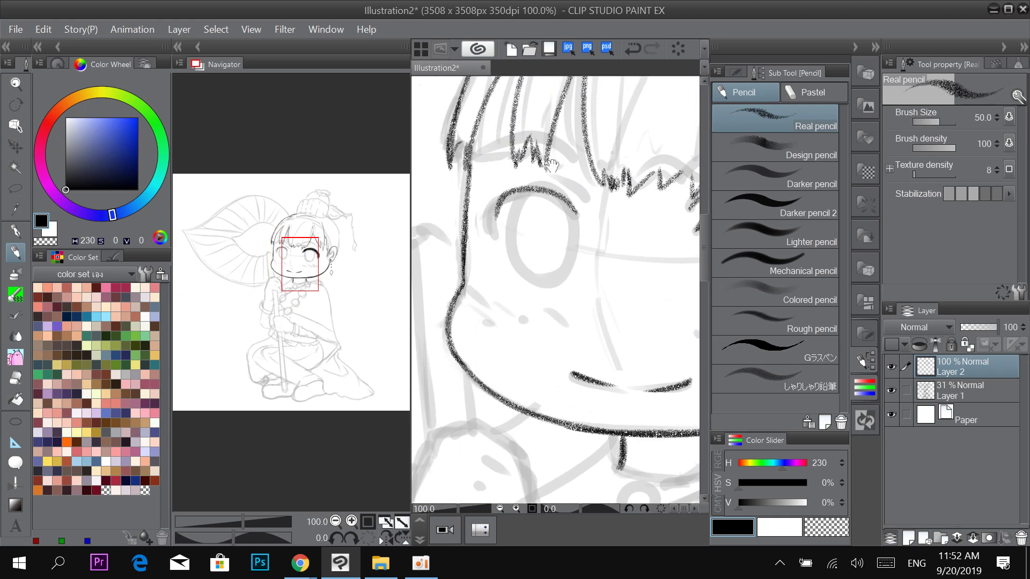
pyautogui.moveTo(504, 201)
pyautogui.mouseDown()
pyautogui.moveTo(494, 234)
pyautogui.moveTo(484, 231)
pyautogui.moveTo(502, 185)
pyautogui.moveTo(582, 209)
pyautogui.moveTo(521, 160)
pyautogui.moveTo(569, 208)
pyautogui.moveTo(554, 232)
pyautogui.moveTo(569, 231)
pyautogui.moveTo(517, 195)
pyautogui.moveTo(463, 238)
pyautogui.moveTo(467, 215)
pyautogui.moveTo(505, 194)
pyautogui.moveTo(563, 236)
pyautogui.moveTo(472, 220)
pyautogui.moveTo(491, 199)
pyautogui.moveTo(541, 207)
pyautogui.moveTo(560, 230)
pyautogui.mouseUp()
pyautogui.moveTo(573, 164)
pyautogui.mouseDown()
pyautogui.moveTo(552, 162)
pyautogui.moveTo(548, 233)
pyautogui.moveTo(487, 203)
pyautogui.moveTo(468, 241)
pyautogui.moveTo(449, 248)
pyautogui.mouseUp()
pyautogui.hotkey('ctrl', 'z')
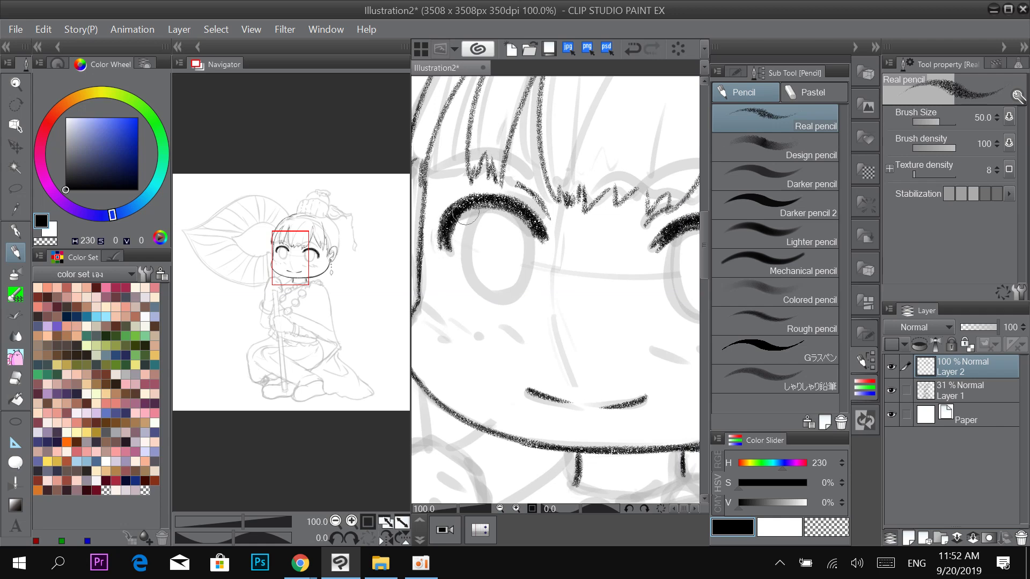
pyautogui.moveTo(465, 212); pyautogui.dragTo(498, 218)
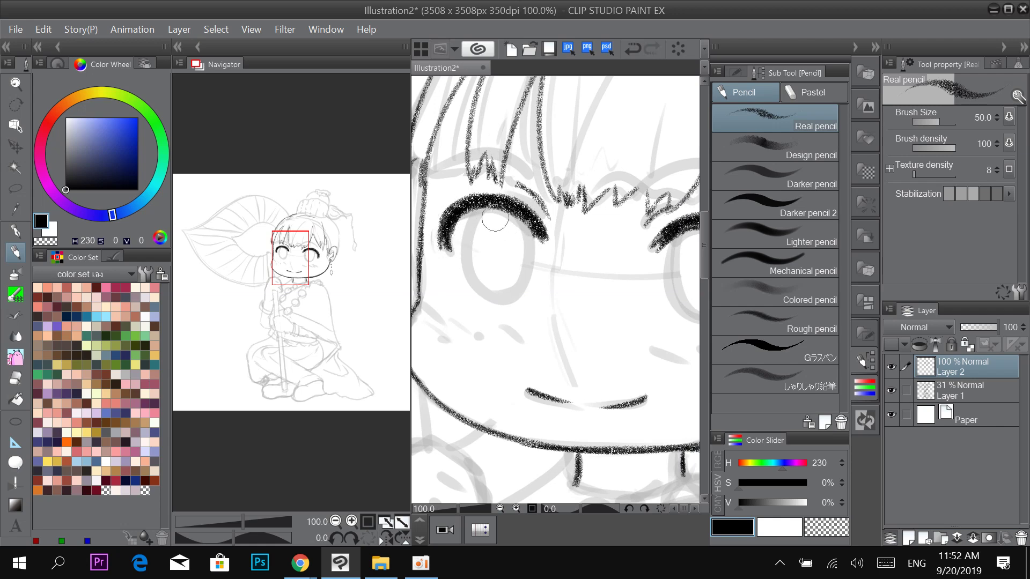
# Outline the oval irises of both eyes under their lash lines with the Real pencil, following the sketch.
pyautogui.hotkey('ctrl', '-')
pyautogui.moveTo(691, 161); pyautogui.dragTo(563, 164)
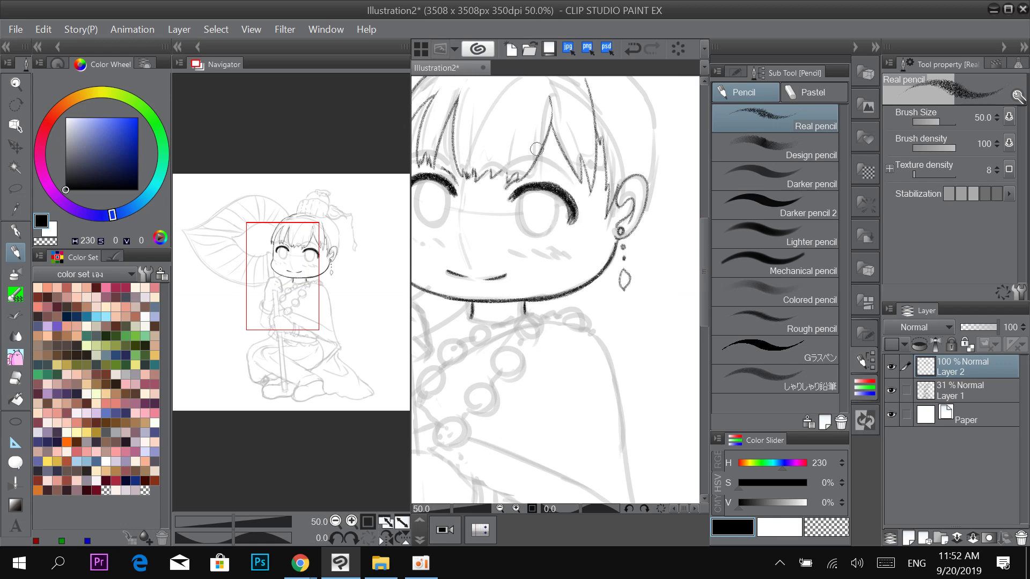
pyautogui.keyDown('ctrl'); pyautogui.click(537, 149); pyautogui.keyUp('ctrl')
pyautogui.keyDown('ctrl'); pyautogui.click(546, 228); pyautogui.keyUp('ctrl')
pyautogui.moveTo(547, 227); pyautogui.dragTo(578, 221)
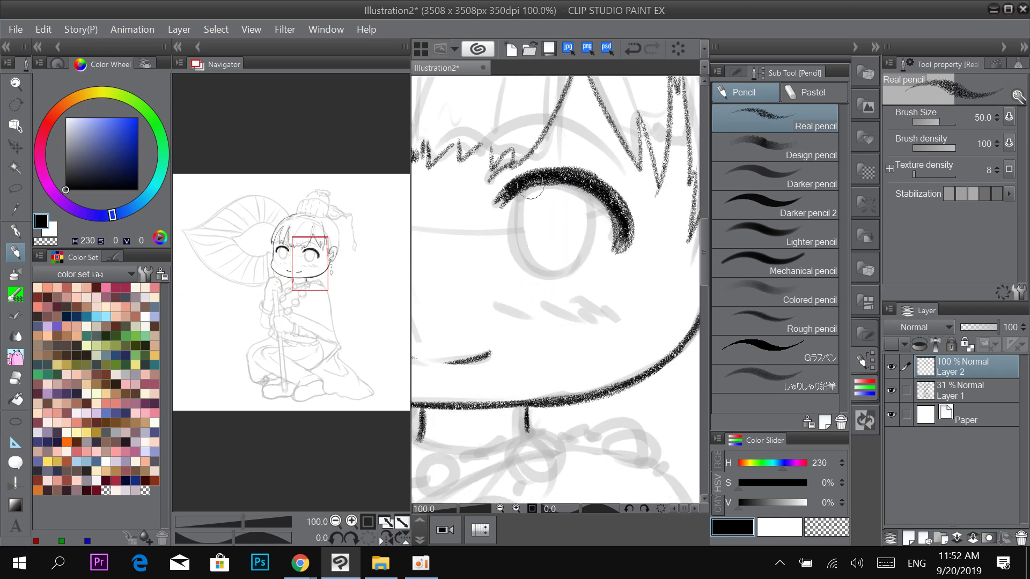
pyautogui.moveTo(531, 189)
pyautogui.mouseDown()
pyautogui.moveTo(542, 279)
pyautogui.moveTo(604, 239)
pyautogui.moveTo(585, 189)
pyautogui.moveTo(594, 252)
pyautogui.moveTo(516, 241)
pyautogui.moveTo(533, 189)
pyautogui.moveTo(531, 275)
pyautogui.moveTo(599, 248)
pyautogui.moveTo(587, 188)
pyautogui.moveTo(597, 229)
pyautogui.moveTo(565, 262)
pyautogui.moveTo(664, 217)
pyautogui.moveTo(595, 204)
pyautogui.moveTo(539, 257)
pyautogui.moveTo(604, 257)
pyautogui.moveTo(582, 185)
pyautogui.moveTo(590, 276)
pyautogui.moveTo(532, 232)
pyautogui.moveTo(587, 177)
pyautogui.moveTo(569, 278)
pyautogui.moveTo(536, 177)
pyautogui.moveTo(596, 198)
pyautogui.moveTo(490, 197)
pyautogui.mouseUp()
pyautogui.hotkey('ctrl', 'z')
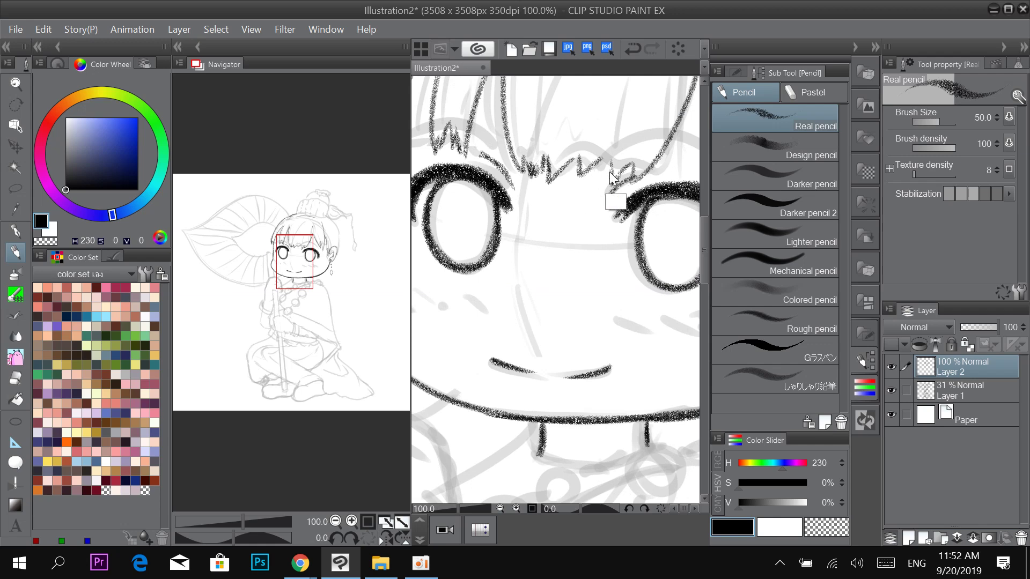
# Thicken the iris outline of the eye nearest the ear with further pencil strokes.
pyautogui.scroll(-2, 612, 167)
pyautogui.scroll(2, 655, 212)
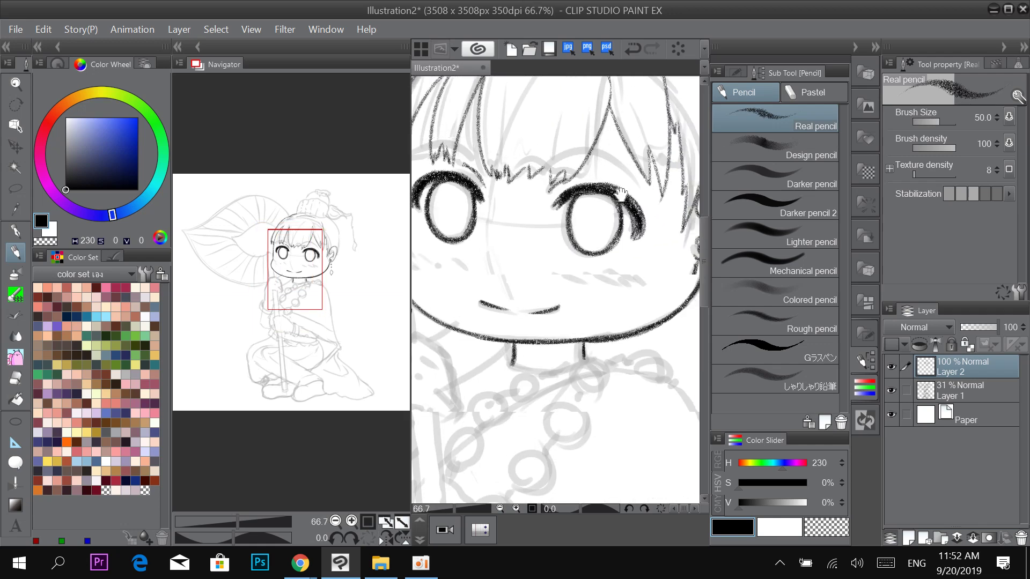
pyautogui.scroll(1, 595, 178)
pyautogui.moveTo(569, 285)
pyautogui.mouseDown()
pyautogui.moveTo(531, 250)
pyautogui.moveTo(573, 192)
pyautogui.moveTo(601, 203)
pyautogui.mouseUp()
pyautogui.moveTo(555, 282)
pyautogui.mouseDown()
pyautogui.moveTo(536, 263)
pyautogui.moveTo(570, 200)
pyautogui.mouseUp()
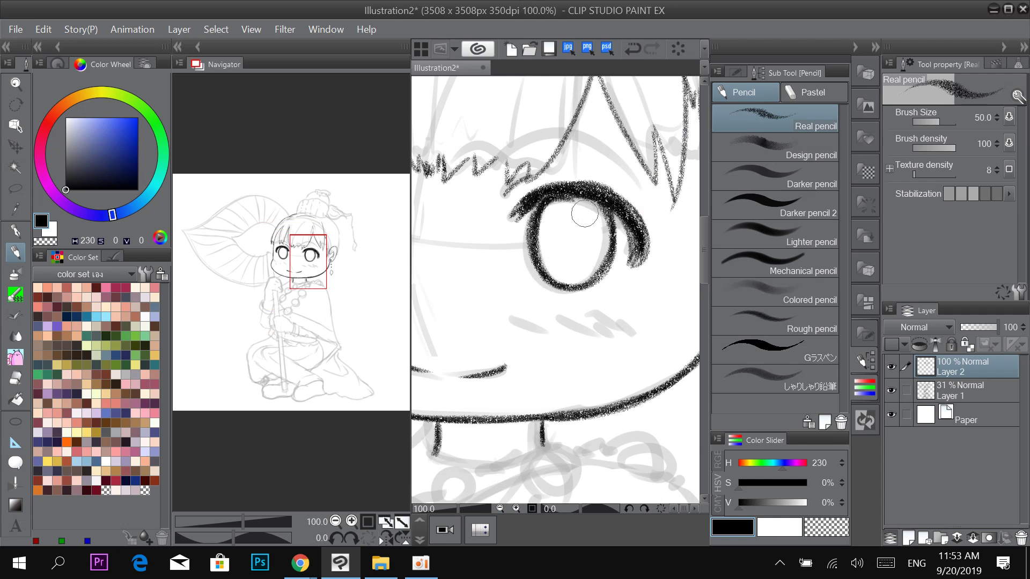
# Check the face line art on its own by hiding the sketch on Layer 1 and showing it again.
pyautogui.scroll(-6, 573, 231)
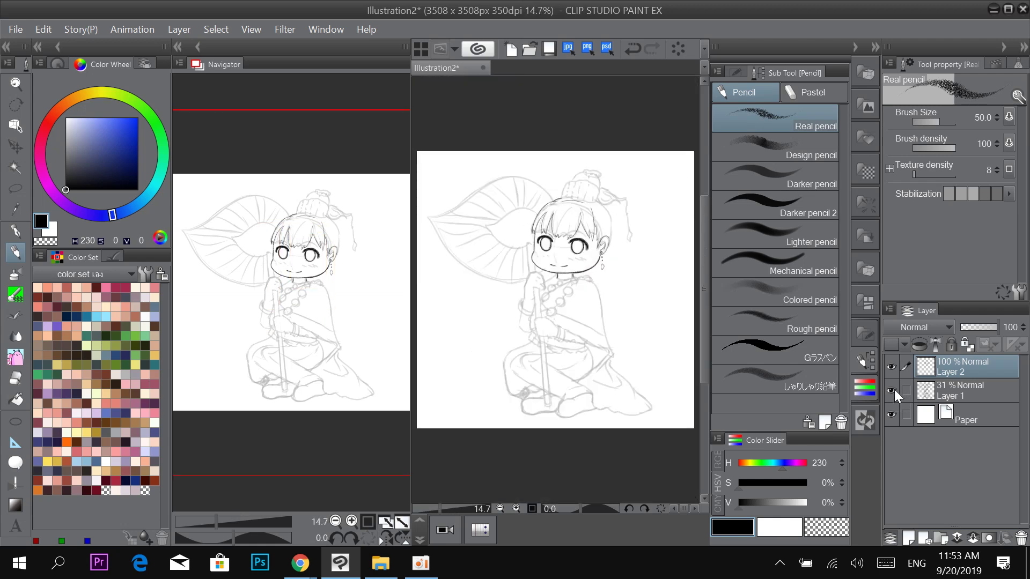
pyautogui.click(892, 390)
pyautogui.click(893, 395)
pyautogui.scroll(6, 551, 211)
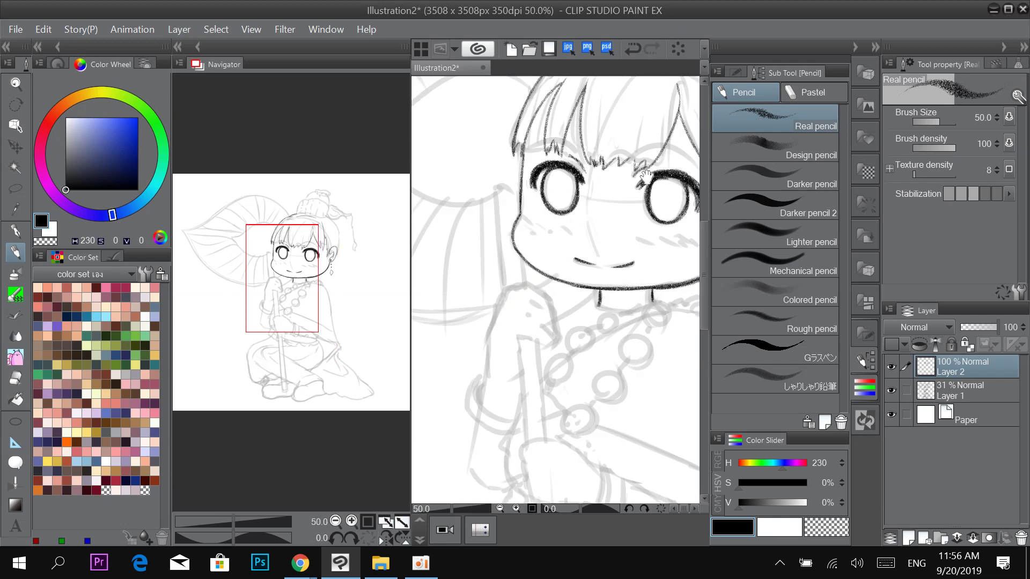
# Darken the long hair strand in front of the ear with the Real pencil, undoing the unwanted strokes.
pyautogui.moveTo(646, 177); pyautogui.dragTo(509, 275)
pyautogui.scroll(1, 582, 235)
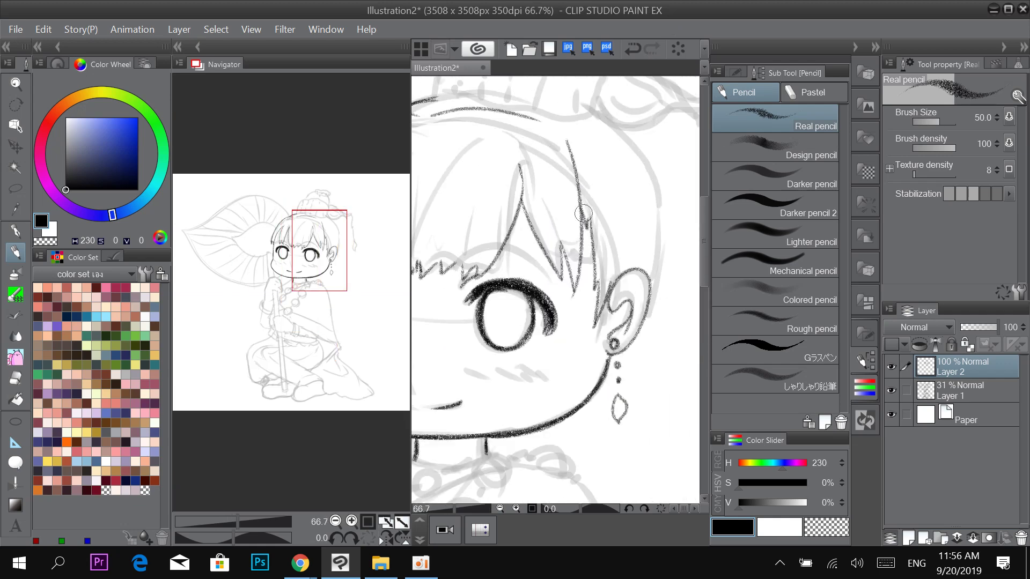
pyautogui.moveTo(585, 218); pyautogui.dragTo(594, 299)
pyautogui.press('e')
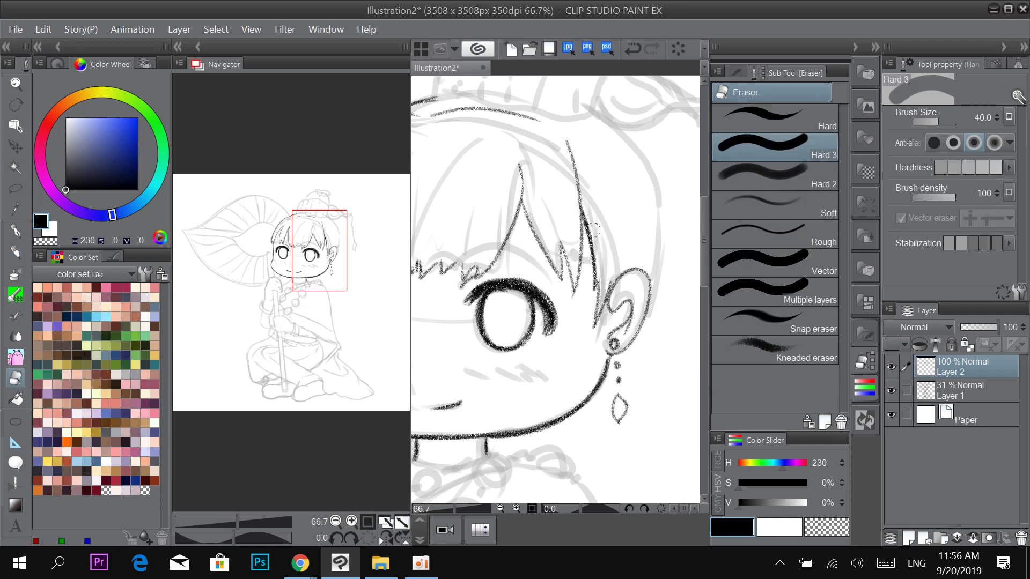
pyautogui.press('p')
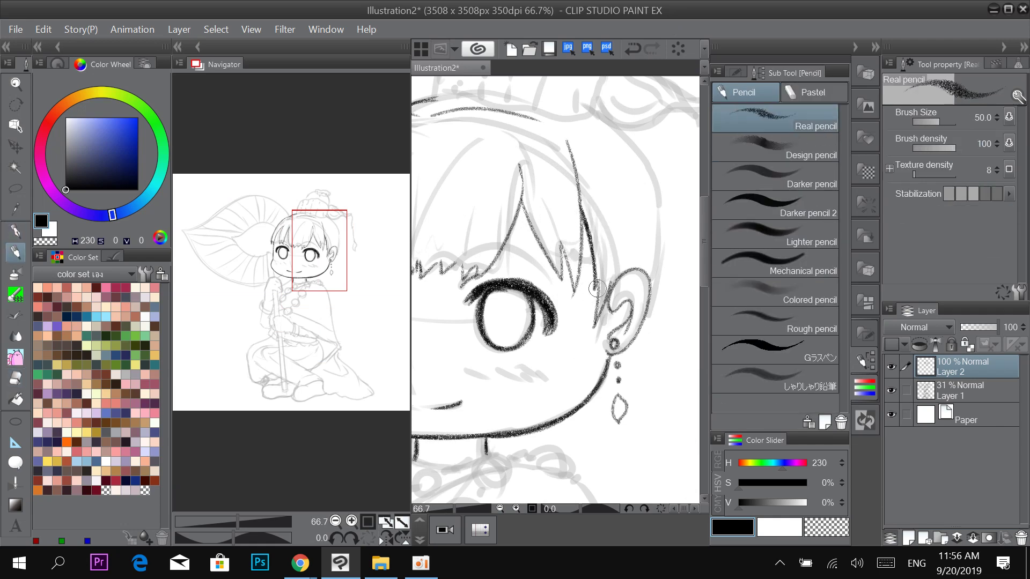
pyautogui.moveTo(596, 290)
pyautogui.mouseDown()
pyautogui.moveTo(593, 317)
pyautogui.moveTo(606, 283)
pyautogui.moveTo(592, 328)
pyautogui.mouseUp()
pyautogui.hotkey('ctrl', 'z')
pyautogui.hotkey('ctrl', 'z')
# Shorten the thin tip at the top of the fringe's peaked parting with the Hard 3 eraser.
pyautogui.moveTo(608, 283)
pyautogui.mouseDown()
pyautogui.moveTo(624, 317)
pyautogui.moveTo(577, 282)
pyautogui.mouseUp()
pyautogui.moveTo(558, 225); pyautogui.dragTo(584, 298)
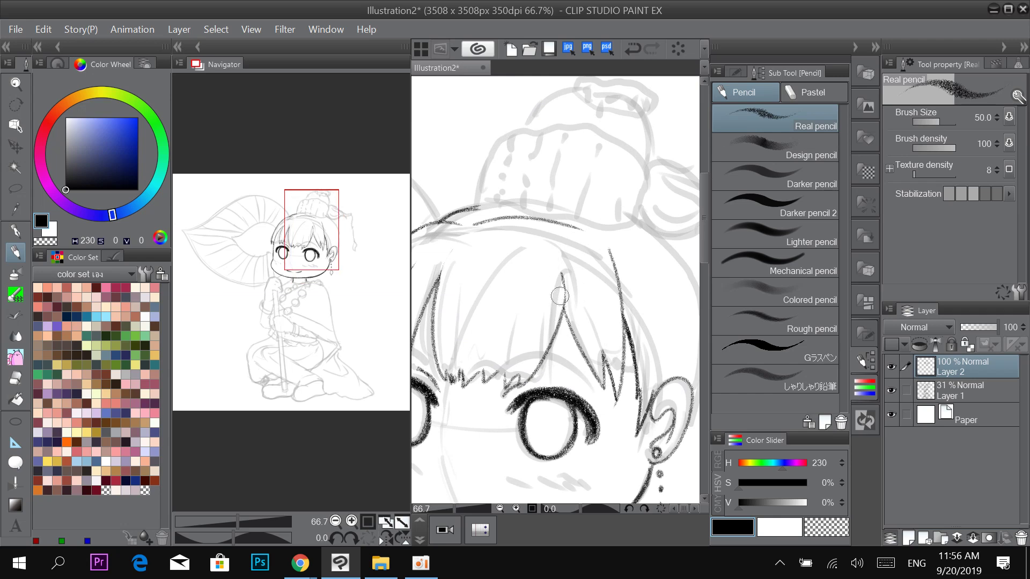
pyautogui.press('e')
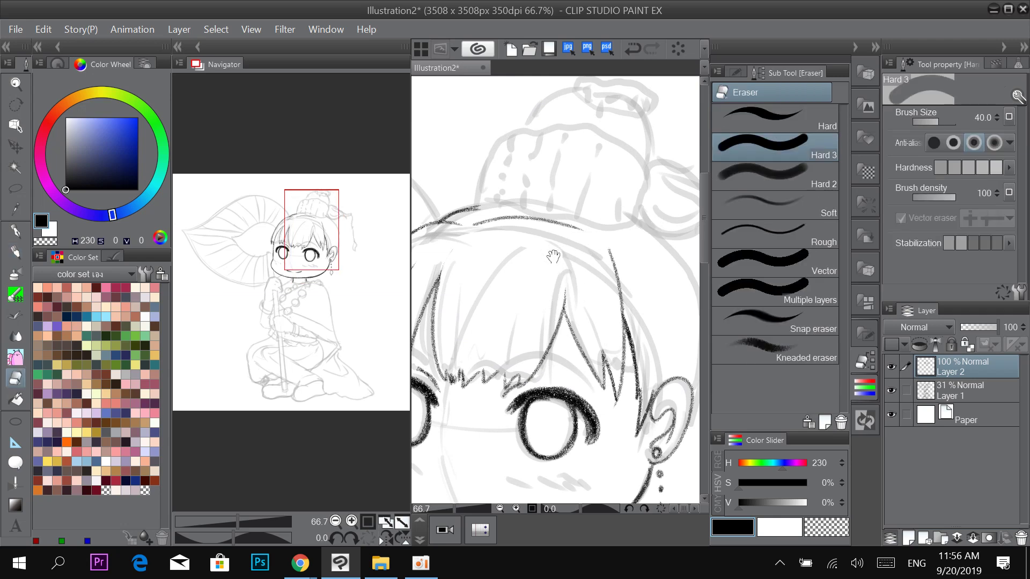
pyautogui.moveTo(547, 252); pyautogui.dragTo(645, 286)
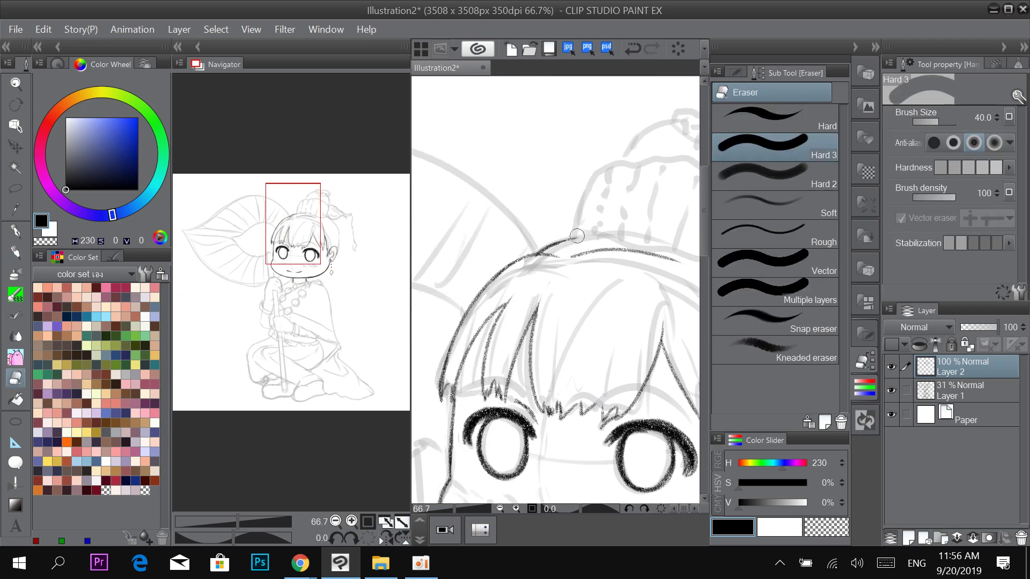
# Darken the outer hair outline on the side away from the ear and trim its lower outer edge with the Hard 3 eraser.
pyautogui.press('p')
pyautogui.moveTo(442, 383)
pyautogui.mouseDown()
pyautogui.moveTo(518, 305)
pyautogui.moveTo(566, 200)
pyautogui.mouseUp()
pyautogui.press('p')
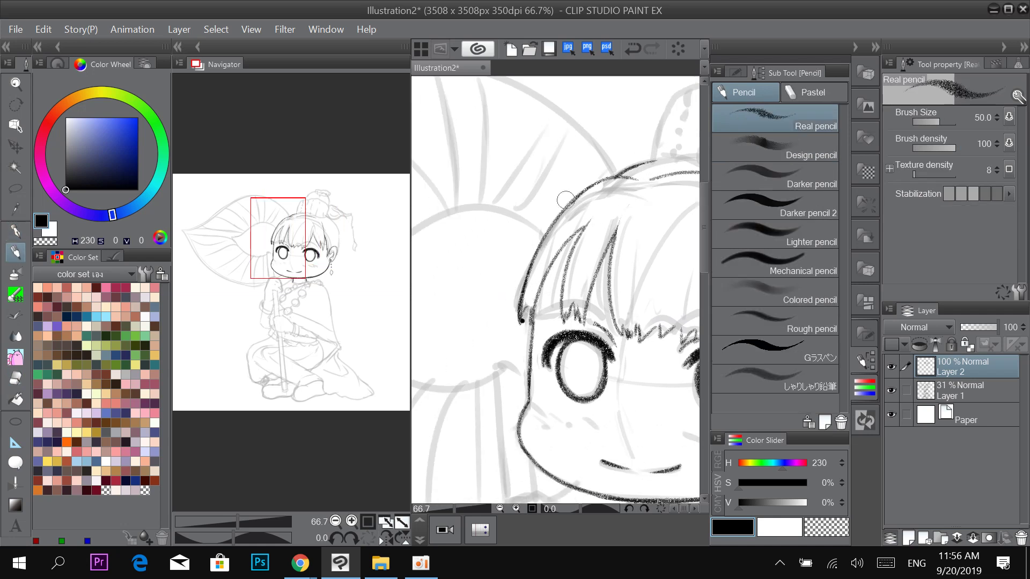
pyautogui.hotkey('ctrl', 'z')
pyautogui.moveTo(520, 324)
pyautogui.mouseDown()
pyautogui.moveTo(534, 260)
pyautogui.moveTo(550, 230)
pyautogui.mouseUp()
pyautogui.press('e')
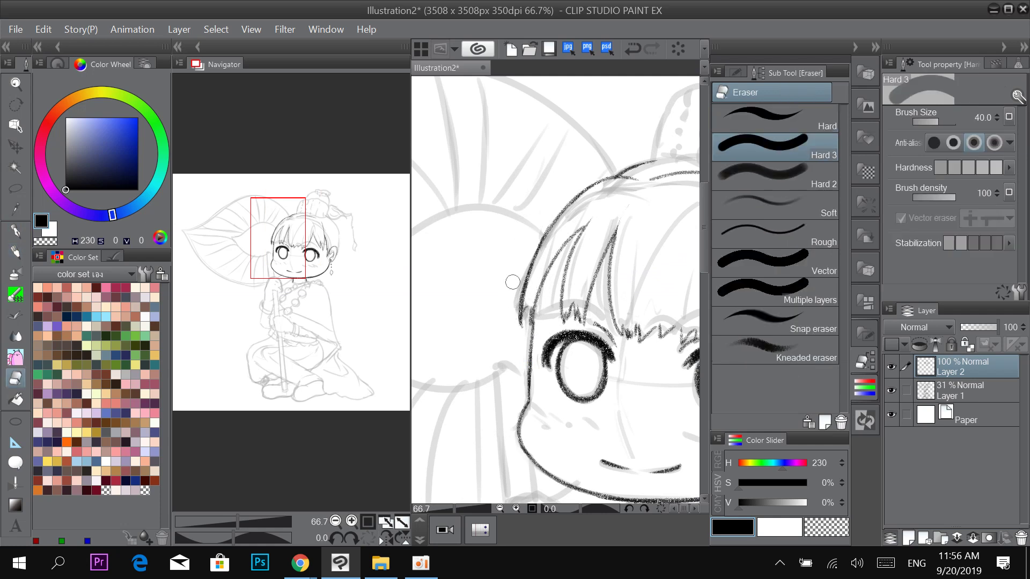
pyautogui.moveTo(513, 316); pyautogui.dragTo(527, 258)
pyautogui.hotkey('ctrl', 'z')
pyautogui.moveTo(512, 316); pyautogui.dragTo(523, 284)
# Draw the curved back-of-head outline from below the bun down to behind the ear with the Real pencil.
pyautogui.moveTo(636, 316); pyautogui.dragTo(550, 287)
pyautogui.moveTo(637, 273); pyautogui.dragTo(507, 226)
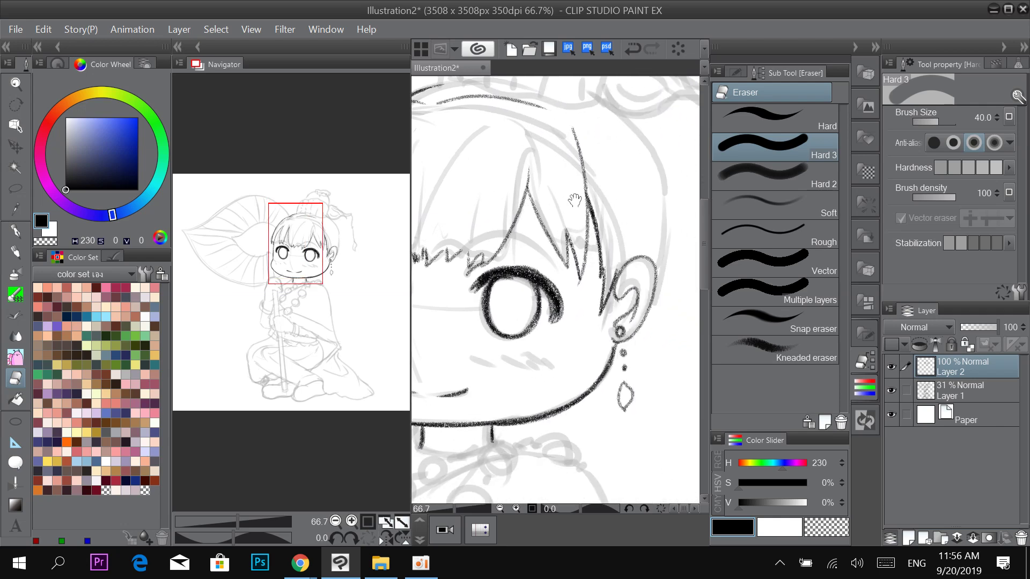
pyautogui.moveTo(644, 200); pyautogui.dragTo(579, 194)
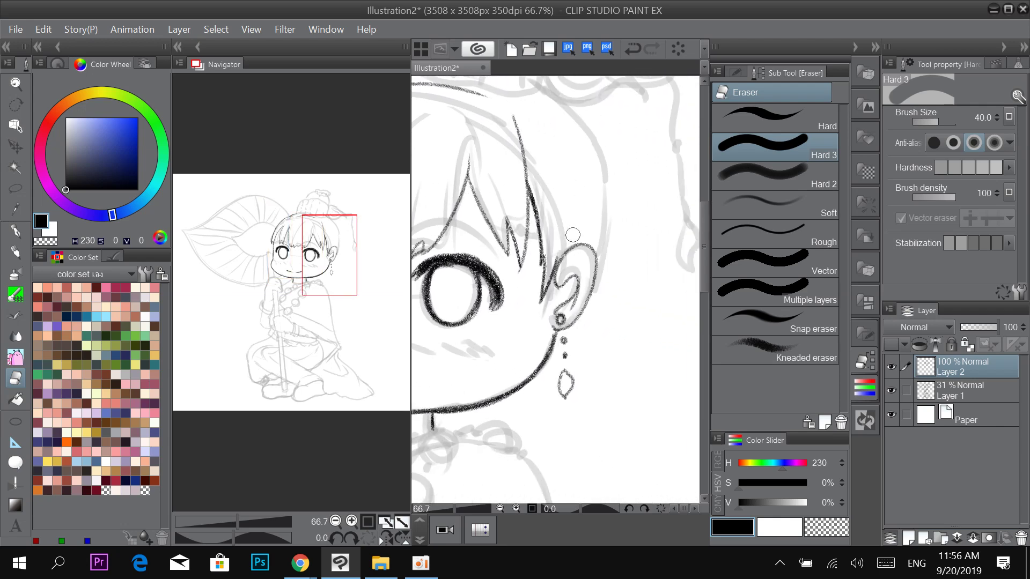
pyautogui.press('p')
pyautogui.press('p')
pyautogui.scroll(2, 606, 169)
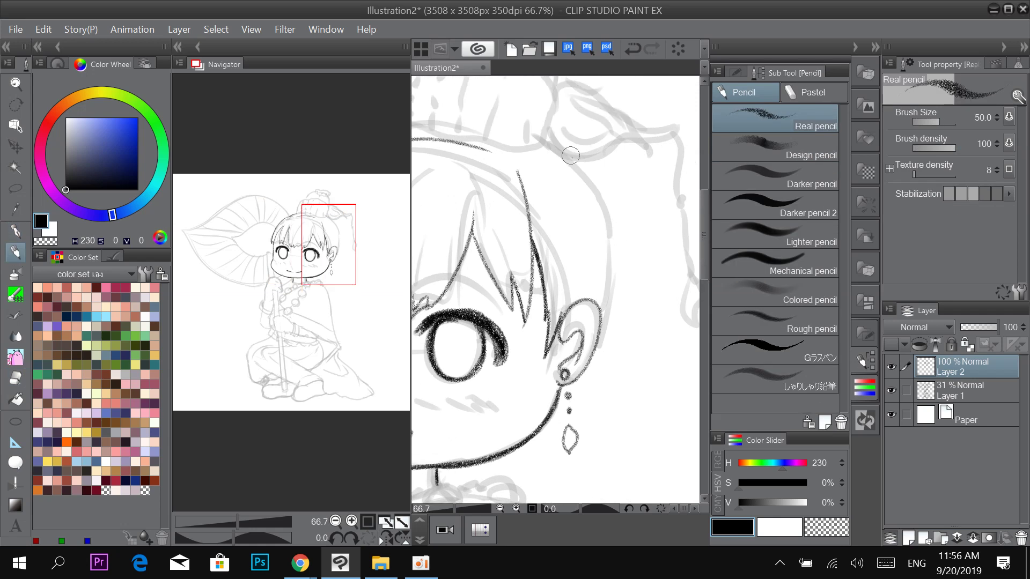
pyautogui.moveTo(571, 155)
pyautogui.mouseDown()
pyautogui.moveTo(587, 330)
pyautogui.moveTo(595, 226)
pyautogui.mouseUp()
pyautogui.hotkey('ctrl', 'z')
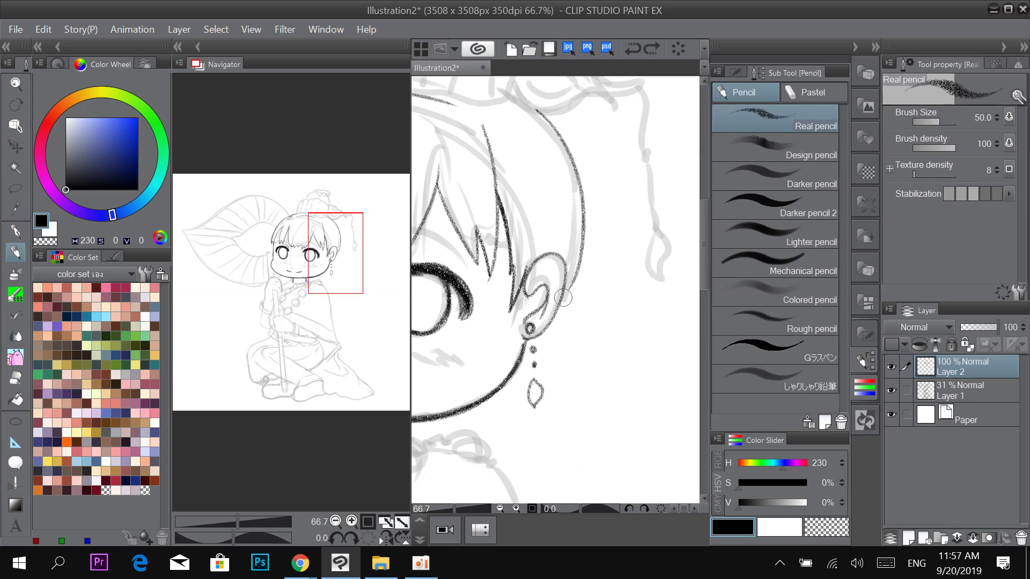
pyautogui.moveTo(599, 199); pyautogui.dragTo(610, 234)
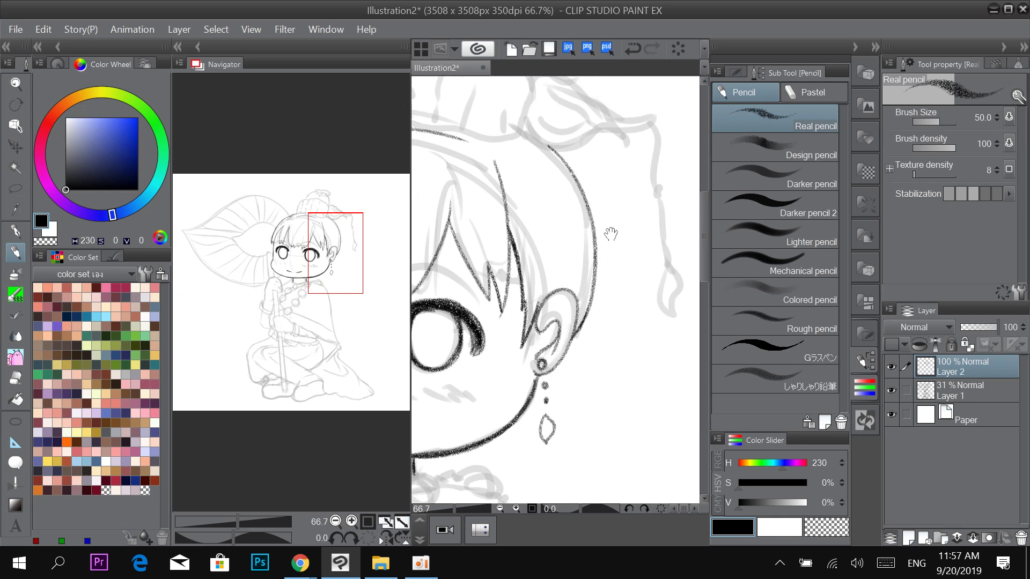
# Thicken the back-of-head outline above the ear, redoing the pencil stroke for a smooth curve.
pyautogui.moveTo(551, 147); pyautogui.dragTo(596, 225)
pyautogui.hotkey('ctrl', 'z')
pyautogui.moveTo(550, 146); pyautogui.dragTo(595, 230)
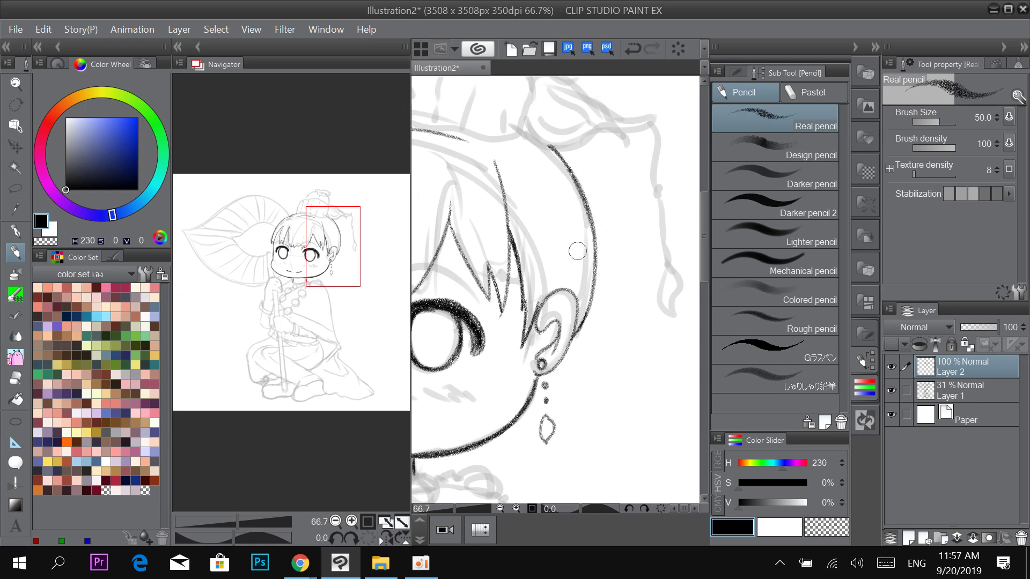
pyautogui.moveTo(569, 167); pyautogui.dragTo(594, 262)
pyautogui.hotkey('ctrl', 'z')
pyautogui.moveTo(566, 166); pyautogui.dragTo(591, 275)
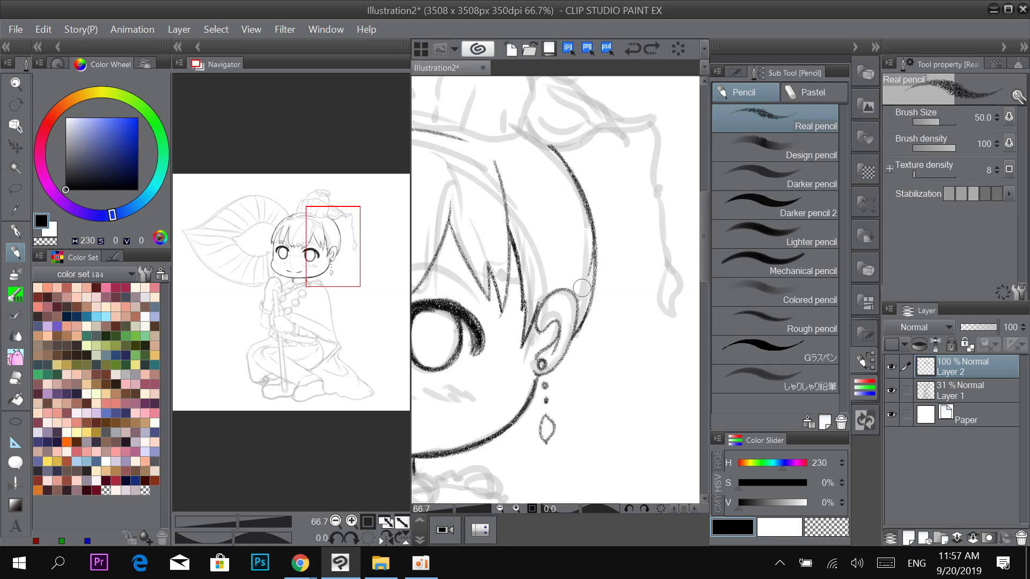
pyautogui.hotkey('ctrl', 'z')
# Darken the pointed fringe strands around the peaked parting and along the forehead with the Real pencil.
pyautogui.moveTo(571, 170)
pyautogui.mouseDown()
pyautogui.moveTo(596, 259)
pyautogui.moveTo(646, 246)
pyautogui.mouseUp()
pyautogui.moveTo(570, 299); pyautogui.dragTo(575, 186)
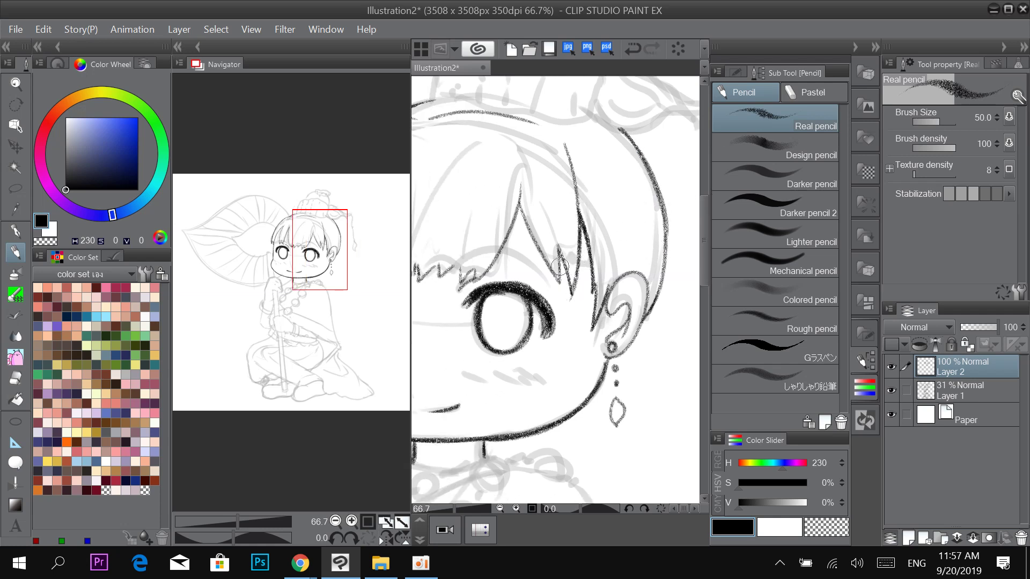
pyautogui.moveTo(533, 223); pyautogui.dragTo(569, 270)
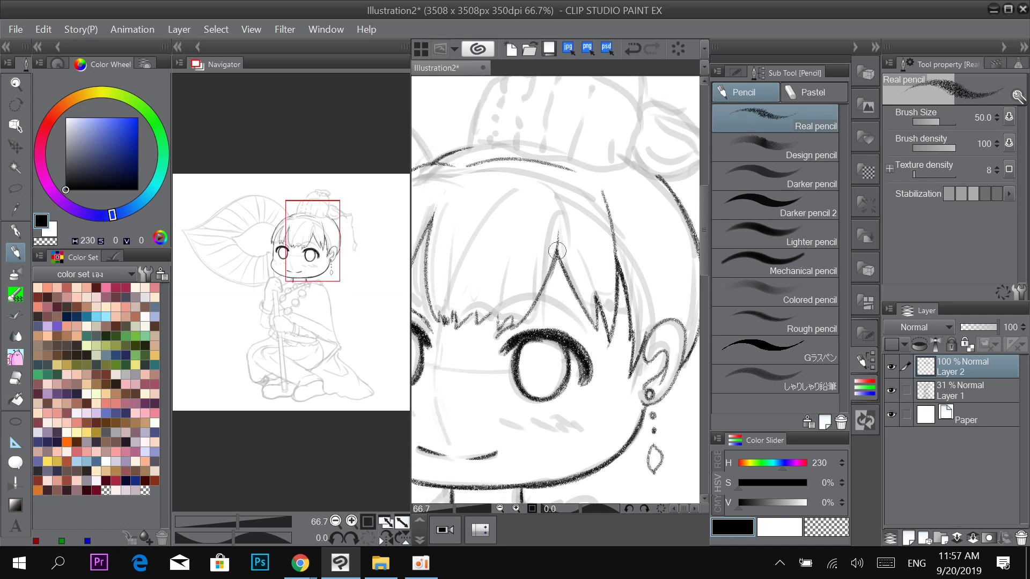
pyautogui.hotkey('ctrl', 'z')
pyautogui.moveTo(558, 233)
pyautogui.mouseDown()
pyautogui.moveTo(555, 273)
pyautogui.moveTo(526, 270)
pyautogui.moveTo(616, 288)
pyautogui.mouseUp()
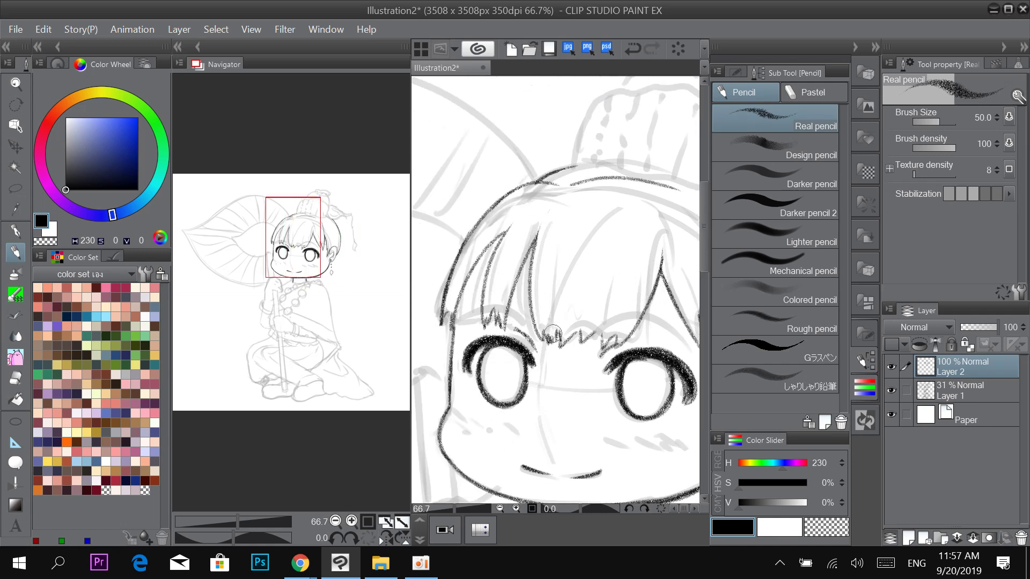
pyautogui.moveTo(535, 242)
pyautogui.mouseDown()
pyautogui.moveTo(536, 303)
pyautogui.moveTo(518, 283)
pyautogui.mouseUp()
pyautogui.moveTo(501, 234)
pyautogui.mouseDown()
pyautogui.moveTo(486, 268)
pyautogui.moveTo(570, 212)
pyautogui.moveTo(530, 253)
pyautogui.mouseUp()
pyautogui.hotkey('ctrl', 'z')
pyautogui.moveTo(572, 207); pyautogui.dragTo(538, 240)
# Examine the traced fringe, ear and back-of-head lines up to the sketched bun.
pyautogui.moveTo(638, 197); pyautogui.dragTo(472, 245)
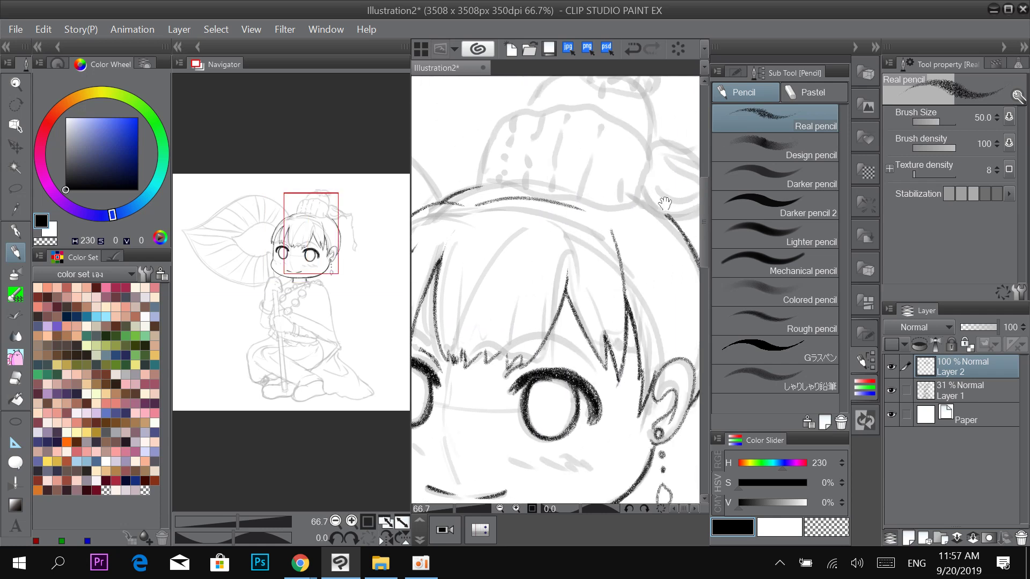
pyautogui.moveTo(663, 206)
pyautogui.mouseDown()
pyautogui.moveTo(622, 238)
pyautogui.moveTo(546, 255)
pyautogui.mouseUp()
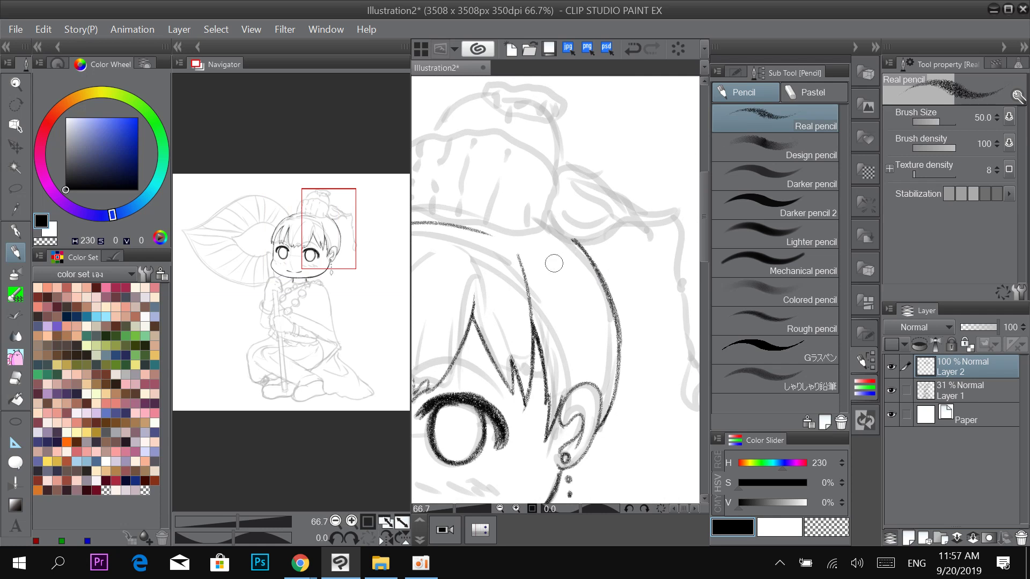
pyautogui.moveTo(597, 362); pyautogui.dragTo(596, 188)
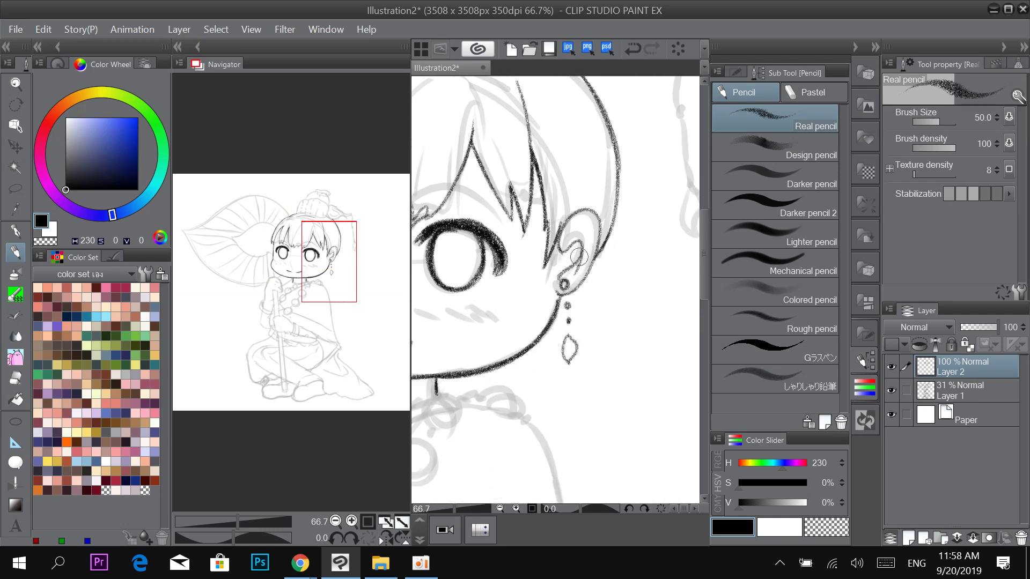
pyautogui.hotkey('ctrl', '+')
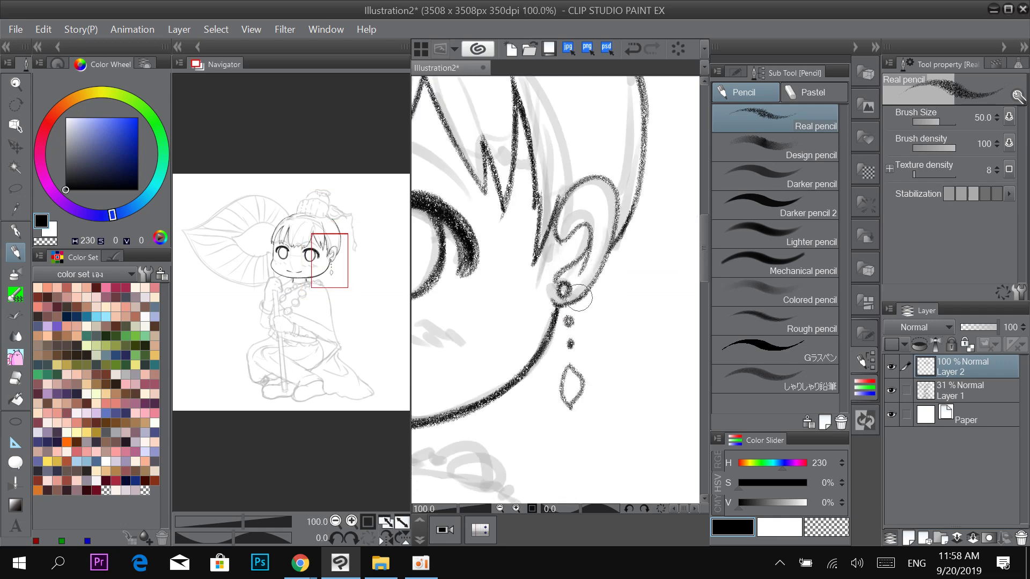
pyautogui.moveTo(597, 194); pyautogui.dragTo(608, 262)
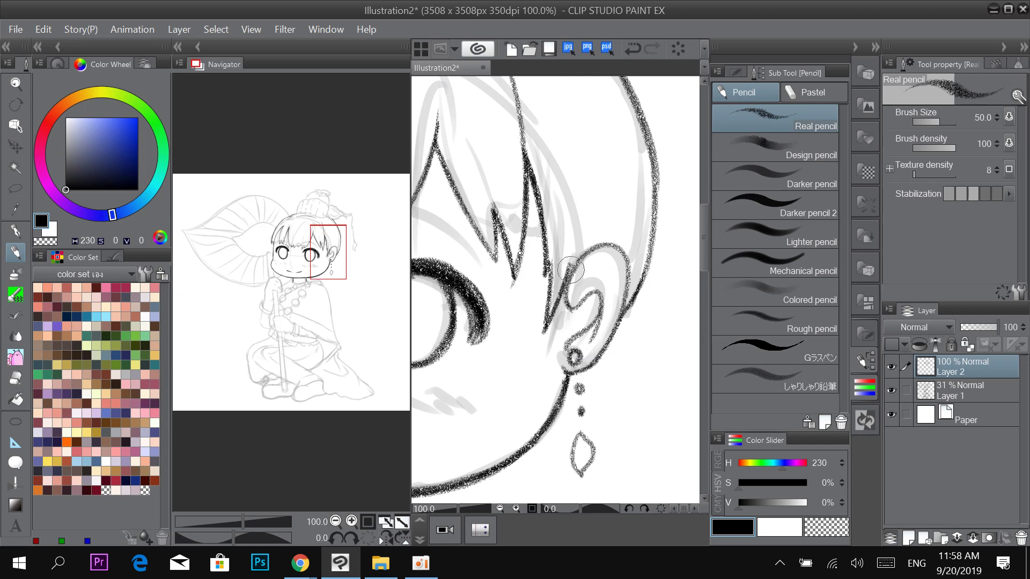
pyautogui.scroll(-2, 582, 239)
pyautogui.moveTo(597, 199); pyautogui.dragTo(642, 305)
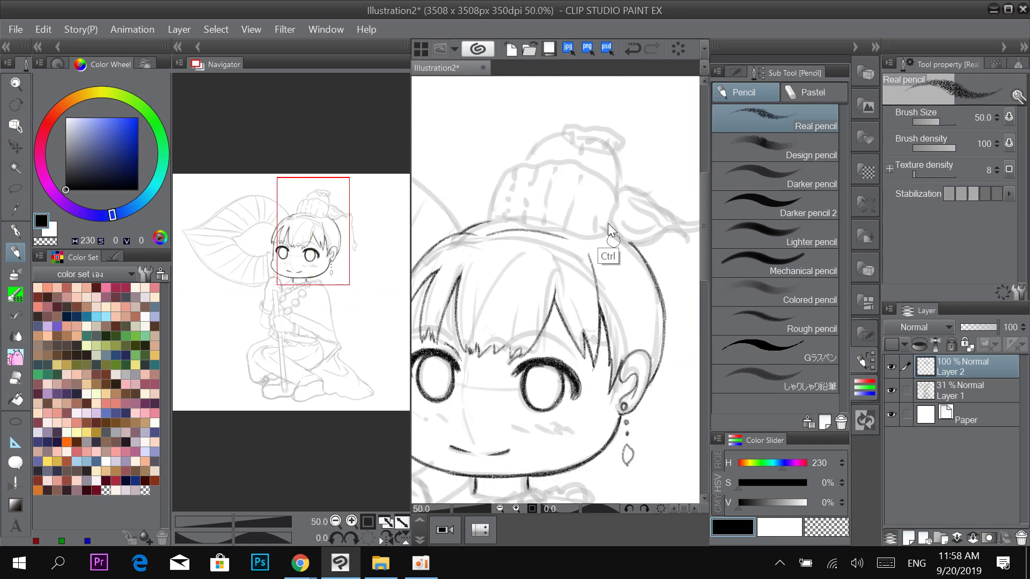
pyautogui.scroll(1, 609, 226)
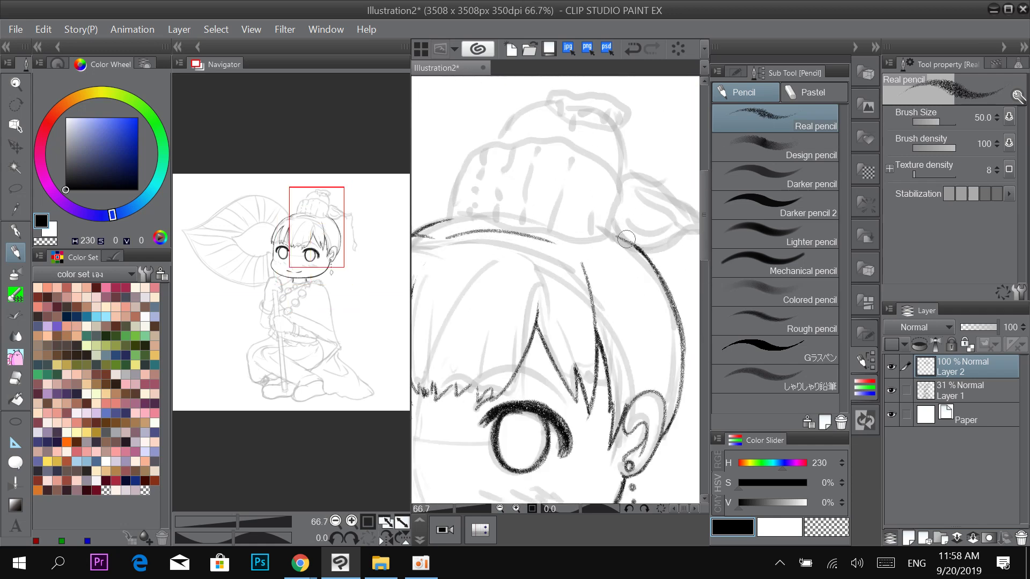
# Try to draw the bun's base line and the lower side edge above the back-of-head outline with the Real pencil.
pyautogui.moveTo(612, 233)
pyautogui.mouseDown()
pyautogui.moveTo(637, 257)
pyautogui.moveTo(611, 230)
pyautogui.moveTo(625, 180)
pyautogui.mouseUp()
pyautogui.moveTo(569, 172); pyautogui.dragTo(638, 195)
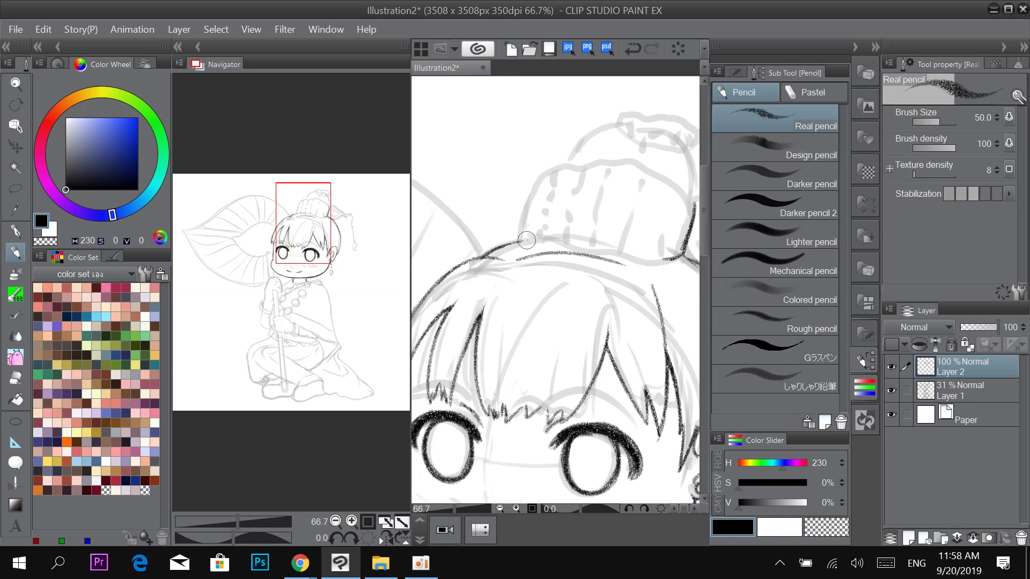
pyautogui.moveTo(519, 234)
pyautogui.mouseDown()
pyautogui.moveTo(666, 266)
pyautogui.moveTo(674, 255)
pyautogui.moveTo(662, 263)
pyautogui.moveTo(569, 218)
pyautogui.mouseUp()
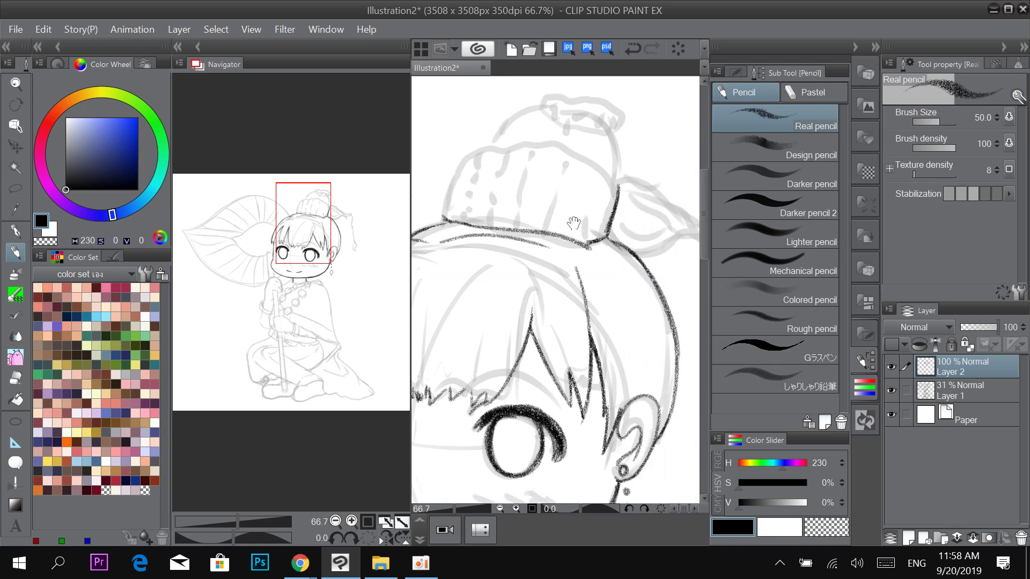
pyautogui.moveTo(501, 215); pyautogui.dragTo(530, 241)
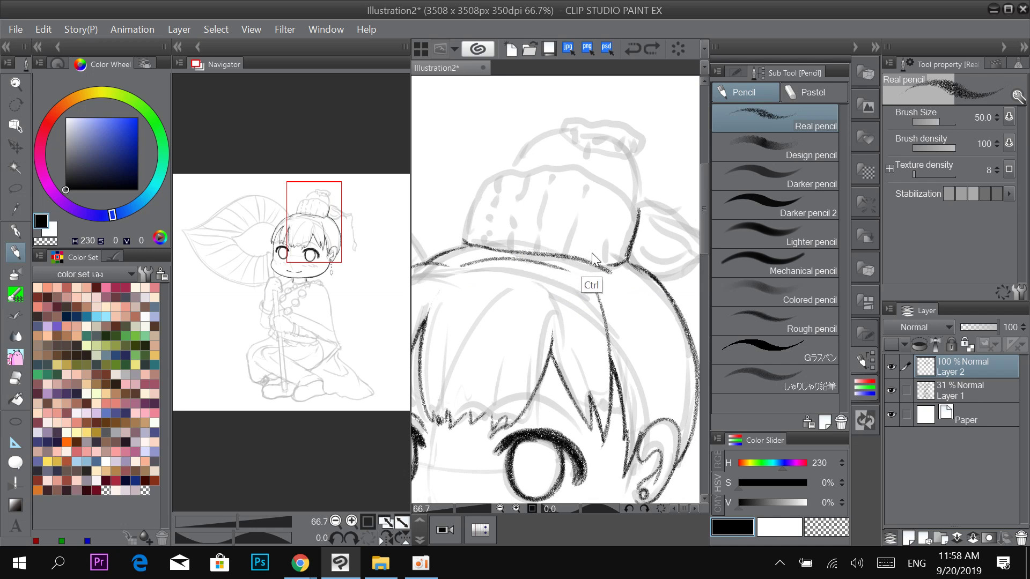
pyautogui.hotkey('ctrl', 'z')
pyautogui.hotkey('ctrl', 'z')
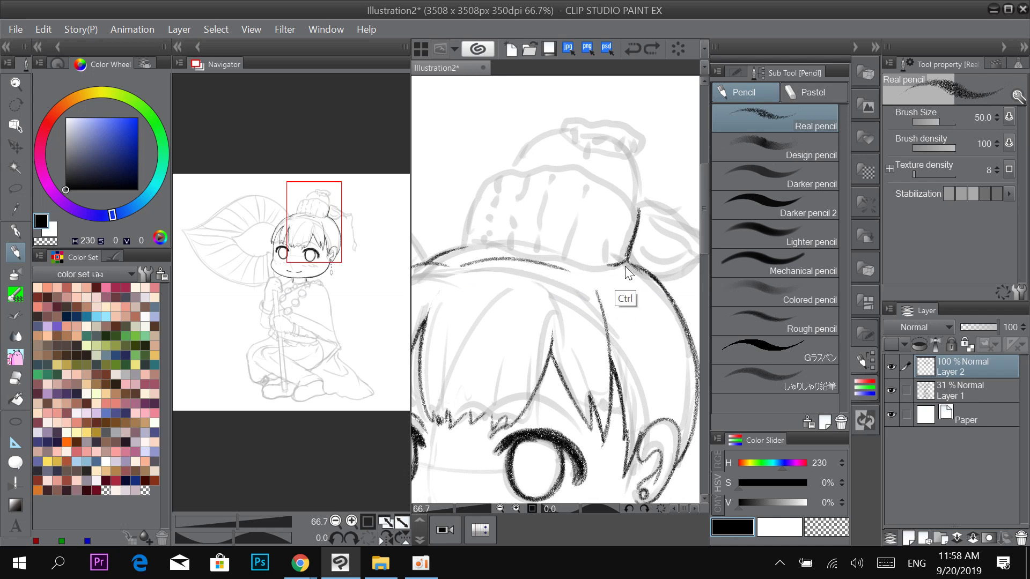
pyautogui.hotkey('ctrl', 'z')
pyautogui.hotkey('ctrl', 'z')
pyautogui.hotkey('ctrl', 'z')
# Draw the curved base line of the bun and its two lower side edges with the Real pencil.
pyautogui.moveTo(621, 263); pyautogui.dragTo(459, 248)
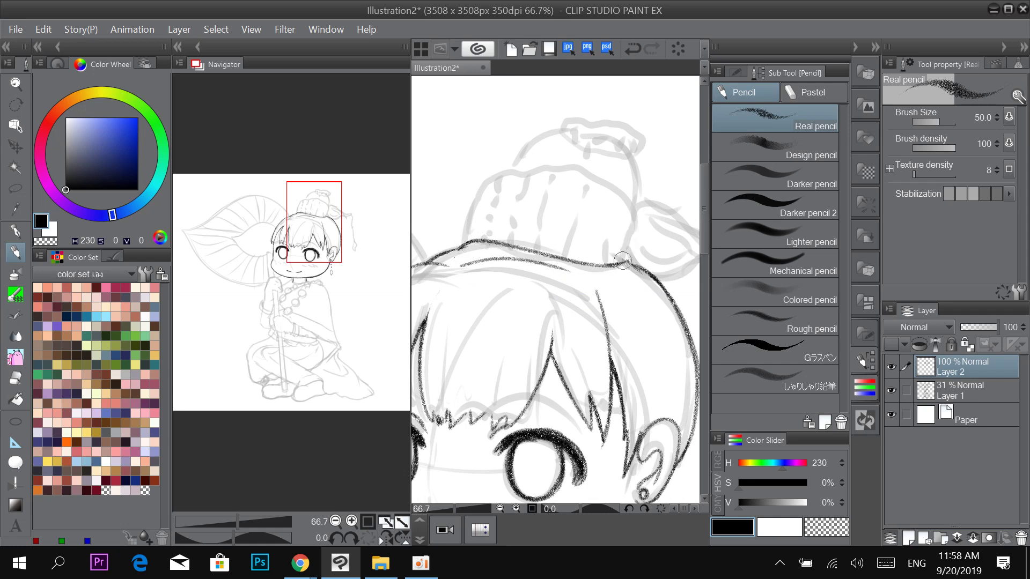
pyautogui.moveTo(623, 261); pyautogui.dragTo(637, 214)
pyautogui.moveTo(463, 246)
pyautogui.mouseDown()
pyautogui.moveTo(482, 180)
pyautogui.moveTo(615, 191)
pyautogui.mouseUp()
pyautogui.hotkey('ctrl', 'z')
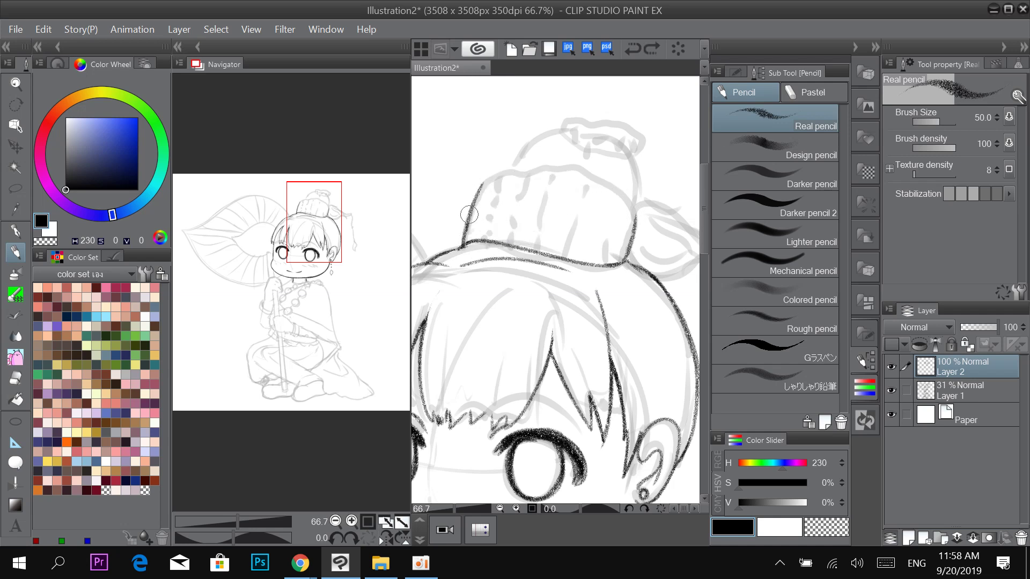
# Draw the arched top of the bun's wide lower tier, joining both sides, and tidy its outer edge with the Hard 3 eraser.
pyautogui.moveTo(470, 215)
pyautogui.mouseDown()
pyautogui.moveTo(546, 169)
pyautogui.moveTo(599, 180)
pyautogui.mouseUp()
pyautogui.hotkey('ctrl', 'z')
pyautogui.moveTo(472, 208)
pyautogui.mouseDown()
pyautogui.moveTo(496, 179)
pyautogui.moveTo(549, 169)
pyautogui.mouseUp()
pyautogui.moveTo(637, 126); pyautogui.dragTo(579, 115)
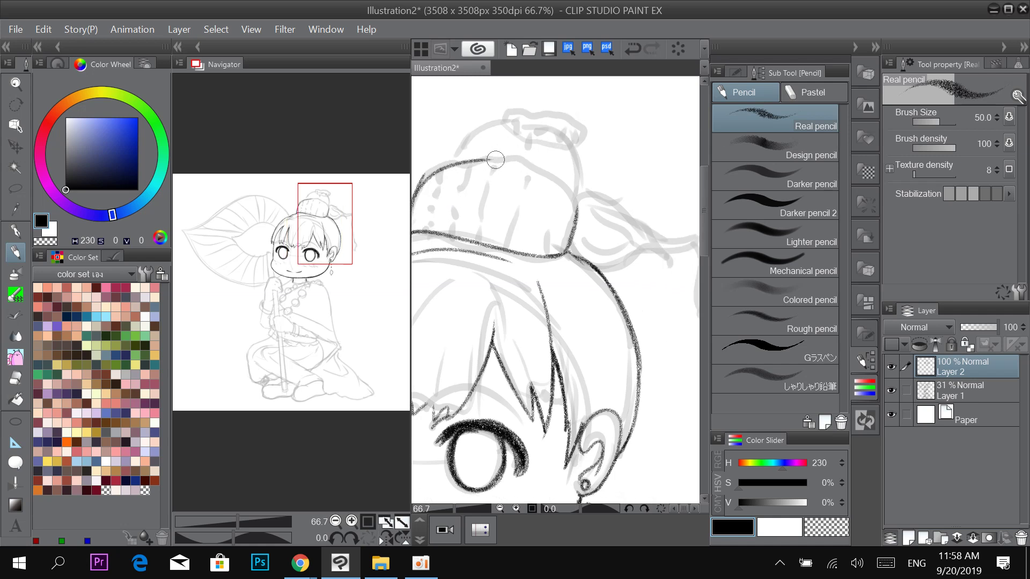
pyautogui.moveTo(479, 160)
pyautogui.mouseDown()
pyautogui.moveTo(577, 207)
pyautogui.moveTo(574, 215)
pyautogui.mouseUp()
pyautogui.moveTo(544, 164); pyautogui.dragTo(620, 177)
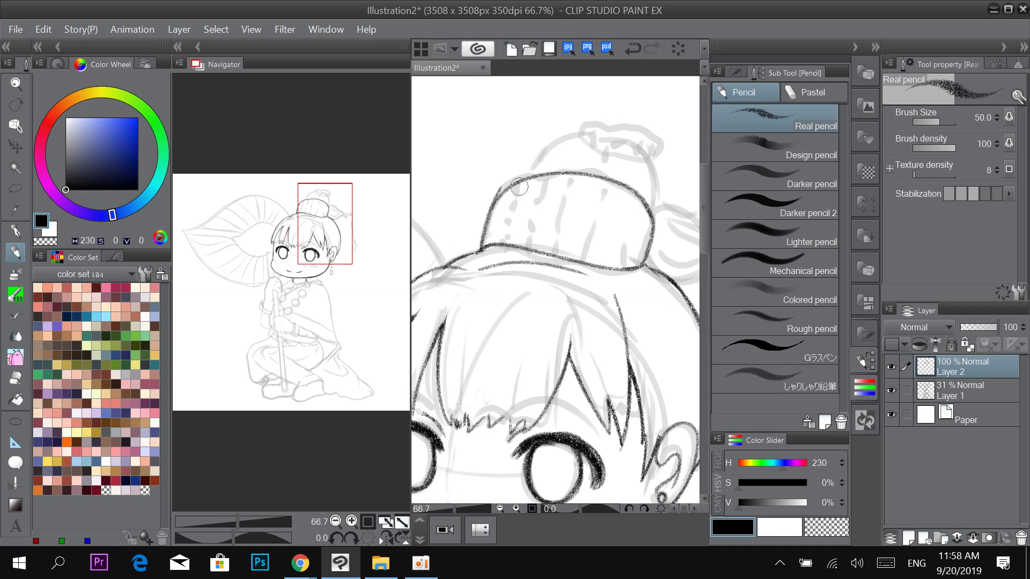
pyautogui.press('e')
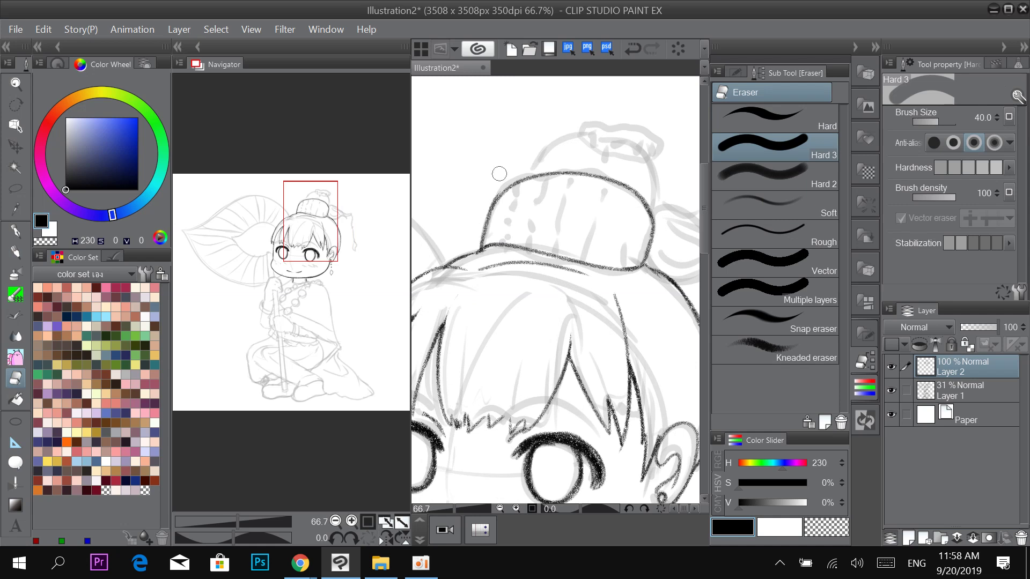
pyautogui.moveTo(660, 147); pyautogui.dragTo(606, 133)
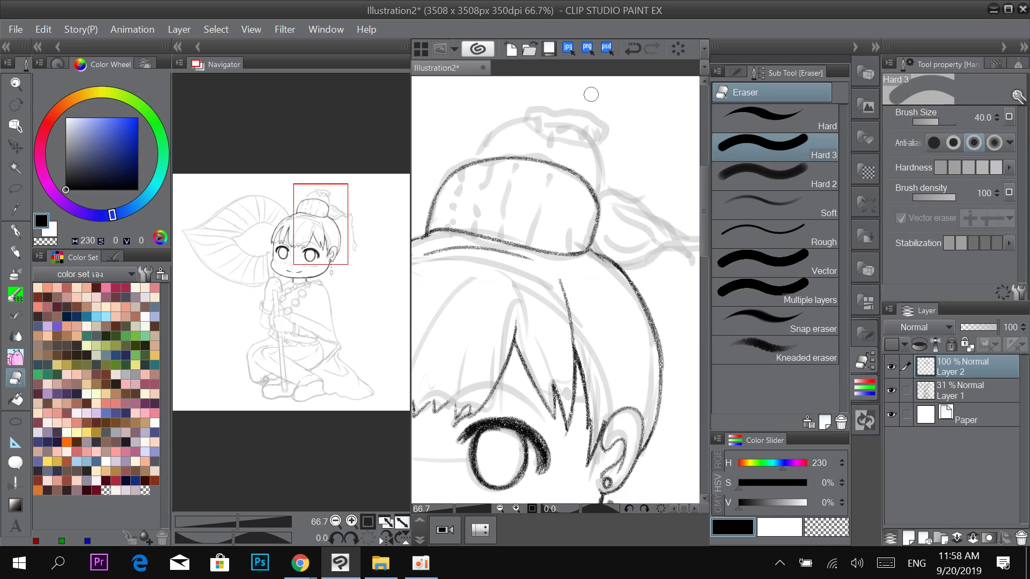
# Fill the bun's lower tier with closely spaced, slightly wavy vertical hatching lines using the Real pencil.
pyautogui.press('p')
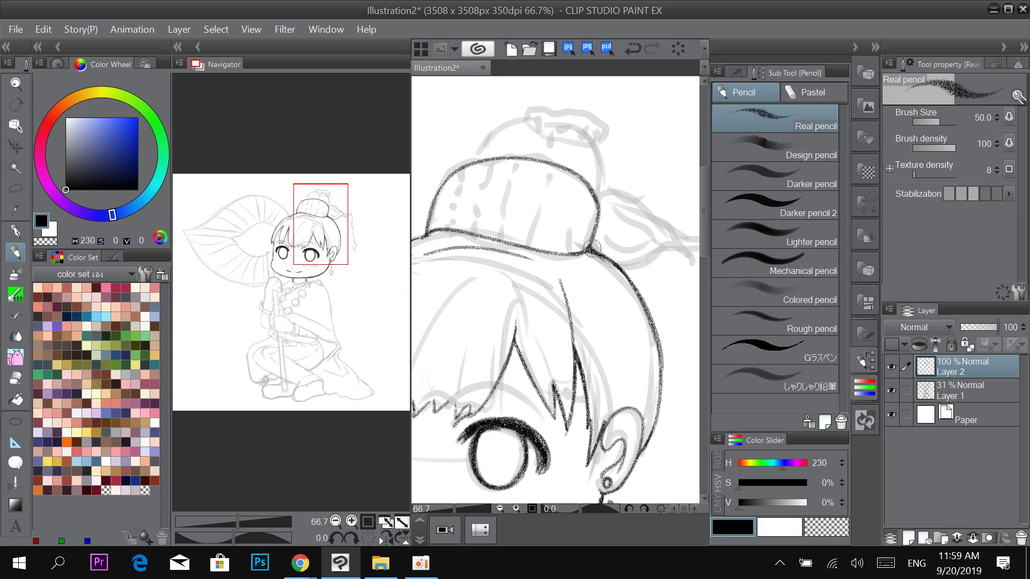
pyautogui.moveTo(603, 202); pyautogui.dragTo(624, 213)
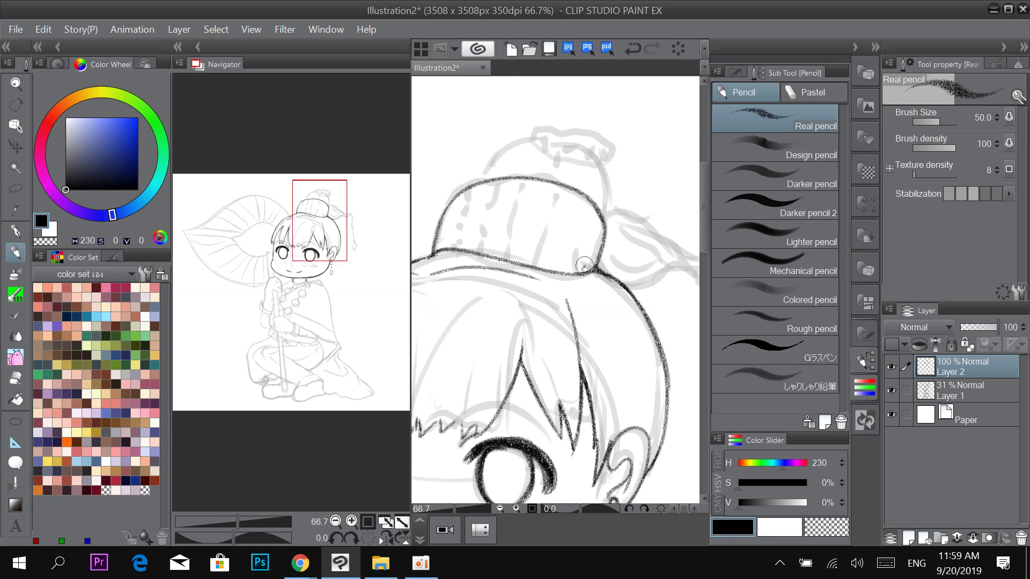
pyautogui.moveTo(585, 264); pyautogui.dragTo(598, 221)
pyautogui.moveTo(572, 269)
pyautogui.mouseDown()
pyautogui.moveTo(590, 206)
pyautogui.moveTo(595, 221)
pyautogui.mouseUp()
pyautogui.moveTo(563, 273); pyautogui.dragTo(584, 193)
pyautogui.moveTo(553, 266); pyautogui.dragTo(579, 192)
pyautogui.moveTo(542, 268); pyautogui.dragTo(563, 195)
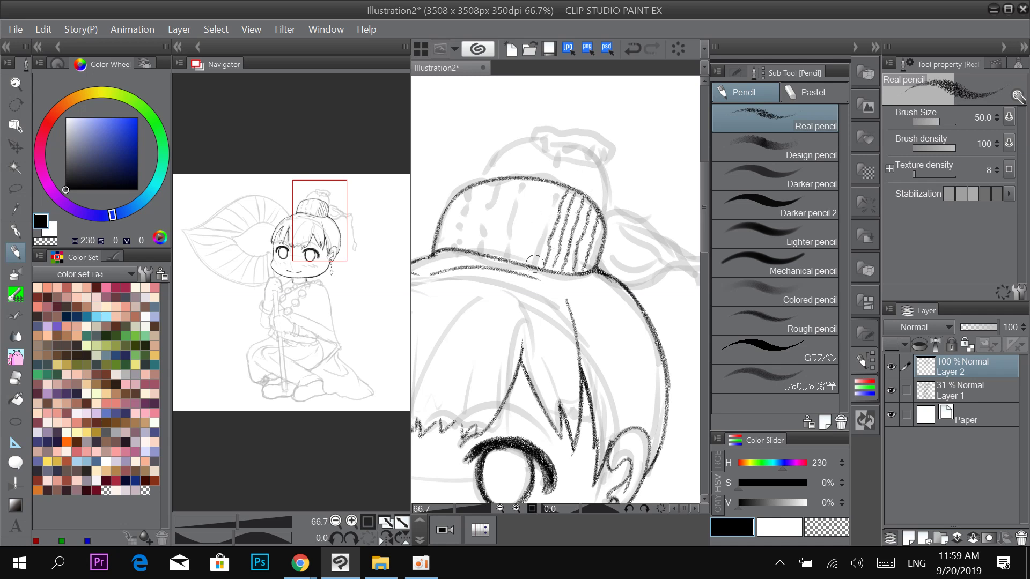
pyautogui.moveTo(536, 265)
pyautogui.mouseDown()
pyautogui.moveTo(559, 189)
pyautogui.moveTo(529, 240)
pyautogui.moveTo(552, 181)
pyautogui.mouseUp()
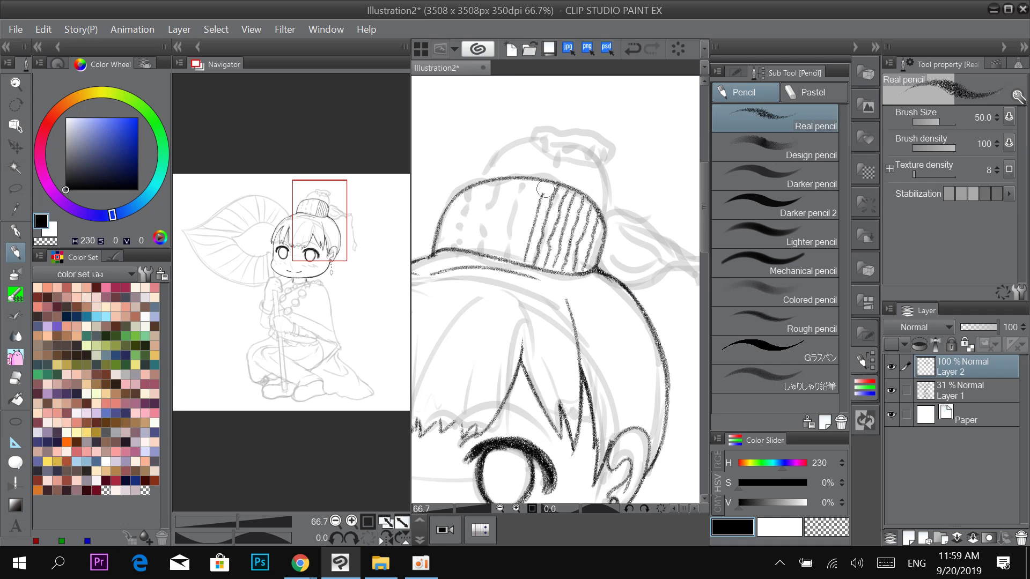
pyautogui.moveTo(523, 260)
pyautogui.mouseDown()
pyautogui.moveTo(546, 181)
pyautogui.moveTo(516, 215)
pyautogui.moveTo(522, 181)
pyautogui.moveTo(505, 219)
pyautogui.moveTo(518, 178)
pyautogui.mouseUp()
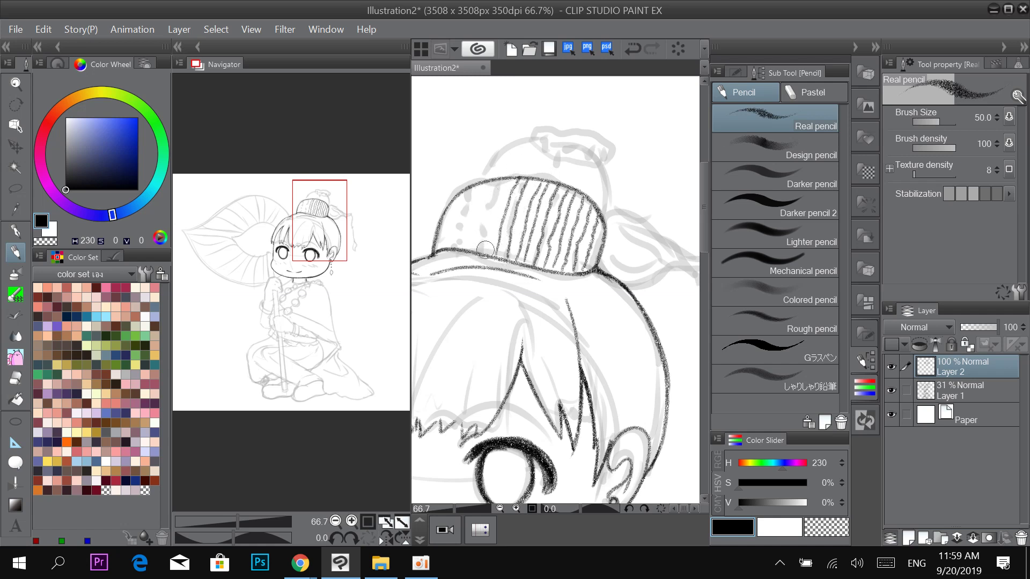
pyautogui.moveTo(485, 252)
pyautogui.mouseDown()
pyautogui.moveTo(516, 170)
pyautogui.moveTo(480, 207)
pyautogui.moveTo(489, 182)
pyautogui.mouseUp()
pyautogui.moveTo(450, 250)
pyautogui.mouseDown()
pyautogui.moveTo(485, 176)
pyautogui.moveTo(456, 203)
pyautogui.moveTo(471, 180)
pyautogui.moveTo(523, 176)
pyautogui.mouseUp()
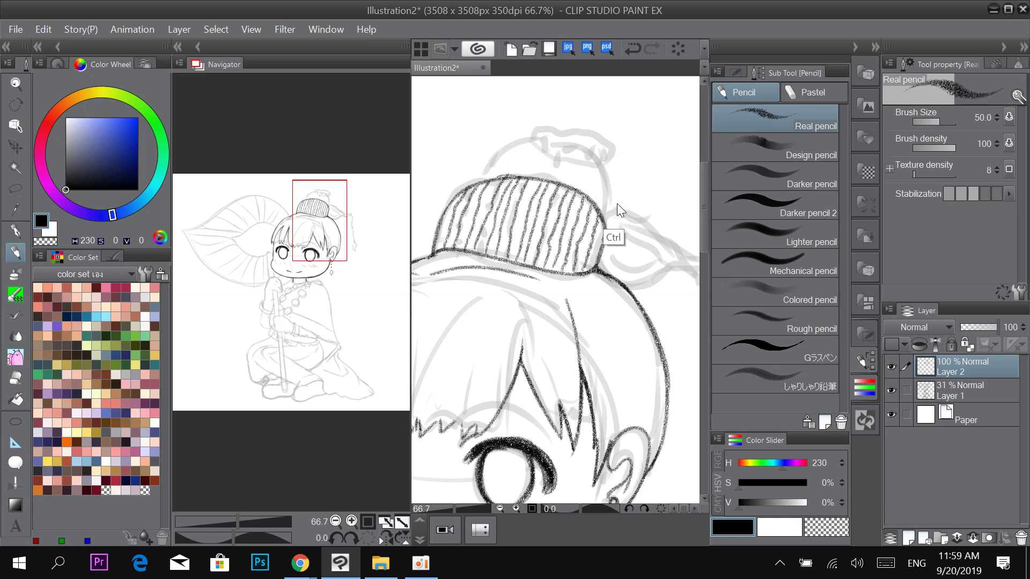
# Temporarily hide the rough sketch on Layer 1 to check the line art on its own, and show it again.
pyautogui.scroll(-1, 617, 204)
pyautogui.click(891, 391)
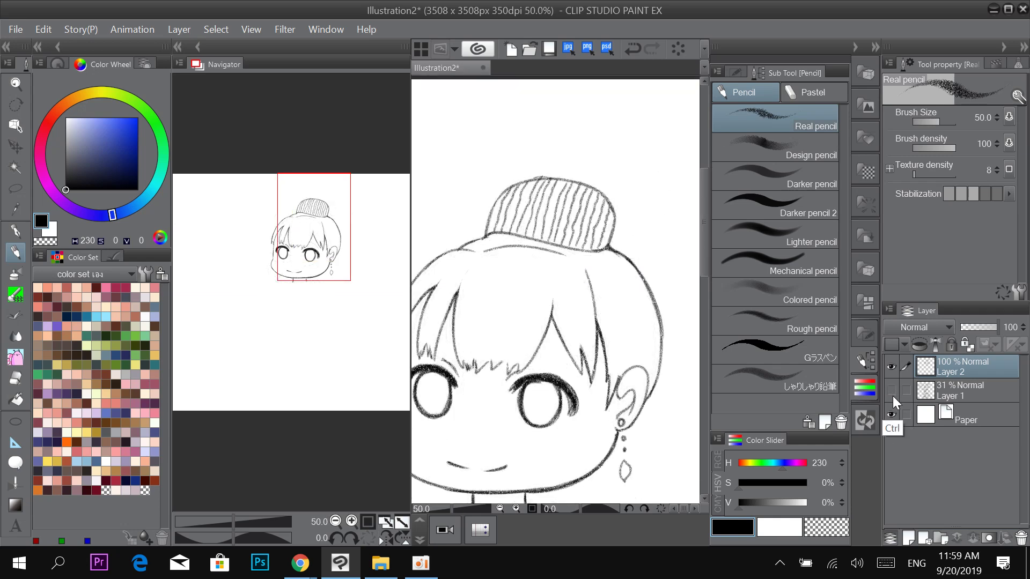
pyautogui.hotkey('ctrl', '-')
pyautogui.hotkey('ctrl', '-')
pyautogui.click(891, 391)
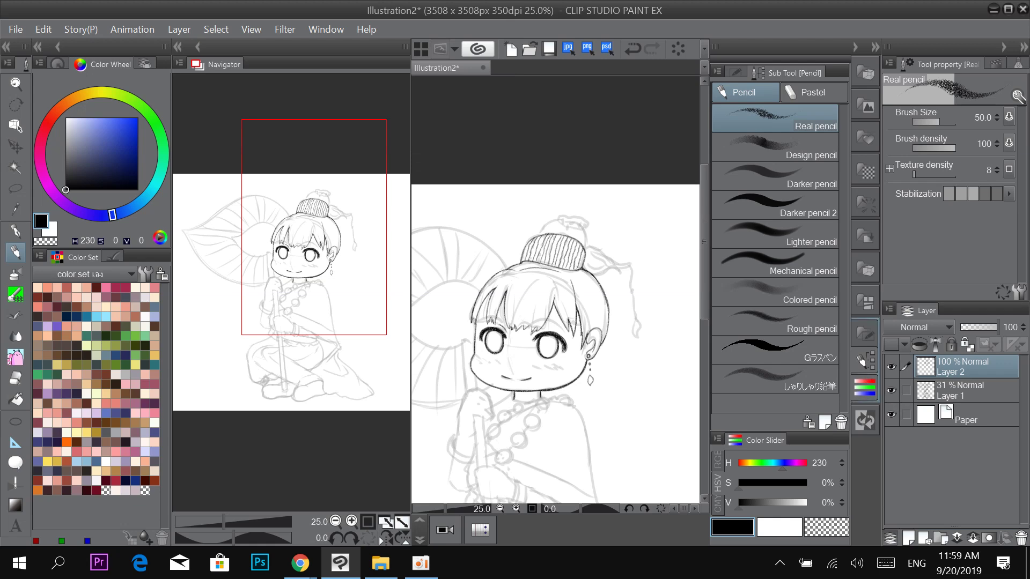
# Draw the narrower upper tier of the bun and the slanted double rim at its tip with the Real pencil.
pyautogui.scroll(3, 600, 229)
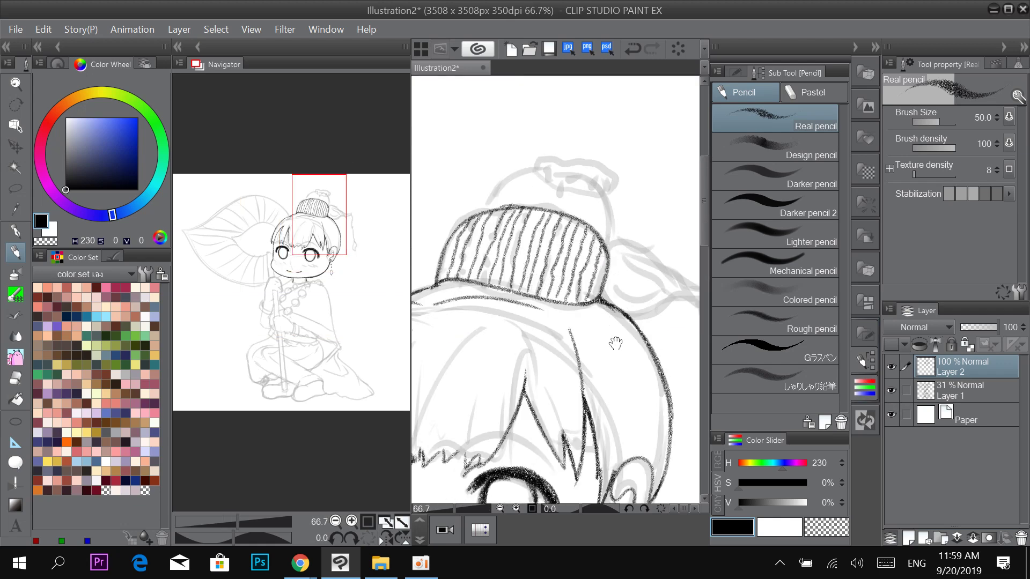
pyautogui.moveTo(616, 343); pyautogui.dragTo(602, 351)
pyautogui.moveTo(591, 262); pyautogui.dragTo(592, 201)
pyautogui.moveTo(466, 221)
pyautogui.mouseDown()
pyautogui.moveTo(505, 182)
pyautogui.moveTo(588, 189)
pyautogui.mouseUp()
pyautogui.moveTo(518, 176)
pyautogui.mouseDown()
pyautogui.moveTo(560, 180)
pyautogui.moveTo(595, 200)
pyautogui.mouseUp()
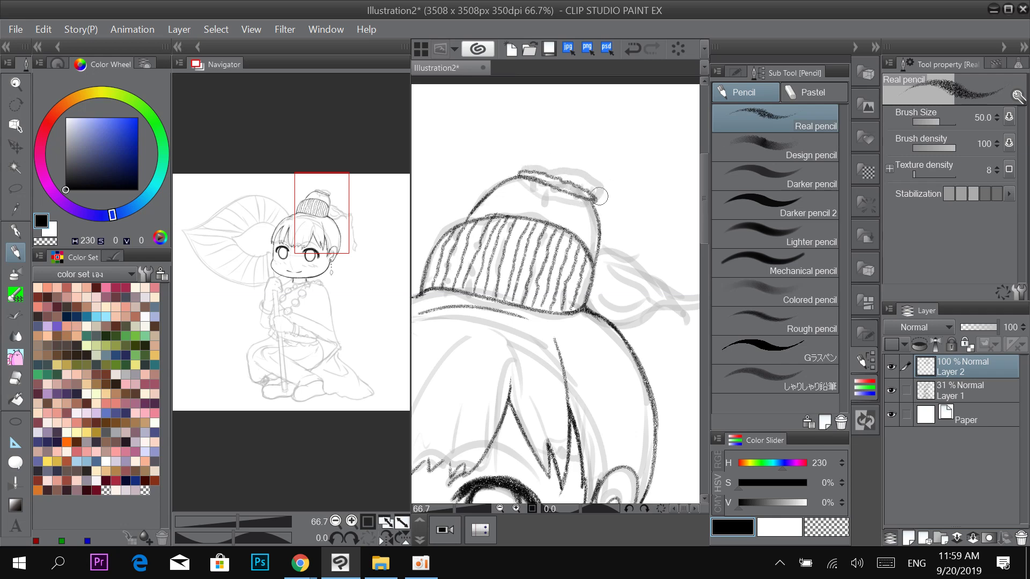
# Erase the vertical hatching lines inside the bun's lower tier with the Hard 3 eraser, leaving only its outline.
pyautogui.scroll(-2, 590, 241)
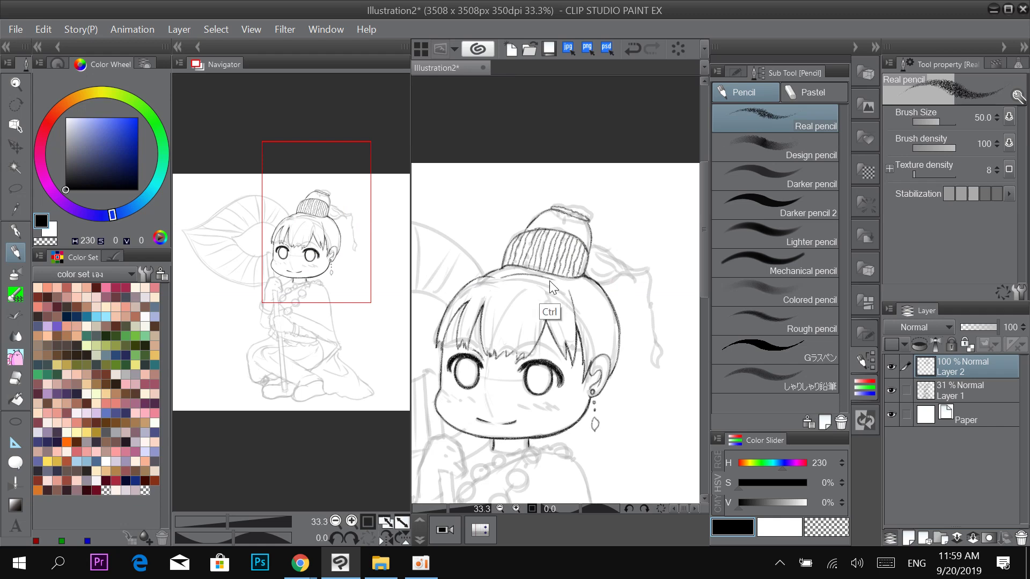
pyautogui.scroll(1, 556, 288)
pyautogui.scroll(1, 572, 284)
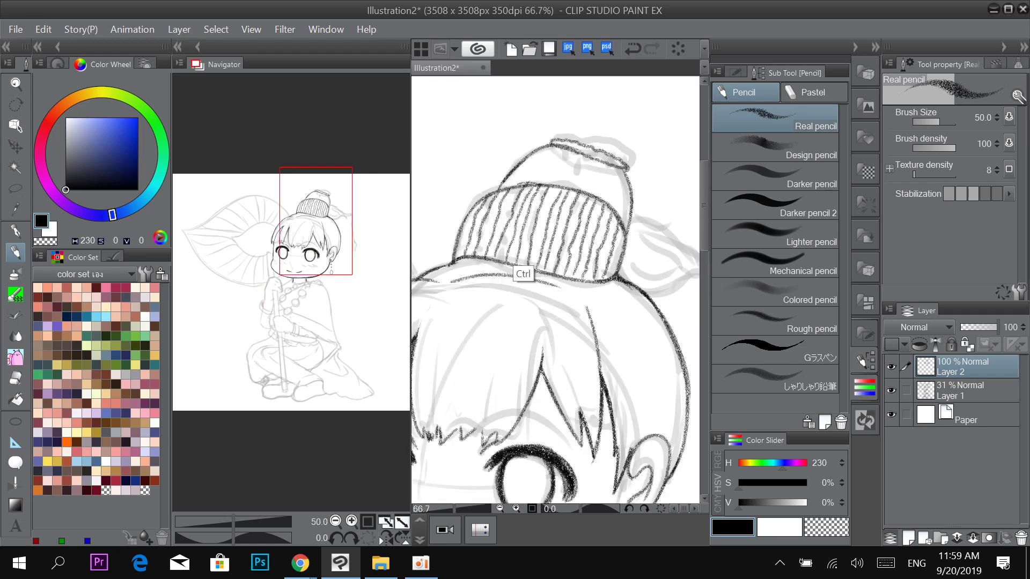
pyautogui.press('e')
pyautogui.moveTo(471, 245); pyautogui.dragTo(569, 268)
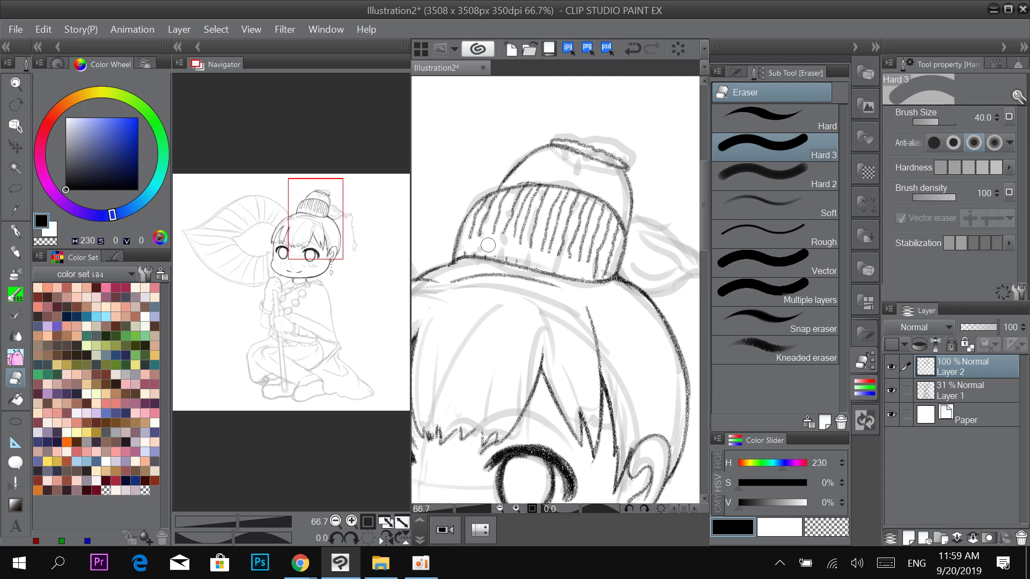
pyautogui.moveTo(478, 248); pyautogui.dragTo(572, 270)
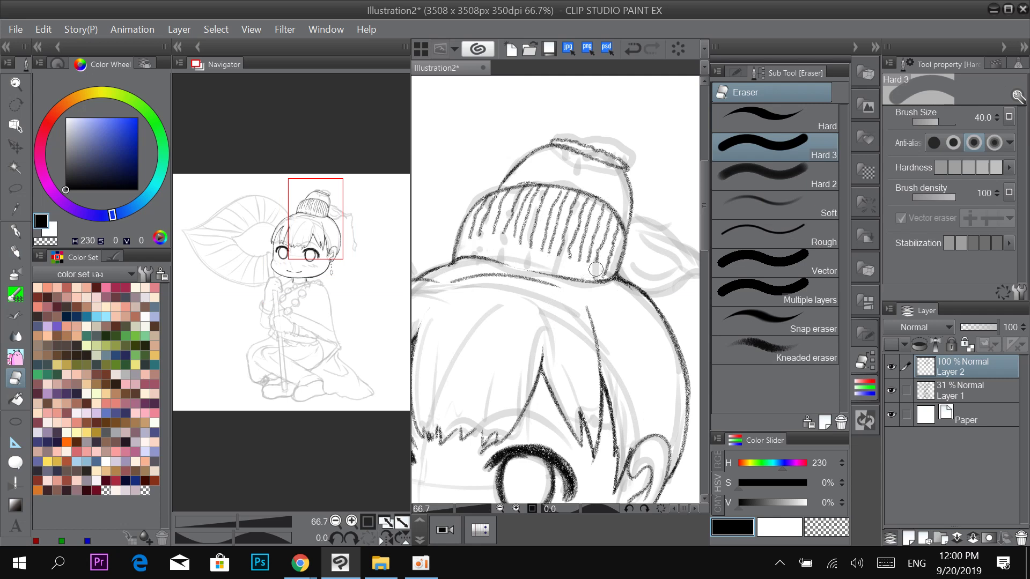
pyautogui.hotkey('ctrl', 'z')
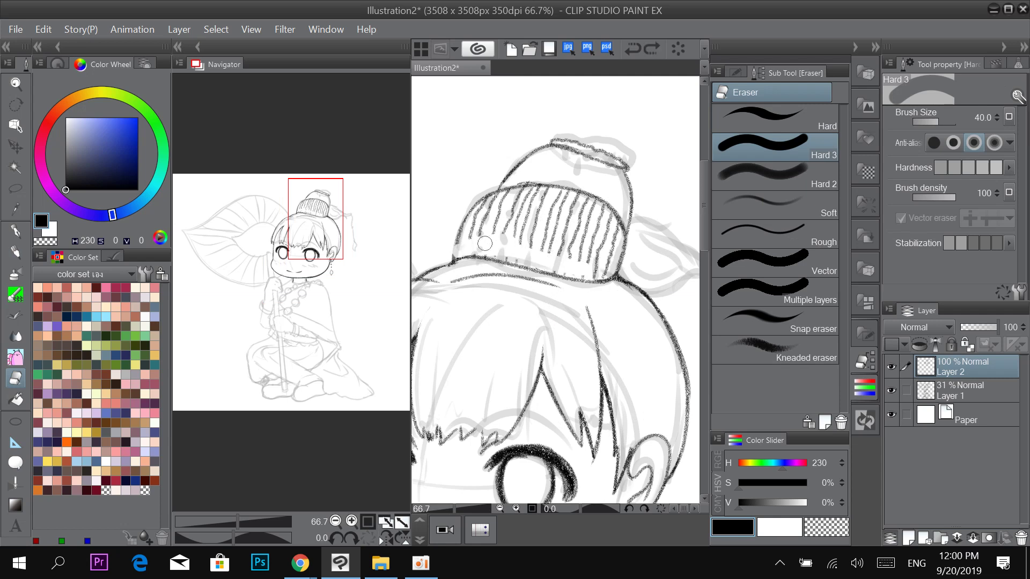
pyautogui.hotkey('ctrl', 'y')
pyautogui.moveTo(592, 270)
pyautogui.mouseDown()
pyautogui.moveTo(609, 236)
pyautogui.moveTo(600, 212)
pyautogui.moveTo(569, 194)
pyautogui.moveTo(485, 217)
pyautogui.moveTo(506, 201)
pyautogui.moveTo(542, 207)
pyautogui.moveTo(523, 225)
pyautogui.moveTo(570, 225)
pyautogui.moveTo(584, 246)
pyautogui.moveTo(602, 248)
pyautogui.moveTo(556, 204)
pyautogui.mouseUp()
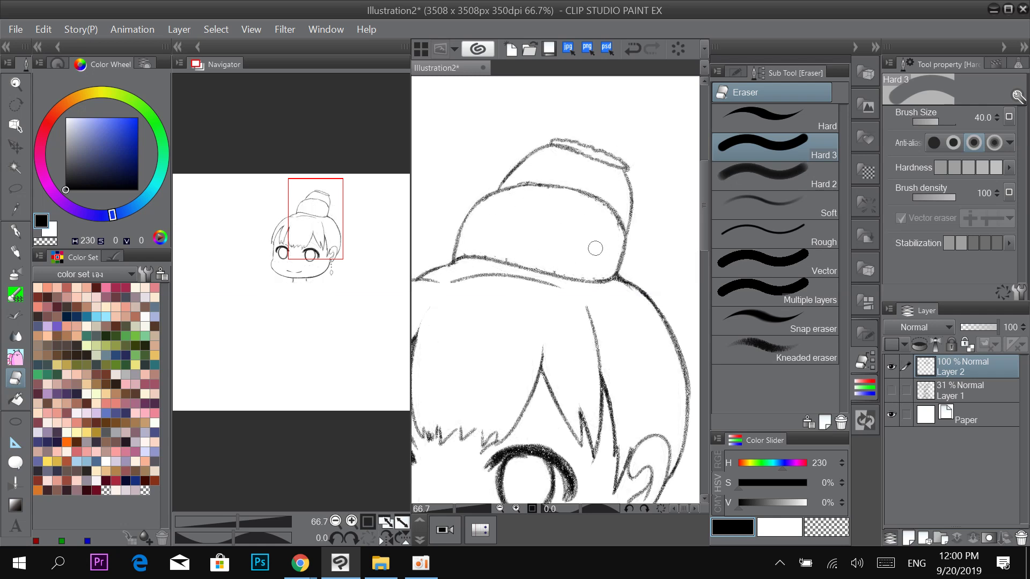
# Switch to the Real pencil at brush size 30 and undo the trial circles inside the bun's lower tier.
pyautogui.scroll(-3, 599, 212)
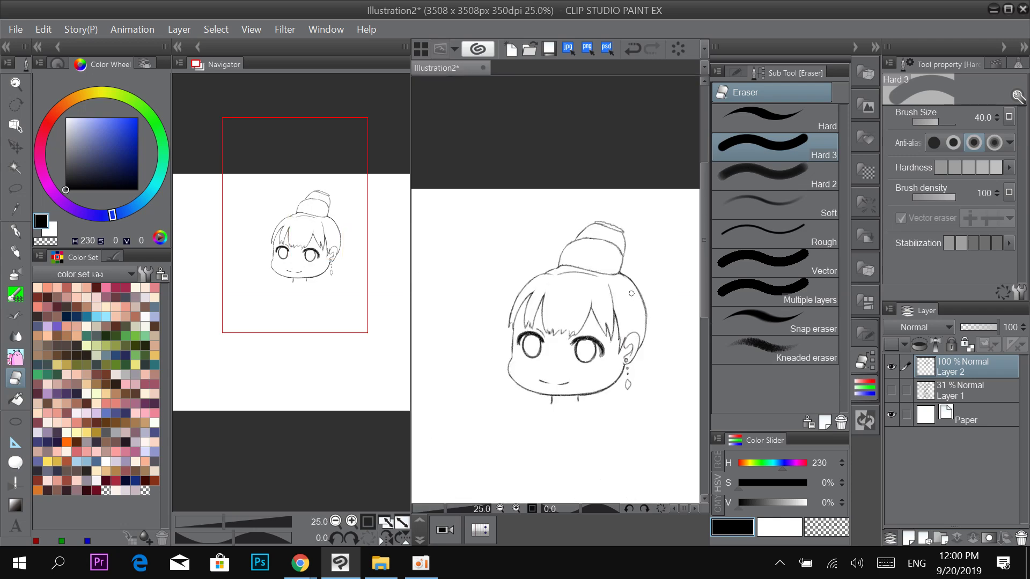
pyautogui.press('p')
pyautogui.scroll(3, 582, 252)
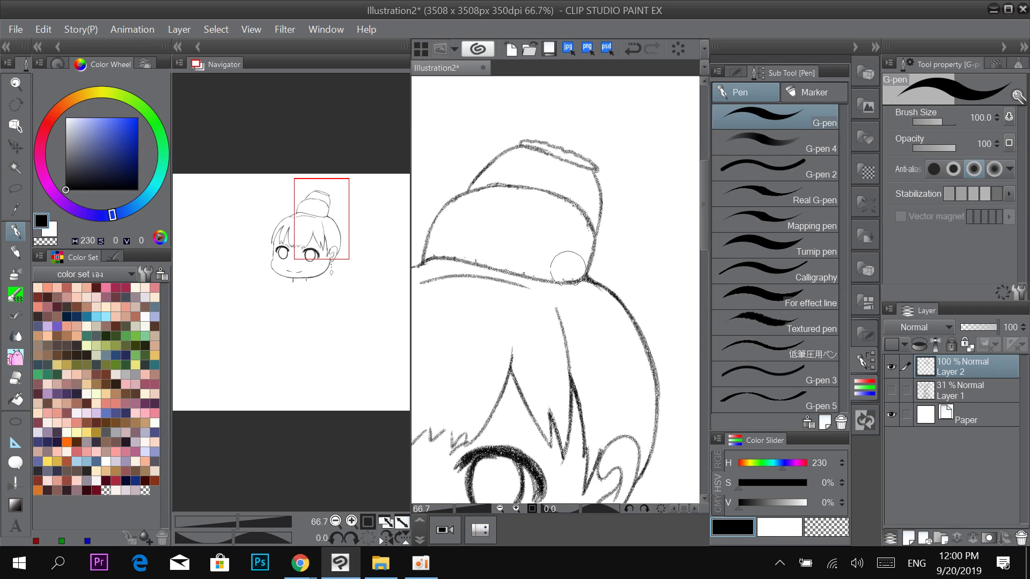
pyautogui.press('[')
pyautogui.press('p')
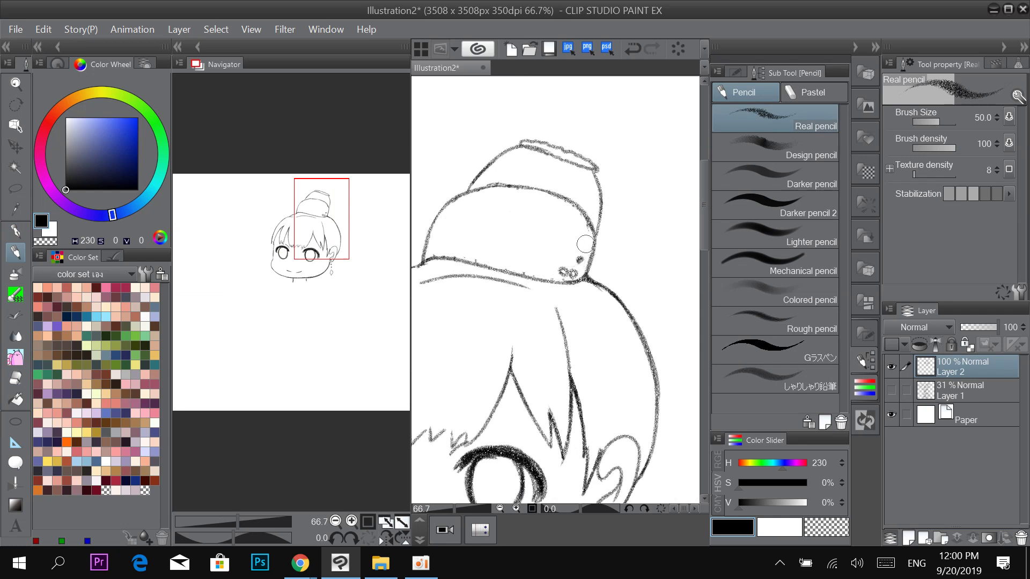
pyautogui.hotkey('ctrl', 'z')
pyautogui.hotkey('ctrl', 'z')
pyautogui.hotkey('ctrl', 'z')
pyautogui.press('[')
pyautogui.press('[')
pyautogui.scroll(2, 579, 279)
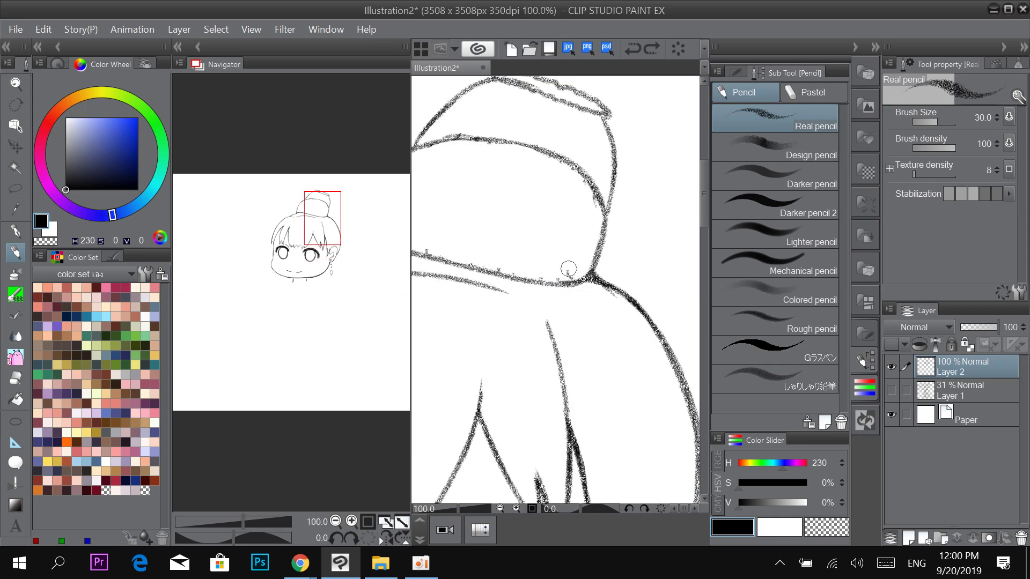
# Draw columns of small circles following the right edge inside the bun's lower tier with the Real pencil.
pyautogui.moveTo(569, 268)
pyautogui.mouseDown()
pyautogui.moveTo(583, 252)
pyautogui.moveTo(571, 251)
pyautogui.moveTo(591, 213)
pyautogui.mouseUp()
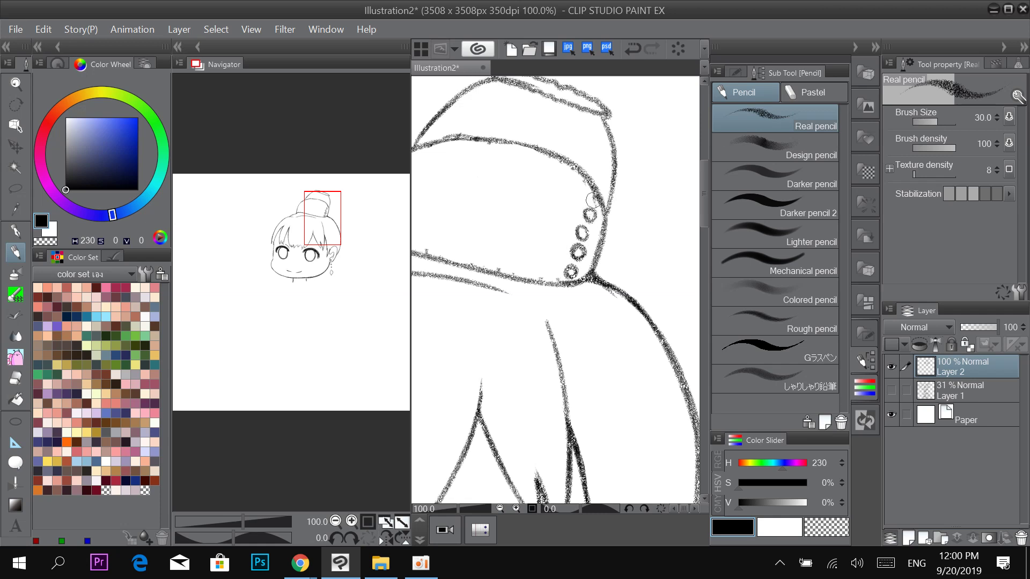
pyautogui.moveTo(586, 263); pyautogui.dragTo(599, 225)
pyautogui.moveTo(559, 251)
pyautogui.mouseDown()
pyautogui.moveTo(554, 259)
pyautogui.moveTo(559, 252)
pyautogui.mouseUp()
pyautogui.moveTo(556, 269)
pyautogui.mouseDown()
pyautogui.moveTo(550, 277)
pyautogui.moveTo(556, 269)
pyautogui.mouseUp()
pyautogui.moveTo(559, 235); pyautogui.dragTo(559, 241)
pyautogui.moveTo(570, 215); pyautogui.dragTo(582, 189)
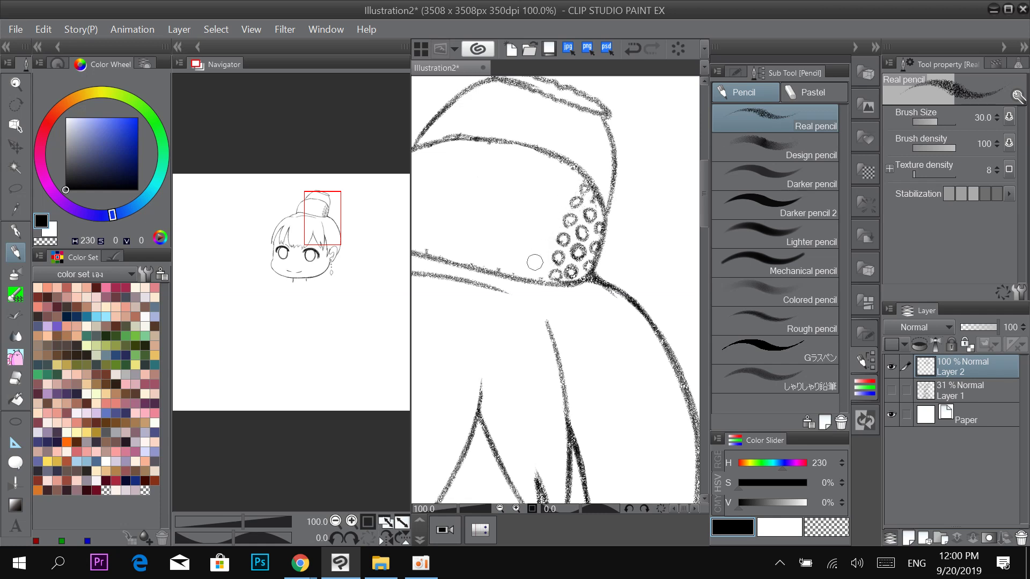
pyautogui.moveTo(538, 265); pyautogui.dragTo(546, 234)
pyautogui.moveTo(564, 199); pyautogui.dragTo(563, 201)
pyautogui.moveTo(573, 181); pyautogui.dragTo(577, 170)
# Draw columns of small circles following the left edge inside the bun's lower tier, working toward its middle.
pyautogui.moveTo(535, 215); pyautogui.dragTo(623, 216)
pyautogui.moveTo(533, 192); pyautogui.dragTo(580, 211)
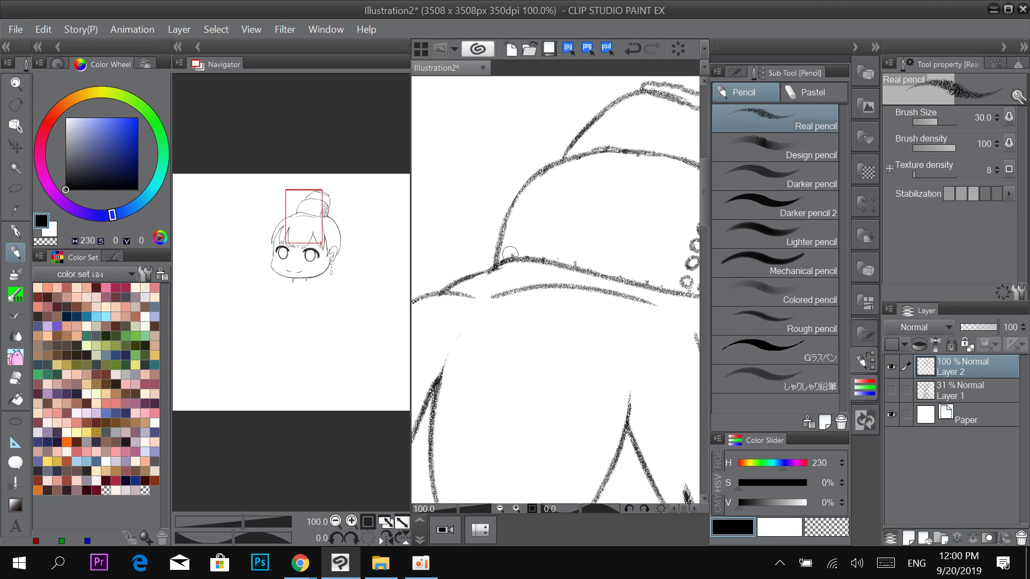
pyautogui.moveTo(512, 246)
pyautogui.mouseDown()
pyautogui.moveTo(519, 212)
pyautogui.moveTo(540, 185)
pyautogui.mouseUp()
pyautogui.moveTo(529, 244); pyautogui.dragTo(526, 252)
pyautogui.moveTo(536, 227)
pyautogui.mouseDown()
pyautogui.moveTo(532, 235)
pyautogui.moveTo(557, 175)
pyautogui.mouseUp()
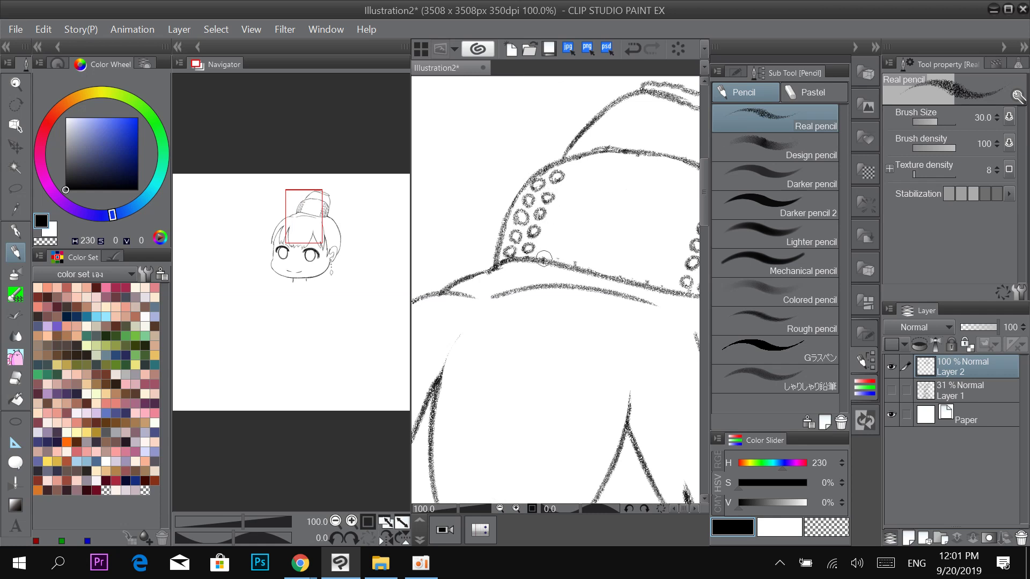
pyautogui.moveTo(545, 247)
pyautogui.mouseDown()
pyautogui.moveTo(562, 220)
pyautogui.moveTo(577, 171)
pyautogui.mouseUp()
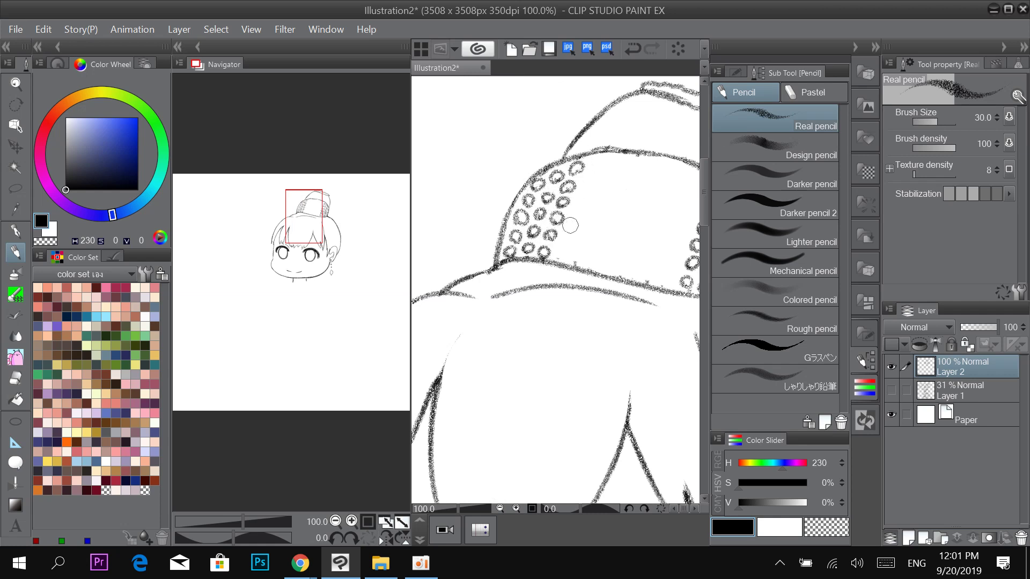
pyautogui.moveTo(560, 249)
pyautogui.mouseDown()
pyautogui.moveTo(572, 213)
pyautogui.moveTo(589, 206)
pyautogui.moveTo(582, 191)
pyautogui.moveTo(600, 161)
pyautogui.mouseUp()
pyautogui.moveTo(576, 253)
pyautogui.mouseDown()
pyautogui.moveTo(601, 188)
pyautogui.moveTo(623, 158)
pyautogui.moveTo(644, 166)
pyautogui.mouseUp()
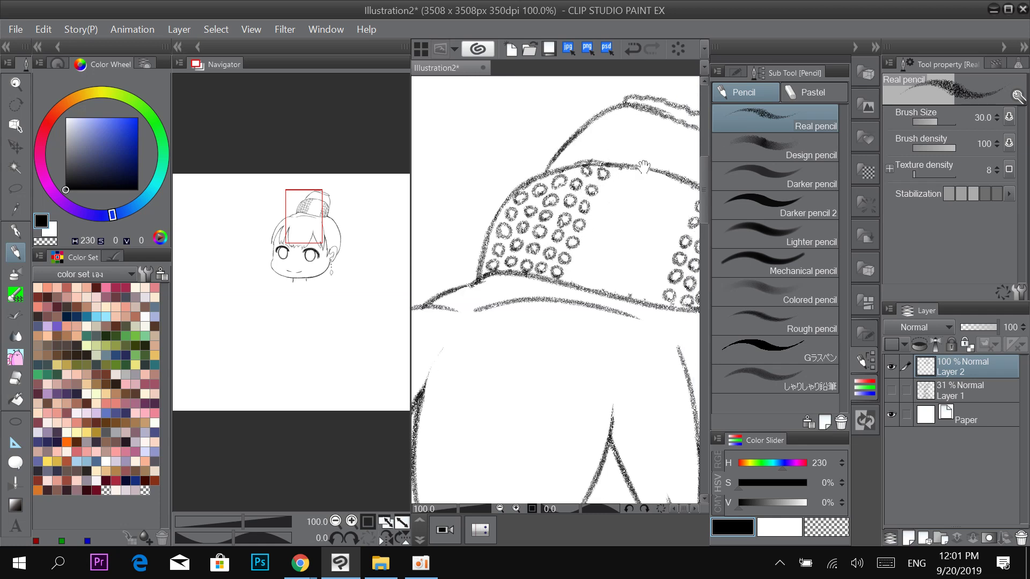
# Add small circles over the right outline of the bun's lower tier and another inner column, undoing the last few circles.
pyautogui.moveTo(573, 167)
pyautogui.mouseDown()
pyautogui.moveTo(650, 163)
pyautogui.moveTo(528, 166)
pyautogui.moveTo(544, 173)
pyautogui.moveTo(488, 197)
pyautogui.moveTo(465, 237)
pyautogui.moveTo(459, 273)
pyautogui.mouseUp()
pyautogui.moveTo(574, 201); pyautogui.dragTo(454, 181)
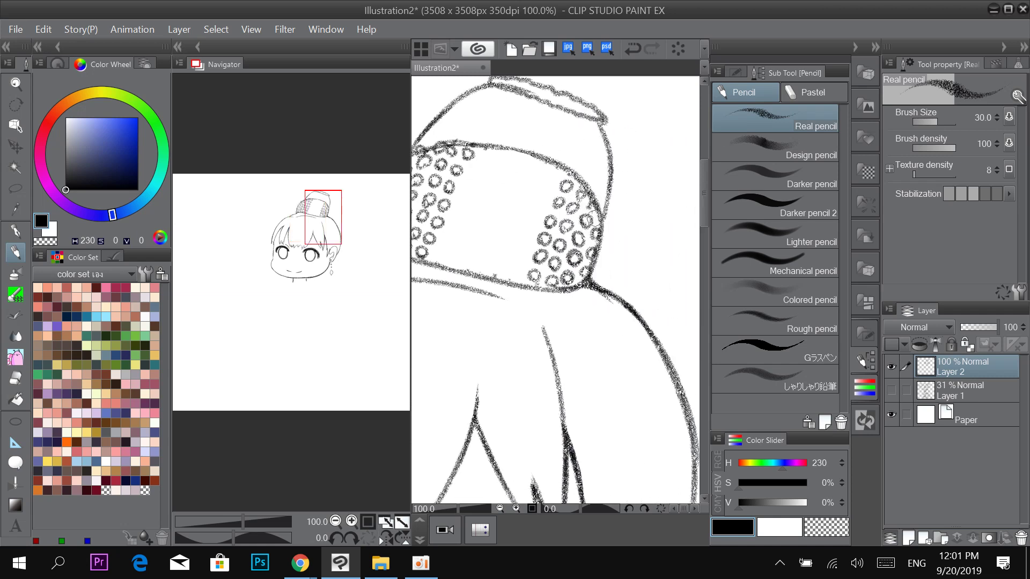
pyautogui.moveTo(598, 269)
pyautogui.mouseDown()
pyautogui.moveTo(603, 236)
pyautogui.moveTo(593, 209)
pyautogui.mouseUp()
pyautogui.moveTo(514, 272)
pyautogui.mouseDown()
pyautogui.moveTo(524, 256)
pyautogui.moveTo(520, 278)
pyautogui.mouseUp()
pyautogui.moveTo(521, 283); pyautogui.dragTo(546, 169)
pyautogui.hotkey('ctrl', 'z')
pyautogui.hotkey('ctrl', 'z')
pyautogui.hotkey('ctrl', 'z')
pyautogui.hotkey('ctrl', 'z')
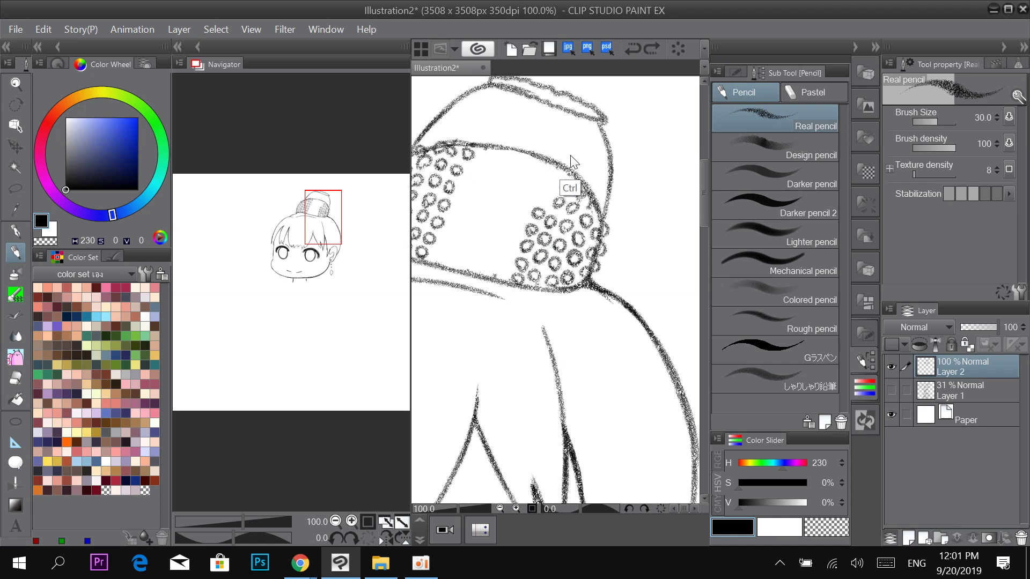
# Draw more circle columns inward from the right side of the bun's lower tier and line its upper and left outline with circles.
pyautogui.moveTo(536, 224)
pyautogui.mouseDown()
pyautogui.moveTo(521, 236)
pyautogui.moveTo(536, 225)
pyautogui.moveTo(555, 170)
pyautogui.mouseUp()
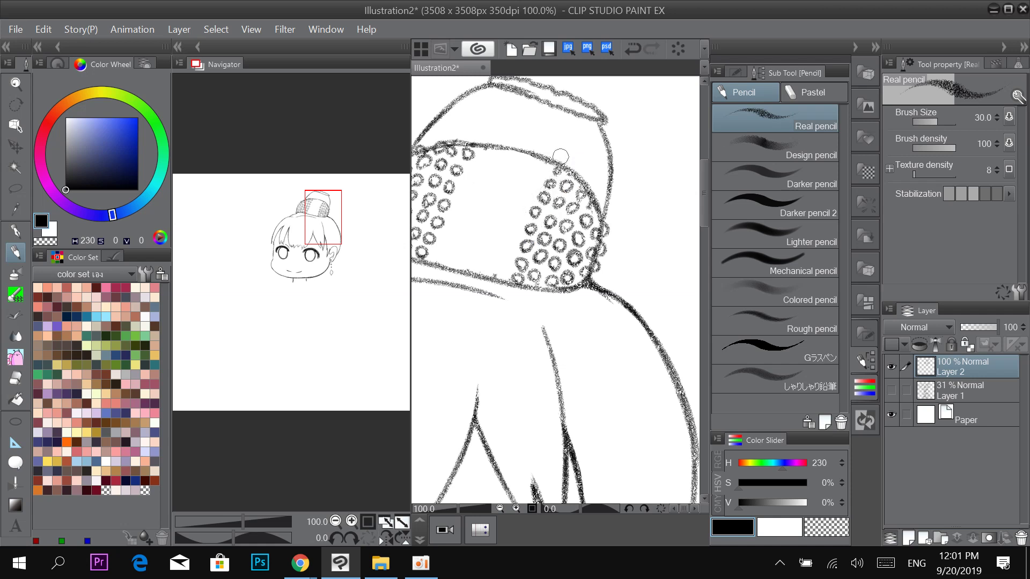
pyautogui.moveTo(503, 265); pyautogui.dragTo(540, 167)
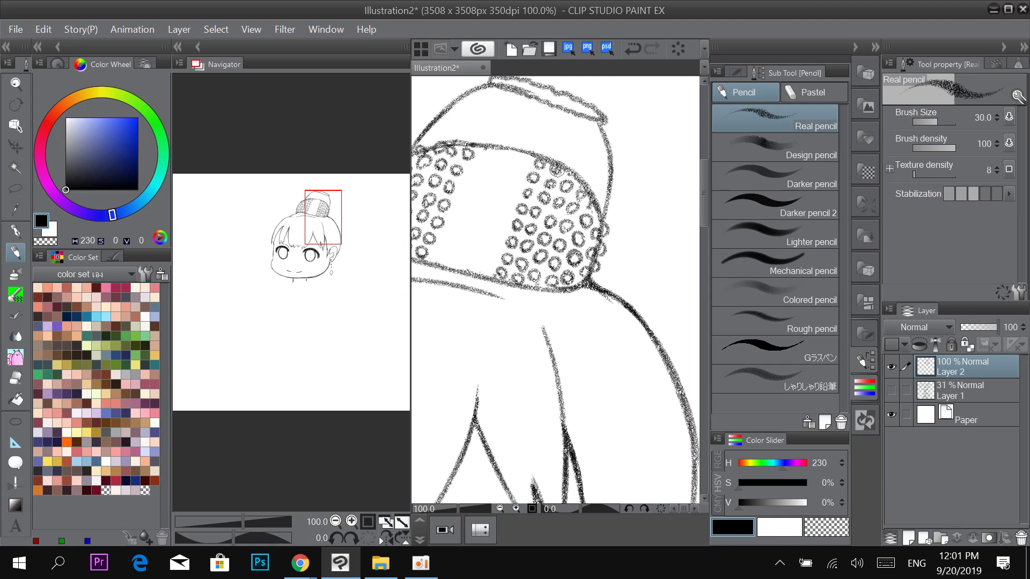
pyautogui.moveTo(485, 265); pyautogui.dragTo(523, 164)
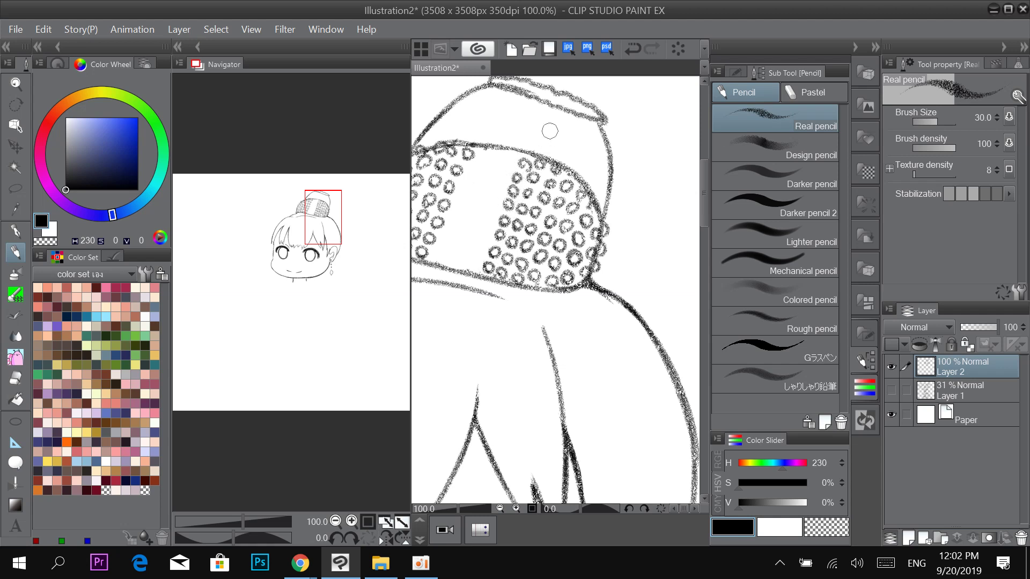
pyautogui.moveTo(471, 264); pyautogui.dragTo(486, 230)
pyautogui.moveTo(486, 223)
pyautogui.mouseDown()
pyautogui.moveTo(502, 161)
pyautogui.moveTo(523, 164)
pyautogui.moveTo(528, 150)
pyautogui.moveTo(474, 137)
pyautogui.moveTo(562, 155)
pyautogui.moveTo(539, 153)
pyautogui.moveTo(599, 203)
pyautogui.mouseUp()
pyautogui.press('space')
pyautogui.moveTo(564, 160); pyautogui.dragTo(649, 182)
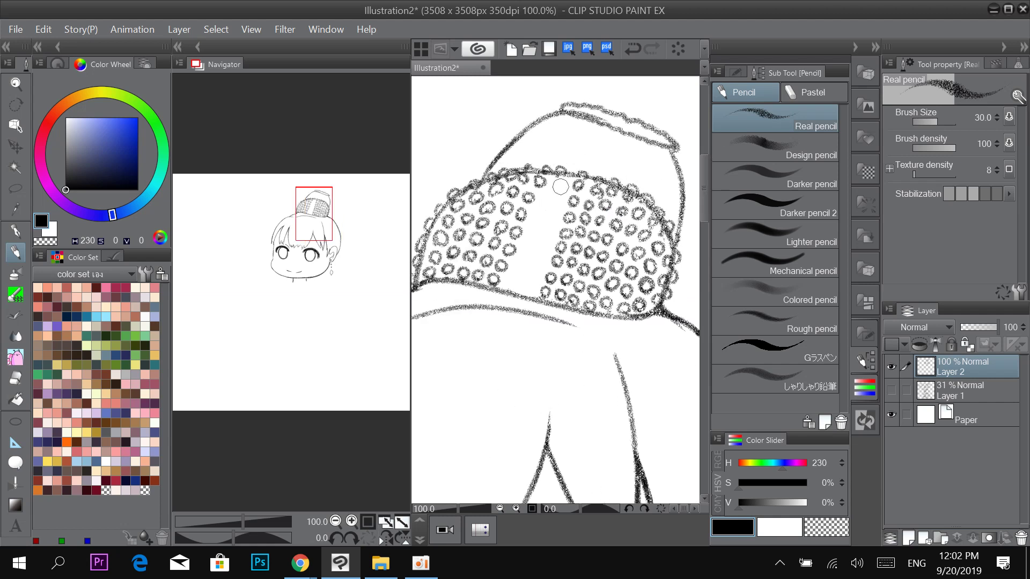
# Fill the remaining gap in the middle of the bun's lower tier with small circles.
pyautogui.moveTo(562, 188); pyautogui.dragTo(553, 213)
pyautogui.moveTo(551, 225); pyautogui.dragTo(549, 227)
pyautogui.moveTo(546, 241)
pyautogui.mouseDown()
pyautogui.moveTo(535, 290)
pyautogui.moveTo(517, 283)
pyautogui.moveTo(545, 193)
pyautogui.moveTo(509, 284)
pyautogui.moveTo(541, 199)
pyautogui.moveTo(600, 308)
pyautogui.mouseUp()
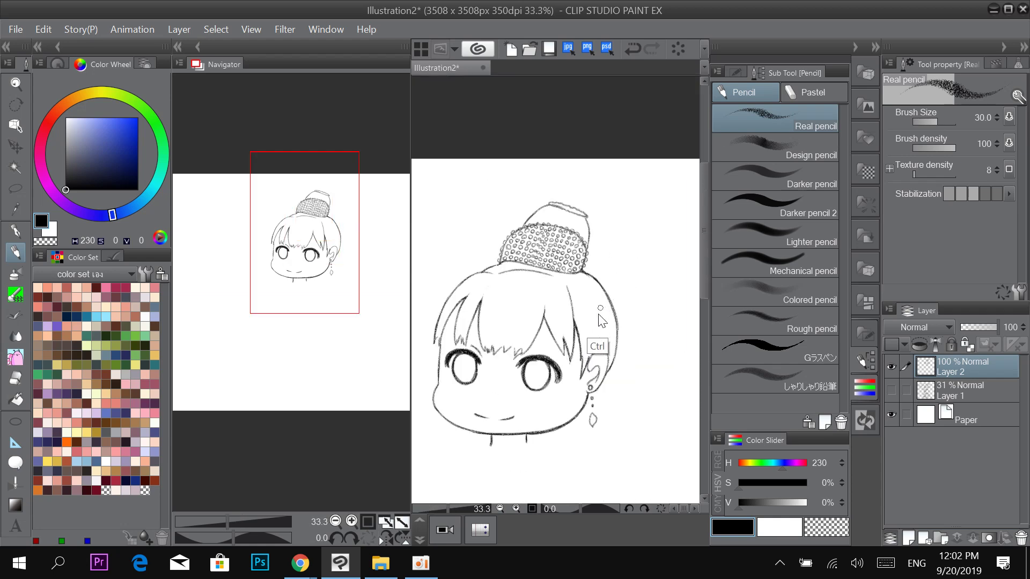
# Cover the slanted rim at the bun's tip with rows of small circles.
pyautogui.scroll(2, 599, 316)
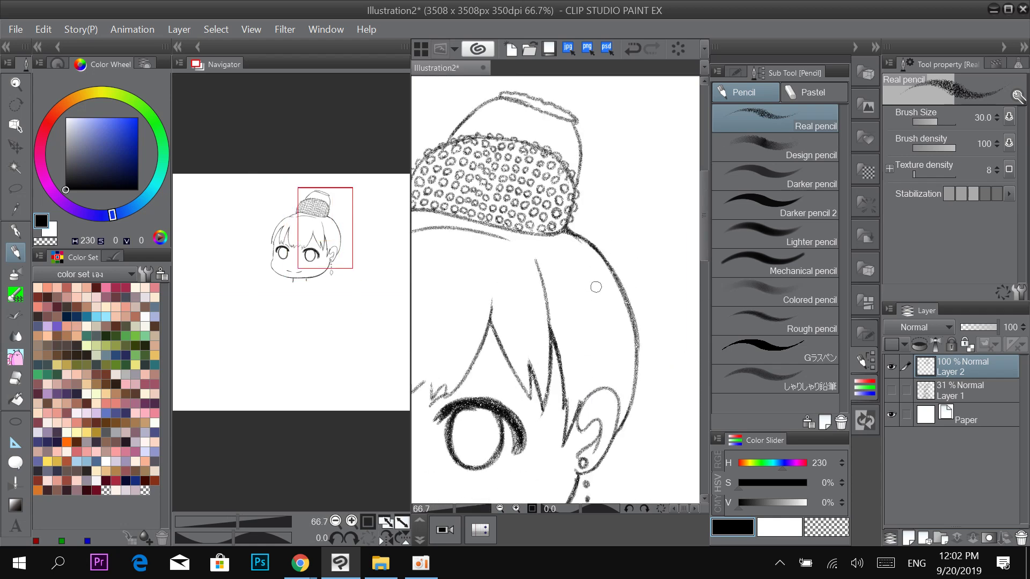
pyautogui.scroll(1, 577, 124)
pyautogui.moveTo(560, 81)
pyautogui.mouseDown()
pyautogui.moveTo(587, 150)
pyautogui.moveTo(492, 126)
pyautogui.moveTo(517, 126)
pyautogui.moveTo(528, 141)
pyautogui.moveTo(574, 156)
pyautogui.mouseUp()
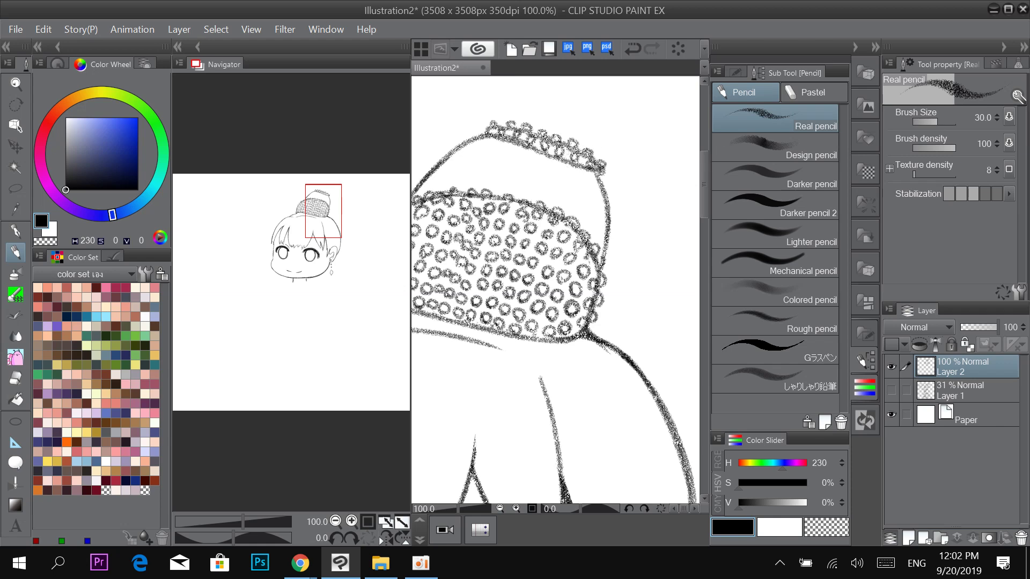
# Show the rough sketch on Layer 1 and trace the outer and inner outlines of the leaf-shaped ornament beside the bun.
pyautogui.scroll(-2, 621, 203)
pyautogui.moveTo(632, 204); pyautogui.dragTo(572, 178)
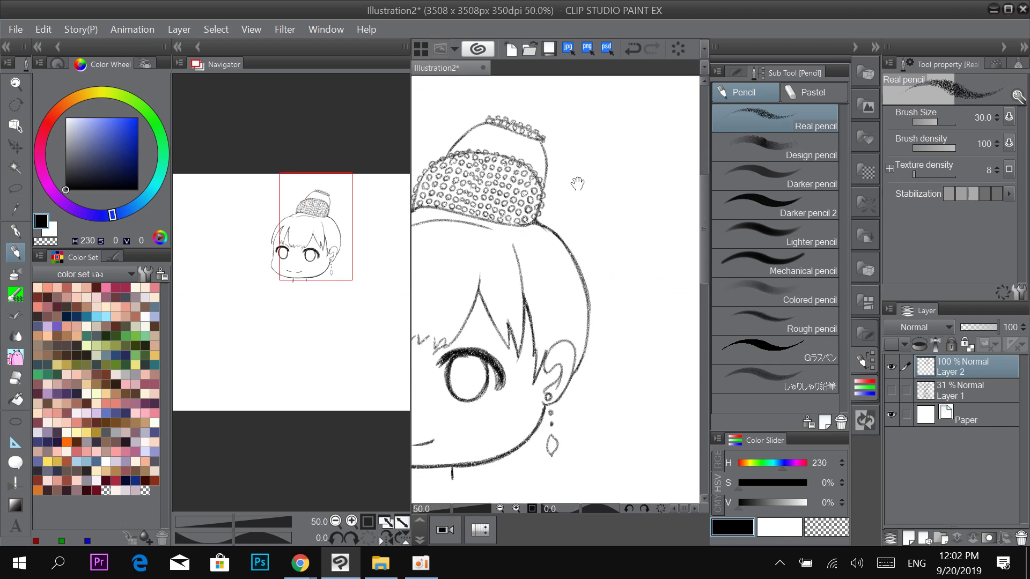
pyautogui.click(891, 390)
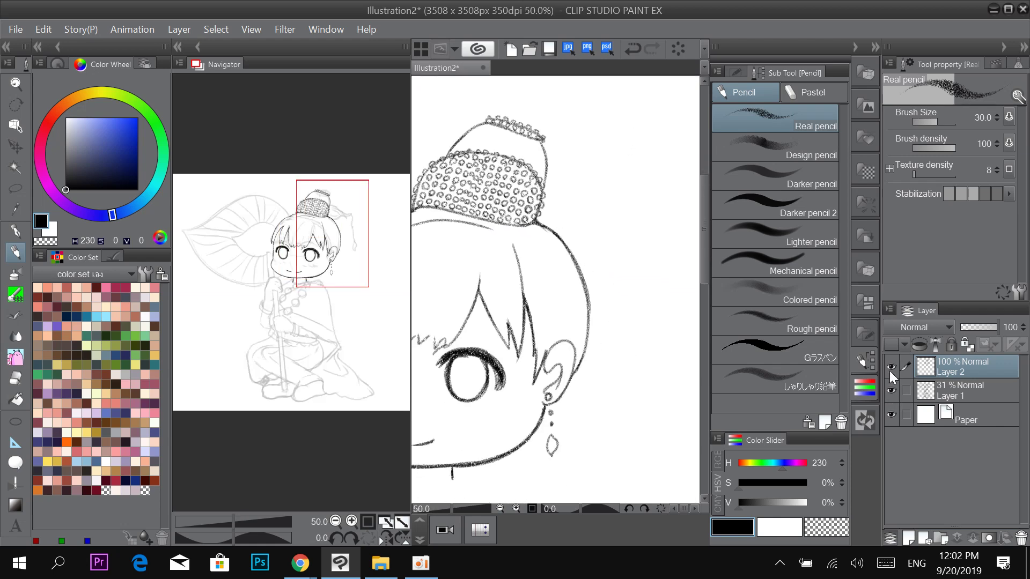
pyautogui.scroll(1, 616, 147)
pyautogui.moveTo(597, 141); pyautogui.dragTo(568, 135)
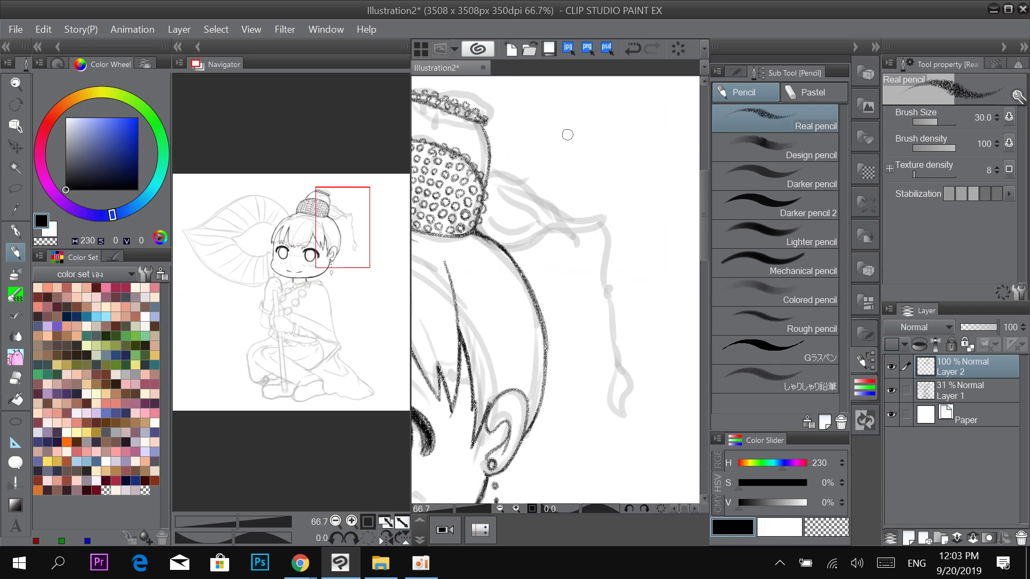
pyautogui.moveTo(490, 180)
pyautogui.mouseDown()
pyautogui.moveTo(563, 218)
pyautogui.moveTo(601, 214)
pyautogui.mouseUp()
pyautogui.moveTo(522, 251); pyautogui.dragTo(588, 221)
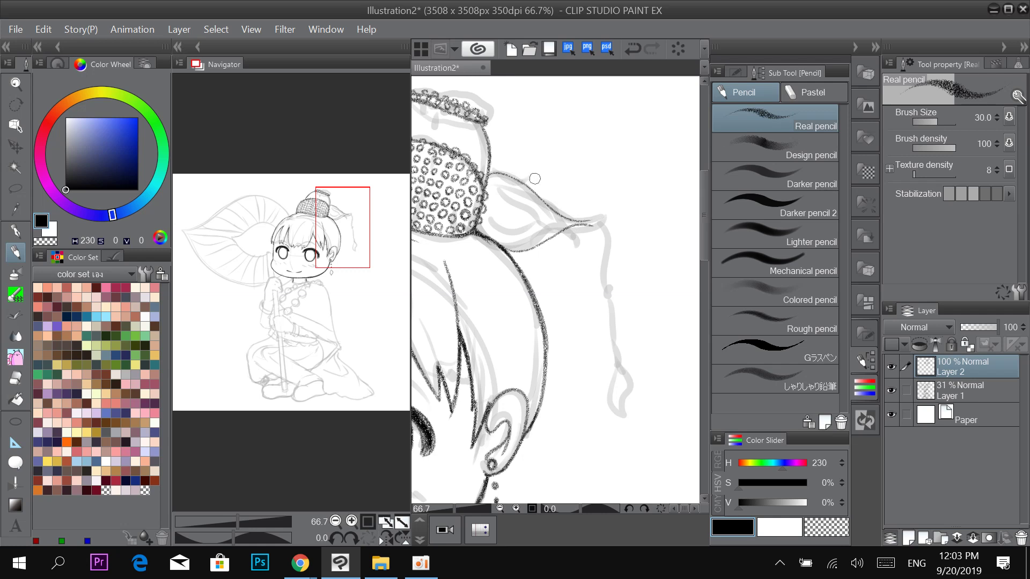
pyautogui.moveTo(483, 225); pyautogui.dragTo(550, 217)
pyautogui.moveTo(491, 192)
pyautogui.mouseDown()
pyautogui.moveTo(552, 215)
pyautogui.moveTo(486, 193)
pyautogui.moveTo(550, 217)
pyautogui.moveTo(537, 208)
pyautogui.mouseUp()
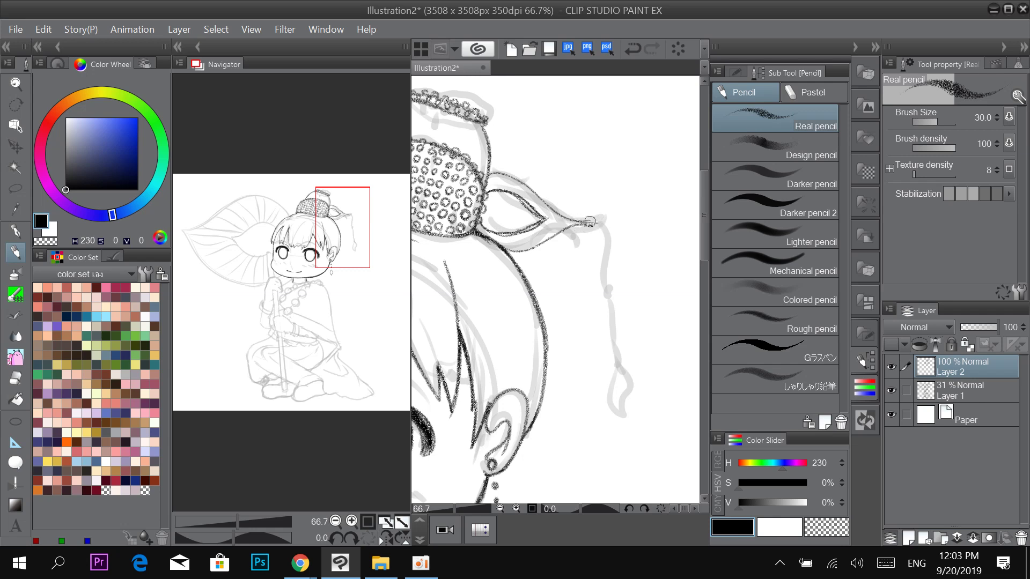
# Draw small beads hanging from the leaf ornament's tip and a thin thread running down from them along the sketch.
pyautogui.moveTo(630, 220); pyautogui.dragTo(603, 192)
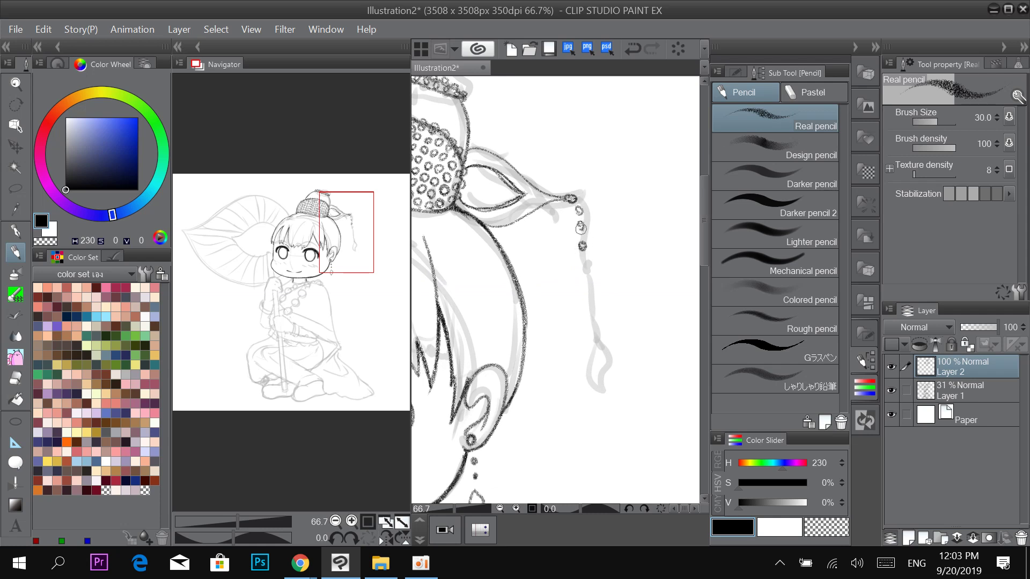
pyautogui.moveTo(591, 219); pyautogui.dragTo(577, 191)
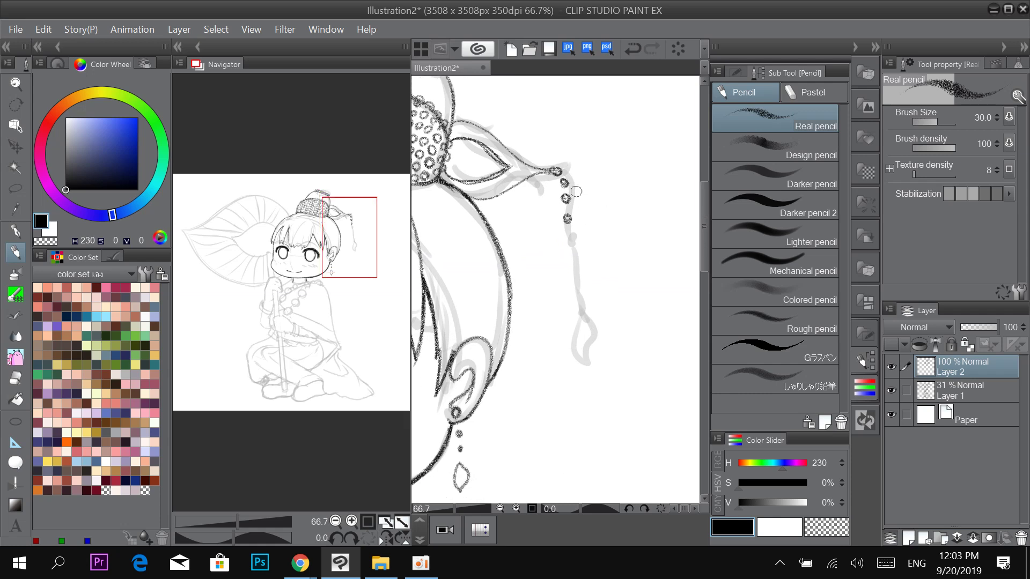
pyautogui.moveTo(611, 230)
pyautogui.mouseDown()
pyautogui.moveTo(597, 200)
pyautogui.moveTo(561, 241)
pyautogui.moveTo(563, 265)
pyautogui.mouseUp()
pyautogui.moveTo(556, 196); pyautogui.dragTo(559, 263)
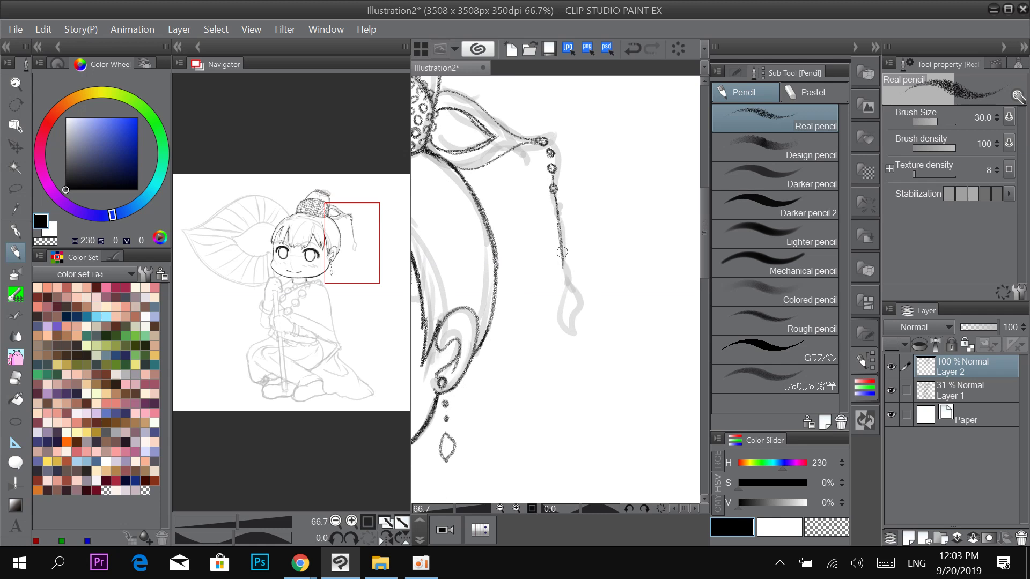
# Draw a tiny bead and a double-lined, flame-shaped pendant at the lower end of the hanging thread.
pyautogui.scroll(-4, 563, 252)
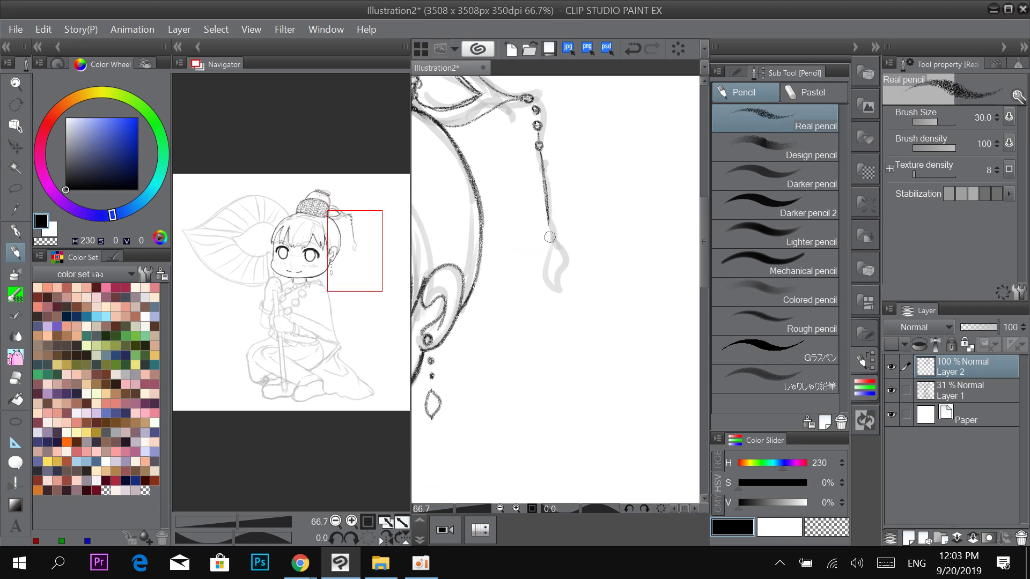
pyautogui.moveTo(548, 230)
pyautogui.mouseDown()
pyautogui.moveTo(553, 300)
pyautogui.moveTo(565, 268)
pyautogui.moveTo(556, 236)
pyautogui.moveTo(551, 288)
pyautogui.moveTo(548, 226)
pyautogui.mouseUp()
pyautogui.hotkey('ctrl', 'z')
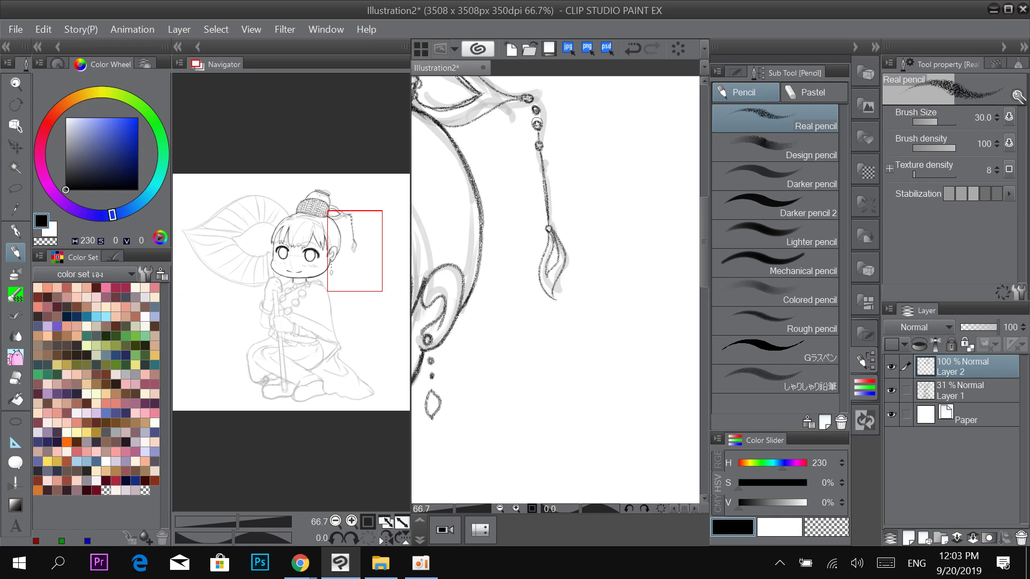
# Add short curved vein lines between the inner and outer outlines of the leaf-shaped ornament.
pyautogui.moveTo(542, 126); pyautogui.dragTo(634, 193)
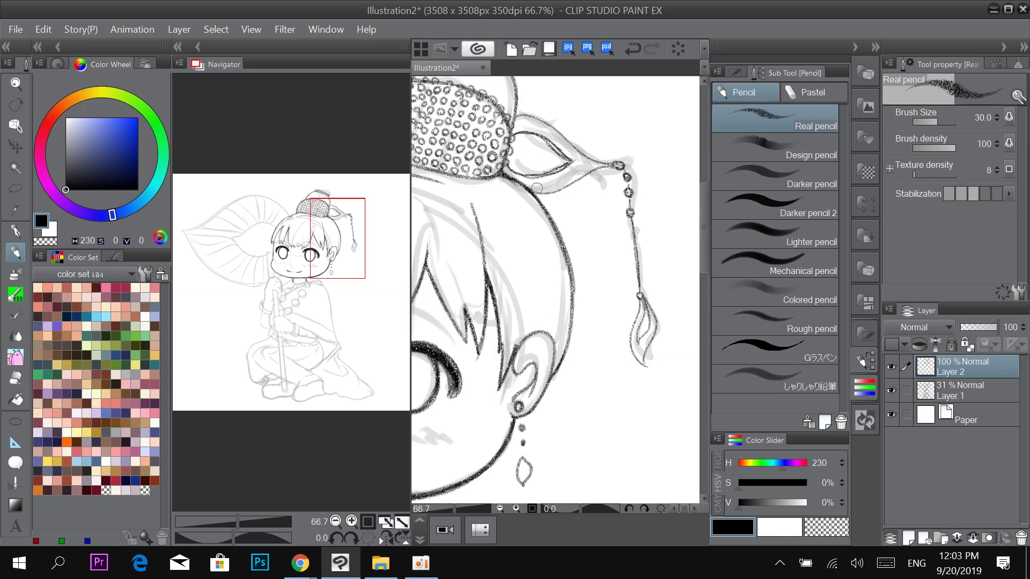
pyautogui.moveTo(534, 184)
pyautogui.mouseDown()
pyautogui.moveTo(559, 186)
pyautogui.moveTo(555, 174)
pyautogui.moveTo(571, 170)
pyautogui.moveTo(554, 173)
pyautogui.moveTo(585, 171)
pyautogui.moveTo(580, 162)
pyautogui.moveTo(602, 153)
pyautogui.moveTo(572, 144)
pyautogui.moveTo(566, 153)
pyautogui.moveTo(559, 135)
pyautogui.moveTo(541, 134)
pyautogui.moveTo(541, 118)
pyautogui.moveTo(528, 134)
pyautogui.moveTo(531, 121)
pyautogui.moveTo(519, 129)
pyautogui.moveTo(528, 172)
pyautogui.moveTo(512, 170)
pyautogui.moveTo(579, 153)
pyautogui.moveTo(567, 157)
pyautogui.moveTo(554, 140)
pyautogui.mouseUp()
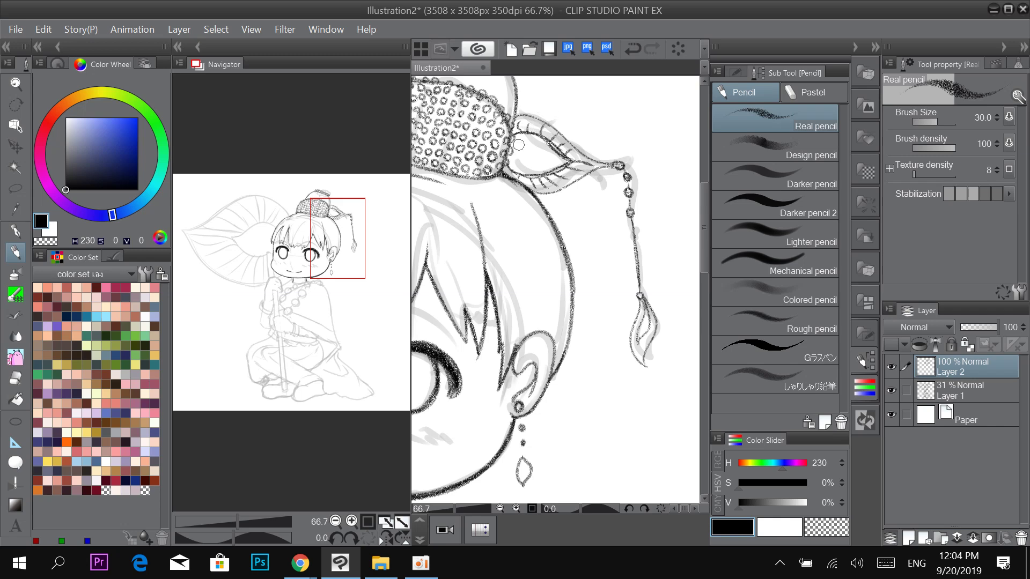
# Temporarily hide the rough sketch on Layer 1 to check the head and ornament line art, and show it again.
pyautogui.scroll(-1, 541, 150)
pyautogui.click(891, 390)
pyautogui.hotkey('ctrl', '-')
pyautogui.hotkey('ctrl', '-')
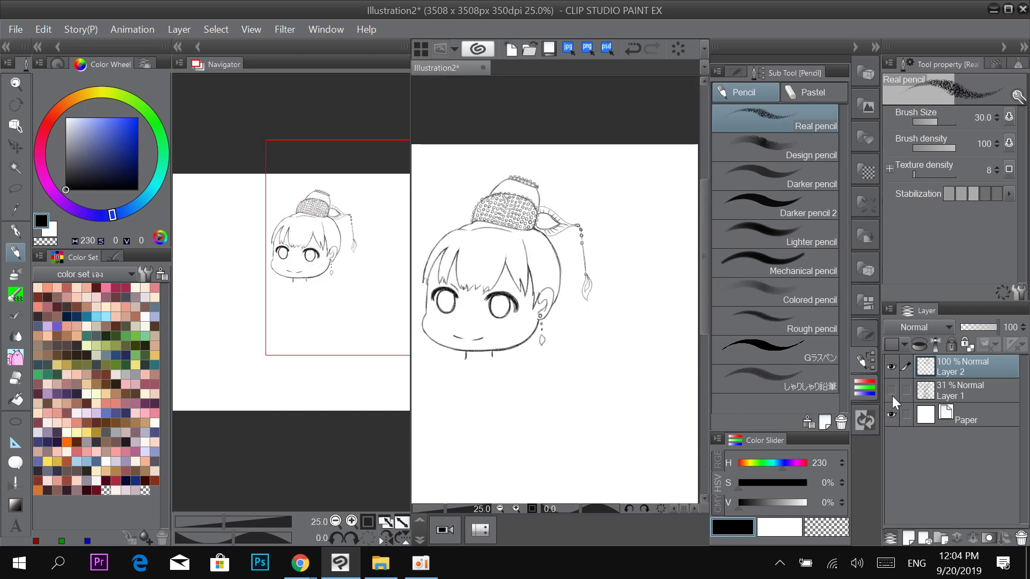
pyautogui.click(891, 390)
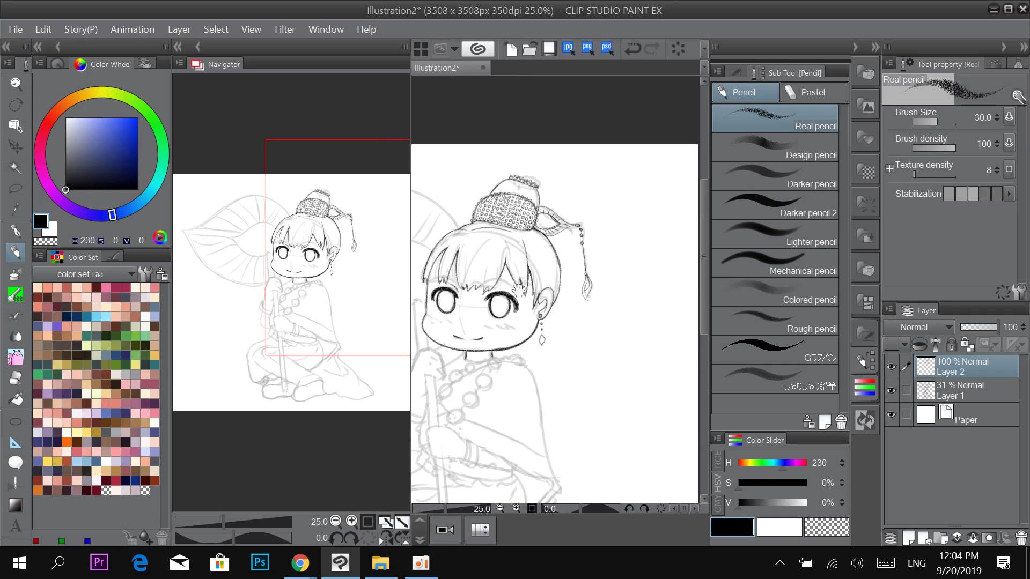
pyautogui.moveTo(518, 290); pyautogui.dragTo(621, 283)
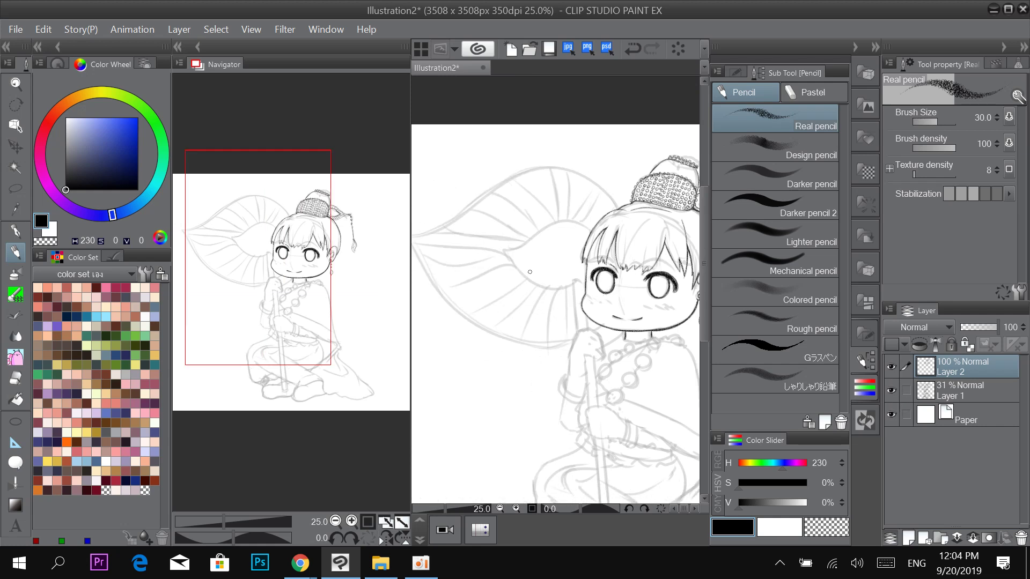
pyautogui.scroll(1, 530, 272)
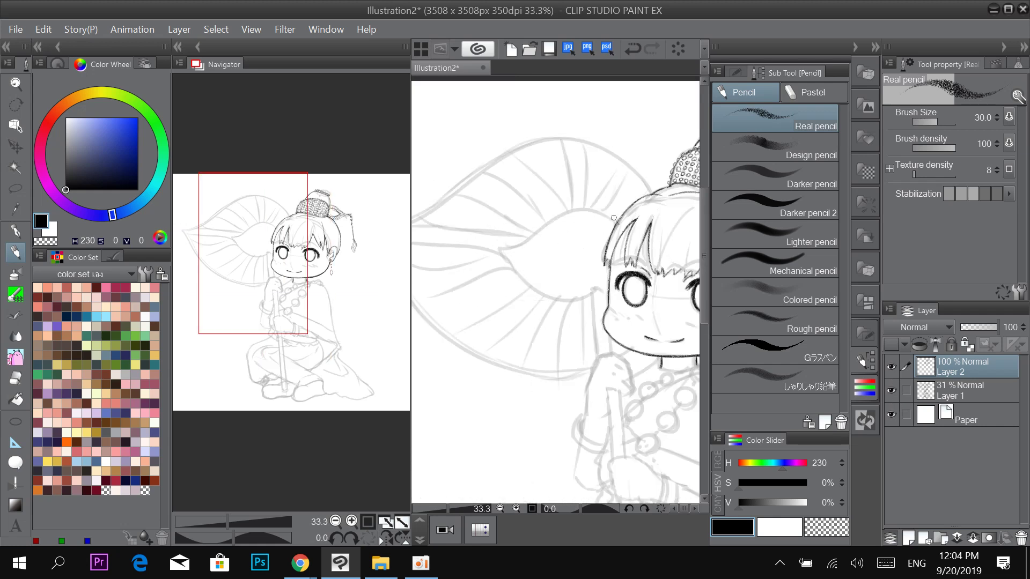
# Trace the pointed teardrop outline at the centre of the large leaf-shaped fan beside the girl's hair with the Real pencil.
pyautogui.moveTo(613, 218)
pyautogui.mouseDown()
pyautogui.moveTo(559, 215)
pyautogui.moveTo(492, 246)
pyautogui.moveTo(510, 247)
pyautogui.moveTo(499, 247)
pyautogui.moveTo(517, 274)
pyautogui.moveTo(557, 300)
pyautogui.moveTo(604, 290)
pyautogui.mouseUp()
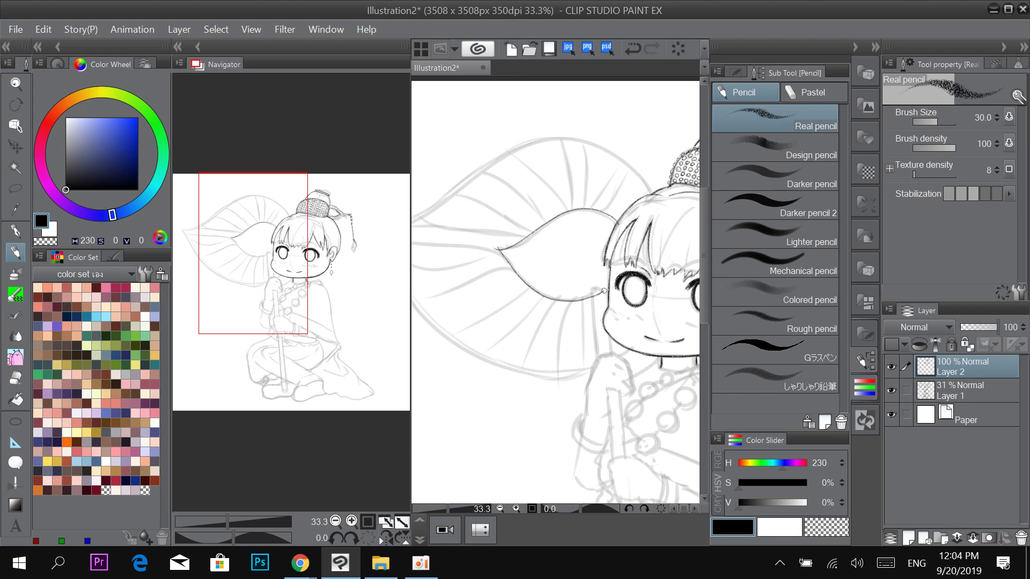
pyautogui.scroll(1, 607, 279)
pyautogui.press(']')
pyautogui.press(']')
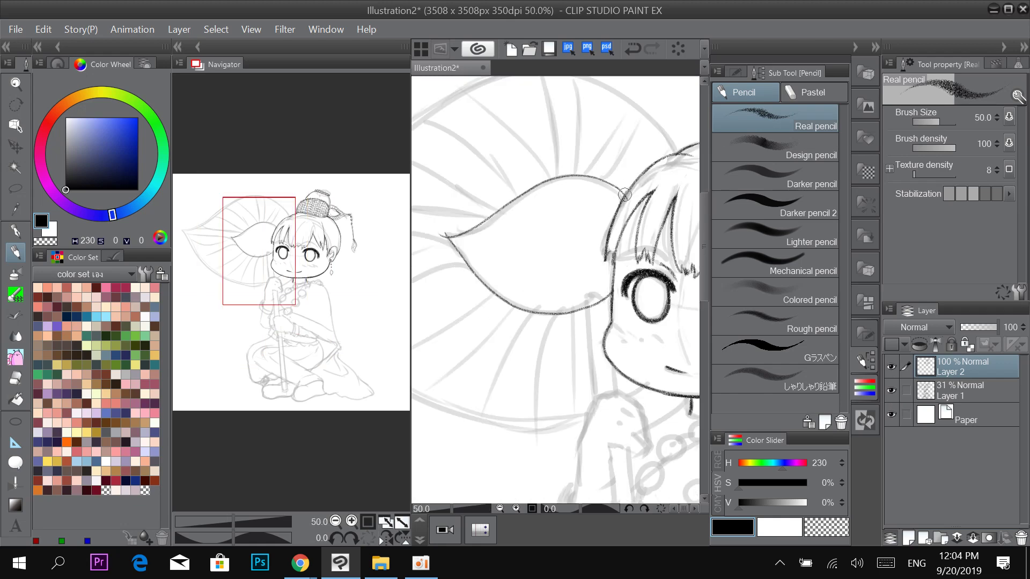
pyautogui.scroll(-1, 623, 192)
pyautogui.press('[')
pyautogui.press('[')
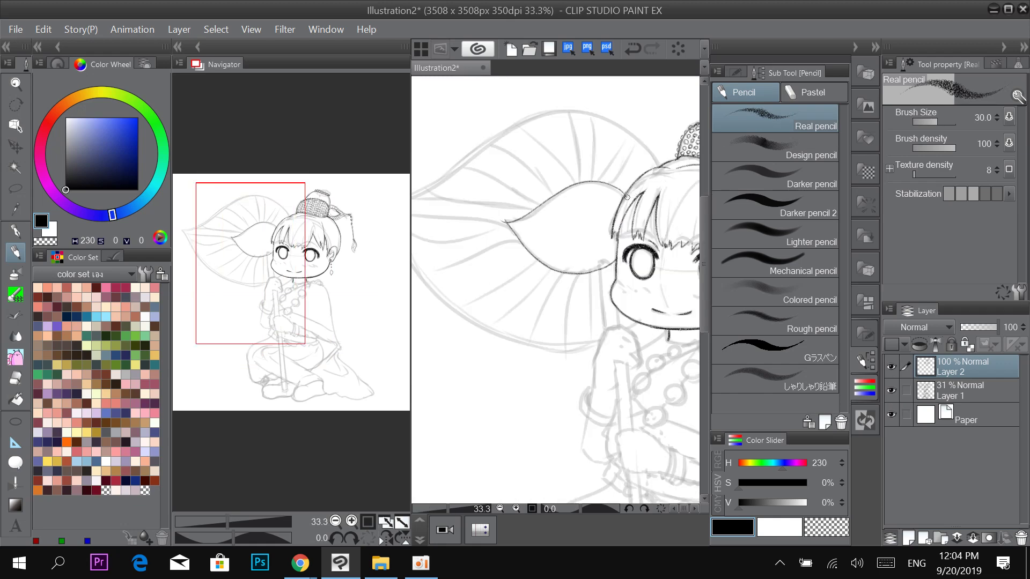
# Tidy the teardrop outline where it meets the hair with the Hard 3 eraser at size 25.
pyautogui.scroll(1, 631, 198)
pyautogui.press('e')
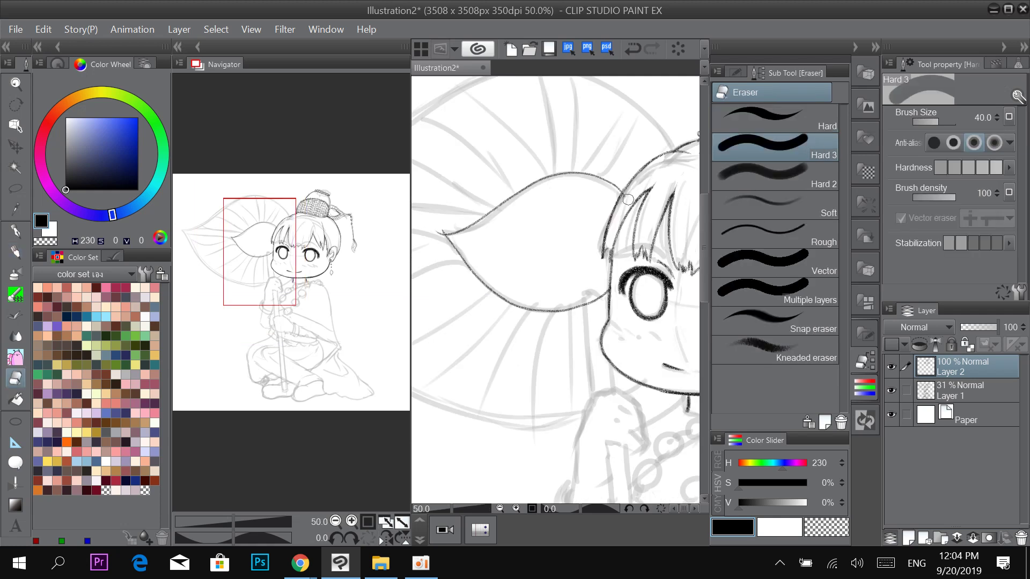
pyautogui.press('[')
pyautogui.press('[')
pyautogui.press('p')
pyautogui.press('p')
# Draw a thin inner contour parallel to the teardrop outline, running from its pointed tip towards the hair and face.
pyautogui.scroll(1, 456, 241)
pyautogui.moveTo(448, 245)
pyautogui.mouseDown()
pyautogui.moveTo(475, 241)
pyautogui.moveTo(581, 184)
pyautogui.moveTo(661, 185)
pyautogui.moveTo(591, 176)
pyautogui.moveTo(449, 248)
pyautogui.mouseUp()
pyautogui.hotkey('ctrl', 'z')
pyautogui.moveTo(531, 209); pyautogui.dragTo(517, 184)
pyautogui.moveTo(459, 199)
pyautogui.mouseDown()
pyautogui.moveTo(534, 272)
pyautogui.moveTo(581, 283)
pyautogui.moveTo(664, 261)
pyautogui.mouseUp()
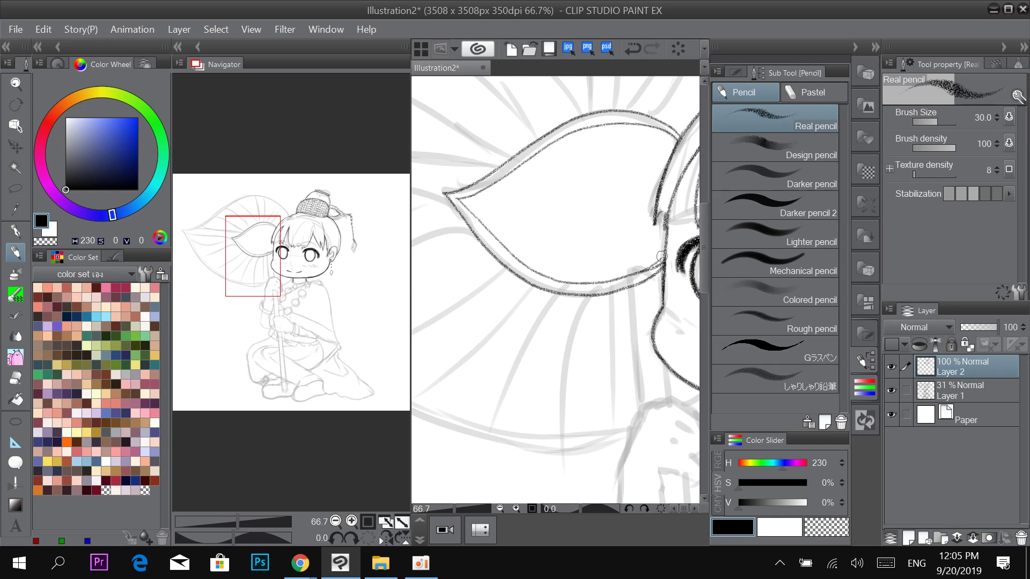
# Clean up the inner contour's ends near the hair with the Hard 3 eraser at size 17 and redraw its upper end.
pyautogui.press('e')
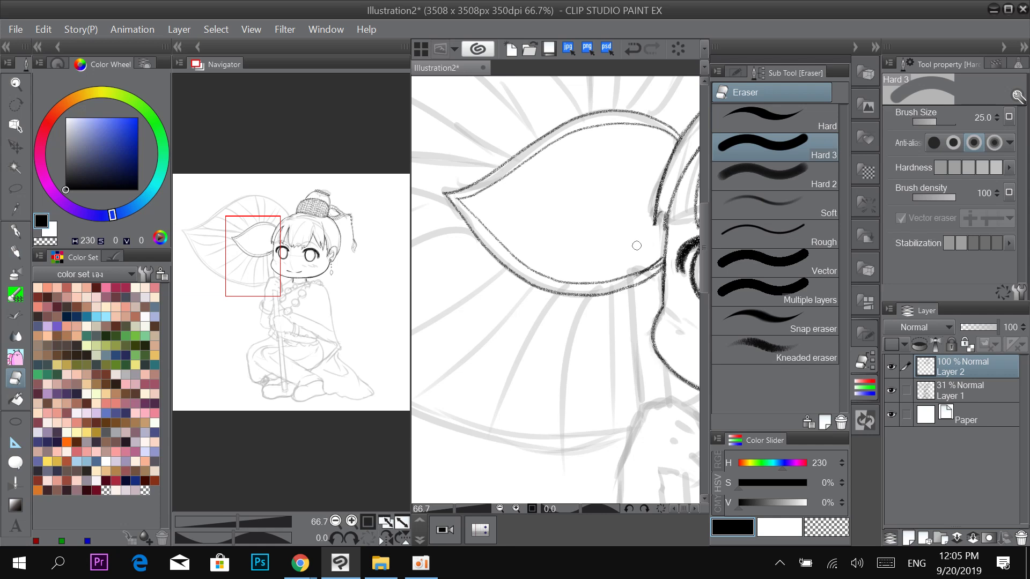
pyautogui.press('[')
pyautogui.press('[')
pyautogui.moveTo(632, 261); pyautogui.dragTo(577, 303)
pyautogui.moveTo(594, 167); pyautogui.dragTo(612, 174)
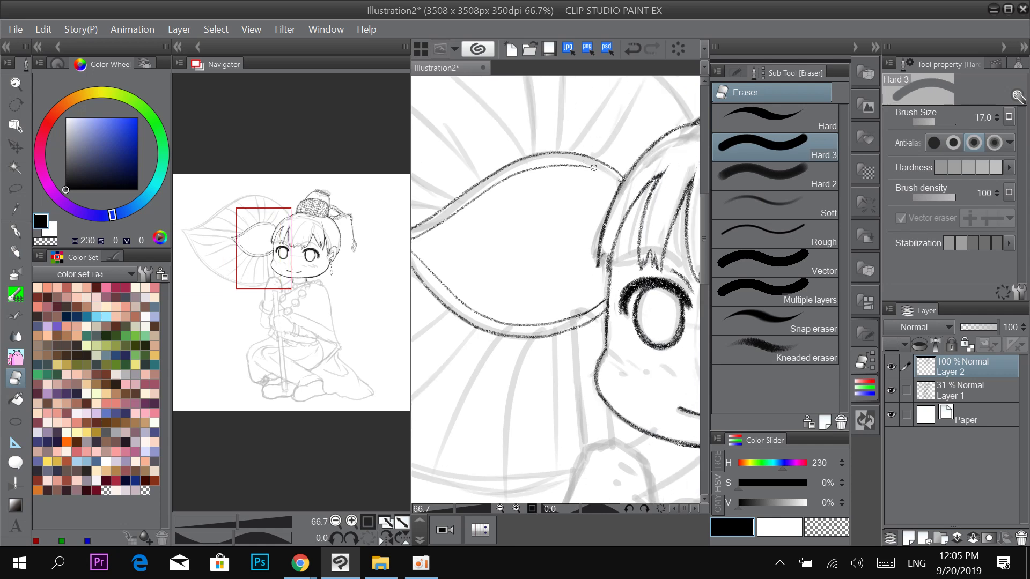
pyautogui.press('p')
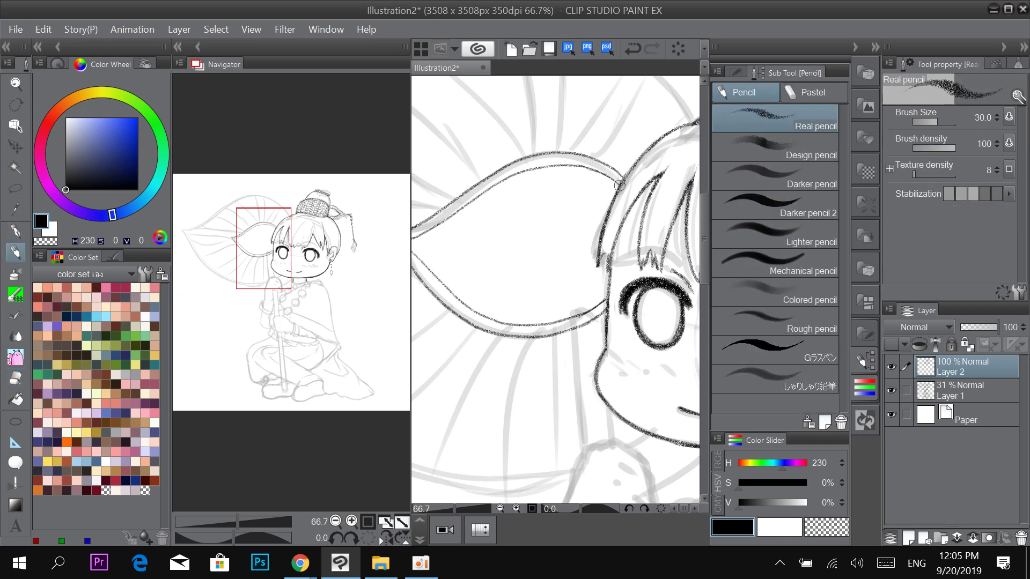
# Draw two curved ribs sweeping outward to the left from the teardrop's lower edge near its tip.
pyautogui.scroll(-2, 582, 166)
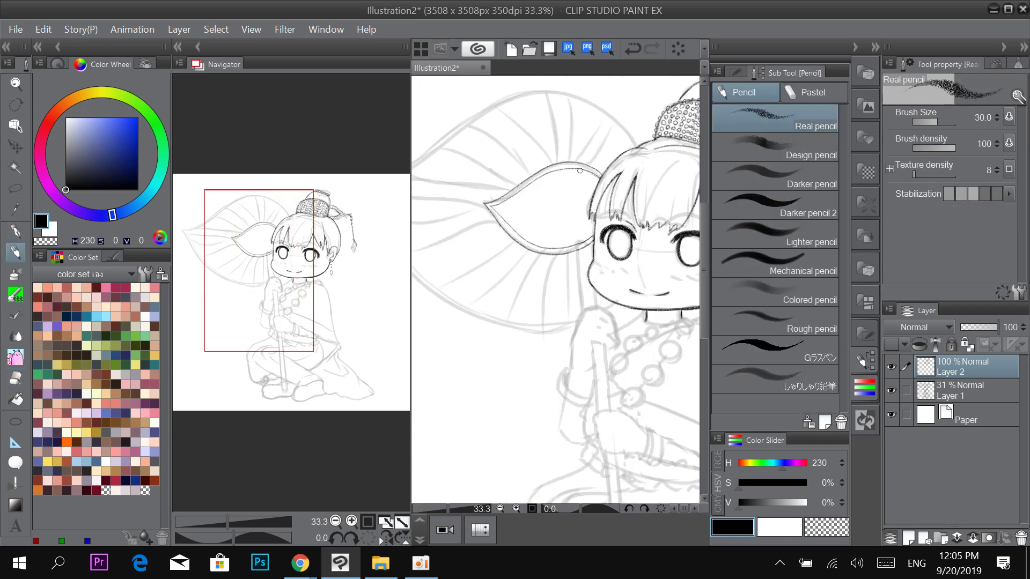
pyautogui.scroll(1, 580, 170)
pyautogui.hscroll(-2, 544, 246)
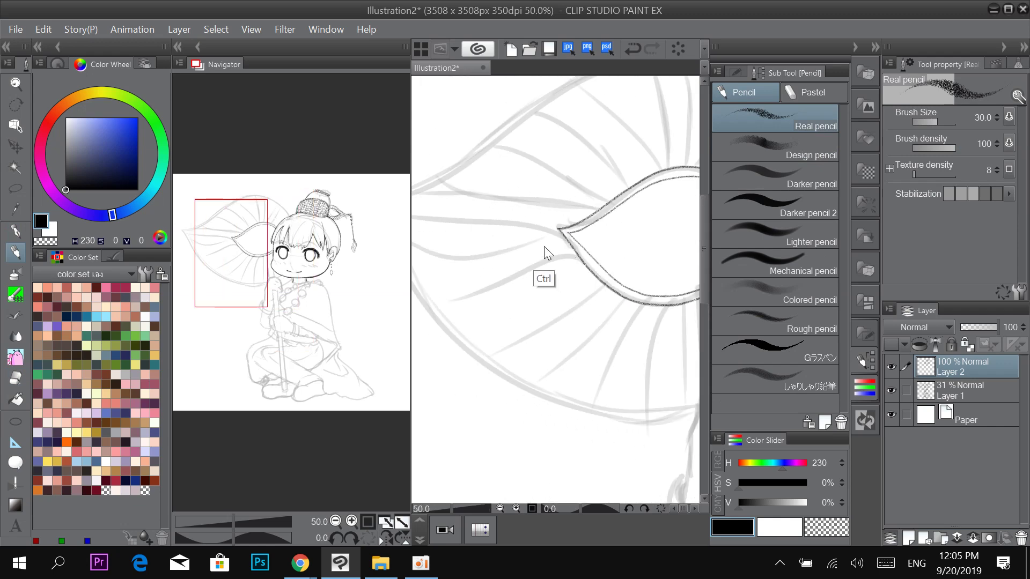
pyautogui.scroll(1, 544, 247)
pyautogui.moveTo(587, 261); pyautogui.dragTo(465, 287)
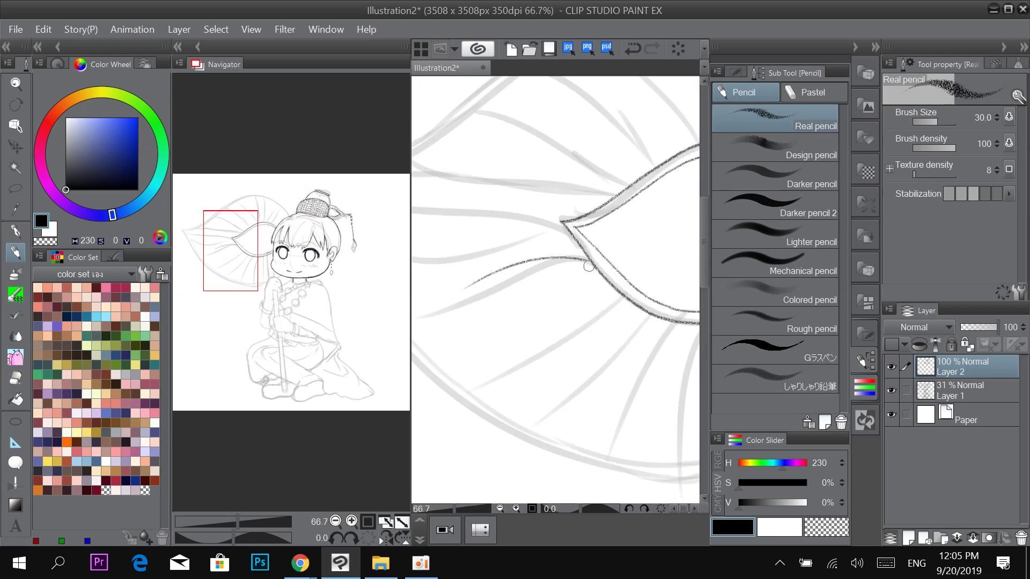
pyautogui.moveTo(589, 266); pyautogui.dragTo(421, 336)
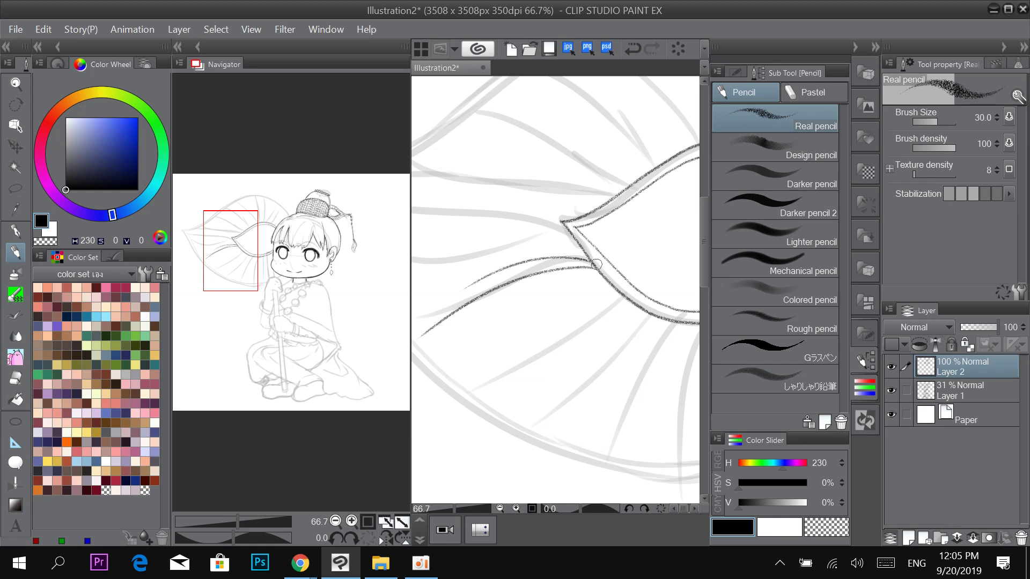
pyautogui.scroll(-1, 491, 277)
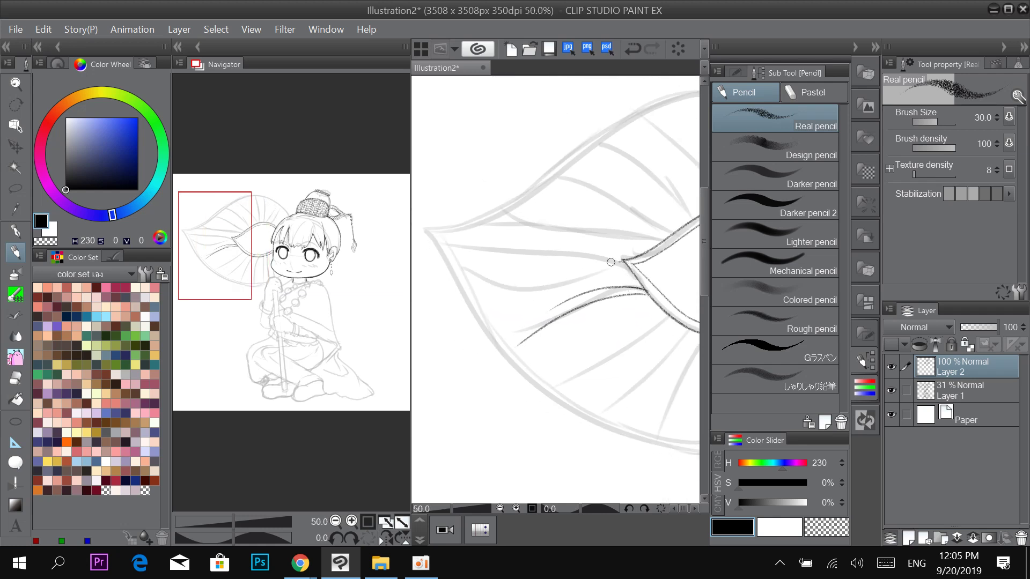
pyautogui.moveTo(622, 261); pyautogui.dragTo(473, 256)
pyautogui.moveTo(622, 257); pyautogui.dragTo(454, 249)
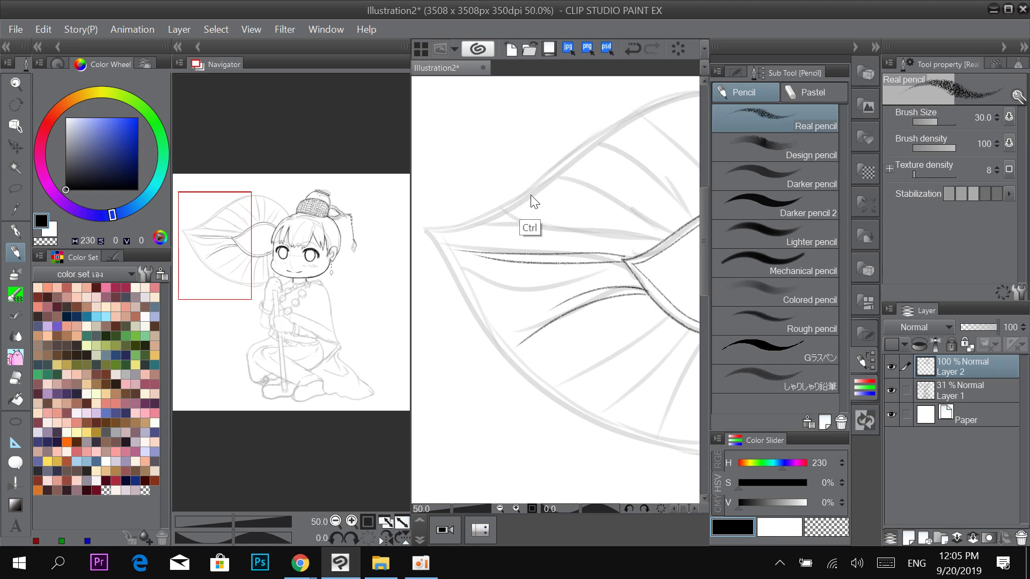
pyautogui.hotkey('ctrl', 'z')
pyautogui.hotkey('ctrl', 'z')
# Draw two long ribs converging from the fan's left tip onto the point of the teardrop.
pyautogui.moveTo(444, 251); pyautogui.dragTo(623, 265)
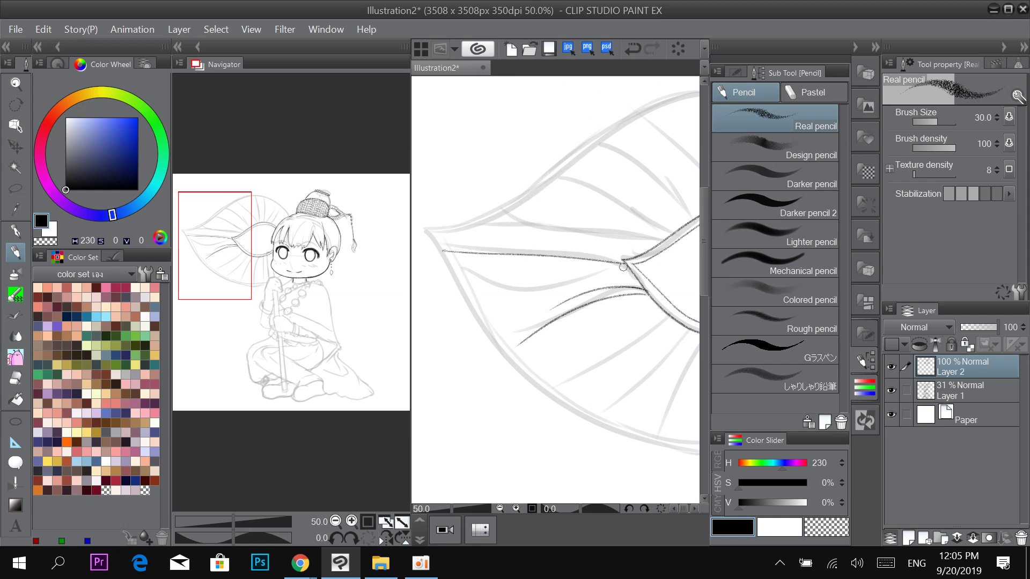
pyautogui.moveTo(475, 230); pyautogui.dragTo(627, 261)
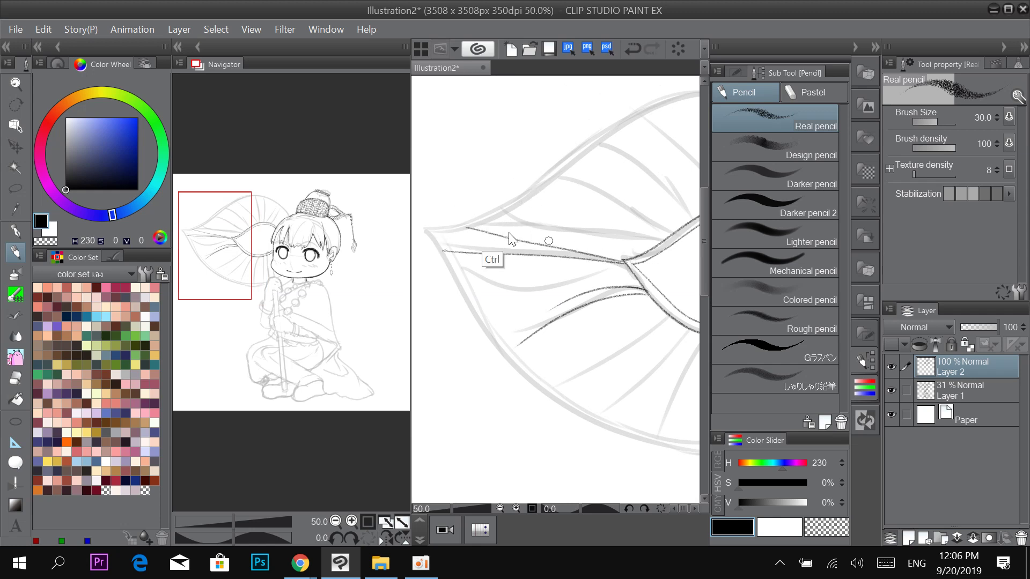
pyautogui.hotkey('ctrl', 'z')
pyautogui.moveTo(471, 225); pyautogui.dragTo(623, 258)
# Draw curved ribs from the teardrop's upper edge out to the fan's upper-left border, undoing the faulty strokes.
pyautogui.moveTo(623, 163); pyautogui.dragTo(553, 173)
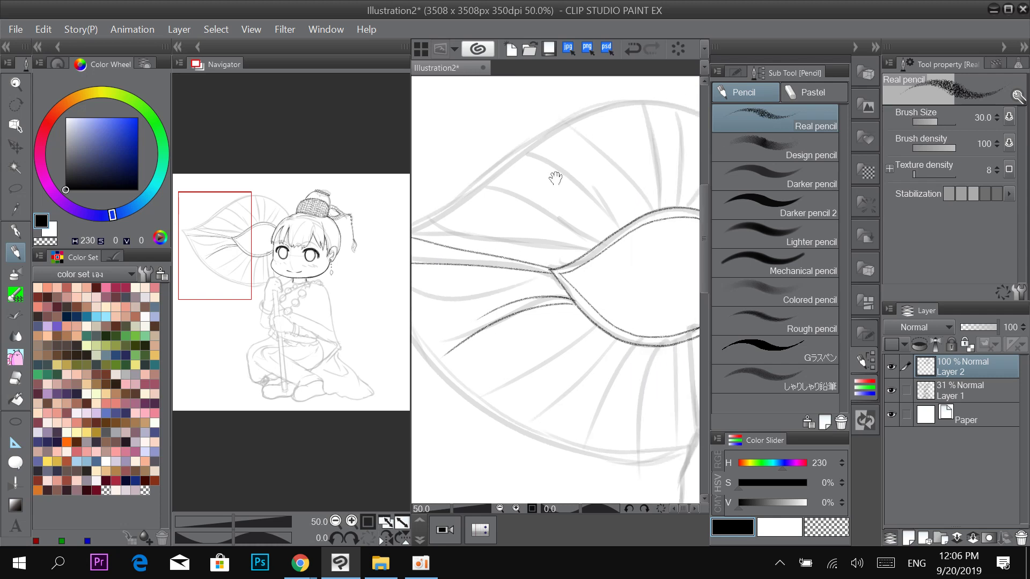
pyautogui.moveTo(432, 232)
pyautogui.mouseDown()
pyautogui.moveTo(602, 258)
pyautogui.moveTo(433, 236)
pyautogui.mouseUp()
pyautogui.hotkey('ctrl', 'z')
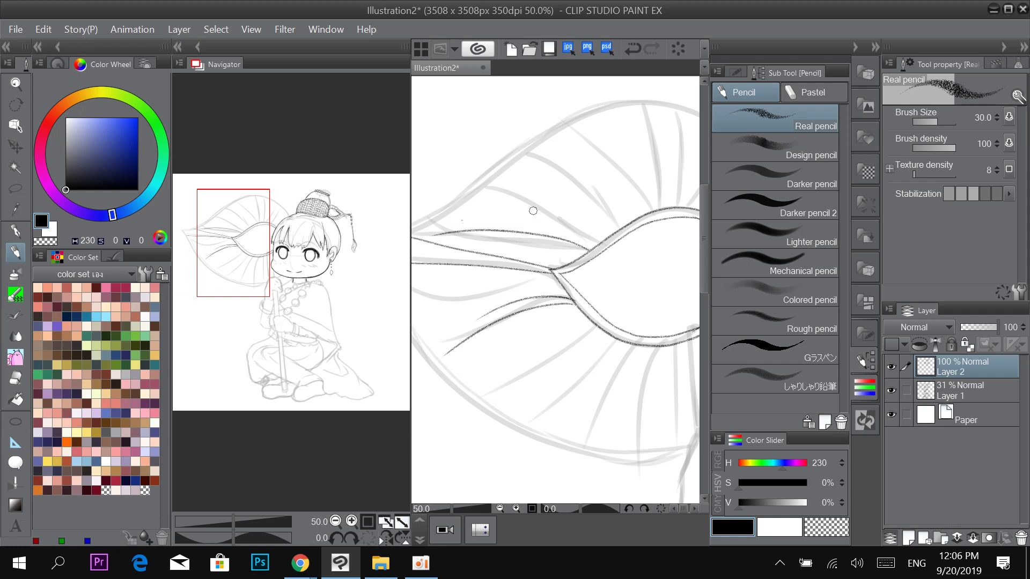
pyautogui.hotkey('ctrl', 'z')
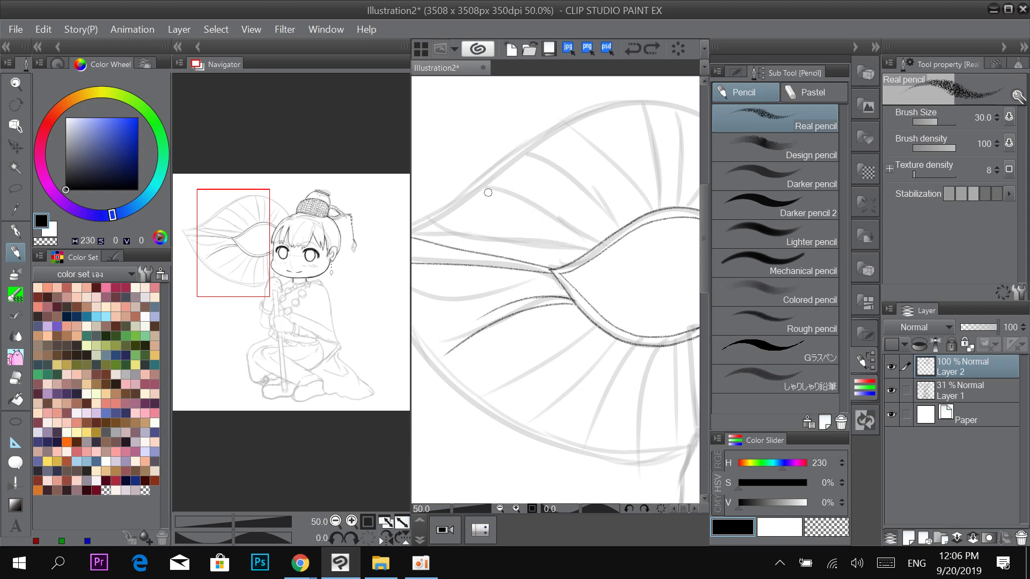
pyautogui.moveTo(479, 190); pyautogui.dragTo(598, 246)
pyautogui.hotkey('ctrl', 'z')
pyautogui.moveTo(479, 190)
pyautogui.mouseDown()
pyautogui.moveTo(599, 244)
pyautogui.moveTo(507, 179)
pyautogui.mouseUp()
# Draw a series of curved ribs fanning out from the teardrop's lower-left edge towards the fan's lower border.
pyautogui.moveTo(612, 215); pyautogui.dragTo(559, 107)
pyautogui.moveTo(517, 286); pyautogui.dragTo(599, 287)
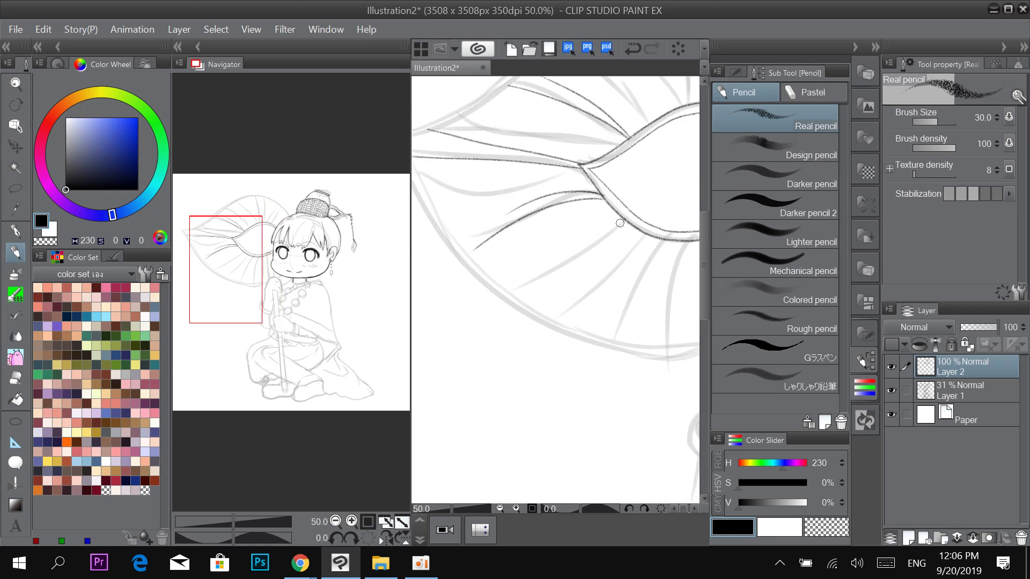
pyautogui.moveTo(620, 222); pyautogui.dragTo(528, 298)
pyautogui.moveTo(628, 224); pyautogui.dragTo(555, 312)
pyautogui.moveTo(656, 258)
pyautogui.mouseDown()
pyautogui.moveTo(585, 236)
pyautogui.moveTo(549, 314)
pyautogui.mouseUp()
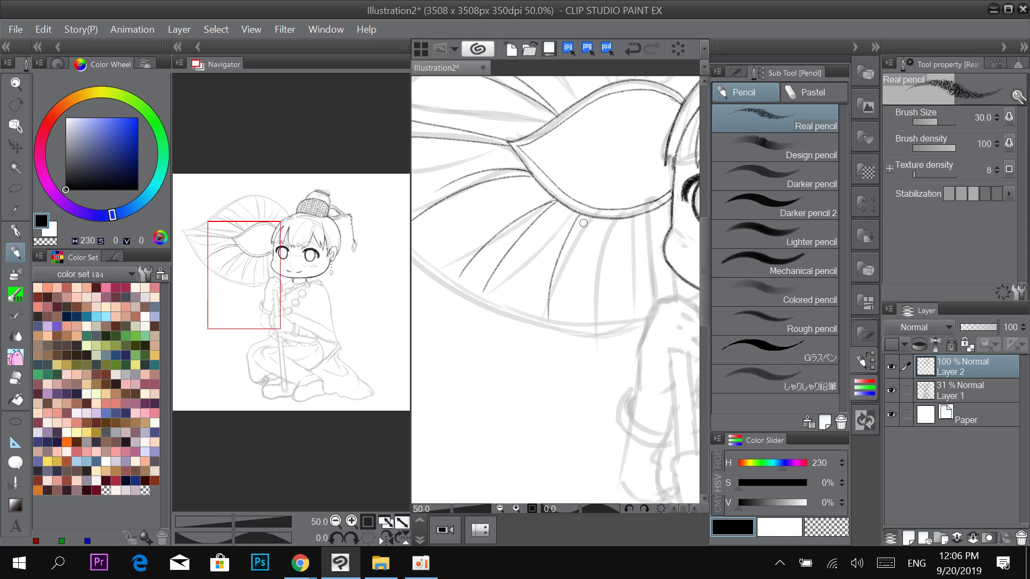
pyautogui.moveTo(583, 223); pyautogui.dragTo(565, 324)
pyautogui.moveTo(611, 269); pyautogui.dragTo(572, 263)
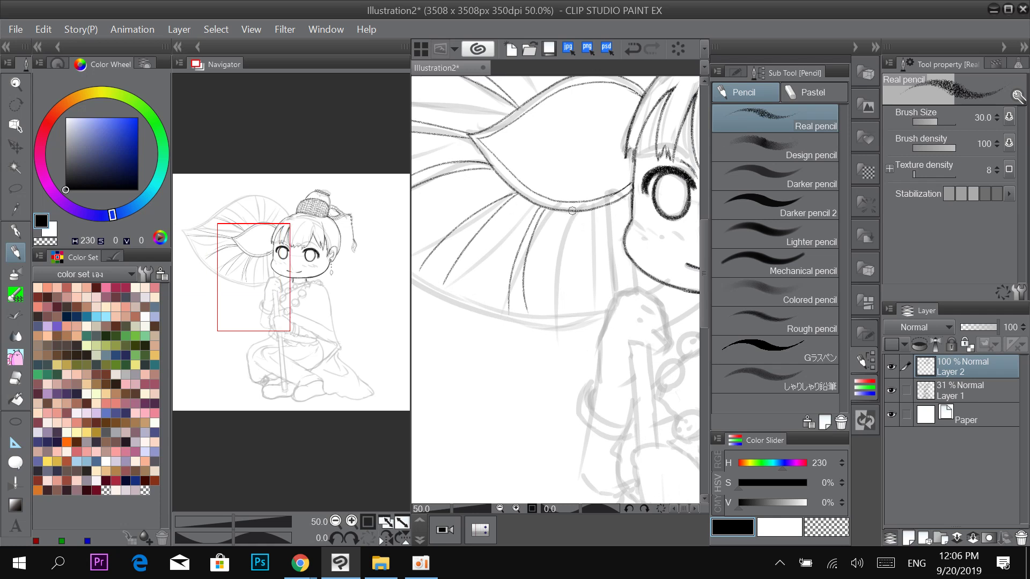
# Add nearly vertical ribs below the teardrop's underside, redrawing the strokes that miss the sketch.
pyautogui.moveTo(572, 210); pyautogui.dragTo(579, 310)
pyautogui.hotkey('ctrl', 'z')
pyautogui.moveTo(580, 212); pyautogui.dragTo(580, 310)
pyautogui.moveTo(583, 214); pyautogui.dragTo(592, 308)
pyautogui.hotkey('ctrl', 'z')
pyautogui.moveTo(584, 210); pyautogui.dragTo(608, 314)
pyautogui.moveTo(607, 213); pyautogui.dragTo(630, 288)
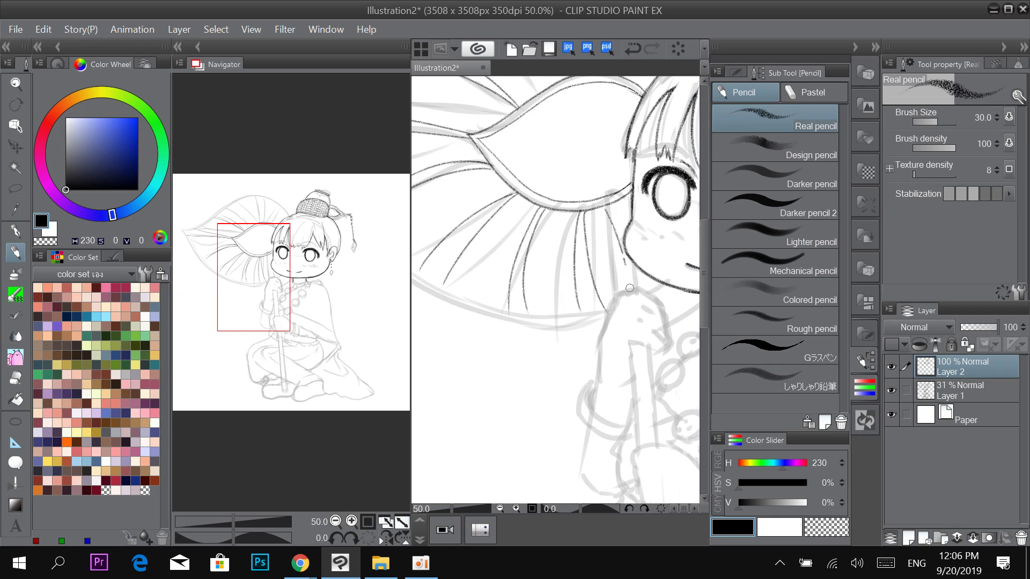
pyautogui.hotkey('ctrl', 'z')
pyautogui.moveTo(610, 207)
pyautogui.mouseDown()
pyautogui.moveTo(627, 270)
pyautogui.moveTo(620, 244)
pyautogui.mouseUp()
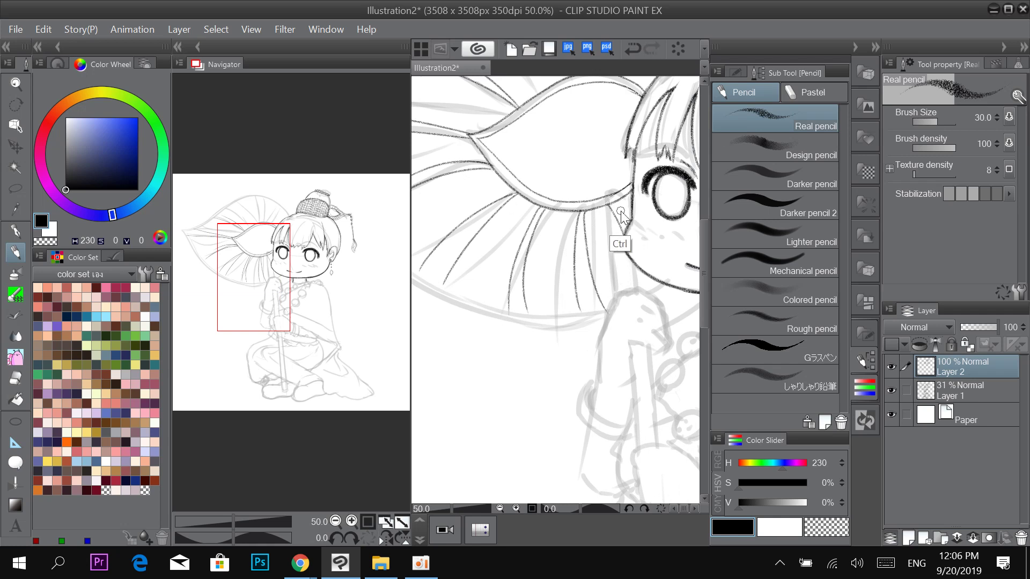
pyautogui.hotkey('ctrl', 'z')
pyautogui.hotkey('ctrl', 'z')
# Draw curved ribs rising from the teardrop's upper edge to the fan's top border.
pyautogui.moveTo(613, 203); pyautogui.dragTo(635, 309)
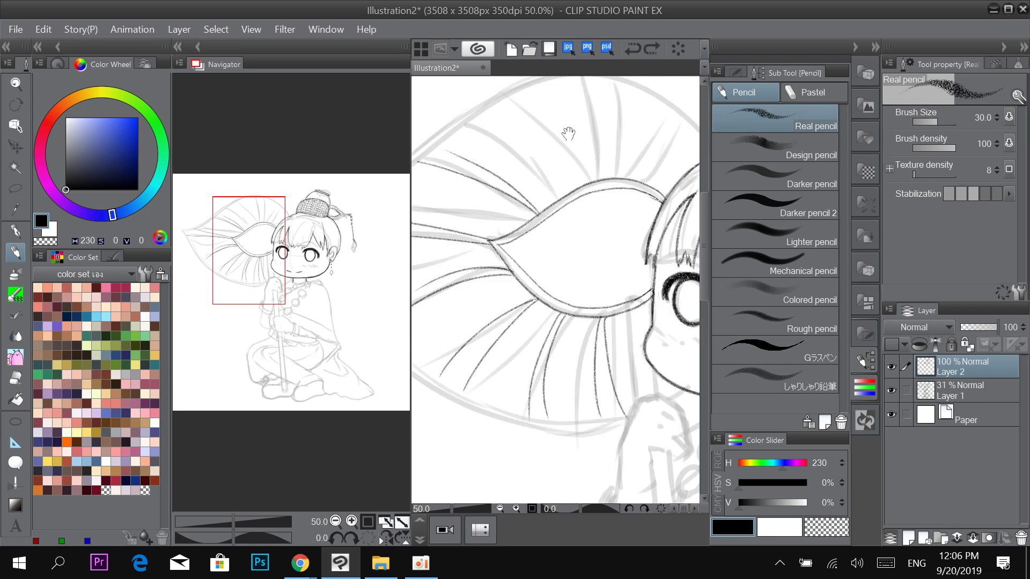
pyautogui.moveTo(567, 133); pyautogui.dragTo(594, 161)
pyautogui.moveTo(584, 222); pyautogui.dragTo(513, 136)
pyautogui.moveTo(588, 220); pyautogui.dragTo(542, 129)
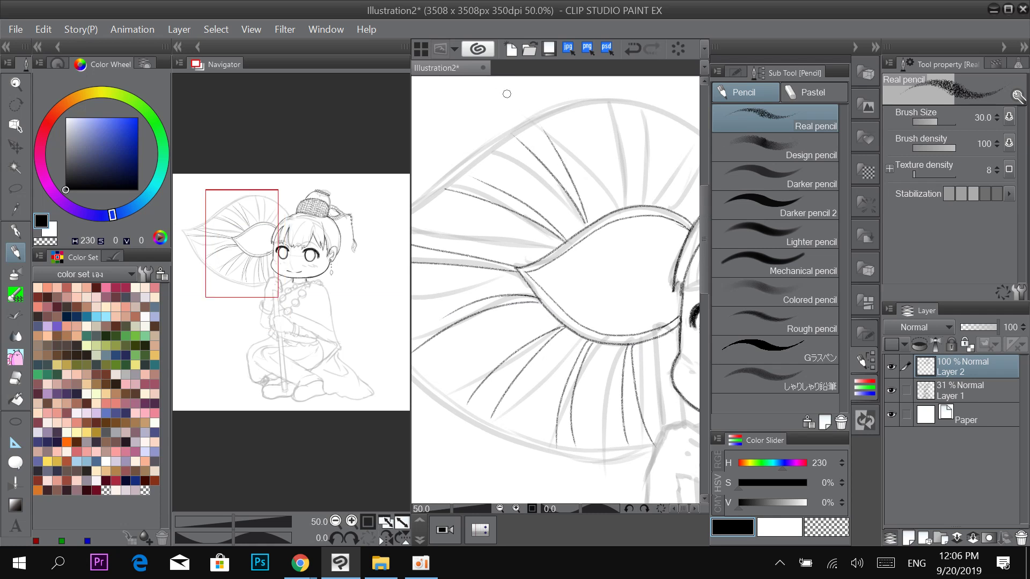
pyautogui.moveTo(621, 209); pyautogui.dragTo(594, 105)
pyautogui.hotkey('ctrl', 'z')
pyautogui.hotkey('ctrl', 'z')
pyautogui.moveTo(624, 195)
pyautogui.mouseDown()
pyautogui.moveTo(622, 215)
pyautogui.moveTo(585, 102)
pyautogui.moveTo(601, 103)
pyautogui.moveTo(596, 96)
pyautogui.mouseUp()
# Draw the remaining upper ribs curving from the teardrop towards the fan's right side, above the girl's hair.
pyautogui.moveTo(660, 151); pyautogui.dragTo(612, 150)
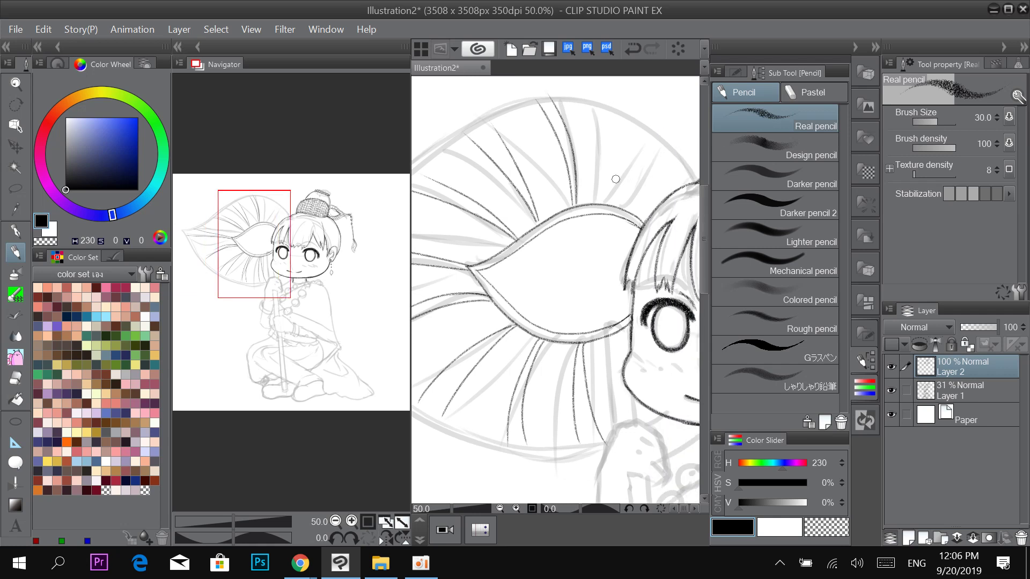
pyautogui.moveTo(601, 201); pyautogui.dragTo(631, 122)
pyautogui.moveTo(606, 202); pyautogui.dragTo(648, 123)
pyautogui.hotkey('ctrl', 'z')
pyautogui.moveTo(603, 203); pyautogui.dragTo(646, 141)
pyautogui.moveTo(634, 216); pyautogui.dragTo(672, 165)
# Temporarily hide the rough sketch on Layer 1 to check the fan's ribs in the whole drawing, and show it again.
pyautogui.click(891, 391)
pyautogui.hotkey('ctrl', '-')
pyautogui.hotkey('ctrl', '-')
pyautogui.hotkey('ctrl', '-')
pyautogui.hotkey('ctrl', '-')
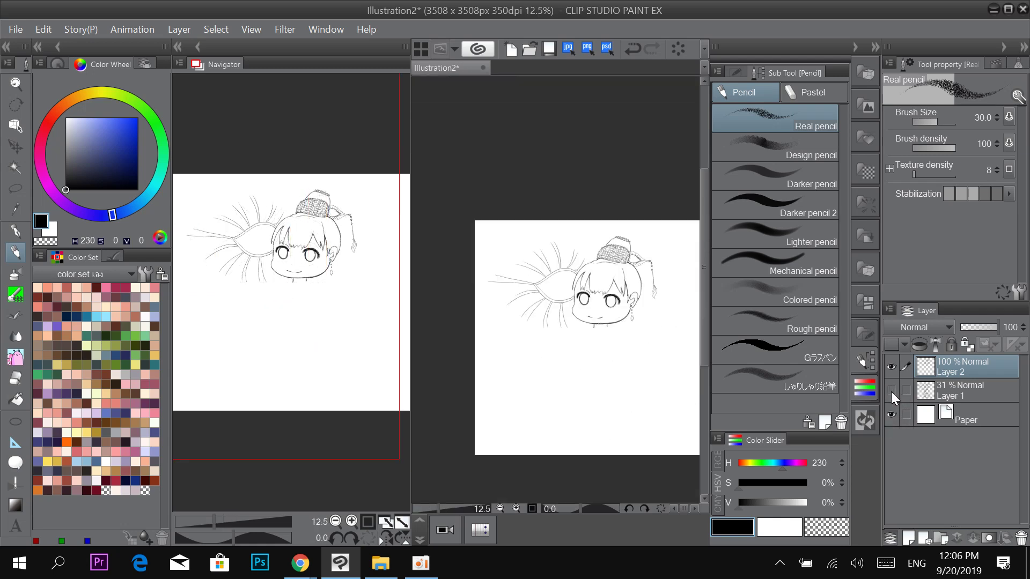
pyautogui.hotkey('ctrl', '+')
pyautogui.hotkey('ctrl', '+')
pyautogui.hotkey('ctrl', '+')
pyautogui.hotkey('ctrl', '+')
pyautogui.click(892, 391)
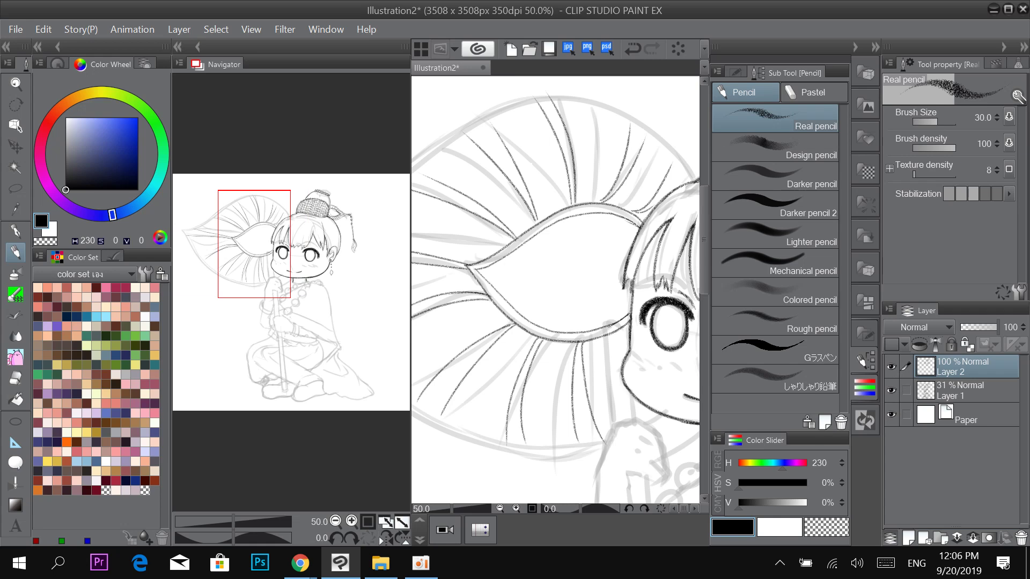
# Set the Real pencil's brush size to 40 and trace the fan's outer border upward from its left tip.
pyautogui.hotkey('ctrl', '-')
pyautogui.moveTo(565, 250); pyautogui.dragTo(629, 238)
pyautogui.press(']')
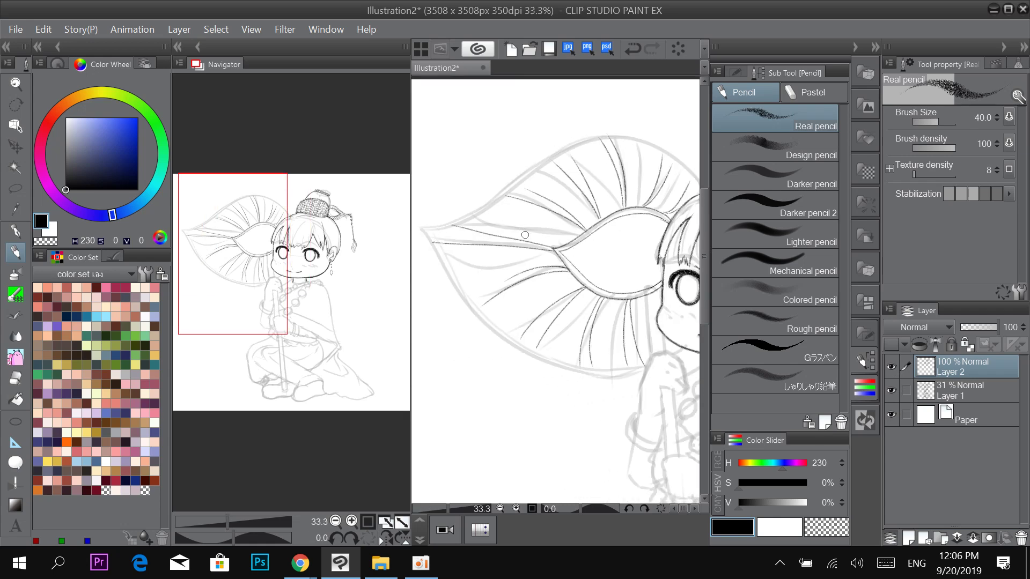
pyautogui.moveTo(526, 235); pyautogui.dragTo(589, 259)
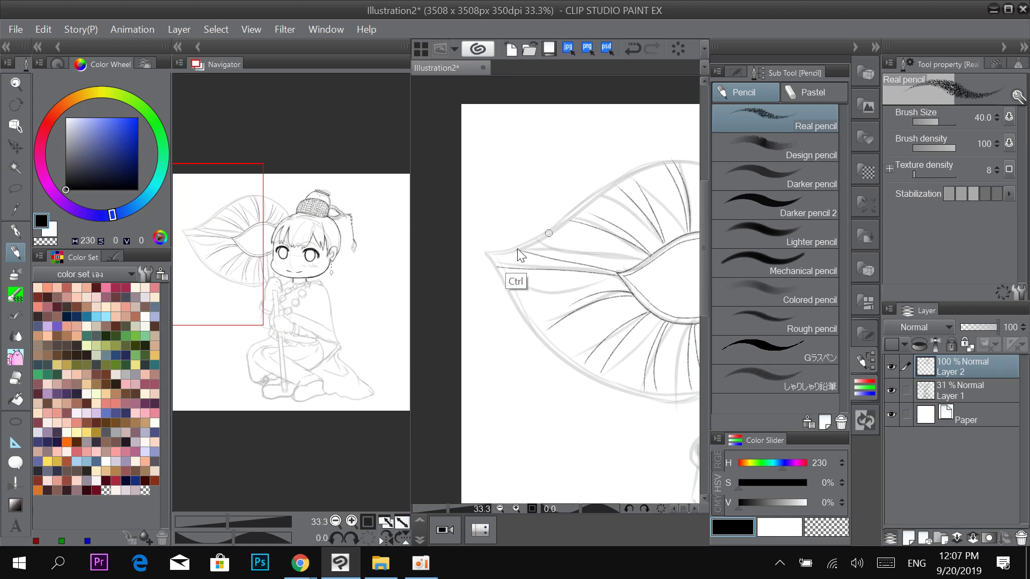
pyautogui.hotkey('ctrl', '+')
pyautogui.hotkey('ctrl', '+')
pyautogui.moveTo(471, 264)
pyautogui.mouseDown()
pyautogui.moveTo(511, 256)
pyautogui.moveTo(630, 187)
pyautogui.moveTo(507, 244)
pyautogui.moveTo(664, 148)
pyautogui.mouseUp()
pyautogui.hotkey('ctrl', '-')
pyautogui.moveTo(621, 208); pyautogui.dragTo(558, 260)
pyautogui.hotkey('ctrl', 'z')
pyautogui.moveTo(450, 299); pyautogui.dragTo(598, 204)
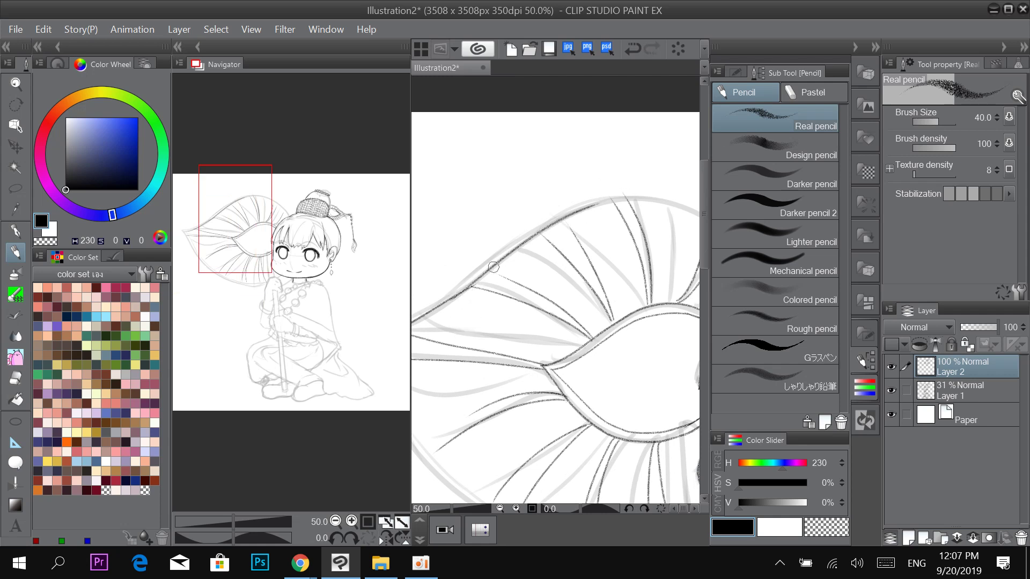
pyautogui.moveTo(468, 286); pyautogui.dragTo(586, 208)
pyautogui.hotkey('ctrl', 'z')
pyautogui.hotkey('ctrl', 'z')
# Continue the fan's outer border along its upper-left side and over the top down to the girl's hair.
pyautogui.moveTo(464, 292); pyautogui.dragTo(619, 199)
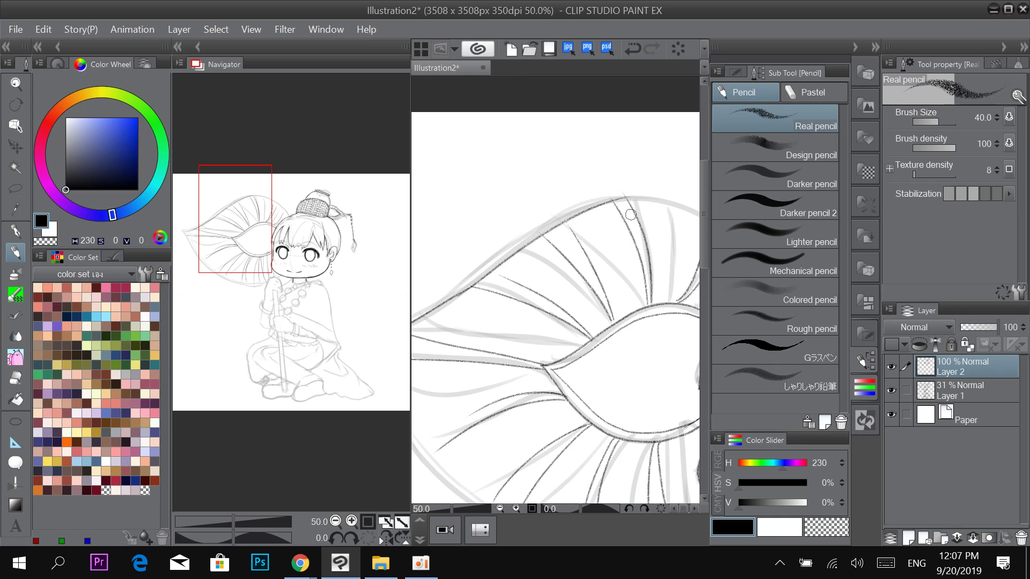
pyautogui.moveTo(508, 258)
pyautogui.mouseDown()
pyautogui.moveTo(635, 196)
pyautogui.moveTo(508, 230)
pyautogui.moveTo(563, 244)
pyautogui.moveTo(607, 292)
pyautogui.mouseUp()
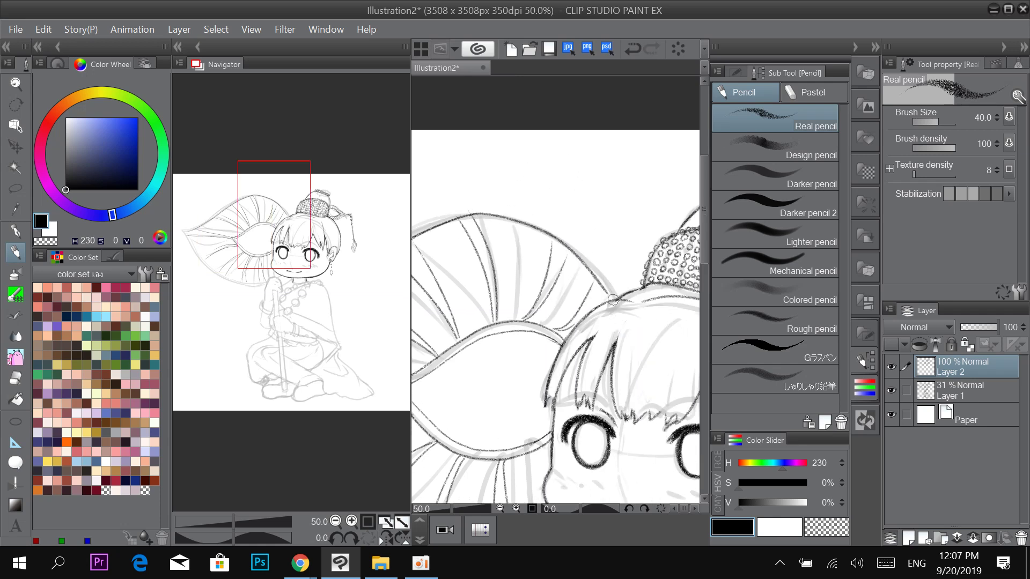
pyautogui.moveTo(528, 292); pyautogui.dragTo(692, 170)
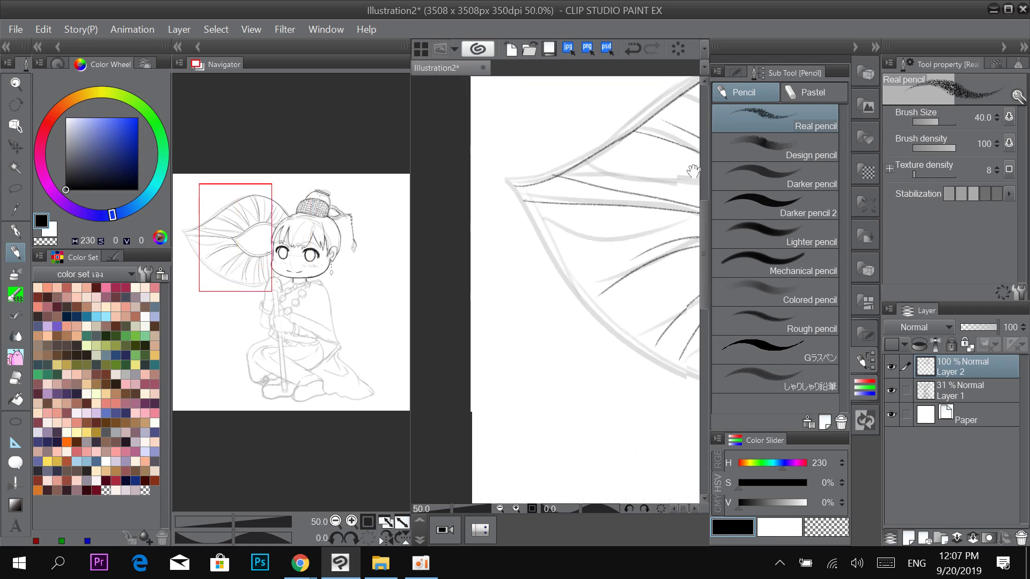
# Trace the fan's lower border from its left side along the rib ends to the girl's raised hand.
pyautogui.moveTo(636, 298)
pyautogui.mouseDown()
pyautogui.moveTo(480, 149)
pyautogui.moveTo(563, 236)
pyautogui.moveTo(579, 232)
pyautogui.mouseUp()
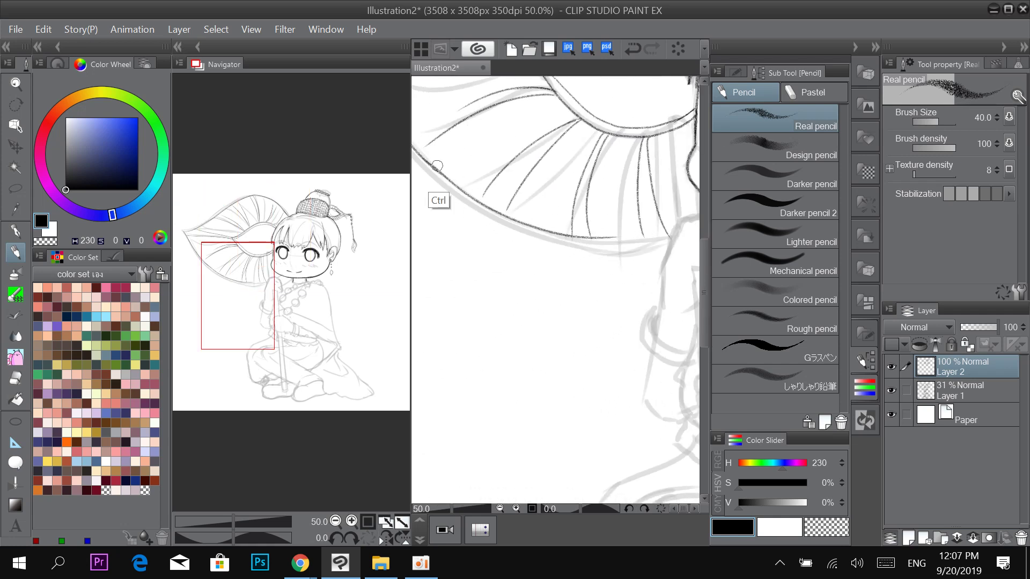
pyautogui.hotkey('ctrl', 'z')
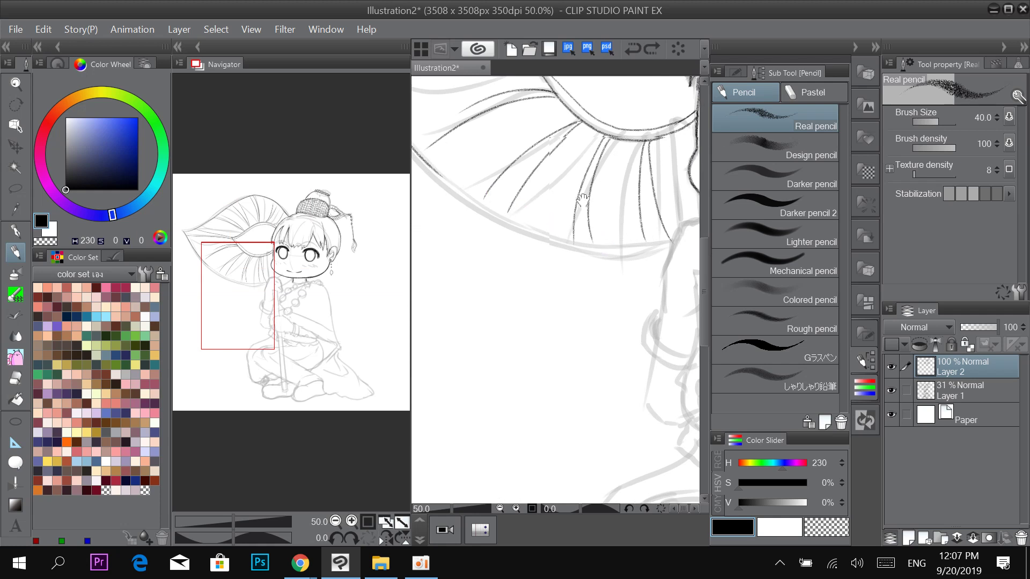
pyautogui.moveTo(582, 199); pyautogui.dragTo(594, 235)
pyautogui.moveTo(441, 200); pyautogui.dragTo(643, 280)
pyautogui.moveTo(610, 238); pyautogui.dragTo(487, 217)
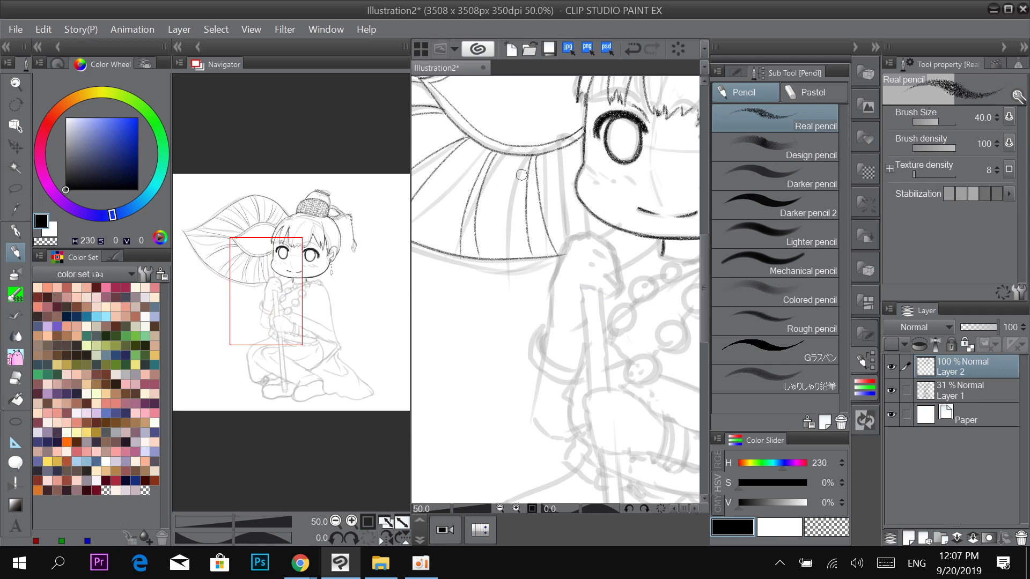
pyautogui.hotkey('ctrl', 'z')
pyautogui.moveTo(476, 260); pyautogui.dragTo(582, 255)
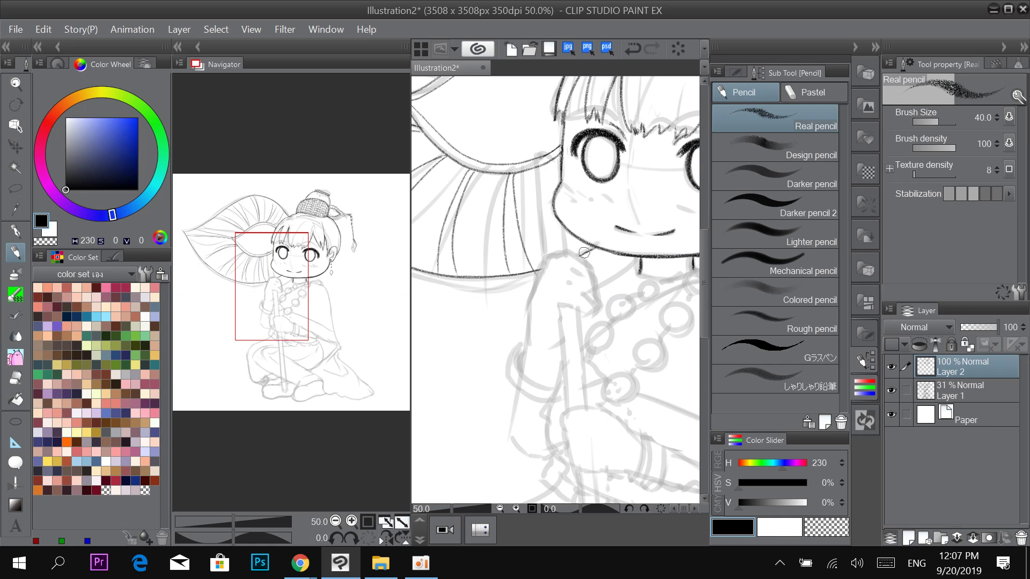
# Tidy the end of the fan's lower border beside the girl's hand with the Hard 3 eraser.
pyautogui.moveTo(500, 296); pyautogui.dragTo(527, 310)
pyautogui.press('e')
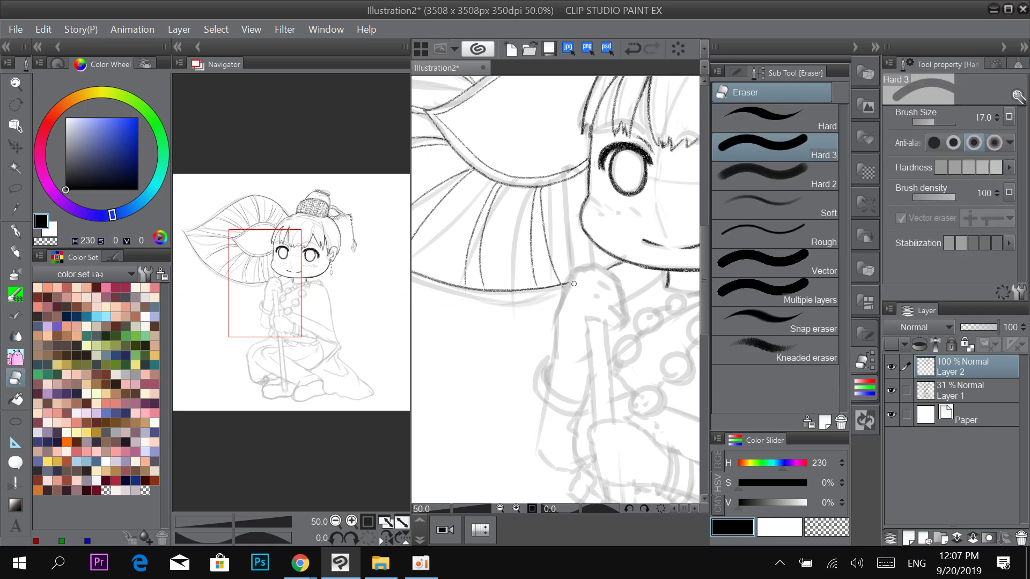
pyautogui.moveTo(518, 275); pyautogui.dragTo(559, 283)
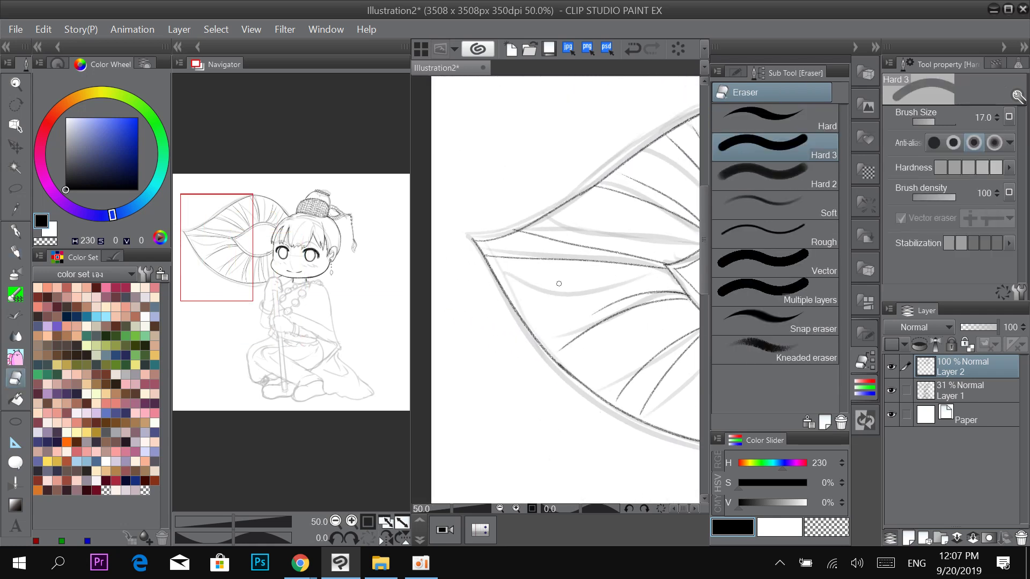
pyautogui.moveTo(647, 269); pyautogui.dragTo(530, 341)
pyautogui.moveTo(605, 268); pyautogui.dragTo(534, 306)
pyautogui.moveTo(468, 243); pyautogui.dragTo(500, 253)
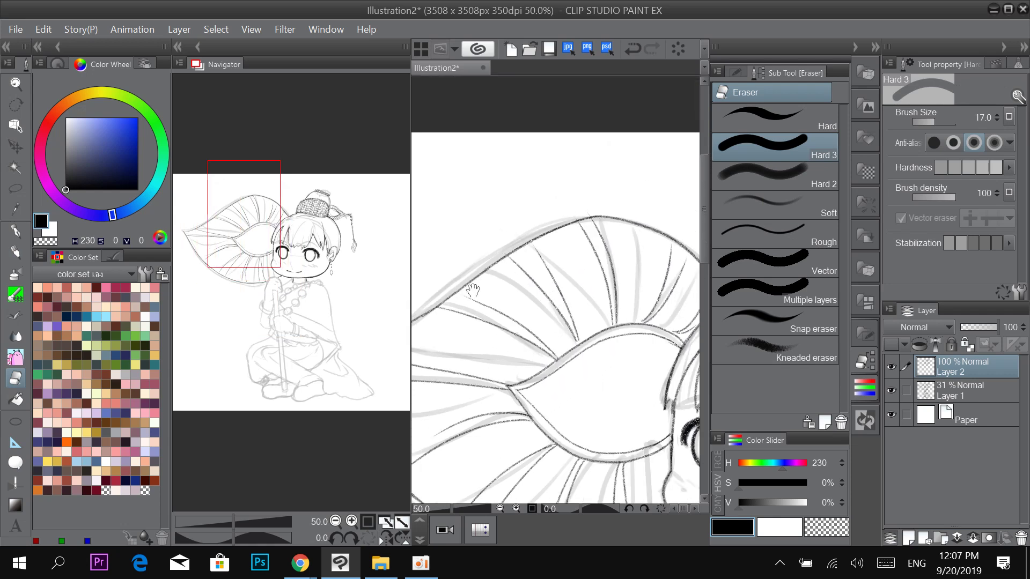
pyautogui.moveTo(469, 290); pyautogui.dragTo(595, 234)
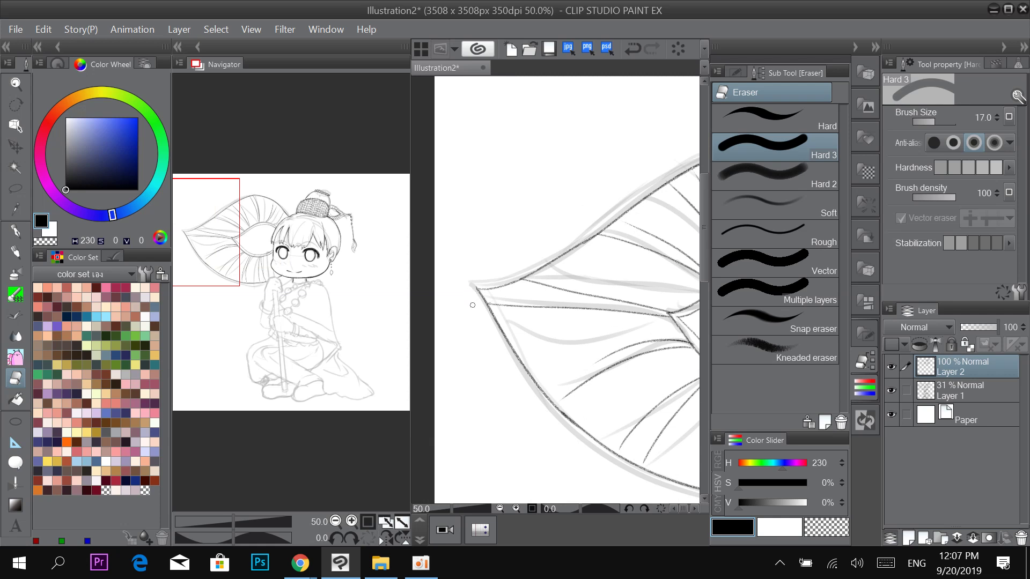
# Return to the Real pencil and trace a second, outer border line from the fan's left tip along its upper-left edge.
pyautogui.press('p')
pyautogui.press('p')
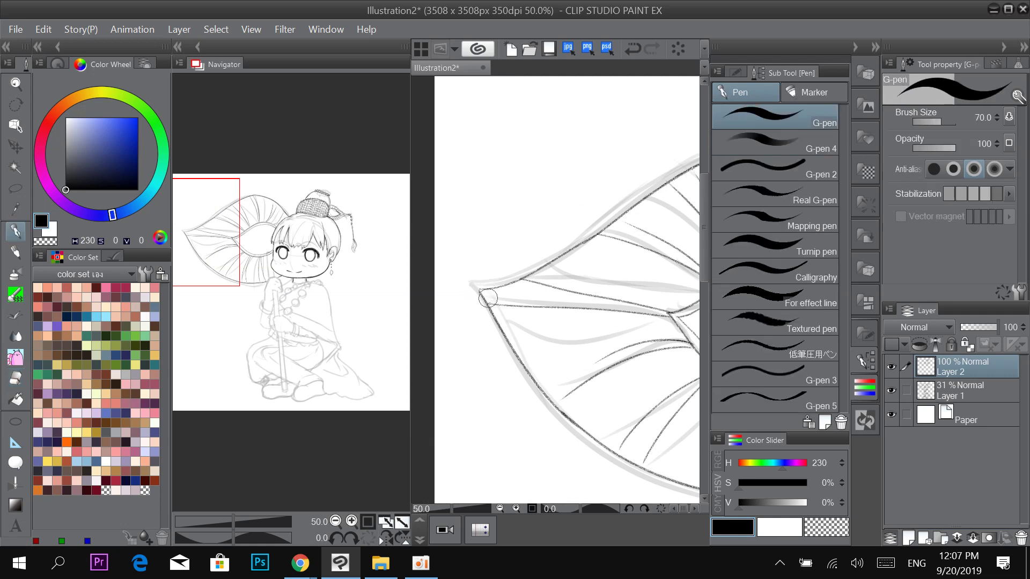
pyautogui.moveTo(472, 286); pyautogui.dragTo(629, 210)
pyautogui.hotkey('ctrl', 'z')
pyautogui.moveTo(473, 283); pyautogui.dragTo(655, 189)
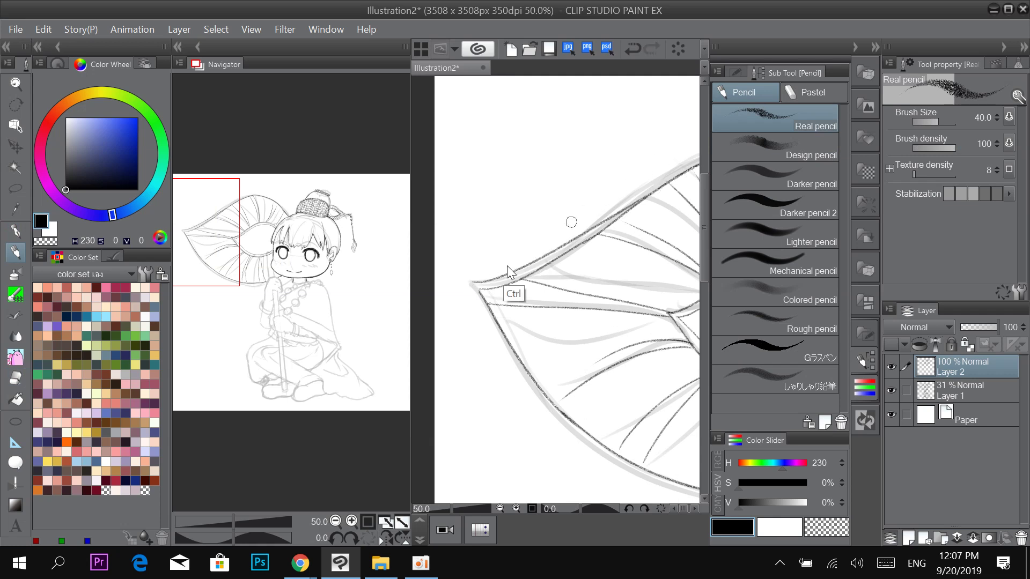
pyautogui.hotkey('ctrl', 'z')
pyautogui.moveTo(472, 280); pyautogui.dragTo(653, 168)
# Extend the fan's second border line along the upper-left side up to the top of the fan.
pyautogui.moveTo(637, 221)
pyautogui.mouseDown()
pyautogui.moveTo(502, 299)
pyautogui.moveTo(588, 221)
pyautogui.moveTo(647, 219)
pyautogui.mouseUp()
pyautogui.hotkey('ctrl', 'z')
pyautogui.moveTo(514, 266); pyautogui.dragTo(629, 217)
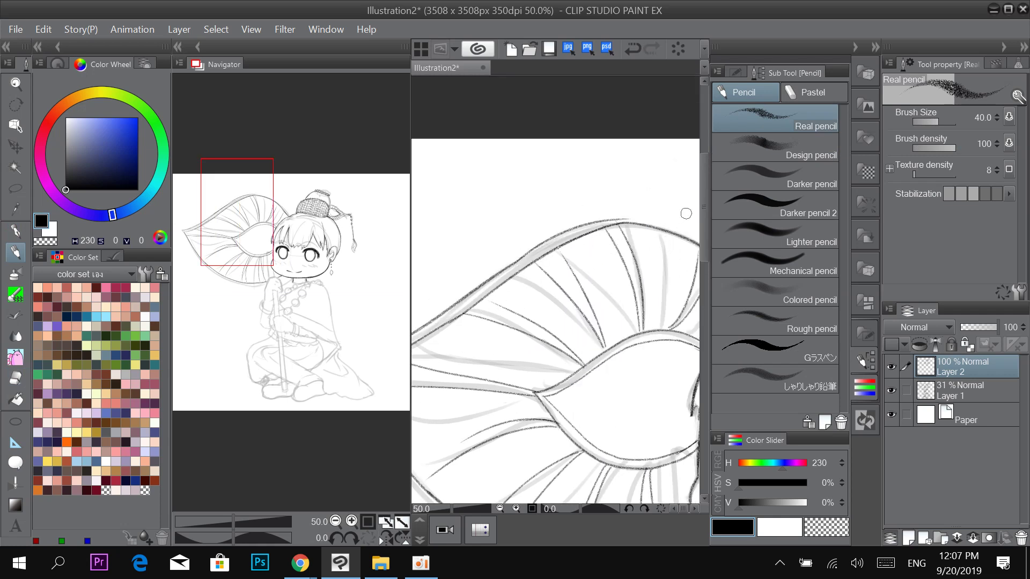
pyautogui.hotkey('ctrl', 'z')
pyautogui.moveTo(523, 260); pyautogui.dragTo(629, 210)
pyautogui.hotkey('ctrl', 'z')
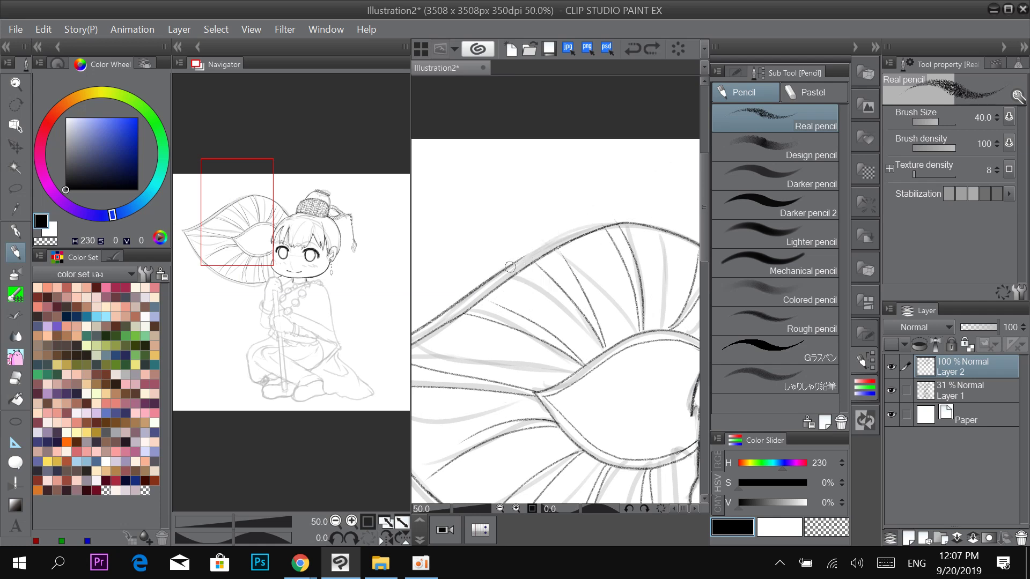
pyautogui.moveTo(509, 271)
pyautogui.mouseDown()
pyautogui.moveTo(633, 211)
pyautogui.moveTo(533, 239)
pyautogui.mouseUp()
pyautogui.moveTo(622, 229); pyautogui.dragTo(569, 188)
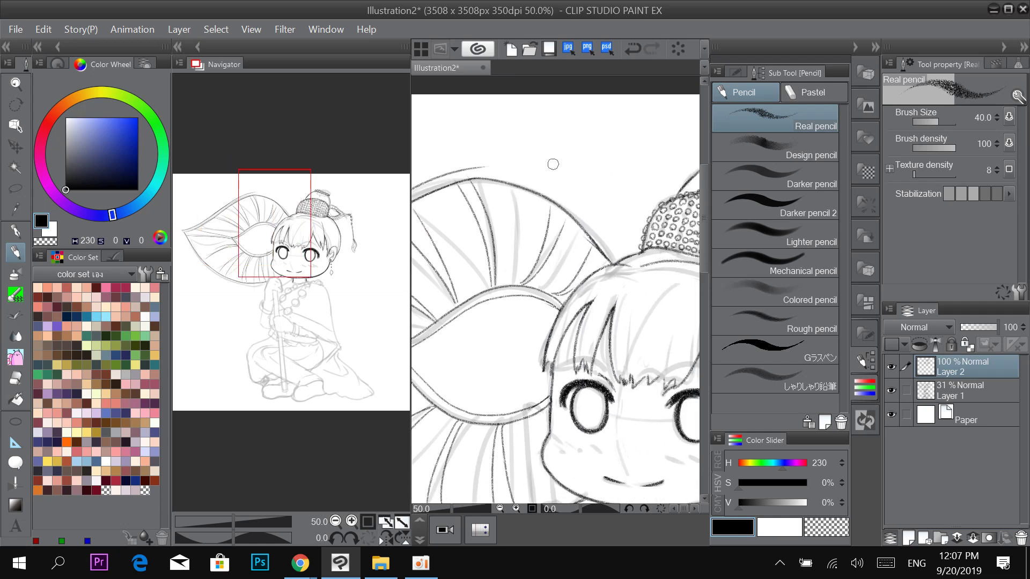
# Trace the fan's second border line from its top down the right side to the girl's hair.
pyautogui.moveTo(471, 163); pyautogui.dragTo(615, 280)
pyautogui.hotkey('ctrl', 'z')
pyautogui.moveTo(482, 168)
pyautogui.mouseDown()
pyautogui.moveTo(506, 172)
pyautogui.moveTo(622, 256)
pyautogui.mouseUp()
pyautogui.hotkey('ctrl', 'z')
pyautogui.moveTo(471, 167)
pyautogui.mouseDown()
pyautogui.moveTo(607, 267)
pyautogui.moveTo(585, 223)
pyautogui.mouseUp()
pyautogui.hotkey('ctrl', 'z')
pyautogui.moveTo(618, 260); pyautogui.dragTo(589, 225)
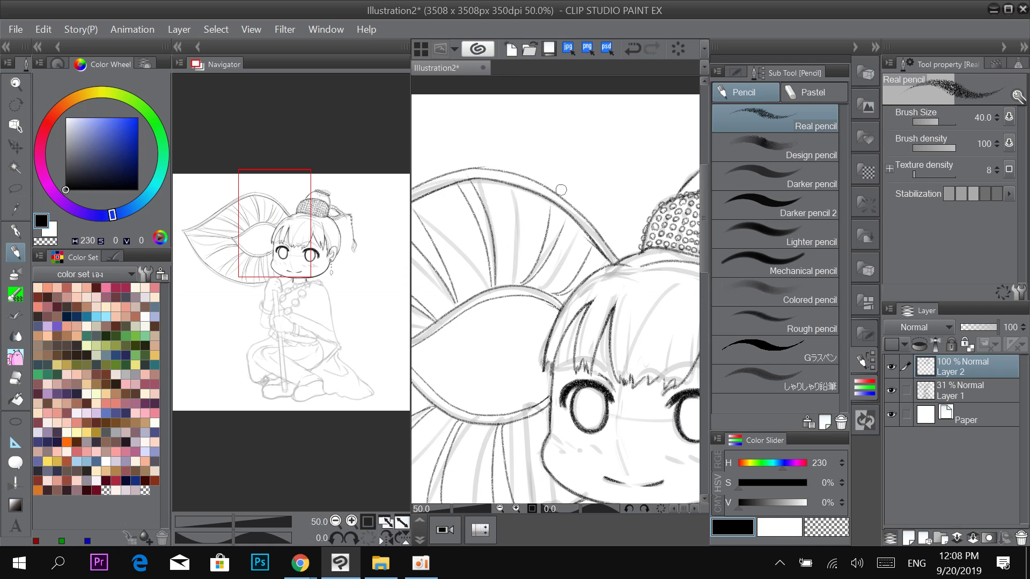
# Trace the second border line from the fan's left tip down its lower-left edge.
pyautogui.moveTo(480, 323); pyautogui.dragTo(618, 137)
pyautogui.moveTo(500, 138); pyautogui.dragTo(605, 298)
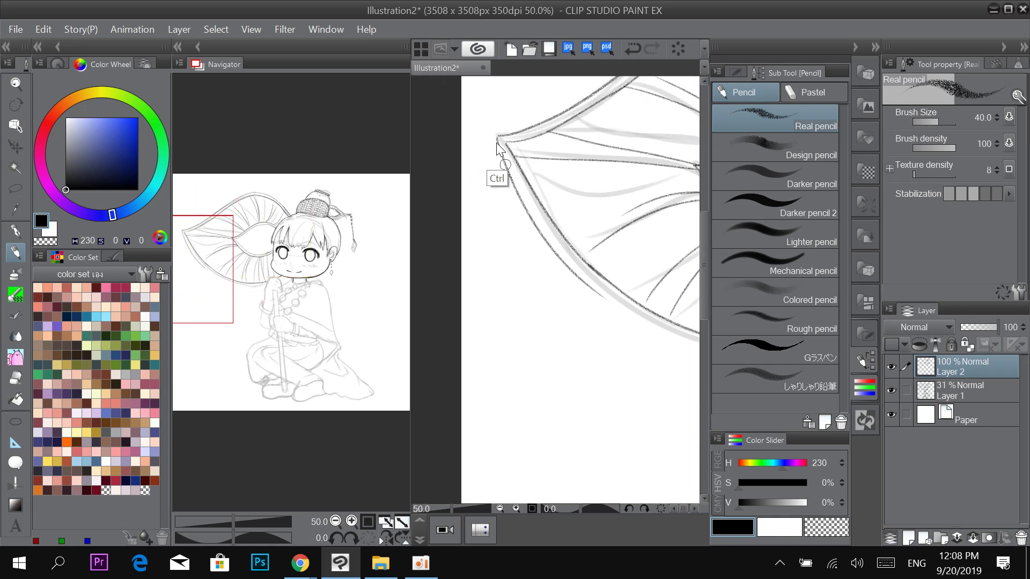
pyautogui.hotkey('ctrl', 'z')
pyautogui.moveTo(500, 137)
pyautogui.mouseDown()
pyautogui.moveTo(488, 138)
pyautogui.moveTo(529, 208)
pyautogui.moveTo(600, 277)
pyautogui.mouseUp()
pyautogui.moveTo(573, 227); pyautogui.dragTo(522, 177)
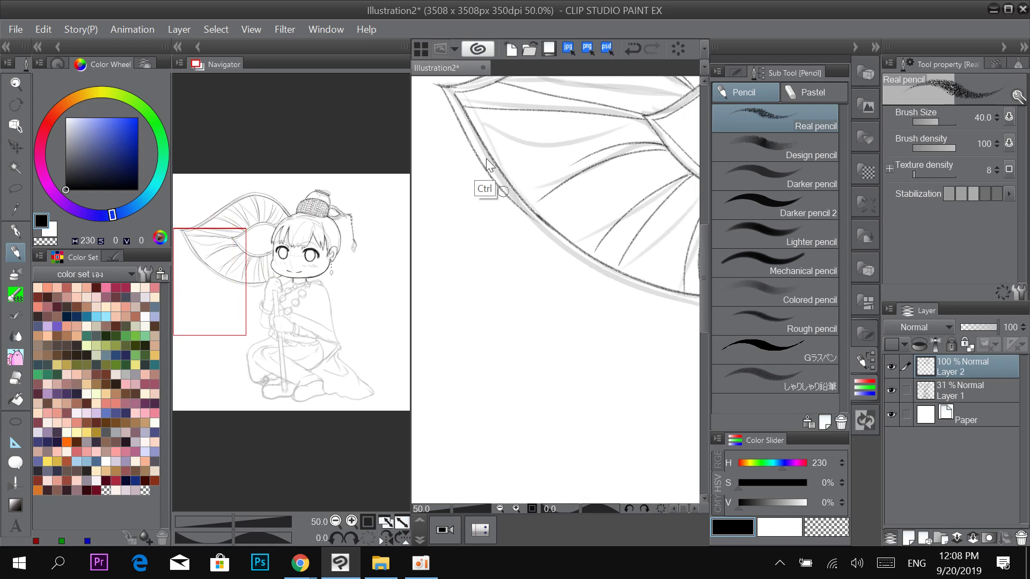
pyautogui.hotkey('ctrl', 'z')
pyautogui.moveTo(444, 89)
pyautogui.mouseDown()
pyautogui.moveTo(558, 243)
pyautogui.moveTo(475, 191)
pyautogui.moveTo(629, 268)
pyautogui.mouseUp()
pyautogui.hotkey('ctrl', 'z')
# Continue the second border line along the bottom of the fan to the girl's raised hand.
pyautogui.moveTo(440, 182)
pyautogui.mouseDown()
pyautogui.moveTo(507, 226)
pyautogui.moveTo(639, 268)
pyautogui.mouseUp()
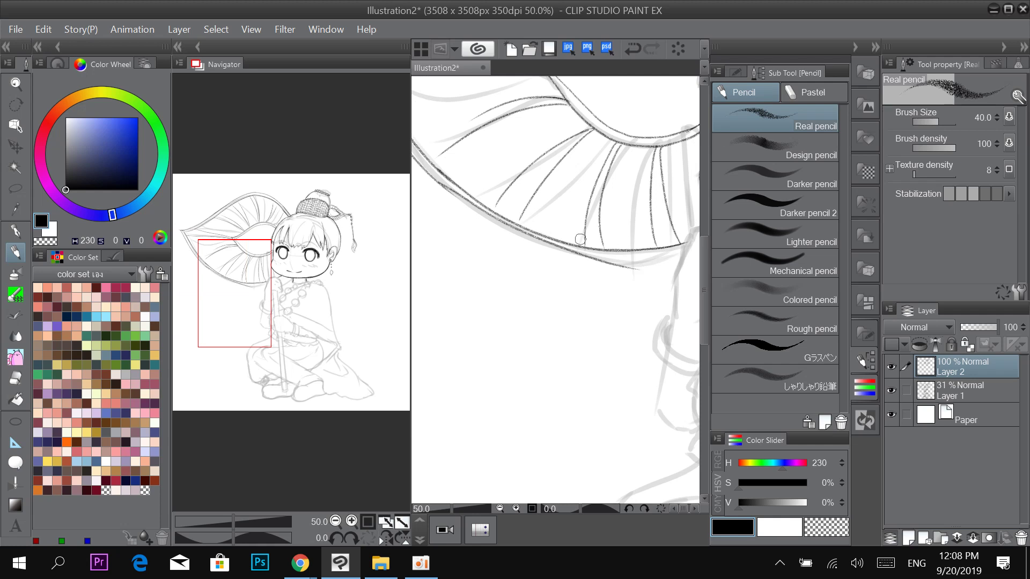
pyautogui.hotkey('ctrl', 'z')
pyautogui.moveTo(445, 185)
pyautogui.mouseDown()
pyautogui.moveTo(662, 257)
pyautogui.moveTo(508, 208)
pyautogui.moveTo(490, 251)
pyautogui.moveTo(578, 263)
pyautogui.moveTo(556, 267)
pyautogui.moveTo(614, 258)
pyautogui.moveTo(572, 268)
pyautogui.moveTo(616, 261)
pyautogui.mouseUp()
pyautogui.moveTo(669, 237)
pyautogui.mouseDown()
pyautogui.moveTo(581, 271)
pyautogui.moveTo(600, 266)
pyautogui.mouseUp()
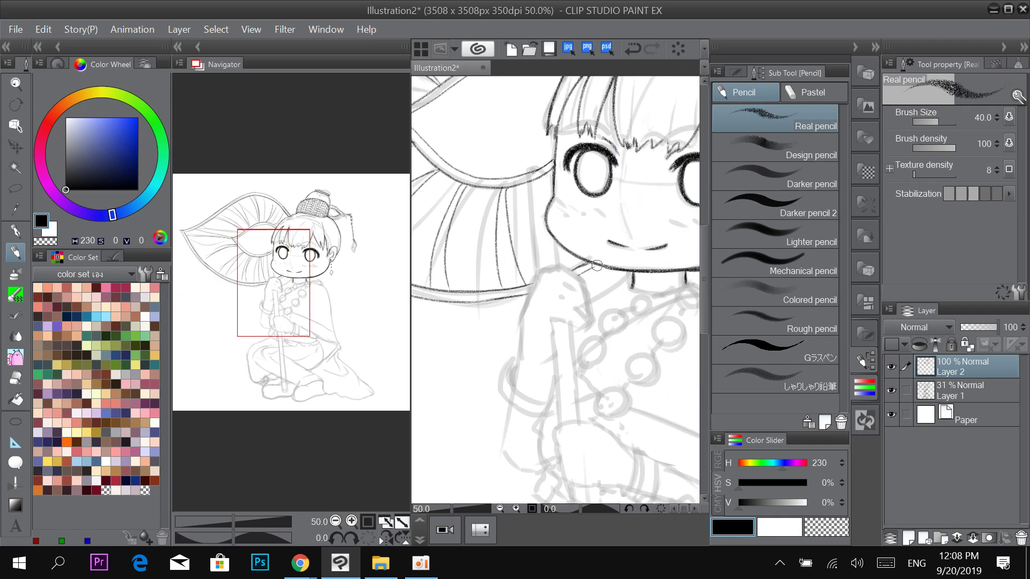
# Return to the fan's left tip and set the Hard 3 eraser's brush size to 12.
pyautogui.moveTo(456, 266); pyautogui.dragTo(644, 370)
pyautogui.moveTo(491, 265); pyautogui.dragTo(607, 308)
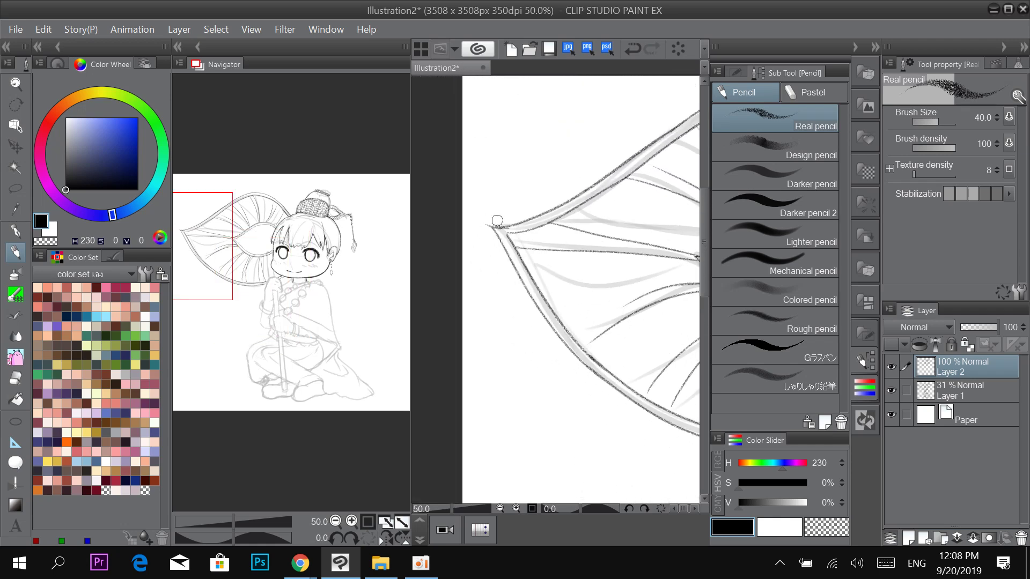
pyautogui.press('e')
pyautogui.press('[')
pyautogui.press('[')
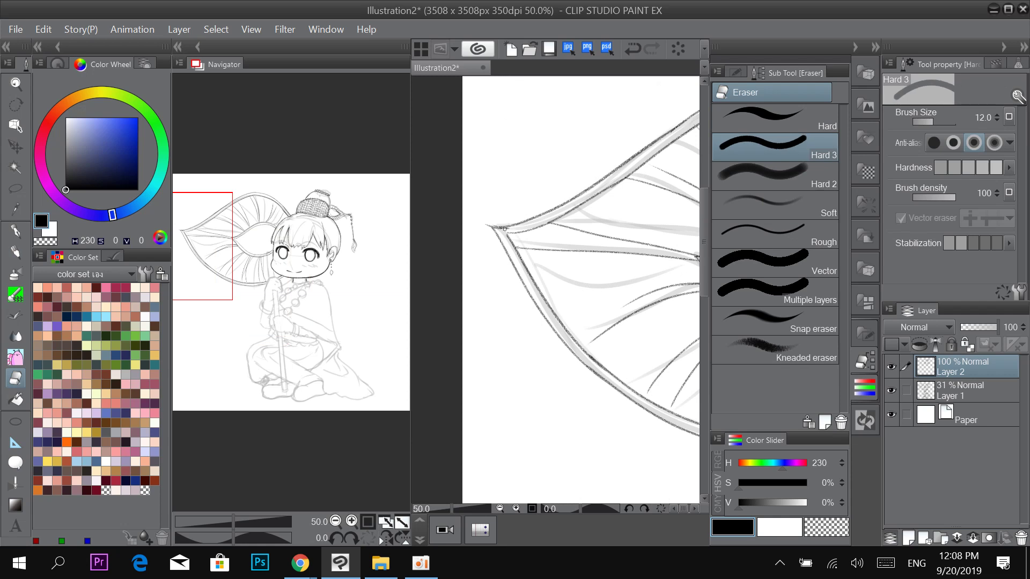
# Temporarily hide the rough sketch on Layer 1 to check the fan's double border in the whole drawing, and show it again.
pyautogui.click(890, 390)
pyautogui.hotkey('ctrl', '-')
pyautogui.hotkey('ctrl', '-')
pyautogui.hotkey('ctrl', '-')
pyautogui.hotkey('ctrl', '-')
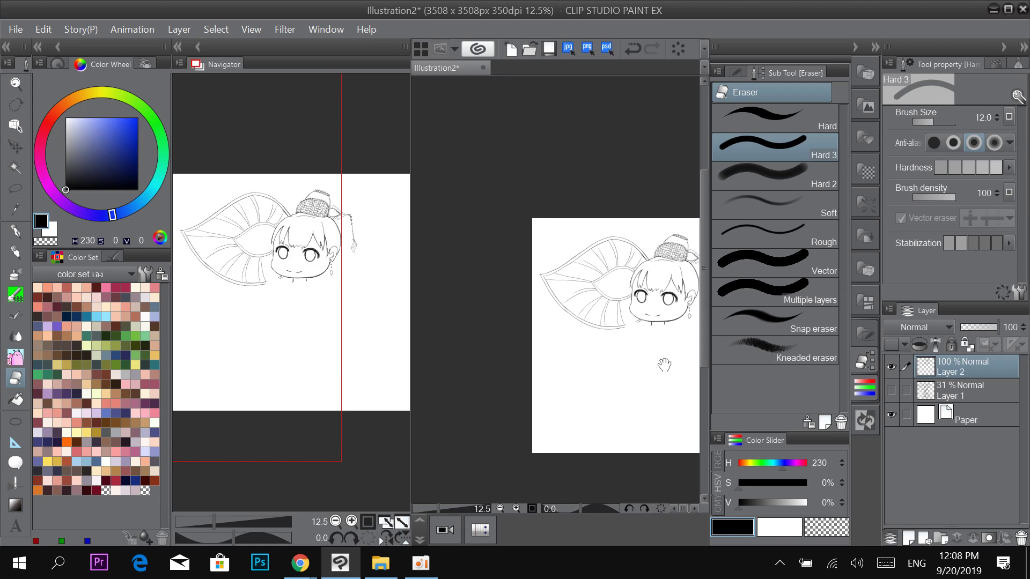
pyautogui.moveTo(650, 410); pyautogui.dragTo(600, 400)
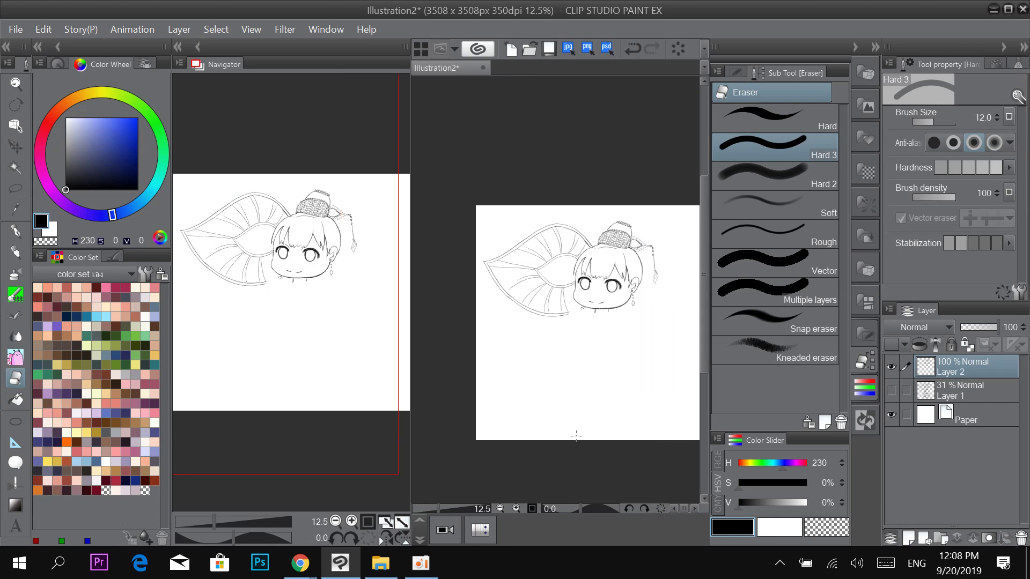
pyautogui.press('p')
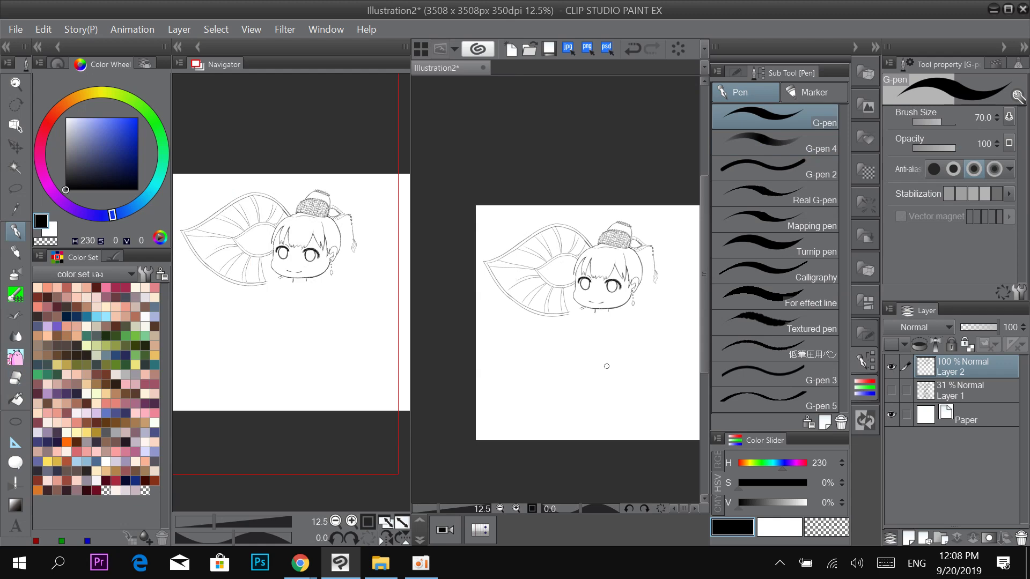
pyautogui.click(891, 389)
# Set the Real pencil's brush size to 30 and trace the raised hand's lower finger edge and inner wrist line.
pyautogui.scroll(3, 612, 345)
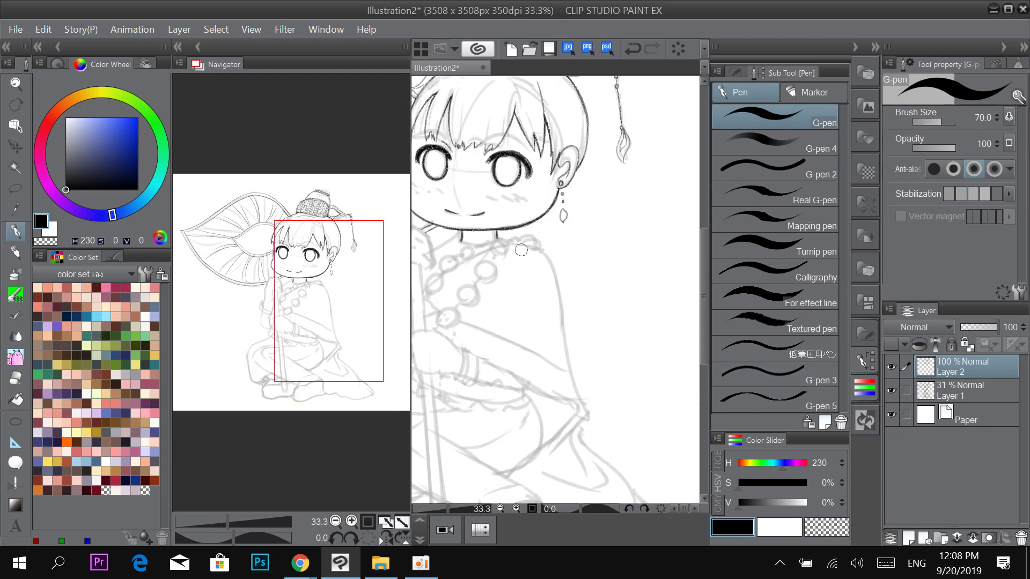
pyautogui.scroll(1, 560, 212)
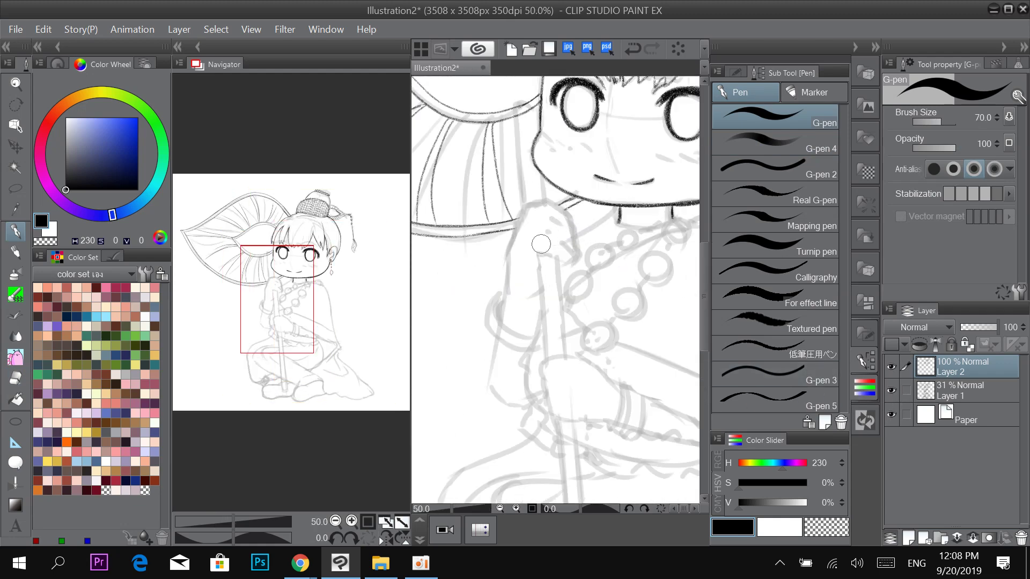
pyautogui.scroll(1, 544, 225)
pyautogui.press('[')
pyautogui.press('[')
pyautogui.press('[')
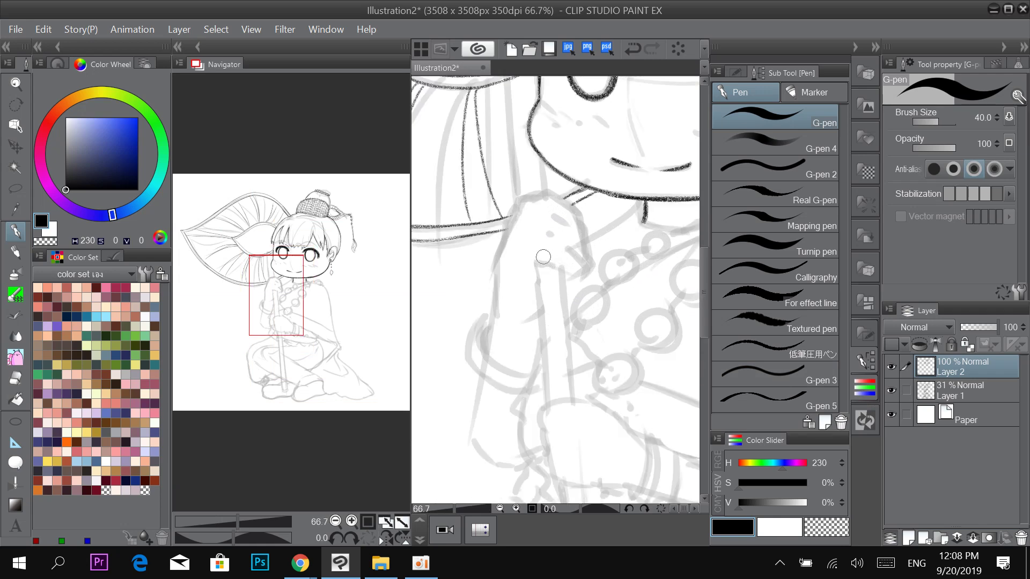
pyautogui.press('p')
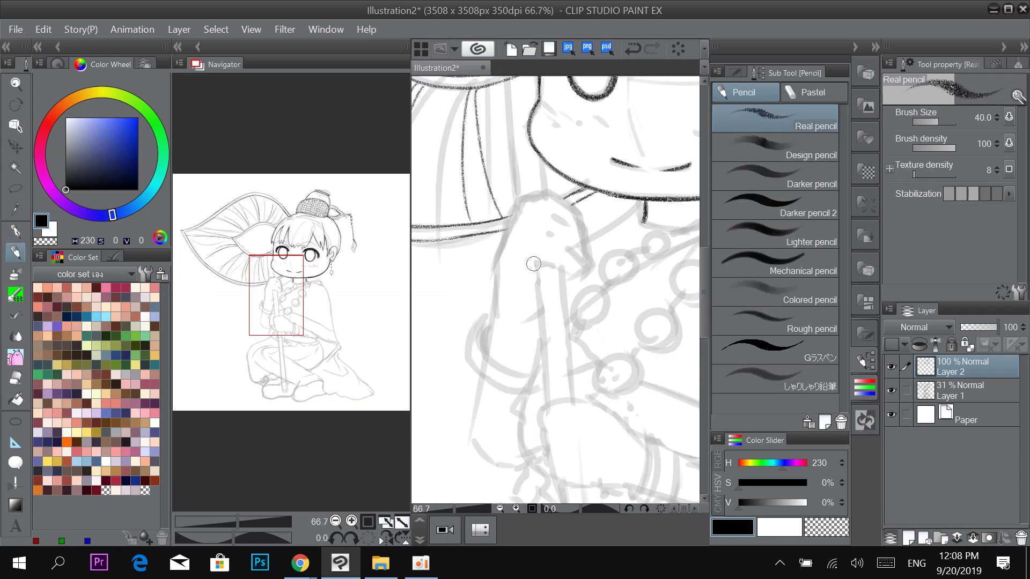
pyautogui.press('[')
pyautogui.moveTo(535, 265); pyautogui.dragTo(574, 271)
pyautogui.moveTo(534, 265); pyautogui.dragTo(541, 308)
pyautogui.hotkey('ctrl', 'z')
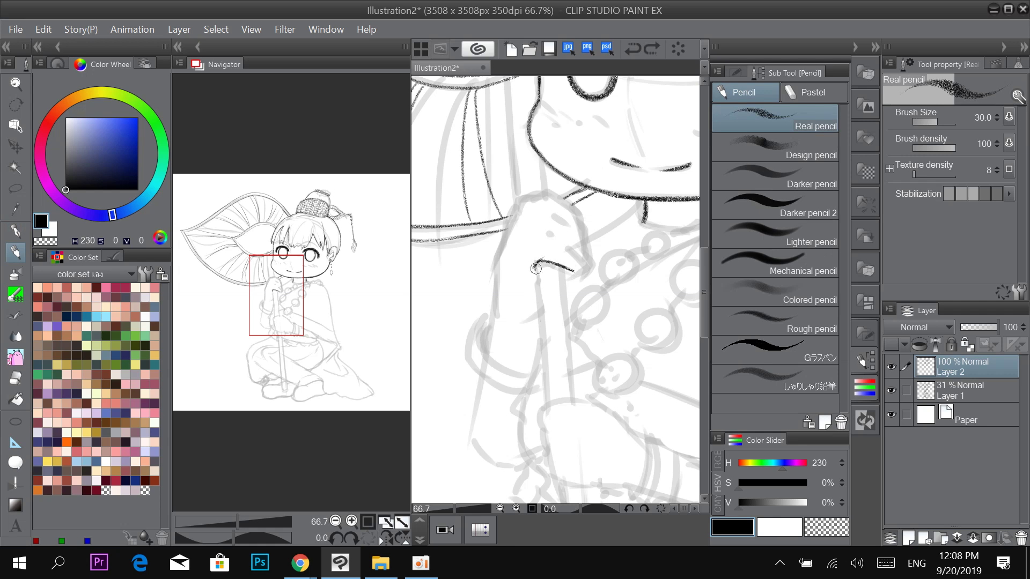
pyautogui.moveTo(535, 264); pyautogui.dragTo(541, 322)
# Trace the raised hand's fingertips and rounded outer contour, with short lines between the fingers.
pyautogui.moveTo(570, 279)
pyautogui.mouseDown()
pyautogui.moveTo(585, 255)
pyautogui.moveTo(561, 239)
pyautogui.mouseUp()
pyautogui.hotkey('ctrl', 'z')
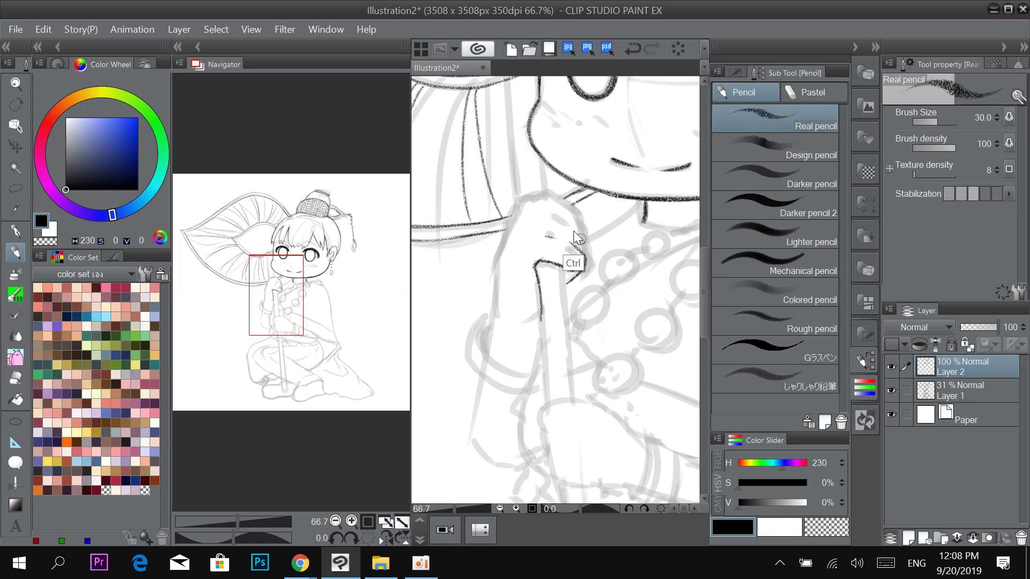
pyautogui.hotkey('ctrl', 'z')
pyautogui.moveTo(567, 285)
pyautogui.mouseDown()
pyautogui.moveTo(584, 269)
pyautogui.moveTo(561, 242)
pyautogui.moveTo(564, 231)
pyautogui.moveTo(584, 236)
pyautogui.moveTo(582, 216)
pyautogui.moveTo(570, 198)
pyautogui.moveTo(564, 214)
pyautogui.moveTo(536, 189)
pyautogui.moveTo(511, 210)
pyautogui.moveTo(493, 274)
pyautogui.moveTo(512, 211)
pyautogui.moveTo(534, 226)
pyautogui.moveTo(559, 217)
pyautogui.mouseUp()
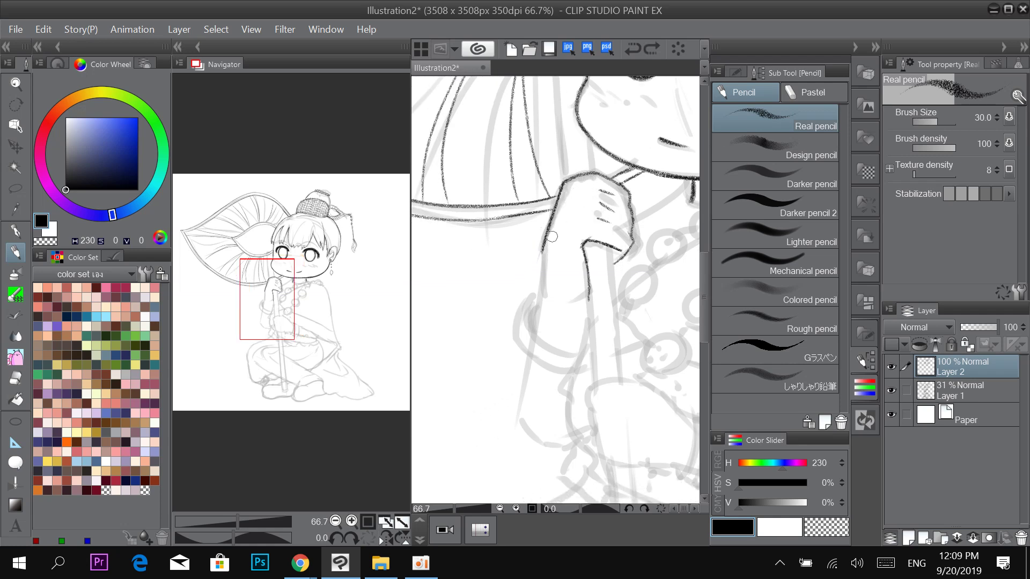
# Trace the raised arm's outer edge from the hand downward and extend the inner forearm edge to the curved band.
pyautogui.hotkey('ctrl', 'z')
pyautogui.moveTo(566, 187); pyautogui.dragTo(552, 219)
pyautogui.moveTo(554, 215)
pyautogui.mouseDown()
pyautogui.moveTo(547, 257)
pyautogui.moveTo(564, 184)
pyautogui.mouseUp()
pyautogui.moveTo(546, 235)
pyautogui.mouseDown()
pyautogui.moveTo(555, 212)
pyautogui.moveTo(586, 207)
pyautogui.moveTo(590, 187)
pyautogui.moveTo(575, 240)
pyautogui.mouseUp()
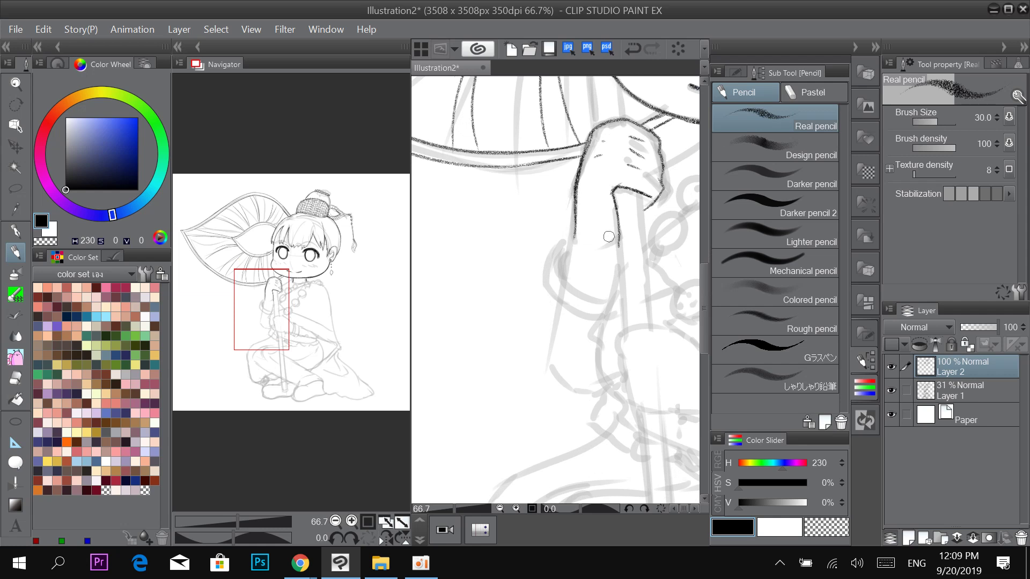
pyautogui.moveTo(607, 290)
pyautogui.mouseDown()
pyautogui.moveTo(618, 254)
pyautogui.moveTo(605, 297)
pyautogui.mouseUp()
pyautogui.moveTo(574, 233); pyautogui.dragTo(562, 282)
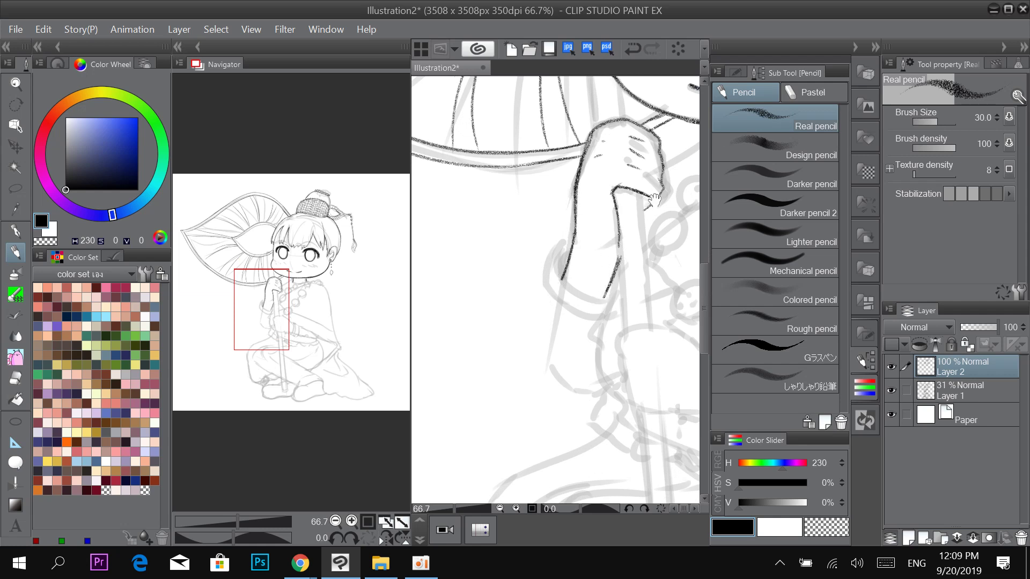
# Trace the raised arm's outer contour from the forearm down around the elbow to the sketched chest area.
pyautogui.moveTo(673, 164); pyautogui.dragTo(626, 261)
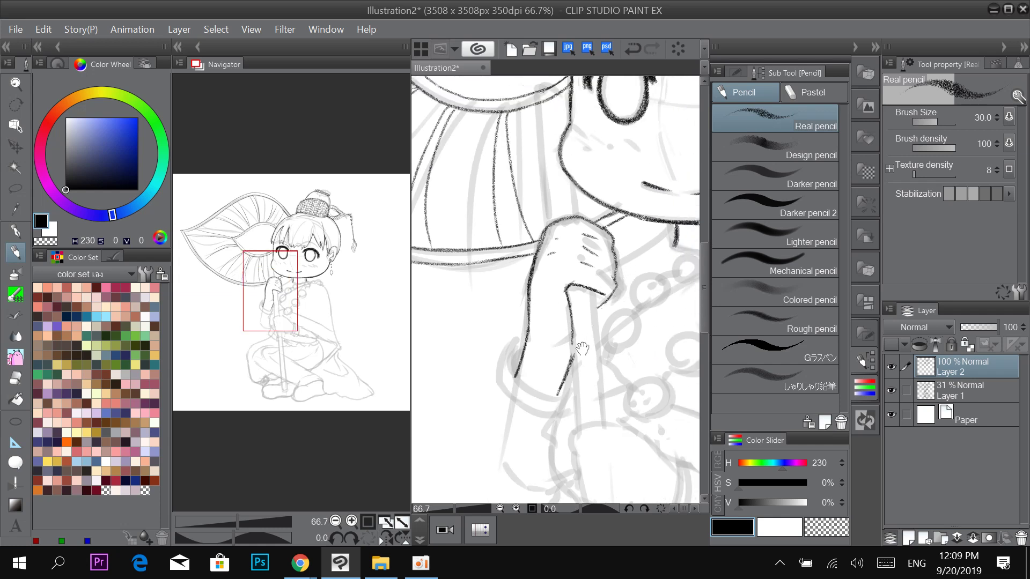
pyautogui.moveTo(582, 349); pyautogui.dragTo(598, 293)
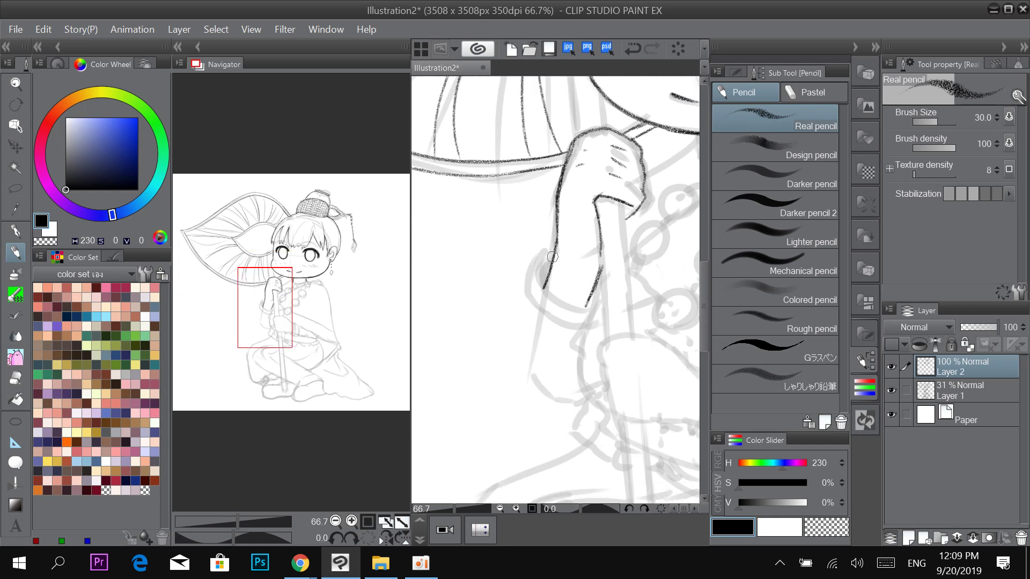
pyautogui.moveTo(542, 300)
pyautogui.mouseDown()
pyautogui.moveTo(532, 359)
pyautogui.moveTo(538, 324)
pyautogui.moveTo(531, 359)
pyautogui.mouseUp()
pyautogui.moveTo(578, 324)
pyautogui.mouseDown()
pyautogui.moveTo(578, 275)
pyautogui.moveTo(537, 304)
pyautogui.moveTo(555, 352)
pyautogui.moveTo(589, 351)
pyautogui.mouseUp()
pyautogui.hotkey('ctrl', 'z')
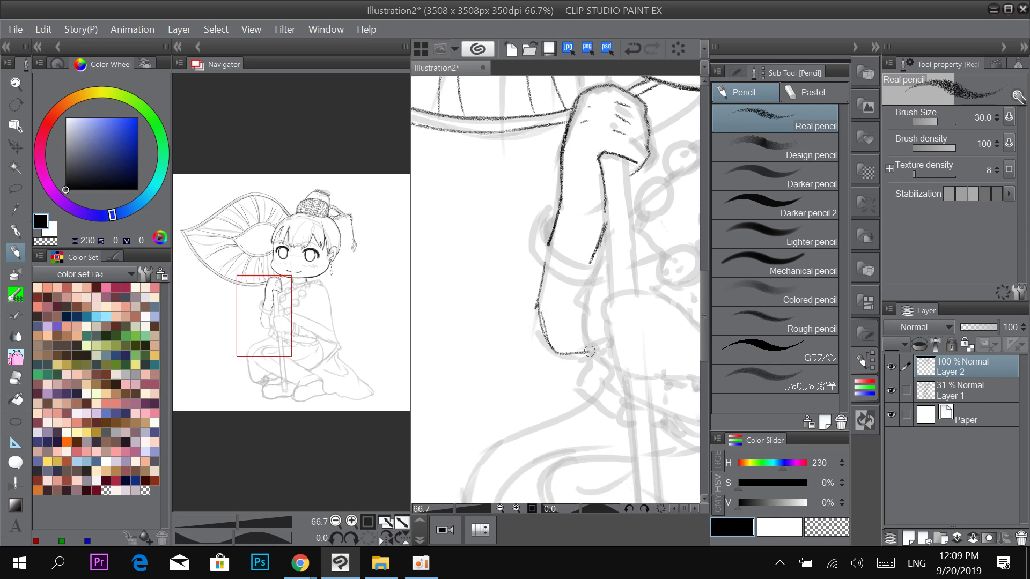
pyautogui.press('e')
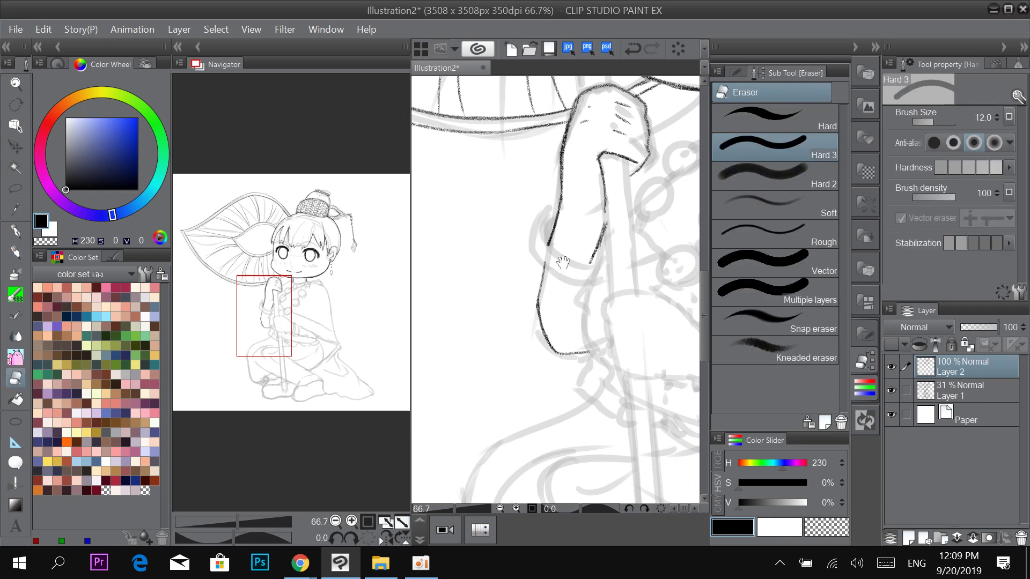
pyautogui.moveTo(562, 262); pyautogui.dragTo(536, 335)
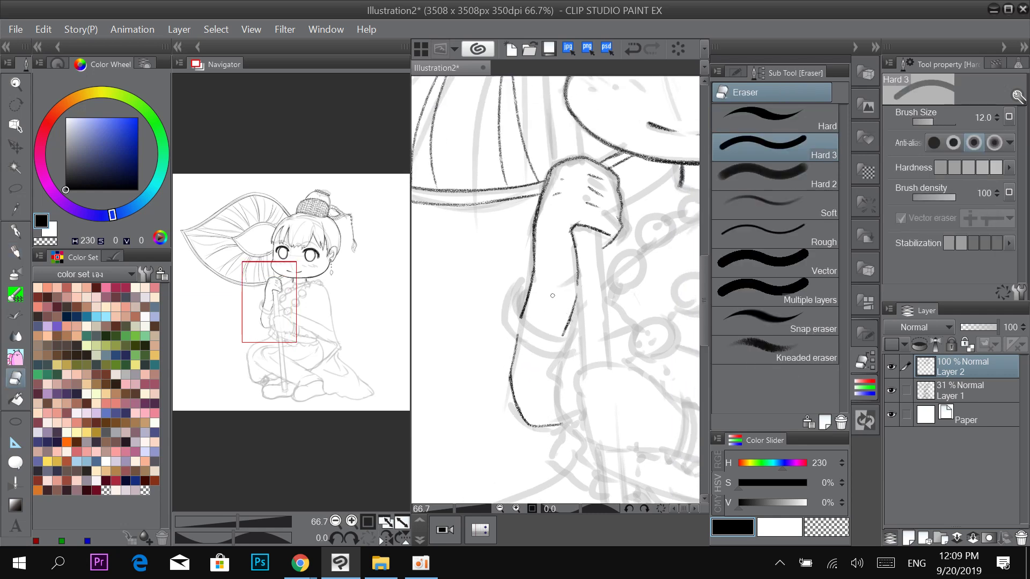
pyautogui.moveTo(583, 209); pyautogui.dragTo(566, 319)
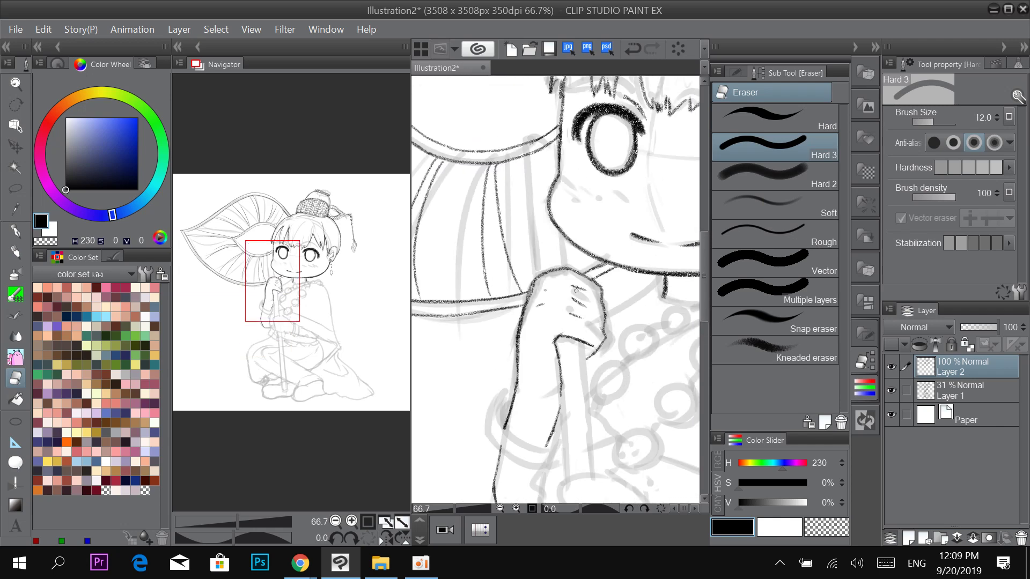
pyautogui.press('p')
pyautogui.scroll(-2, 559, 283)
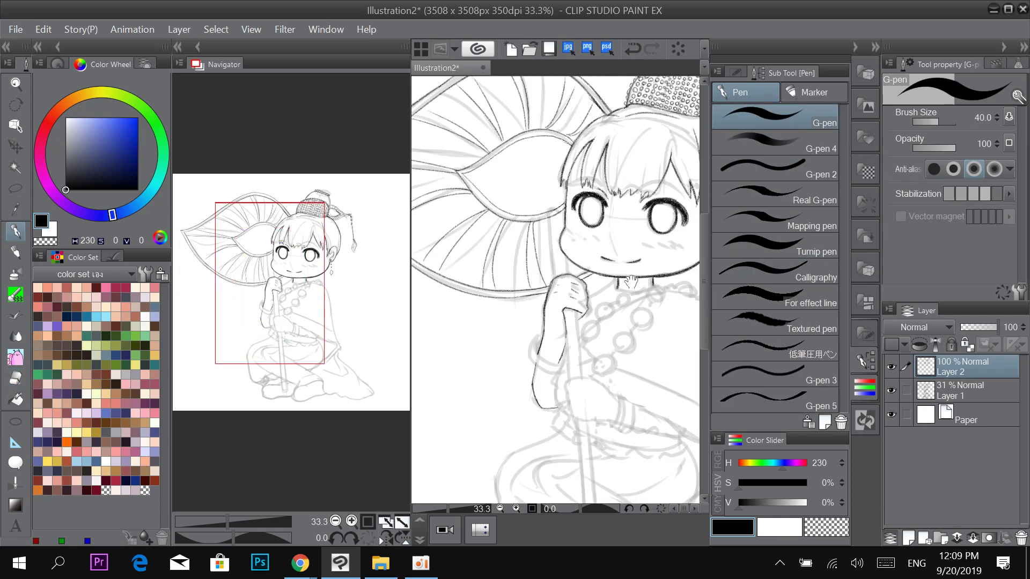
pyautogui.moveTo(625, 283); pyautogui.dragTo(588, 214)
pyautogui.scroll(1, 538, 209)
pyautogui.moveTo(505, 208); pyautogui.dragTo(490, 109)
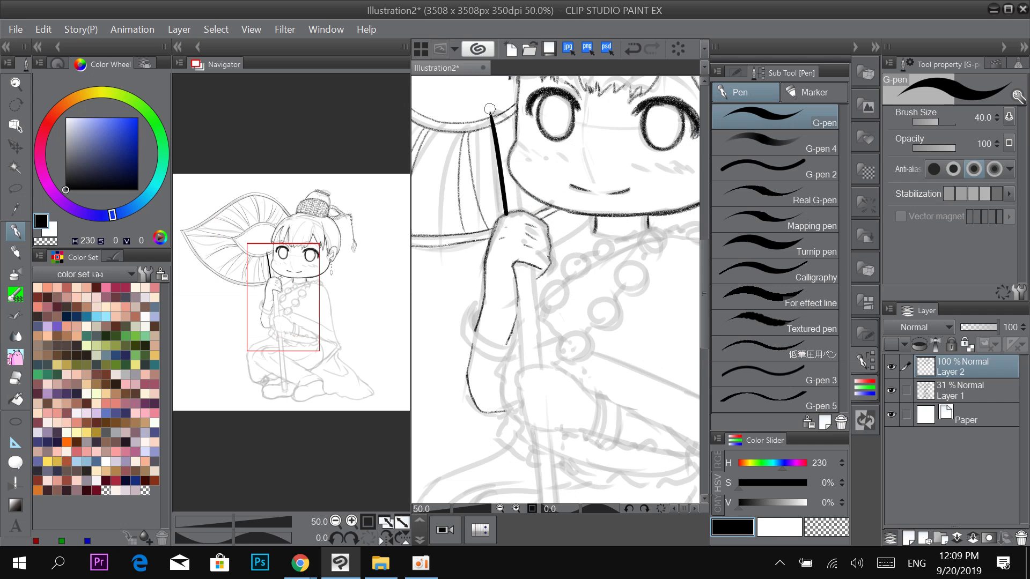
pyautogui.hotkey('ctrl', 'z')
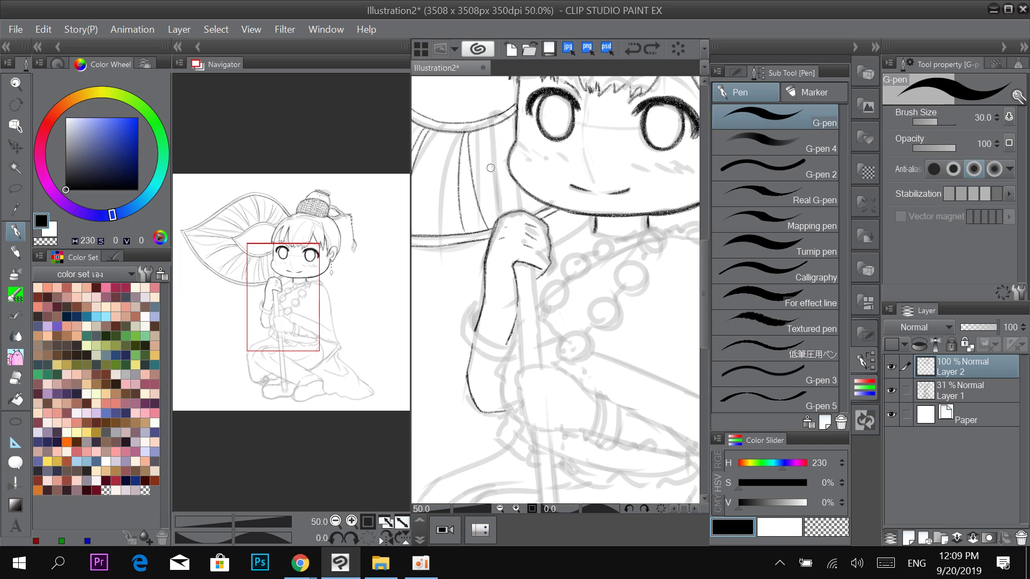
# Set the Real pencil's brush size to 30 and trace the left edge of the fan's handle above the raised hand.
pyautogui.press('p')
pyautogui.press('[')
pyautogui.press('[')
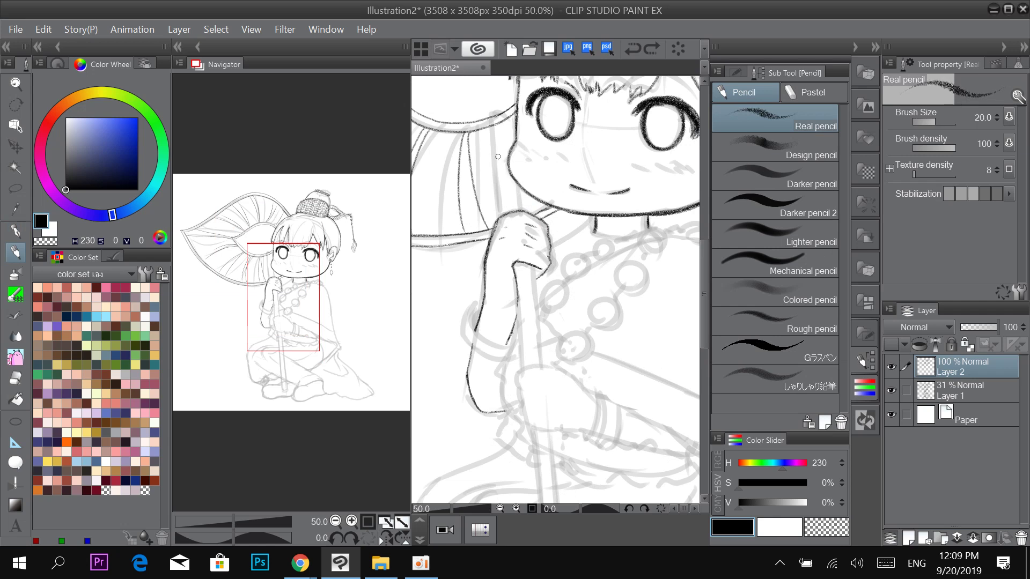
pyautogui.moveTo(507, 213); pyautogui.dragTo(497, 125)
pyautogui.press(']')
pyautogui.press(']')
pyautogui.moveTo(503, 209); pyautogui.dragTo(498, 125)
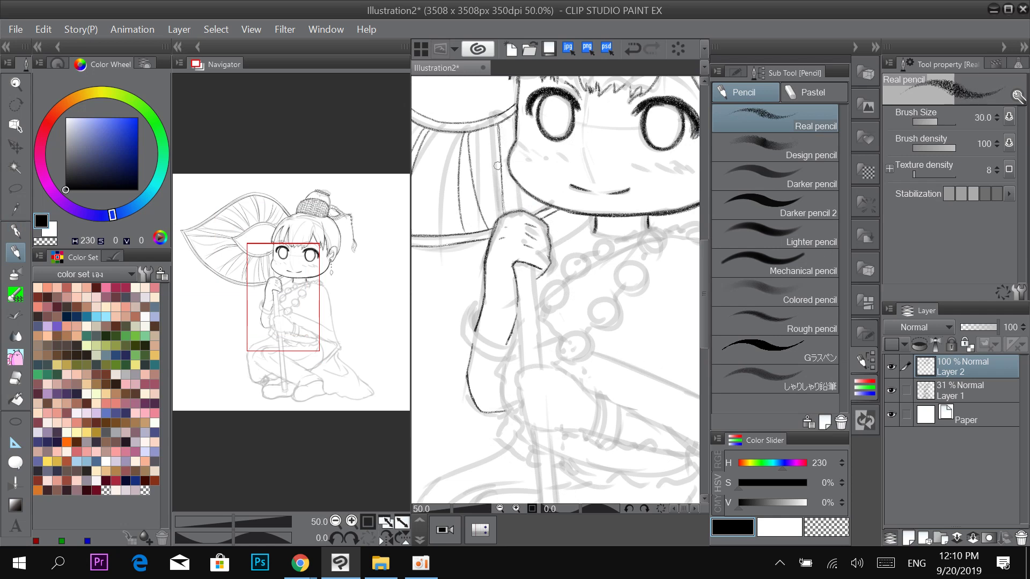
pyautogui.hotkey('ctrl', 'z')
pyautogui.moveTo(504, 214); pyautogui.dragTo(491, 123)
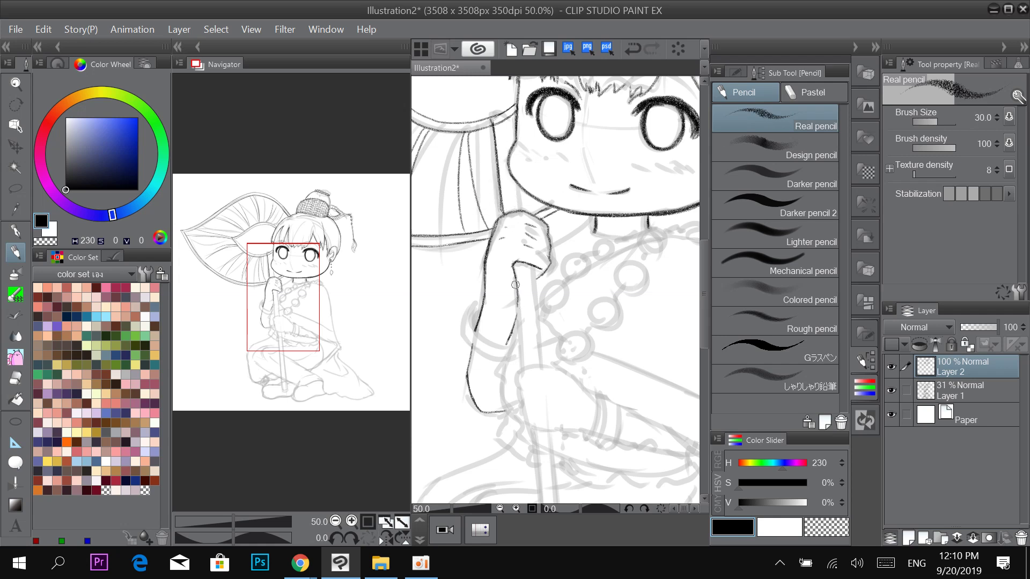
# Trace both edges of the fan's handle between the raised hand and the lower hand, redoing uneven strokes.
pyautogui.moveTo(513, 266); pyautogui.dragTo(524, 410)
pyautogui.hotkey('ctrl', 'z')
pyautogui.moveTo(513, 266); pyautogui.dragTo(523, 368)
pyautogui.hotkey('ctrl', 'z')
pyautogui.moveTo(516, 282); pyautogui.dragTo(523, 367)
pyautogui.moveTo(502, 215); pyautogui.dragTo(490, 125)
pyautogui.moveTo(514, 240)
pyautogui.mouseDown()
pyautogui.moveTo(533, 247)
pyautogui.moveTo(517, 188)
pyautogui.mouseUp()
pyautogui.hotkey('ctrl', 'z')
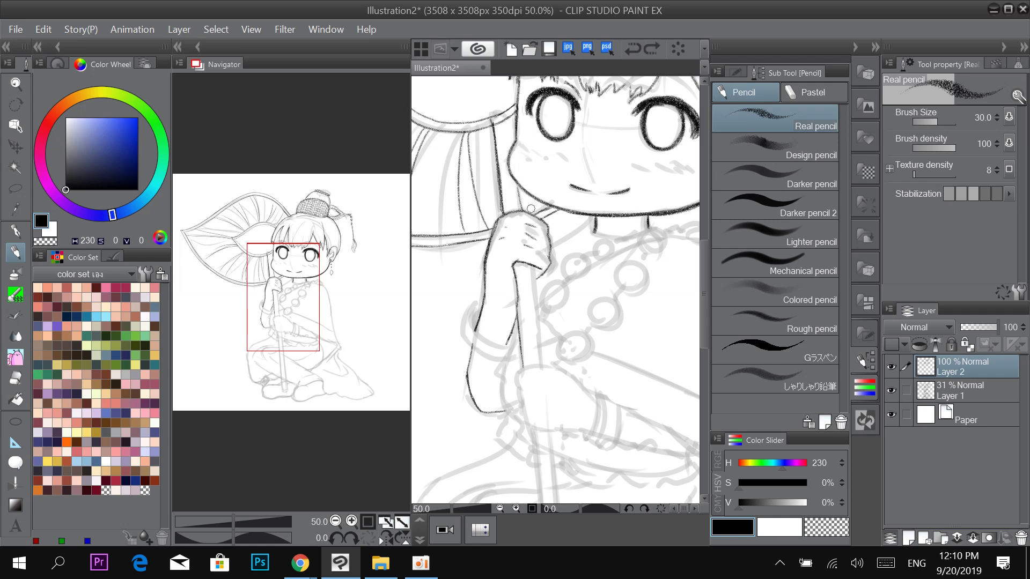
pyautogui.hotkey('ctrl', 'z')
pyautogui.moveTo(530, 212); pyautogui.dragTo(524, 195)
pyautogui.moveTo(547, 310); pyautogui.dragTo(533, 224)
pyautogui.moveTo(519, 180); pyautogui.dragTo(525, 286)
pyautogui.hotkey('ctrl', 'z')
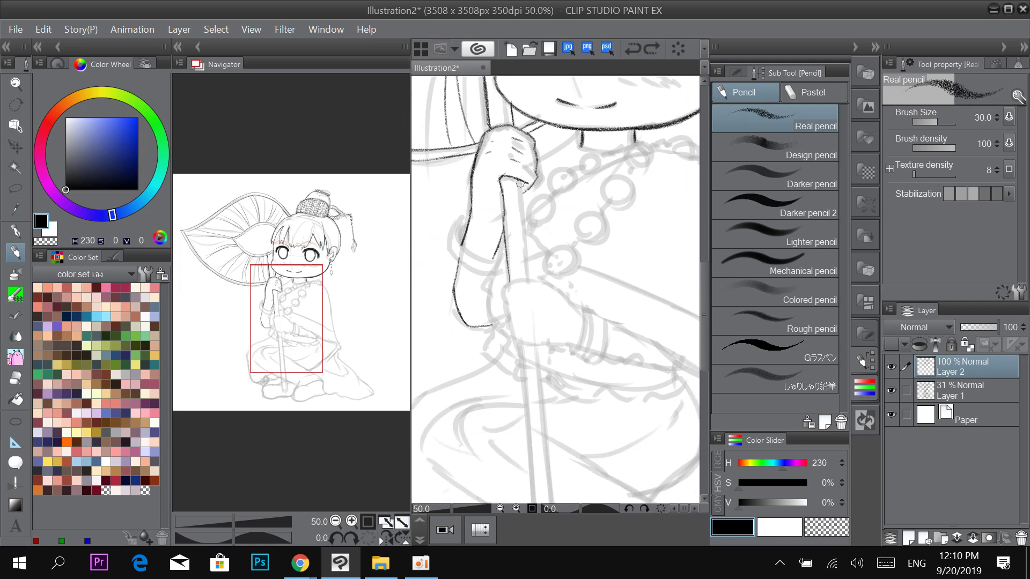
pyautogui.moveTo(520, 184); pyautogui.dragTo(529, 277)
pyautogui.hotkey('ctrl', 'z')
pyautogui.moveTo(522, 187)
pyautogui.mouseDown()
pyautogui.moveTo(531, 276)
pyautogui.moveTo(524, 199)
pyautogui.mouseUp()
pyautogui.moveTo(532, 271); pyautogui.dragTo(521, 179)
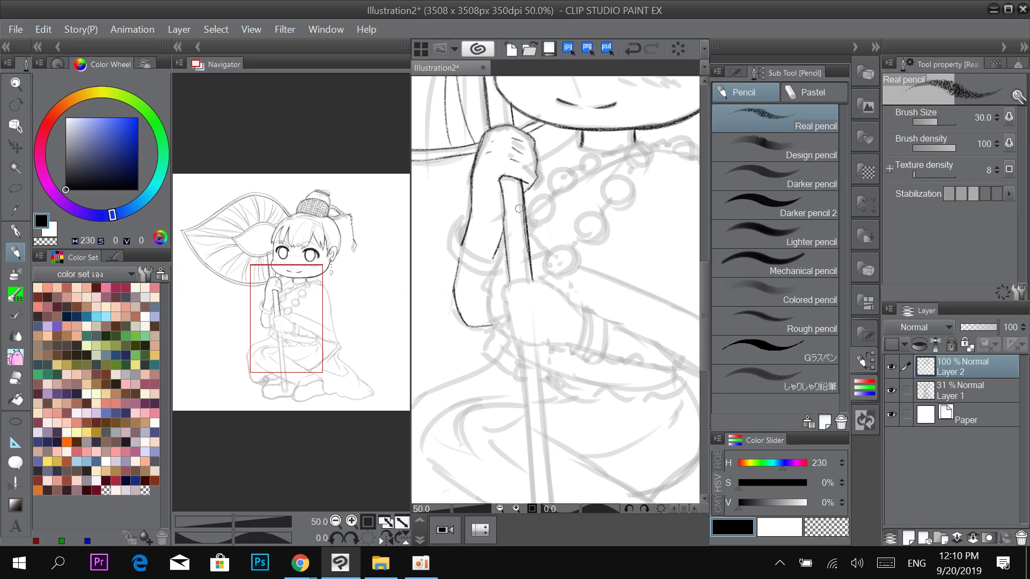
# Trace the handle's right edge from below the lower hand down to the feet, redrawing it until it is straight.
pyautogui.scroll(-2, 530, 201)
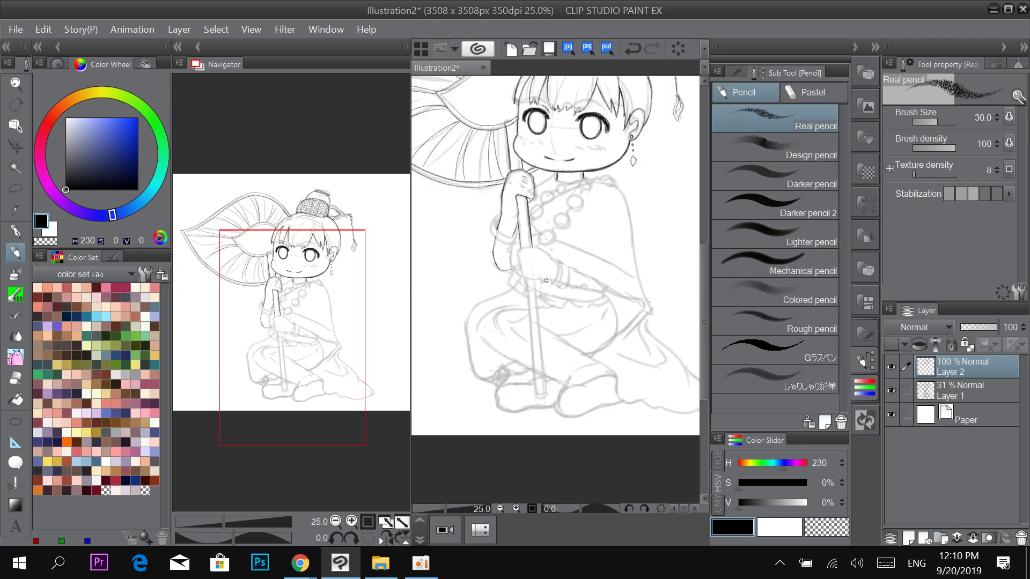
pyautogui.scroll(1, 542, 310)
pyautogui.moveTo(545, 317); pyautogui.dragTo(548, 249)
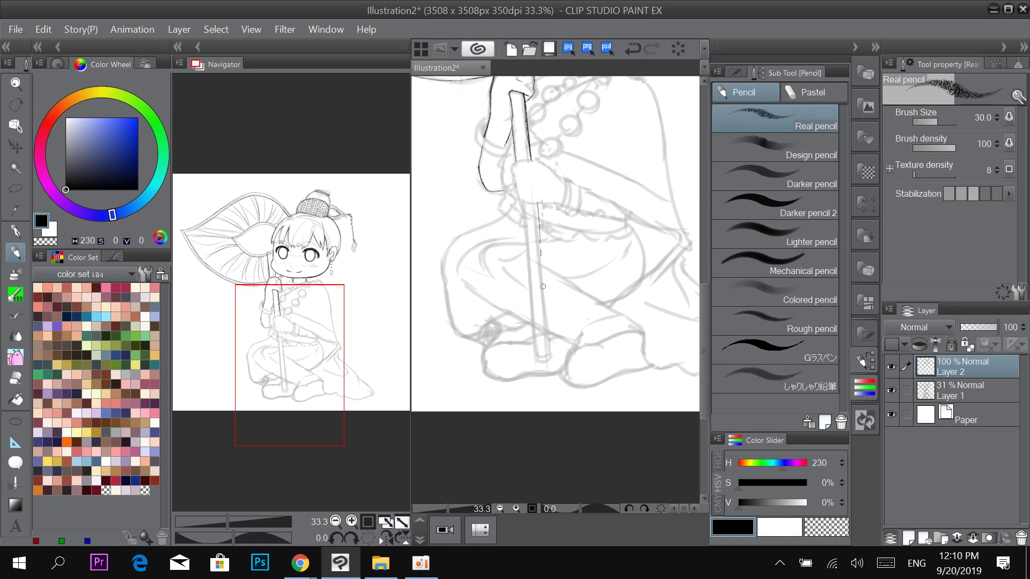
pyautogui.moveTo(542, 287); pyautogui.dragTo(553, 340)
pyautogui.hotkey('ctrl', 'z')
pyautogui.moveTo(538, 203); pyautogui.dragTo(553, 340)
pyautogui.hotkey('ctrl', 'z')
pyautogui.moveTo(539, 202); pyautogui.dragTo(546, 343)
pyautogui.hotkey('ctrl', 'z')
pyautogui.moveTo(540, 213); pyautogui.dragTo(551, 341)
# Trace the handle's left edge from below the lower hand down to the feet.
pyautogui.moveTo(529, 247); pyautogui.dragTo(536, 330)
pyautogui.hotkey('ctrl', 'z')
pyautogui.moveTo(523, 203)
pyautogui.mouseDown()
pyautogui.moveTo(533, 340)
pyautogui.moveTo(529, 259)
pyautogui.mouseUp()
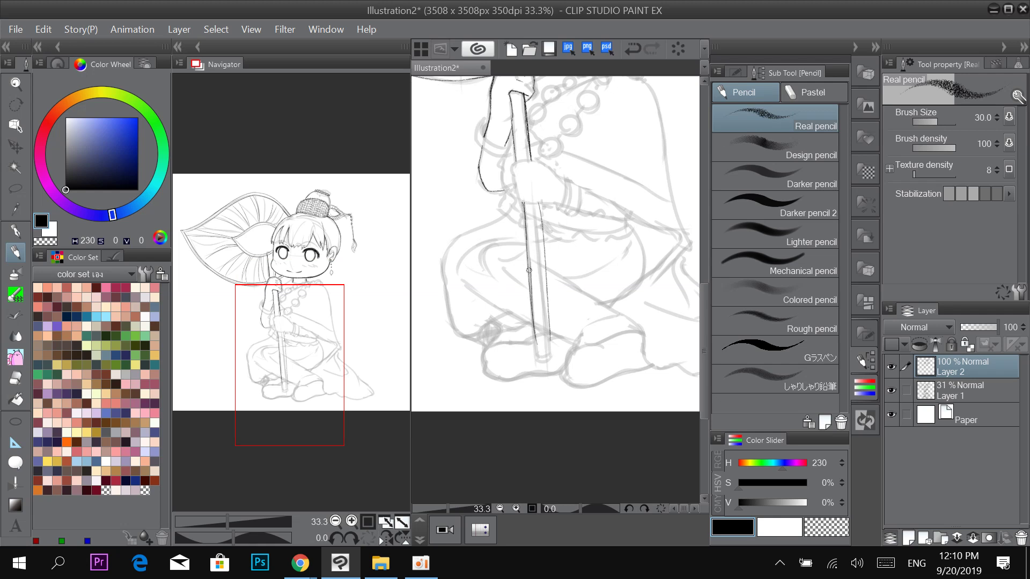
pyautogui.moveTo(530, 322); pyautogui.dragTo(526, 240)
# Reinforce the right edge of the handle's lower section with additional long pencil strokes, undoing the stray ones.
pyautogui.moveTo(550, 338); pyautogui.dragTo(540, 250)
pyautogui.hotkey('ctrl', 'z')
pyautogui.moveTo(545, 293); pyautogui.dragTo(539, 205)
pyautogui.moveTo(543, 240)
pyautogui.mouseDown()
pyautogui.moveTo(550, 341)
pyautogui.moveTo(546, 288)
pyautogui.mouseUp()
pyautogui.hotkey('ctrl', 'z')
pyautogui.moveTo(553, 344); pyautogui.dragTo(544, 240)
pyautogui.hotkey('ctrl', 'z')
pyautogui.moveTo(552, 334); pyautogui.dragTo(543, 219)
# Set the Hard 3 eraser's size to 40 and try to trim the outer side of the handle's lower right edge.
pyautogui.press('e')
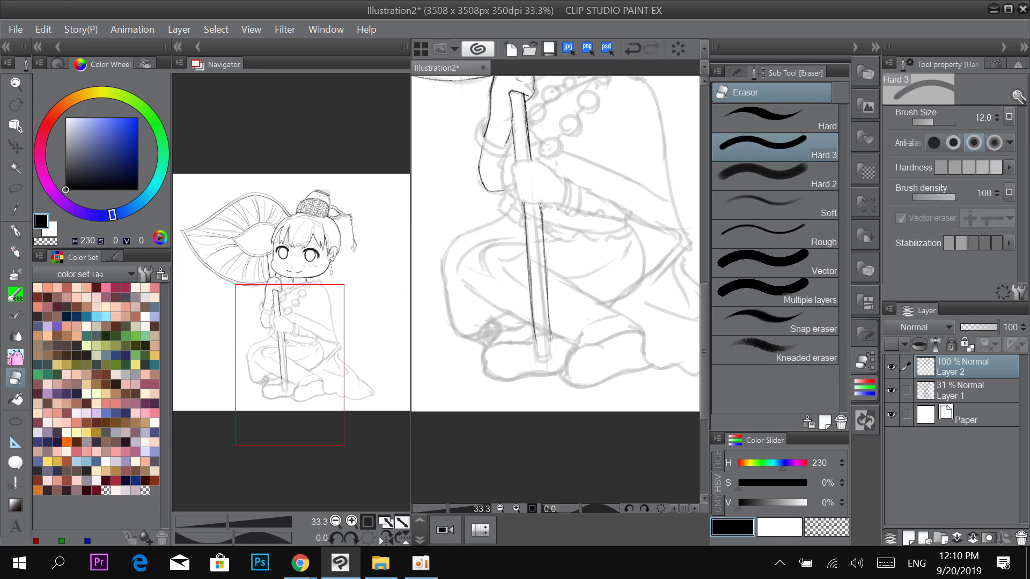
pyautogui.press(']')
pyautogui.press(']')
pyautogui.press(']')
pyautogui.press(']')
pyautogui.press(']')
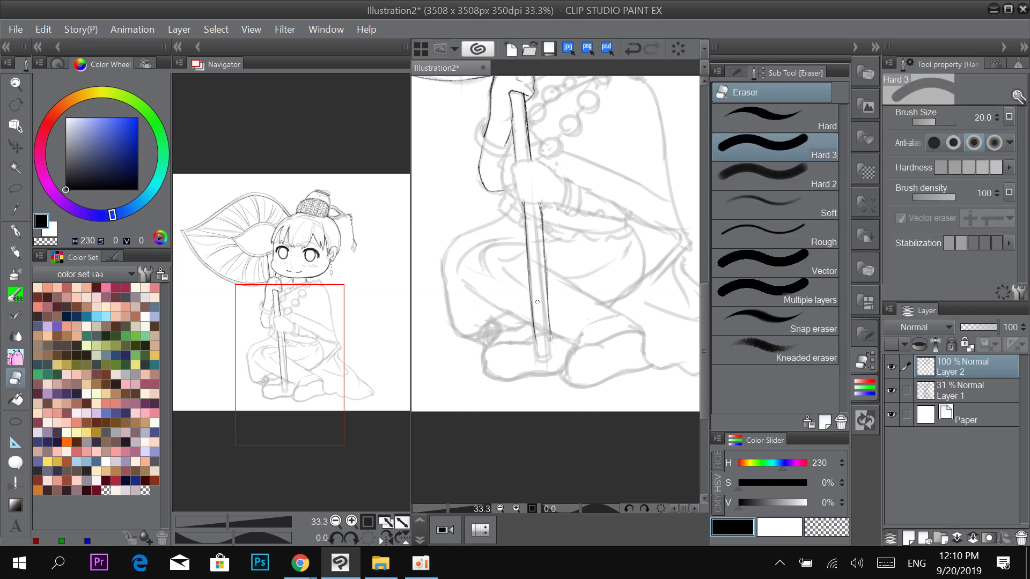
pyautogui.moveTo(551, 274); pyautogui.dragTo(555, 306)
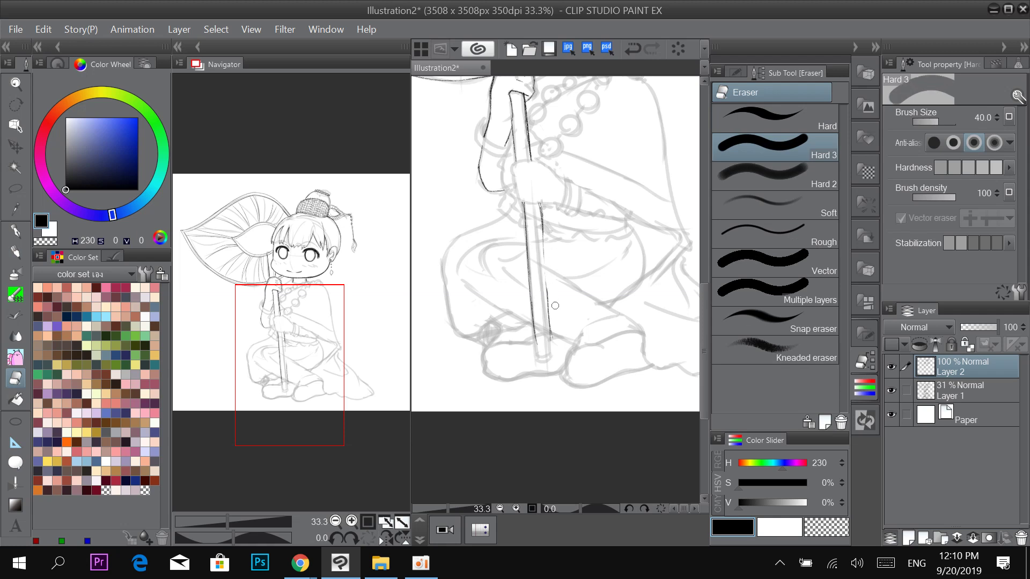
pyautogui.hotkey('ctrl', 'z')
# Darken the handle's right edge below the lower hand with the Real pencil.
pyautogui.press('p')
pyautogui.press('p')
pyautogui.scroll(2, 542, 207)
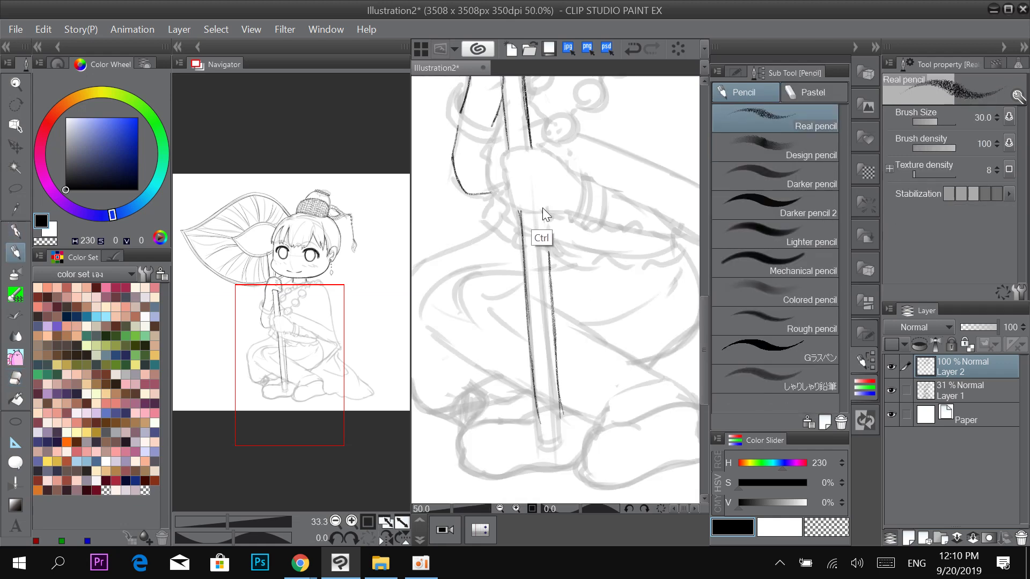
pyautogui.moveTo(542, 204); pyautogui.dragTo(556, 315)
pyautogui.moveTo(545, 244)
pyautogui.mouseDown()
pyautogui.moveTo(555, 333)
pyautogui.moveTo(570, 220)
pyautogui.mouseUp()
# Trace the handle's rounded lower end between the feet with the Real pencil at size 40, joining both edges.
pyautogui.scroll(-2, 549, 258)
pyautogui.scroll(2, 556, 274)
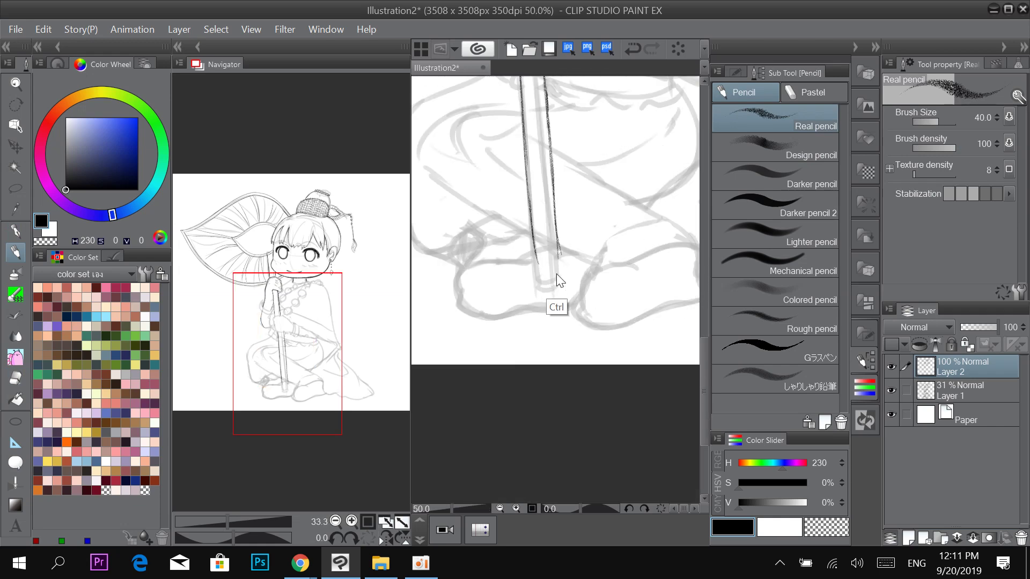
pyautogui.moveTo(561, 255); pyautogui.dragTo(561, 274)
pyautogui.moveTo(523, 228)
pyautogui.mouseDown()
pyautogui.moveTo(530, 282)
pyautogui.moveTo(562, 272)
pyautogui.moveTo(555, 289)
pyautogui.moveTo(558, 229)
pyautogui.mouseUp()
pyautogui.moveTo(561, 277); pyautogui.dragTo(555, 200)
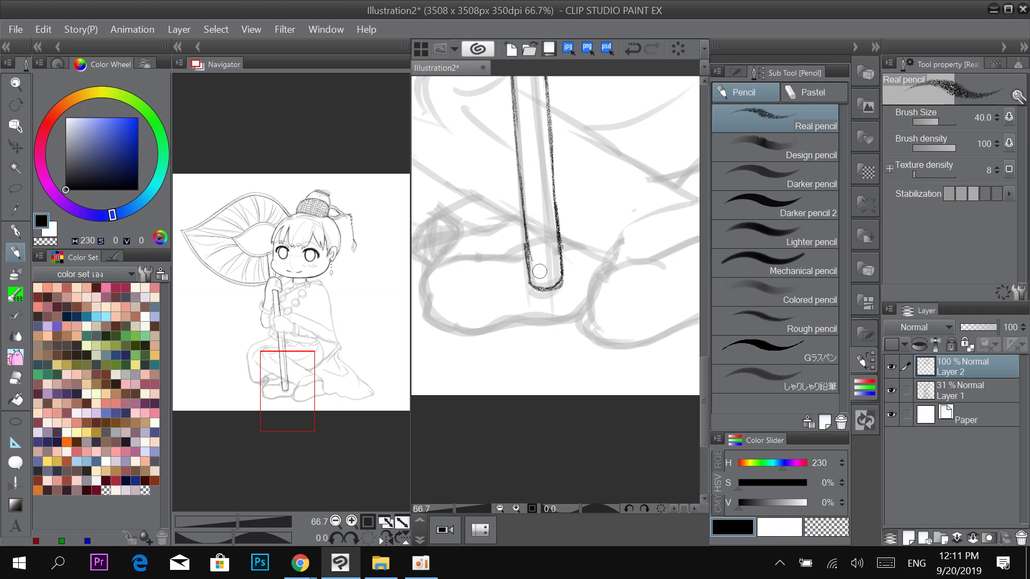
pyautogui.moveTo(529, 281); pyautogui.dragTo(517, 183)
# Hide the rough sketch on Layer 1 and check the handle's line art in the whole drawing and up close.
pyautogui.hotkey('ctrl', '-')
pyautogui.hotkey('ctrl', '-')
pyautogui.click(892, 390)
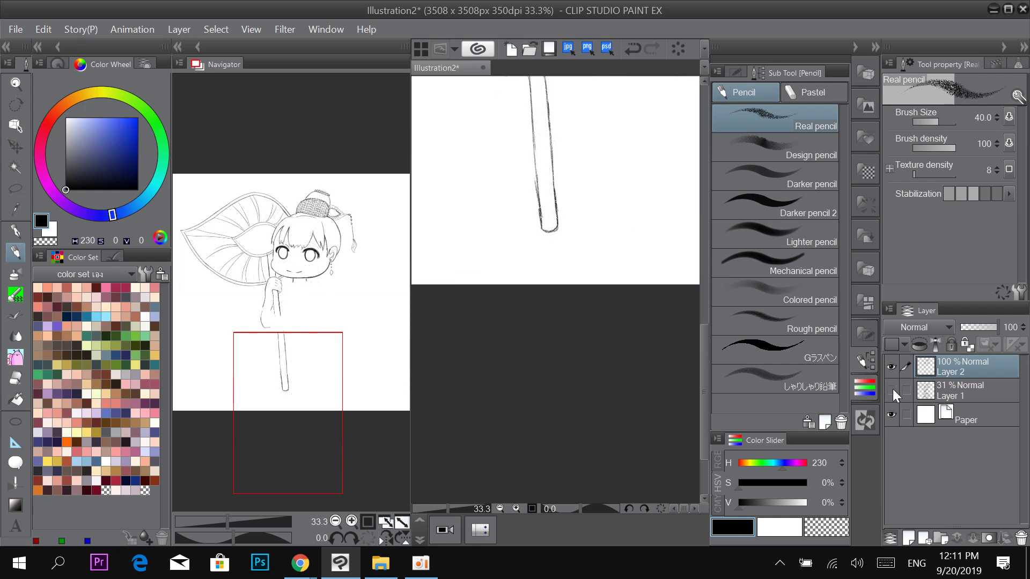
pyautogui.hotkey('ctrl', '-')
pyautogui.hotkey('ctrl', '-')
pyautogui.hotkey('ctrl', '-')
pyautogui.hotkey('ctrl', '+')
pyautogui.hotkey('ctrl', '+')
pyautogui.hotkey('ctrl', '+')
pyautogui.hotkey('ctrl', '+')
pyautogui.hotkey('ctrl', '+')
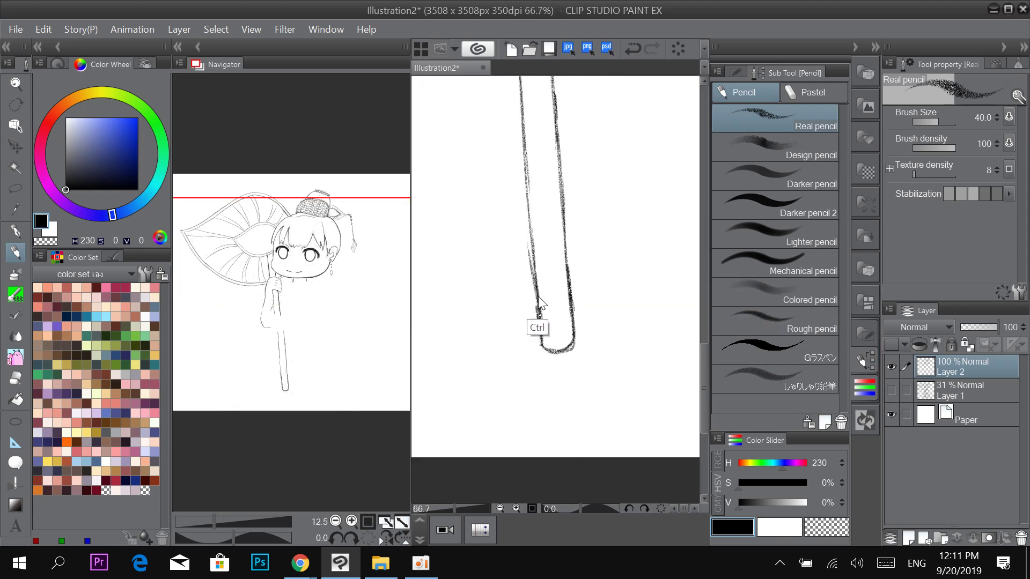
# Clean up the rough pencil marks along the edges of the handle's lower section with the Hard 3 eraser.
pyautogui.press('e')
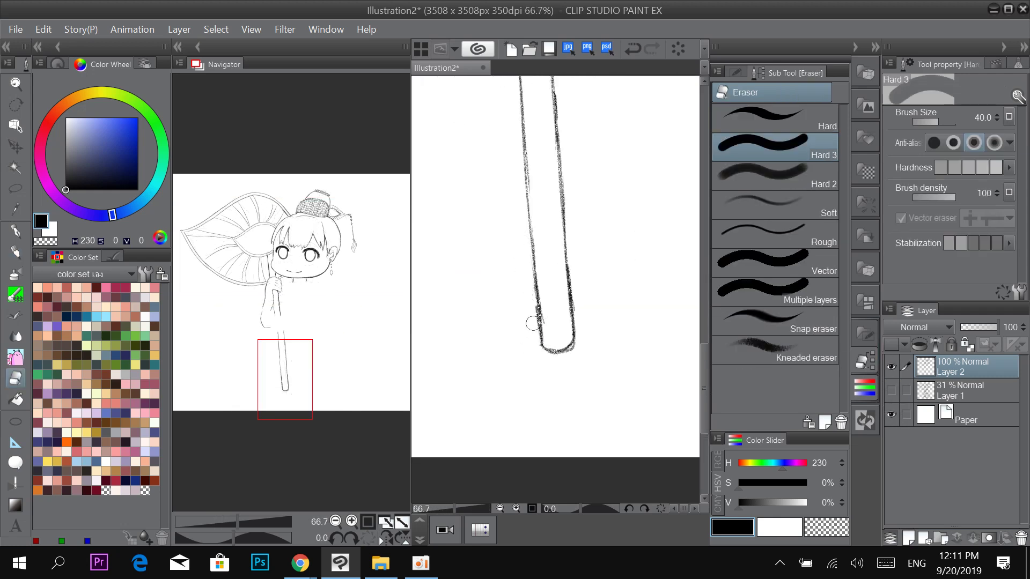
pyautogui.moveTo(586, 152); pyautogui.dragTo(591, 289)
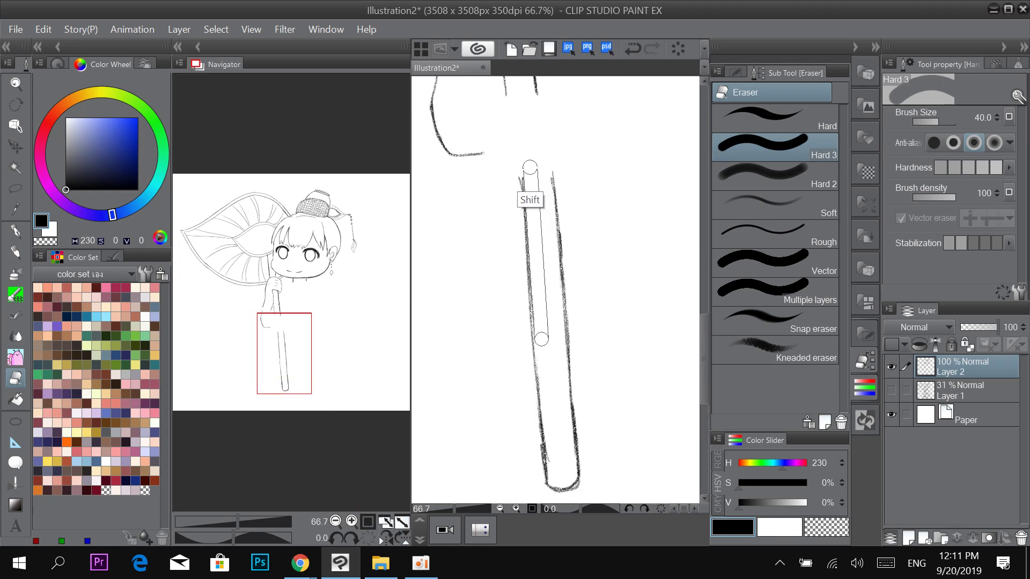
pyautogui.scroll(-5, 559, 199)
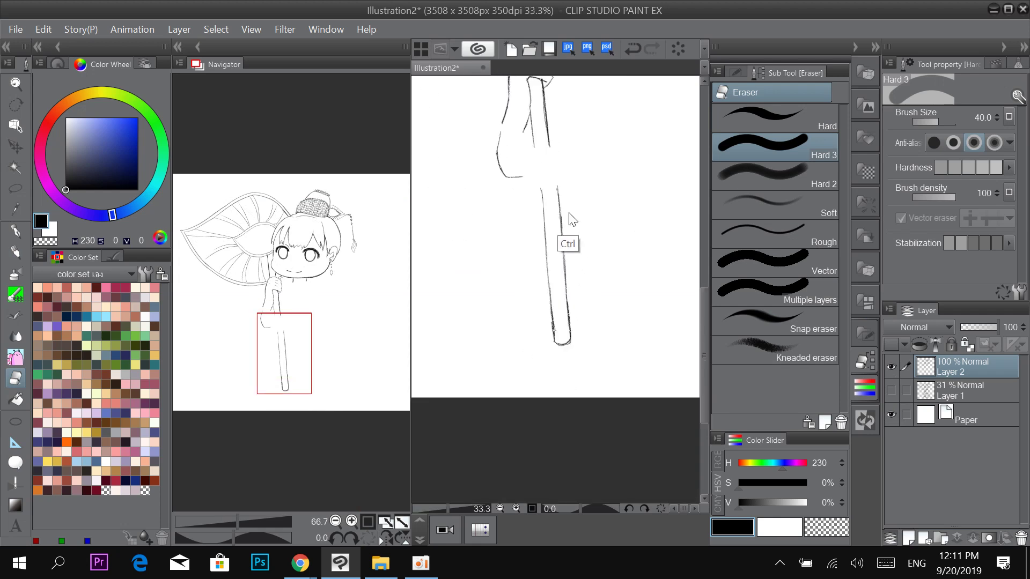
pyautogui.scroll(3, 583, 220)
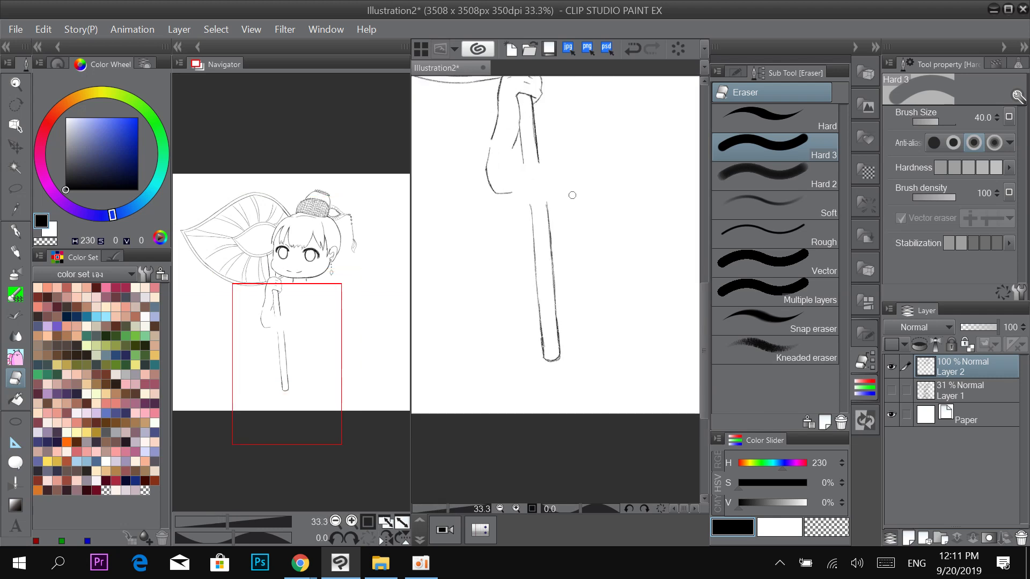
pyautogui.scroll(-3, 568, 202)
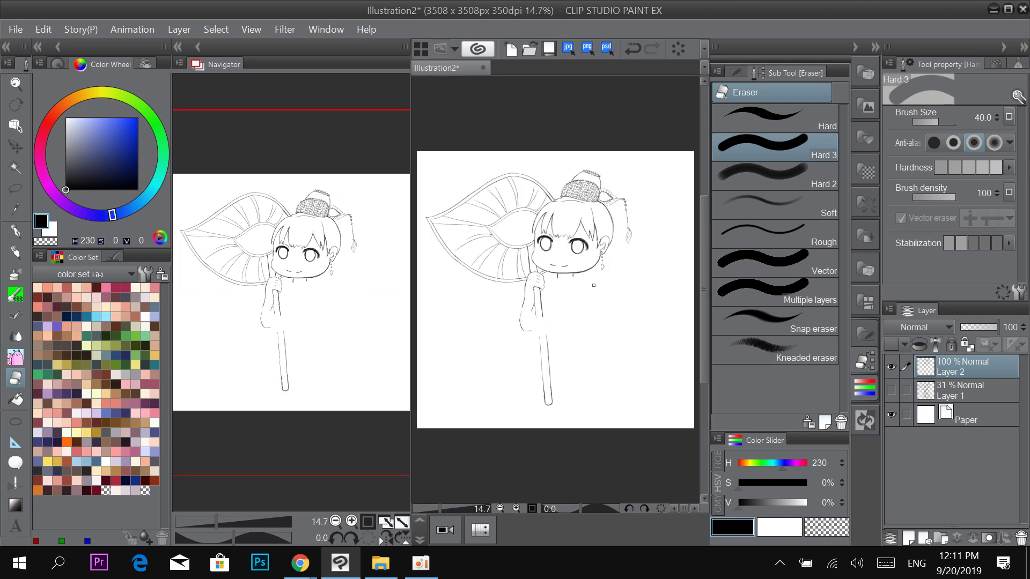
# Lasso the handle's lower section, rotate it by about -0.9 degrees with a free transform, and clear the selection.
pyautogui.click(16, 188)
pyautogui.scroll(2, 556, 370)
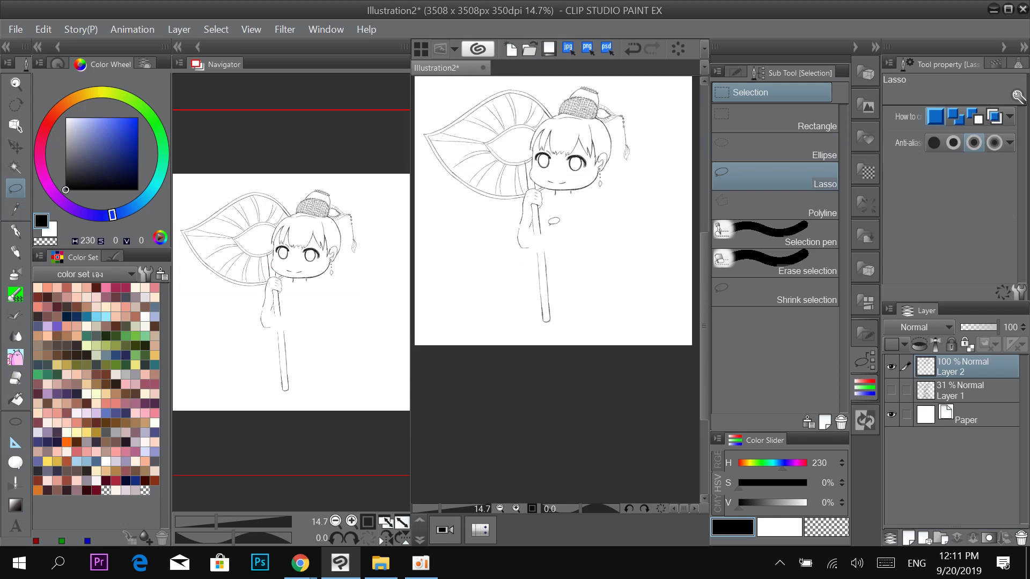
pyautogui.moveTo(556, 370); pyautogui.dragTo(568, 378)
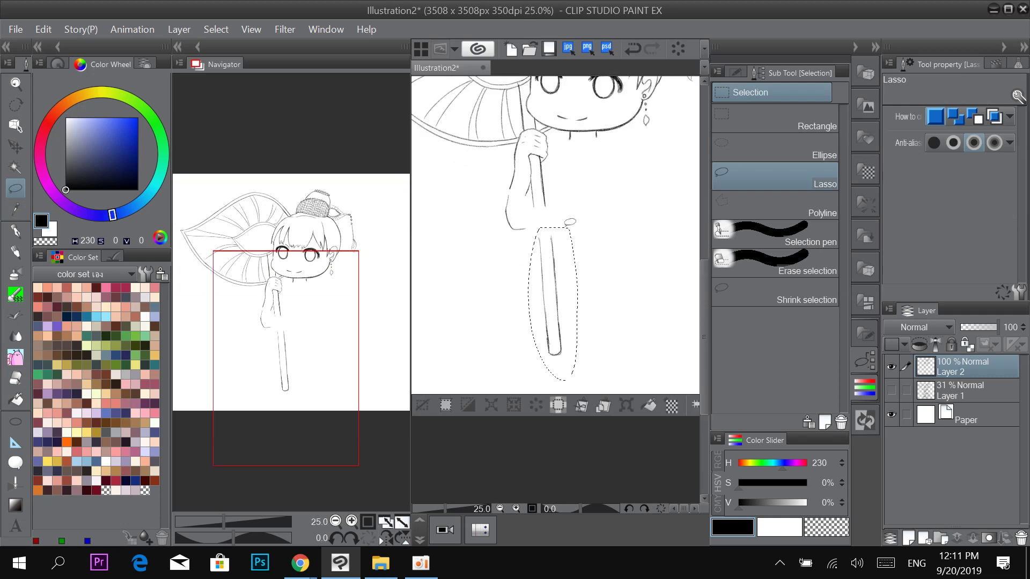
pyautogui.hotkey('ctrl', 't')
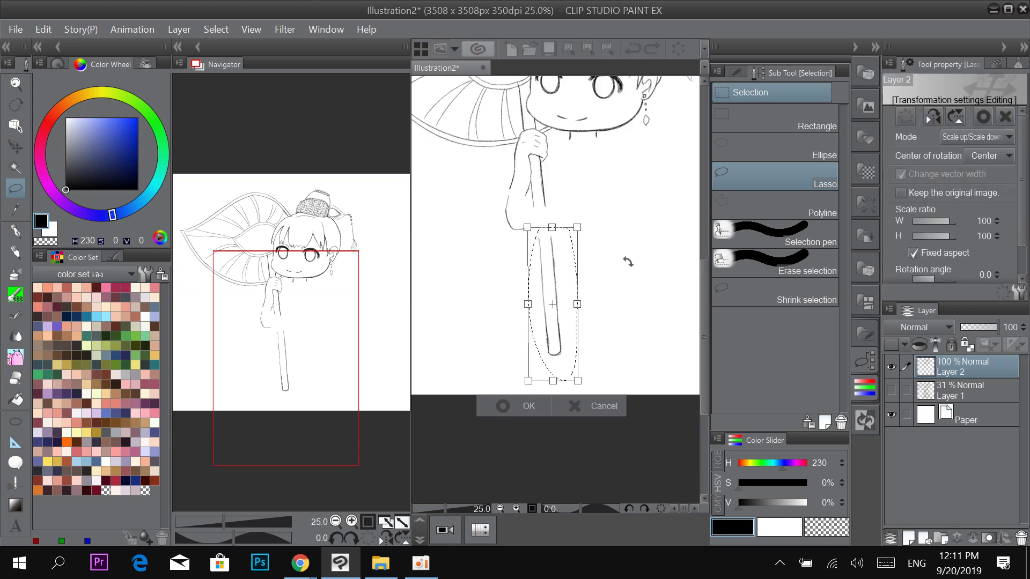
pyautogui.moveTo(628, 261); pyautogui.dragTo(626, 263)
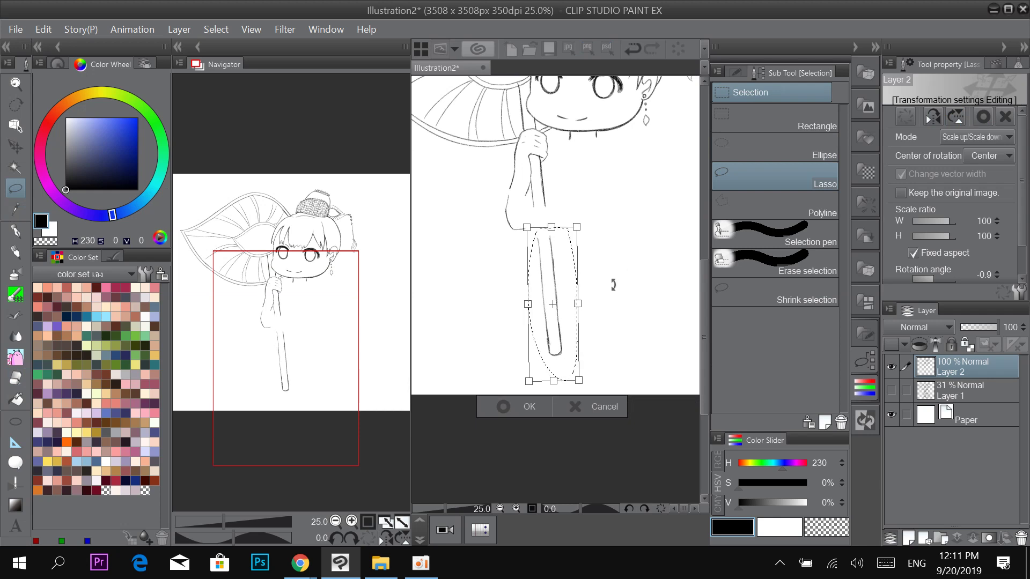
pyautogui.press('Return')
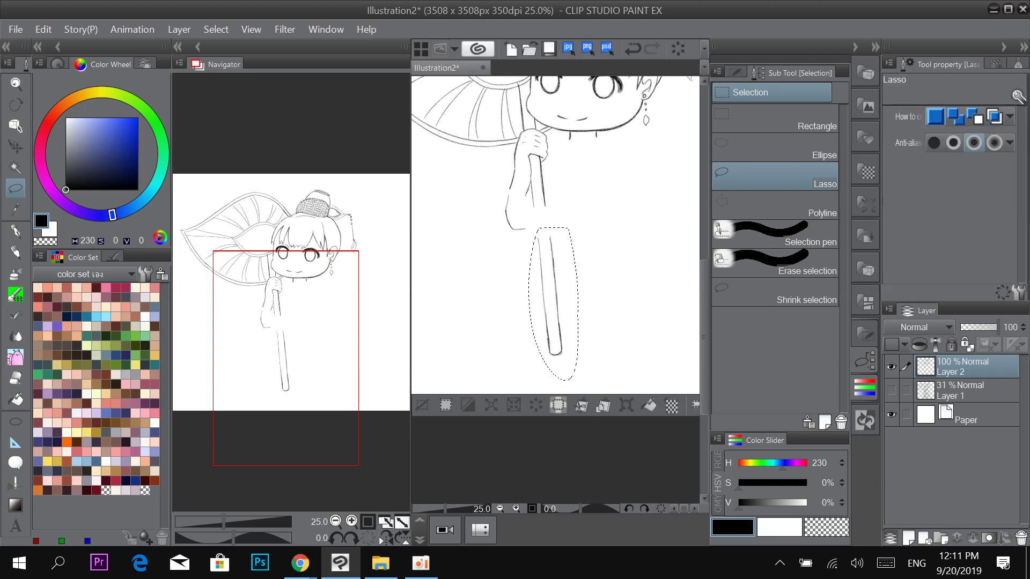
pyautogui.hotkey('ctrl', 't')
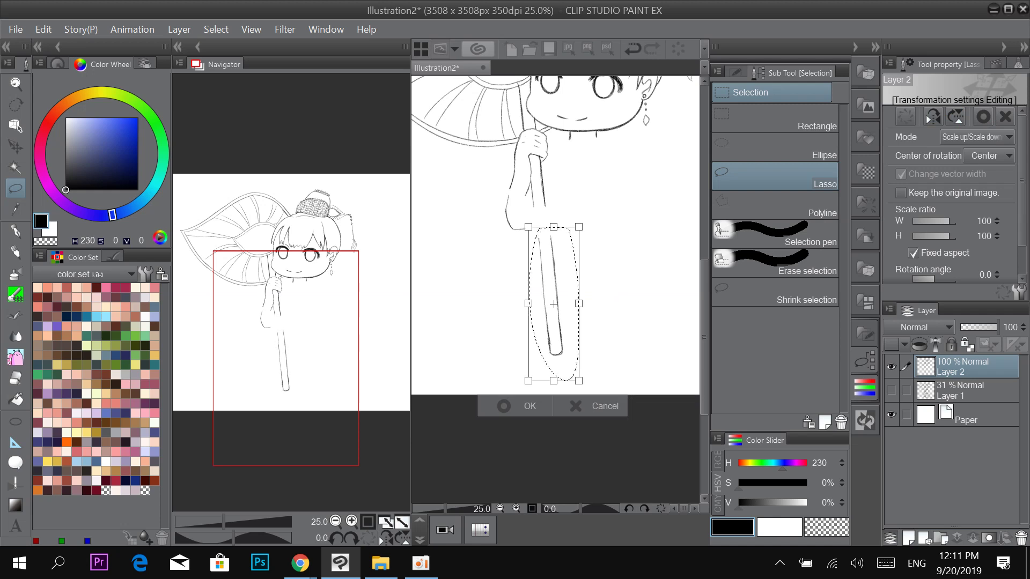
pyautogui.press('Return')
pyautogui.hotkey('ctrl', 'd')
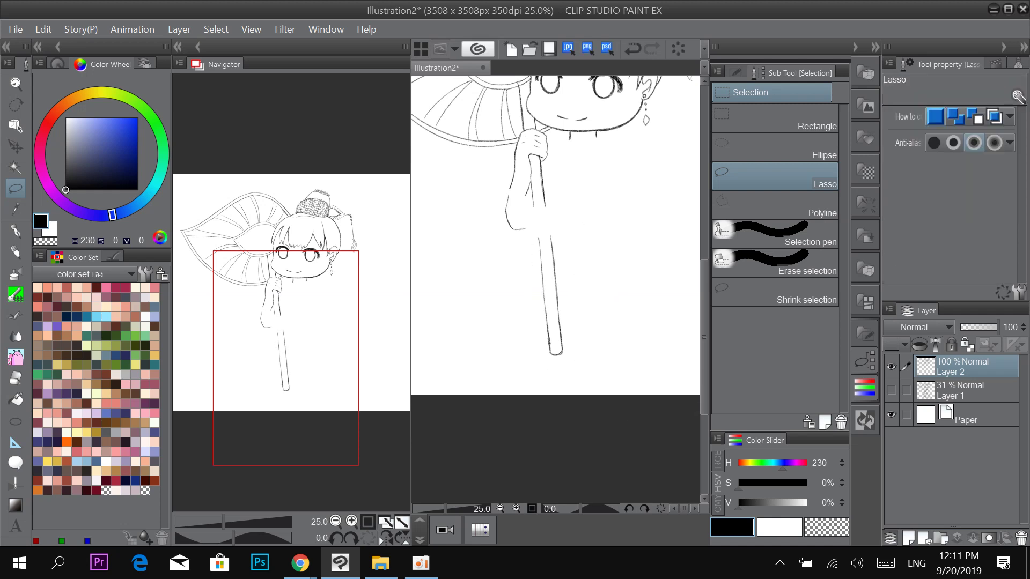
# Show the rough sketch on Layer 1 and clean up the handle's lower edge near the feet with the Hard 3 eraser.
pyautogui.click(891, 391)
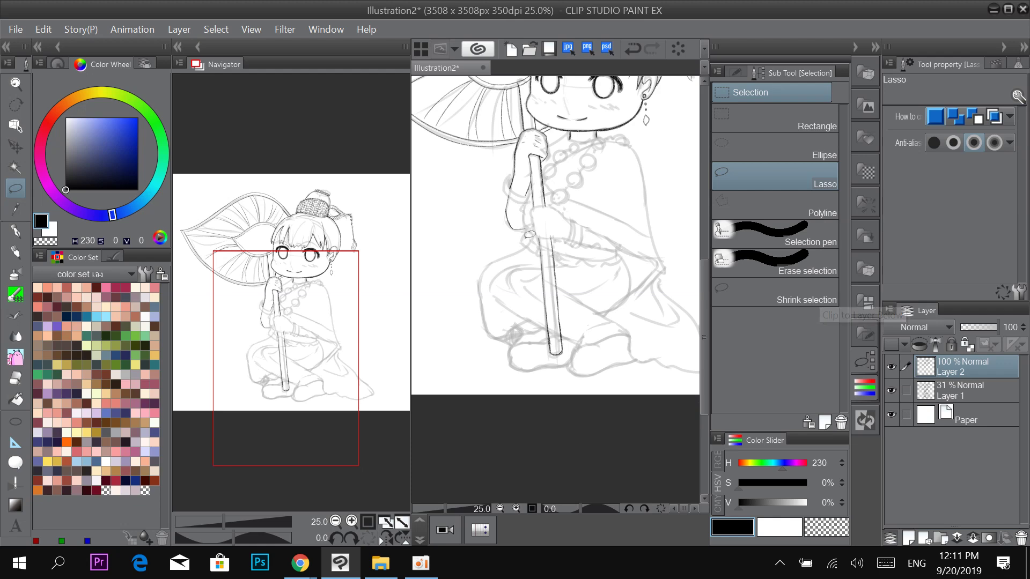
pyautogui.press('p')
pyautogui.press('p')
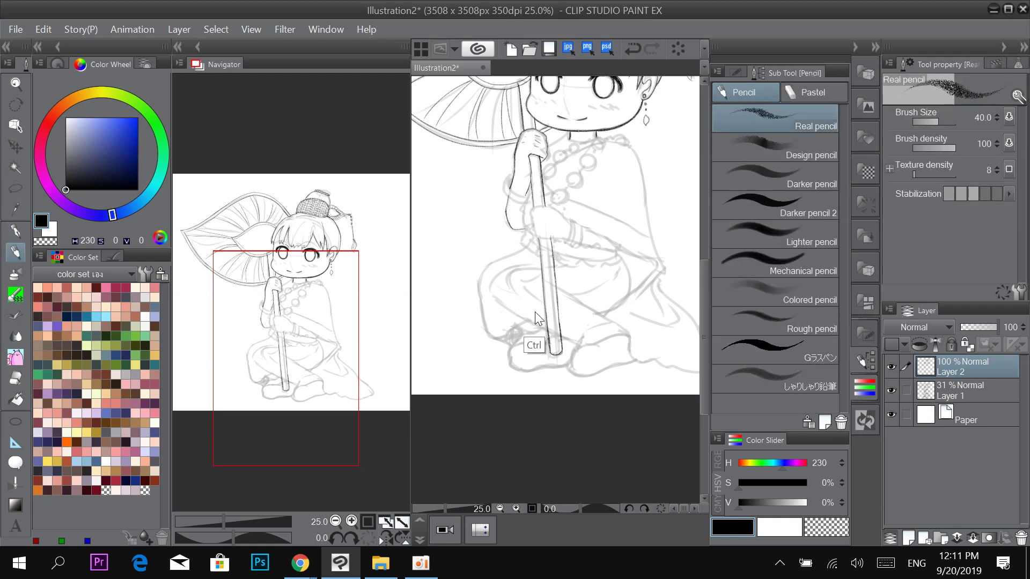
pyautogui.scroll(2, 536, 311)
pyautogui.moveTo(593, 379); pyautogui.dragTo(575, 231)
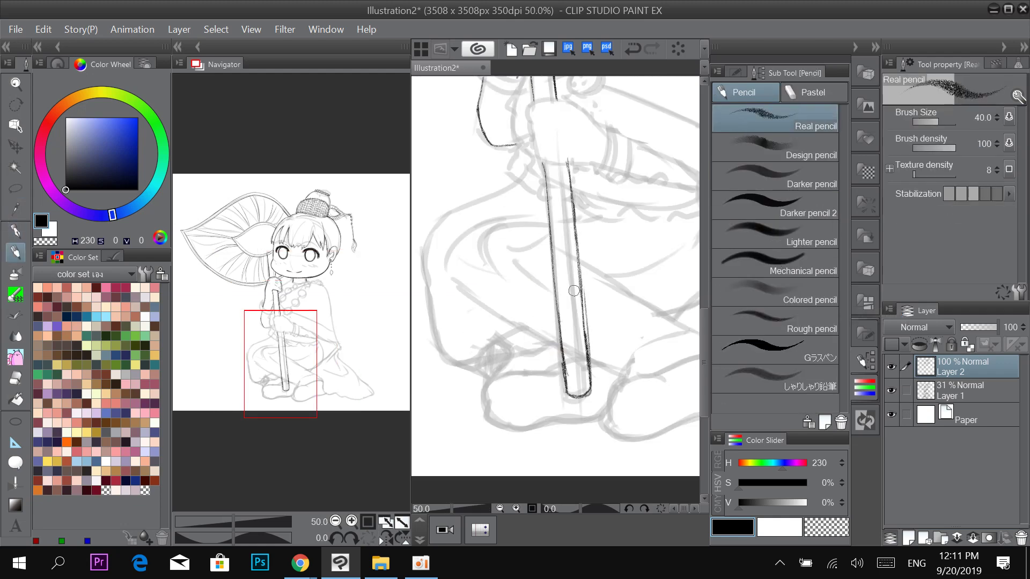
pyautogui.moveTo(574, 290)
pyautogui.mouseDown()
pyautogui.moveTo(501, 289)
pyautogui.moveTo(516, 378)
pyautogui.mouseUp()
pyautogui.hotkey('ctrl', 'z')
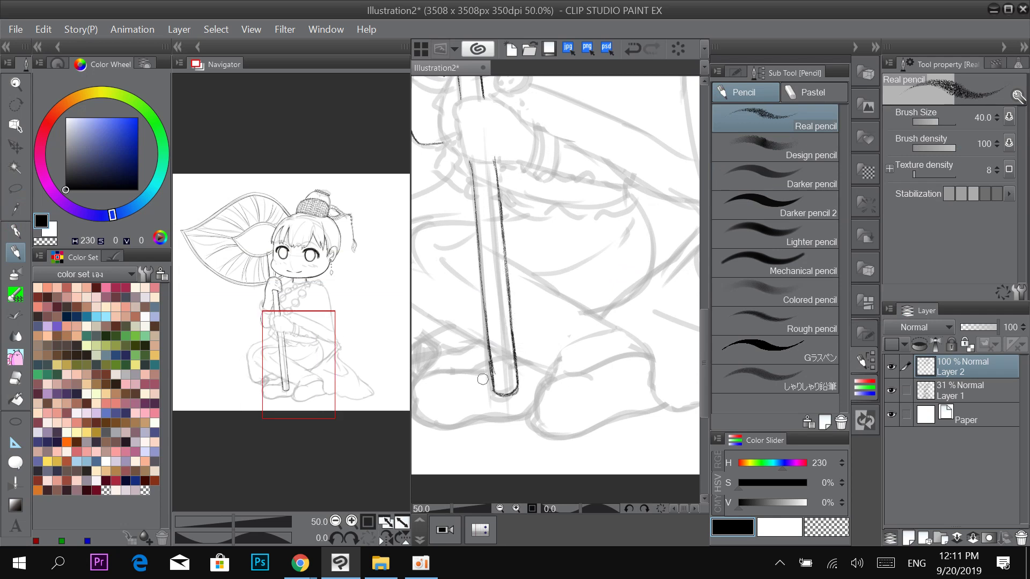
pyautogui.press('e')
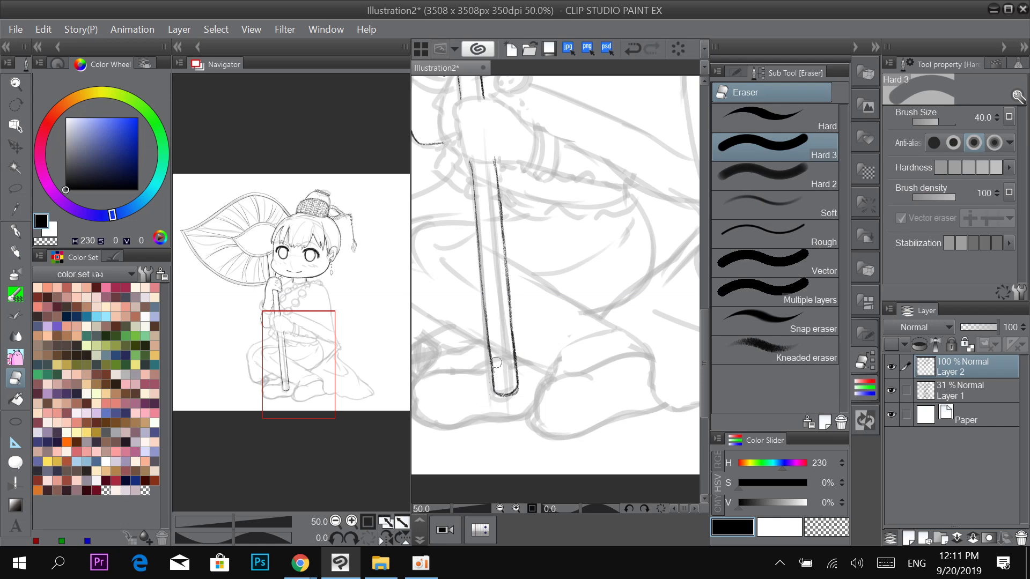
pyautogui.moveTo(493, 265); pyautogui.dragTo(517, 409)
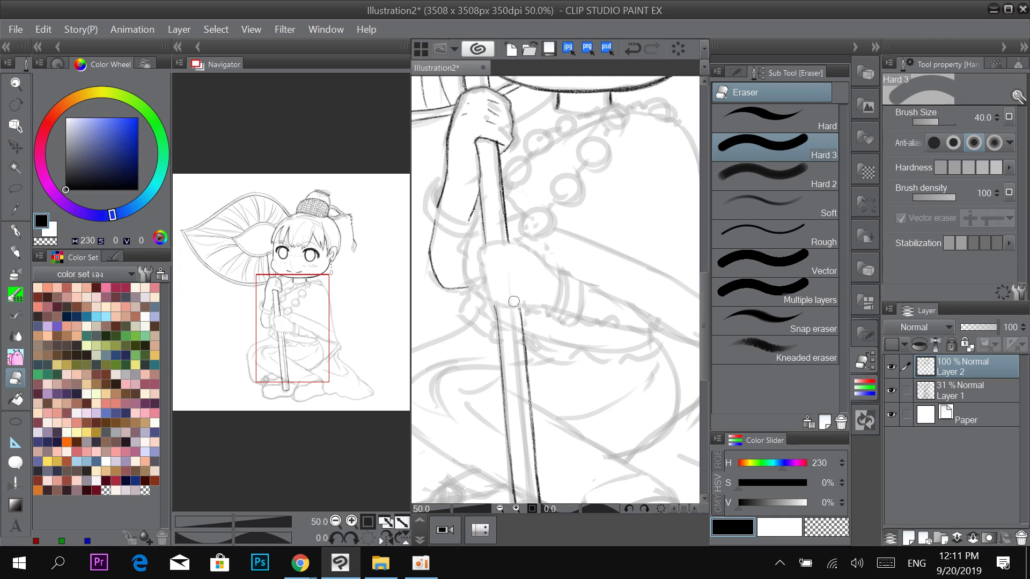
# Darken the top of the handle's left edge just below the lower hand with the Real pencil.
pyautogui.press('p')
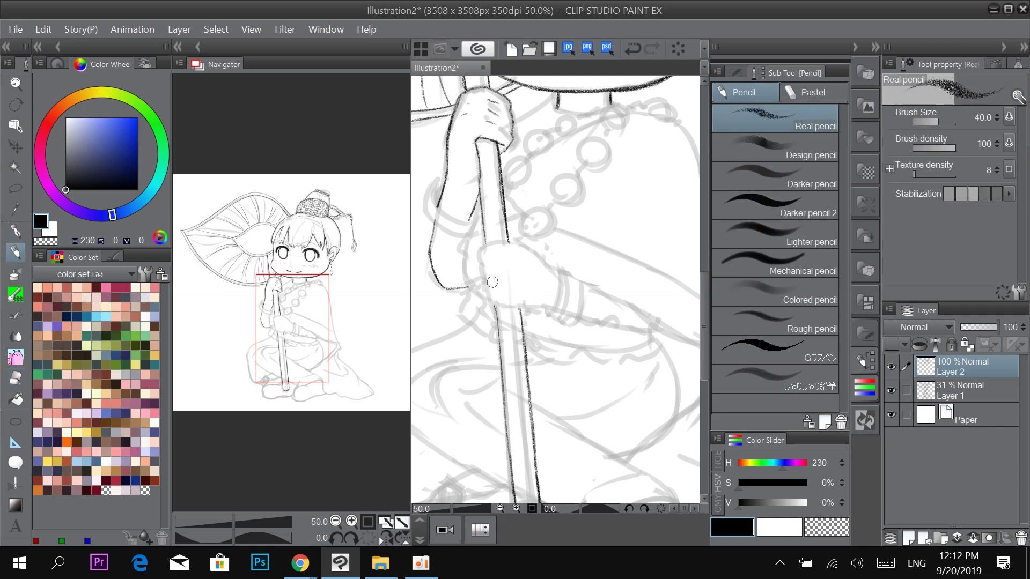
pyautogui.scroll(1, 496, 285)
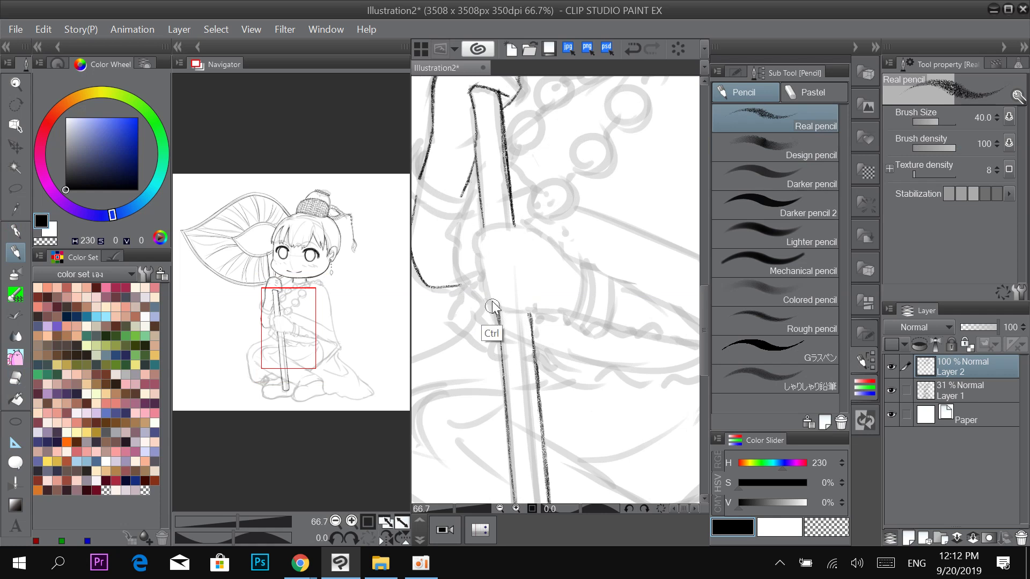
pyautogui.hotkey('ctrl', 'z')
pyautogui.moveTo(496, 306)
pyautogui.mouseDown()
pyautogui.moveTo(498, 353)
pyautogui.moveTo(498, 311)
pyautogui.moveTo(528, 323)
pyautogui.moveTo(530, 312)
pyautogui.moveTo(533, 350)
pyautogui.mouseUp()
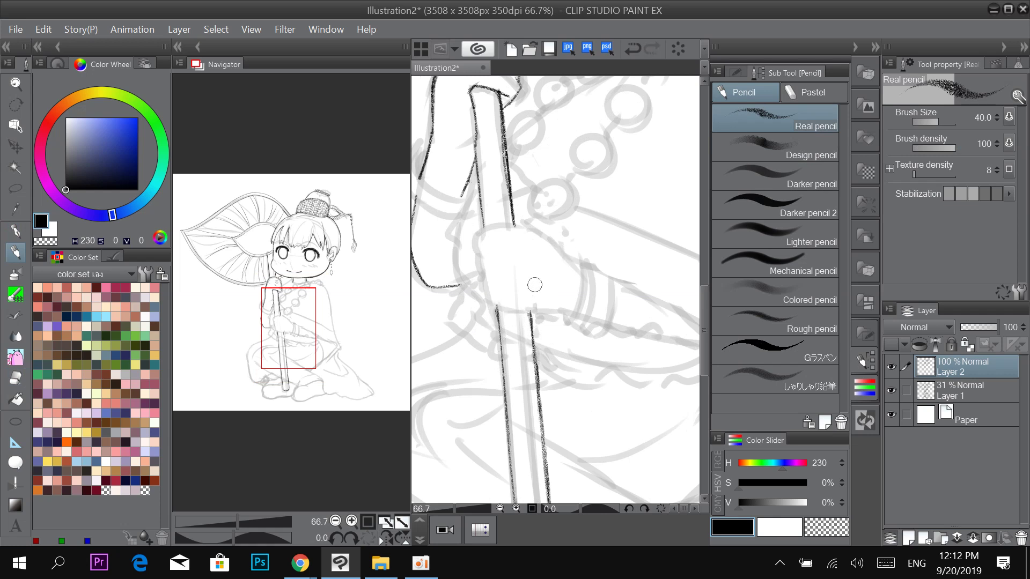
# Trace the lower hand's top edge, curled fingers, bottom edge and fingertip behind the handle with the Real pencil at size 40.
pyautogui.scroll(1, 530, 273)
pyautogui.moveTo(517, 230); pyautogui.dragTo(584, 205)
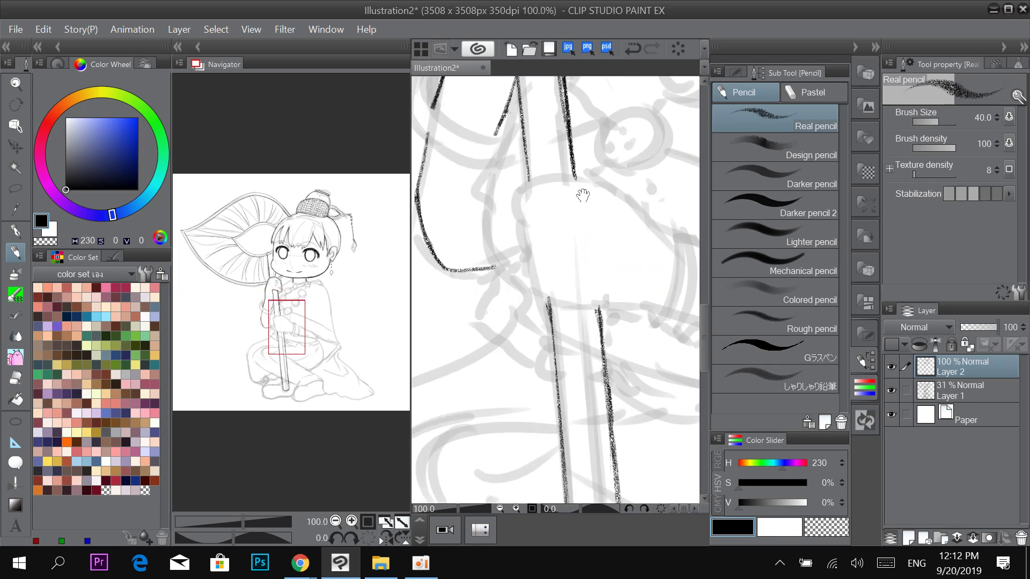
pyautogui.moveTo(532, 179); pyautogui.dragTo(594, 175)
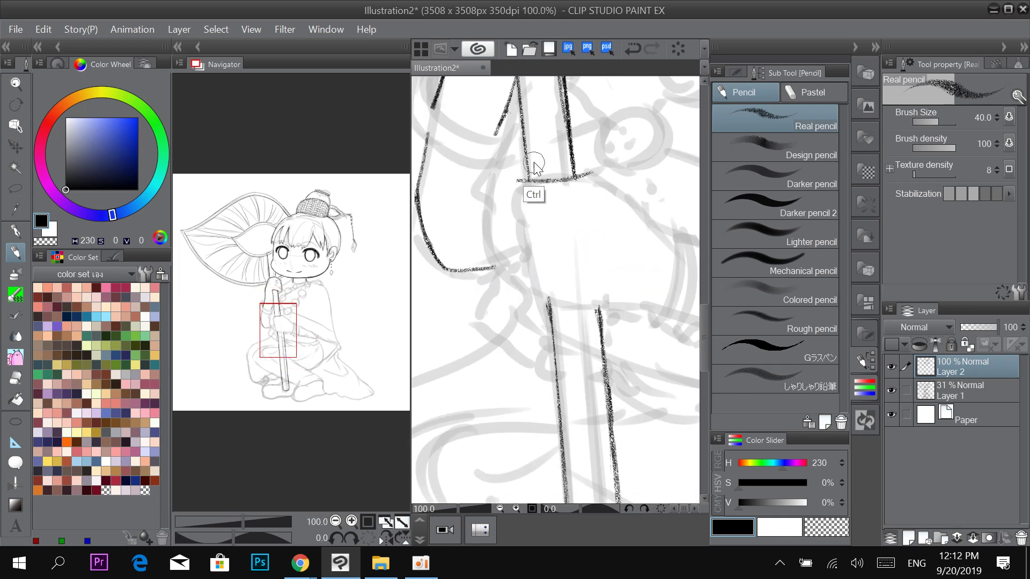
pyautogui.hotkey('ctrl', 'z')
pyautogui.moveTo(519, 182); pyautogui.dragTo(586, 178)
pyautogui.moveTo(517, 184)
pyautogui.mouseDown()
pyautogui.moveTo(527, 220)
pyautogui.moveTo(517, 196)
pyautogui.moveTo(574, 208)
pyautogui.moveTo(516, 243)
pyautogui.moveTo(542, 291)
pyautogui.moveTo(601, 287)
pyautogui.mouseUp()
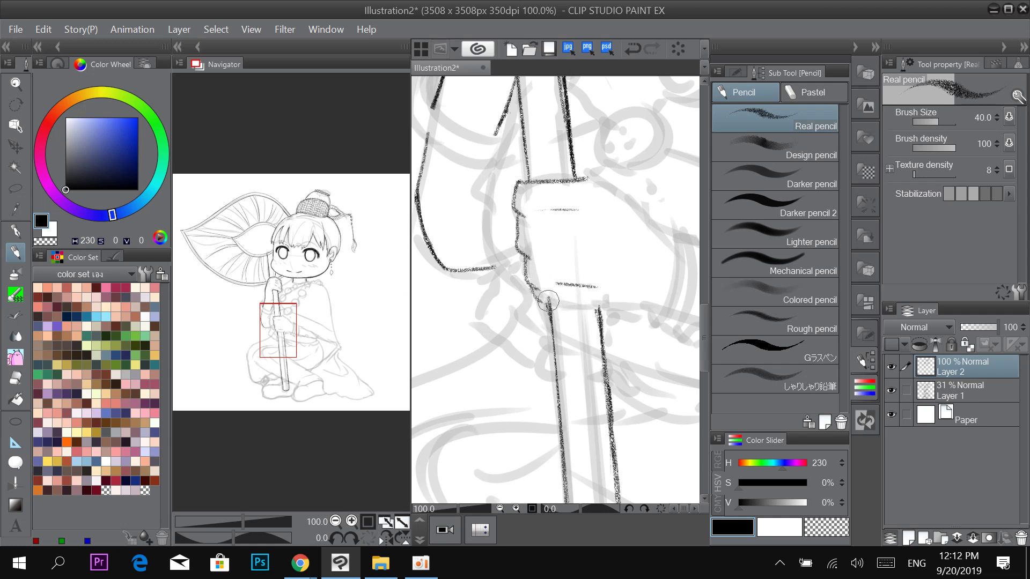
pyautogui.moveTo(538, 299); pyautogui.dragTo(611, 305)
pyautogui.moveTo(535, 179)
pyautogui.mouseDown()
pyautogui.moveTo(513, 172)
pyautogui.moveTo(504, 214)
pyautogui.mouseUp()
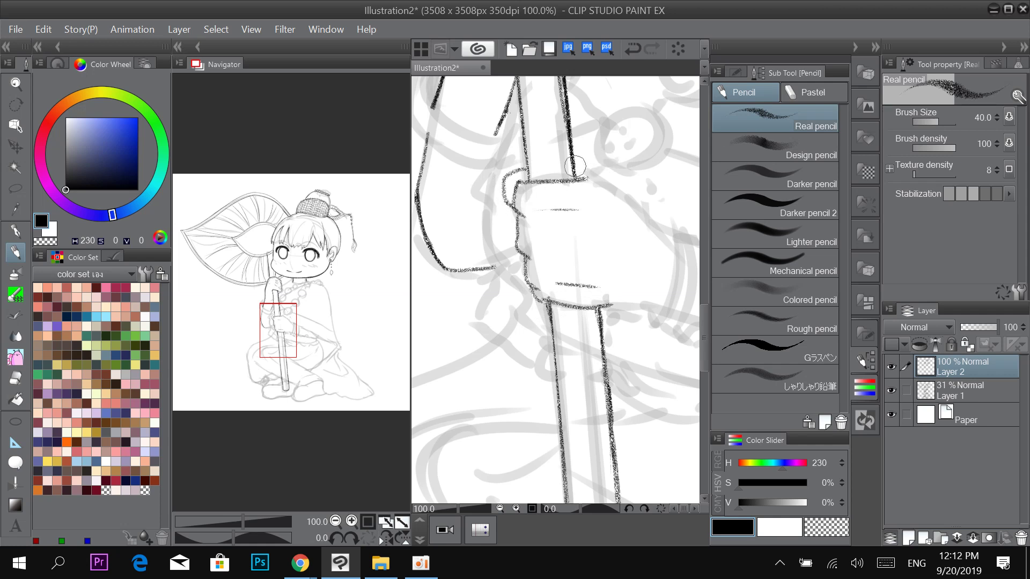
# Trace the back of the lower hand and its underside to the wrist, and add a short crease between the fingers.
pyautogui.moveTo(570, 166)
pyautogui.mouseDown()
pyautogui.moveTo(617, 180)
pyautogui.moveTo(601, 172)
pyautogui.moveTo(660, 231)
pyautogui.moveTo(615, 197)
pyautogui.mouseUp()
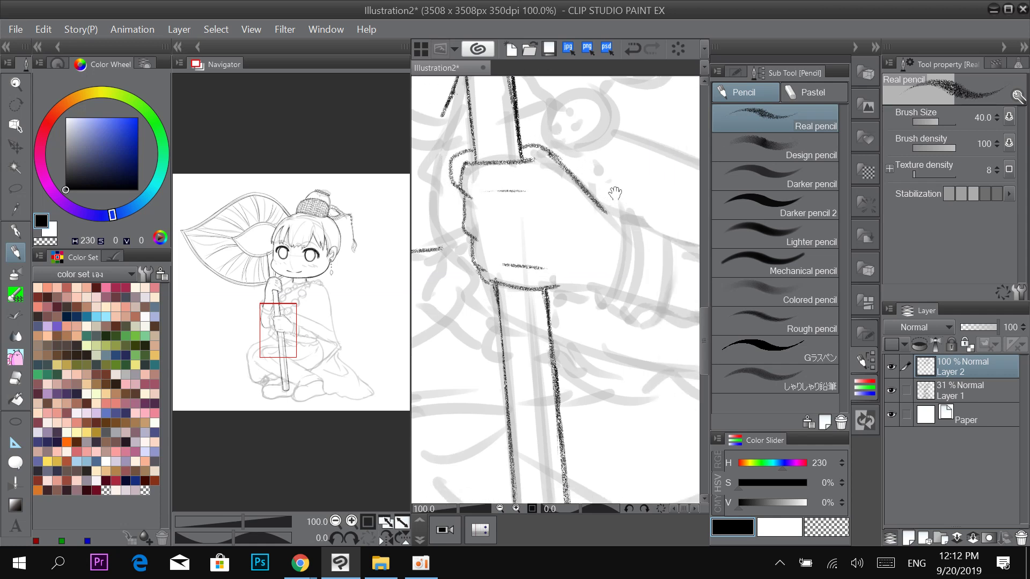
pyautogui.moveTo(557, 288); pyautogui.dragTo(613, 291)
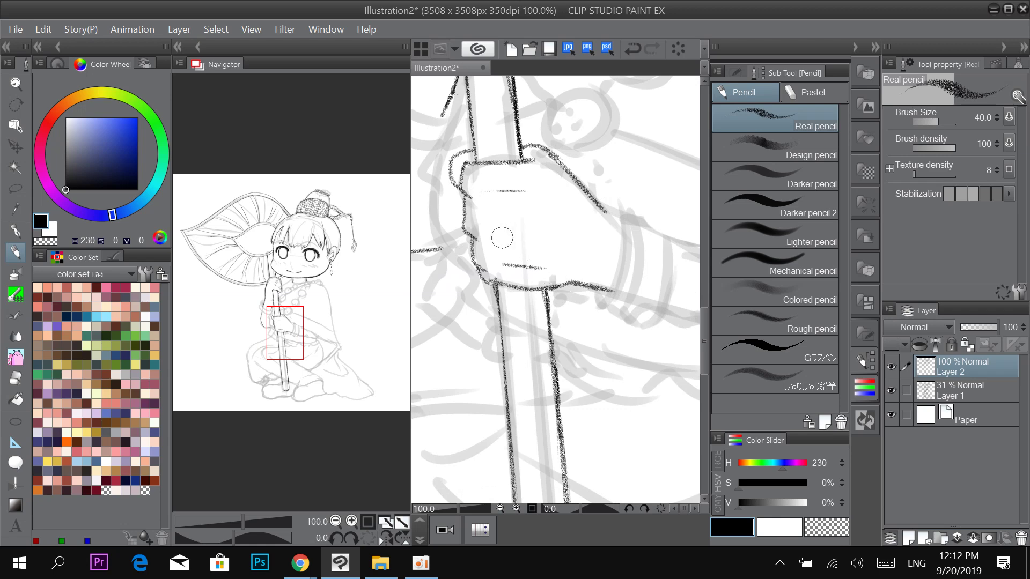
pyautogui.moveTo(498, 239); pyautogui.dragTo(523, 244)
# Hide the rough sketch on Layer 1 and check the lower hand's line art in the whole drawing.
pyautogui.scroll(-1, 564, 251)
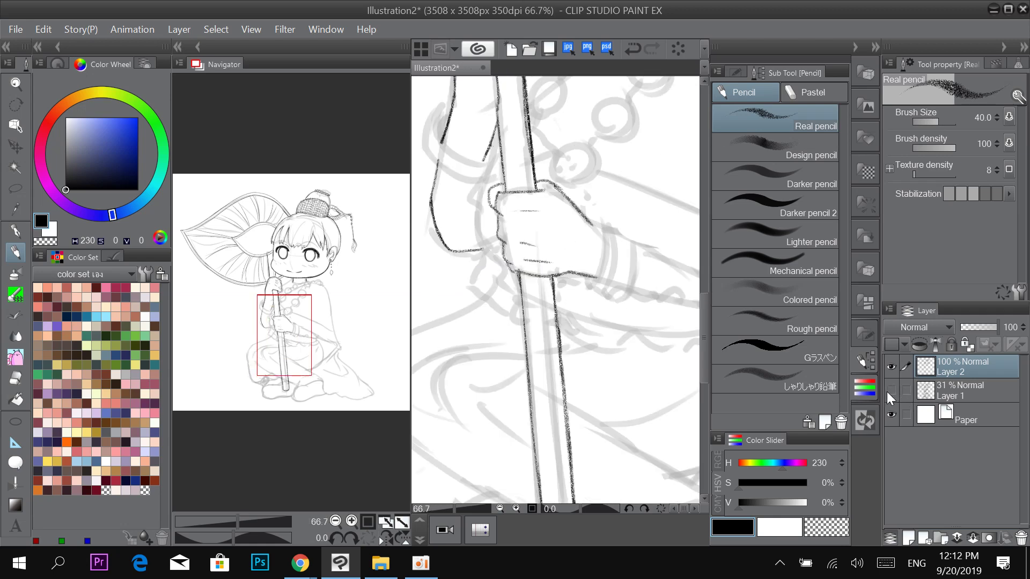
pyautogui.hotkey('ctrl', '0')
pyautogui.hotkey('ctrl', '+')
pyautogui.hotkey('ctrl', '+')
pyautogui.hotkey('ctrl', '+')
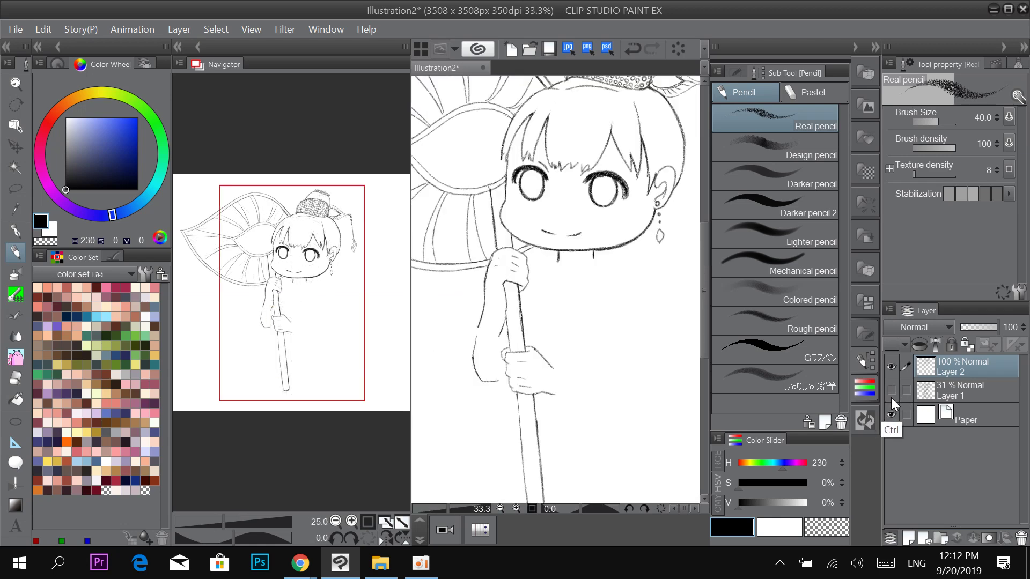
pyautogui.hotkey('ctrl', '+')
# Show Layer 1 again and trace the narrow bracelet around the lower hand's wrist with the Real pencil.
pyautogui.click(891, 391)
pyautogui.moveTo(531, 311); pyautogui.dragTo(586, 185)
pyautogui.hotkey('ctrl', '+')
pyautogui.hotkey('ctrl', '+')
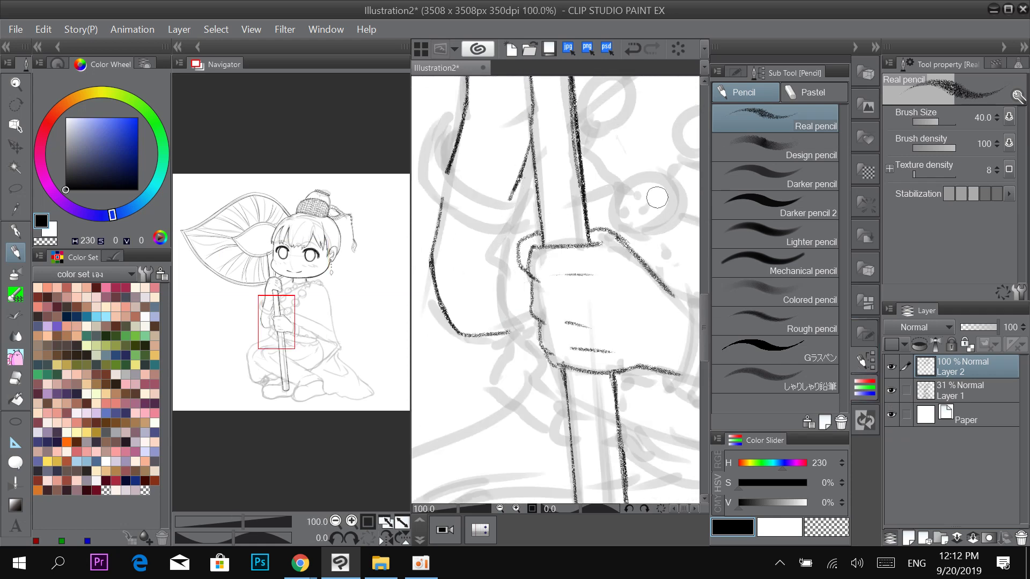
pyautogui.moveTo(673, 220); pyautogui.dragTo(538, 195)
pyautogui.moveTo(532, 264)
pyautogui.mouseDown()
pyautogui.moveTo(550, 288)
pyautogui.moveTo(538, 270)
pyautogui.moveTo(549, 285)
pyautogui.moveTo(546, 378)
pyautogui.moveTo(540, 373)
pyautogui.moveTo(553, 383)
pyautogui.moveTo(558, 277)
pyautogui.mouseUp()
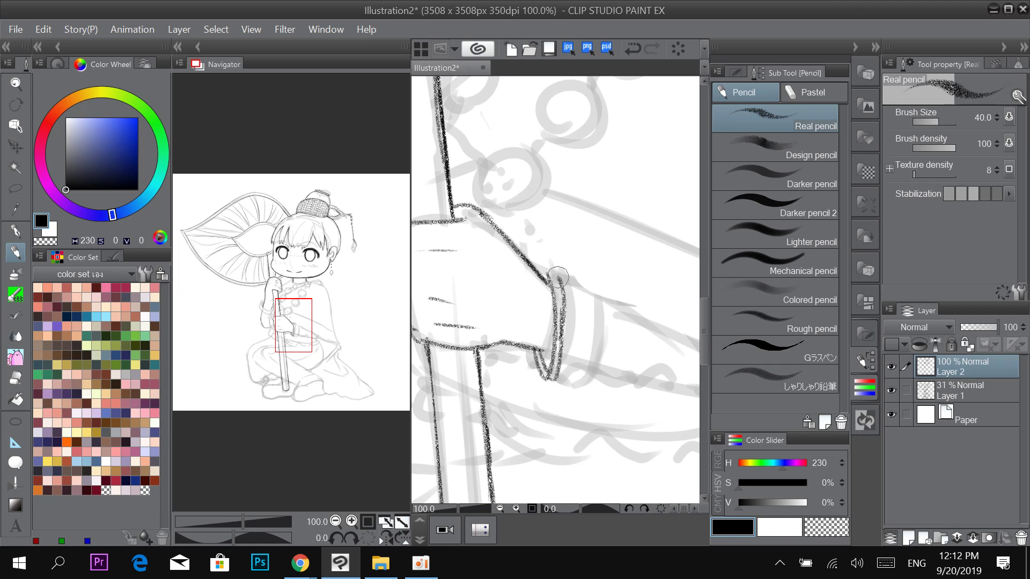
pyautogui.hotkey('ctrl', 'z')
pyautogui.moveTo(560, 322)
pyautogui.mouseDown()
pyautogui.moveTo(553, 274)
pyautogui.moveTo(545, 279)
pyautogui.mouseUp()
# Extend the wrist's outline past the narrow bracelet and trace the wider second bracelet behind it.
pyautogui.moveTo(573, 351)
pyautogui.mouseDown()
pyautogui.moveTo(544, 316)
pyautogui.moveTo(531, 320)
pyautogui.moveTo(553, 329)
pyautogui.mouseUp()
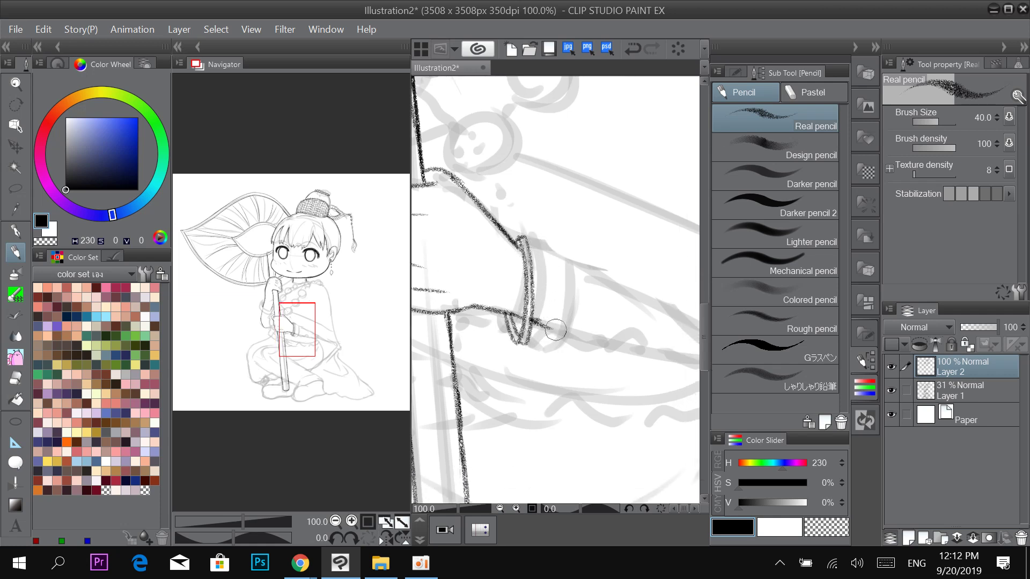
pyautogui.moveTo(530, 248)
pyautogui.mouseDown()
pyautogui.moveTo(553, 264)
pyautogui.moveTo(560, 341)
pyautogui.mouseUp()
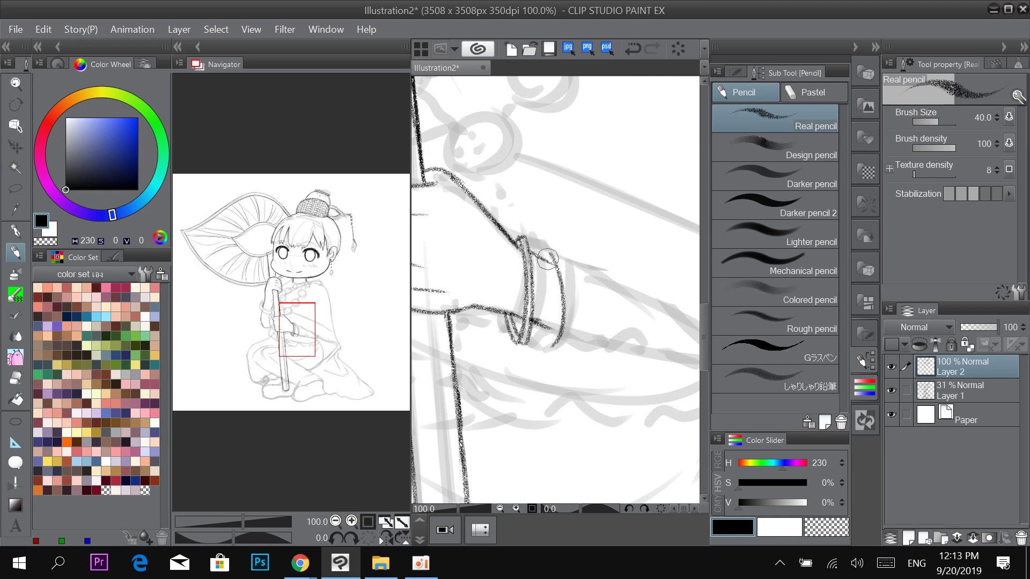
pyautogui.moveTo(546, 250)
pyautogui.mouseDown()
pyautogui.moveTo(545, 338)
pyautogui.moveTo(572, 348)
pyautogui.moveTo(580, 317)
pyautogui.moveTo(572, 254)
pyautogui.moveTo(573, 264)
pyautogui.moveTo(560, 247)
pyautogui.moveTo(539, 255)
pyautogui.moveTo(545, 246)
pyautogui.moveTo(566, 244)
pyautogui.moveTo(585, 322)
pyautogui.mouseUp()
pyautogui.moveTo(569, 248); pyautogui.dragTo(573, 340)
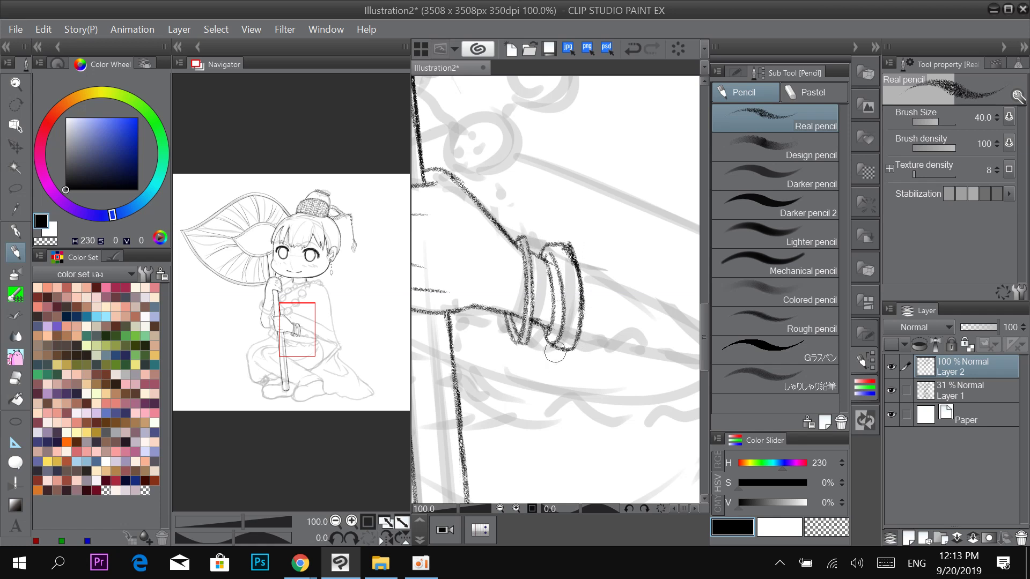
# Trace the forearm's lower edge from the second bracelet toward the elbow with the Real pencil.
pyautogui.moveTo(639, 265); pyautogui.dragTo(567, 225)
pyautogui.moveTo(508, 295); pyautogui.dragTo(639, 328)
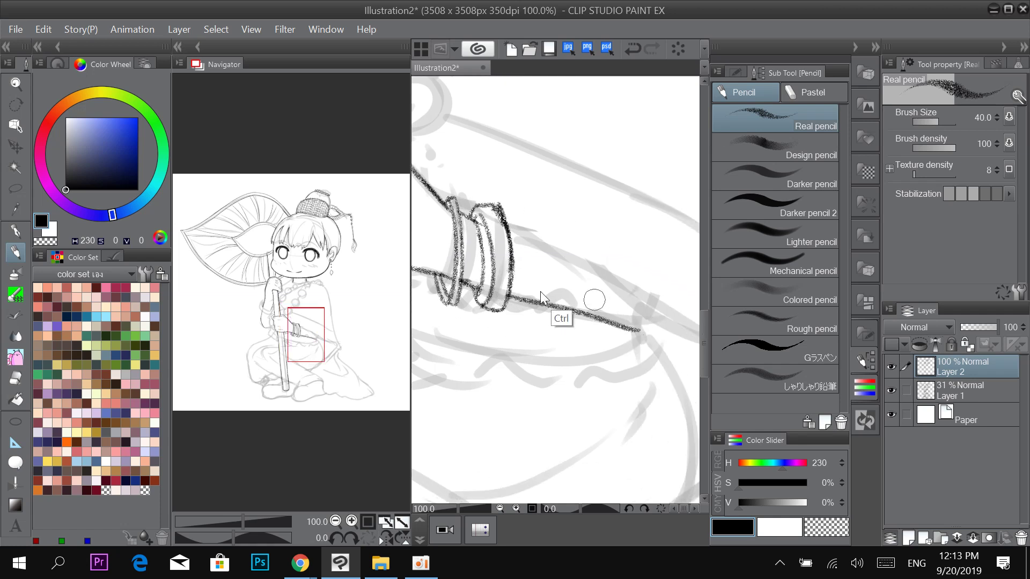
pyautogui.hotkey('ctrl', 'z')
pyautogui.moveTo(504, 298); pyautogui.dragTo(663, 327)
pyautogui.hotkey('ctrl', 'z')
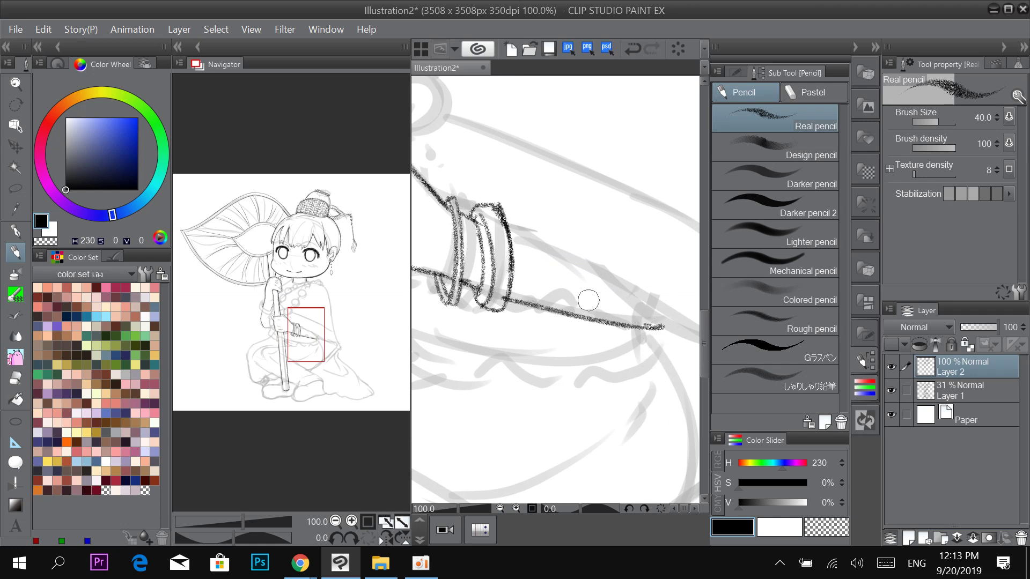
# Clean up the lines around the second bracelet with the Hard 3 eraser, reducing its size to 20.
pyautogui.press('e')
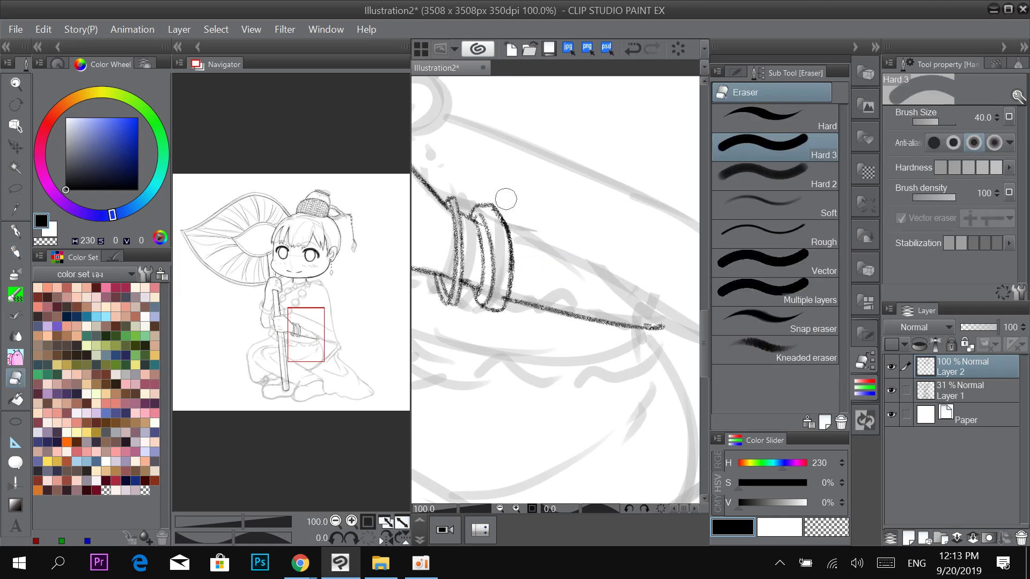
pyautogui.moveTo(506, 200); pyautogui.dragTo(512, 250)
pyautogui.hotkey('ctrl', 'z')
pyautogui.moveTo(512, 212); pyautogui.dragTo(523, 236)
pyautogui.press('[')
pyautogui.press('[')
pyautogui.press('[')
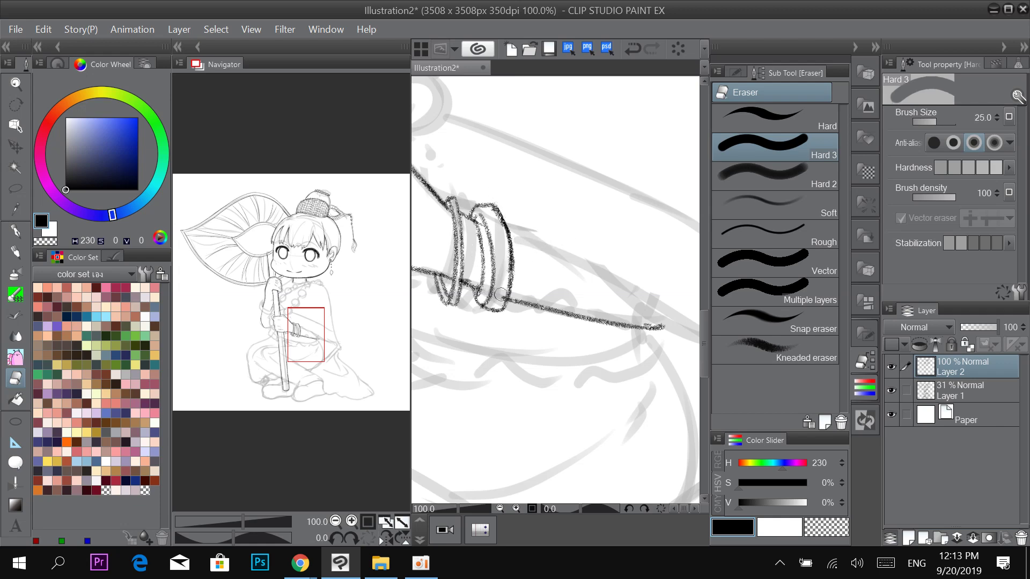
pyautogui.scroll(-2, 484, 260)
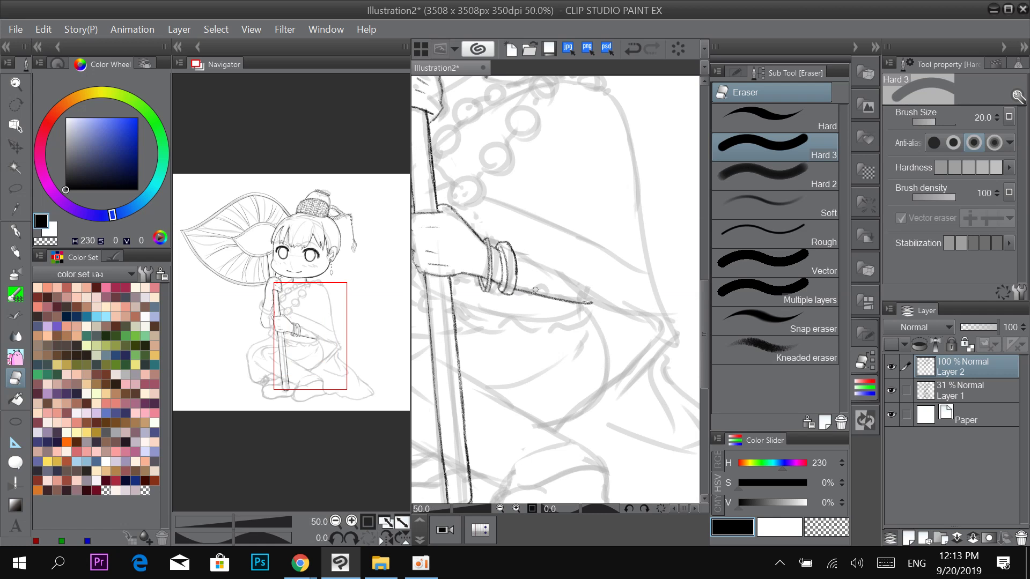
pyautogui.press('p')
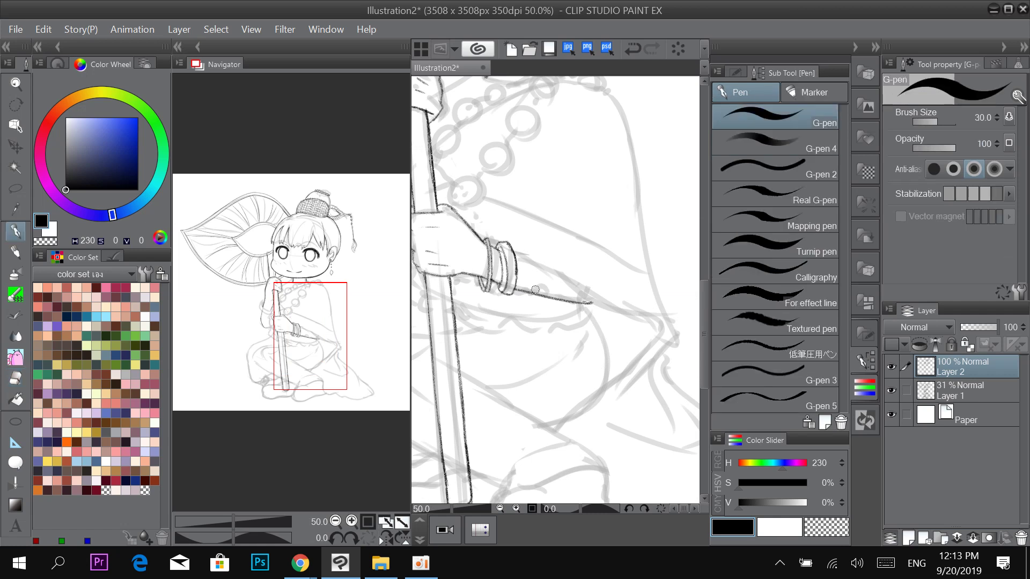
# Trace the raised arm's bangle inner edge and the arm line below it with the Real pencil at size 25.
pyautogui.press('p')
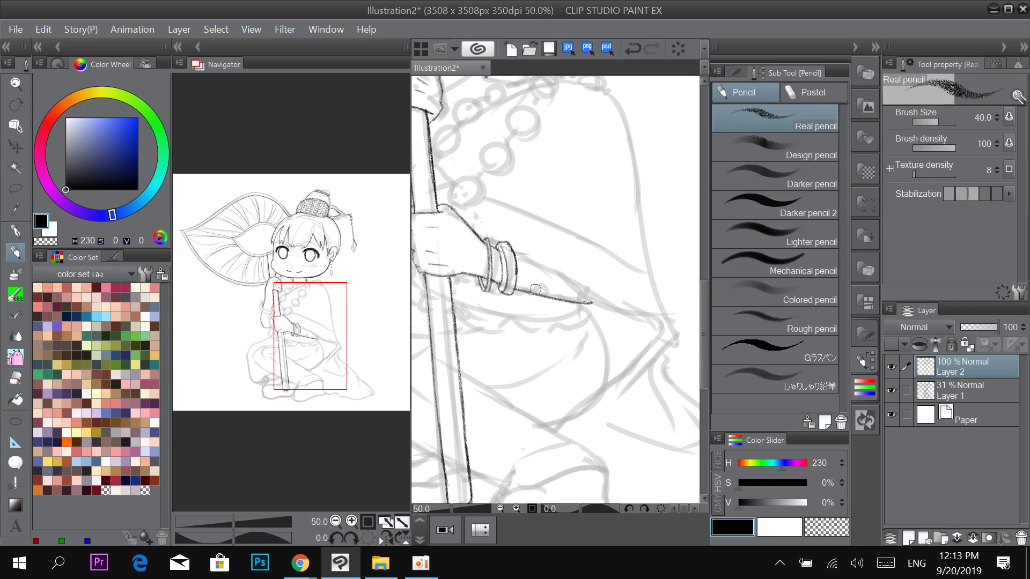
pyautogui.scroll(2, 535, 290)
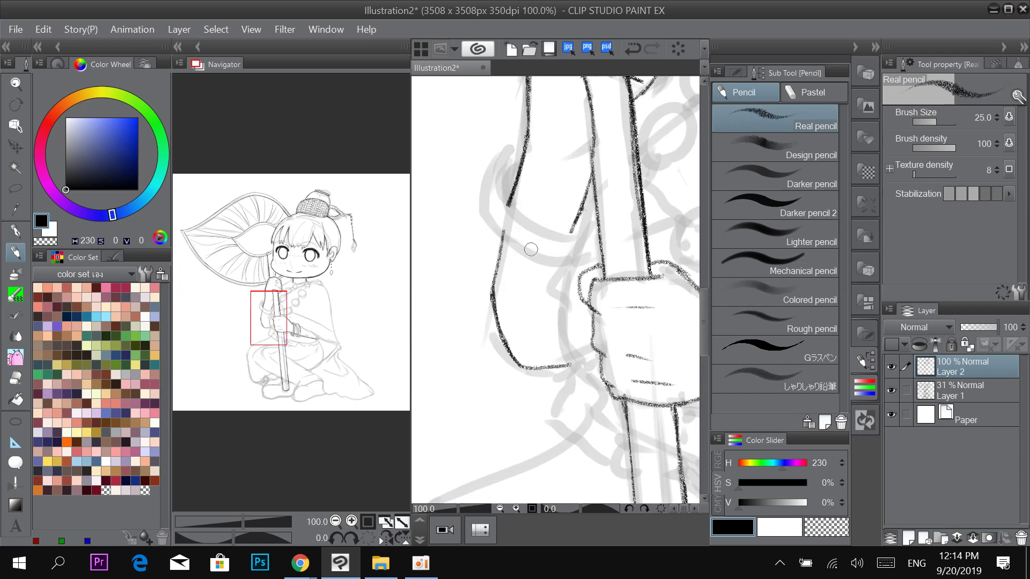
pyautogui.scroll(2, 543, 214)
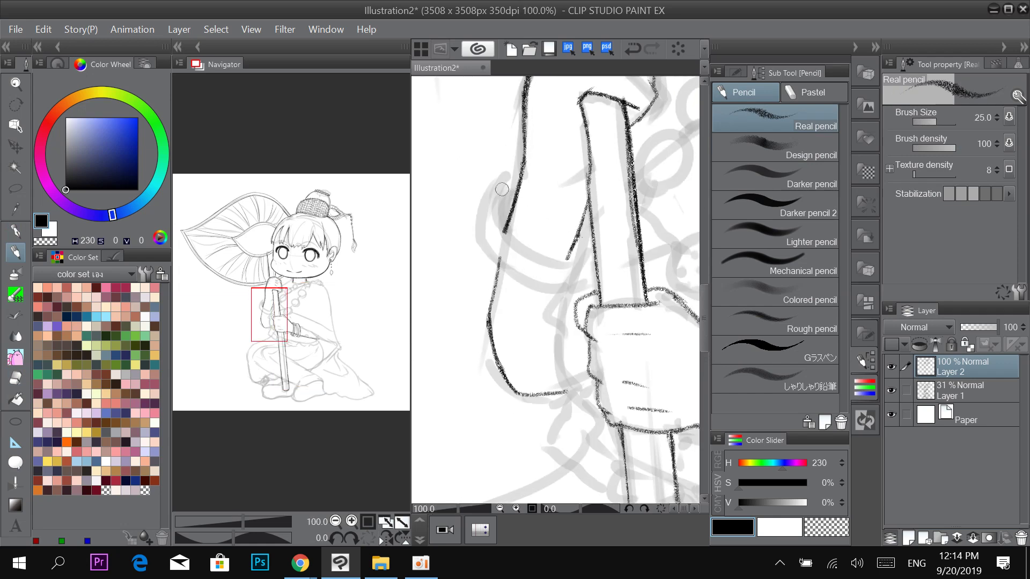
pyautogui.moveTo(507, 180)
pyautogui.mouseDown()
pyautogui.moveTo(500, 235)
pyautogui.moveTo(522, 247)
pyautogui.mouseUp()
pyautogui.hotkey('ctrl', 'z')
pyautogui.moveTo(513, 182)
pyautogui.mouseDown()
pyautogui.moveTo(499, 207)
pyautogui.moveTo(502, 233)
pyautogui.moveTo(526, 254)
pyautogui.moveTo(578, 264)
pyautogui.moveTo(561, 326)
pyautogui.moveTo(560, 355)
pyautogui.mouseUp()
pyautogui.moveTo(561, 363); pyautogui.dragTo(588, 396)
pyautogui.press('space')
pyautogui.moveTo(698, 245)
pyautogui.mouseDown()
pyautogui.moveTo(610, 225)
pyautogui.moveTo(656, 259)
pyautogui.mouseUp()
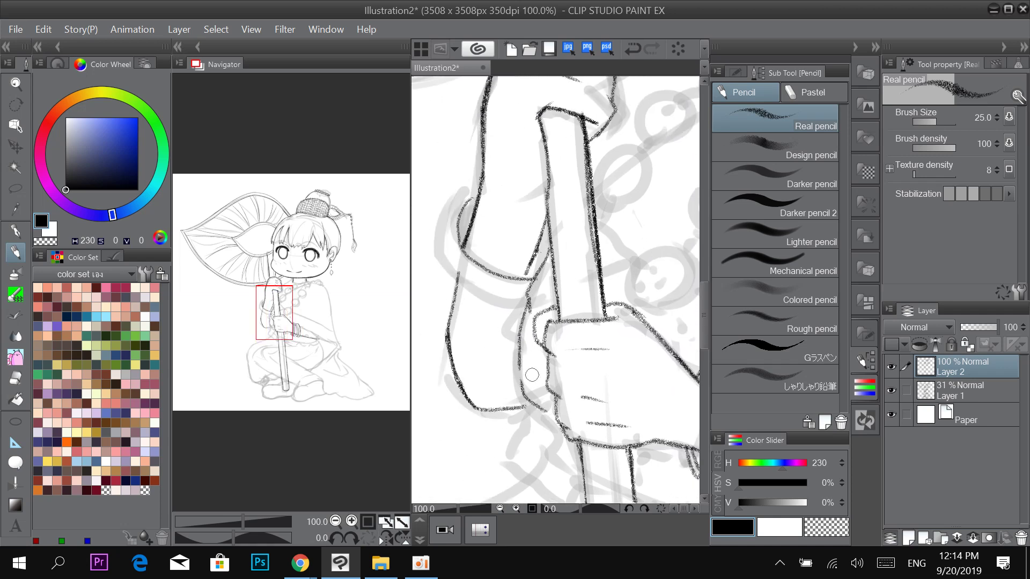
# Trace the bangle's outer edge around the raised arm and erase the arm line crossing it with the Hard 3 eraser.
pyautogui.moveTo(542, 273)
pyautogui.mouseDown()
pyautogui.moveTo(554, 308)
pyautogui.moveTo(580, 288)
pyautogui.moveTo(575, 279)
pyautogui.mouseUp()
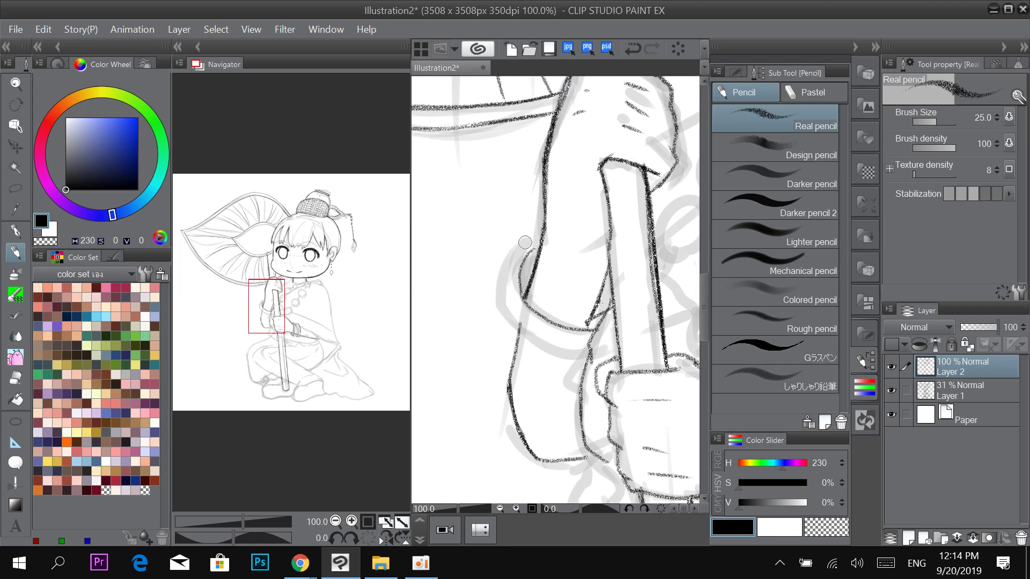
pyautogui.moveTo(539, 237)
pyautogui.mouseDown()
pyautogui.moveTo(511, 257)
pyautogui.moveTo(500, 304)
pyautogui.moveTo(510, 326)
pyautogui.moveTo(562, 356)
pyautogui.mouseUp()
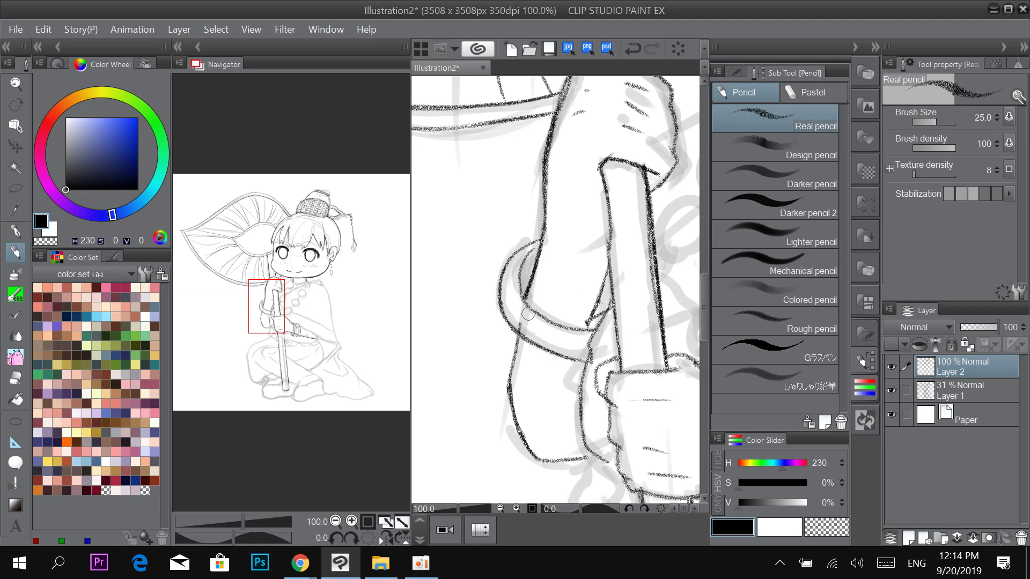
pyautogui.press('e')
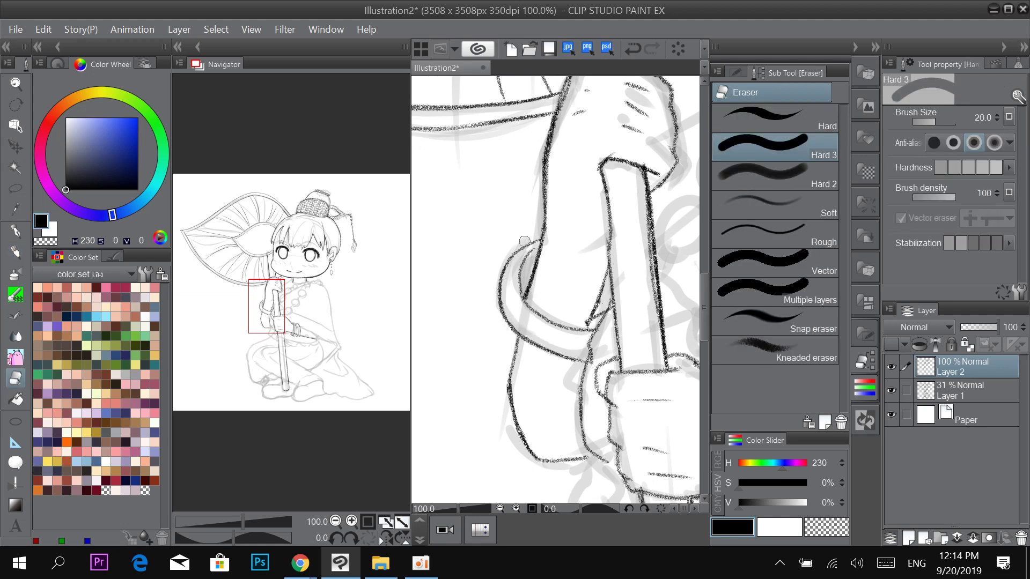
pyautogui.press('p')
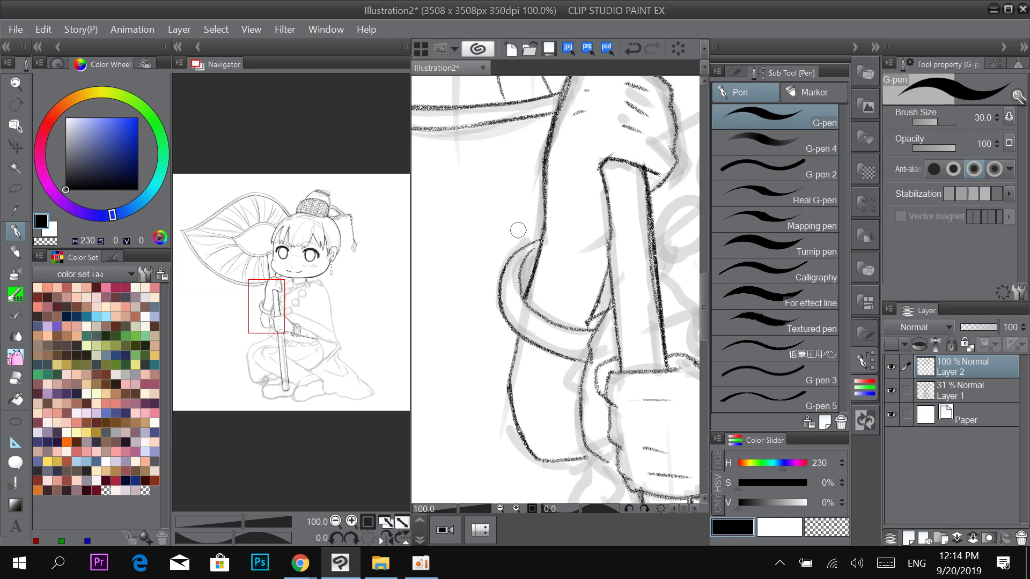
pyautogui.press('p')
pyautogui.scroll(1, 526, 253)
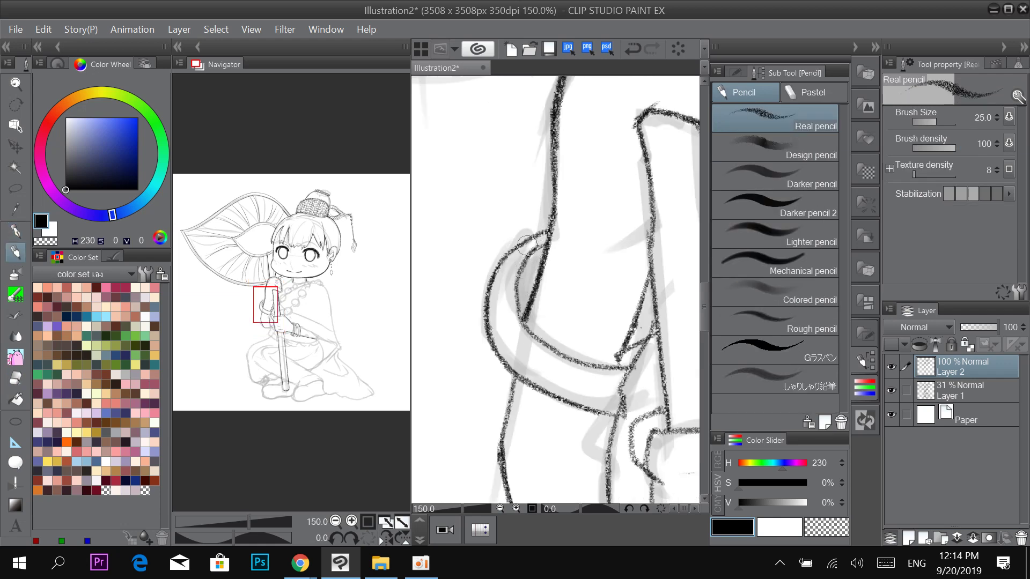
# Clean up the line junction where the bangle meets the raised arm beside the handle using the Hard 3 eraser.
pyautogui.scroll(-2, 605, 200)
pyautogui.scroll(-1, 605, 199)
pyautogui.moveTo(605, 200); pyautogui.dragTo(523, 149)
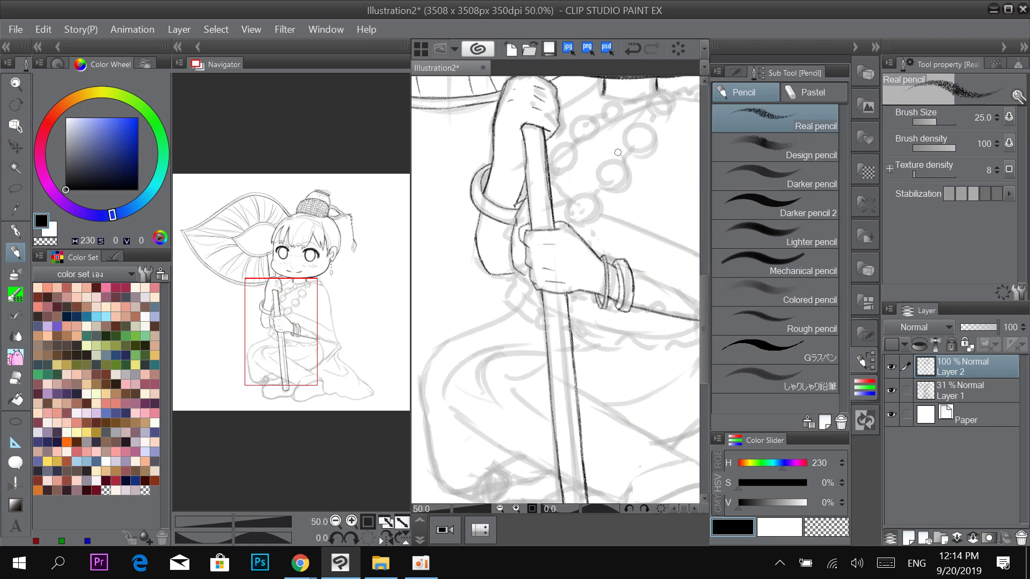
pyautogui.hotkey('ctrl', '-')
pyautogui.hotkey('ctrl', '-')
pyautogui.click(892, 398)
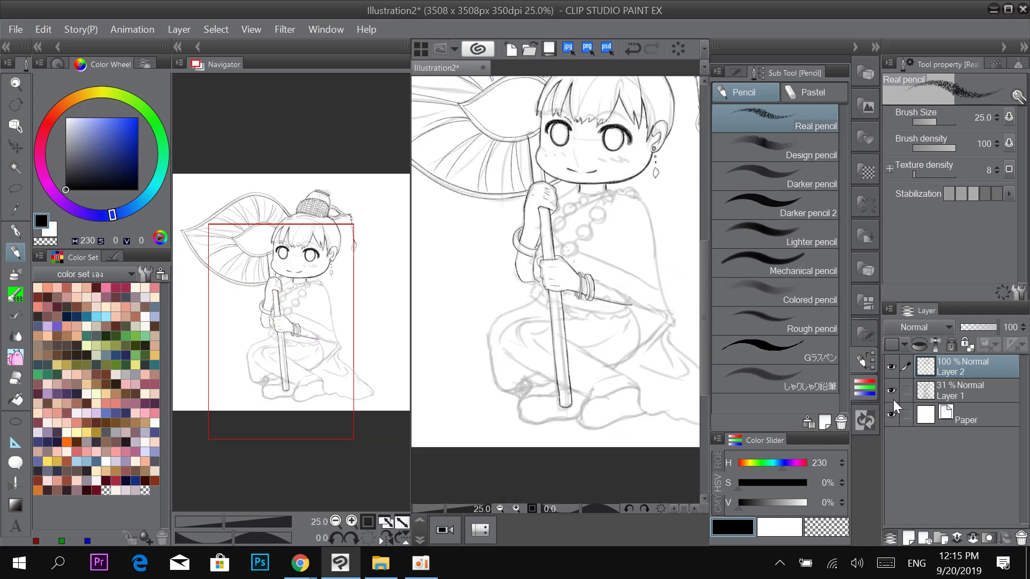
pyautogui.hotkey('ctrl', '+')
pyautogui.hotkey('ctrl', '+')
pyautogui.hotkey('ctrl', '+')
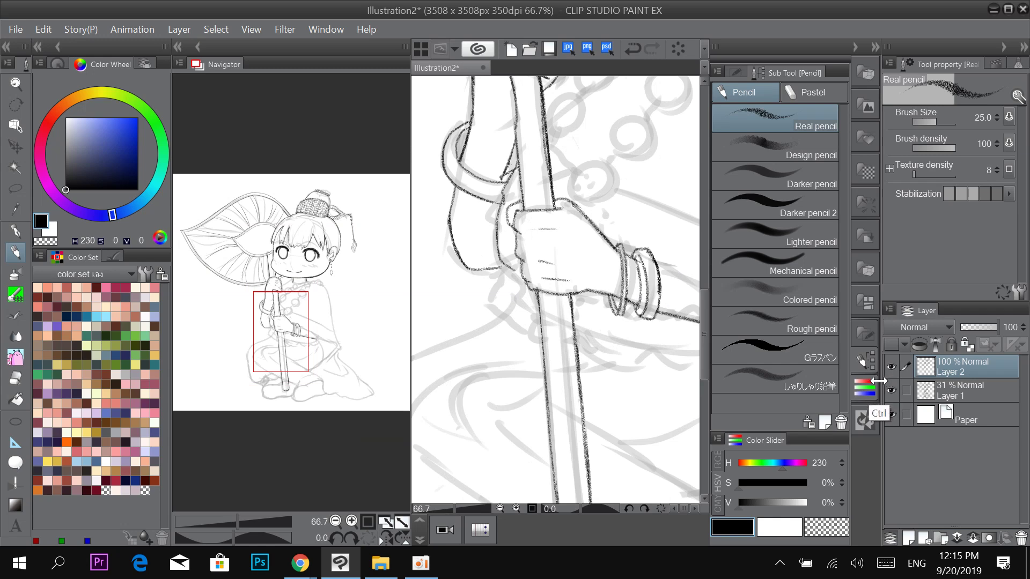
pyautogui.hotkey('ctrl', '+')
pyautogui.scroll(2, 495, 175)
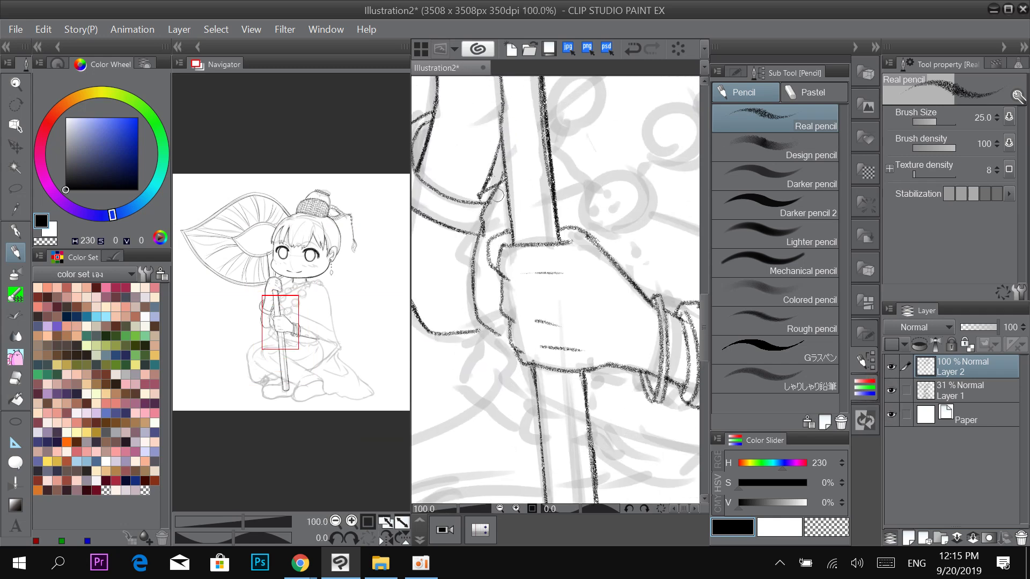
pyautogui.press('e')
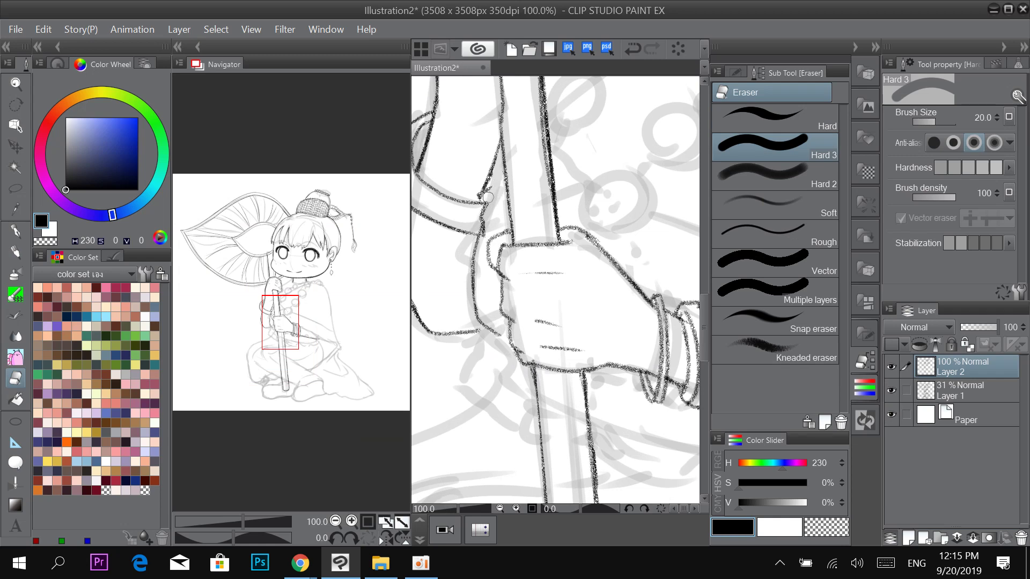
pyautogui.press('p')
pyautogui.press('p')
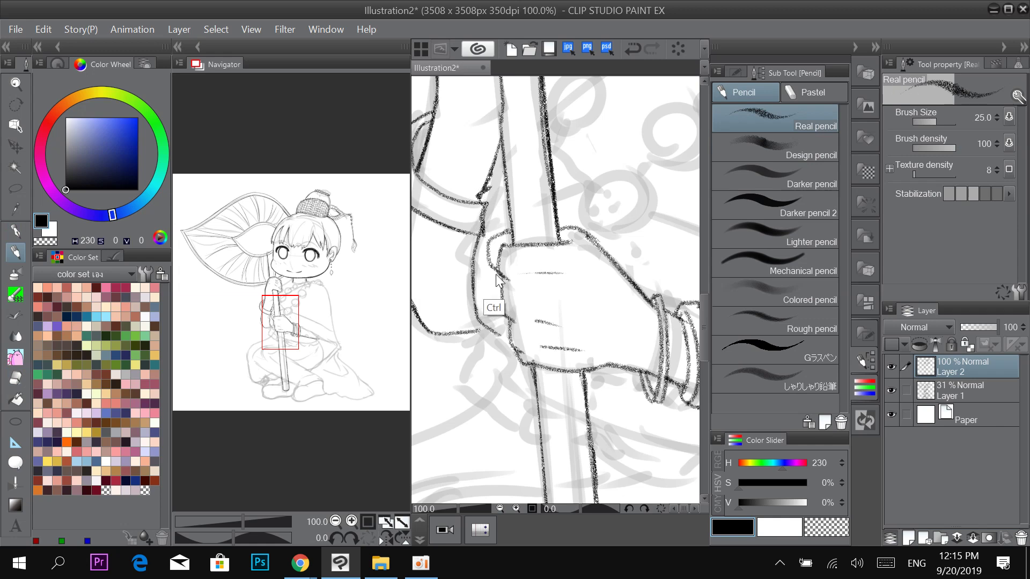
# Increase the Real pencil size to 40 and trace the lower forearm's upper edge from the second bracelet toward the elbow.
pyautogui.hotkey('ctrl', '-')
pyautogui.moveTo(612, 133); pyautogui.dragTo(550, 266)
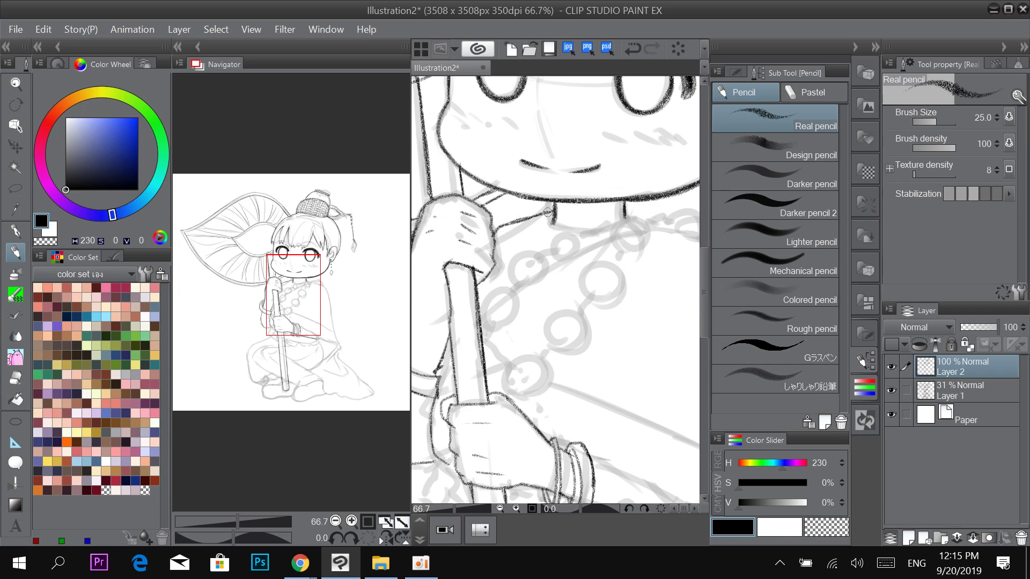
pyautogui.press(']')
pyautogui.press(']')
pyautogui.scroll(-3, 565, 213)
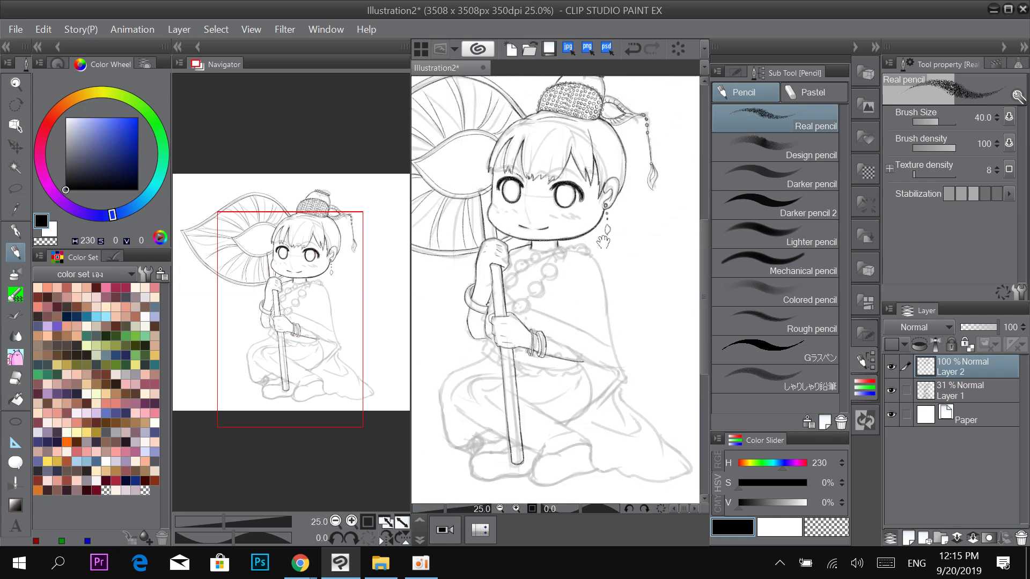
pyautogui.moveTo(603, 242); pyautogui.dragTo(610, 272)
pyautogui.scroll(2, 569, 210)
pyautogui.scroll(-1, 595, 274)
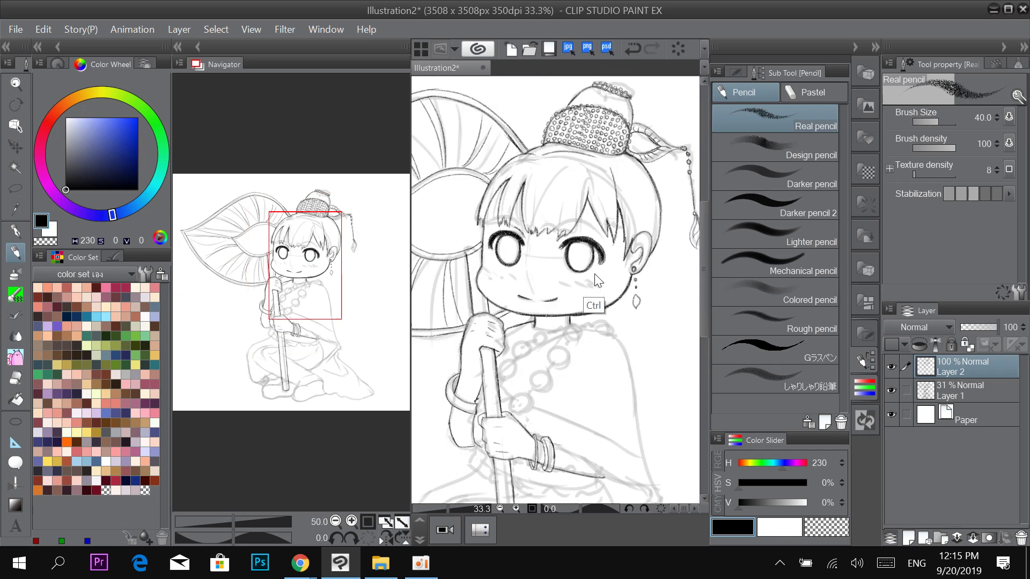
pyautogui.scroll(-5, 585, 269)
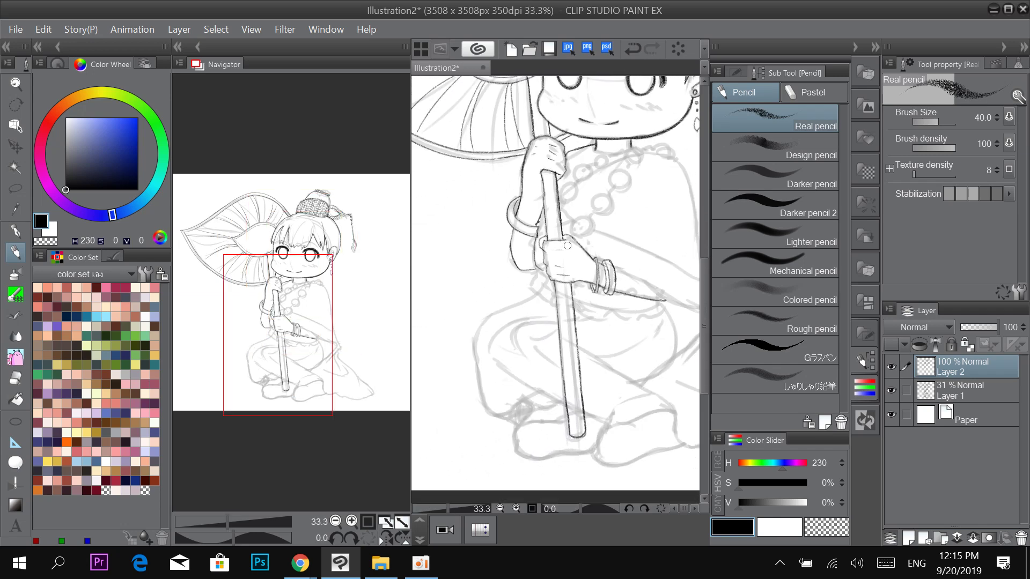
pyautogui.scroll(2, 567, 246)
pyautogui.moveTo(639, 215); pyautogui.dragTo(610, 200)
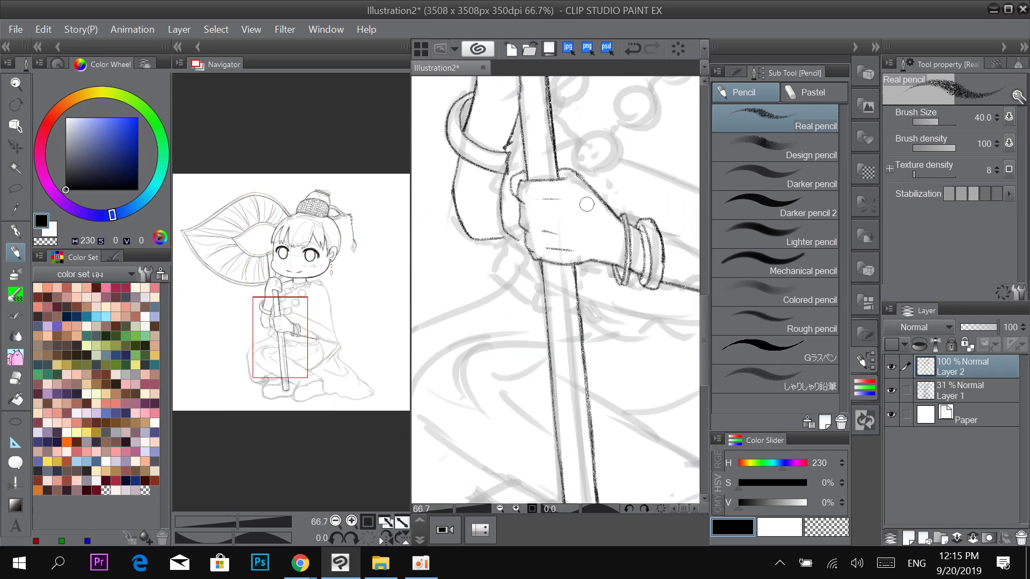
pyautogui.moveTo(507, 233); pyautogui.dragTo(537, 252)
pyautogui.scroll(-1, 616, 231)
pyautogui.moveTo(553, 255)
pyautogui.mouseDown()
pyautogui.moveTo(539, 244)
pyautogui.moveTo(558, 275)
pyautogui.mouseUp()
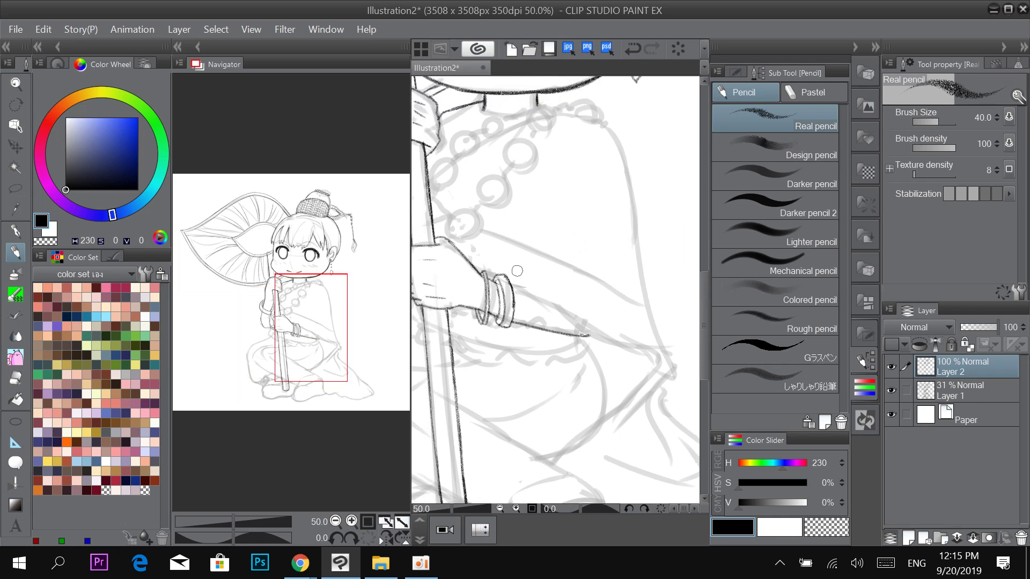
pyautogui.scroll(1, 524, 291)
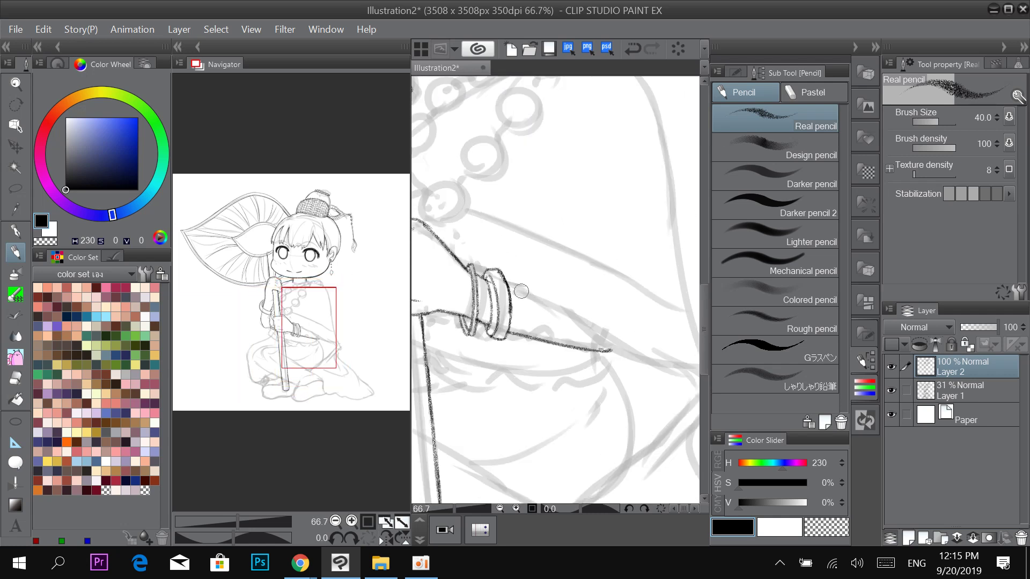
pyautogui.moveTo(509, 286); pyautogui.dragTo(657, 369)
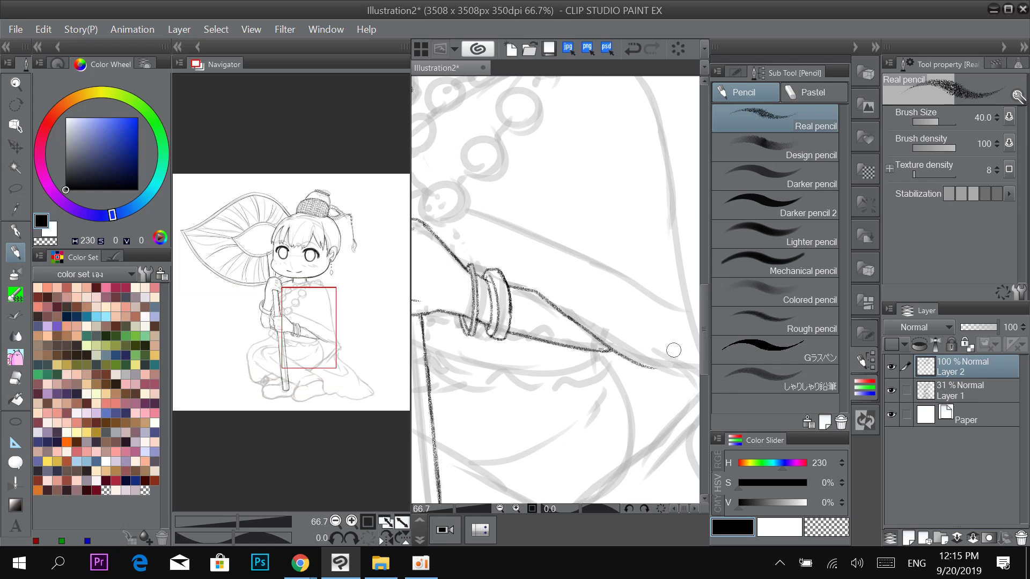
# Extend the forearm's outline to the tip of the elbow along the rough sketch.
pyautogui.moveTo(593, 266); pyautogui.dragTo(450, 226)
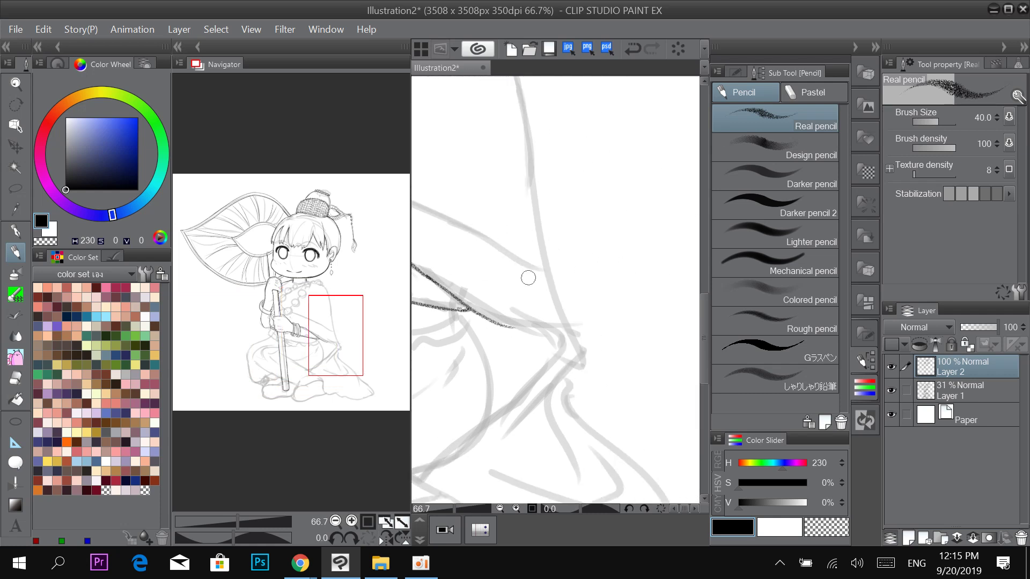
pyautogui.moveTo(510, 326); pyautogui.dragTo(552, 345)
pyautogui.scroll(-2, 560, 348)
pyautogui.scroll(1, 560, 258)
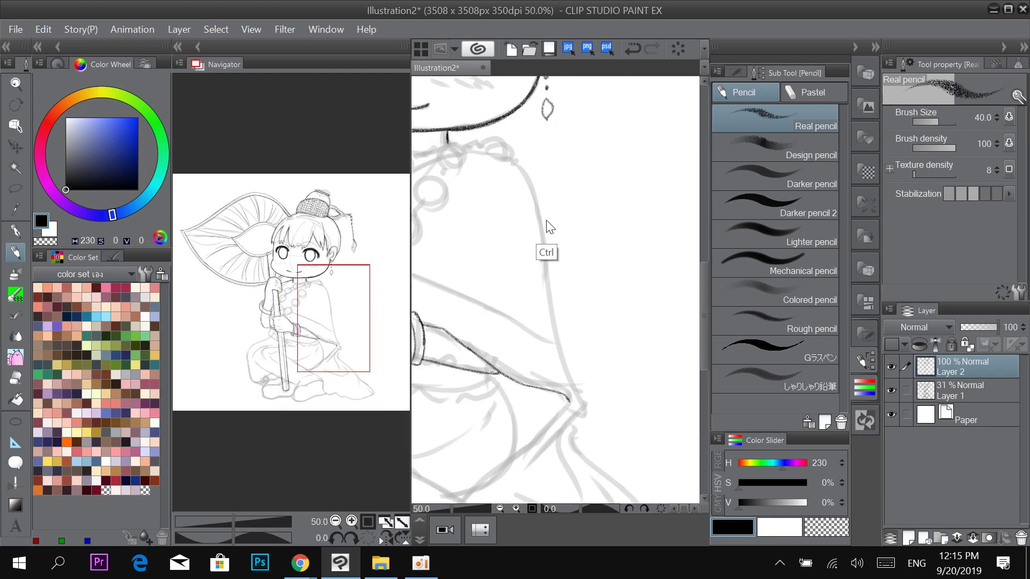
# Trace the garment's neckline beneath the neck, including its short fold at the front.
pyautogui.scroll(1, 547, 230)
pyautogui.moveTo(526, 221); pyautogui.dragTo(624, 288)
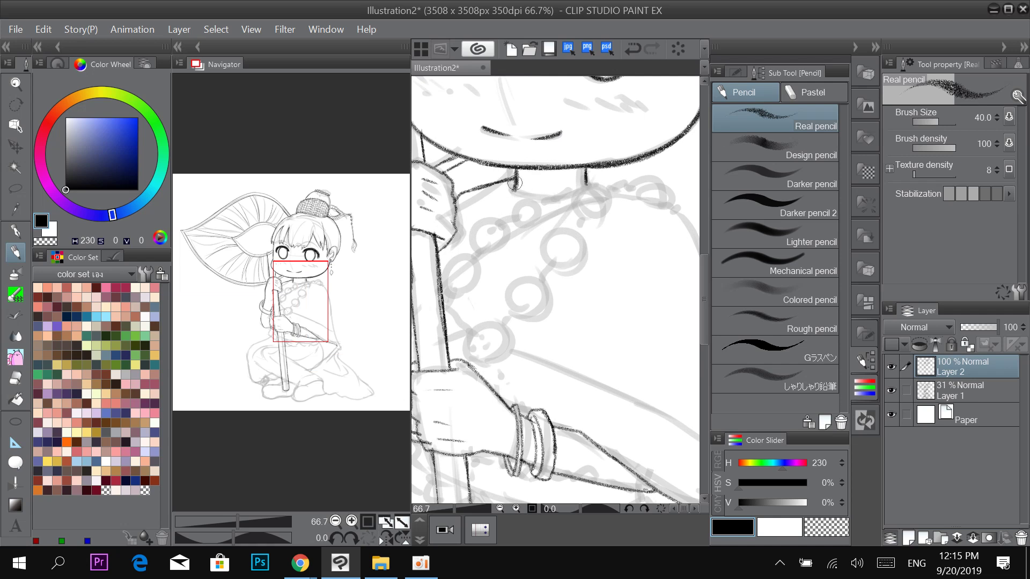
pyautogui.moveTo(519, 184)
pyautogui.mouseDown()
pyautogui.moveTo(508, 204)
pyautogui.moveTo(532, 201)
pyautogui.moveTo(510, 211)
pyautogui.moveTo(615, 184)
pyautogui.mouseUp()
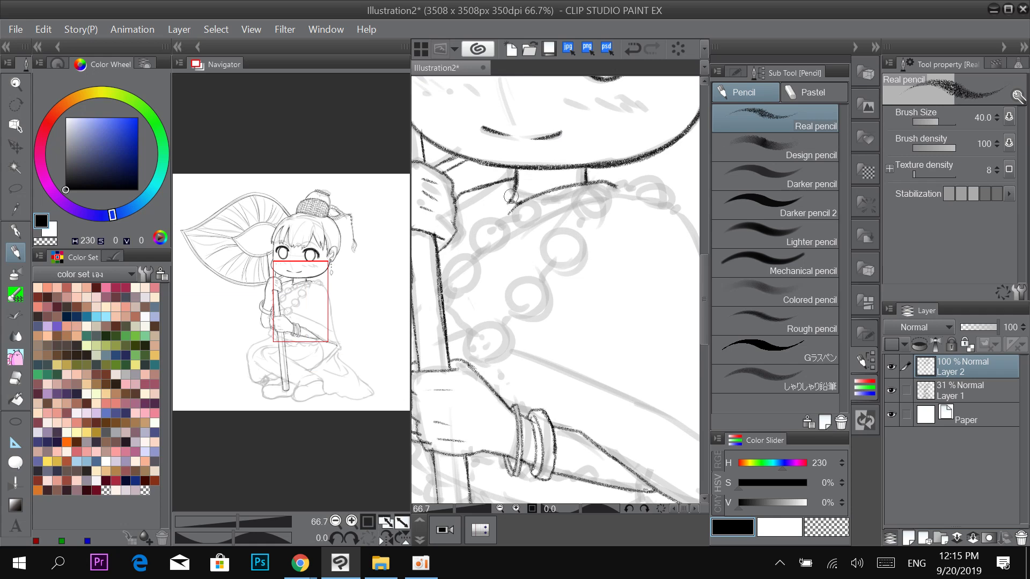
pyautogui.moveTo(516, 187); pyautogui.dragTo(506, 211)
# Trace the garment's outer edge from the shoulder down to the elbow, redoing the stroke once.
pyautogui.scroll(-1, 639, 194)
pyautogui.moveTo(663, 219); pyautogui.dragTo(617, 189)
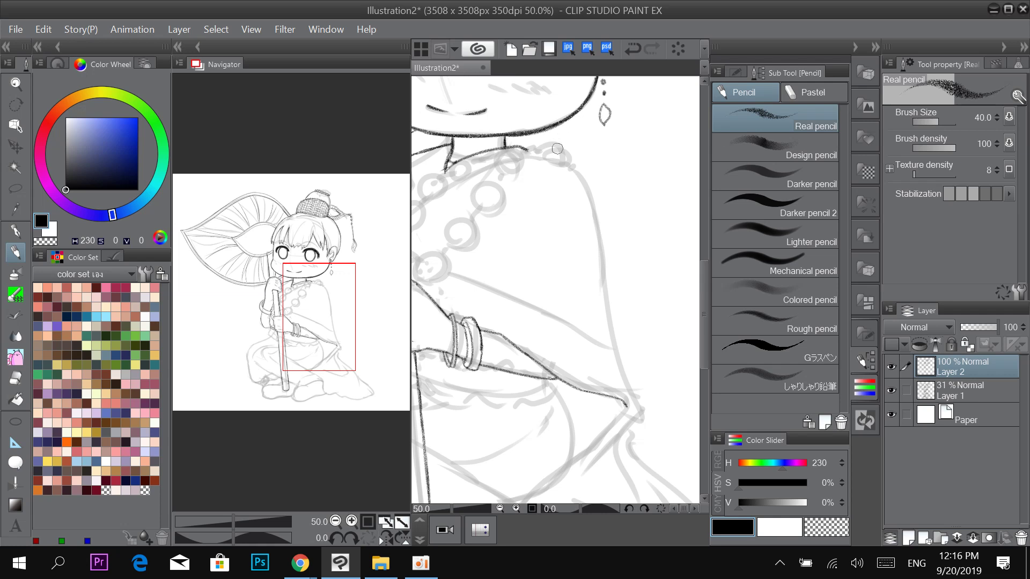
pyautogui.moveTo(565, 165)
pyautogui.mouseDown()
pyautogui.moveTo(591, 207)
pyautogui.moveTo(632, 385)
pyautogui.mouseUp()
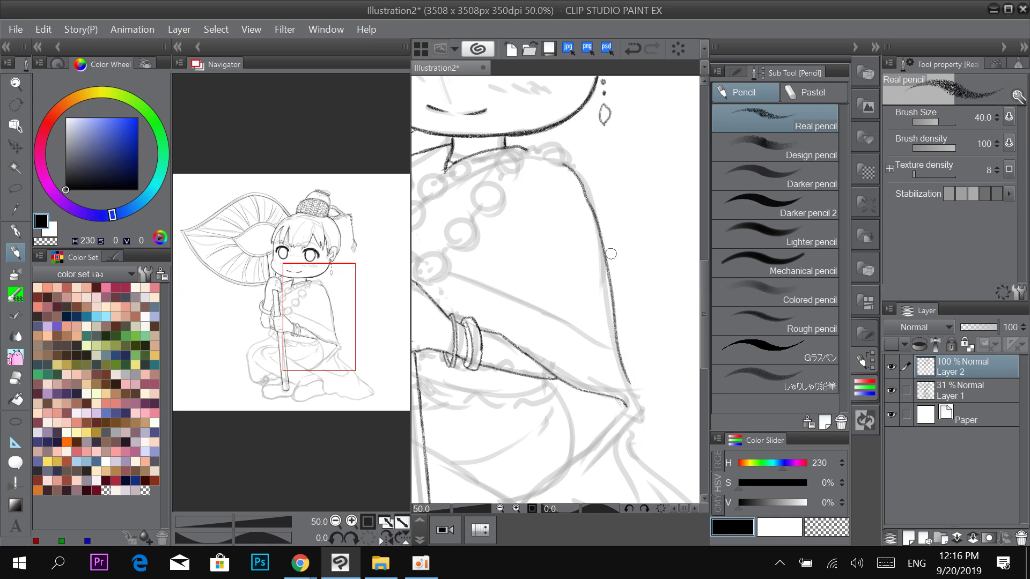
pyautogui.hotkey('ctrl', 'z')
pyautogui.moveTo(565, 165)
pyautogui.mouseDown()
pyautogui.moveTo(596, 214)
pyautogui.moveTo(641, 397)
pyautogui.mouseUp()
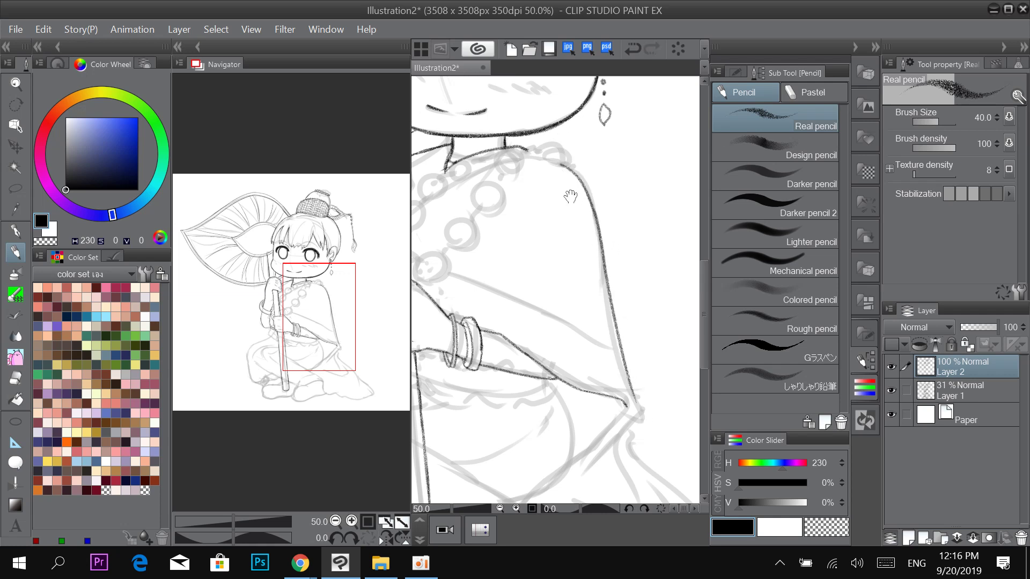
# Trace the flattened oval bead on top of the shoulder, undoing the rough strokes and redrawing its outline.
pyautogui.moveTo(563, 150)
pyautogui.mouseDown()
pyautogui.moveTo(610, 196)
pyautogui.moveTo(599, 209)
pyautogui.moveTo(574, 199)
pyautogui.moveTo(619, 213)
pyautogui.moveTo(577, 195)
pyautogui.moveTo(615, 202)
pyautogui.mouseUp()
pyautogui.keyDown('ctrl'); pyautogui.click(572, 148); pyautogui.keyUp('ctrl')
pyautogui.hotkey('ctrl', 'z')
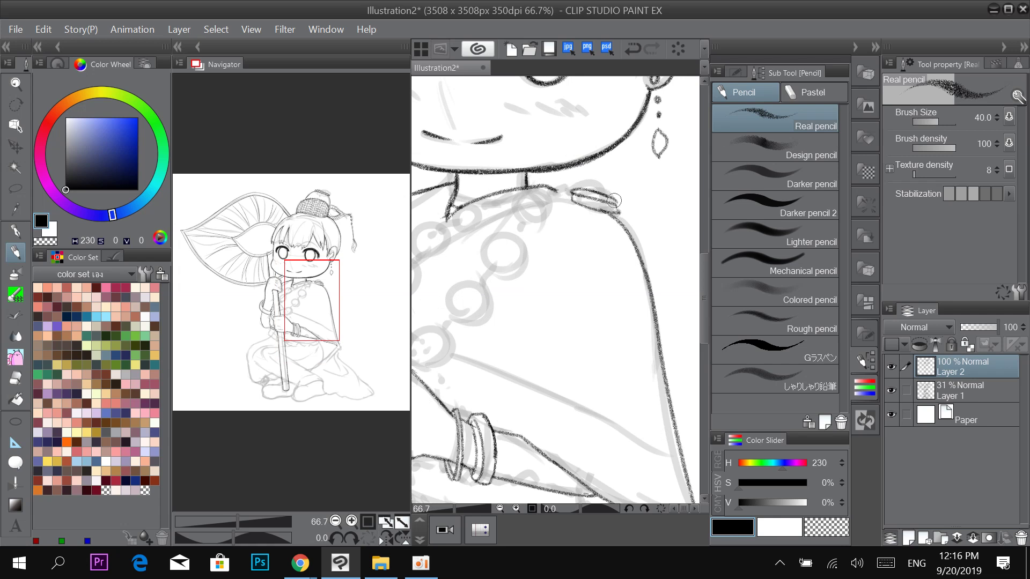
pyautogui.hotkey('ctrl', 'z')
pyautogui.hotkey('ctrl', 'z')
pyautogui.hotkey('ctrl', 'z')
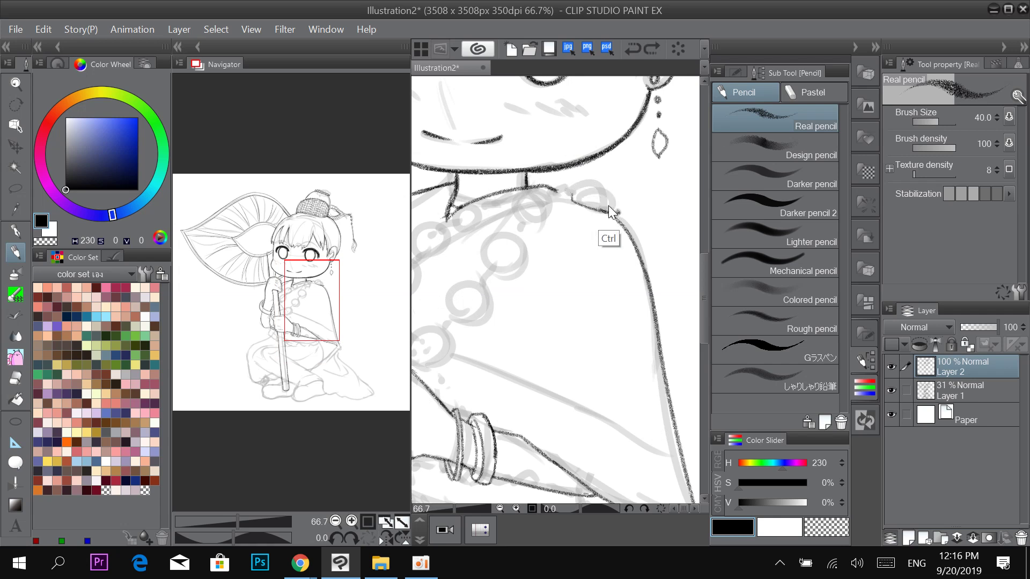
pyautogui.moveTo(564, 189)
pyautogui.mouseDown()
pyautogui.moveTo(613, 205)
pyautogui.moveTo(565, 197)
pyautogui.moveTo(581, 208)
pyautogui.moveTo(614, 212)
pyautogui.moveTo(615, 204)
pyautogui.moveTo(572, 204)
pyautogui.moveTo(564, 189)
pyautogui.moveTo(564, 200)
pyautogui.moveTo(617, 210)
pyautogui.mouseUp()
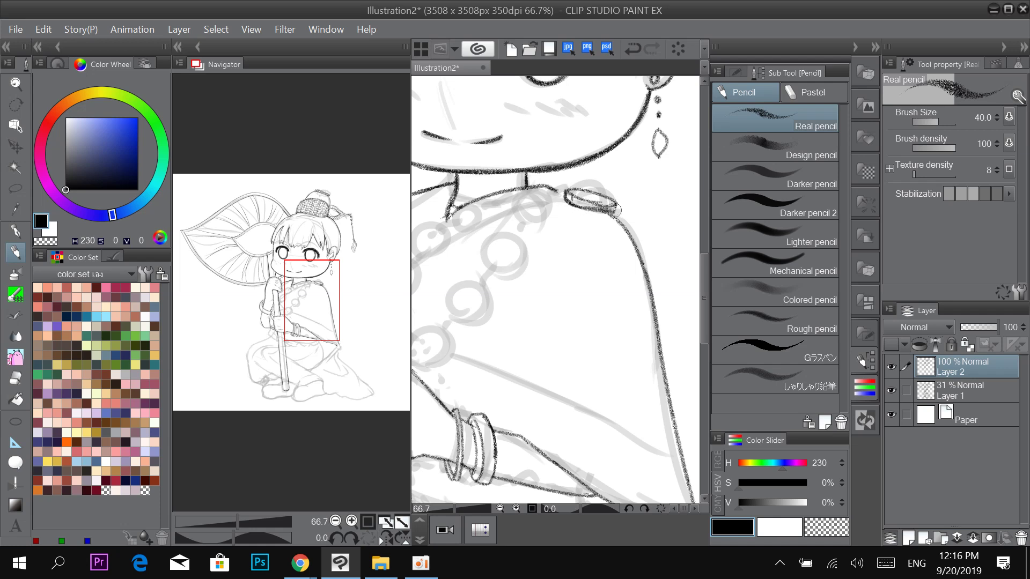
# Trace the four large round beads running diagonally from the neckline down to the lower hand.
pyautogui.moveTo(555, 197)
pyautogui.mouseDown()
pyautogui.moveTo(517, 215)
pyautogui.moveTo(536, 193)
pyautogui.moveTo(515, 212)
pyautogui.moveTo(518, 229)
pyautogui.moveTo(555, 217)
pyautogui.moveTo(560, 194)
pyautogui.moveTo(557, 207)
pyautogui.mouseUp()
pyautogui.hotkey('ctrl', 'z')
pyautogui.hotkey('ctrl', 'z')
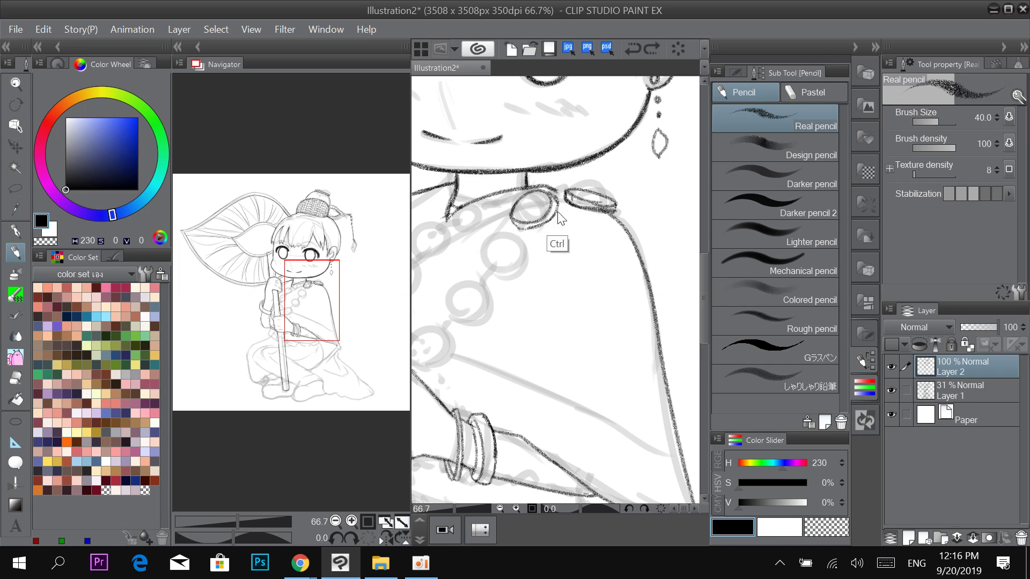
pyautogui.moveTo(547, 192); pyautogui.dragTo(561, 198)
pyautogui.moveTo(503, 221)
pyautogui.mouseDown()
pyautogui.moveTo(561, 191)
pyautogui.moveTo(539, 234)
pyautogui.moveTo(542, 214)
pyautogui.moveTo(540, 236)
pyautogui.moveTo(562, 246)
pyautogui.moveTo(582, 215)
pyautogui.moveTo(544, 228)
pyautogui.moveTo(550, 242)
pyautogui.moveTo(582, 204)
pyautogui.moveTo(578, 234)
pyautogui.moveTo(551, 233)
pyautogui.moveTo(561, 249)
pyautogui.moveTo(585, 240)
pyautogui.moveTo(589, 222)
pyautogui.moveTo(580, 236)
pyautogui.mouseUp()
pyautogui.moveTo(532, 266)
pyautogui.mouseDown()
pyautogui.moveTo(574, 234)
pyautogui.moveTo(548, 248)
pyautogui.moveTo(568, 248)
pyautogui.moveTo(573, 218)
pyautogui.moveTo(554, 256)
pyautogui.moveTo(578, 254)
pyautogui.moveTo(591, 217)
pyautogui.moveTo(592, 228)
pyautogui.moveTo(547, 249)
pyautogui.moveTo(576, 258)
pyautogui.moveTo(595, 219)
pyautogui.moveTo(558, 256)
pyautogui.moveTo(552, 226)
pyautogui.moveTo(572, 213)
pyautogui.mouseUp()
pyautogui.moveTo(649, 178)
pyautogui.mouseDown()
pyautogui.moveTo(569, 239)
pyautogui.moveTo(548, 189)
pyautogui.mouseUp()
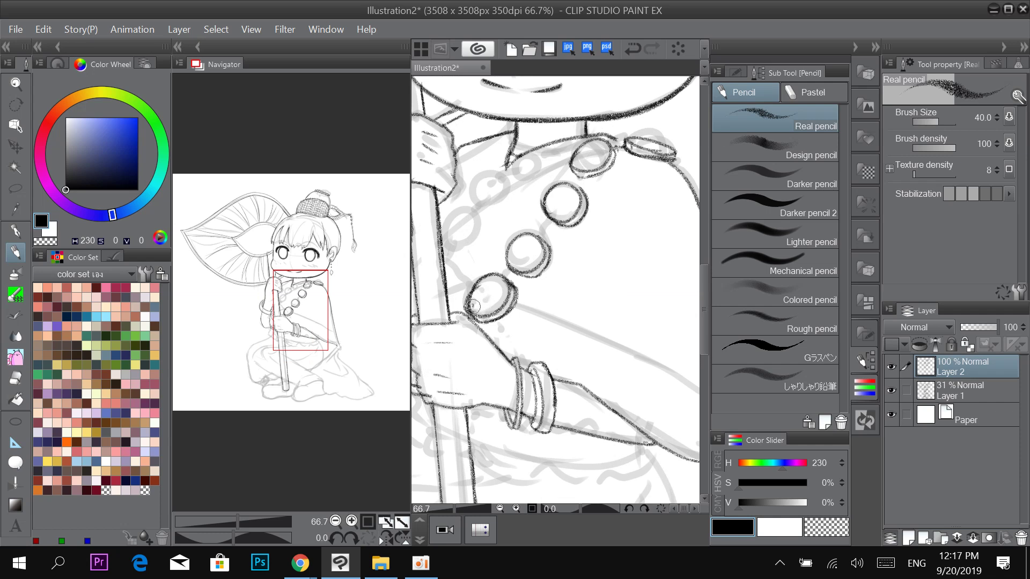
# Draw inner rings inside the four large round beads and add the smaller beads along the neckline.
pyautogui.moveTo(479, 309)
pyautogui.mouseDown()
pyautogui.moveTo(502, 288)
pyautogui.moveTo(497, 279)
pyautogui.moveTo(471, 292)
pyautogui.mouseUp()
pyautogui.moveTo(509, 245)
pyautogui.mouseDown()
pyautogui.moveTo(534, 260)
pyautogui.moveTo(530, 236)
pyautogui.moveTo(549, 202)
pyautogui.moveTo(569, 212)
pyautogui.moveTo(563, 188)
pyautogui.moveTo(579, 160)
pyautogui.moveTo(596, 162)
pyautogui.moveTo(598, 144)
pyautogui.moveTo(645, 141)
pyautogui.mouseUp()
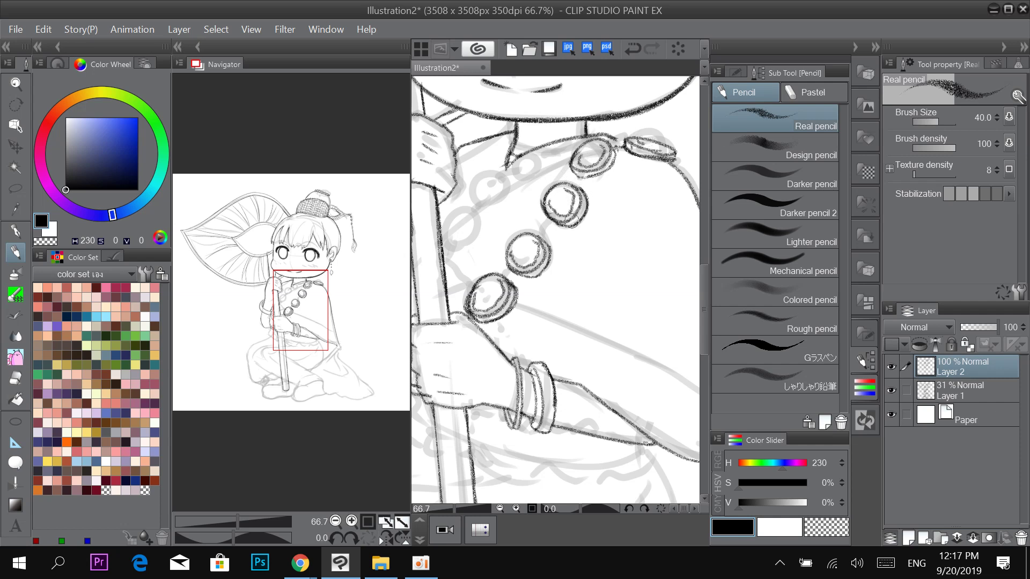
pyautogui.moveTo(563, 221)
pyautogui.mouseDown()
pyautogui.moveTo(540, 206)
pyautogui.moveTo(564, 187)
pyautogui.moveTo(545, 194)
pyautogui.moveTo(583, 200)
pyautogui.moveTo(605, 180)
pyautogui.moveTo(586, 195)
pyautogui.moveTo(591, 166)
pyautogui.moveTo(600, 177)
pyautogui.moveTo(574, 181)
pyautogui.moveTo(590, 194)
pyautogui.moveTo(585, 172)
pyautogui.moveTo(582, 189)
pyautogui.moveTo(615, 155)
pyautogui.mouseUp()
pyautogui.hotkey('ctrl', 'z')
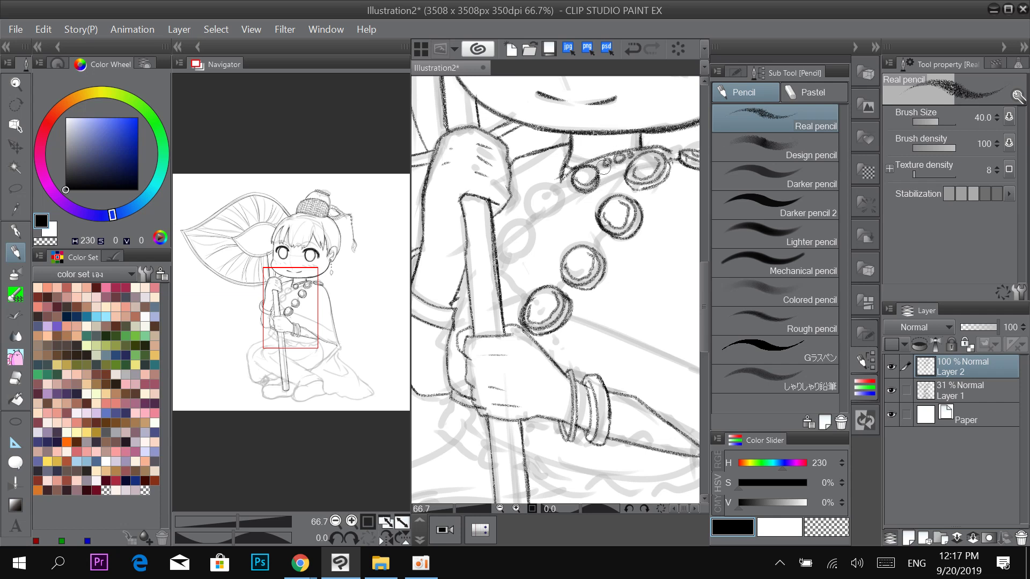
# Trace the second bead string from the neckline to the staff, with small connecting beads, and the garment edge behind the staff.
pyautogui.moveTo(556, 187)
pyautogui.mouseDown()
pyautogui.moveTo(527, 211)
pyautogui.moveTo(555, 214)
pyautogui.moveTo(559, 185)
pyautogui.moveTo(554, 219)
pyautogui.moveTo(531, 214)
pyautogui.moveTo(548, 222)
pyautogui.moveTo(561, 210)
pyautogui.moveTo(546, 207)
pyautogui.moveTo(561, 197)
pyautogui.moveTo(531, 227)
pyautogui.moveTo(518, 223)
pyautogui.moveTo(532, 233)
pyautogui.moveTo(505, 264)
pyautogui.moveTo(533, 225)
pyautogui.mouseUp()
pyautogui.hotkey('ctrl', 'z')
pyautogui.hotkey('ctrl', 'z')
pyautogui.hotkey('ctrl', 'z')
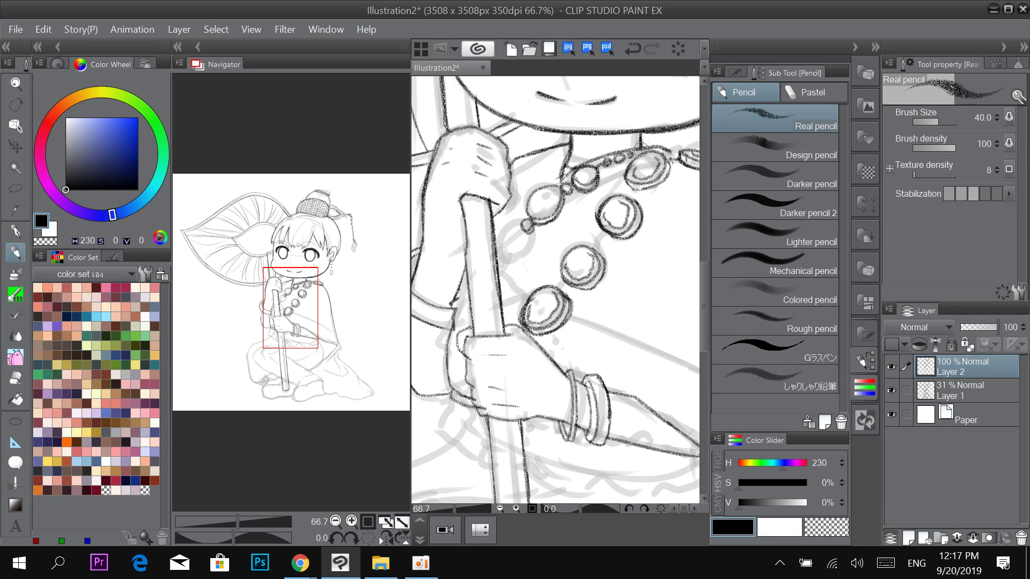
pyautogui.moveTo(513, 223)
pyautogui.mouseDown()
pyautogui.moveTo(502, 259)
pyautogui.moveTo(518, 225)
pyautogui.moveTo(493, 242)
pyautogui.moveTo(521, 241)
pyautogui.moveTo(496, 239)
pyautogui.moveTo(521, 230)
pyautogui.moveTo(493, 258)
pyautogui.moveTo(518, 233)
pyautogui.moveTo(505, 262)
pyautogui.moveTo(496, 250)
pyautogui.moveTo(517, 228)
pyautogui.moveTo(505, 225)
pyautogui.mouseUp()
pyautogui.hotkey('ctrl', 'z')
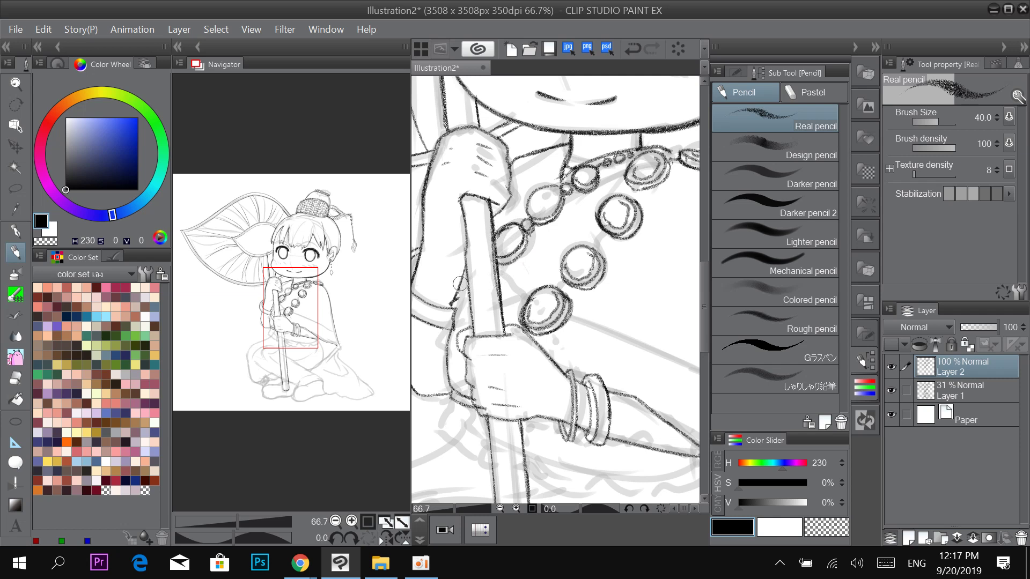
pyautogui.moveTo(460, 283)
pyautogui.mouseDown()
pyautogui.moveTo(462, 294)
pyautogui.moveTo(464, 273)
pyautogui.mouseUp()
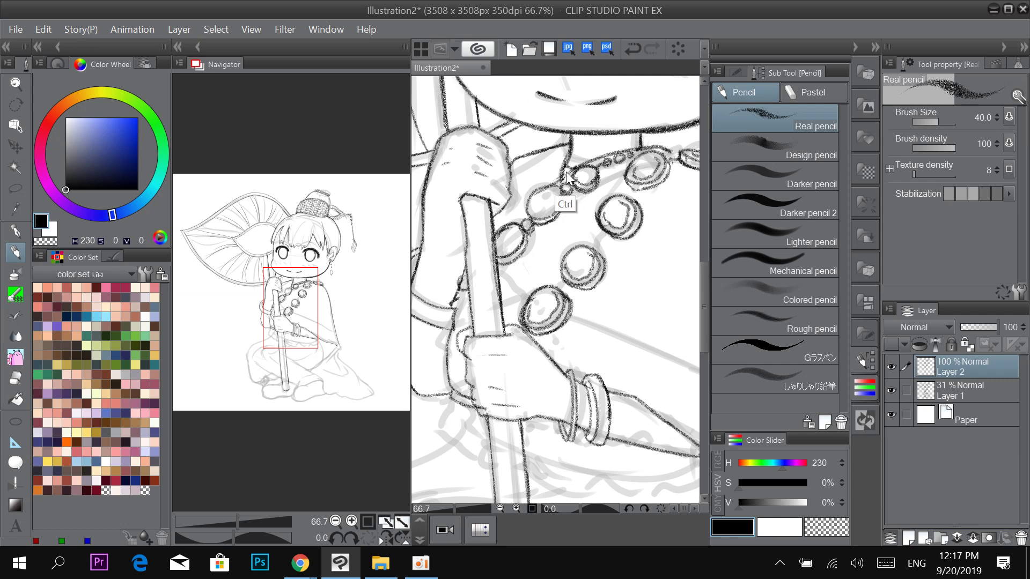
pyautogui.hotkey('ctrl', 'z')
pyautogui.moveTo(569, 169); pyautogui.dragTo(559, 183)
pyautogui.moveTo(518, 220)
pyautogui.mouseDown()
pyautogui.moveTo(575, 165)
pyautogui.moveTo(565, 162)
pyautogui.moveTo(581, 168)
pyautogui.mouseUp()
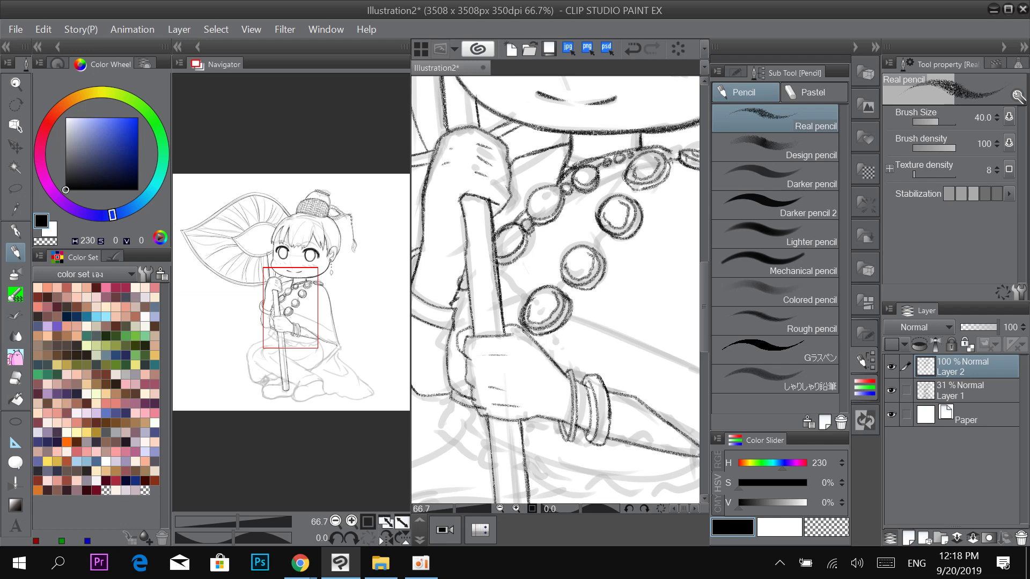
pyautogui.scroll(-3, 577, 252)
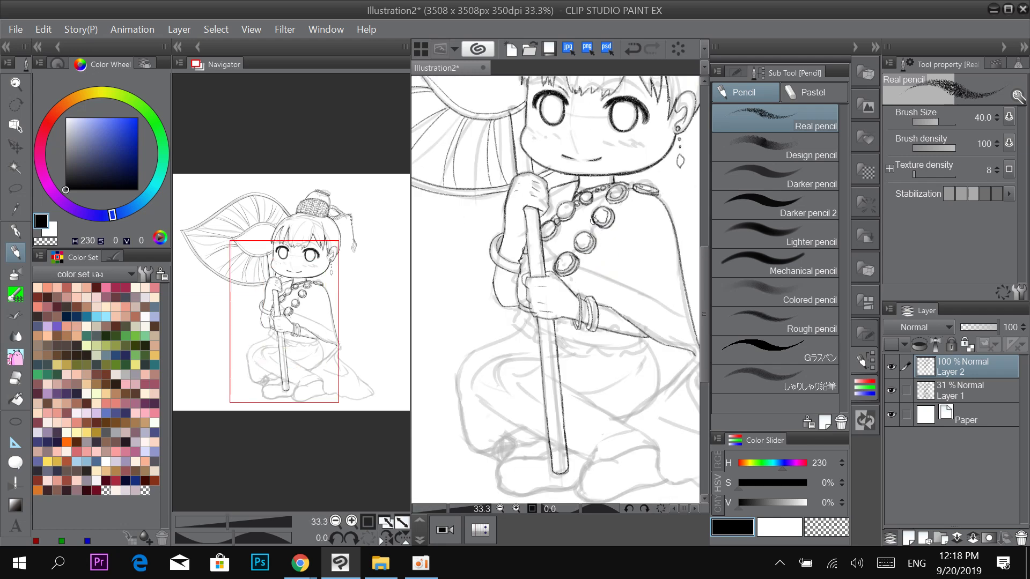
pyautogui.scroll(2, 575, 257)
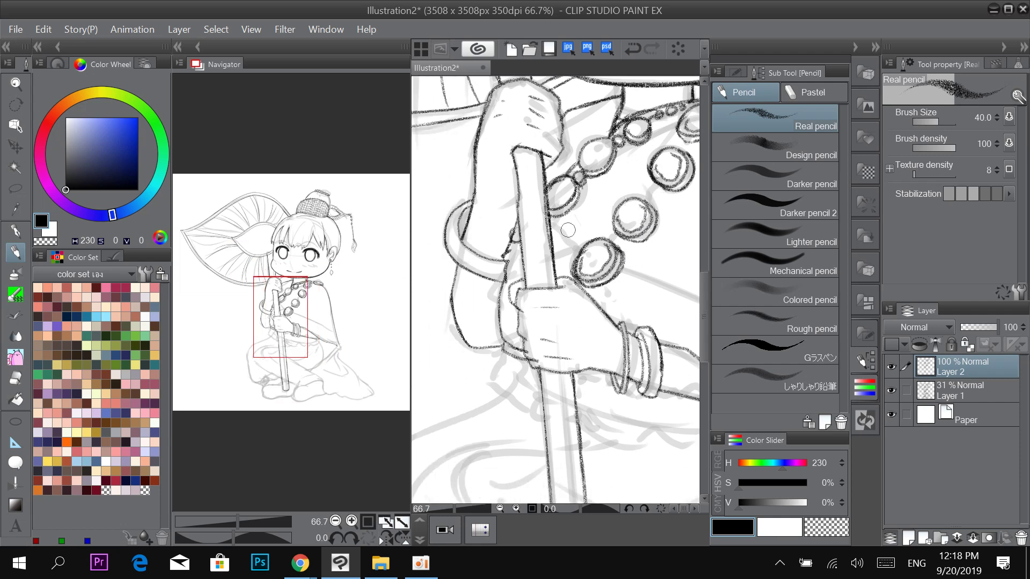
pyautogui.moveTo(551, 219); pyautogui.dragTo(575, 254)
pyautogui.scroll(-2, 608, 271)
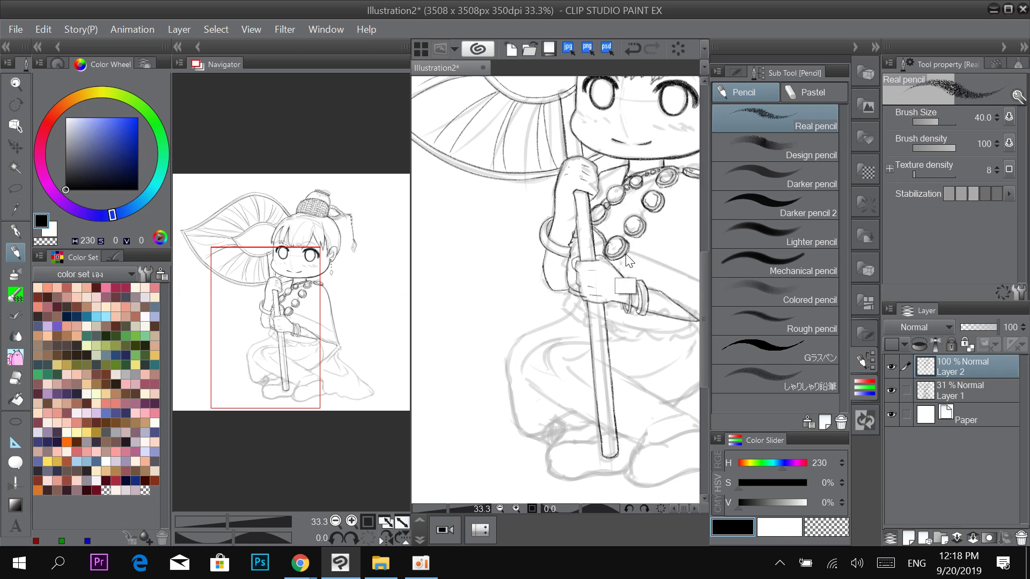
pyautogui.scroll(1, 628, 253)
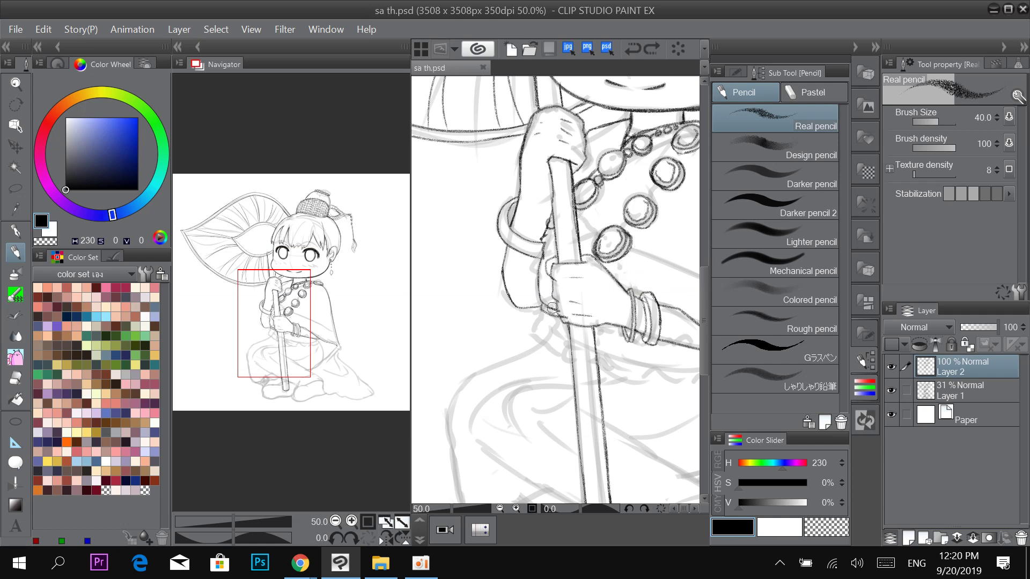
# Draw a row of tiny beads along the belt's lower edge on both sides of the staff, redoing the misplaced ones.
pyautogui.moveTo(681, 274); pyautogui.dragTo(553, 214)
pyautogui.moveTo(632, 241); pyautogui.dragTo(655, 199)
pyautogui.moveTo(550, 198); pyautogui.dragTo(571, 203)
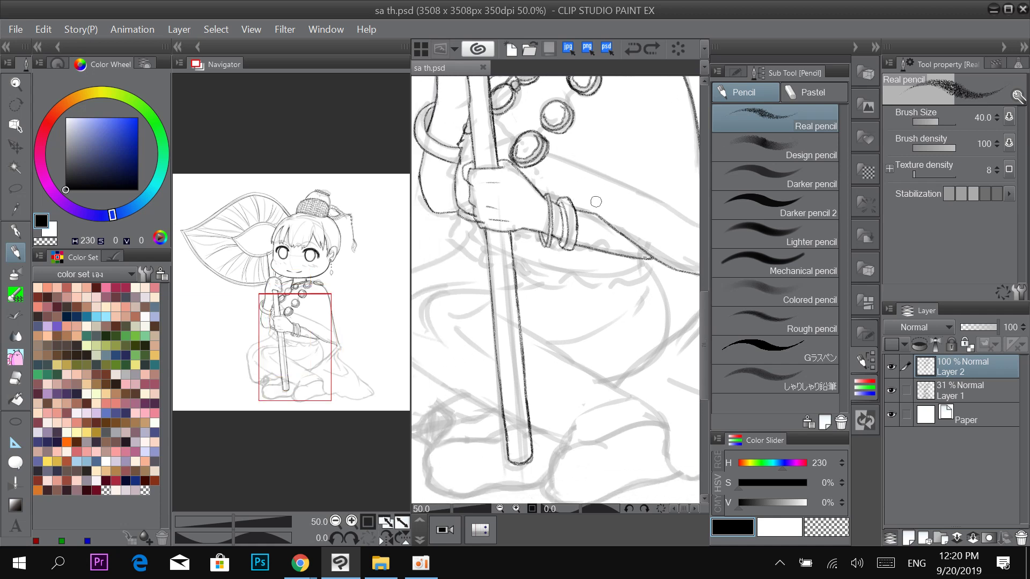
pyautogui.click(600, 274)
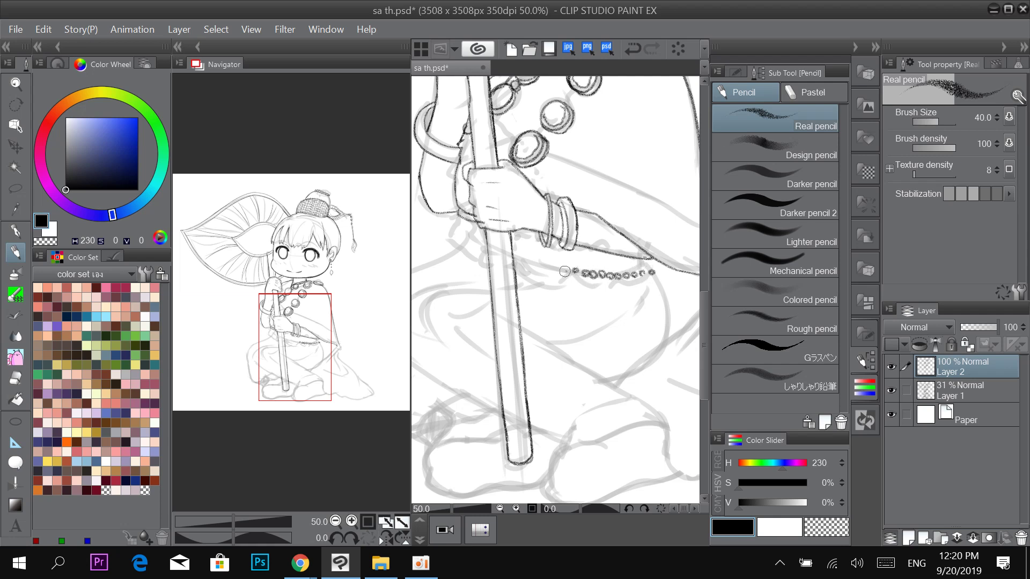
pyautogui.hotkey('ctrl', 'z')
pyautogui.click(570, 273)
pyautogui.click(526, 262)
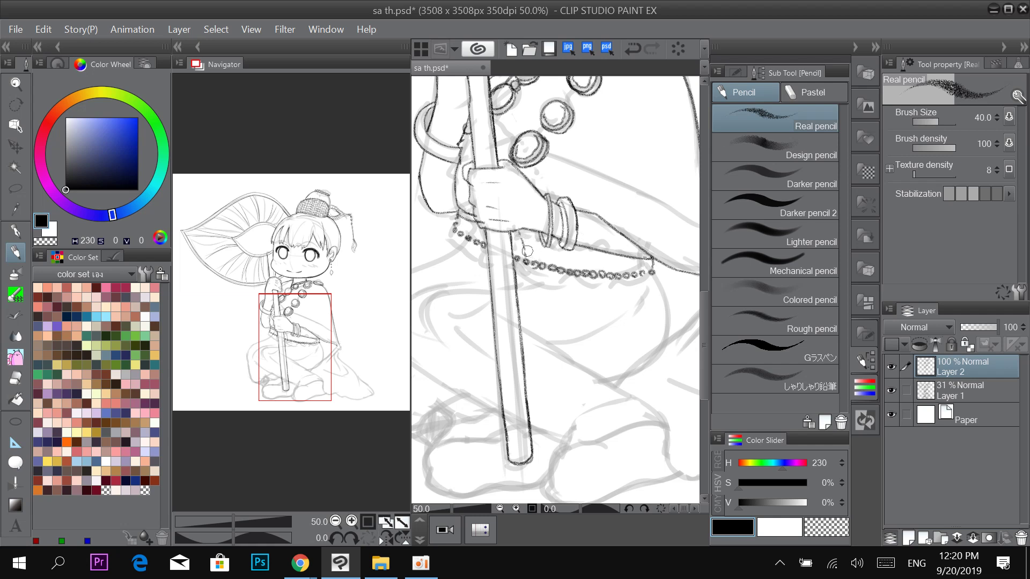
pyautogui.hotkey('ctrl', 'z')
pyautogui.moveTo(516, 251)
pyautogui.mouseDown()
pyautogui.moveTo(524, 229)
pyautogui.moveTo(514, 248)
pyautogui.mouseUp()
# Fill the belt band below the forearm with further rows of tiny beads on both sides of the staff.
pyautogui.moveTo(672, 203); pyautogui.dragTo(641, 189)
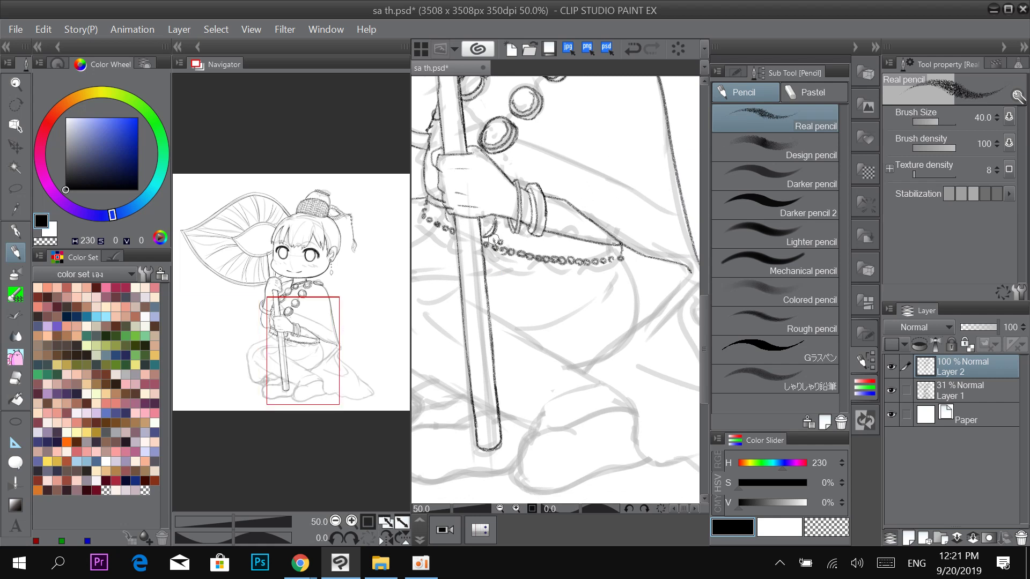
pyautogui.moveTo(494, 238); pyautogui.dragTo(620, 255)
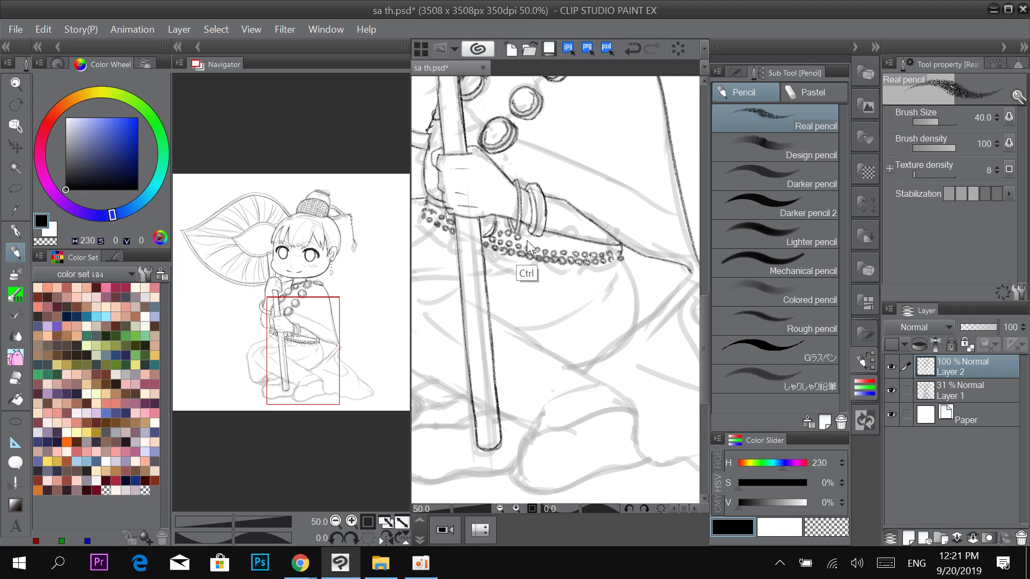
pyautogui.moveTo(500, 236)
pyautogui.mouseDown()
pyautogui.moveTo(610, 247)
pyautogui.moveTo(549, 239)
pyautogui.moveTo(575, 244)
pyautogui.mouseUp()
pyautogui.hotkey('ctrl', 'z')
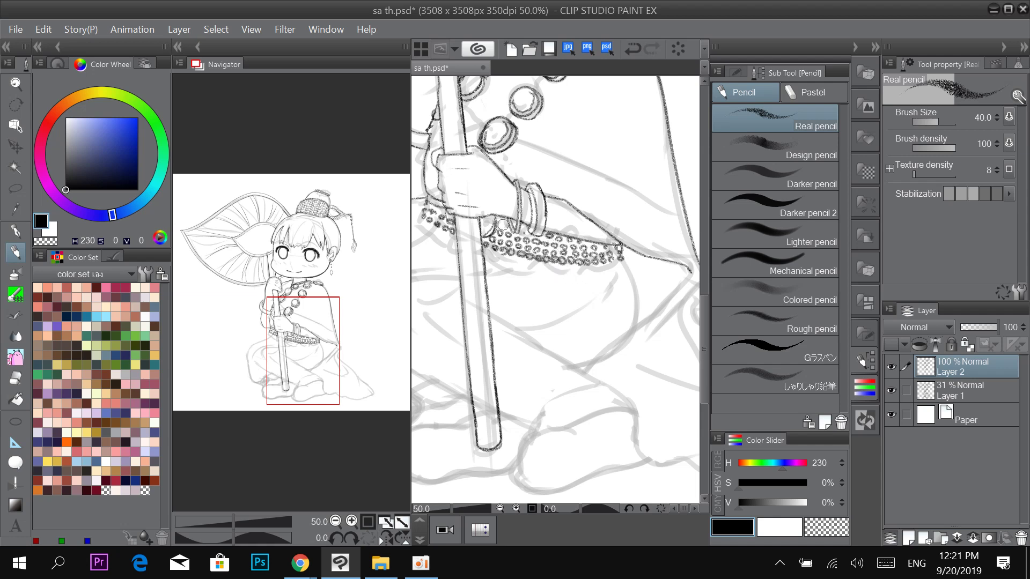
pyautogui.moveTo(486, 231); pyautogui.dragTo(491, 221)
# Outline the beaded belt's side and lower edges, redrawing the lower line once.
pyautogui.moveTo(588, 213); pyautogui.dragTo(651, 219)
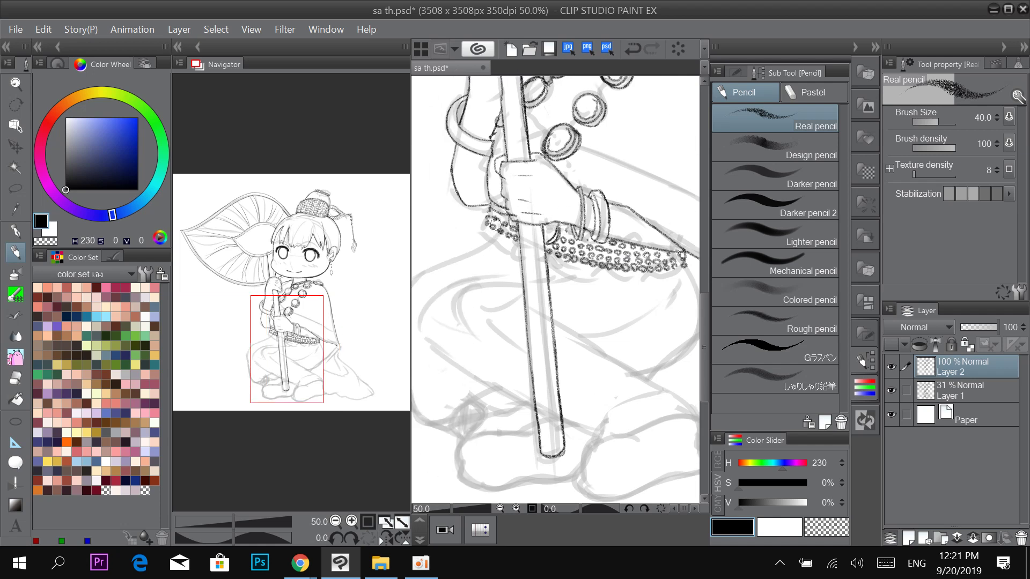
pyautogui.moveTo(488, 228)
pyautogui.mouseDown()
pyautogui.moveTo(537, 242)
pyautogui.moveTo(484, 217)
pyautogui.moveTo(507, 255)
pyautogui.moveTo(489, 243)
pyautogui.moveTo(653, 242)
pyautogui.moveTo(614, 244)
pyautogui.moveTo(582, 217)
pyautogui.moveTo(502, 254)
pyautogui.moveTo(477, 242)
pyautogui.moveTo(529, 253)
pyautogui.mouseUp()
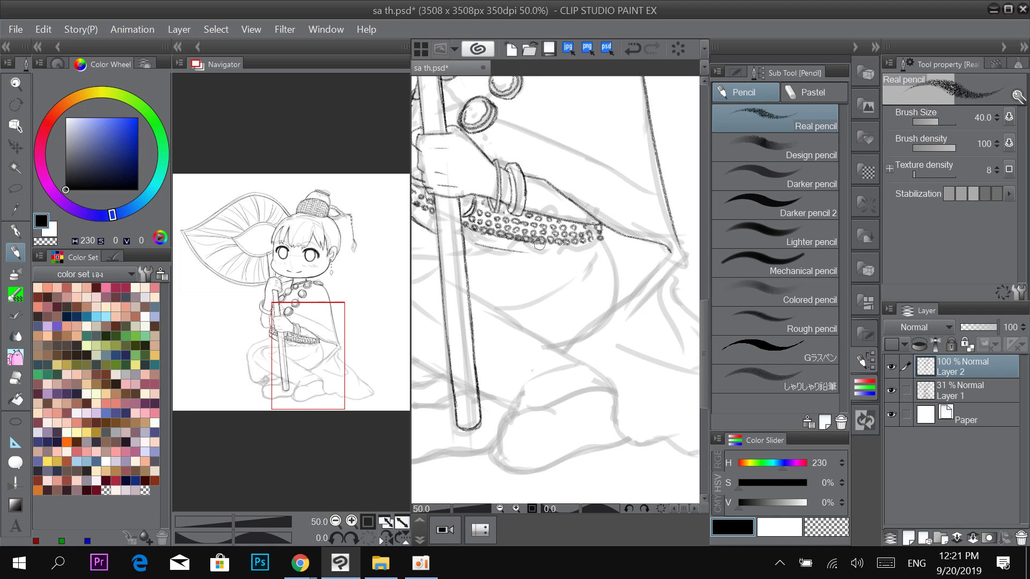
pyautogui.hotkey('ctrl', 'z')
pyautogui.moveTo(542, 244); pyautogui.dragTo(598, 239)
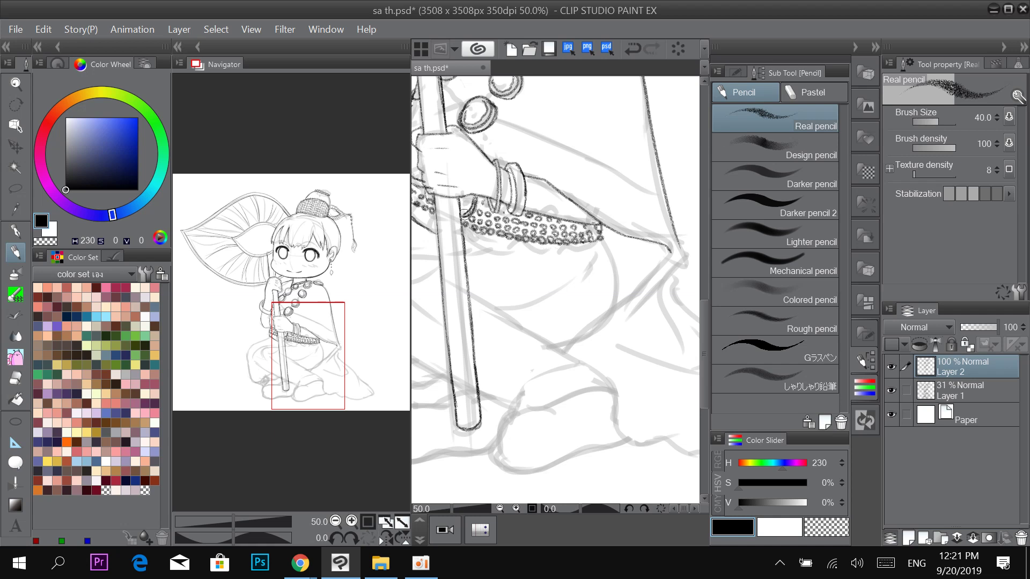
# Trace the cloth fold beneath the belt and the rounded outlines of both bent knees, with folds on the knee behind the staff.
pyautogui.moveTo(528, 218); pyautogui.dragTo(565, 215)
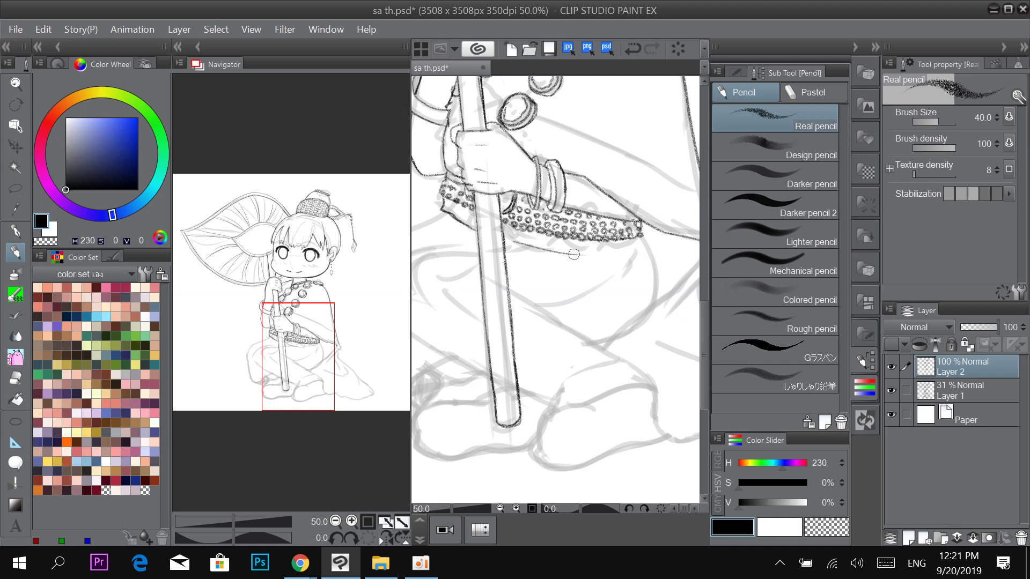
pyautogui.hotkey('ctrl', 'z')
pyautogui.moveTo(513, 246); pyautogui.dragTo(589, 255)
pyautogui.moveTo(639, 255)
pyautogui.mouseDown()
pyautogui.moveTo(573, 250)
pyautogui.moveTo(588, 260)
pyautogui.moveTo(551, 335)
pyautogui.moveTo(534, 332)
pyautogui.moveTo(529, 302)
pyautogui.moveTo(637, 289)
pyautogui.mouseUp()
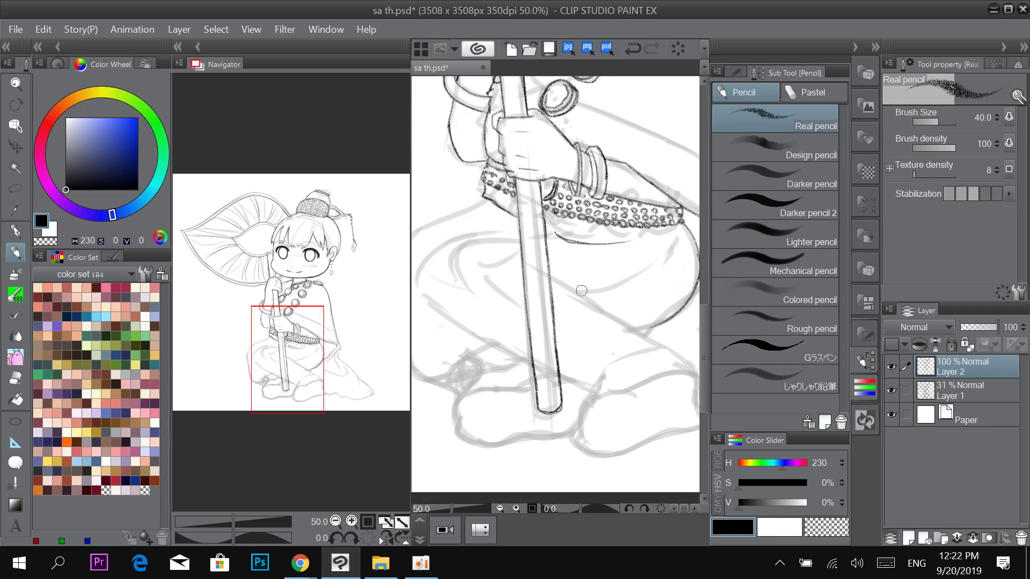
pyautogui.moveTo(543, 248)
pyautogui.mouseDown()
pyautogui.moveTo(618, 246)
pyautogui.moveTo(520, 279)
pyautogui.mouseUp()
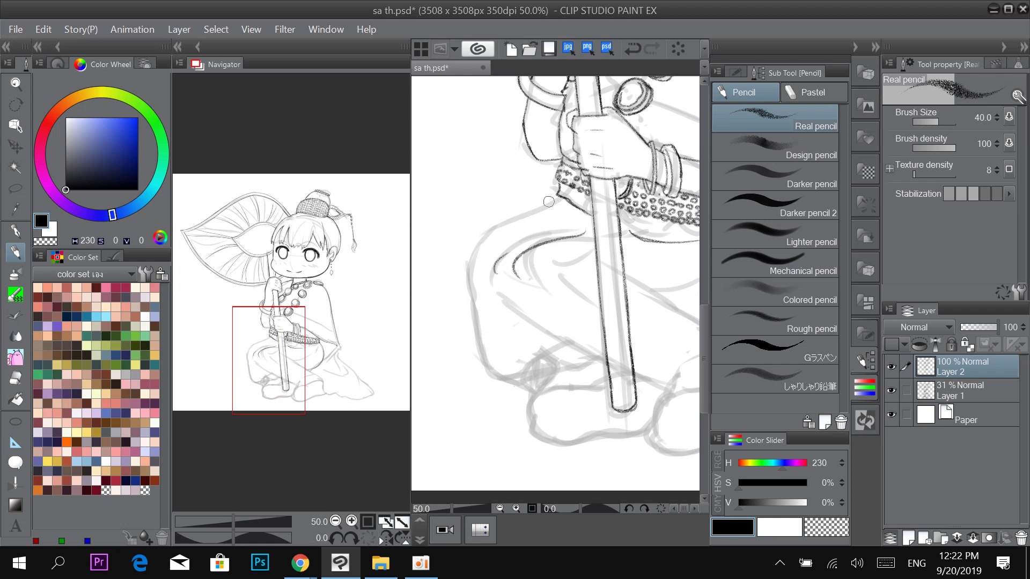
pyautogui.moveTo(561, 193)
pyautogui.mouseDown()
pyautogui.moveTo(507, 224)
pyautogui.moveTo(485, 352)
pyautogui.moveTo(507, 374)
pyautogui.mouseUp()
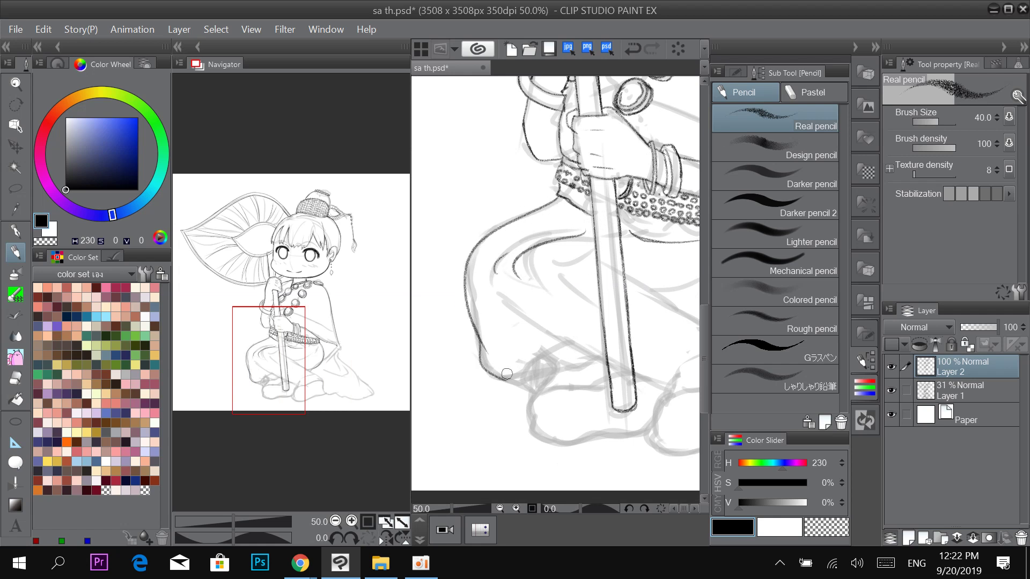
# Trace the cape's pointed corner beside the belt and its edge running back down below the thigh.
pyautogui.moveTo(668, 211); pyautogui.dragTo(532, 190)
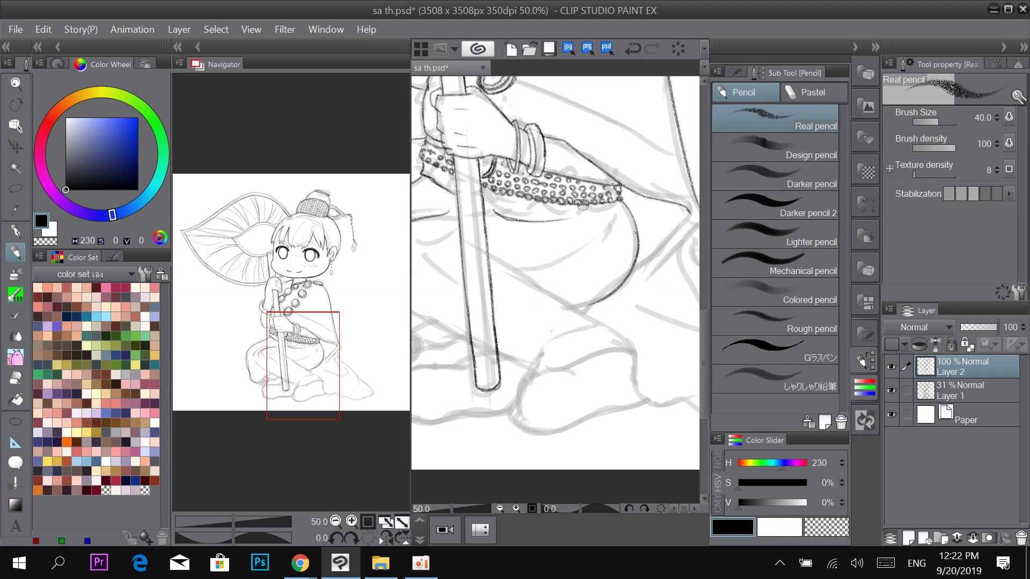
pyautogui.scroll(-1, 581, 176)
pyautogui.moveTo(679, 195); pyautogui.dragTo(660, 180)
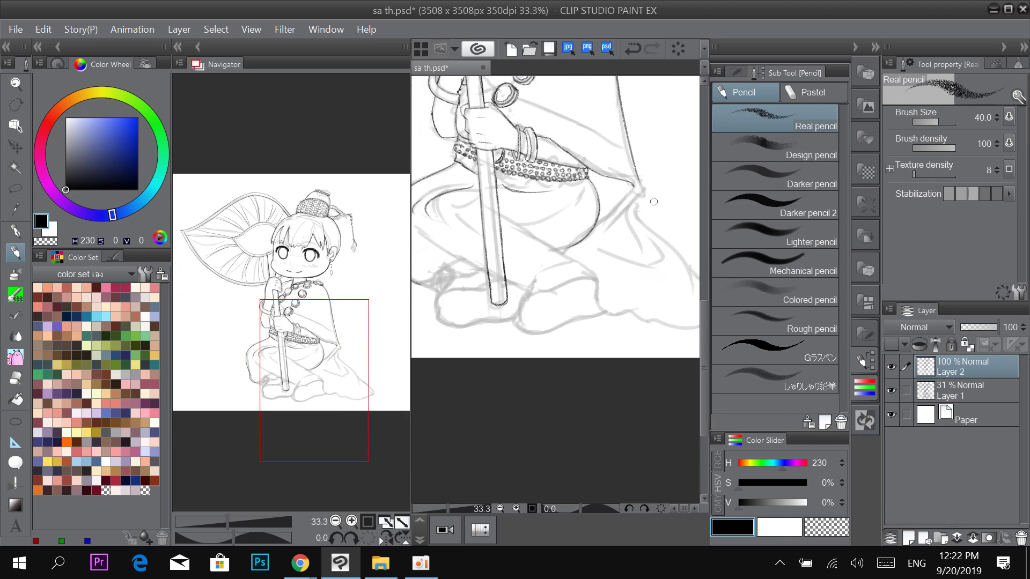
pyautogui.scroll(1, 636, 187)
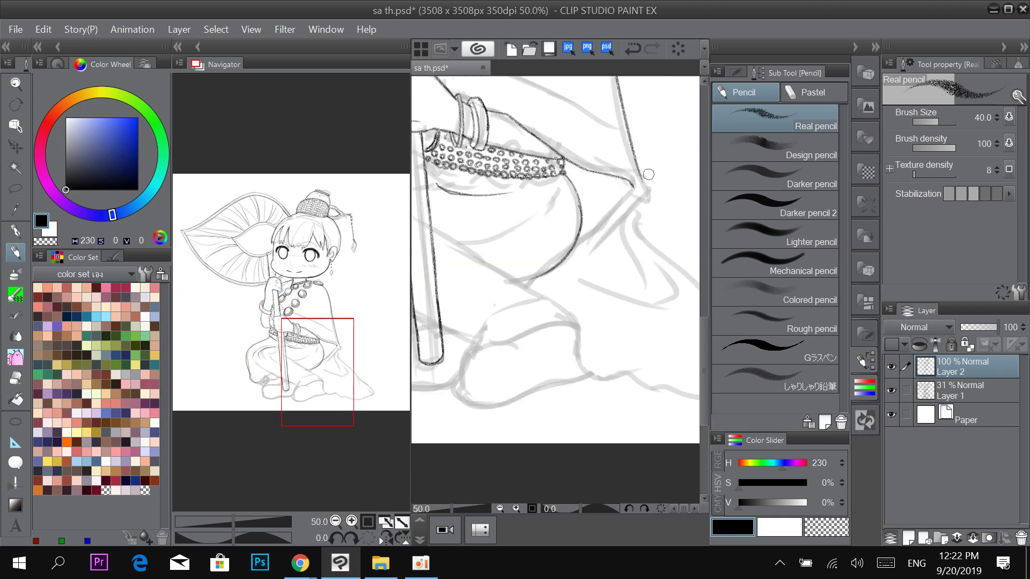
pyautogui.moveTo(632, 184)
pyautogui.mouseDown()
pyautogui.moveTo(647, 191)
pyautogui.moveTo(626, 220)
pyautogui.moveTo(529, 288)
pyautogui.mouseUp()
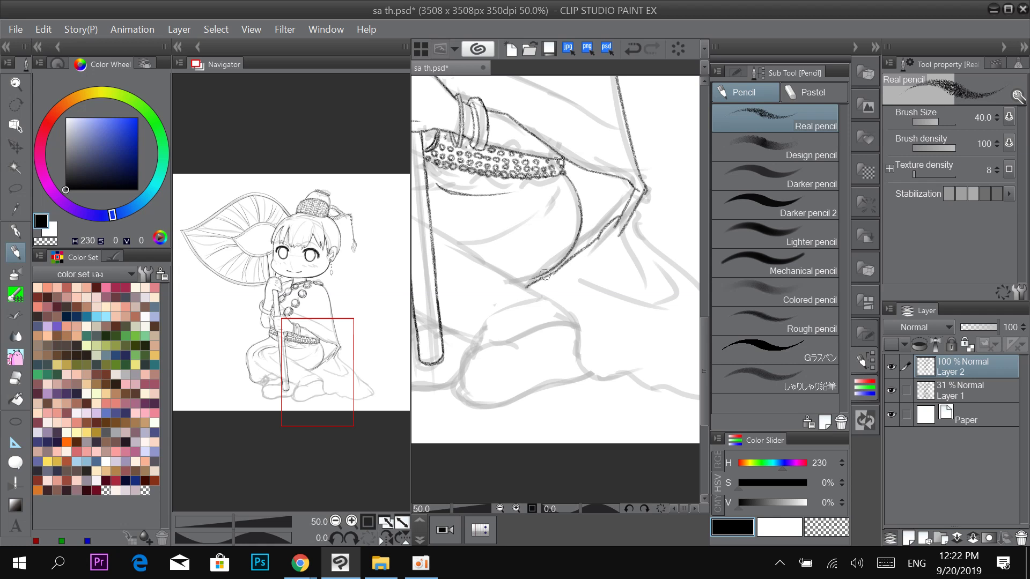
# Draw the two fold lines spreading down from the cape's pointed corner, redoing the first one.
pyautogui.moveTo(650, 209); pyautogui.dragTo(567, 208)
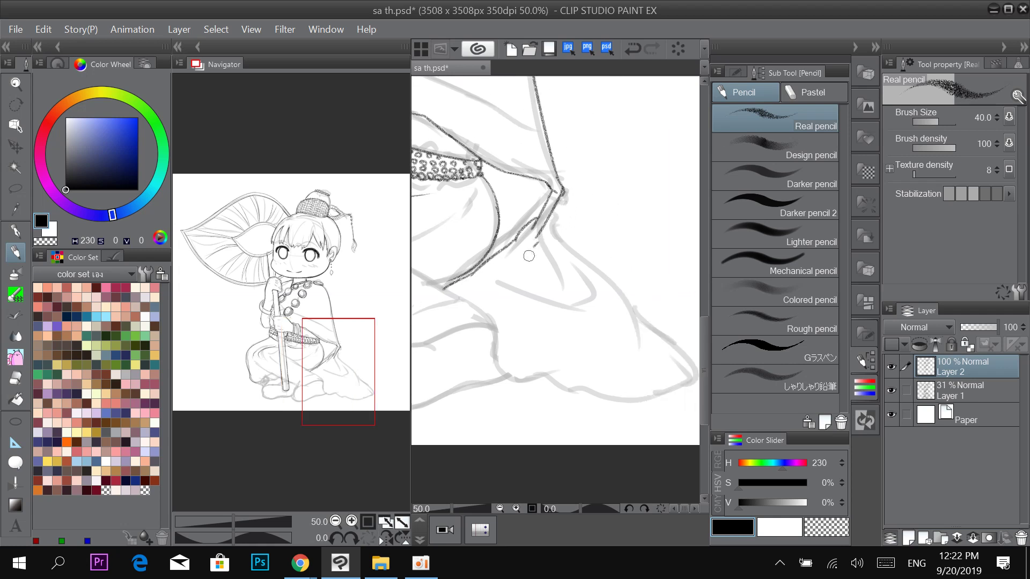
pyautogui.moveTo(538, 243); pyautogui.dragTo(516, 316)
pyautogui.hotkey('ctrl', 'z')
pyautogui.moveTo(538, 235); pyautogui.dragTo(505, 304)
pyautogui.moveTo(546, 222)
pyautogui.mouseDown()
pyautogui.moveTo(573, 257)
pyautogui.moveTo(582, 300)
pyautogui.mouseUp()
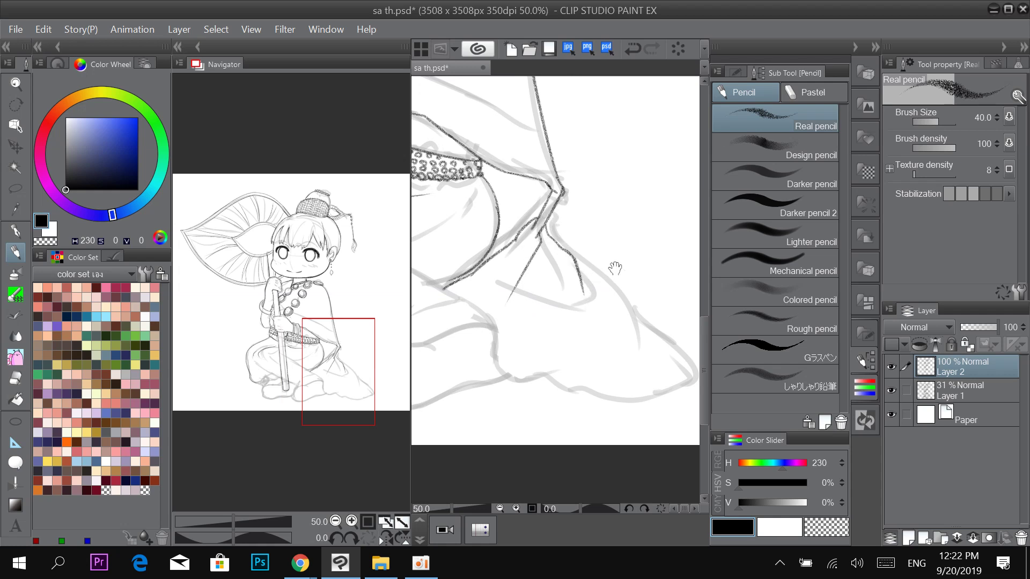
# Trace the trailing cloth's inner fold, its outer edge down to the tip, and the wavy hem back toward the foot.
pyautogui.moveTo(616, 259); pyautogui.dragTo(558, 224)
pyautogui.moveTo(480, 263)
pyautogui.mouseDown()
pyautogui.moveTo(528, 233)
pyautogui.moveTo(545, 242)
pyautogui.moveTo(633, 344)
pyautogui.mouseUp()
pyautogui.moveTo(625, 275); pyautogui.dragTo(625, 232)
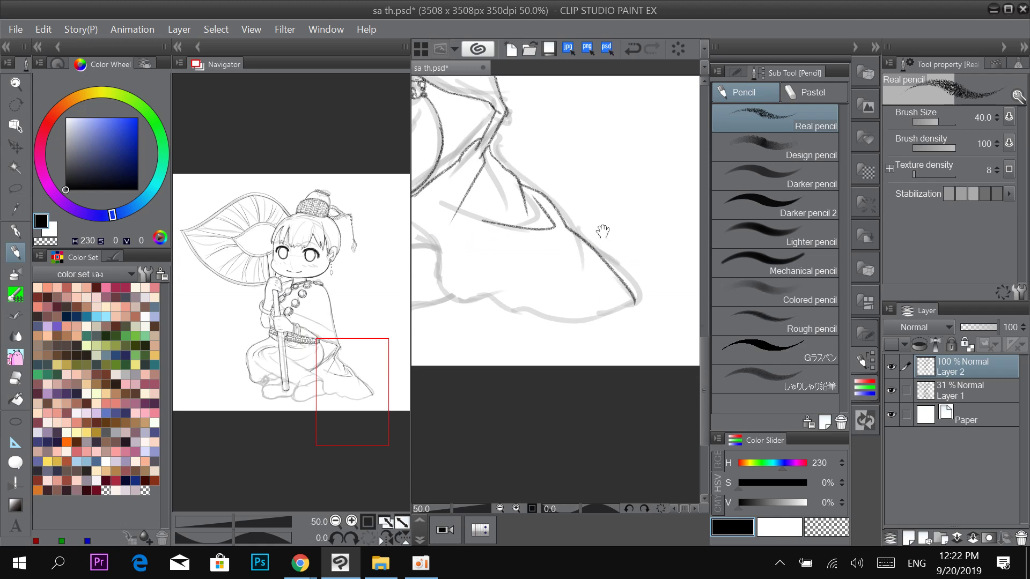
pyautogui.moveTo(561, 317); pyautogui.dragTo(571, 289)
pyautogui.moveTo(643, 275)
pyautogui.mouseDown()
pyautogui.moveTo(542, 293)
pyautogui.moveTo(613, 300)
pyautogui.moveTo(584, 276)
pyautogui.moveTo(560, 281)
pyautogui.moveTo(610, 270)
pyautogui.moveTo(626, 286)
pyautogui.moveTo(532, 266)
pyautogui.mouseUp()
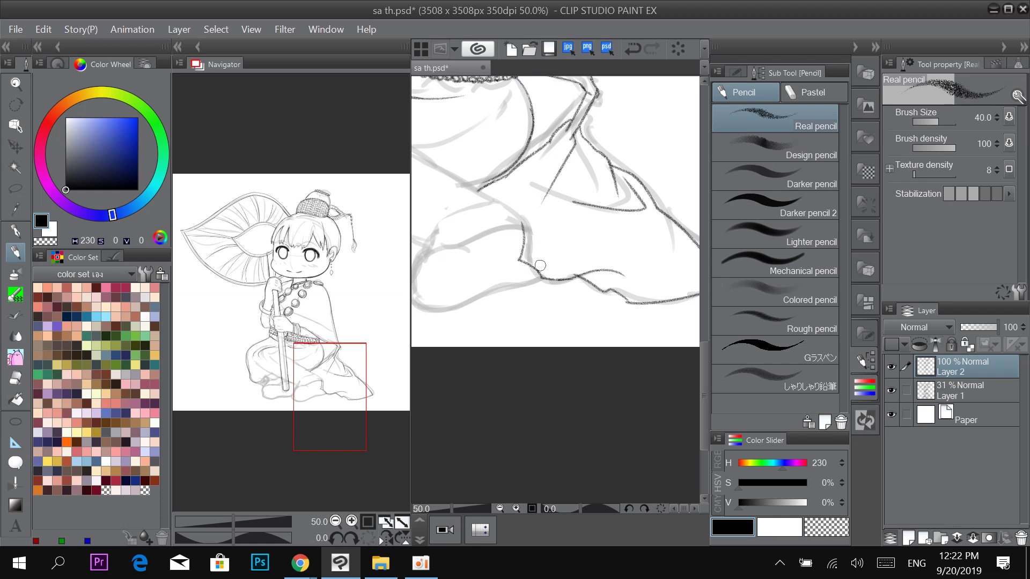
# Trace the lower leg's edge from beneath the thigh down to the trailing cloth, undoing the last stray stroke.
pyautogui.moveTo(526, 202); pyautogui.dragTo(587, 245)
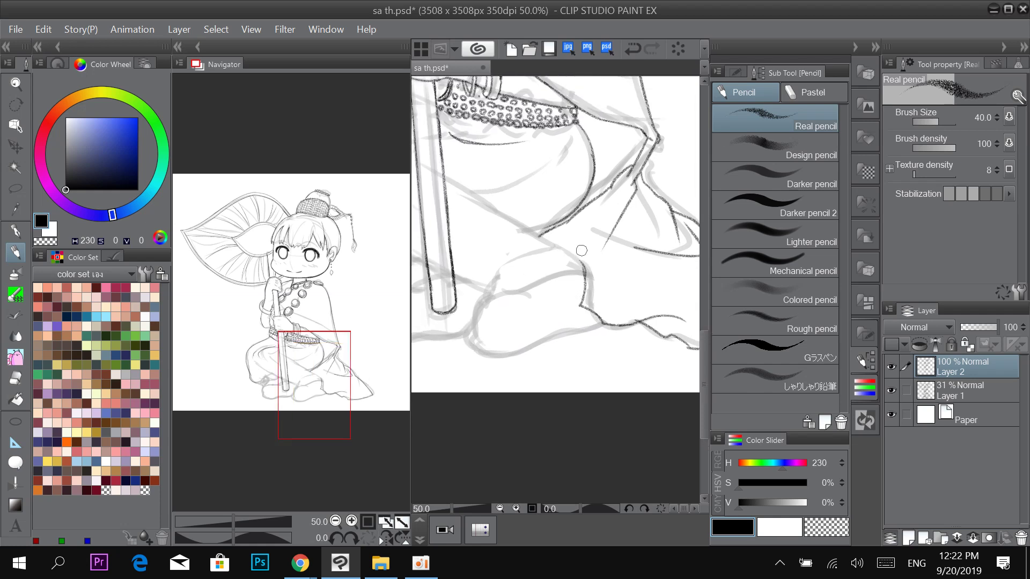
pyautogui.moveTo(520, 227); pyautogui.dragTo(583, 270)
pyautogui.moveTo(558, 217); pyautogui.dragTo(607, 205)
pyautogui.hotkey('ctrl', 'z')
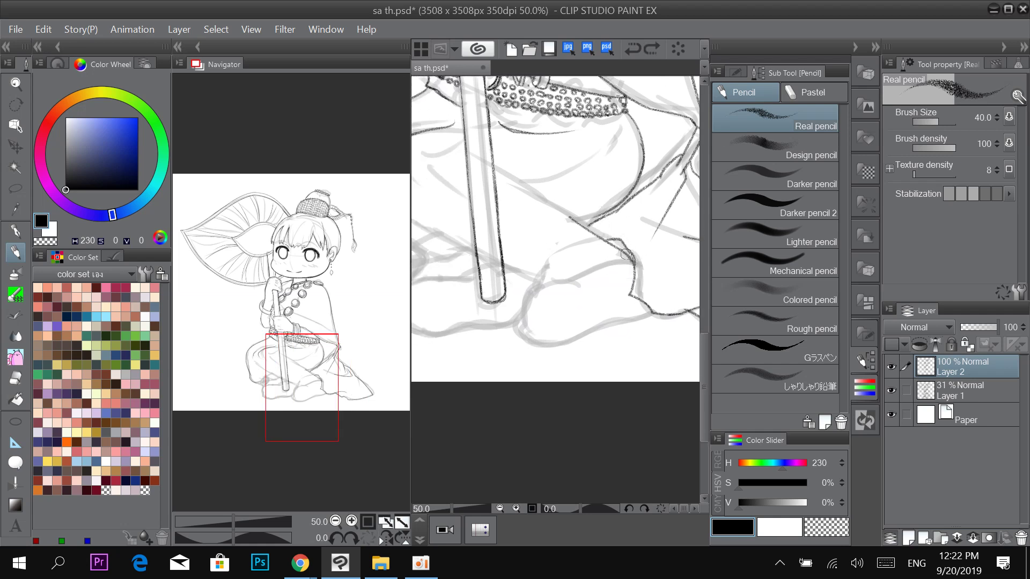
# Trace the hem arc above the front foot and the fold lines on the lower leg beside the staff, undoing one fold stroke.
pyautogui.moveTo(630, 257)
pyautogui.mouseDown()
pyautogui.moveTo(580, 242)
pyautogui.moveTo(540, 286)
pyautogui.moveTo(543, 270)
pyautogui.moveTo(549, 282)
pyautogui.moveTo(540, 262)
pyautogui.moveTo(534, 286)
pyautogui.mouseUp()
pyautogui.moveTo(569, 209)
pyautogui.mouseDown()
pyautogui.moveTo(604, 225)
pyautogui.moveTo(529, 188)
pyautogui.moveTo(586, 216)
pyautogui.mouseUp()
pyautogui.moveTo(540, 181); pyautogui.dragTo(579, 205)
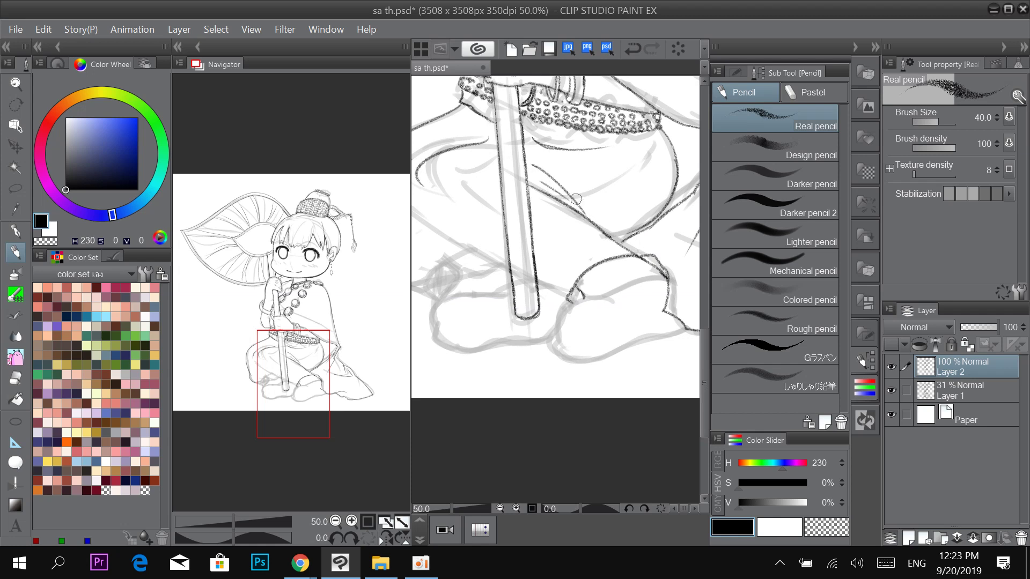
pyautogui.moveTo(543, 152); pyautogui.dragTo(599, 228)
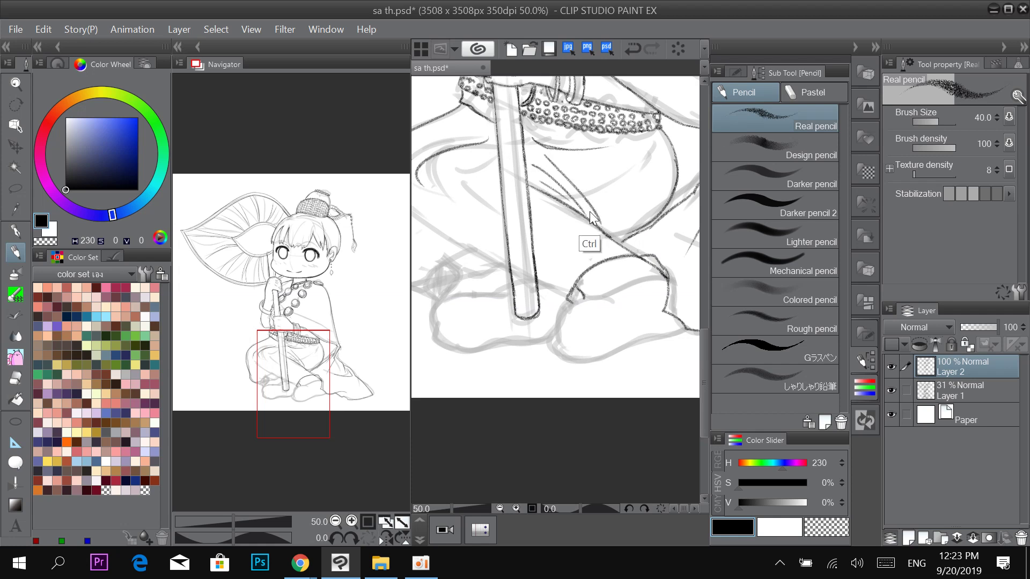
pyautogui.hotkey('ctrl', 'z')
pyautogui.moveTo(554, 169)
pyautogui.mouseDown()
pyautogui.moveTo(645, 174)
pyautogui.moveTo(625, 175)
pyautogui.mouseUp()
pyautogui.moveTo(567, 188); pyautogui.dragTo(646, 196)
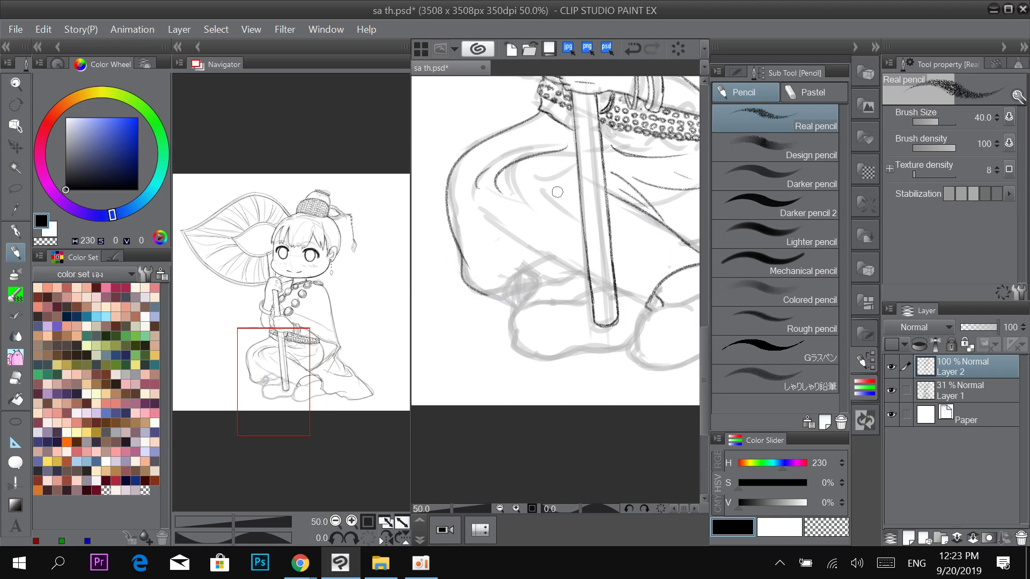
# Draw the inner curved fold on the bent knee beside the staff, redoing the first stroke.
pyautogui.moveTo(570, 180); pyautogui.dragTo(513, 190)
pyautogui.hotkey('ctrl', 'z')
pyautogui.moveTo(575, 179)
pyautogui.mouseDown()
pyautogui.moveTo(529, 177)
pyautogui.moveTo(561, 170)
pyautogui.mouseUp()
pyautogui.moveTo(553, 214); pyautogui.dragTo(512, 180)
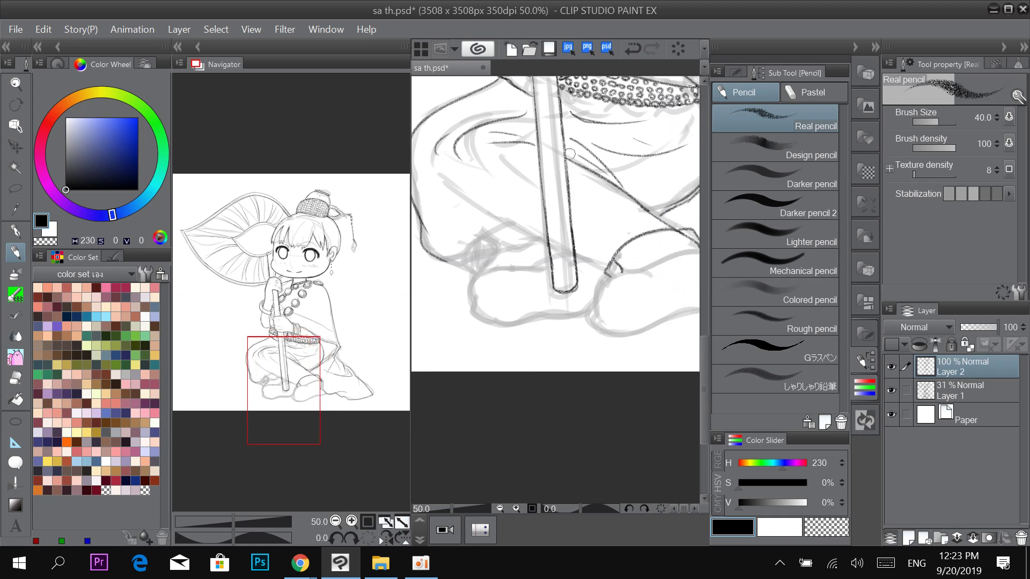
# Trace the shin's lower edge from the bent knee past the staff to the front foot, redoing it and thickening its start.
pyautogui.moveTo(442, 170); pyautogui.dragTo(560, 251)
pyautogui.hotkey('ctrl', 'z')
pyautogui.moveTo(438, 173)
pyautogui.mouseDown()
pyautogui.moveTo(573, 256)
pyautogui.moveTo(622, 266)
pyautogui.mouseUp()
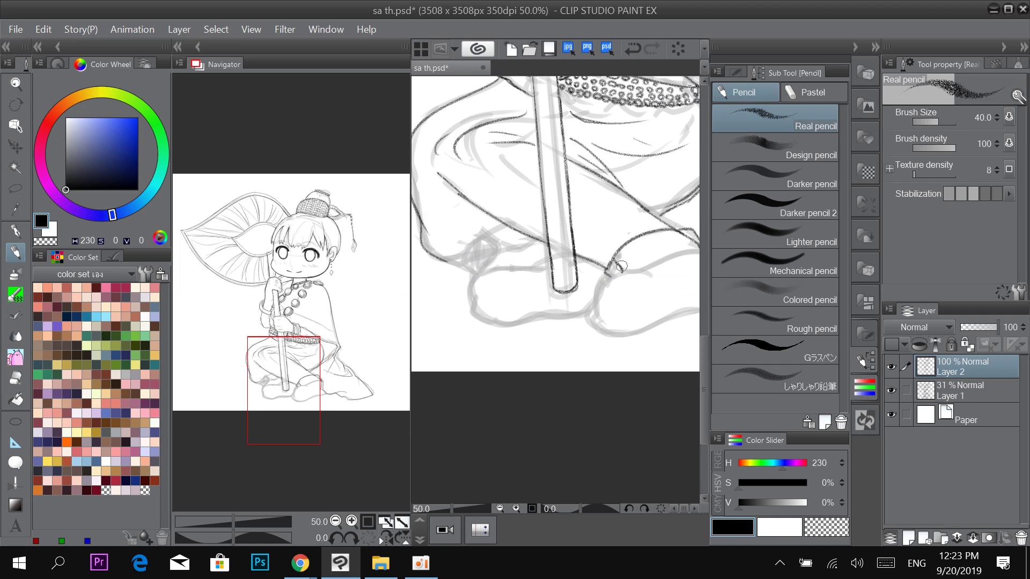
pyautogui.moveTo(567, 234); pyautogui.dragTo(637, 275)
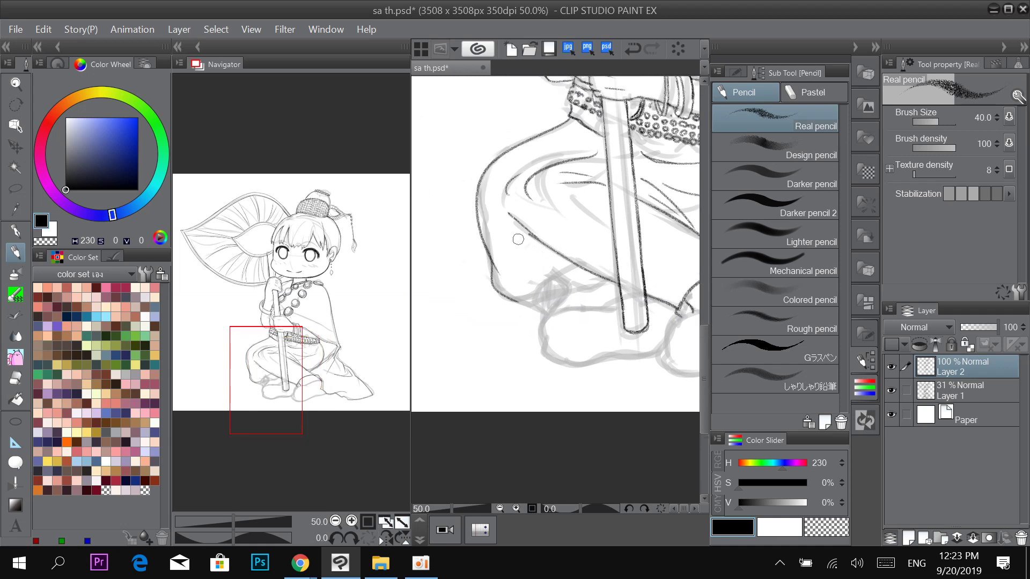
pyautogui.moveTo(508, 208); pyautogui.dragTo(540, 238)
pyautogui.moveTo(607, 224); pyautogui.dragTo(582, 174)
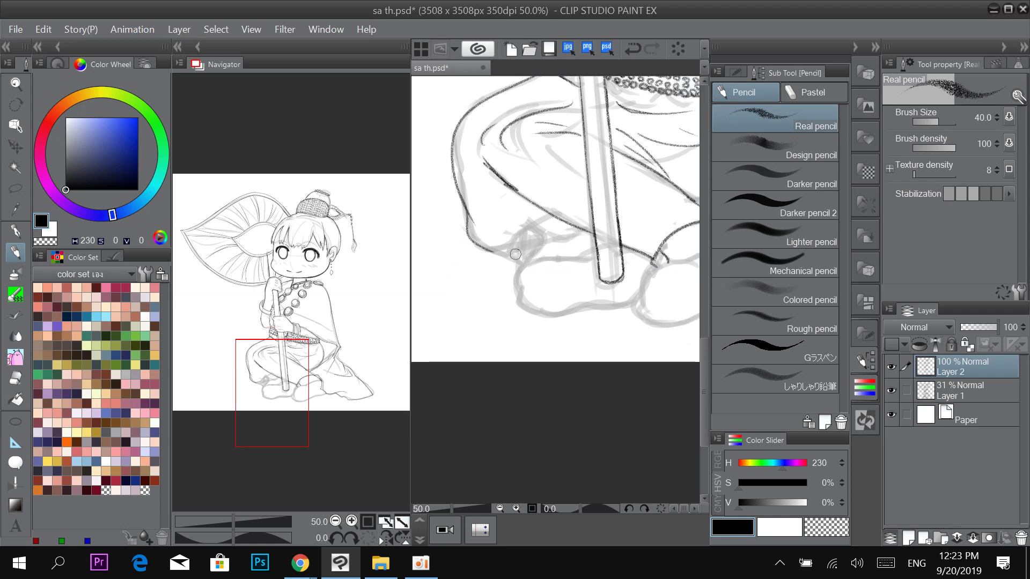
# Trace the trouser hem above the rear foot and add a short fold line over it, undoing the stray strokes.
pyautogui.moveTo(500, 256); pyautogui.dragTo(510, 256)
pyautogui.moveTo(513, 255)
pyautogui.mouseDown()
pyautogui.moveTo(583, 231)
pyautogui.moveTo(507, 255)
pyautogui.mouseUp()
pyautogui.hotkey('ctrl', 'z')
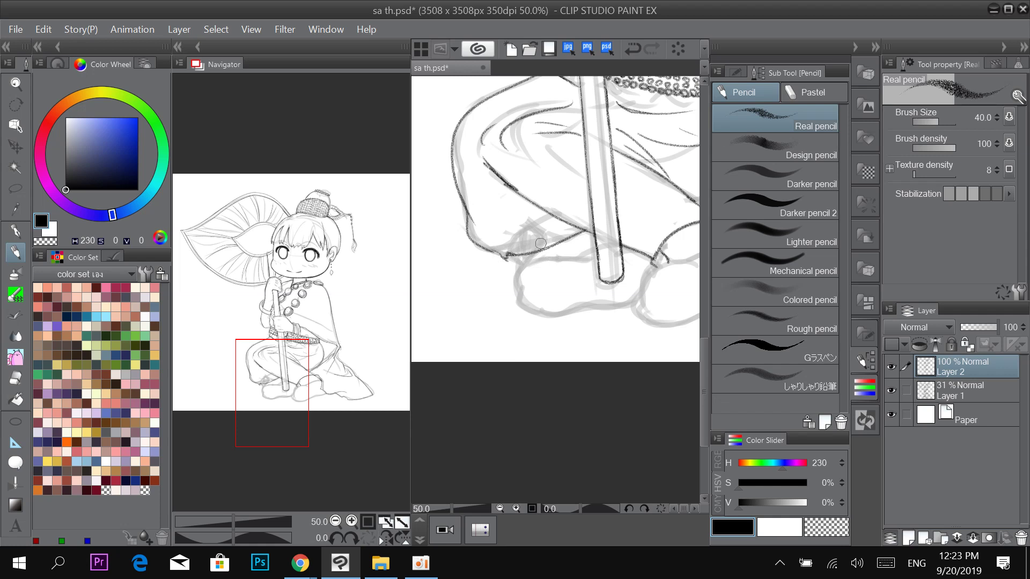
pyautogui.moveTo(481, 188); pyautogui.dragTo(510, 231)
pyautogui.moveTo(512, 256)
pyautogui.mouseDown()
pyautogui.moveTo(561, 243)
pyautogui.moveTo(510, 266)
pyautogui.moveTo(518, 270)
pyautogui.mouseUp()
pyautogui.hotkey('ctrl', 'z')
pyautogui.moveTo(535, 251); pyautogui.dragTo(545, 260)
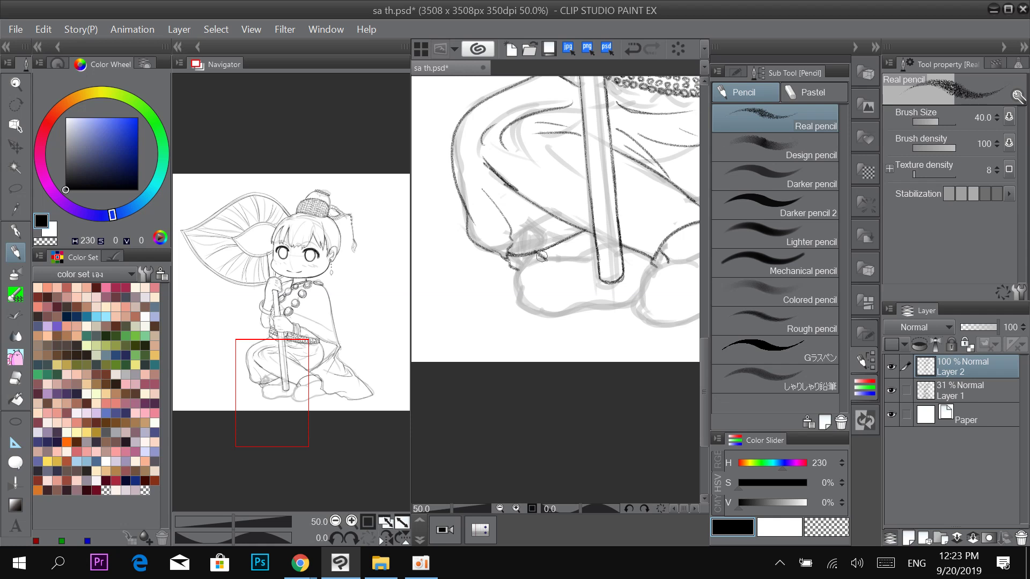
# Trace the rear foot's outline around the toes and sole to the front foot, redoing the first stroke, and add its upper edge.
pyautogui.moveTo(659, 207)
pyautogui.mouseDown()
pyautogui.moveTo(597, 182)
pyautogui.moveTo(637, 201)
pyautogui.mouseUp()
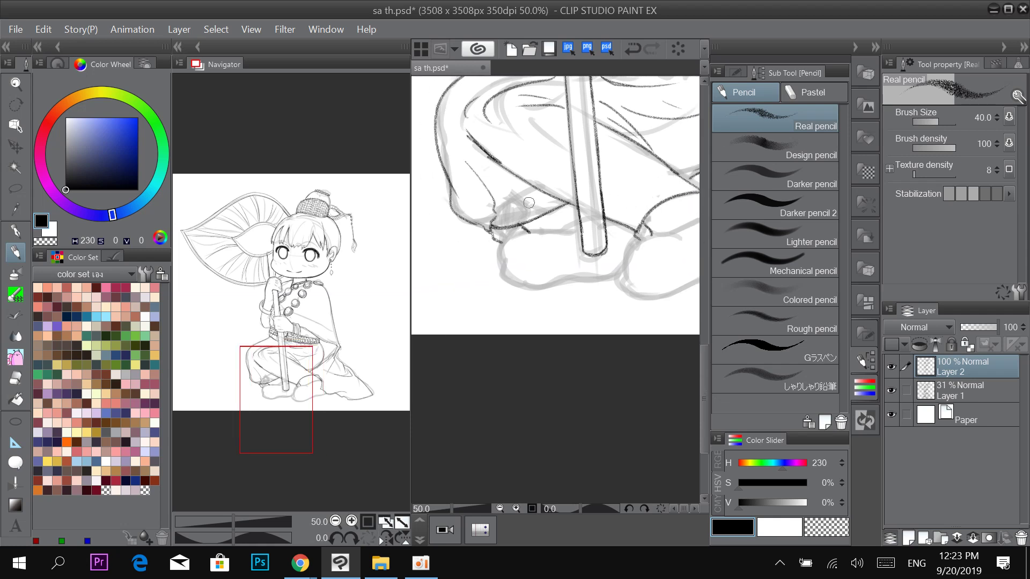
pyautogui.moveTo(506, 239)
pyautogui.mouseDown()
pyautogui.moveTo(508, 286)
pyautogui.moveTo(523, 290)
pyautogui.mouseUp()
pyautogui.hotkey('ctrl', 'z')
pyautogui.moveTo(502, 242)
pyautogui.mouseDown()
pyautogui.moveTo(523, 291)
pyautogui.moveTo(629, 275)
pyautogui.mouseUp()
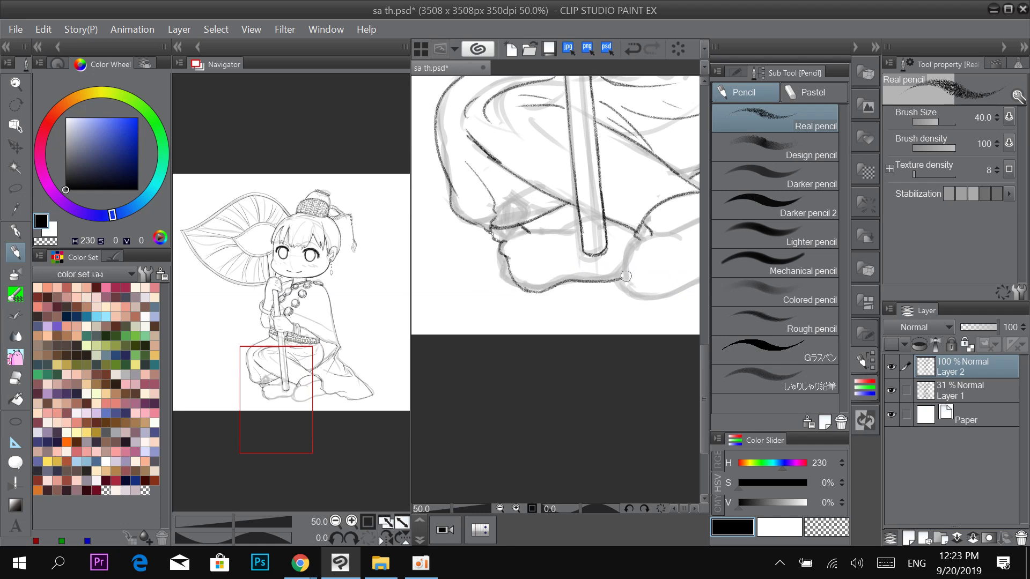
pyautogui.moveTo(516, 230)
pyautogui.mouseDown()
pyautogui.moveTo(547, 234)
pyautogui.moveTo(583, 219)
pyautogui.mouseUp()
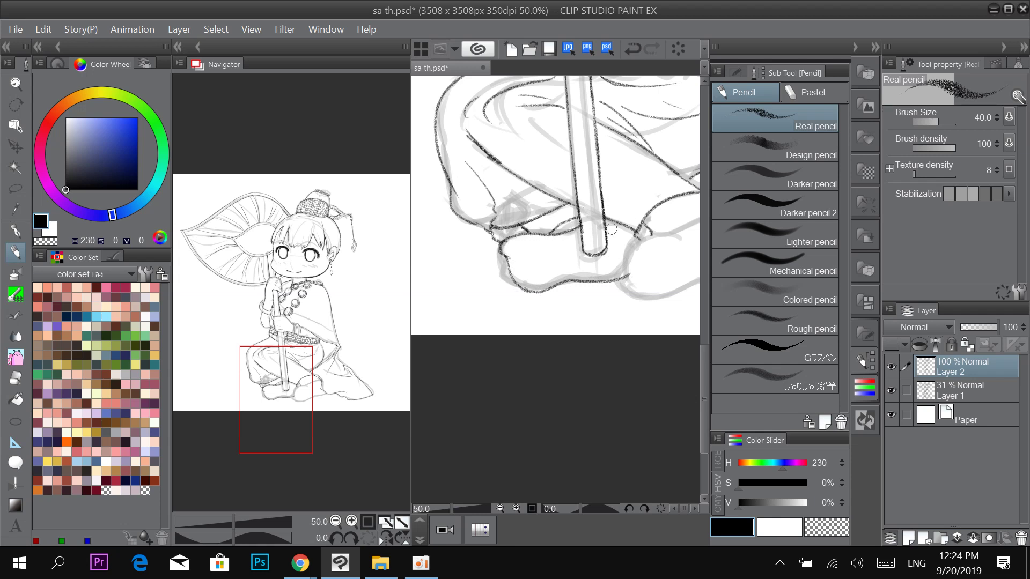
pyautogui.moveTo(681, 209)
pyautogui.mouseDown()
pyautogui.moveTo(585, 161)
pyautogui.moveTo(665, 215)
pyautogui.mouseUp()
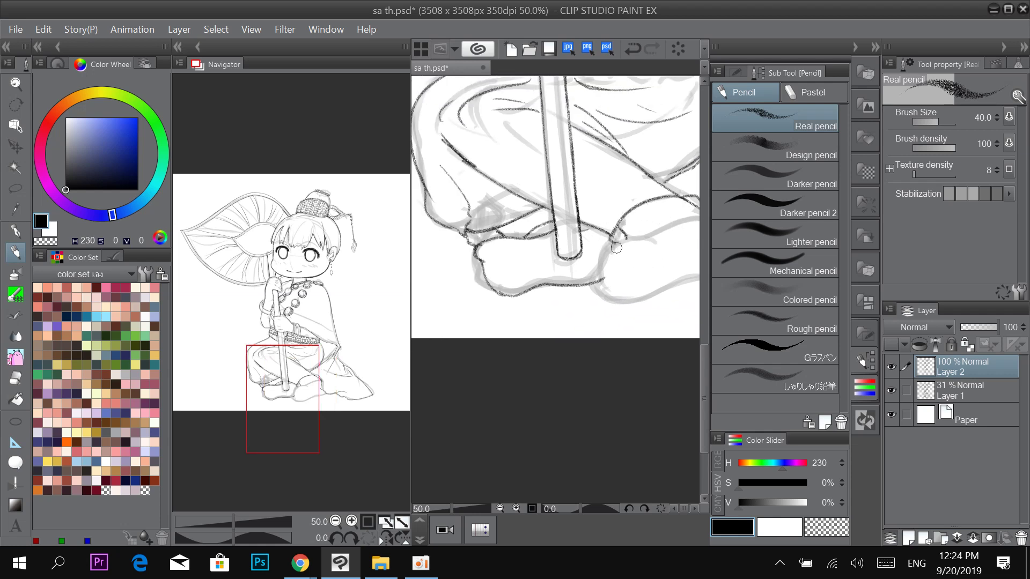
# Trace the front foot's outline around the toes and along the sole to the trailing cloth, redoing the stroke.
pyautogui.moveTo(602, 278); pyautogui.dragTo(616, 298)
pyautogui.moveTo(664, 247)
pyautogui.mouseDown()
pyautogui.moveTo(559, 208)
pyautogui.moveTo(648, 197)
pyautogui.mouseUp()
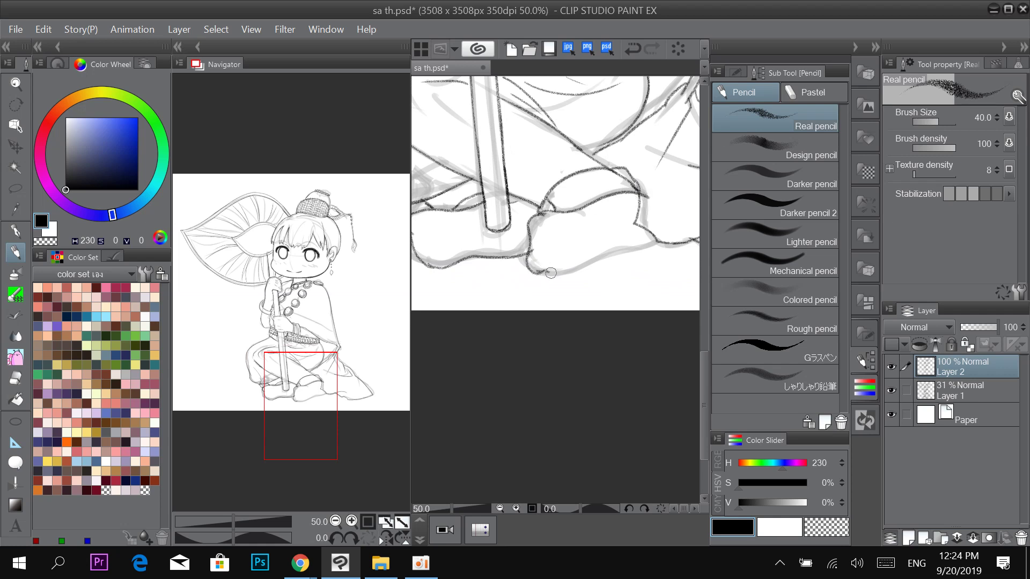
pyautogui.moveTo(551, 273); pyautogui.dragTo(660, 243)
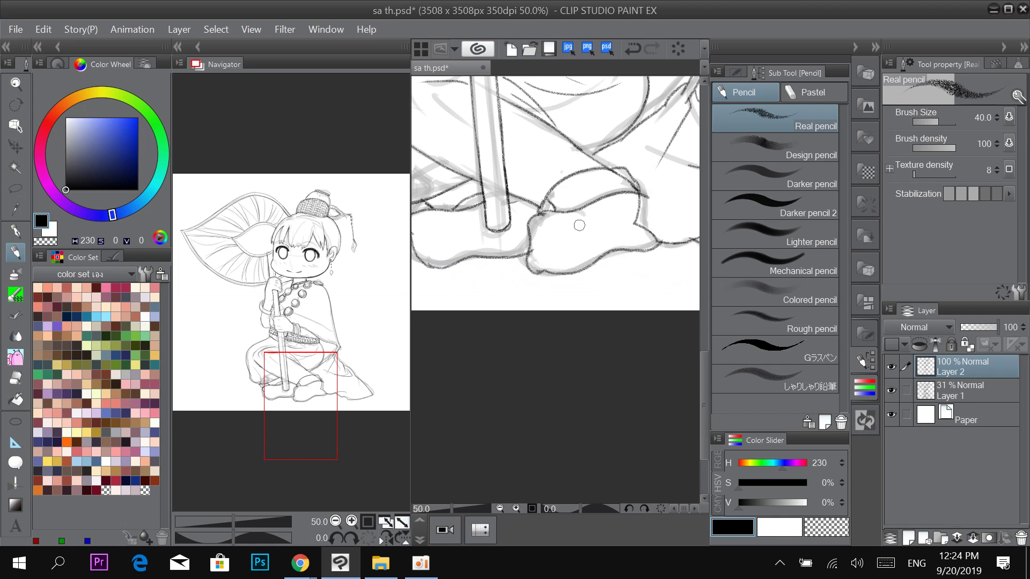
pyautogui.hotkey('ctrl', 'z')
pyautogui.hotkey('ctrl', 'z')
pyautogui.moveTo(531, 232)
pyautogui.mouseDown()
pyautogui.moveTo(529, 248)
pyautogui.moveTo(577, 239)
pyautogui.moveTo(644, 260)
pyautogui.mouseUp()
# Erase the short fold line above the rear trouser hem with the Hard 3 eraser and set the eraser size to 50.
pyautogui.press('e')
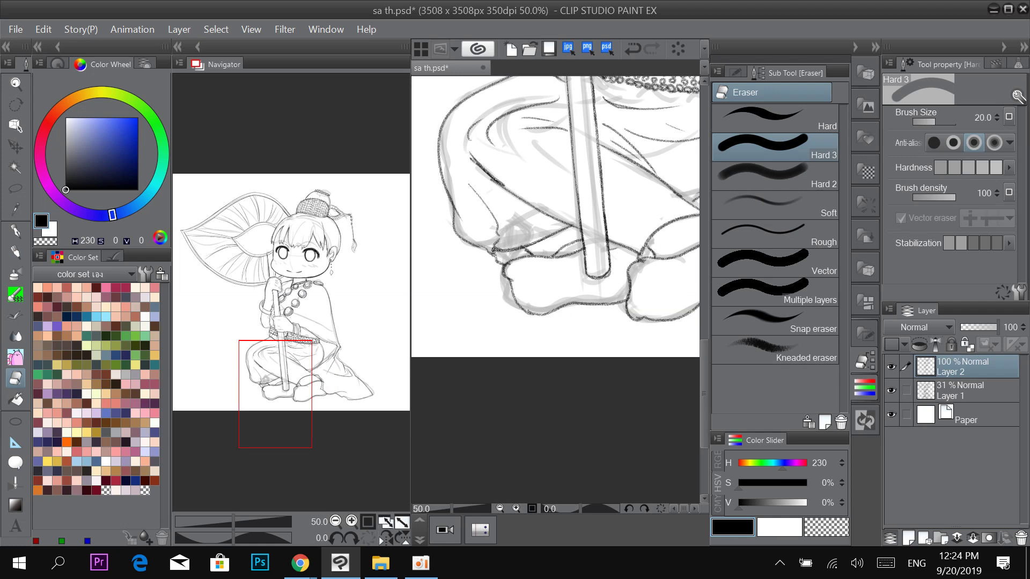
pyautogui.press('p')
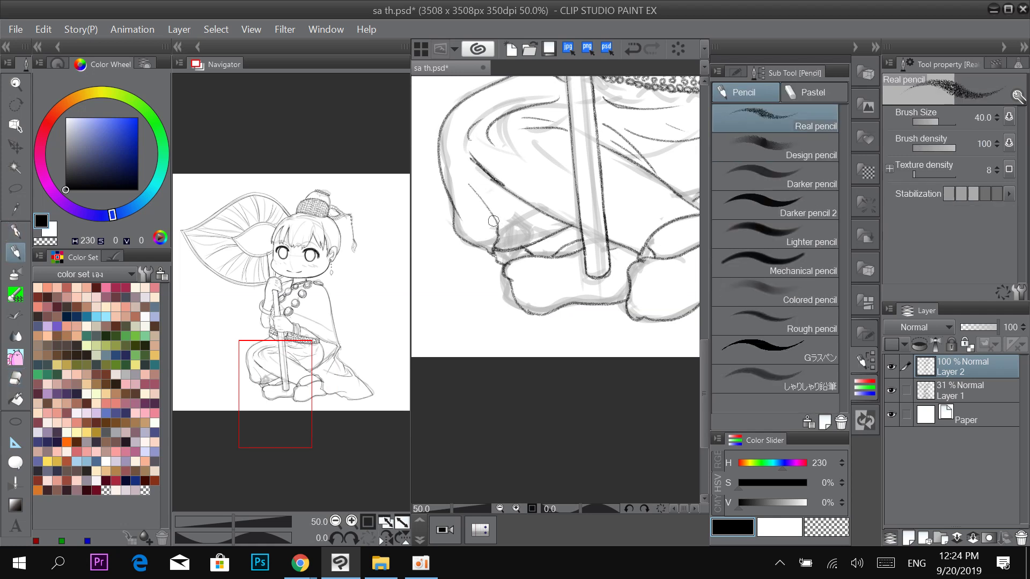
pyautogui.press('e')
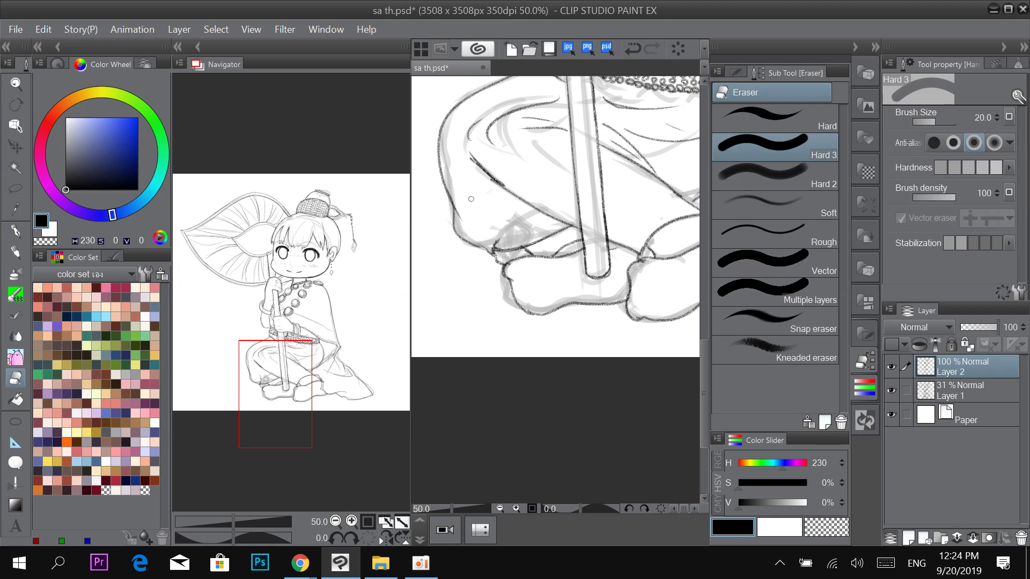
pyautogui.moveTo(514, 204); pyautogui.dragTo(543, 253)
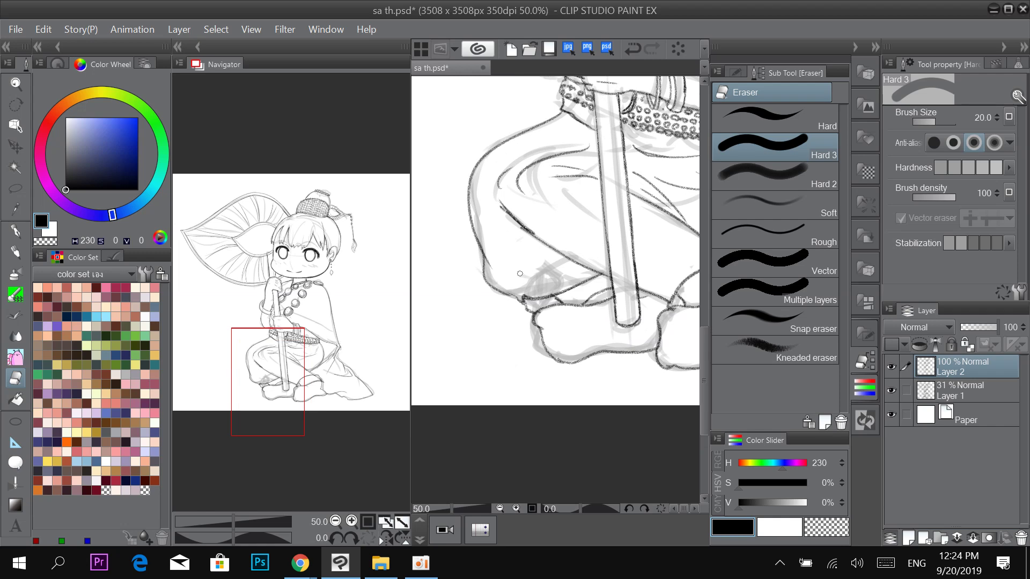
pyautogui.press(']')
pyautogui.press(']')
pyautogui.press(']')
pyautogui.press(']')
# Check the whole line art with the rough sketch on Layer 1 hidden, and show the sketch again.
pyautogui.hotkey('ctrl', '-')
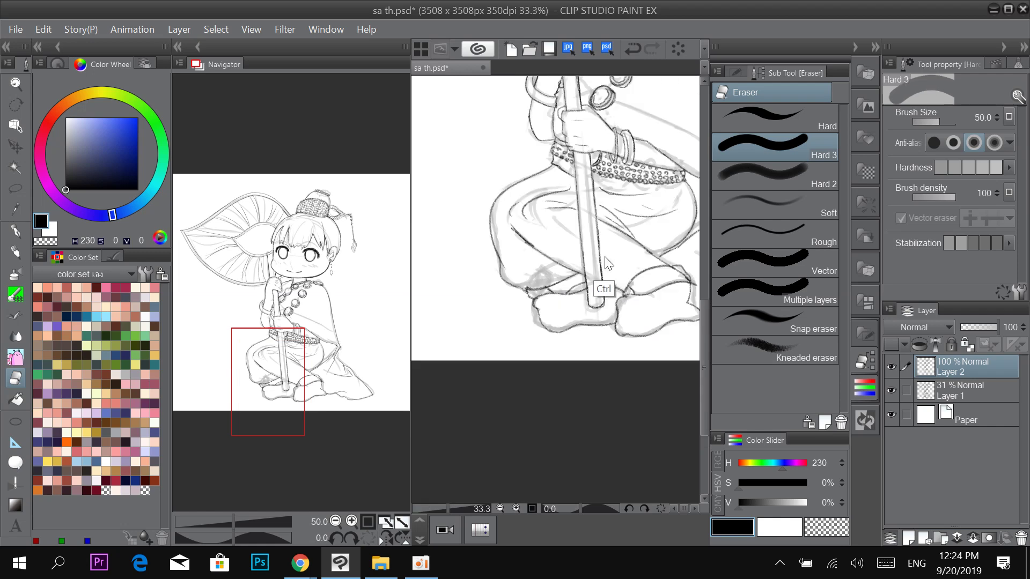
pyautogui.hotkey('ctrl', '0')
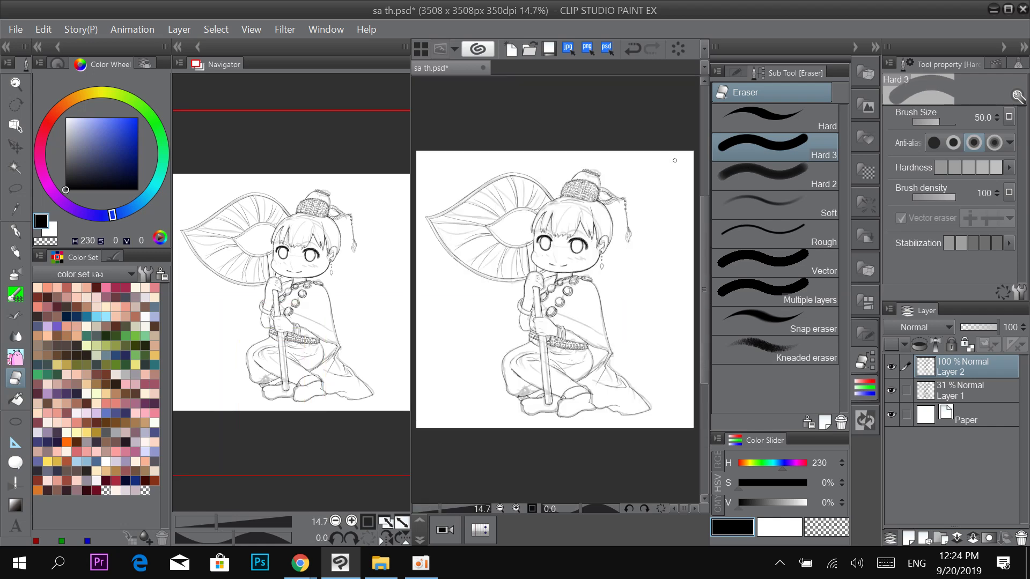
pyautogui.click(891, 391)
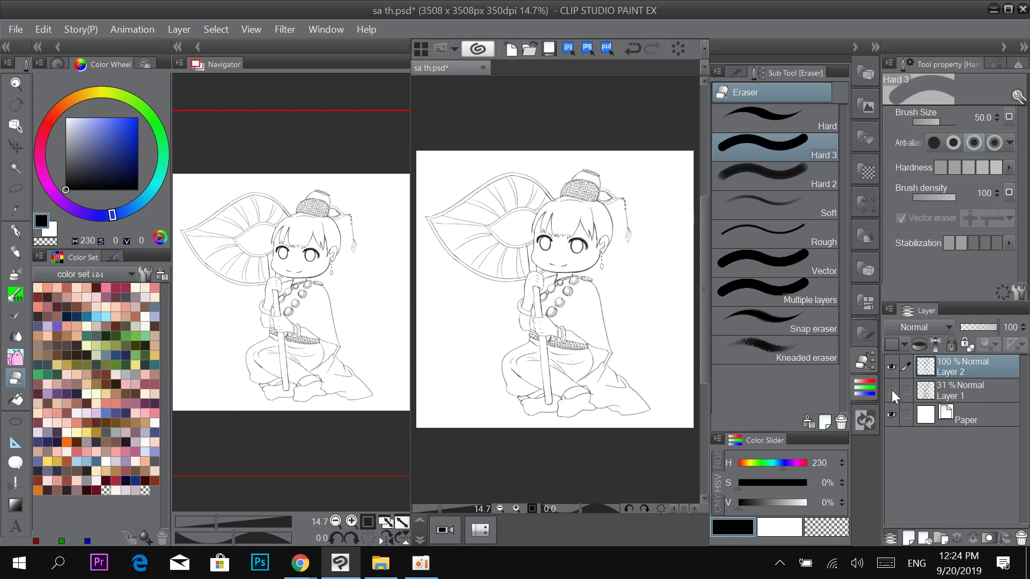
pyautogui.click(891, 390)
# Draw two curved lines inside the front foot's ankle opening with the Real pencil.
pyautogui.press('p')
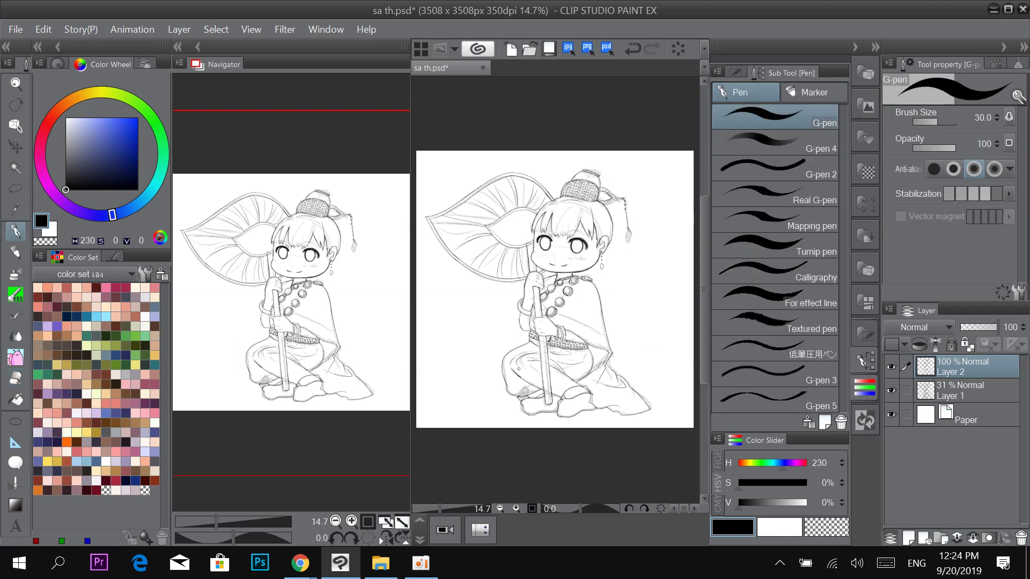
pyautogui.press('p')
pyautogui.scroll(4, 547, 446)
pyautogui.moveTo(607, 333)
pyautogui.mouseDown()
pyautogui.moveTo(583, 225)
pyautogui.moveTo(696, 178)
pyautogui.moveTo(608, 214)
pyautogui.mouseUp()
pyautogui.keyDown('ctrl'); pyautogui.click(596, 242); pyautogui.keyUp('ctrl')
pyautogui.keyDown('ctrl'); pyautogui.click(595, 242); pyautogui.keyUp('ctrl')
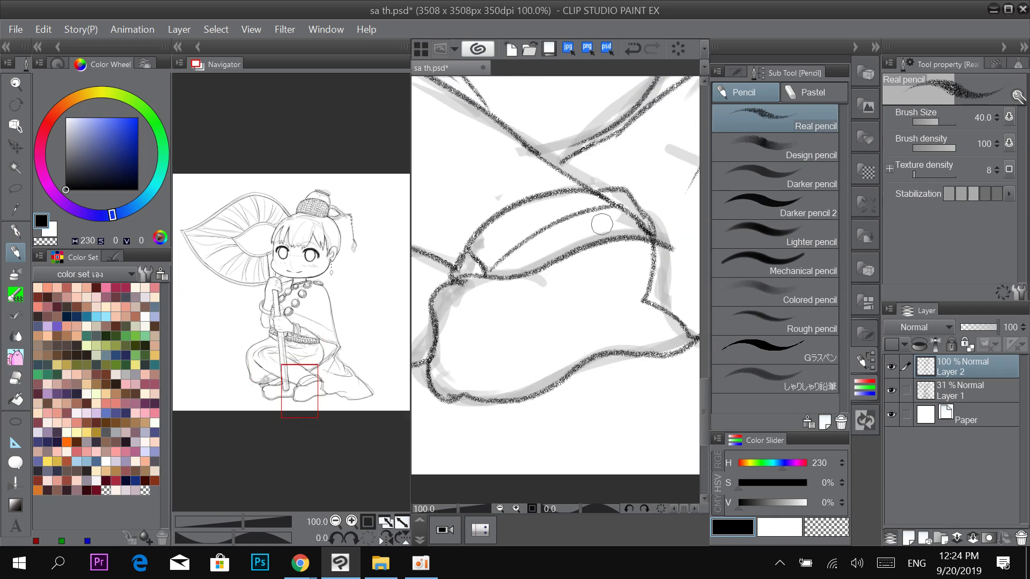
pyautogui.moveTo(486, 271)
pyautogui.mouseDown()
pyautogui.moveTo(617, 204)
pyautogui.moveTo(645, 210)
pyautogui.moveTo(628, 316)
pyautogui.moveTo(630, 194)
pyautogui.mouseUp()
pyautogui.scroll(-1, 631, 218)
pyautogui.scroll(-2, 622, 239)
pyautogui.keyDown('ctrl'); pyautogui.click(574, 326); pyautogui.keyUp('ctrl')
pyautogui.keyDown('ctrl'); pyautogui.click(563, 341); pyautogui.keyUp('ctrl')
pyautogui.keyDown('ctrl'); pyautogui.click(558, 351); pyautogui.keyUp('ctrl')
pyautogui.moveTo(548, 364); pyautogui.dragTo(646, 319)
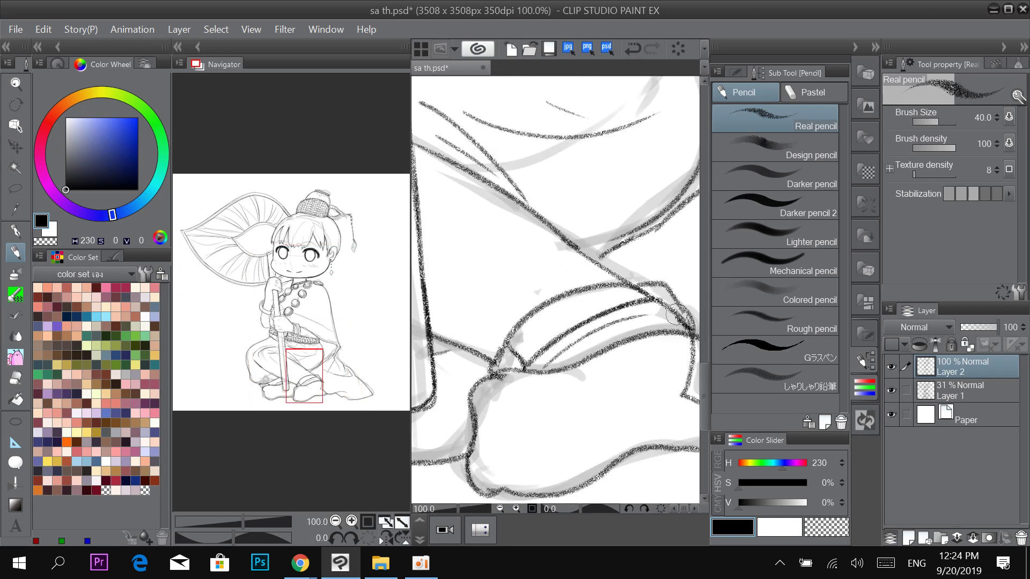
# Draw matching curved lines at the rear foot's ankle beside the staff, undoing the stray strokes.
pyautogui.moveTo(551, 337); pyautogui.dragTo(739, 314)
pyautogui.moveTo(502, 344); pyautogui.dragTo(577, 299)
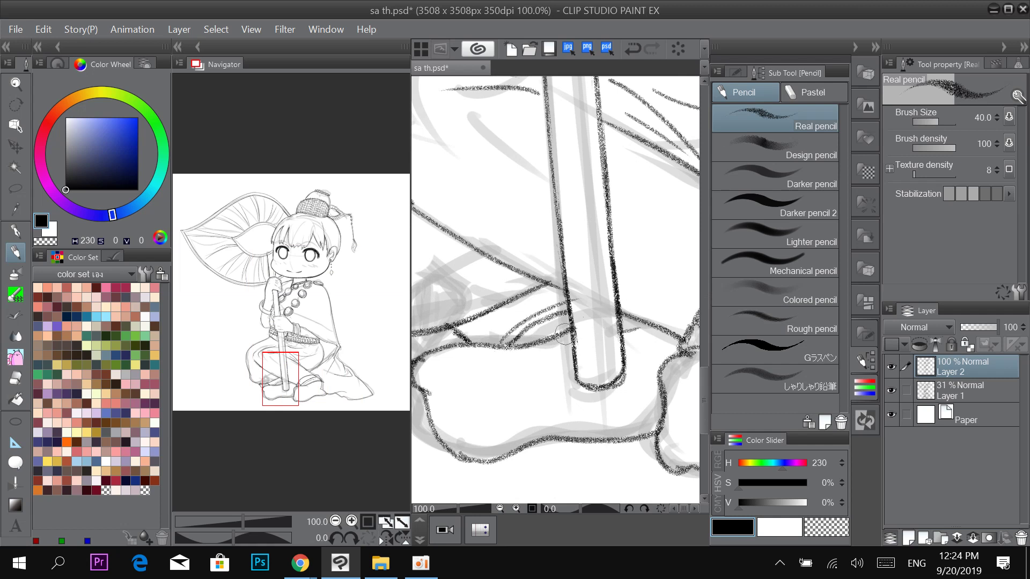
pyautogui.hotkey('ctrl', 'z')
pyautogui.moveTo(502, 343)
pyautogui.mouseDown()
pyautogui.moveTo(572, 307)
pyautogui.moveTo(497, 344)
pyautogui.mouseUp()
pyautogui.hotkey('ctrl', 'z')
pyautogui.hotkey('ctrl', 'z')
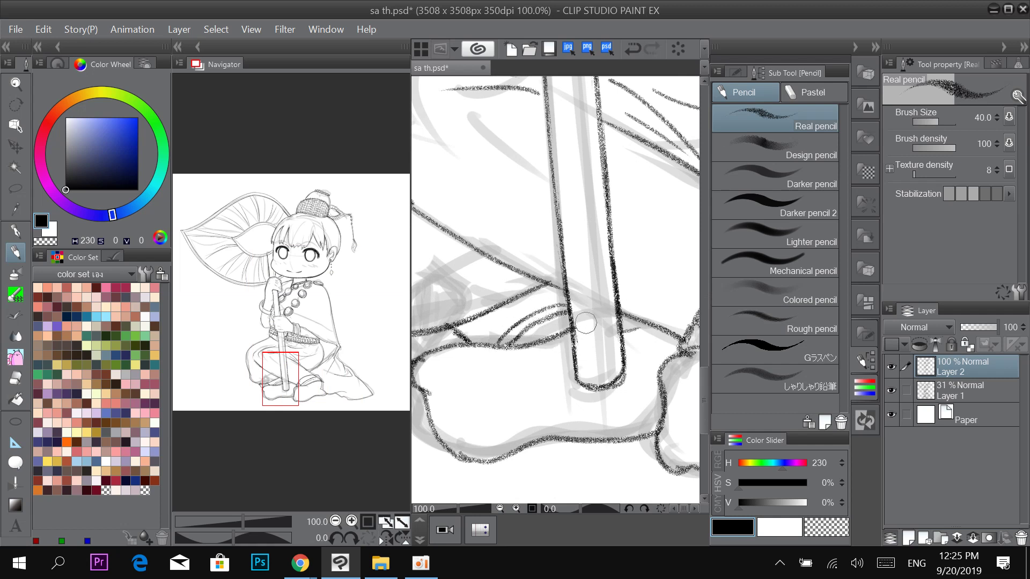
# Hide the rough sketch on Layer 1 and create a folder above it containing a new layer.
pyautogui.scroll(-4, 562, 327)
pyautogui.moveTo(565, 351); pyautogui.dragTo(561, 436)
pyautogui.moveTo(631, 358); pyautogui.dragTo(615, 409)
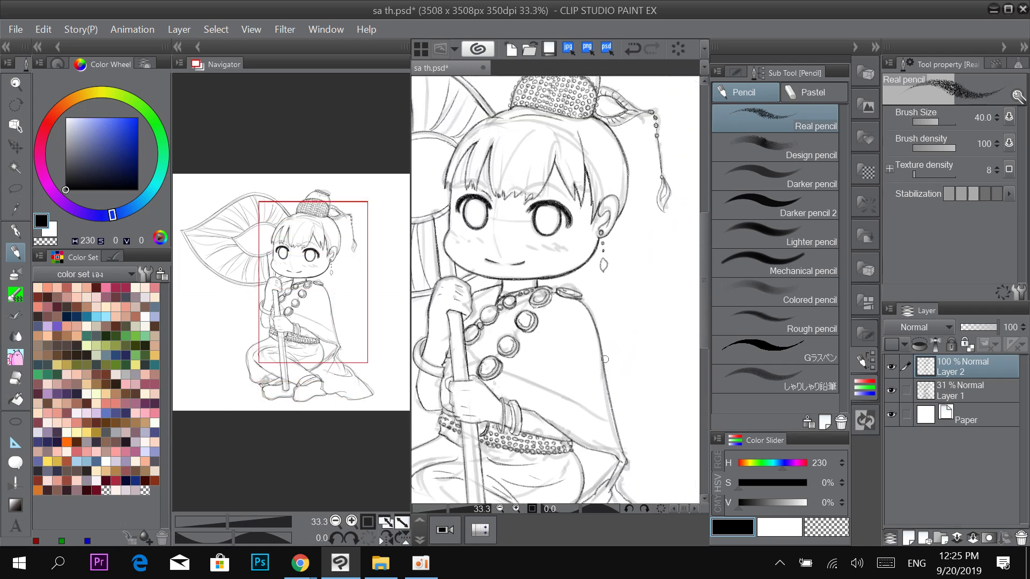
pyautogui.scroll(-4, 605, 359)
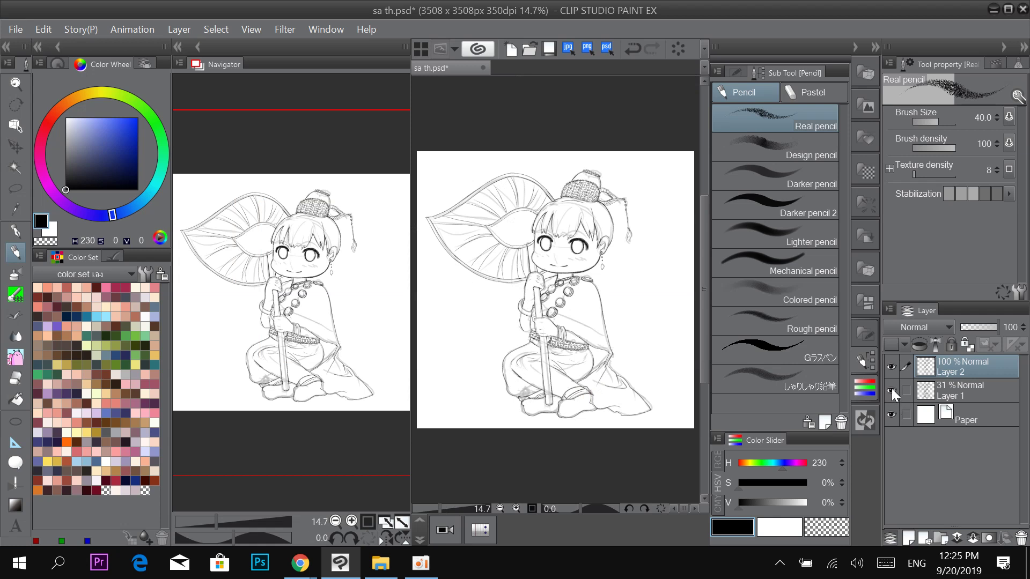
pyautogui.click(891, 389)
pyautogui.click(936, 393)
pyautogui.click(937, 539)
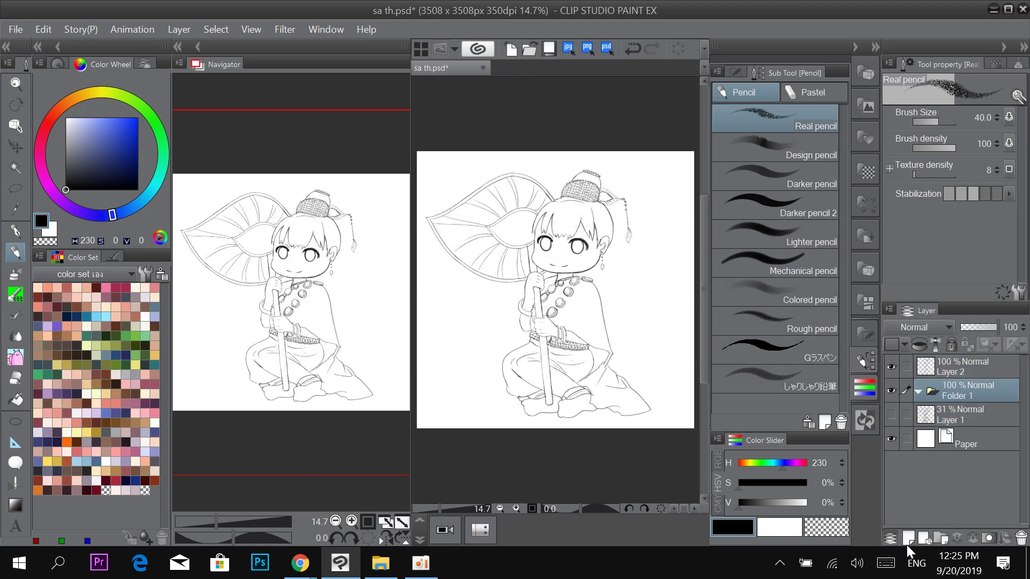
pyautogui.click(907, 540)
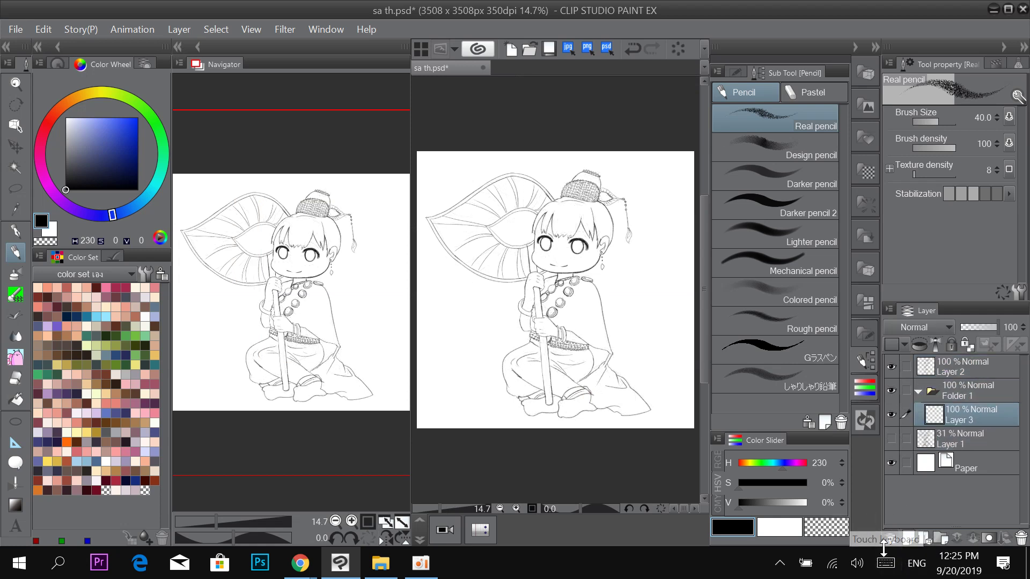
# Add a new layer directly above Paper and flood it with muted mauve (H 332, S 11, V 60), referring only to the editing layer.
pyautogui.click(965, 461)
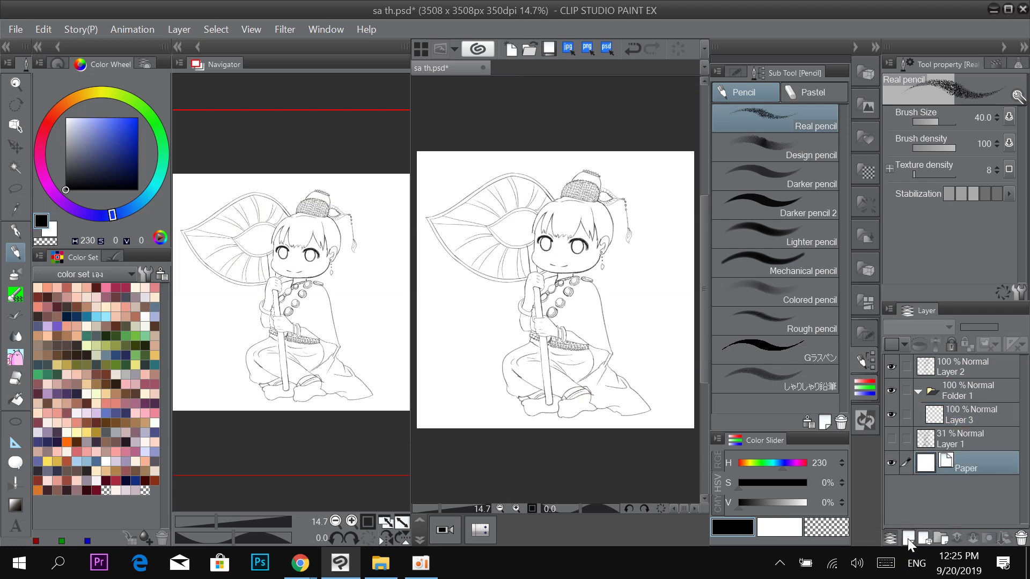
pyautogui.click(907, 539)
pyautogui.click(16, 399)
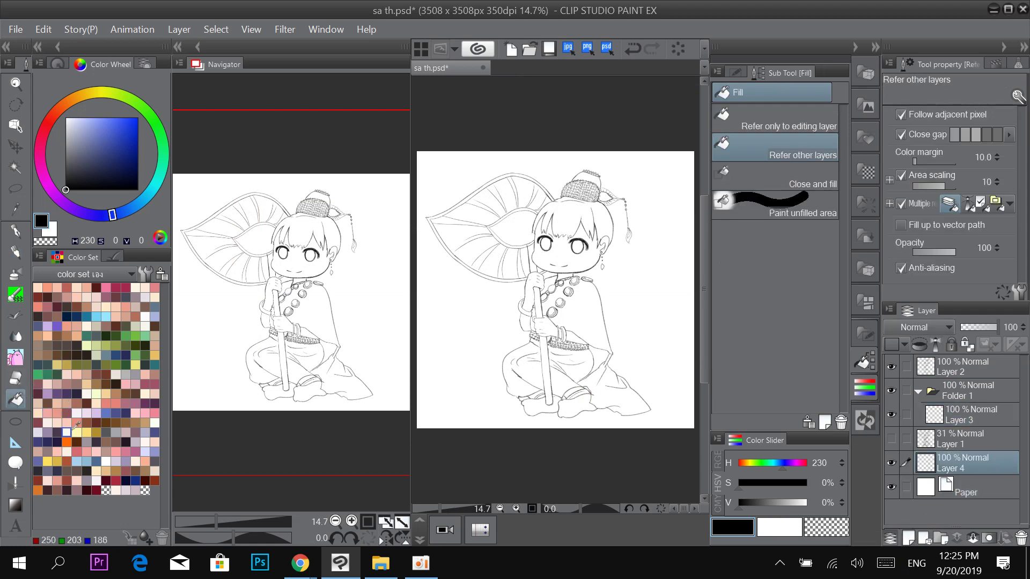
pyautogui.click(135, 297)
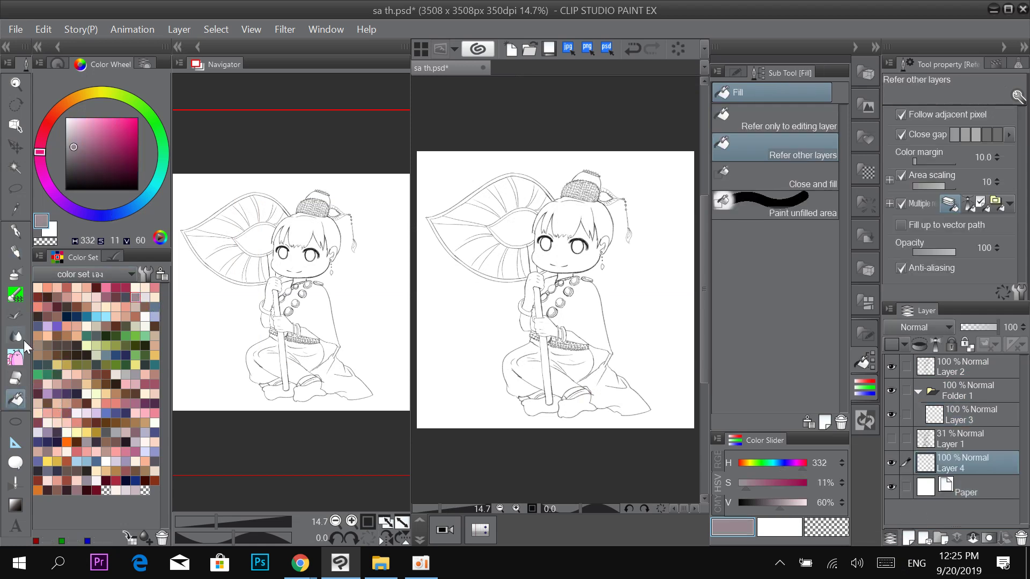
pyautogui.click(748, 116)
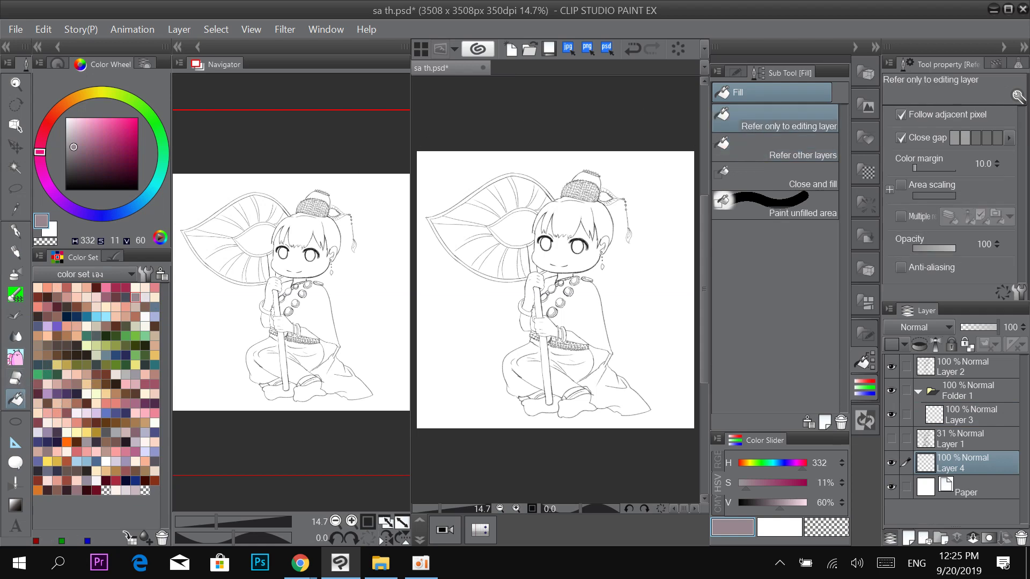
pyautogui.click(519, 267)
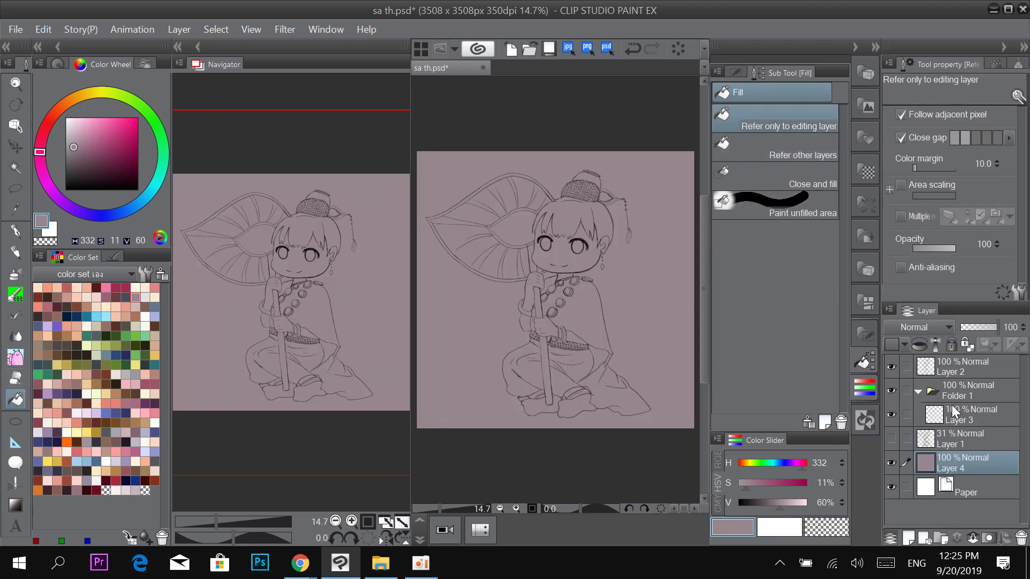
# Try a light grey (S 0, V 74) on the background layer, and refill it with greyish mauve (H 332, S 5, V 55).
pyautogui.click(65, 136)
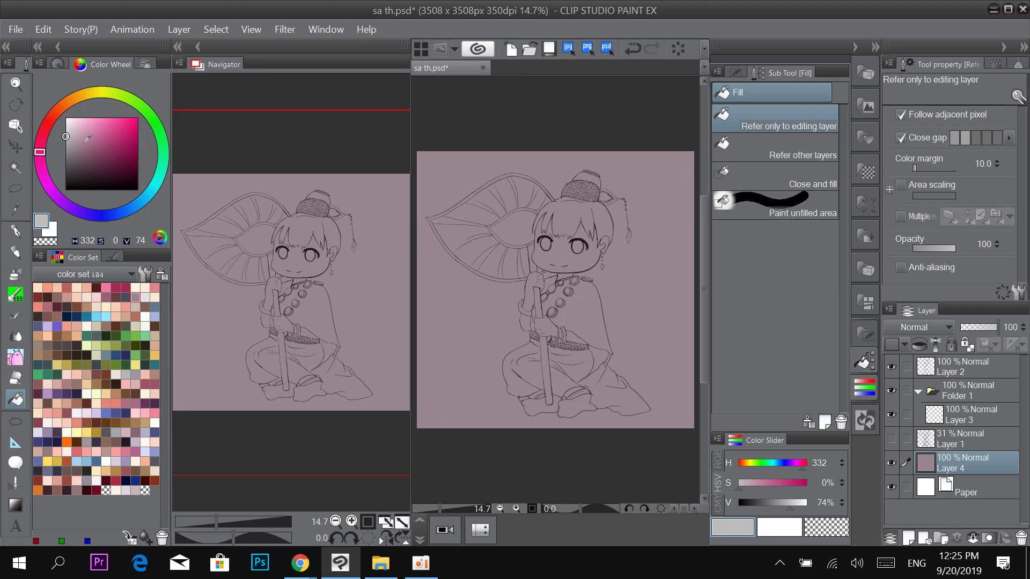
pyautogui.click(608, 307)
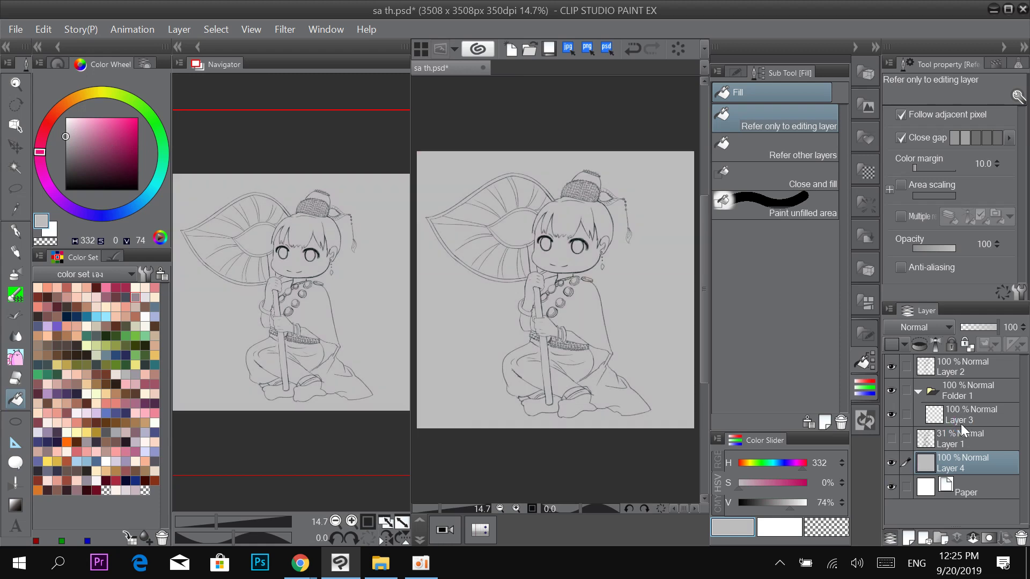
pyautogui.click(69, 150)
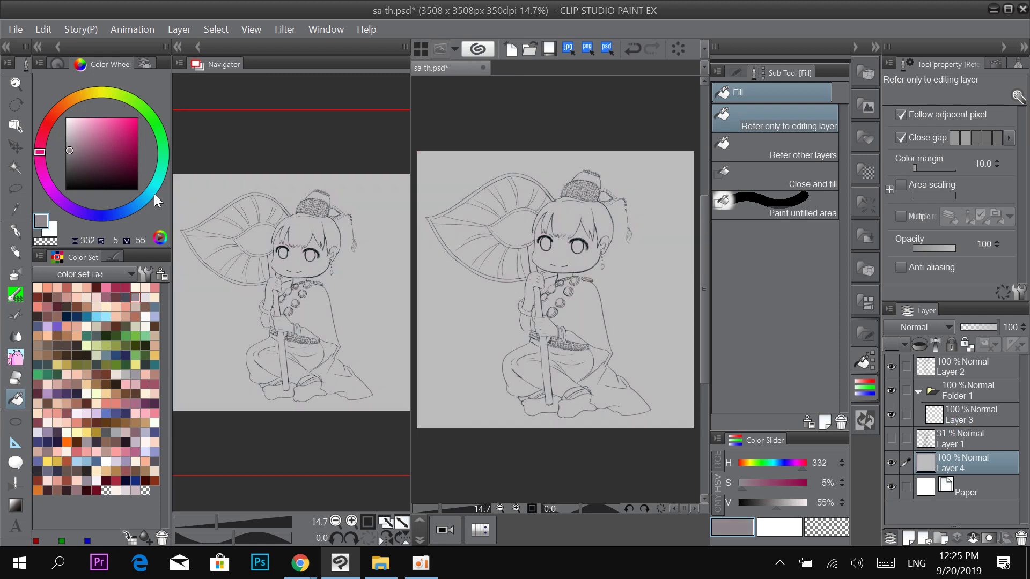
pyautogui.click(555, 273)
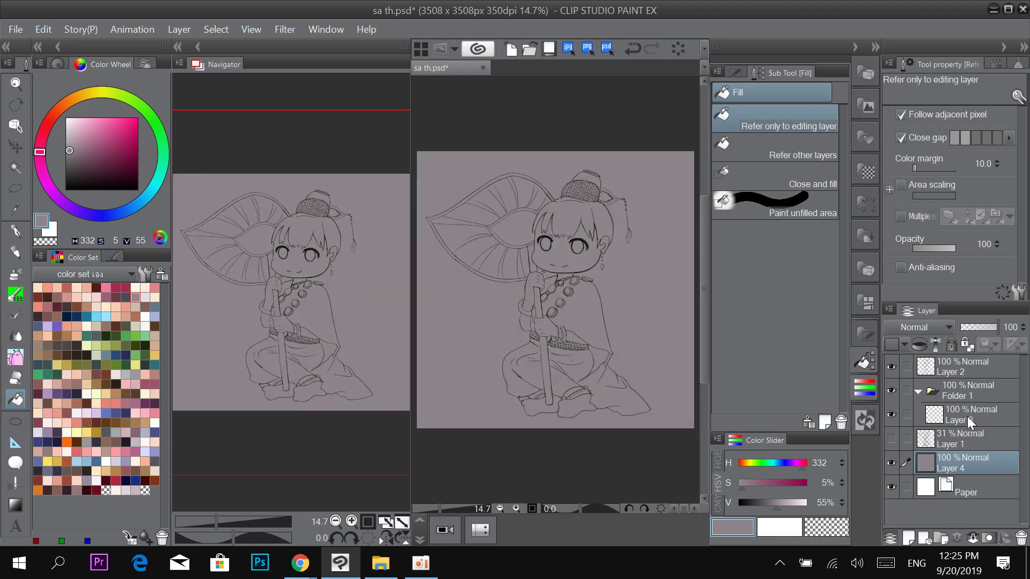
# Make Layer 3 in Folder 1 active and prepare the Fill tool with a light skin colour (H 16, S 26, V 98).
pyautogui.click(967, 417)
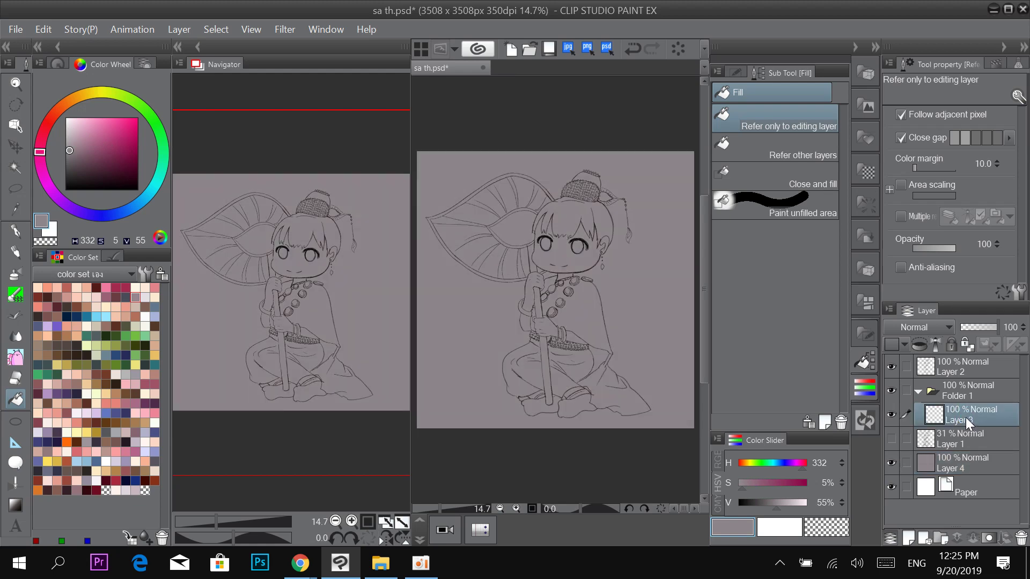
pyautogui.click(15, 232)
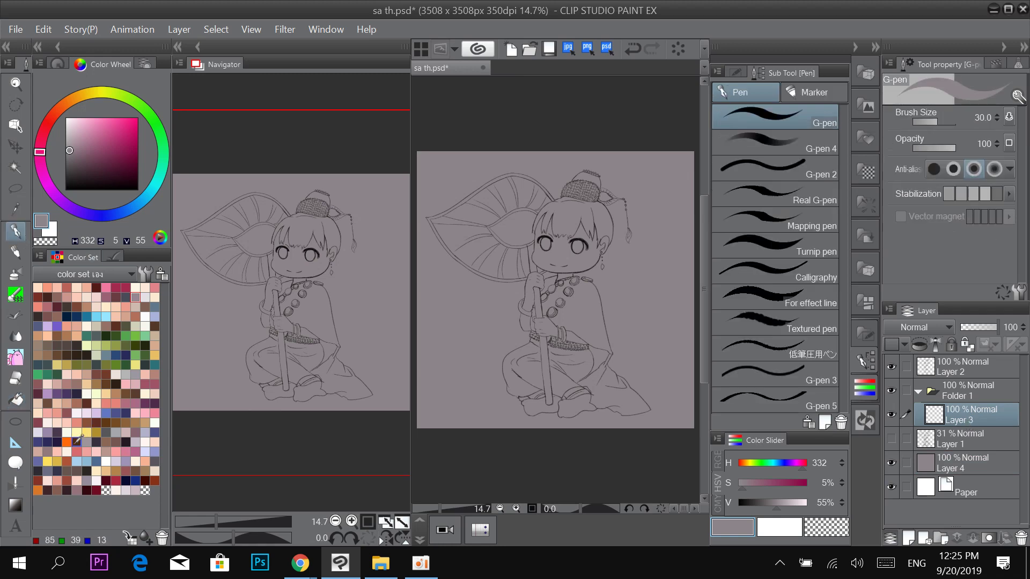
pyautogui.click(67, 422)
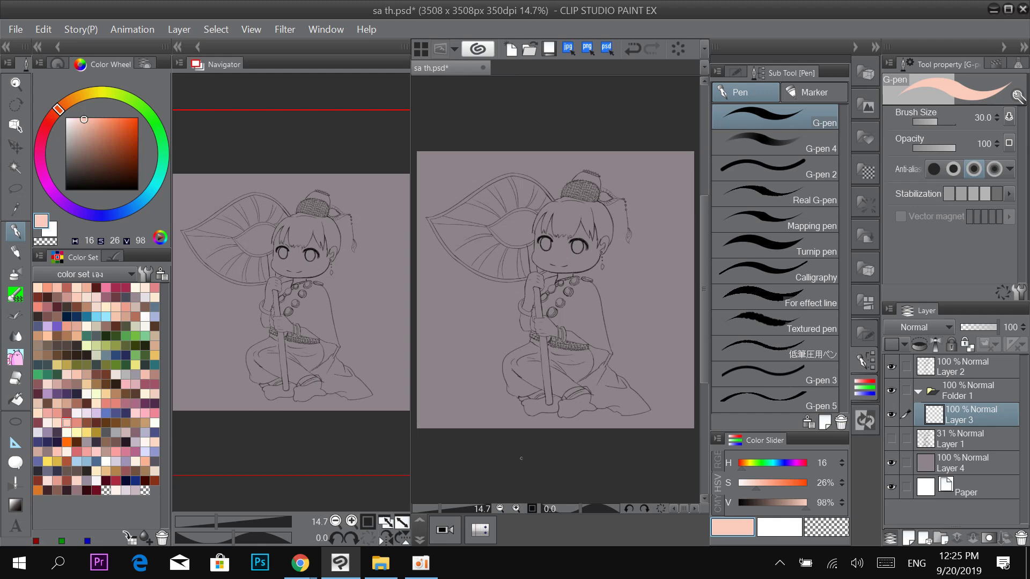
pyautogui.scroll(4, 579, 346)
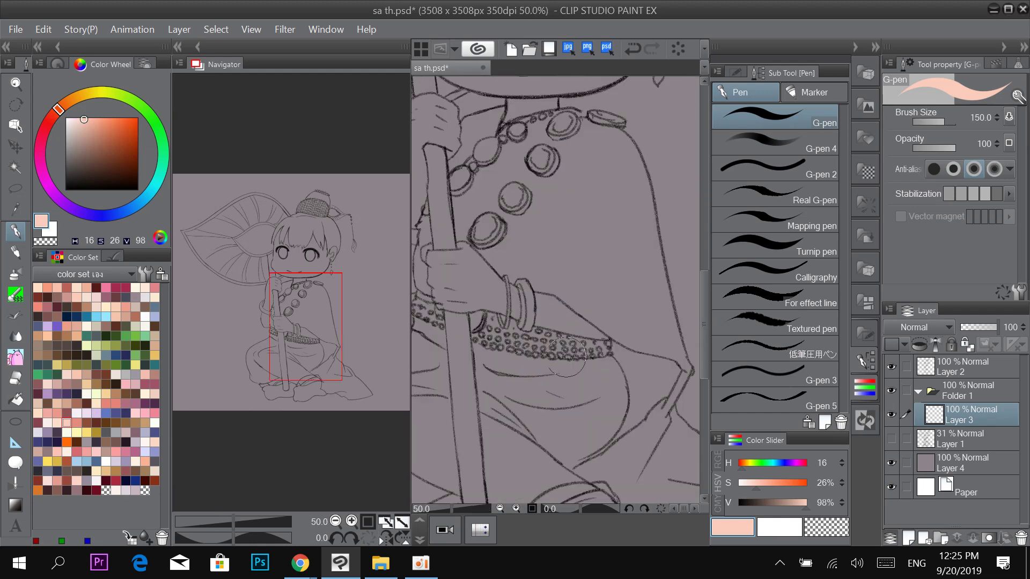
pyautogui.moveTo(563, 220); pyautogui.dragTo(617, 336)
pyautogui.press(']')
pyautogui.press(']')
pyautogui.click(20, 399)
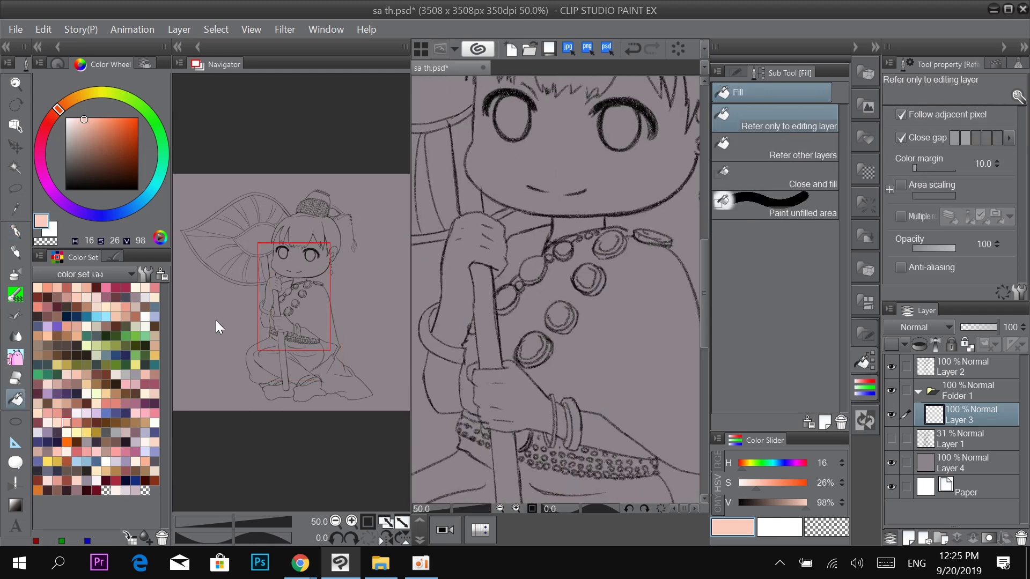
# Using the fill that refers to other layers, fill the face and the raised arm with the peach skin colour (H 16, S 26, V 98).
pyautogui.click(788, 148)
pyautogui.click(613, 208)
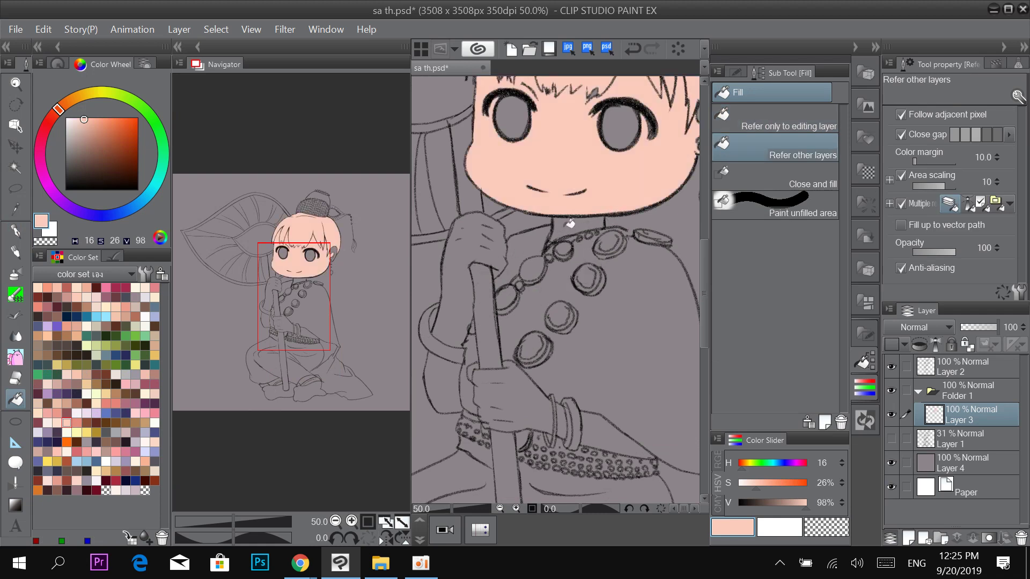
pyautogui.moveTo(502, 306); pyautogui.dragTo(538, 300)
pyautogui.click(501, 310)
pyautogui.click(491, 358)
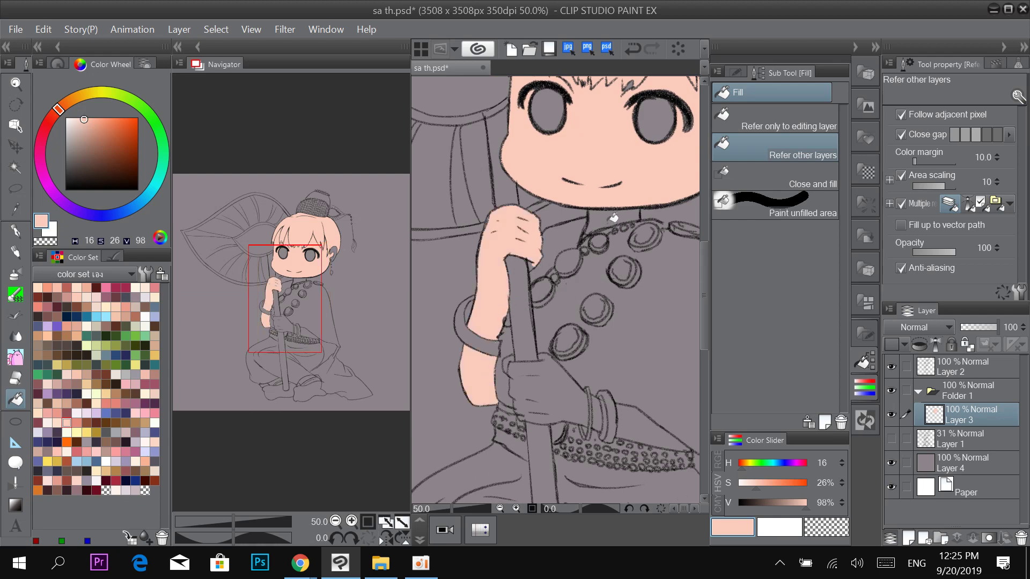
# Fill the lower hand and its forearm with the same peach skin colour.
pyautogui.click(572, 405)
pyautogui.click(634, 436)
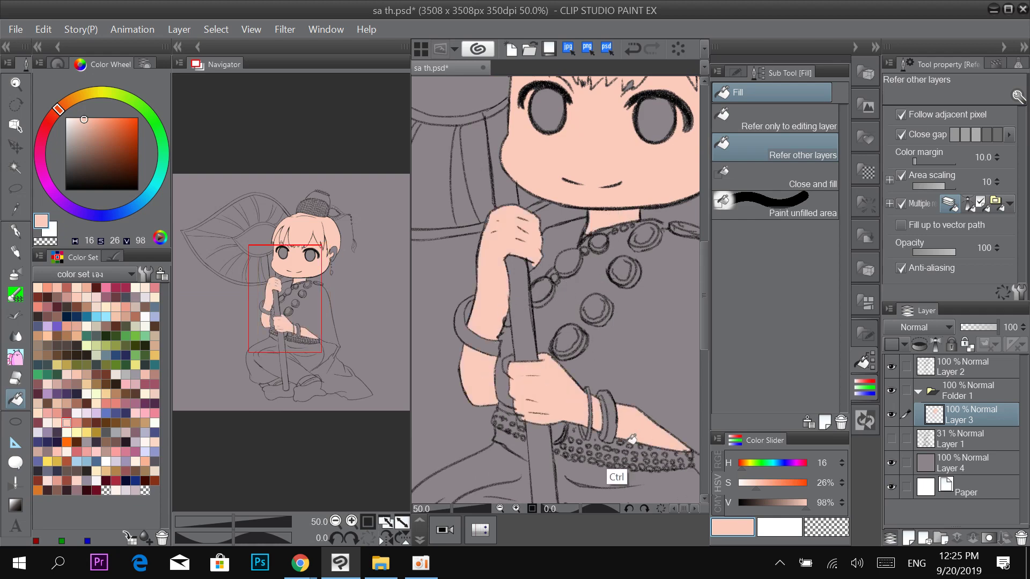
pyautogui.hotkey('ctrl', '-')
pyautogui.hotkey('ctrl', '-')
pyautogui.moveTo(680, 399); pyautogui.dragTo(619, 380)
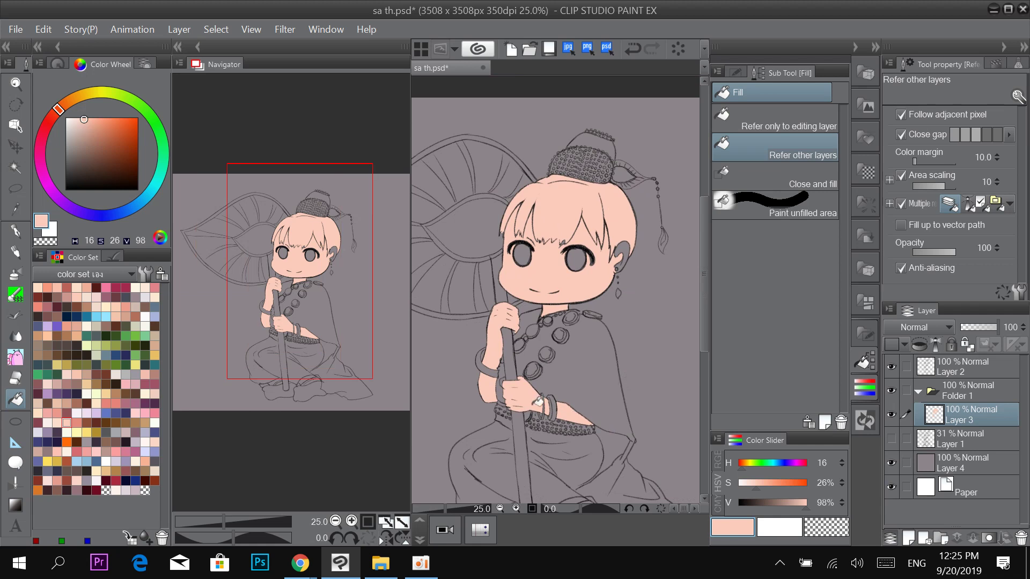
# Choose a lighter skin tone (H 23, S 19, V 98) and undo all the peach skin fills.
pyautogui.click(57, 422)
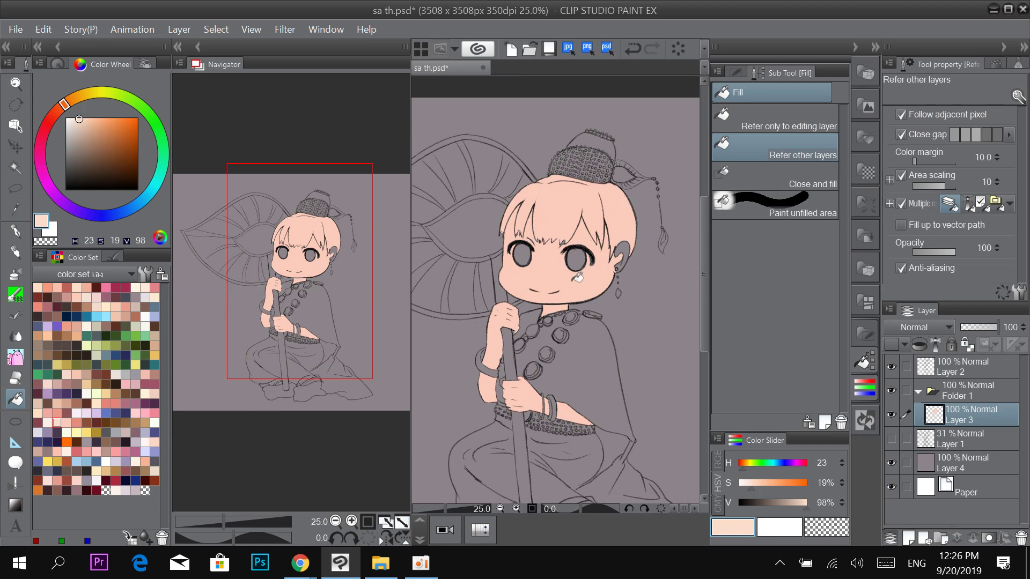
pyautogui.hotkey('ctrl', 'z')
pyautogui.hotkey('ctrl', 'z')
pyautogui.hotkey('ctrl', 'z')
pyautogui.hotkey('ctrl', 'z')
pyautogui.hotkey('ctrl', 'z')
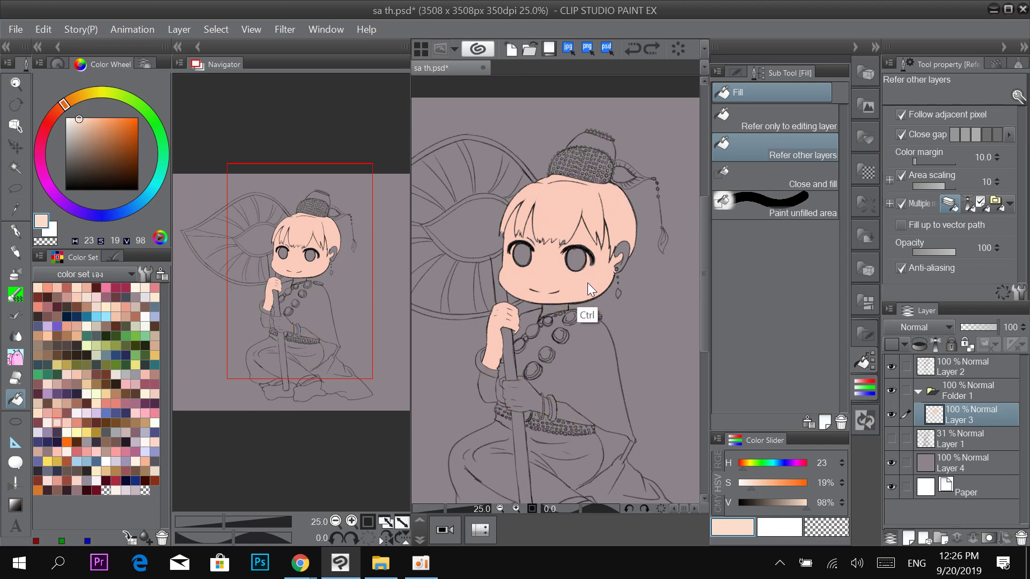
pyautogui.hotkey('ctrl', 'z')
# Fill the raised arm, its elbow, the face, and the lower forearm and hand with the lighter skin tone.
pyautogui.click(493, 346)
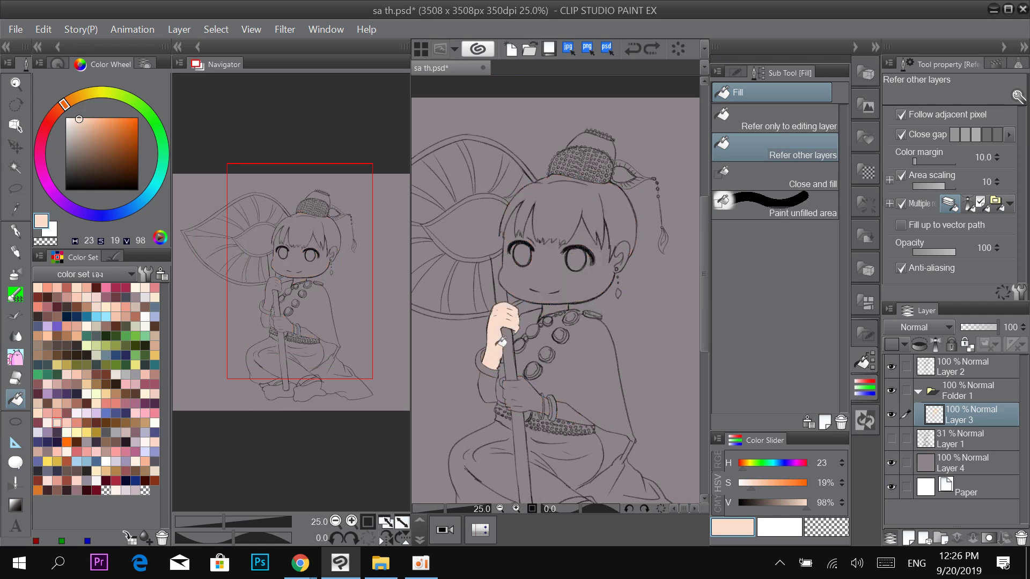
pyautogui.click(487, 388)
pyautogui.click(575, 288)
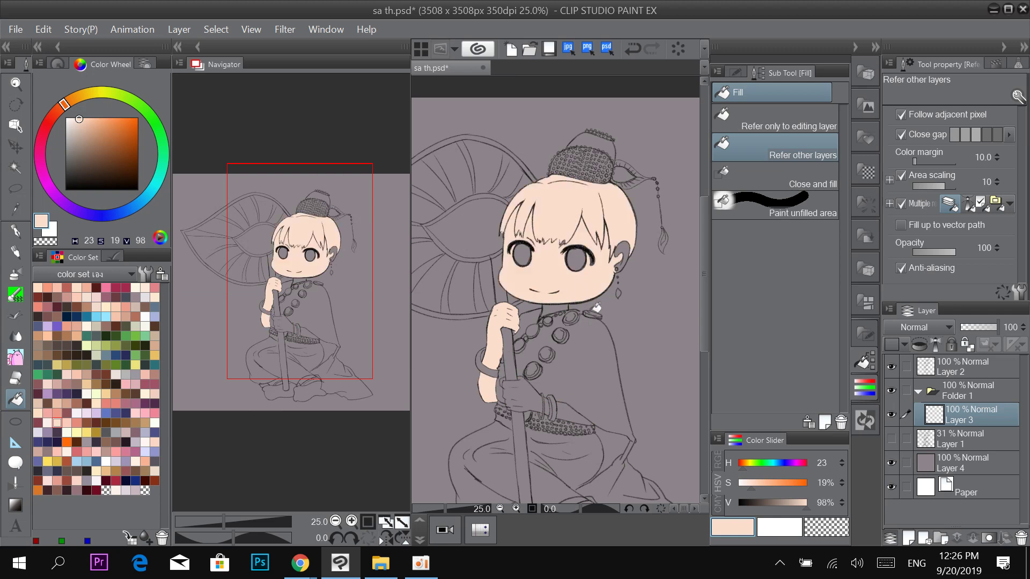
pyautogui.scroll(-3, 621, 326)
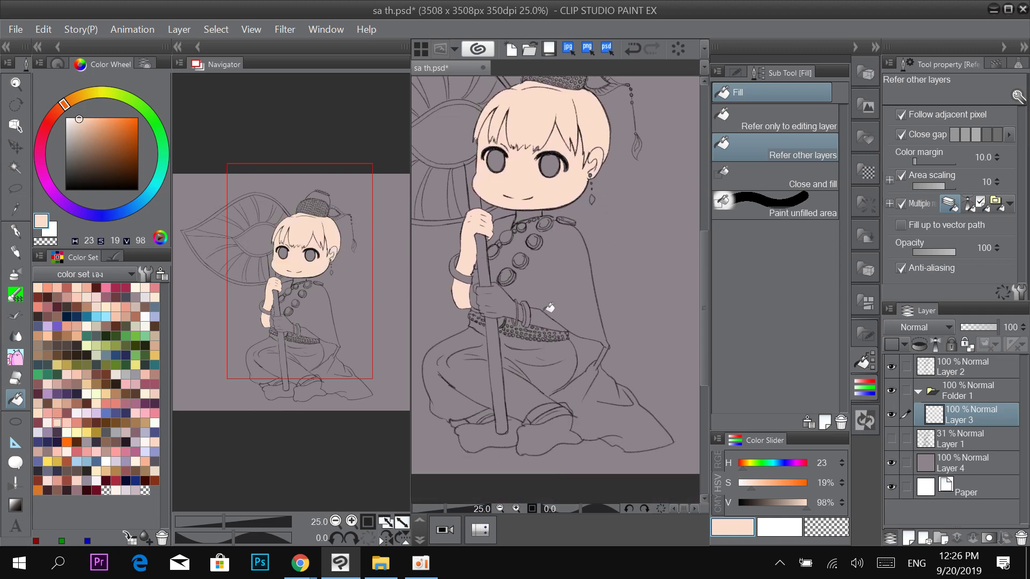
pyautogui.click(541, 317)
pyautogui.click(501, 303)
# Fill both feet of the seated figure with the lighter skin tone.
pyautogui.scroll(-3, 553, 397)
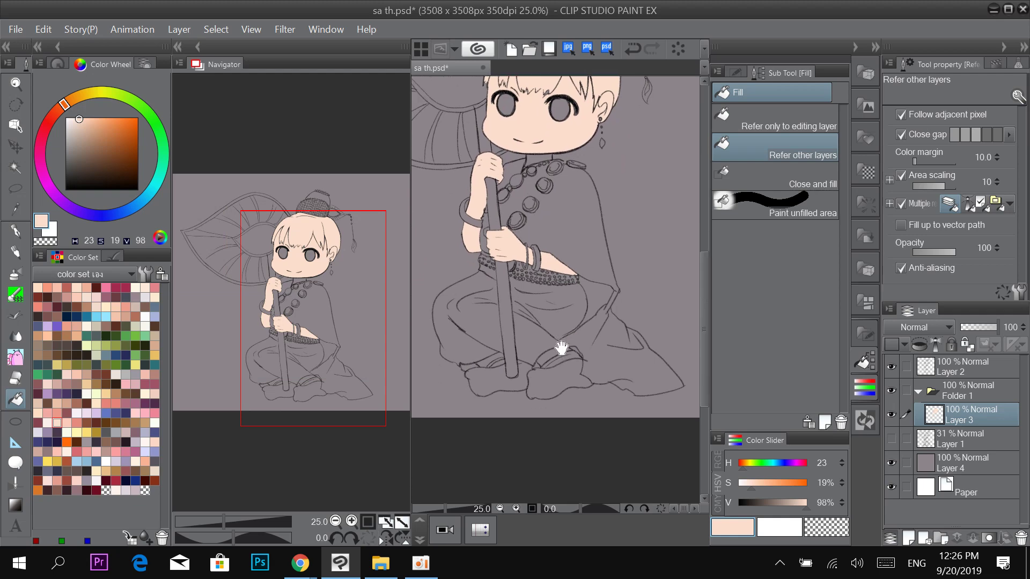
pyautogui.click(554, 353)
pyautogui.click(496, 355)
# Paint over the unfilled gaps around the fringe in the skin tone with the G-pen at size 170.
pyautogui.scroll(5, 613, 244)
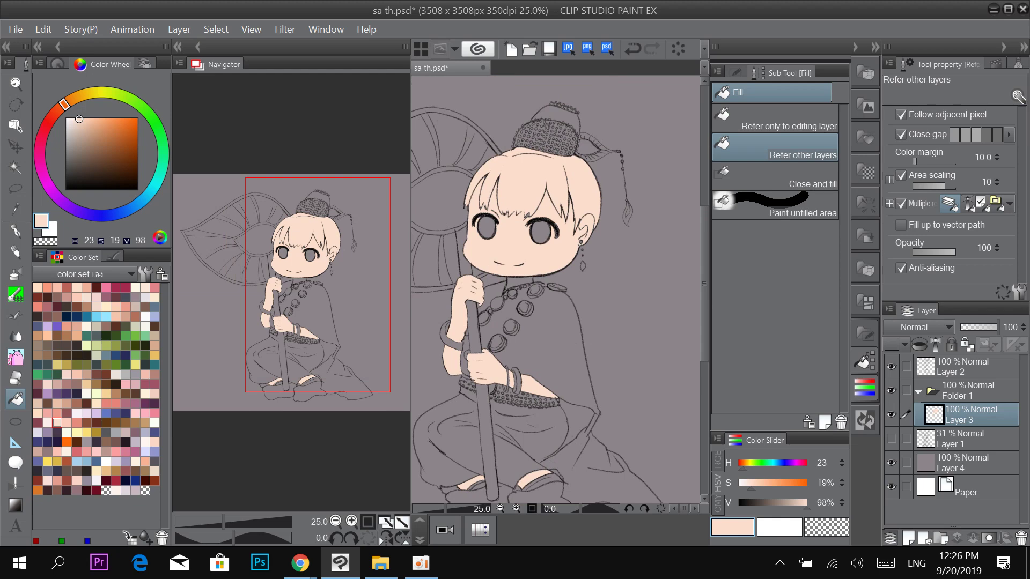
pyautogui.scroll(1, 575, 344)
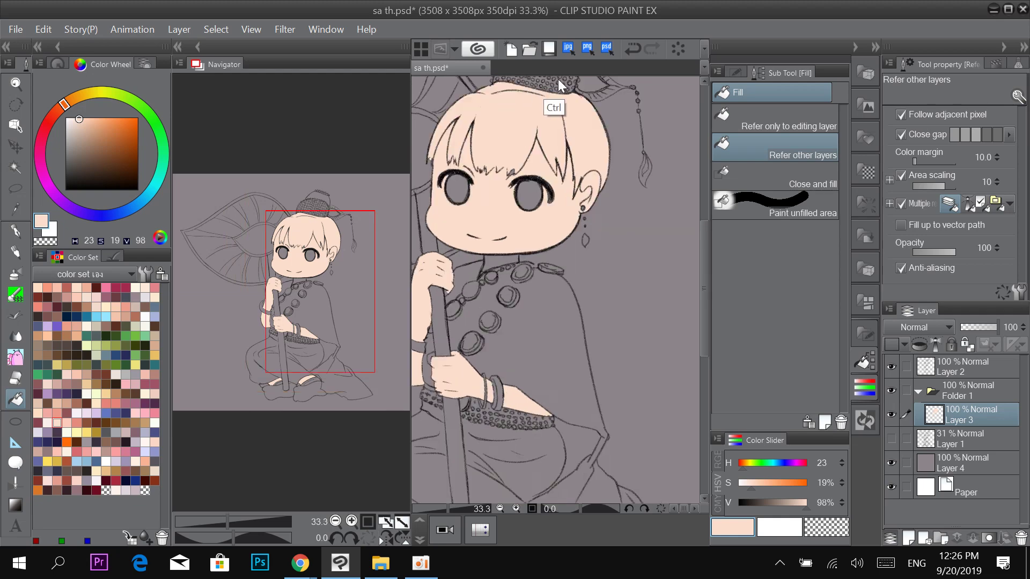
pyautogui.scroll(1, 556, 107)
pyautogui.press('p')
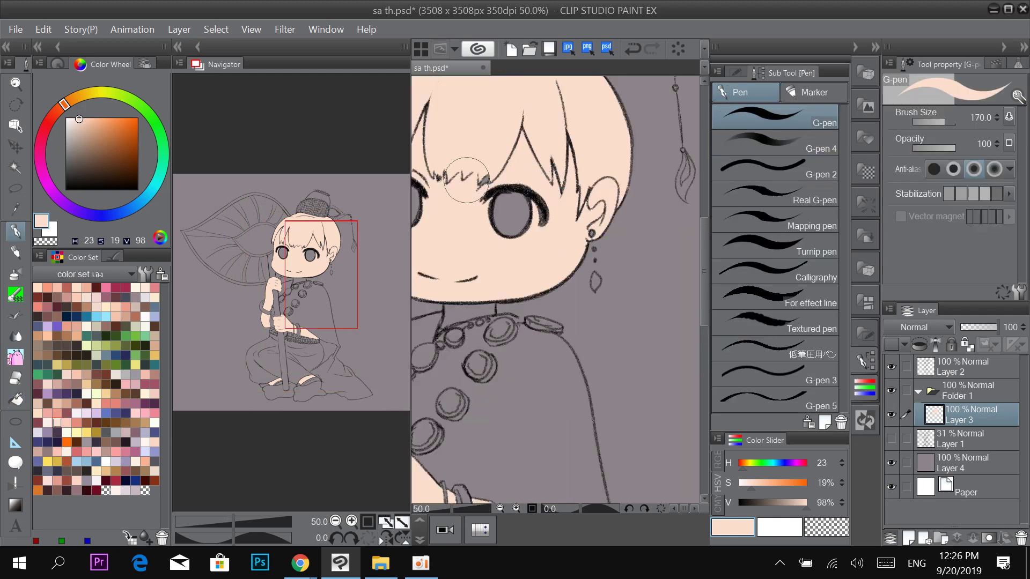
pyautogui.moveTo(483, 177)
pyautogui.mouseDown()
pyautogui.moveTo(576, 193)
pyautogui.moveTo(488, 163)
pyautogui.mouseUp()
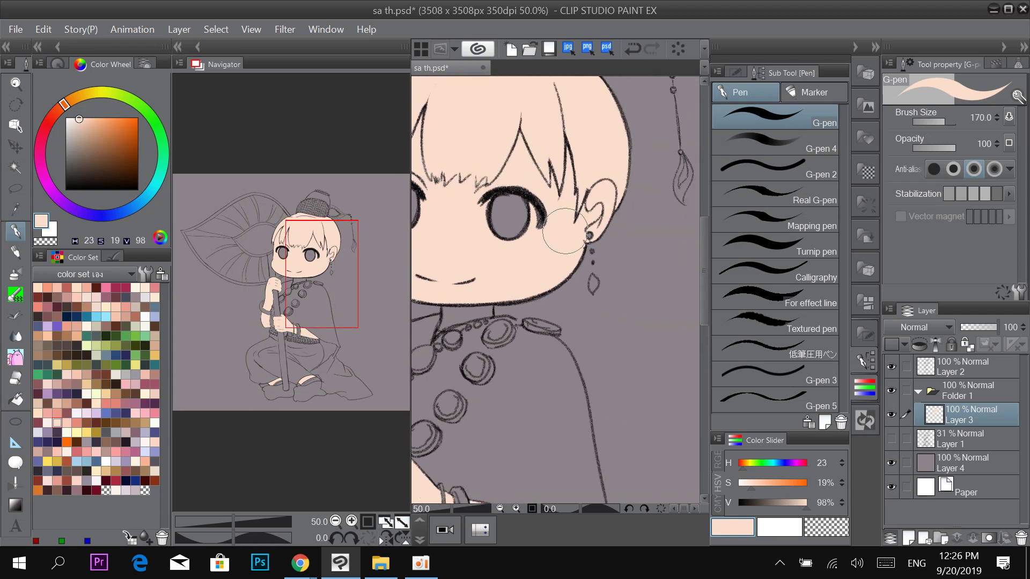
pyautogui.moveTo(562, 225); pyautogui.dragTo(646, 183)
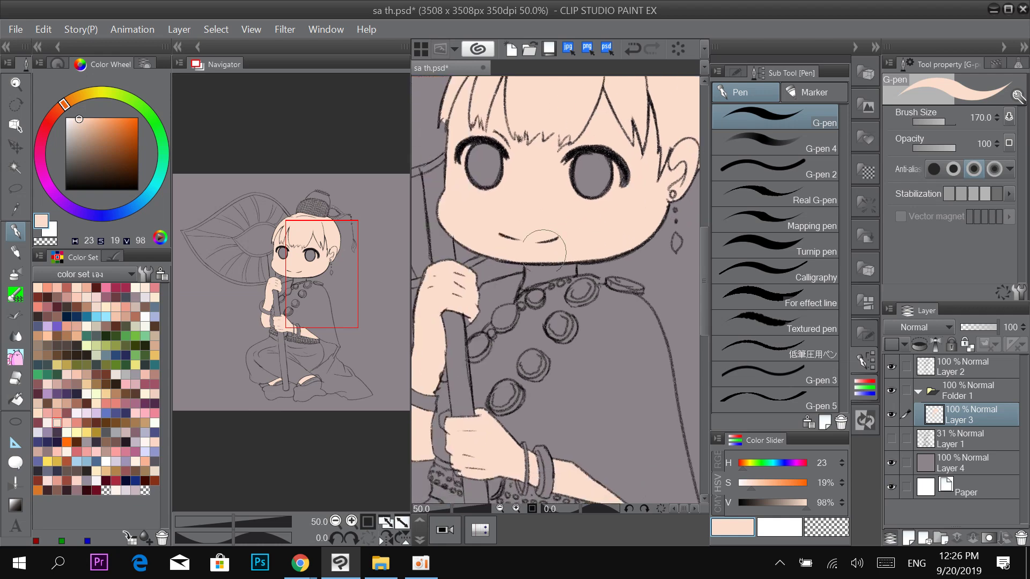
# Fill the neck with the skin tone and reduce the G-pen size to 70.
pyautogui.press('g')
pyautogui.click(523, 277)
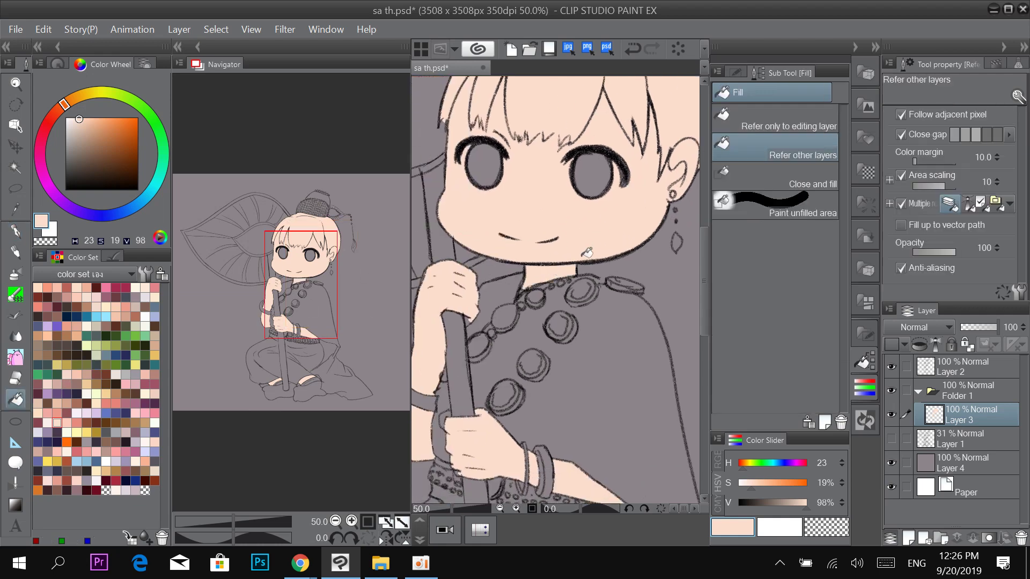
pyautogui.press('p')
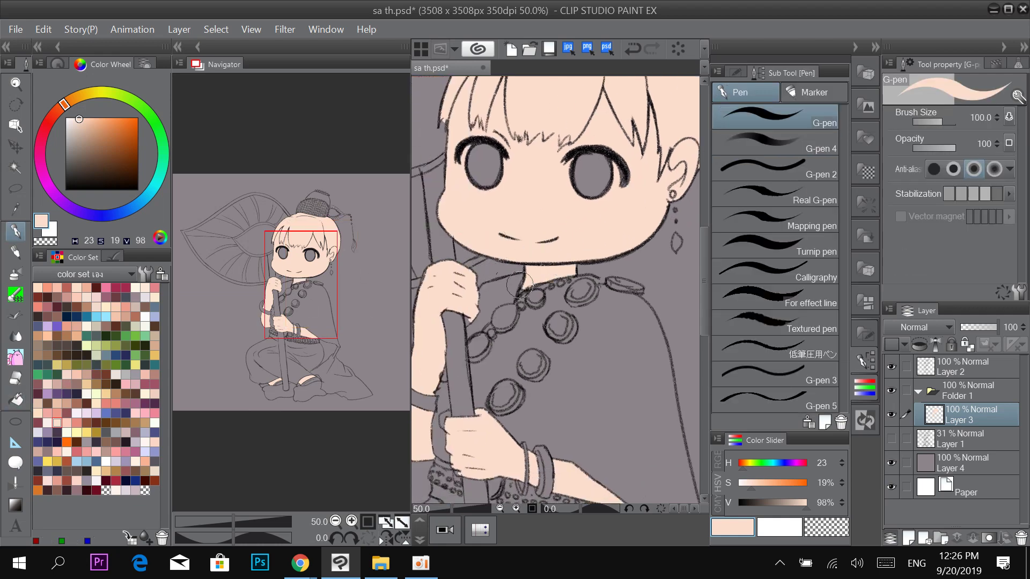
pyautogui.moveTo(585, 201); pyautogui.dragTo(610, 282)
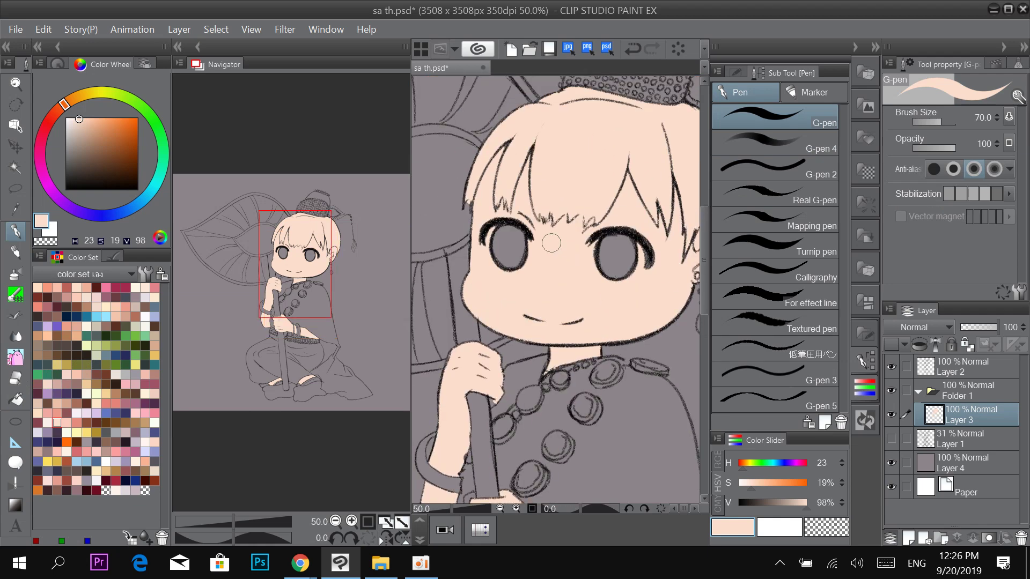
pyautogui.scroll(-2, 588, 166)
pyautogui.moveTo(631, 181); pyautogui.dragTo(581, 228)
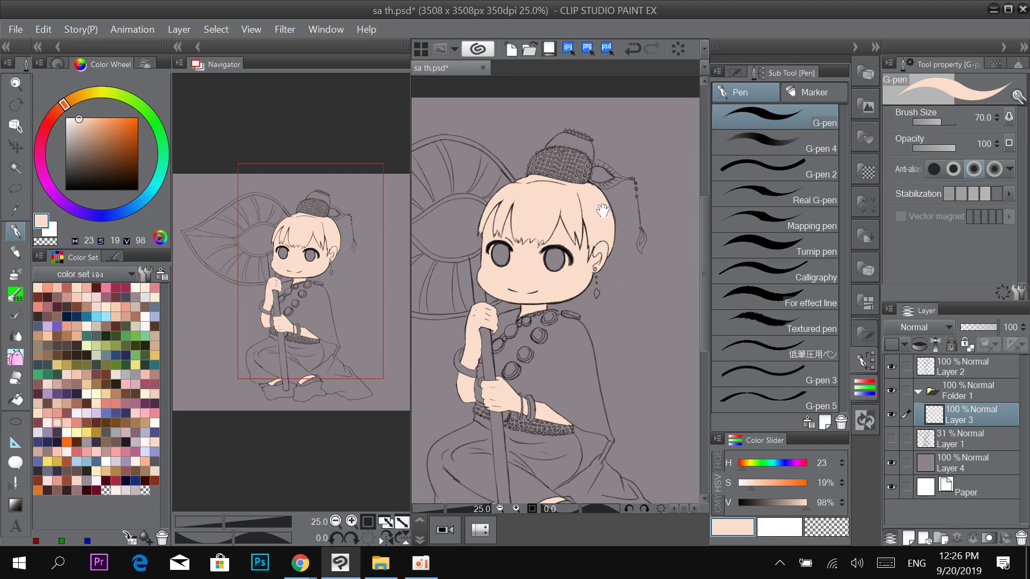
pyautogui.moveTo(605, 269); pyautogui.dragTo(583, 206)
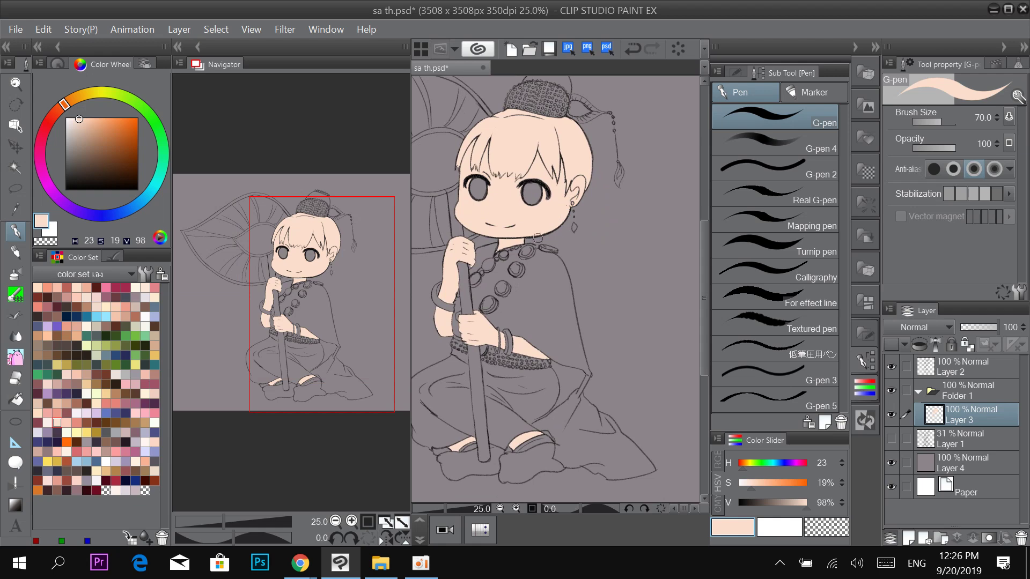
# Touch up the unfilled skin gaps around the bracelets, hands and arms with the G-pen at size 60.
pyautogui.scroll(4, 538, 237)
pyautogui.press('[')
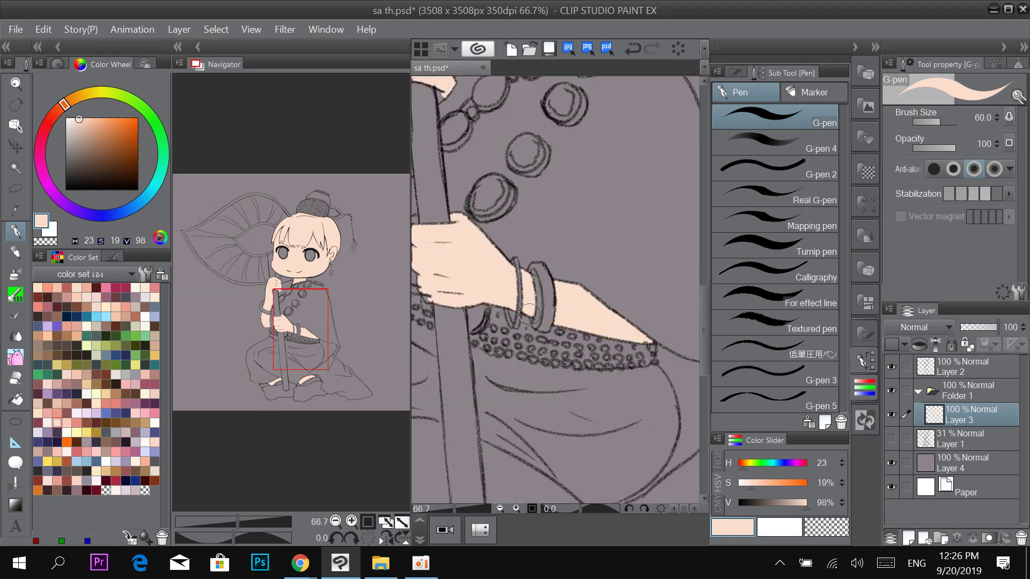
pyautogui.moveTo(516, 250); pyautogui.dragTo(621, 313)
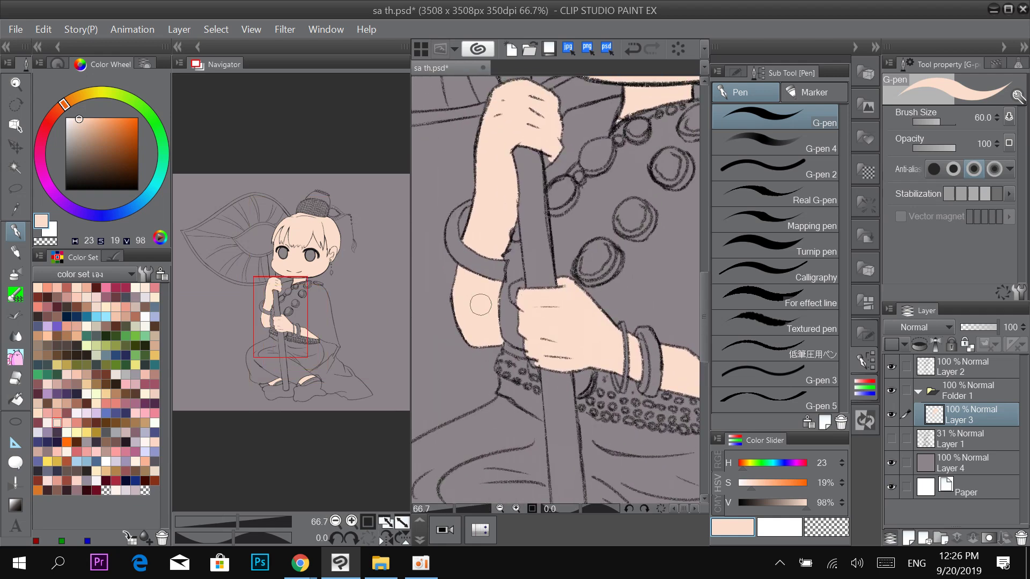
pyautogui.moveTo(526, 237); pyautogui.dragTo(536, 334)
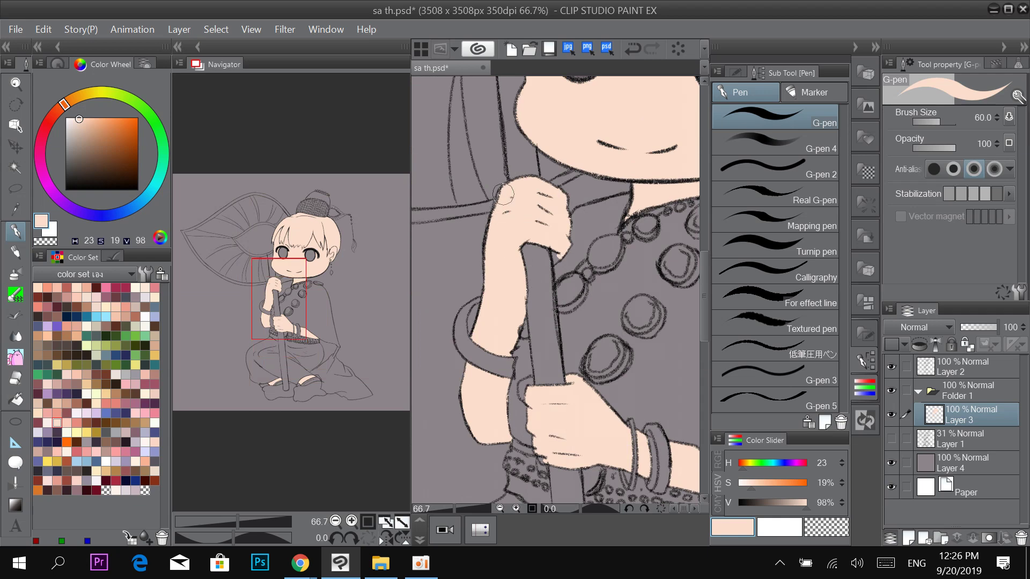
pyautogui.moveTo(634, 323); pyautogui.dragTo(489, 167)
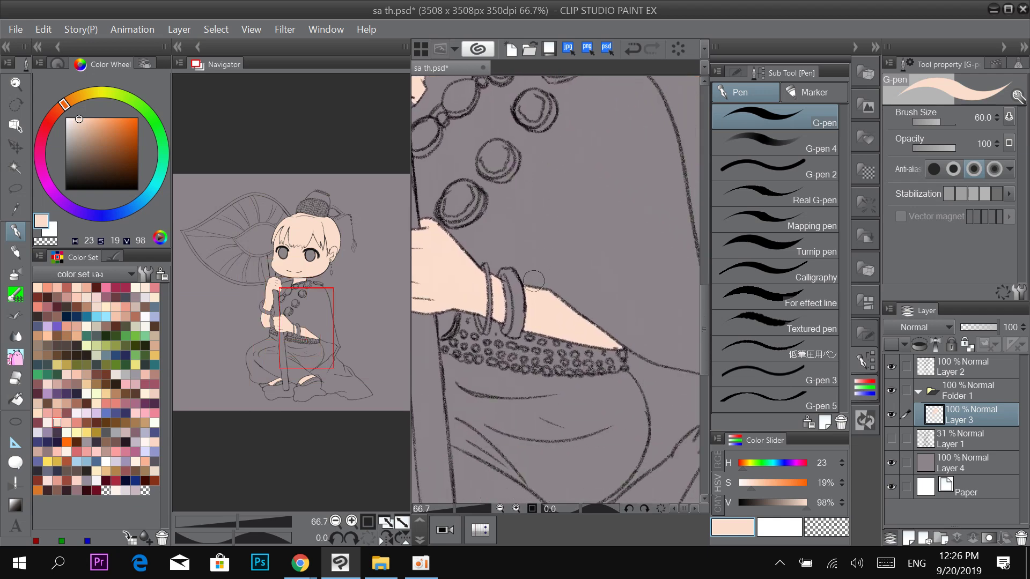
pyautogui.scroll(-1, 593, 289)
pyautogui.moveTo(606, 294); pyautogui.dragTo(582, 161)
pyautogui.moveTo(569, 249); pyautogui.dragTo(619, 357)
pyautogui.moveTo(625, 225); pyautogui.dragTo(584, 323)
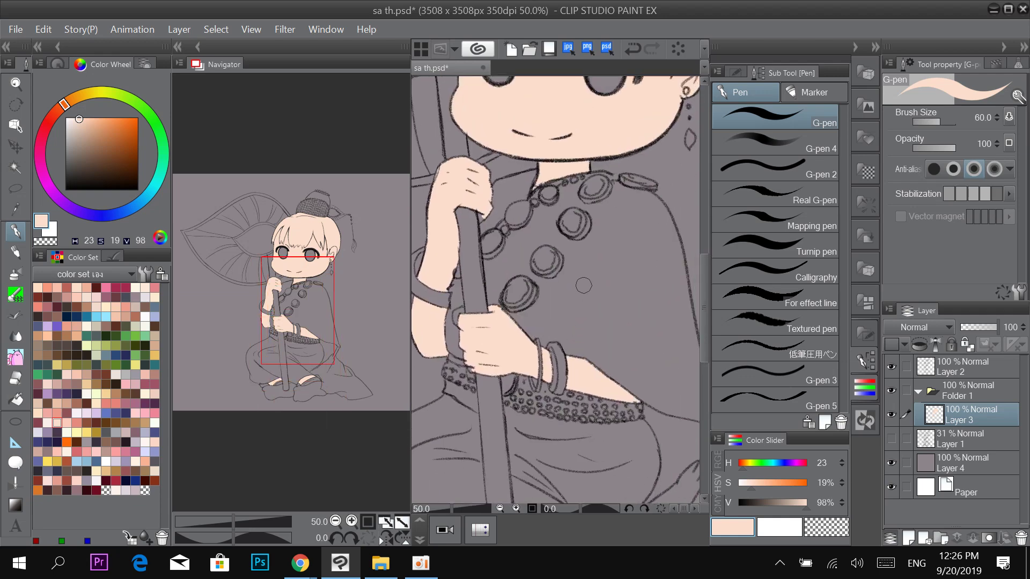
# Add a new layer above the skin layer and fill the top of the headdress with dark navy (H 242, S 53, V 36).
pyautogui.click(908, 538)
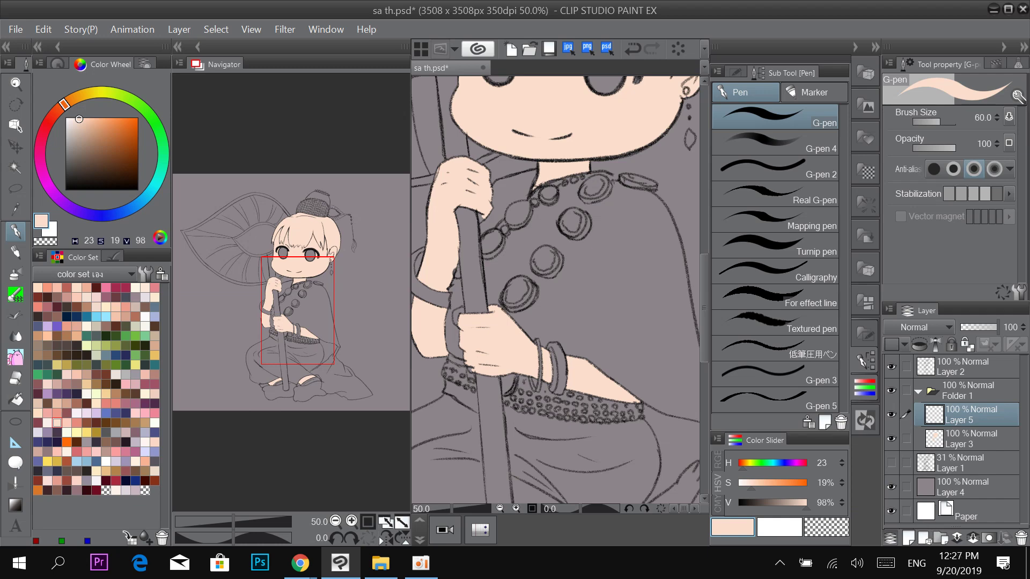
pyautogui.click(47, 442)
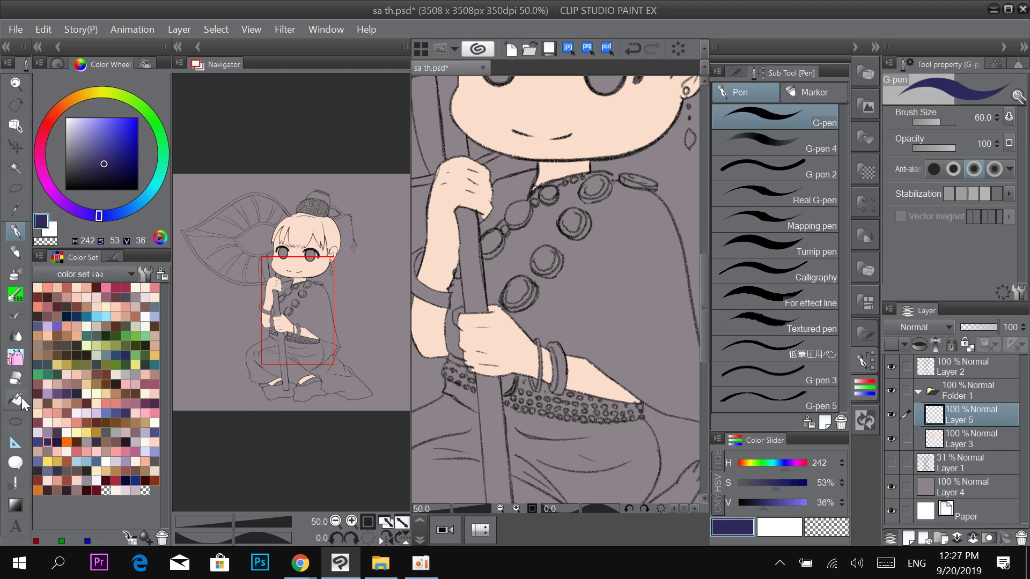
pyautogui.click(16, 399)
pyautogui.moveTo(499, 153); pyautogui.dragTo(364, 391)
pyautogui.moveTo(535, 268); pyautogui.dragTo(598, 361)
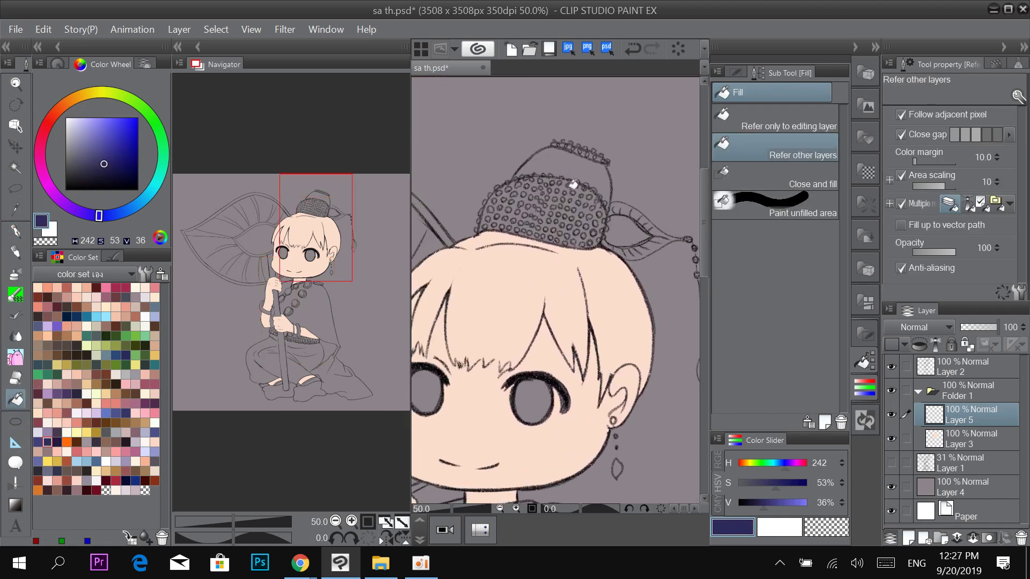
pyautogui.click(581, 166)
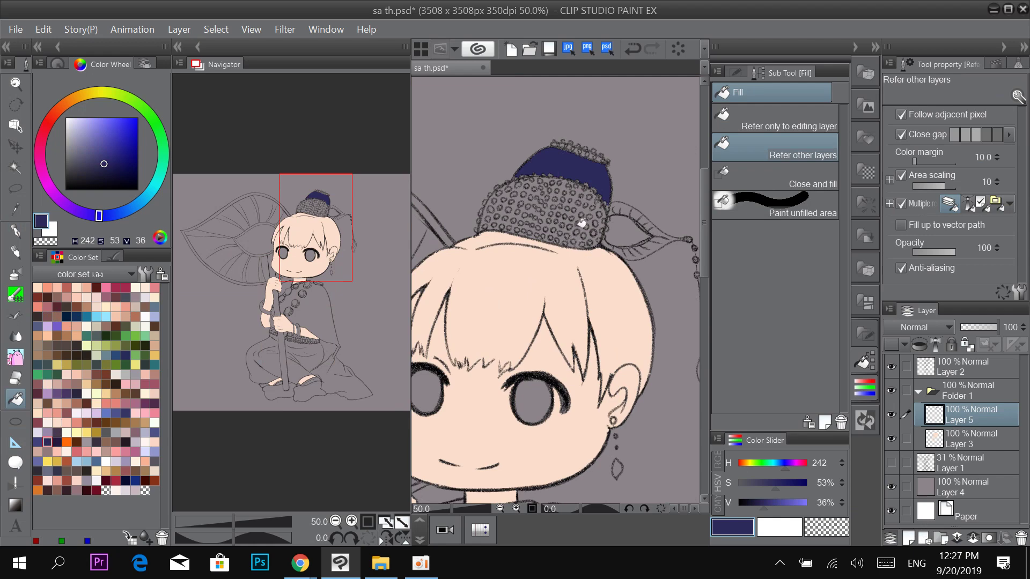
# Fill the gaps between the beads near the outer edge of the headdress band with the same navy.
pyautogui.scroll(2, 582, 221)
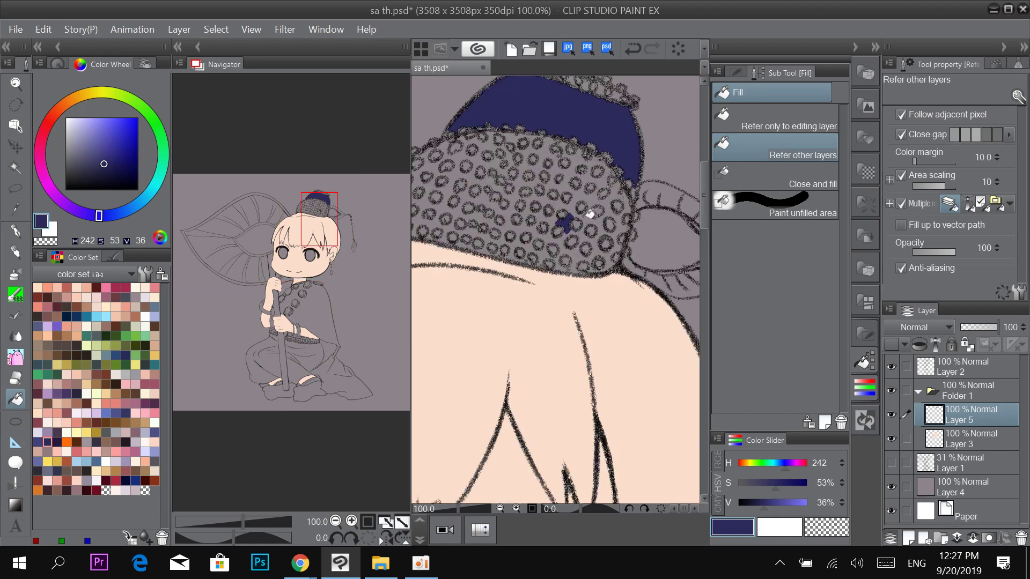
pyautogui.click(590, 204)
pyautogui.click(596, 235)
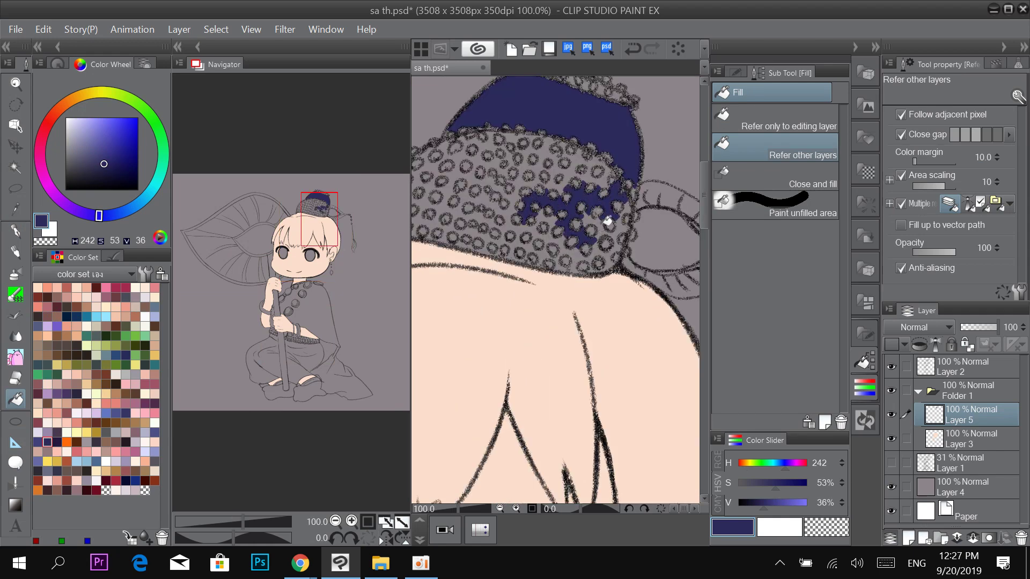
pyautogui.click(608, 221)
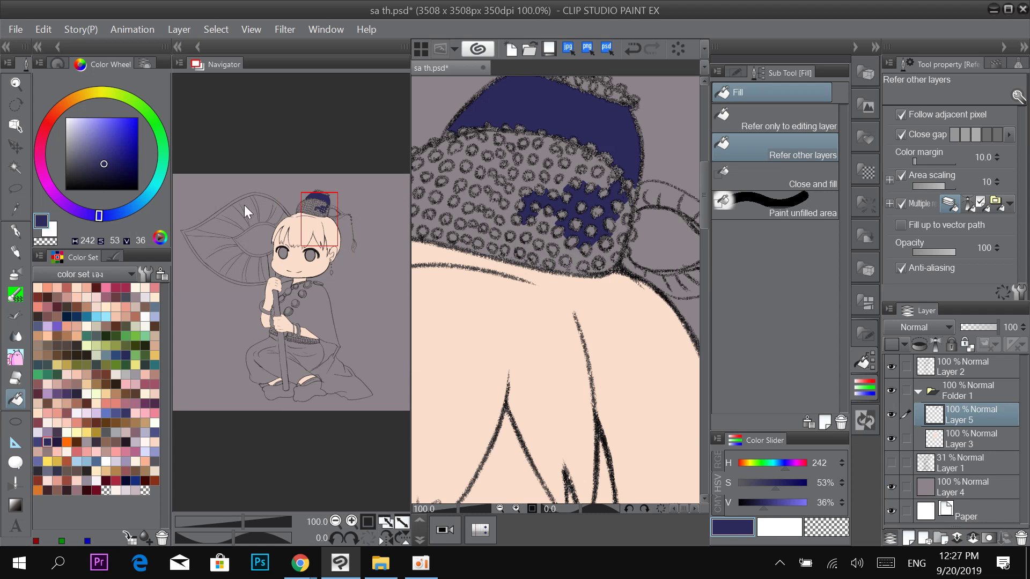
# Choose a muted dark purple (H 280, S 27, V 31) and refill the top of the headdress with it.
pyautogui.click(57, 442)
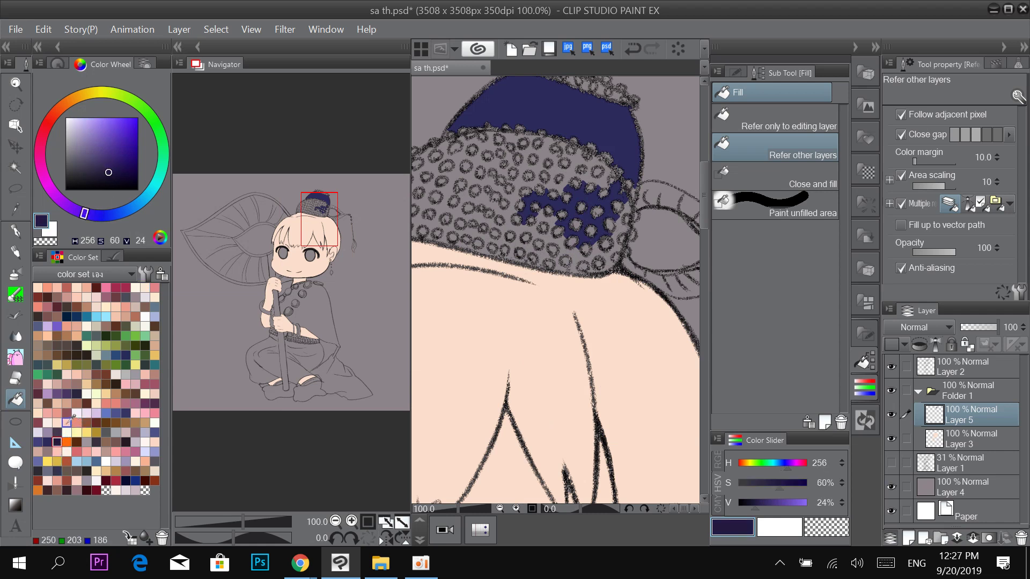
pyautogui.click(66, 432)
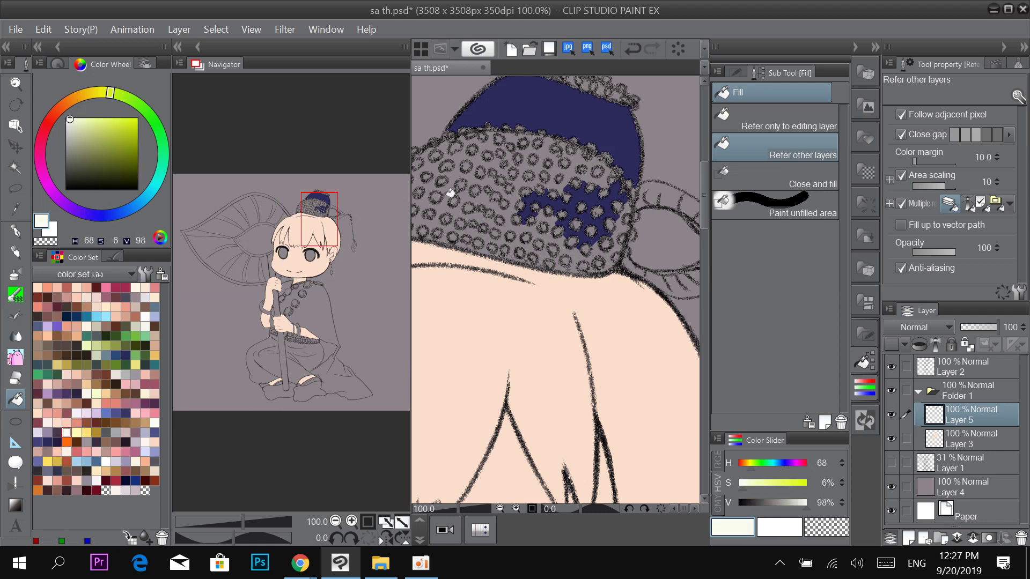
pyautogui.click(57, 432)
pyautogui.click(568, 119)
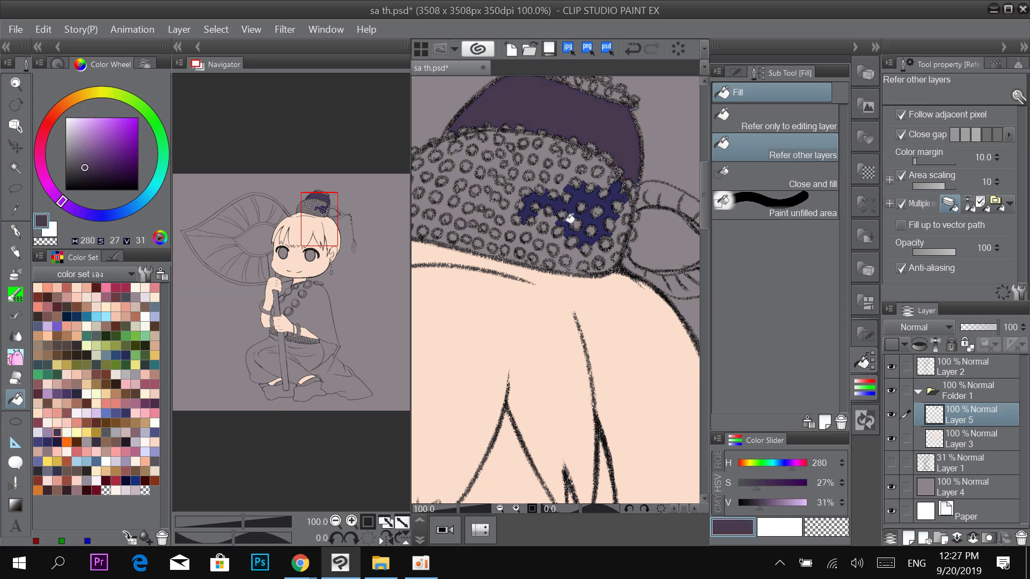
# Choose a dark maroon (H 341, S 37, V 20) and refill the headdress top and the already coloured band patch with it.
pyautogui.click(66, 489)
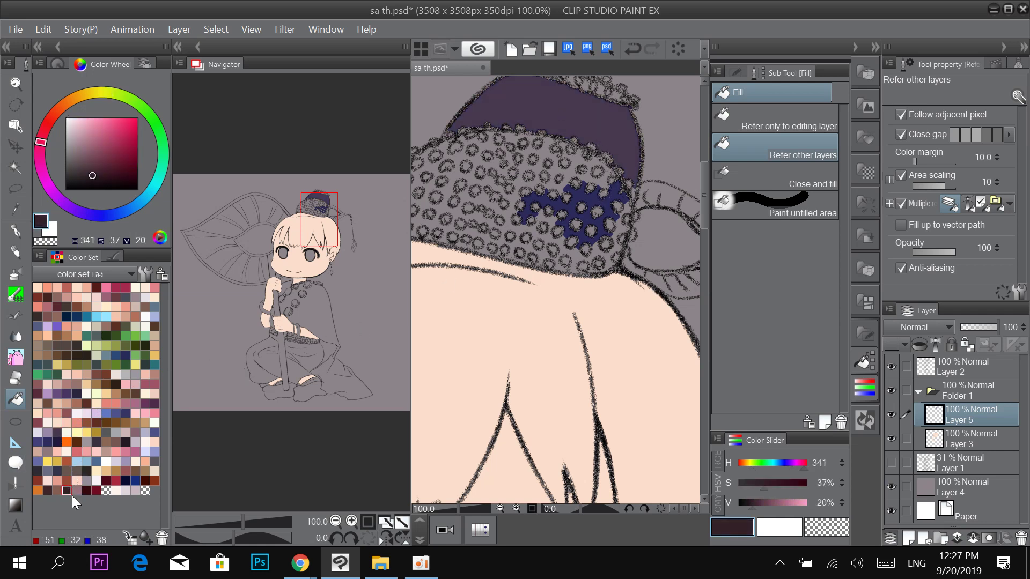
pyautogui.click(578, 207)
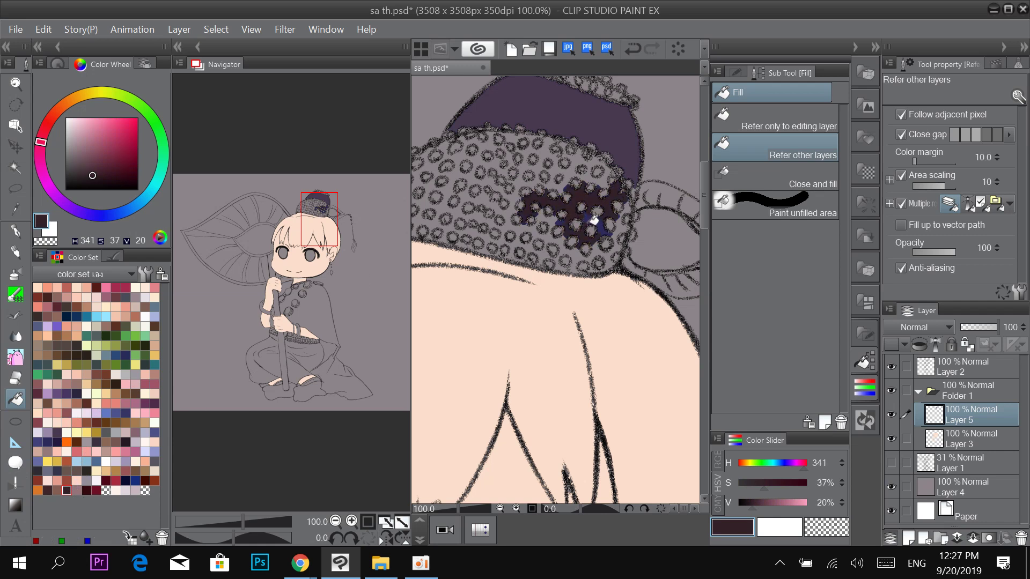
pyautogui.click(620, 171)
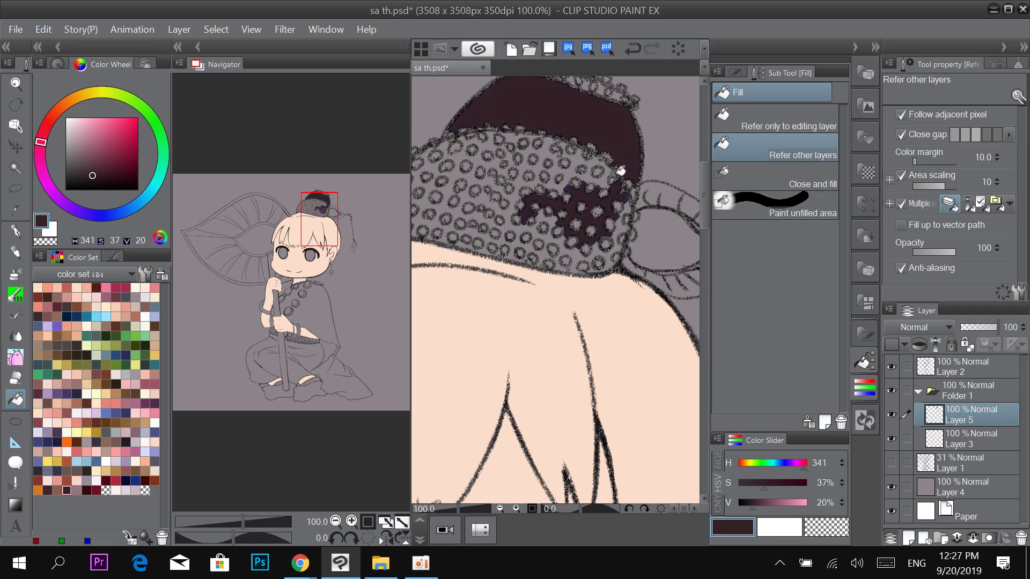
# Fill the gaps between the beads along the top rim of the headdress with the same dark maroon.
pyautogui.moveTo(607, 160); pyautogui.dragTo(624, 218)
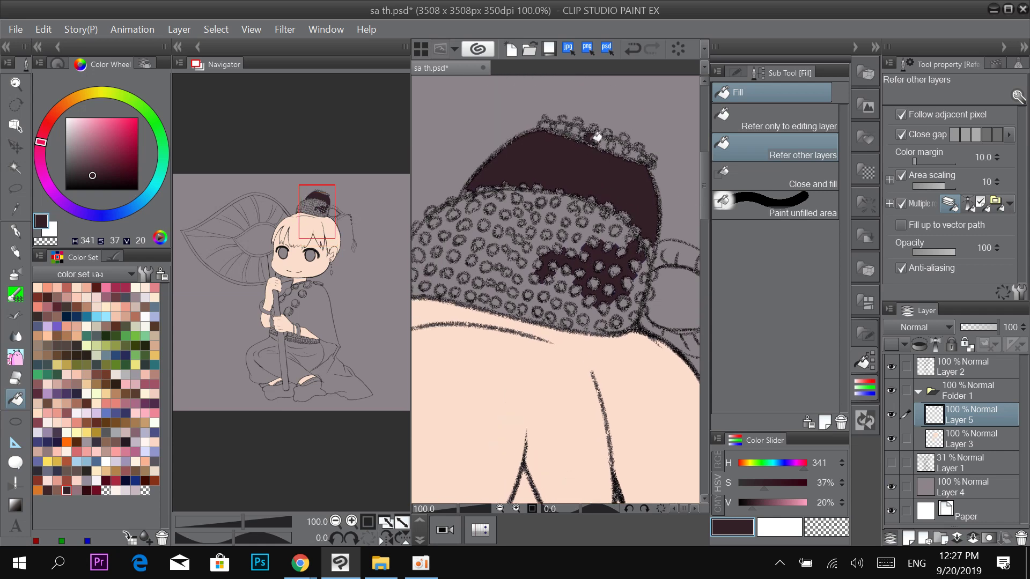
pyautogui.click(614, 142)
pyautogui.click(629, 150)
pyautogui.click(639, 151)
pyautogui.click(580, 135)
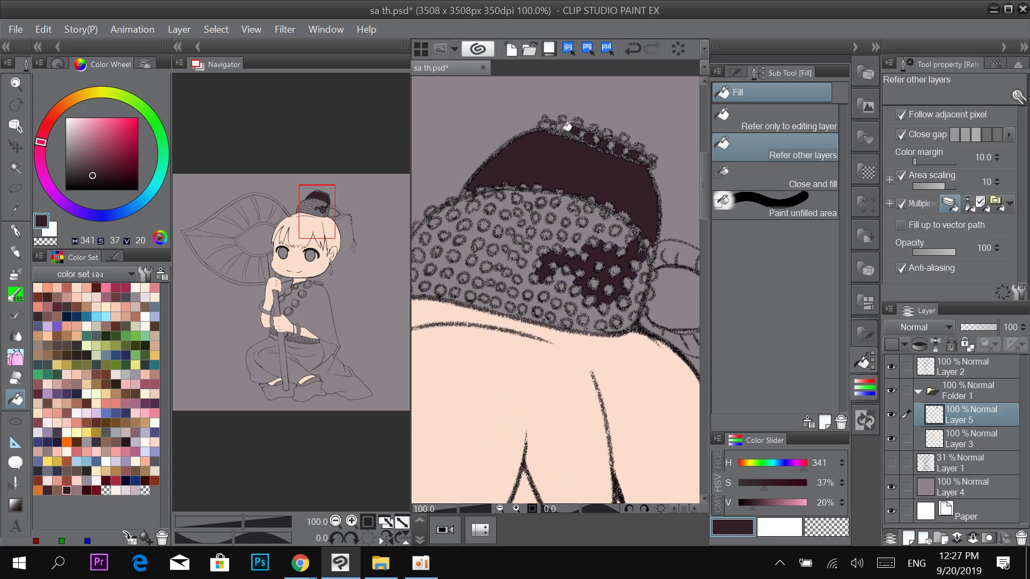
# Fill the gaps between the beads across the middle and left side of the headdress band with dark maroon.
pyautogui.click(567, 206)
pyautogui.click(521, 221)
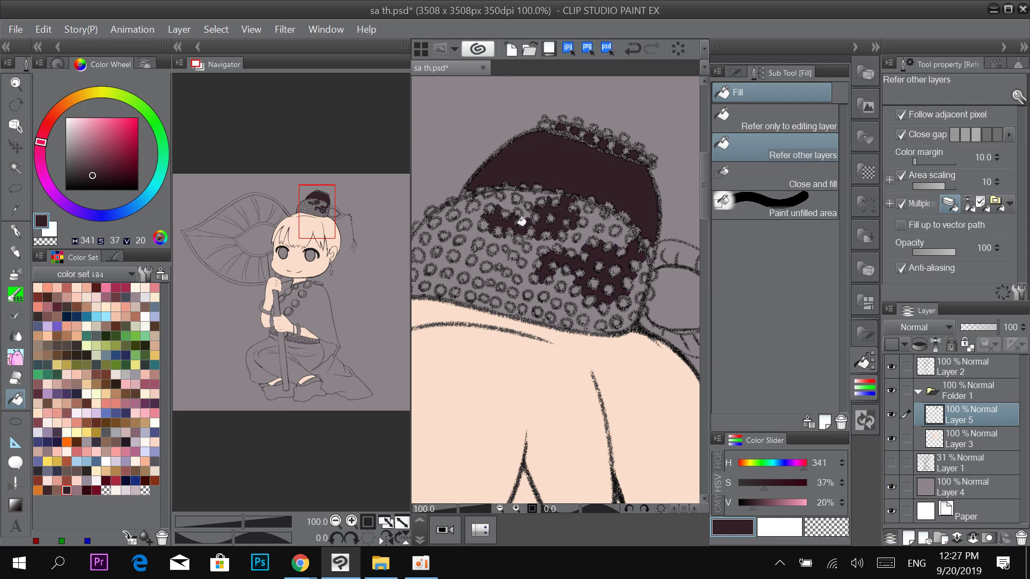
pyautogui.click(490, 233)
pyautogui.click(505, 273)
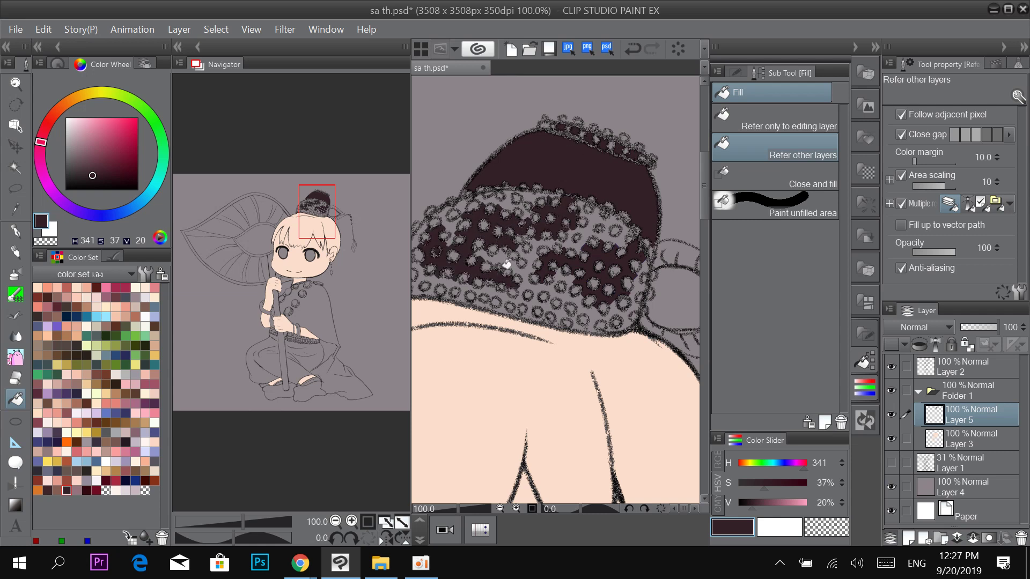
pyautogui.click(508, 261)
pyautogui.moveTo(467, 285); pyautogui.dragTo(518, 276)
pyautogui.click(508, 268)
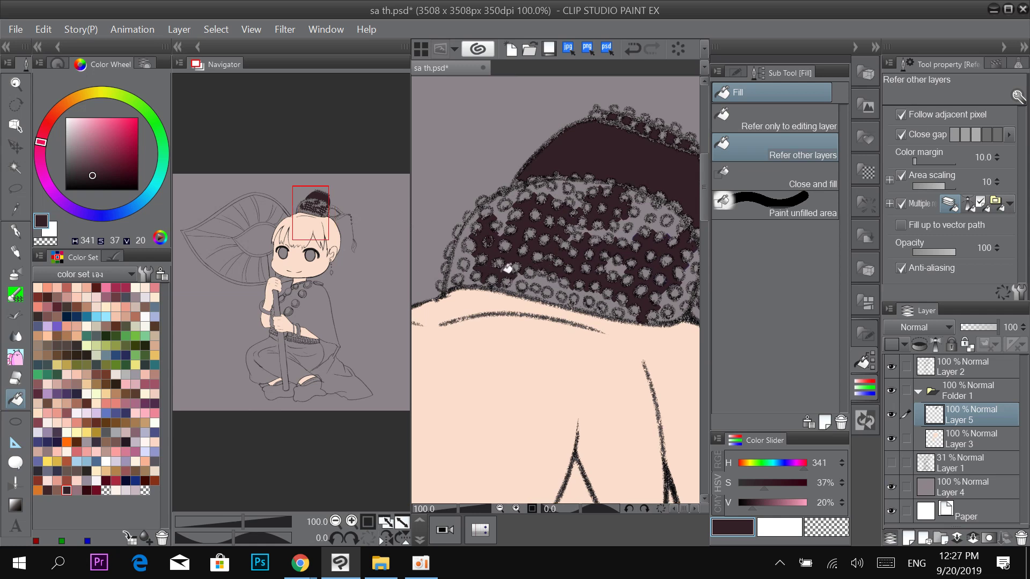
pyautogui.click(481, 278)
pyautogui.click(462, 264)
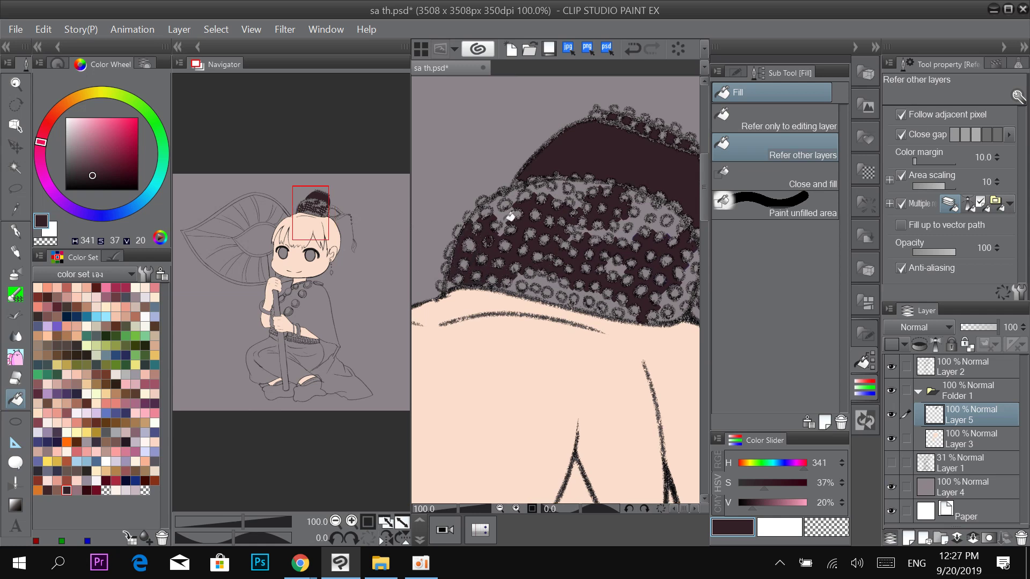
pyautogui.click(508, 217)
pyautogui.click(564, 192)
# Fill the remaining bead gaps on the right side and along the lower edge of the headdress band.
pyautogui.moveTo(641, 208); pyautogui.dragTo(569, 204)
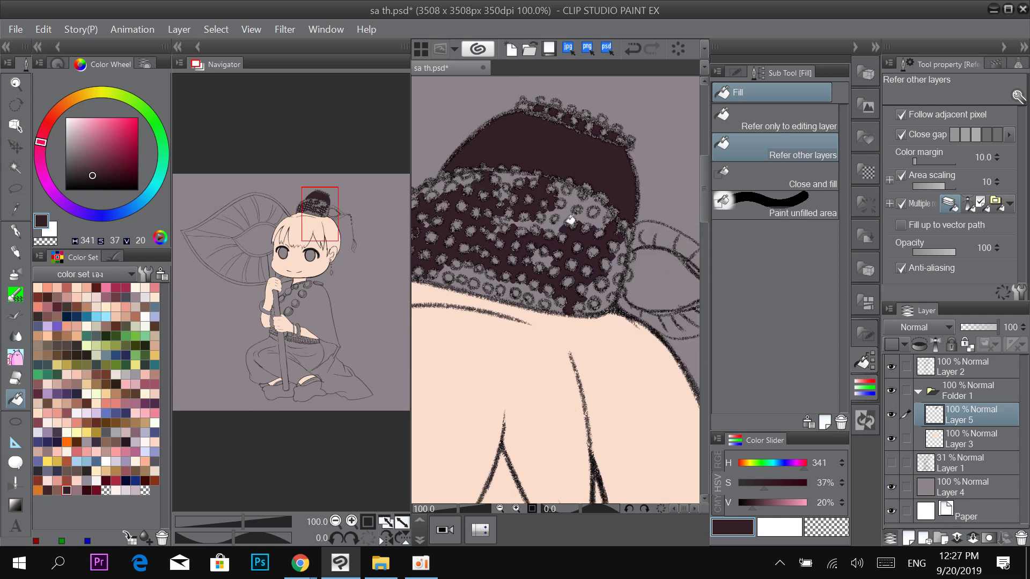
pyautogui.click(571, 219)
pyautogui.click(599, 214)
pyautogui.click(618, 268)
pyautogui.click(610, 294)
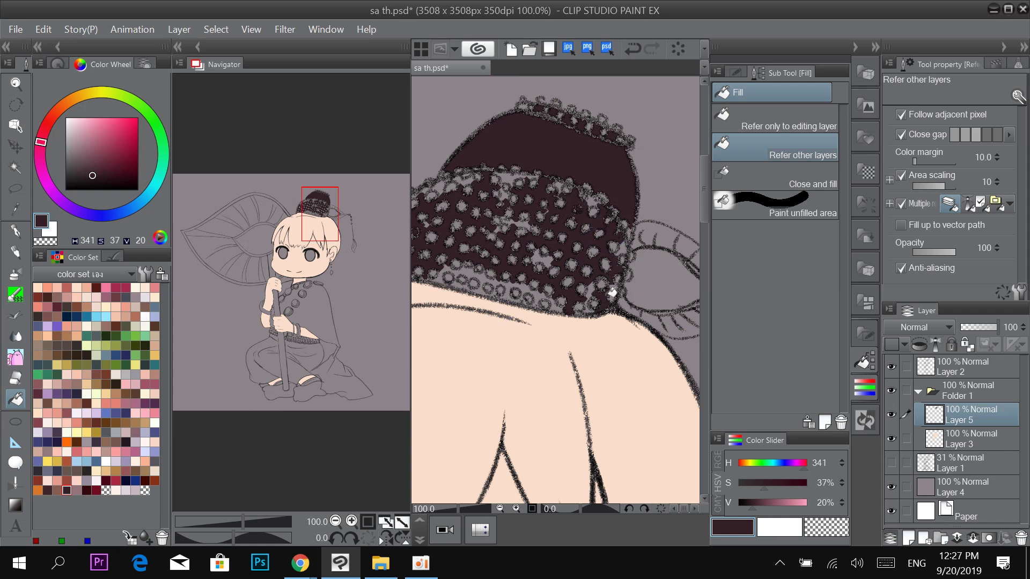
pyautogui.click(541, 292)
pyautogui.click(522, 282)
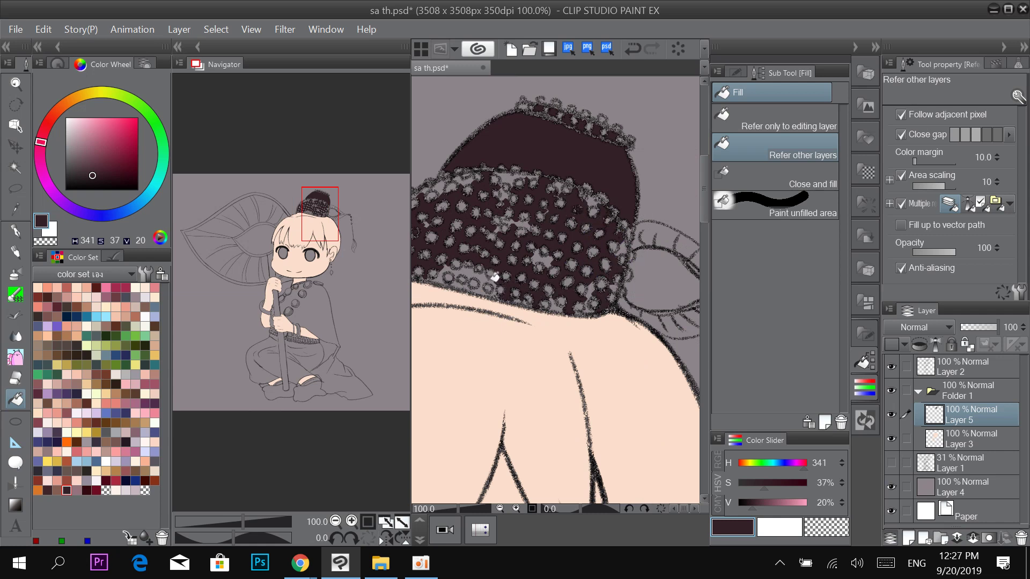
pyautogui.click(476, 268)
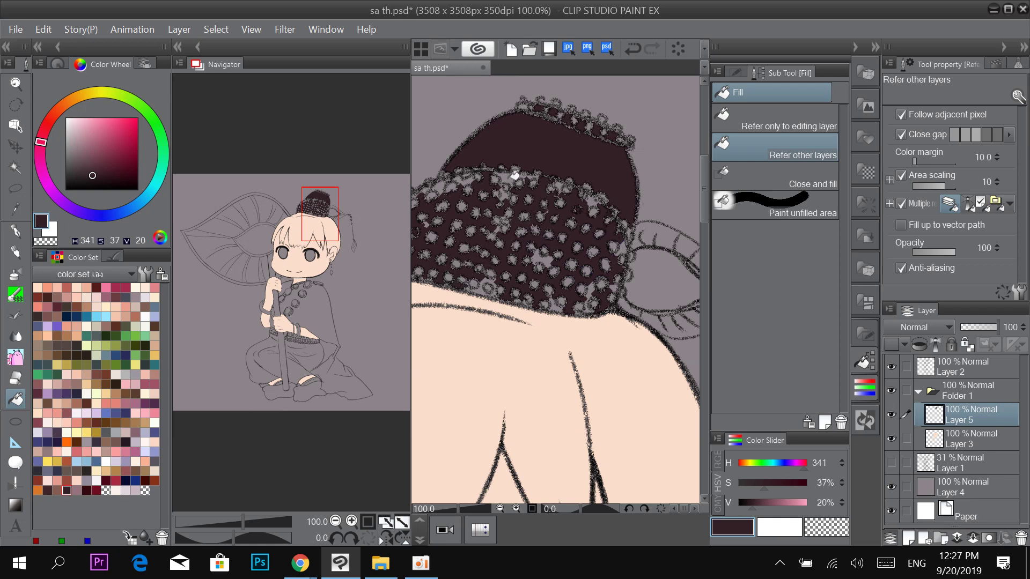
# Switch to the G-pen and reduce its brush size for detail work on the fringe.
pyautogui.scroll(-1, 565, 223)
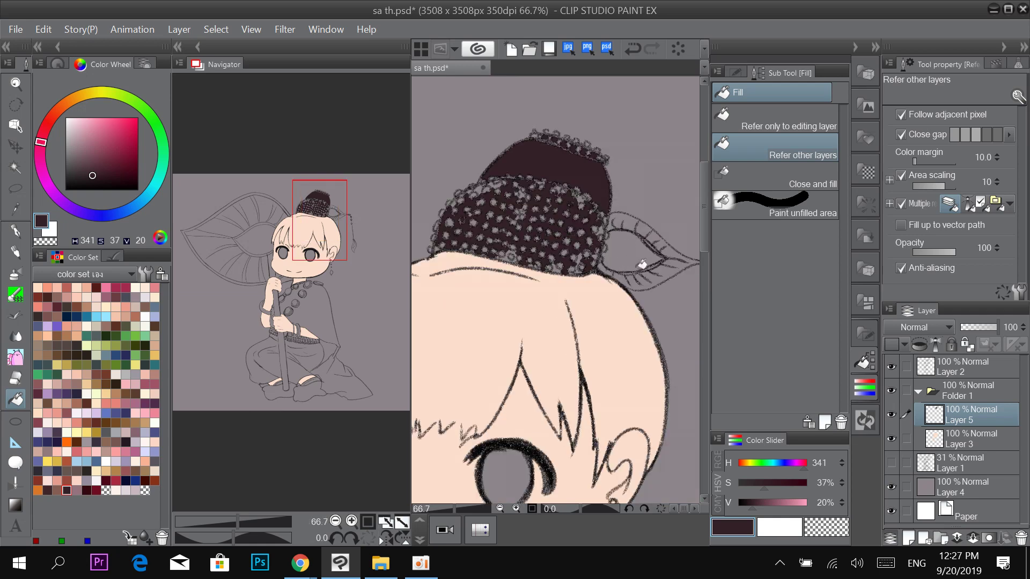
pyautogui.scroll(-1, 642, 263)
pyautogui.scroll(-1, 642, 263)
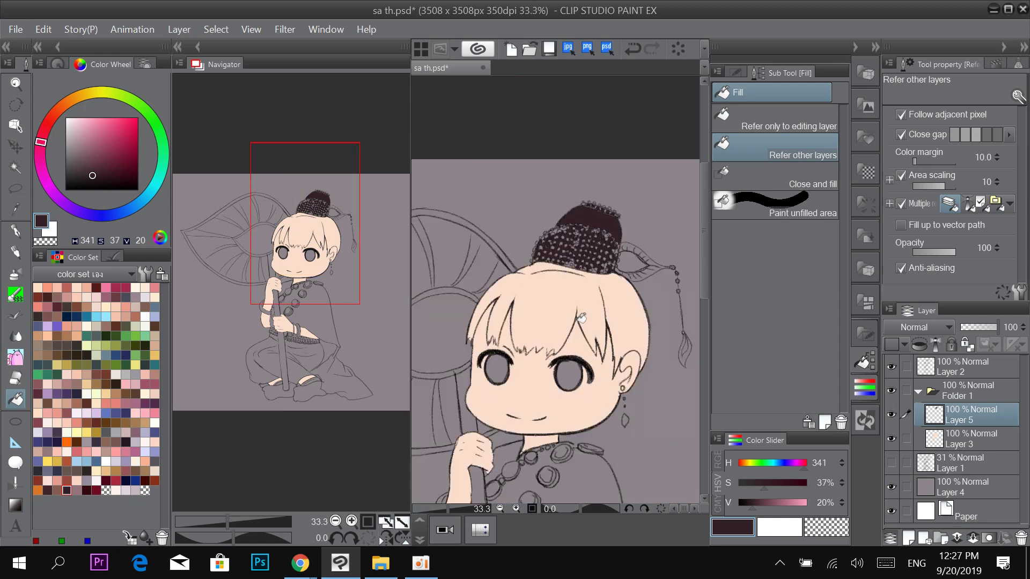
pyautogui.press('p')
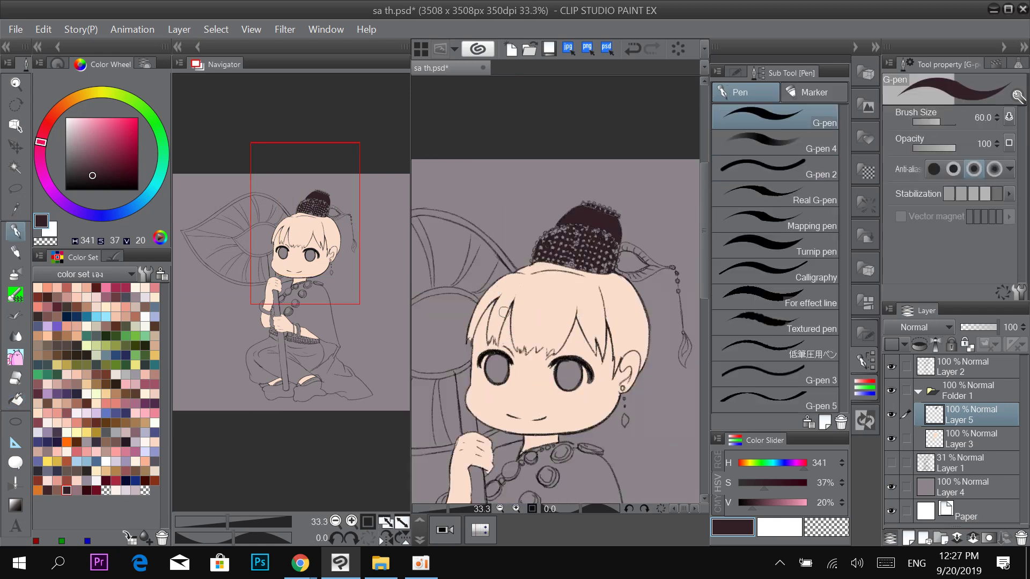
pyautogui.scroll(2, 532, 340)
pyautogui.press('[')
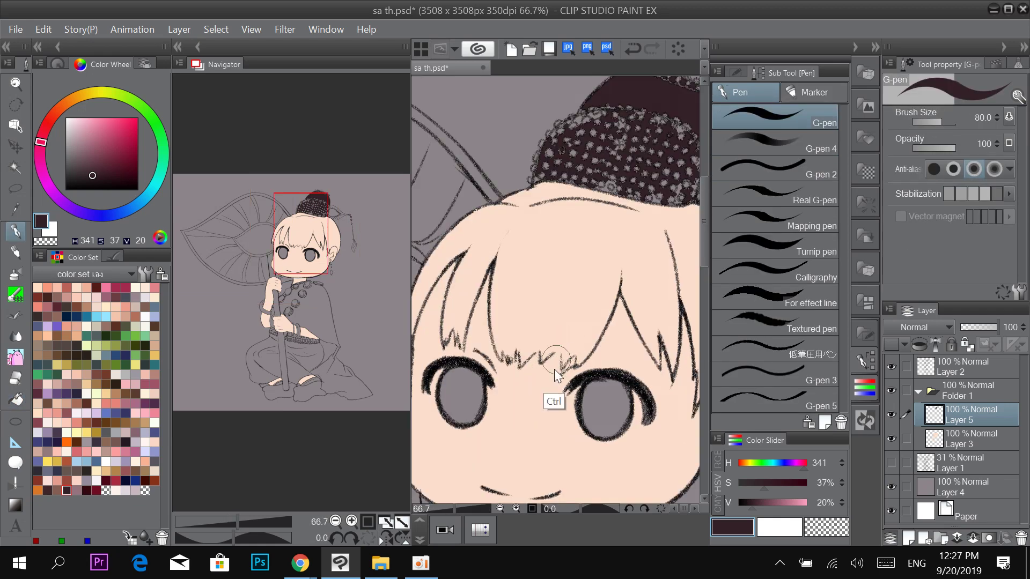
pyautogui.scroll(1, 556, 370)
pyautogui.press('[')
pyautogui.moveTo(564, 369)
pyautogui.mouseDown()
pyautogui.moveTo(564, 348)
pyautogui.moveTo(563, 372)
pyautogui.mouseUp()
pyautogui.press('[')
pyautogui.press('[')
pyautogui.hotkey('ctrl', 'z')
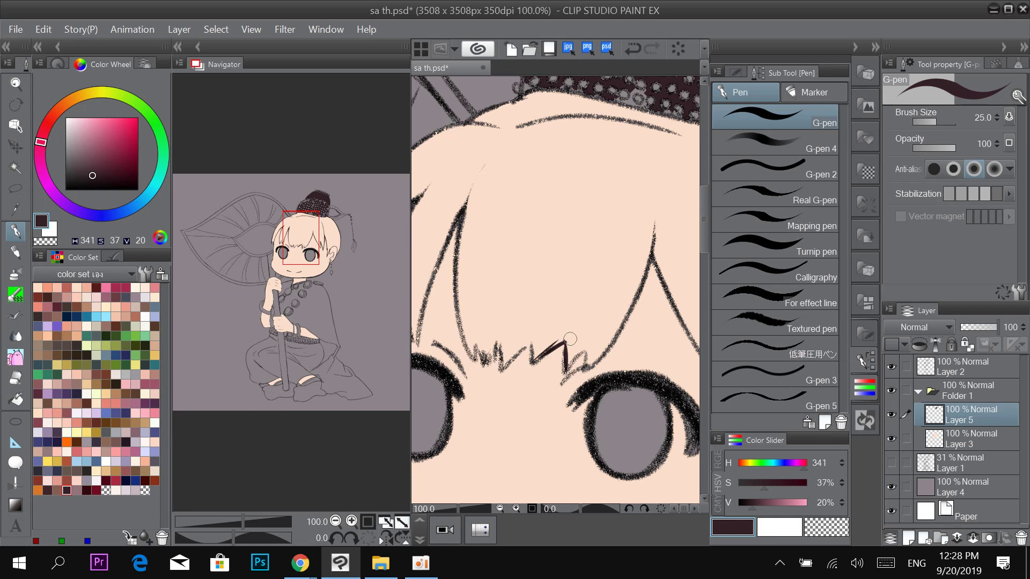
pyautogui.hotkey('ctrl', 'z')
# Close the jagged lower edge of the fringe with the G-pen at size 30, and fill the hair with dark maroon.
pyautogui.press(']')
pyautogui.press(']')
pyautogui.press(']')
pyautogui.moveTo(561, 342); pyautogui.dragTo(534, 358)
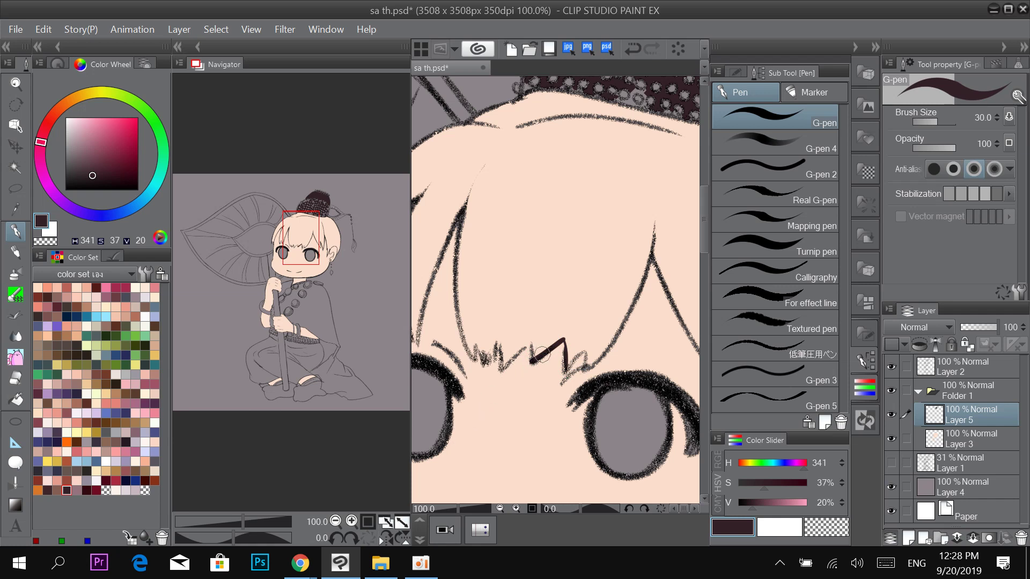
pyautogui.moveTo(530, 343)
pyautogui.mouseDown()
pyautogui.moveTo(504, 367)
pyautogui.moveTo(501, 336)
pyautogui.moveTo(547, 356)
pyautogui.mouseUp()
pyautogui.press('space')
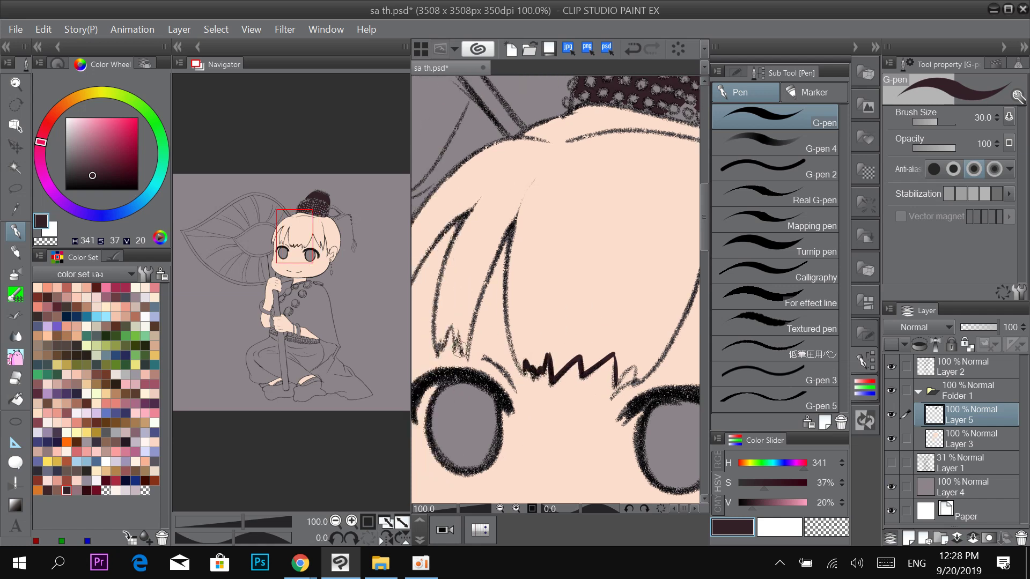
pyautogui.moveTo(459, 338); pyautogui.dragTo(471, 342)
pyautogui.press('space')
pyautogui.moveTo(642, 251); pyautogui.dragTo(506, 237)
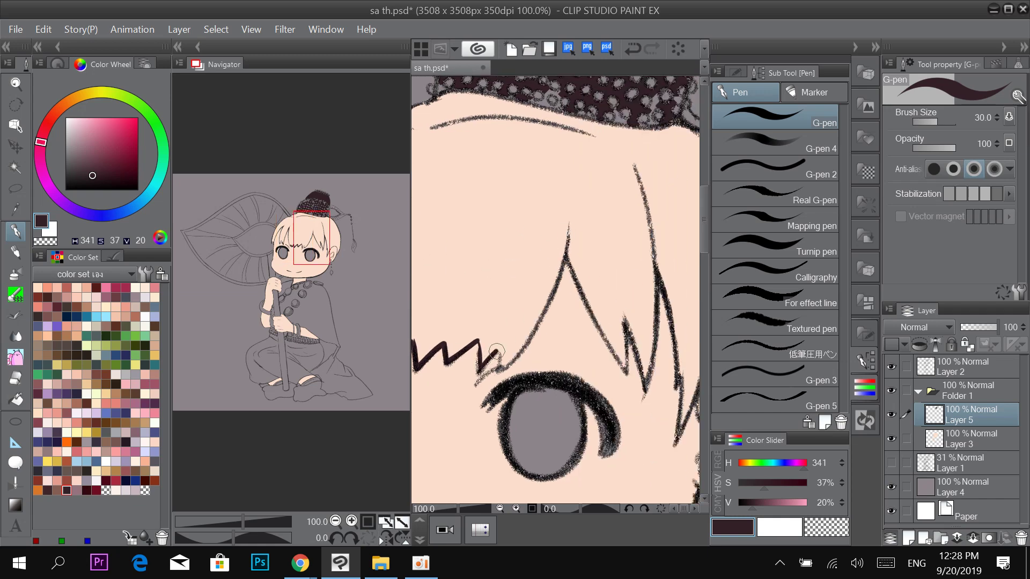
pyautogui.press('g')
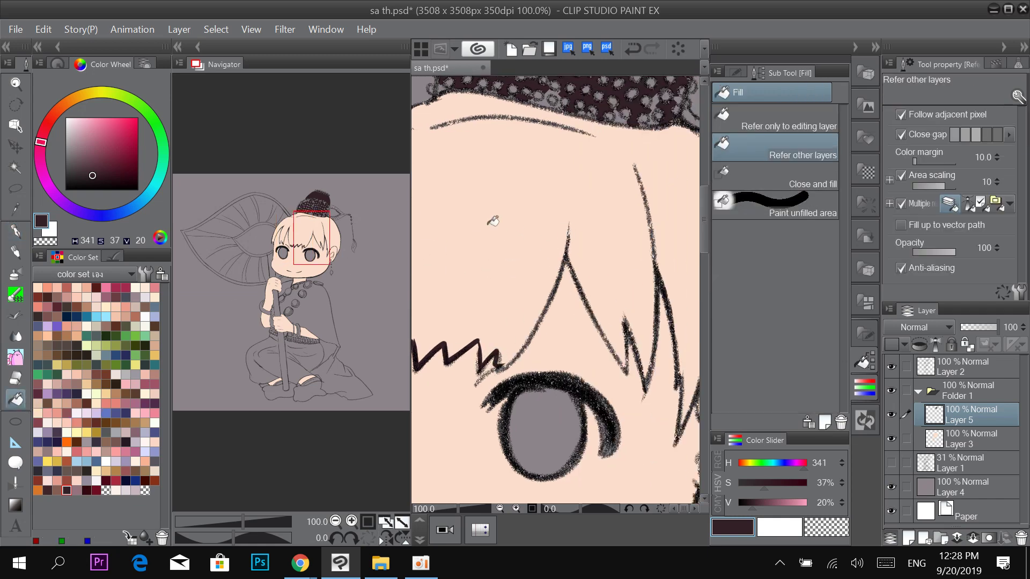
pyautogui.click(588, 268)
# Paint over the unfilled specks along the parting and the right fringe strands with the G-pen at size 50.
pyautogui.press('p')
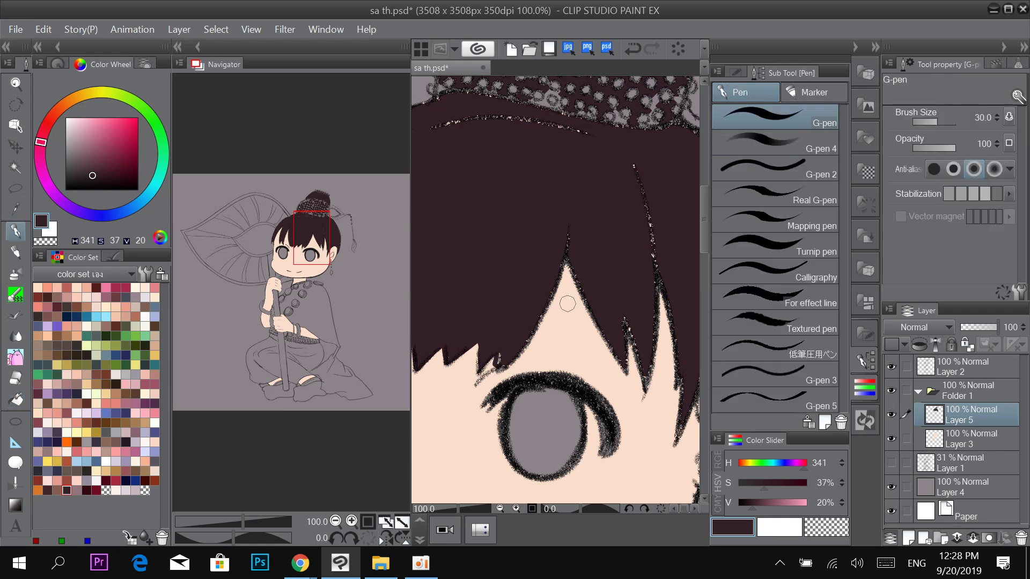
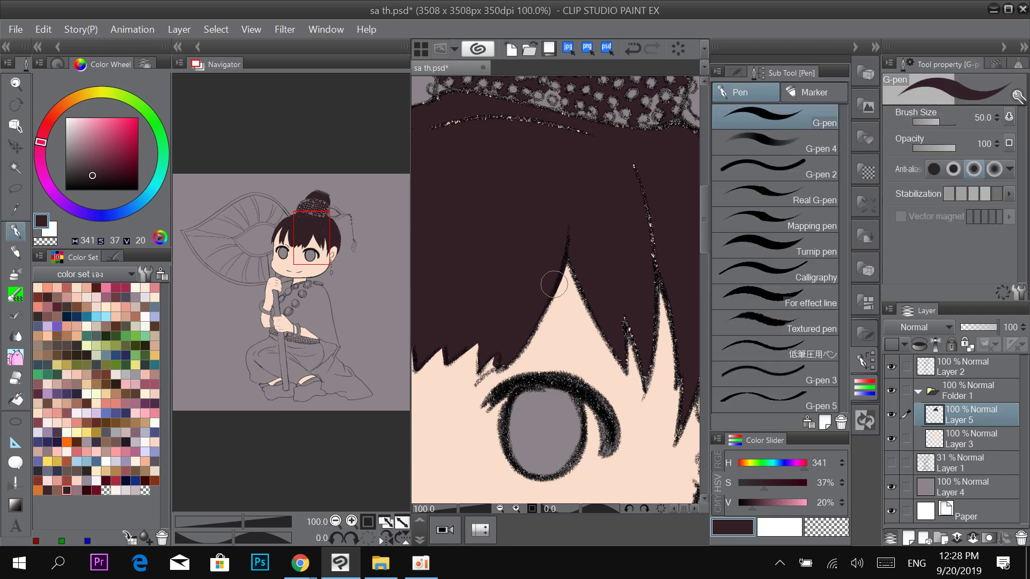
pyautogui.moveTo(615, 243); pyautogui.dragTo(546, 303)
pyautogui.moveTo(567, 233); pyautogui.dragTo(575, 268)
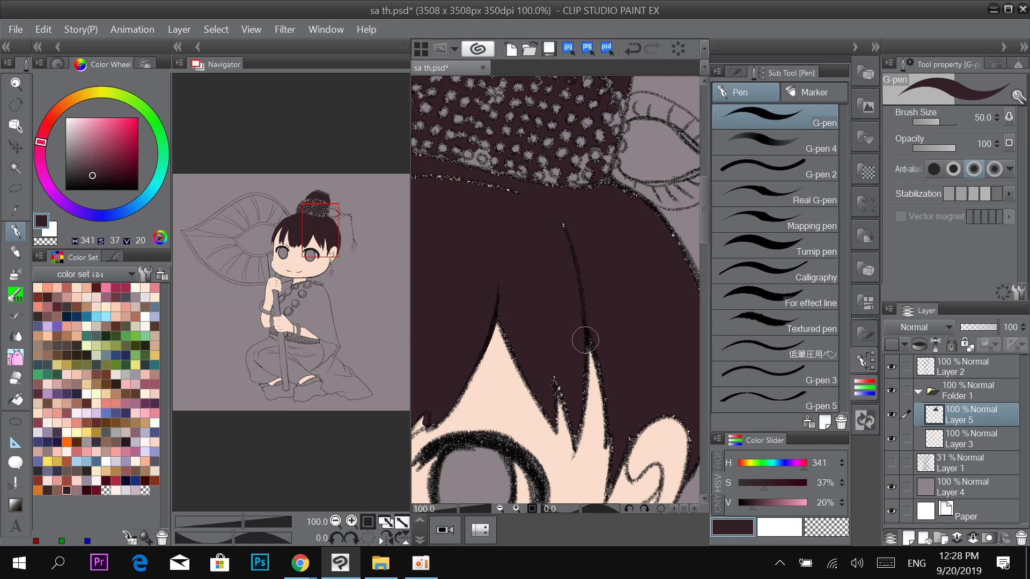
pyautogui.scroll(-3, 565, 305)
pyautogui.moveTo(564, 309)
pyautogui.mouseDown()
pyautogui.moveTo(570, 353)
pyautogui.moveTo(581, 244)
pyautogui.mouseUp()
pyautogui.moveTo(551, 295); pyautogui.dragTo(548, 340)
pyautogui.moveTo(540, 276); pyautogui.dragTo(562, 309)
pyautogui.moveTo(566, 355); pyautogui.dragTo(518, 268)
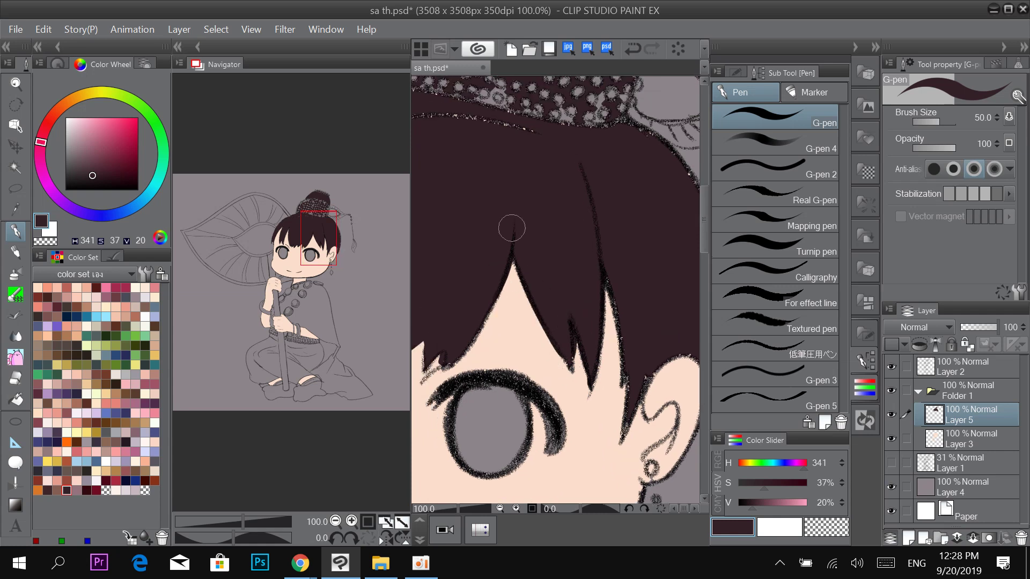
pyautogui.moveTo(510, 223); pyautogui.dragTo(618, 196)
# Cover the unfilled specks along the central fringe's left edge and the neighbouring narrow strand.
pyautogui.moveTo(533, 315); pyautogui.dragTo(619, 316)
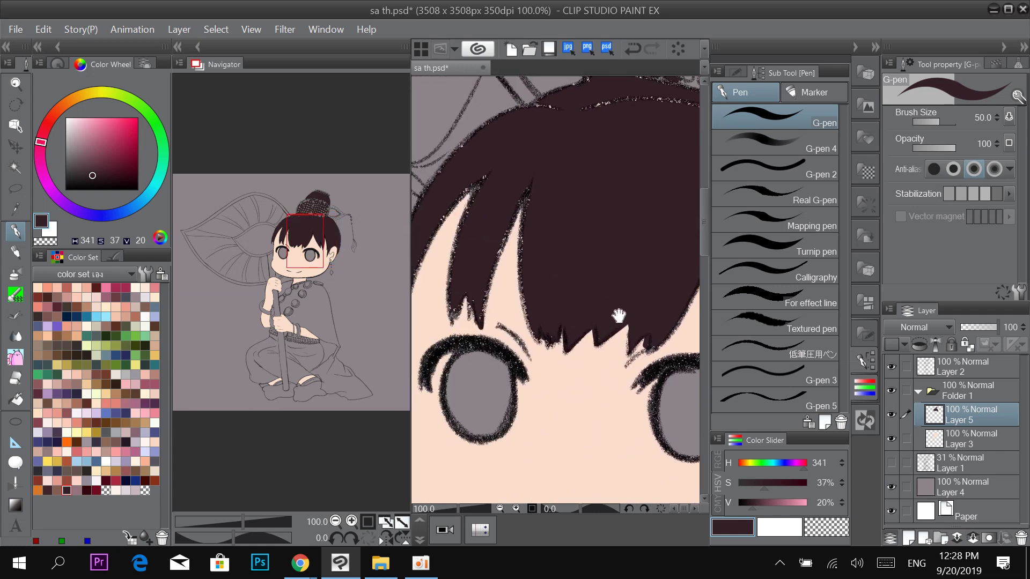
pyautogui.moveTo(534, 338); pyautogui.dragTo(525, 243)
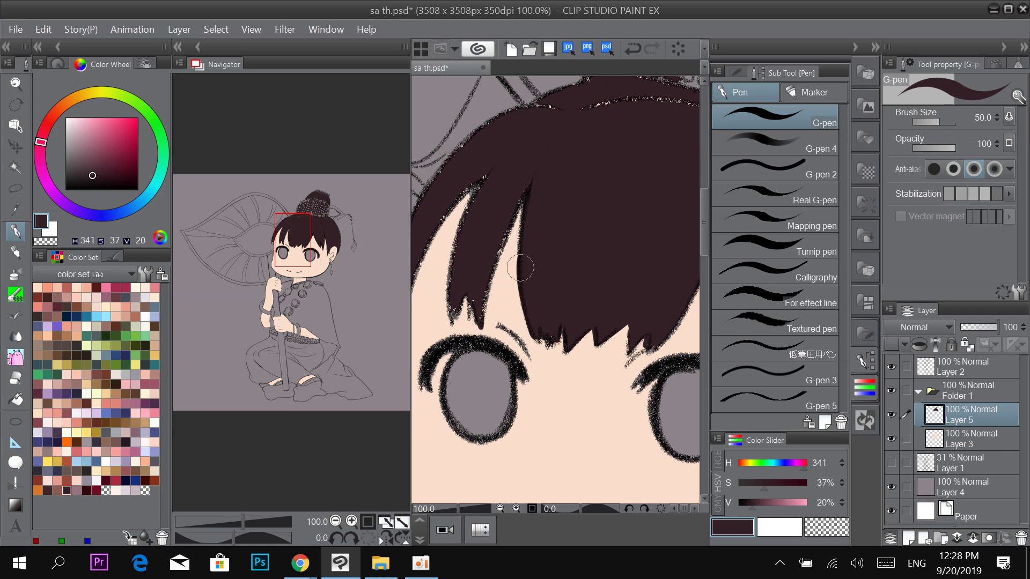
pyautogui.hotkey('ctrl', 'z')
pyautogui.moveTo(529, 315); pyautogui.dragTo(529, 191)
pyautogui.moveTo(533, 336)
pyautogui.mouseDown()
pyautogui.moveTo(528, 190)
pyautogui.moveTo(529, 298)
pyautogui.moveTo(543, 158)
pyautogui.moveTo(491, 252)
pyautogui.moveTo(521, 194)
pyautogui.moveTo(483, 305)
pyautogui.mouseUp()
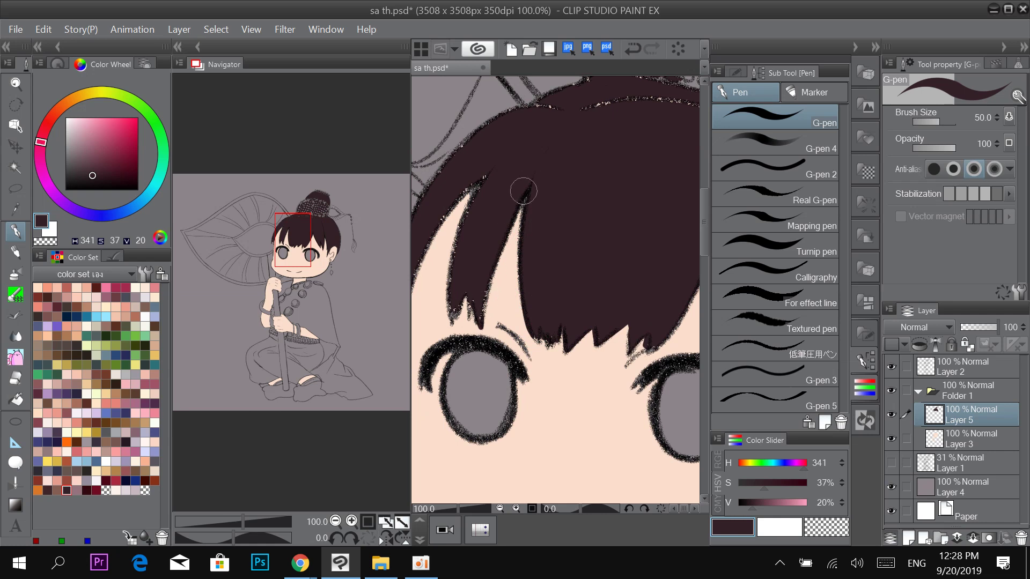
pyautogui.moveTo(523, 192)
pyautogui.mouseDown()
pyautogui.moveTo(483, 312)
pyautogui.moveTo(509, 206)
pyautogui.moveTo(526, 235)
pyautogui.moveTo(516, 282)
pyautogui.mouseUp()
pyautogui.moveTo(479, 318); pyautogui.dragTo(468, 278)
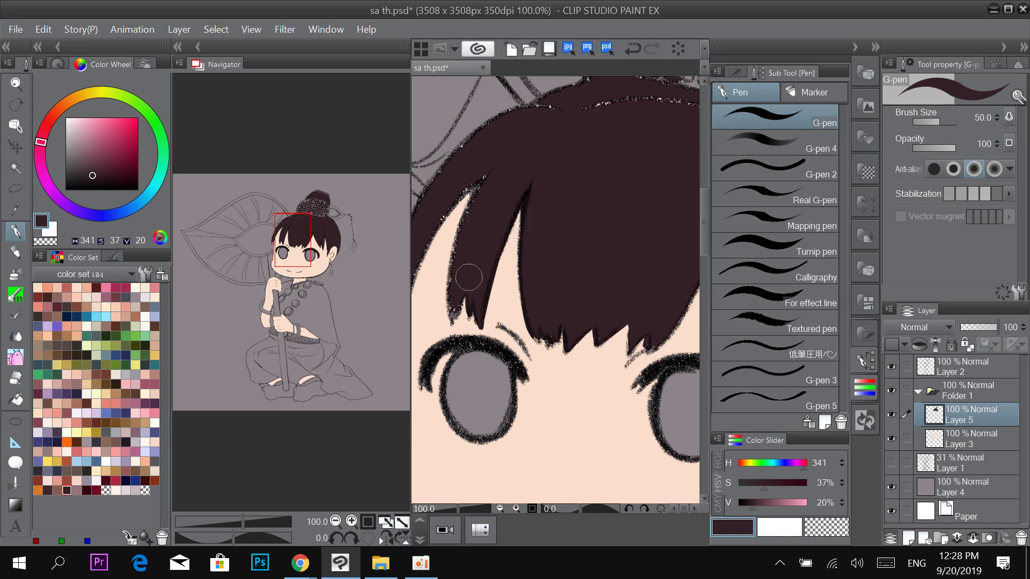
# Cover the specks on the outer side of the narrow strand and the inner edge of the left side hair.
pyautogui.moveTo(453, 318); pyautogui.dragTo(464, 197)
pyautogui.moveTo(451, 228)
pyautogui.mouseDown()
pyautogui.moveTo(507, 187)
pyautogui.moveTo(533, 209)
pyautogui.mouseUp()
pyautogui.moveTo(488, 282)
pyautogui.mouseDown()
pyautogui.moveTo(488, 290)
pyautogui.moveTo(554, 167)
pyautogui.mouseUp()
pyautogui.hotkey('ctrl', 'z')
pyautogui.moveTo(484, 304)
pyautogui.mouseDown()
pyautogui.moveTo(520, 197)
pyautogui.moveTo(485, 288)
pyautogui.moveTo(545, 167)
pyautogui.mouseUp()
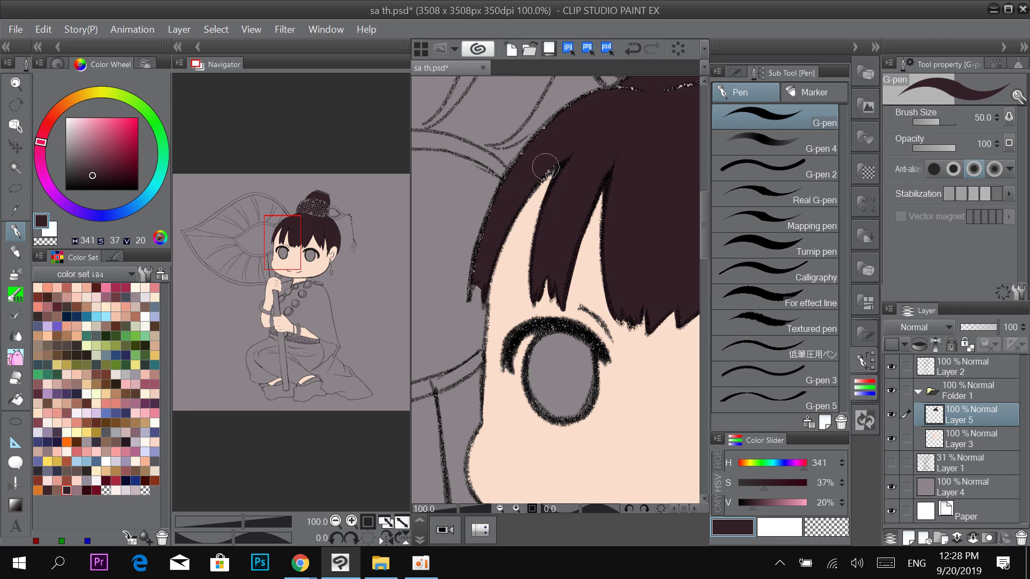
pyautogui.moveTo(498, 238); pyautogui.dragTo(588, 150)
# Paint over the specks along the hair's outer left contour and the hairline below the headdress.
pyautogui.moveTo(468, 299); pyautogui.dragTo(509, 180)
pyautogui.moveTo(472, 275); pyautogui.dragTo(542, 139)
pyautogui.moveTo(489, 222); pyautogui.dragTo(570, 117)
pyautogui.moveTo(497, 193)
pyautogui.mouseDown()
pyautogui.moveTo(592, 105)
pyautogui.moveTo(504, 228)
pyautogui.moveTo(536, 200)
pyautogui.mouseUp()
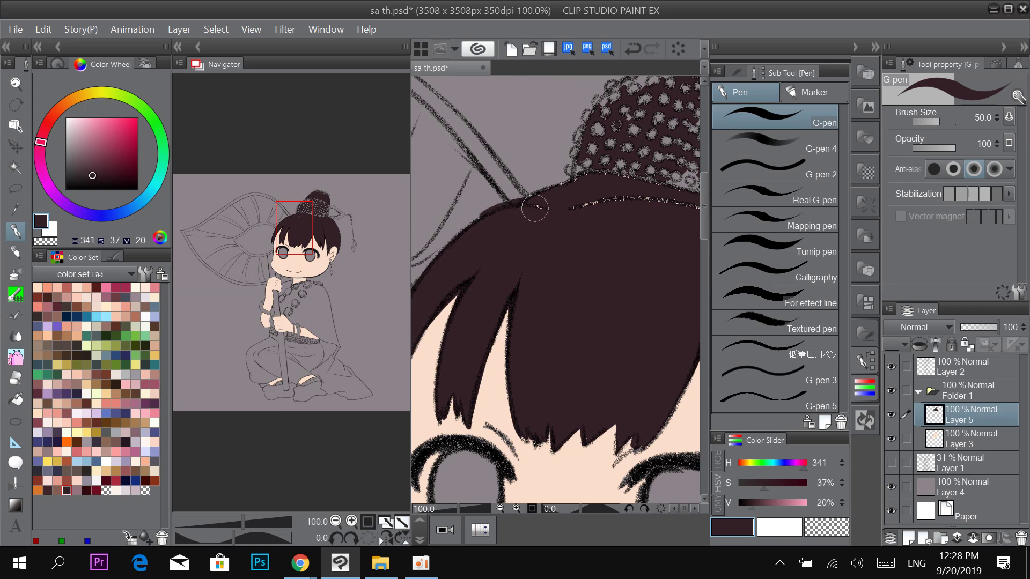
pyautogui.hotkey('ctrl', 'z')
pyautogui.moveTo(482, 222)
pyautogui.mouseDown()
pyautogui.moveTo(557, 211)
pyautogui.moveTo(541, 208)
pyautogui.moveTo(545, 196)
pyautogui.moveTo(532, 204)
pyautogui.moveTo(585, 194)
pyautogui.moveTo(537, 214)
pyautogui.moveTo(599, 209)
pyautogui.moveTo(659, 224)
pyautogui.mouseUp()
# Cover the unfilled specks along the hair's right outer contour and the strands in front of the ear with dark hair colour.
pyautogui.moveTo(642, 225)
pyautogui.mouseDown()
pyautogui.moveTo(536, 217)
pyautogui.moveTo(618, 230)
pyautogui.moveTo(540, 194)
pyautogui.mouseUp()
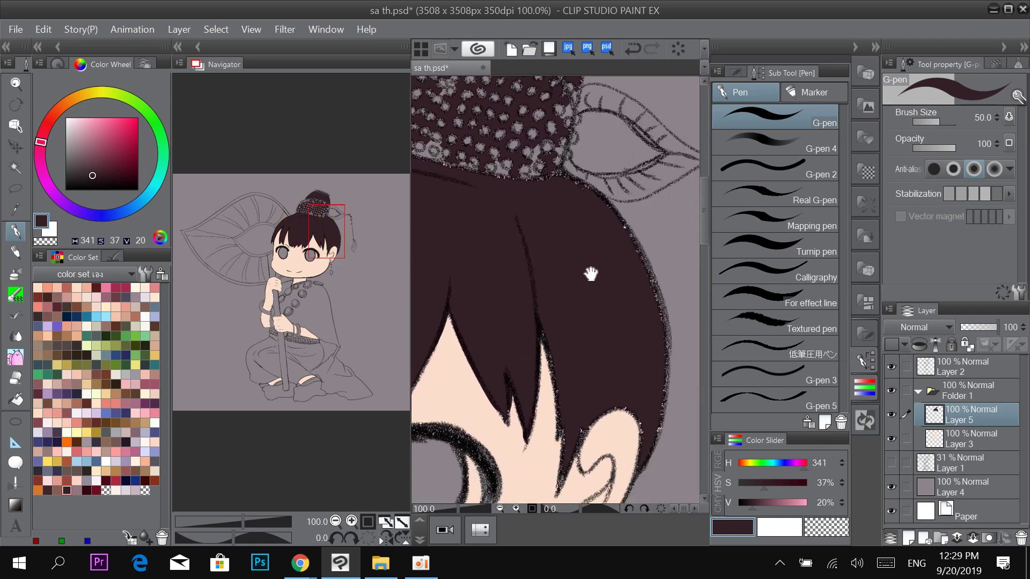
pyautogui.moveTo(590, 274); pyautogui.dragTo(580, 166)
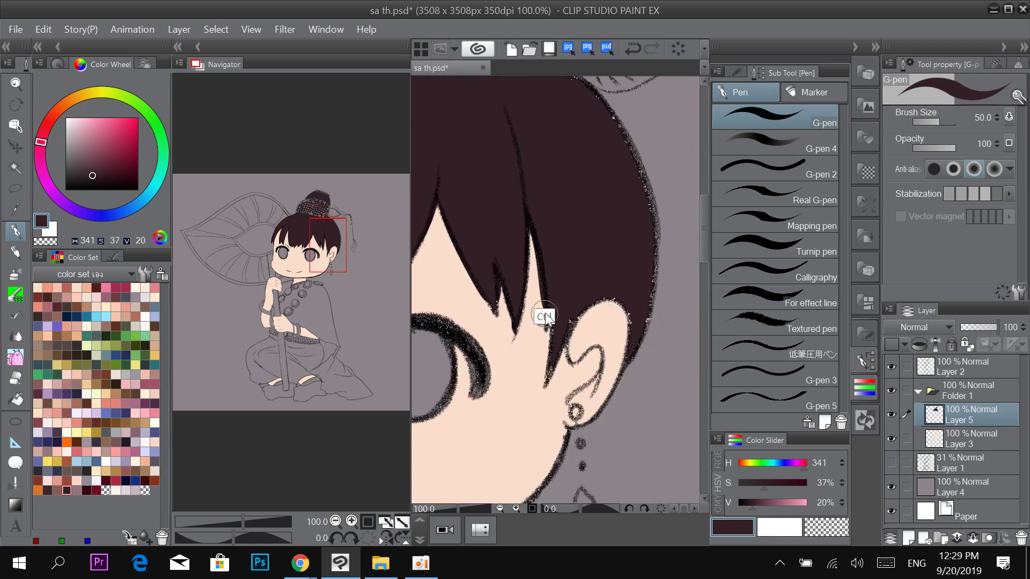
pyautogui.hotkey('ctrl', 'z')
pyautogui.moveTo(542, 241)
pyautogui.mouseDown()
pyautogui.moveTo(545, 328)
pyautogui.moveTo(529, 225)
pyautogui.mouseUp()
pyautogui.moveTo(570, 291); pyautogui.dragTo(545, 256)
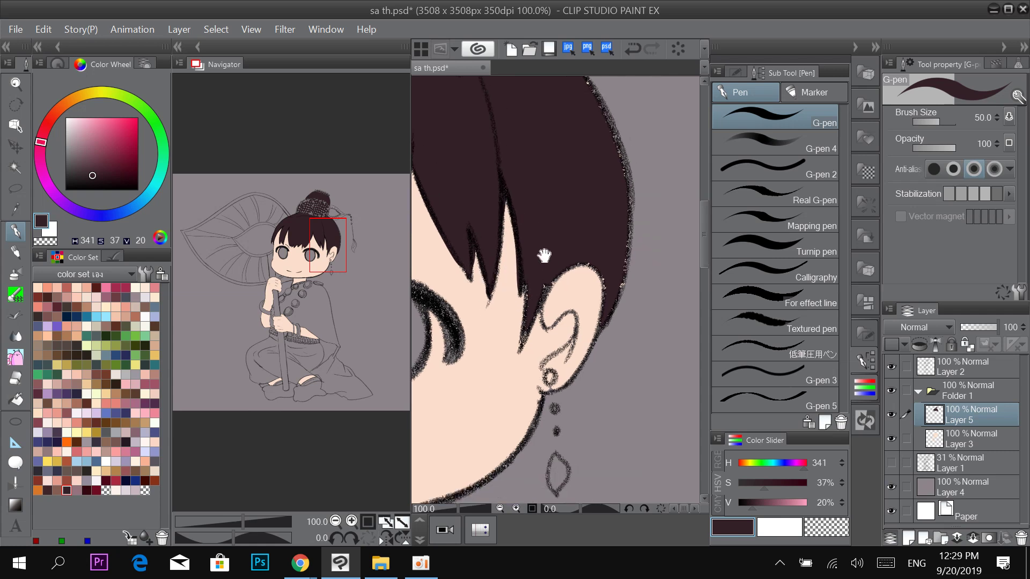
pyautogui.moveTo(522, 334)
pyautogui.mouseDown()
pyautogui.moveTo(566, 259)
pyautogui.moveTo(554, 279)
pyautogui.moveTo(592, 264)
pyautogui.moveTo(600, 277)
pyautogui.moveTo(599, 331)
pyautogui.moveTo(627, 244)
pyautogui.moveTo(608, 309)
pyautogui.moveTo(627, 230)
pyautogui.moveTo(622, 269)
pyautogui.moveTo(623, 171)
pyautogui.moveTo(594, 237)
pyautogui.mouseUp()
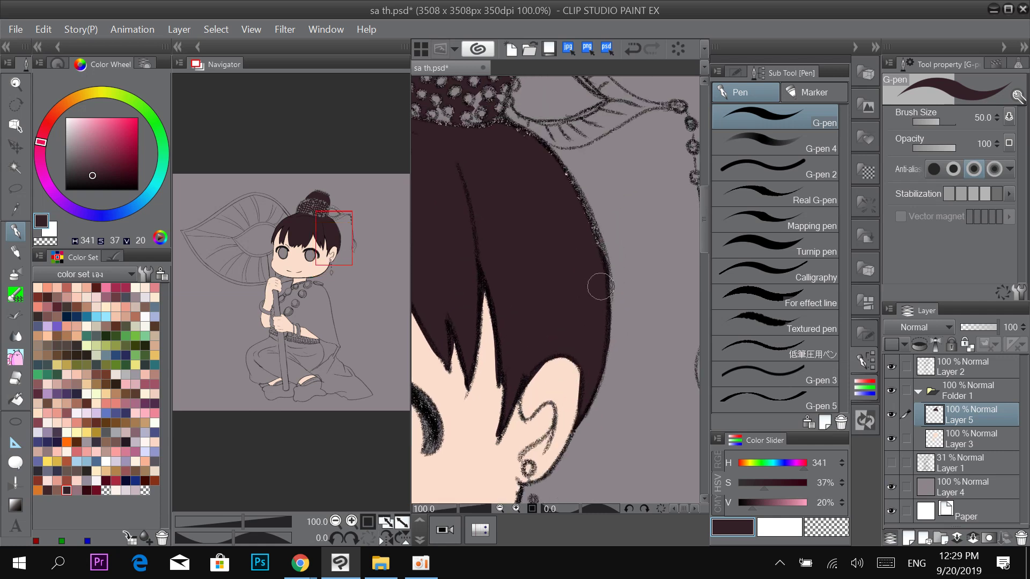
pyautogui.moveTo(606, 299)
pyautogui.mouseDown()
pyautogui.moveTo(594, 230)
pyautogui.moveTo(547, 158)
pyautogui.moveTo(602, 265)
pyautogui.moveTo(566, 216)
pyautogui.moveTo(535, 203)
pyautogui.mouseUp()
# Paint over the specks where the hair meets the beaded headdress band, from its middle to its left end.
pyautogui.moveTo(479, 255); pyautogui.dragTo(604, 295)
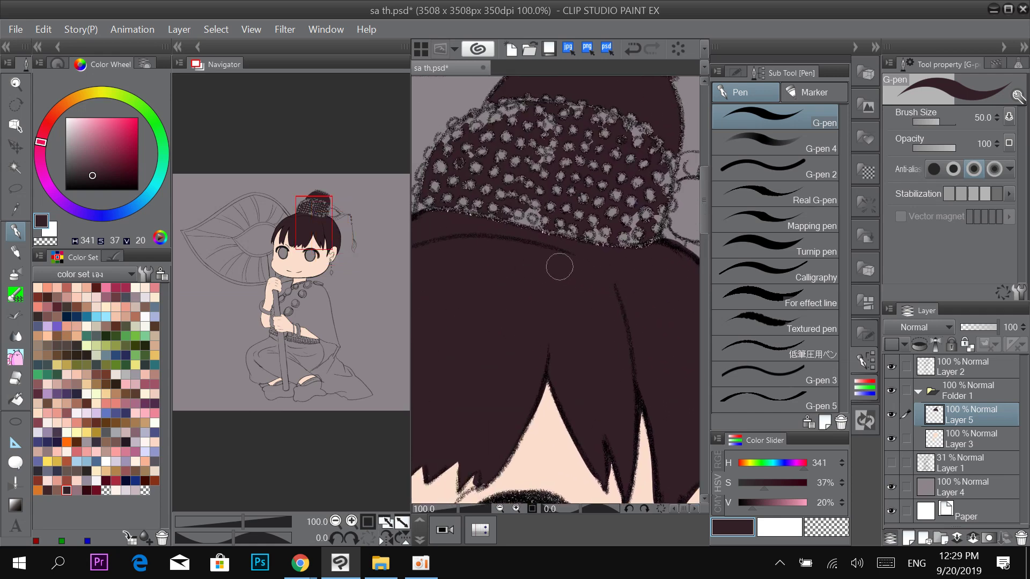
pyautogui.moveTo(641, 158); pyautogui.dragTo(609, 251)
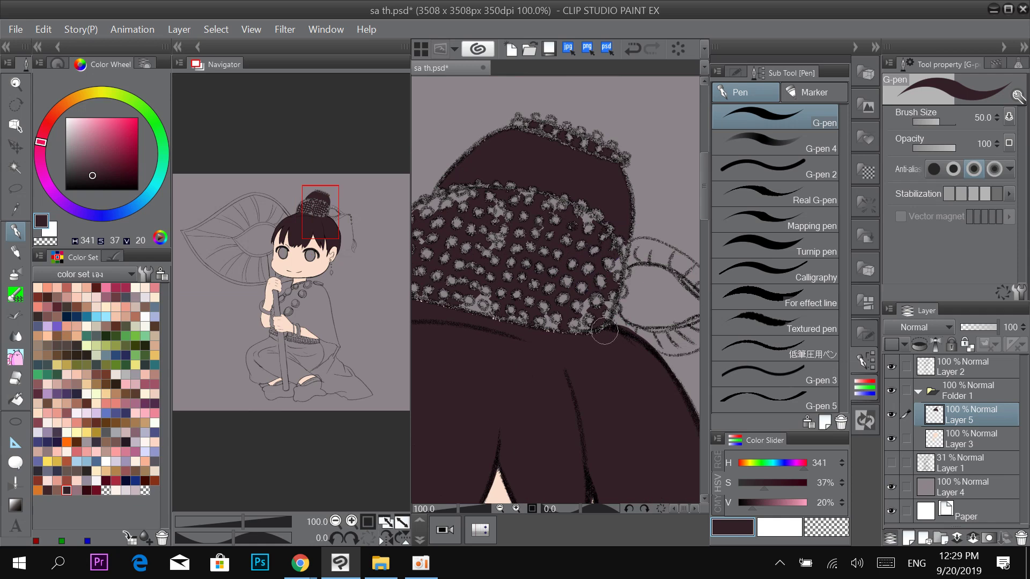
pyautogui.moveTo(605, 331); pyautogui.dragTo(606, 330)
pyautogui.moveTo(598, 187); pyautogui.dragTo(685, 285)
pyautogui.moveTo(528, 283)
pyautogui.mouseDown()
pyautogui.moveTo(594, 224)
pyautogui.moveTo(662, 248)
pyautogui.mouseUp()
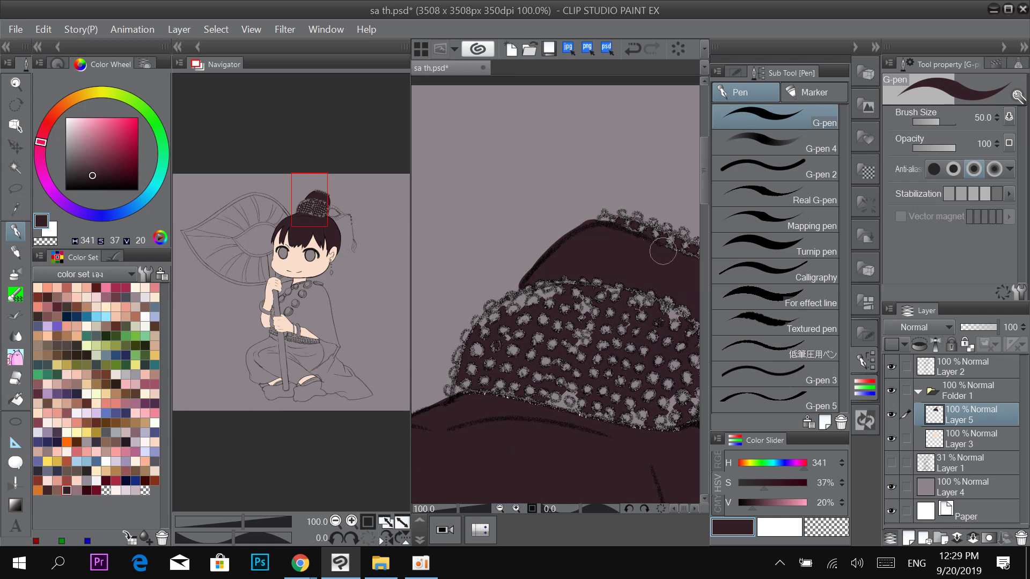
pyautogui.moveTo(692, 279)
pyautogui.mouseDown()
pyautogui.moveTo(631, 249)
pyautogui.moveTo(701, 206)
pyautogui.mouseUp()
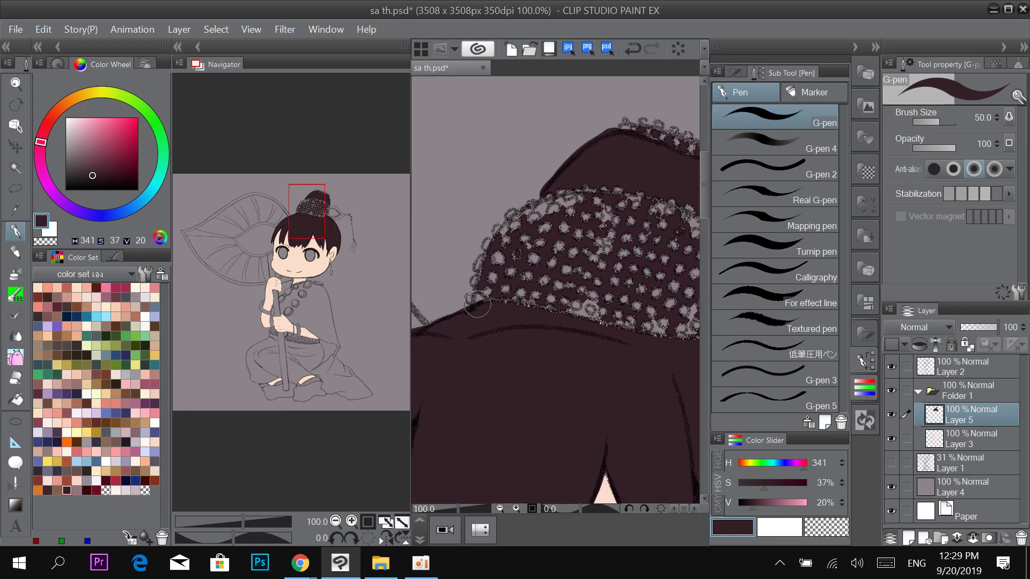
pyautogui.moveTo(483, 300)
pyautogui.mouseDown()
pyautogui.moveTo(598, 313)
pyautogui.moveTo(588, 304)
pyautogui.mouseUp()
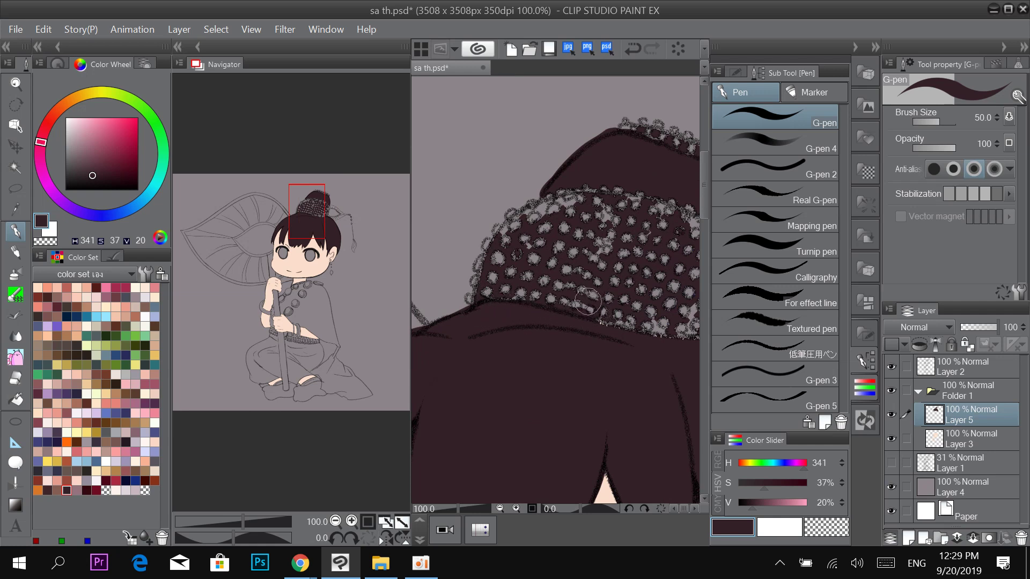
# Fill the remaining specks along the right half of the beaded band's lower edge and the hairline beneath it.
pyautogui.moveTo(633, 249)
pyautogui.mouseDown()
pyautogui.moveTo(608, 264)
pyautogui.moveTo(650, 260)
pyautogui.moveTo(608, 217)
pyautogui.mouseUp()
pyautogui.moveTo(577, 294)
pyautogui.mouseDown()
pyautogui.moveTo(585, 302)
pyautogui.moveTo(544, 298)
pyautogui.moveTo(626, 308)
pyautogui.moveTo(617, 287)
pyautogui.moveTo(651, 230)
pyautogui.mouseUp()
pyautogui.moveTo(642, 298); pyautogui.dragTo(646, 277)
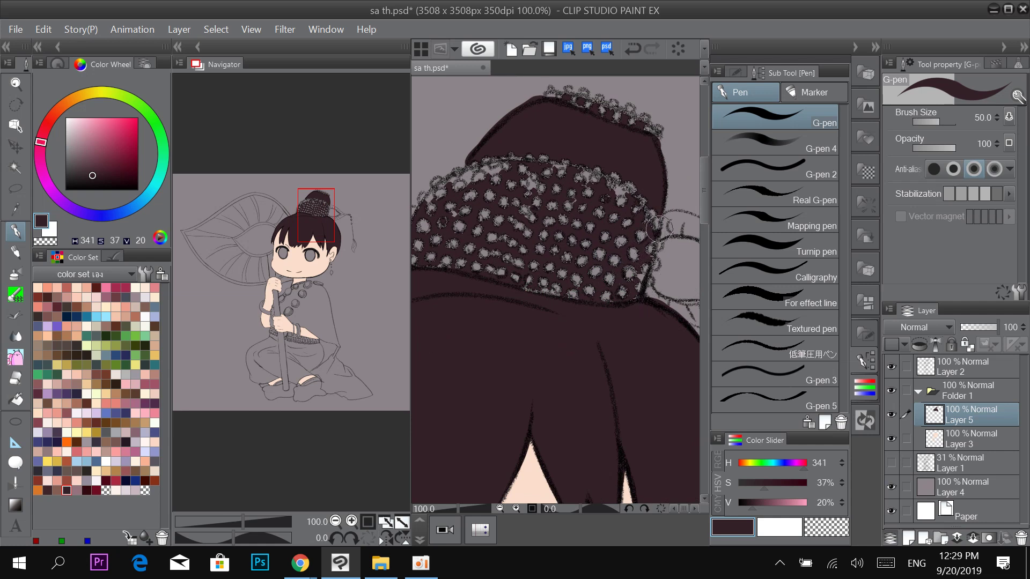
pyautogui.moveTo(558, 314); pyautogui.dragTo(669, 284)
pyautogui.moveTo(584, 163)
pyautogui.mouseDown()
pyautogui.moveTo(578, 148)
pyautogui.moveTo(617, 140)
pyautogui.moveTo(640, 160)
pyautogui.mouseUp()
pyautogui.press('space')
pyautogui.moveTo(659, 243)
pyautogui.mouseDown()
pyautogui.moveTo(593, 229)
pyautogui.moveTo(575, 250)
pyautogui.moveTo(610, 258)
pyautogui.mouseUp()
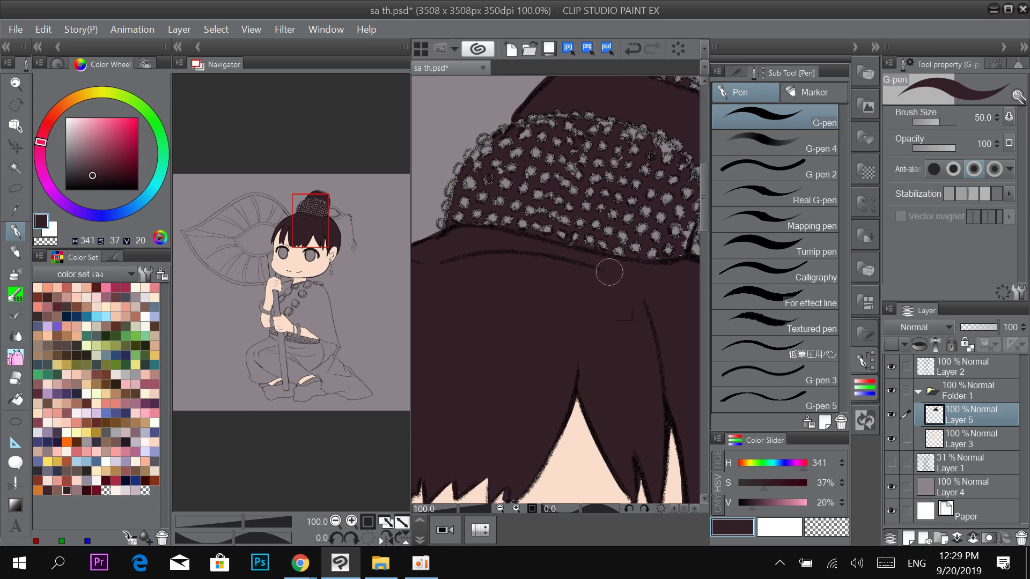
# Dab hair colour over the unfilled gap between the beads near the headdress band's upper right edge.
pyautogui.scroll(-2, 609, 272)
pyautogui.scroll(3, 636, 221)
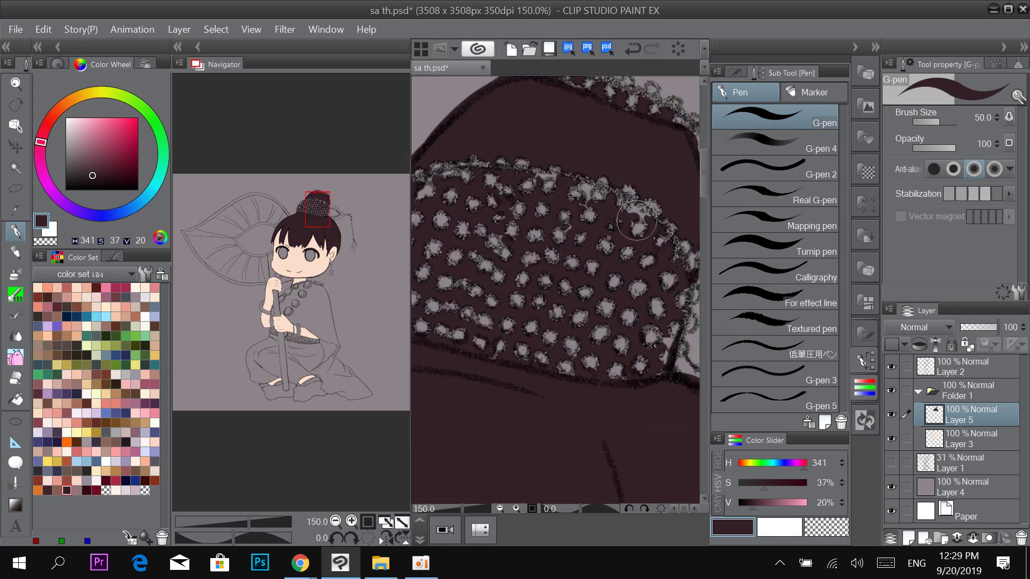
pyautogui.moveTo(636, 220); pyautogui.dragTo(640, 213)
pyautogui.scroll(-2, 658, 272)
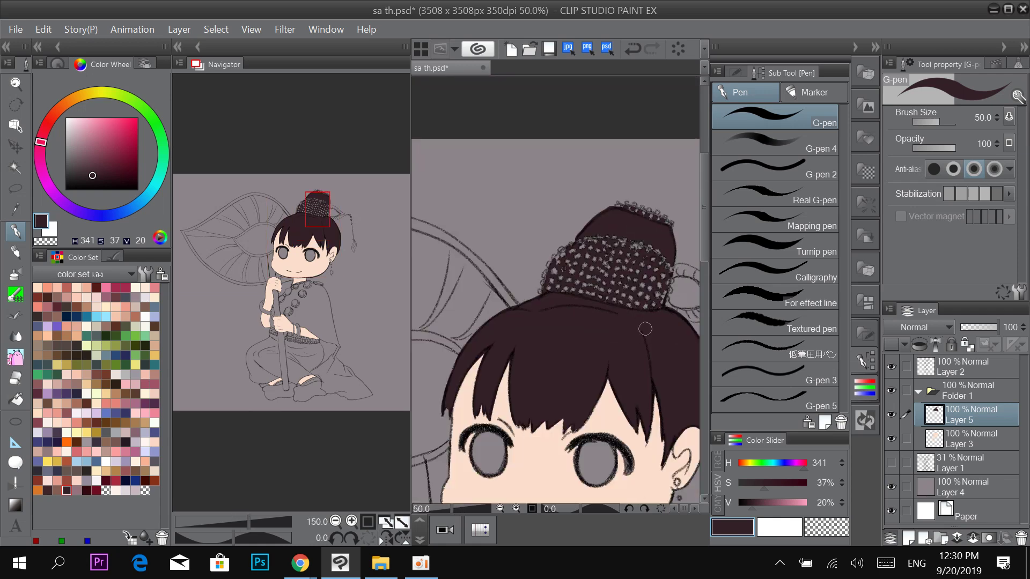
pyautogui.scroll(-3, 645, 329)
# On Layer 3, sample the skin colour and fill the insides of both eyes with the G-pen at size 150.
pyautogui.moveTo(636, 360); pyautogui.dragTo(655, 304)
pyautogui.click(971, 432)
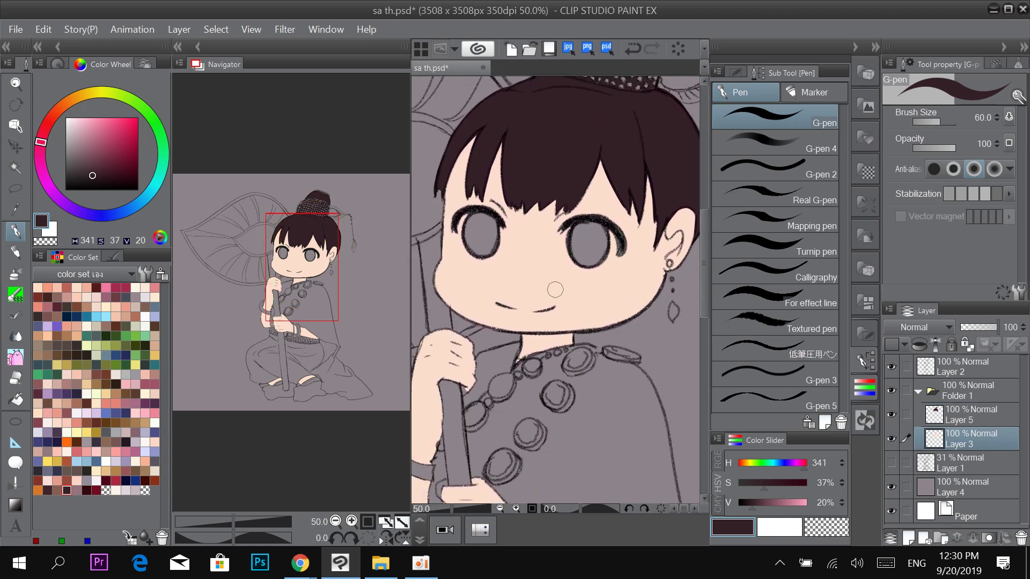
pyautogui.keyDown('alt'); pyautogui.click(489, 317); pyautogui.keyUp('alt')
pyautogui.moveTo(491, 256)
pyautogui.mouseDown()
pyautogui.moveTo(500, 228)
pyautogui.moveTo(466, 233)
pyautogui.moveTo(495, 221)
pyautogui.moveTo(487, 250)
pyautogui.mouseUp()
pyautogui.press(']')
pyautogui.moveTo(563, 221)
pyautogui.mouseDown()
pyautogui.moveTo(585, 247)
pyautogui.moveTo(596, 236)
pyautogui.moveTo(611, 247)
pyautogui.mouseUp()
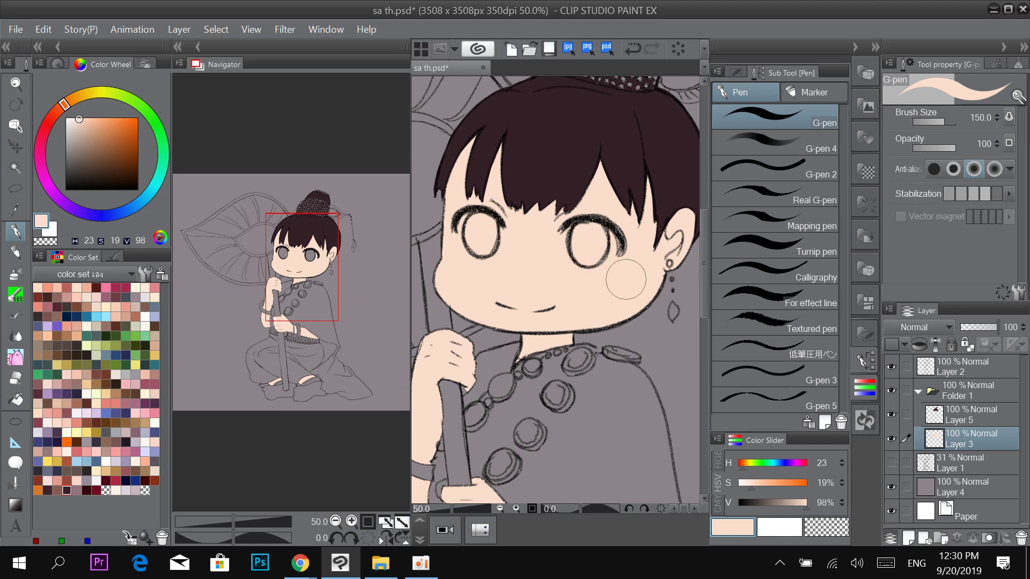
# Lock the transparent pixels of the skin layer, Layer 3.
pyautogui.moveTo(481, 301); pyautogui.dragTo(554, 172)
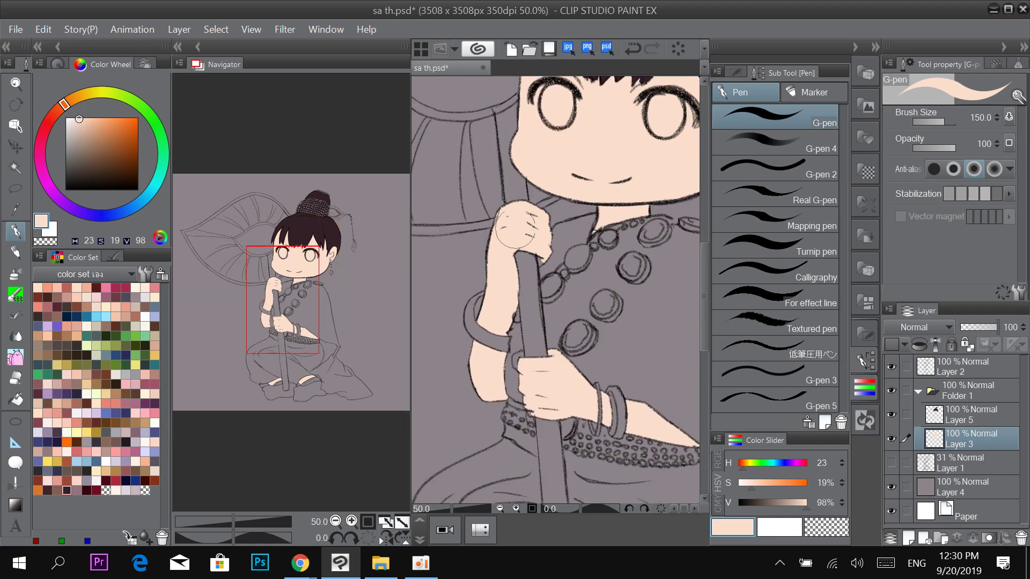
pyautogui.moveTo(600, 119); pyautogui.dragTo(600, 201)
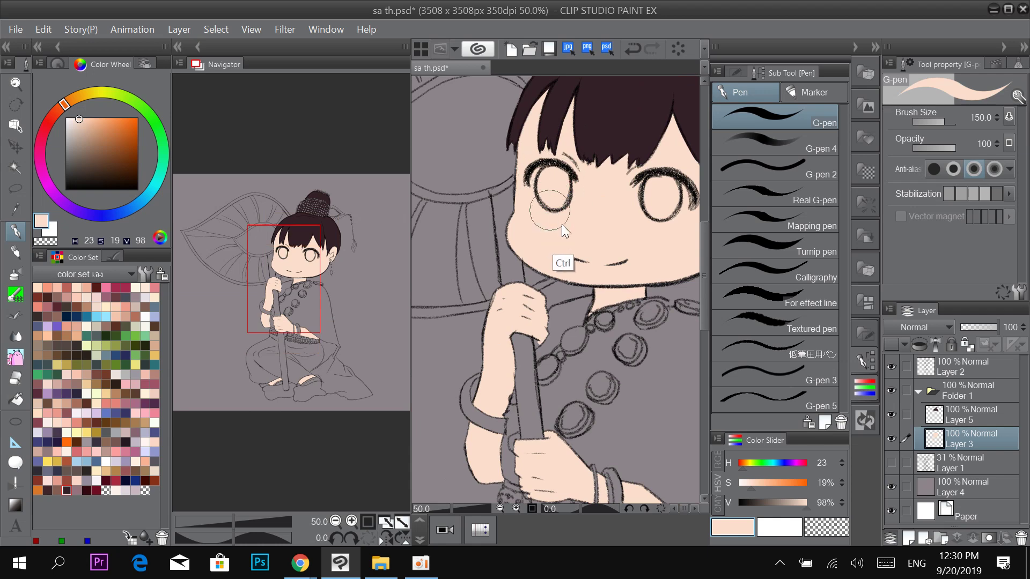
pyautogui.scroll(-2, 590, 332)
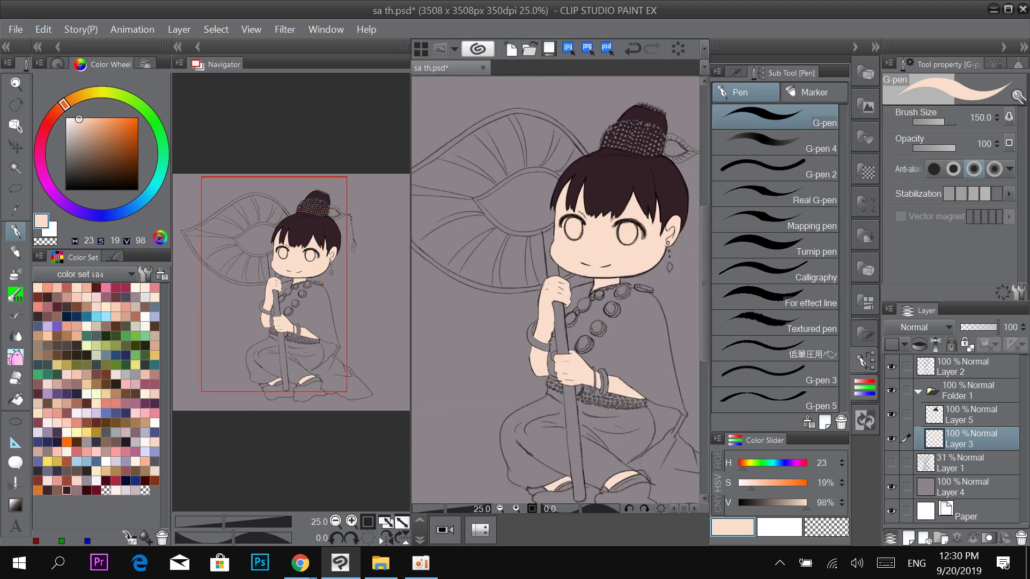
pyautogui.click(971, 346)
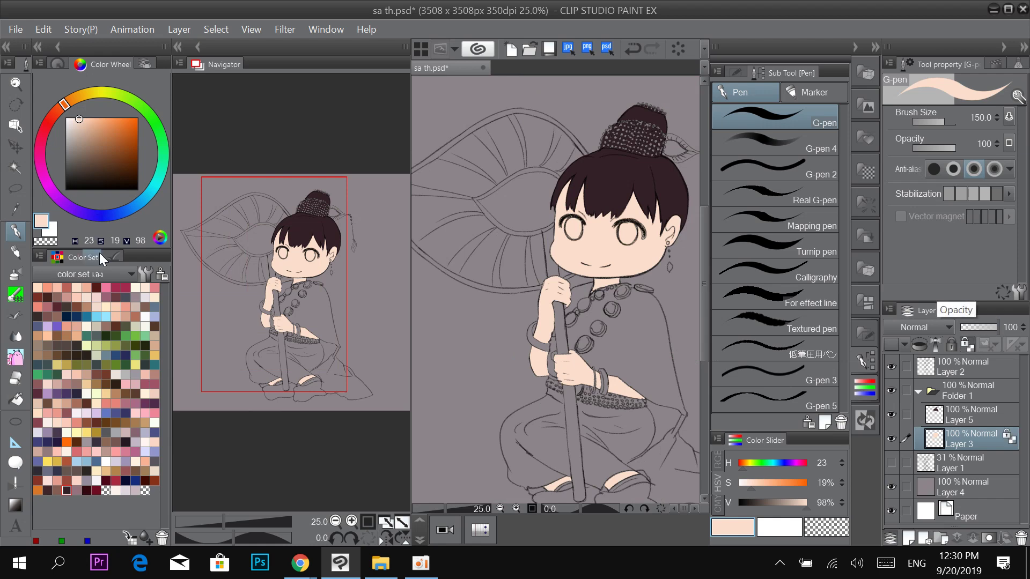
# Try a brownish-pink shadow (H 5, S 30, V 69) on the forehead skin showing through the left fringe gap.
pyautogui.click(67, 384)
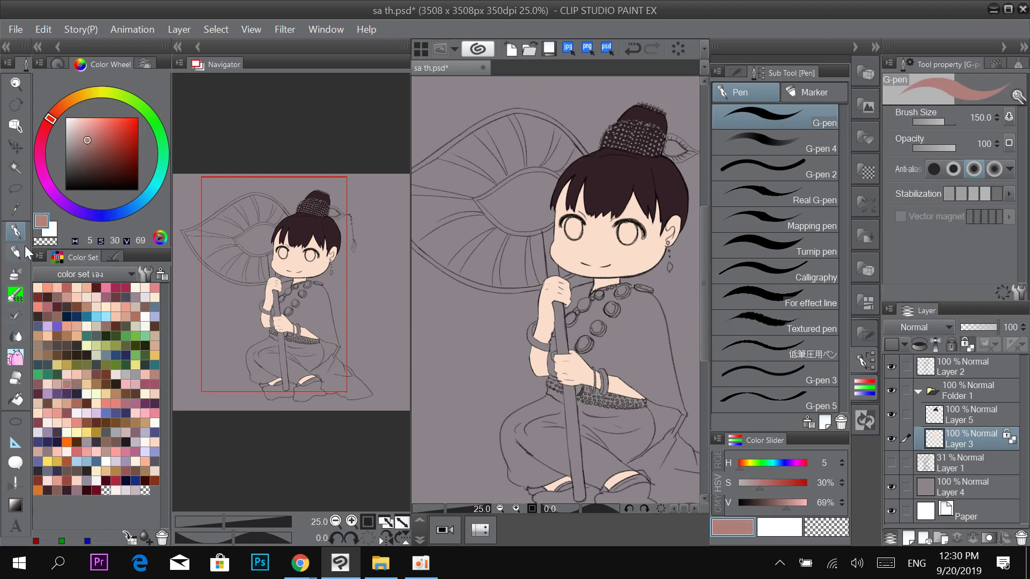
pyautogui.scroll(2, 543, 134)
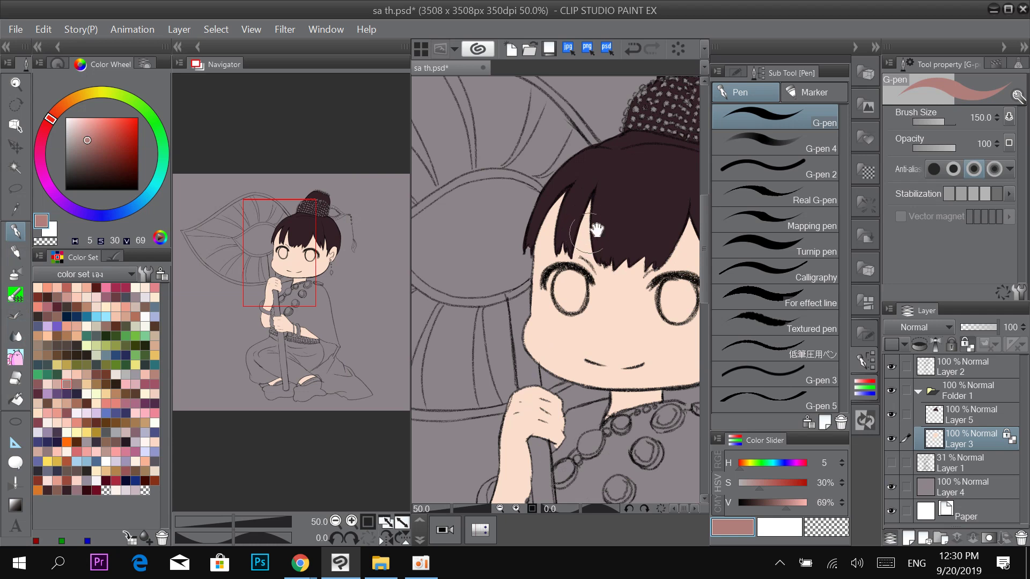
pyautogui.hscroll(2, 560, 228)
pyautogui.moveTo(522, 253); pyautogui.dragTo(529, 222)
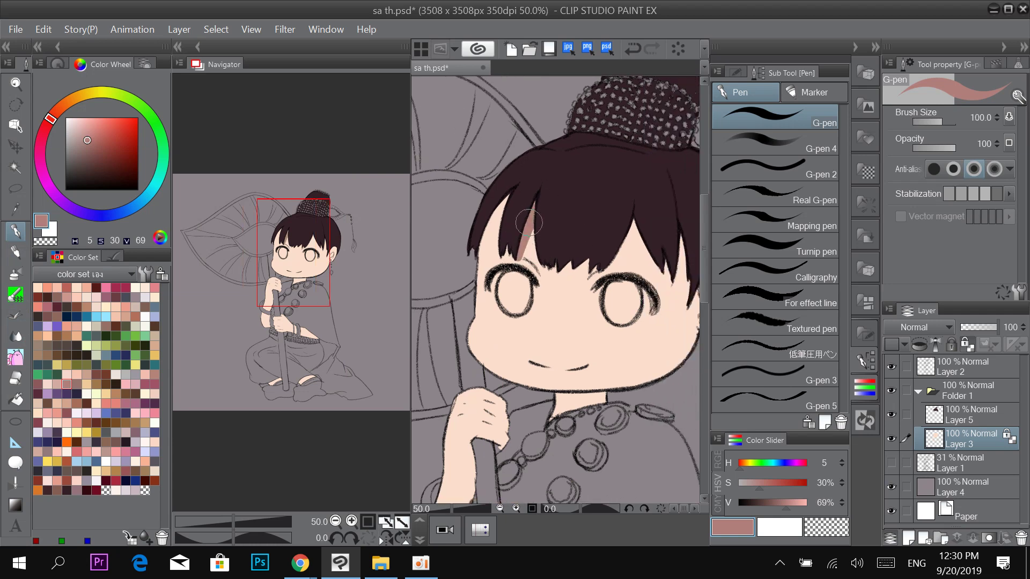
pyautogui.moveTo(635, 211); pyautogui.dragTo(600, 168)
# Replace the brownish shadow with salmon pink (H 6, S 47, V 90) at brush size 70, shading both forehead gaps in the left fringe.
pyautogui.press('[')
pyautogui.press('[')
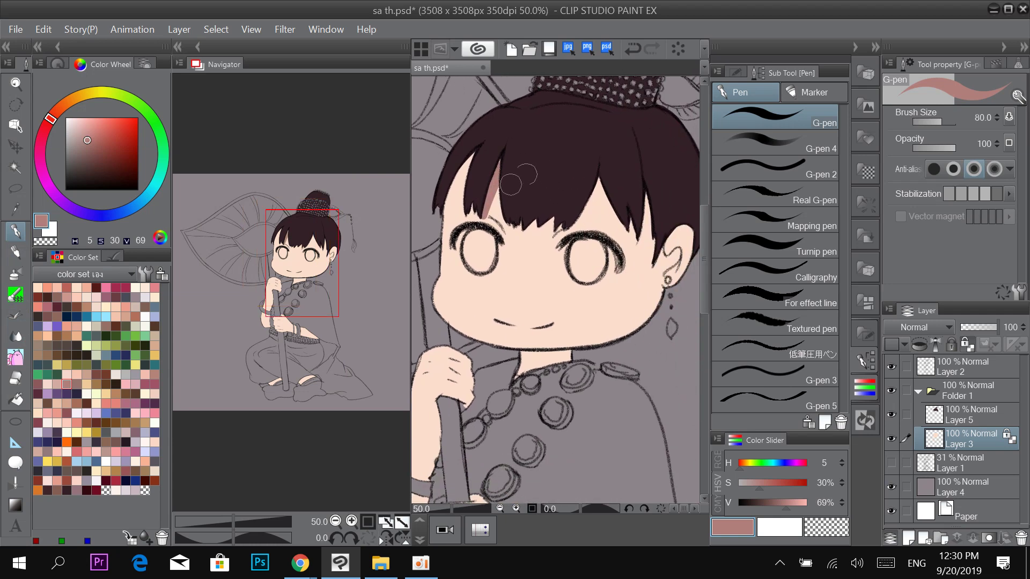
pyautogui.hotkey('ctrl', 'z')
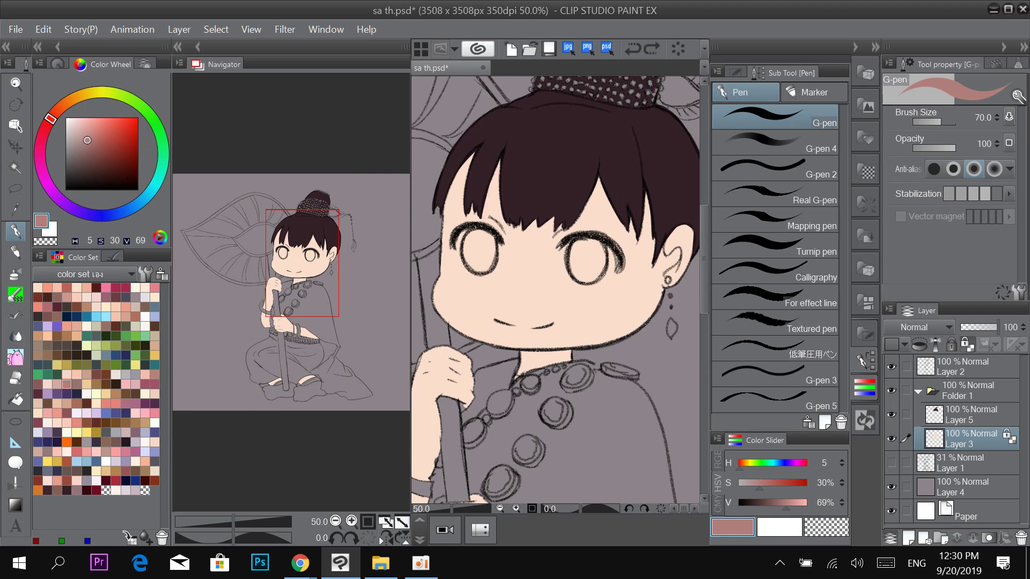
pyautogui.click(106, 402)
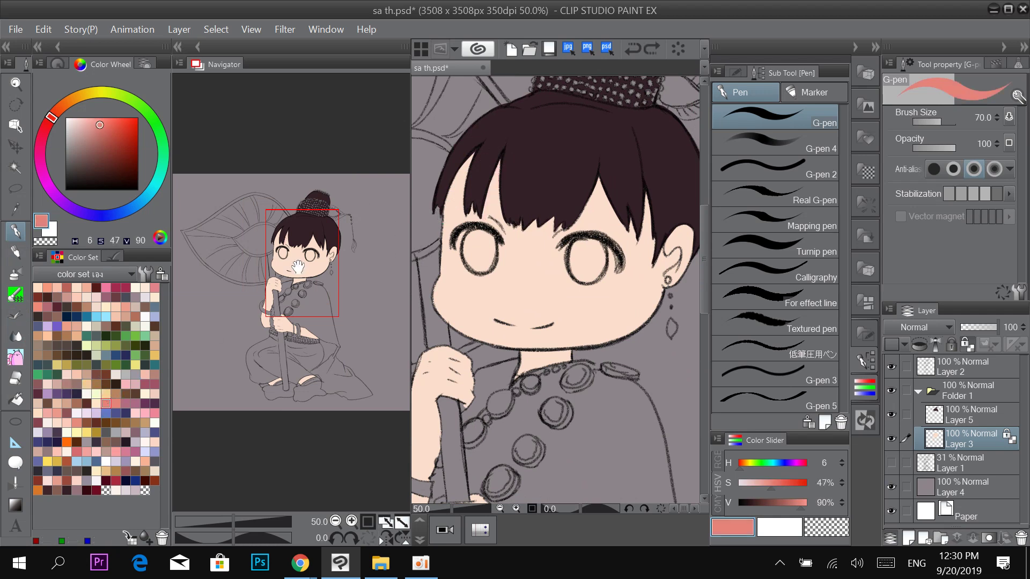
pyautogui.moveTo(485, 209); pyautogui.dragTo(500, 166)
pyautogui.hotkey('ctrl', 'z')
pyautogui.moveTo(485, 210); pyautogui.dragTo(501, 162)
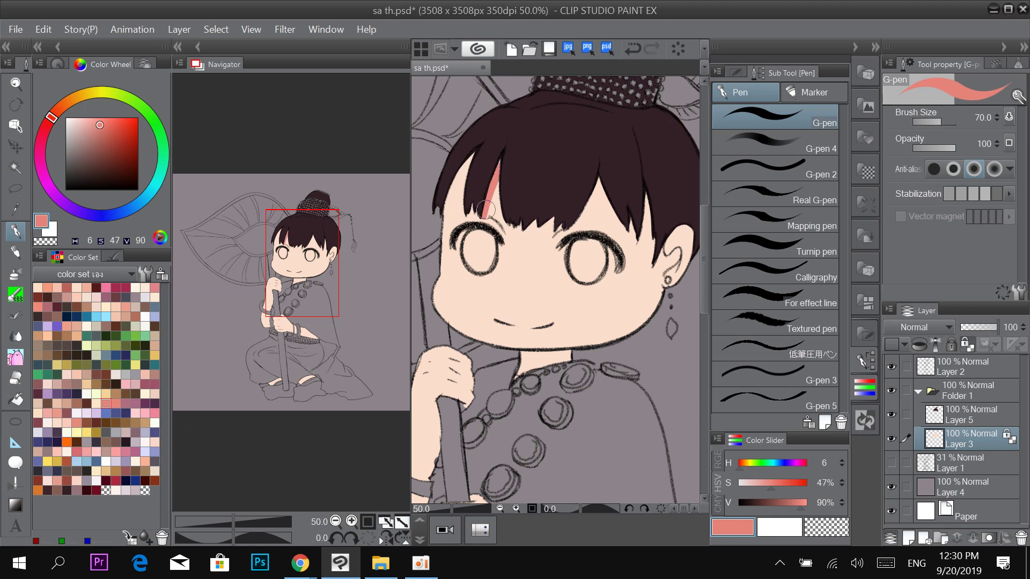
pyautogui.hotkey('ctrl', 'z')
pyautogui.moveTo(485, 211); pyautogui.dragTo(500, 166)
pyautogui.moveTo(462, 212); pyautogui.dragTo(474, 154)
pyautogui.moveTo(458, 210); pyautogui.dragTo(472, 162)
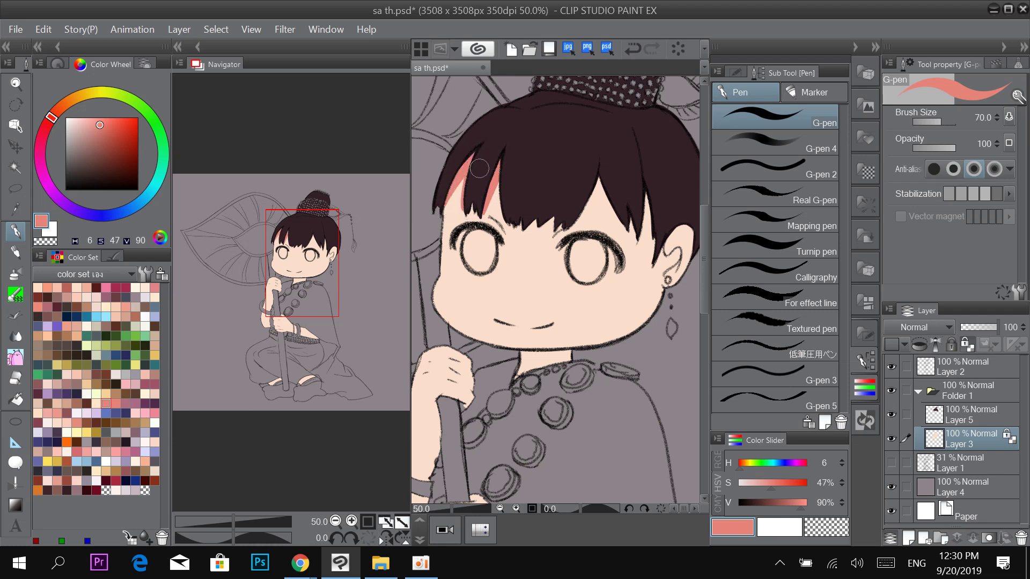
# Add salmon-pink shadows along the skin edges under the right fringe gaps and inside the ear.
pyautogui.moveTo(572, 148); pyautogui.dragTo(531, 138)
pyautogui.moveTo(534, 214)
pyautogui.mouseDown()
pyautogui.moveTo(561, 161)
pyautogui.moveTo(576, 201)
pyautogui.moveTo(560, 200)
pyautogui.mouseUp()
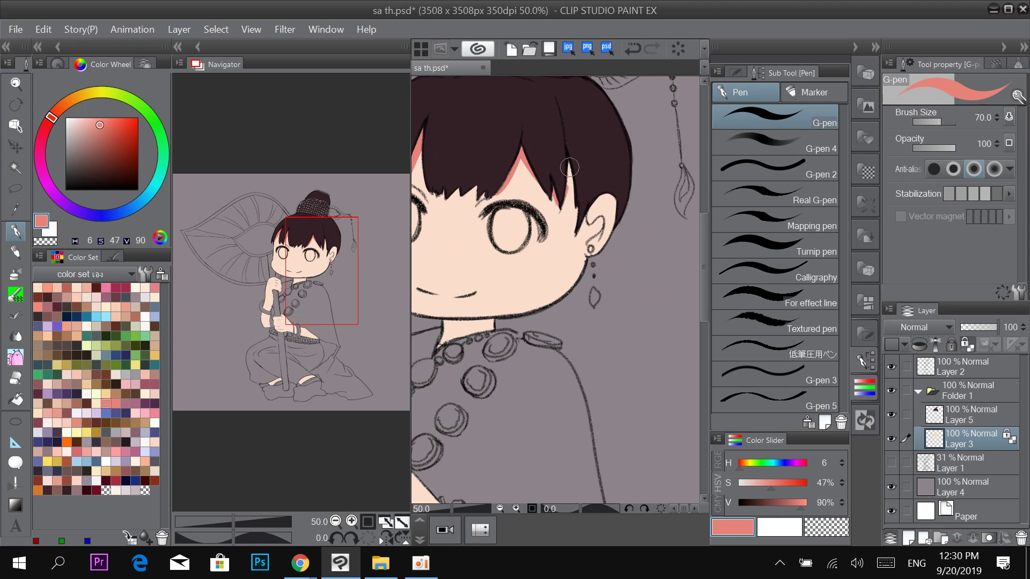
pyautogui.moveTo(568, 155); pyautogui.dragTo(573, 214)
pyautogui.moveTo(612, 181); pyautogui.dragTo(573, 142)
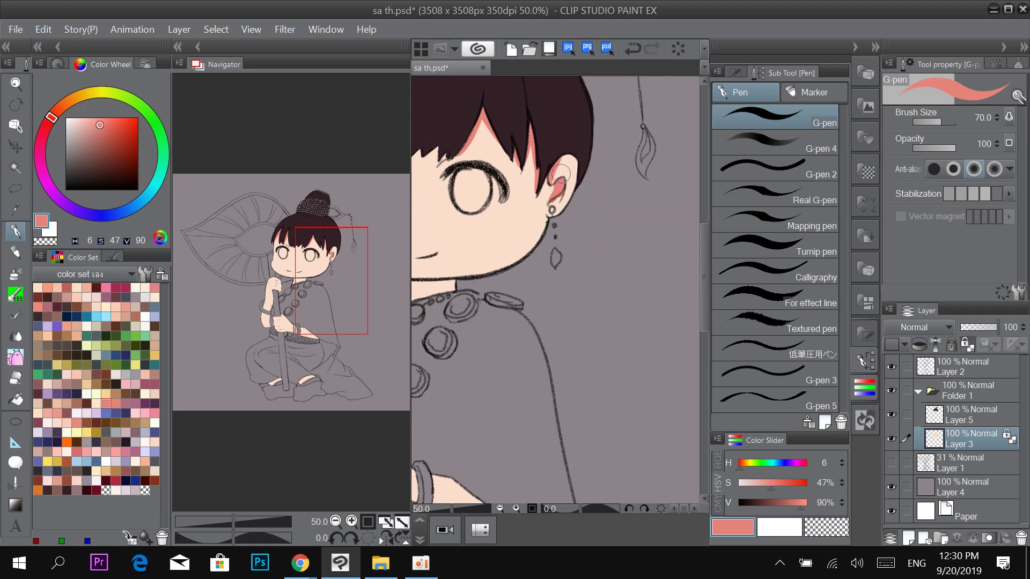
# Paint a salmon-pink shadow across the neck below the chin, redoing the stroke to refine its shape.
pyautogui.moveTo(530, 162)
pyautogui.mouseDown()
pyautogui.moveTo(636, 151)
pyautogui.moveTo(652, 109)
pyautogui.mouseUp()
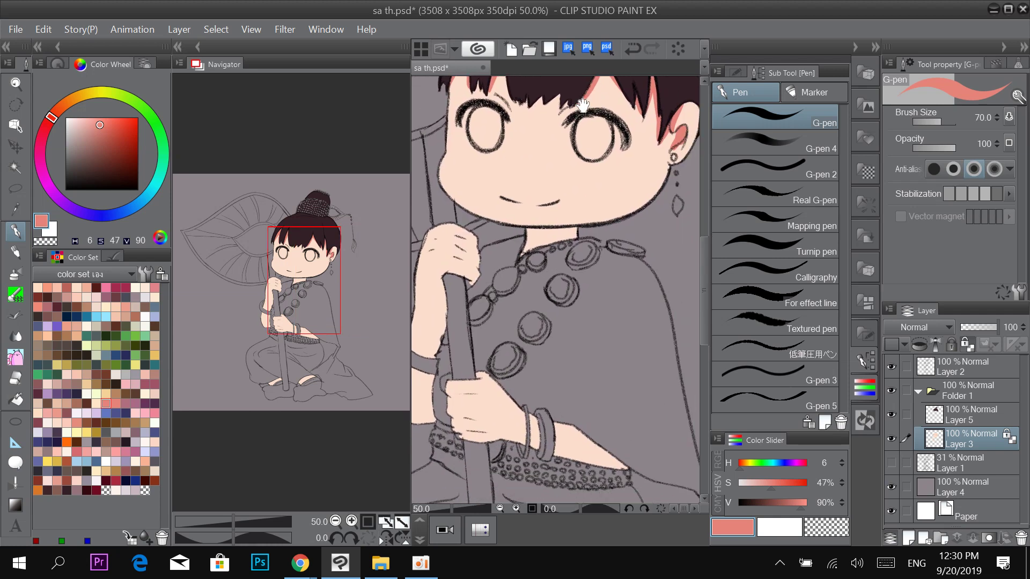
pyautogui.moveTo(528, 236); pyautogui.dragTo(578, 232)
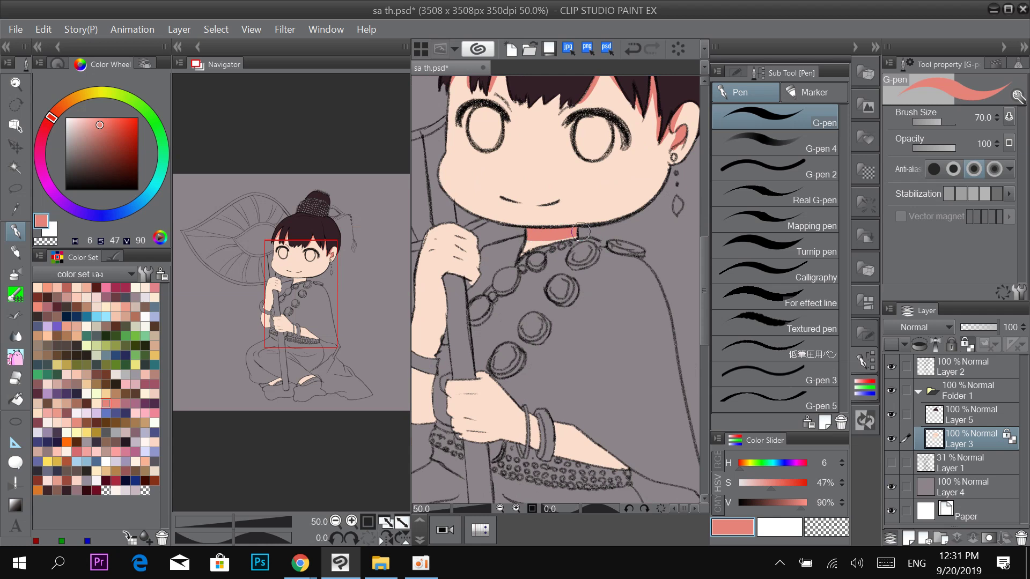
pyautogui.moveTo(539, 226)
pyautogui.mouseDown()
pyautogui.moveTo(538, 168)
pyautogui.moveTo(522, 191)
pyautogui.mouseUp()
pyautogui.hotkey('ctrl', 'z')
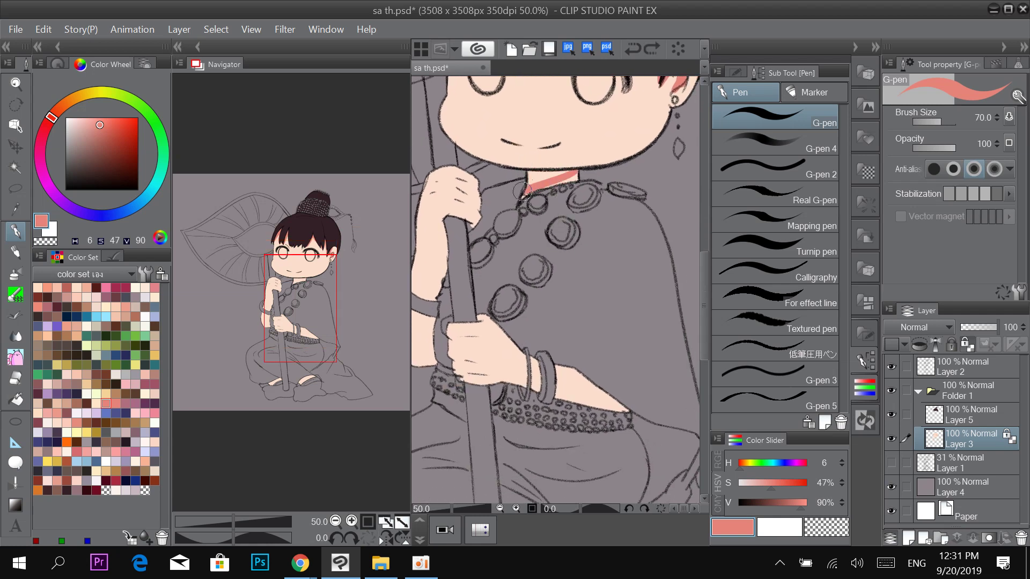
pyautogui.hotkey('ctrl', 'z')
pyautogui.moveTo(573, 171)
pyautogui.mouseDown()
pyautogui.moveTo(522, 187)
pyautogui.moveTo(535, 174)
pyautogui.moveTo(555, 176)
pyautogui.moveTo(523, 177)
pyautogui.moveTo(558, 177)
pyautogui.mouseUp()
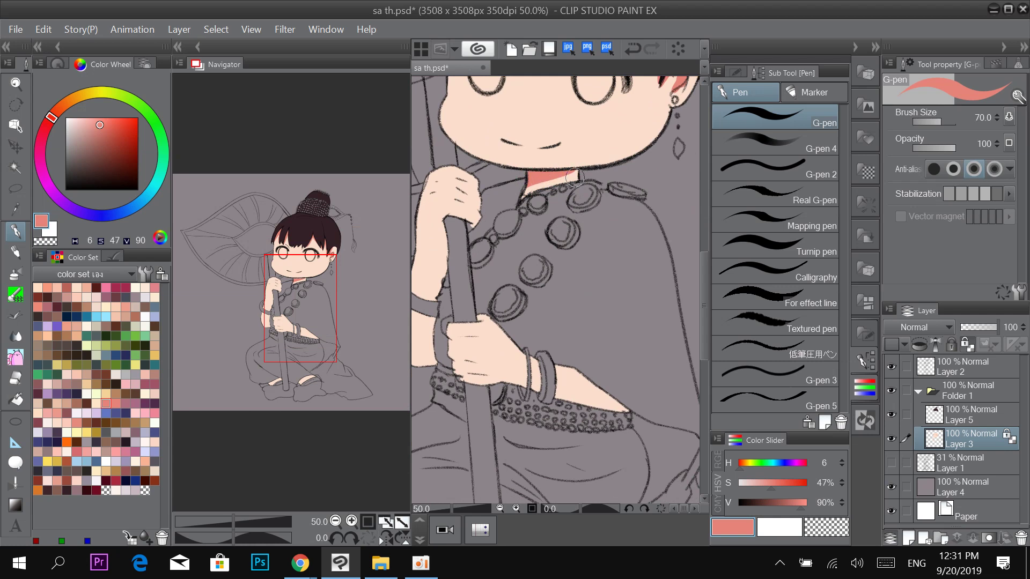
# Dab a small salmon-pink nose in the centre of the face between the eyes and mouth.
pyautogui.scroll(4, 574, 177)
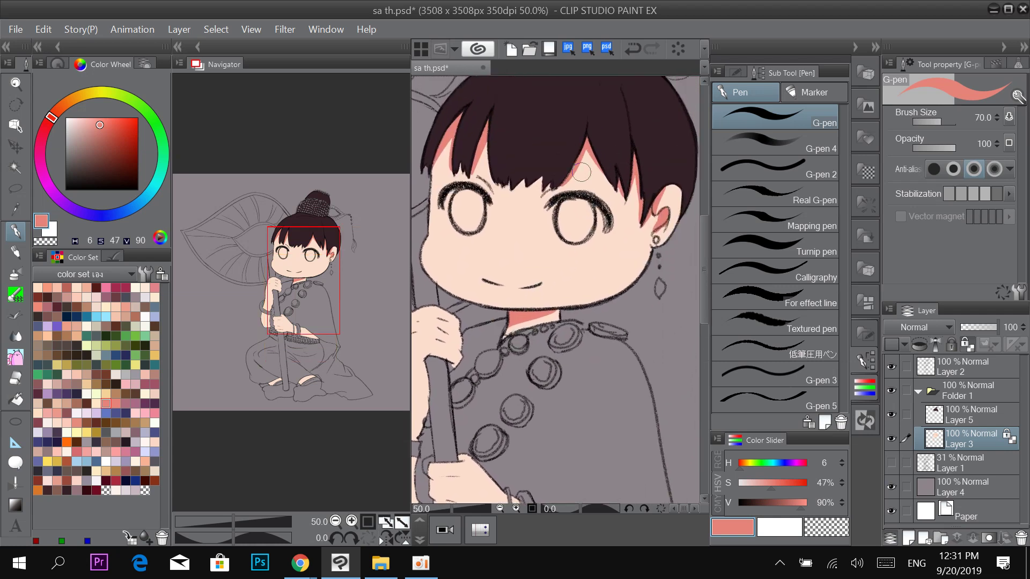
pyautogui.moveTo(507, 243); pyautogui.dragTo(510, 239)
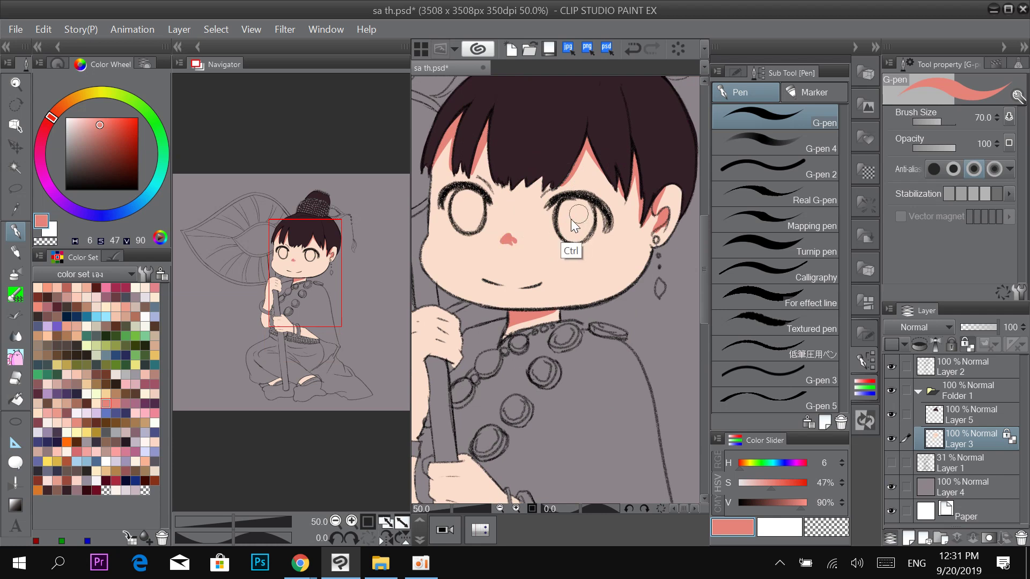
# Undo the salmon-pink nose dab and paint salmon-pink shadows along the upper lids of both eyes.
pyautogui.hotkey('ctrl', 'z')
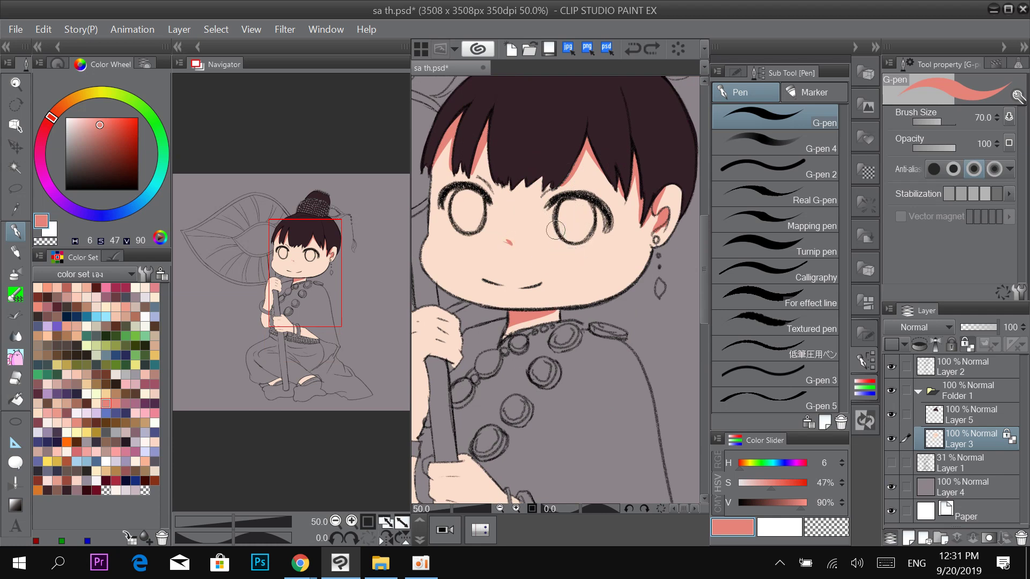
pyautogui.moveTo(542, 197); pyautogui.dragTo(554, 189)
pyautogui.moveTo(483, 183)
pyautogui.mouseDown()
pyautogui.moveTo(441, 194)
pyautogui.moveTo(467, 179)
pyautogui.moveTo(552, 198)
pyautogui.moveTo(567, 189)
pyautogui.moveTo(607, 218)
pyautogui.mouseUp()
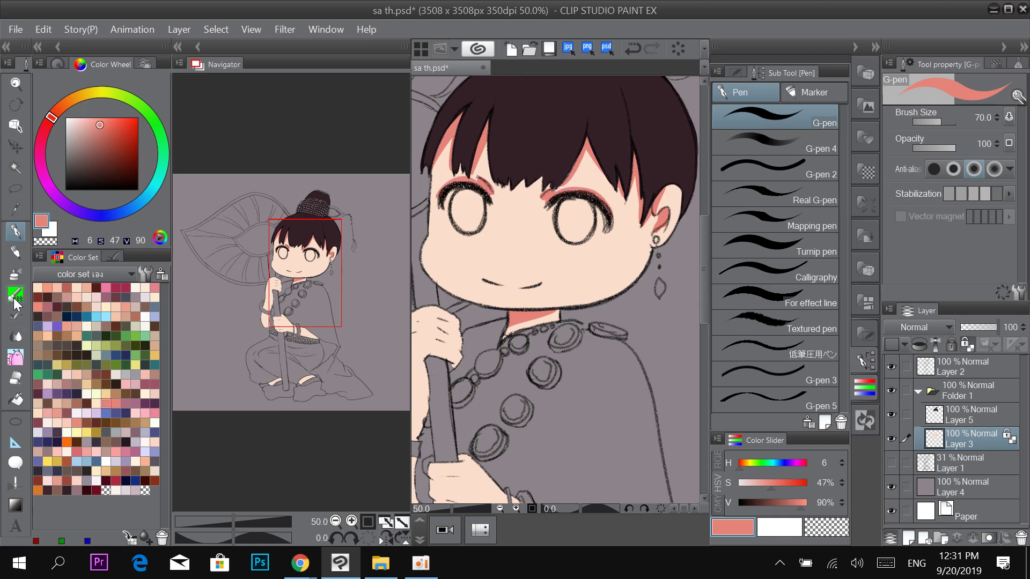
# Airbrush a soft salmon-pink nose with Air Brush 6 at size 60 and reduced hardness, blending its edges with the skin colour.
pyautogui.click(15, 274)
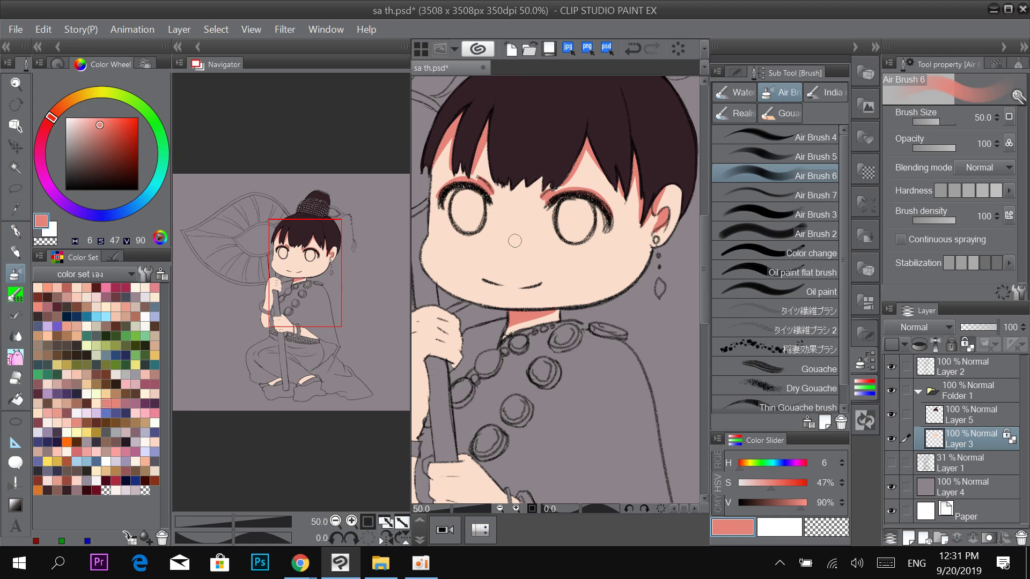
pyautogui.hotkey('ctrl', 'z')
pyautogui.moveTo(504, 240); pyautogui.dragTo(513, 239)
pyautogui.keyDown('alt'); pyautogui.click(510, 284); pyautogui.keyUp('alt')
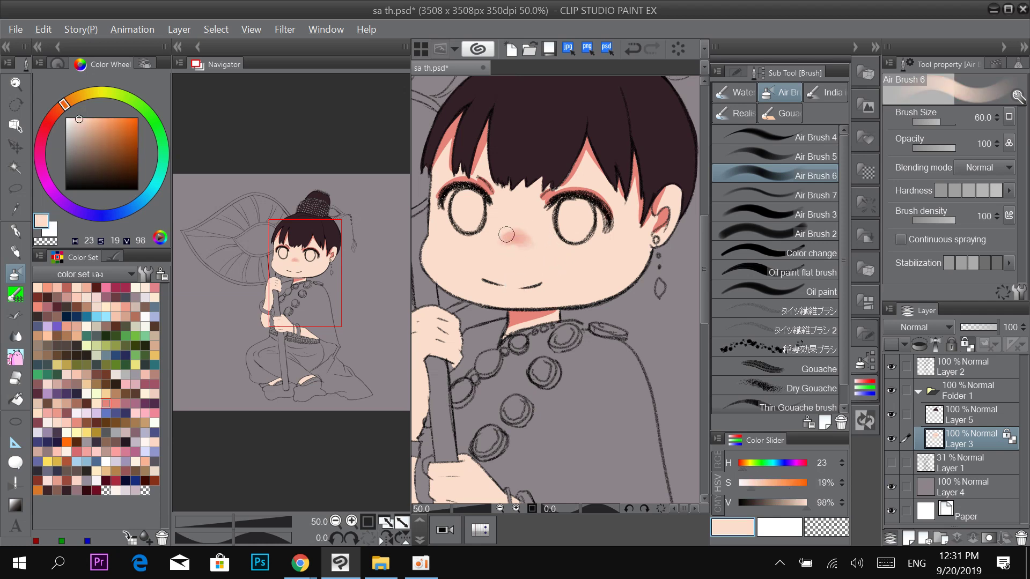
pyautogui.click(969, 191)
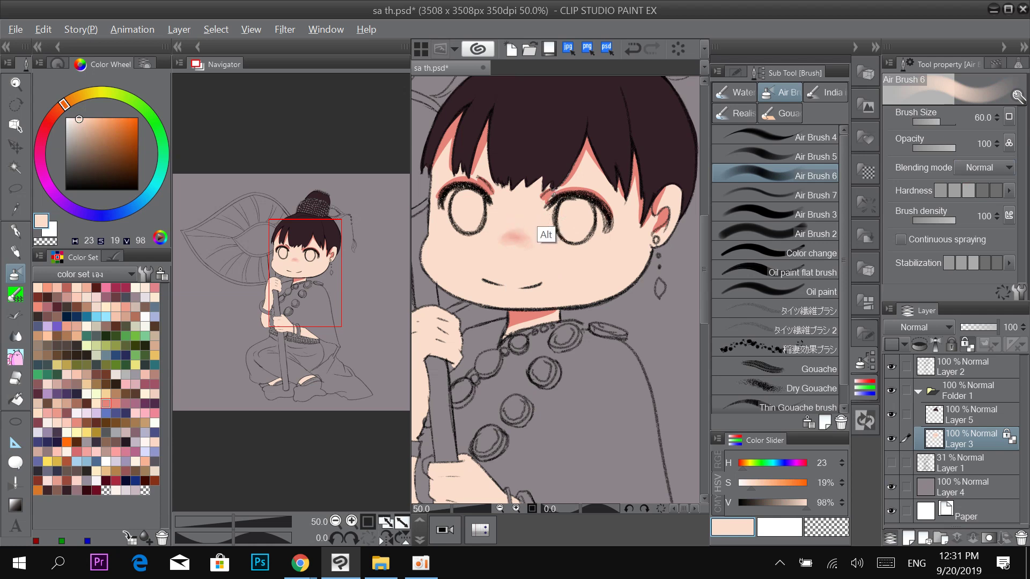
pyautogui.keyDown('alt'); pyautogui.click(516, 238); pyautogui.keyUp('alt')
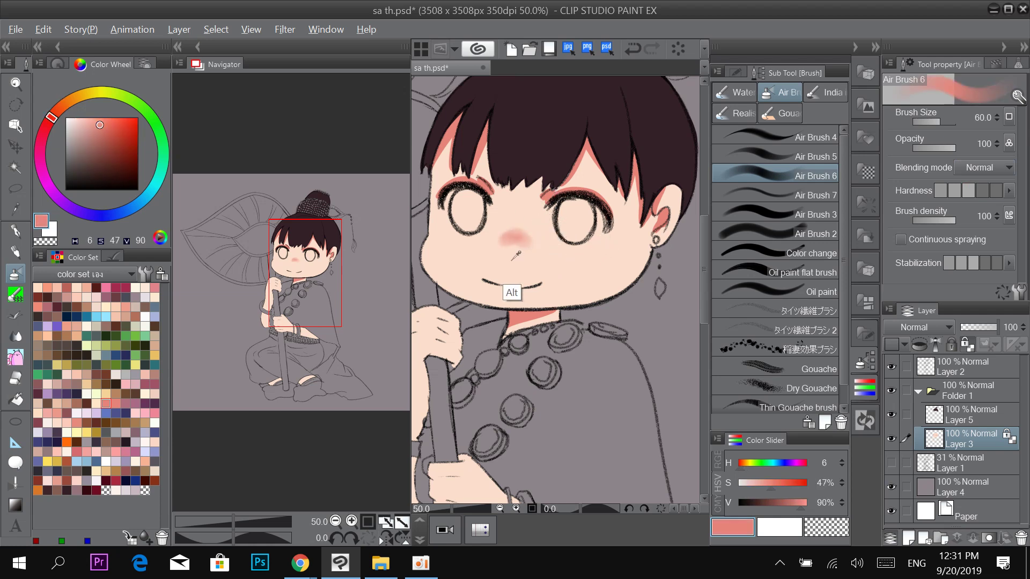
pyautogui.keyDown('alt'); pyautogui.click(512, 292); pyautogui.keyUp('alt')
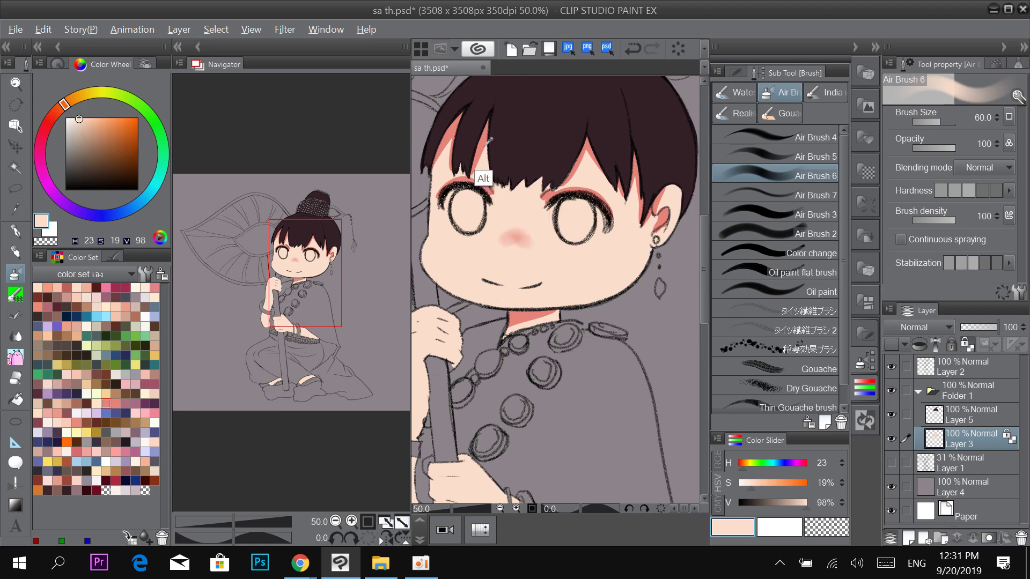
# Airbrush a faint salmon-pink lower lip under the smile line at brush size 30, undoing excess colour.
pyautogui.keyDown('alt'); pyautogui.click(484, 180); pyautogui.keyUp('alt')
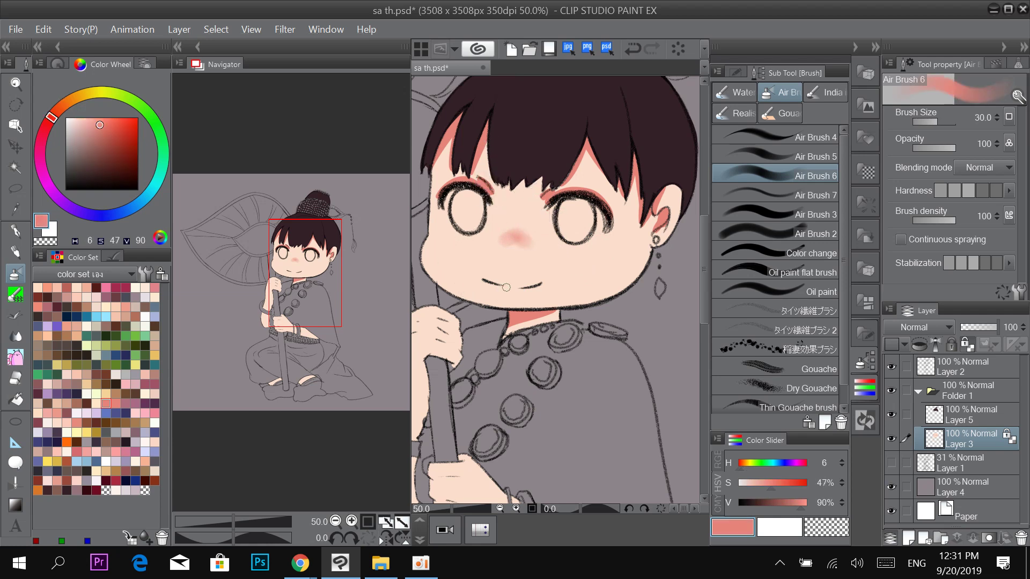
pyautogui.moveTo(486, 283); pyautogui.dragTo(546, 287)
pyautogui.hotkey('ctrl', 'z')
# Airbrush soft salmon-pink blush on both cheeks at brush size 70 with the softest hardness, undoing the harder first attempt.
pyautogui.click(439, 238)
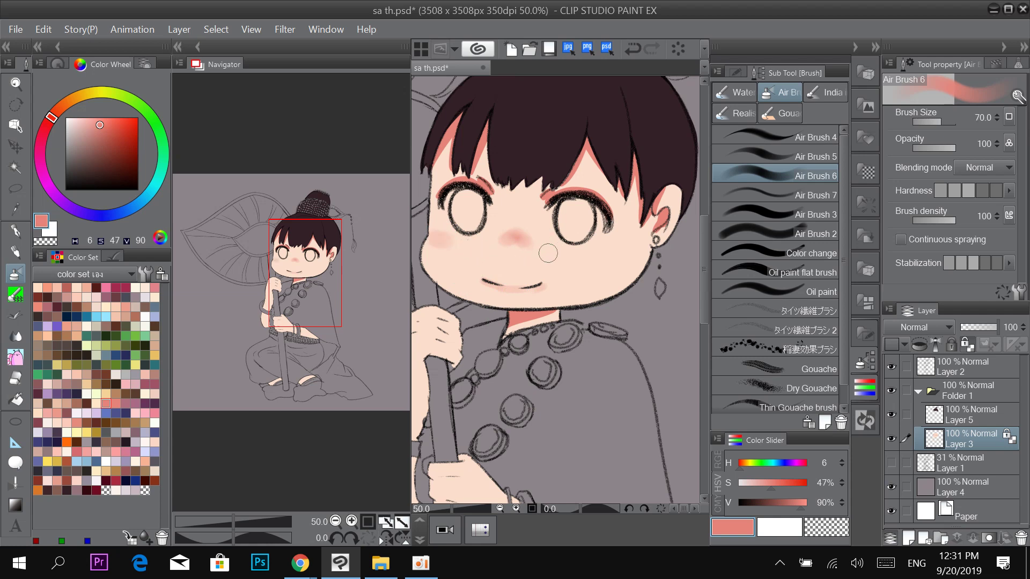
pyautogui.hotkey('ctrl', 'z')
pyautogui.click(942, 191)
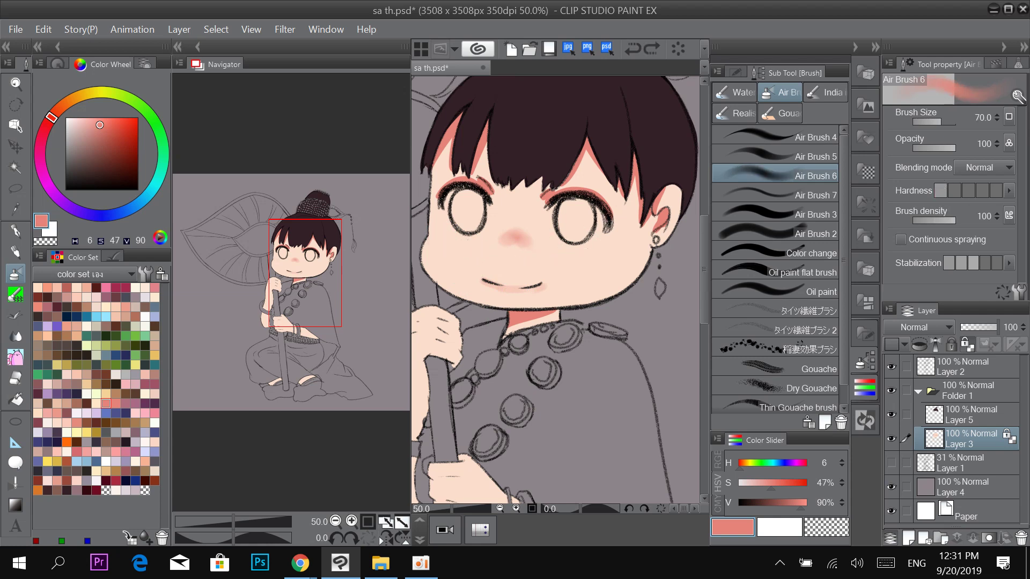
pyautogui.click(448, 244)
pyautogui.moveTo(649, 210); pyautogui.dragTo(666, 135)
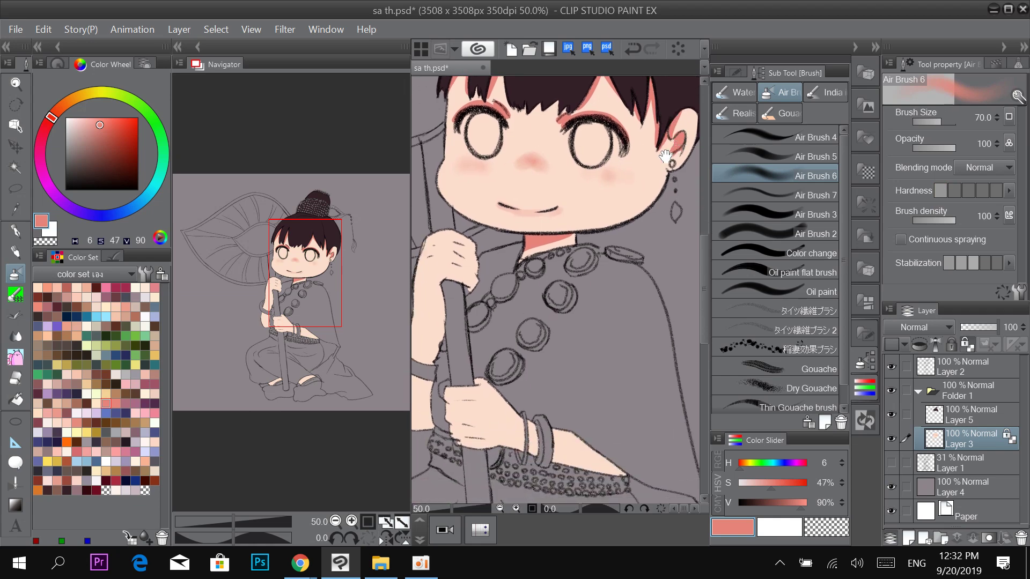
pyautogui.click(615, 179)
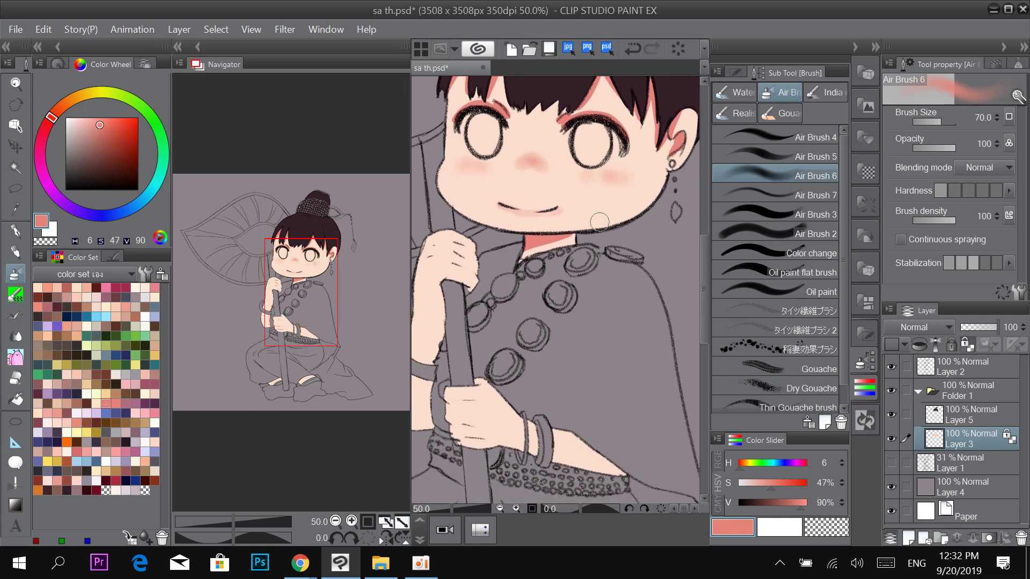
pyautogui.scroll(-1, 564, 311)
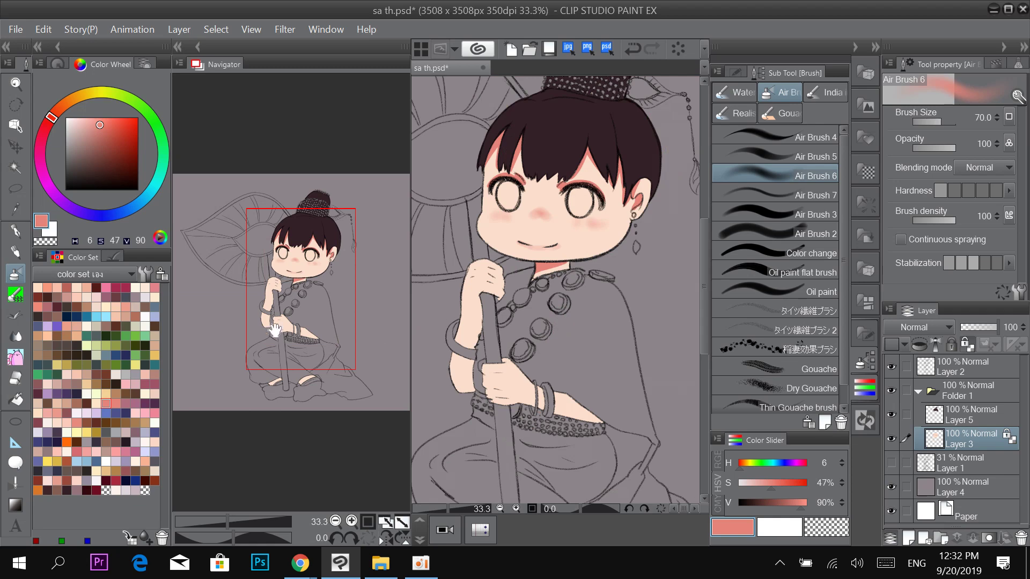
# Set the airbrush to its highest hardness at size 50 and unlock the transparent pixels of Layer 3.
pyautogui.scroll(1, 528, 162)
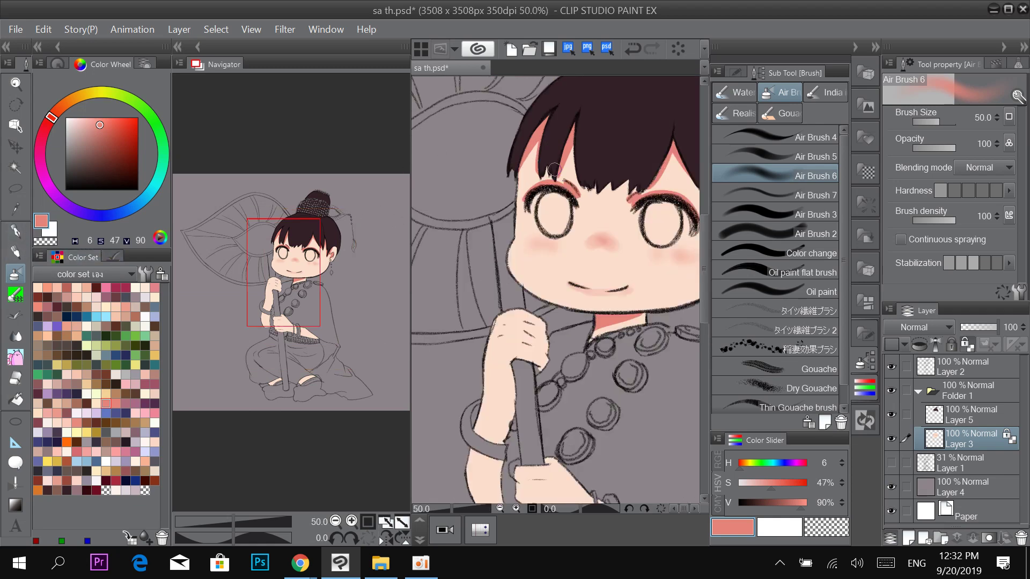
pyautogui.scroll(1, 554, 170)
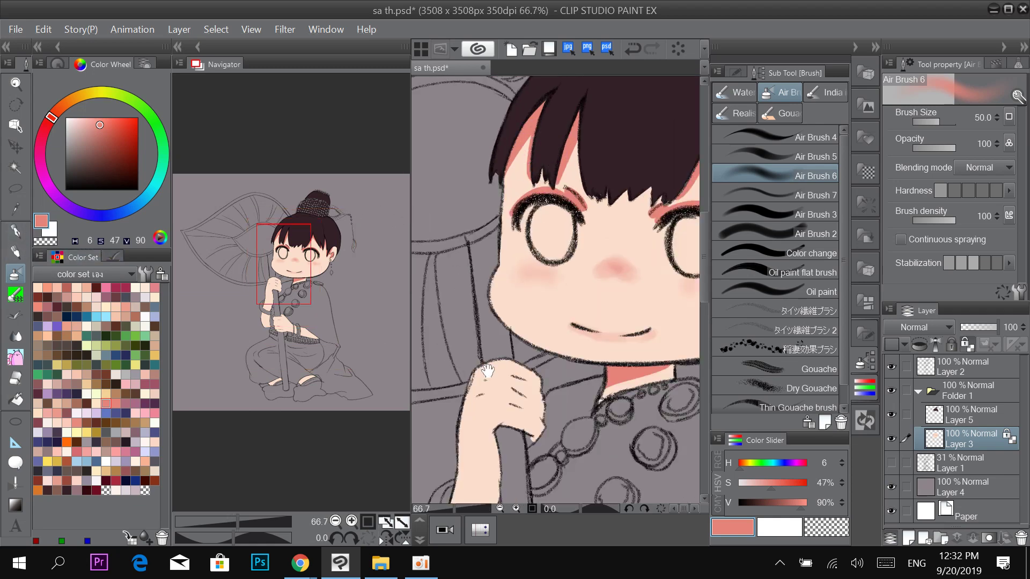
pyautogui.moveTo(487, 370); pyautogui.dragTo(471, 293)
pyautogui.click(997, 190)
pyautogui.moveTo(548, 305); pyautogui.dragTo(602, 251)
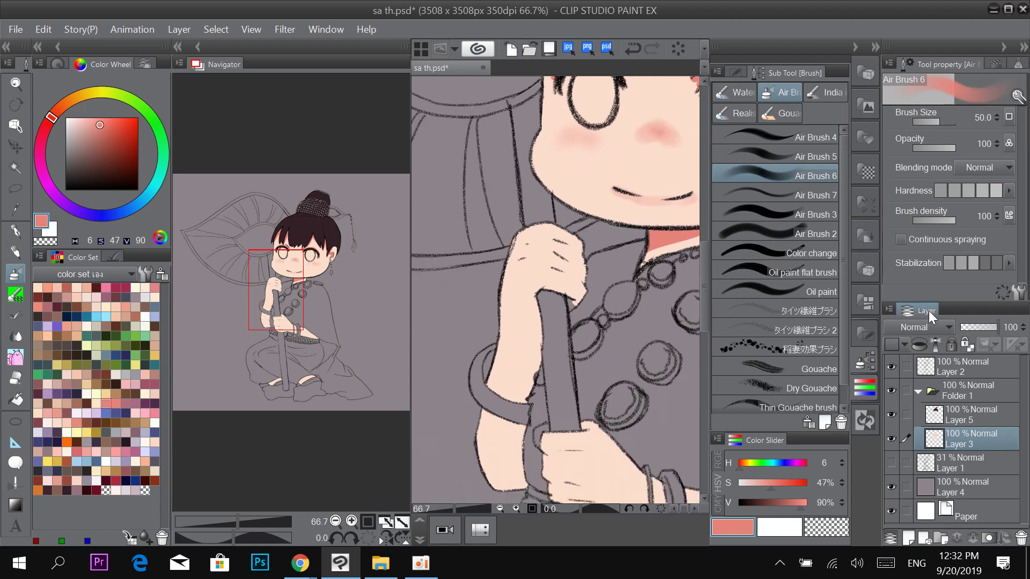
# Fill the gaps along the raised hand and forearm beside the staff with the skin colour (H 23, S 19, V 98) using the G-pen at size 50.
pyautogui.press('p')
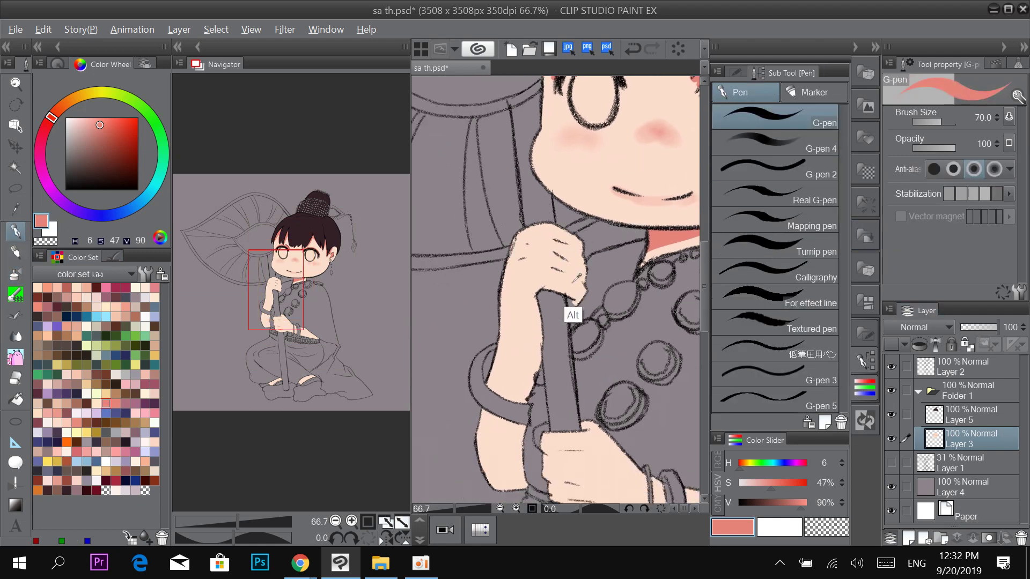
pyautogui.keyDown('alt'); pyautogui.click(573, 315); pyautogui.keyUp('alt')
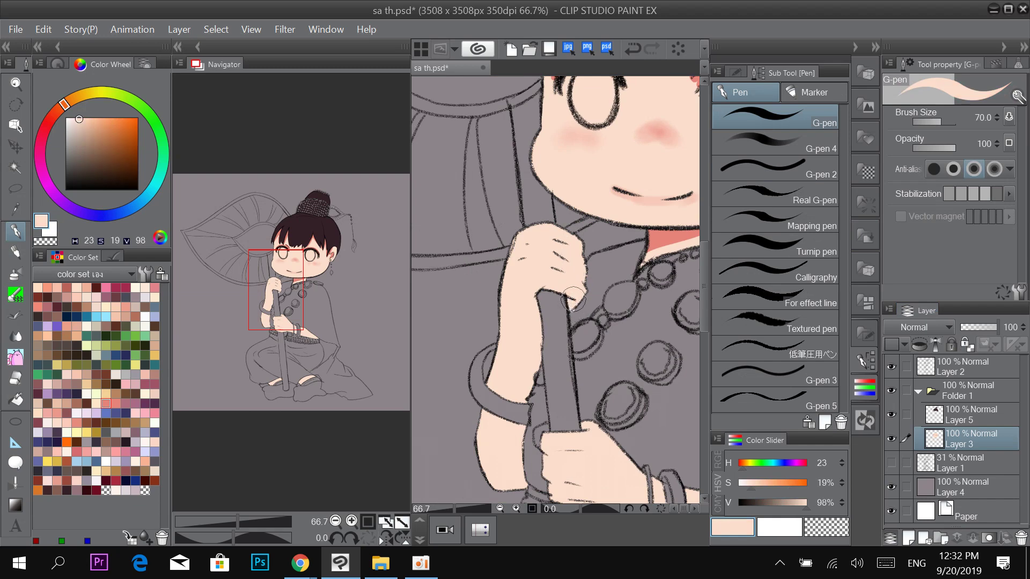
pyautogui.keyDown('ctrl'); pyautogui.click(572, 322); pyautogui.keyUp('ctrl')
pyautogui.press('[')
pyautogui.press('[')
pyautogui.press('[')
pyautogui.press('[')
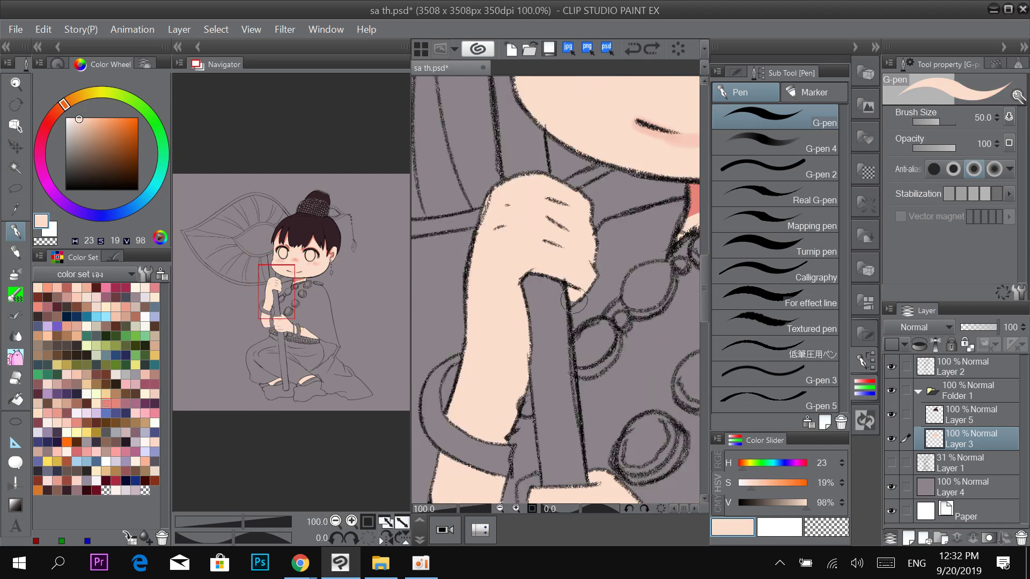
pyautogui.moveTo(574, 291); pyautogui.dragTo(574, 300)
pyautogui.moveTo(518, 329); pyautogui.dragTo(534, 378)
pyautogui.press(']')
pyautogui.press(']')
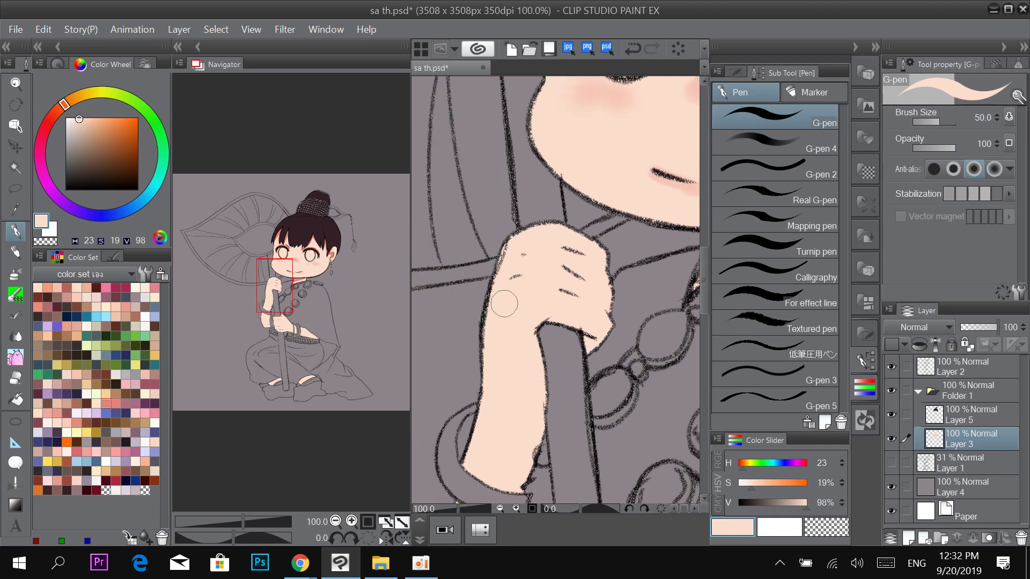
pyautogui.scroll(-3, 579, 269)
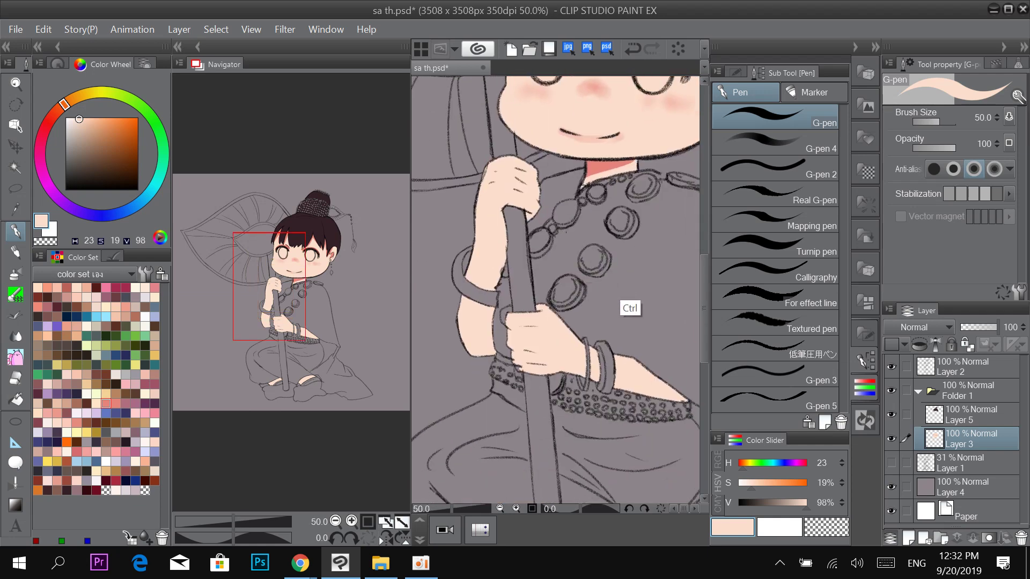
# Lock Layer 3's transparent pixels and airbrush salmon-pink shading along the upper hand's finger creases at size 25, replacing the larger first stroke.
pyautogui.moveTo(655, 302); pyautogui.dragTo(602, 348)
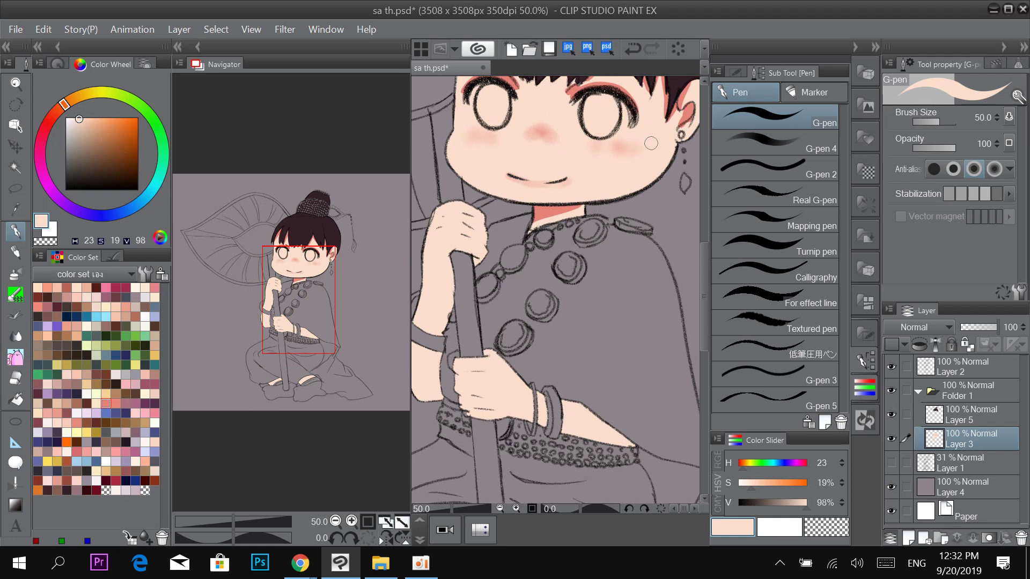
pyautogui.click(967, 343)
pyautogui.press('b')
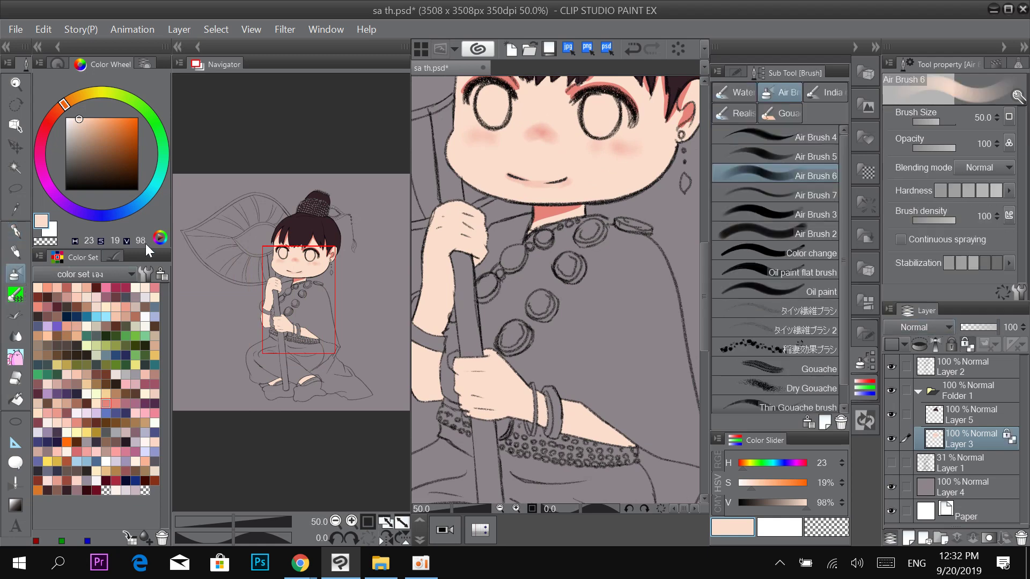
pyautogui.scroll(1, 545, 211)
pyautogui.keyDown('alt'); pyautogui.click(543, 213); pyautogui.keyUp('alt')
pyautogui.moveTo(501, 234); pyautogui.dragTo(576, 210)
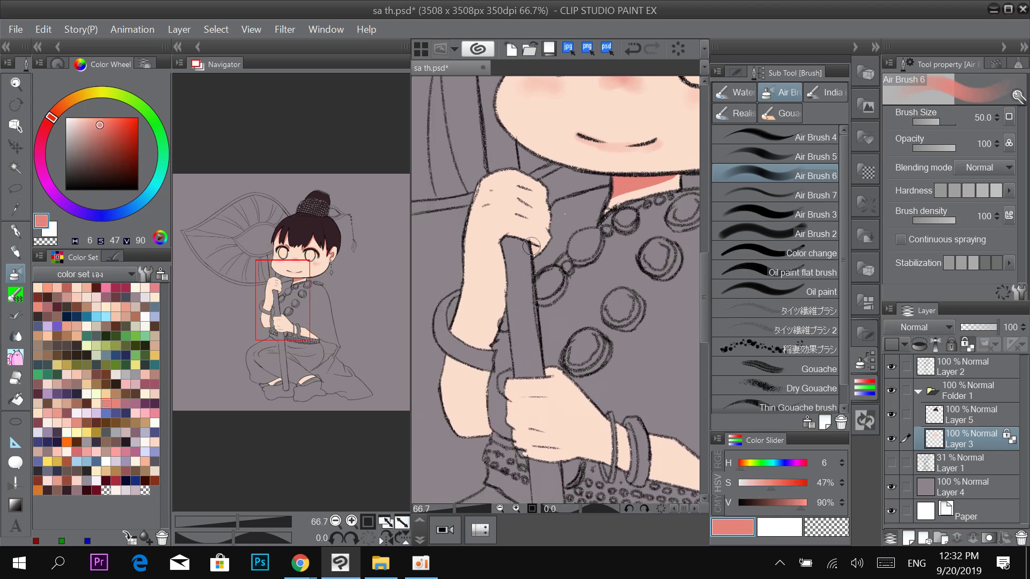
pyautogui.moveTo(507, 205); pyautogui.dragTo(542, 218)
pyautogui.hotkey('ctrl', 'z')
pyautogui.press('[')
pyautogui.press('[')
pyautogui.moveTo(515, 184); pyautogui.dragTo(537, 193)
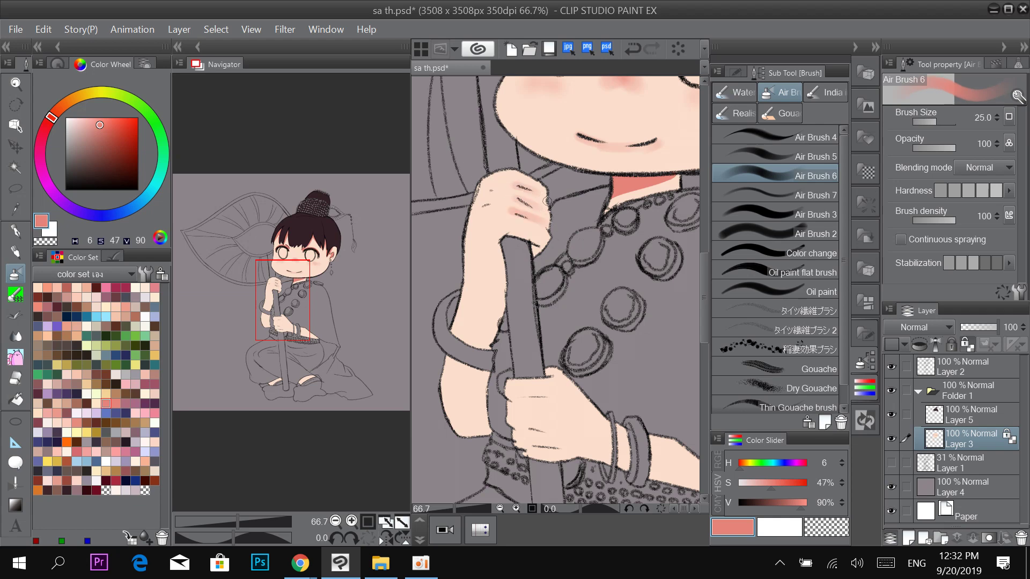
# Airbrush salmon-pink shading on the lower hand's fingers, then unlock Layer 3's transparent pixels and touch up its lower edge in skin colour with the G-pen.
pyautogui.scroll(-5, 615, 299)
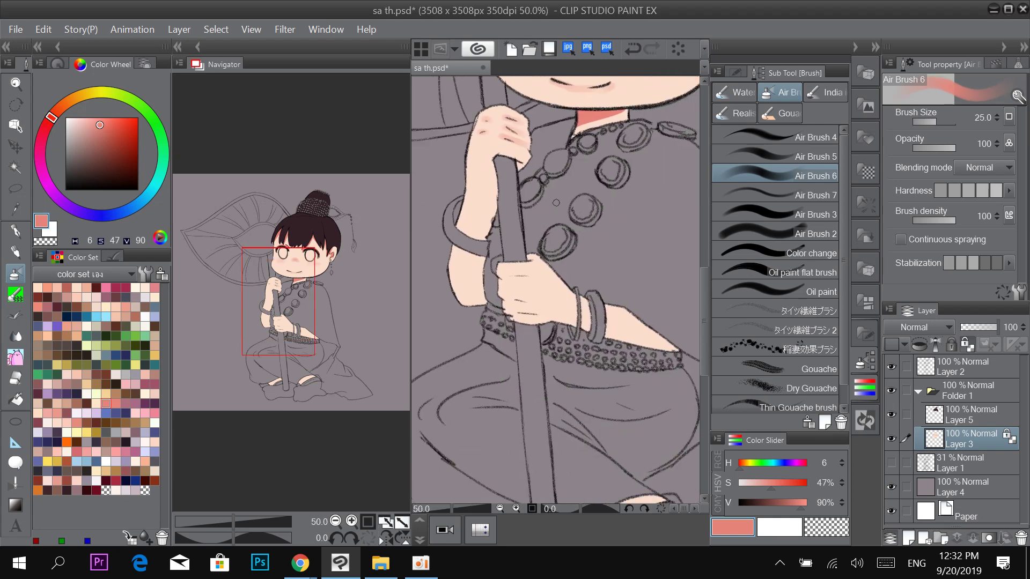
pyautogui.moveTo(506, 335)
pyautogui.mouseDown()
pyautogui.moveTo(542, 339)
pyautogui.moveTo(521, 320)
pyautogui.moveTo(519, 290)
pyautogui.mouseUp()
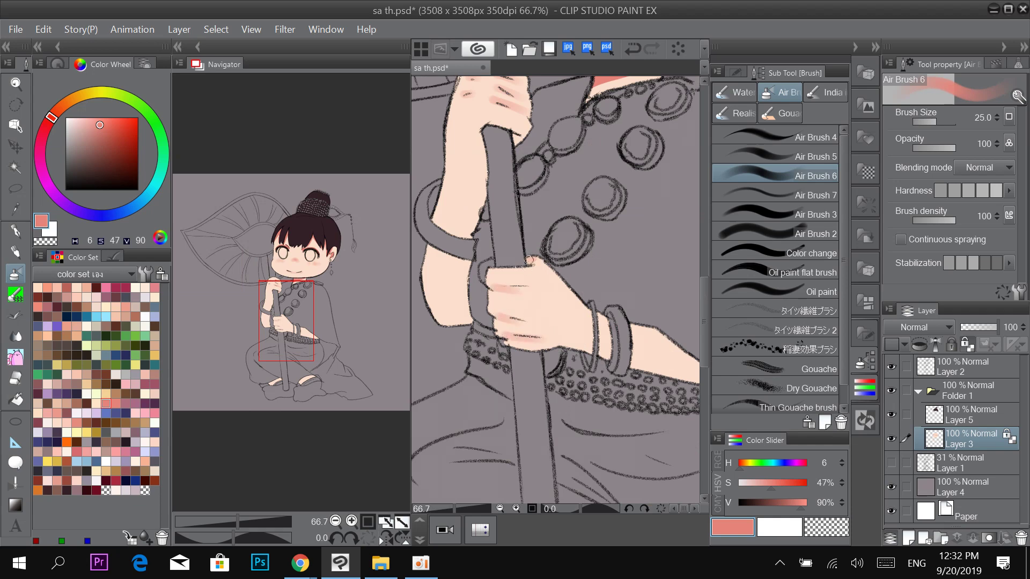
pyautogui.click(24, 231)
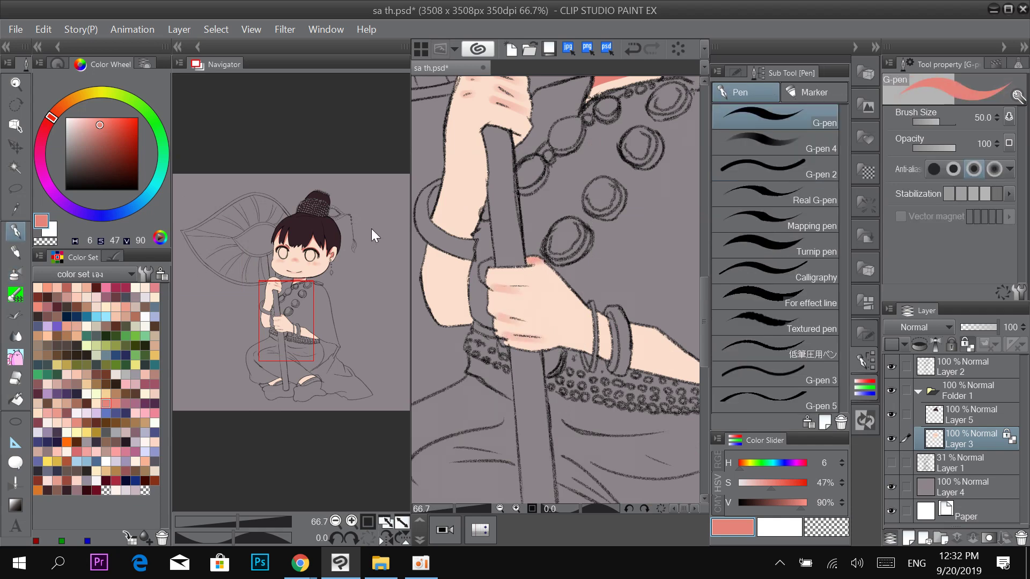
pyautogui.keyDown('alt'); pyautogui.click(499, 356); pyautogui.keyUp('alt')
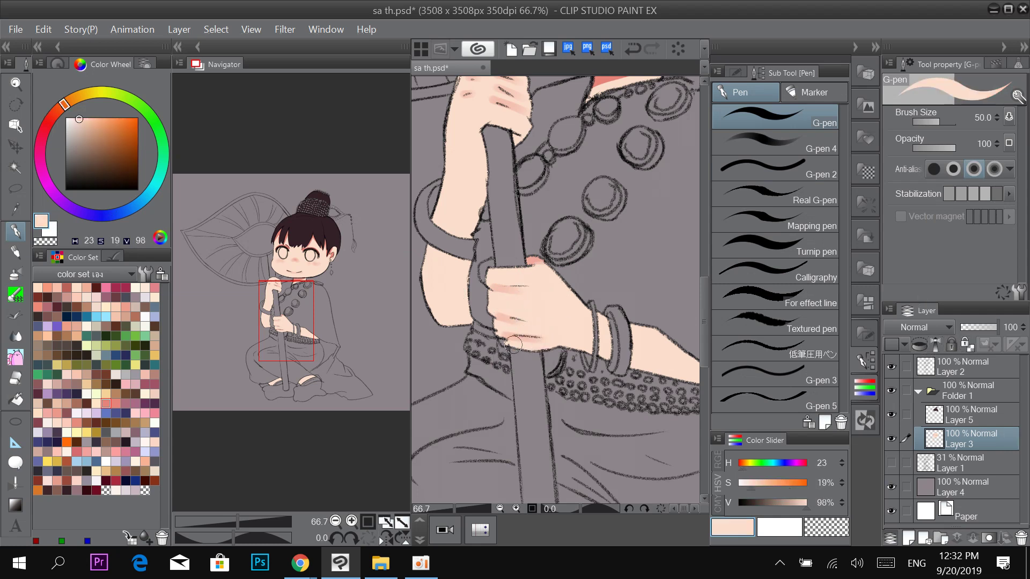
pyautogui.moveTo(643, 232); pyautogui.dragTo(638, 343)
pyautogui.moveTo(617, 271); pyautogui.dragTo(574, 389)
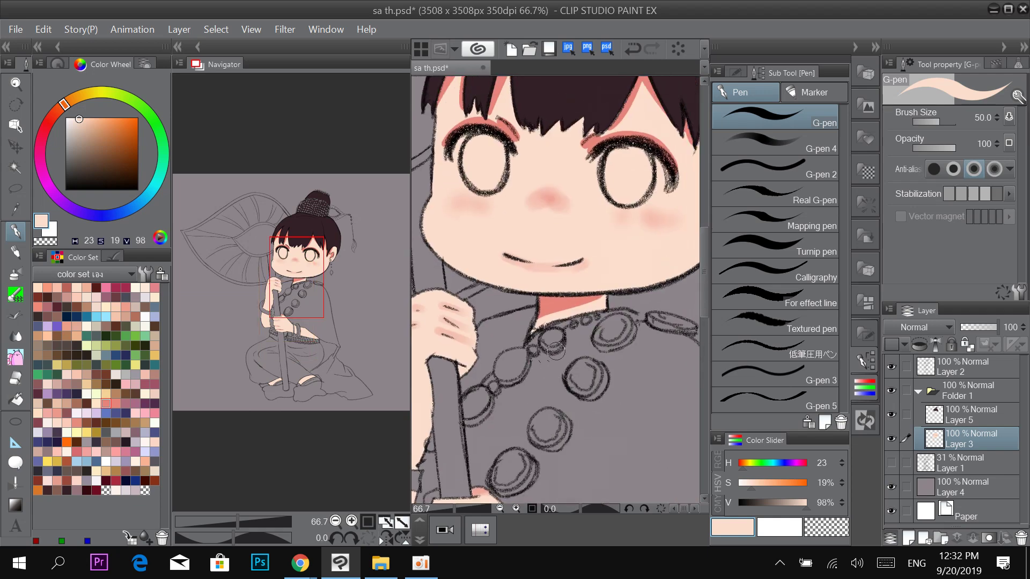
# Lock Layer 3's transparent pixels and paint salmon-pink G-pen shadows along the inner edge of the raised arm, above and below the bracelet.
pyautogui.scroll(-2, 558, 352)
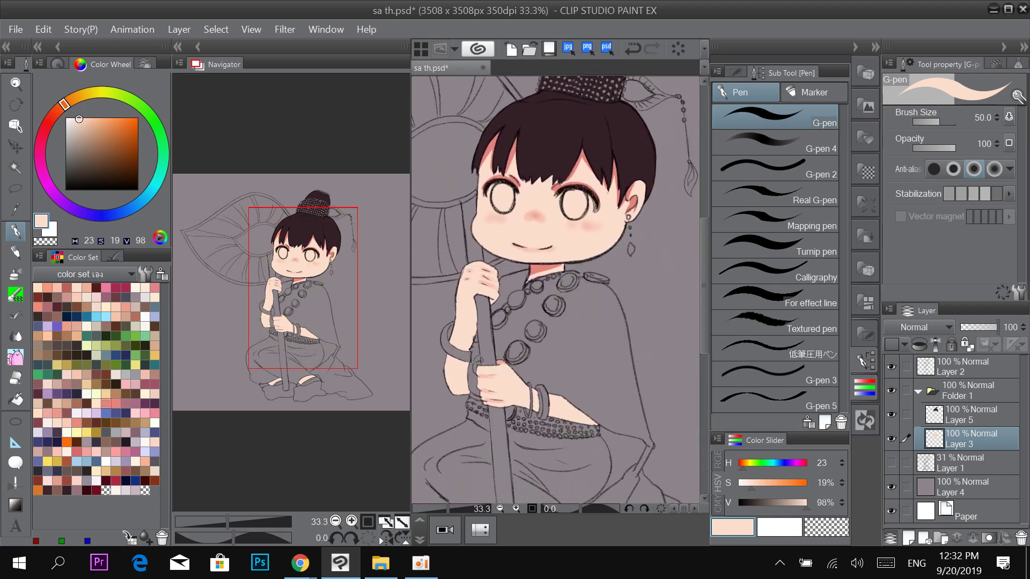
pyautogui.keyDown('ctrl'); pyautogui.click(460, 391); pyautogui.keyUp('ctrl')
pyautogui.keyDown('ctrl'); pyautogui.click(455, 388); pyautogui.keyUp('ctrl')
pyautogui.keyDown('alt'); pyautogui.click(612, 161); pyautogui.keyUp('alt')
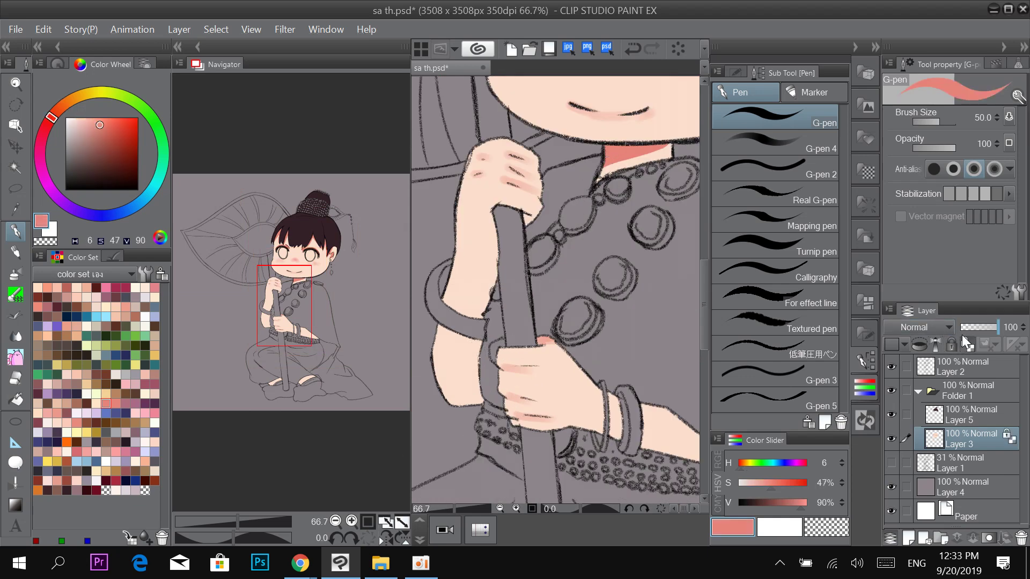
pyautogui.moveTo(494, 267)
pyautogui.mouseDown()
pyautogui.moveTo(482, 311)
pyautogui.moveTo(477, 406)
pyautogui.mouseUp()
pyautogui.moveTo(484, 309); pyautogui.dragTo(494, 270)
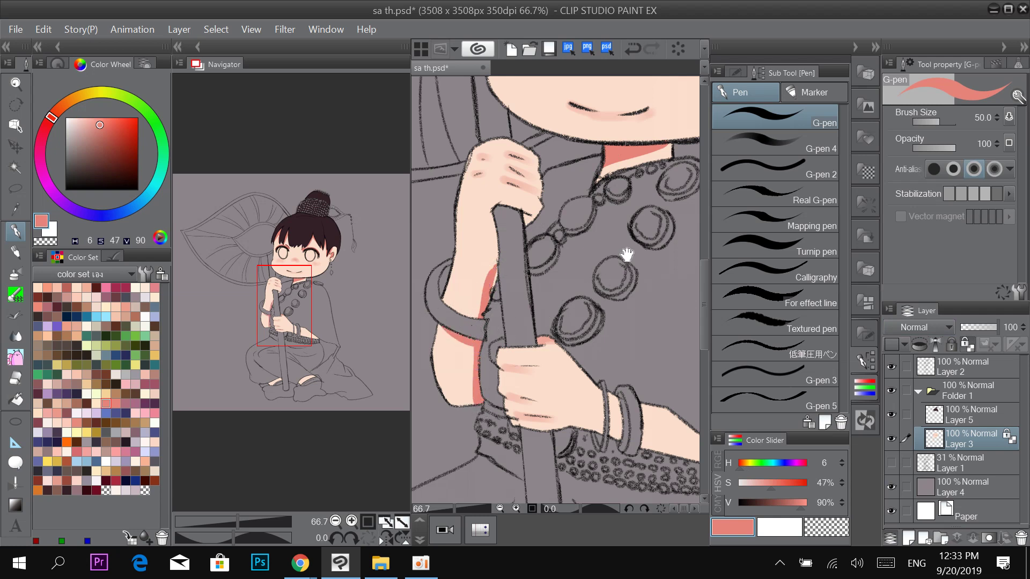
# Paint a salmon-pink shadow along the upper edge of the other forearm, from the bracelet to the cape edge.
pyautogui.moveTo(669, 247); pyautogui.dragTo(556, 165)
pyautogui.moveTo(547, 334); pyautogui.dragTo(648, 401)
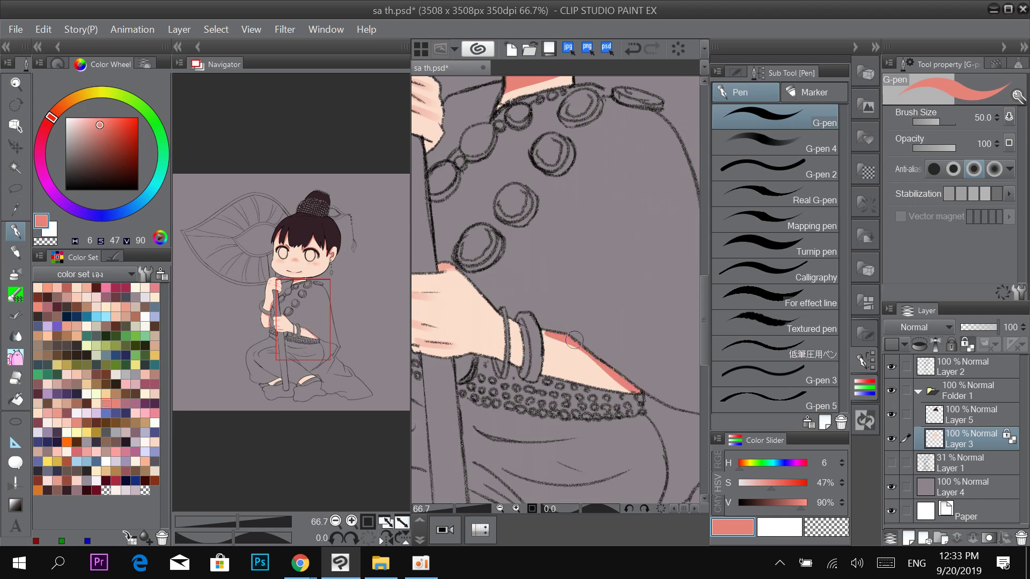
pyautogui.moveTo(558, 313); pyautogui.dragTo(635, 339)
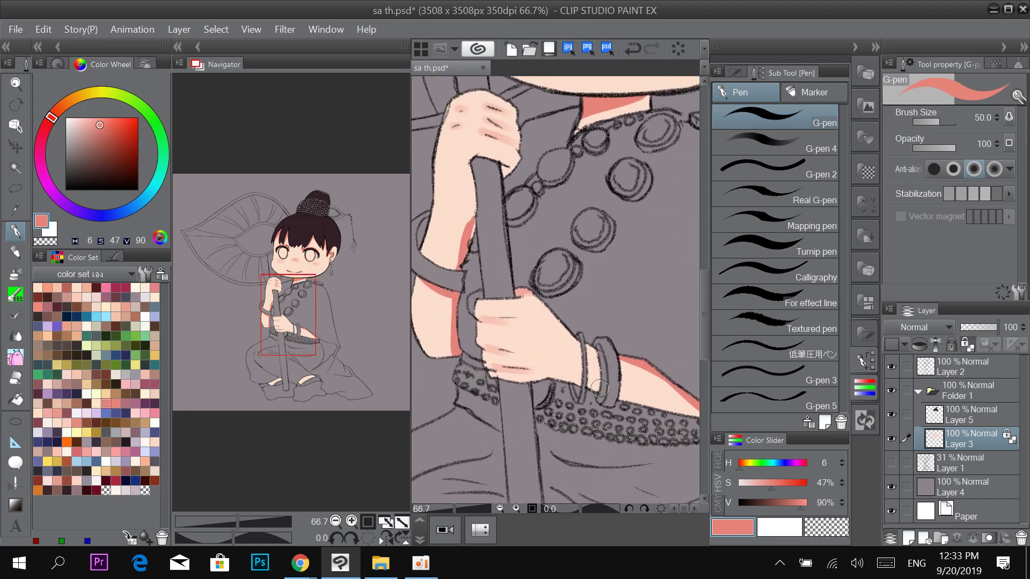
# Paint a salmon-pink G-pen shadow on the lower wrist beside the bracelet and try a stroke on the raised arm's outer edge above its bracelet.
pyautogui.moveTo(597, 390)
pyautogui.mouseDown()
pyautogui.moveTo(597, 357)
pyautogui.moveTo(588, 395)
pyautogui.mouseUp()
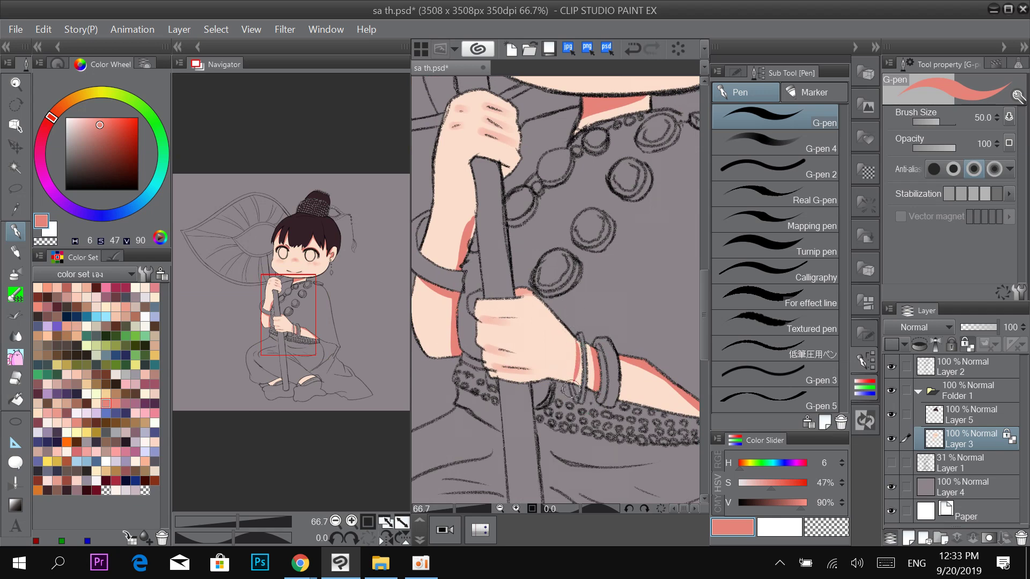
pyautogui.moveTo(581, 244); pyautogui.dragTo(639, 362)
pyautogui.moveTo(532, 350); pyautogui.dragTo(618, 338)
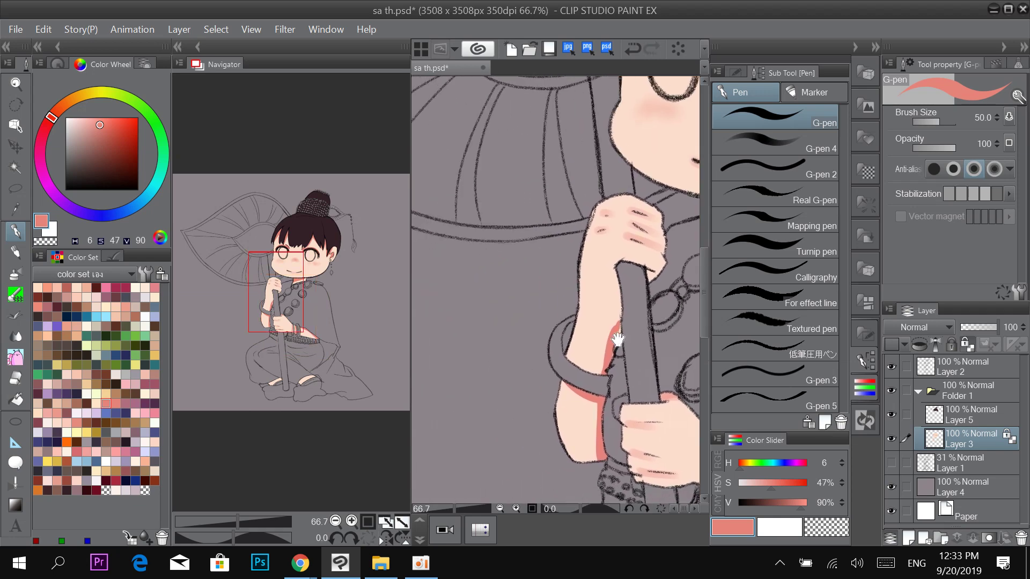
pyautogui.moveTo(572, 366); pyautogui.dragTo(574, 325)
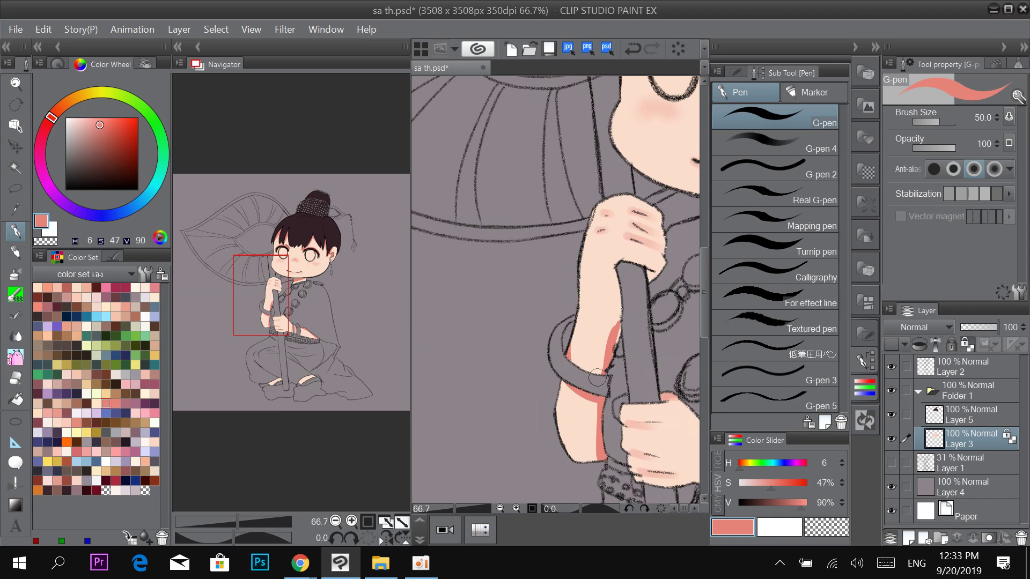
pyautogui.hotkey('ctrl', 'z')
# Airbrush a salmon-pink shadow further up the inner edge of the raised arm above the bracelet with Air Brush 6 at size 30.
pyautogui.moveTo(678, 273); pyautogui.dragTo(550, 327)
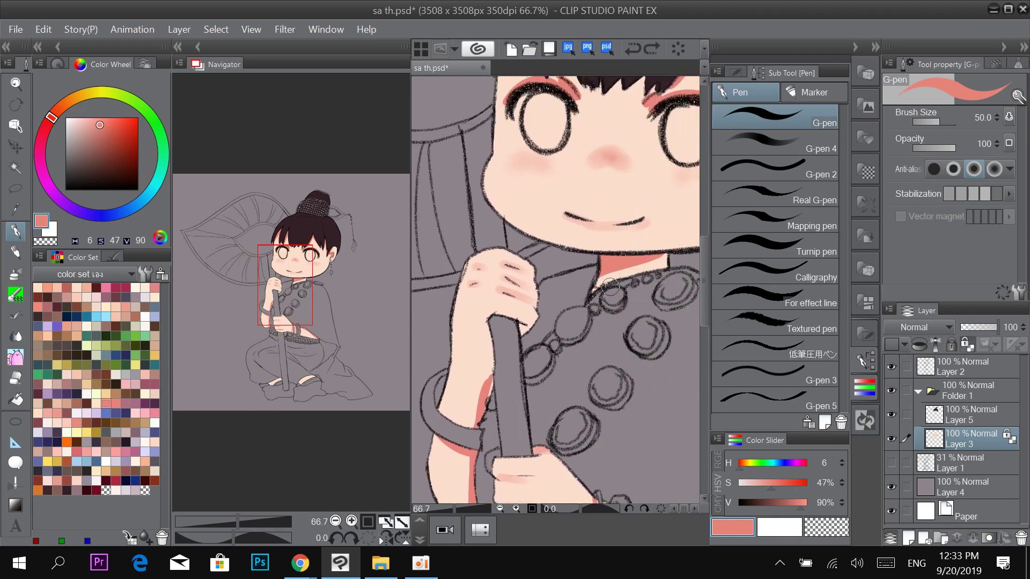
pyautogui.scroll(-2, 610, 287)
pyautogui.moveTo(668, 327); pyautogui.dragTo(578, 334)
pyautogui.scroll(3, 545, 288)
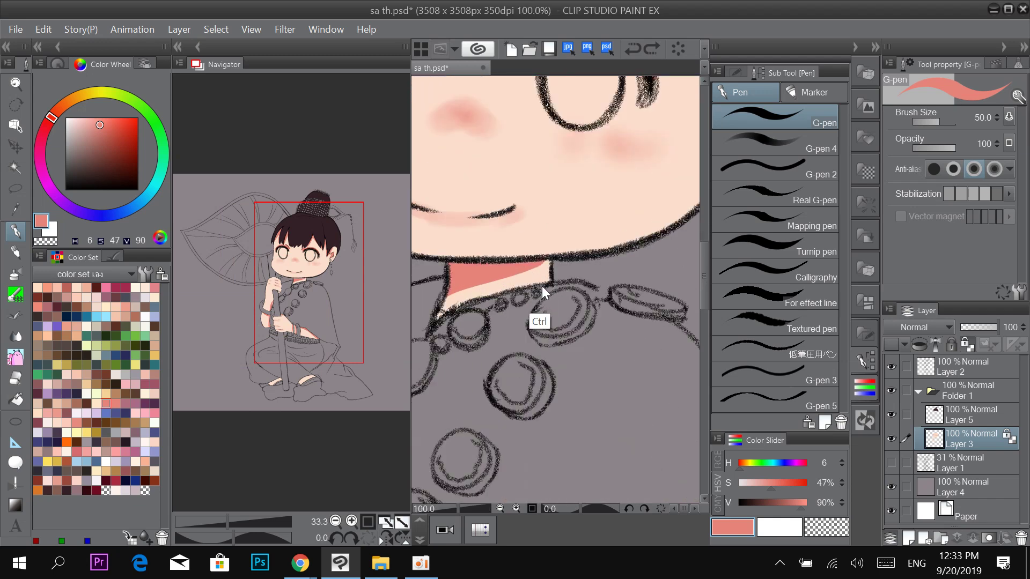
pyautogui.scroll(-3, 612, 284)
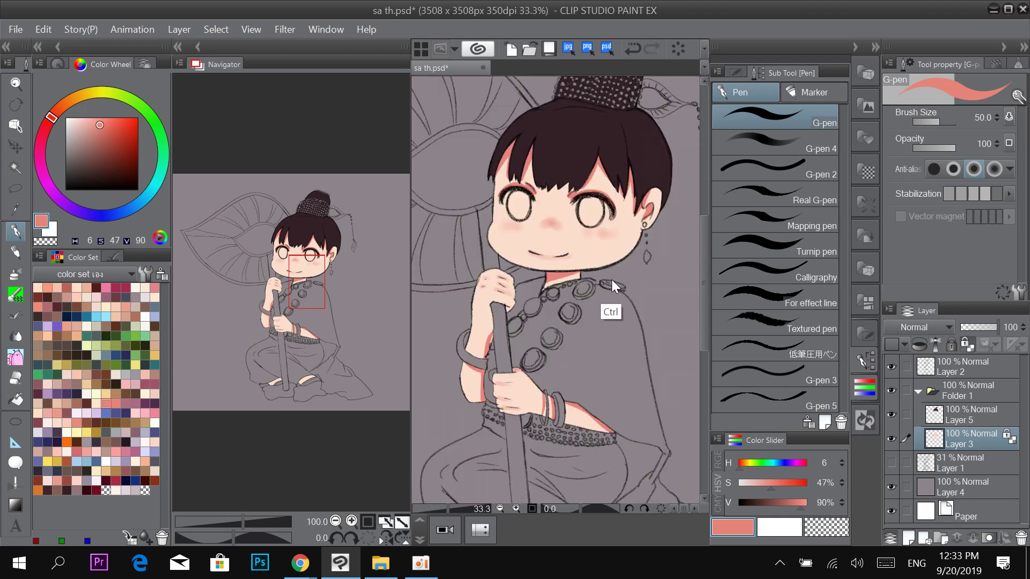
pyautogui.scroll(3, 531, 375)
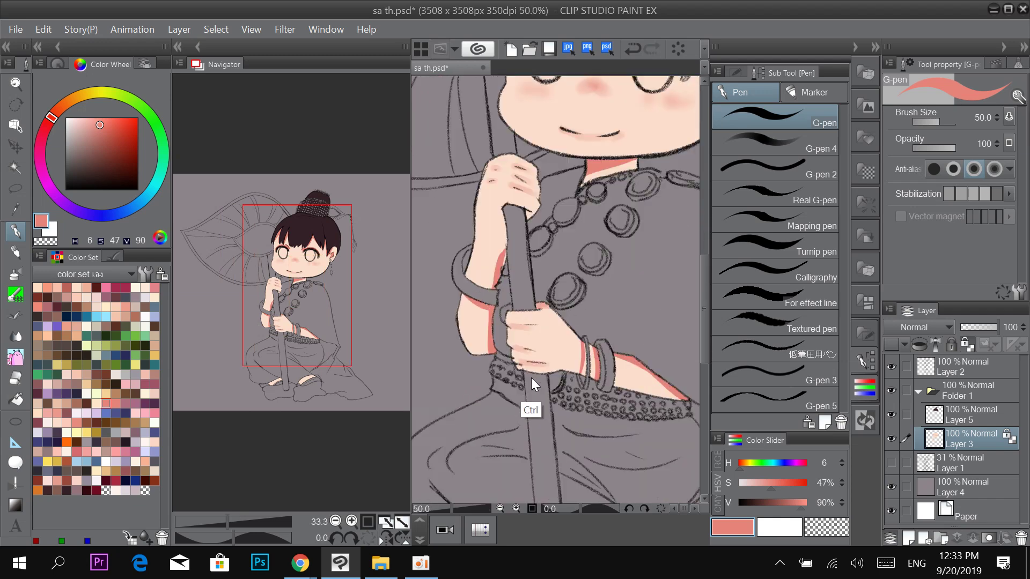
pyautogui.click(16, 276)
pyautogui.press('[')
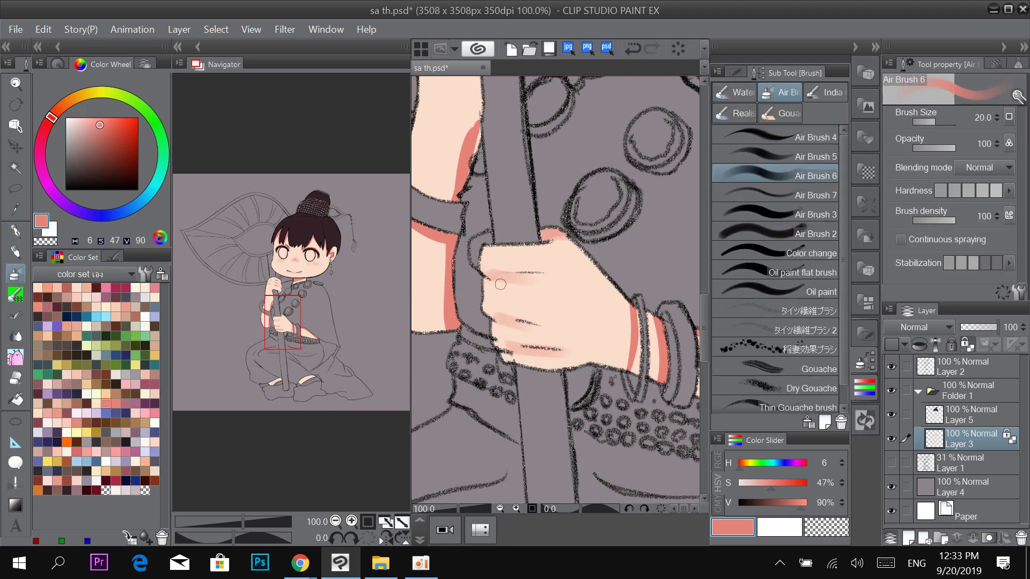
pyautogui.moveTo(516, 318); pyautogui.dragTo(602, 394)
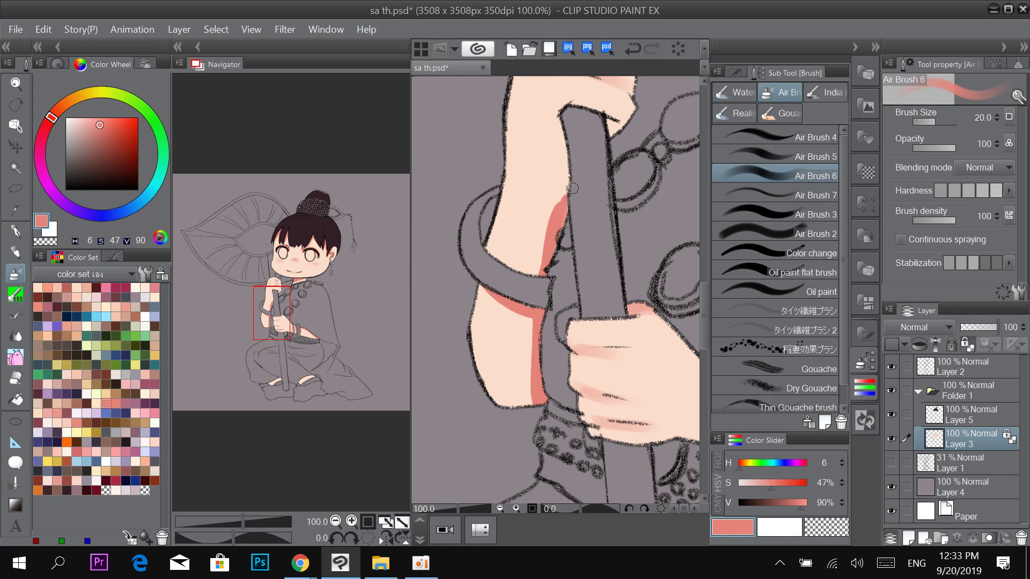
pyautogui.press(']')
pyautogui.press(']')
pyautogui.moveTo(553, 222)
pyautogui.mouseDown()
pyautogui.moveTo(566, 203)
pyautogui.moveTo(566, 120)
pyautogui.moveTo(552, 232)
pyautogui.mouseUp()
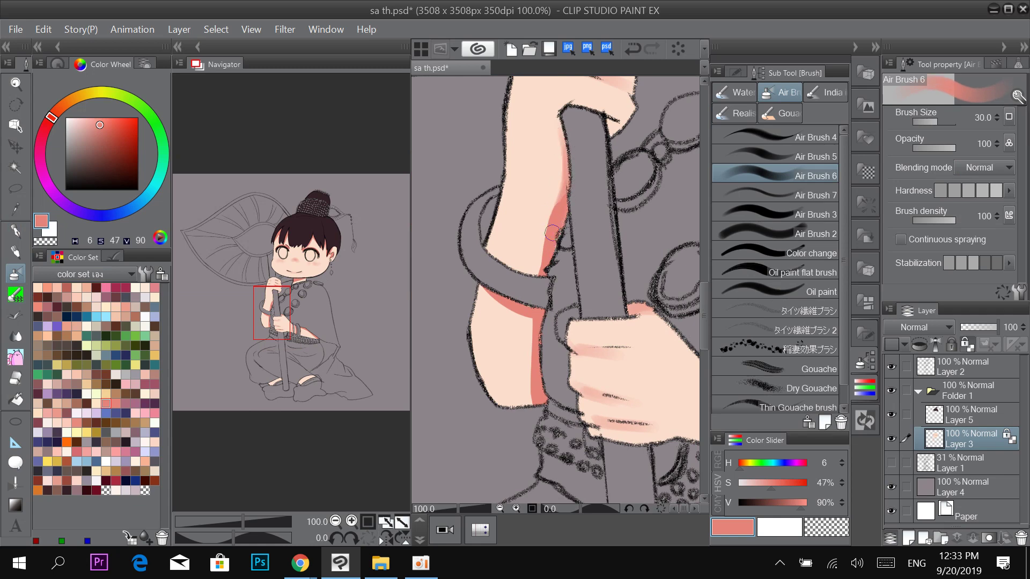
# Airbrush fine salmon-pink shading under the upper hand beside the staff with the brush reduced to size 15.
pyautogui.hotkey('ctrl', '-')
pyautogui.moveTo(586, 197); pyautogui.dragTo(594, 226)
pyautogui.hotkey('ctrl', '+')
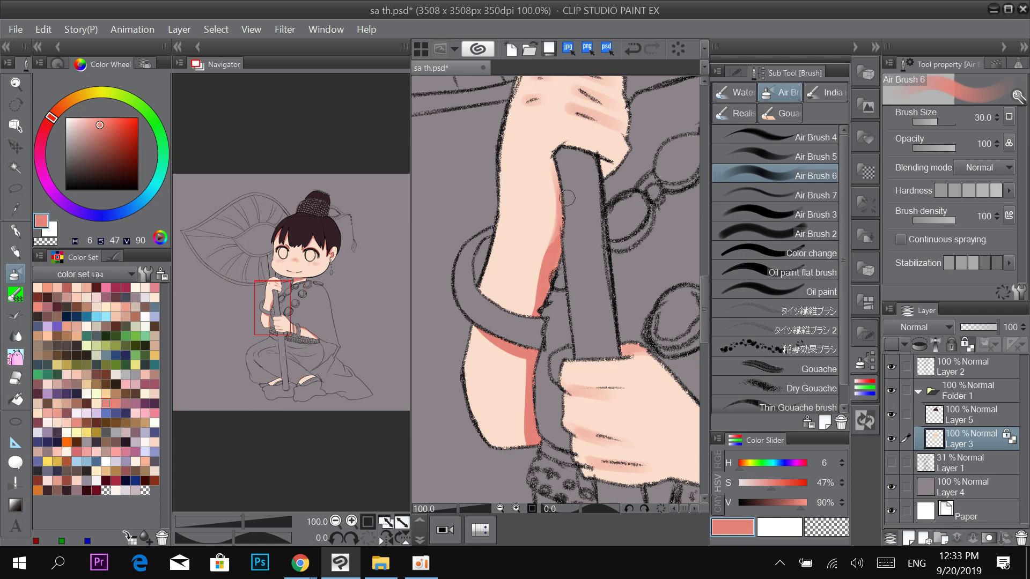
pyautogui.moveTo(600, 169); pyautogui.dragTo(617, 323)
pyautogui.press('[')
pyautogui.press('[')
pyautogui.press('[')
pyautogui.press('[')
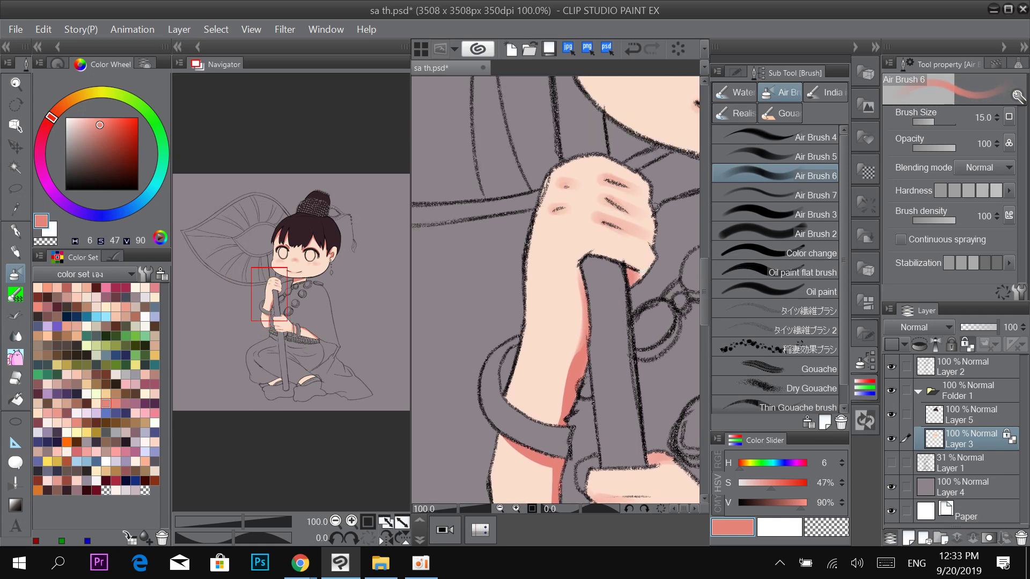
# Enlarge Air Brush 6 to size 250 and set its blending mode to Soft light.
pyautogui.scroll(-1, 662, 210)
pyautogui.moveTo(662, 210); pyautogui.dragTo(495, 338)
pyautogui.press(']')
pyautogui.press(']')
pyautogui.press(']')
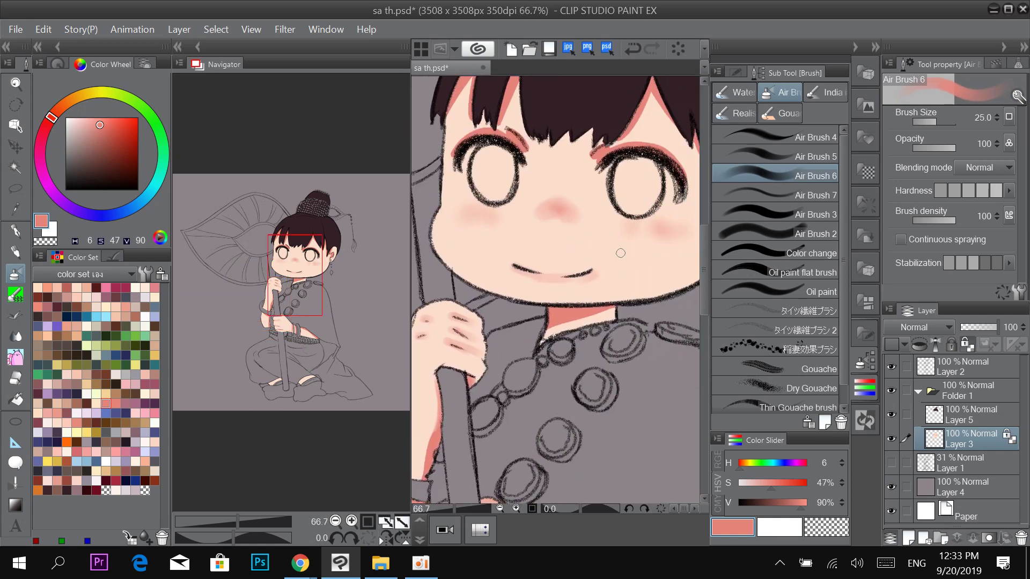
pyautogui.press(']')
pyautogui.press(']')
pyautogui.press(']')
pyautogui.press(']')
pyautogui.scroll(-1, 626, 283)
pyautogui.moveTo(622, 321); pyautogui.dragTo(574, 308)
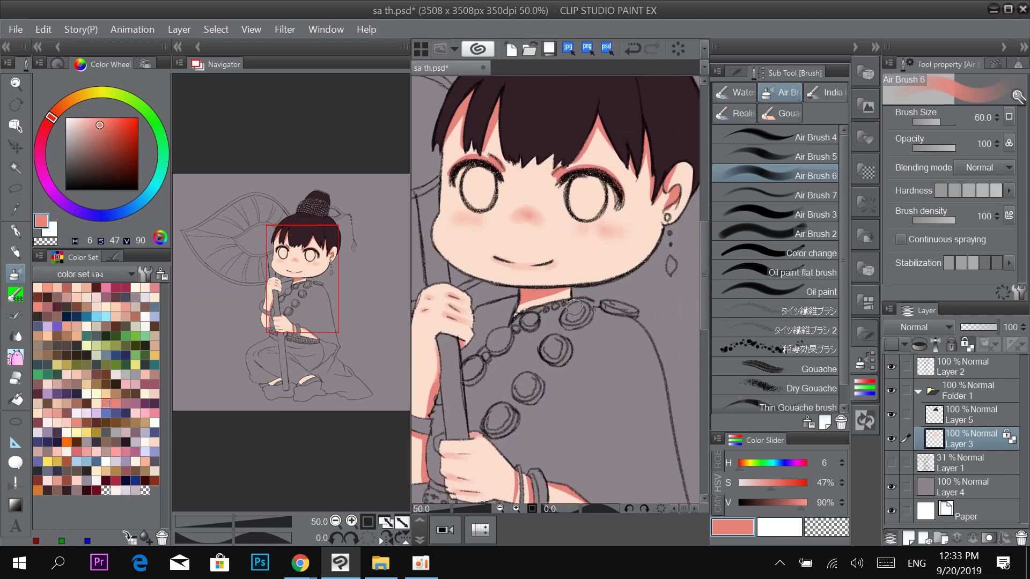
pyautogui.press(']')
pyautogui.press(']')
pyautogui.press(']')
pyautogui.press(']')
pyautogui.press(']')
pyautogui.press(']')
pyautogui.press(']')
pyautogui.press(']')
pyautogui.click(983, 166)
pyautogui.click(977, 426)
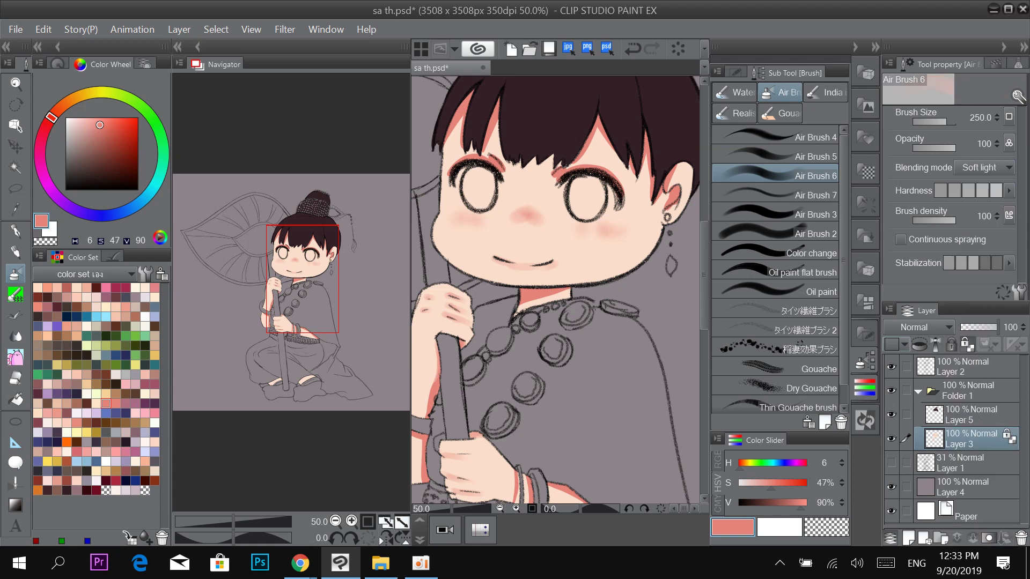
# Airbrush a soft crimson tint (H 342, S 74, V 64) over the ear side of the face at size 400.
pyautogui.click(115, 288)
pyautogui.press(']')
pyautogui.press(']')
pyautogui.press(']')
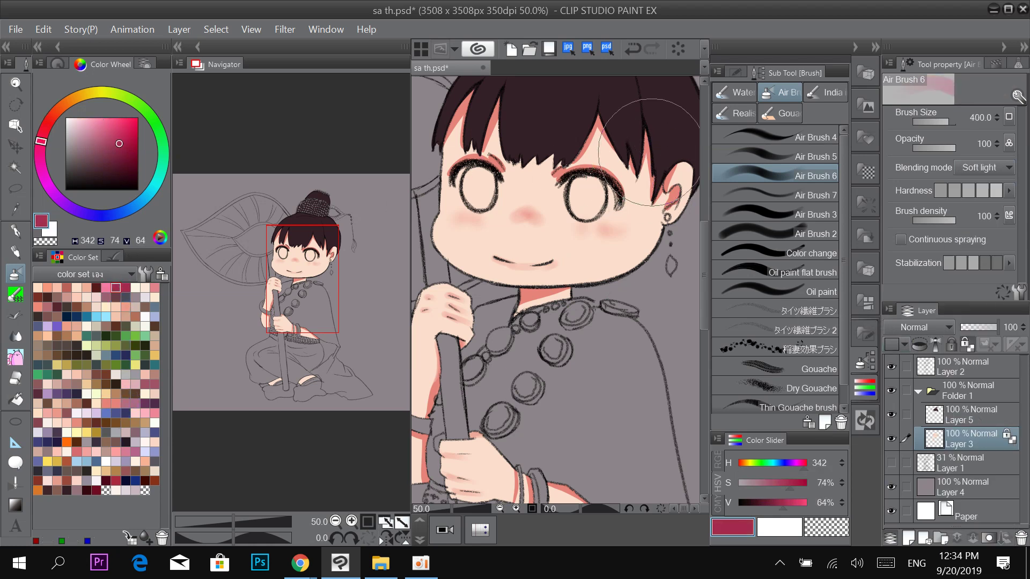
pyautogui.scroll(-1, 646, 187)
pyautogui.moveTo(646, 187); pyautogui.dragTo(638, 213)
pyautogui.scroll(1, 652, 193)
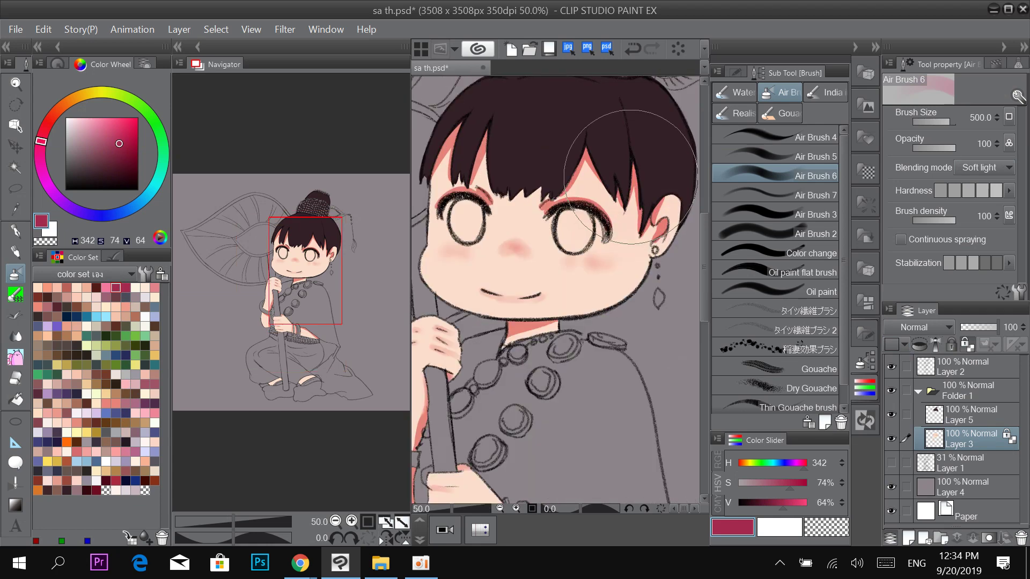
pyautogui.press('[')
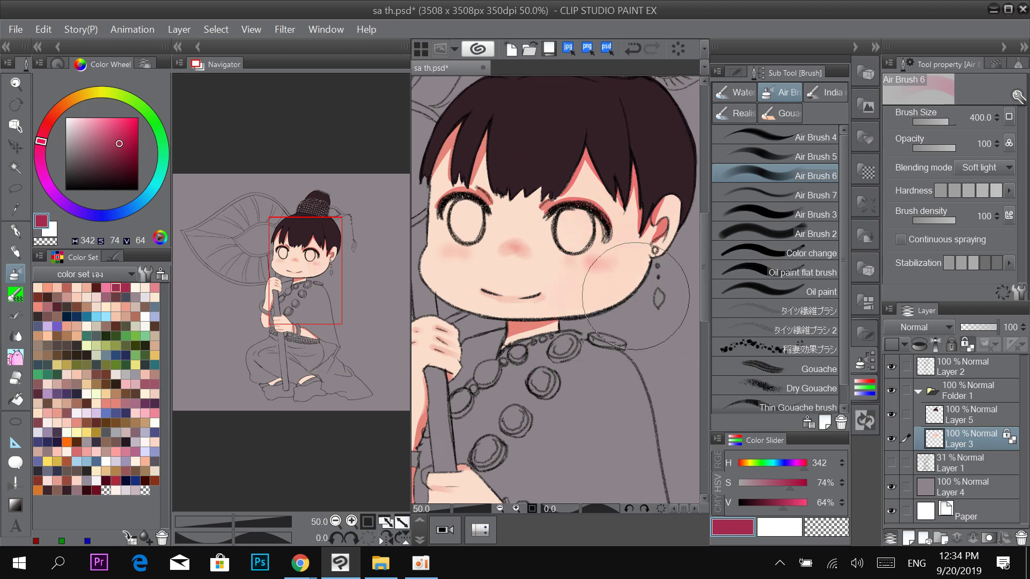
# Darken the airbrush colour to H 342, S 60, V 31, lower its hardness to the second level, and tint the face in Soft light.
pyautogui.moveTo(592, 337); pyautogui.dragTo(649, 284)
pyautogui.moveTo(333, 289); pyautogui.dragTo(318, 304)
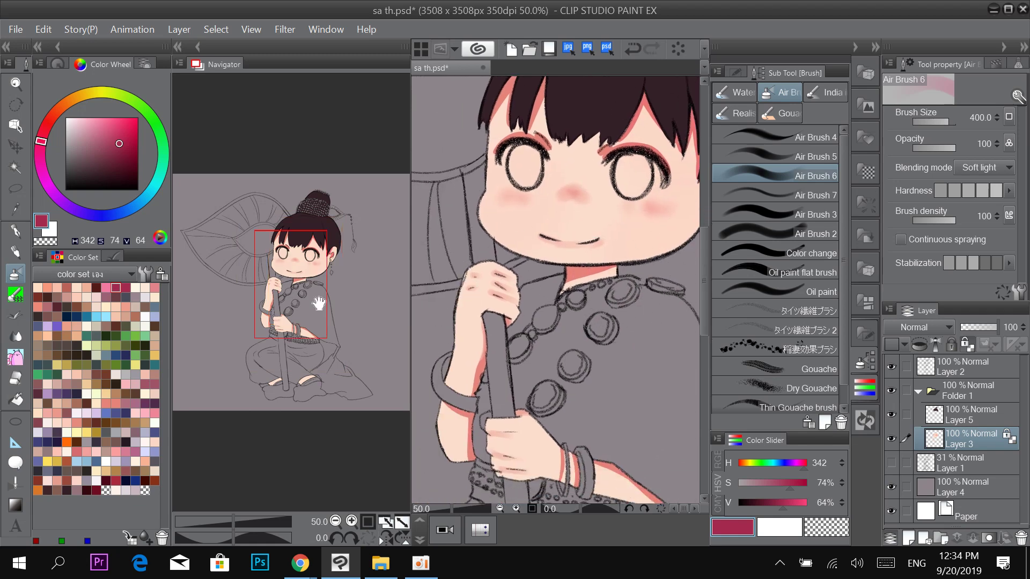
pyautogui.click(1004, 166)
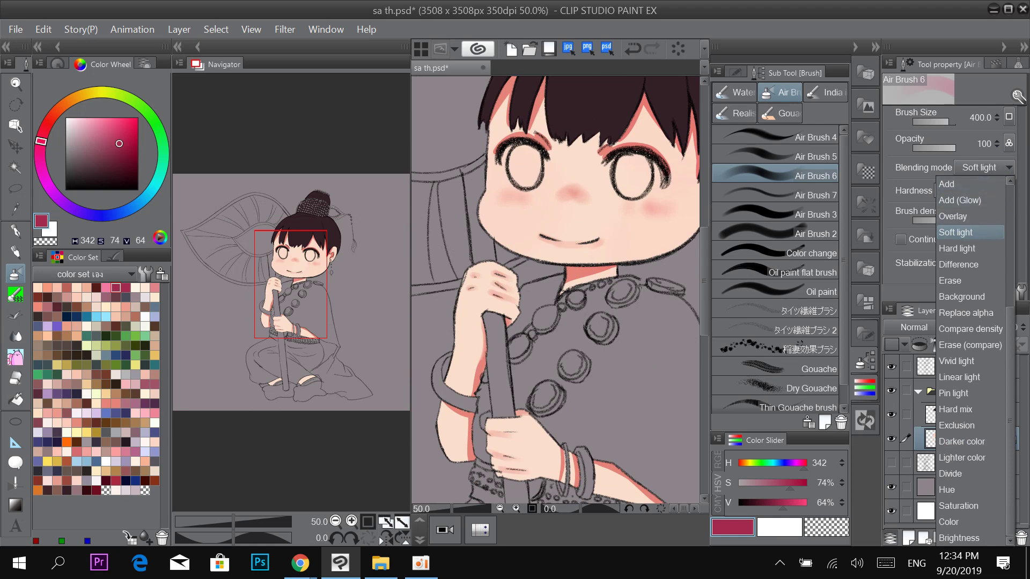
pyautogui.click(970, 232)
pyautogui.moveTo(120, 145); pyautogui.dragTo(109, 168)
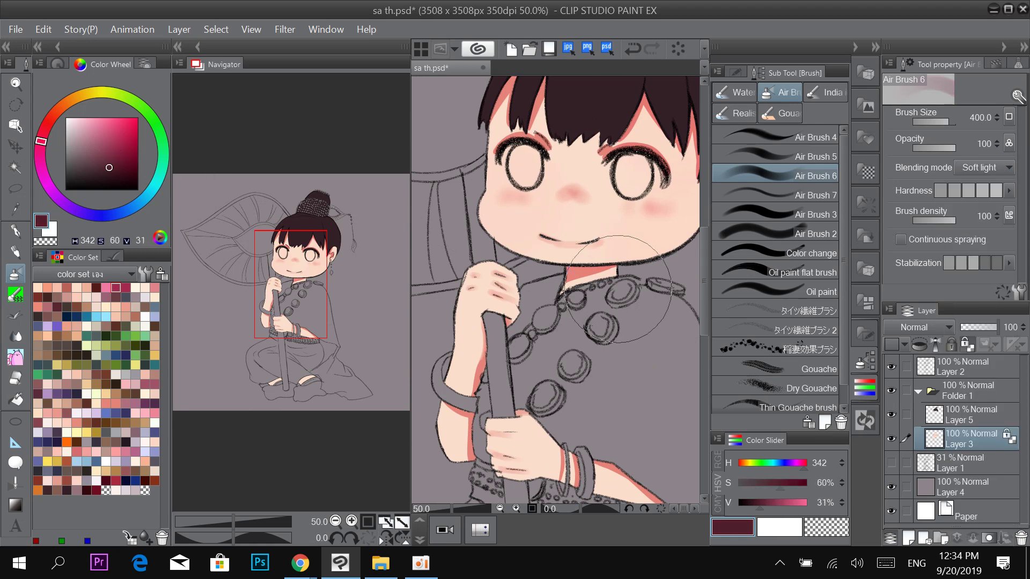
pyautogui.moveTo(619, 288); pyautogui.dragTo(566, 318)
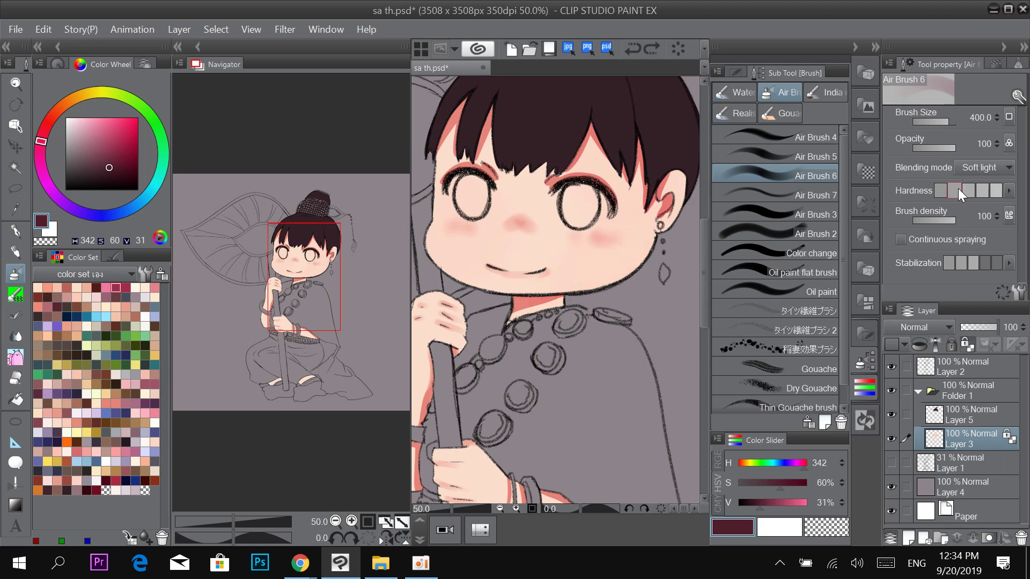
pyautogui.moveTo(610, 279)
pyautogui.mouseDown()
pyautogui.moveTo(636, 223)
pyautogui.moveTo(642, 290)
pyautogui.moveTo(587, 312)
pyautogui.moveTo(597, 272)
pyautogui.mouseUp()
pyautogui.moveTo(631, 129); pyautogui.dragTo(689, 185)
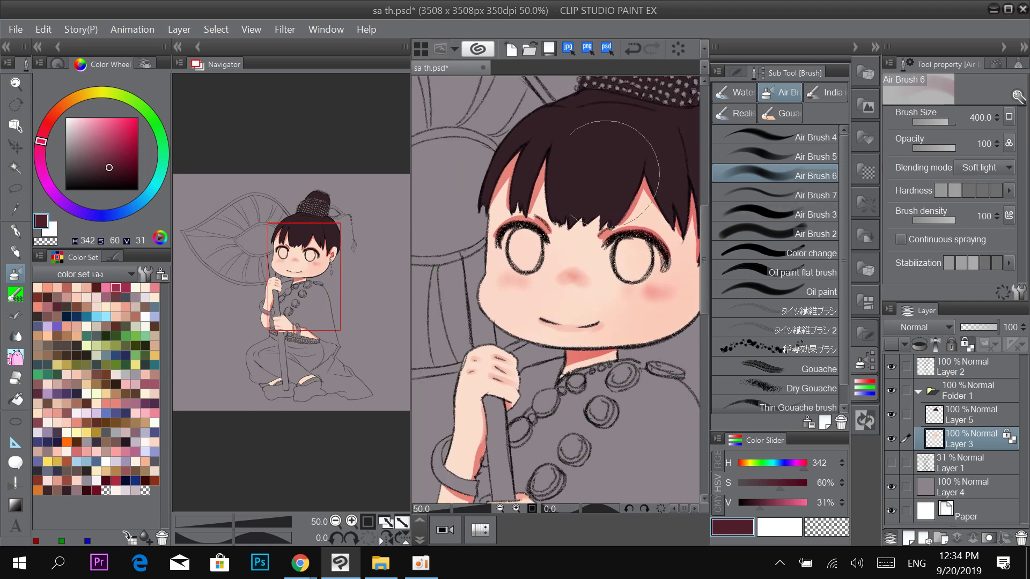
pyautogui.moveTo(584, 315); pyautogui.dragTo(642, 170)
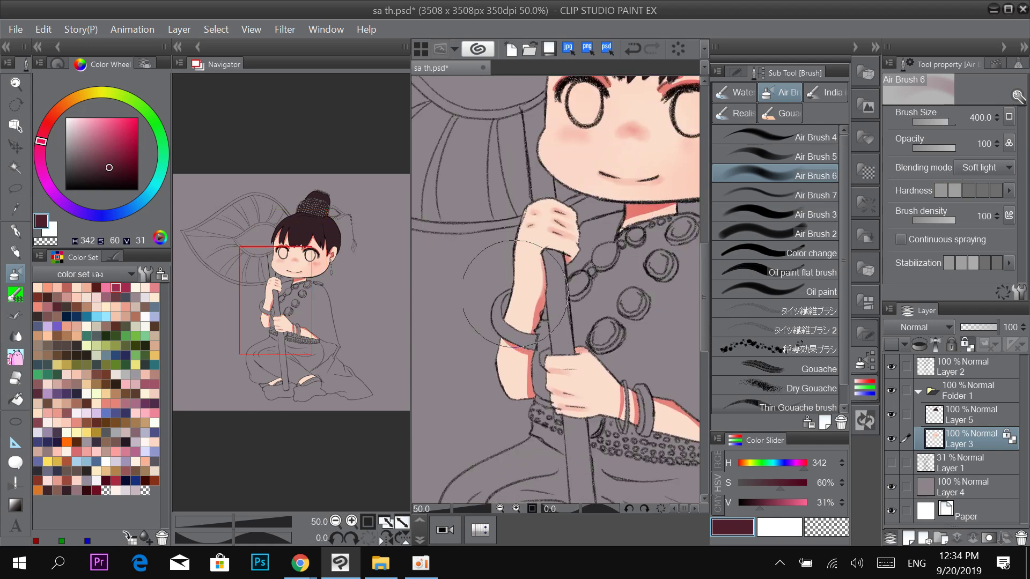
# Airbrush the dark wine Soft light tint over the hands and forearms with the brush reduced to size 170.
pyautogui.press('[')
pyautogui.press('[')
pyautogui.press('[')
pyautogui.press('[')
pyautogui.scroll(-1, 616, 365)
pyautogui.moveTo(643, 380); pyautogui.dragTo(566, 290)
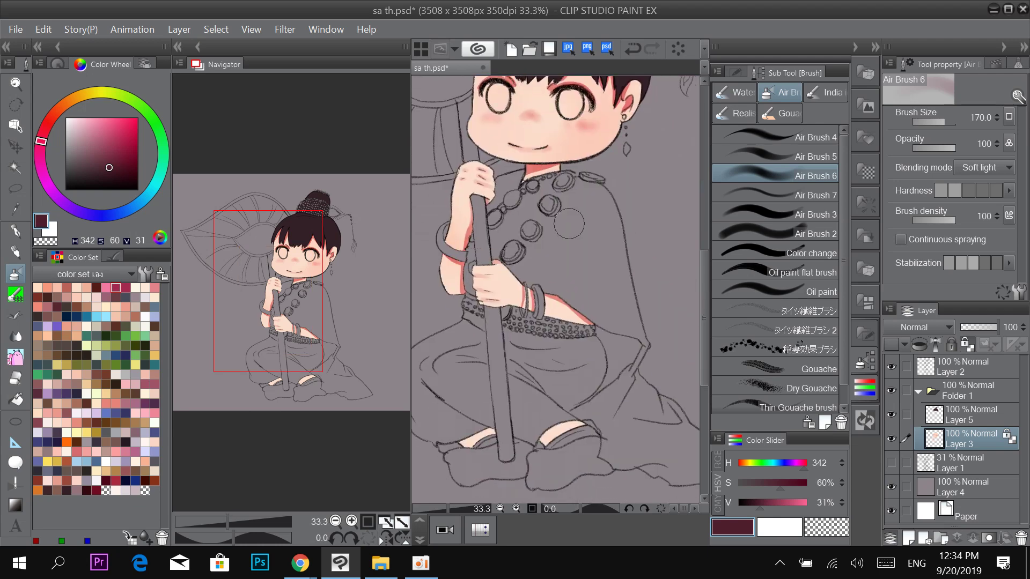
# Airbrush the dark wine Soft light tint over the bare skin of both ankles at size 200.
pyautogui.scroll(1, 569, 298)
pyautogui.press(']')
pyautogui.press(']')
pyautogui.press(']')
pyautogui.moveTo(600, 404)
pyautogui.mouseDown()
pyautogui.moveTo(599, 213)
pyautogui.moveTo(615, 168)
pyautogui.mouseUp()
pyautogui.press('[')
pyautogui.press('[')
pyautogui.moveTo(530, 299)
pyautogui.mouseDown()
pyautogui.moveTo(620, 265)
pyautogui.moveTo(634, 242)
pyautogui.mouseUp()
pyautogui.moveTo(553, 268); pyautogui.dragTo(650, 273)
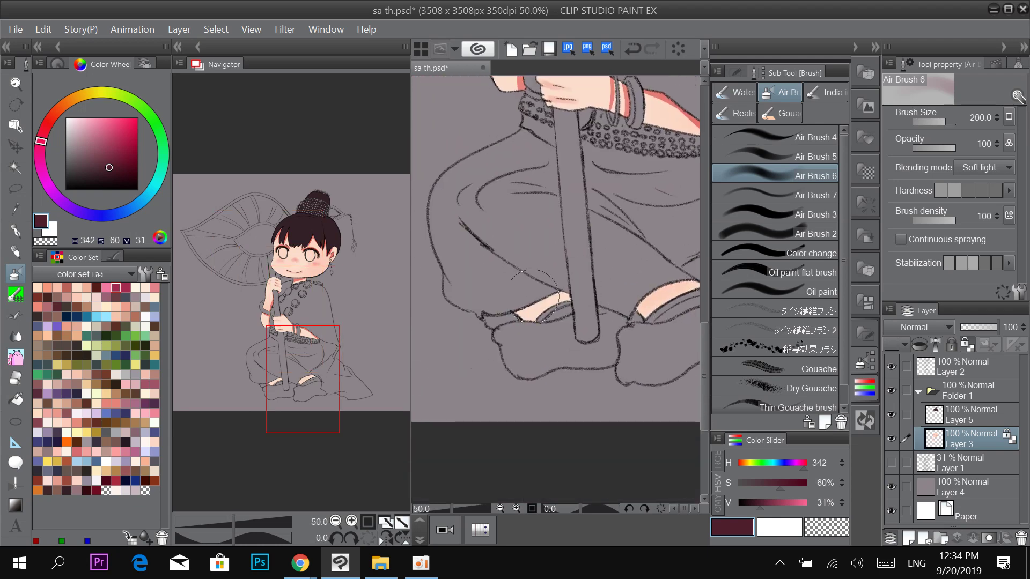
pyautogui.moveTo(504, 314); pyautogui.dragTo(645, 248)
# Sample the forearm's salmon-pink shadow colour and paint G-pen shadows at size 60 along the upper edges of both ankles.
pyautogui.press('p')
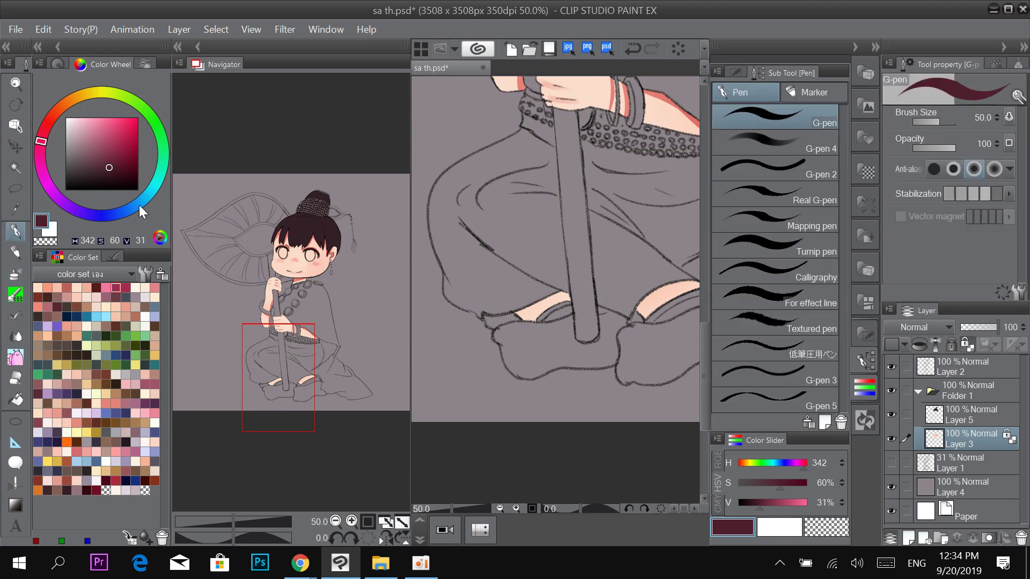
pyautogui.press(']')
pyautogui.keyDown('ctrl'); pyautogui.click(655, 101); pyautogui.keyUp('ctrl')
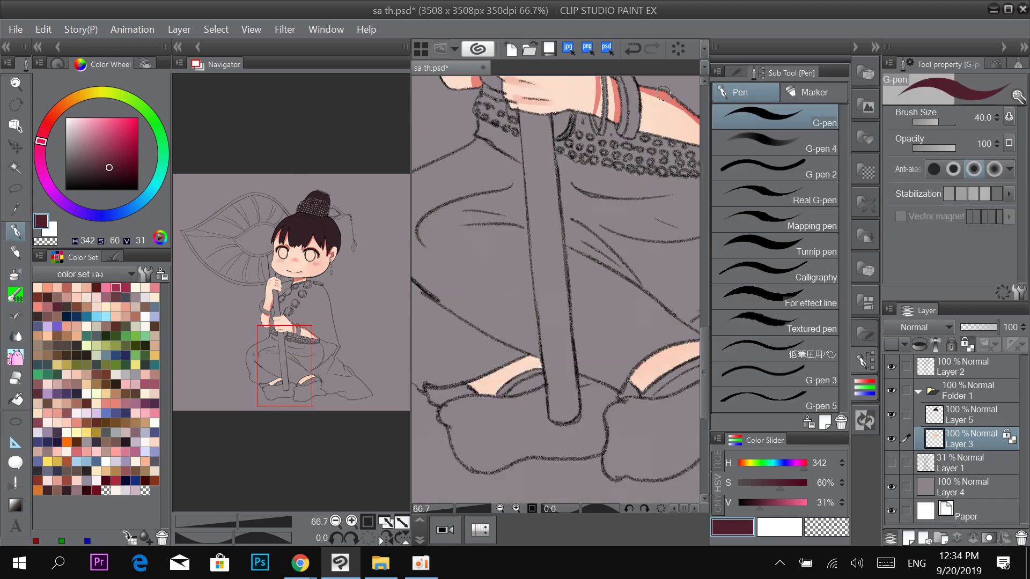
pyautogui.keyDown('alt'); pyautogui.click(664, 102); pyautogui.keyUp('alt')
pyautogui.moveTo(640, 270); pyautogui.dragTo(577, 180)
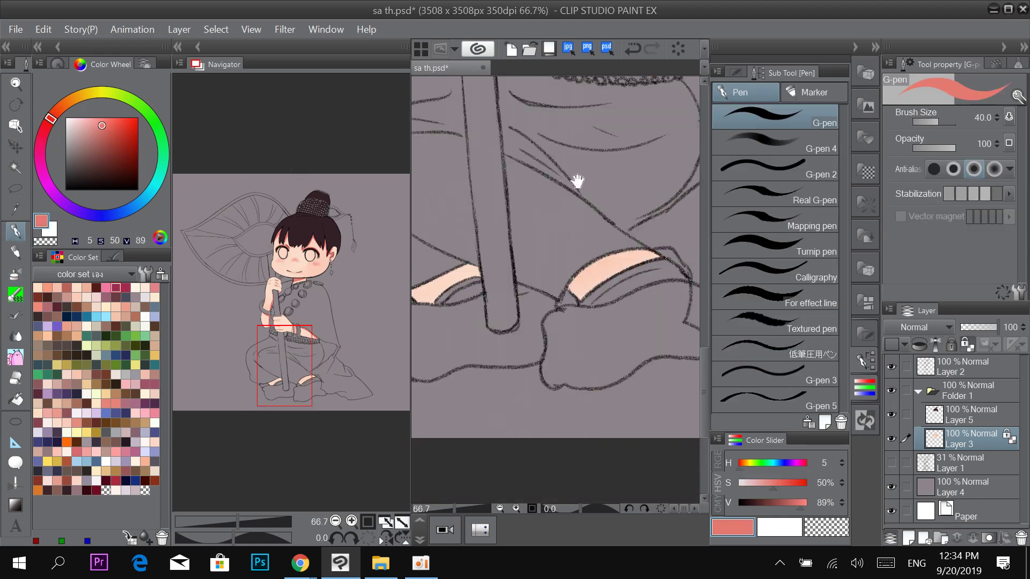
pyautogui.keyDown('ctrl'); pyautogui.click(584, 278); pyautogui.keyUp('ctrl')
pyautogui.press(']')
pyautogui.moveTo(573, 308)
pyautogui.mouseDown()
pyautogui.moveTo(643, 227)
pyautogui.moveTo(603, 239)
pyautogui.mouseUp()
pyautogui.moveTo(531, 285); pyautogui.dragTo(710, 298)
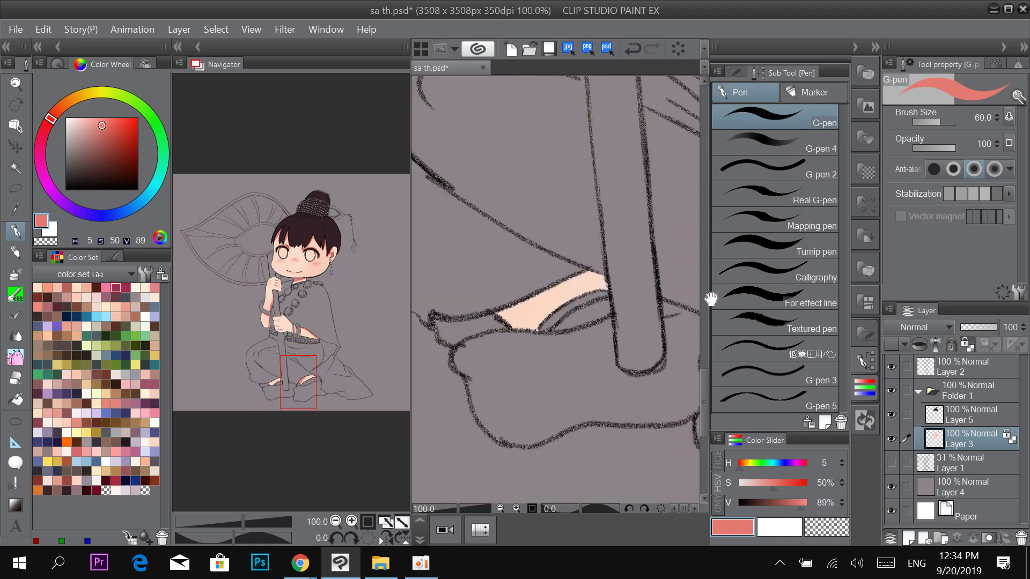
pyautogui.moveTo(503, 328); pyautogui.dragTo(601, 283)
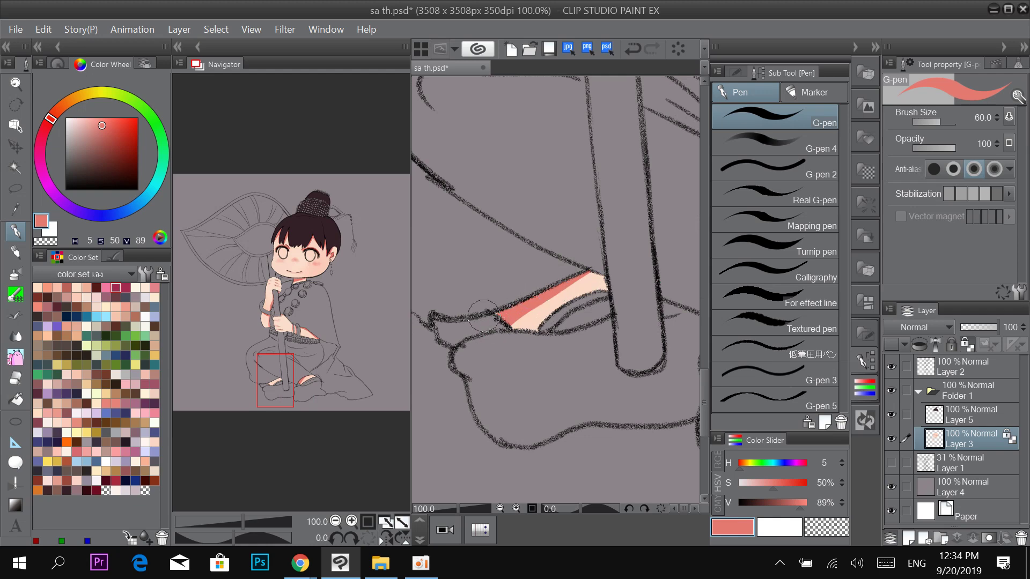
# Add a new layer above Layer 3 and set the drawing colour to white.
pyautogui.scroll(-2, 576, 291)
pyautogui.scroll(-1, 576, 292)
pyautogui.moveTo(631, 219); pyautogui.dragTo(580, 345)
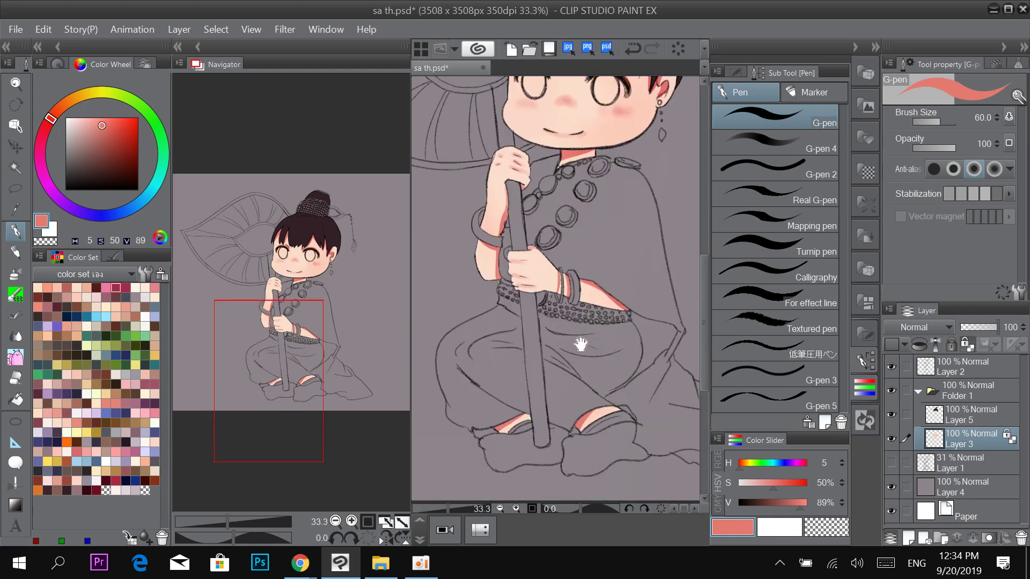
pyautogui.moveTo(617, 265); pyautogui.dragTo(609, 372)
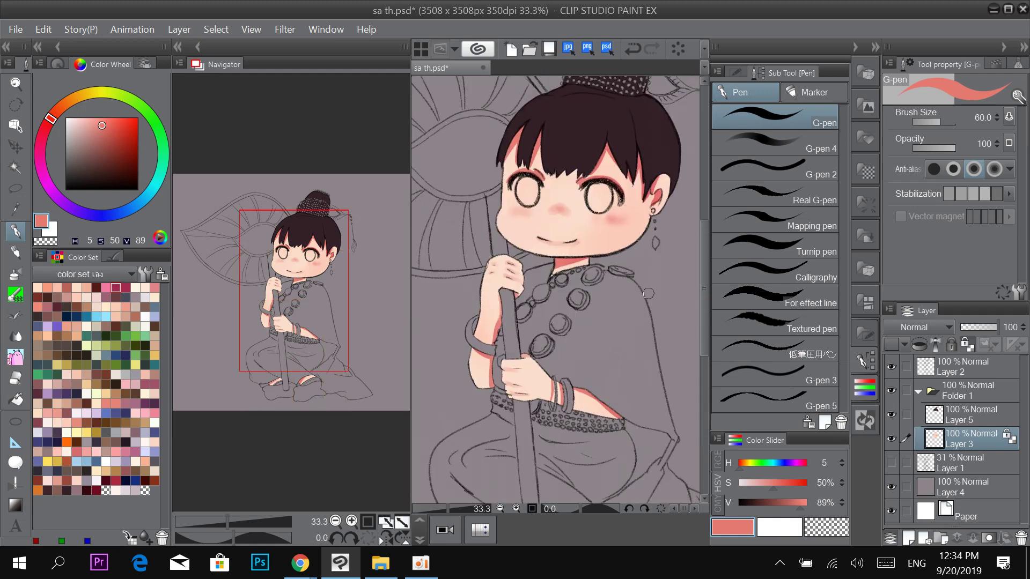
pyautogui.click(909, 538)
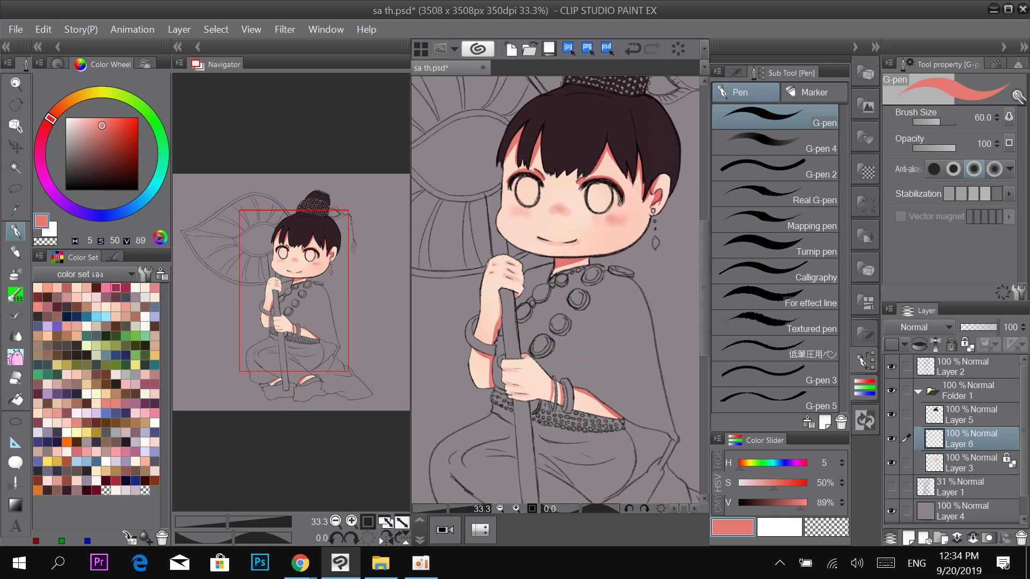
pyautogui.click(65, 117)
pyautogui.scroll(2, 622, 213)
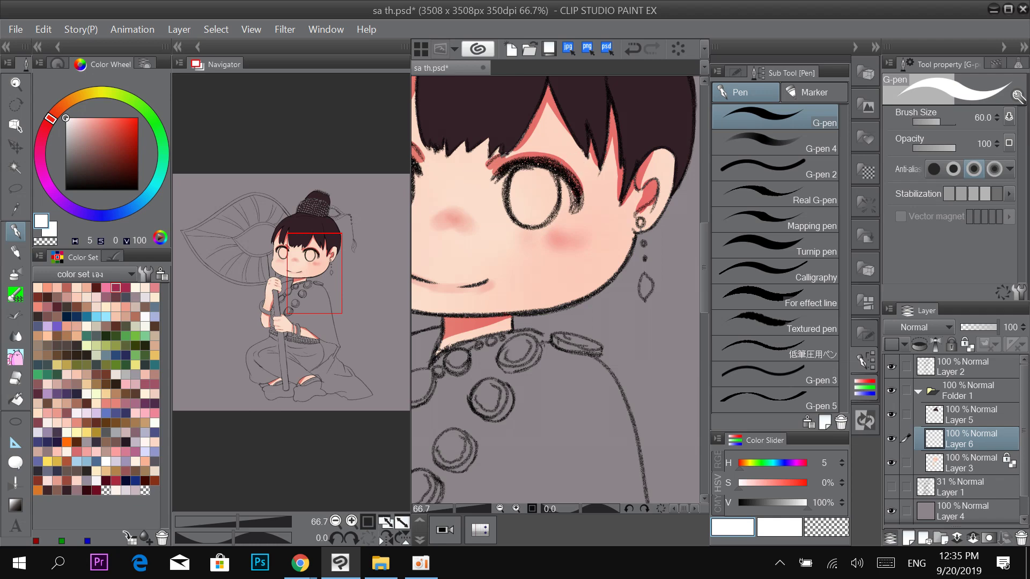
# Fill both eyes with white using the G-pen at size 70 on Layer 6, and save the drawing.
pyautogui.moveTo(575, 172); pyautogui.dragTo(595, 181)
pyautogui.scroll(1, 570, 209)
pyautogui.press(']')
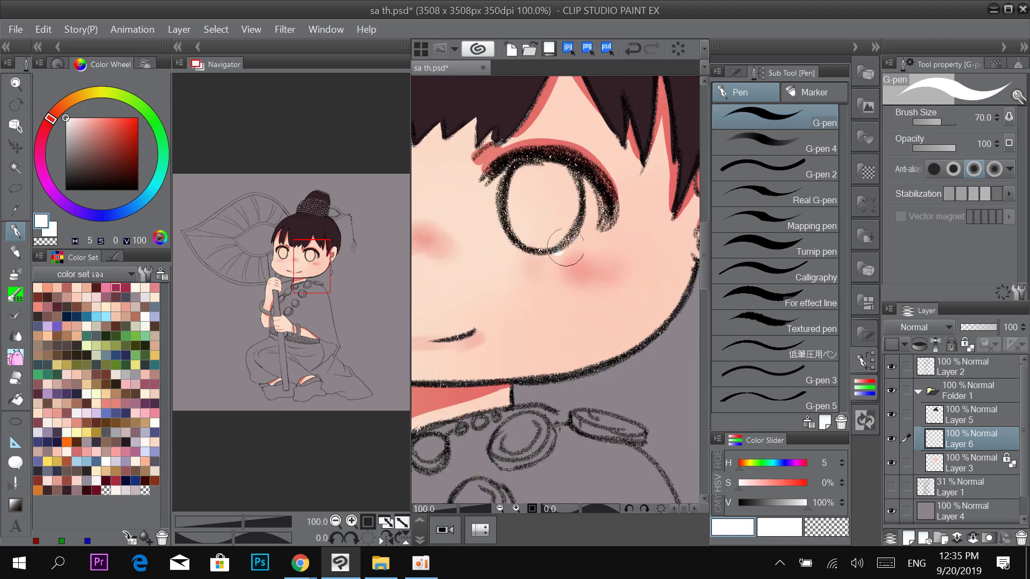
pyautogui.moveTo(563, 250)
pyautogui.mouseDown()
pyautogui.moveTo(589, 217)
pyautogui.moveTo(584, 185)
pyautogui.mouseUp()
pyautogui.moveTo(559, 225)
pyautogui.mouseDown()
pyautogui.moveTo(599, 256)
pyautogui.moveTo(560, 281)
pyautogui.moveTo(544, 268)
pyautogui.moveTo(558, 281)
pyautogui.moveTo(601, 280)
pyautogui.moveTo(610, 258)
pyautogui.moveTo(658, 262)
pyautogui.mouseUp()
pyautogui.moveTo(494, 224); pyautogui.dragTo(670, 232)
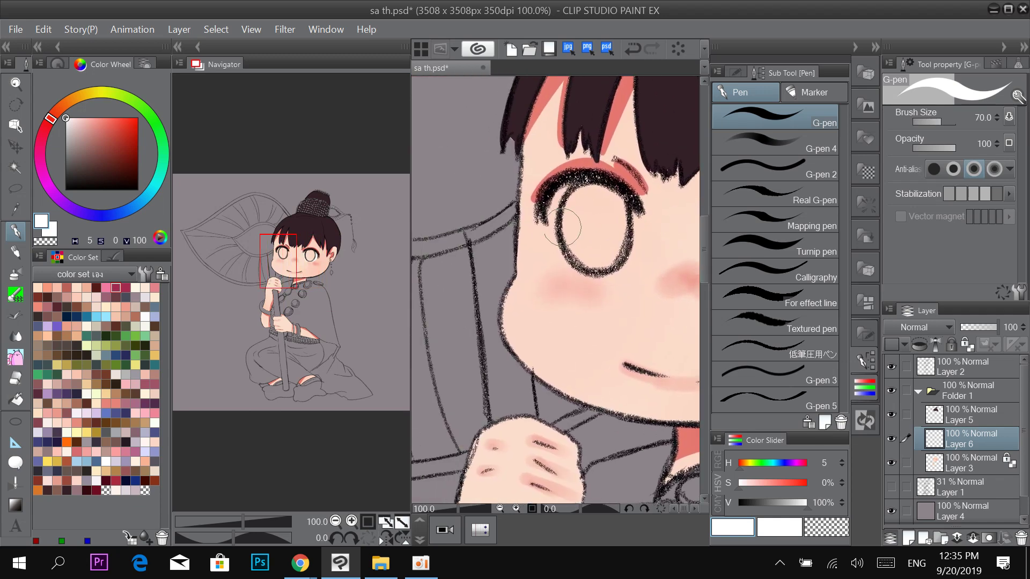
pyautogui.moveTo(561, 203)
pyautogui.mouseDown()
pyautogui.moveTo(566, 258)
pyautogui.moveTo(555, 187)
pyautogui.moveTo(616, 225)
pyautogui.moveTo(590, 255)
pyautogui.moveTo(582, 236)
pyautogui.moveTo(601, 247)
pyautogui.moveTo(603, 209)
pyautogui.moveTo(612, 257)
pyautogui.moveTo(618, 235)
pyautogui.moveTo(609, 259)
pyautogui.mouseUp()
pyautogui.moveTo(692, 220)
pyautogui.mouseDown()
pyautogui.moveTo(563, 184)
pyautogui.moveTo(486, 190)
pyautogui.mouseUp()
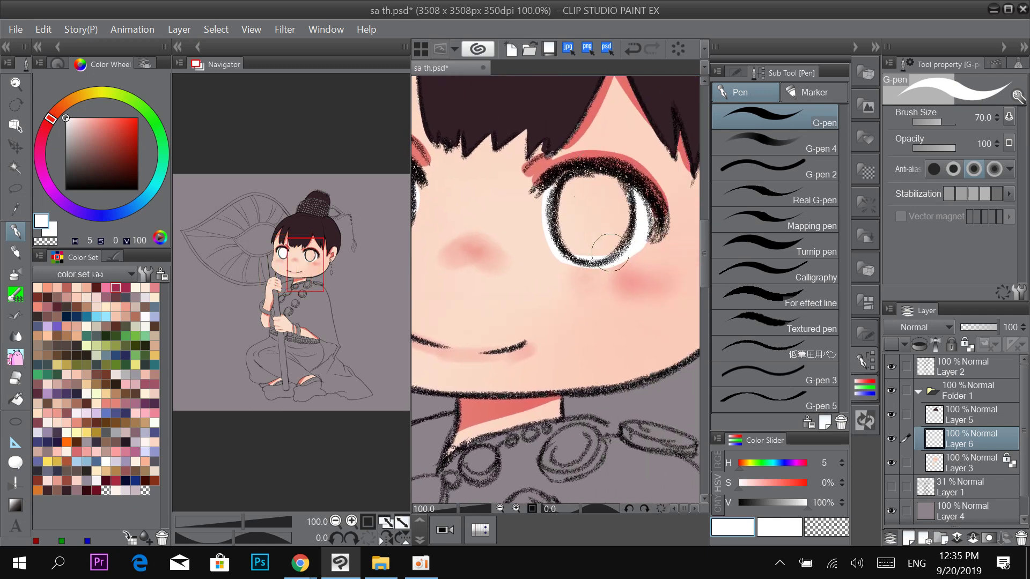
pyautogui.moveTo(606, 247)
pyautogui.mouseDown()
pyautogui.moveTo(566, 220)
pyautogui.moveTo(574, 198)
pyautogui.moveTo(591, 189)
pyautogui.moveTo(624, 221)
pyautogui.moveTo(629, 206)
pyautogui.moveTo(608, 187)
pyautogui.moveTo(576, 187)
pyautogui.moveTo(638, 213)
pyautogui.moveTo(620, 193)
pyautogui.moveTo(634, 220)
pyautogui.mouseUp()
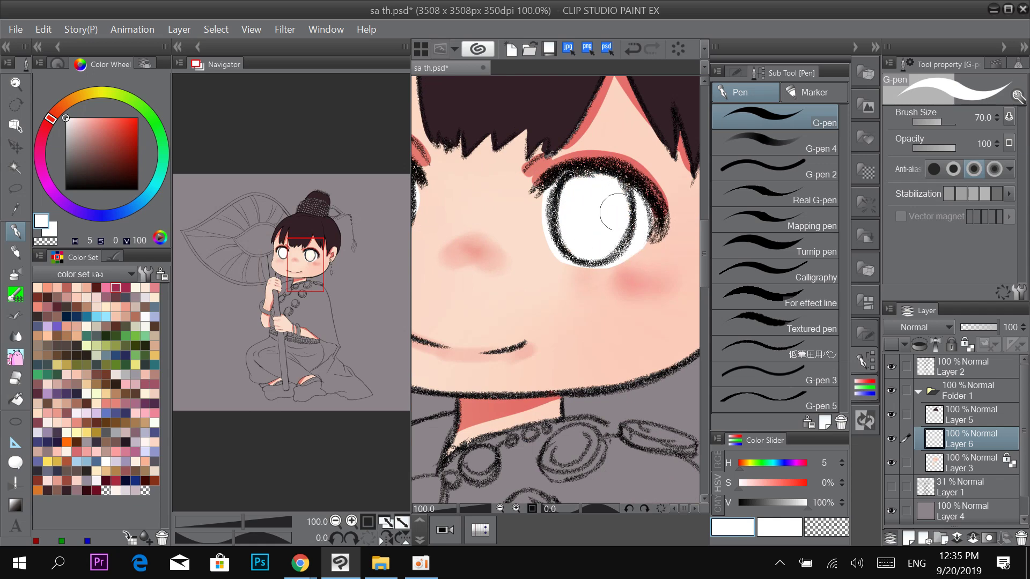
pyautogui.scroll(-2, 616, 174)
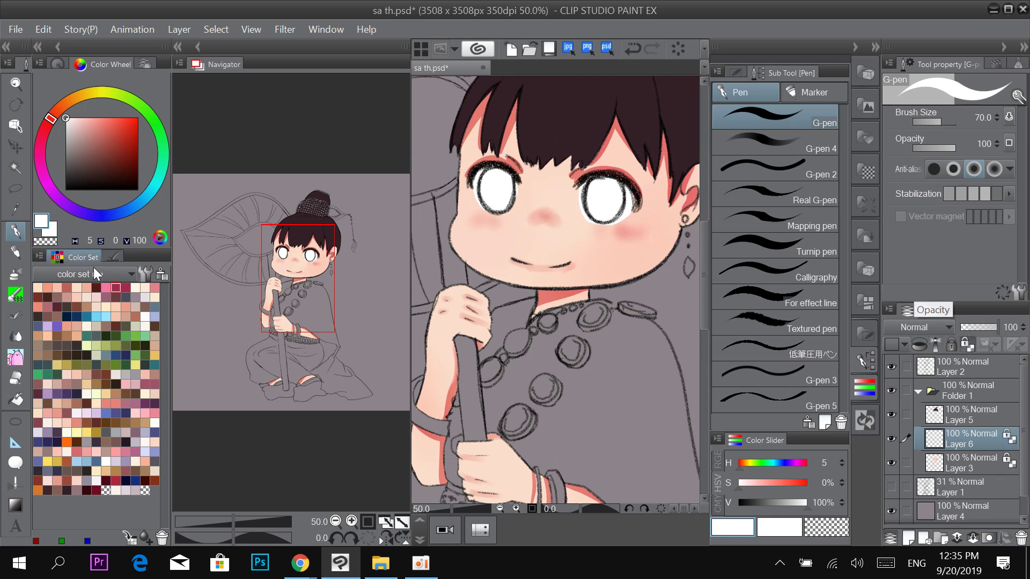
pyautogui.click(135, 297)
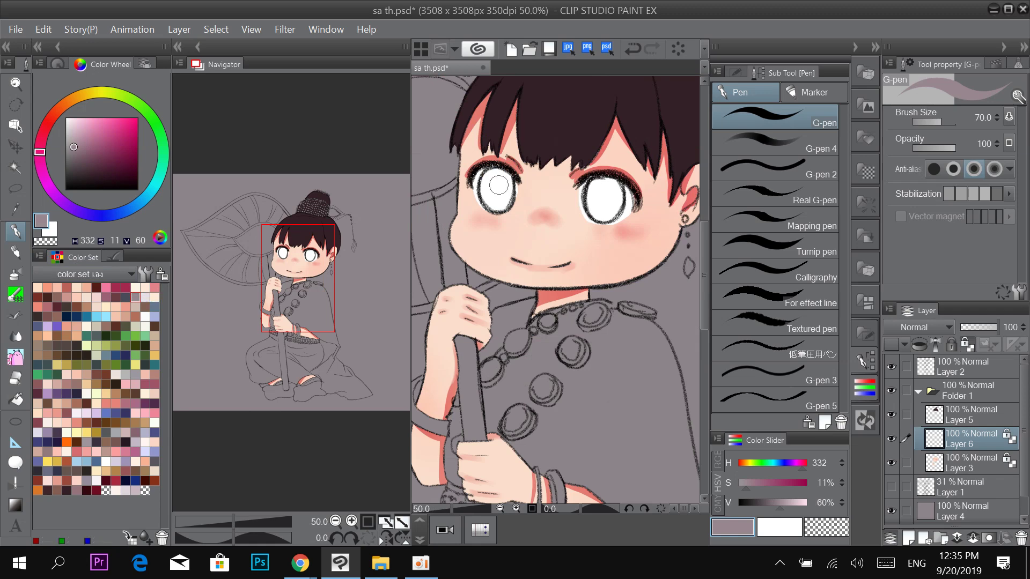
pyautogui.hotkey('ctrl', 's')
pyautogui.scroll(1, 488, 107)
pyautogui.scroll(1, 460, 201)
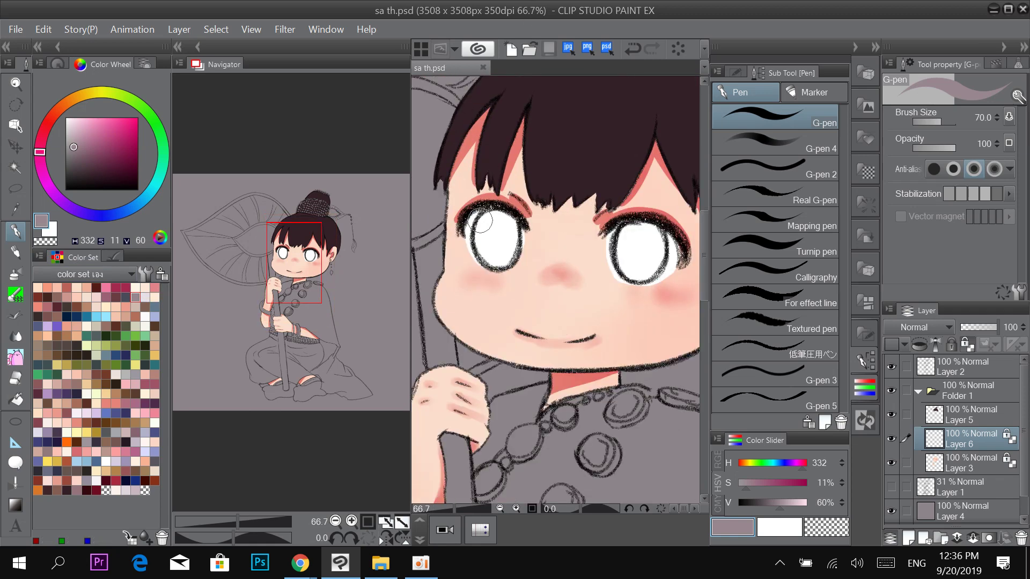
pyautogui.moveTo(481, 221)
pyautogui.mouseDown()
pyautogui.moveTo(512, 221)
pyautogui.moveTo(480, 222)
pyautogui.mouseUp()
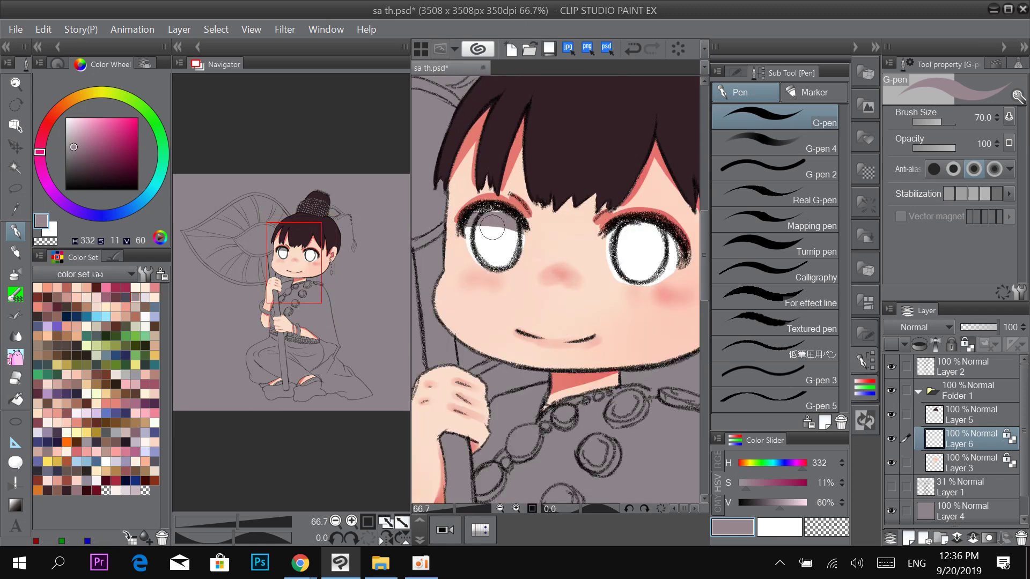
pyautogui.hotkey('ctrl', 'z')
pyautogui.keyDown('alt'); pyautogui.click(465, 304); pyautogui.keyUp('alt')
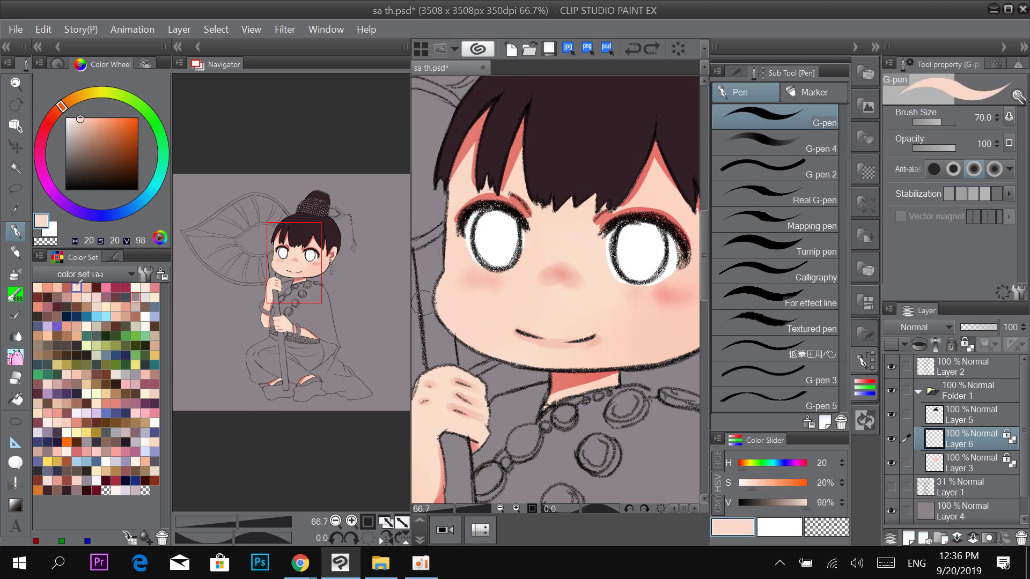
pyautogui.click(67, 298)
pyautogui.moveTo(457, 221)
pyautogui.mouseDown()
pyautogui.moveTo(539, 230)
pyautogui.moveTo(473, 221)
pyautogui.moveTo(459, 206)
pyautogui.mouseUp()
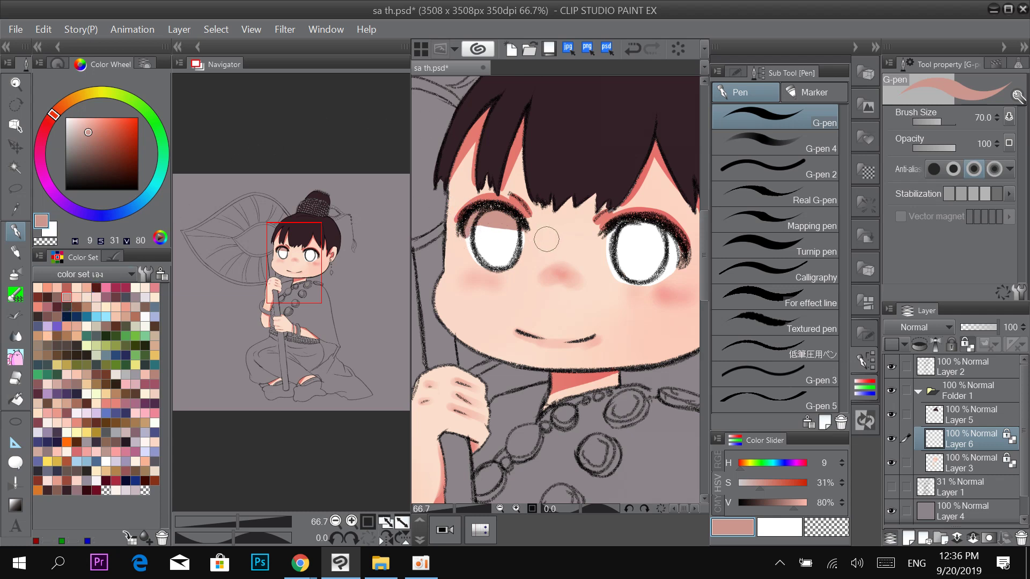
pyautogui.hotkey('ctrl', 'z')
pyautogui.hotkey('ctrl', 'z')
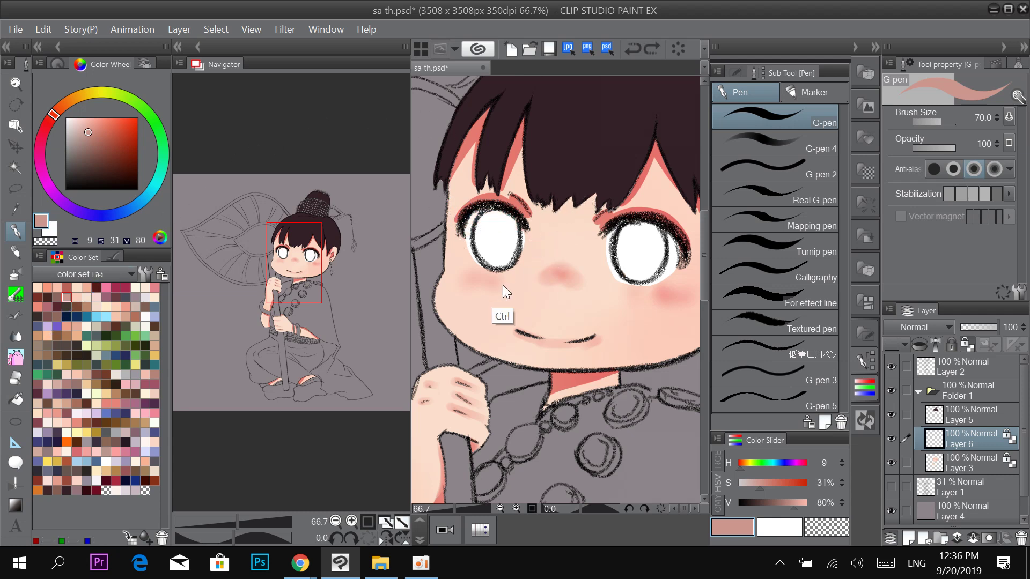
pyautogui.keyDown('alt'); pyautogui.click(492, 318); pyautogui.keyUp('alt')
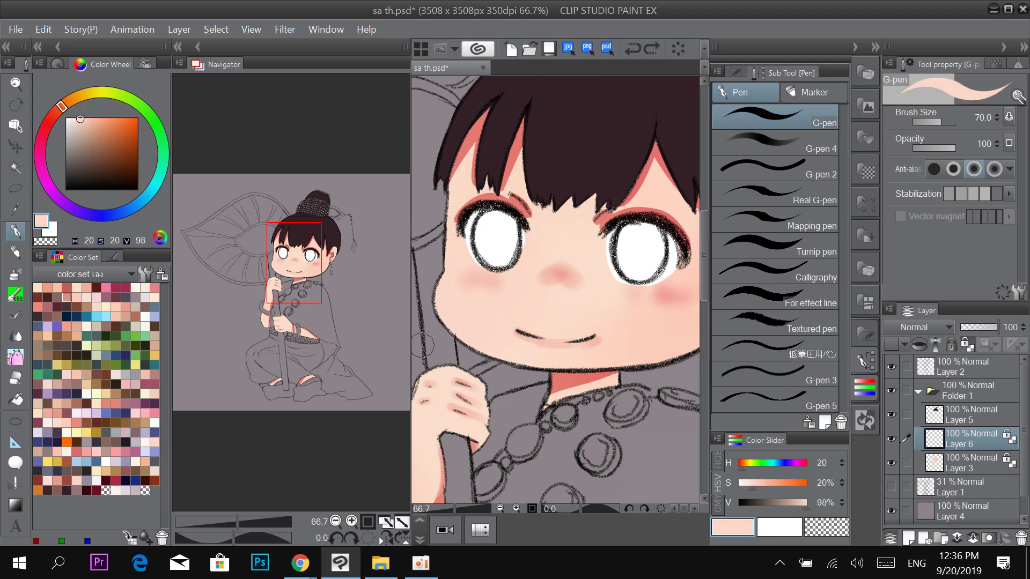
# Recolour the whites of both eyes with a pale cream from the colour set.
pyautogui.click(135, 287)
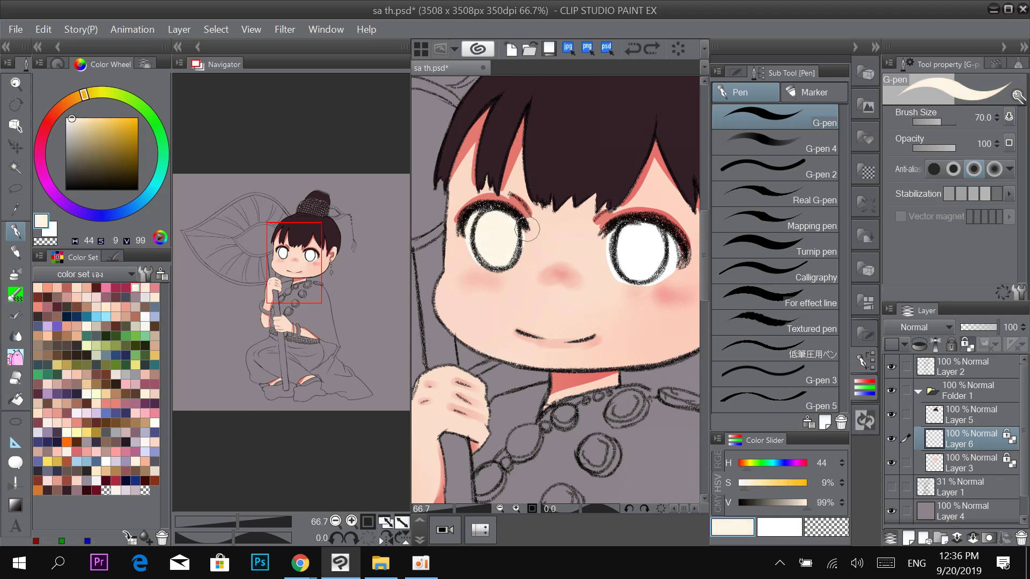
pyautogui.moveTo(617, 251)
pyautogui.mouseDown()
pyautogui.moveTo(558, 255)
pyautogui.moveTo(622, 220)
pyautogui.mouseUp()
pyautogui.moveTo(517, 256); pyautogui.dragTo(599, 272)
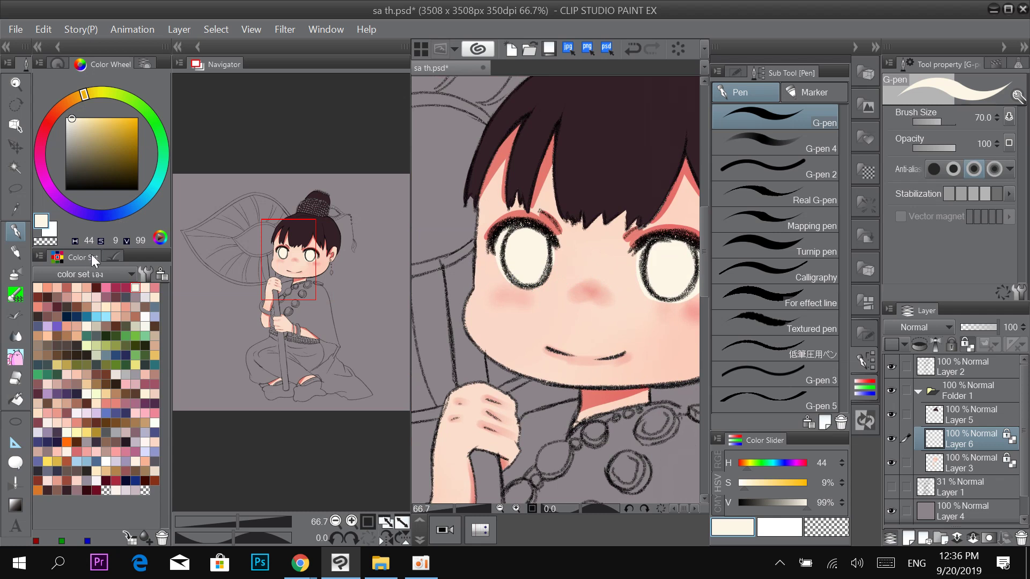
pyautogui.click(66, 296)
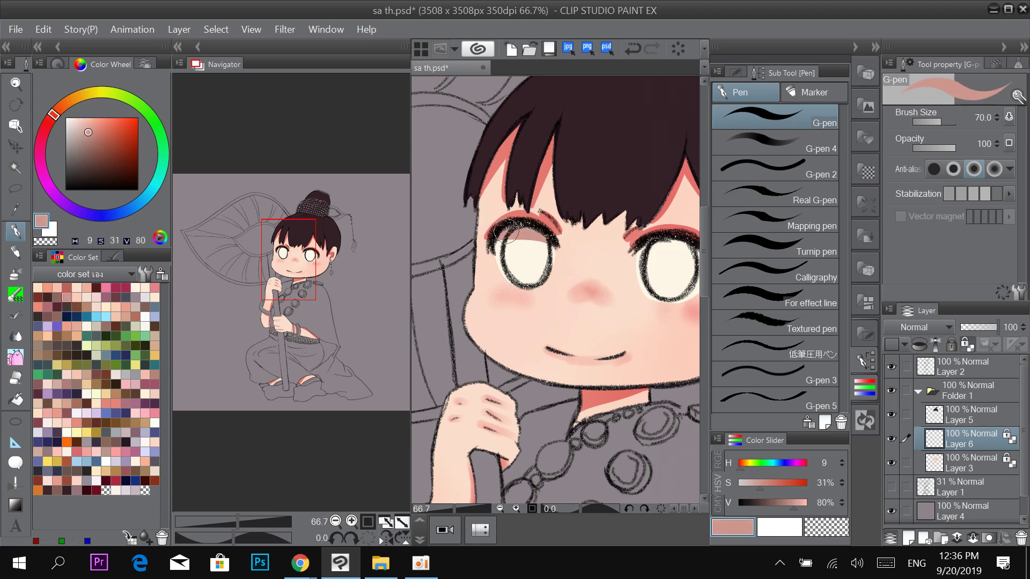
pyautogui.moveTo(613, 153); pyautogui.dragTo(567, 153)
pyautogui.hotkey('ctrl', 'z')
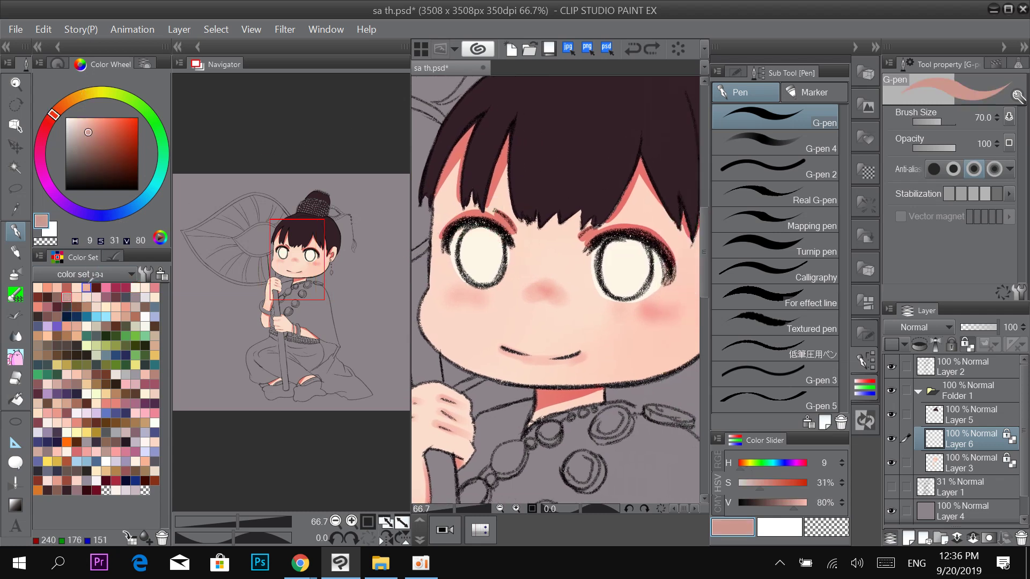
# Paint a light bluish-grey shadow across the upper part of both eye whites, beneath the lashes.
pyautogui.click(116, 432)
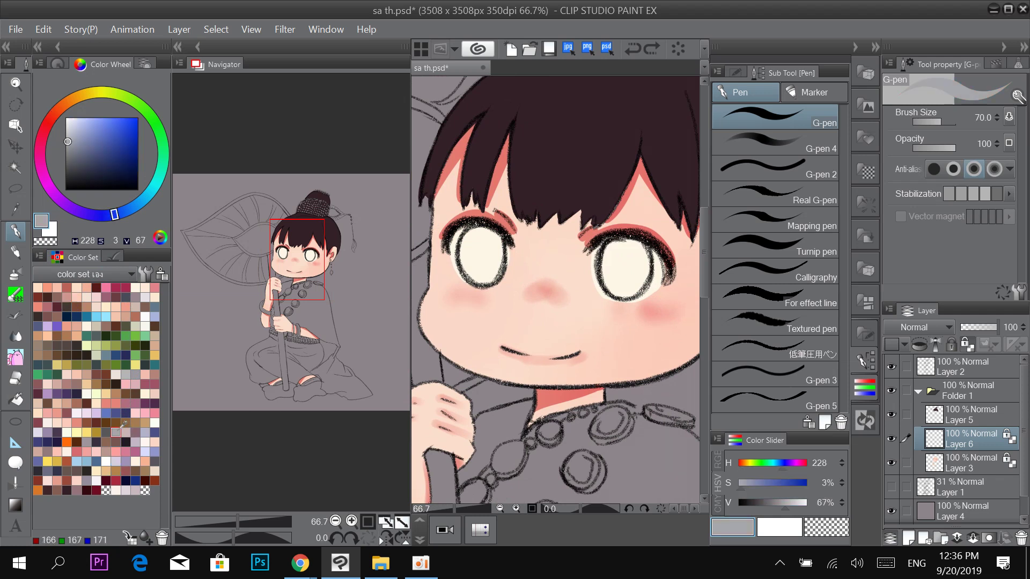
pyautogui.moveTo(449, 246)
pyautogui.mouseDown()
pyautogui.moveTo(520, 245)
pyautogui.moveTo(518, 236)
pyautogui.mouseUp()
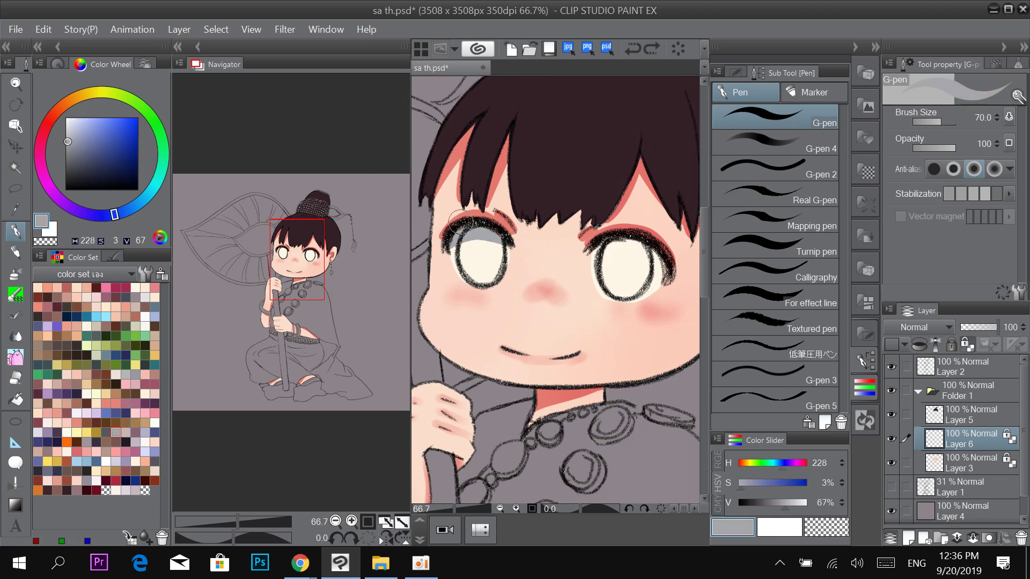
pyautogui.moveTo(586, 184); pyautogui.dragTo(515, 167)
pyautogui.moveTo(539, 228)
pyautogui.mouseDown()
pyautogui.moveTo(602, 262)
pyautogui.moveTo(543, 226)
pyautogui.moveTo(584, 239)
pyautogui.mouseUp()
pyautogui.moveTo(543, 202); pyautogui.dragTo(625, 201)
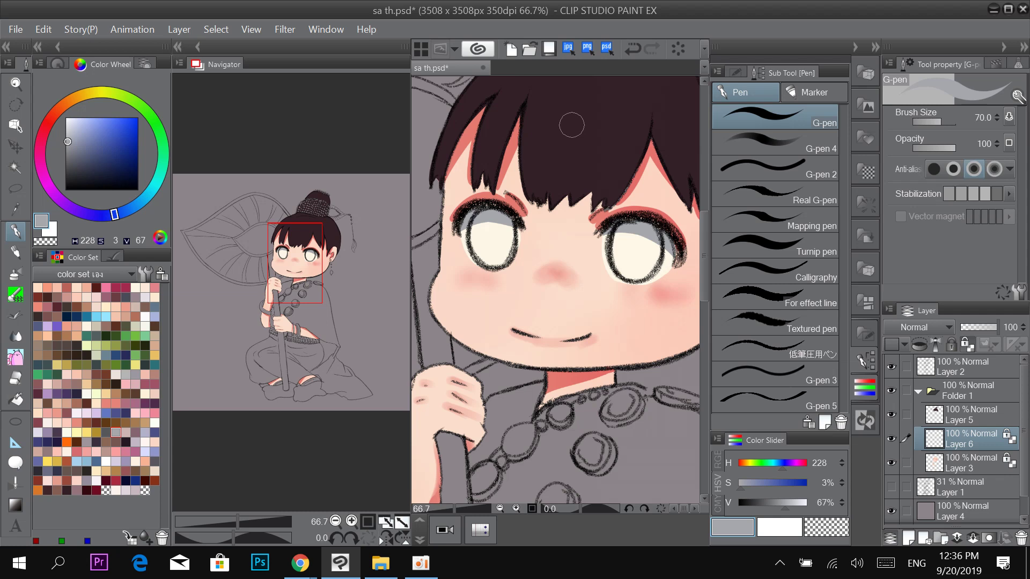
# Add a new layer above Layer 6 and fill the iris nearer the leaf with pale yellow using the G-pen at size 80.
pyautogui.click(79, 432)
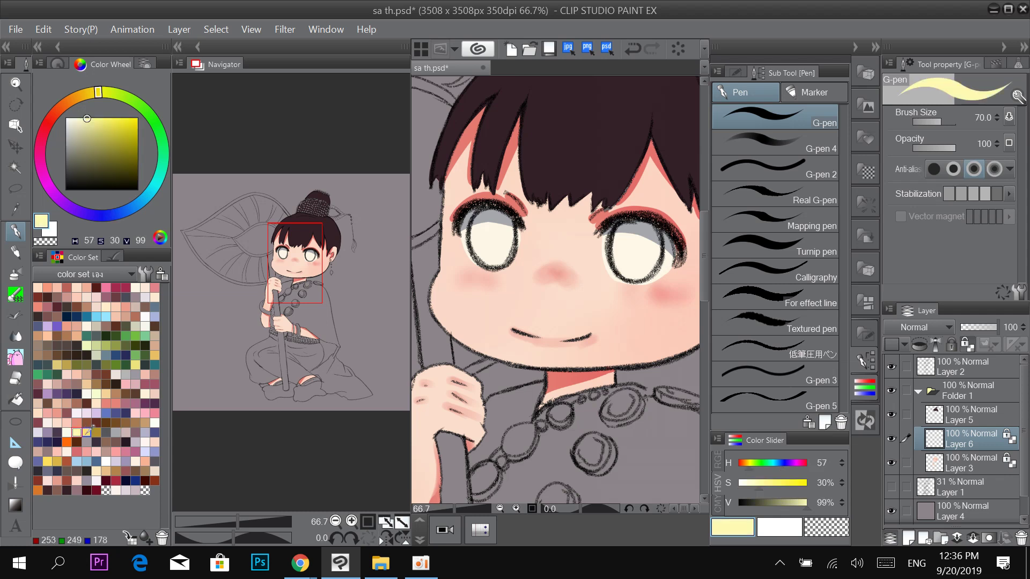
pyautogui.click(907, 539)
pyautogui.scroll(1, 478, 224)
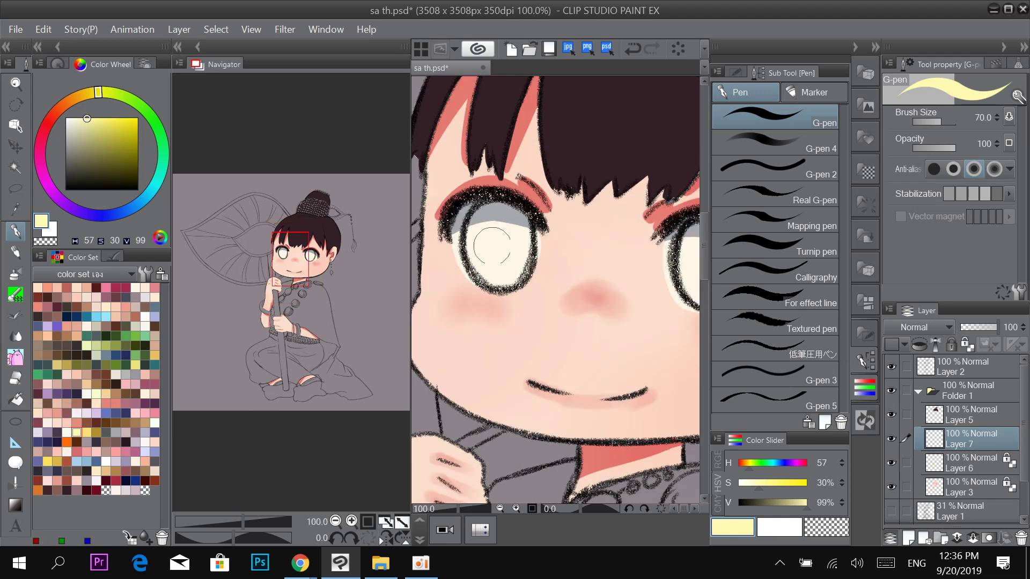
pyautogui.press(']')
pyautogui.moveTo(492, 265)
pyautogui.mouseDown()
pyautogui.moveTo(481, 221)
pyautogui.moveTo(473, 240)
pyautogui.moveTo(497, 206)
pyautogui.moveTo(517, 230)
pyautogui.moveTo(500, 275)
pyautogui.moveTo(496, 257)
pyautogui.moveTo(479, 270)
pyautogui.moveTo(490, 282)
pyautogui.moveTo(511, 238)
pyautogui.moveTo(512, 264)
pyautogui.moveTo(493, 235)
pyautogui.moveTo(520, 232)
pyautogui.moveTo(512, 282)
pyautogui.moveTo(477, 257)
pyautogui.moveTo(474, 219)
pyautogui.moveTo(516, 222)
pyautogui.mouseUp()
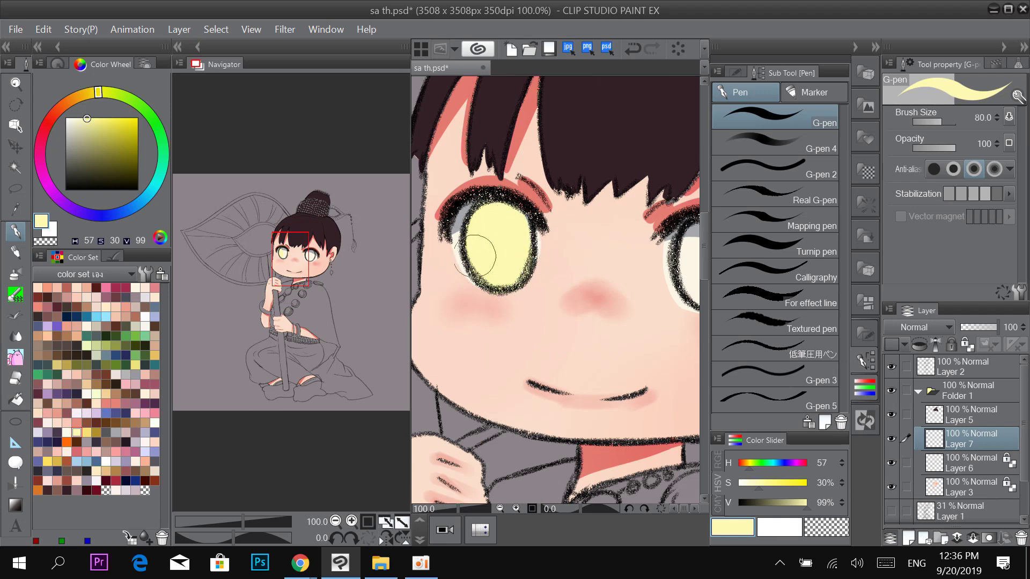
# Fill the iris nearer the earring with the same pale yellow on Layer 7.
pyautogui.scroll(-1, 512, 205)
pyautogui.moveTo(608, 144); pyautogui.dragTo(568, 139)
pyautogui.scroll(1, 590, 202)
pyautogui.moveTo(590, 252)
pyautogui.mouseDown()
pyautogui.moveTo(613, 254)
pyautogui.moveTo(583, 250)
pyautogui.moveTo(605, 256)
pyautogui.moveTo(609, 279)
pyautogui.moveTo(584, 249)
pyautogui.moveTo(606, 211)
pyautogui.moveTo(629, 246)
pyautogui.moveTo(601, 238)
pyautogui.moveTo(609, 290)
pyautogui.moveTo(633, 266)
pyautogui.moveTo(628, 224)
pyautogui.moveTo(612, 219)
pyautogui.moveTo(639, 249)
pyautogui.mouseUp()
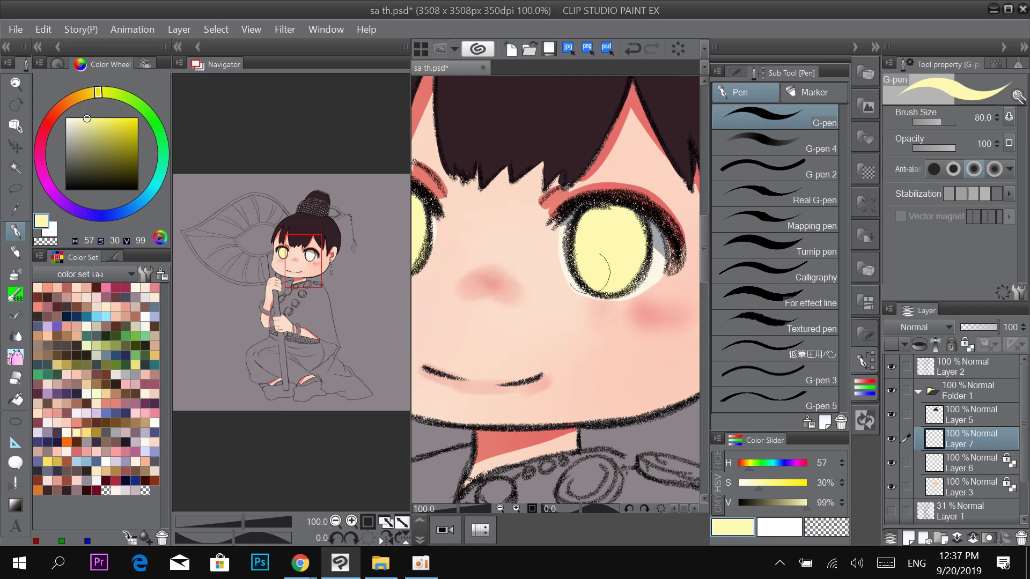
pyautogui.hotkey('ctrl', '-')
pyautogui.hotkey('ctrl', '+')
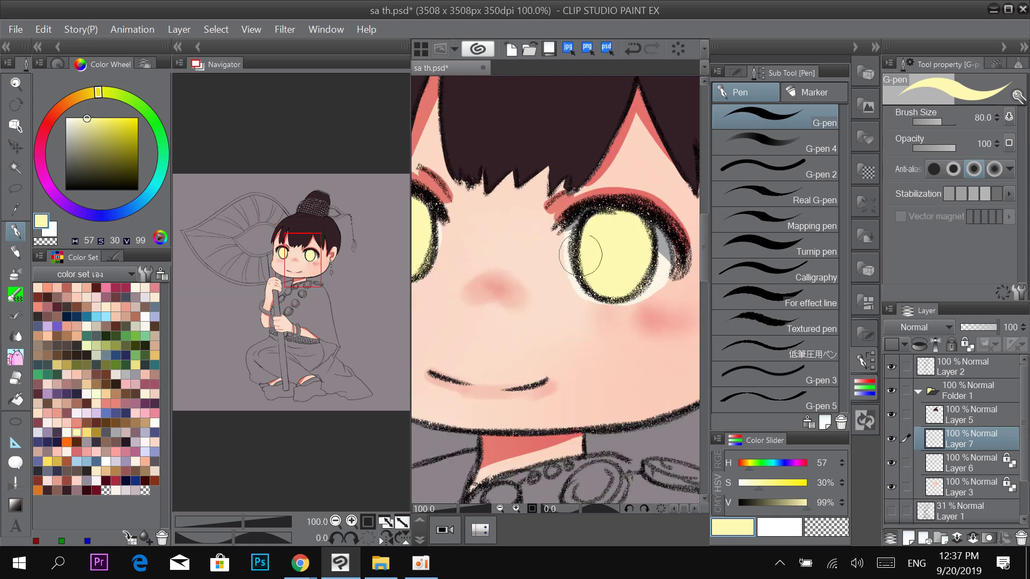
pyautogui.moveTo(564, 240); pyautogui.dragTo(698, 281)
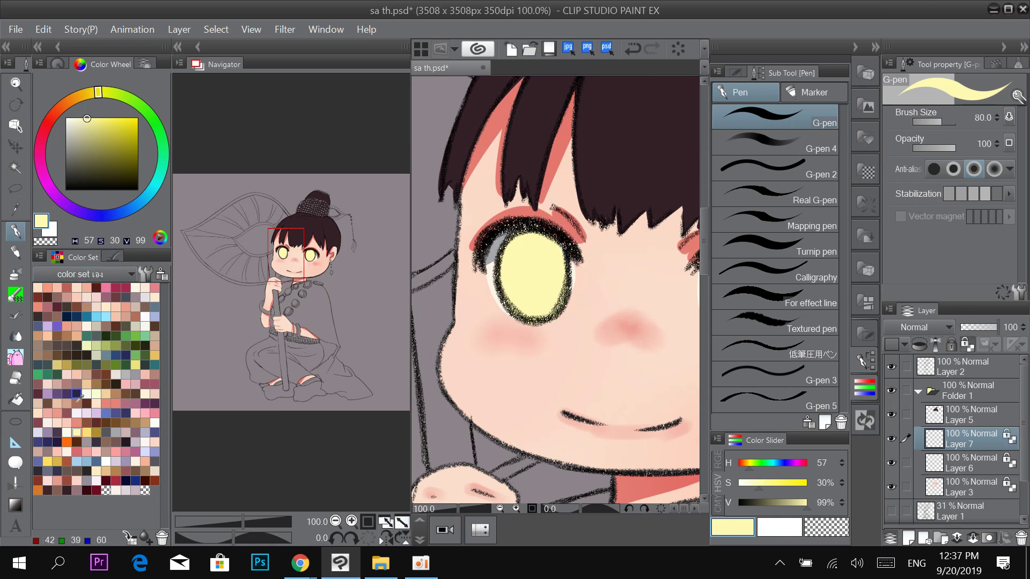
# Paint a thin reddish-brown rim just inside the outline of the iris nearer the leaf.
pyautogui.click(38, 480)
pyautogui.moveTo(542, 327)
pyautogui.mouseDown()
pyautogui.moveTo(491, 289)
pyautogui.moveTo(528, 225)
pyautogui.mouseUp()
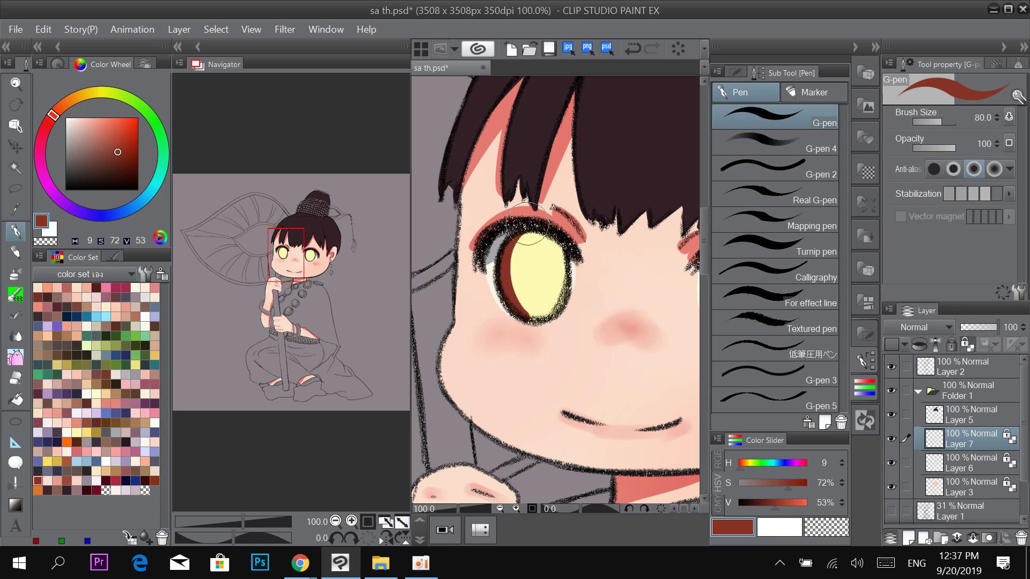
pyautogui.hotkey('ctrl', 'z')
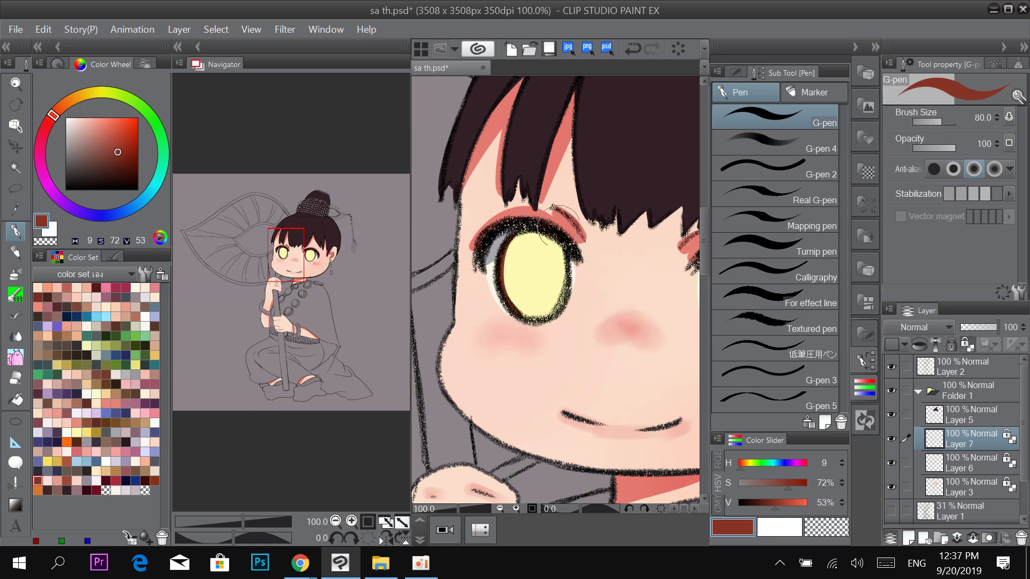
pyautogui.moveTo(539, 241)
pyautogui.mouseDown()
pyautogui.moveTo(567, 296)
pyautogui.moveTo(538, 322)
pyautogui.moveTo(530, 289)
pyautogui.moveTo(550, 318)
pyautogui.moveTo(504, 293)
pyautogui.moveTo(505, 240)
pyautogui.moveTo(540, 231)
pyautogui.moveTo(552, 317)
pyautogui.mouseUp()
# Paint a matching reddish-brown rim inside the iris nearer the earring, undoing the overly thick strokes and redoing them thinner.
pyautogui.moveTo(574, 245); pyautogui.dragTo(411, 239)
pyautogui.moveTo(582, 333)
pyautogui.mouseDown()
pyautogui.moveTo(541, 283)
pyautogui.moveTo(555, 243)
pyautogui.moveTo(597, 234)
pyautogui.moveTo(621, 273)
pyautogui.moveTo(604, 326)
pyautogui.moveTo(549, 324)
pyautogui.moveTo(556, 249)
pyautogui.moveTo(590, 244)
pyautogui.mouseUp()
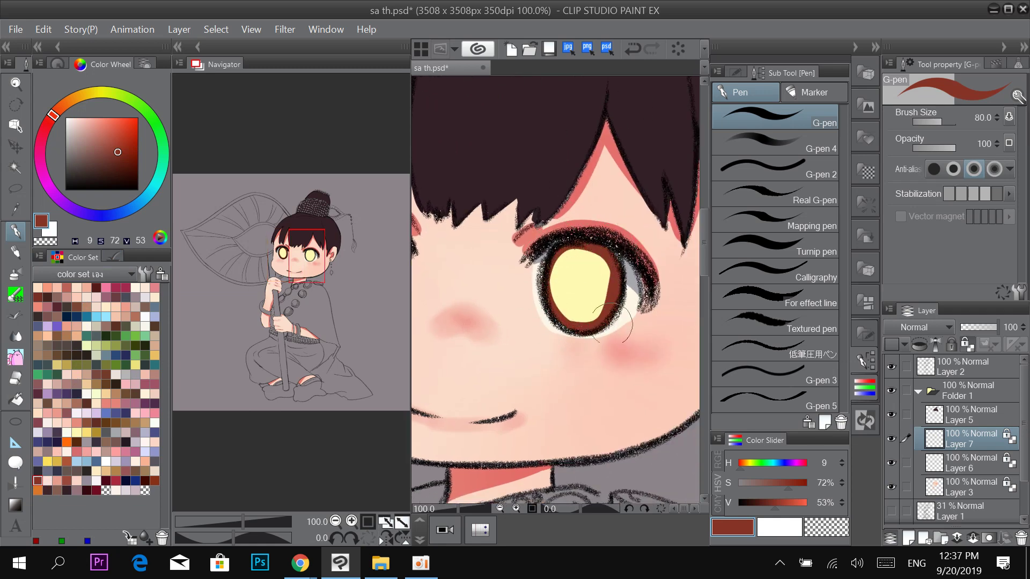
pyautogui.moveTo(532, 217); pyautogui.dragTo(566, 191)
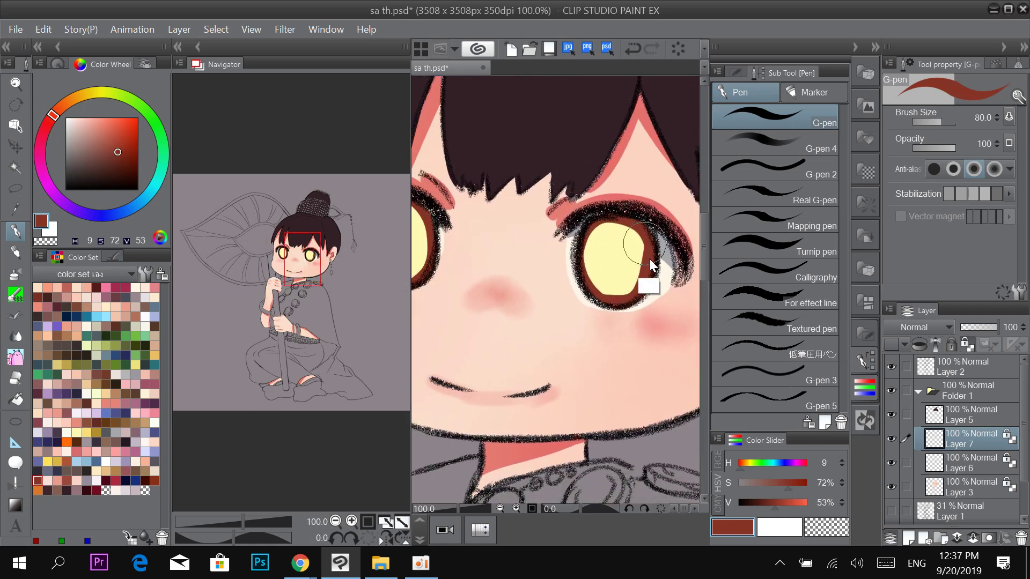
pyautogui.hotkey('ctrl', 'z')
pyautogui.hotkey('ctrl', 'z')
pyautogui.hotkey('ctrl', 'z')
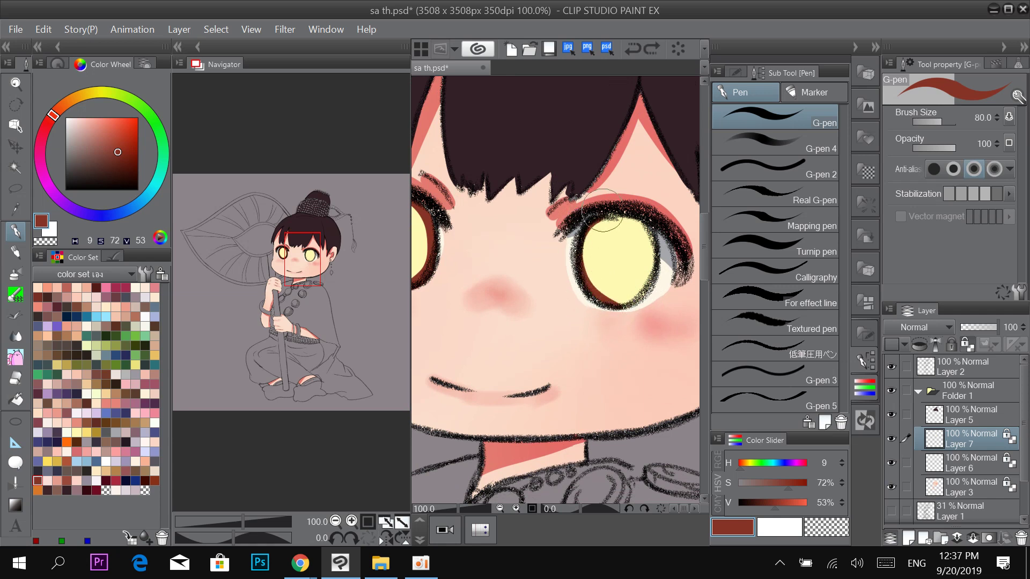
pyautogui.moveTo(602, 209)
pyautogui.mouseDown()
pyautogui.moveTo(635, 216)
pyautogui.moveTo(660, 259)
pyautogui.moveTo(611, 310)
pyautogui.moveTo(658, 288)
pyautogui.moveTo(635, 301)
pyautogui.mouseUp()
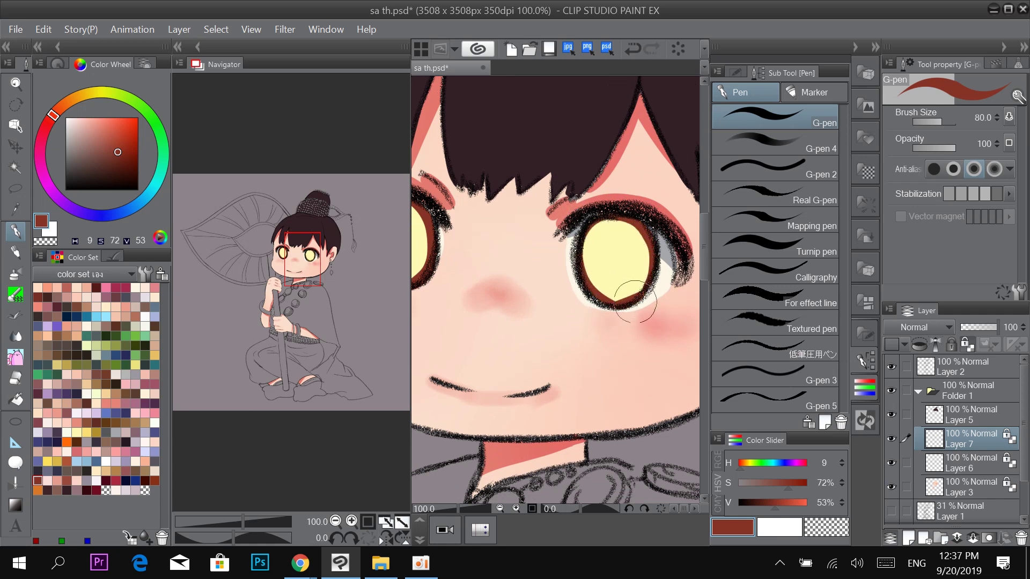
pyautogui.moveTo(568, 270)
pyautogui.mouseDown()
pyautogui.moveTo(629, 302)
pyautogui.moveTo(641, 289)
pyautogui.mouseUp()
# Paint a small round dark grey pupil in the centre of each yellow iris on Layer 7.
pyautogui.moveTo(549, 216); pyautogui.dragTo(671, 251)
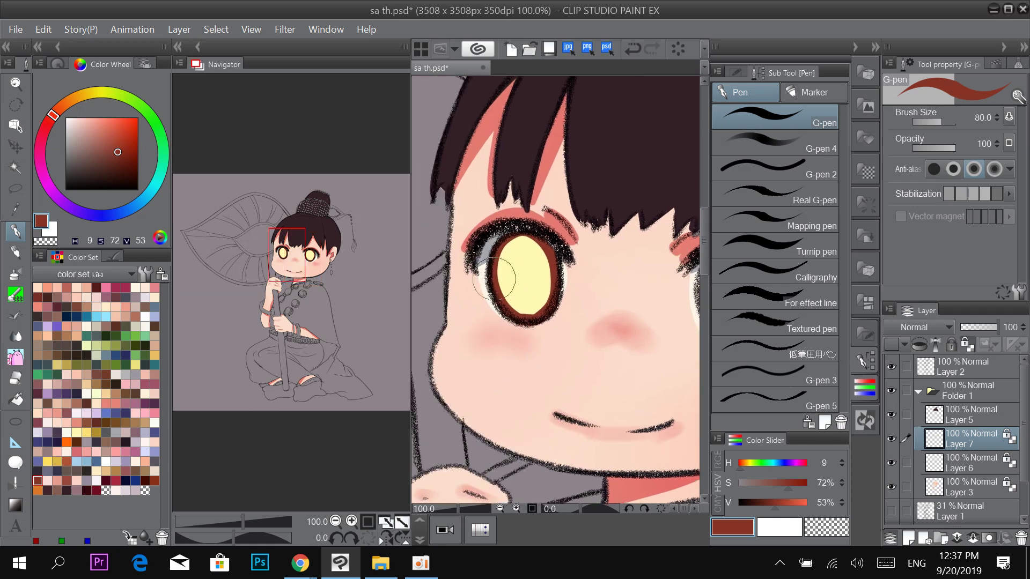
pyautogui.click(96, 432)
pyautogui.click(106, 432)
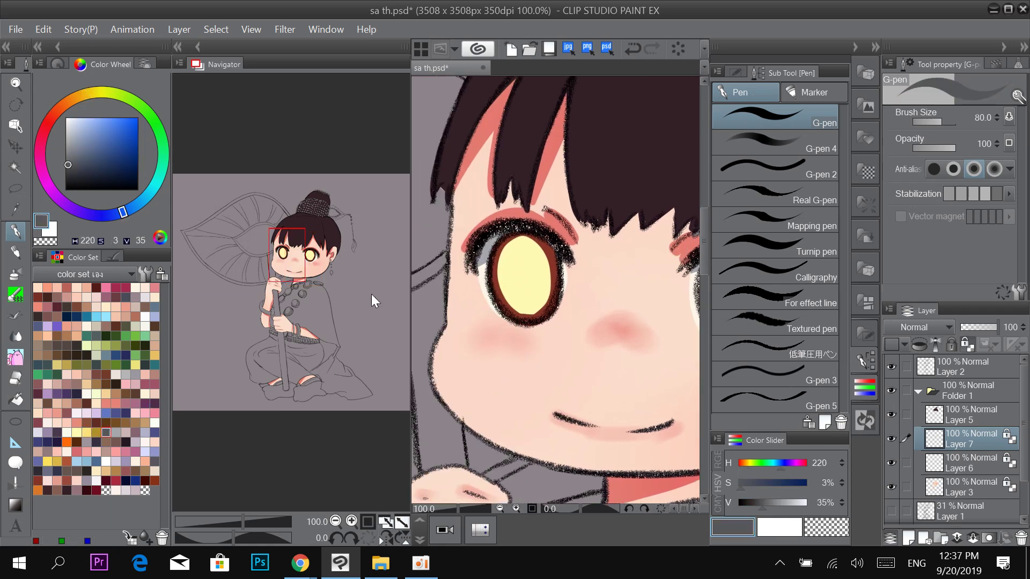
pyautogui.moveTo(523, 262)
pyautogui.mouseDown()
pyautogui.moveTo(538, 227)
pyautogui.moveTo(574, 256)
pyautogui.moveTo(561, 251)
pyautogui.moveTo(524, 281)
pyautogui.mouseUp()
pyautogui.hotkey('ctrl', 'z')
pyautogui.moveTo(605, 261); pyautogui.dragTo(483, 249)
pyautogui.moveTo(615, 279); pyautogui.dragTo(616, 280)
pyautogui.moveTo(560, 229); pyautogui.dragTo(687, 216)
pyautogui.scroll(-3, 593, 163)
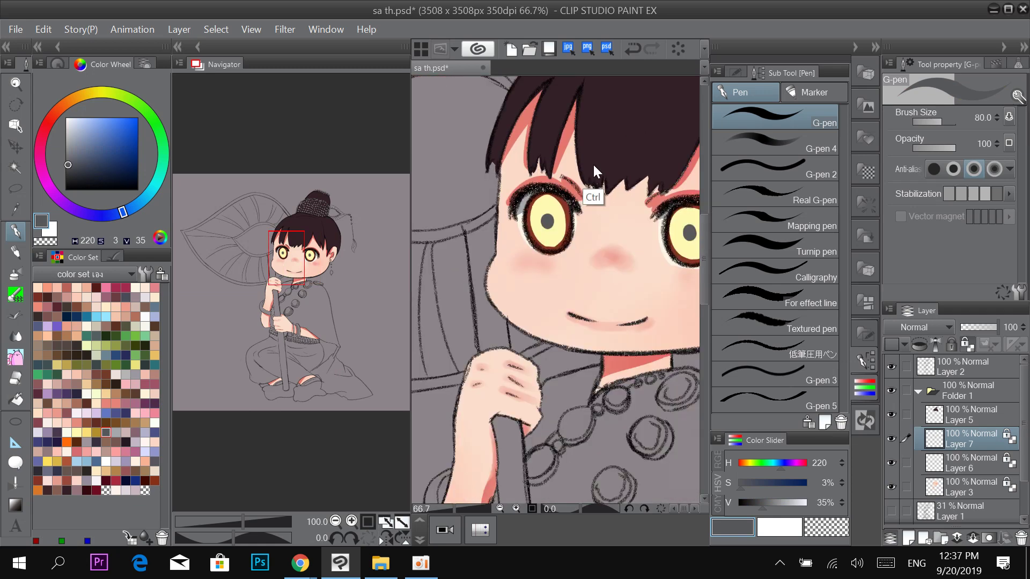
pyautogui.scroll(3, 617, 140)
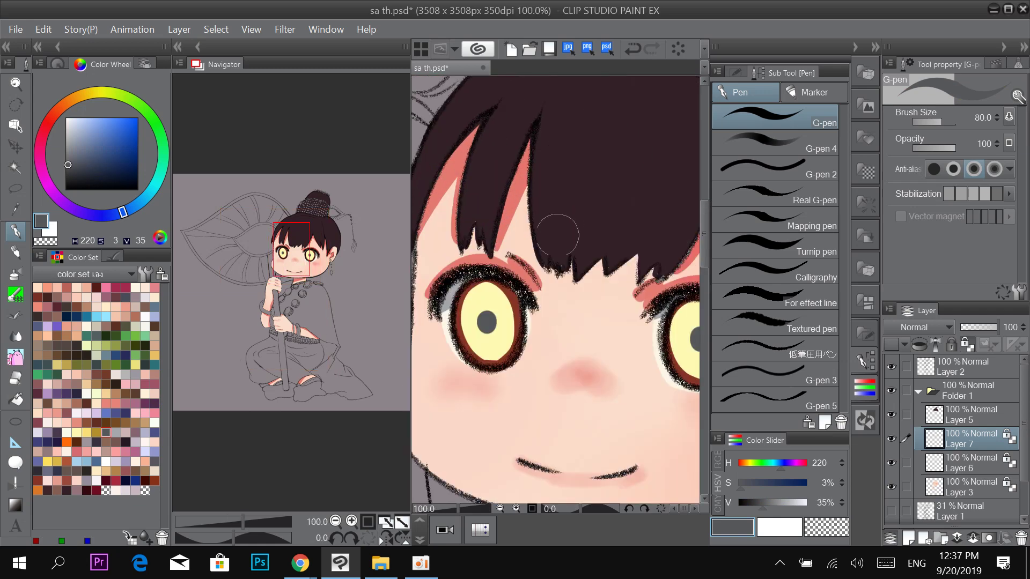
# Touch up the dark grey pupils in the centres of both yellow irises.
pyautogui.moveTo(485, 327); pyautogui.dragTo(490, 316)
pyautogui.moveTo(685, 281); pyautogui.dragTo(547, 252)
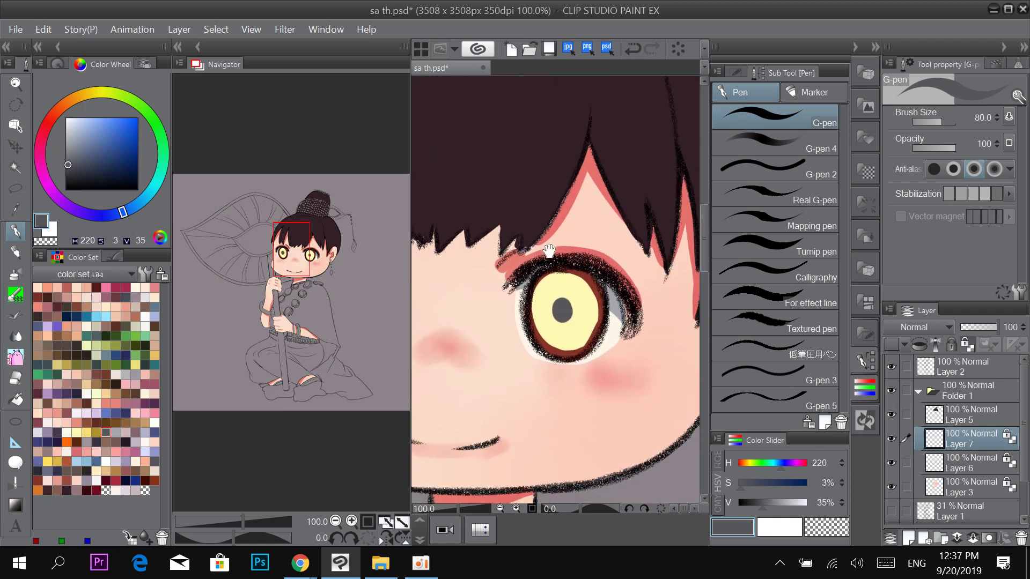
pyautogui.moveTo(560, 318); pyautogui.dragTo(570, 315)
pyautogui.moveTo(437, 305)
pyautogui.mouseDown()
pyautogui.moveTo(556, 304)
pyautogui.moveTo(657, 285)
pyautogui.mouseUp()
# Paint the upper half of both irises in ochre (H 45, S 75, V 69) with the G-pen.
pyautogui.click(97, 432)
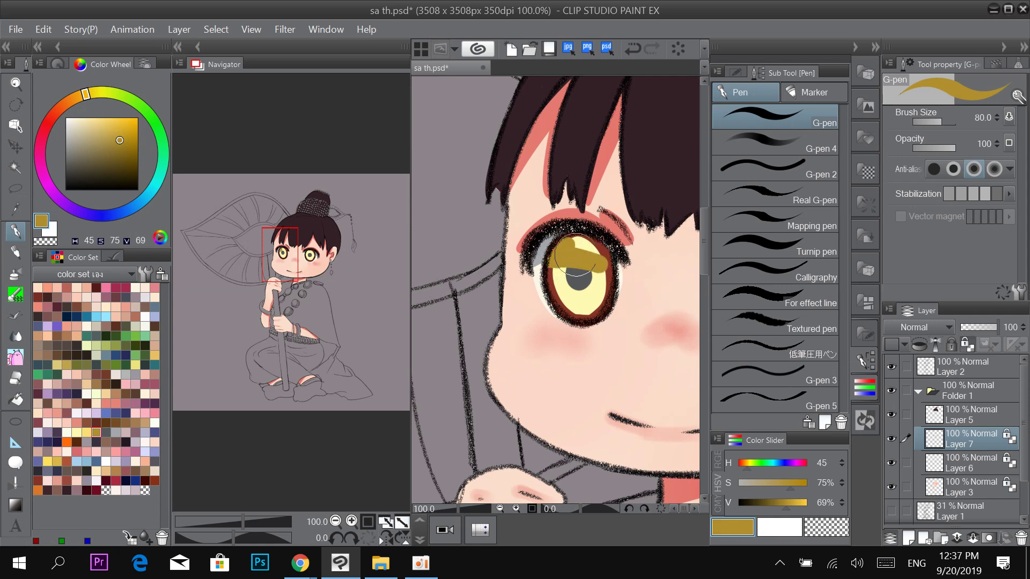
pyautogui.moveTo(590, 251); pyautogui.dragTo(605, 259)
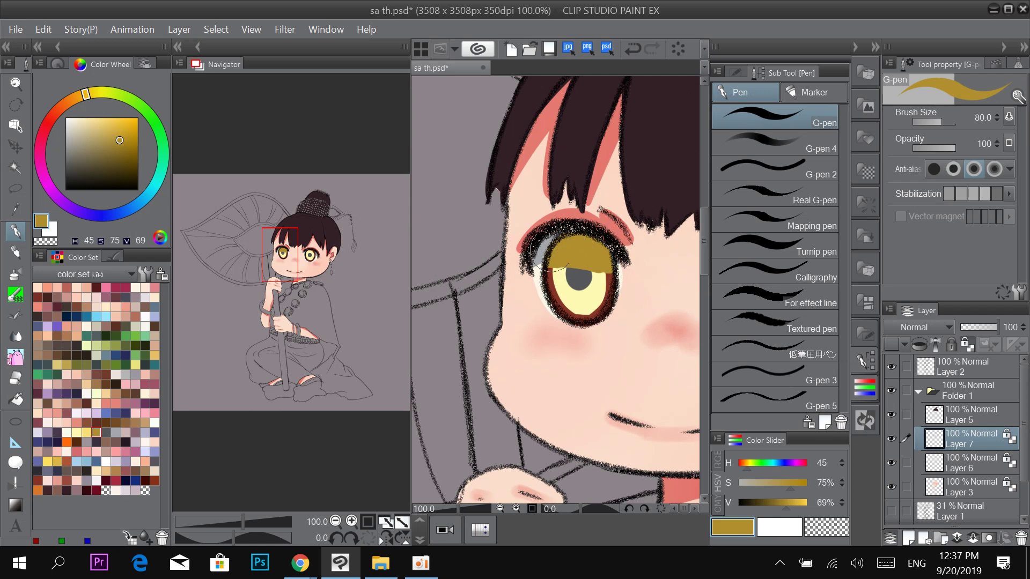
pyautogui.moveTo(665, 226); pyautogui.dragTo(552, 283)
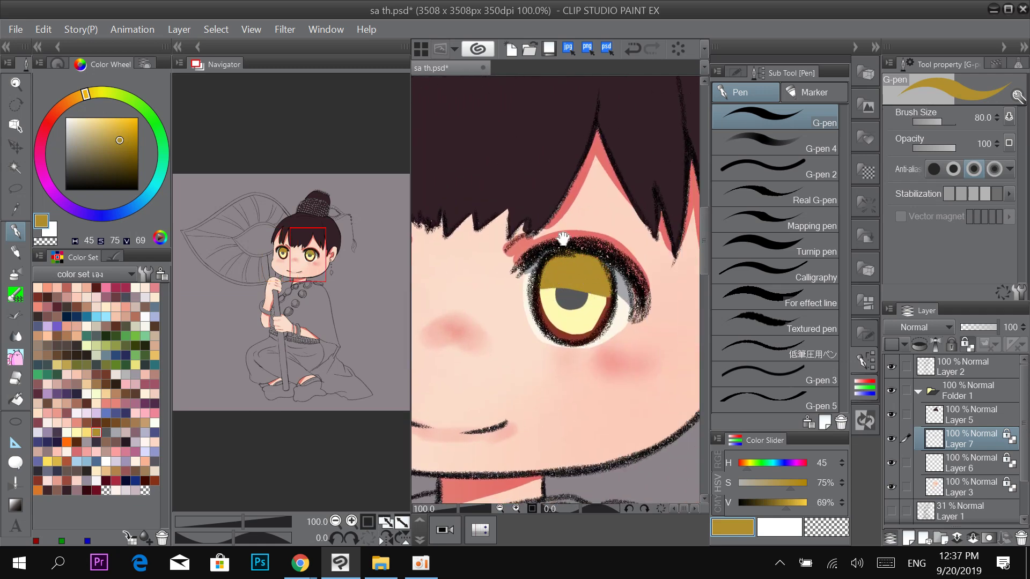
pyautogui.moveTo(563, 238)
pyautogui.mouseDown()
pyautogui.moveTo(696, 228)
pyautogui.moveTo(612, 246)
pyautogui.mouseUp()
# Sample the pupil's dark grey and repaint both pupils as larger ovals over the ochre.
pyautogui.keyDown('alt'); pyautogui.click(554, 273); pyautogui.keyUp('alt')
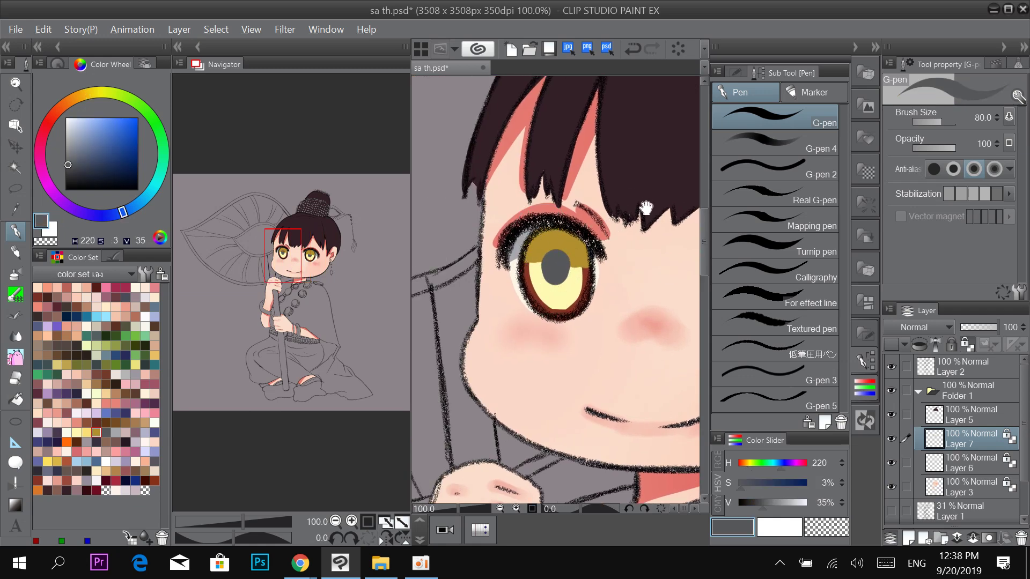
pyautogui.moveTo(638, 233); pyautogui.dragTo(460, 234)
pyautogui.moveTo(603, 266); pyautogui.dragTo(575, 256)
pyautogui.moveTo(555, 284); pyautogui.dragTo(566, 267)
# Texture the upper part of the pupil nearer the earring with the sampled ochre, using the Real pencil enlarged to size 70.
pyautogui.scroll(-4, 580, 205)
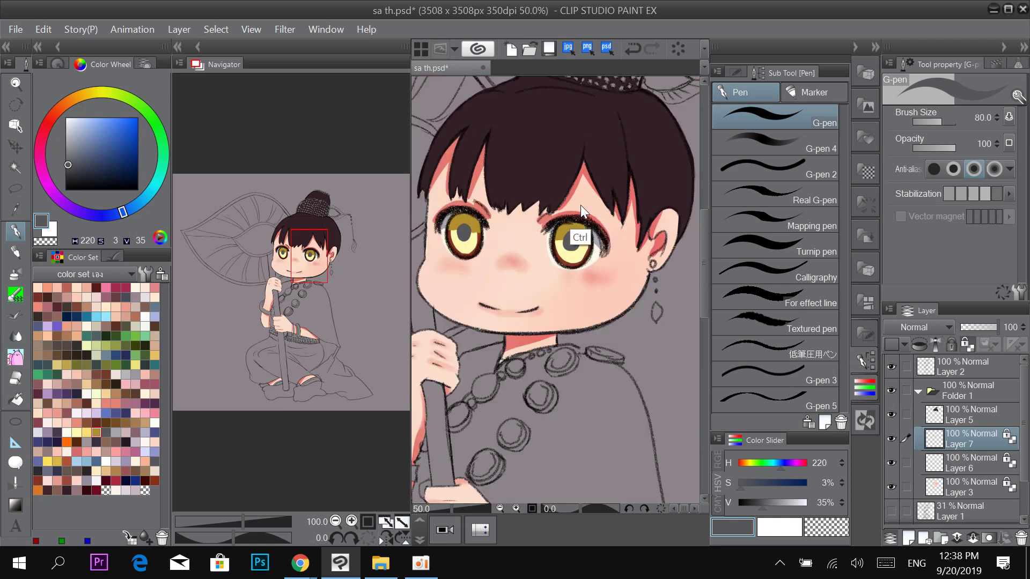
pyautogui.scroll(2, 563, 236)
pyautogui.scroll(1, 563, 236)
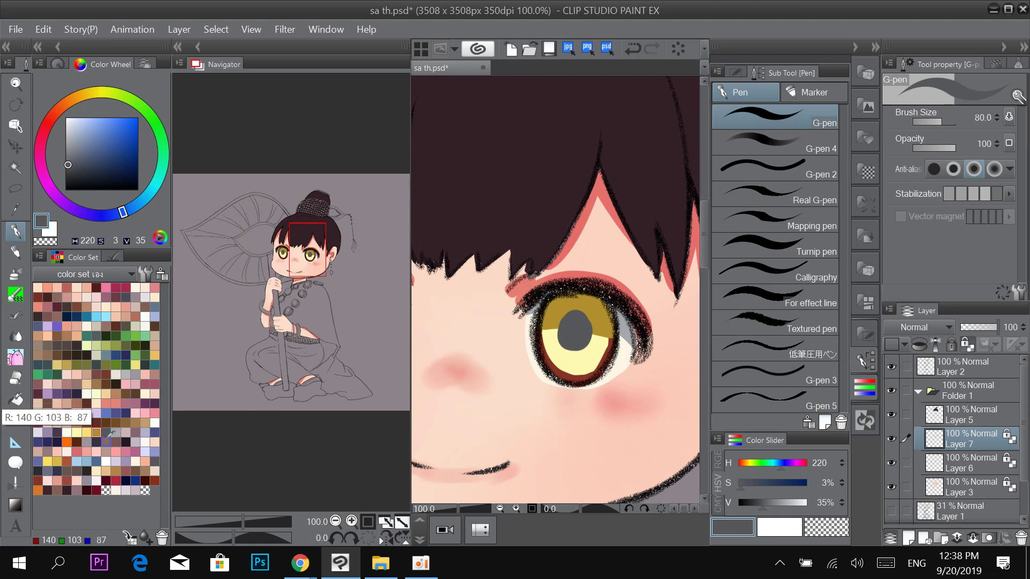
pyautogui.click(16, 251)
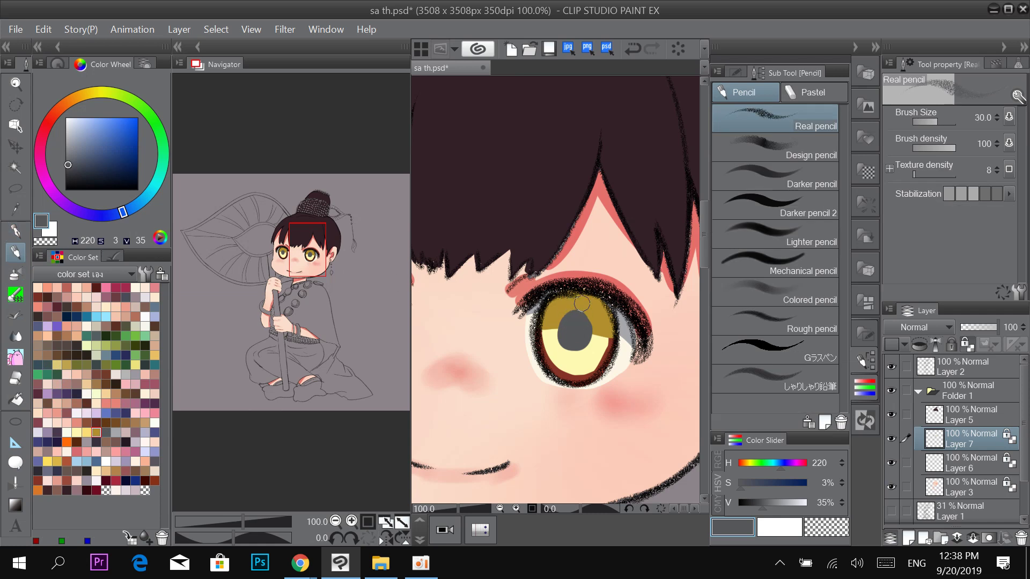
pyautogui.keyDown('alt'); pyautogui.click(575, 311); pyautogui.keyUp('alt')
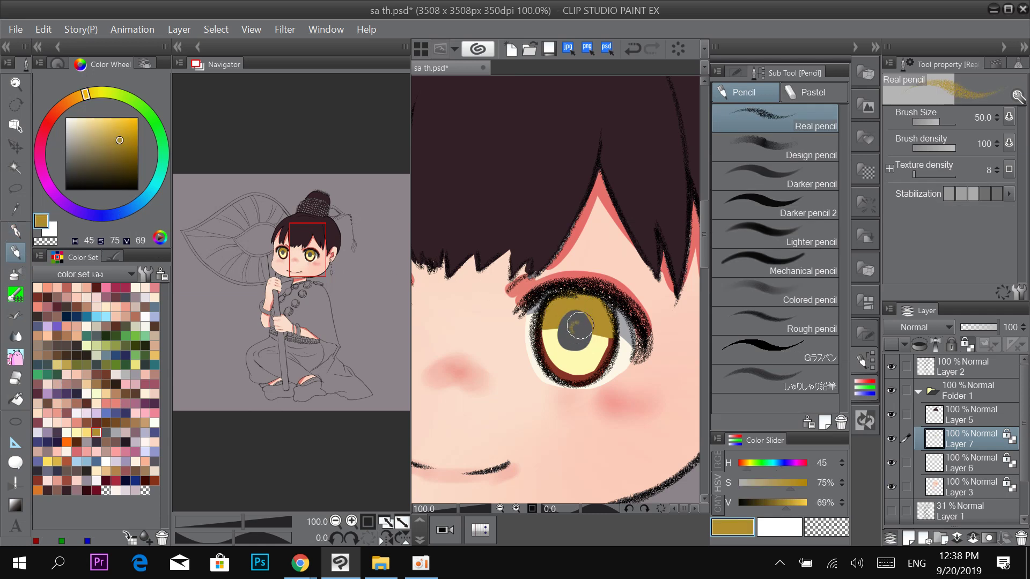
pyautogui.moveTo(580, 326)
pyautogui.mouseDown()
pyautogui.moveTo(572, 332)
pyautogui.moveTo(578, 312)
pyautogui.mouseUp()
pyautogui.press(']')
pyautogui.press(']')
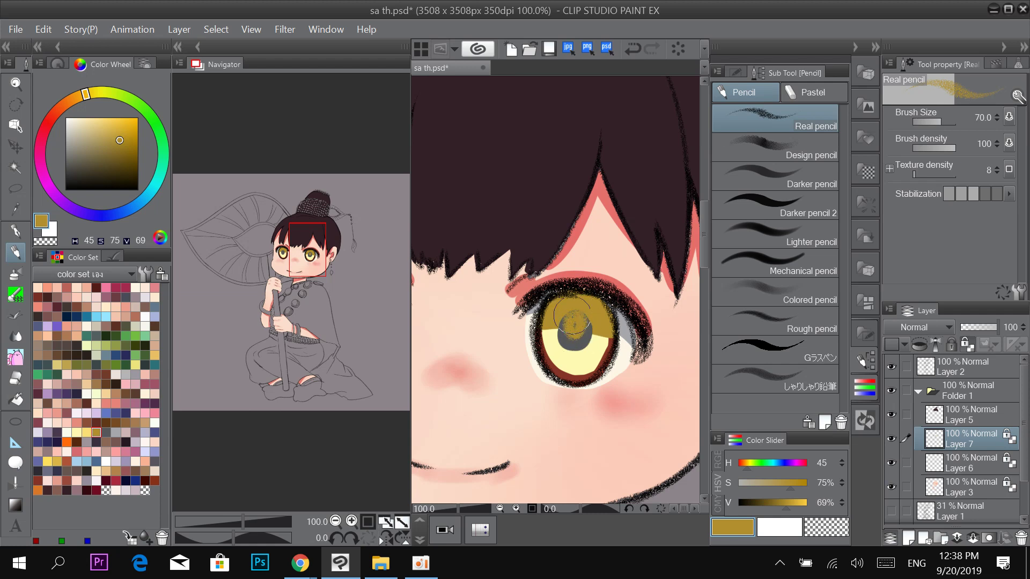
# Texture the upper part of the pupil nearer the leaf with the same ochre pencil, undoing one stroke and repainting it.
pyautogui.moveTo(548, 259); pyautogui.dragTo(660, 271)
pyautogui.moveTo(570, 326); pyautogui.dragTo(574, 320)
pyautogui.hotkey('ctrl', 'z')
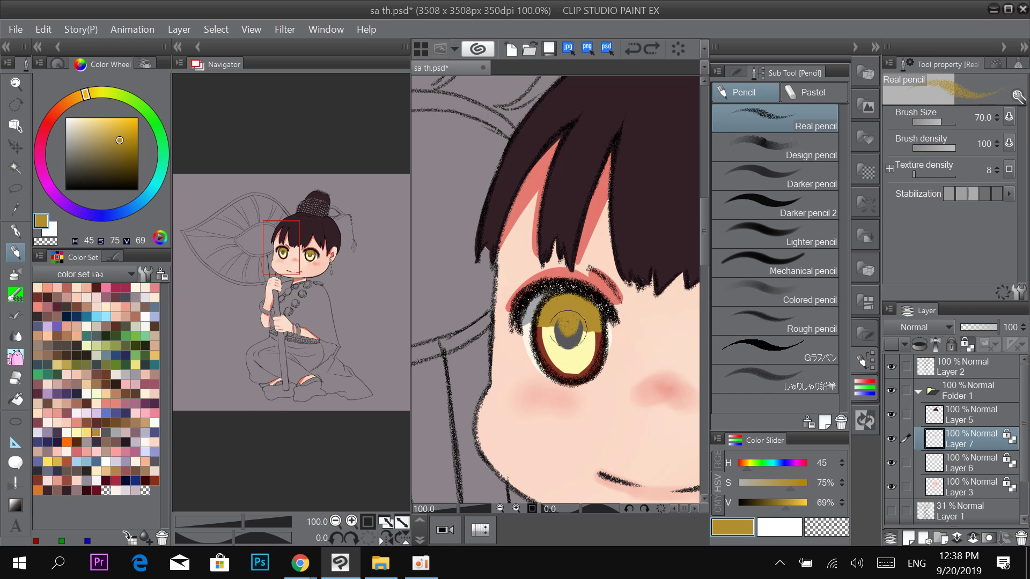
pyautogui.moveTo(573, 317); pyautogui.dragTo(566, 307)
pyautogui.scroll(-3, 561, 309)
pyautogui.scroll(3, 604, 288)
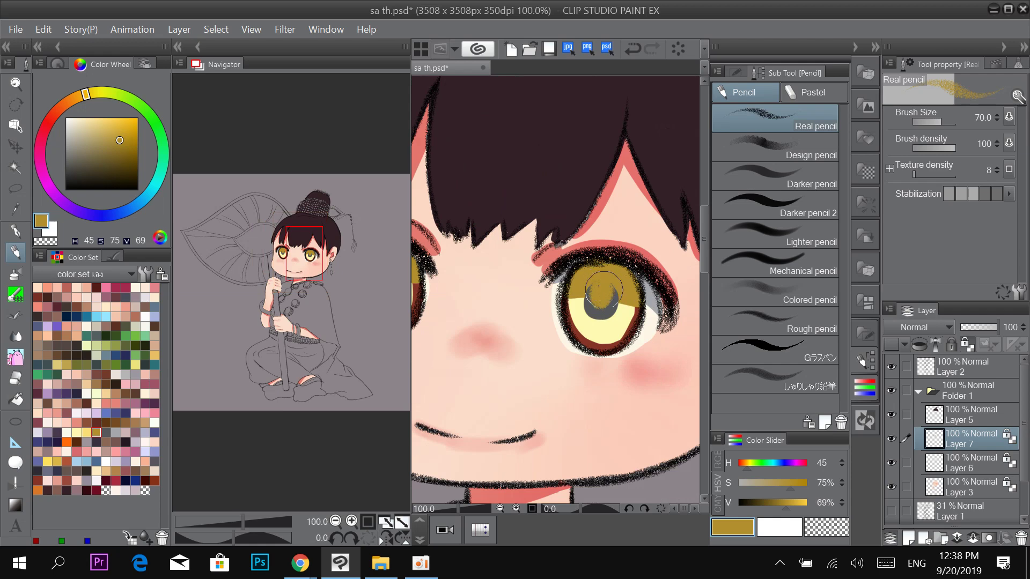
pyautogui.scroll(-3, 603, 290)
pyautogui.scroll(2, 607, 281)
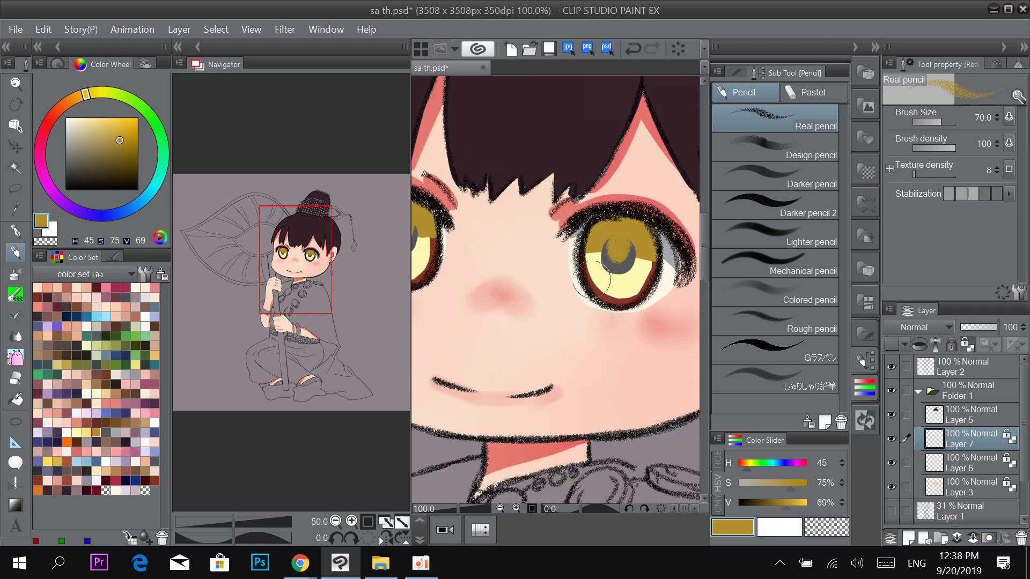
# Try a dark brown arc (H 24, S 86, V 42) below the pupil nearer the earring with the Real pencil at size 50, then undo it.
pyautogui.click(65, 104)
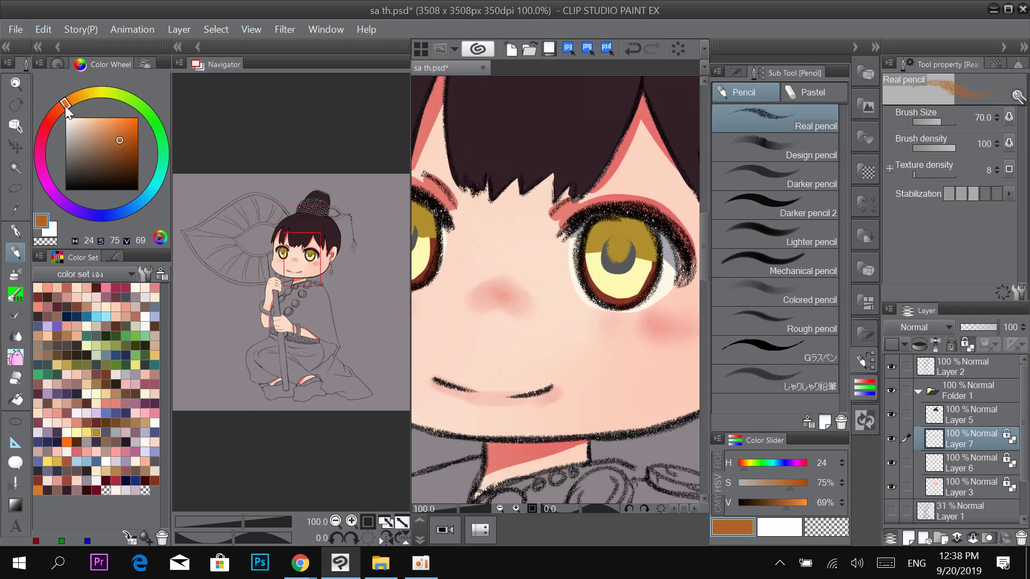
pyautogui.click(127, 159)
pyautogui.press('[')
pyautogui.press('[')
pyautogui.scroll(1, 614, 287)
pyautogui.moveTo(595, 271)
pyautogui.mouseDown()
pyautogui.moveTo(645, 286)
pyautogui.moveTo(597, 271)
pyautogui.moveTo(617, 289)
pyautogui.moveTo(644, 286)
pyautogui.moveTo(599, 258)
pyautogui.moveTo(611, 287)
pyautogui.mouseUp()
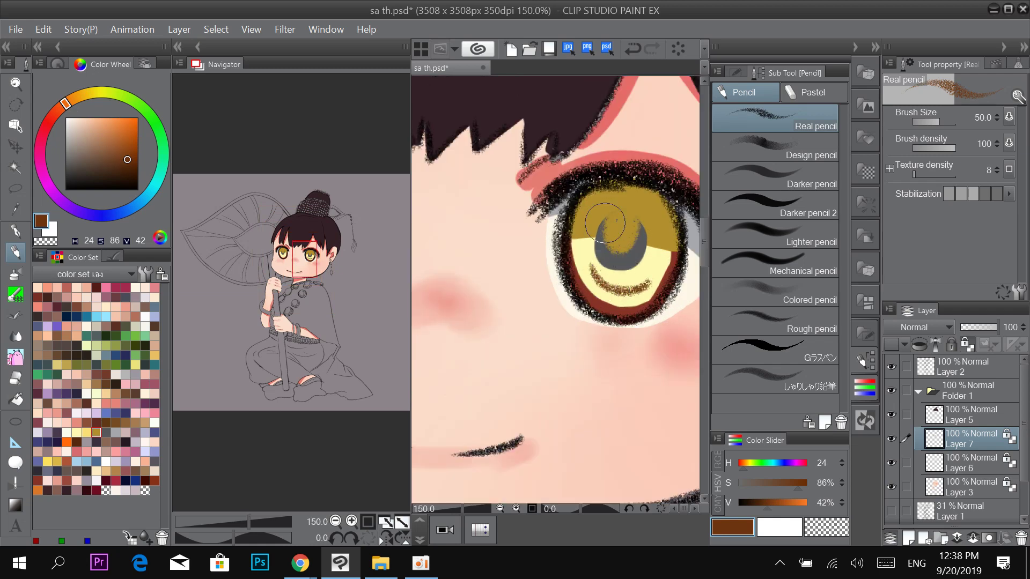
pyautogui.hotkey('ctrl', 'z')
pyautogui.hotkey('ctrl', 'z')
pyautogui.hotkey('ctrl', 'z')
pyautogui.hotkey('ctrl', 'z')
pyautogui.hotkey('ctrl', 'z')
# Try dark brown arcs below both pupils using the Darker pencil at size 30.
pyautogui.click(778, 175)
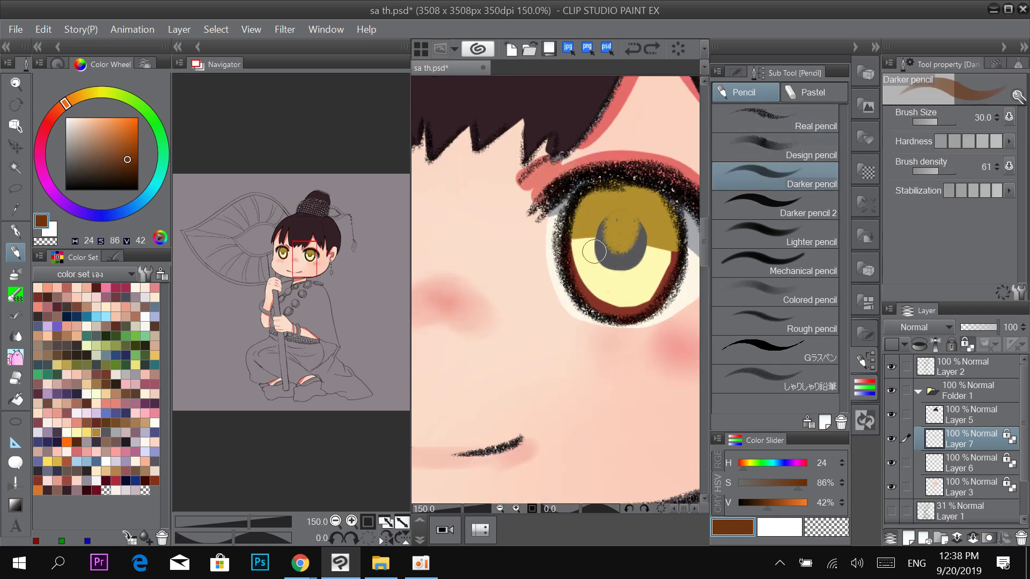
pyautogui.moveTo(593, 272); pyautogui.dragTo(646, 281)
pyautogui.hotkey('ctrl', 'z')
pyautogui.moveTo(590, 267)
pyautogui.mouseDown()
pyautogui.moveTo(648, 280)
pyautogui.moveTo(593, 269)
pyautogui.mouseUp()
pyautogui.moveTo(521, 219); pyautogui.dragTo(681, 284)
pyautogui.moveTo(502, 325); pyautogui.dragTo(604, 334)
pyautogui.moveTo(536, 313)
pyautogui.mouseDown()
pyautogui.moveTo(585, 326)
pyautogui.moveTo(535, 312)
pyautogui.mouseUp()
pyautogui.moveTo(535, 313); pyautogui.dragTo(543, 324)
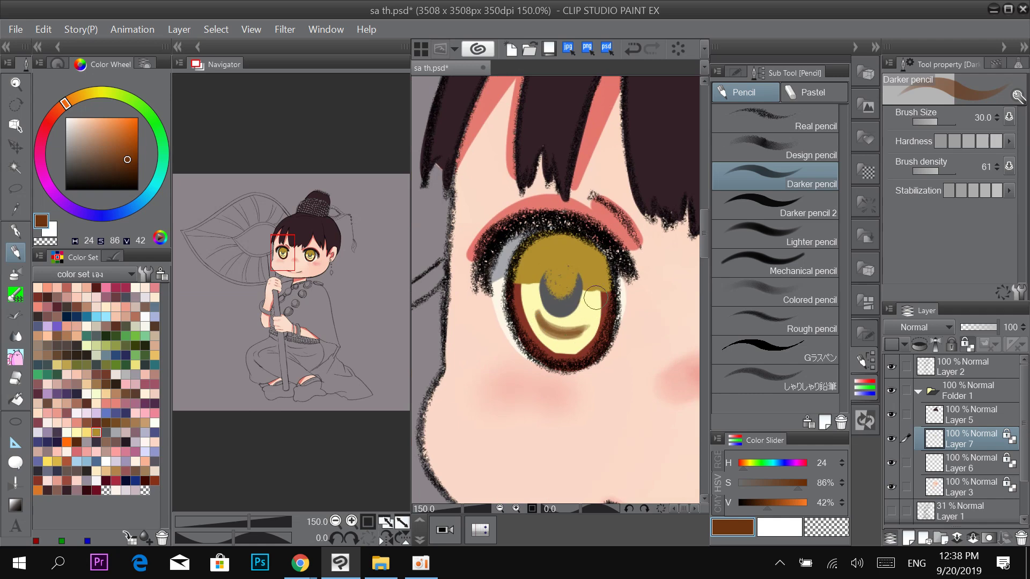
pyautogui.hotkey('ctrl', '0')
pyautogui.scroll(5, 581, 254)
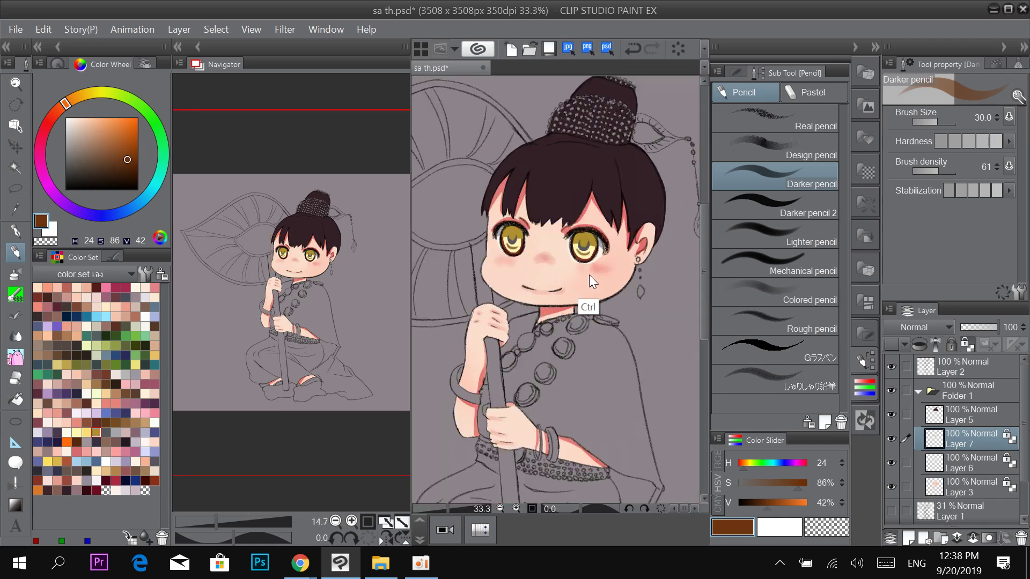
pyautogui.moveTo(529, 288); pyautogui.dragTo(574, 305)
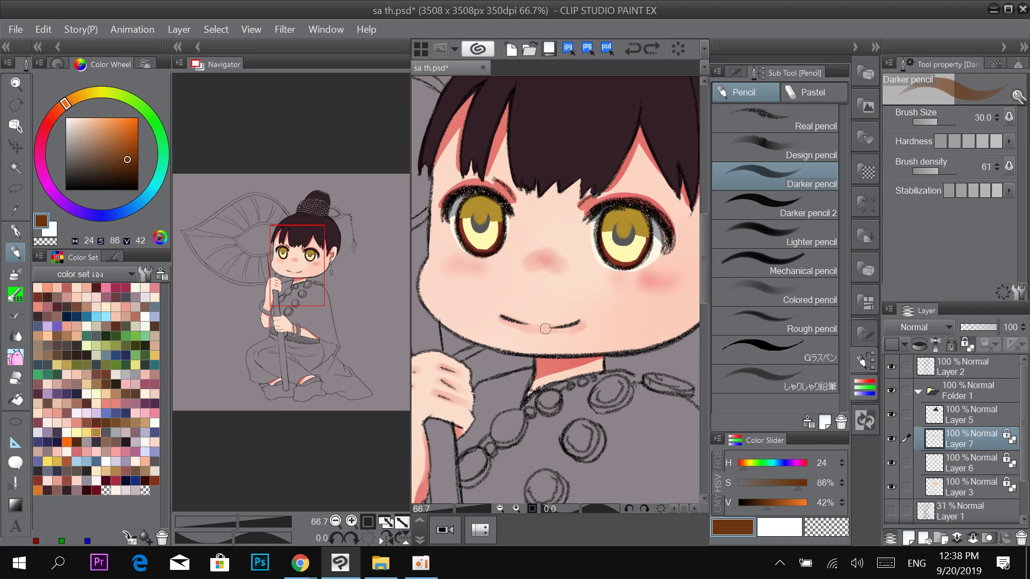
# Tint the upper part of both irises with red (H 1, S 66, V 79) using the Soft light Air Brush 6 at size 200.
pyautogui.click(18, 274)
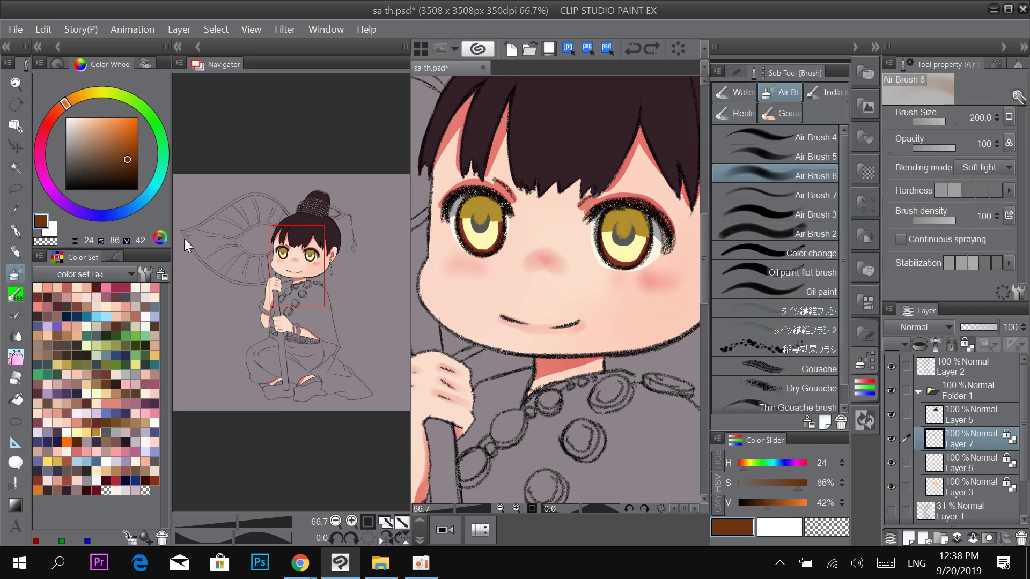
pyautogui.click(58, 461)
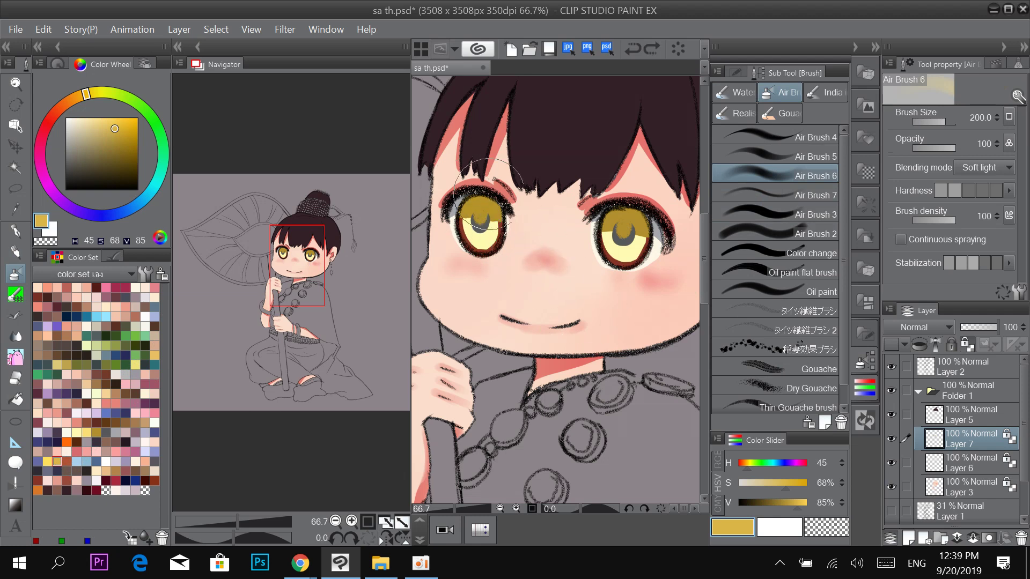
pyautogui.click(54, 126)
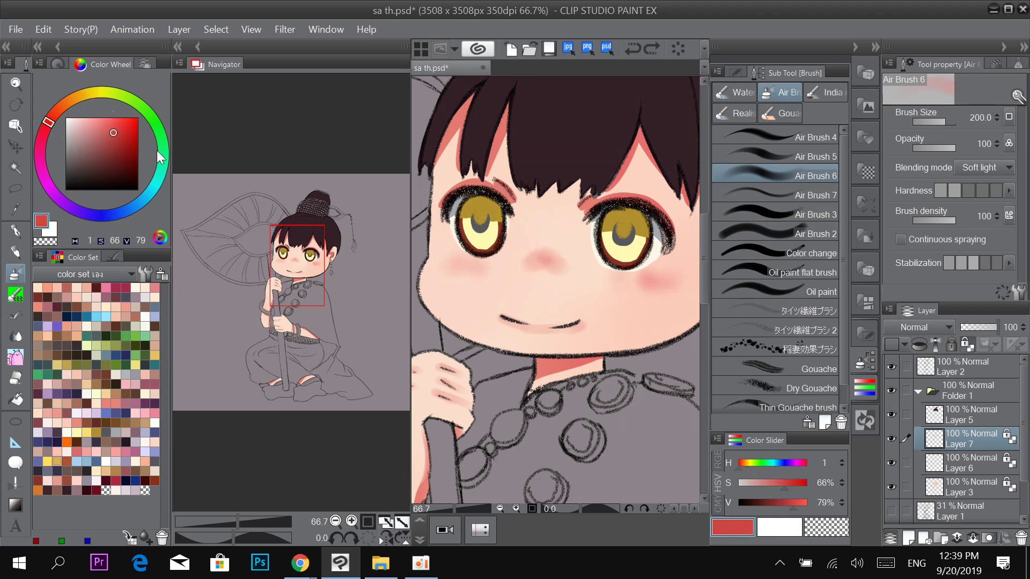
pyautogui.moveTo(527, 226)
pyautogui.mouseDown()
pyautogui.moveTo(519, 236)
pyautogui.moveTo(487, 191)
pyautogui.mouseUp()
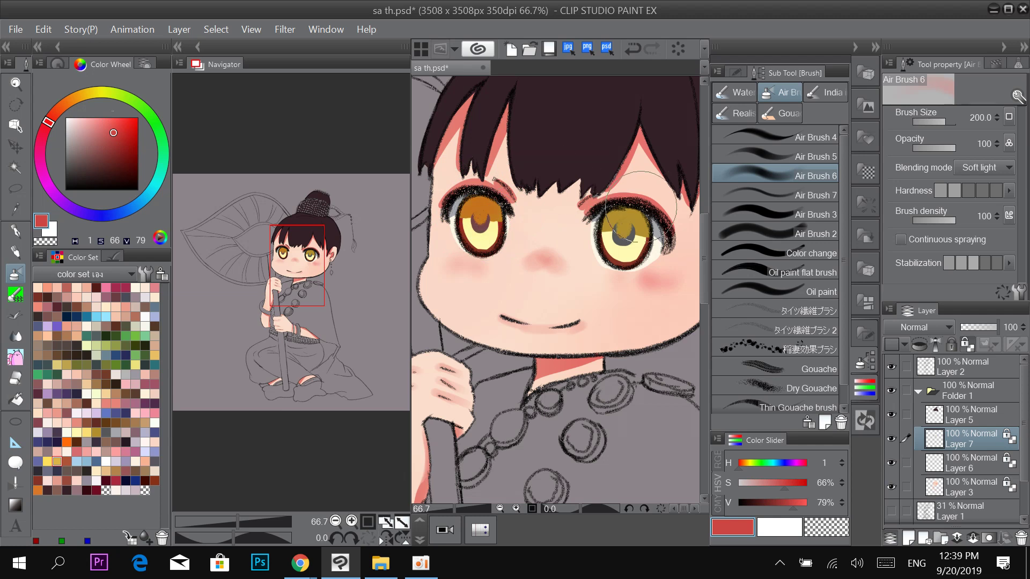
pyautogui.moveTo(641, 207)
pyautogui.mouseDown()
pyautogui.moveTo(595, 220)
pyautogui.moveTo(611, 225)
pyautogui.mouseUp()
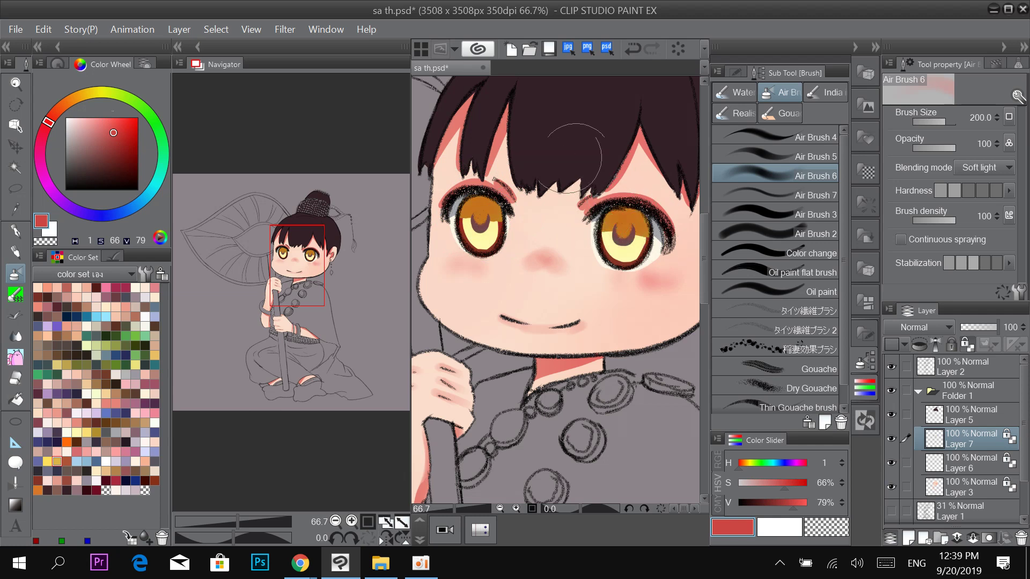
# Shift the upper irises towards yellow-green by airbrushing green (H 121, S 83, V 61) over them in Soft light mode.
pyautogui.click(75, 97)
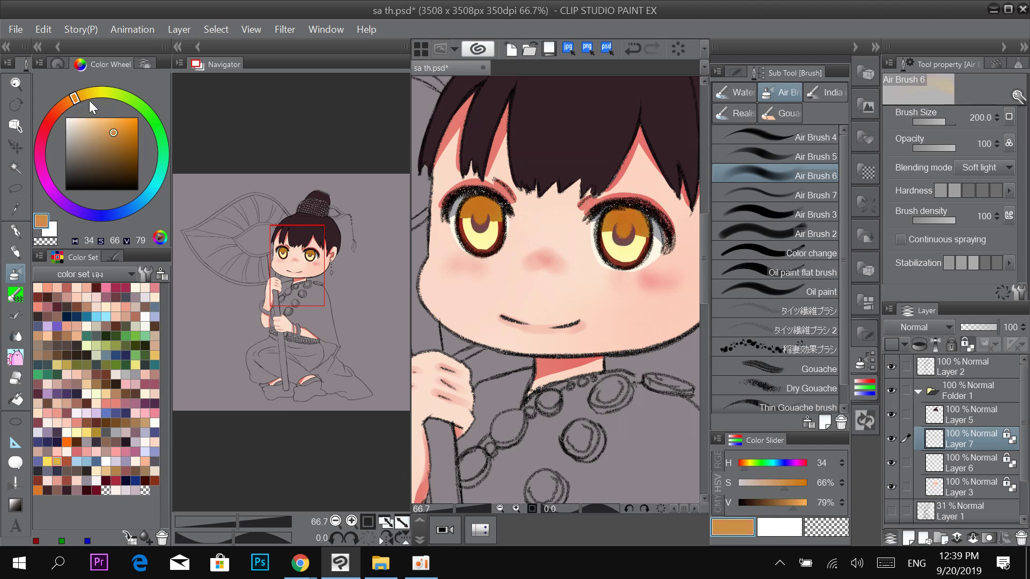
pyautogui.click(111, 92)
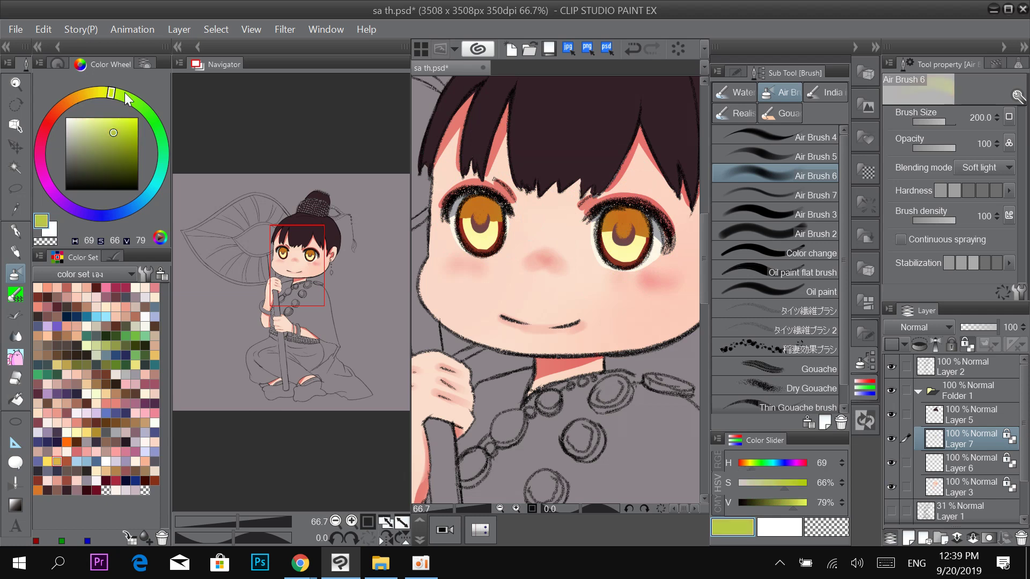
pyautogui.click(123, 134)
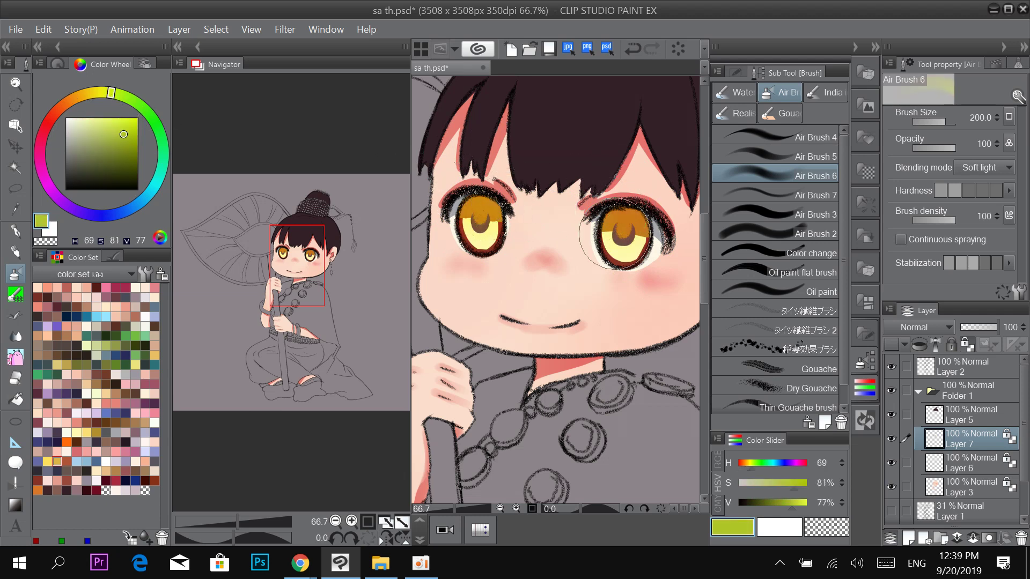
pyautogui.click(156, 125)
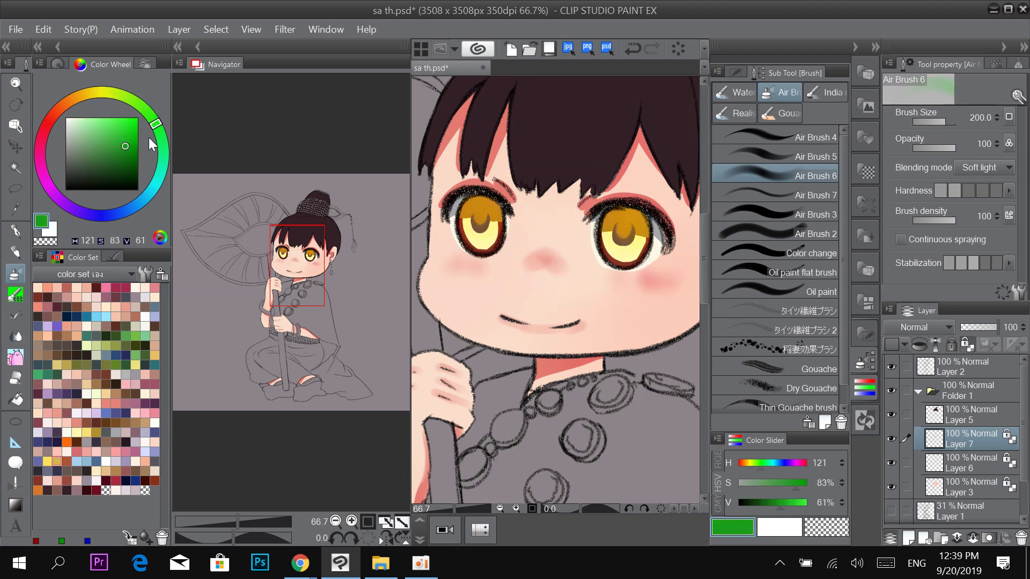
pyautogui.moveTo(475, 182); pyautogui.dragTo(498, 211)
pyautogui.moveTo(628, 212)
pyautogui.mouseDown()
pyautogui.moveTo(616, 223)
pyautogui.moveTo(652, 230)
pyautogui.moveTo(617, 201)
pyautogui.mouseUp()
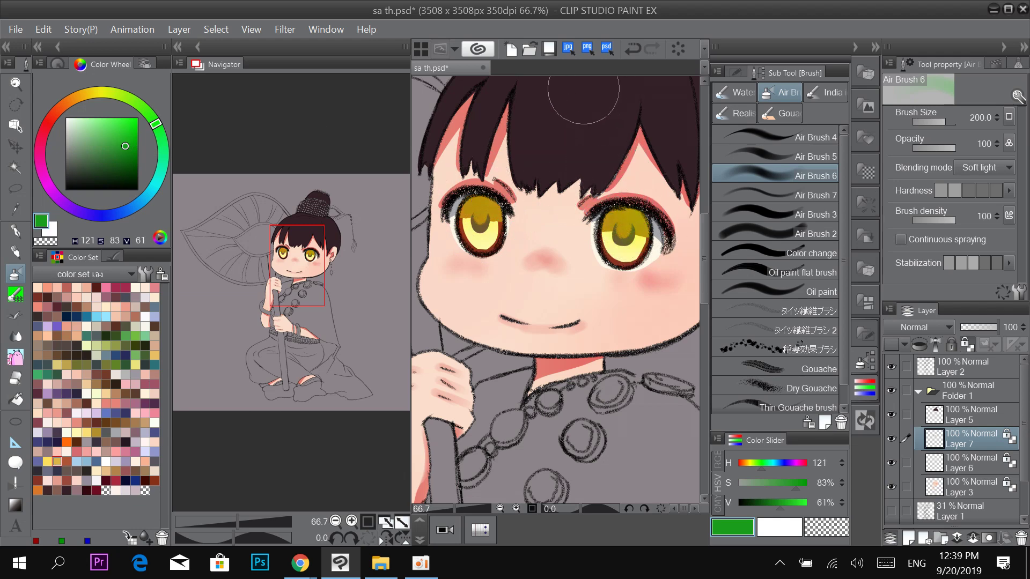
# Switch the airbrush's blending mode to Multiply and shade the upper part of both irises with the green.
pyautogui.click(1002, 168)
pyautogui.scroll(3, 1009, 197)
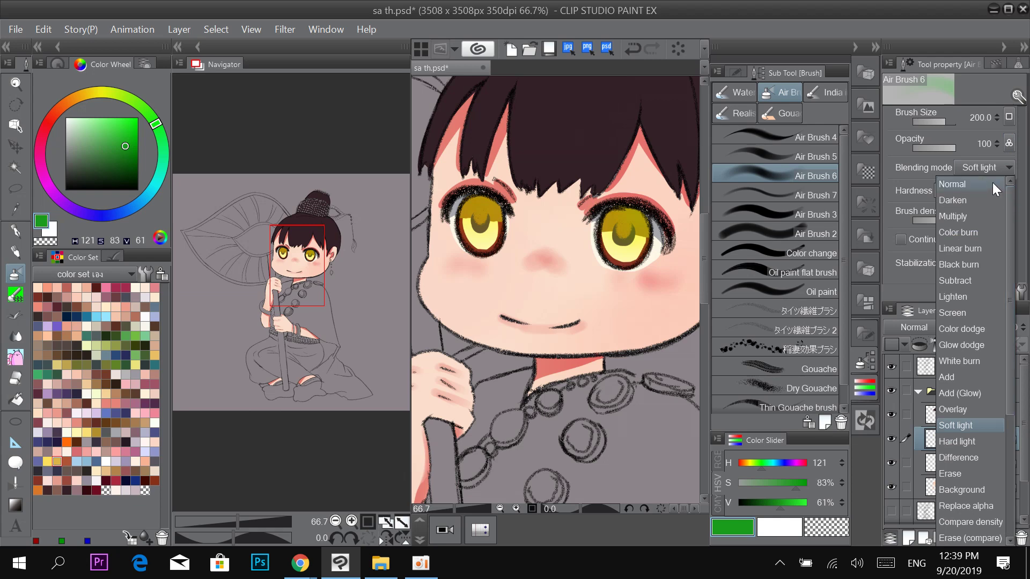
pyautogui.click(989, 218)
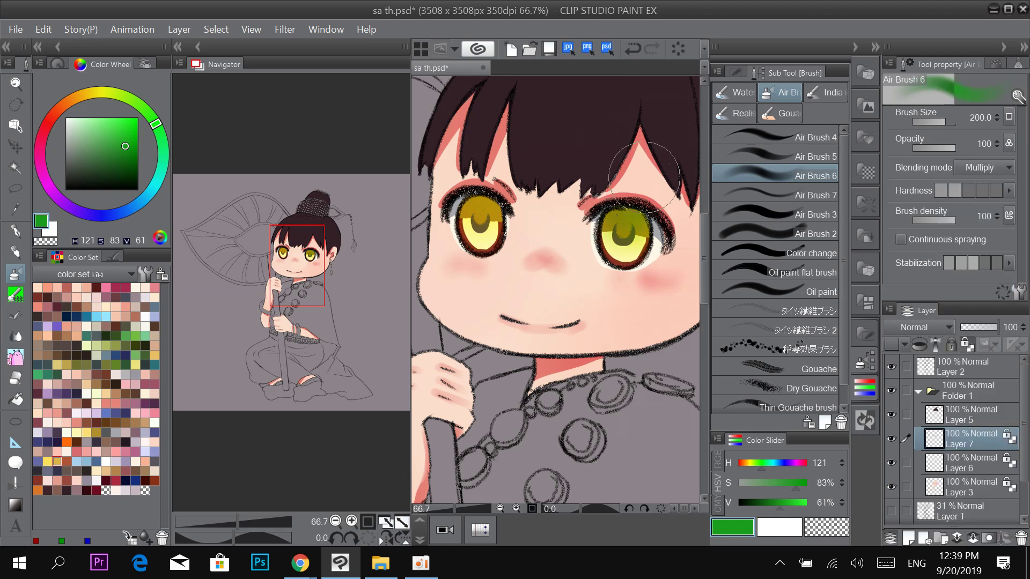
pyautogui.moveTo(475, 182)
pyautogui.mouseDown()
pyautogui.moveTo(479, 215)
pyautogui.moveTo(505, 182)
pyautogui.mouseUp()
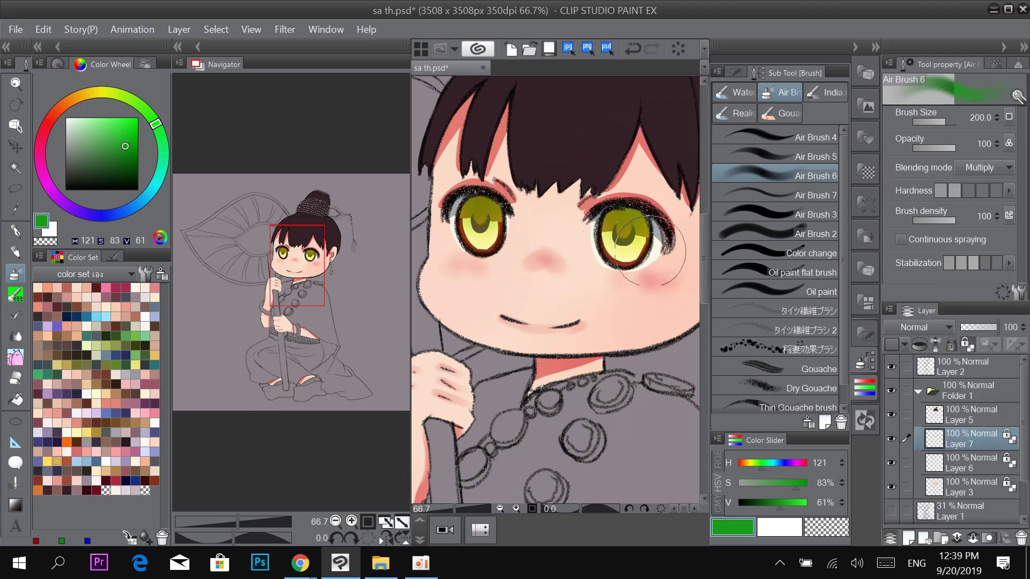
pyautogui.moveTo(603, 179); pyautogui.dragTo(634, 224)
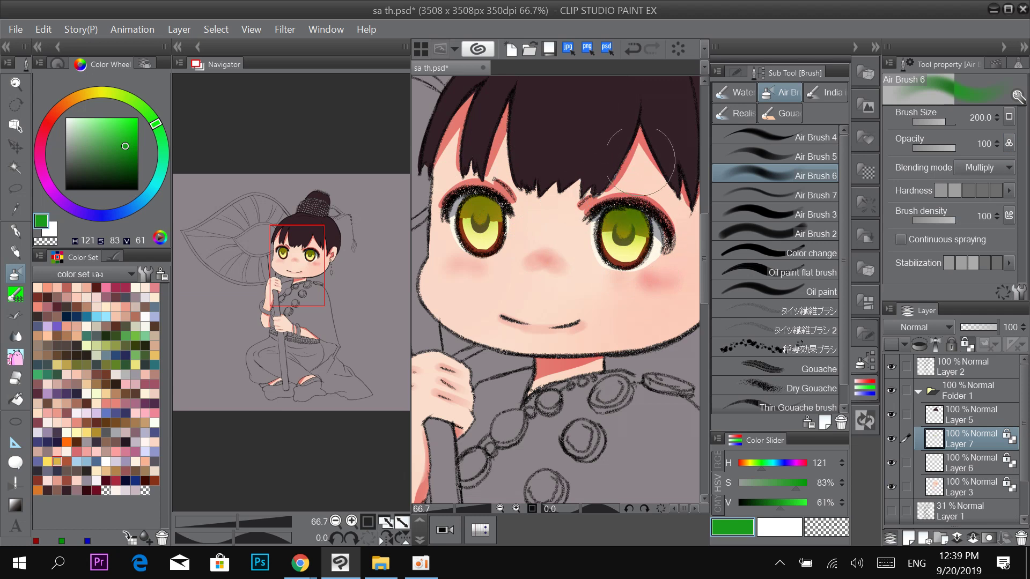
# Shade the upper part of both irises with dark olive (H 59, S 74, V 38) using the Multiply airbrush at size 200.
pyautogui.click(101, 93)
pyautogui.click(118, 163)
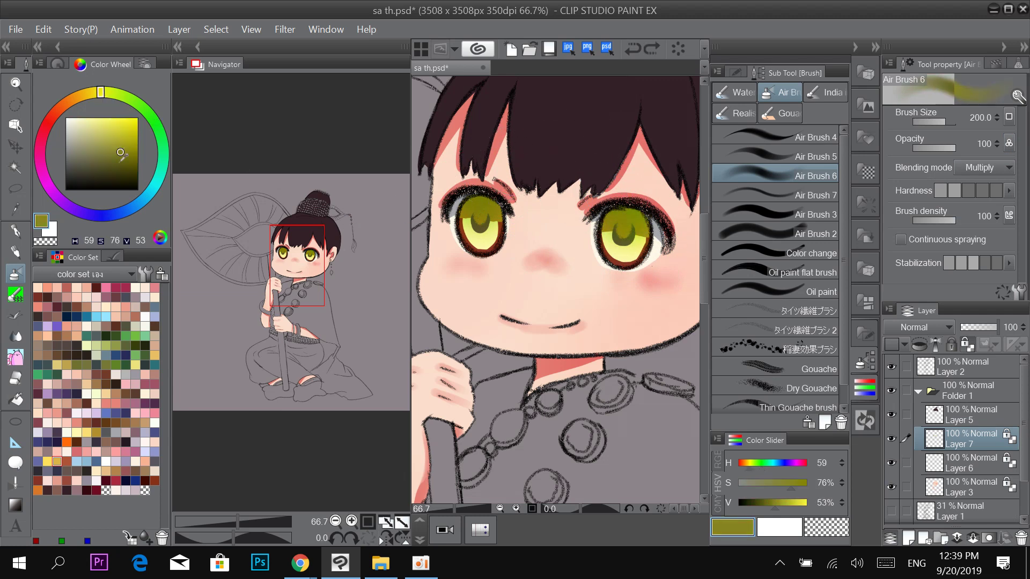
pyautogui.moveTo(469, 189); pyautogui.dragTo(515, 196)
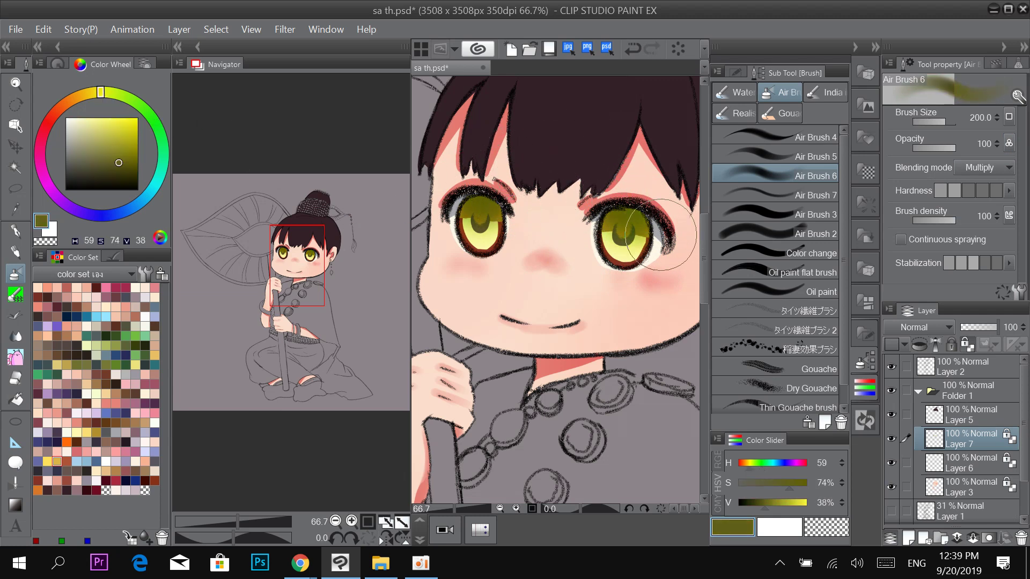
# Brighten the lower part of both irises with light green (H 106, S 63, V 100) using Air Brush 6 in Overlay mode at size 50.
pyautogui.press('[')
pyautogui.press('[')
pyautogui.press('[')
pyautogui.press('[')
pyautogui.click(1007, 168)
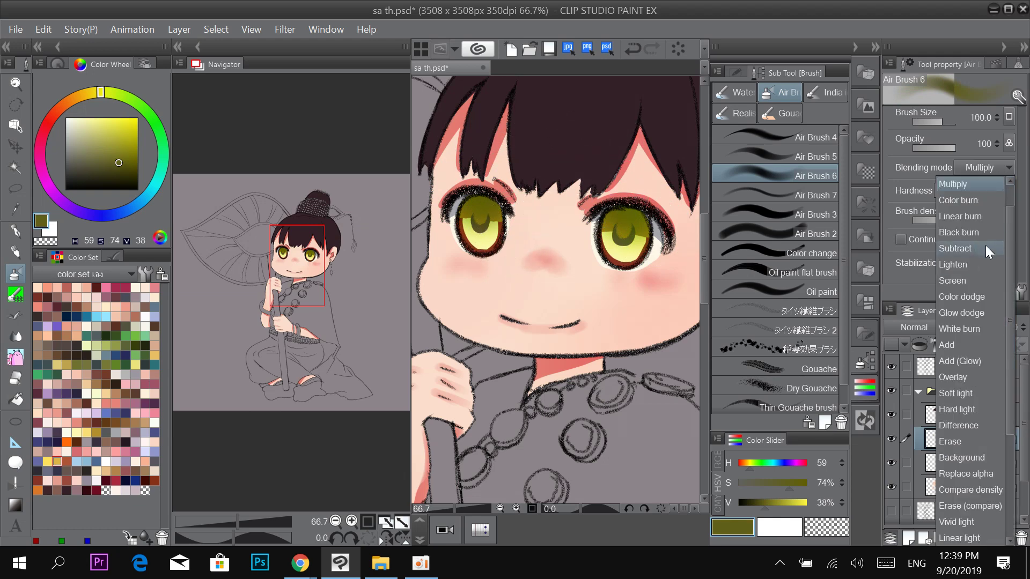
pyautogui.click(969, 378)
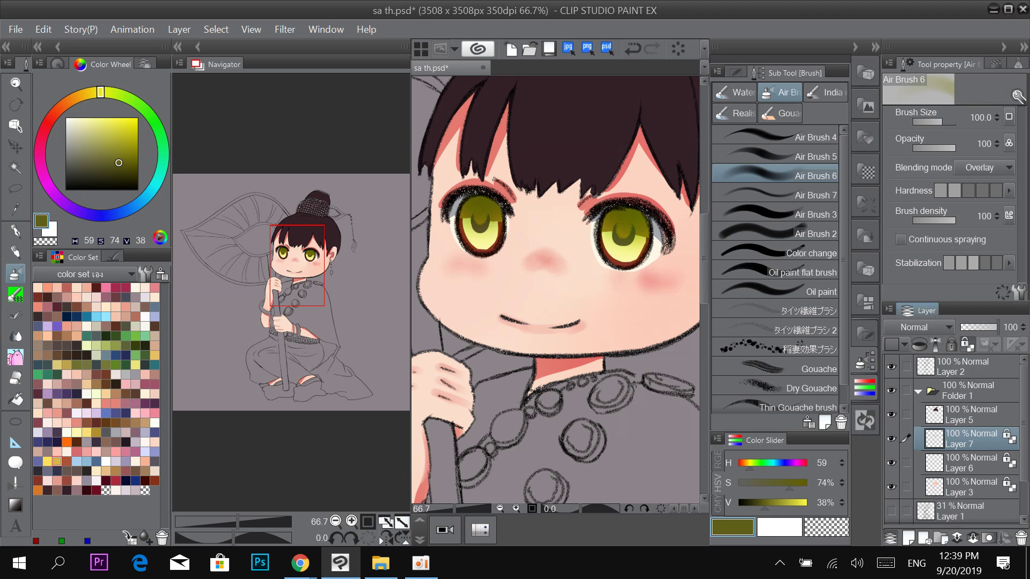
pyautogui.click(148, 114)
pyautogui.click(111, 117)
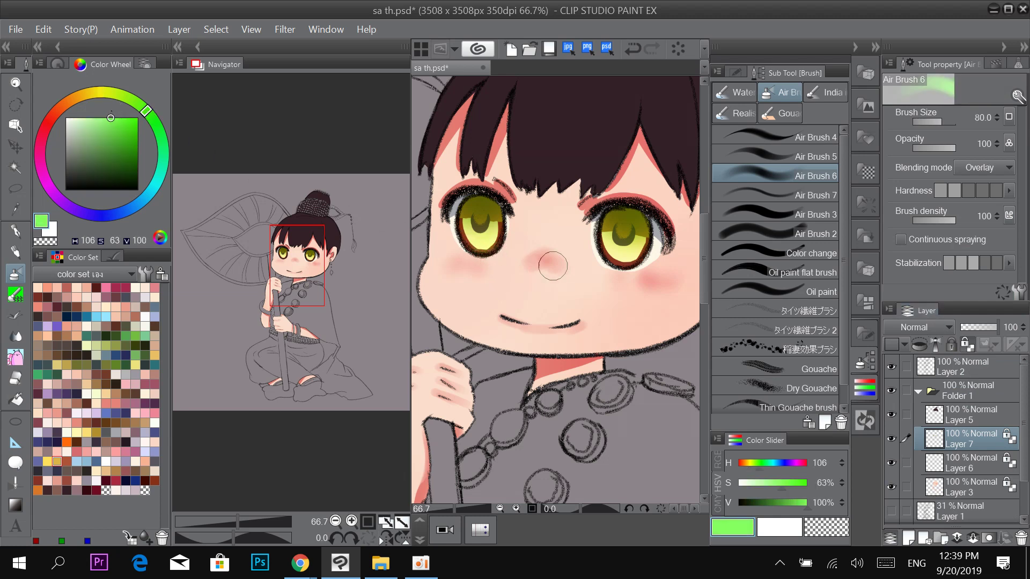
pyautogui.hotkey('ctrl', '+')
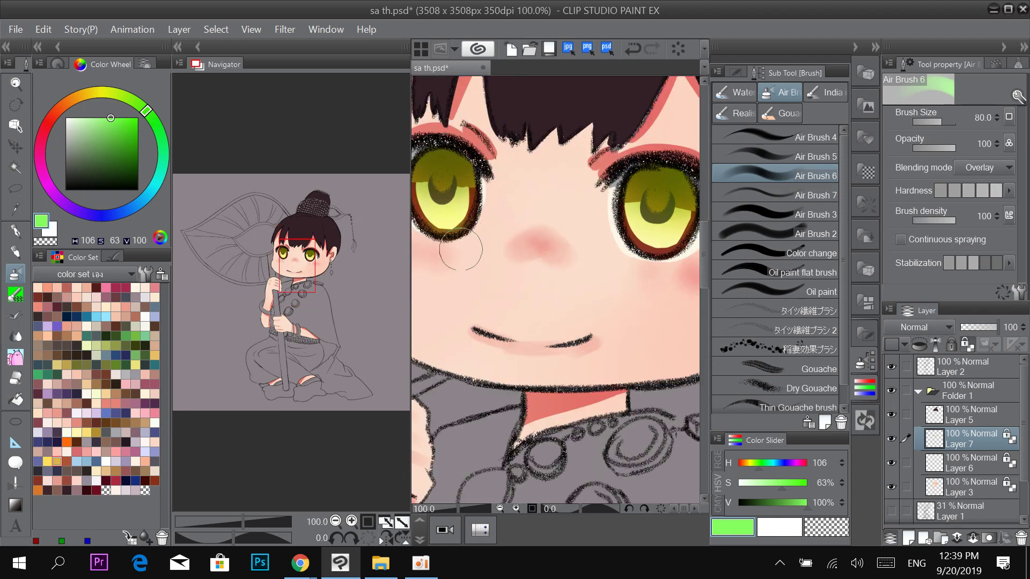
pyautogui.press('[')
pyautogui.press('[')
pyautogui.press('[')
pyautogui.moveTo(439, 224); pyautogui.dragTo(430, 233)
pyautogui.moveTo(650, 244); pyautogui.dragTo(666, 239)
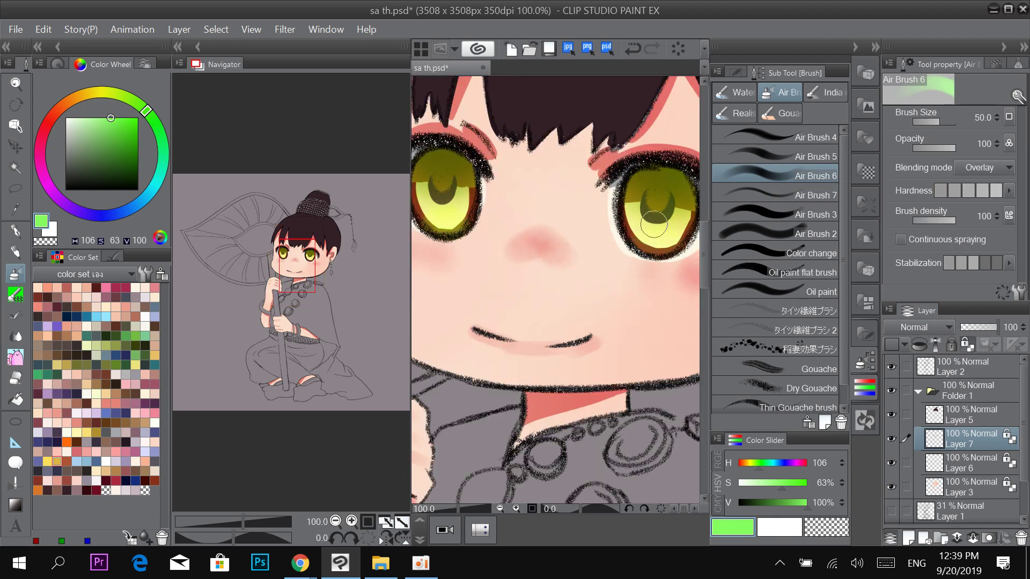
# Airbrush a light green glow along the bottom of both irises in Add (Glow) mode at size 40.
pyautogui.hotkey('ctrl', '-')
pyautogui.click(1008, 168)
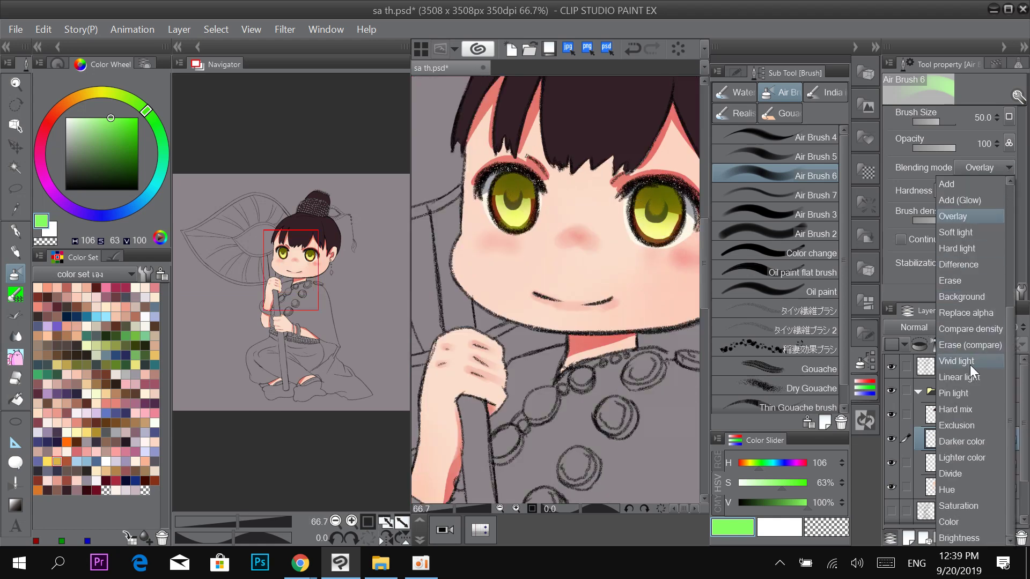
pyautogui.click(973, 201)
pyautogui.hotkey('ctrl', '+')
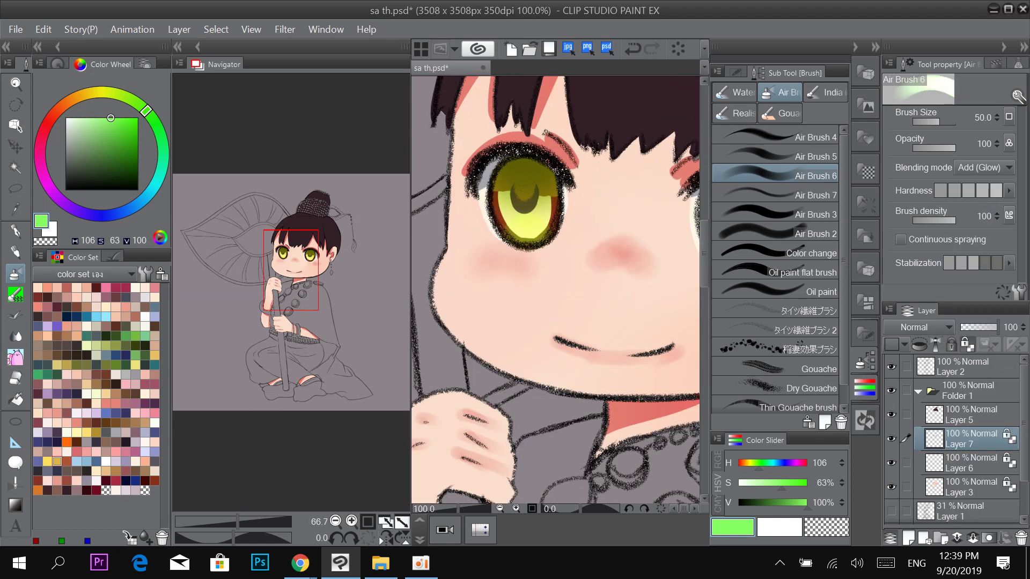
pyautogui.press('[')
pyautogui.moveTo(524, 231)
pyautogui.mouseDown()
pyautogui.moveTo(513, 228)
pyautogui.moveTo(544, 242)
pyautogui.mouseUp()
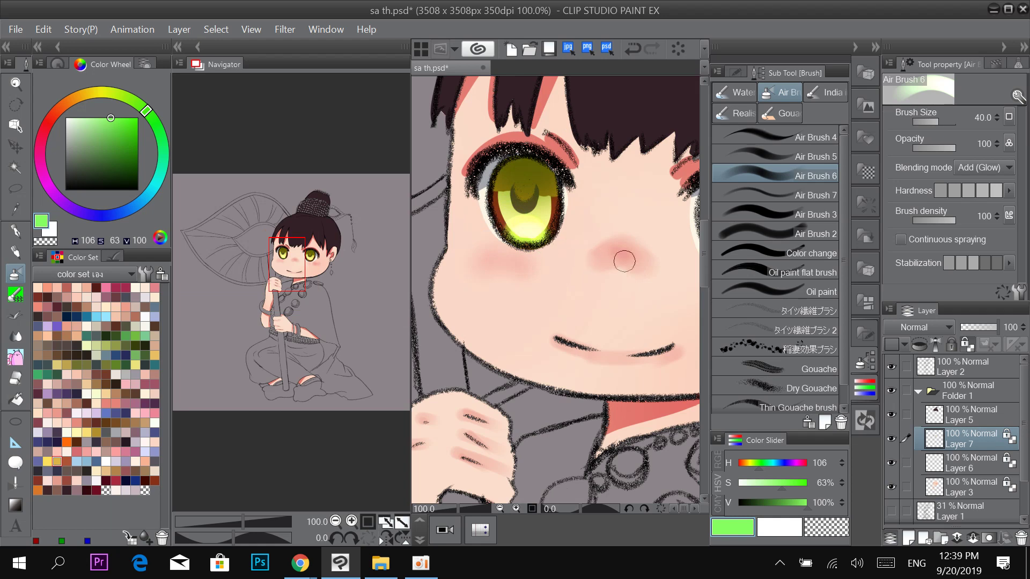
pyautogui.moveTo(641, 297); pyautogui.dragTo(530, 318)
pyautogui.moveTo(615, 272); pyautogui.dragTo(639, 292)
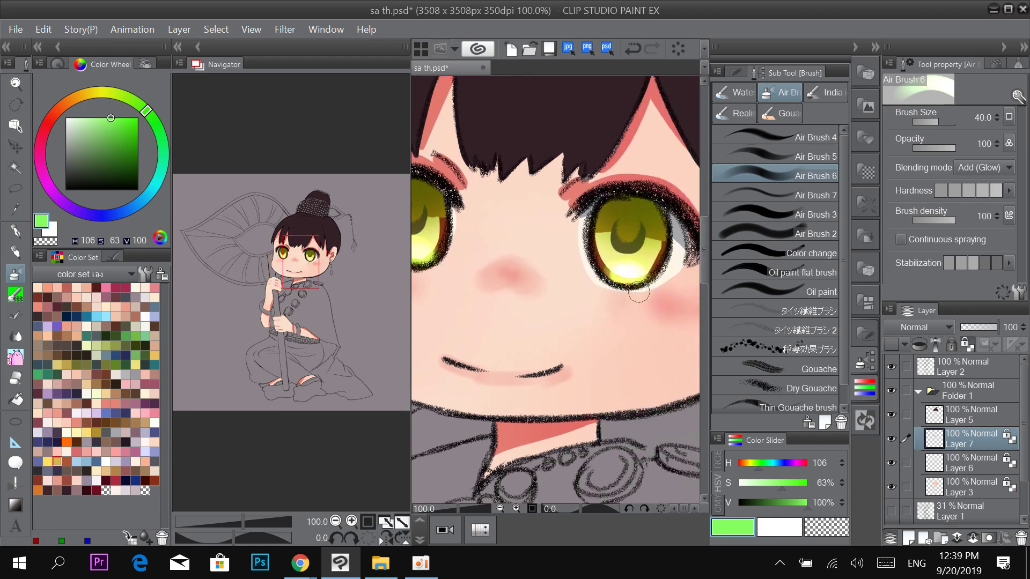
pyautogui.moveTo(543, 298); pyautogui.dragTo(650, 314)
# Add light green glow spots to the upper left of both irises with the size 40 Add (Glow) airbrush.
pyautogui.hotkey('ctrl', '-')
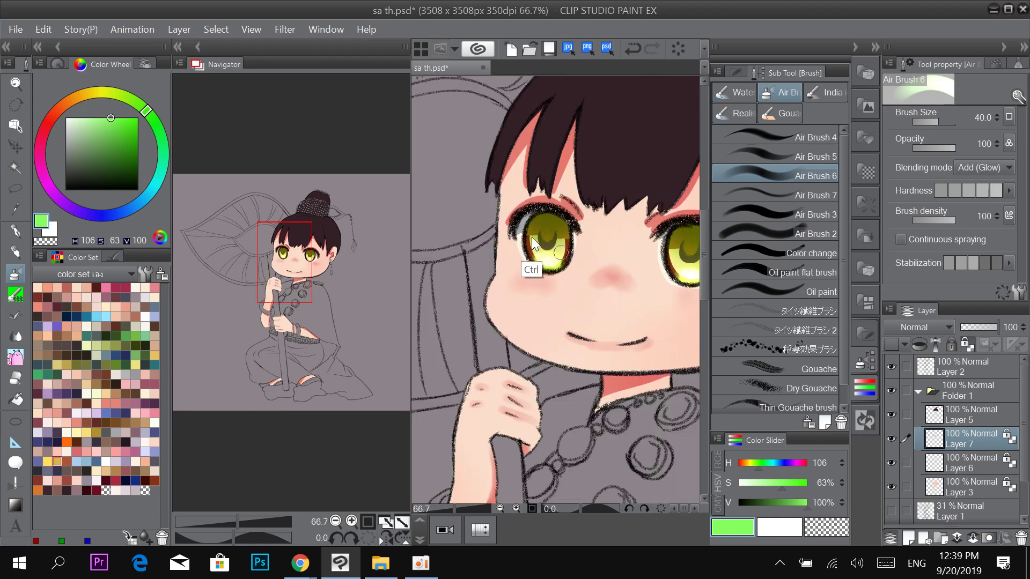
pyautogui.hotkey('ctrl', '+')
pyautogui.moveTo(537, 223); pyautogui.dragTo(552, 219)
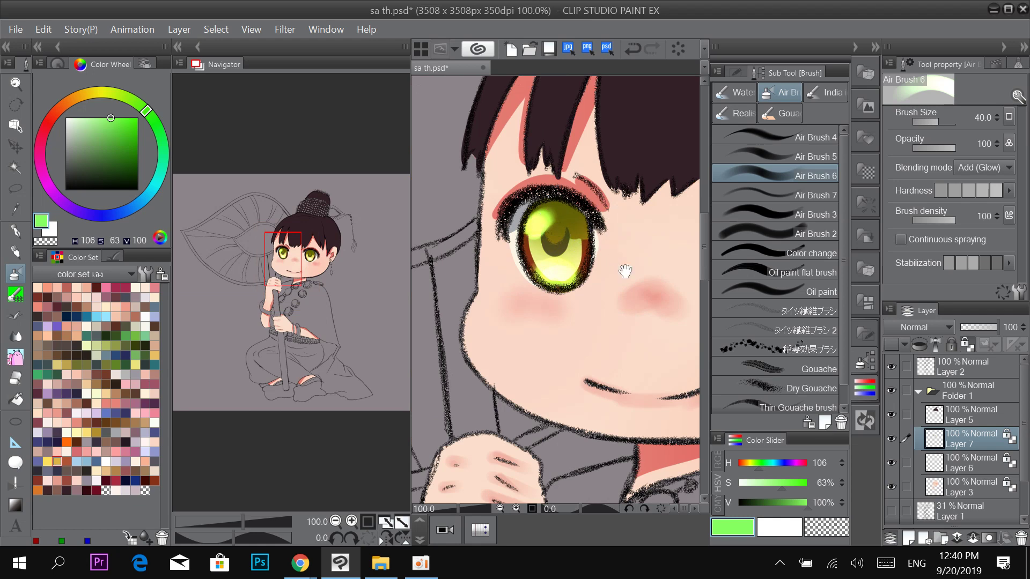
pyautogui.moveTo(626, 272); pyautogui.dragTo(492, 273)
pyautogui.moveTo(588, 240)
pyautogui.mouseDown()
pyautogui.moveTo(601, 232)
pyautogui.moveTo(633, 247)
pyautogui.mouseUp()
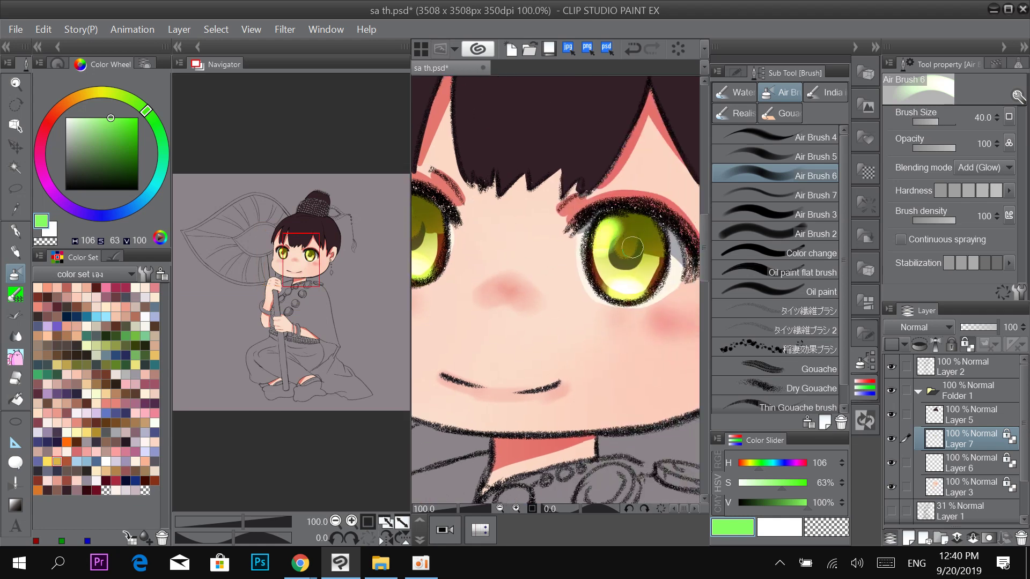
pyautogui.hotkey('ctrl', '-')
pyautogui.hotkey('ctrl', '-')
pyautogui.hotkey('ctrl', '-')
pyautogui.hotkey('ctrl', '+')
pyautogui.hotkey('ctrl', '+')
pyautogui.hotkey('ctrl', '+')
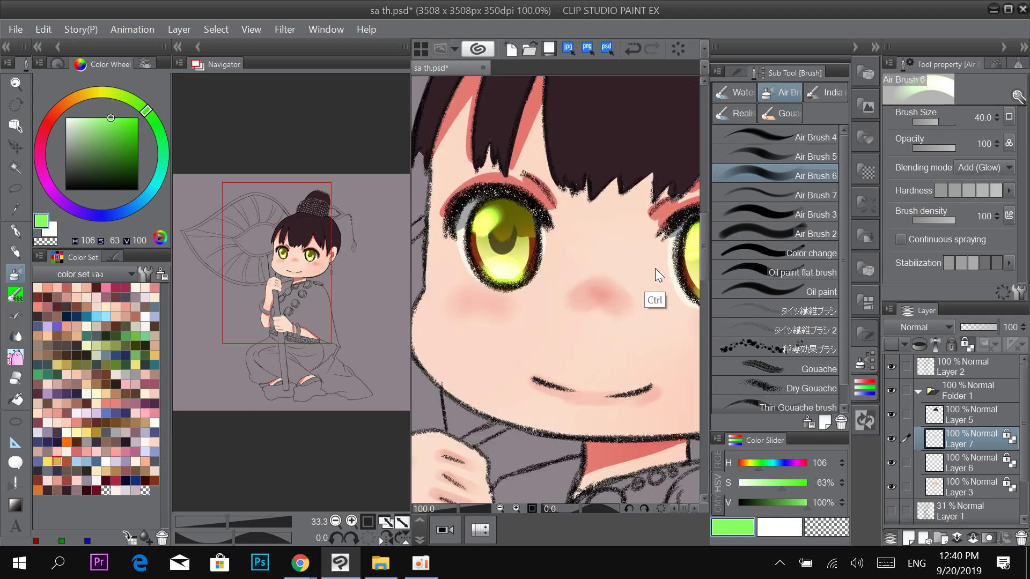
# Paint small white highlights in both irises, at the upper left and beside the pupil, with the Add (Glow) airbrush at size 20.
pyautogui.press('[')
pyautogui.press('[')
pyautogui.moveTo(626, 315)
pyautogui.mouseDown()
pyautogui.moveTo(486, 330)
pyautogui.moveTo(676, 350)
pyautogui.mouseUp()
pyautogui.press('[')
pyautogui.press('[')
pyautogui.press('[')
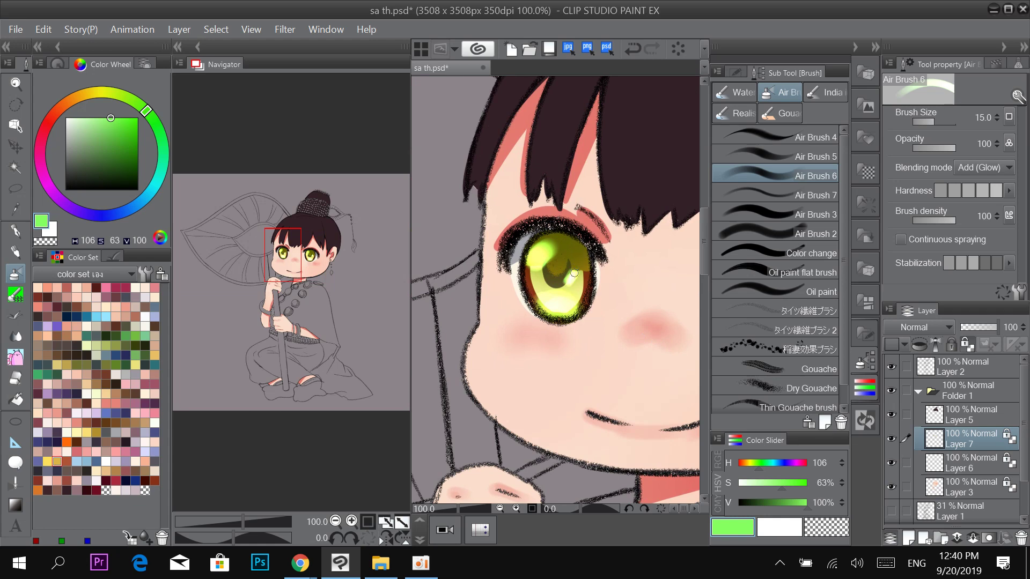
pyautogui.moveTo(110, 117); pyautogui.dragTo(66, 117)
pyautogui.press(']')
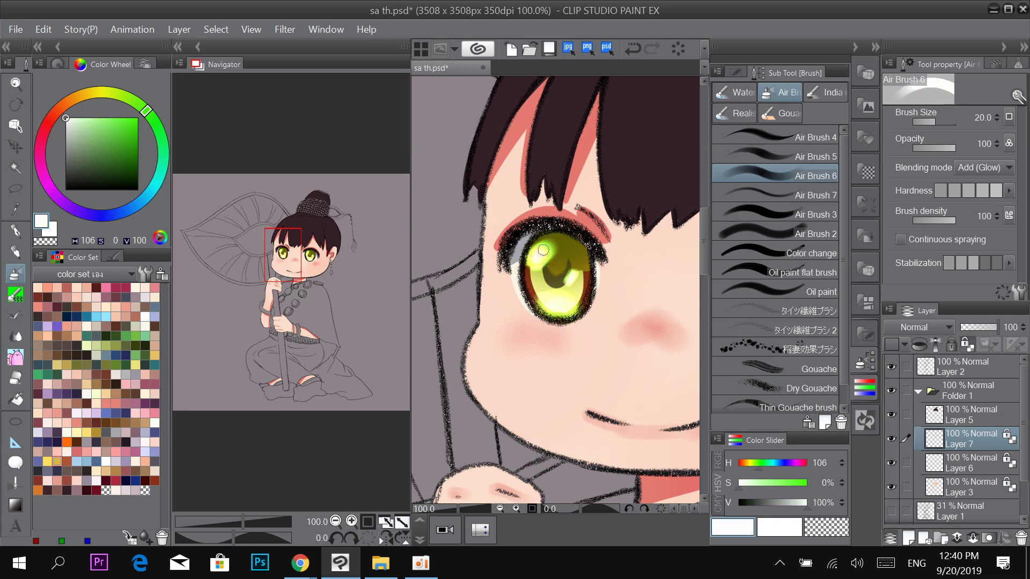
pyautogui.scroll(-2, 577, 226)
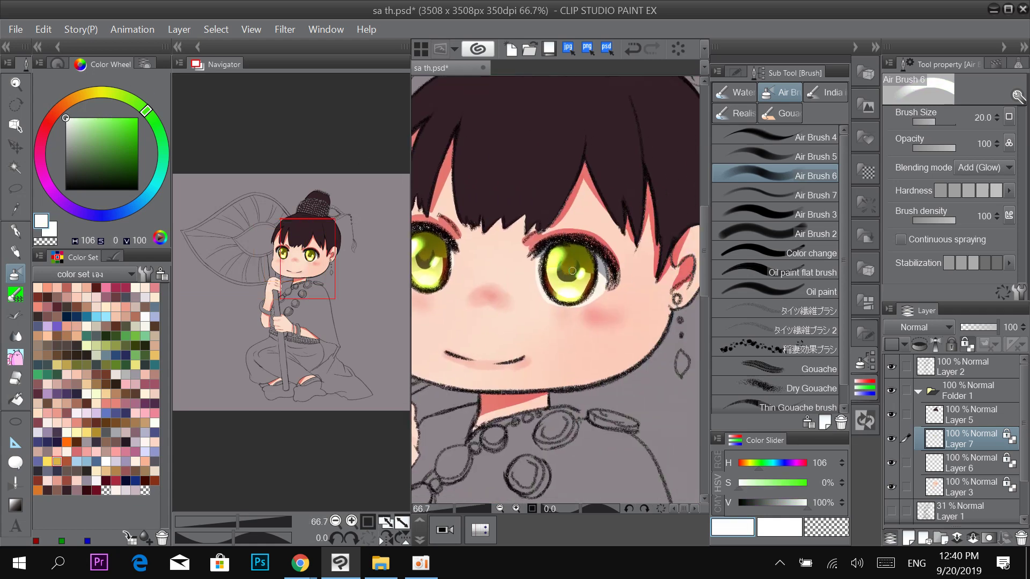
pyautogui.scroll(2, 538, 262)
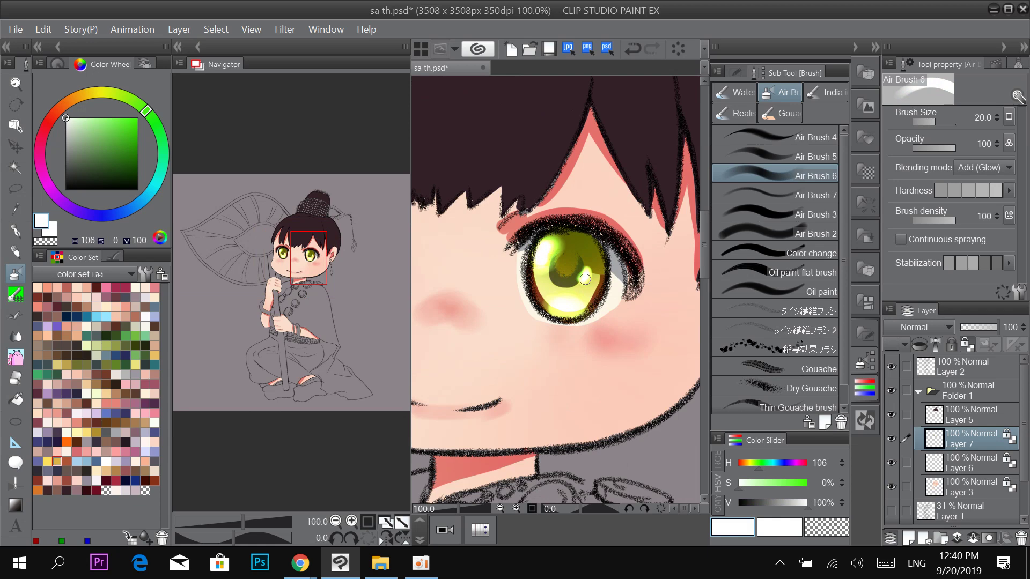
pyautogui.hotkey('ctrl', '0')
pyautogui.scroll(3, 581, 258)
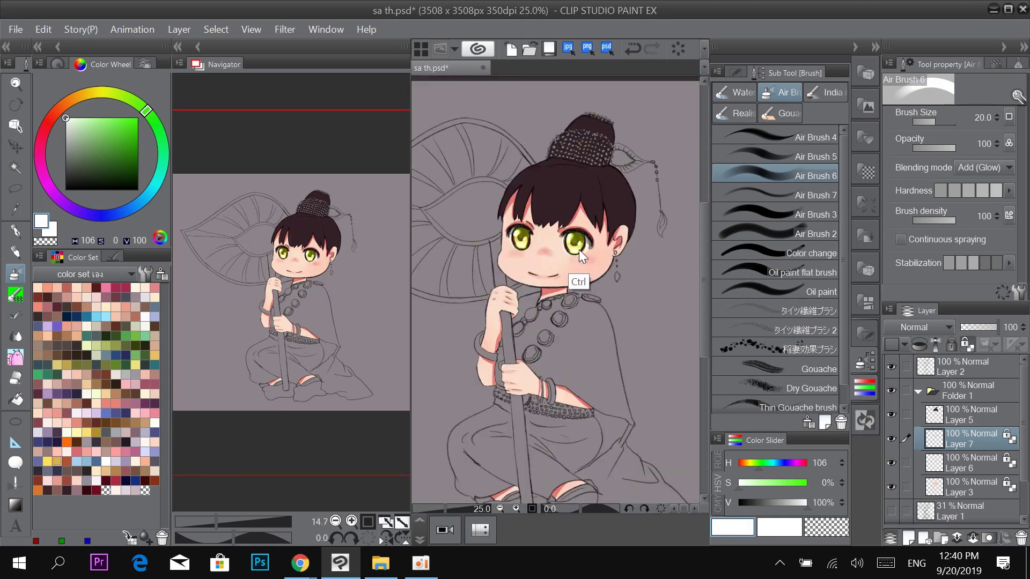
pyautogui.moveTo(537, 261); pyautogui.dragTo(616, 277)
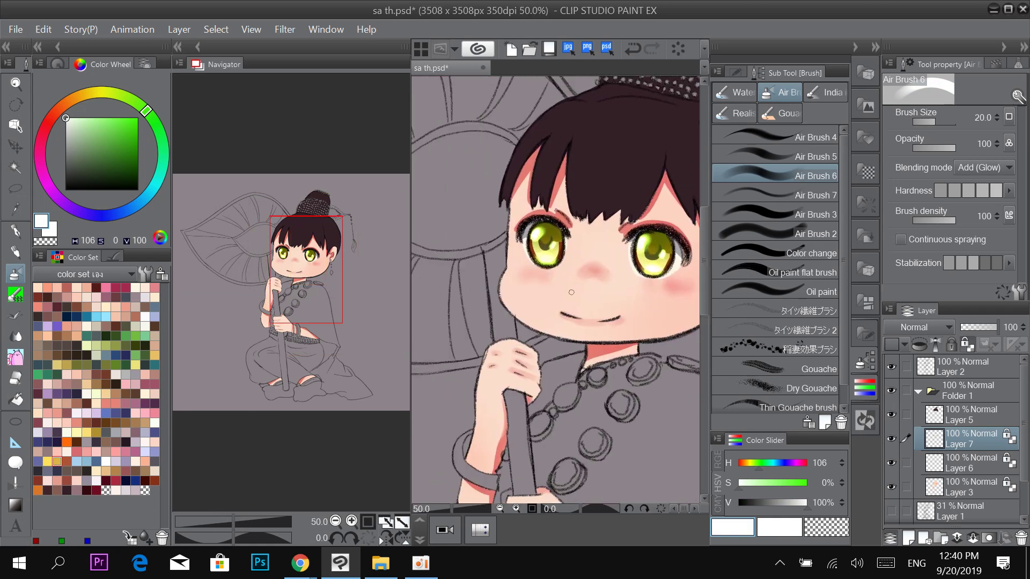
# Draw thin arched eyebrows above both eyes on Layer 2 using the Real pencil in dark brown (H 341, S 37, V 20) sampled from the hair.
pyautogui.click(954, 374)
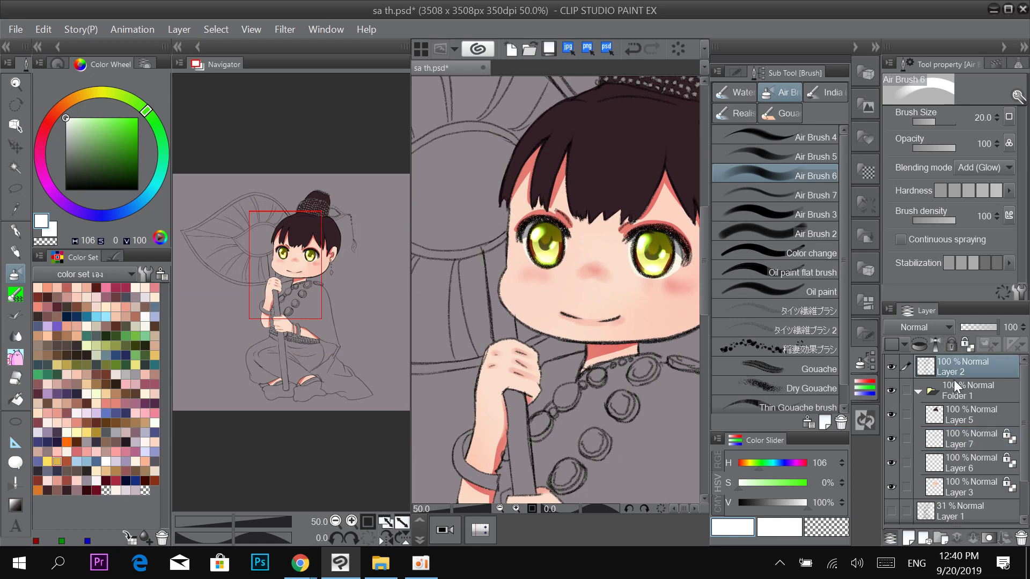
pyautogui.click(16, 252)
pyautogui.click(779, 125)
pyautogui.scroll(1, 526, 225)
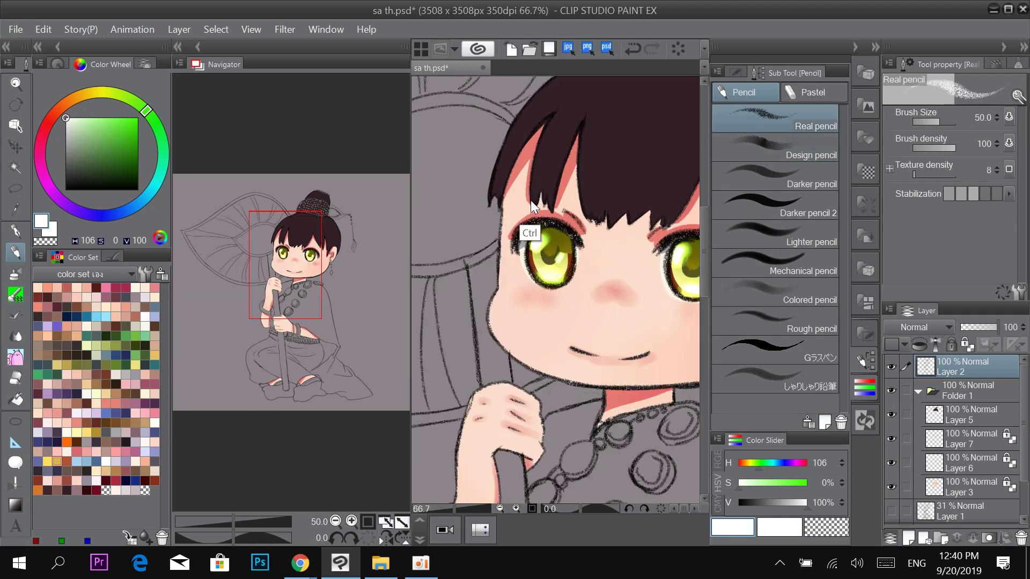
pyautogui.press('[')
pyautogui.moveTo(512, 206); pyautogui.dragTo(586, 211)
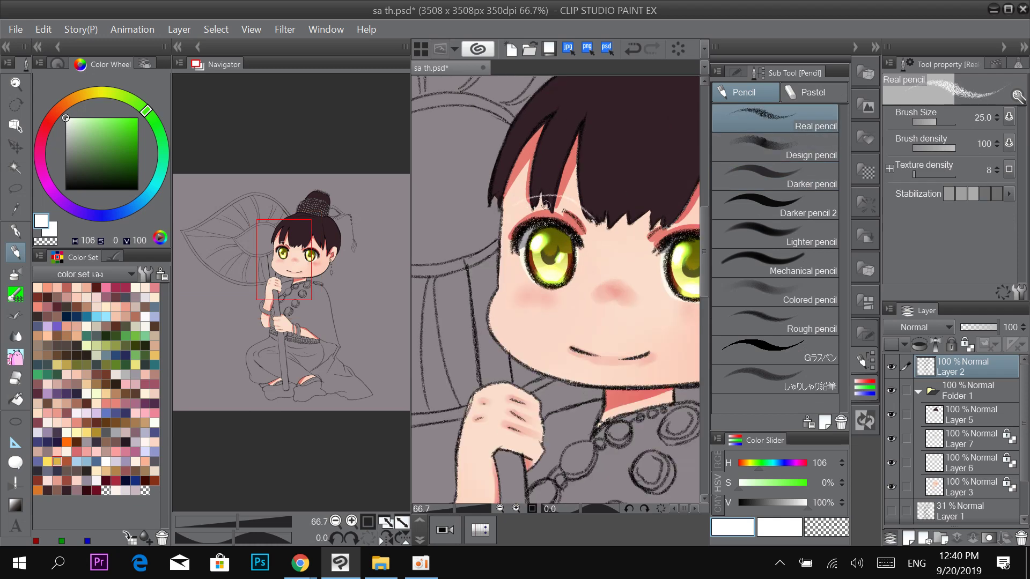
pyautogui.keyDown('alt'); pyautogui.click(625, 207); pyautogui.keyUp('alt')
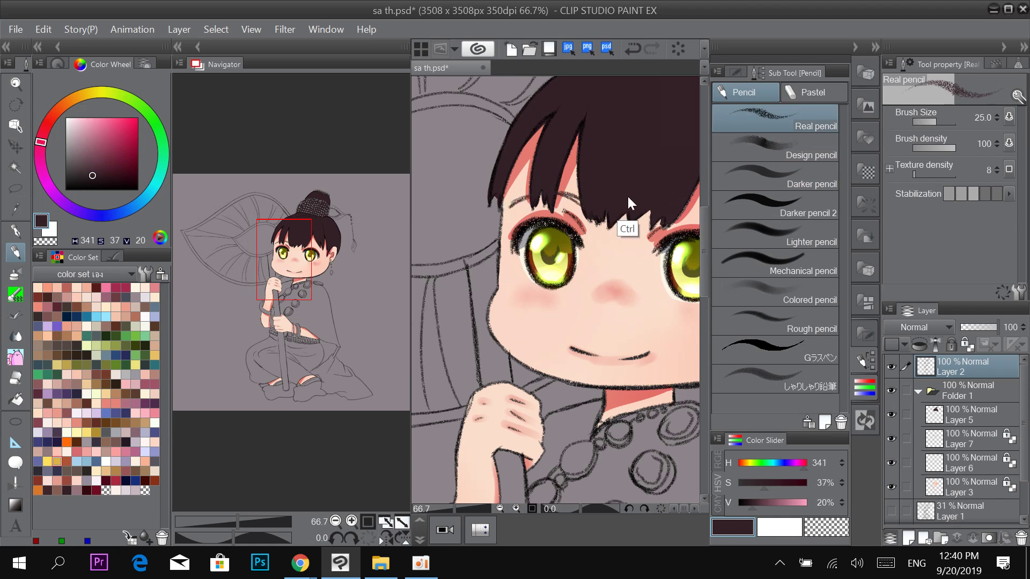
pyautogui.press(']')
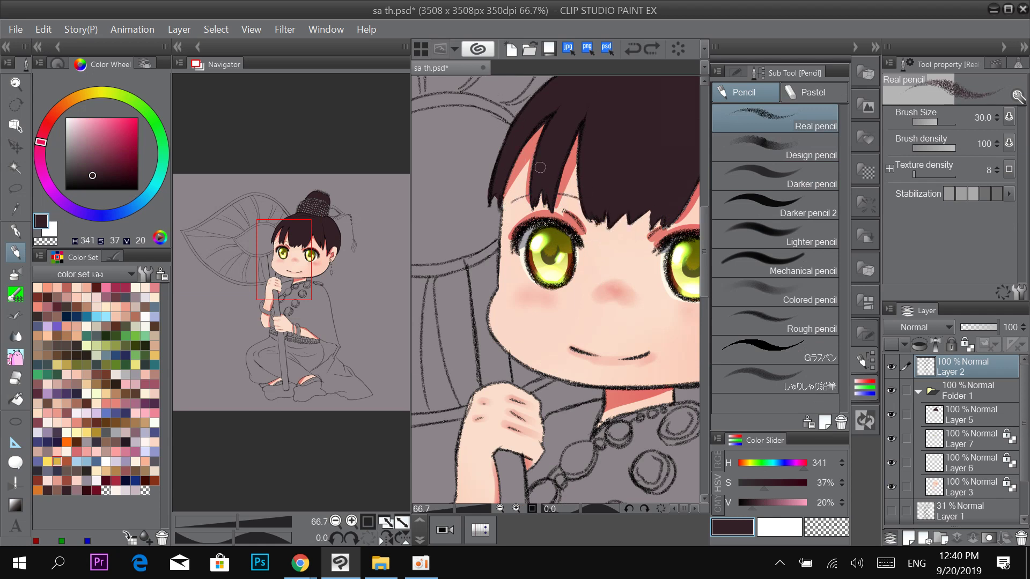
pyautogui.moveTo(581, 200)
pyautogui.mouseDown()
pyautogui.moveTo(514, 205)
pyautogui.moveTo(528, 197)
pyautogui.moveTo(586, 214)
pyautogui.mouseUp()
pyautogui.hotkey('ctrl', 'z')
pyautogui.moveTo(514, 198)
pyautogui.mouseDown()
pyautogui.moveTo(587, 214)
pyautogui.moveTo(506, 201)
pyautogui.moveTo(594, 199)
pyautogui.moveTo(524, 194)
pyautogui.moveTo(594, 208)
pyautogui.mouseUp()
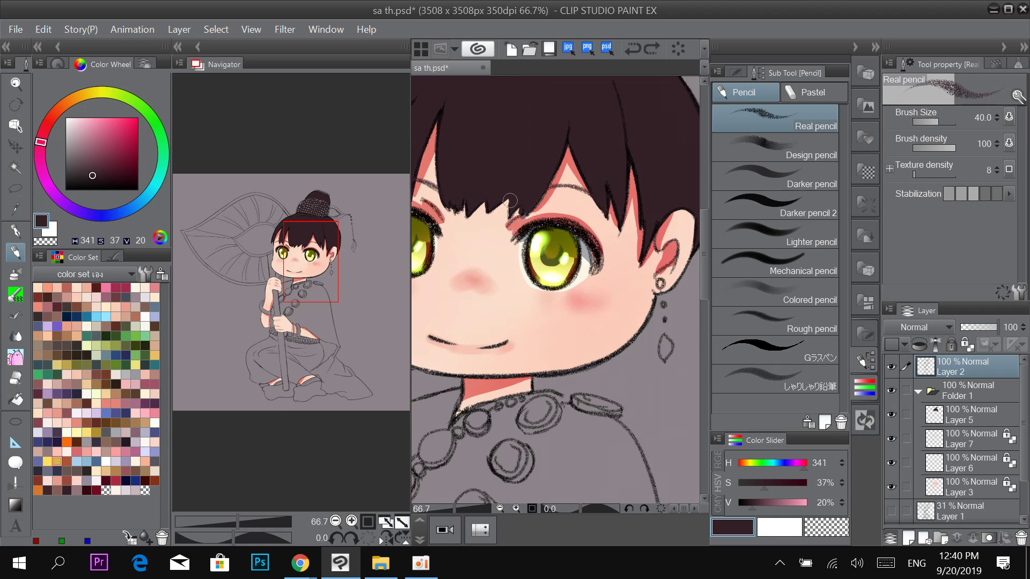
# Thicken and darken the eyebrow above the left eye in the drawing with the Real pencil at size 40.
pyautogui.scroll(-1, 533, 266)
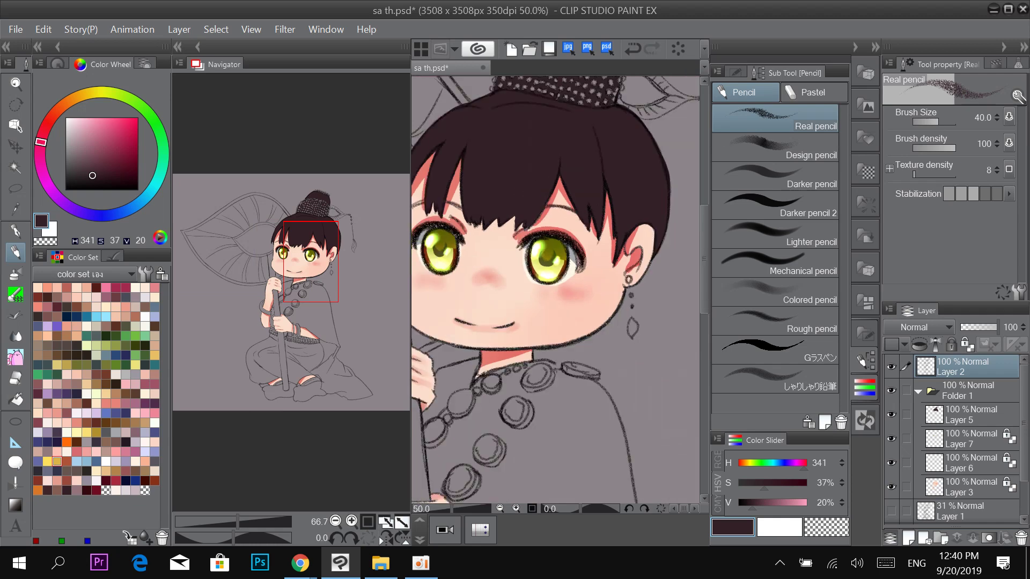
pyautogui.hotkey('ctrl', '0')
pyautogui.scroll(4, 533, 266)
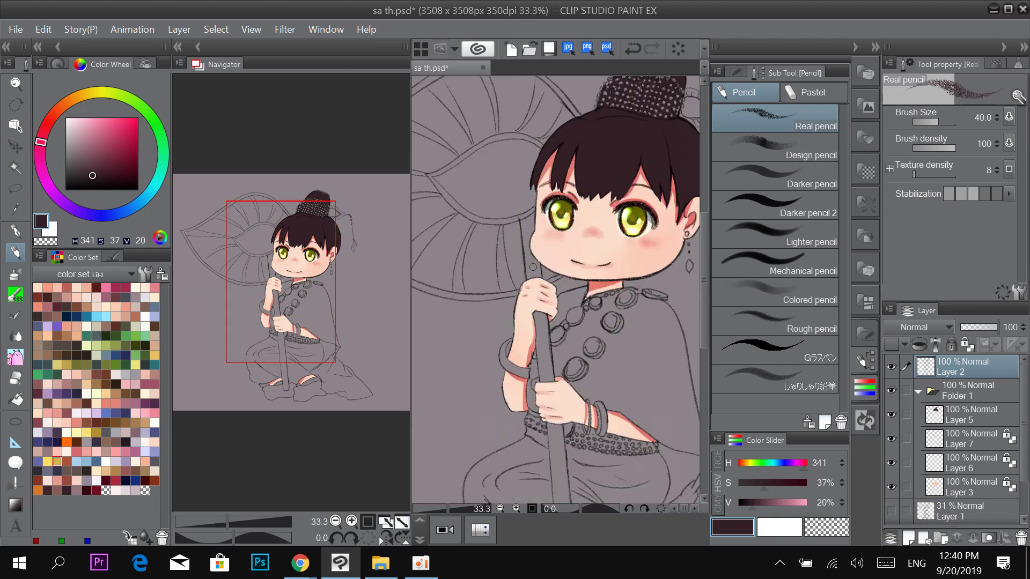
pyautogui.scroll(2, 533, 267)
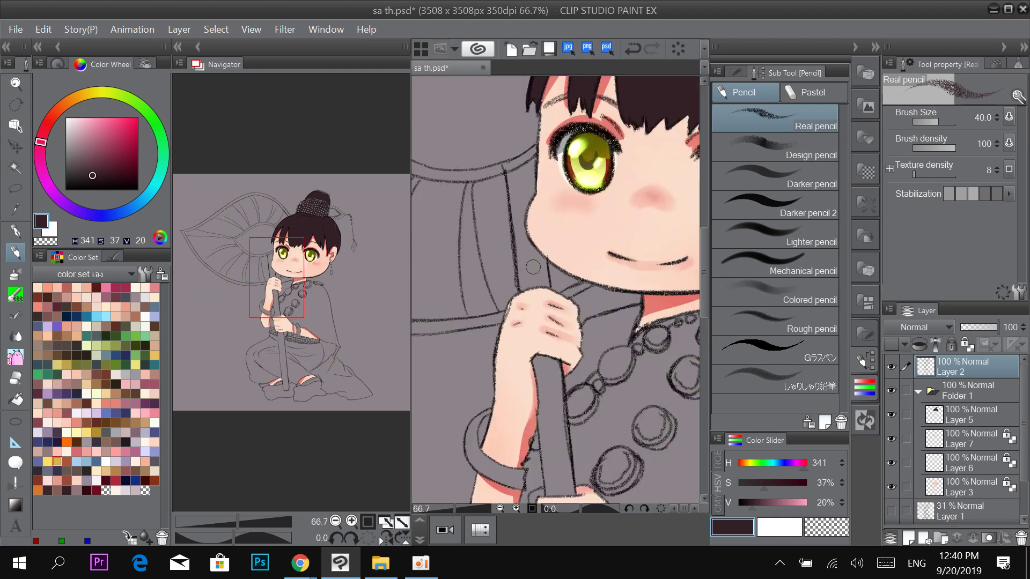
pyautogui.moveTo(590, 209); pyautogui.dragTo(571, 306)
pyautogui.scroll(2, 589, 205)
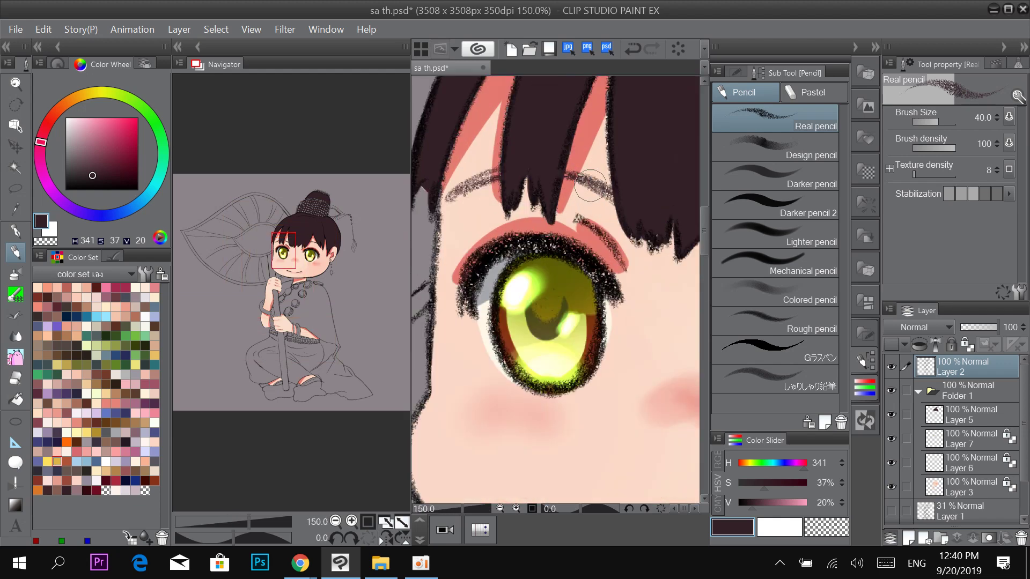
pyautogui.moveTo(462, 188); pyautogui.dragTo(533, 170)
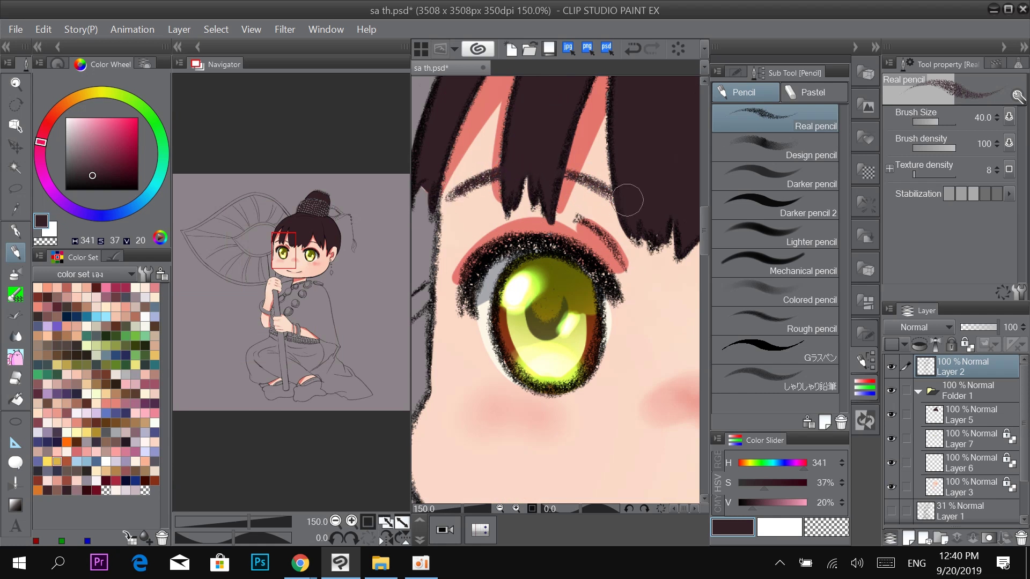
# Hide the hair fill on Layer 5 and thicken the eyebrow above the right eye in the drawing with the size 40 Real pencil.
pyautogui.moveTo(663, 241); pyautogui.dragTo(457, 283)
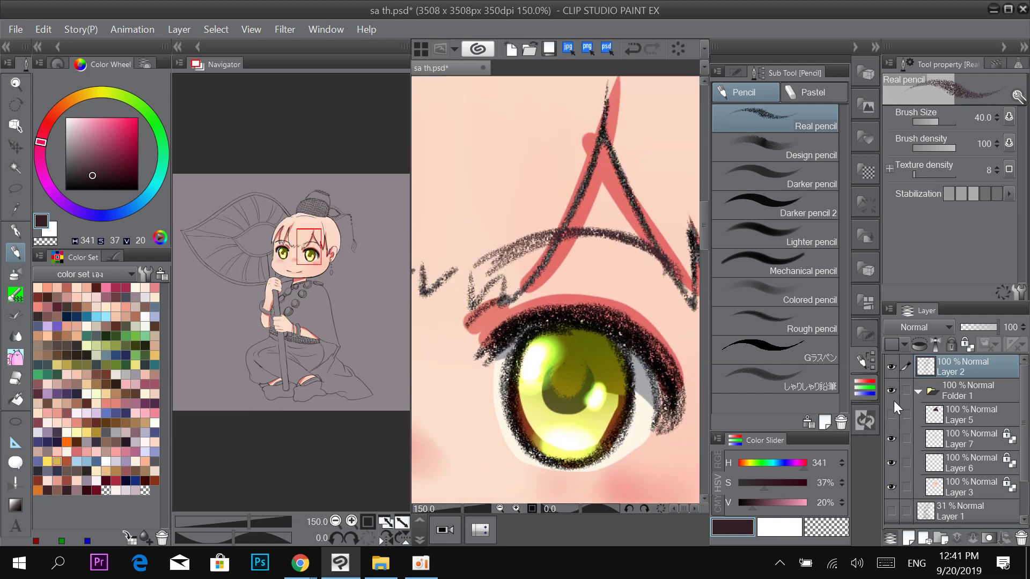
pyautogui.scroll(-2, 554, 260)
pyautogui.moveTo(609, 266)
pyautogui.mouseDown()
pyautogui.moveTo(613, 249)
pyautogui.moveTo(676, 272)
pyautogui.mouseUp()
pyautogui.scroll(1, 616, 263)
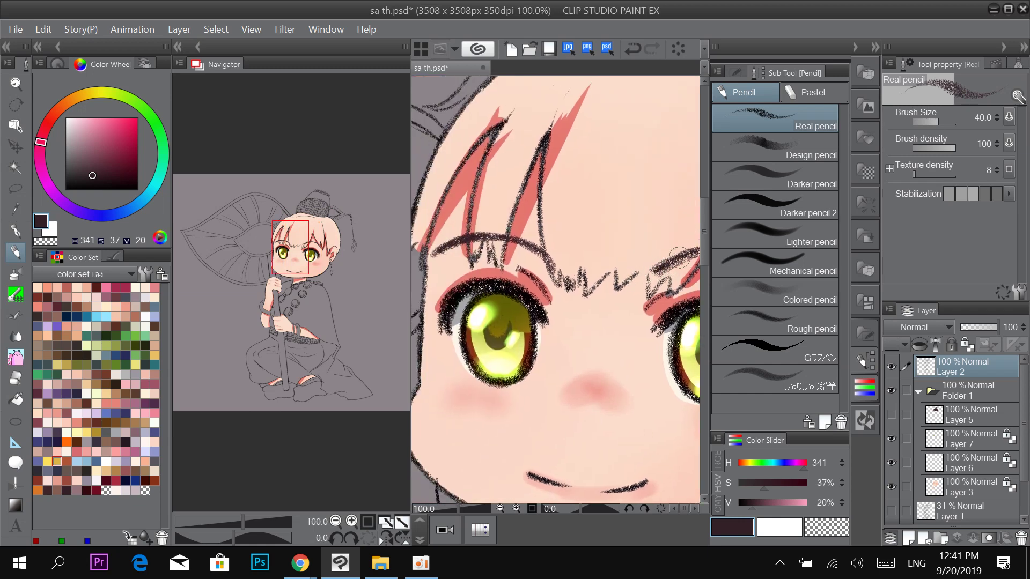
pyautogui.moveTo(632, 246); pyautogui.dragTo(550, 253)
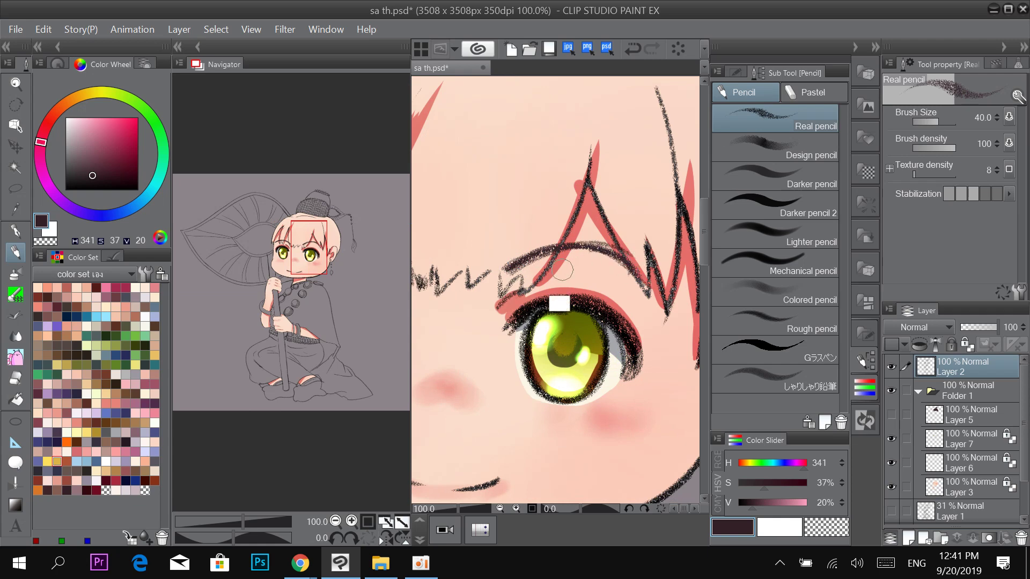
# Show the hair fill on Layer 5 again.
pyautogui.moveTo(443, 248); pyautogui.dragTo(674, 279)
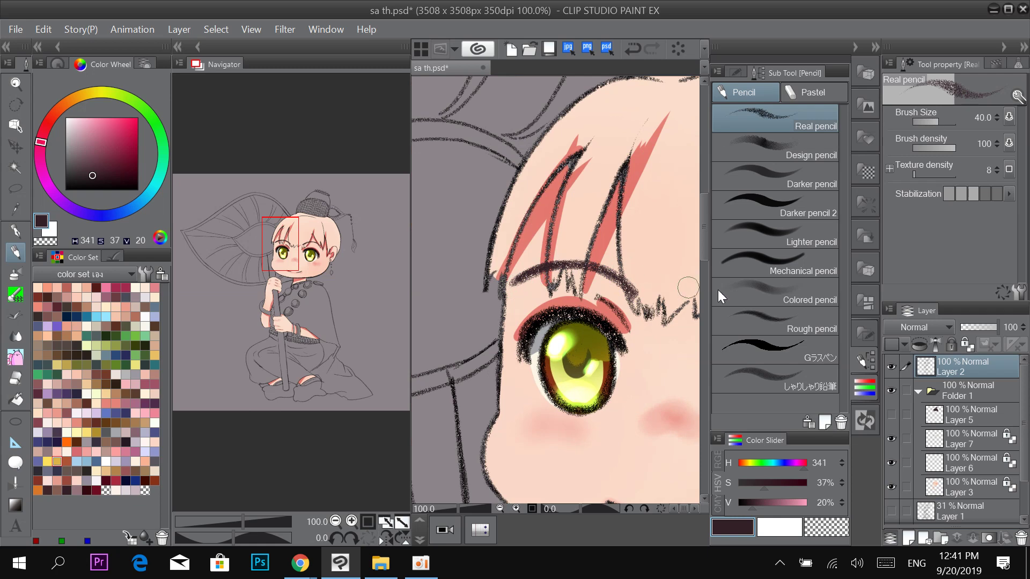
pyautogui.hotkey('ctrl', '0')
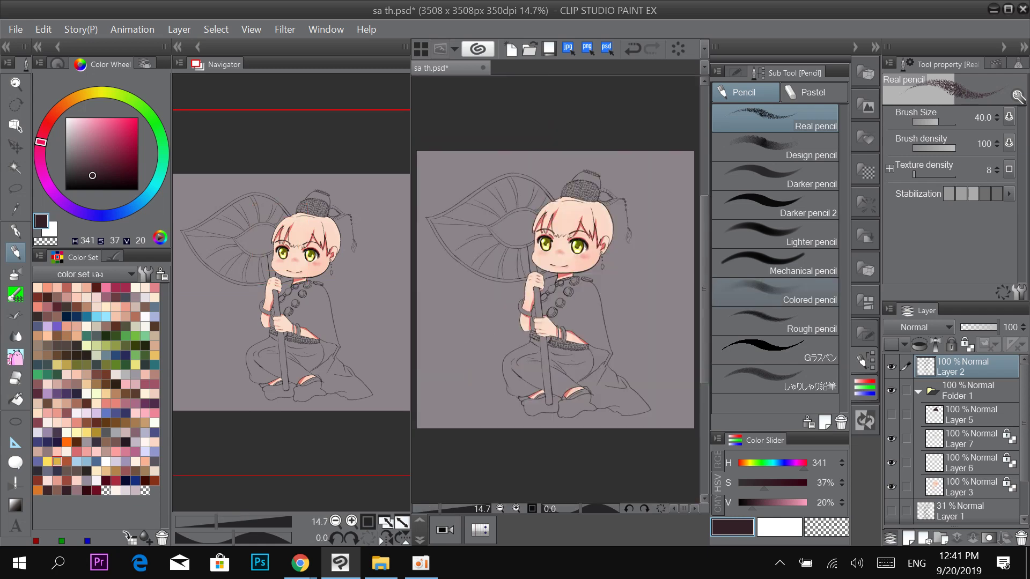
pyautogui.click(893, 412)
pyautogui.hotkey('ctrl', '+')
pyautogui.hotkey('ctrl', '+')
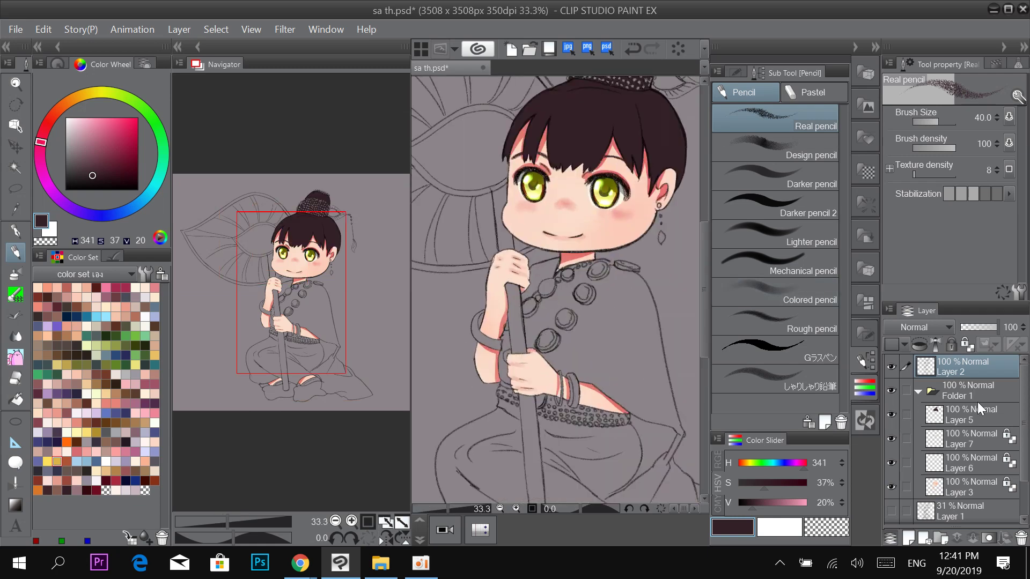
# Add a new layer above Layer 5 and choose the G-pen with a light yellow (H 48, S 53, V 98).
pyautogui.click(967, 415)
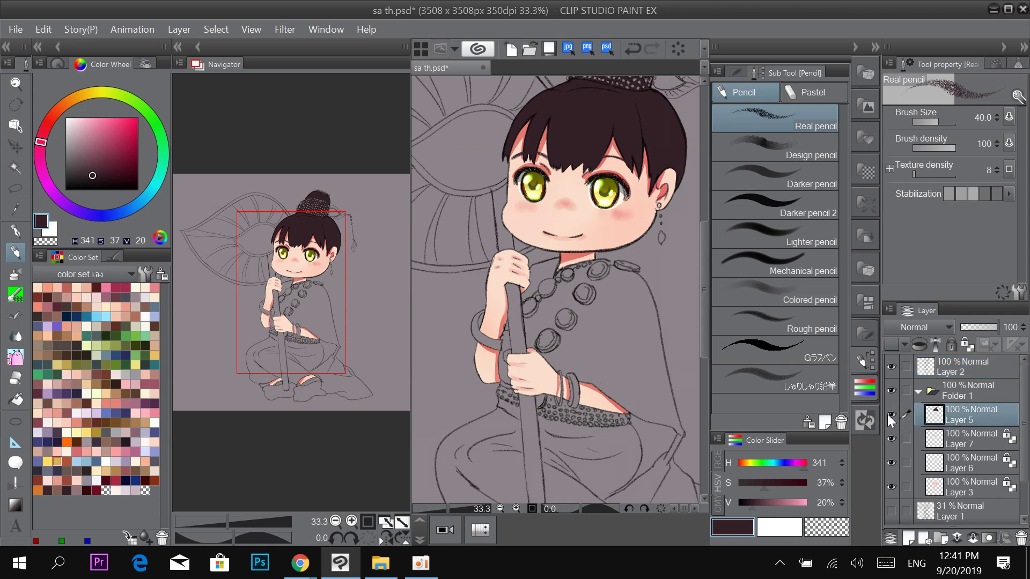
pyautogui.click(889, 414)
pyautogui.click(891, 414)
pyautogui.click(908, 536)
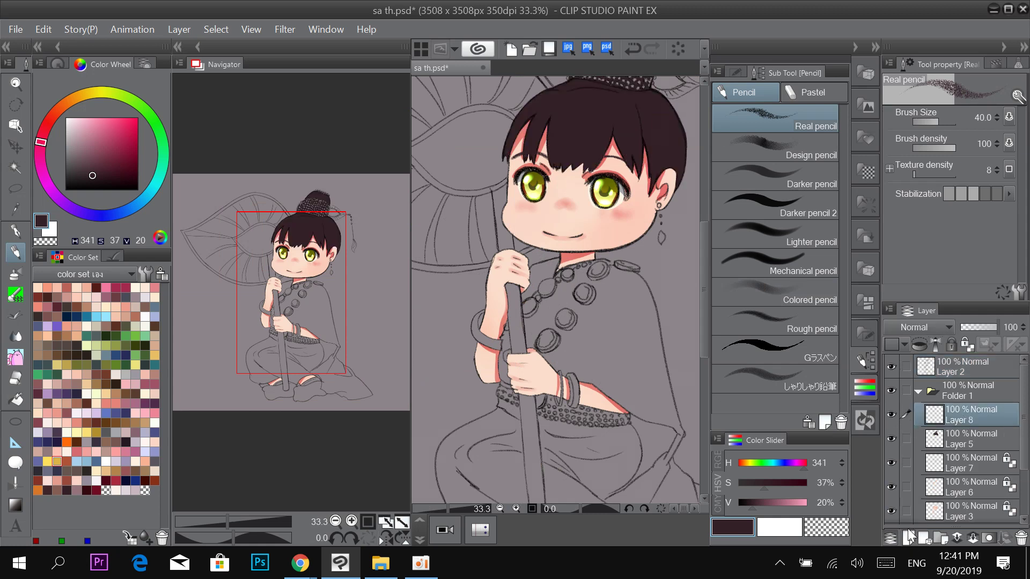
pyautogui.click(21, 233)
pyautogui.click(86, 432)
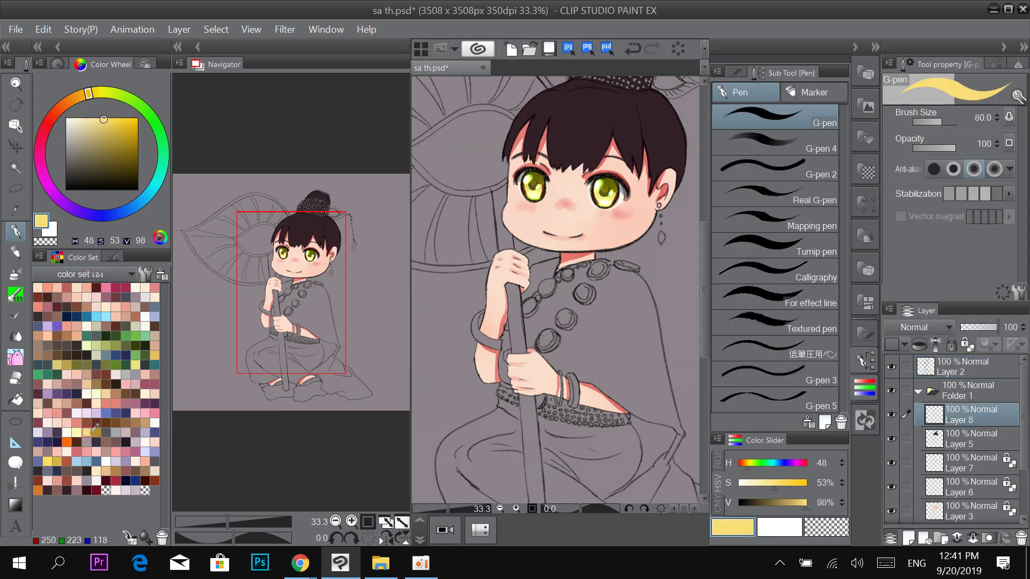
# Paint the first beads at the right edge of the hair bun's band yellow, reducing the G-pen to size 40.
pyautogui.moveTo(656, 92); pyautogui.dragTo(565, 248)
pyautogui.scroll(3, 565, 247)
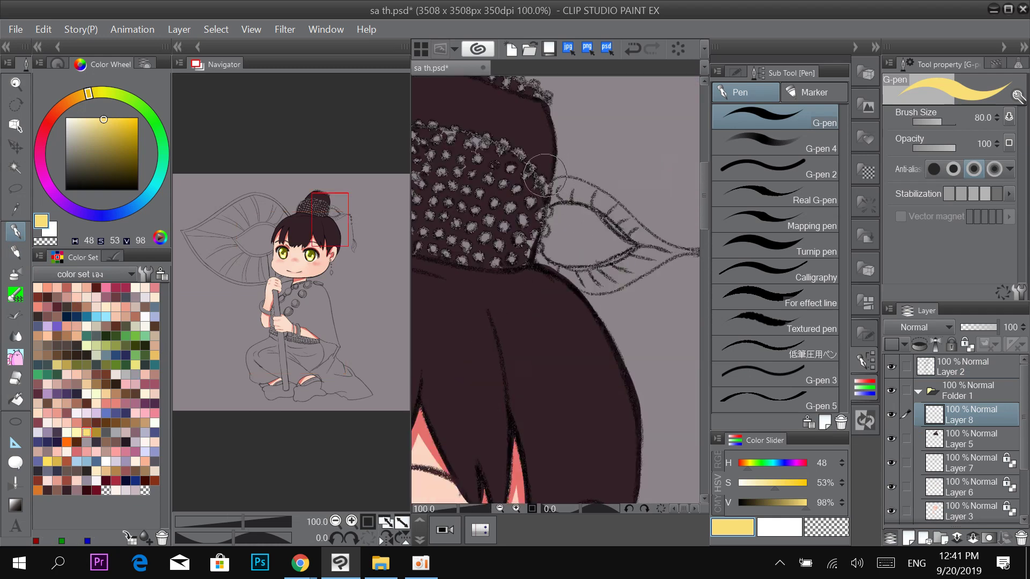
pyautogui.press('[')
pyautogui.press('[')
pyautogui.scroll(1, 524, 240)
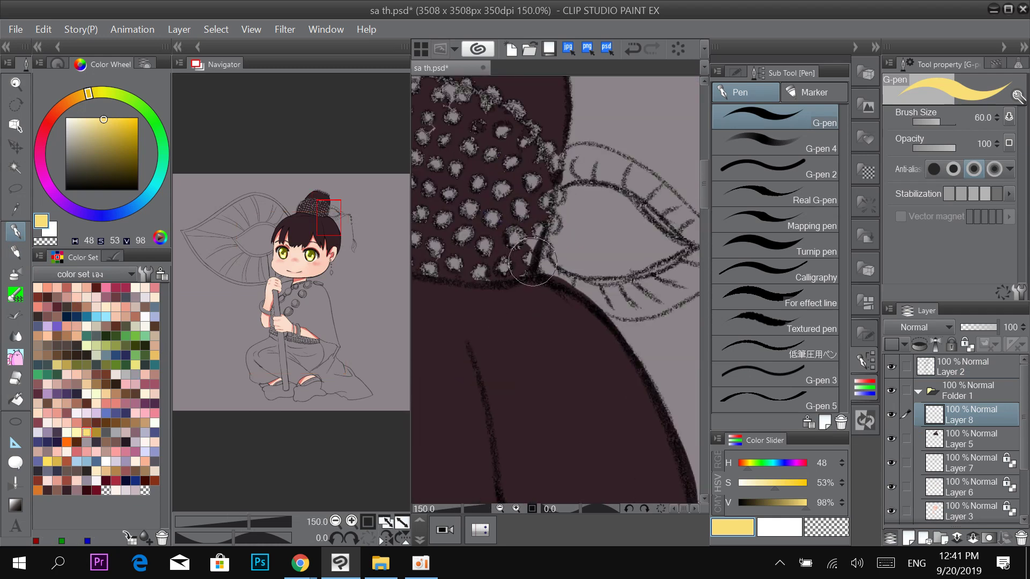
pyautogui.click(530, 260)
pyautogui.click(531, 244)
pyautogui.click(531, 241)
pyautogui.click(539, 231)
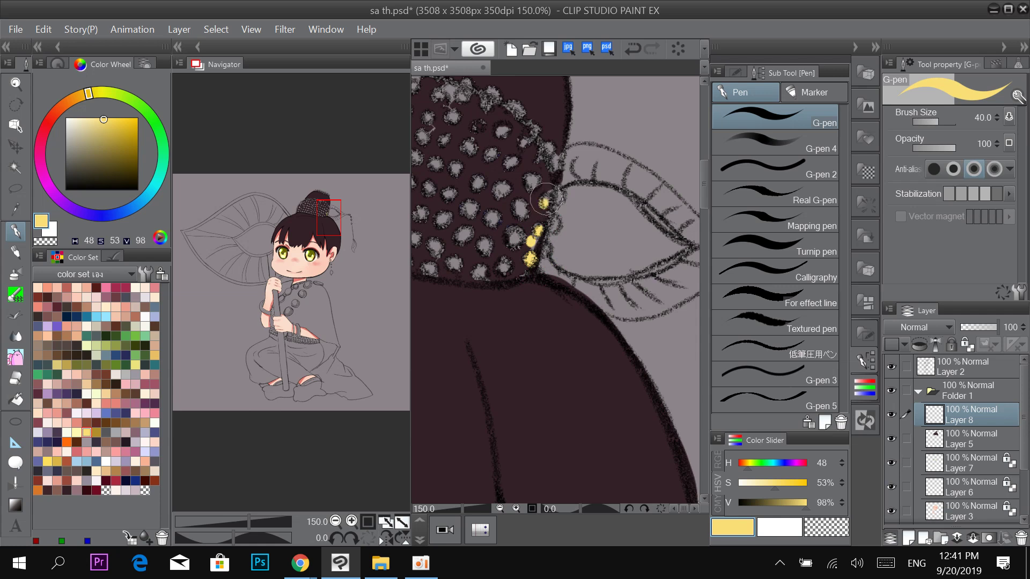
pyautogui.click(554, 228)
pyautogui.click(558, 196)
# Paint the beads yellow further inward and up the right edge of the band with the size 40 G-pen.
pyautogui.moveTo(563, 257); pyautogui.dragTo(618, 286)
pyautogui.click(565, 267)
pyautogui.click(573, 237)
pyautogui.click(584, 209)
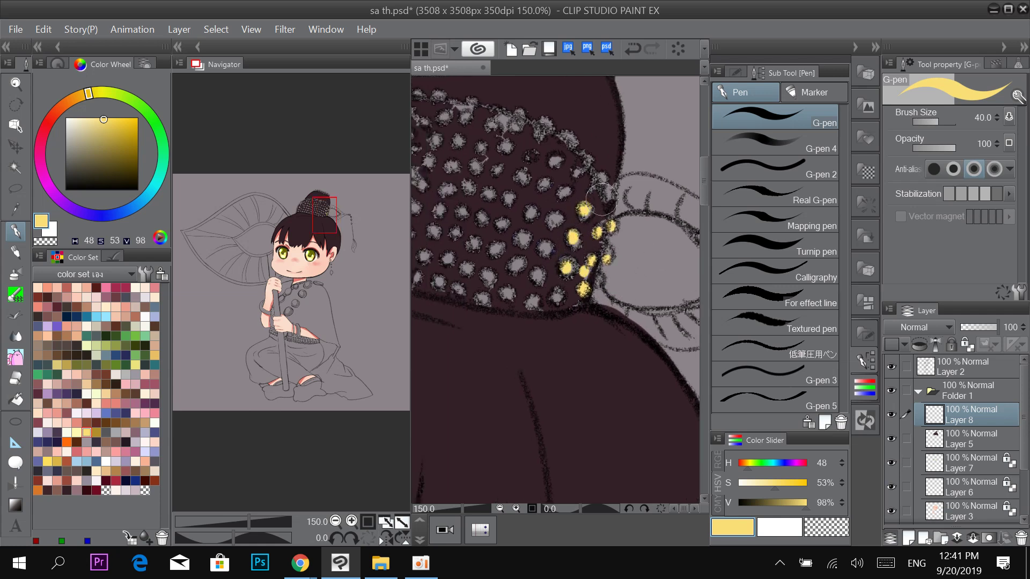
pyautogui.click(609, 192)
pyautogui.click(601, 178)
pyautogui.click(578, 174)
pyautogui.click(590, 159)
pyautogui.moveTo(577, 191); pyautogui.dragTo(615, 173)
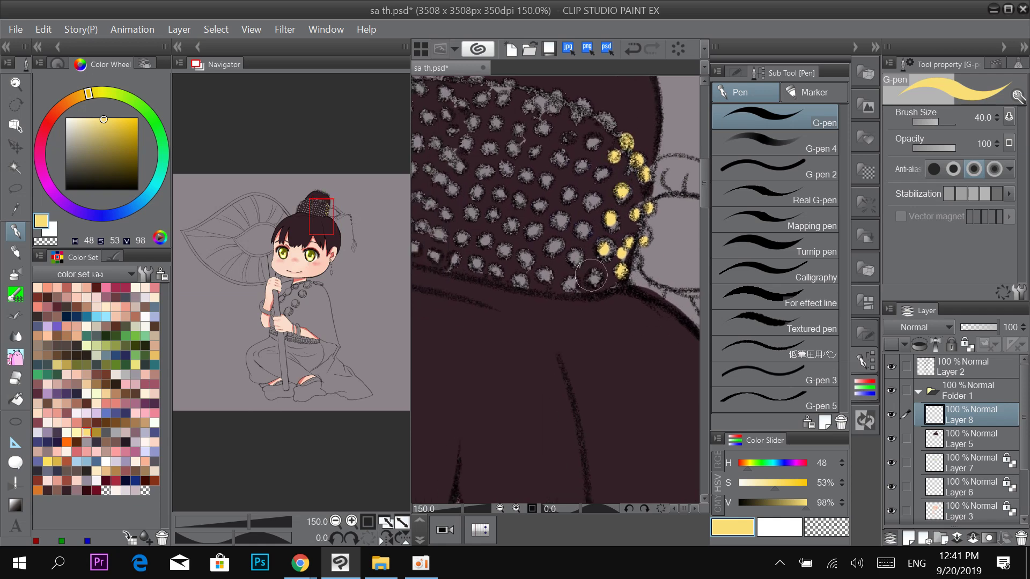
# Paint the neighbouring columns of beads in the band's lower right area yellow with the size 40 G-pen.
pyautogui.click(593, 279)
pyautogui.click(612, 285)
pyautogui.click(571, 285)
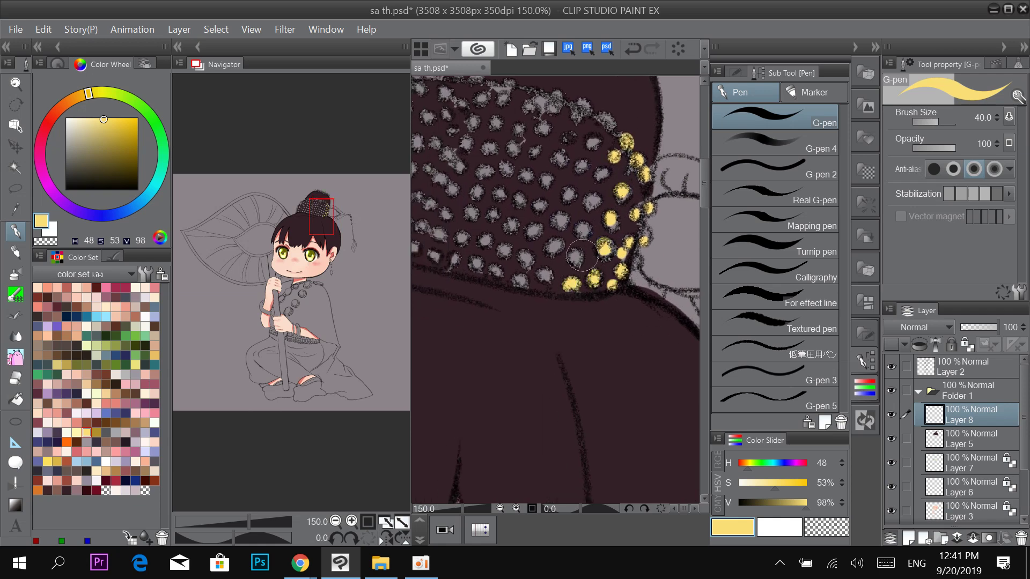
pyautogui.click(575, 255)
pyautogui.click(581, 230)
pyautogui.click(591, 207)
pyautogui.moveTo(611, 196); pyautogui.dragTo(622, 263)
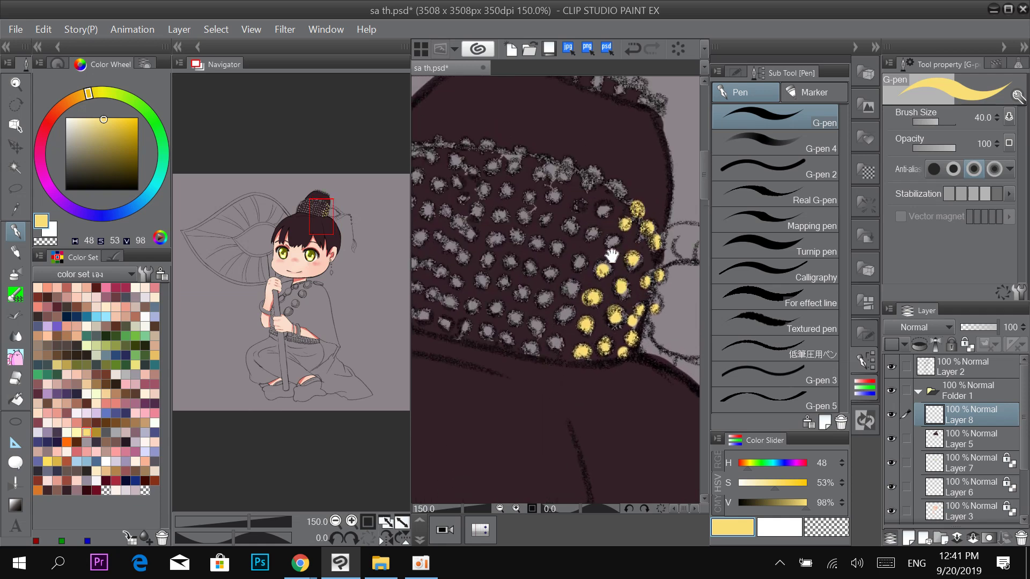
pyautogui.click(612, 243)
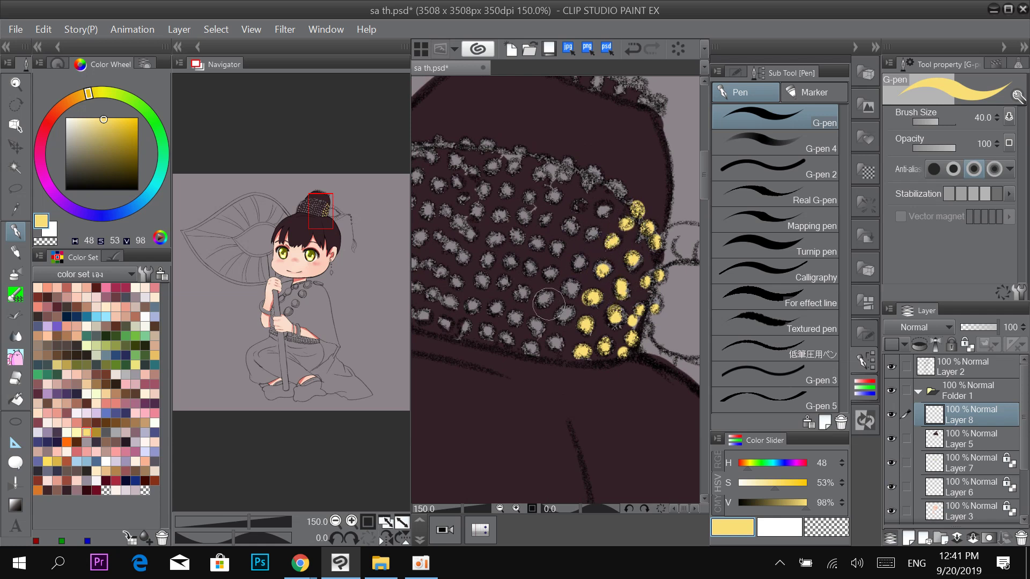
pyautogui.click(571, 290)
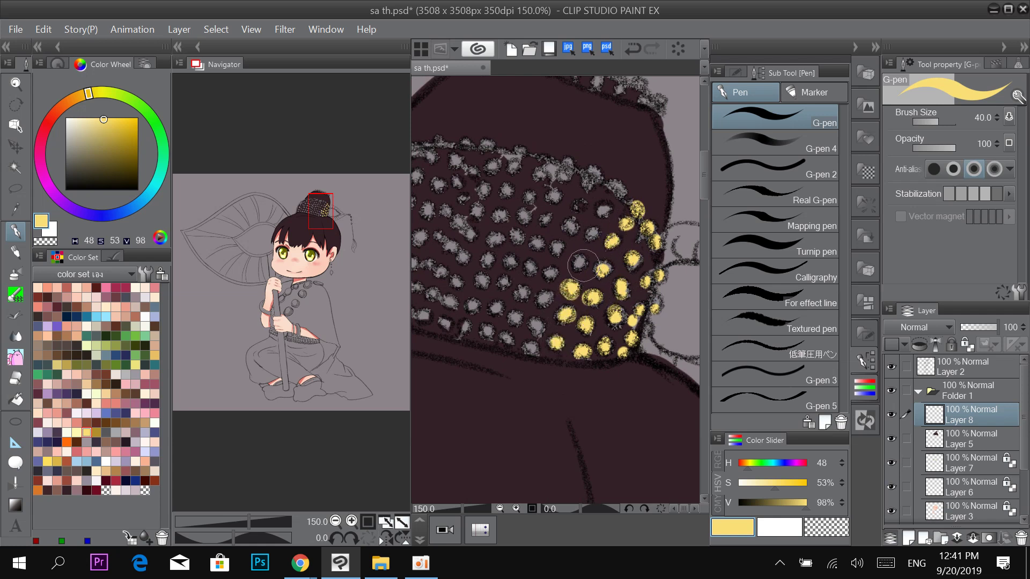
# Move Layer 8 below Layer 5 and paint loosely over the beads at the band's upper right edge with the G-pen at size 70.
pyautogui.moveTo(965, 412); pyautogui.dragTo(946, 451)
pyautogui.press(']')
pyautogui.press(']')
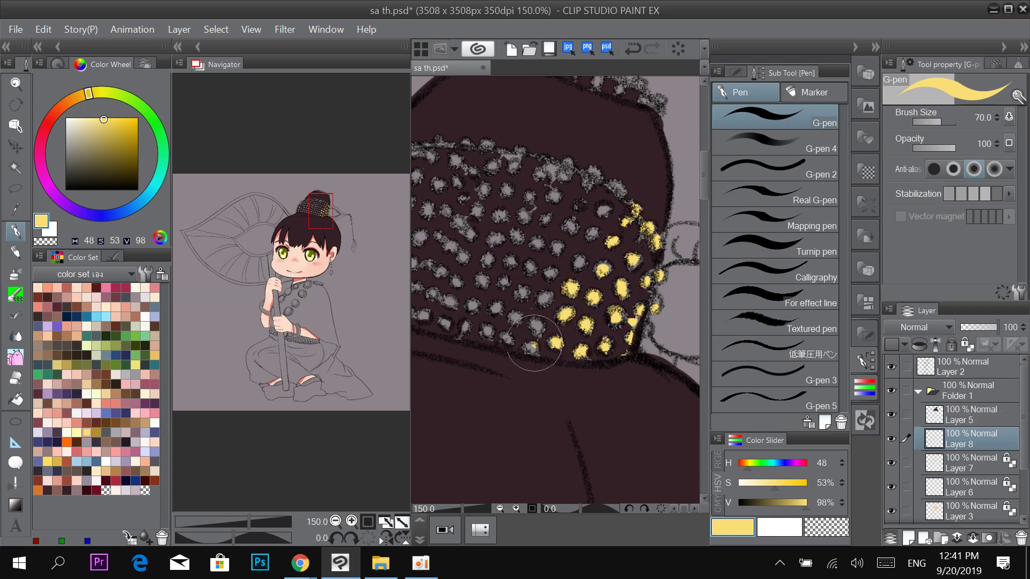
pyautogui.moveTo(536, 341)
pyautogui.mouseDown()
pyautogui.moveTo(577, 197)
pyautogui.moveTo(607, 189)
pyautogui.moveTo(651, 275)
pyautogui.moveTo(629, 336)
pyautogui.moveTo(610, 293)
pyautogui.moveTo(582, 295)
pyautogui.moveTo(604, 183)
pyautogui.moveTo(465, 169)
pyautogui.moveTo(497, 187)
pyautogui.moveTo(602, 162)
pyautogui.mouseUp()
# Paint yellow behind the remaining beads across the middle of the band with the G-pen at size 80.
pyautogui.press(']')
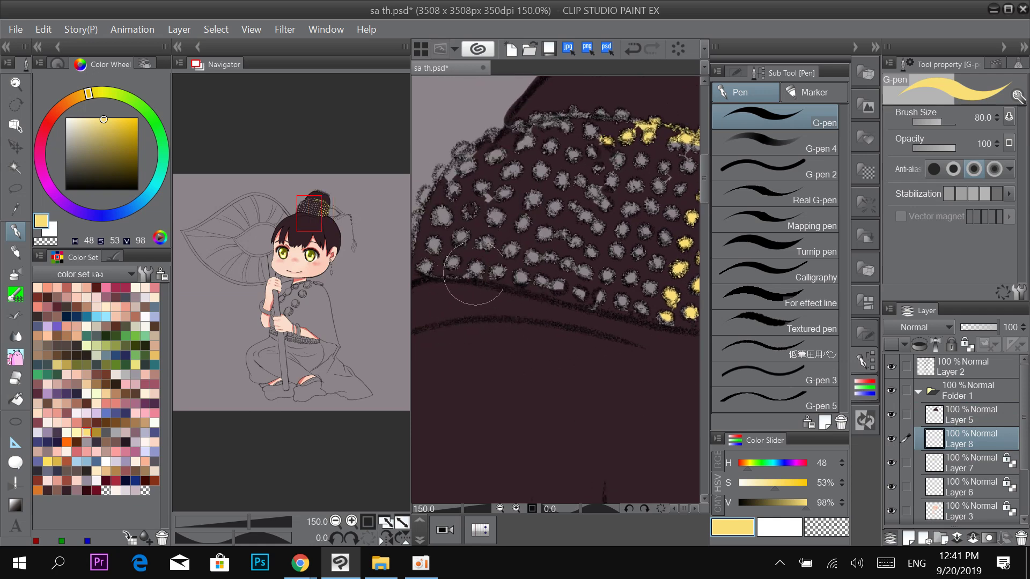
pyautogui.scroll(-1, 499, 263)
pyautogui.moveTo(462, 271)
pyautogui.mouseDown()
pyautogui.moveTo(634, 295)
pyautogui.moveTo(611, 199)
pyautogui.moveTo(603, 241)
pyautogui.moveTo(545, 262)
pyautogui.moveTo(551, 185)
pyautogui.moveTo(518, 208)
pyautogui.moveTo(489, 190)
pyautogui.mouseUp()
pyautogui.moveTo(591, 170); pyautogui.dragTo(523, 167)
pyautogui.moveTo(633, 193); pyautogui.dragTo(538, 199)
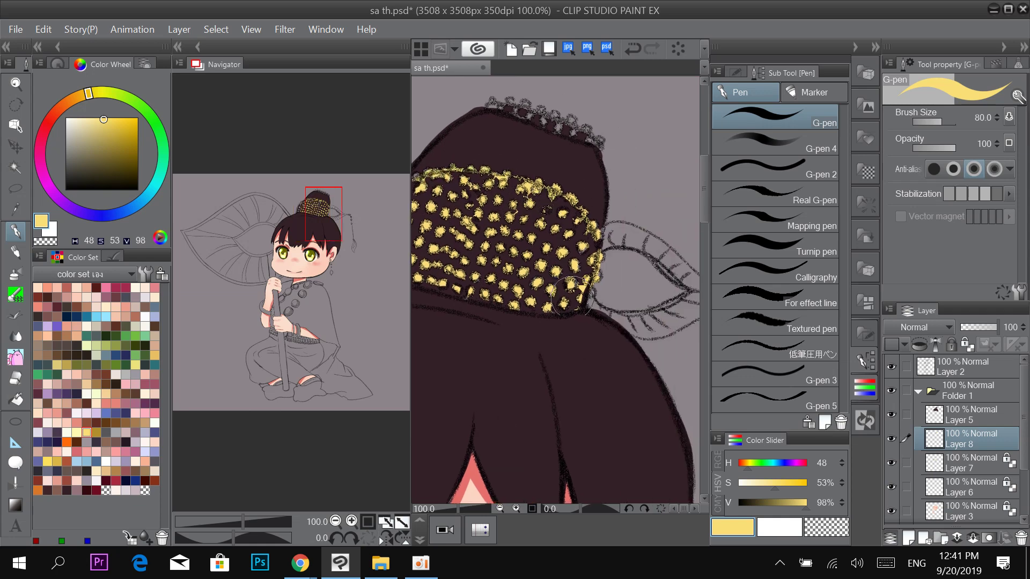
# Colour the beads along the left edge of the band yellow, using the G-pen at size 50 for the outermost ones.
pyautogui.moveTo(543, 264); pyautogui.dragTo(661, 286)
pyautogui.scroll(1, 484, 288)
pyautogui.moveTo(496, 220)
pyautogui.mouseDown()
pyautogui.moveTo(552, 165)
pyautogui.moveTo(472, 284)
pyautogui.mouseUp()
pyautogui.moveTo(457, 298); pyautogui.dragTo(521, 307)
pyautogui.press('[')
pyautogui.press('[')
pyautogui.press('[')
pyautogui.click(505, 314)
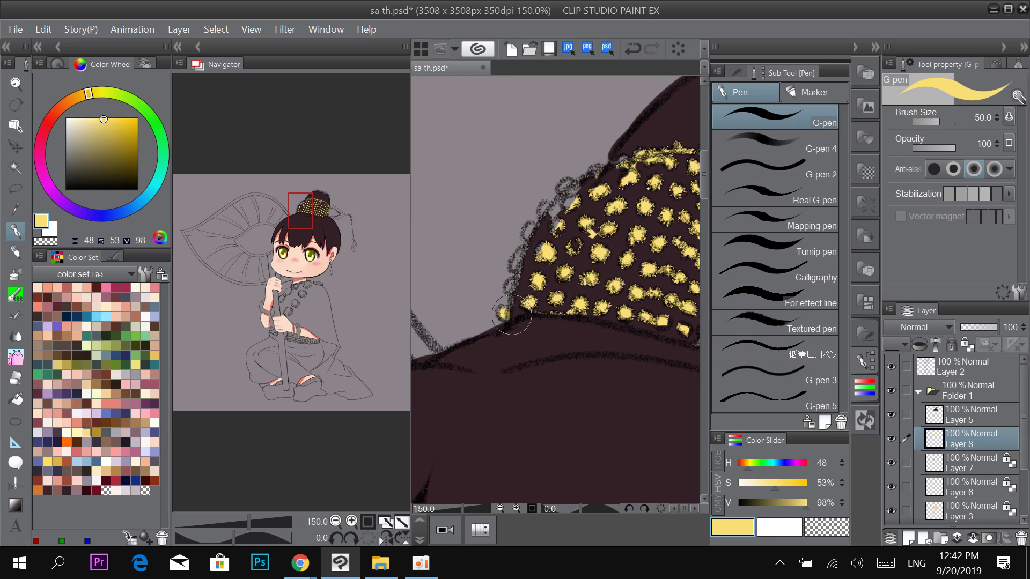
pyautogui.moveTo(516, 292)
pyautogui.mouseDown()
pyautogui.moveTo(535, 240)
pyautogui.moveTo(534, 252)
pyautogui.moveTo(592, 185)
pyautogui.mouseUp()
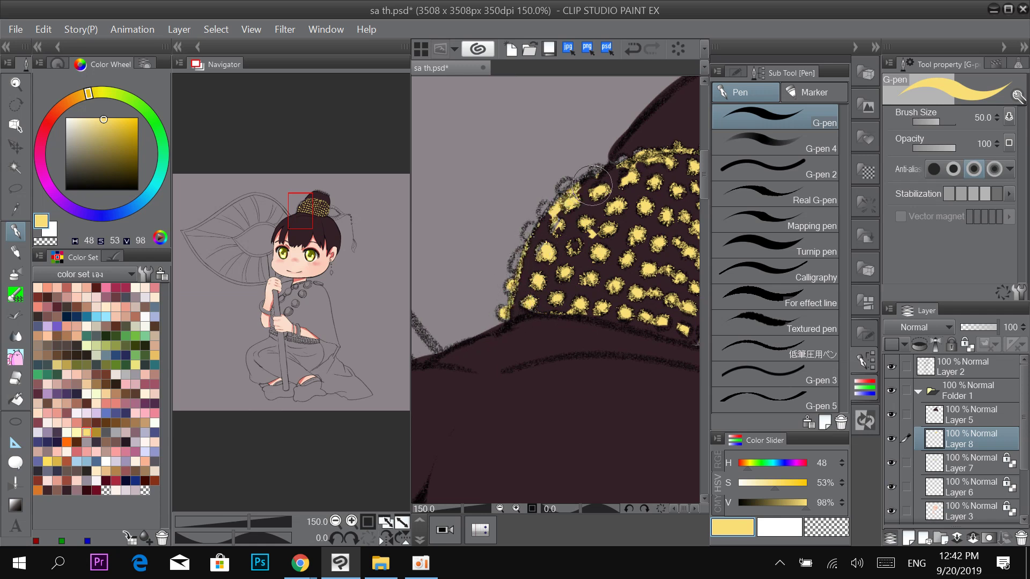
pyautogui.moveTo(547, 251)
pyautogui.mouseDown()
pyautogui.moveTo(523, 251)
pyautogui.moveTo(543, 210)
pyautogui.moveTo(568, 185)
pyautogui.moveTo(613, 175)
pyautogui.moveTo(596, 189)
pyautogui.moveTo(642, 160)
pyautogui.moveTo(605, 170)
pyautogui.mouseUp()
# Paint the row of beads on top of the hair bun yellow with the size 50 G-pen.
pyautogui.scroll(-2, 601, 257)
pyautogui.moveTo(625, 236); pyautogui.dragTo(557, 262)
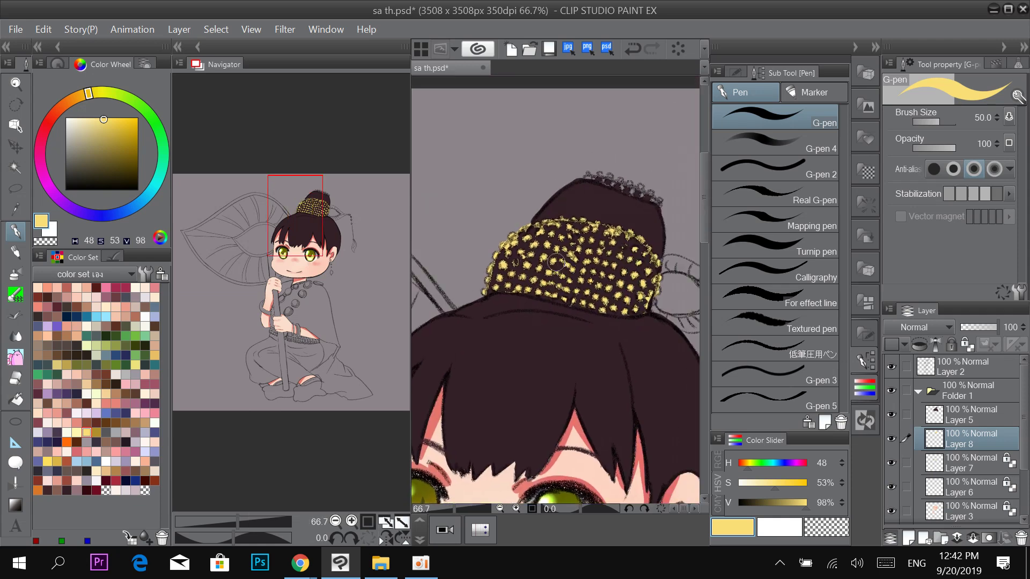
pyautogui.moveTo(644, 227); pyautogui.dragTo(602, 268)
pyautogui.scroll(2, 575, 193)
pyautogui.moveTo(514, 255)
pyautogui.mouseDown()
pyautogui.moveTo(647, 303)
pyautogui.moveTo(667, 298)
pyautogui.moveTo(668, 307)
pyautogui.moveTo(612, 290)
pyautogui.moveTo(657, 297)
pyautogui.moveTo(657, 286)
pyautogui.moveTo(671, 304)
pyautogui.moveTo(625, 273)
pyautogui.moveTo(631, 288)
pyautogui.moveTo(601, 264)
pyautogui.moveTo(594, 275)
pyautogui.moveTo(561, 252)
pyautogui.moveTo(542, 256)
pyautogui.moveTo(538, 244)
pyautogui.moveTo(534, 259)
pyautogui.moveTo(511, 253)
pyautogui.mouseUp()
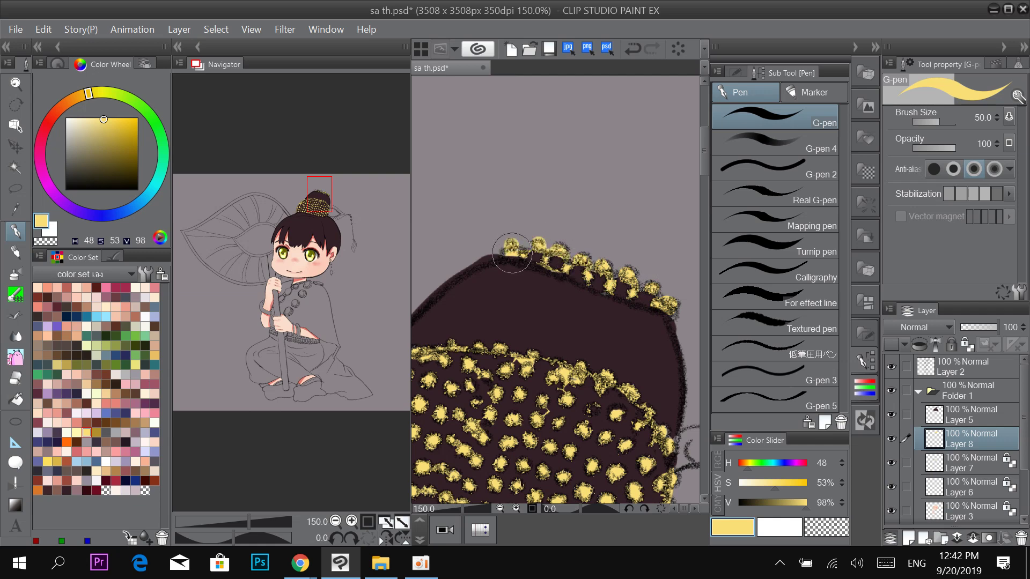
# Fill the lower half of the leaf-shaped hair ornament yellow with the G-pen at sizes 50 and 60.
pyautogui.moveTo(656, 292); pyautogui.dragTo(554, 136)
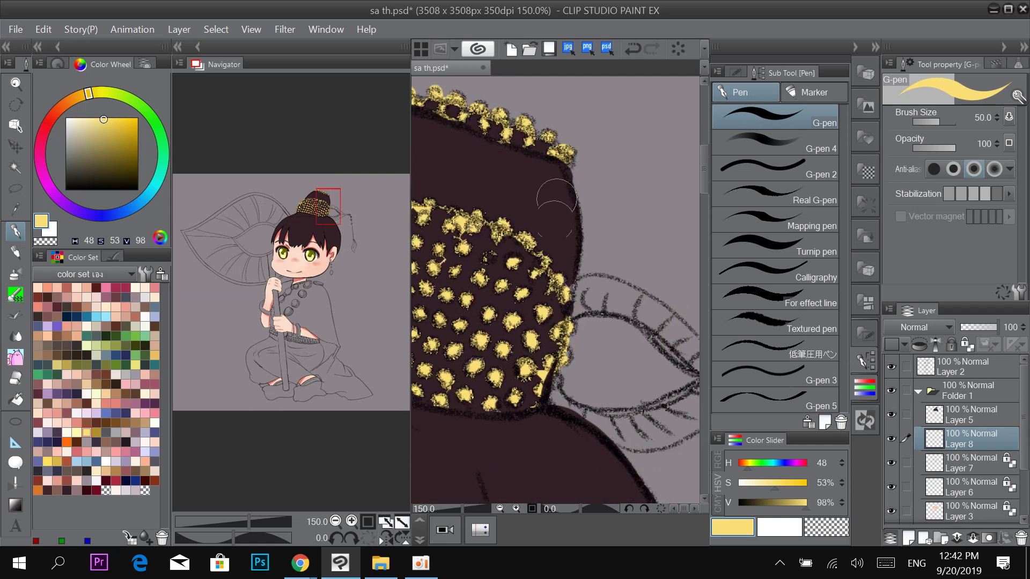
pyautogui.moveTo(557, 394)
pyautogui.mouseDown()
pyautogui.moveTo(635, 421)
pyautogui.moveTo(530, 355)
pyautogui.moveTo(577, 372)
pyautogui.moveTo(632, 344)
pyautogui.mouseUp()
pyautogui.moveTo(520, 384)
pyautogui.mouseDown()
pyautogui.moveTo(561, 383)
pyautogui.moveTo(613, 358)
pyautogui.mouseUp()
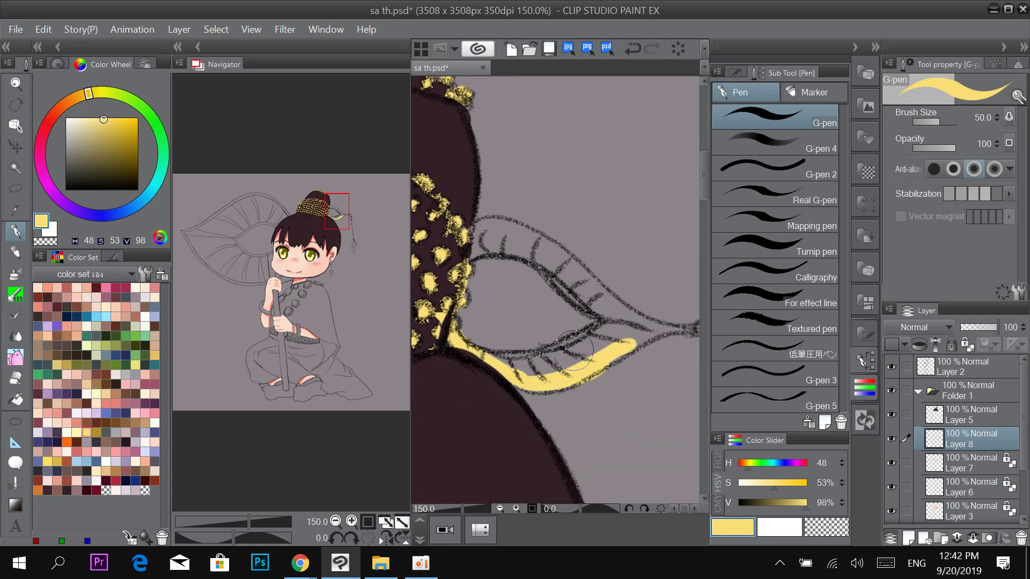
pyautogui.moveTo(555, 273); pyautogui.dragTo(578, 290)
pyautogui.press(']')
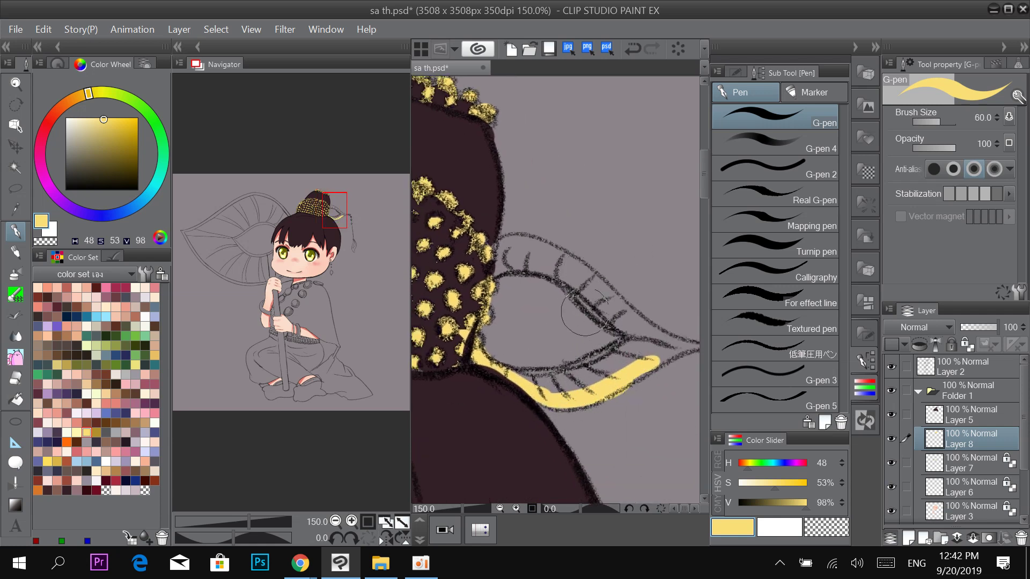
pyautogui.moveTo(560, 398)
pyautogui.mouseDown()
pyautogui.moveTo(540, 371)
pyautogui.moveTo(601, 374)
pyautogui.moveTo(554, 367)
pyautogui.moveTo(645, 353)
pyautogui.moveTo(593, 373)
pyautogui.moveTo(593, 341)
pyautogui.mouseUp()
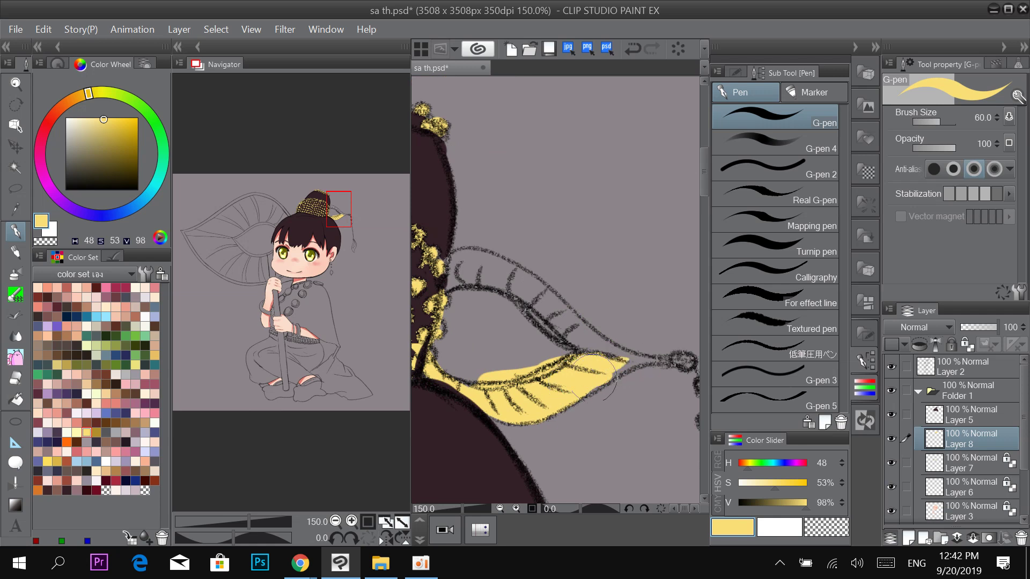
# Fill the centre of the leaf ornament yellow at size 80 and start its upper border with a smaller G-pen.
pyautogui.moveTo(528, 374)
pyautogui.mouseDown()
pyautogui.moveTo(526, 325)
pyautogui.moveTo(531, 285)
pyautogui.moveTo(569, 330)
pyautogui.moveTo(590, 334)
pyautogui.mouseUp()
pyautogui.press(']')
pyautogui.press(']')
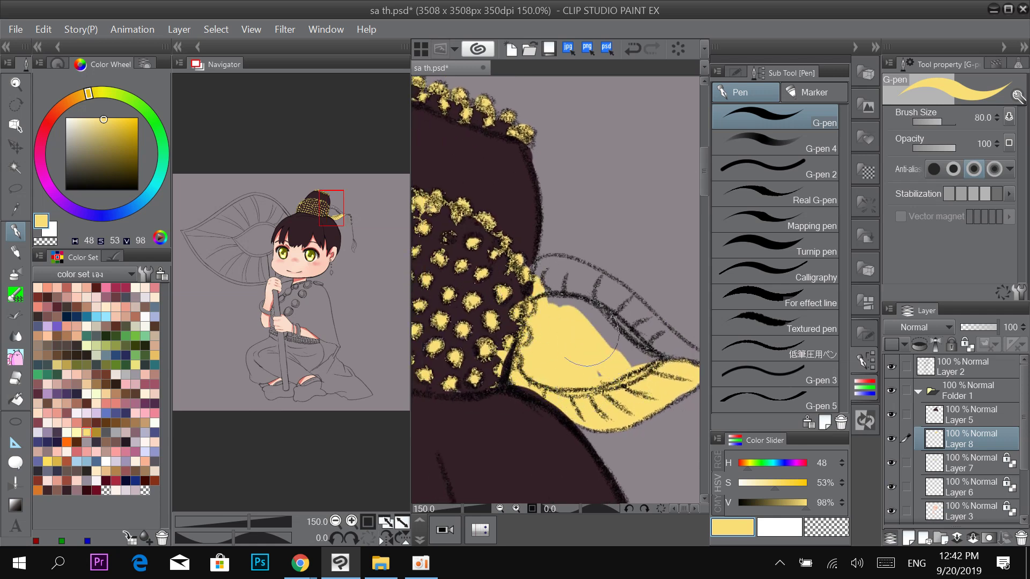
pyautogui.moveTo(619, 379)
pyautogui.mouseDown()
pyautogui.moveTo(638, 366)
pyautogui.moveTo(593, 318)
pyautogui.moveTo(548, 293)
pyautogui.moveTo(668, 360)
pyautogui.moveTo(560, 270)
pyautogui.moveTo(579, 307)
pyautogui.moveTo(611, 328)
pyautogui.moveTo(561, 282)
pyautogui.moveTo(620, 333)
pyautogui.mouseUp()
pyautogui.press('[')
pyautogui.moveTo(544, 265); pyautogui.dragTo(621, 333)
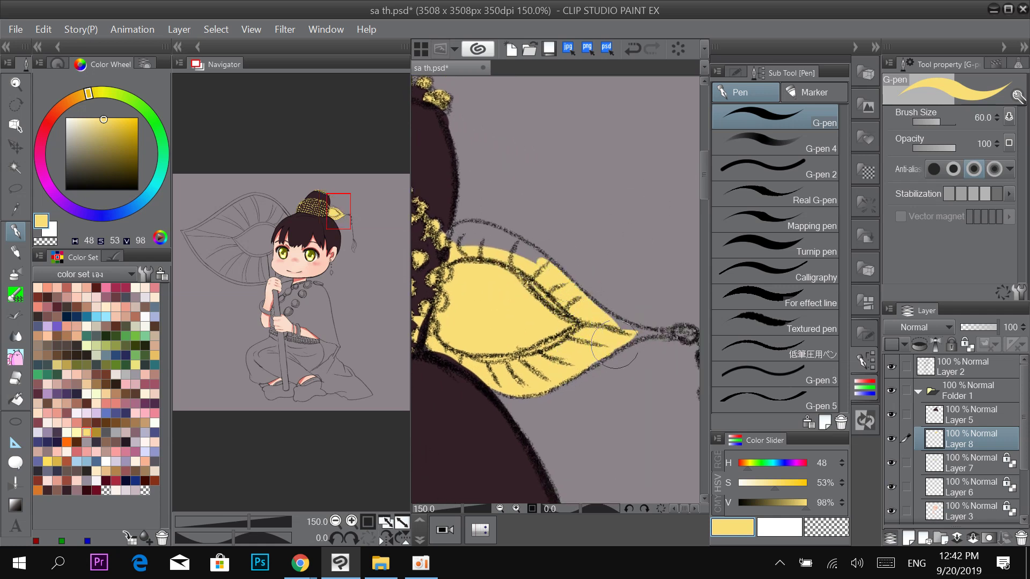
# Complete the yellow fill at the leaf ornament's pointed tip and along its upper edge with the G-pen at size 50.
pyautogui.moveTo(549, 379)
pyautogui.mouseDown()
pyautogui.moveTo(600, 343)
pyautogui.moveTo(603, 290)
pyautogui.moveTo(676, 322)
pyautogui.moveTo(608, 348)
pyautogui.mouseUp()
pyautogui.scroll(1, 617, 284)
pyautogui.moveTo(632, 306)
pyautogui.mouseDown()
pyautogui.moveTo(532, 297)
pyautogui.moveTo(616, 305)
pyautogui.moveTo(658, 326)
pyautogui.mouseUp()
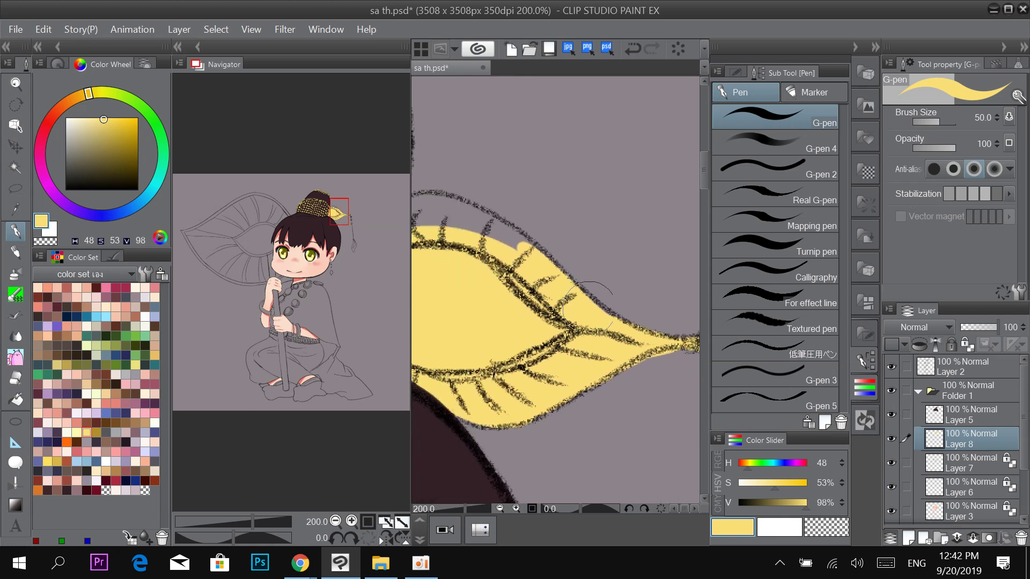
pyautogui.moveTo(524, 272); pyautogui.dragTo(626, 332)
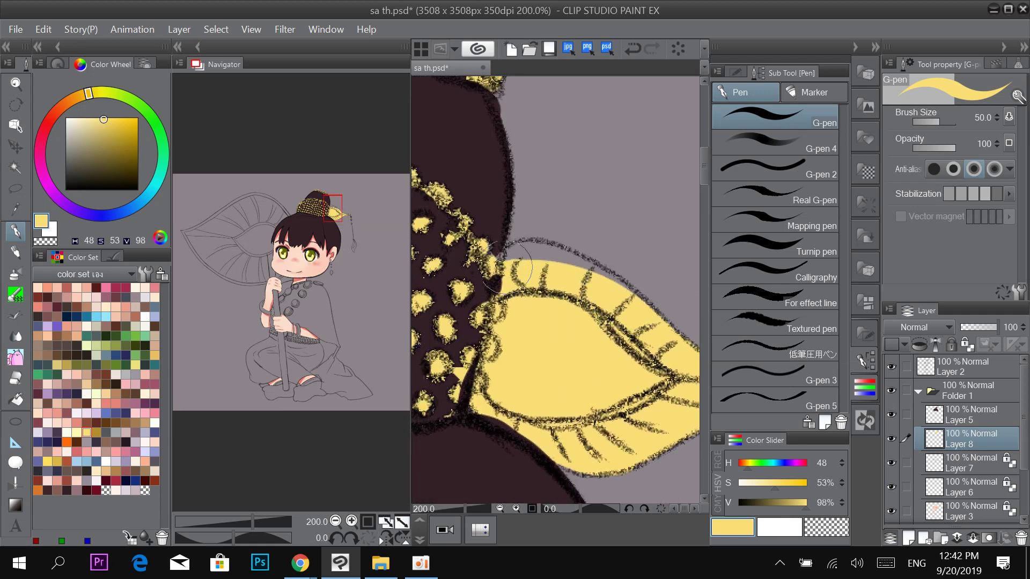
pyautogui.moveTo(517, 260)
pyautogui.mouseDown()
pyautogui.moveTo(569, 260)
pyautogui.moveTo(633, 301)
pyautogui.mouseUp()
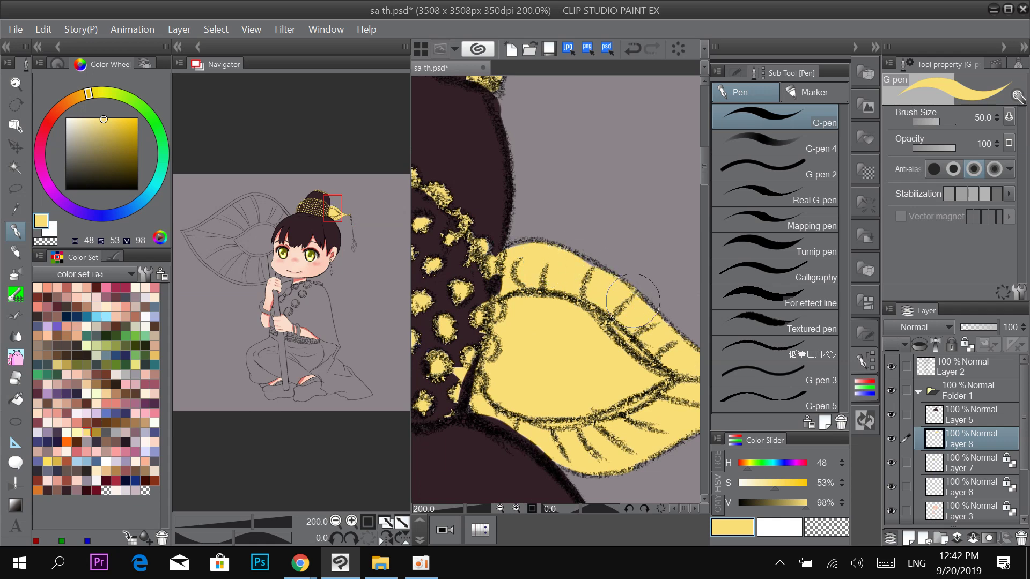
pyautogui.moveTo(525, 250); pyautogui.dragTo(494, 267)
pyautogui.scroll(-1, 488, 256)
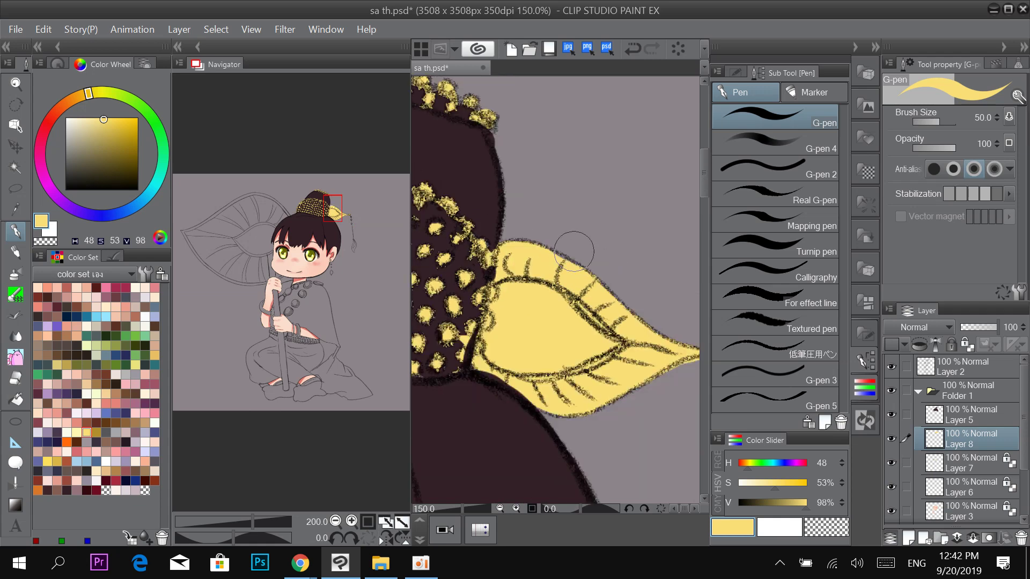
# Paint the bead at the leaf ornament's tip and the first hanging bead yellow, reducing the G-pen to size 25.
pyautogui.moveTo(664, 313); pyautogui.dragTo(516, 198)
pyautogui.scroll(1, 558, 192)
pyautogui.moveTo(632, 284)
pyautogui.mouseDown()
pyautogui.moveTo(621, 282)
pyautogui.moveTo(628, 274)
pyautogui.moveTo(598, 210)
pyautogui.mouseUp()
pyautogui.press('[')
pyautogui.press('[')
pyautogui.press('[')
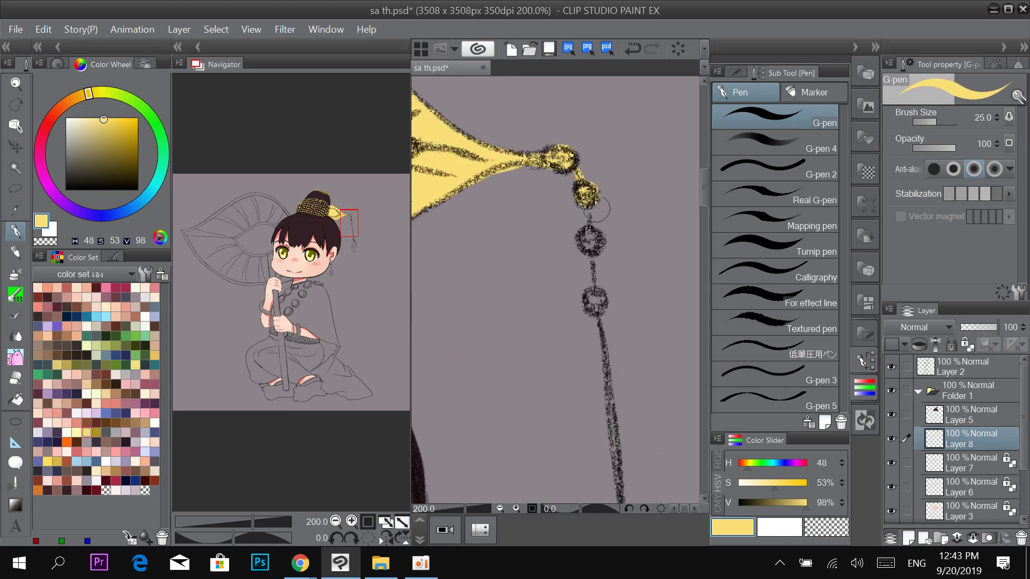
# Paint the remaining hanging beads and the long thin strand down to the tassel yellow with the G-pen at sizes 17 and 20.
pyautogui.press('[')
pyautogui.press('[')
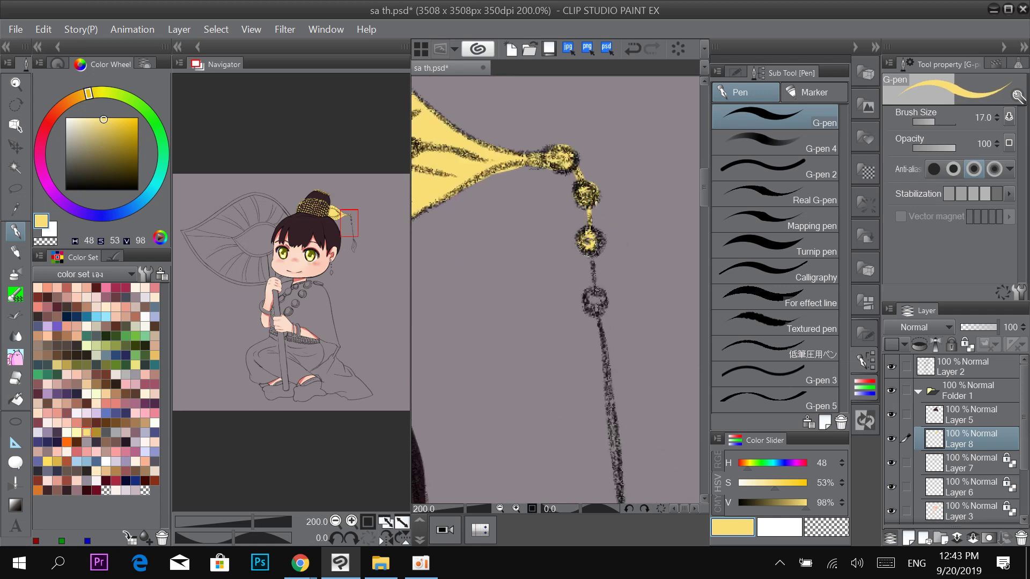
pyautogui.press(']')
pyautogui.moveTo(590, 251)
pyautogui.mouseDown()
pyautogui.moveTo(597, 301)
pyautogui.moveTo(585, 298)
pyautogui.moveTo(601, 293)
pyautogui.moveTo(612, 266)
pyautogui.moveTo(580, 148)
pyautogui.moveTo(598, 312)
pyautogui.moveTo(582, 192)
pyautogui.mouseUp()
pyautogui.scroll(-1, 594, 301)
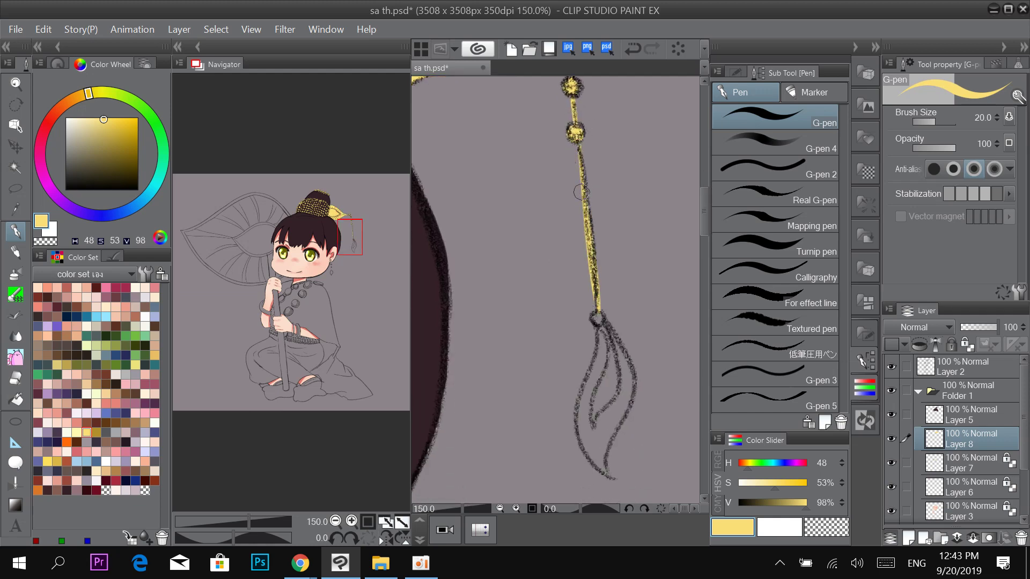
# Paint the tassel's top bead and the outer right part of the leaf-shaped tassel yellow with the G-pen at sizes 30 and 40.
pyautogui.moveTo(604, 255)
pyautogui.mouseDown()
pyautogui.moveTo(598, 138)
pyautogui.moveTo(608, 242)
pyautogui.mouseUp()
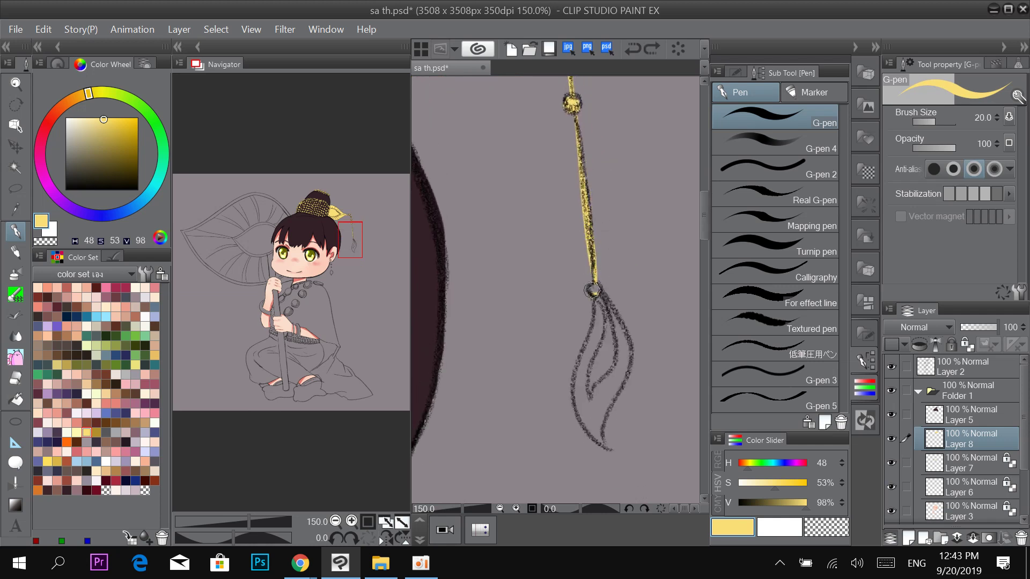
pyautogui.press(']')
pyautogui.press(']')
pyautogui.press(']')
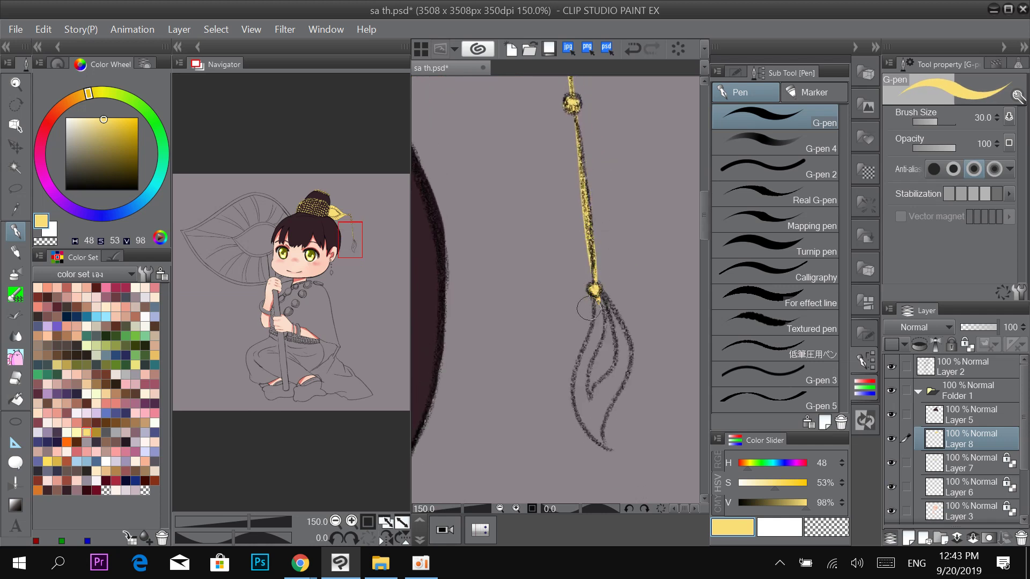
pyautogui.moveTo(600, 317)
pyautogui.mouseDown()
pyautogui.moveTo(604, 443)
pyautogui.moveTo(594, 394)
pyautogui.moveTo(600, 432)
pyautogui.moveTo(620, 324)
pyautogui.moveTo(613, 385)
pyautogui.moveTo(613, 327)
pyautogui.moveTo(600, 299)
pyautogui.moveTo(605, 388)
pyautogui.moveTo(605, 332)
pyautogui.moveTo(606, 380)
pyautogui.moveTo(625, 354)
pyautogui.mouseUp()
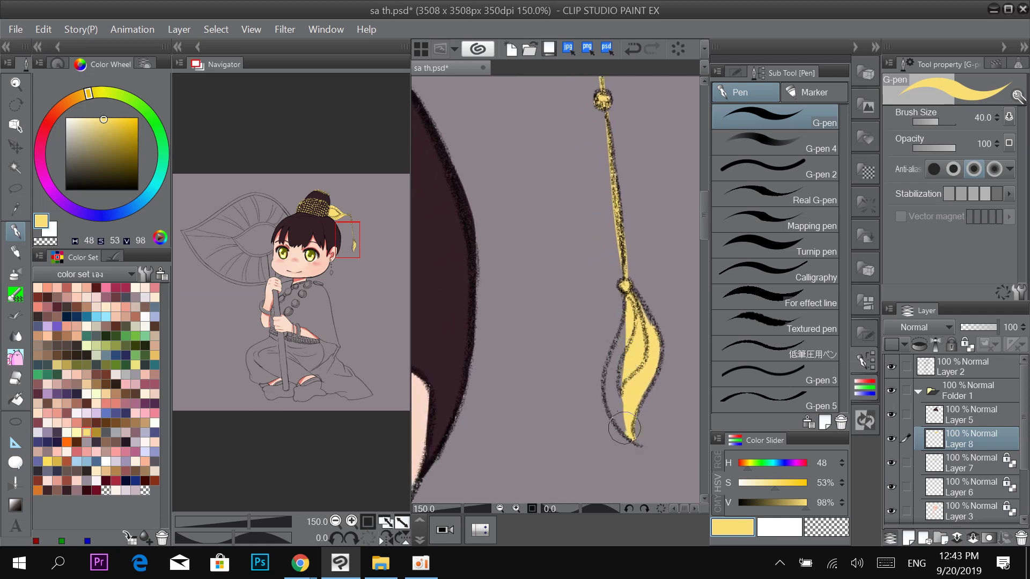
# Fill the tassel's left side and inner section yellow up to the bead with the G-pen at size 40, redoing the last stroke.
pyautogui.moveTo(624, 428); pyautogui.dragTo(630, 371)
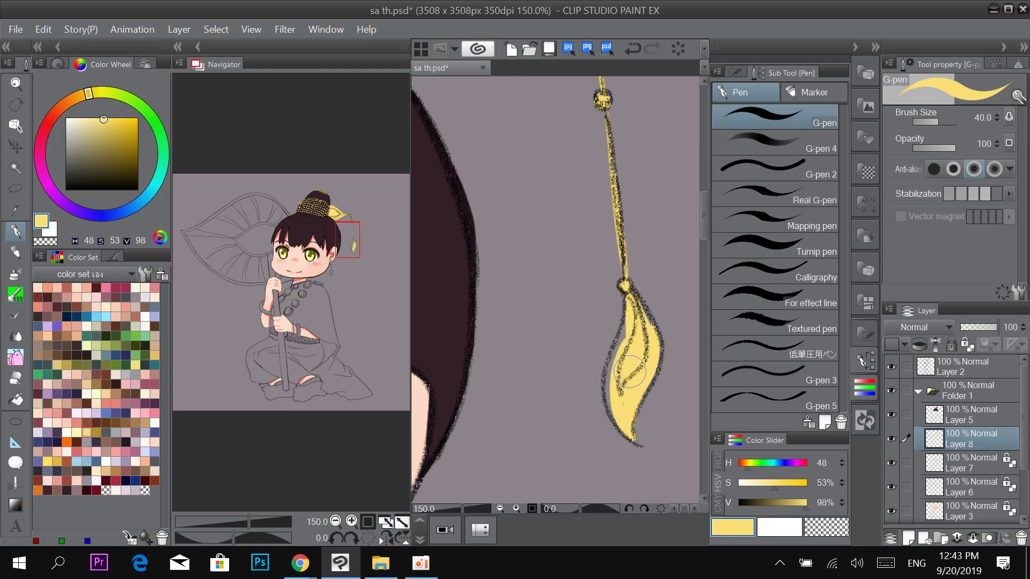
pyautogui.moveTo(625, 421)
pyautogui.mouseDown()
pyautogui.moveTo(620, 392)
pyautogui.moveTo(609, 394)
pyautogui.moveTo(630, 348)
pyautogui.mouseUp()
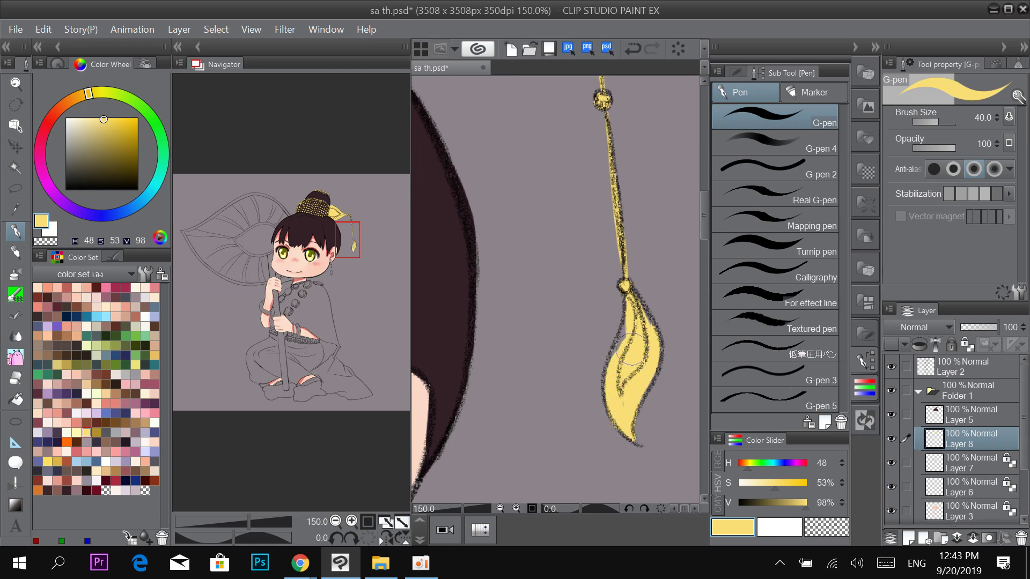
pyautogui.hotkey('ctrl', 'z')
pyautogui.moveTo(628, 437); pyautogui.dragTo(616, 385)
pyautogui.moveTo(631, 429)
pyautogui.mouseDown()
pyautogui.moveTo(612, 394)
pyautogui.moveTo(627, 338)
pyautogui.mouseUp()
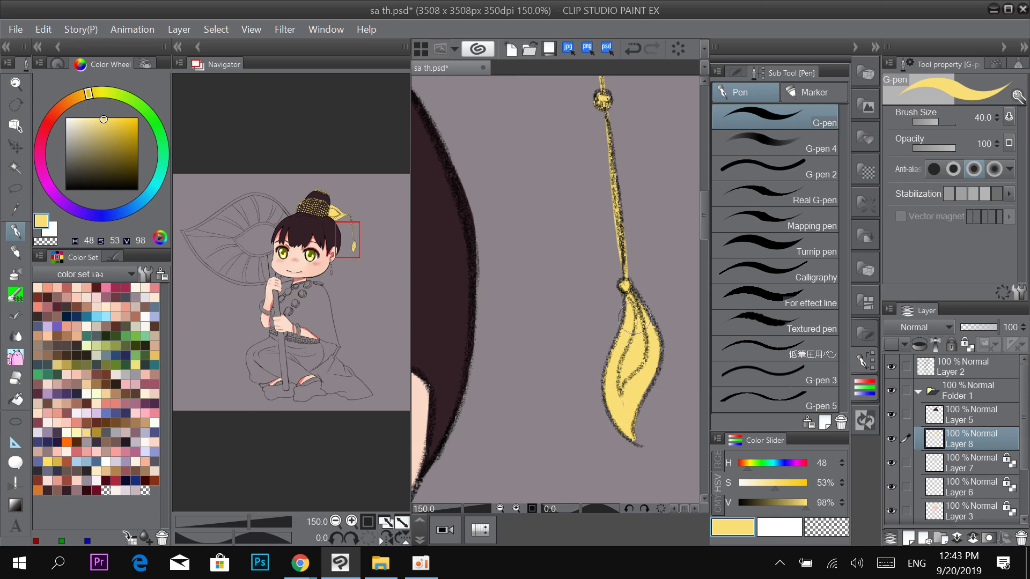
# Clean up stray yellow along the hanging strand and beads with the Hard 3 eraser at size 15.
pyautogui.moveTo(636, 207); pyautogui.dragTo(633, 289)
pyautogui.press('e')
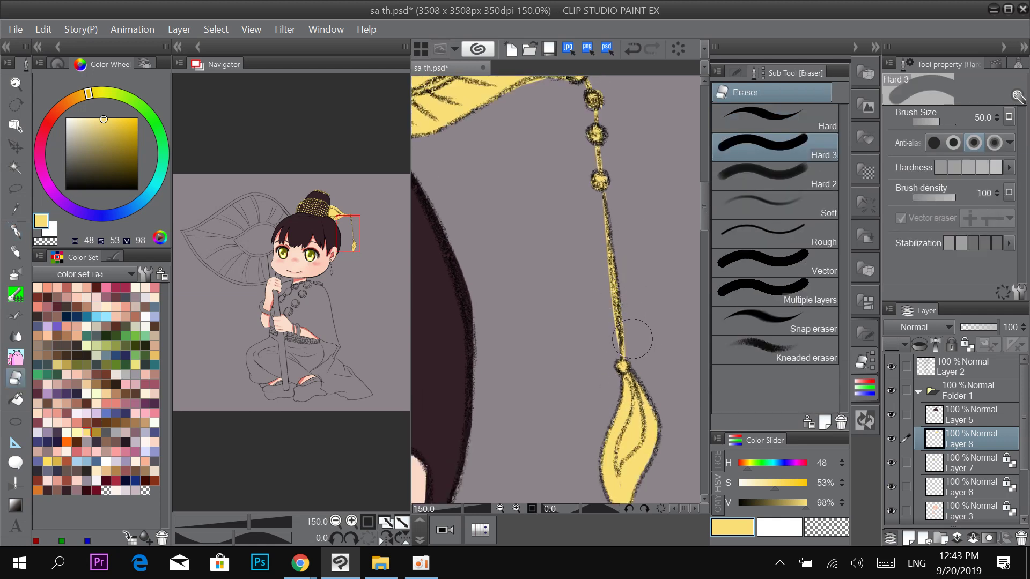
pyautogui.press('[')
pyautogui.press('[')
pyautogui.press('[')
pyautogui.press('[')
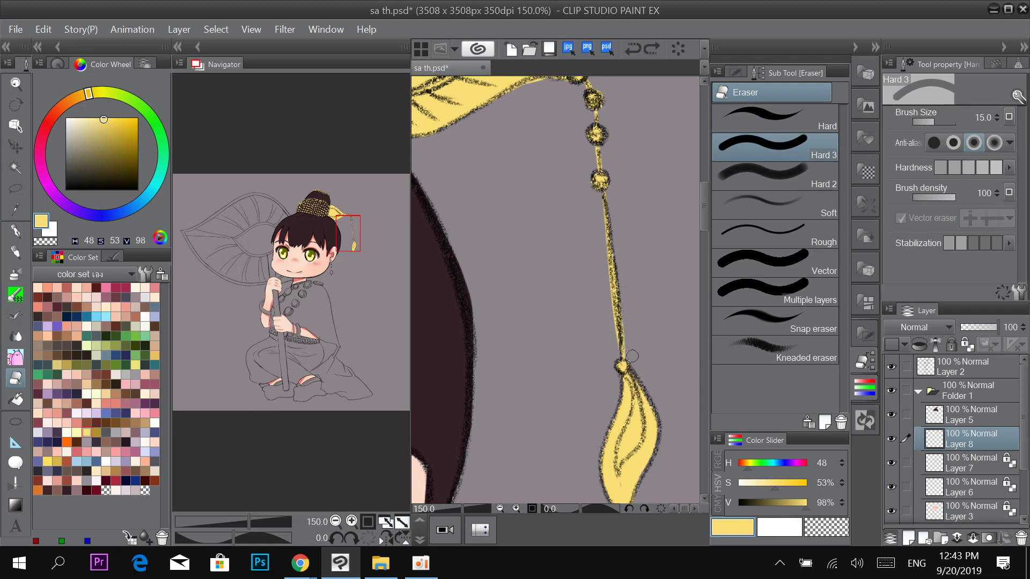
pyautogui.click(626, 298)
pyautogui.moveTo(604, 321); pyautogui.dragTo(610, 359)
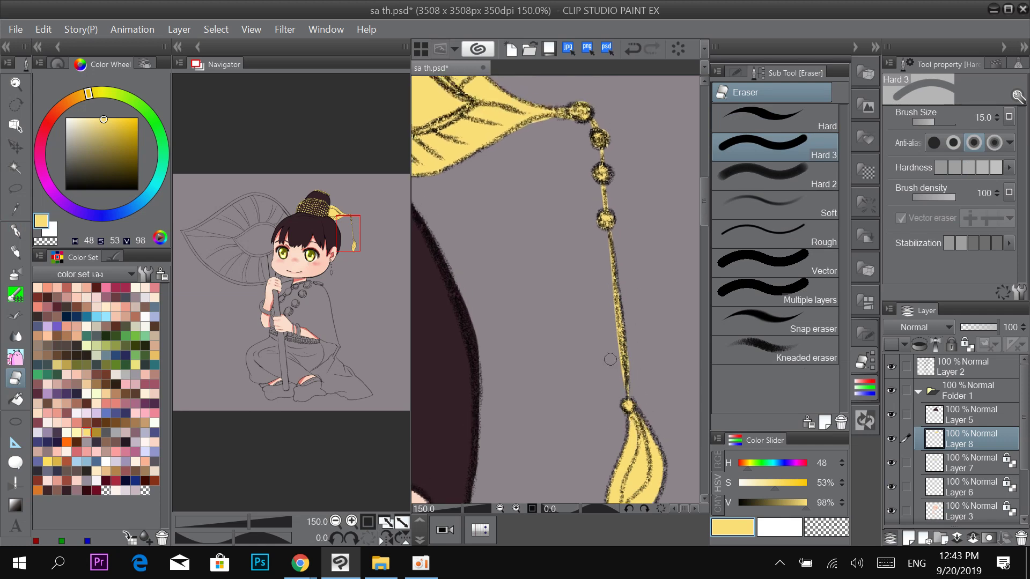
pyautogui.scroll(5, 613, 386)
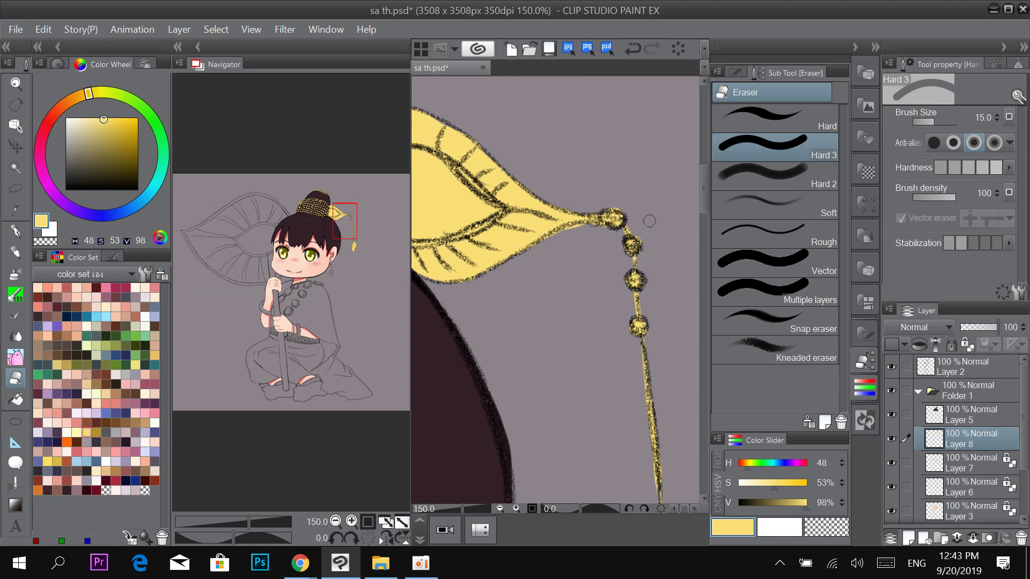
pyautogui.keyDown('ctrl'); pyautogui.scroll(-1, 596, 309); pyautogui.keyUp('ctrl')
pyautogui.hotkey('ctrl', '0')
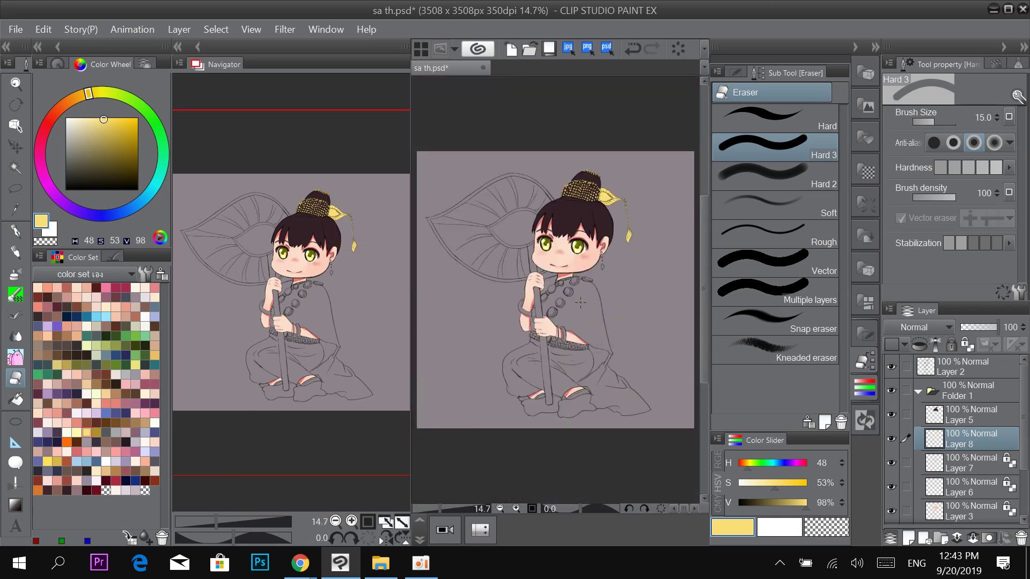
pyautogui.keyDown('ctrl'); pyautogui.scroll(4, 590, 229); pyautogui.keyUp('ctrl')
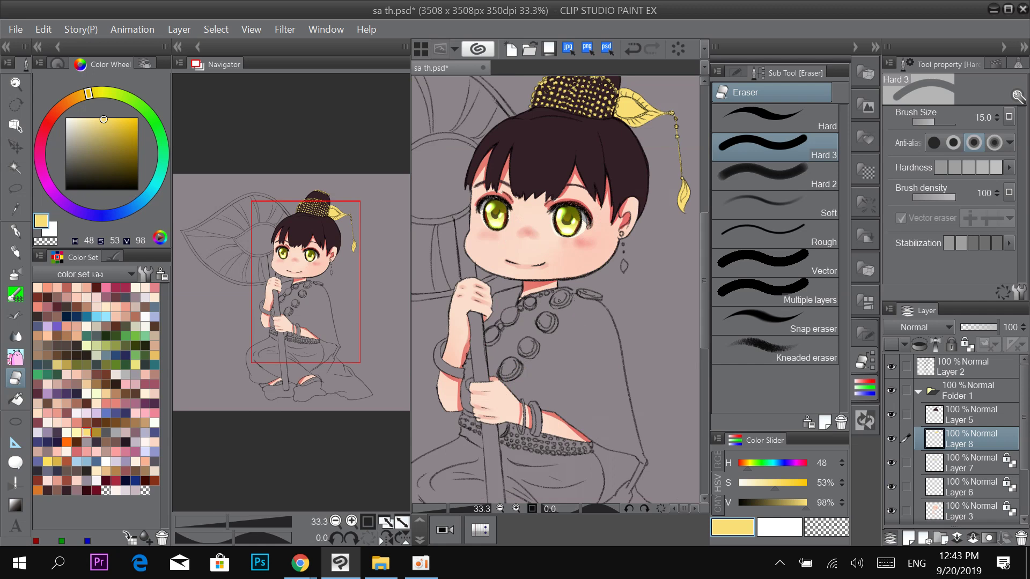
pyautogui.click(960, 367)
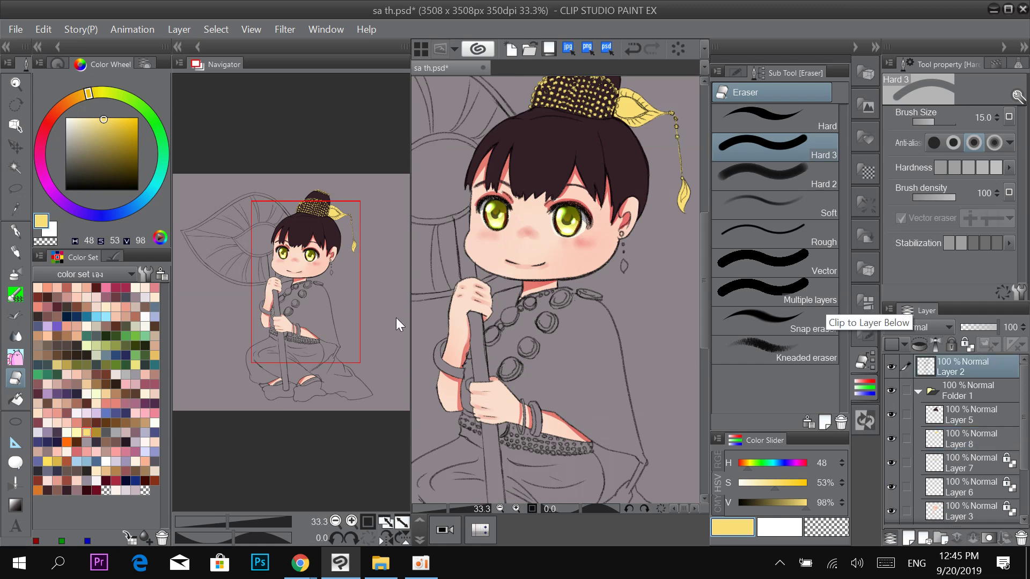
pyautogui.moveTo(485, 279); pyautogui.dragTo(552, 275)
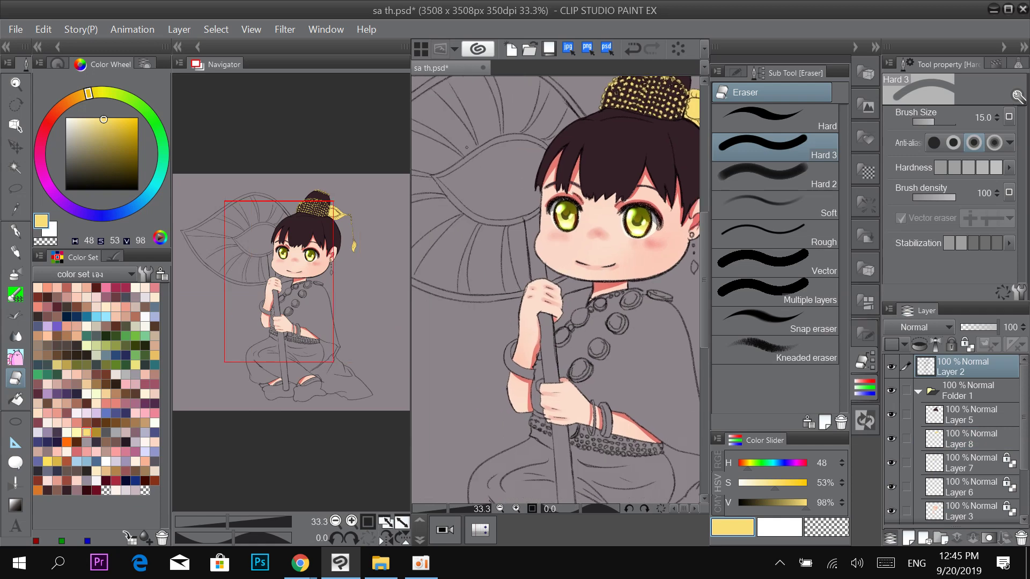
pyautogui.keyDown('ctrl'); pyautogui.scroll(3, 522, 200); pyautogui.keyUp('ctrl')
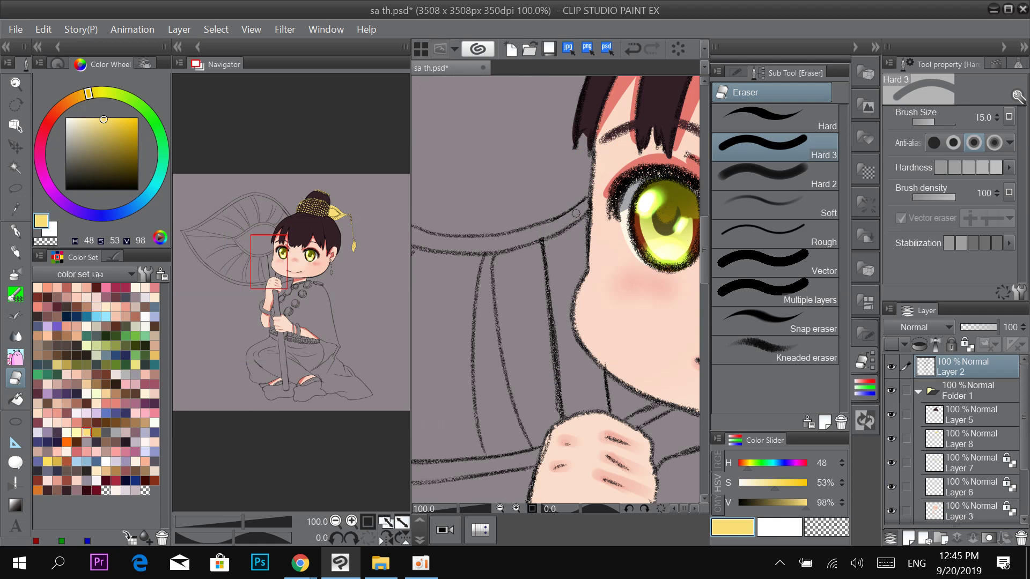
pyautogui.hotkey('ctrl', 'z')
pyautogui.keyDown('ctrl'); pyautogui.scroll(-3, 564, 214); pyautogui.keyUp('ctrl')
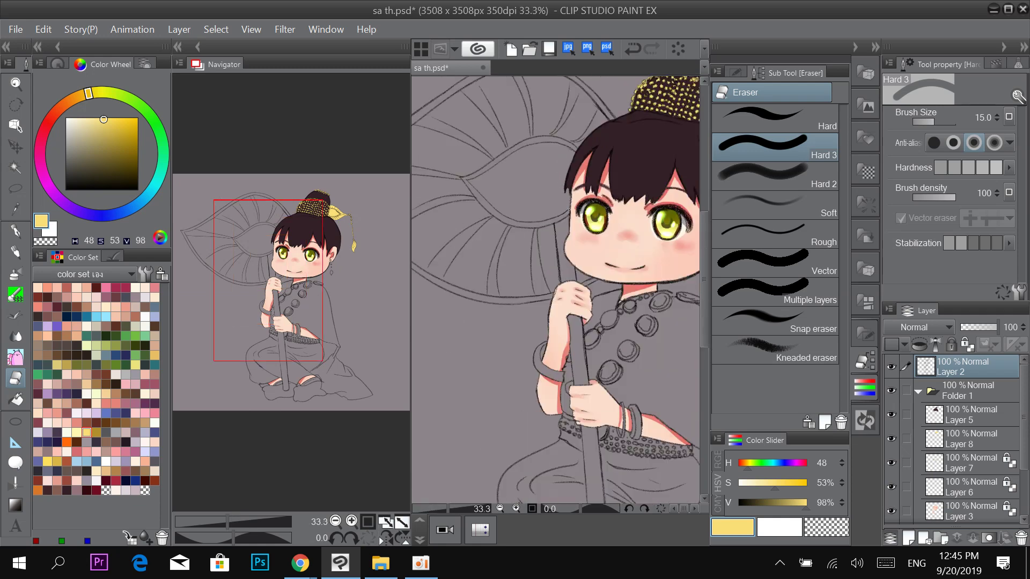
# Block in the centre of the leaf-shaped fan in yellow on Layer 8 with the G-pen at size 250.
pyautogui.click(971, 435)
pyautogui.click(892, 439)
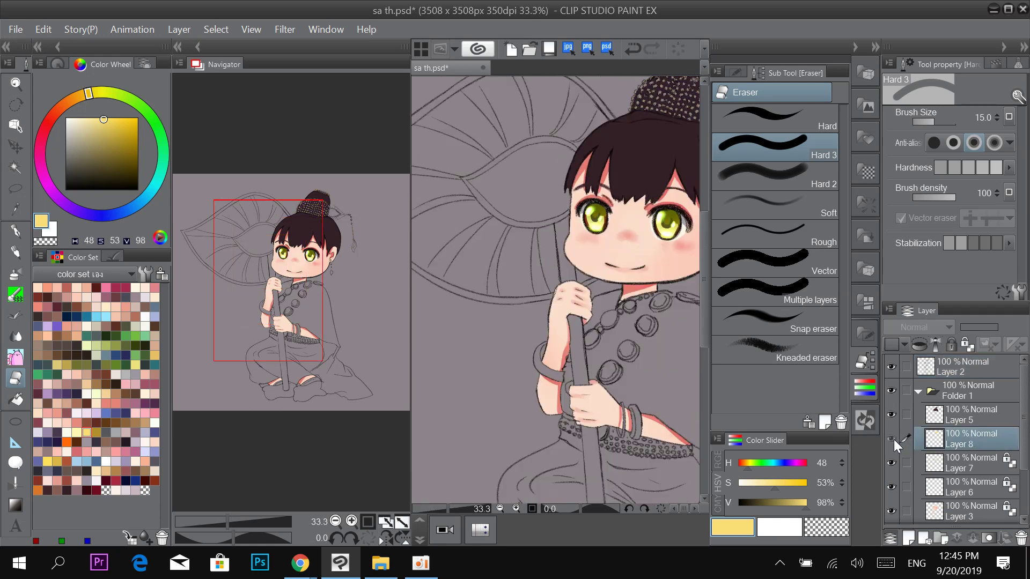
pyautogui.click(892, 439)
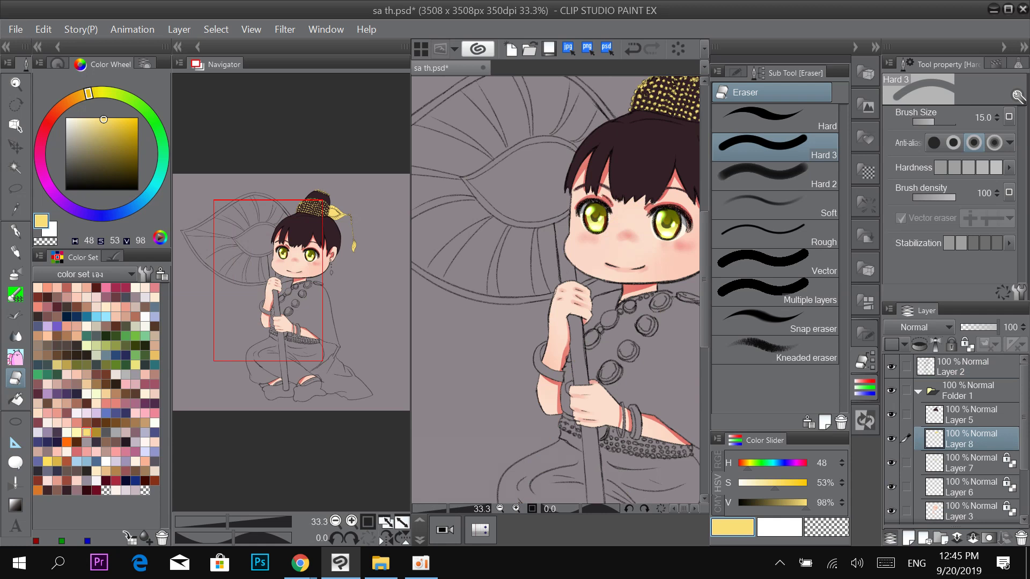
pyautogui.click(19, 236)
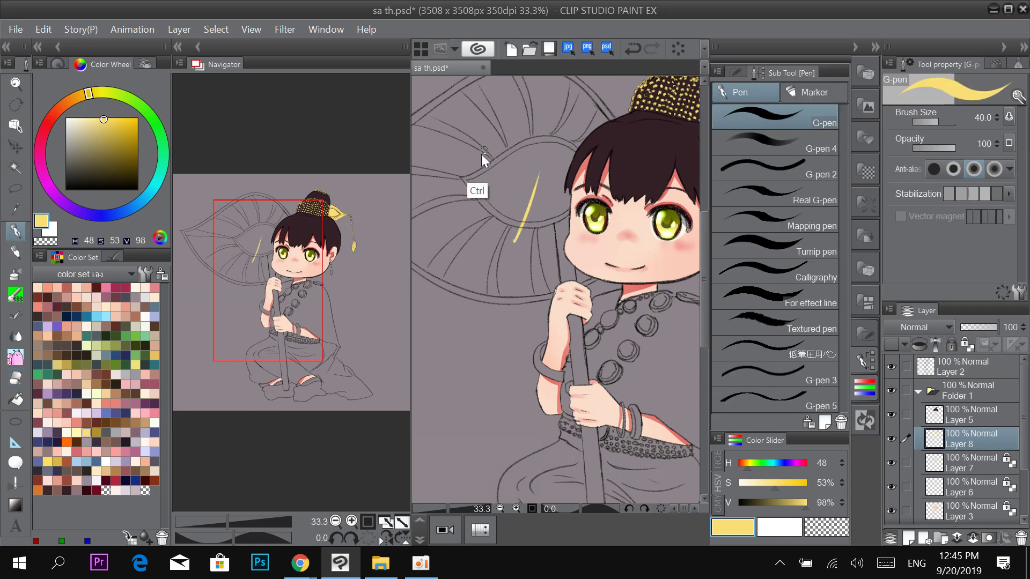
pyautogui.hotkey('ctrl', 'z')
pyautogui.press(']')
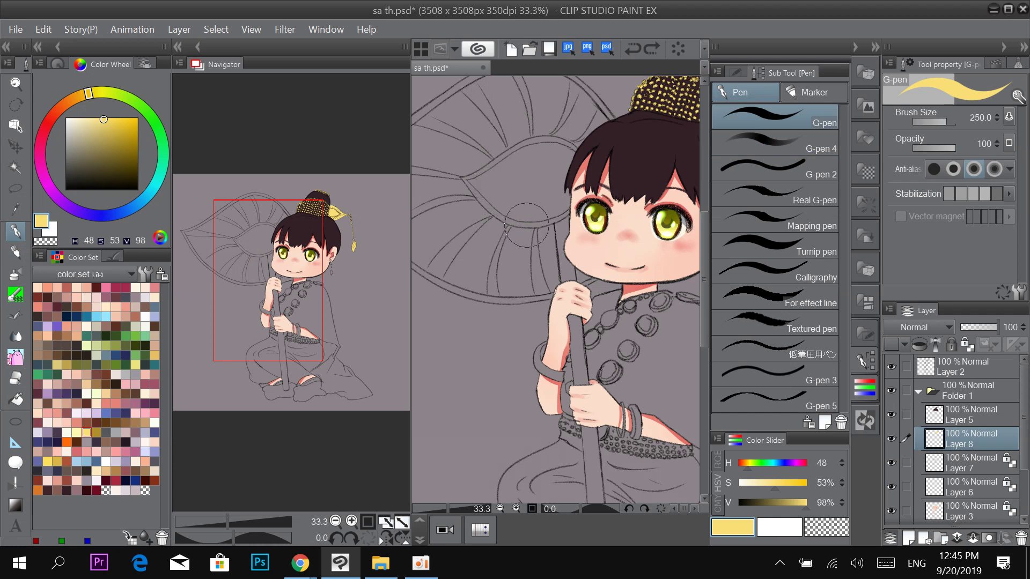
pyautogui.moveTo(541, 161)
pyautogui.mouseDown()
pyautogui.moveTo(539, 236)
pyautogui.moveTo(462, 209)
pyautogui.moveTo(548, 226)
pyautogui.moveTo(531, 204)
pyautogui.moveTo(502, 230)
pyautogui.moveTo(508, 246)
pyautogui.moveTo(472, 161)
pyautogui.moveTo(481, 134)
pyautogui.moveTo(541, 124)
pyautogui.moveTo(556, 171)
pyautogui.mouseUp()
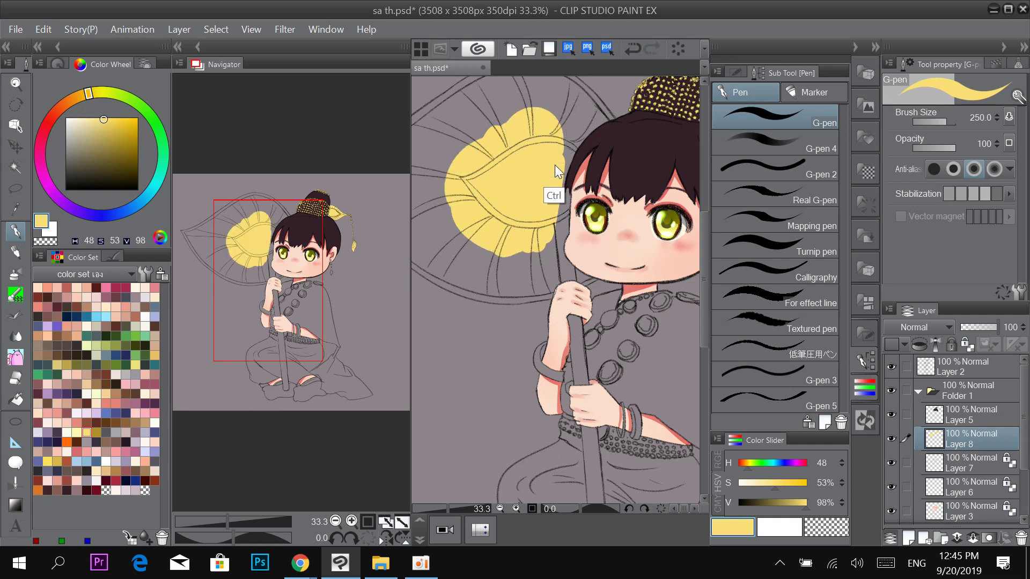
# Paint the fan yellow along the edge of the fringe and cheek with the G-pen at sizes 170 and 120.
pyautogui.scroll(2, 555, 166)
pyautogui.press('[')
pyautogui.press('[')
pyautogui.moveTo(557, 229)
pyautogui.mouseDown()
pyautogui.moveTo(569, 169)
pyautogui.moveTo(575, 191)
pyautogui.mouseUp()
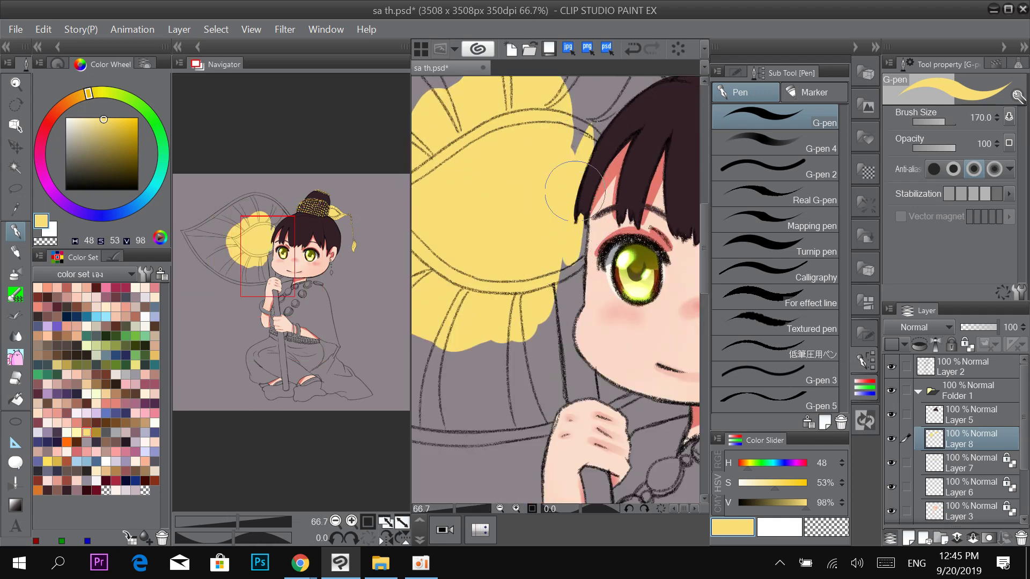
pyautogui.scroll(1, 558, 225)
pyautogui.press('[')
pyautogui.press('[')
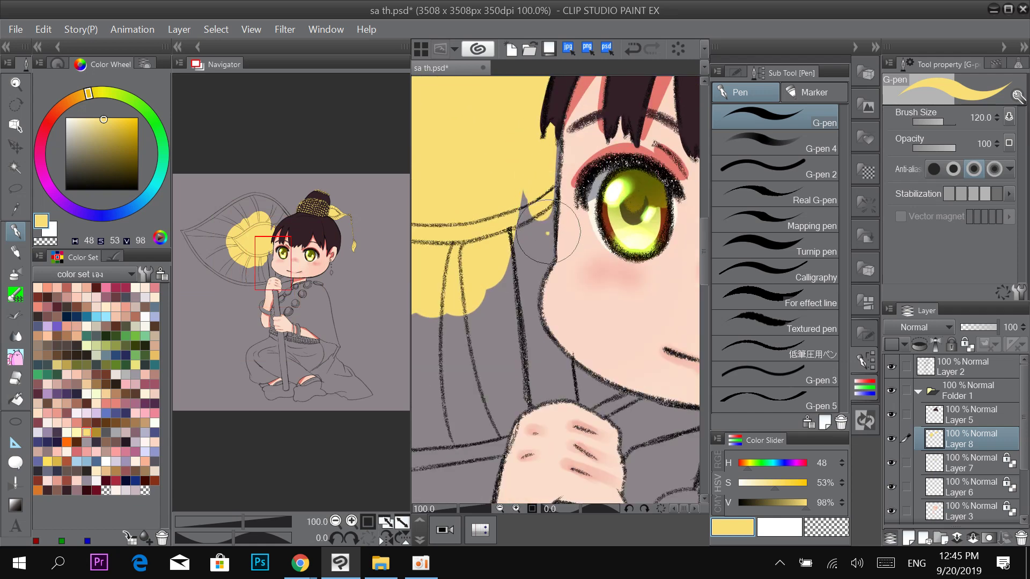
pyautogui.moveTo(548, 233)
pyautogui.mouseDown()
pyautogui.moveTo(543, 225)
pyautogui.moveTo(516, 281)
pyautogui.moveTo(510, 253)
pyautogui.moveTo(512, 311)
pyautogui.moveTo(538, 347)
pyautogui.mouseUp()
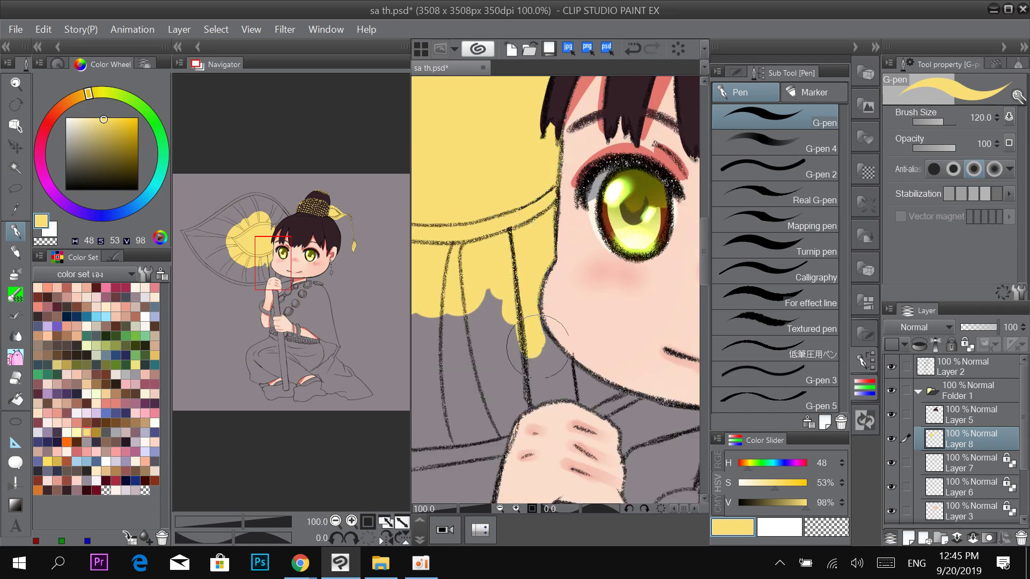
# Extend the yellow into the fan's upper area beside the hair with the G-pen at sizes 150 and 170.
pyautogui.scroll(-2, 536, 346)
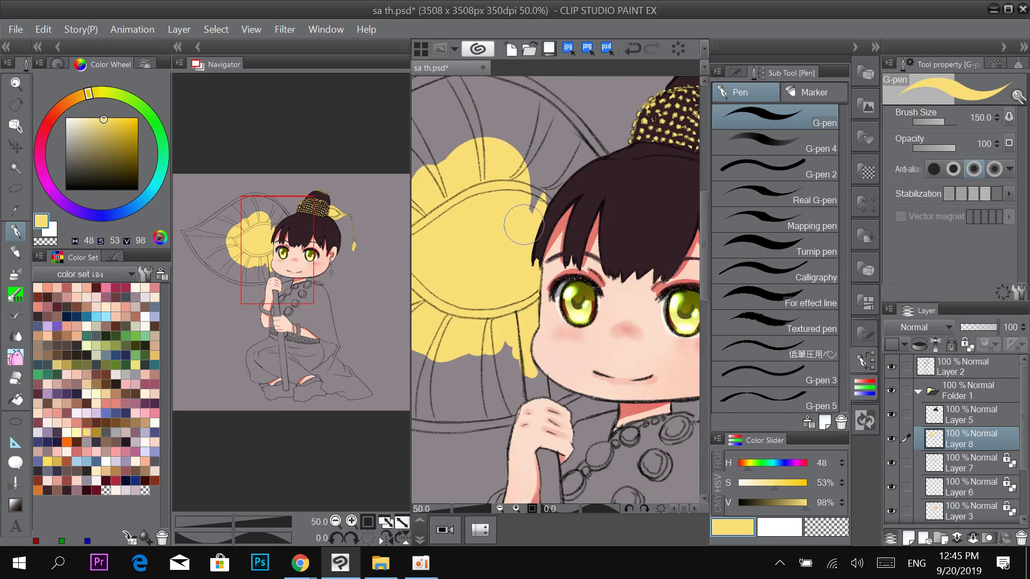
pyautogui.moveTo(507, 146)
pyautogui.mouseDown()
pyautogui.moveTo(541, 182)
pyautogui.moveTo(558, 161)
pyautogui.moveTo(553, 177)
pyautogui.moveTo(595, 160)
pyautogui.mouseUp()
pyautogui.moveTo(546, 166)
pyautogui.mouseDown()
pyautogui.moveTo(573, 153)
pyautogui.moveTo(514, 175)
pyautogui.moveTo(528, 122)
pyautogui.mouseUp()
pyautogui.press('space')
pyautogui.moveTo(497, 304)
pyautogui.mouseDown()
pyautogui.moveTo(529, 133)
pyautogui.moveTo(558, 207)
pyautogui.mouseUp()
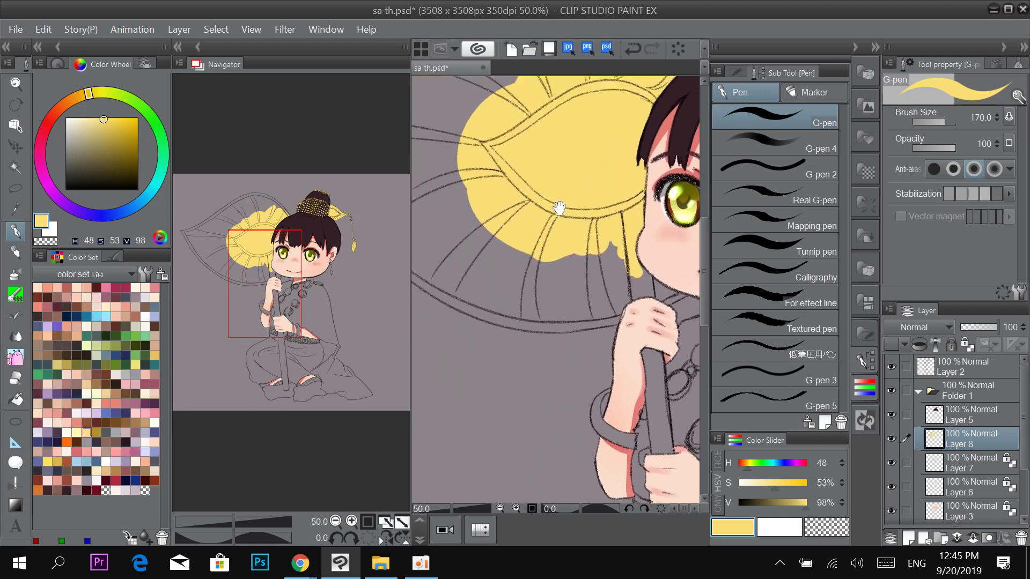
# Extend the yellow across the fan's lower and left segments with the G-pen enlarged to size 400.
pyautogui.press(']')
pyautogui.press(']')
pyautogui.press(']')
pyautogui.moveTo(541, 252)
pyautogui.mouseDown()
pyautogui.moveTo(531, 283)
pyautogui.moveTo(476, 242)
pyautogui.moveTo(469, 166)
pyautogui.mouseUp()
pyautogui.press('space')
pyautogui.moveTo(536, 126); pyautogui.dragTo(580, 123)
pyautogui.moveTo(539, 266)
pyautogui.mouseDown()
pyautogui.moveTo(537, 115)
pyautogui.moveTo(427, 166)
pyautogui.moveTo(470, 145)
pyautogui.mouseUp()
pyautogui.press('space')
pyautogui.moveTo(496, 132); pyautogui.dragTo(568, 205)
pyautogui.moveTo(541, 234)
pyautogui.mouseDown()
pyautogui.moveTo(499, 199)
pyautogui.moveTo(563, 248)
pyautogui.moveTo(579, 211)
pyautogui.moveTo(547, 202)
pyautogui.mouseUp()
# Fill the unpainted segments at the fan's pointed end and upper half yellow using the Refer other layers fill.
pyautogui.click(16, 398)
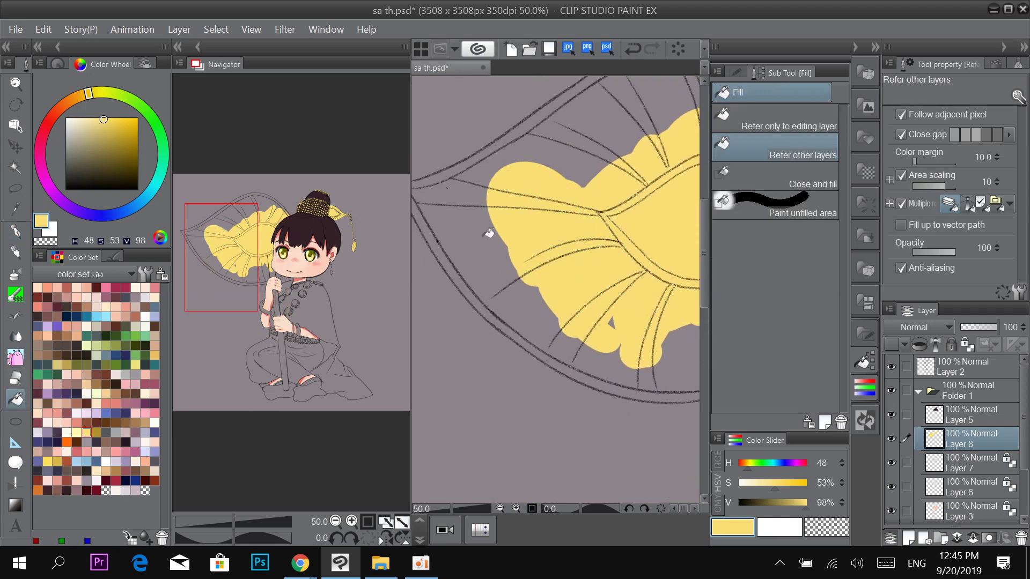
pyautogui.moveTo(489, 233)
pyautogui.mouseDown()
pyautogui.moveTo(473, 197)
pyautogui.moveTo(532, 162)
pyautogui.moveTo(573, 155)
pyautogui.moveTo(601, 120)
pyautogui.moveTo(564, 182)
pyautogui.moveTo(546, 172)
pyautogui.moveTo(653, 146)
pyautogui.mouseUp()
pyautogui.press('space')
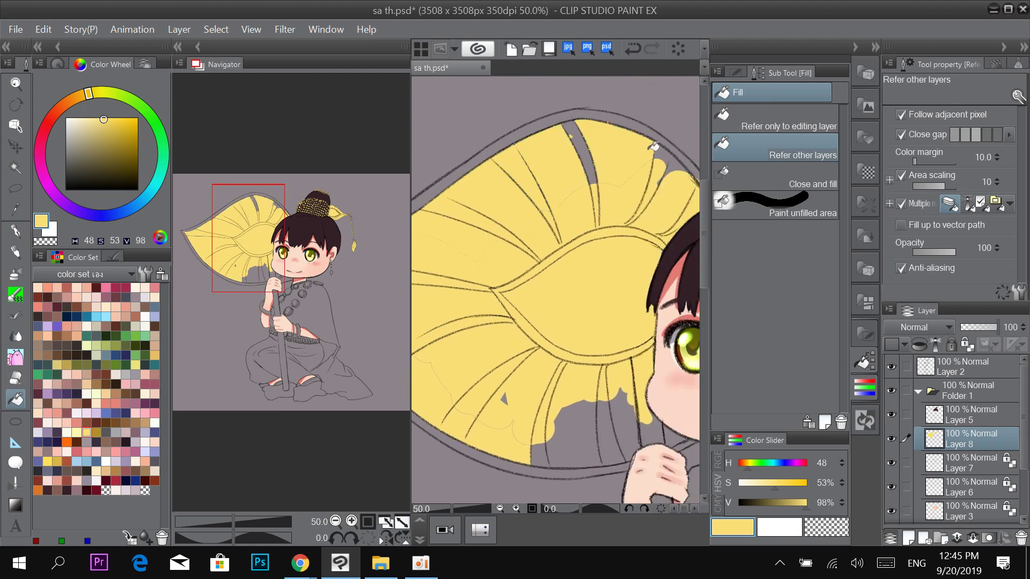
pyautogui.click(593, 155)
# Fill the remaining unpainted segments along the fan's lower edge and beside the staff with the same yellow.
pyautogui.press('space')
pyautogui.moveTo(540, 330); pyautogui.dragTo(616, 174)
pyautogui.click(659, 245)
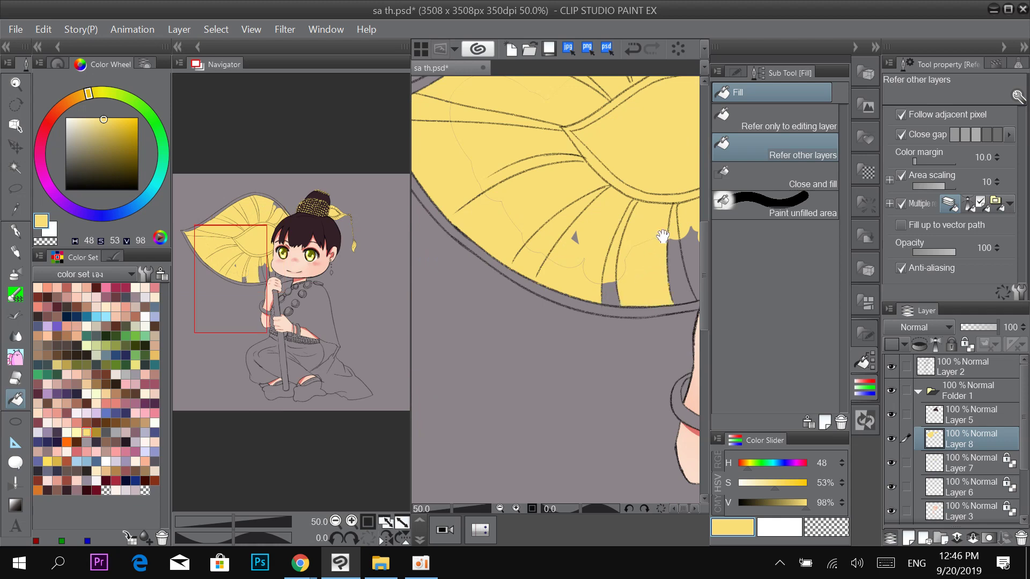
pyautogui.press('space')
pyautogui.moveTo(665, 239); pyautogui.dragTo(571, 189)
pyautogui.moveTo(612, 228); pyautogui.dragTo(615, 215)
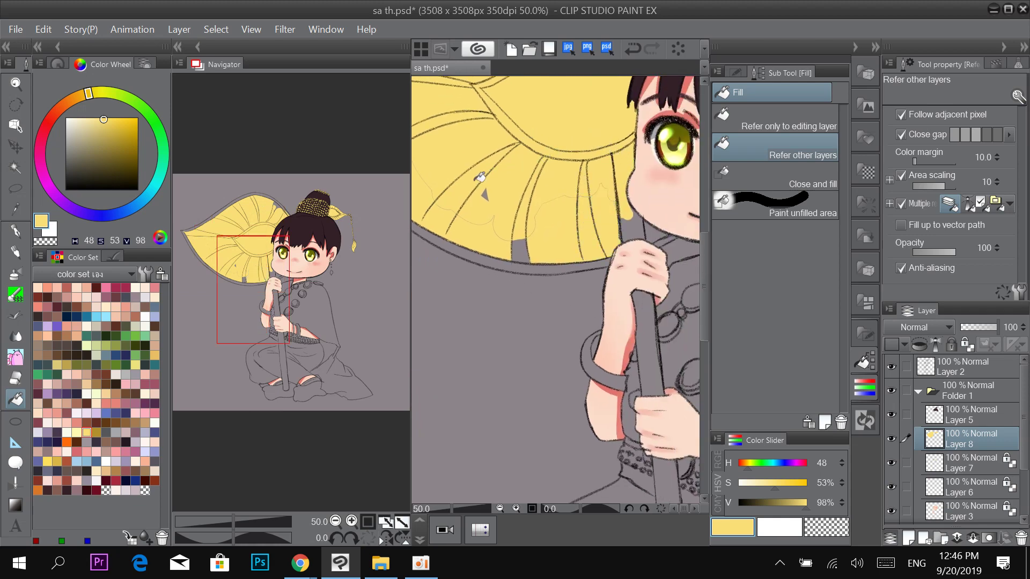
# Cover the leftover gaps and seams in the fan's lower segments in yellow with the G-pen at size 200.
pyautogui.press('p')
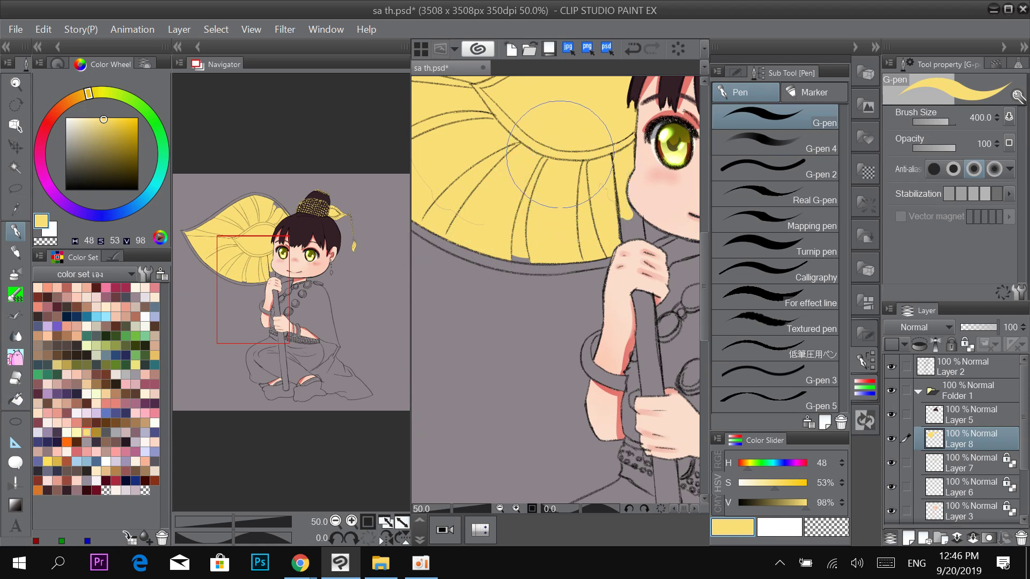
pyautogui.press('[')
pyautogui.press('[')
pyautogui.press('[')
pyautogui.moveTo(567, 185); pyautogui.dragTo(632, 250)
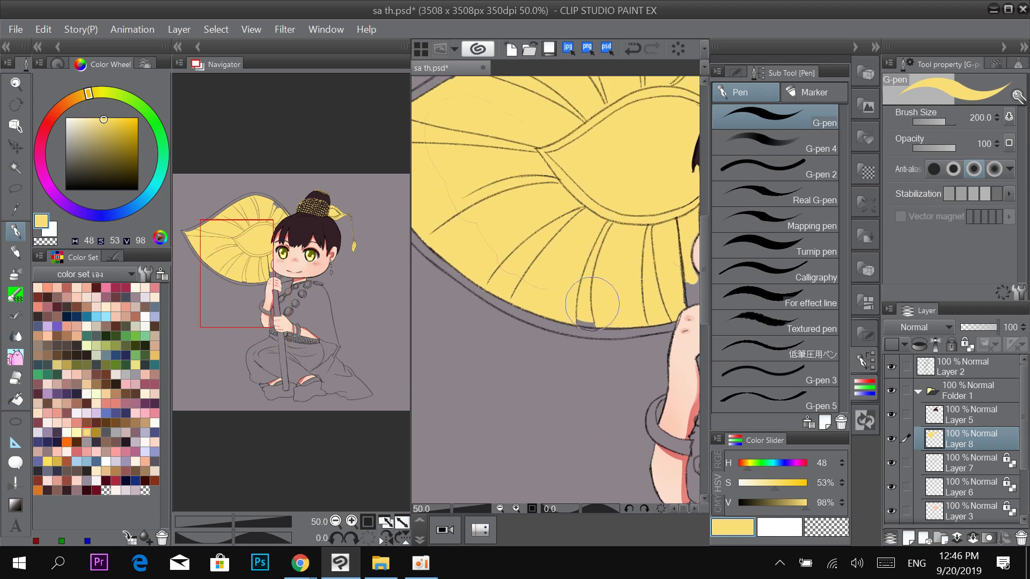
pyautogui.moveTo(489, 213)
pyautogui.mouseDown()
pyautogui.moveTo(560, 286)
pyautogui.moveTo(555, 176)
pyautogui.moveTo(483, 288)
pyautogui.mouseUp()
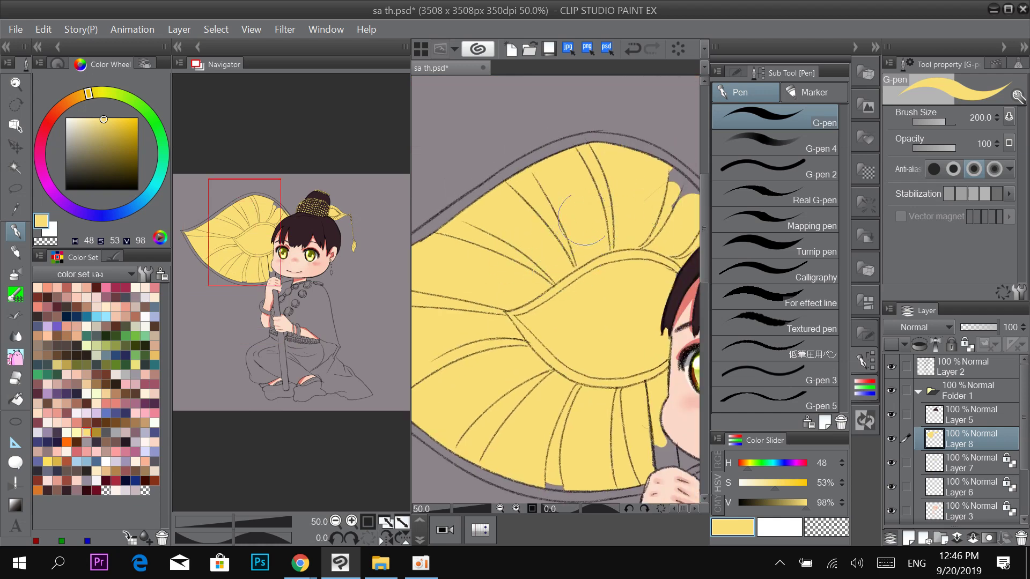
# Paint the gaps along the fan's upper right edge down to the hair yellow with the G-pen at size 170.
pyautogui.moveTo(582, 220); pyautogui.dragTo(502, 229)
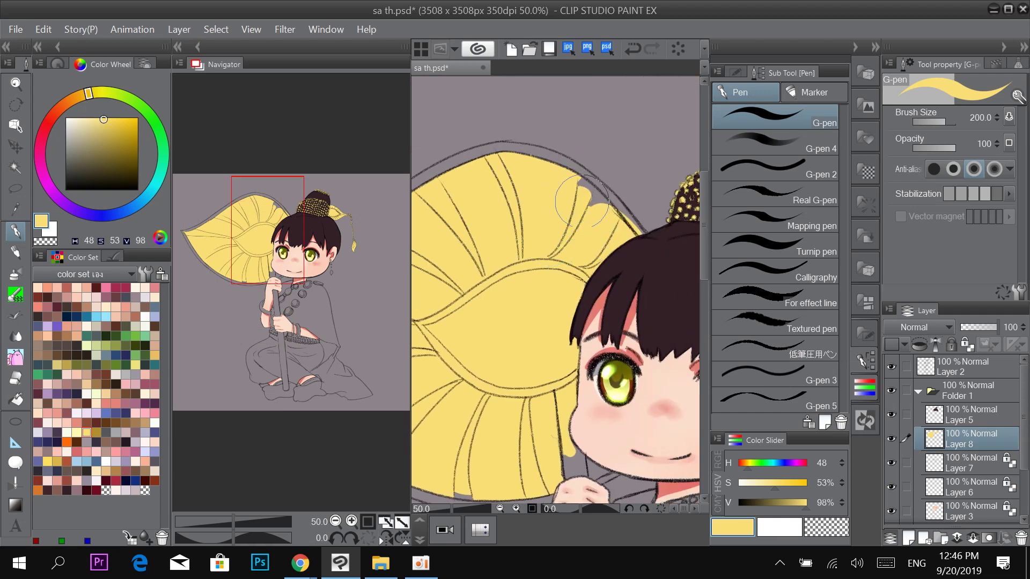
pyautogui.scroll(1, 560, 213)
pyautogui.press('[')
pyautogui.moveTo(572, 189)
pyautogui.mouseDown()
pyautogui.moveTo(622, 213)
pyautogui.moveTo(610, 186)
pyautogui.moveTo(665, 248)
pyautogui.moveTo(659, 237)
pyautogui.mouseUp()
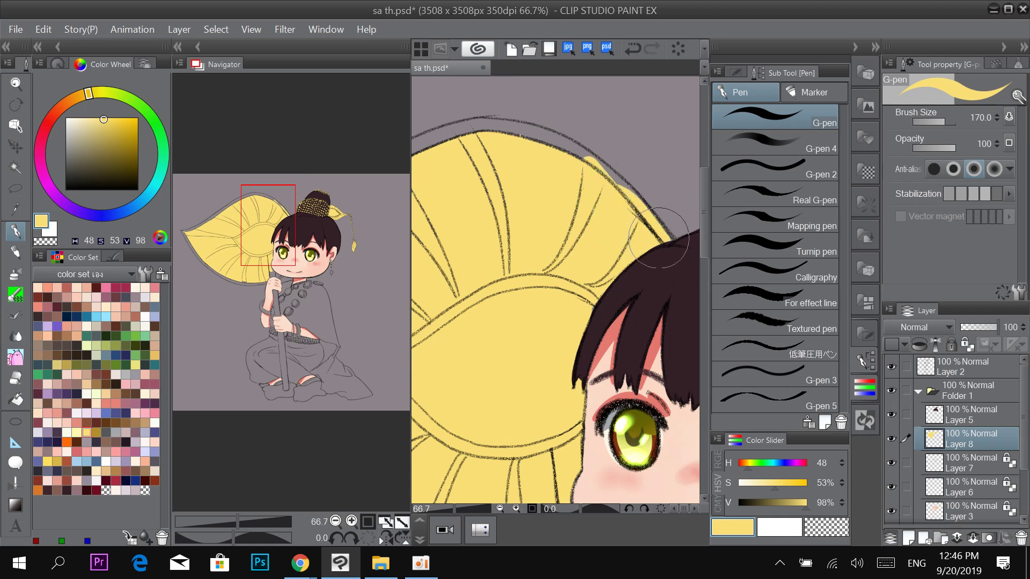
# Paint the fan's outer rim just above the hair yellow with the G-pen at size 120.
pyautogui.press('[')
pyautogui.press('[')
pyautogui.moveTo(640, 191); pyautogui.dragTo(629, 202)
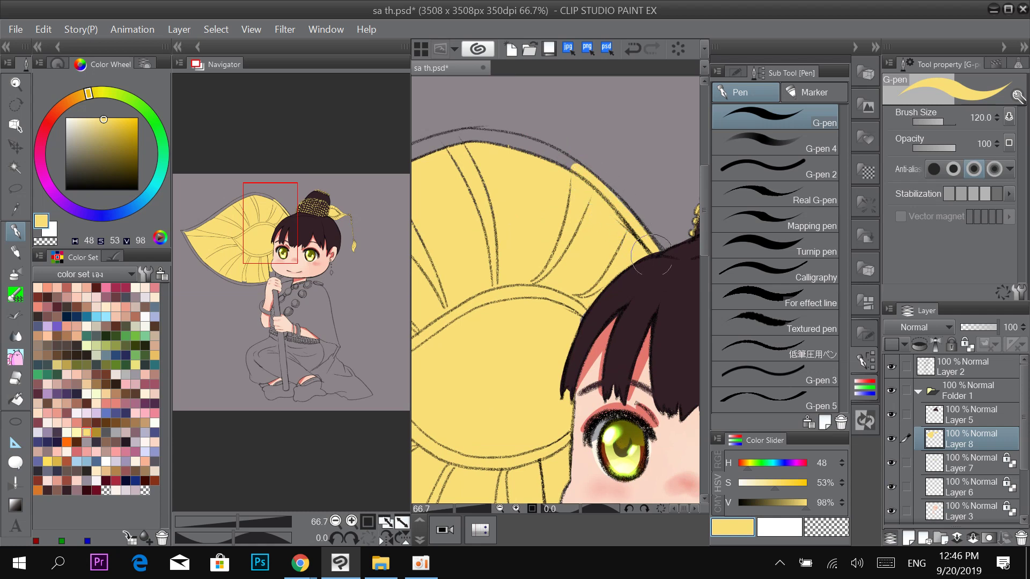
pyautogui.moveTo(641, 241)
pyautogui.mouseDown()
pyautogui.moveTo(555, 156)
pyautogui.moveTo(619, 224)
pyautogui.mouseUp()
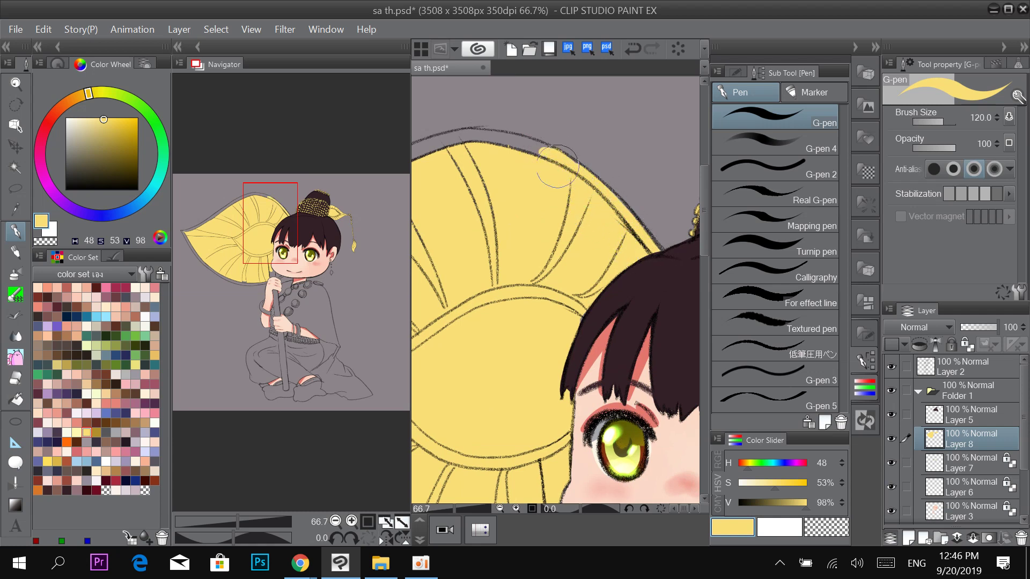
# Paint the outer rim along the top of the fan yellow, finishing with the G-pen at size 100.
pyautogui.moveTo(477, 223); pyautogui.dragTo(573, 258)
pyautogui.moveTo(643, 191)
pyautogui.mouseDown()
pyautogui.moveTo(544, 185)
pyautogui.moveTo(508, 226)
pyautogui.mouseUp()
pyautogui.press(']')
pyautogui.moveTo(466, 252)
pyautogui.mouseDown()
pyautogui.moveTo(523, 208)
pyautogui.moveTo(490, 226)
pyautogui.moveTo(548, 194)
pyautogui.moveTo(509, 212)
pyautogui.moveTo(591, 187)
pyautogui.moveTo(557, 206)
pyautogui.moveTo(589, 177)
pyautogui.moveTo(560, 184)
pyautogui.moveTo(604, 169)
pyautogui.moveTo(653, 172)
pyautogui.moveTo(633, 193)
pyautogui.moveTo(547, 220)
pyautogui.moveTo(590, 250)
pyautogui.moveTo(532, 240)
pyautogui.moveTo(593, 219)
pyautogui.moveTo(572, 223)
pyautogui.moveTo(671, 223)
pyautogui.moveTo(589, 236)
pyautogui.moveTo(545, 225)
pyautogui.moveTo(651, 250)
pyautogui.mouseUp()
pyautogui.scroll(1, 558, 205)
pyautogui.press('[')
pyautogui.press('[')
pyautogui.hotkey('ctrl', 'z')
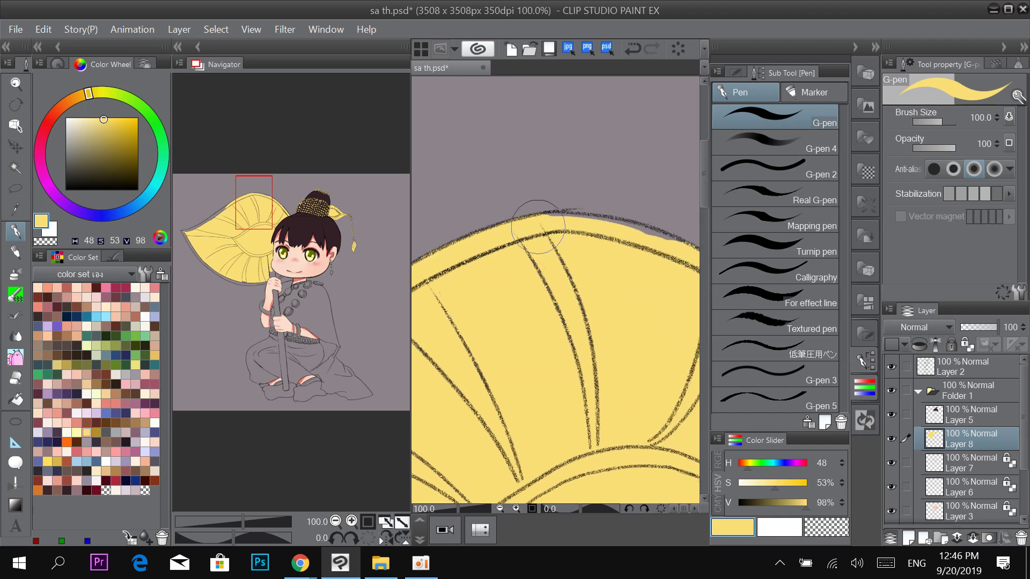
pyautogui.moveTo(546, 227)
pyautogui.mouseDown()
pyautogui.moveTo(624, 241)
pyautogui.moveTo(556, 221)
pyautogui.moveTo(672, 264)
pyautogui.mouseUp()
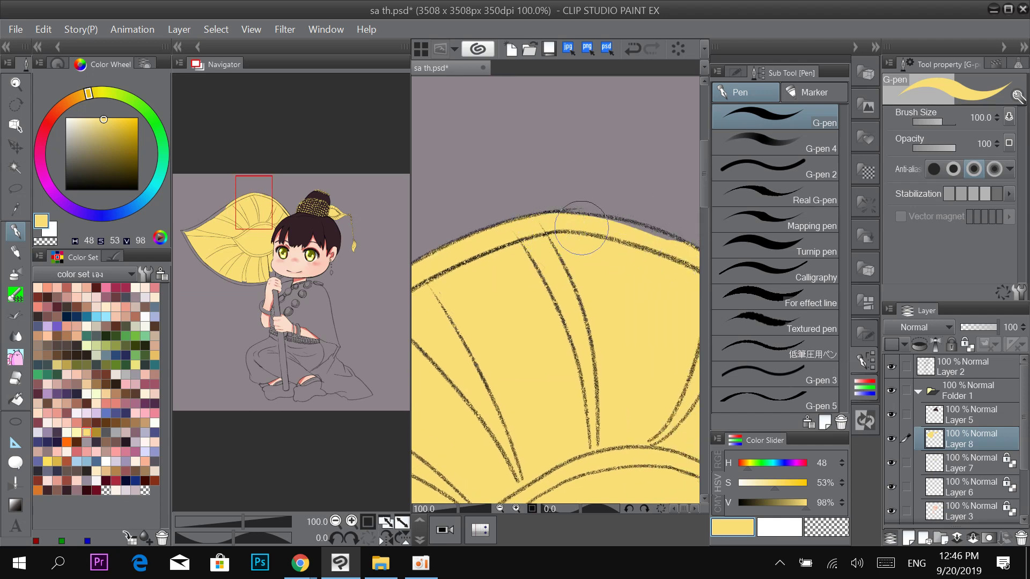
pyautogui.moveTo(582, 227)
pyautogui.mouseDown()
pyautogui.moveTo(673, 262)
pyautogui.moveTo(551, 246)
pyautogui.mouseUp()
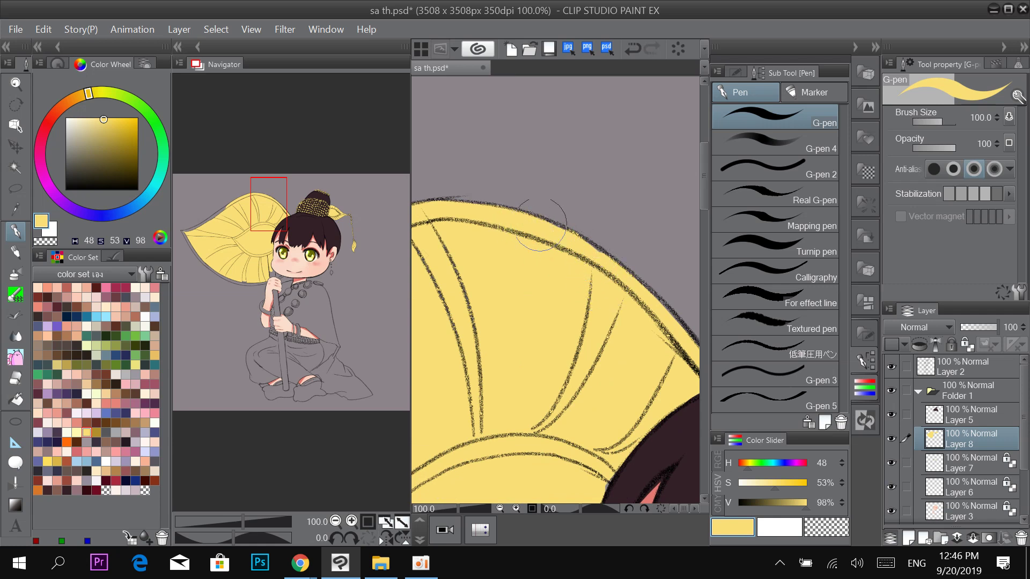
pyautogui.moveTo(581, 283); pyautogui.dragTo(663, 300)
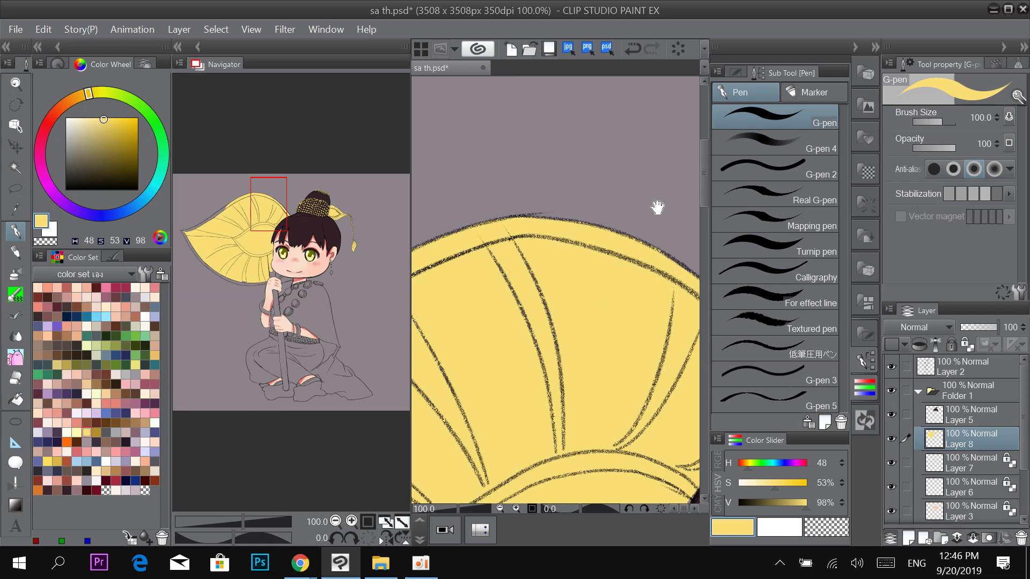
# Erase the stray line end above the fan's top on Layer 2 with the Hard 3 eraser, and reselect Layer 8.
pyautogui.click(959, 369)
pyautogui.press('e')
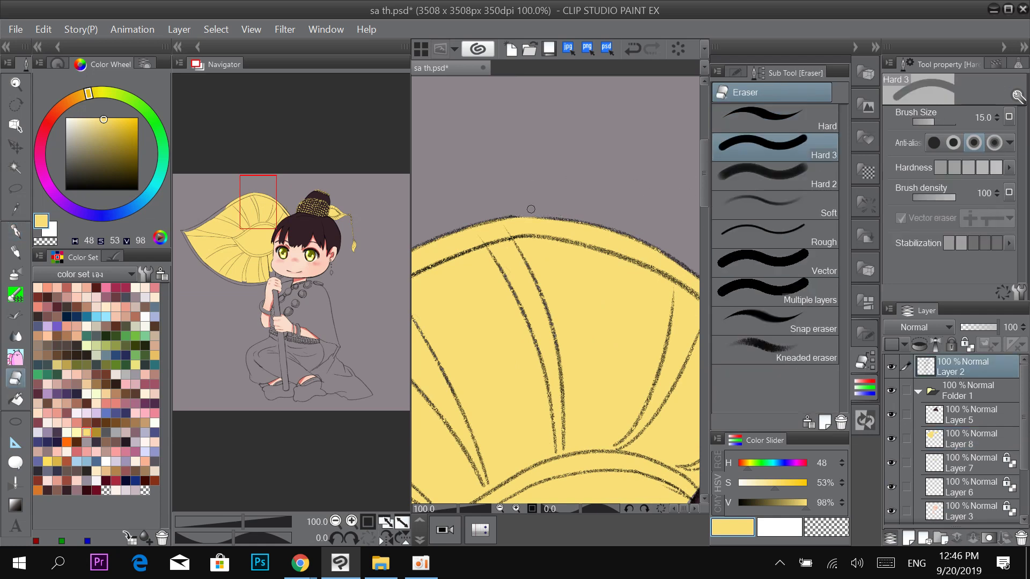
pyautogui.moveTo(531, 209); pyautogui.dragTo(518, 209)
pyautogui.click(973, 439)
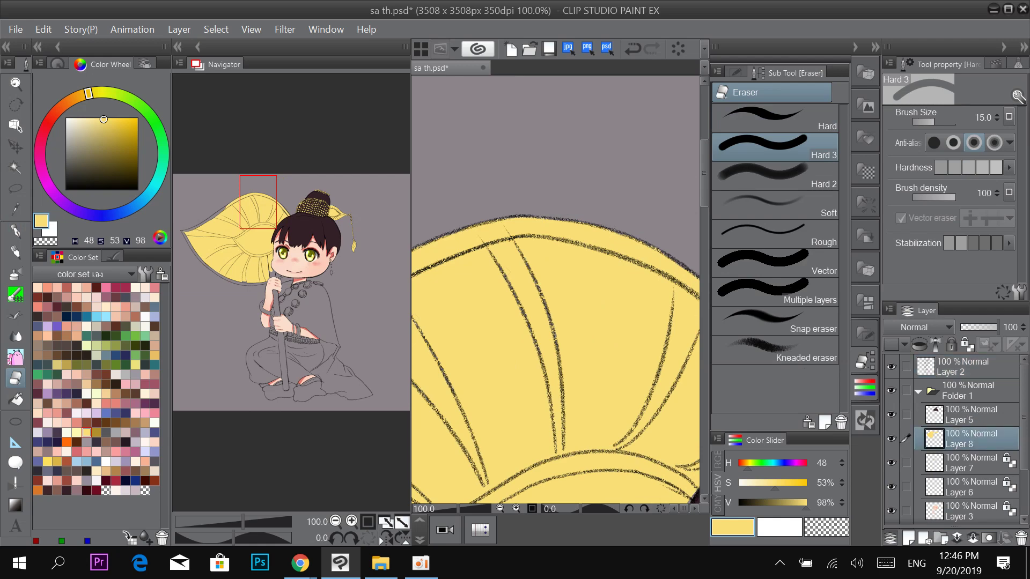
# Paint the fan's upper rim from near the pointed tip to the painted top yellow with the G-pen at size 80.
pyautogui.press('p')
pyautogui.hotkey('ctrl', '-')
pyautogui.hotkey('ctrl', '-')
pyautogui.moveTo(543, 417); pyautogui.dragTo(673, 272)
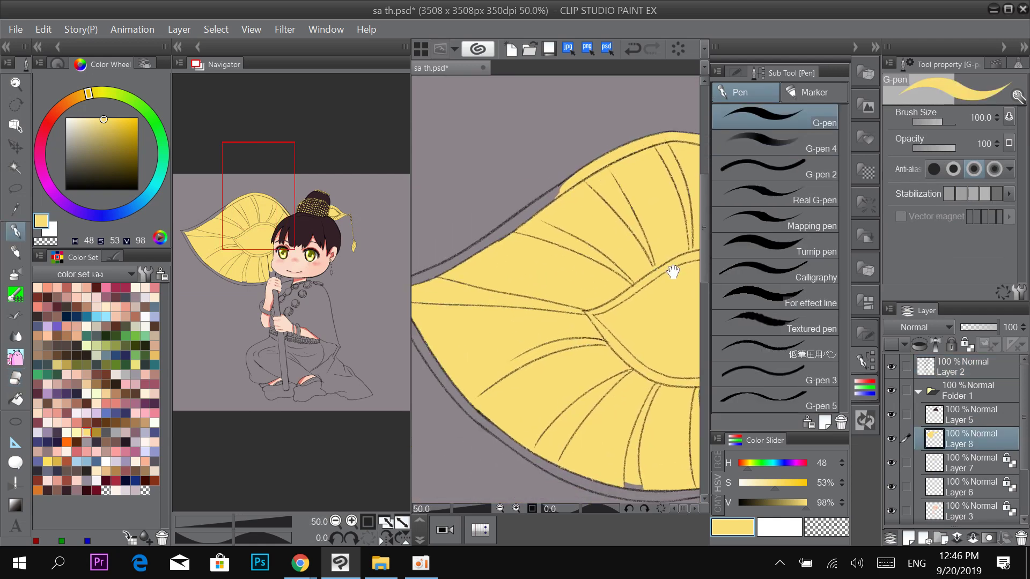
pyautogui.moveTo(502, 319); pyautogui.dragTo(568, 311)
pyautogui.hotkey('ctrl', '+')
pyautogui.hotkey('ctrl', '+')
pyautogui.press('[')
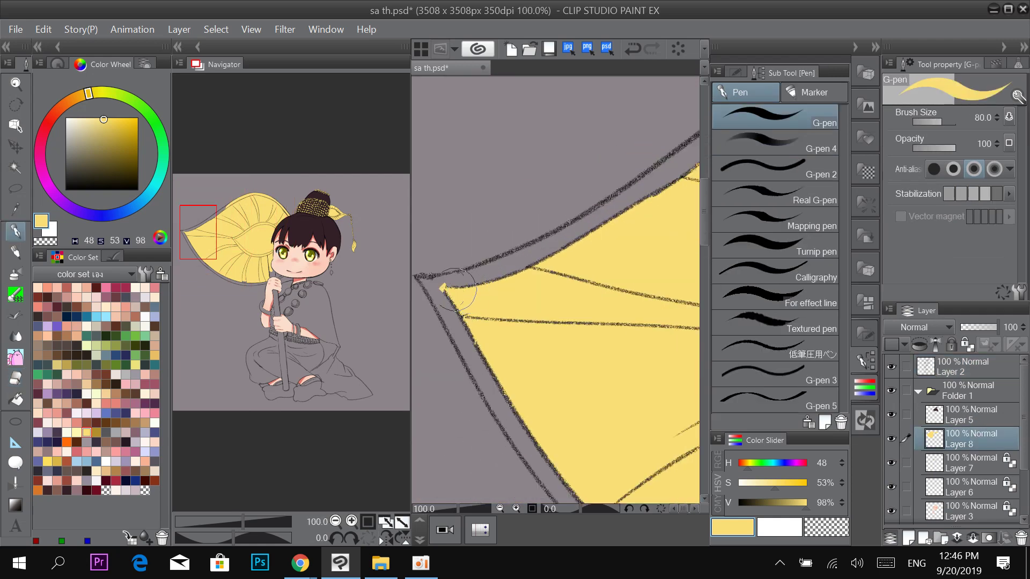
pyautogui.moveTo(458, 289)
pyautogui.mouseDown()
pyautogui.moveTo(579, 250)
pyautogui.moveTo(447, 283)
pyautogui.moveTo(585, 243)
pyautogui.moveTo(448, 280)
pyautogui.moveTo(528, 256)
pyautogui.moveTo(507, 267)
pyautogui.moveTo(615, 212)
pyautogui.moveTo(441, 323)
pyautogui.moveTo(633, 199)
pyautogui.mouseUp()
pyautogui.moveTo(562, 249); pyautogui.dragTo(515, 290)
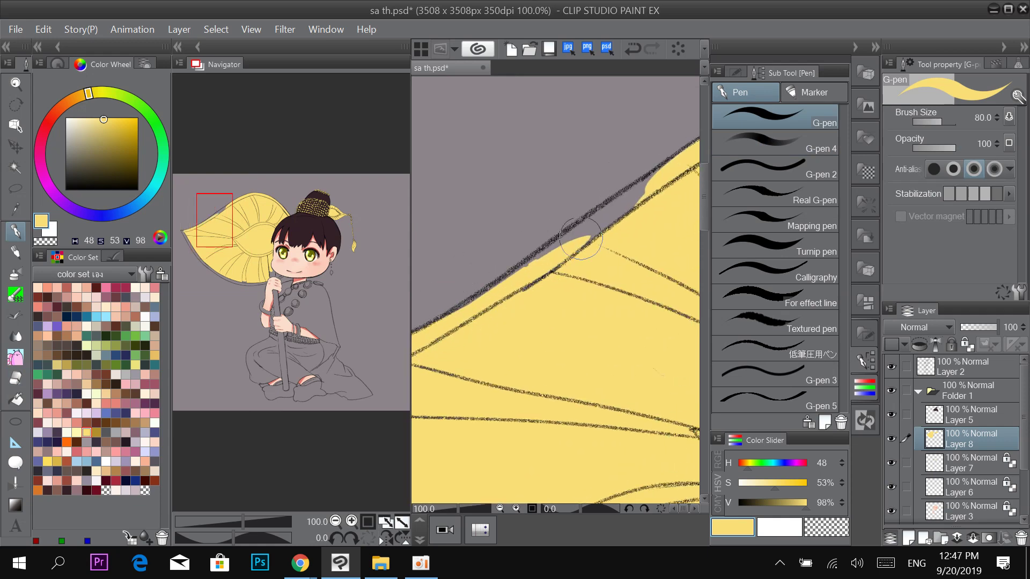
pyautogui.moveTo(581, 238)
pyautogui.mouseDown()
pyautogui.moveTo(531, 259)
pyautogui.moveTo(617, 215)
pyautogui.moveTo(660, 152)
pyautogui.moveTo(574, 250)
pyautogui.mouseUp()
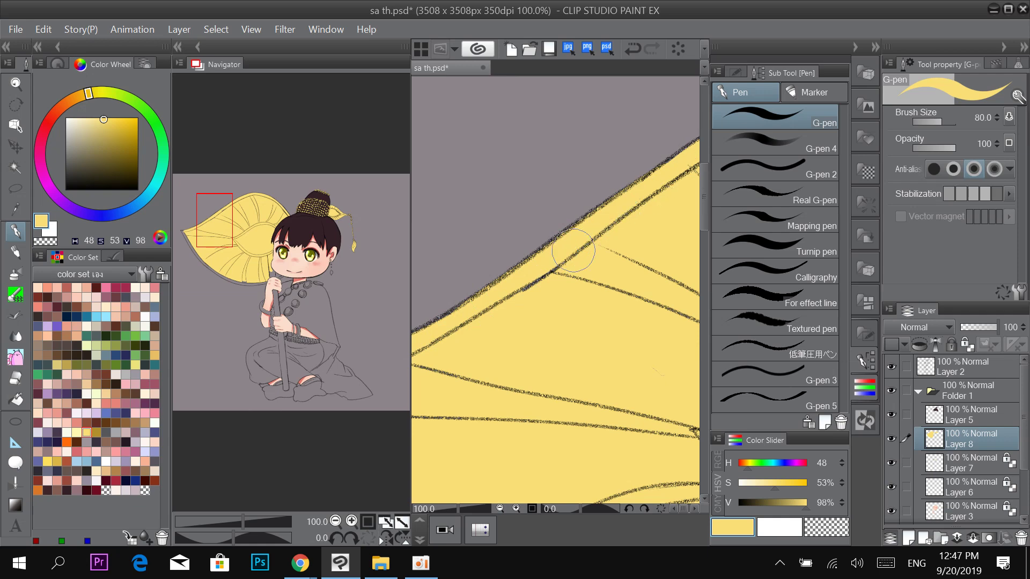
# Paint the fan's pointed tip and the start of its lower rim yellow with the G-pen at size 80.
pyautogui.moveTo(526, 309); pyautogui.dragTo(692, 214)
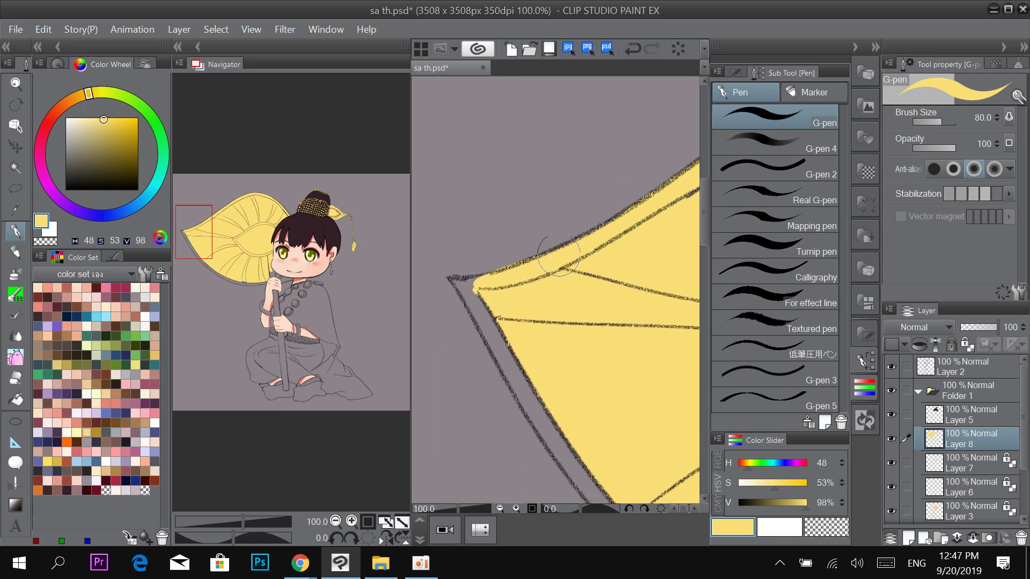
pyautogui.moveTo(523, 263); pyautogui.dragTo(565, 241)
pyautogui.hotkey('ctrl', 'z')
pyautogui.moveTo(481, 280)
pyautogui.mouseDown()
pyautogui.moveTo(459, 287)
pyautogui.moveTo(540, 371)
pyautogui.mouseUp()
pyautogui.hotkey('ctrl', 'z')
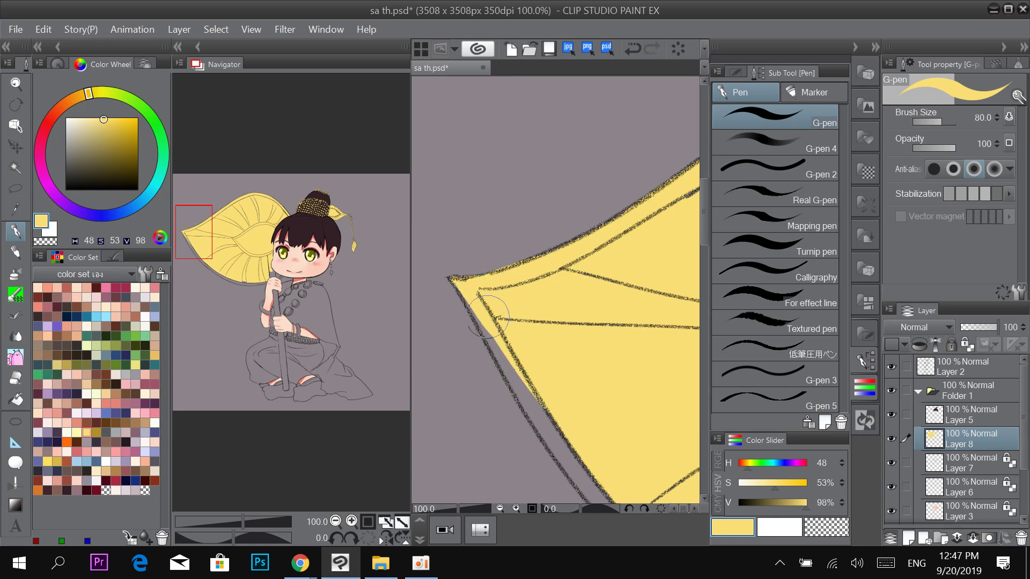
pyautogui.moveTo(489, 300); pyautogui.dragTo(573, 421)
pyautogui.moveTo(596, 361); pyautogui.dragTo(507, 218)
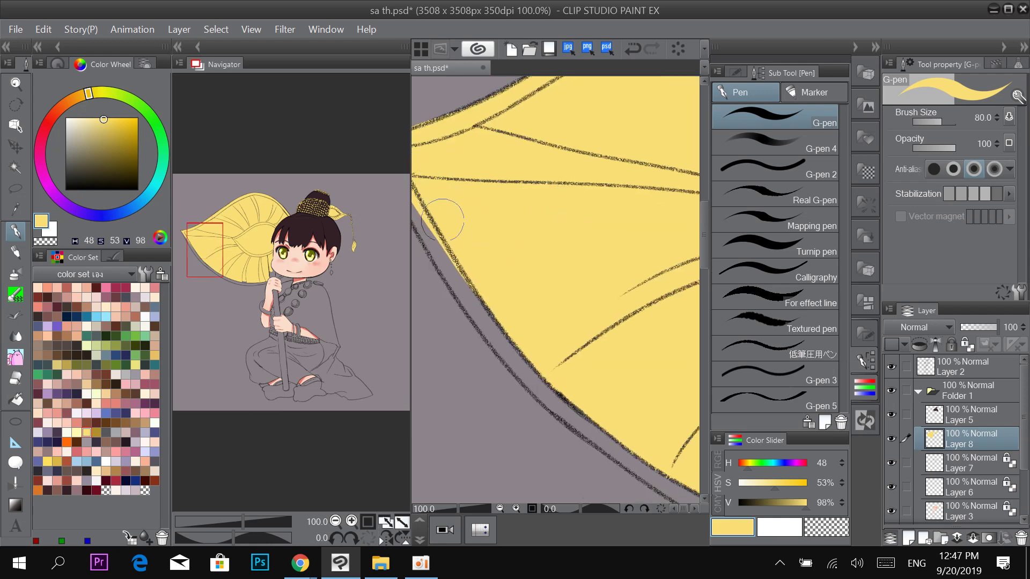
# Fill the remaining lower rim of the fan yellow using the Refer other layers fill.
pyautogui.scroll(-1, 483, 246)
pyautogui.click(16, 399)
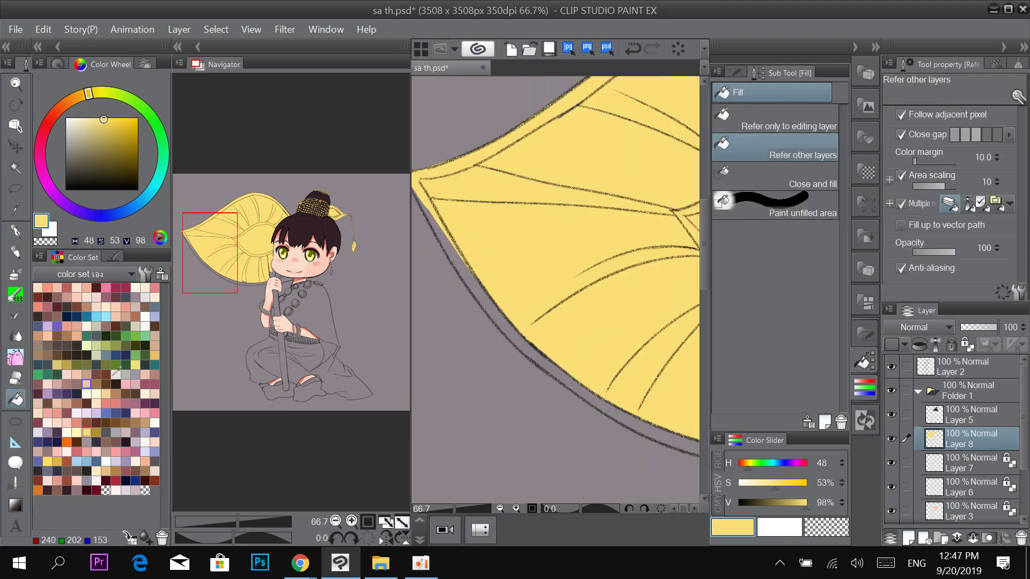
pyautogui.click(513, 323)
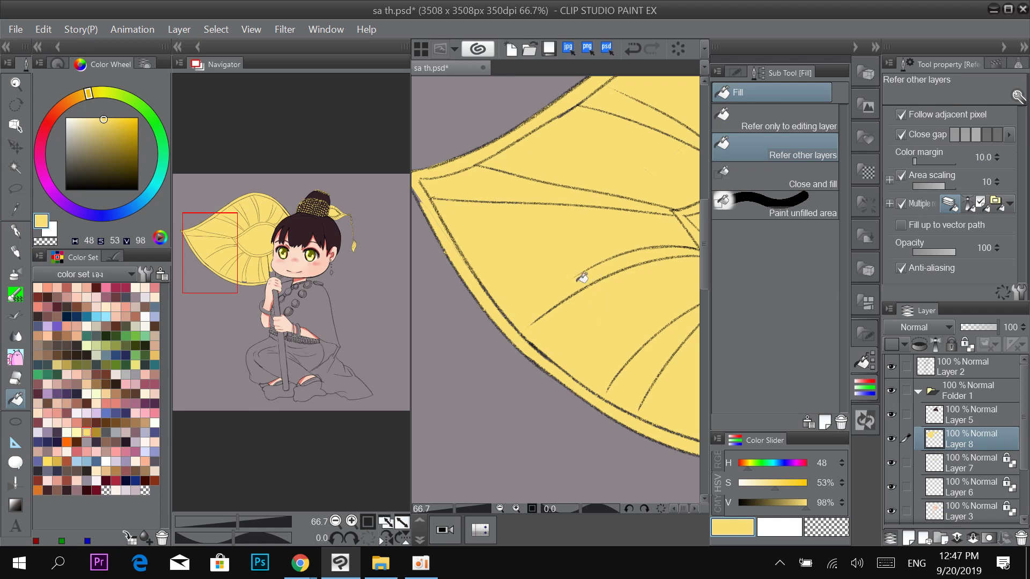
# Cover the leftover gaps and seams along the fan's lower rim in yellow with the G-pen at size 80.
pyautogui.press('p')
pyautogui.moveTo(445, 206)
pyautogui.mouseDown()
pyautogui.moveTo(488, 234)
pyautogui.moveTo(496, 274)
pyautogui.mouseUp()
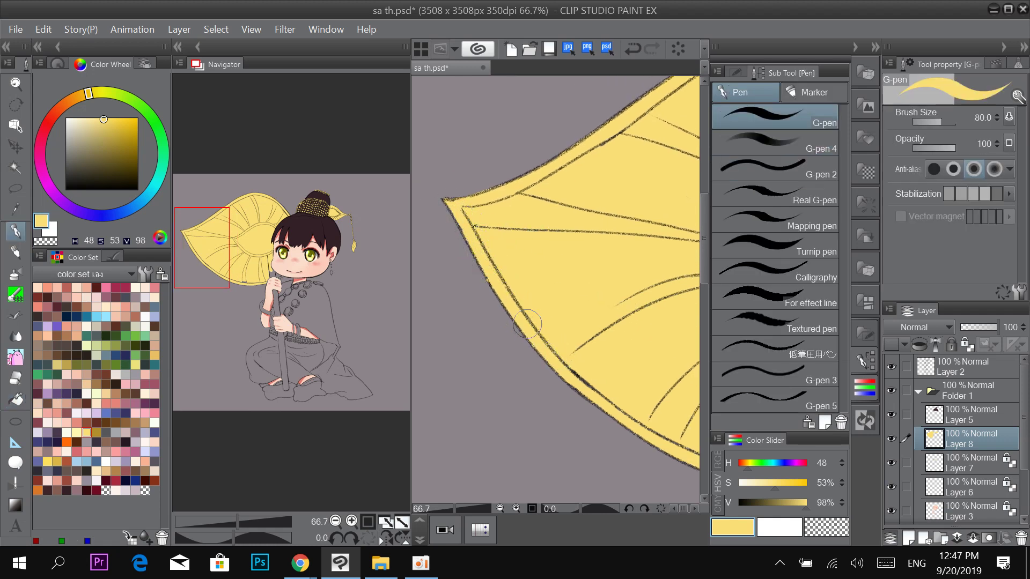
pyautogui.moveTo(572, 372); pyautogui.dragTo(599, 389)
pyautogui.moveTo(597, 357); pyautogui.dragTo(501, 258)
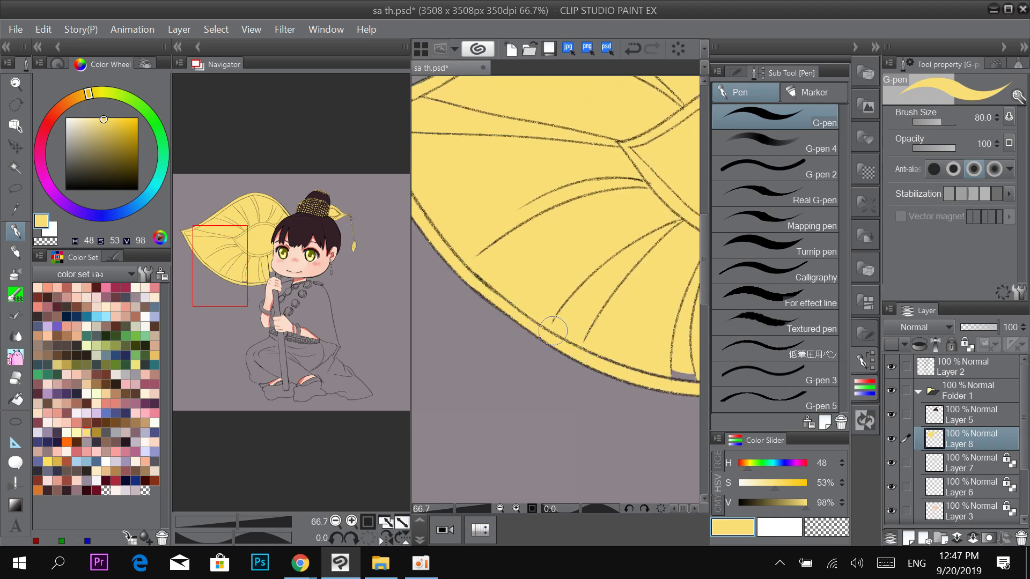
pyautogui.moveTo(561, 311); pyautogui.dragTo(437, 249)
pyautogui.moveTo(502, 306)
pyautogui.mouseDown()
pyautogui.moveTo(578, 313)
pyautogui.moveTo(601, 299)
pyautogui.moveTo(500, 286)
pyautogui.mouseUp()
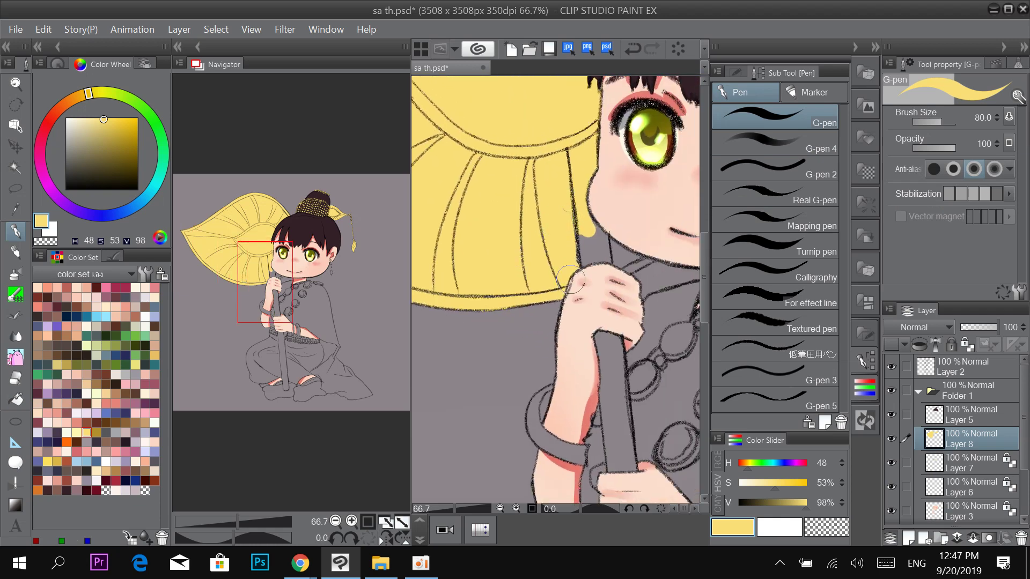
# Paint the visible fan area between the cheek, chin and upper hand yellow, refining its edges with the G-pen at size 60.
pyautogui.moveTo(589, 230); pyautogui.dragTo(629, 272)
pyautogui.scroll(1, 606, 253)
pyautogui.moveTo(616, 224); pyautogui.dragTo(552, 185)
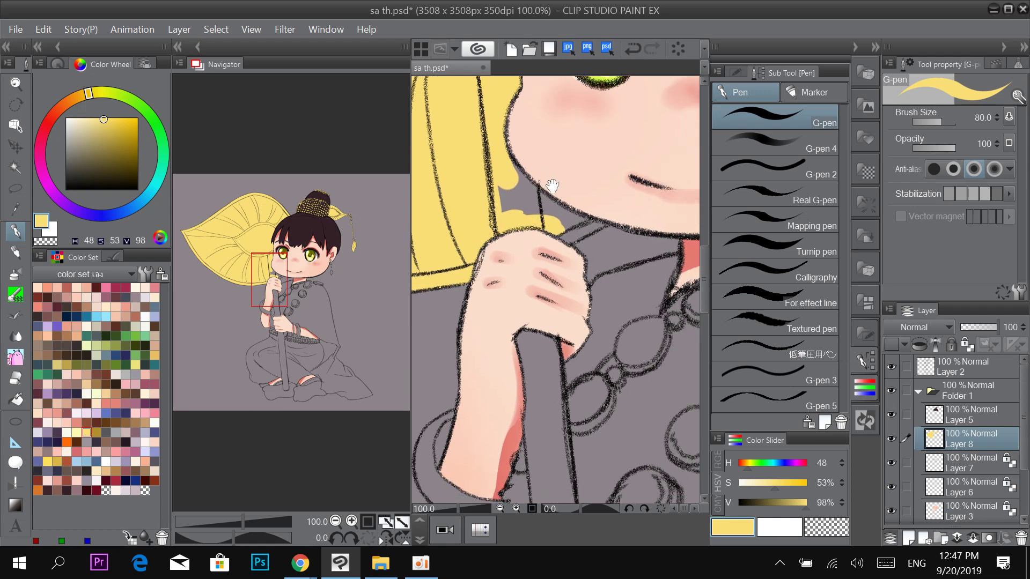
pyautogui.press('[')
pyautogui.press('[')
pyautogui.moveTo(567, 241)
pyautogui.mouseDown()
pyautogui.moveTo(595, 226)
pyautogui.moveTo(573, 208)
pyautogui.mouseUp()
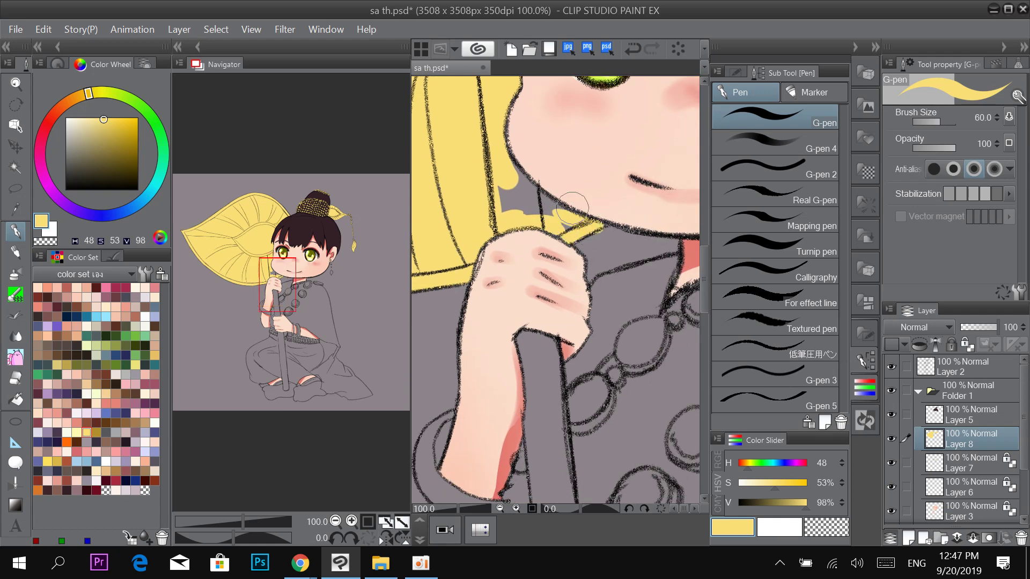
pyautogui.hotkey('ctrl', 'z')
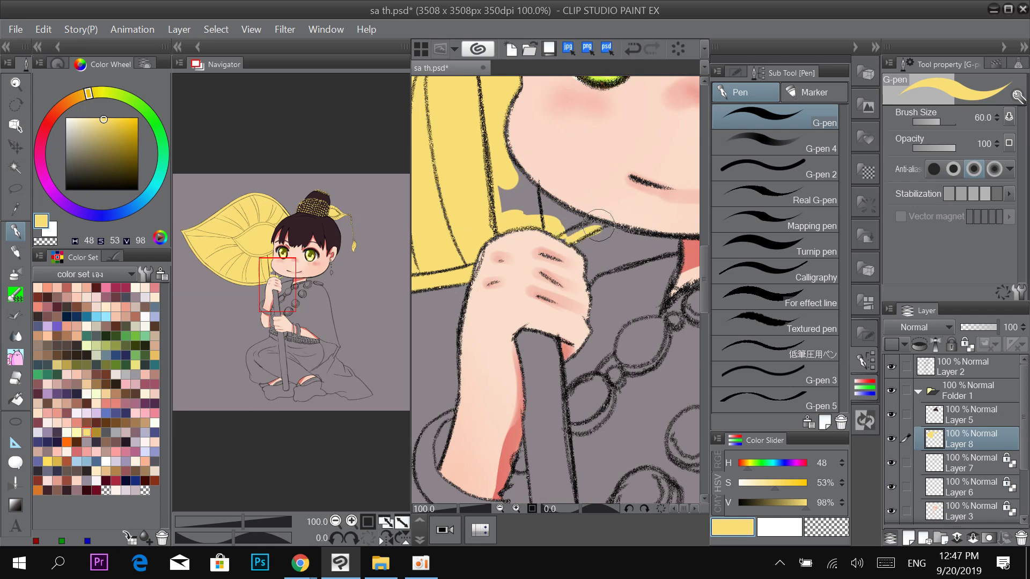
pyautogui.moveTo(596, 220)
pyautogui.mouseDown()
pyautogui.moveTo(568, 242)
pyautogui.moveTo(603, 222)
pyautogui.moveTo(508, 174)
pyautogui.moveTo(506, 162)
pyautogui.mouseUp()
pyautogui.moveTo(528, 200)
pyautogui.mouseDown()
pyautogui.moveTo(585, 229)
pyautogui.moveTo(518, 212)
pyautogui.moveTo(513, 185)
pyautogui.mouseUp()
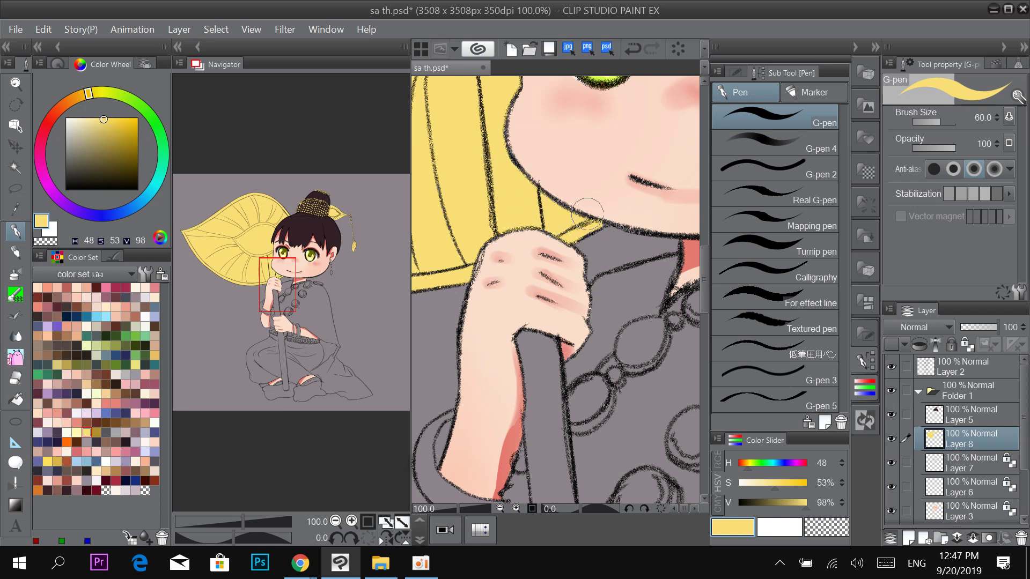
# Paint the three round medallions down the front of the chest yellow with the G-pen at up to size 120.
pyautogui.scroll(-5, 607, 225)
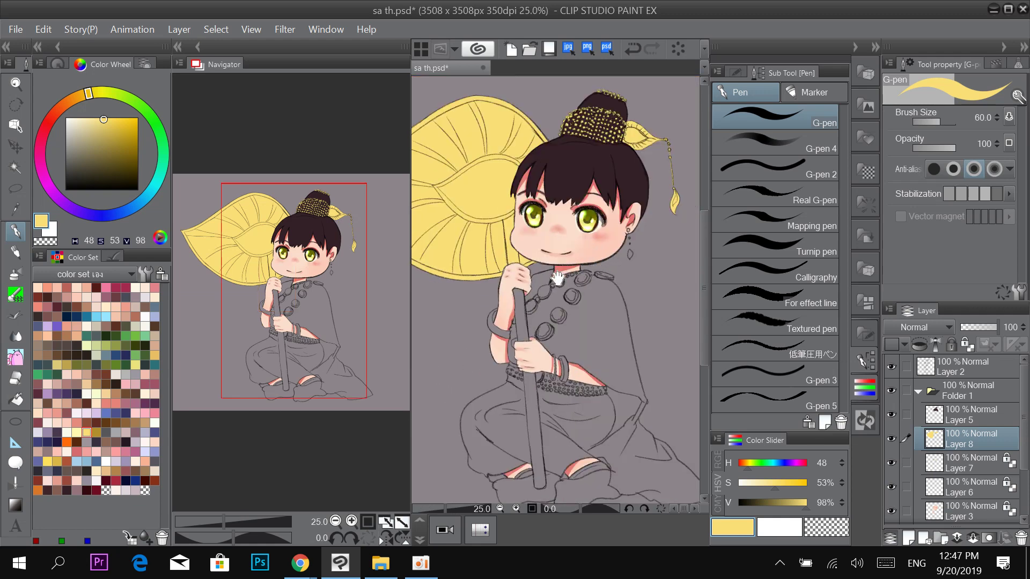
pyautogui.moveTo(557, 279); pyautogui.dragTo(580, 250)
pyautogui.moveTo(604, 215); pyautogui.dragTo(607, 259)
pyautogui.moveTo(647, 335); pyautogui.dragTo(631, 277)
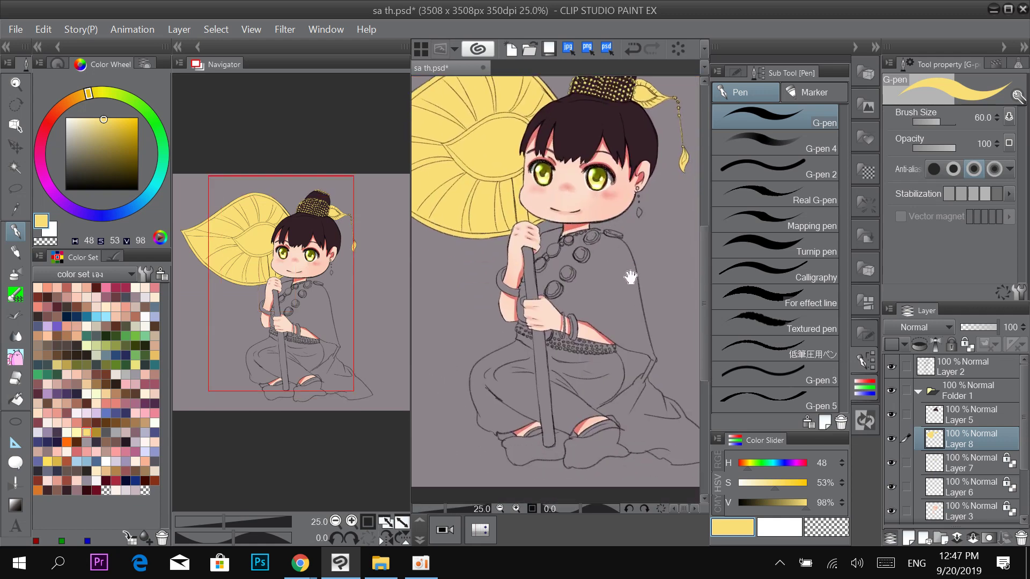
pyautogui.scroll(3, 569, 275)
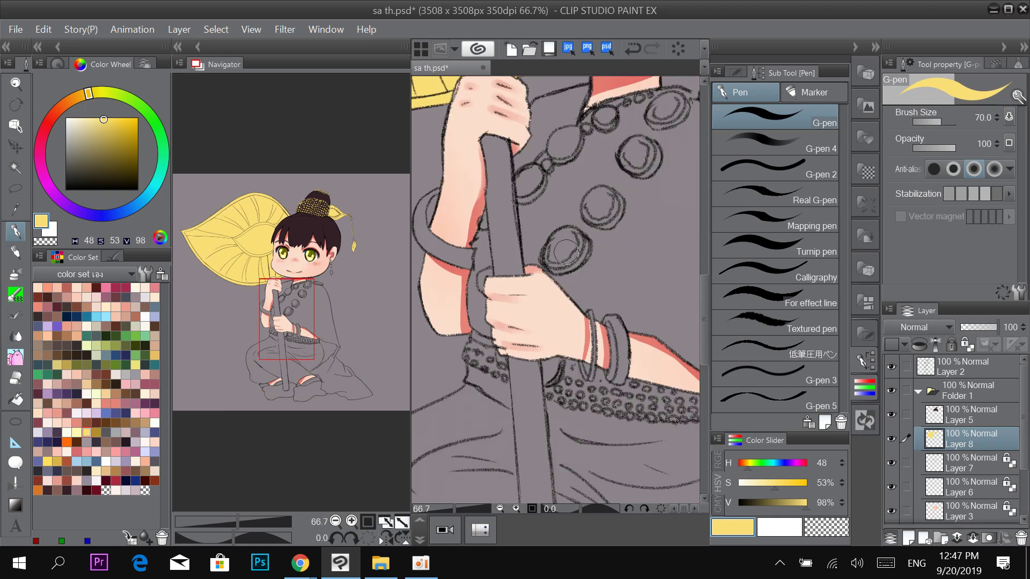
pyautogui.press(']')
pyautogui.moveTo(564, 257)
pyautogui.mouseDown()
pyautogui.moveTo(579, 232)
pyautogui.moveTo(549, 285)
pyautogui.mouseUp()
pyautogui.moveTo(561, 254)
pyautogui.mouseDown()
pyautogui.moveTo(568, 274)
pyautogui.moveTo(586, 252)
pyautogui.moveTo(551, 293)
pyautogui.mouseUp()
pyautogui.moveTo(558, 252)
pyautogui.mouseDown()
pyautogui.moveTo(558, 266)
pyautogui.moveTo(562, 242)
pyautogui.moveTo(571, 253)
pyautogui.mouseUp()
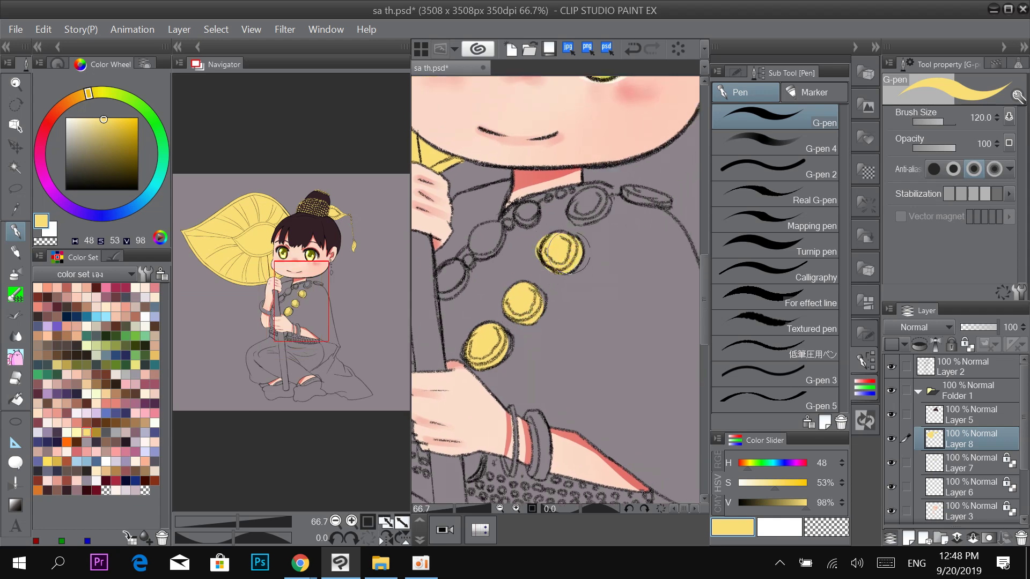
# Paint the necklace's upper medallion, the shoulder medallion and the small connecting links yellow with the G-pen at size 70.
pyautogui.moveTo(582, 206); pyautogui.dragTo(664, 204)
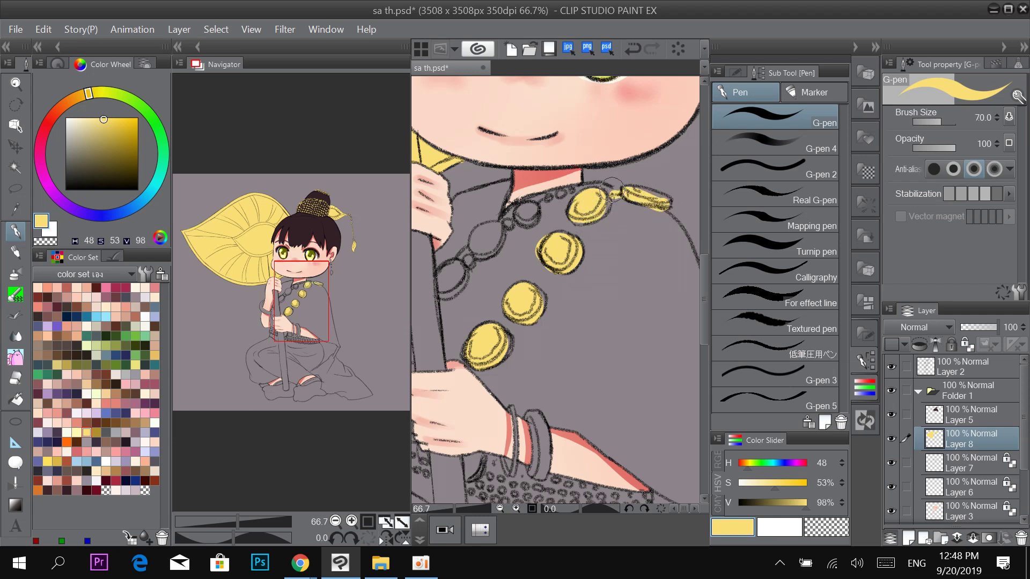
pyautogui.hotkey('ctrl', 'z')
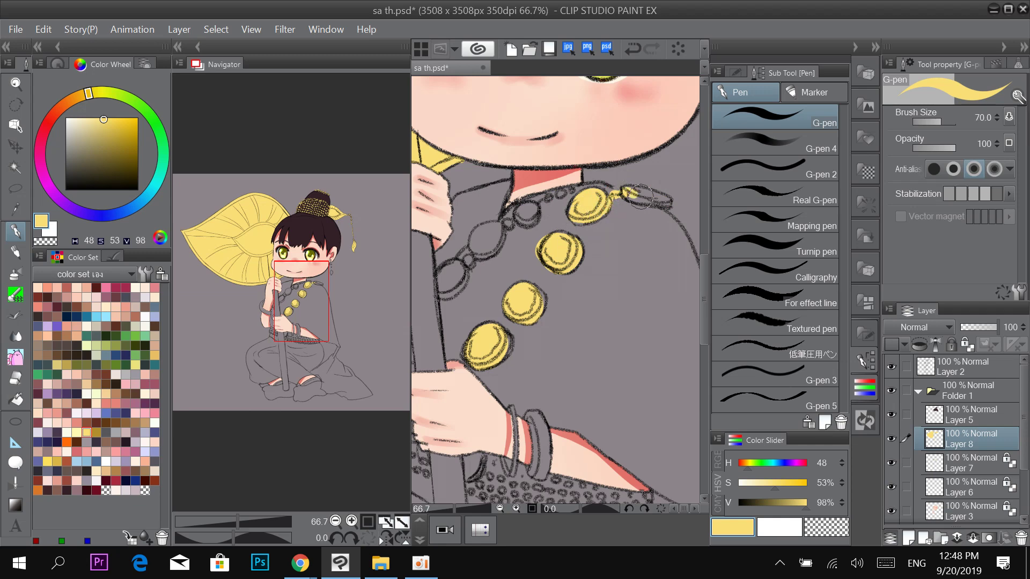
pyautogui.moveTo(639, 197)
pyautogui.mouseDown()
pyautogui.moveTo(630, 195)
pyautogui.moveTo(694, 179)
pyautogui.moveTo(621, 201)
pyautogui.mouseUp()
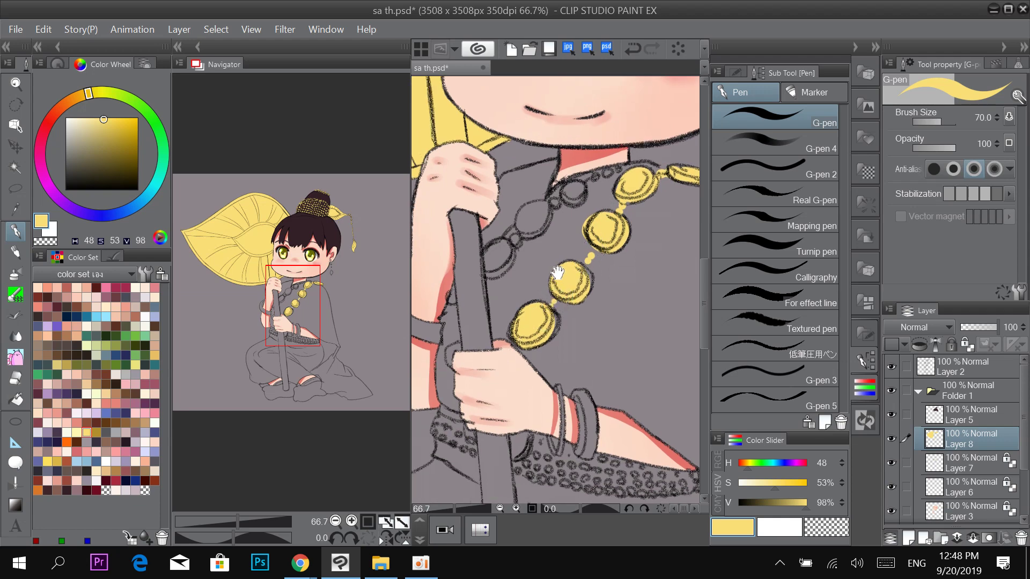
# Paint the necklace beads and links running from the neckline down to the staff yellow with the G-pen at size 70.
pyautogui.scroll(1, 563, 269)
pyautogui.hscroll(-1, 563, 268)
pyautogui.moveTo(586, 214); pyautogui.dragTo(590, 224)
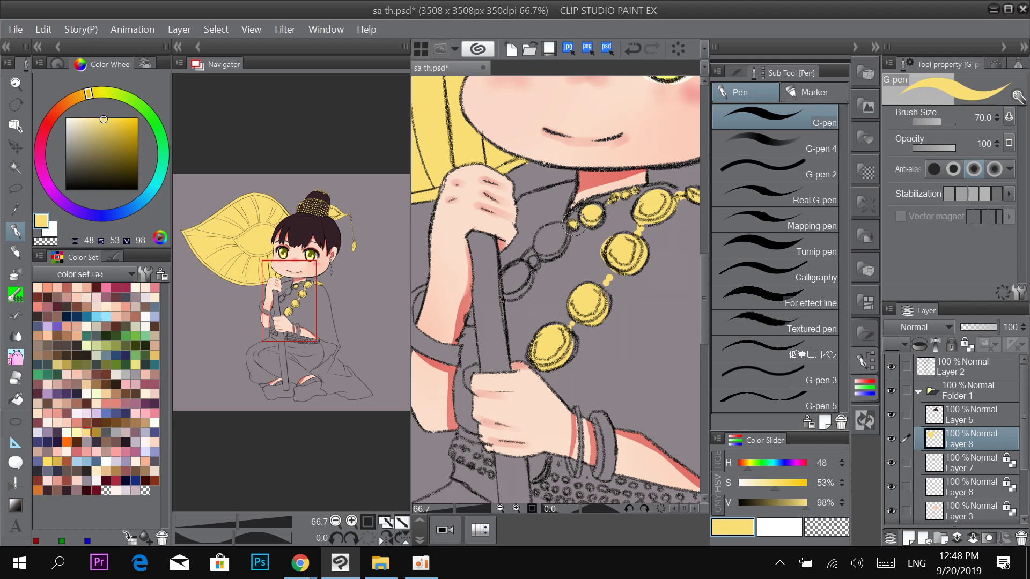
pyautogui.moveTo(543, 250); pyautogui.dragTo(561, 230)
pyautogui.moveTo(531, 262)
pyautogui.mouseDown()
pyautogui.moveTo(510, 284)
pyautogui.moveTo(593, 228)
pyautogui.mouseUp()
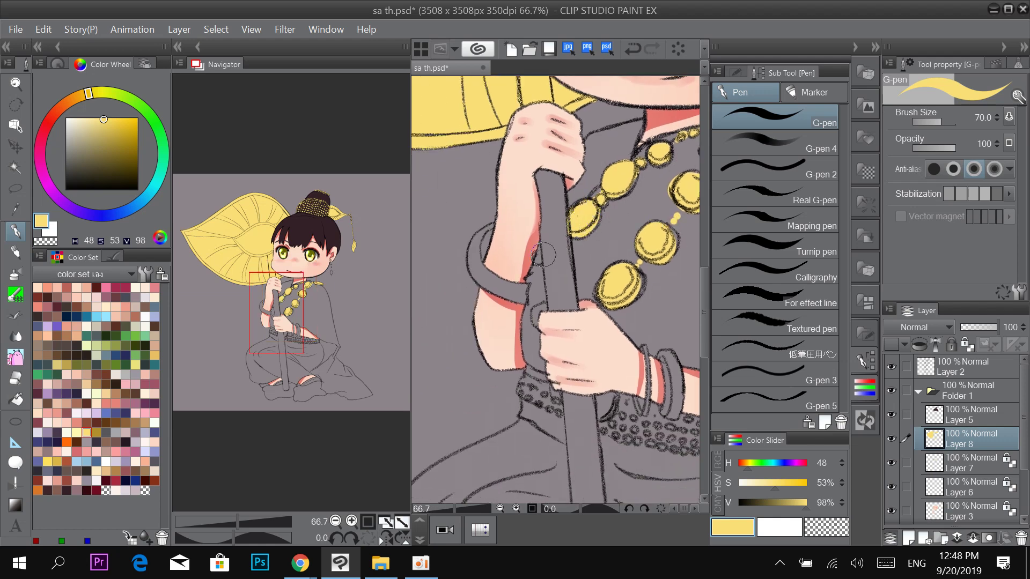
pyautogui.hotkey('ctrl', '-')
pyautogui.hotkey('ctrl', '-')
pyautogui.hotkey('ctrl', '-')
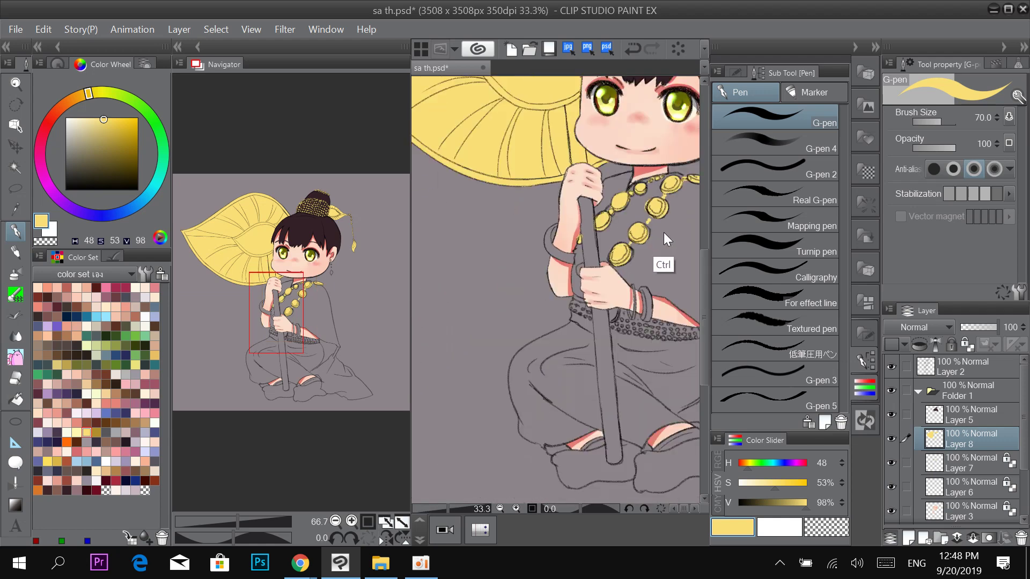
# Paint the two bracelets on the lower hand's wrist light yellow on Layer 8 with the G-pen at brush sizes 40 and 50.
pyautogui.moveTo(673, 232); pyautogui.dragTo(627, 239)
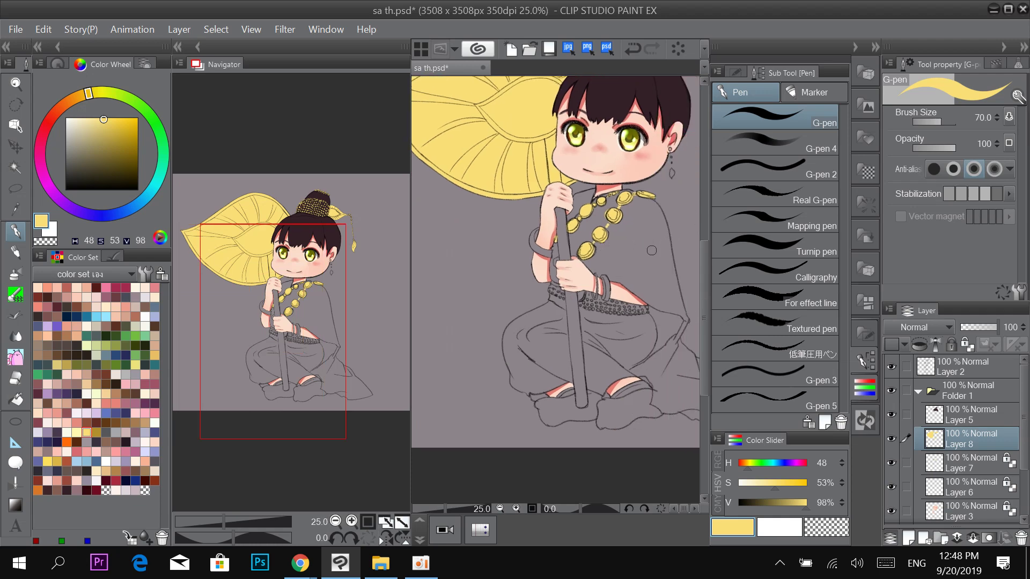
pyautogui.scroll(1, 612, 295)
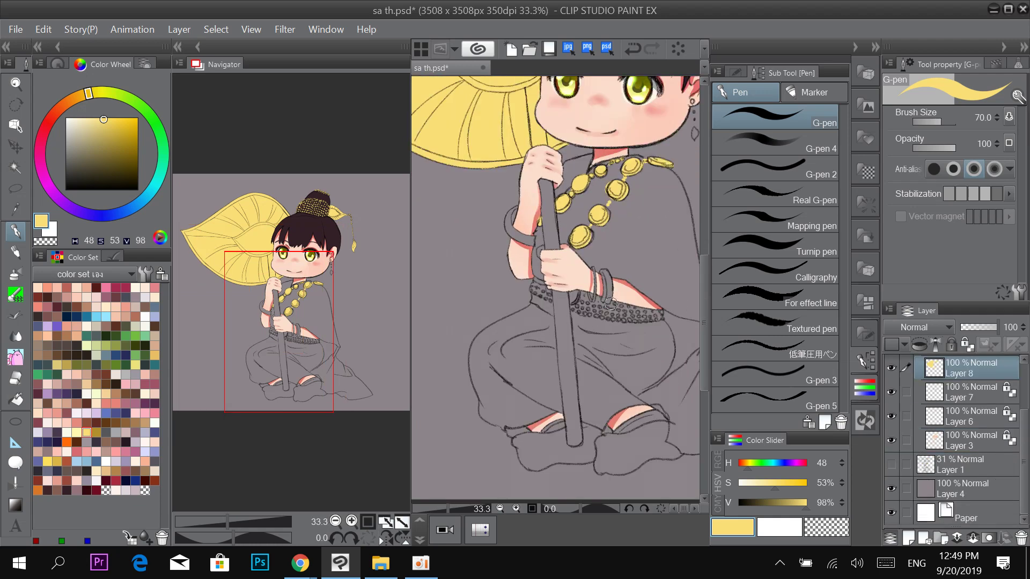
pyautogui.keyDown('ctrl'); pyautogui.click(618, 293); pyautogui.keyUp('ctrl')
pyautogui.keyDown('ctrl'); pyautogui.click(617, 291); pyautogui.keyUp('ctrl')
pyautogui.keyDown('ctrl'); pyautogui.click(611, 291); pyautogui.keyUp('ctrl')
pyautogui.press('[')
pyautogui.press('[')
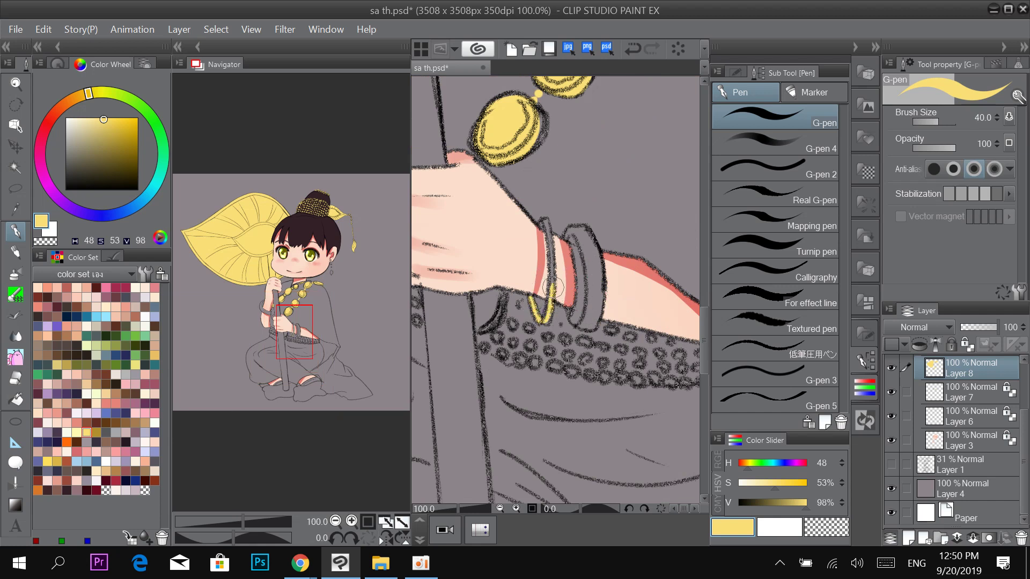
pyautogui.moveTo(553, 287); pyautogui.dragTo(549, 228)
pyautogui.moveTo(578, 323)
pyautogui.mouseDown()
pyautogui.moveTo(569, 230)
pyautogui.moveTo(582, 320)
pyautogui.moveTo(596, 273)
pyautogui.moveTo(599, 294)
pyautogui.mouseUp()
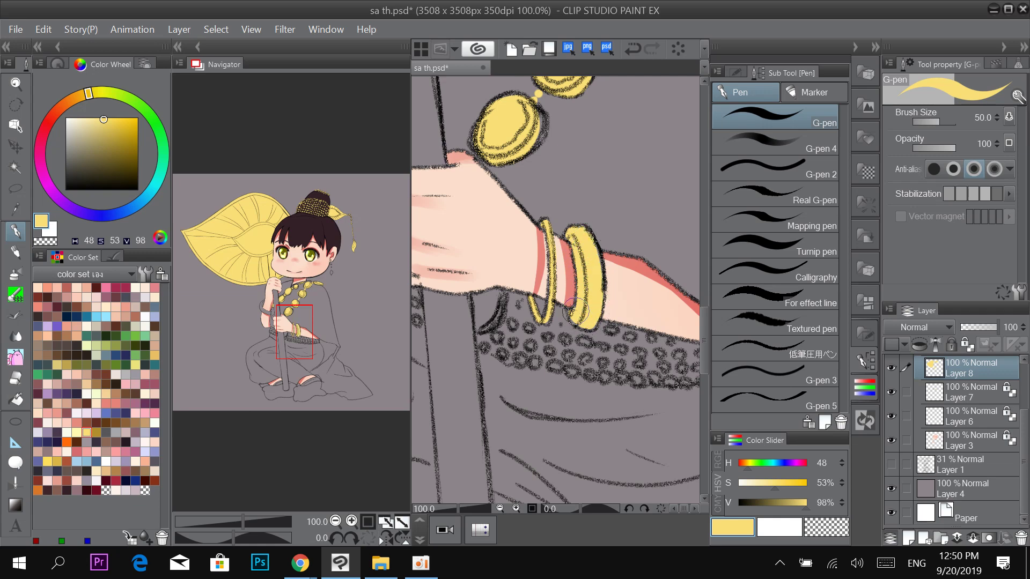
# Paint the large bangle on the raised arm light yellow with the G-pen at brush size 50.
pyautogui.moveTo(539, 214); pyautogui.dragTo(625, 275)
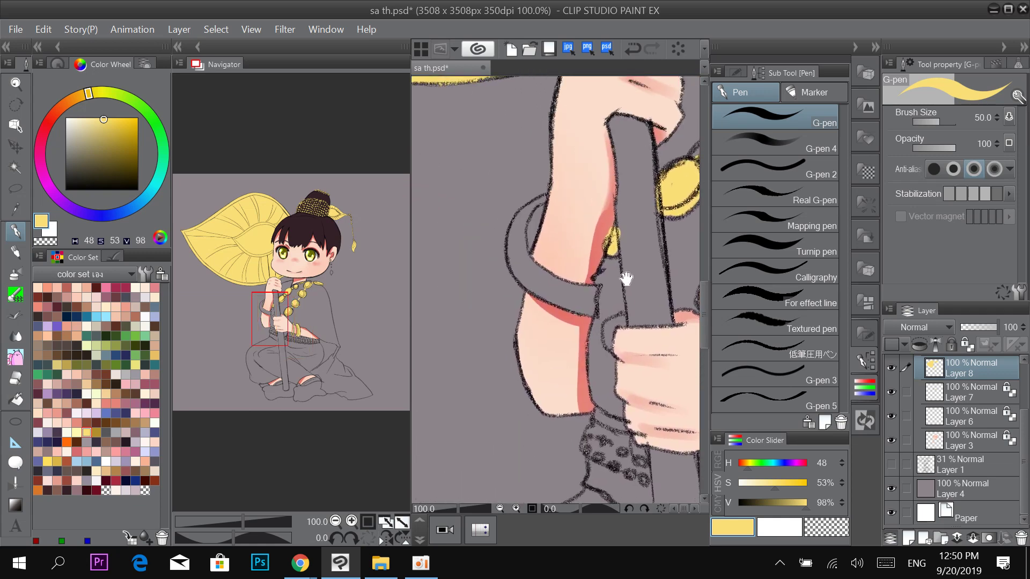
pyautogui.moveTo(528, 258)
pyautogui.mouseDown()
pyautogui.moveTo(523, 220)
pyautogui.moveTo(542, 196)
pyautogui.moveTo(519, 263)
pyautogui.moveTo(530, 208)
pyautogui.mouseUp()
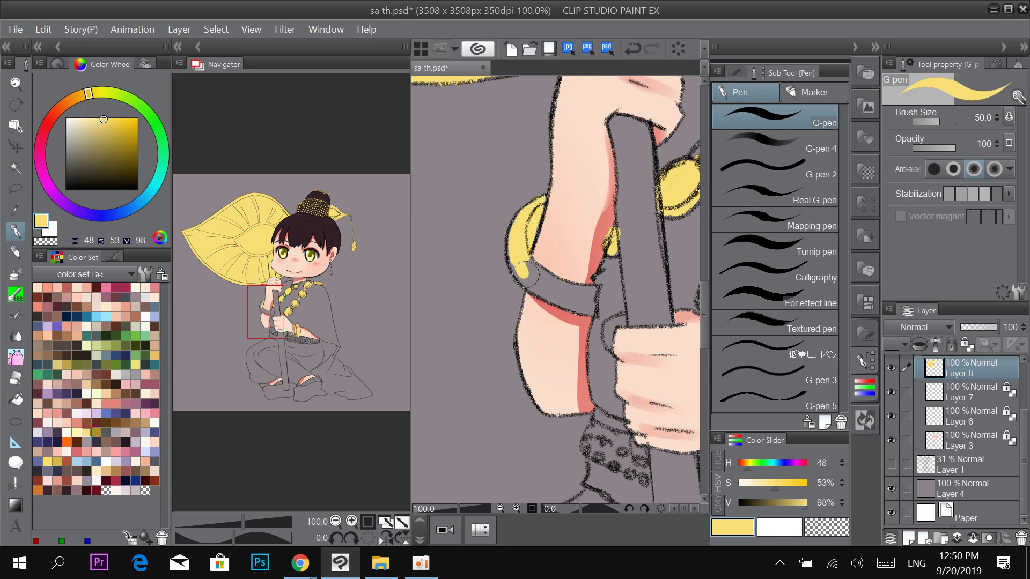
pyautogui.moveTo(523, 264)
pyautogui.mouseDown()
pyautogui.moveTo(579, 297)
pyautogui.moveTo(561, 297)
pyautogui.mouseUp()
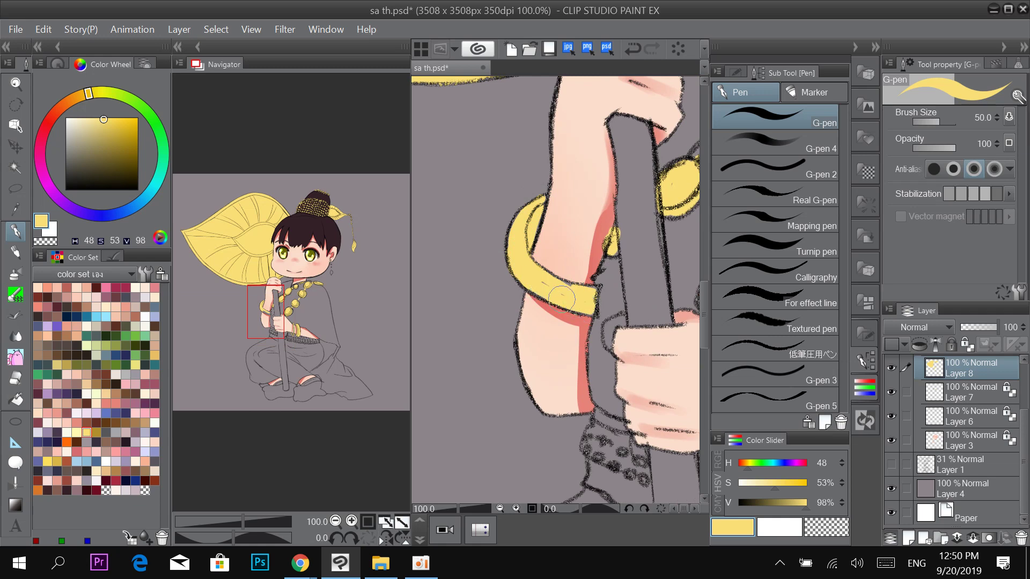
pyautogui.hotkey('ctrl', '-')
pyautogui.hotkey('ctrl', '-')
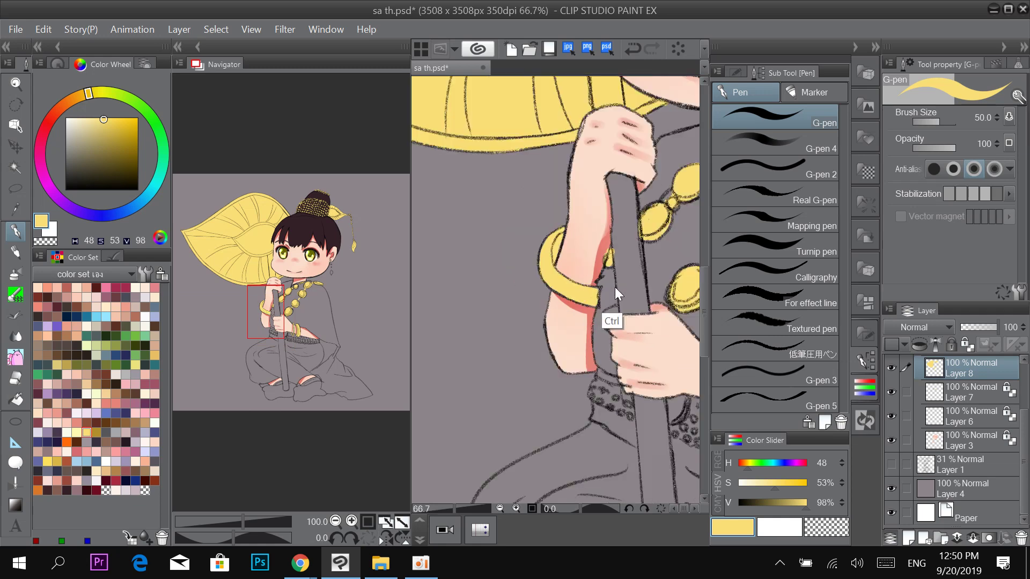
# Paint the long beaded belt section below the bracelets light yellow, raising the G-pen brush size to 60.
pyautogui.moveTo(677, 254)
pyautogui.mouseDown()
pyautogui.moveTo(562, 305)
pyautogui.moveTo(572, 247)
pyautogui.moveTo(596, 230)
pyautogui.mouseUp()
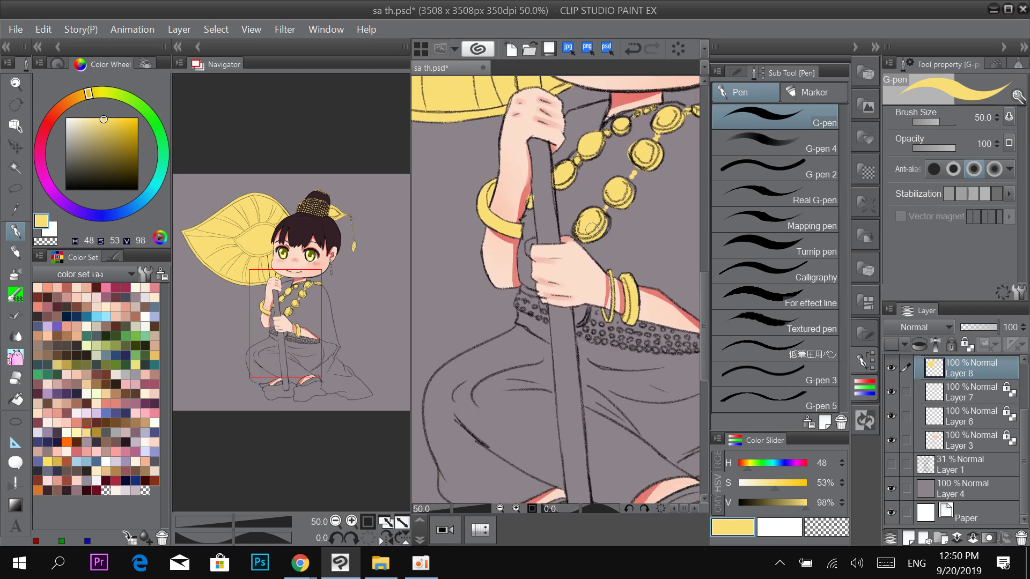
pyautogui.scroll(-1, 638, 236)
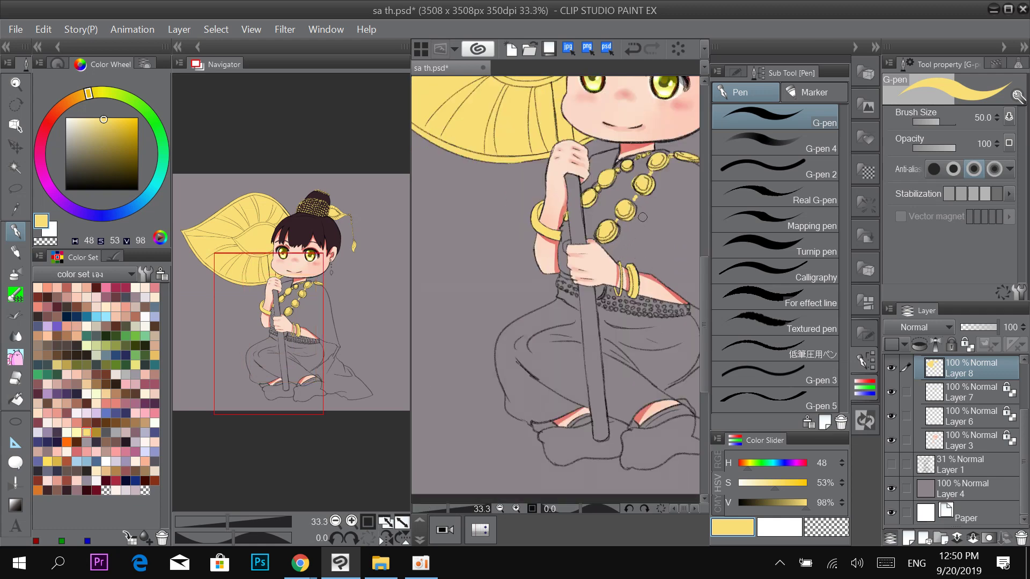
pyautogui.scroll(3, 599, 302)
pyautogui.moveTo(598, 294)
pyautogui.mouseDown()
pyautogui.moveTo(616, 275)
pyautogui.moveTo(604, 292)
pyautogui.moveTo(595, 272)
pyautogui.moveTo(613, 265)
pyautogui.moveTo(596, 298)
pyautogui.moveTo(600, 265)
pyautogui.moveTo(612, 279)
pyautogui.moveTo(600, 320)
pyautogui.moveTo(626, 296)
pyautogui.moveTo(629, 273)
pyautogui.moveTo(635, 287)
pyautogui.moveTo(627, 266)
pyautogui.moveTo(637, 335)
pyautogui.moveTo(634, 280)
pyautogui.moveTo(649, 312)
pyautogui.moveTo(637, 275)
pyautogui.moveTo(677, 294)
pyautogui.moveTo(573, 246)
pyautogui.mouseUp()
pyautogui.click(599, 320)
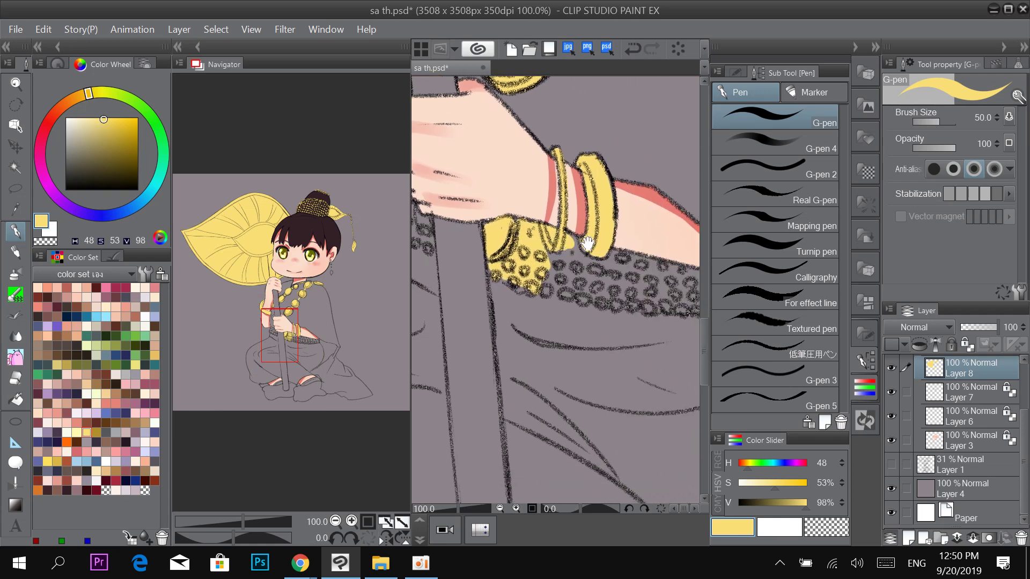
pyautogui.press(']')
pyautogui.moveTo(557, 284)
pyautogui.mouseDown()
pyautogui.moveTo(592, 290)
pyautogui.moveTo(579, 245)
pyautogui.moveTo(576, 270)
pyautogui.moveTo(554, 254)
pyautogui.moveTo(639, 312)
pyautogui.mouseUp()
pyautogui.moveTo(515, 304)
pyautogui.mouseDown()
pyautogui.moveTo(598, 319)
pyautogui.moveTo(563, 319)
pyautogui.moveTo(652, 322)
pyautogui.moveTo(587, 285)
pyautogui.moveTo(630, 274)
pyautogui.moveTo(652, 284)
pyautogui.moveTo(545, 303)
pyautogui.moveTo(652, 310)
pyautogui.moveTo(581, 295)
pyautogui.moveTo(533, 268)
pyautogui.moveTo(616, 286)
pyautogui.moveTo(564, 295)
pyautogui.moveTo(650, 292)
pyautogui.moveTo(638, 280)
pyautogui.moveTo(662, 292)
pyautogui.moveTo(655, 305)
pyautogui.moveTo(674, 290)
pyautogui.mouseUp()
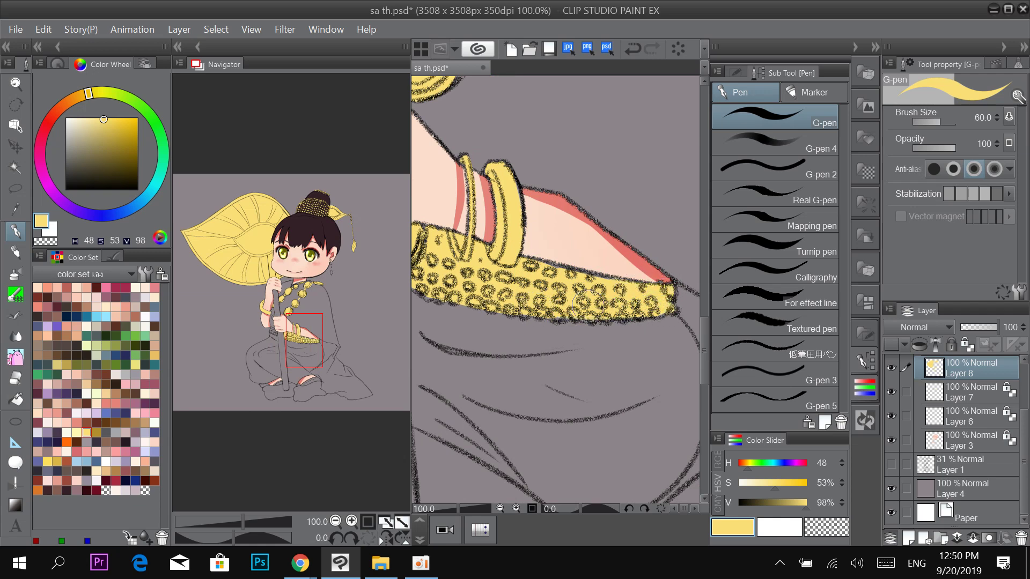
pyautogui.moveTo(512, 299); pyautogui.dragTo(611, 316)
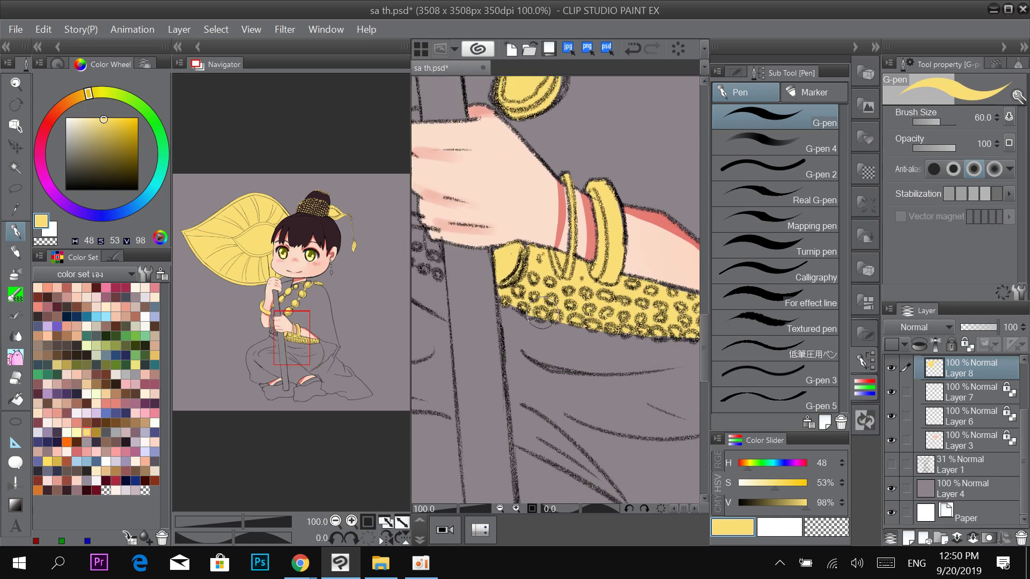
pyautogui.moveTo(521, 308); pyautogui.dragTo(510, 304)
pyautogui.moveTo(619, 328)
pyautogui.mouseDown()
pyautogui.moveTo(549, 310)
pyautogui.moveTo(662, 315)
pyautogui.mouseUp()
# Paint the short belt section on the other side of the staff light yellow and switch to the Hard 3 eraser.
pyautogui.moveTo(511, 297); pyautogui.dragTo(614, 317)
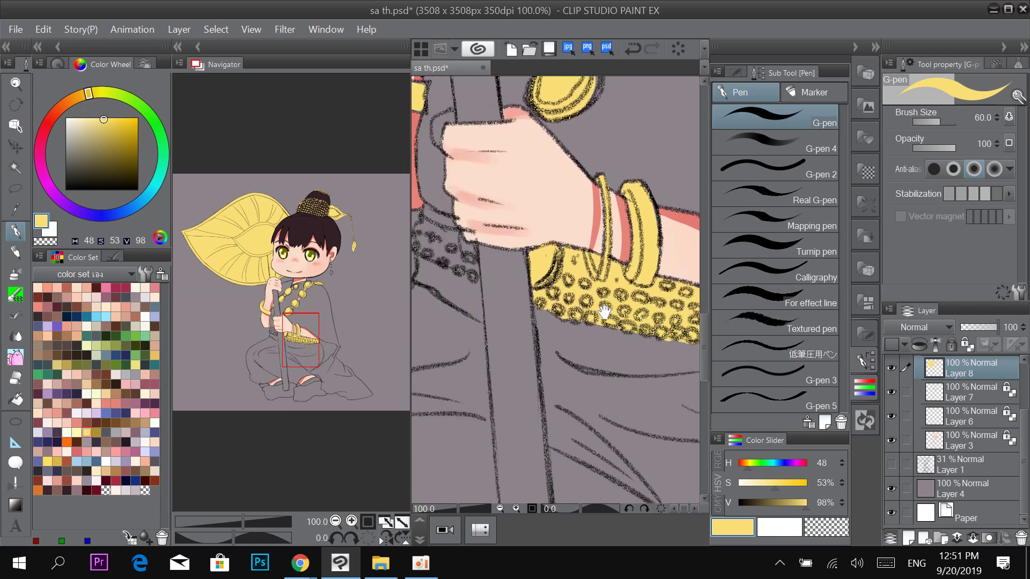
pyautogui.moveTo(558, 247); pyautogui.dragTo(633, 271)
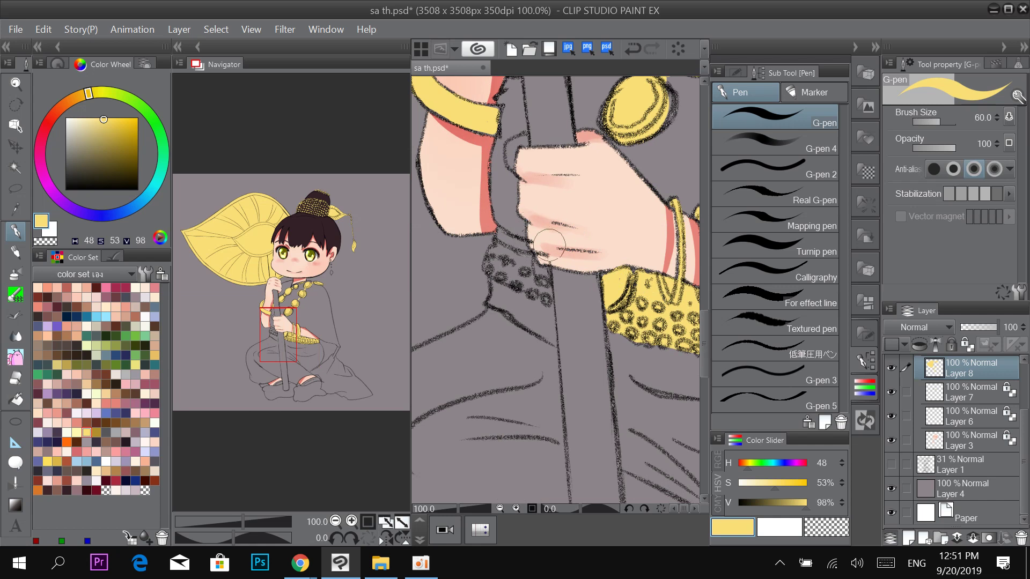
pyautogui.moveTo(543, 295)
pyautogui.mouseDown()
pyautogui.moveTo(552, 301)
pyautogui.moveTo(546, 280)
pyautogui.moveTo(555, 301)
pyautogui.moveTo(488, 279)
pyautogui.moveTo(486, 252)
pyautogui.moveTo(497, 244)
pyautogui.moveTo(542, 279)
pyautogui.moveTo(512, 266)
pyautogui.moveTo(542, 274)
pyautogui.moveTo(533, 246)
pyautogui.mouseUp()
pyautogui.press('e')
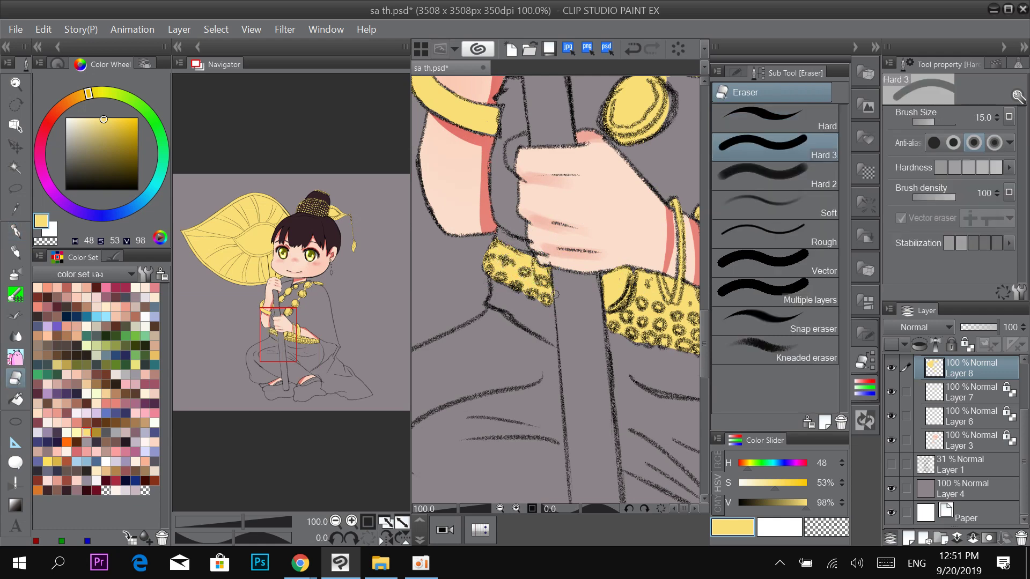
pyautogui.scroll(-3, 622, 385)
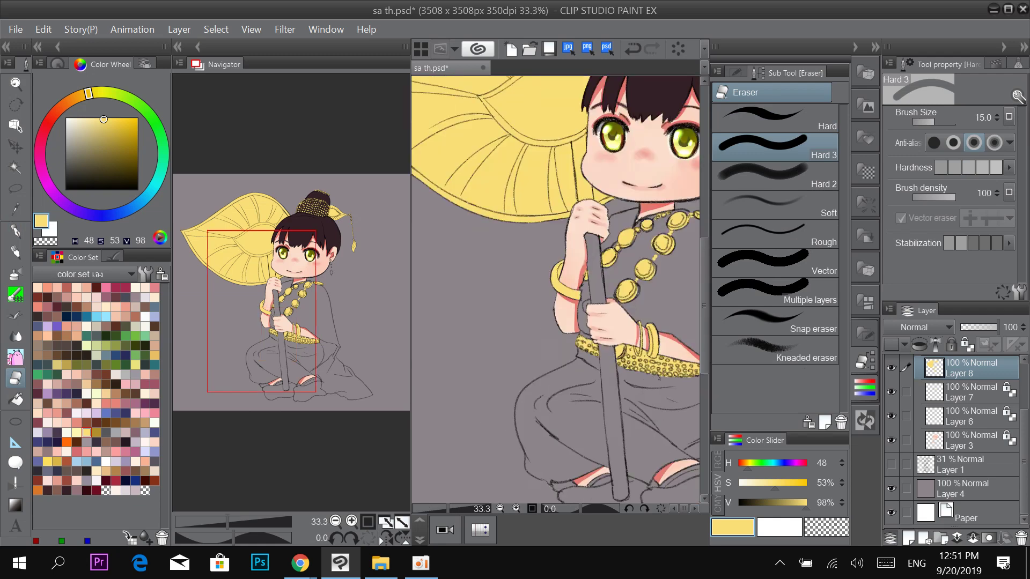
pyautogui.moveTo(665, 402); pyautogui.dragTo(588, 375)
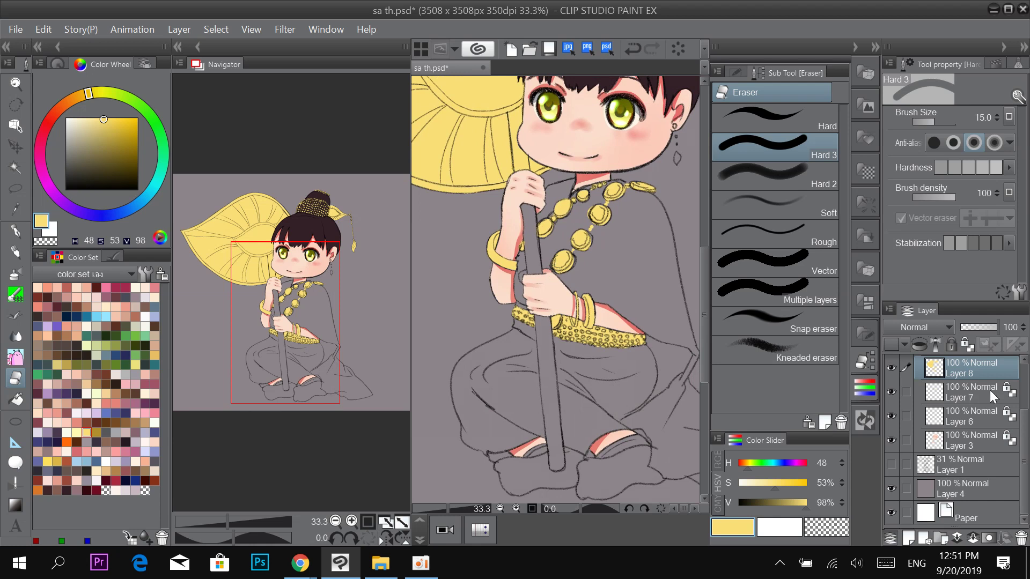
# Make Layer 5 active and choose dark gold (H 45, S 75, V 69) as the drawing color.
pyautogui.scroll(3, 976, 400)
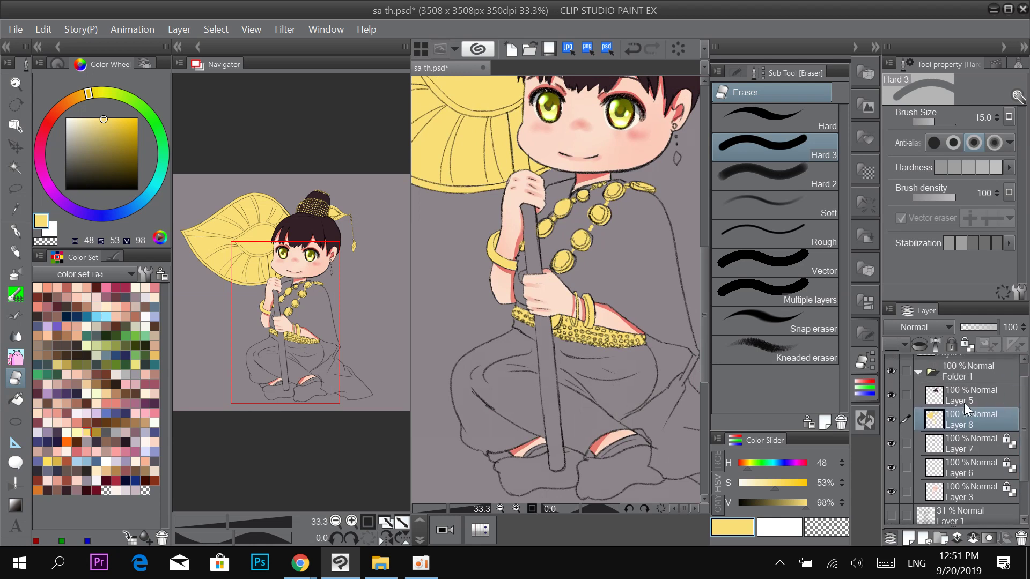
pyautogui.click(964, 403)
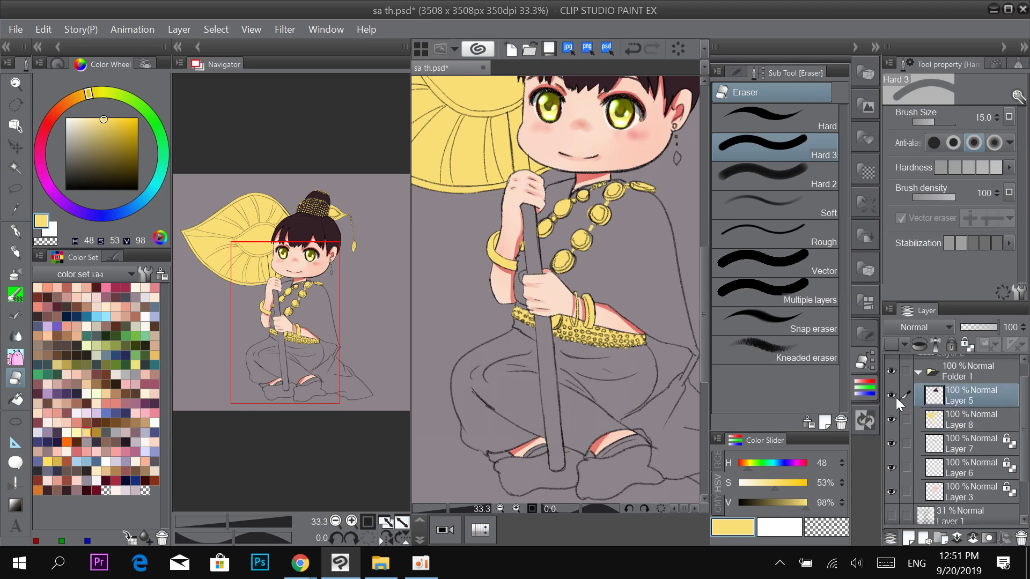
pyautogui.click(96, 433)
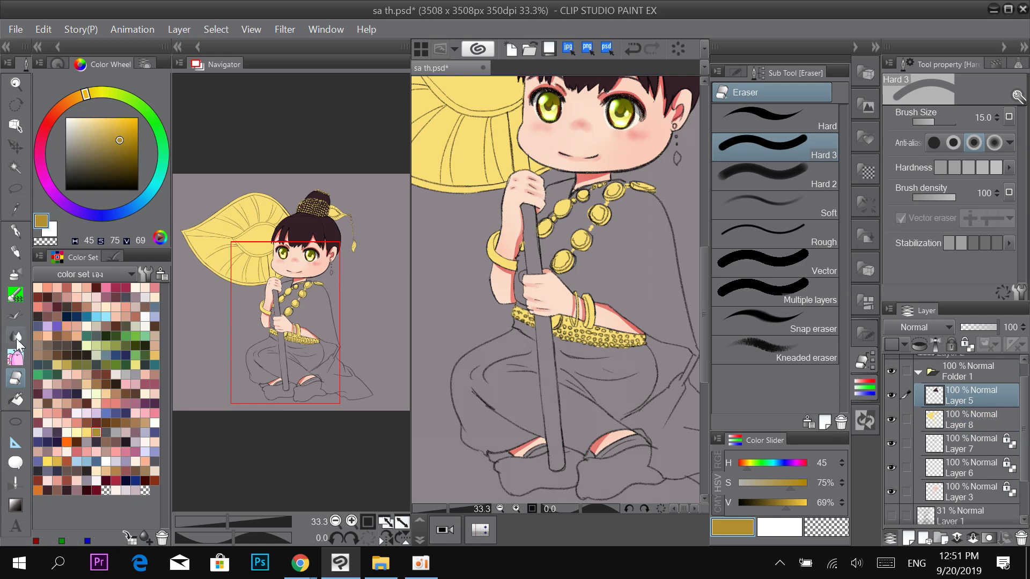
pyautogui.click(20, 232)
pyautogui.scroll(3, 593, 339)
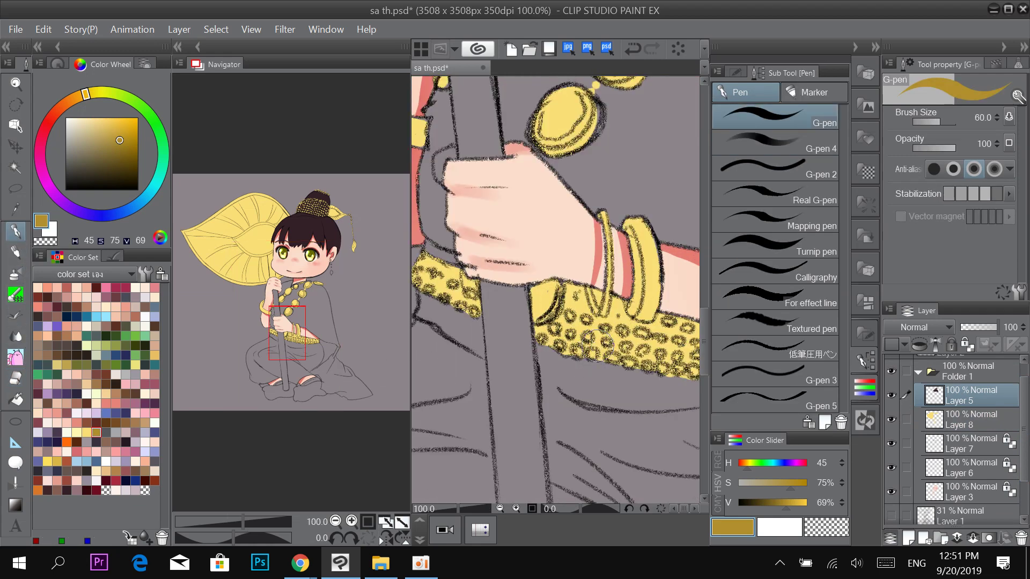
# Fill the gaps between the belt's beads beside the hand and bracelets with dark gold using Refer other layers.
pyautogui.click(15, 399)
pyautogui.click(579, 304)
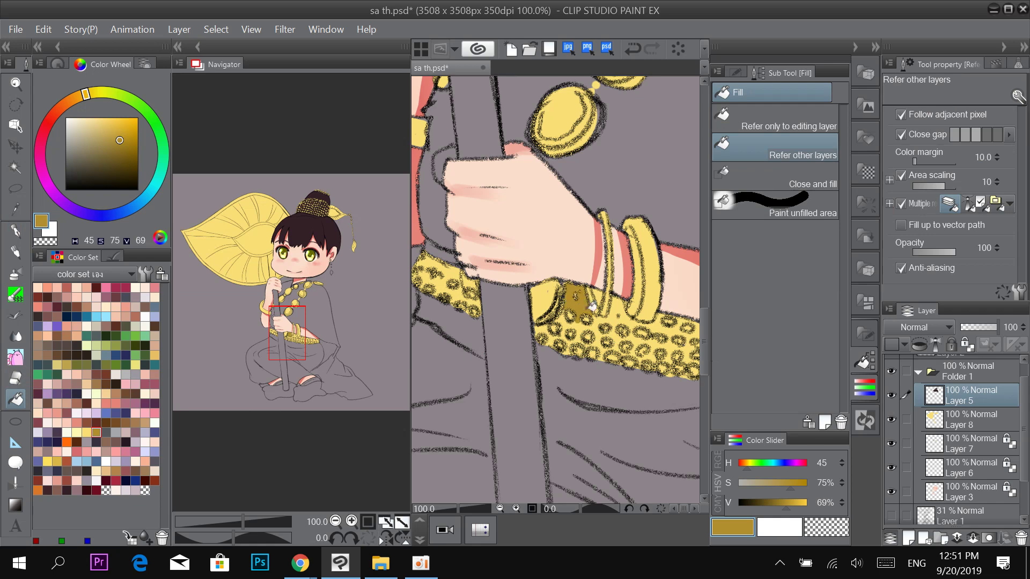
pyautogui.click(617, 310)
pyautogui.click(601, 299)
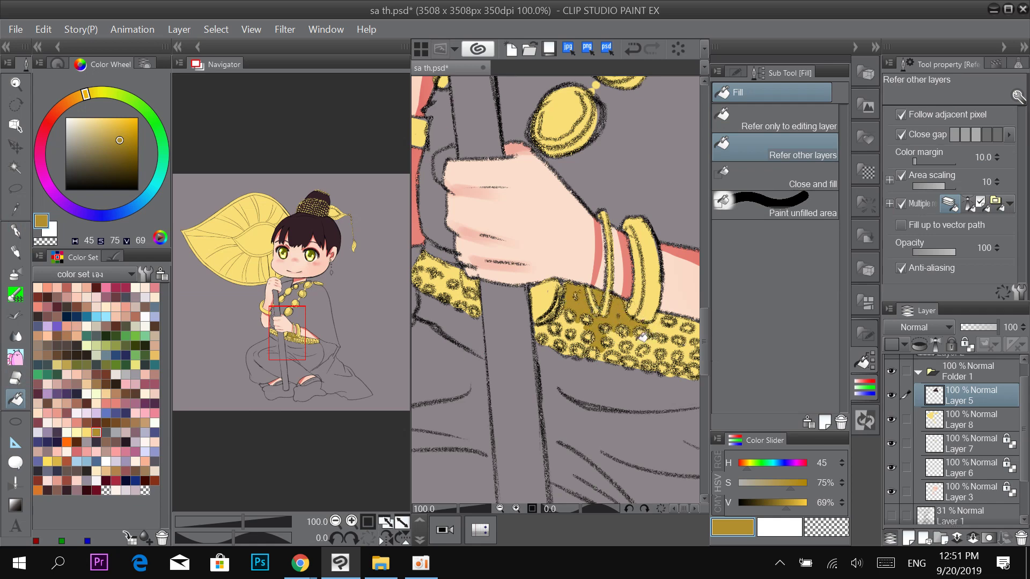
pyautogui.click(642, 336)
pyautogui.click(582, 325)
pyautogui.click(556, 330)
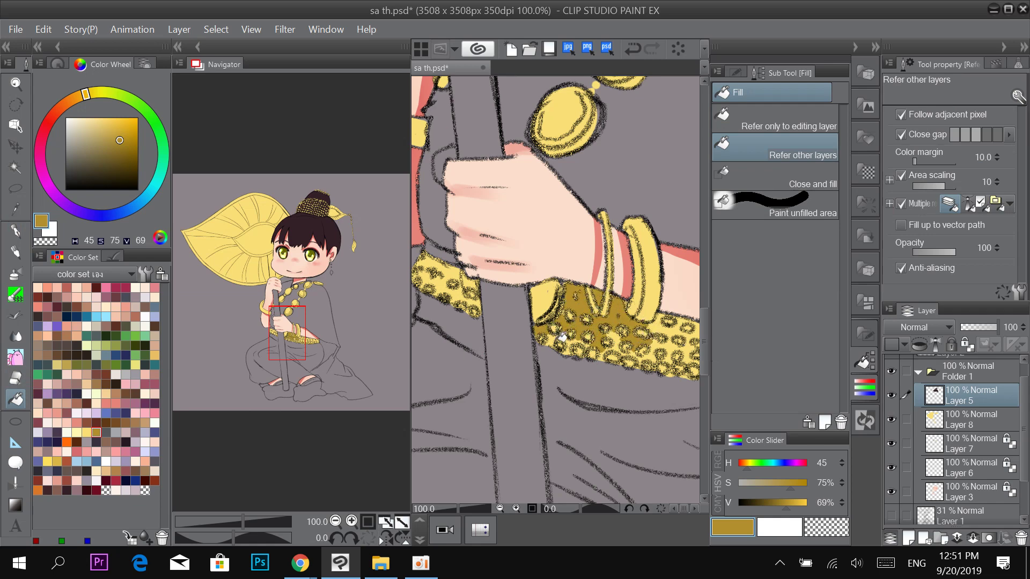
pyautogui.click(561, 338)
pyautogui.click(581, 339)
# Fill the remaining gaps between the beads along the long belt section under the forearm with dark gold.
pyautogui.press('e')
pyautogui.moveTo(287, 353); pyautogui.dragTo(300, 353)
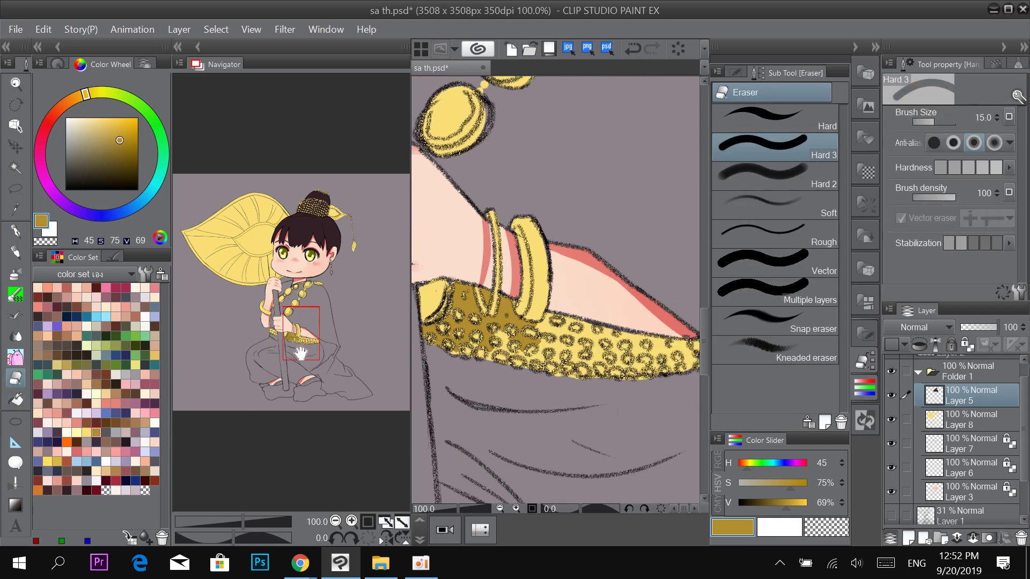
pyautogui.click(16, 399)
pyautogui.click(555, 329)
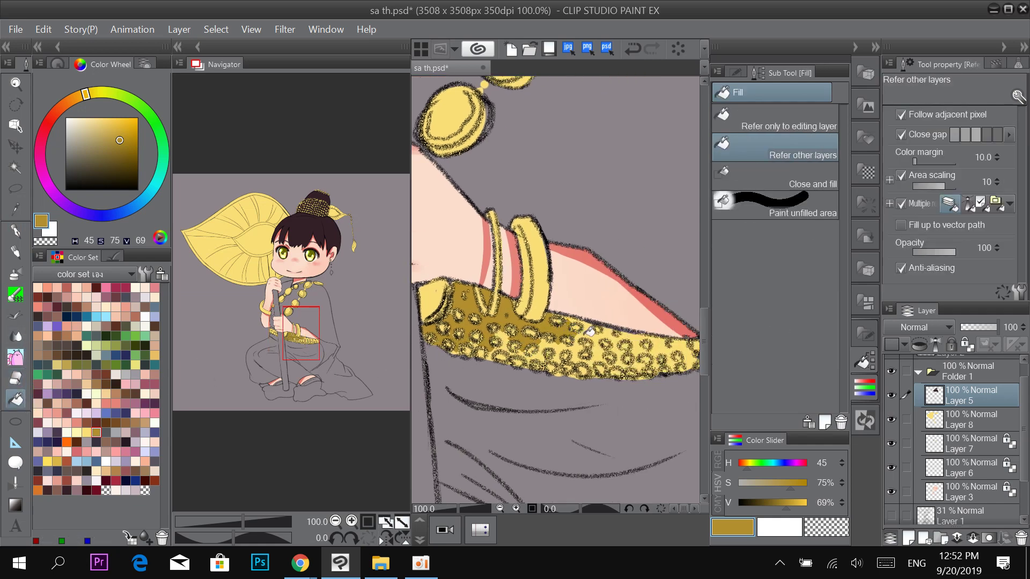
pyautogui.click(590, 338)
pyautogui.click(636, 339)
pyautogui.click(675, 347)
pyautogui.moveTo(679, 365); pyautogui.dragTo(601, 354)
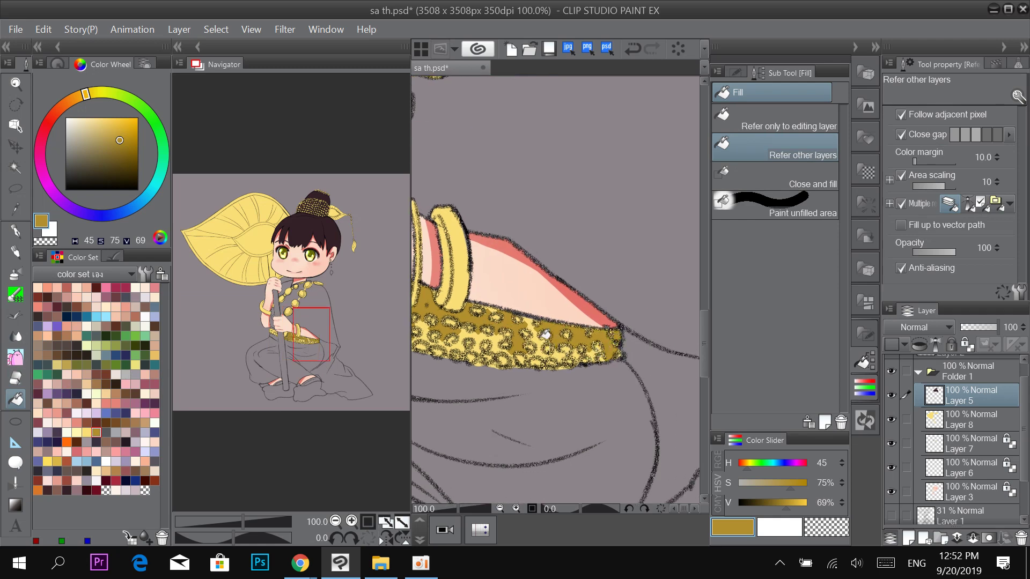
pyautogui.moveTo(517, 339); pyautogui.dragTo(580, 352)
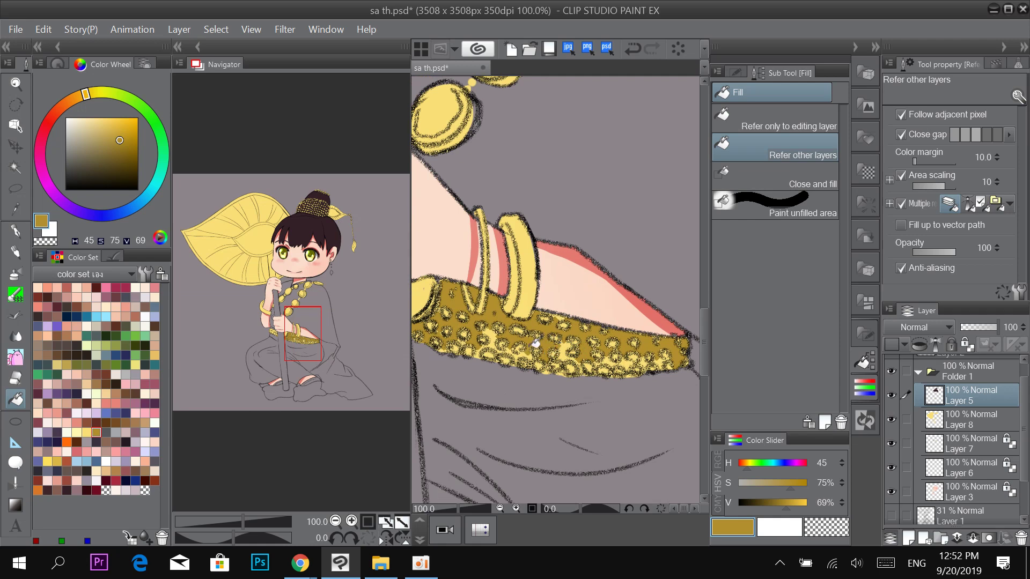
pyautogui.click(500, 338)
pyautogui.moveTo(502, 344); pyautogui.dragTo(668, 385)
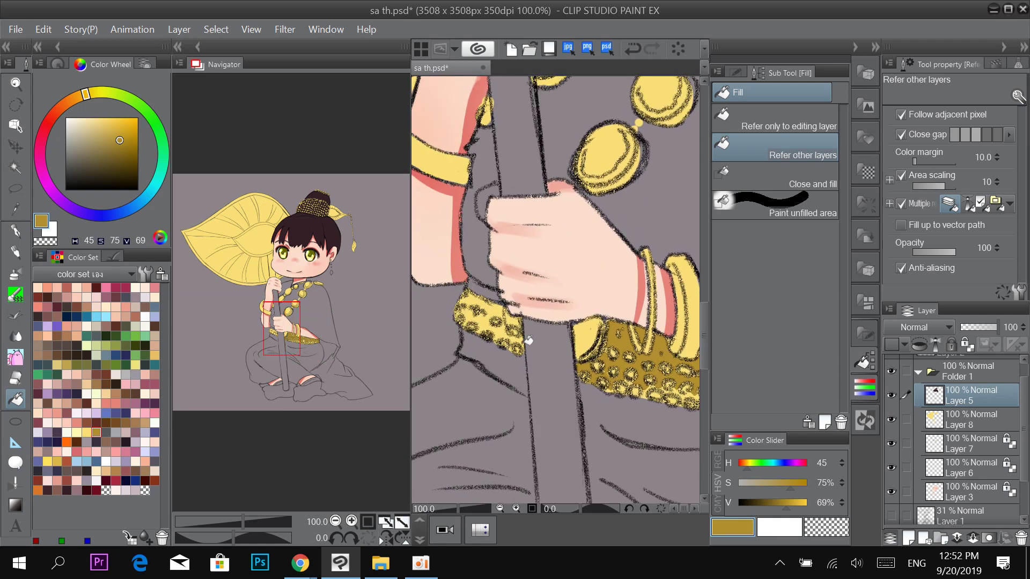
# Fill the bead gaps of the short belt section beside the staff with dark gold.
pyautogui.click(516, 337)
pyautogui.click(503, 328)
pyautogui.click(491, 321)
pyautogui.click(494, 304)
pyautogui.click(474, 295)
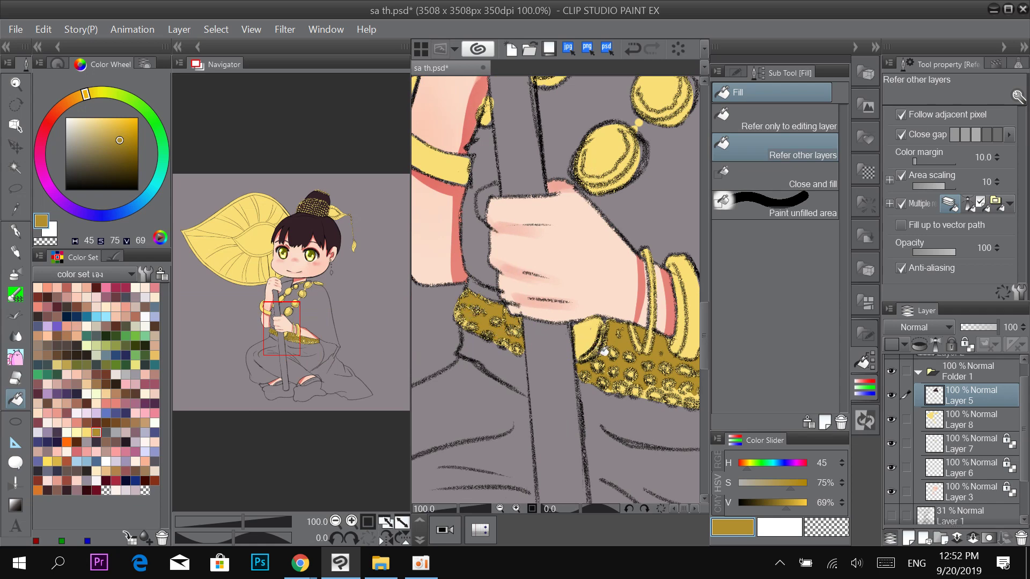
# Paint the leftover gaps along the lower edge of the belt under the forearm dark gold with the G-pen at size 30.
pyautogui.moveTo(671, 357); pyautogui.dragTo(524, 324)
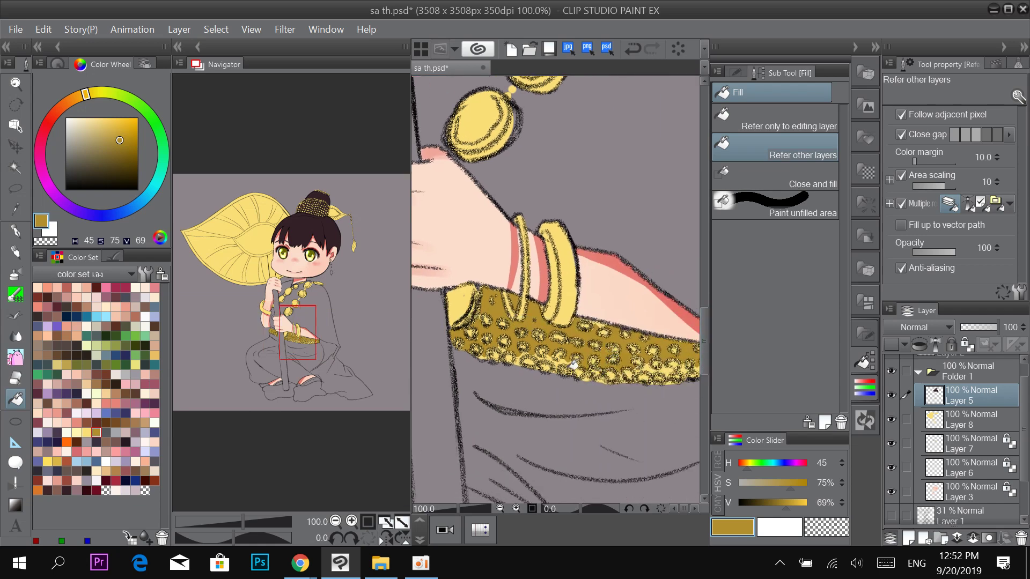
pyautogui.press('p')
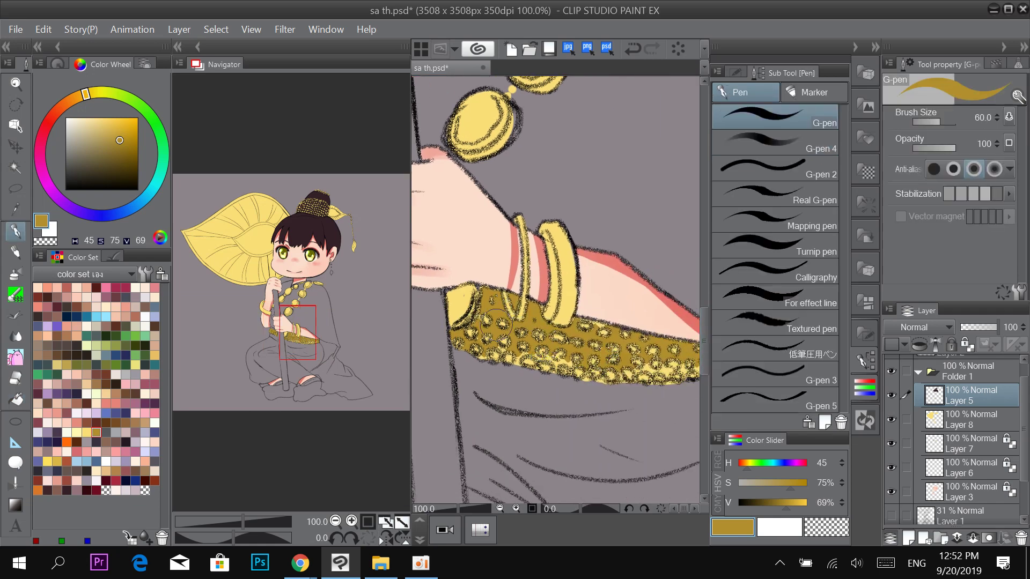
pyautogui.press('[')
pyautogui.press('[')
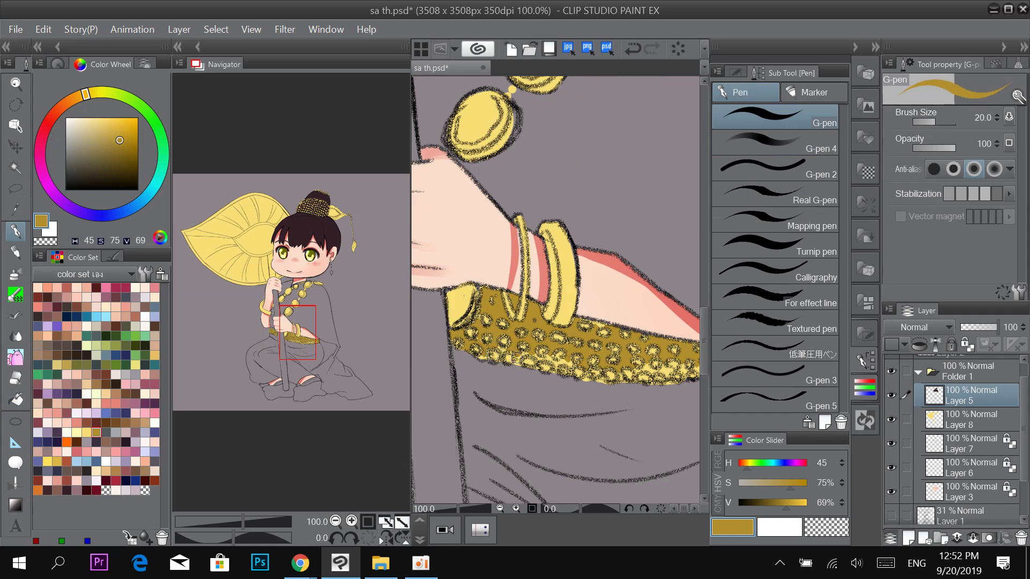
pyautogui.press(']')
pyautogui.press(']')
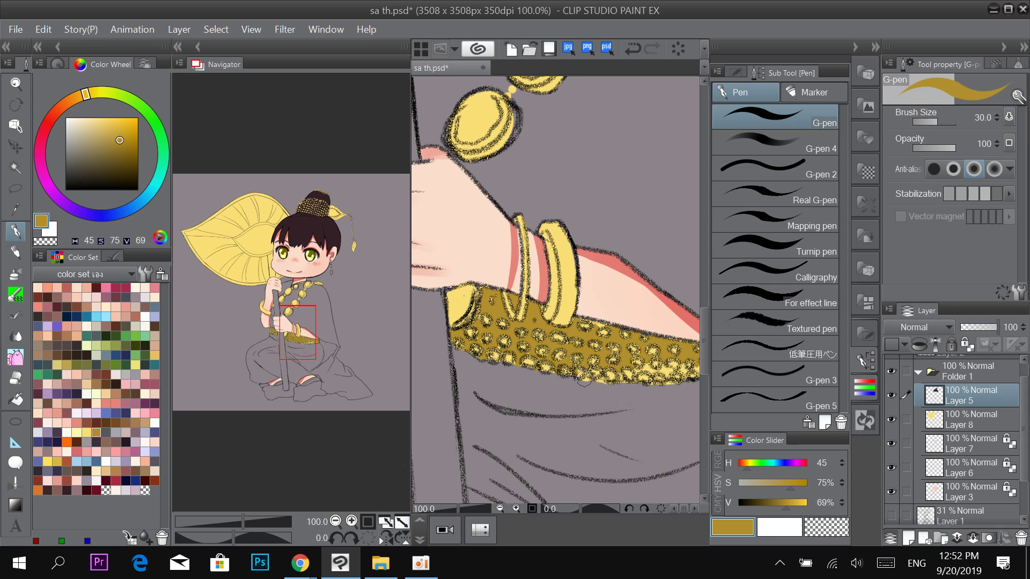
pyautogui.moveTo(647, 371); pyautogui.dragTo(651, 373)
pyautogui.moveTo(677, 373); pyautogui.dragTo(591, 357)
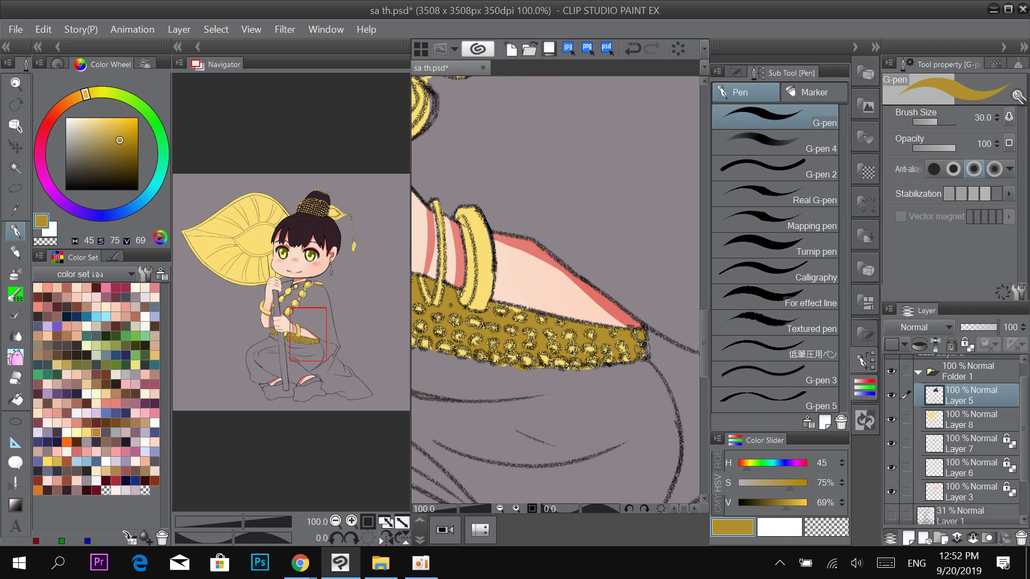
pyautogui.scroll(-3, 590, 365)
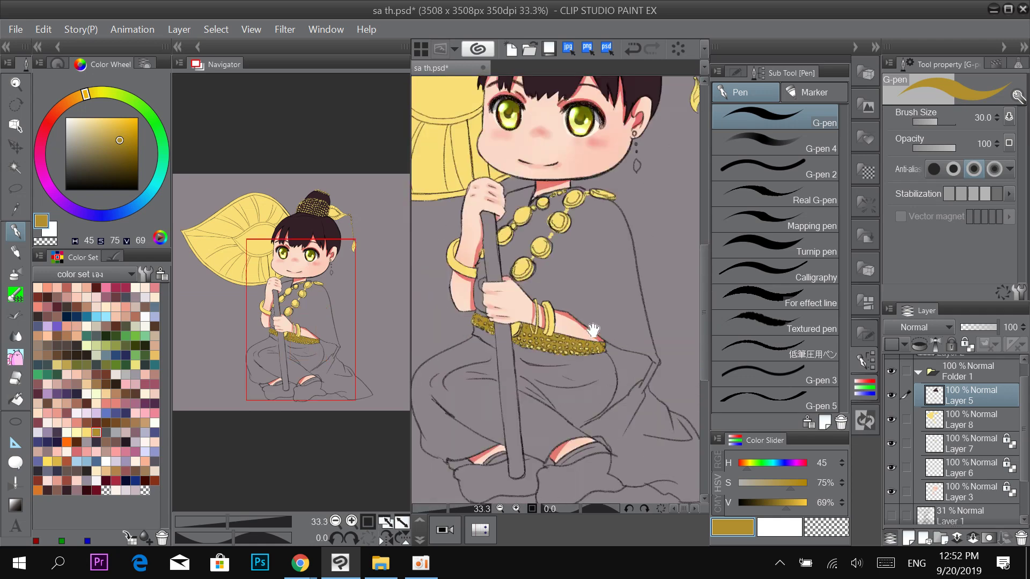
pyautogui.moveTo(615, 329); pyautogui.dragTo(644, 384)
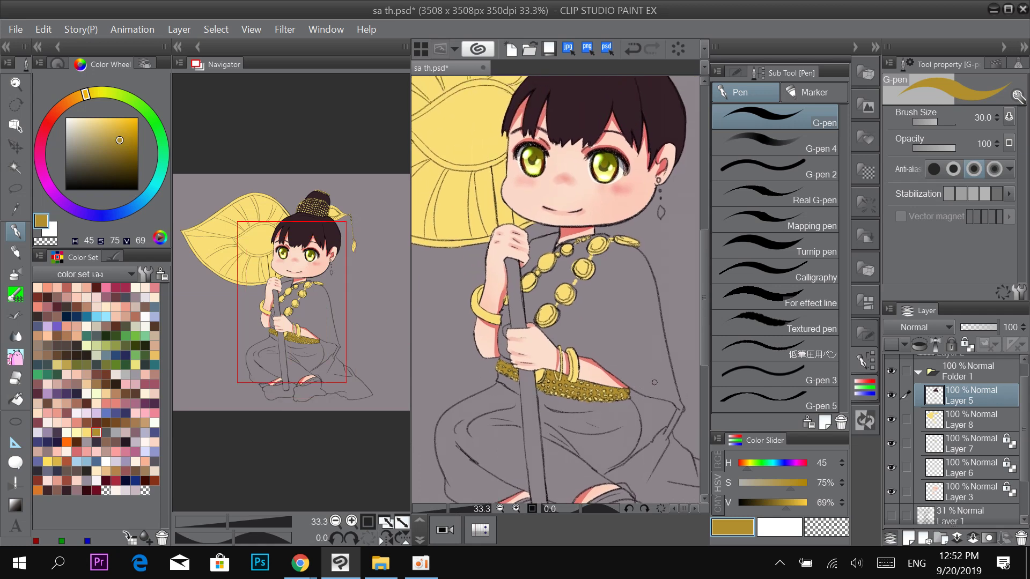
# Lock Layer 5's transparent pixels, make Layer 8 active and sample the necklace's light yellow (H 48, S 53, V 98) for the G-pen.
pyautogui.click(971, 348)
pyautogui.click(963, 420)
pyautogui.scroll(2, 590, 268)
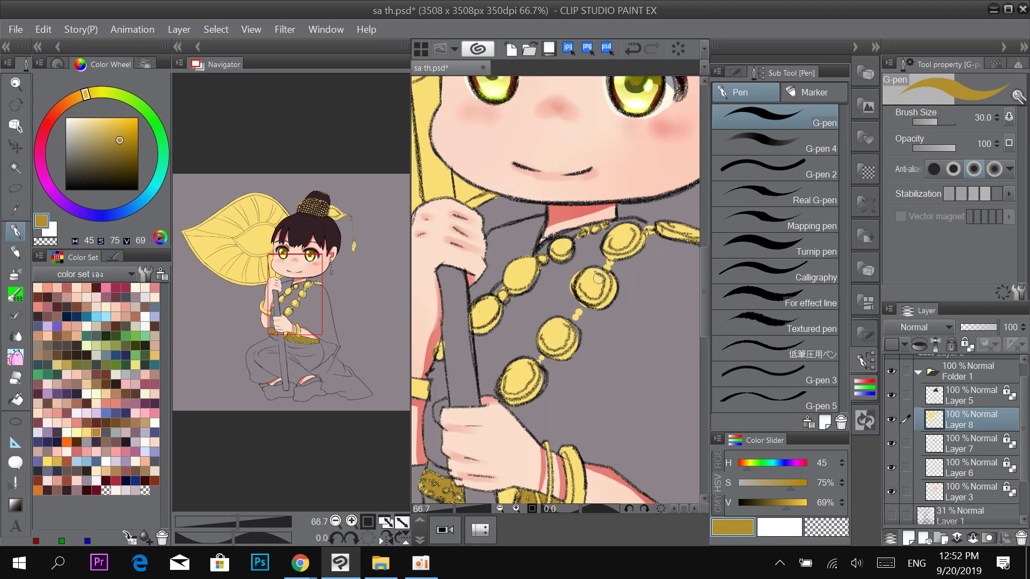
pyautogui.press('alt')
pyautogui.press('e')
pyautogui.click(568, 297)
pyautogui.press('e')
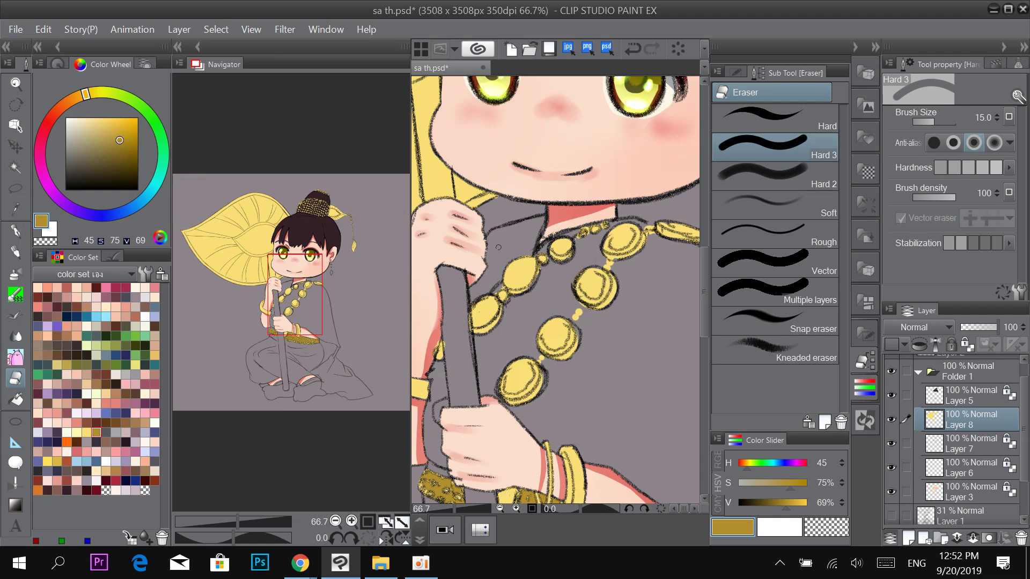
pyautogui.press('p')
pyautogui.keyDown('alt'); pyautogui.click(528, 276); pyautogui.keyUp('alt')
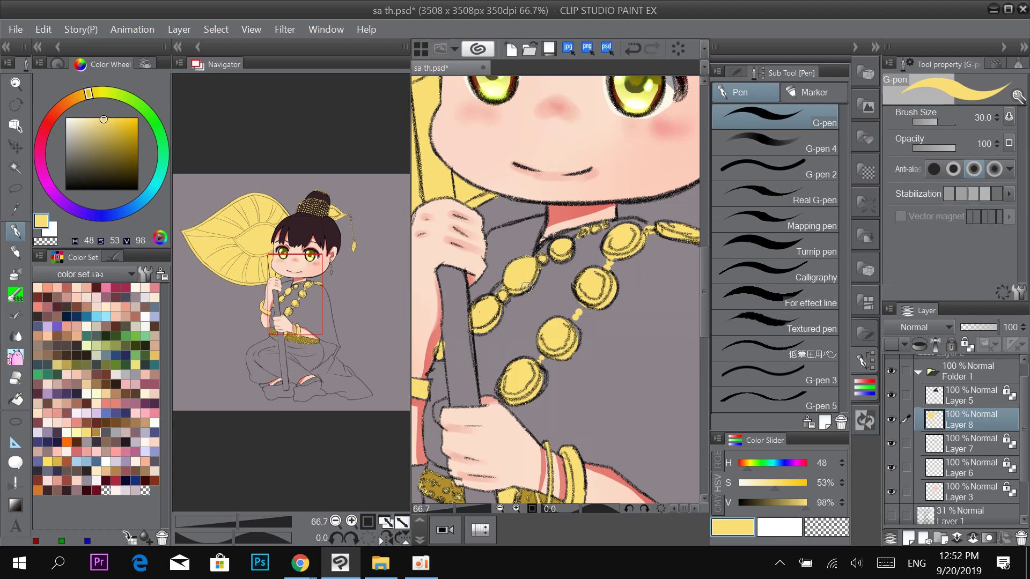
# Paint the character's dangling earring light yellow with the G-pen at size 30.
pyautogui.moveTo(599, 261)
pyautogui.mouseDown()
pyautogui.moveTo(558, 269)
pyautogui.moveTo(524, 321)
pyautogui.mouseUp()
pyautogui.moveTo(575, 281); pyautogui.dragTo(575, 265)
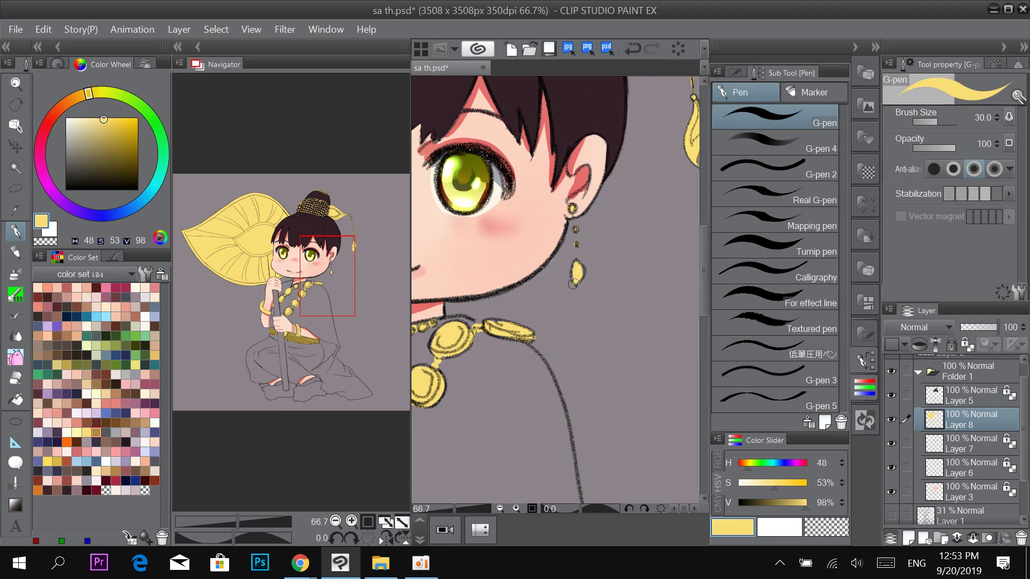
pyautogui.scroll(-2, 578, 279)
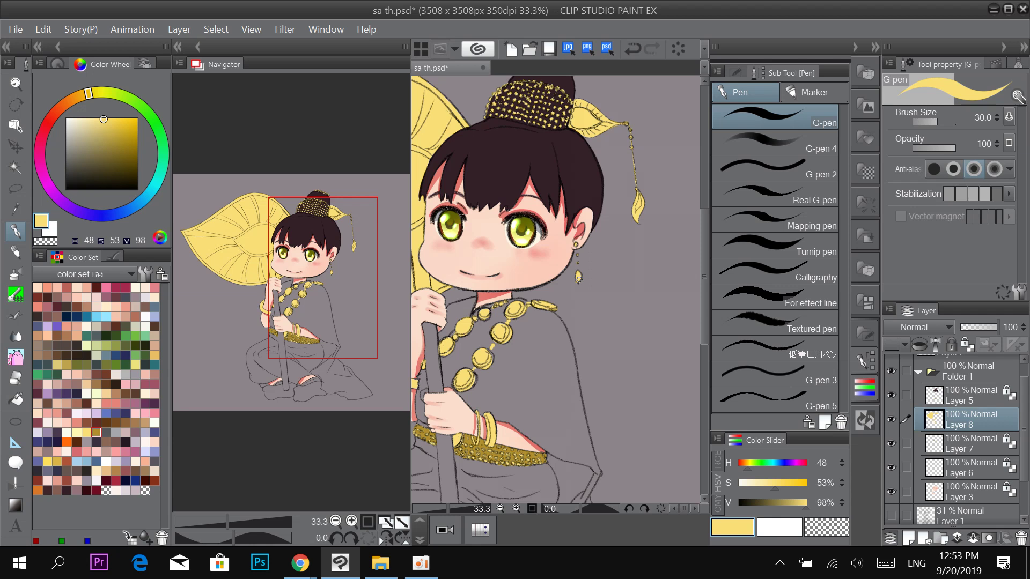
pyautogui.moveTo(531, 320); pyautogui.dragTo(585, 206)
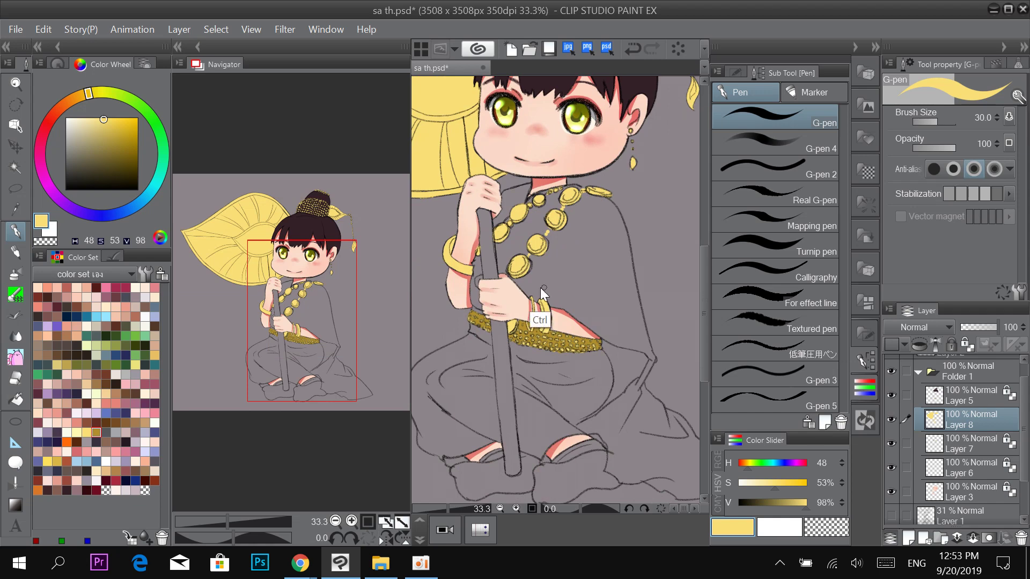
# Find the skin layer by toggling layer visibility, make Layer 3 active and unlock its transparent pixels.
pyautogui.scroll(2, 525, 285)
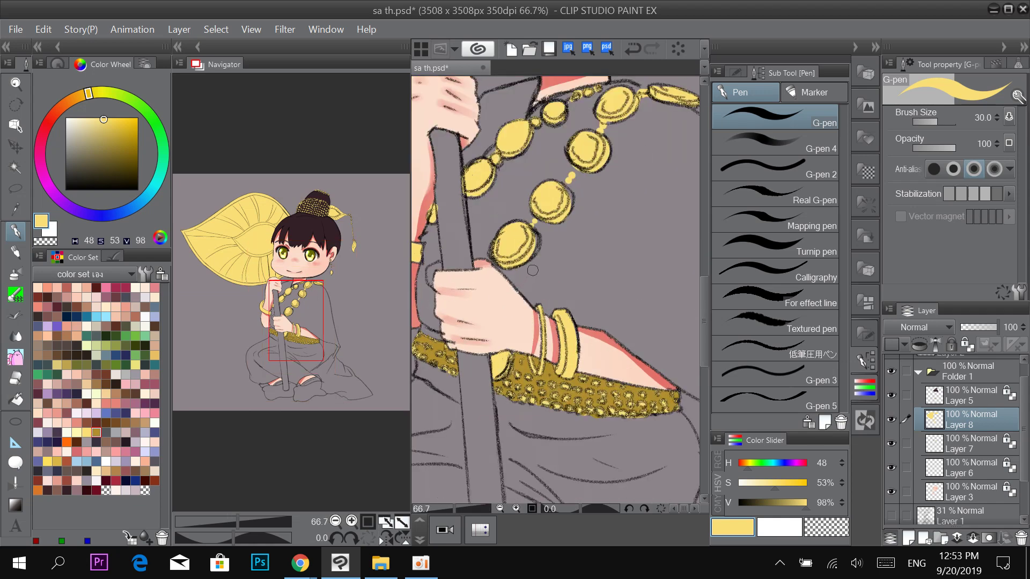
pyautogui.click(970, 441)
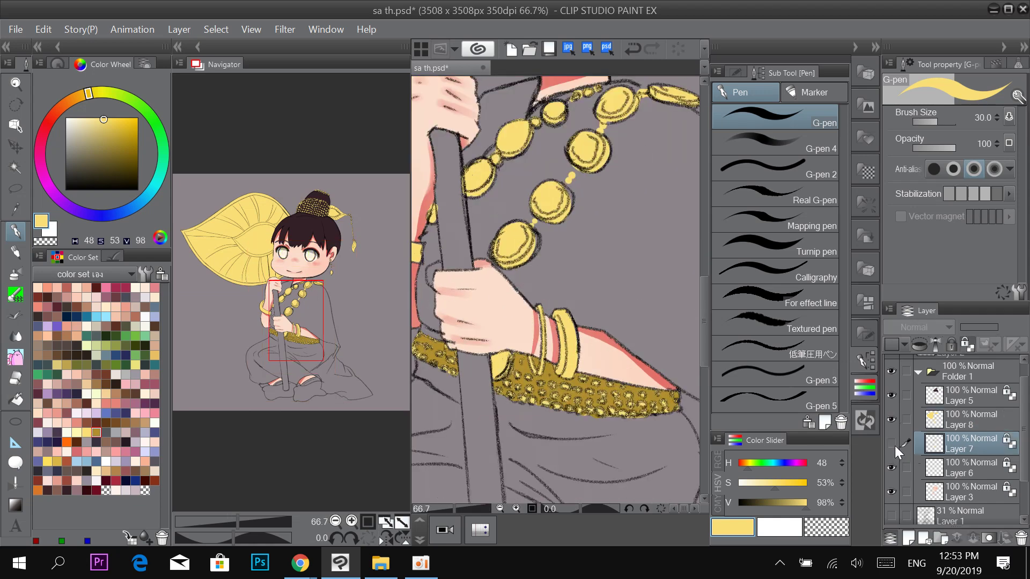
pyautogui.click(918, 461)
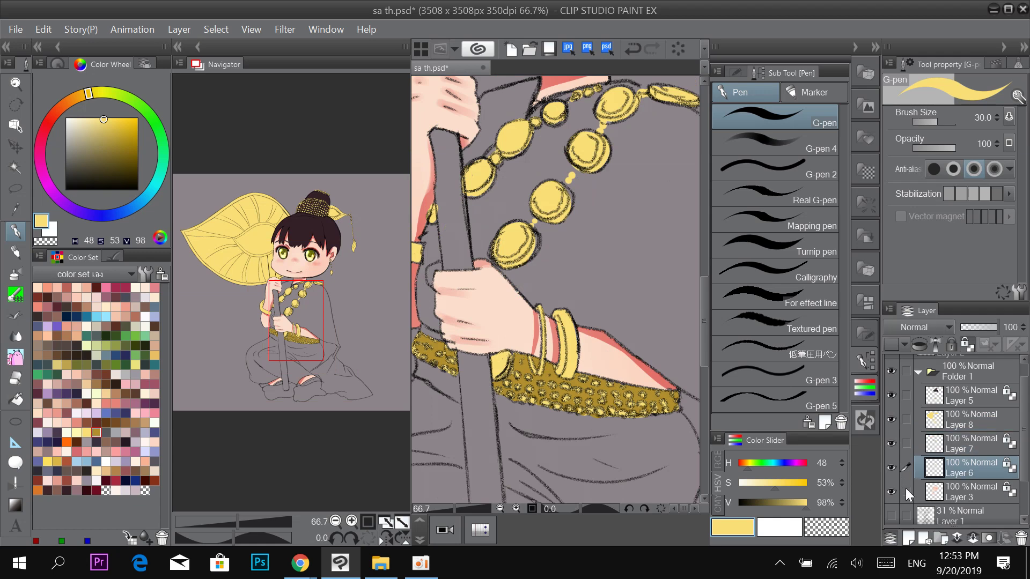
pyautogui.click(892, 492)
pyautogui.click(892, 492)
pyautogui.click(958, 491)
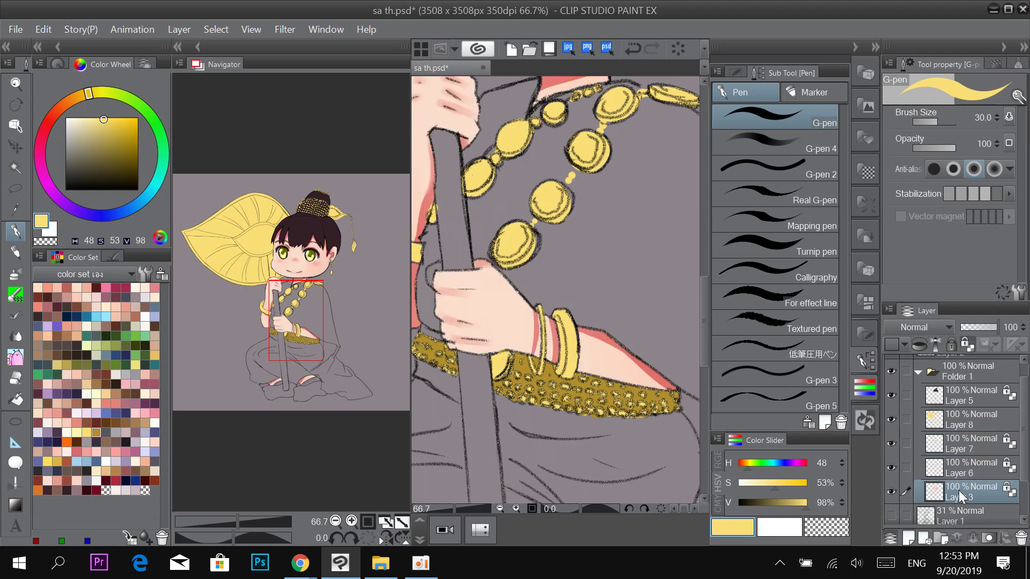
pyautogui.click(968, 344)
pyautogui.moveTo(525, 209); pyautogui.dragTo(621, 220)
pyautogui.hotkey('ctrl', '+')
# Paint the fingertip beside the staff in the hand's skin tone with the G-pen at size 40, undoing the red shading on it.
pyautogui.press(']')
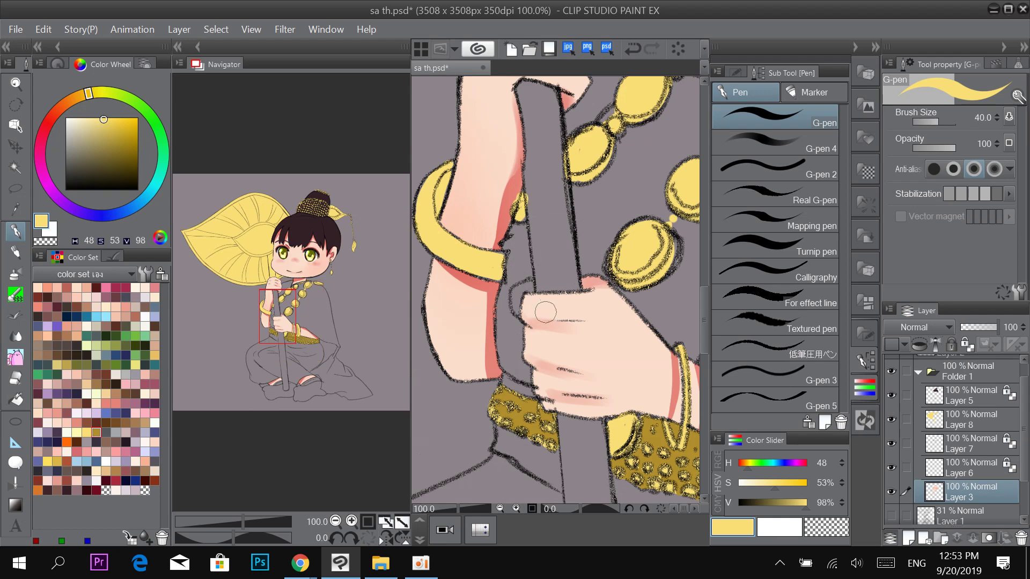
pyautogui.keyDown('alt'); pyautogui.click(527, 314); pyautogui.keyUp('alt')
pyautogui.moveTo(522, 317)
pyautogui.mouseDown()
pyautogui.moveTo(517, 294)
pyautogui.moveTo(528, 291)
pyautogui.moveTo(517, 311)
pyautogui.moveTo(516, 293)
pyautogui.mouseUp()
pyautogui.keyDown('alt'); pyautogui.click(488, 319); pyautogui.keyUp('alt')
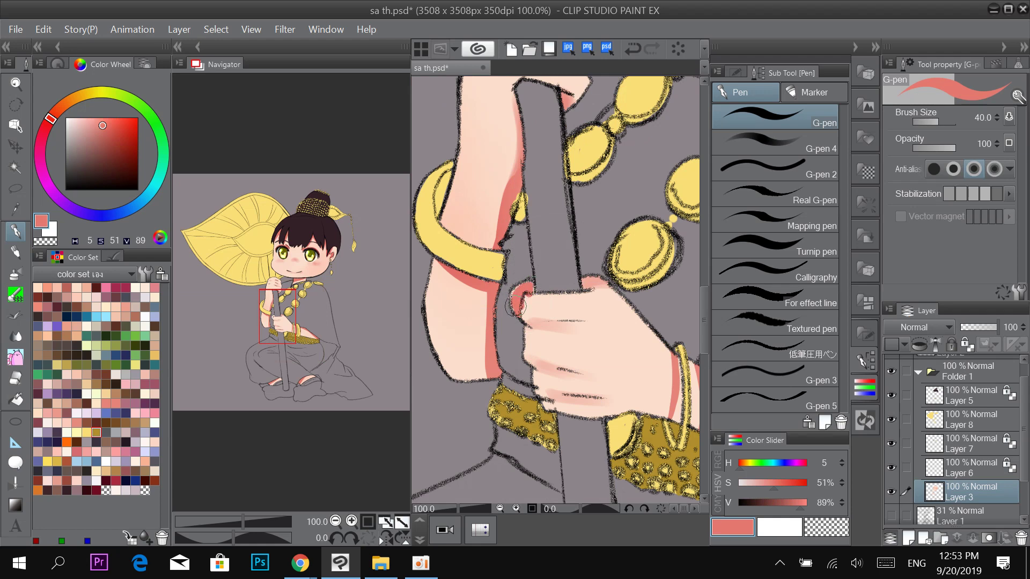
pyautogui.hotkey('ctrl', 'z')
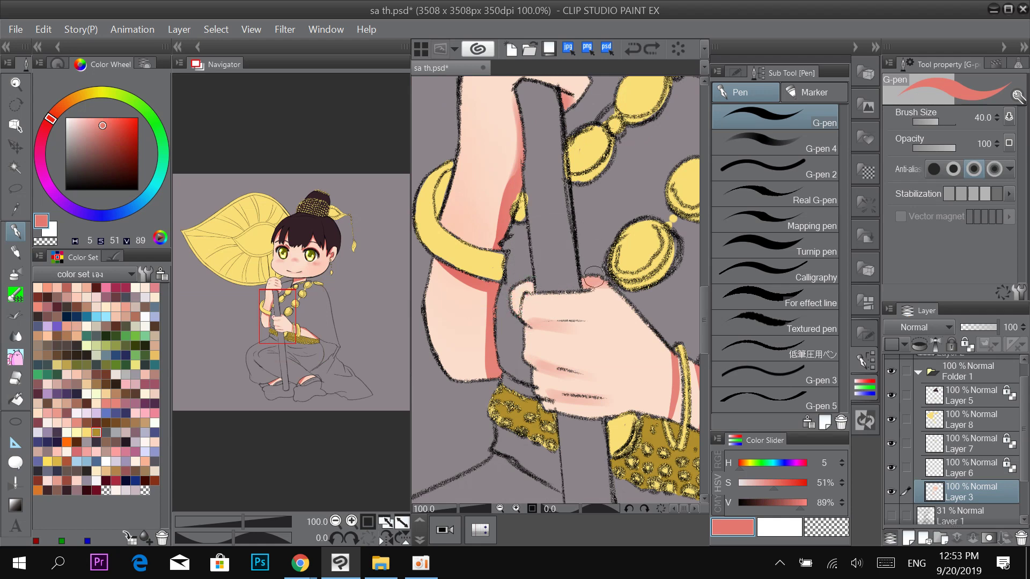
# Shade the fingertip beside the staff with the salmon tone (H 10, S 35, V 94) and sample the light skin color again.
pyautogui.keyDown('alt'); pyautogui.click(595, 283); pyautogui.keyUp('alt')
pyautogui.moveTo(532, 291); pyautogui.dragTo(519, 291)
pyautogui.keyDown('alt'); pyautogui.click(530, 290); pyautogui.keyUp('alt')
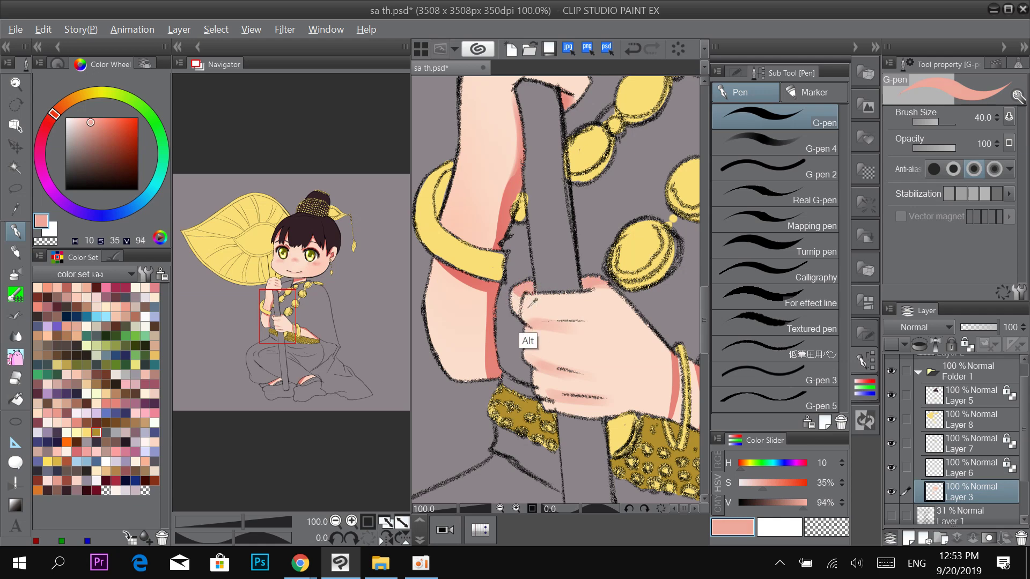
pyautogui.keyDown('alt'); pyautogui.click(527, 333); pyautogui.keyUp('alt')
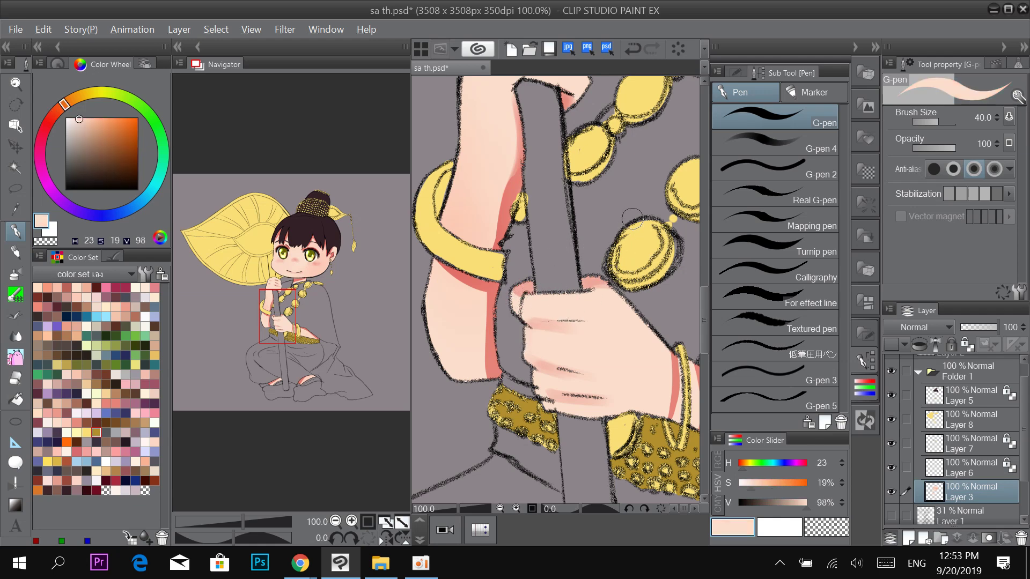
pyautogui.scroll(-4, 556, 290)
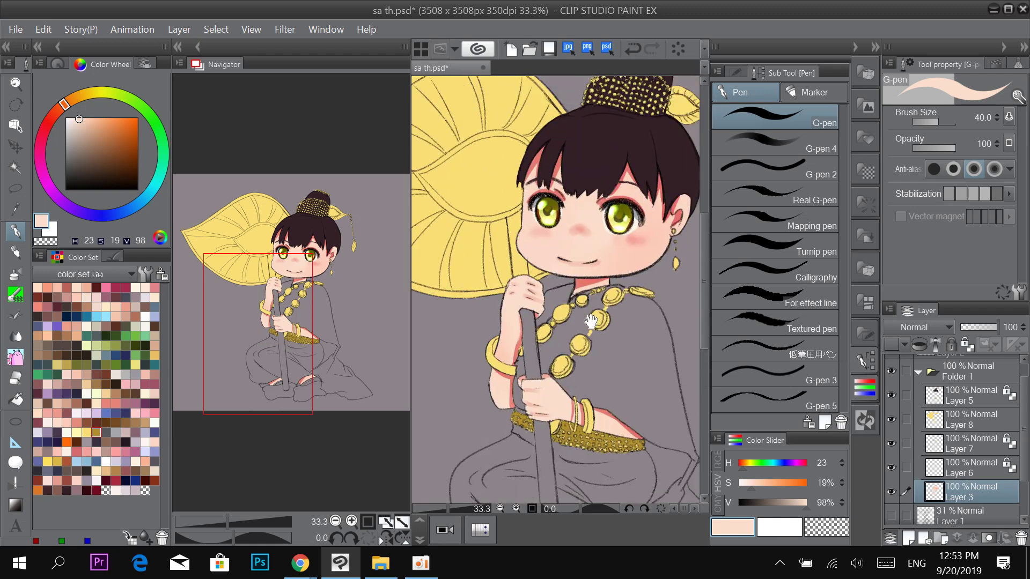
# Lock the transparent pixels of Layer 3 and Layer 8, checking Layer 8's contents by hiding and showing it.
pyautogui.click(968, 348)
pyautogui.click(977, 420)
pyautogui.click(891, 421)
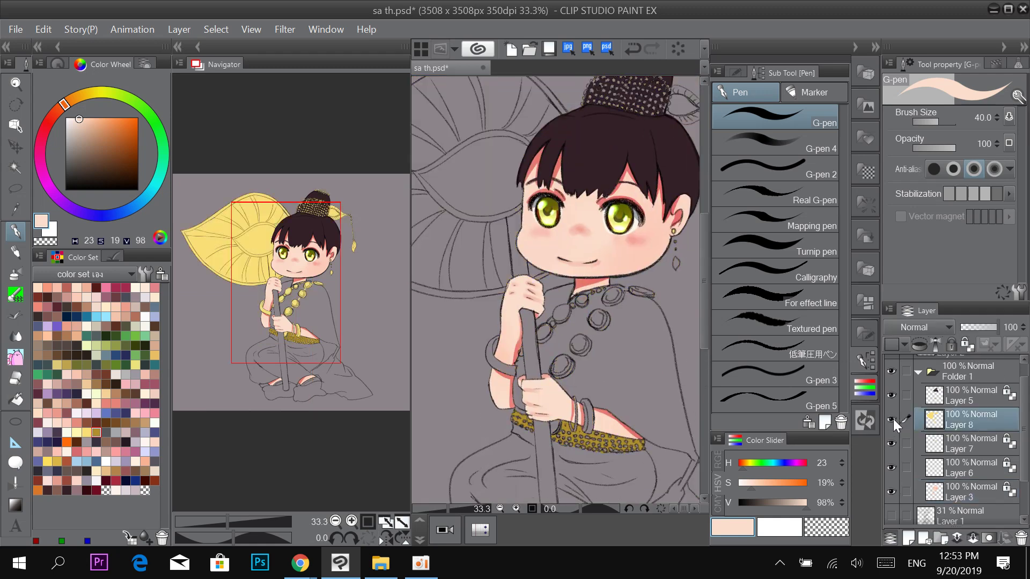
pyautogui.click(892, 420)
pyautogui.hotkey('ctrl', '-')
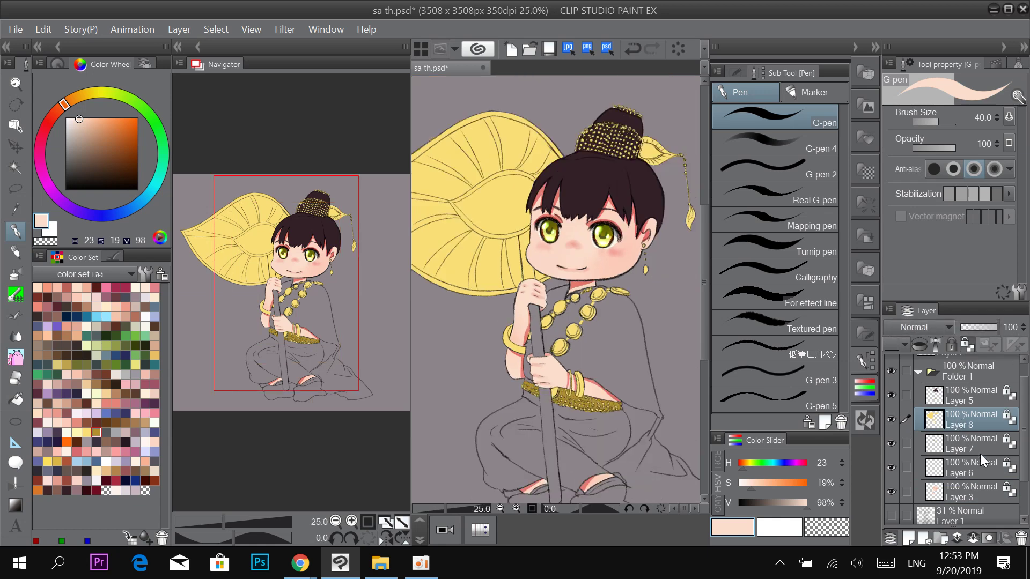
# Check the contents of Layer 7 and Layer 5 by hiding and showing each, leaving Layer 5 active.
pyautogui.click(952, 443)
pyautogui.click(892, 443)
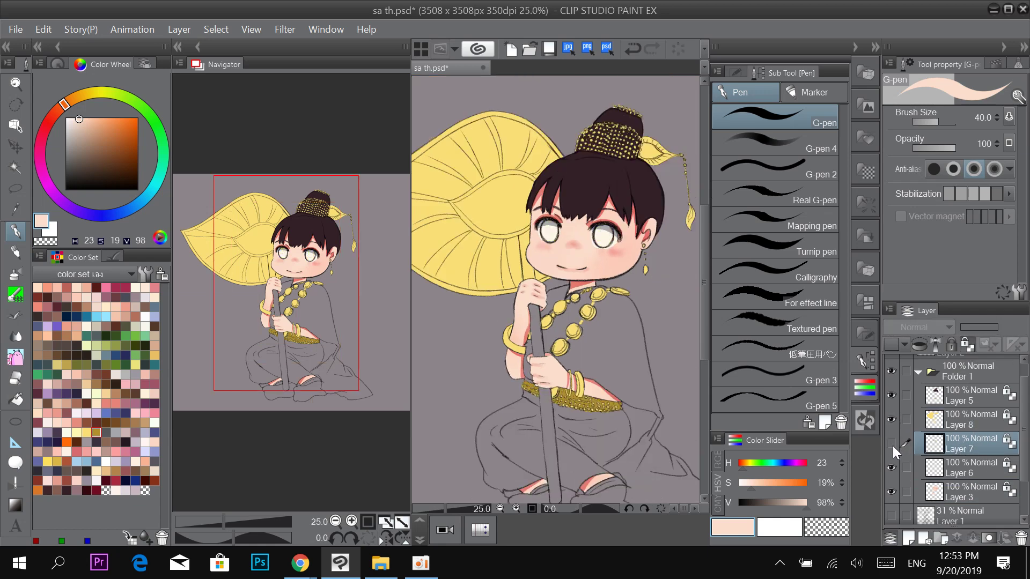
pyautogui.click(892, 444)
pyautogui.click(936, 419)
pyautogui.click(900, 395)
pyautogui.click(892, 396)
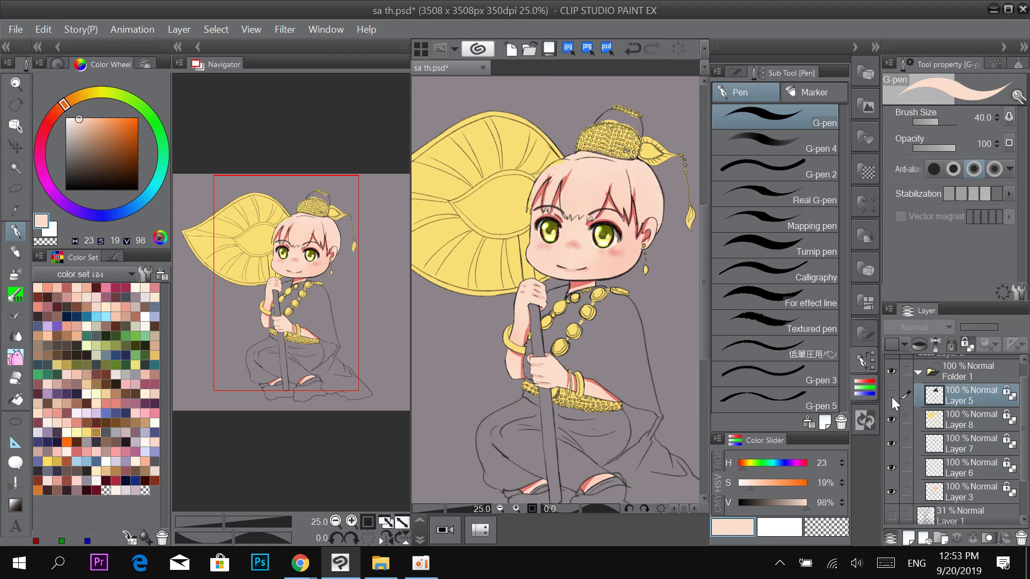
pyautogui.click(892, 395)
# Set up Air Brush 6 with the Normal blending mode and a brush size of 100.
pyautogui.press('b')
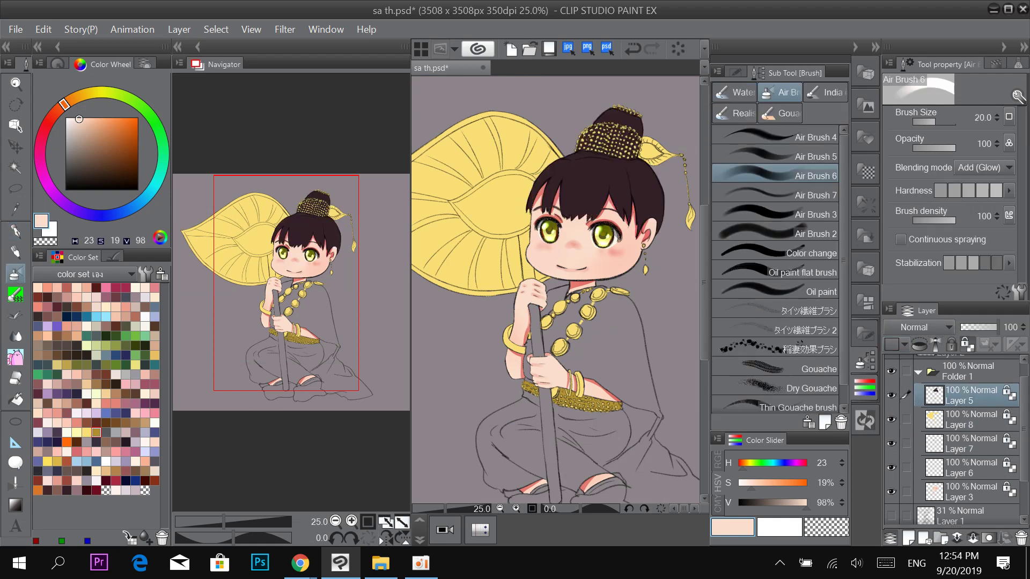
pyautogui.scroll(1, 646, 364)
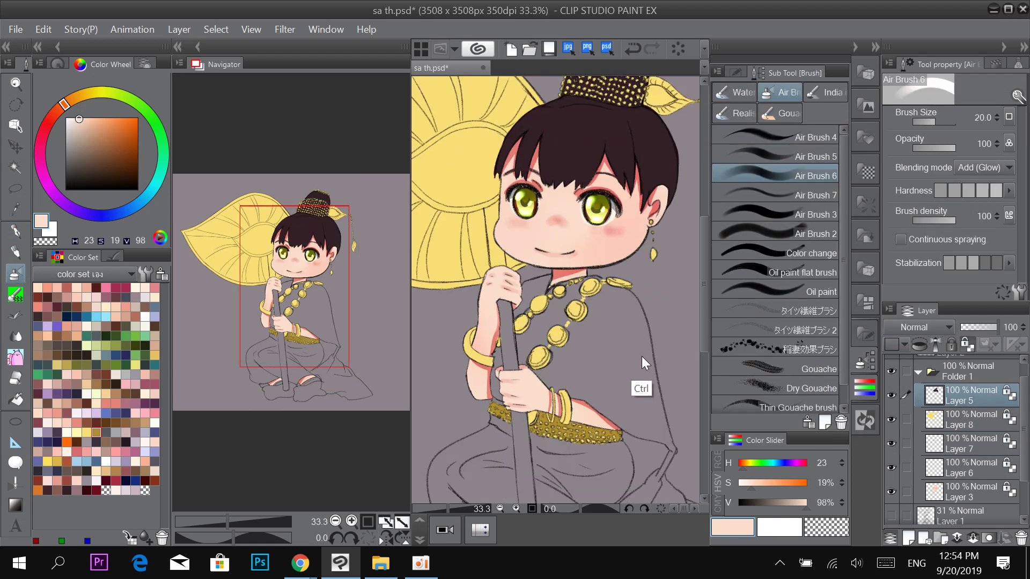
pyautogui.click(990, 171)
pyautogui.click(979, 182)
pyautogui.moveTo(552, 348); pyautogui.dragTo(604, 294)
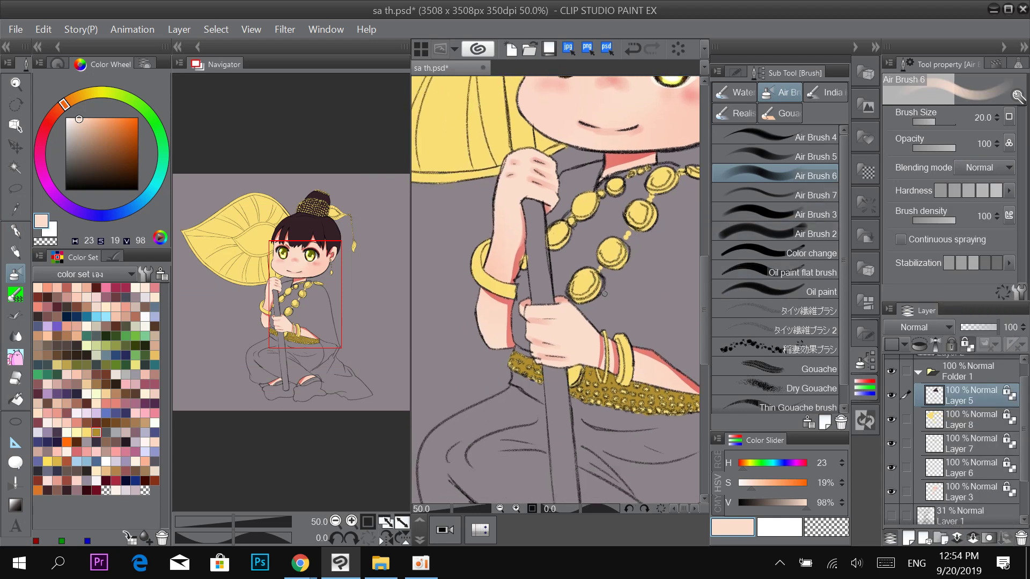
pyautogui.press(']')
pyautogui.press(']')
pyautogui.press(']')
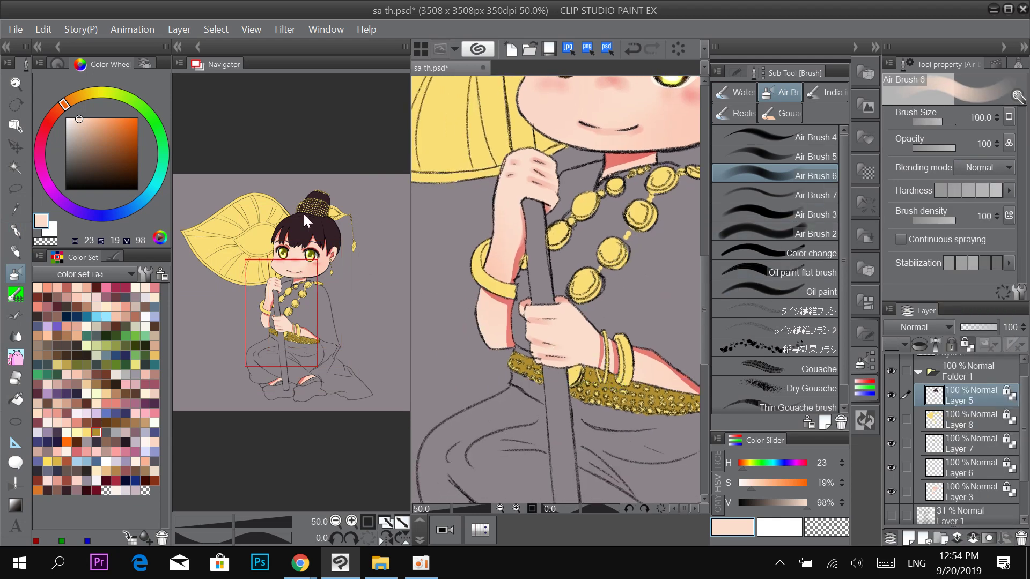
# Choose near-black (H 54, S 71, V 3) as the drawing color for the airbrush, keeping its size at 100.
pyautogui.moveTo(88, 96); pyautogui.dragTo(95, 92)
pyautogui.click(99, 154)
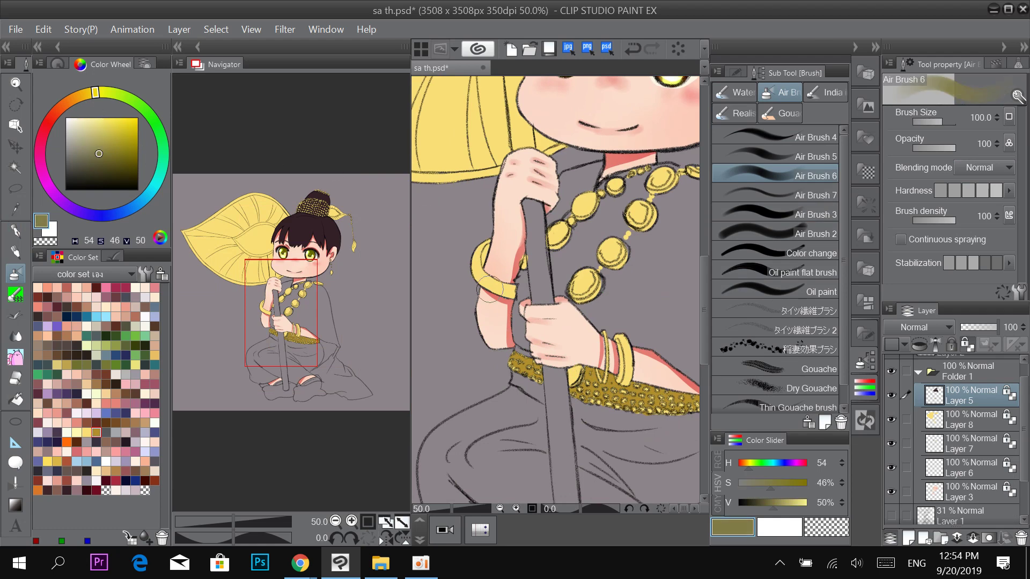
pyautogui.press(']')
pyautogui.press(']')
pyautogui.press('[')
pyautogui.moveTo(651, 356); pyautogui.dragTo(577, 325)
pyautogui.click(116, 187)
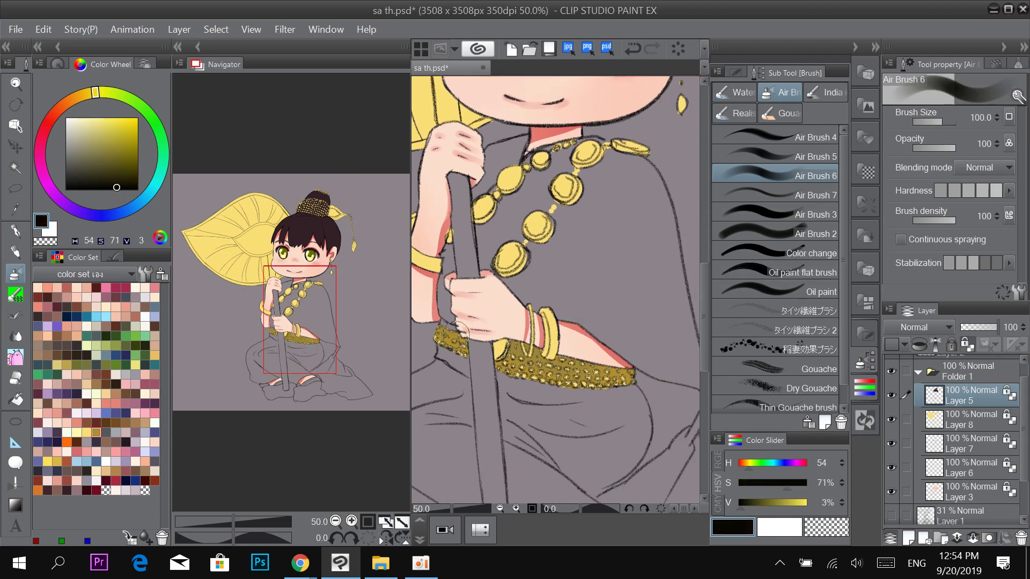
# Shade the beaded belt with the near-black airbrush, reducing the brush size to 80 and down to 60.
pyautogui.press('[')
pyautogui.moveTo(443, 335); pyautogui.dragTo(621, 368)
pyautogui.moveTo(529, 351)
pyautogui.mouseDown()
pyautogui.moveTo(626, 369)
pyautogui.moveTo(577, 365)
pyautogui.moveTo(568, 383)
pyautogui.mouseUp()
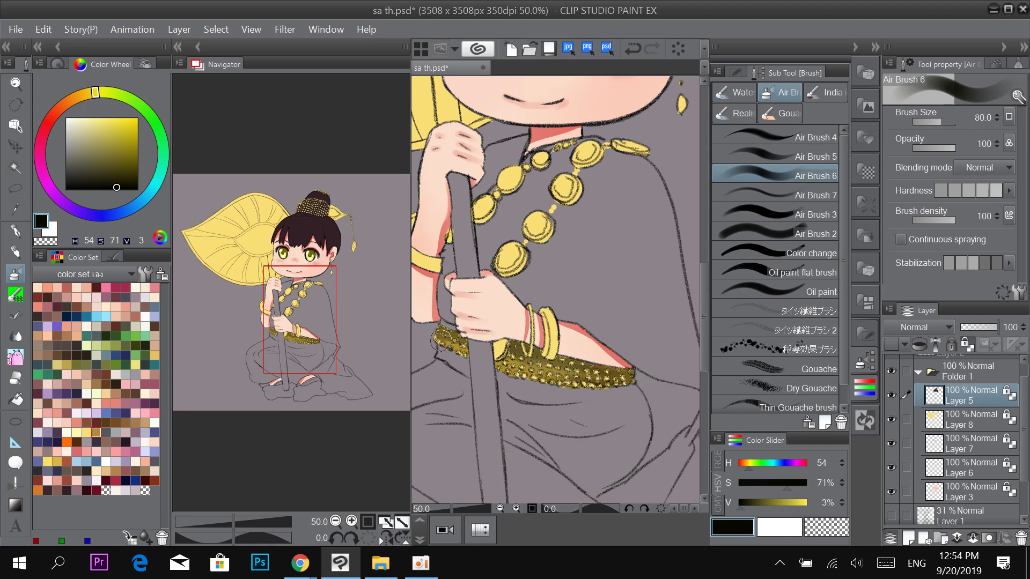
pyautogui.press('[')
pyautogui.press('[')
pyautogui.moveTo(572, 375); pyautogui.dragTo(552, 347)
# Sample the necklace's light gold (H 48, S 53, V 98) and airbrush it over the beaded belt at size 60.
pyautogui.keyDown('alt'); pyautogui.click(518, 341); pyautogui.keyUp('alt')
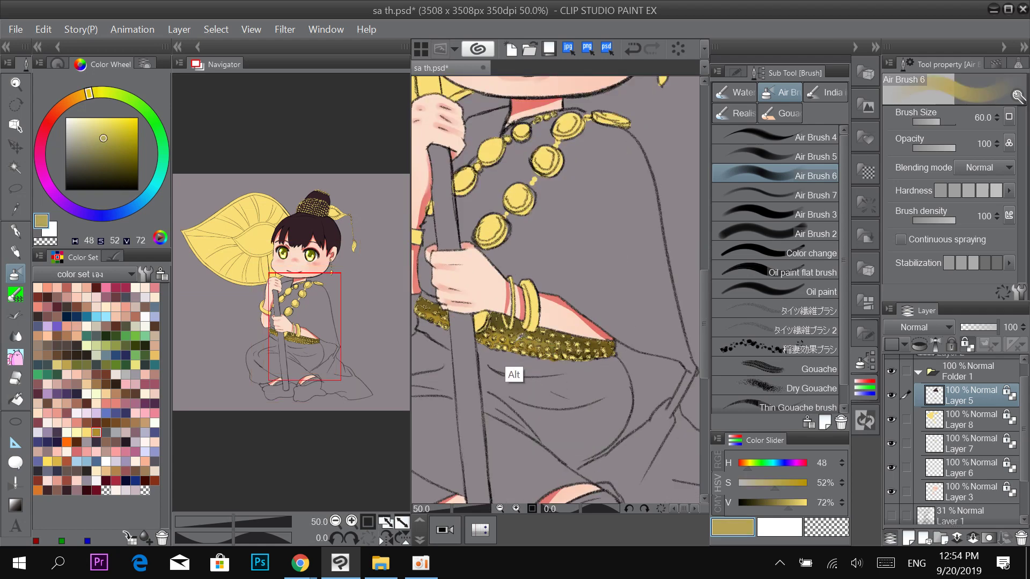
pyautogui.keyDown('alt'); pyautogui.click(513, 342); pyautogui.keyUp('alt')
pyautogui.keyDown('alt'); pyautogui.click(493, 232); pyautogui.keyUp('alt')
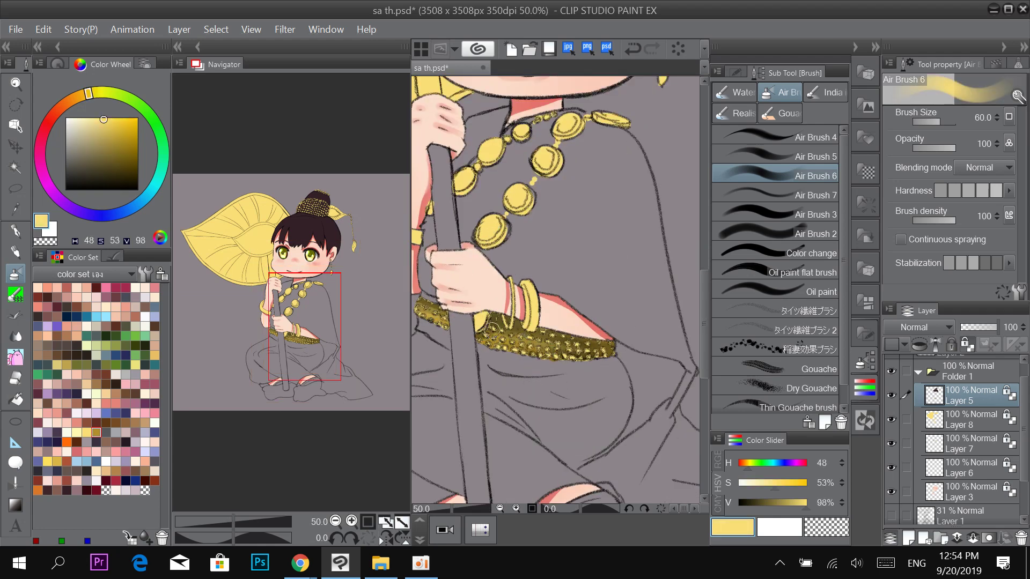
pyautogui.moveTo(491, 324); pyautogui.dragTo(520, 340)
pyautogui.click(588, 353)
pyautogui.moveTo(541, 286); pyautogui.dragTo(599, 304)
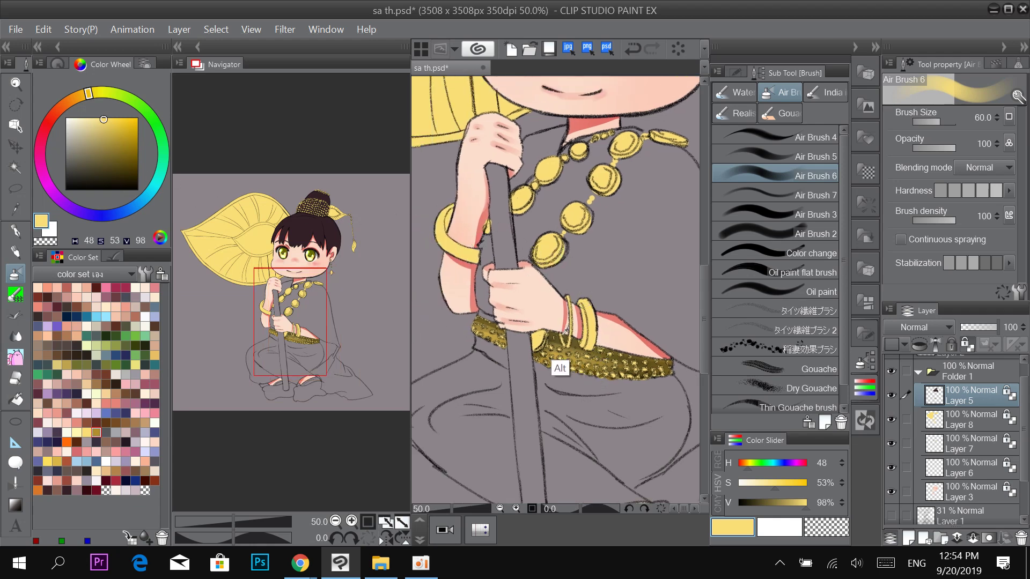
pyautogui.moveTo(531, 358); pyautogui.dragTo(593, 369)
# Choose dark brown (H 48, S 31, V 28) and airbrush a shadow onto the belt beside the bracelets.
pyautogui.keyDown('alt'); pyautogui.click(647, 376); pyautogui.keyUp('alt')
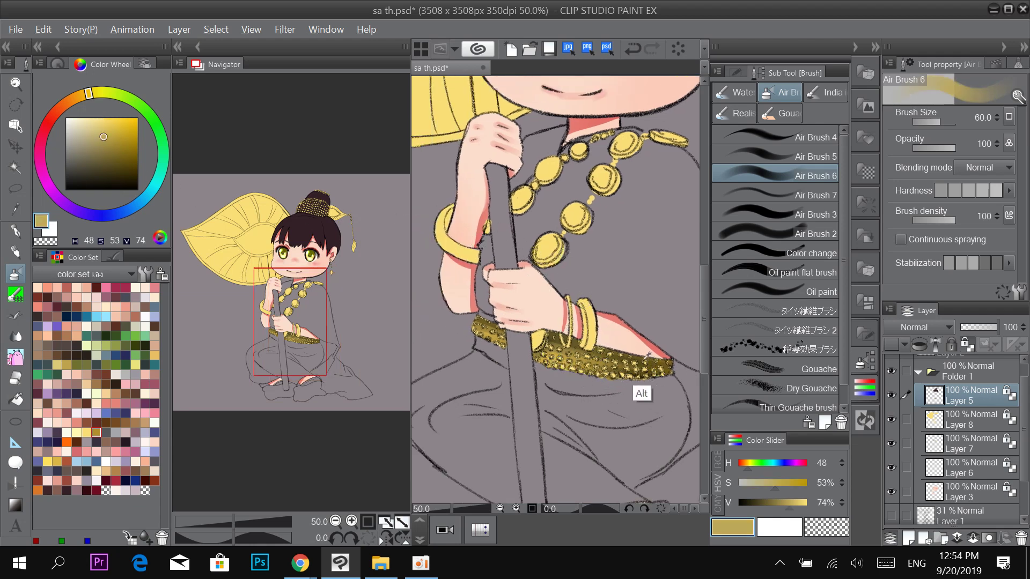
pyautogui.click(88, 170)
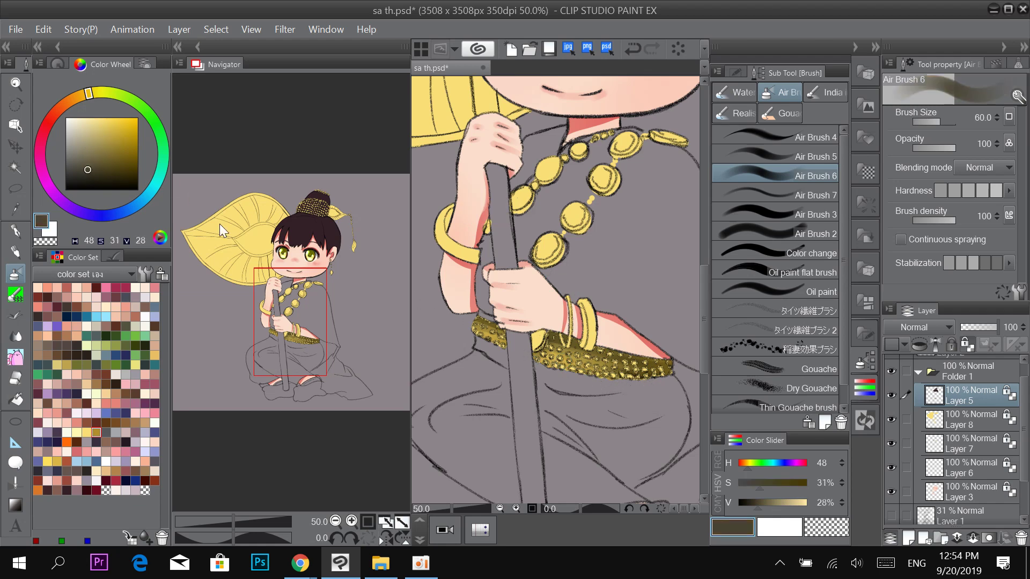
pyautogui.moveTo(550, 361); pyautogui.dragTo(598, 373)
pyautogui.scroll(-2, 531, 375)
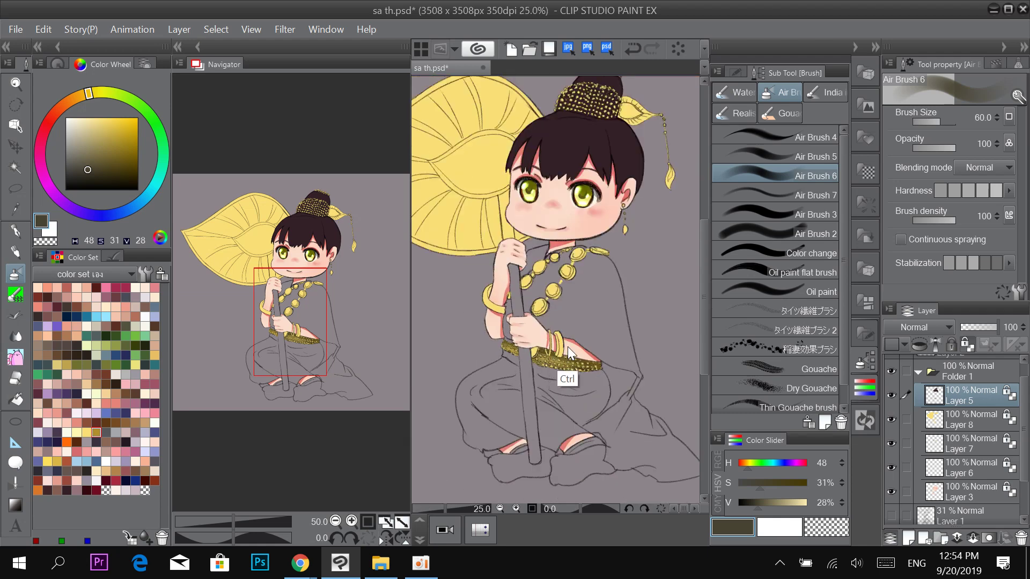
pyautogui.scroll(2, 558, 356)
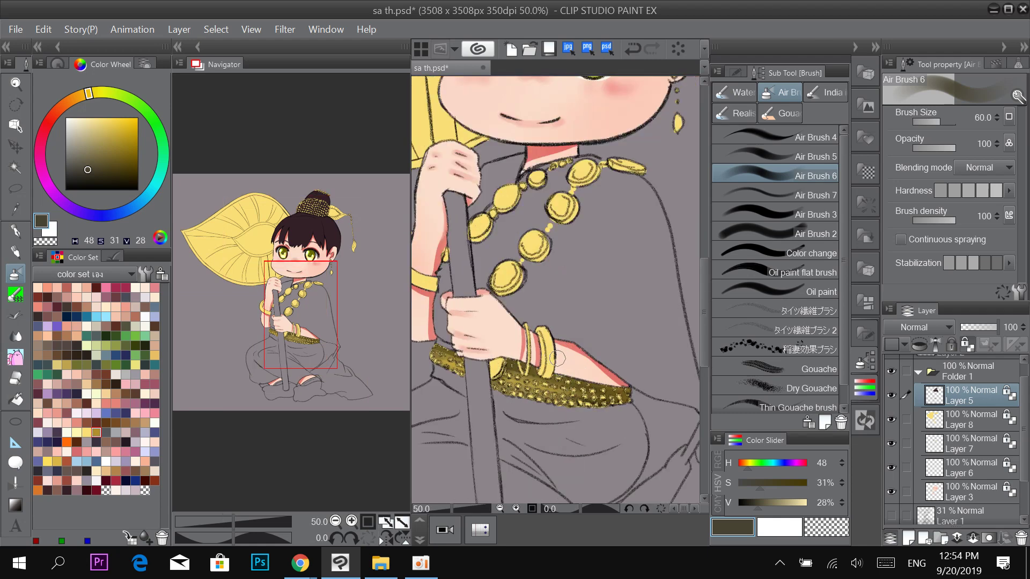
# Check Layer 8 and Layer 7 by toggling their visibility, and add a new raster layer above Layer 7.
pyautogui.click(964, 418)
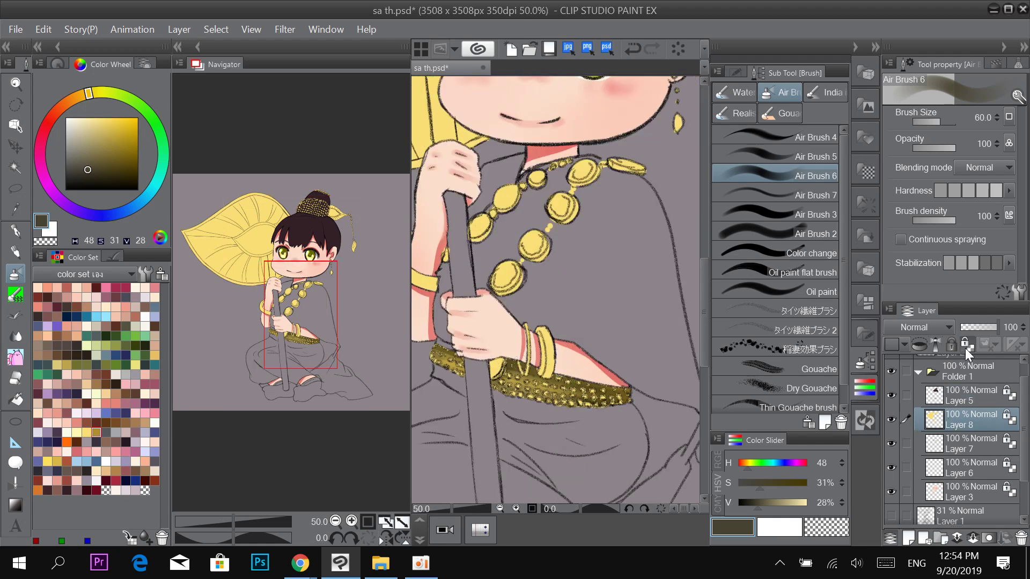
pyautogui.hotkey('ctrl', '-')
pyautogui.hotkey('ctrl', '-')
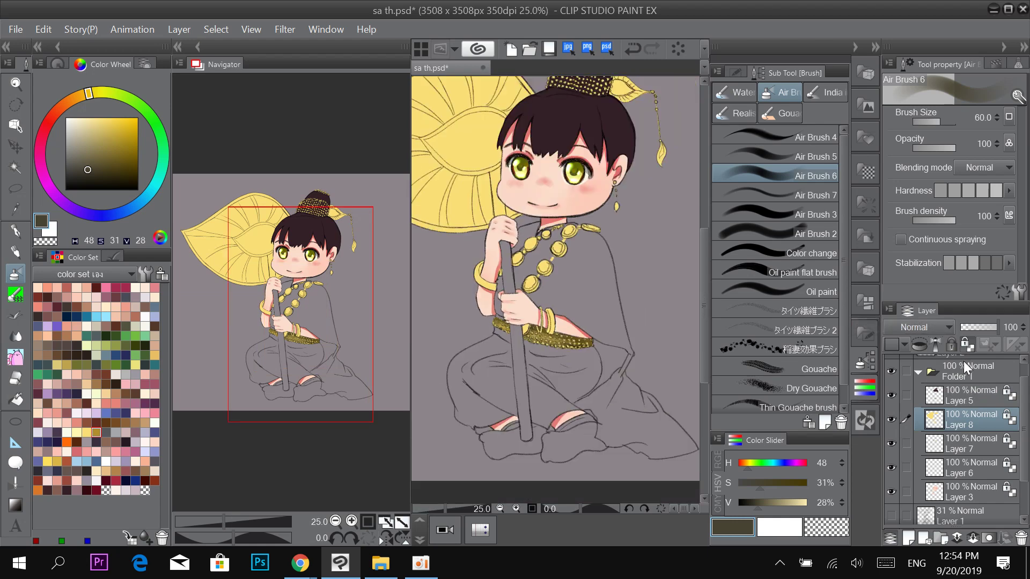
pyautogui.click(971, 445)
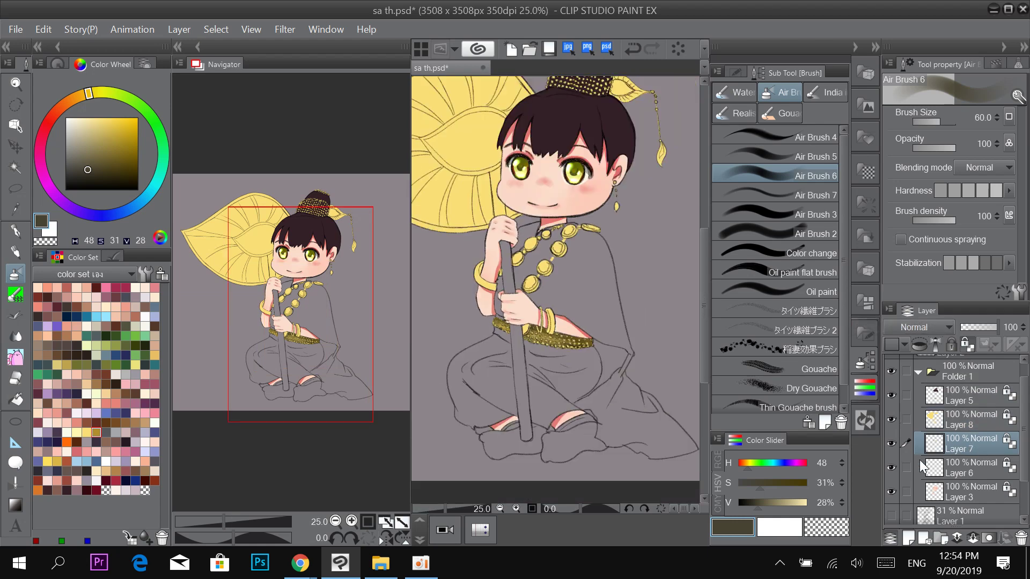
pyautogui.click(892, 420)
pyautogui.click(891, 444)
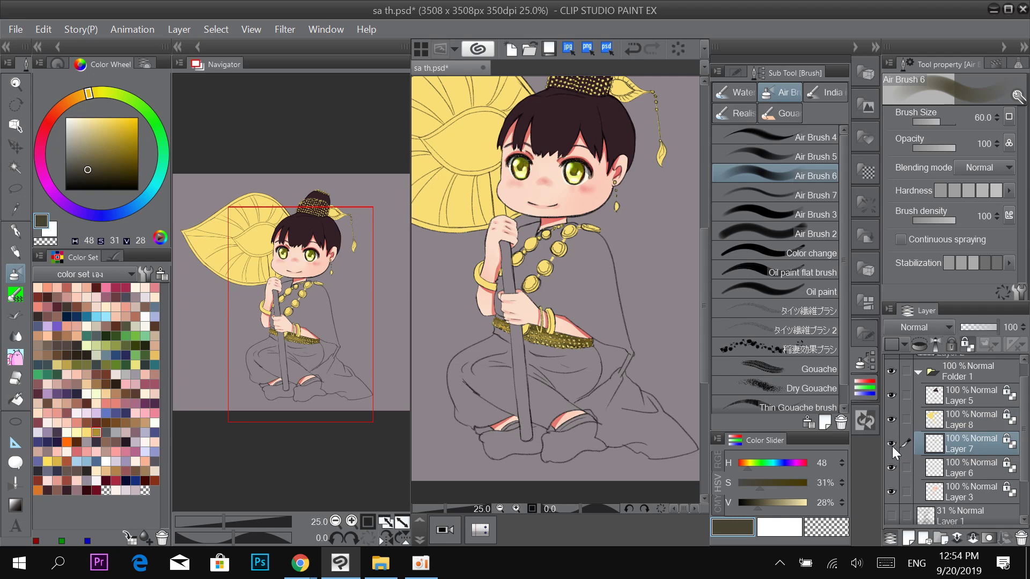
pyautogui.click(910, 539)
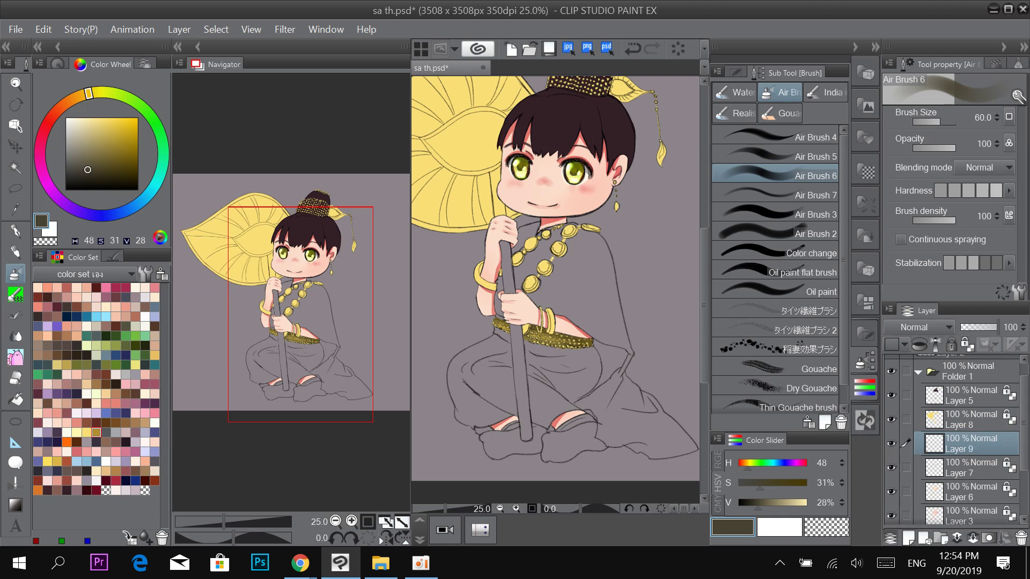
# Fill the shawl on Layer 9 with crimson (H 342, S 74, V 64) and recolor it pink (H 341, S 50, V 95).
pyautogui.click(15, 398)
pyautogui.click(116, 288)
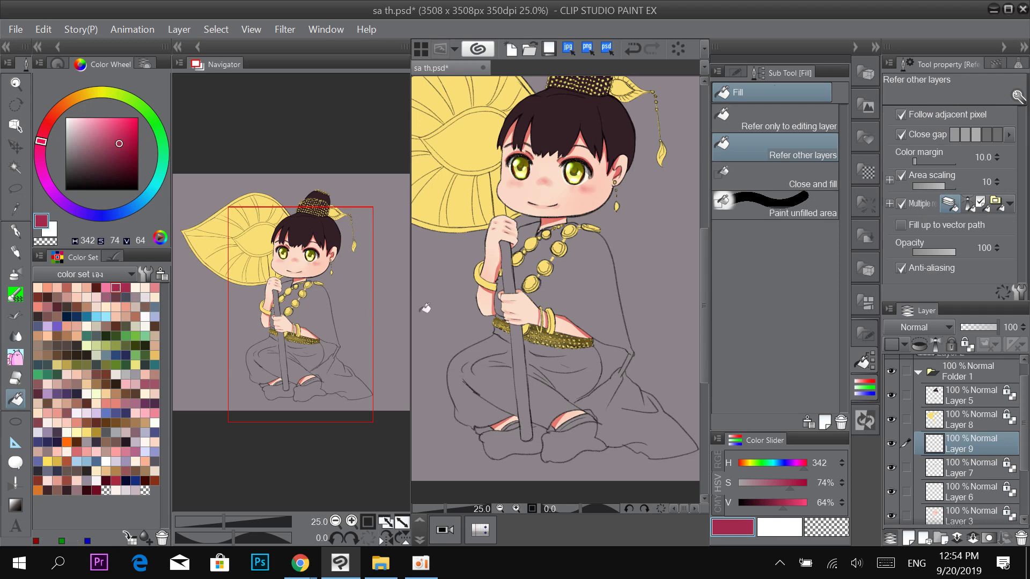
pyautogui.scroll(1, 573, 294)
pyautogui.scroll(1, 573, 294)
pyautogui.click(663, 269)
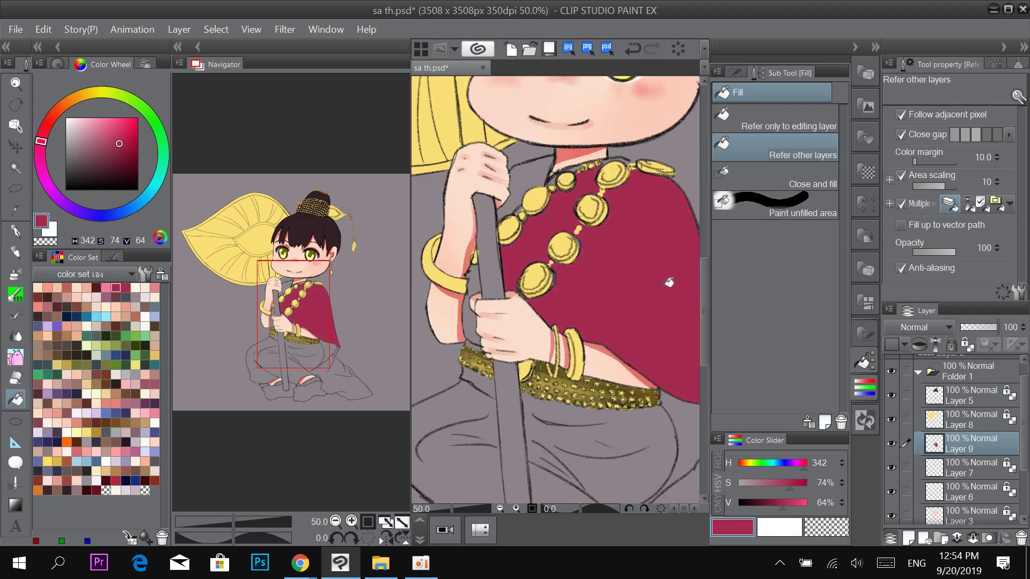
pyautogui.moveTo(674, 283); pyautogui.dragTo(621, 216)
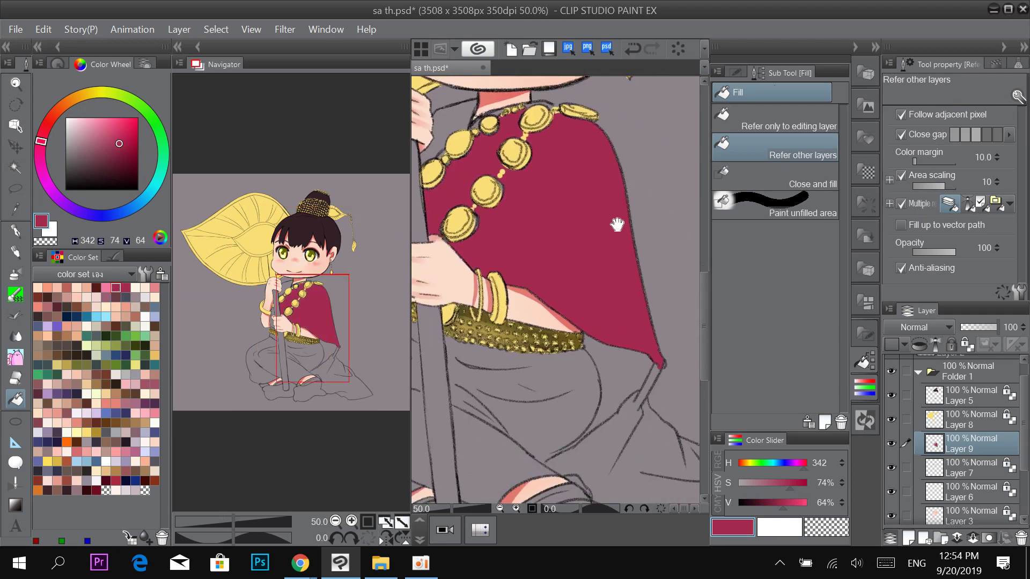
pyautogui.scroll(1, 590, 236)
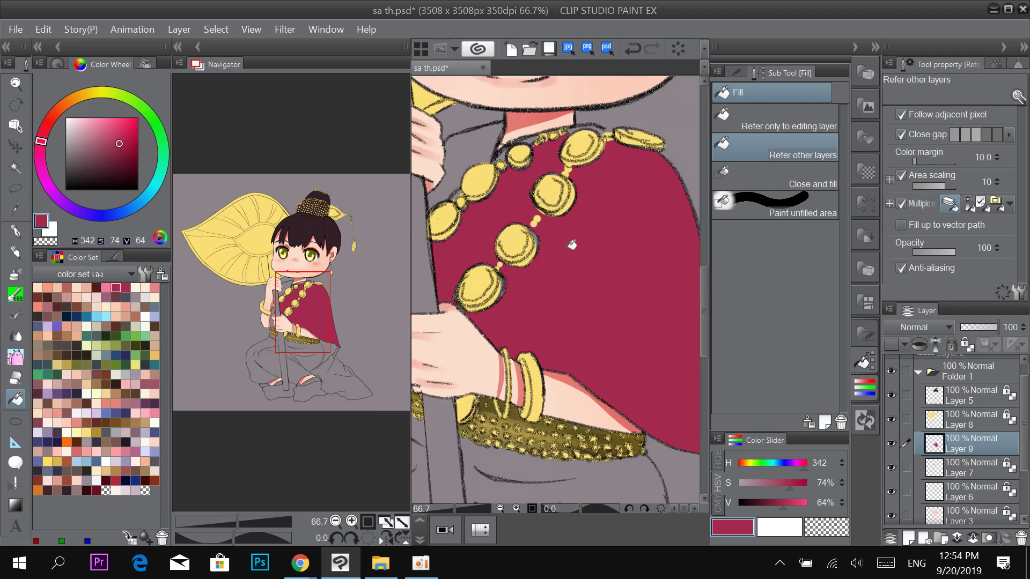
pyautogui.click(106, 288)
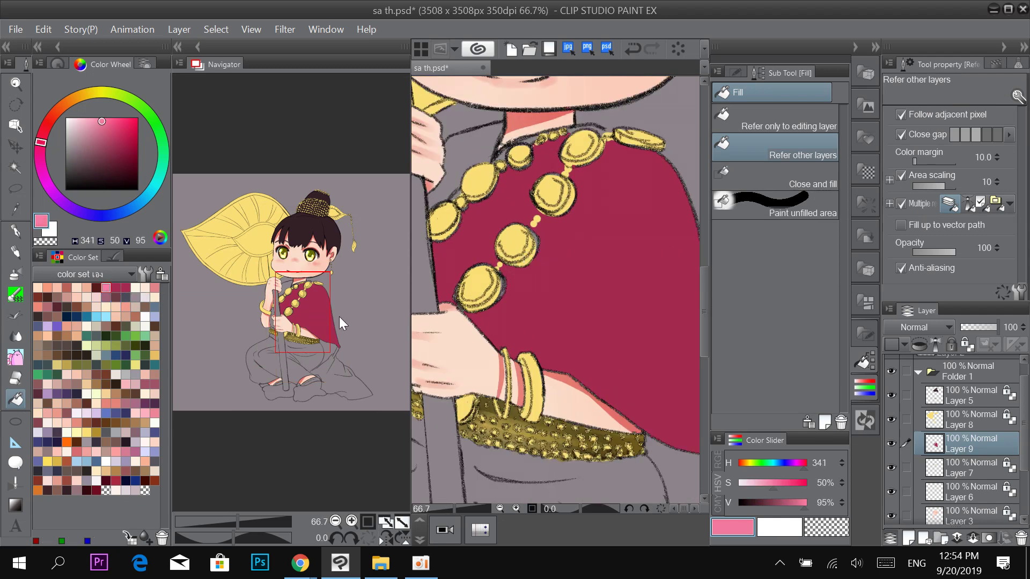
pyautogui.click(616, 285)
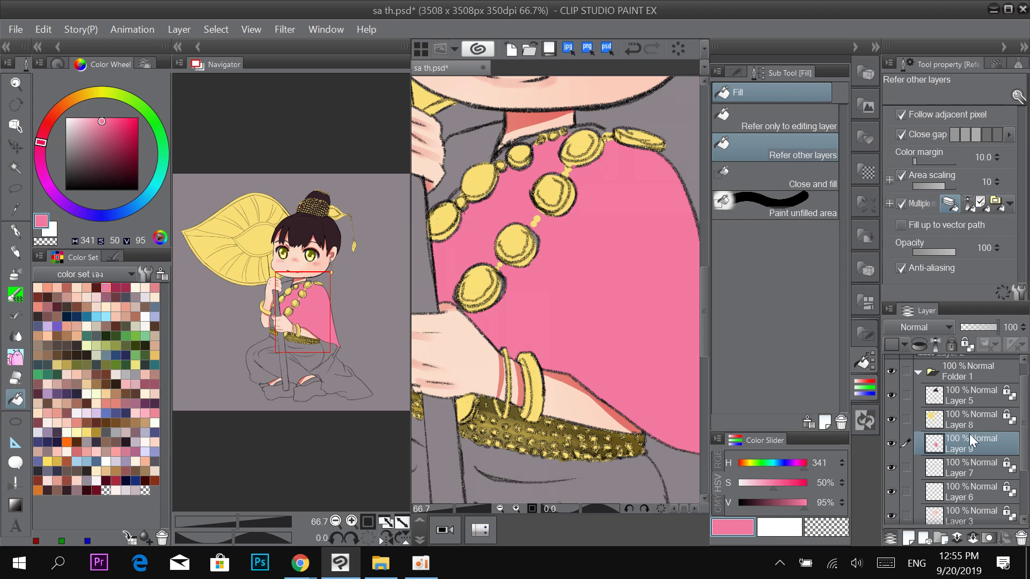
# Unlock Layer 8's transparent pixels and set up the G-pen at size 40 with the necklace's gold (H 48, S 53, V 98).
pyautogui.click(968, 420)
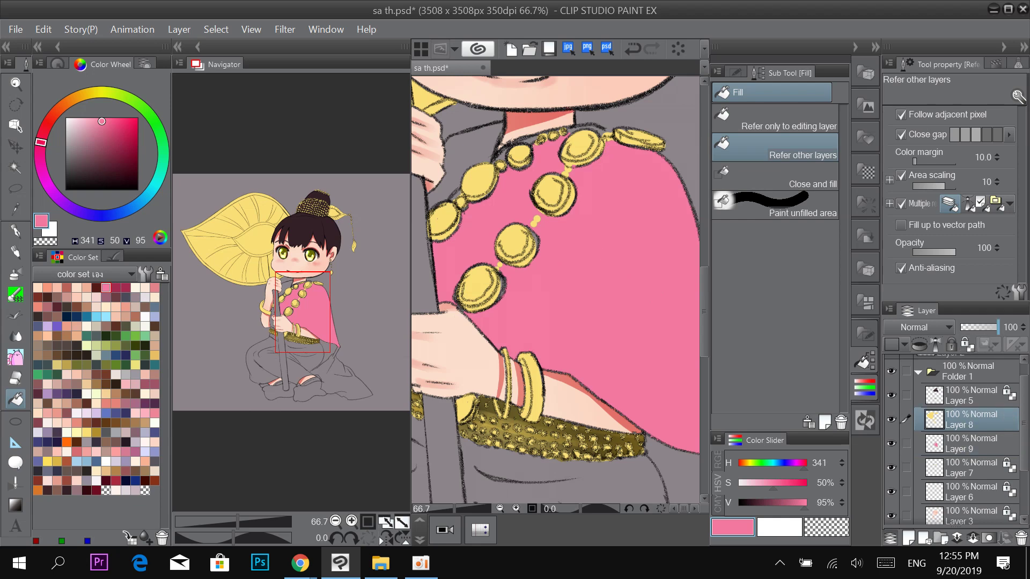
pyautogui.press('p')
pyautogui.keyDown('alt'); pyautogui.click(523, 232); pyautogui.keyUp('alt')
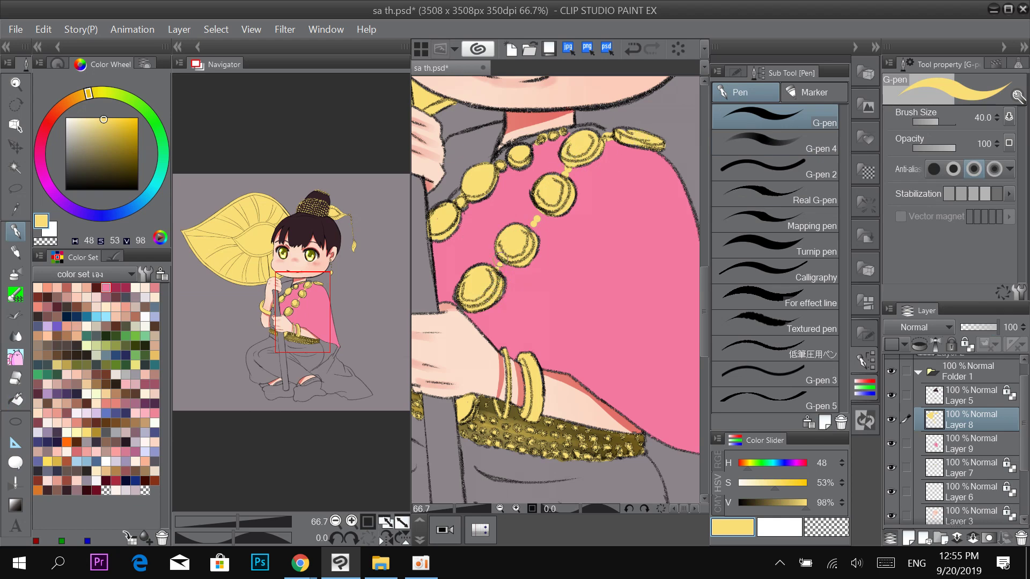
# Paint the unfilled garment areas around the necklace and far shoulder pink on Layer 9, using the G-pen at size 100.
pyautogui.click(976, 442)
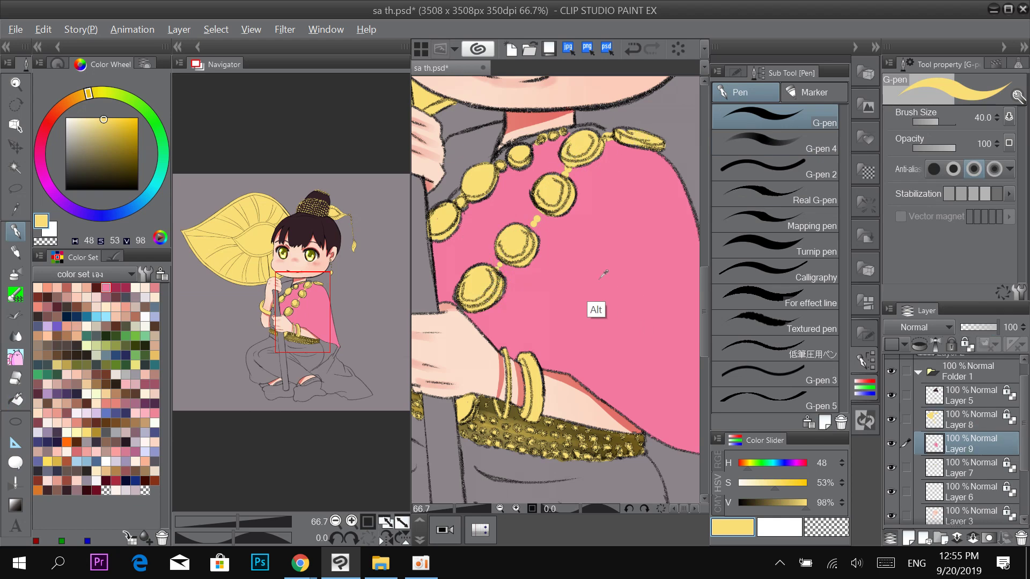
pyautogui.keyDown('alt'); pyautogui.click(592, 305); pyautogui.keyUp('alt')
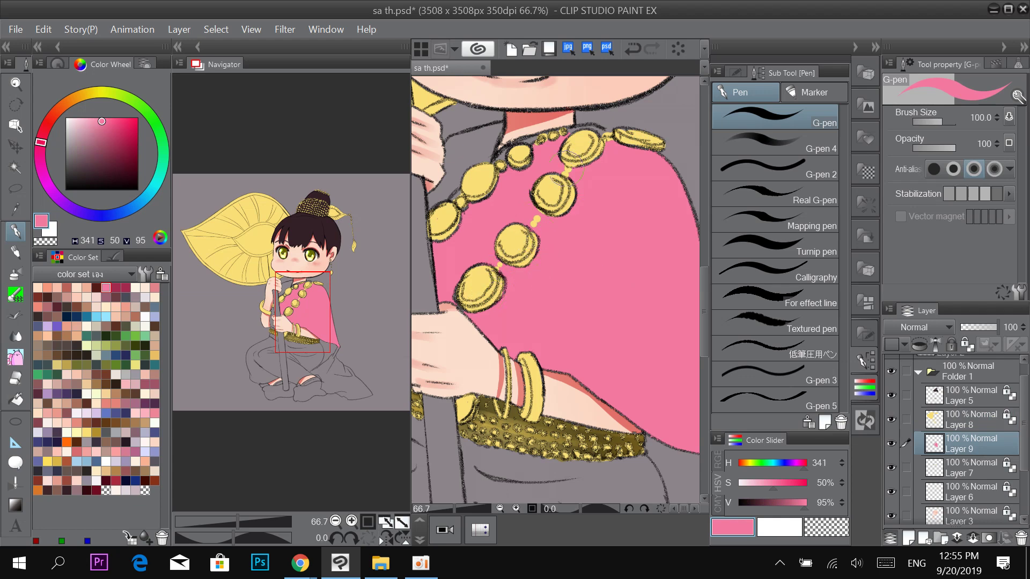
pyautogui.moveTo(603, 142)
pyautogui.mouseDown()
pyautogui.moveTo(582, 134)
pyautogui.moveTo(631, 155)
pyautogui.mouseUp()
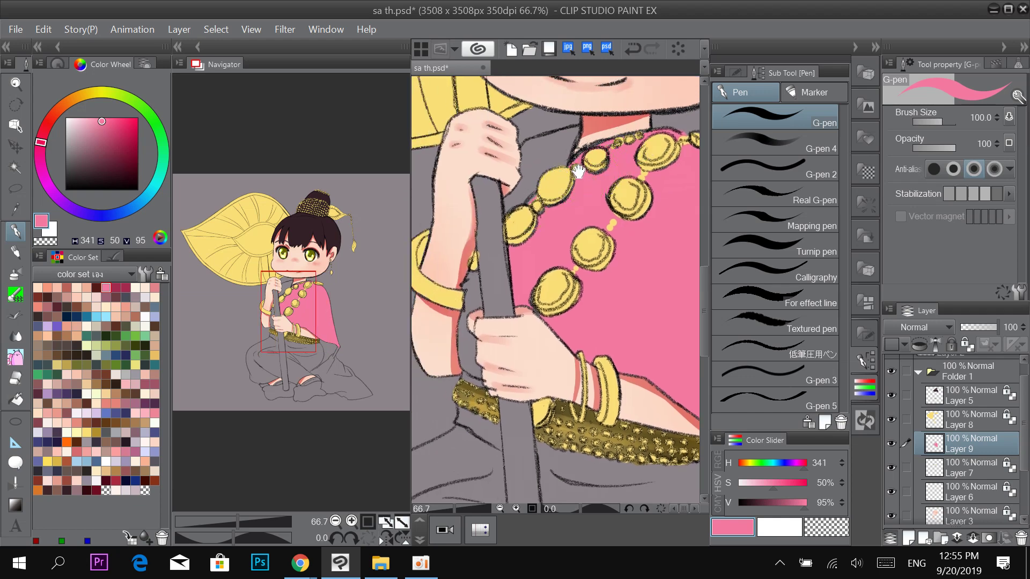
pyautogui.moveTo(589, 161); pyautogui.dragTo(591, 174)
pyautogui.moveTo(513, 220)
pyautogui.mouseDown()
pyautogui.moveTo(546, 181)
pyautogui.moveTo(529, 195)
pyautogui.moveTo(550, 191)
pyautogui.moveTo(556, 168)
pyautogui.moveTo(555, 186)
pyautogui.moveTo(574, 140)
pyautogui.moveTo(558, 194)
pyautogui.moveTo(571, 144)
pyautogui.moveTo(561, 185)
pyautogui.moveTo(566, 155)
pyautogui.moveTo(536, 191)
pyautogui.moveTo(527, 160)
pyautogui.moveTo(560, 151)
pyautogui.mouseUp()
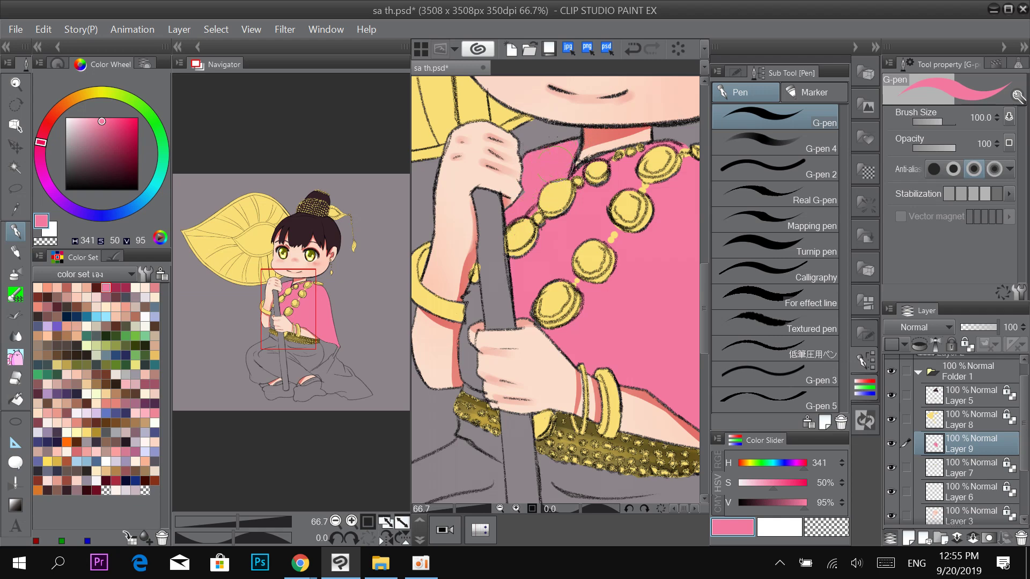
# Paint the garment gap between the forearm and the lower hand pink, redoing a stroke and reducing the pen size to 60.
pyautogui.keyDown('alt'); pyautogui.click(564, 185); pyautogui.keyUp('alt')
pyautogui.keyDown('alt'); pyautogui.click(563, 186); pyautogui.keyUp('alt')
pyautogui.keyDown('ctrl'); pyautogui.click(526, 250); pyautogui.keyUp('ctrl')
pyautogui.keyDown('ctrl'); pyautogui.click(526, 250); pyautogui.keyUp('ctrl')
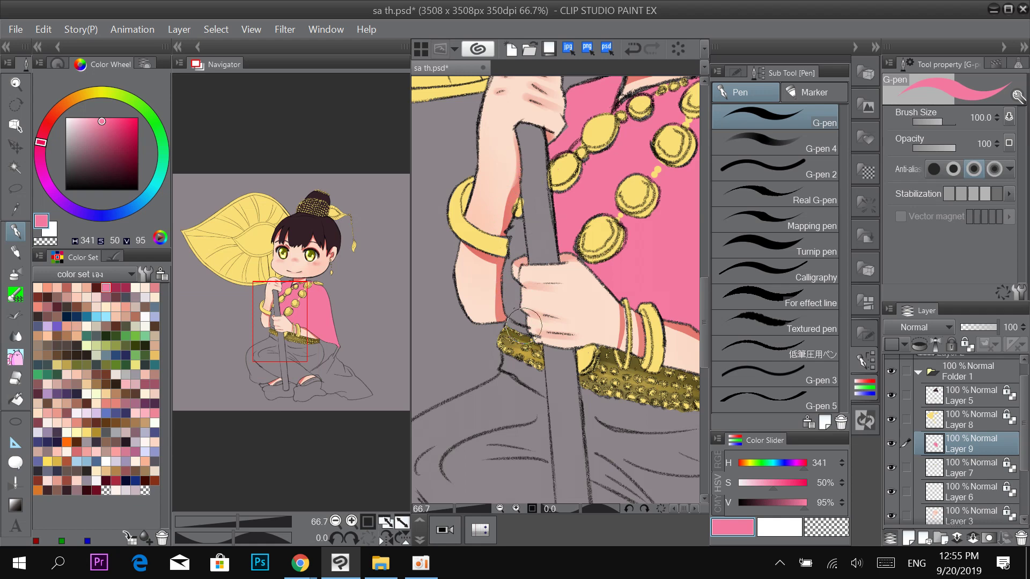
pyautogui.moveTo(518, 320); pyautogui.dragTo(513, 283)
pyautogui.moveTo(529, 319); pyautogui.dragTo(525, 289)
pyautogui.keyDown('ctrl'); pyautogui.click(530, 263); pyautogui.keyUp('ctrl')
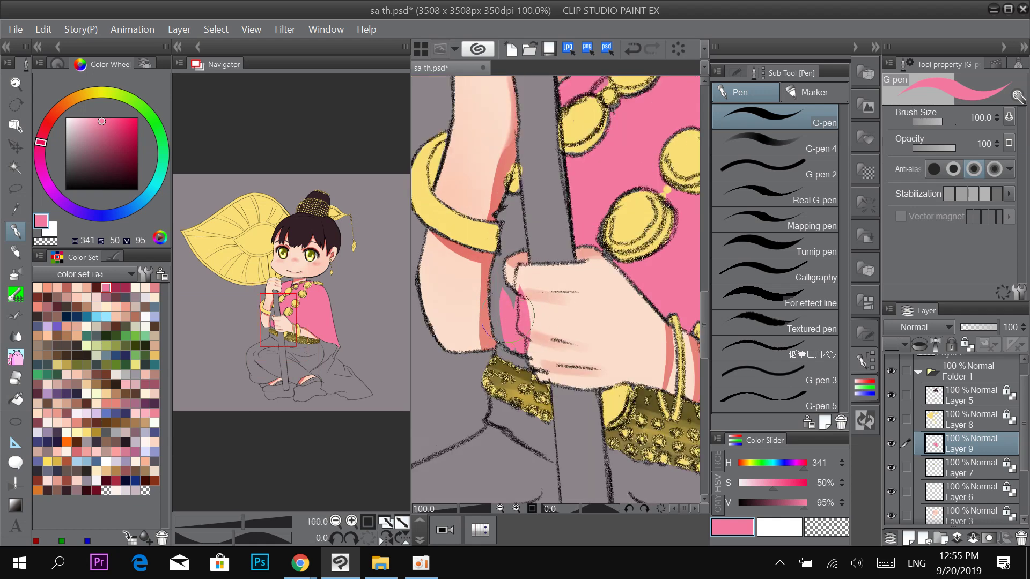
pyautogui.hotkey('ctrl', 'z')
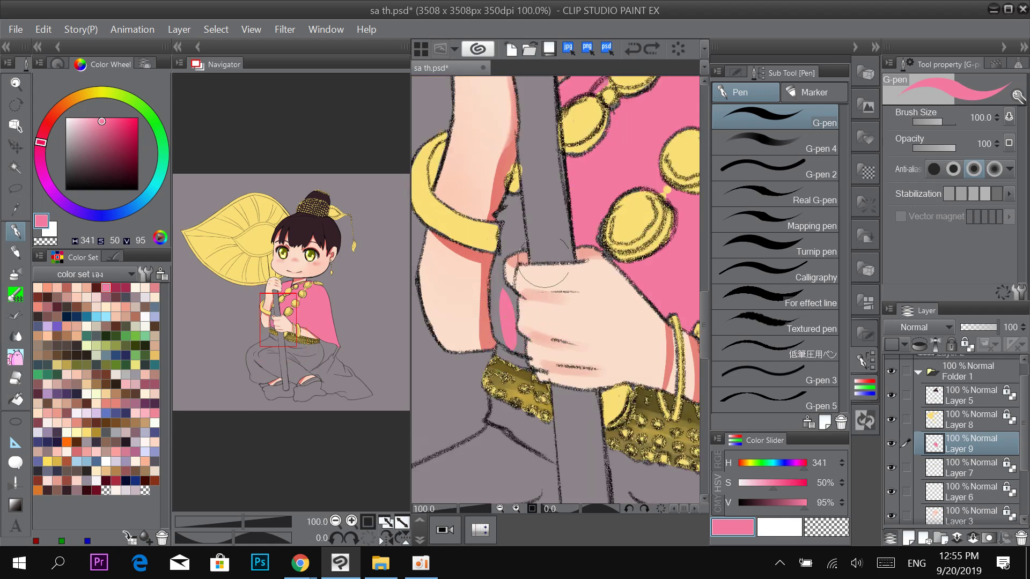
pyautogui.moveTo(528, 322)
pyautogui.mouseDown()
pyautogui.moveTo(509, 343)
pyautogui.moveTo(518, 352)
pyautogui.moveTo(507, 349)
pyautogui.moveTo(523, 321)
pyautogui.moveTo(499, 303)
pyautogui.moveTo(523, 279)
pyautogui.moveTo(497, 282)
pyautogui.moveTo(512, 260)
pyautogui.moveTo(513, 217)
pyautogui.moveTo(518, 240)
pyautogui.moveTo(506, 212)
pyautogui.mouseUp()
pyautogui.press('[')
pyautogui.press('[')
pyautogui.press('[')
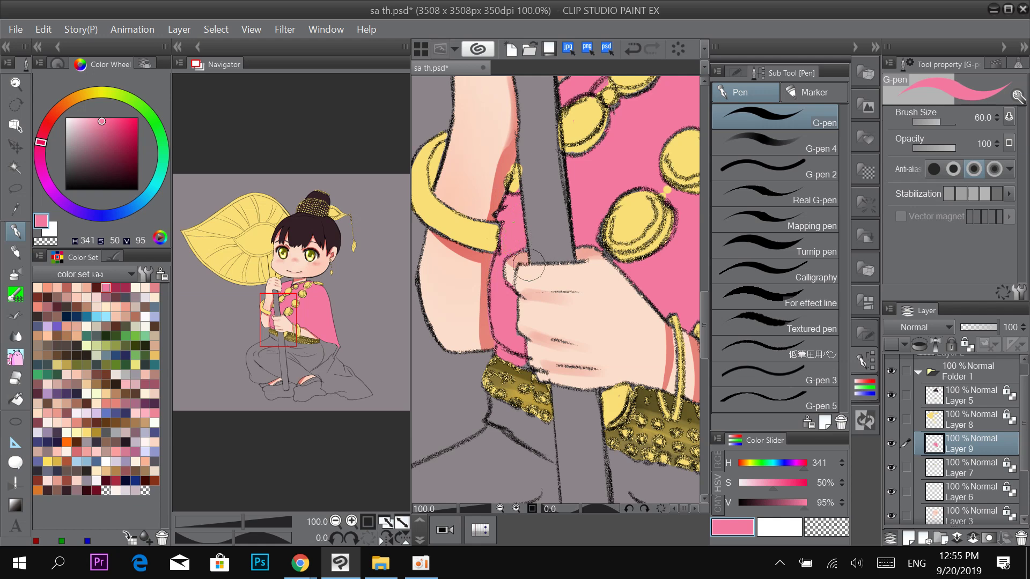
# Examine the edges of the pink fill around the lower hand, the forearm and the belt.
pyautogui.hotkey('ctrl', '-')
pyautogui.hotkey('ctrl', '-')
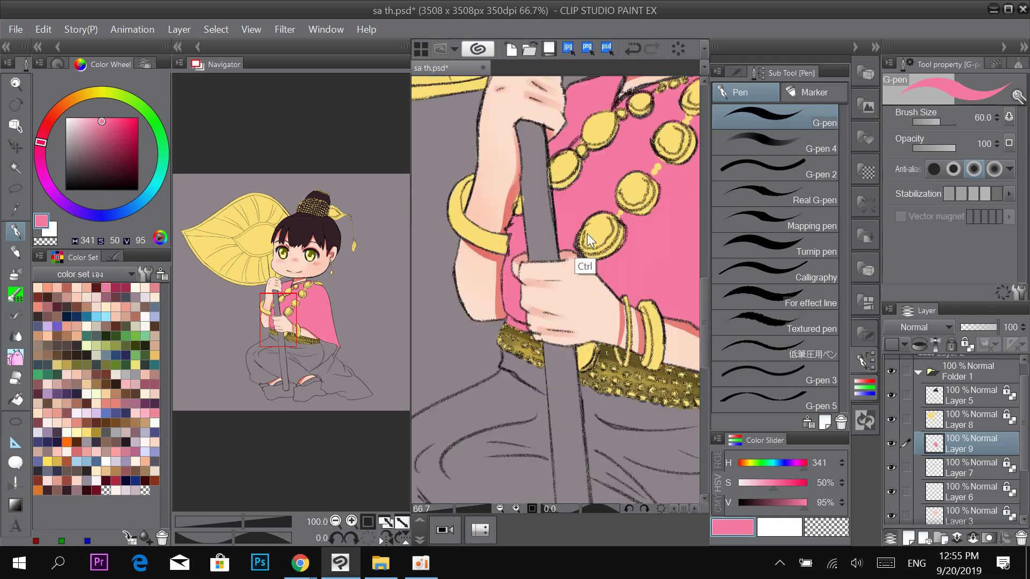
pyautogui.hotkey('ctrl', '+')
pyautogui.hotkey('ctrl', '+')
pyautogui.hotkey('ctrl', '+')
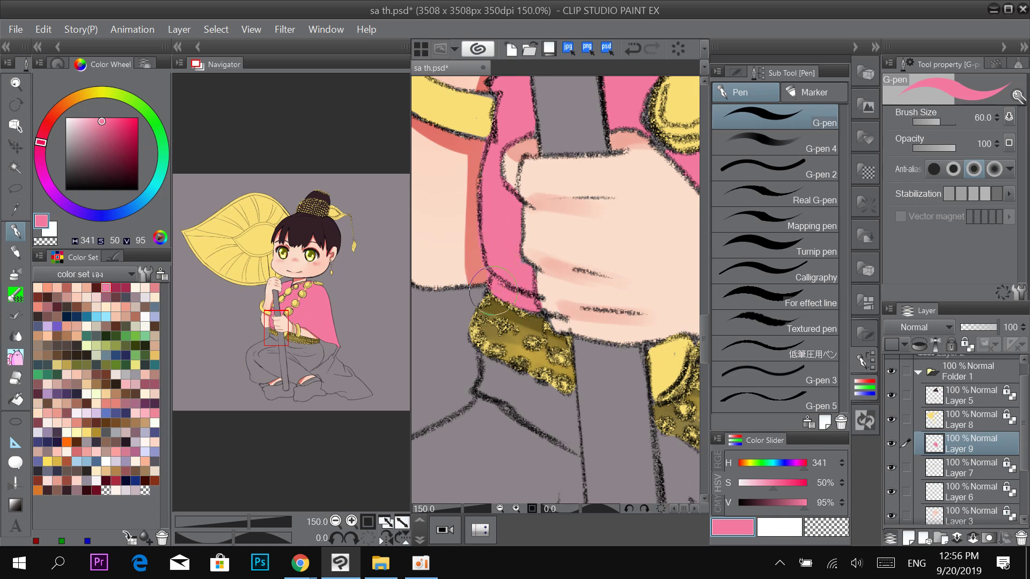
pyautogui.press('e')
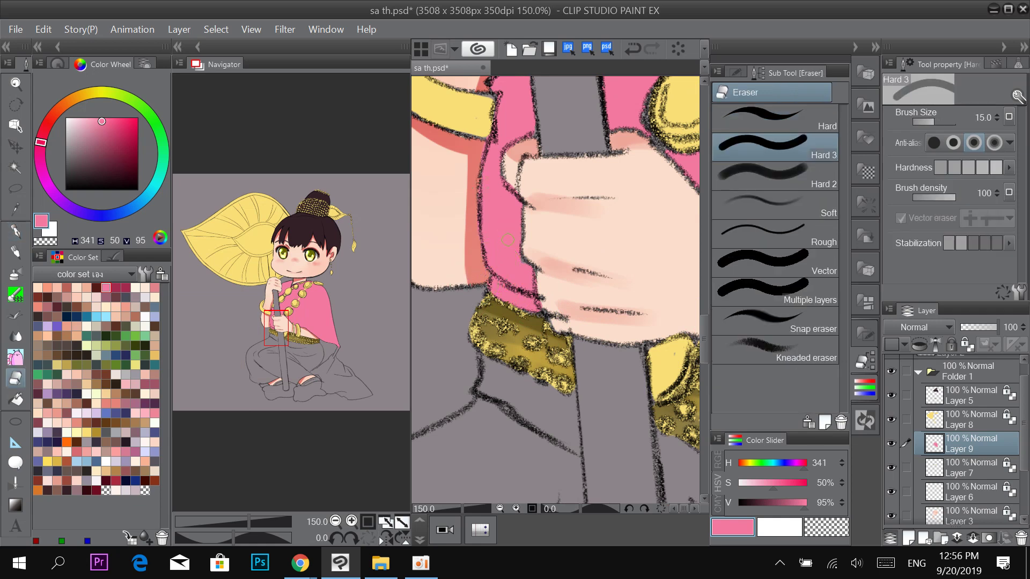
pyautogui.press('p')
pyautogui.hotkey('ctrl', '-')
pyautogui.hotkey('ctrl', '-')
pyautogui.hotkey('ctrl', '-')
# Fill the lower garment over the knee on the near side of the staff with mauve (H 340, S 38, V 61).
pyautogui.moveTo(648, 211); pyautogui.dragTo(584, 187)
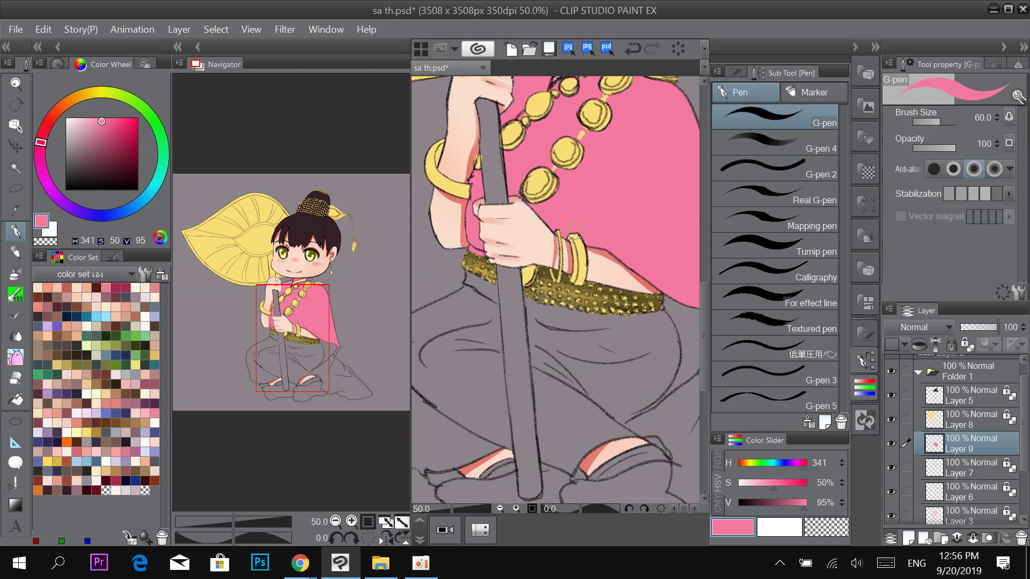
pyautogui.moveTo(618, 228); pyautogui.dragTo(642, 203)
pyautogui.click(105, 296)
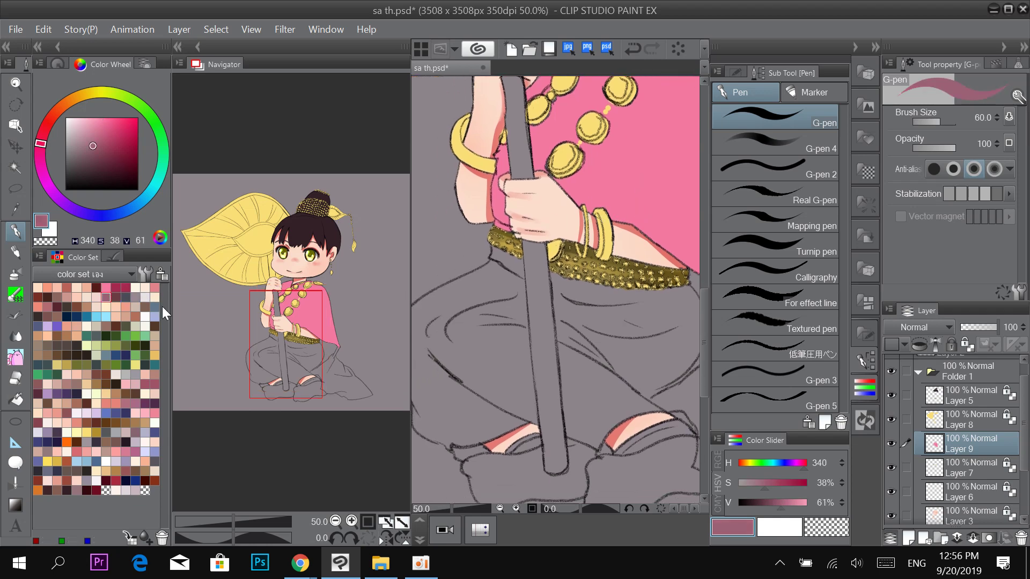
pyautogui.click(15, 398)
pyautogui.click(512, 357)
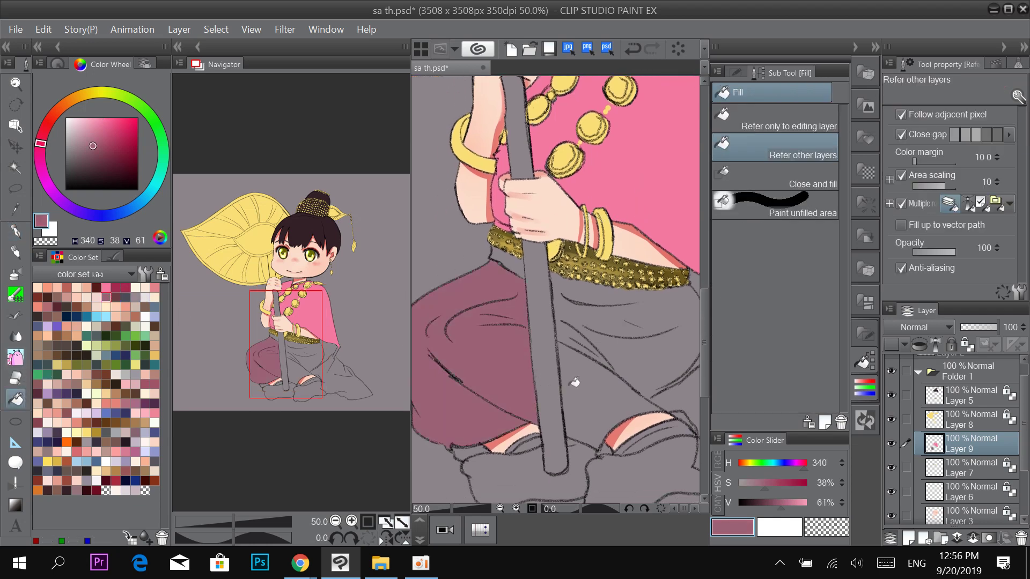
# Fill the remaining lower garment areas beyond the staff and under the belt with mauve (H 340, S 38, V 61).
pyautogui.click(589, 384)
pyautogui.click(607, 331)
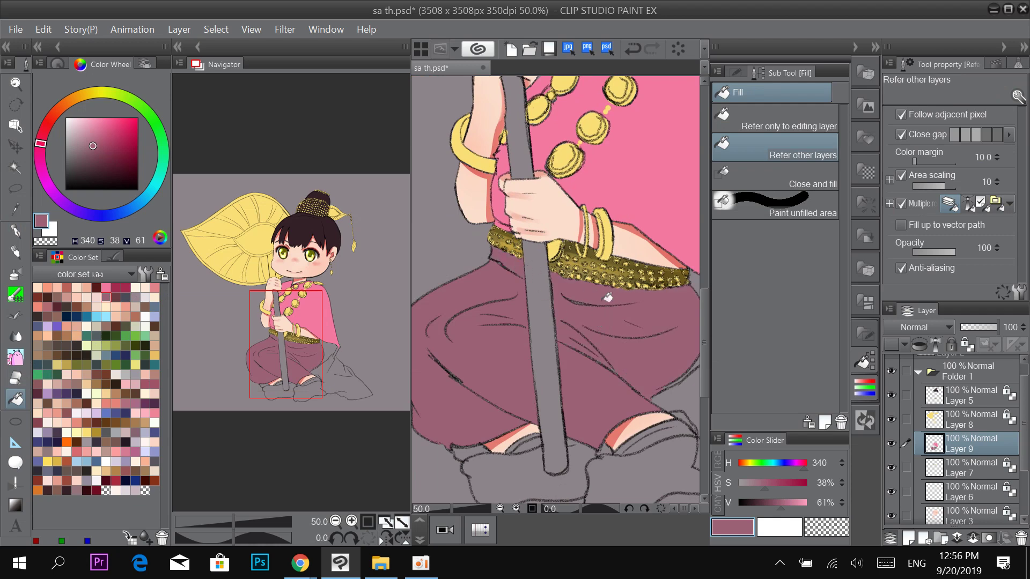
pyautogui.scroll(-1, 654, 342)
pyautogui.scroll(1, 680, 346)
pyautogui.moveTo(674, 324); pyautogui.dragTo(578, 275)
pyautogui.click(651, 320)
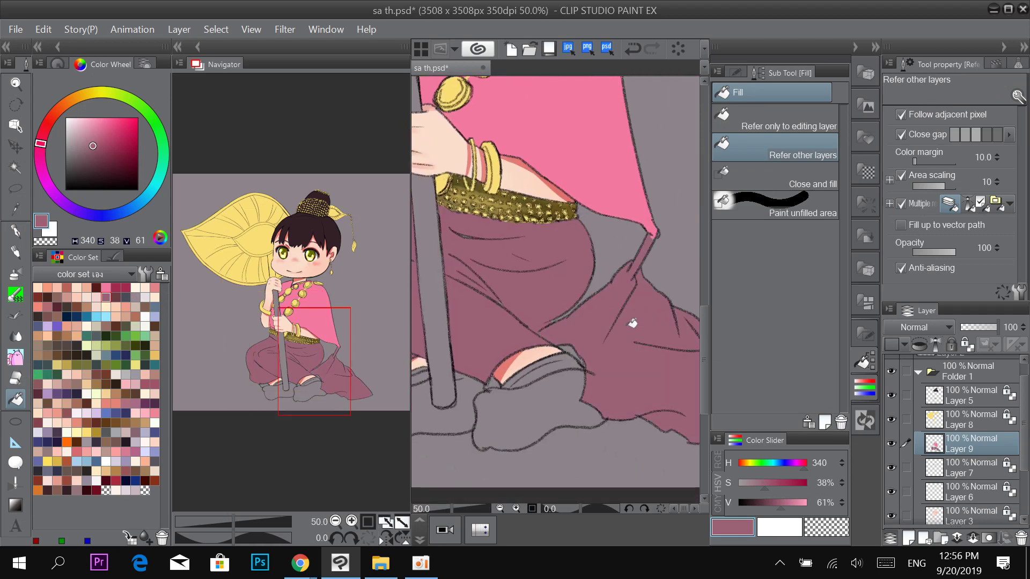
pyautogui.hotkey('ctrl', 'z')
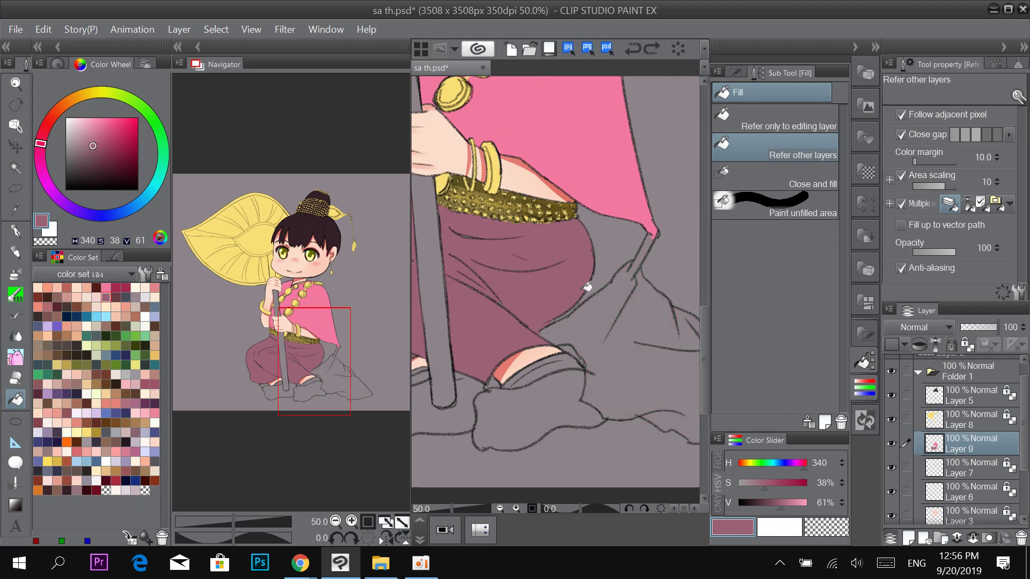
# Paint the unfilled hem corner of the lower garment beside the near-side foot mauve, using the G-pen at size 100.
pyautogui.moveTo(538, 301); pyautogui.dragTo(674, 276)
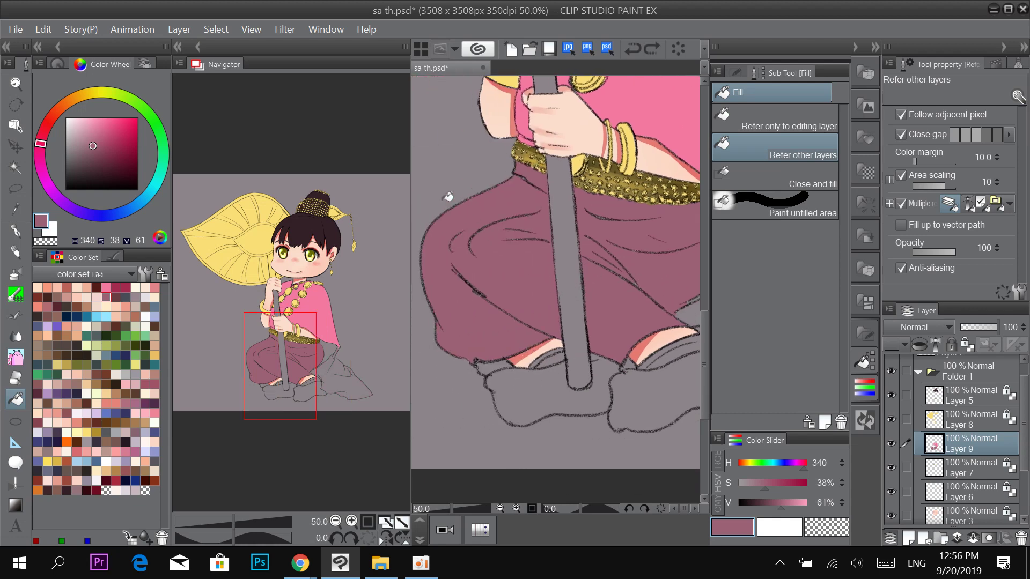
pyautogui.press('p')
pyautogui.moveTo(506, 309)
pyautogui.mouseDown()
pyautogui.moveTo(489, 293)
pyautogui.moveTo(499, 282)
pyautogui.mouseUp()
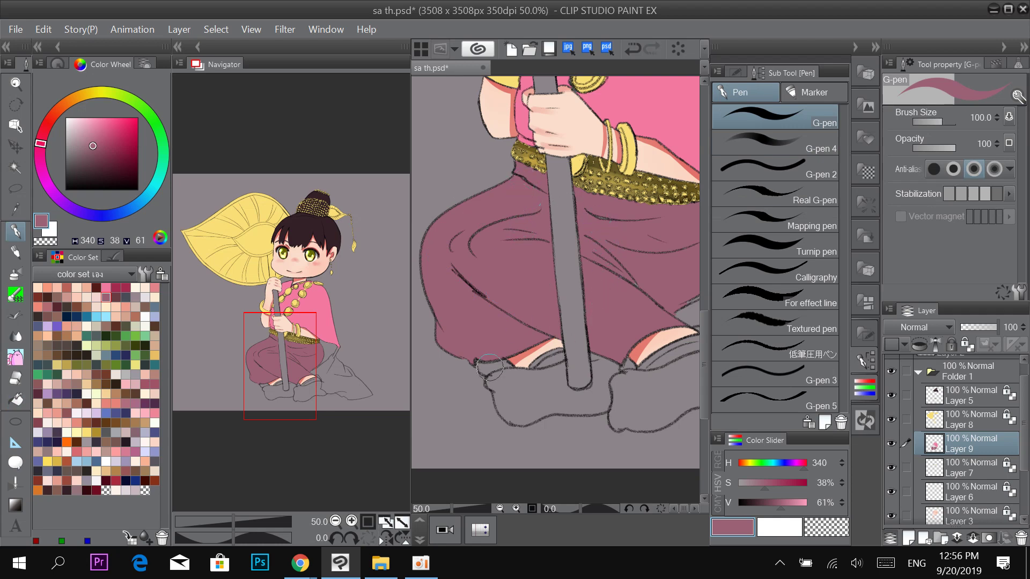
pyautogui.scroll(2, 488, 373)
pyautogui.moveTo(477, 365)
pyautogui.mouseDown()
pyautogui.moveTo(523, 357)
pyautogui.moveTo(496, 348)
pyautogui.mouseUp()
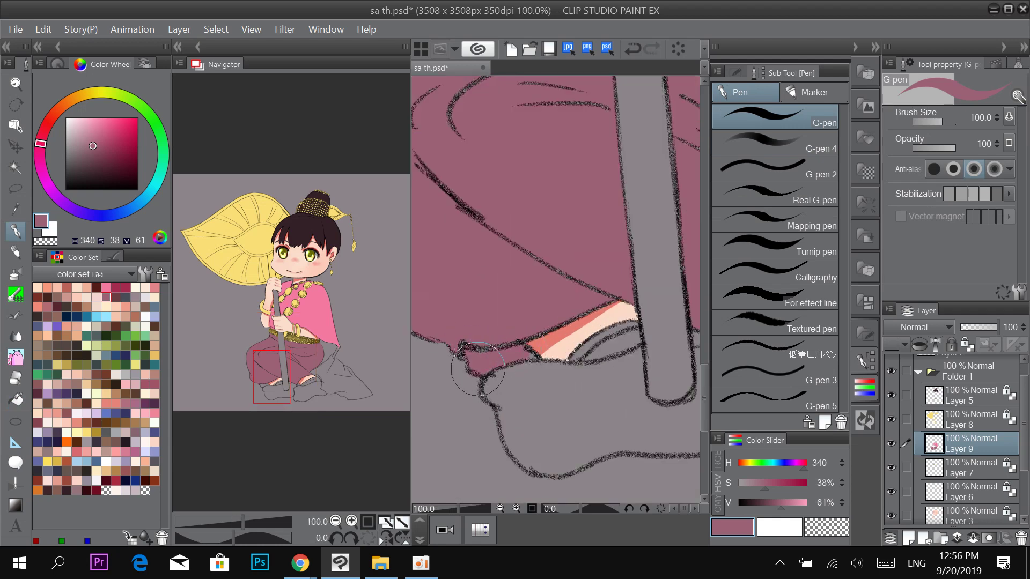
pyautogui.hotkey('ctrl', '-')
pyautogui.hotkey('ctrl', '-')
pyautogui.hotkey('ctrl', '-')
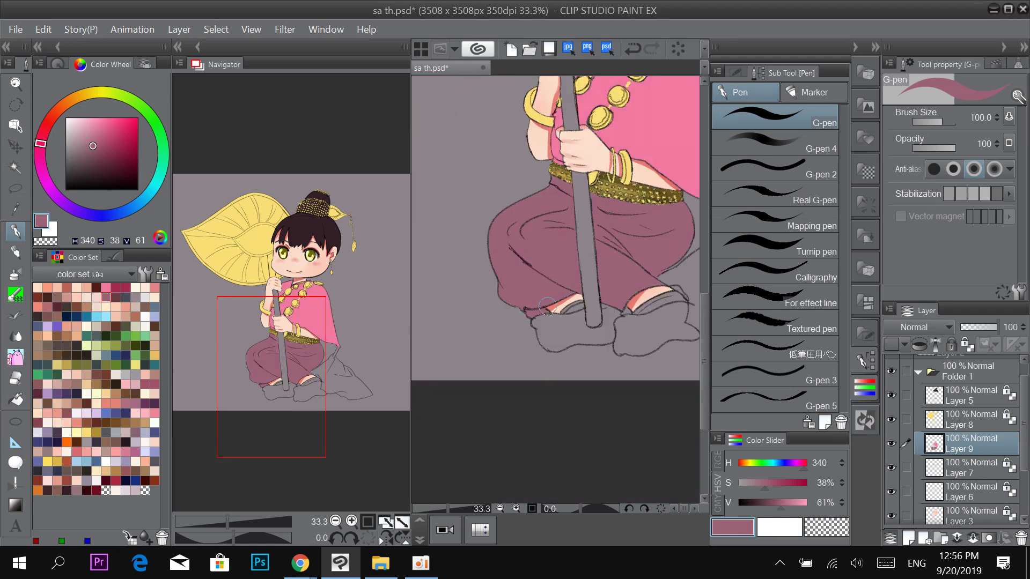
# Paint the unfilled hem tip of the lower garment beside the far foot's ankle mauve with the G-pen.
pyautogui.scroll(2, 595, 292)
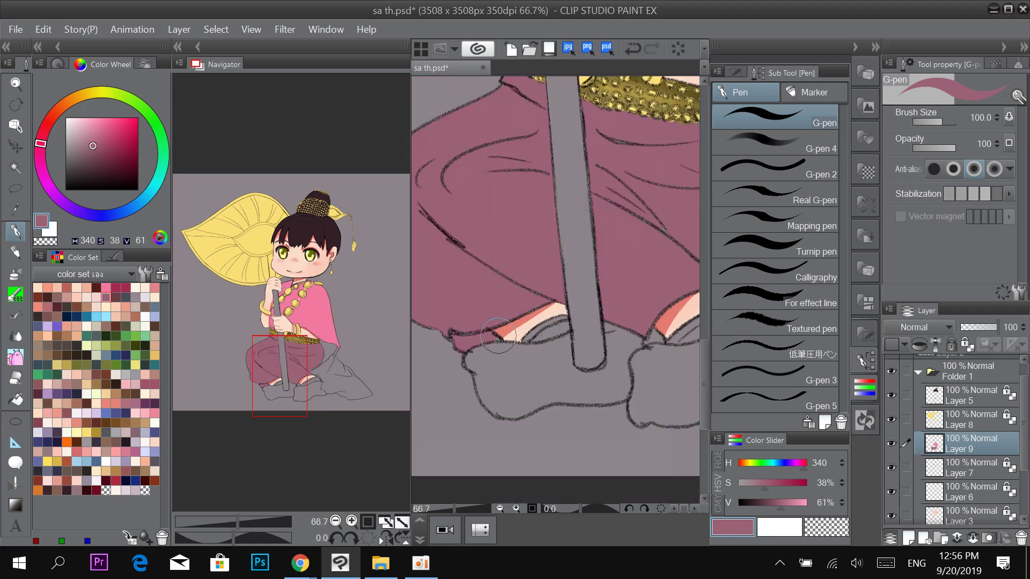
pyautogui.scroll(-1, 590, 266)
pyautogui.keyDown('ctrl'); pyautogui.click(584, 330); pyautogui.keyUp('ctrl')
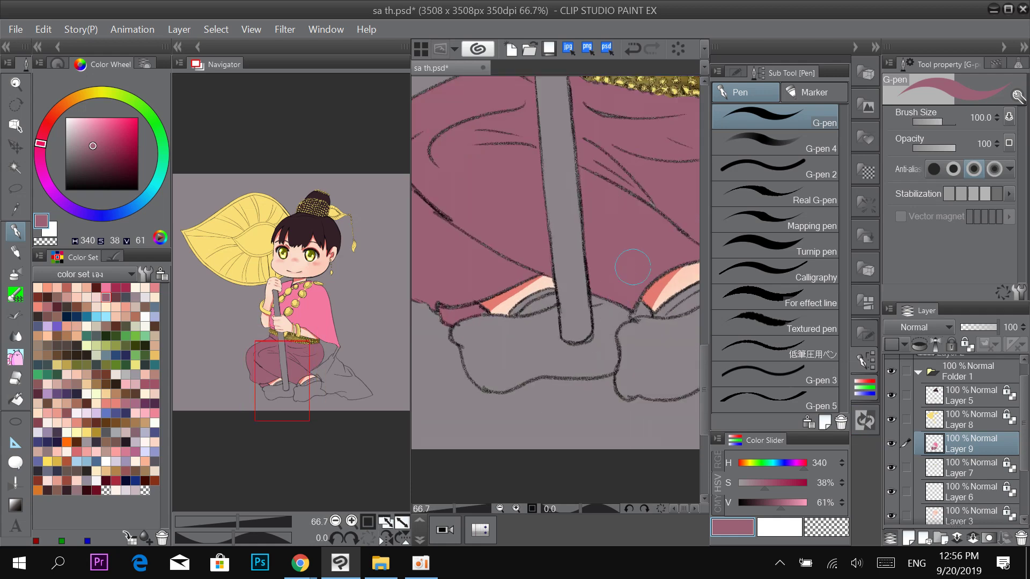
pyautogui.moveTo(681, 218); pyautogui.dragTo(552, 246)
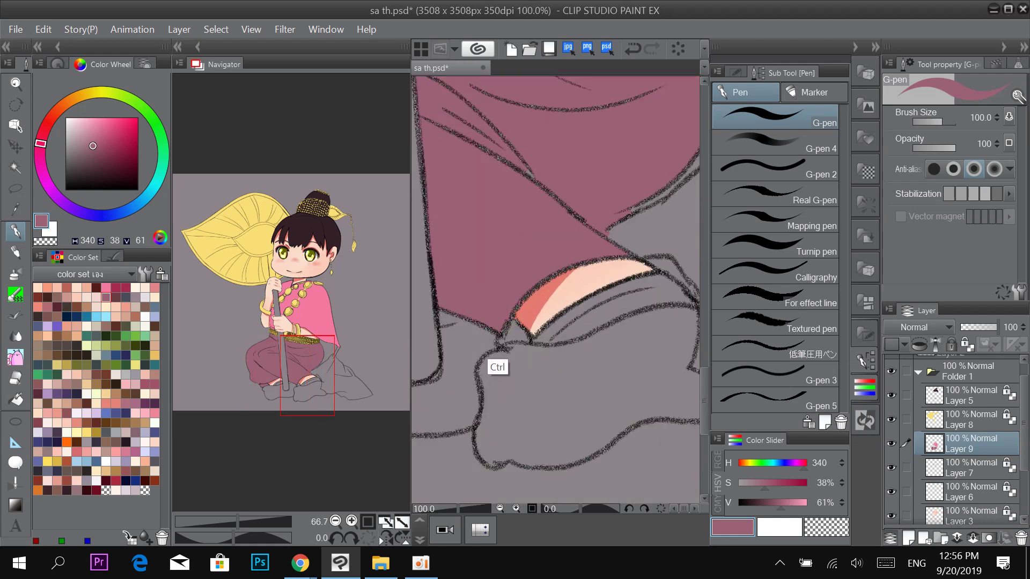
pyautogui.scroll(1, 514, 322)
pyautogui.scroll(-2, 516, 295)
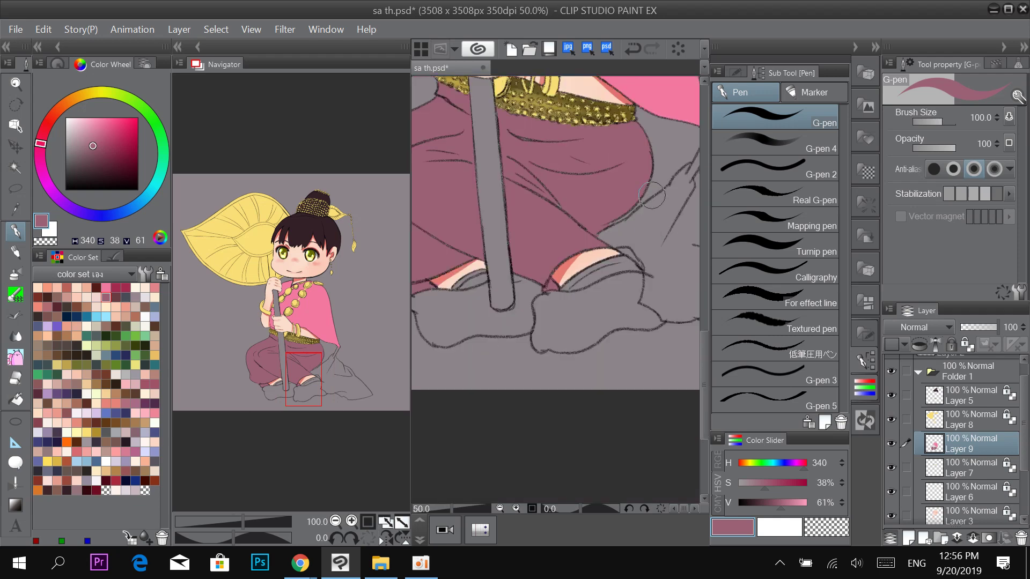
# Sample the shawl's pink (H 341, S 50, V 95) and fill the cloth trailing behind the knee with it.
pyautogui.keyDown('alt'); pyautogui.click(609, 202); pyautogui.keyUp('alt')
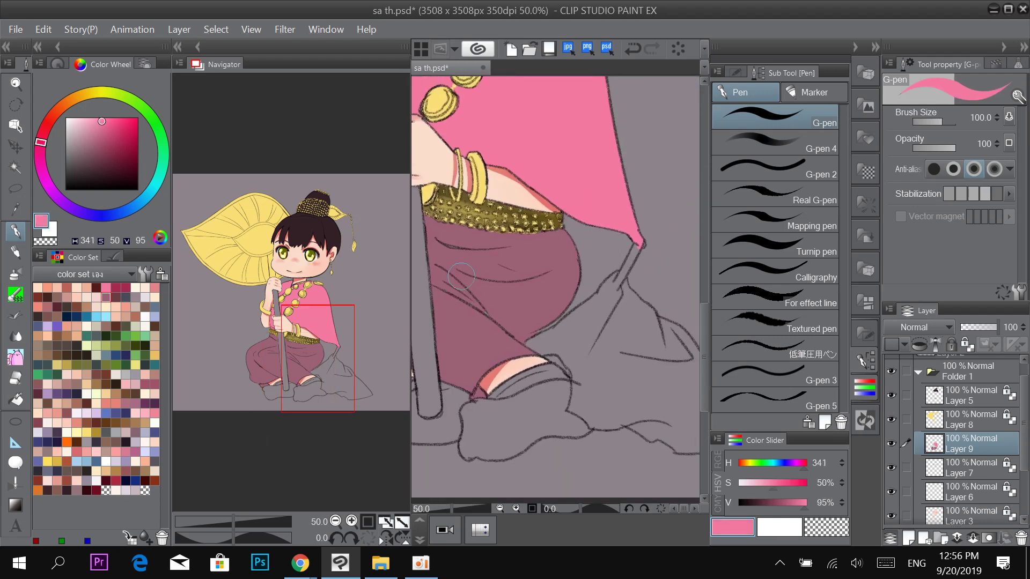
pyautogui.press('g')
pyautogui.click(630, 353)
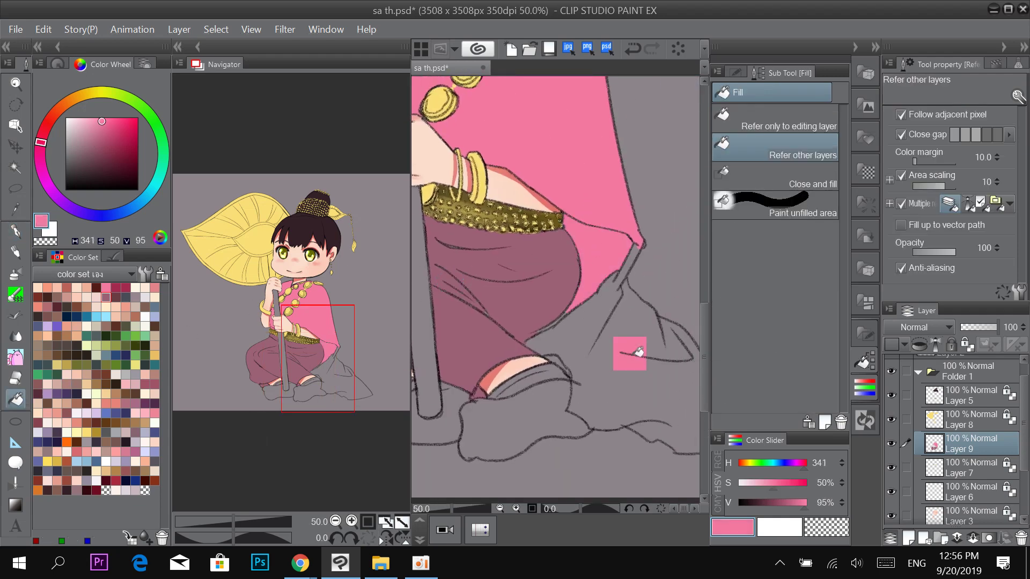
pyautogui.press('space')
pyautogui.moveTo(655, 380)
pyautogui.mouseDown()
pyautogui.moveTo(581, 323)
pyautogui.moveTo(654, 363)
pyautogui.mouseUp()
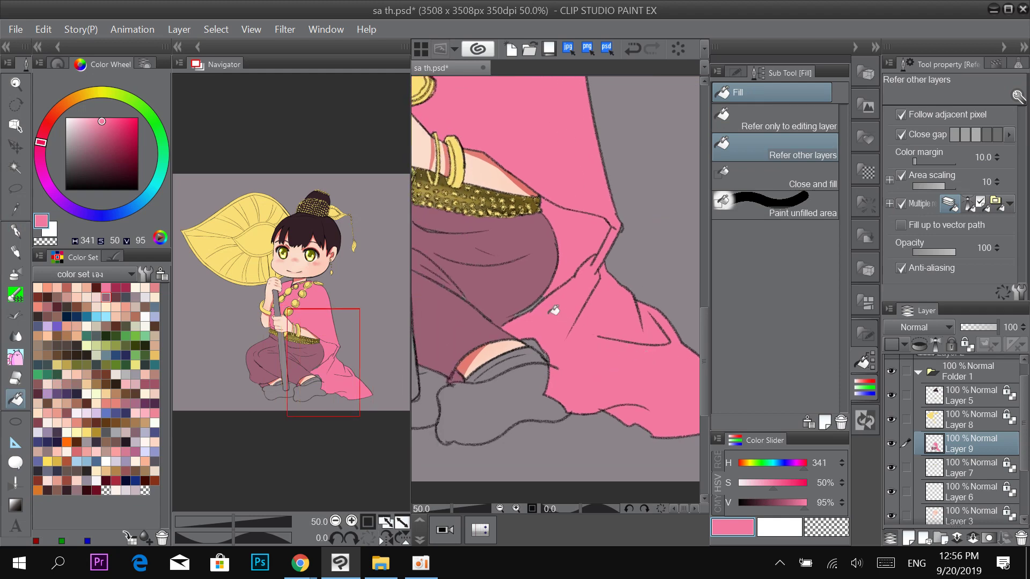
# Paint the small gaps in the trailing shawl beside the knee pink, using the G-pen at size 80 and then 60.
pyautogui.press('p')
pyautogui.scroll(1, 534, 317)
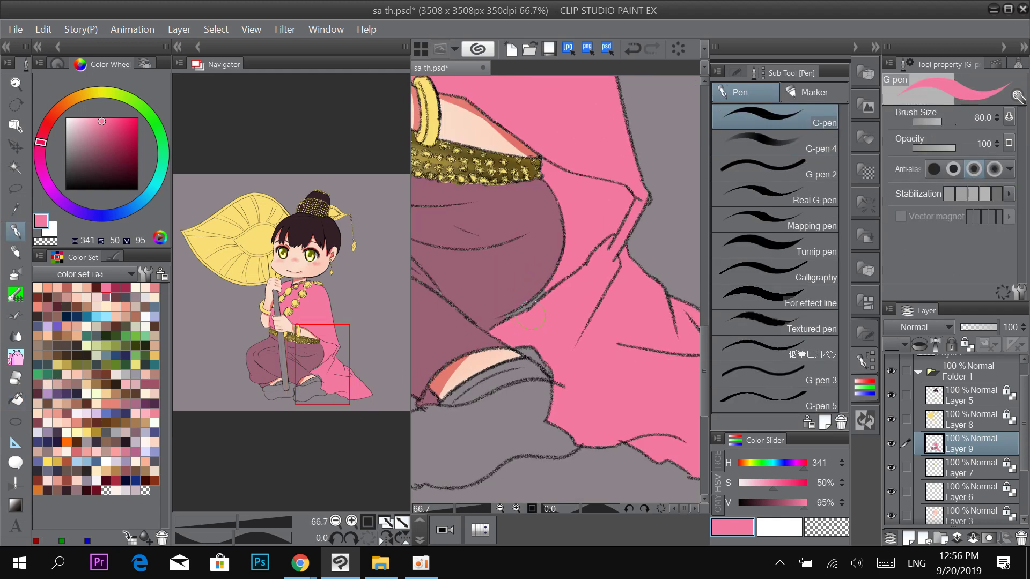
pyautogui.moveTo(492, 329); pyautogui.dragTo(517, 315)
pyautogui.moveTo(580, 228); pyautogui.dragTo(621, 315)
pyautogui.scroll(-2, 590, 256)
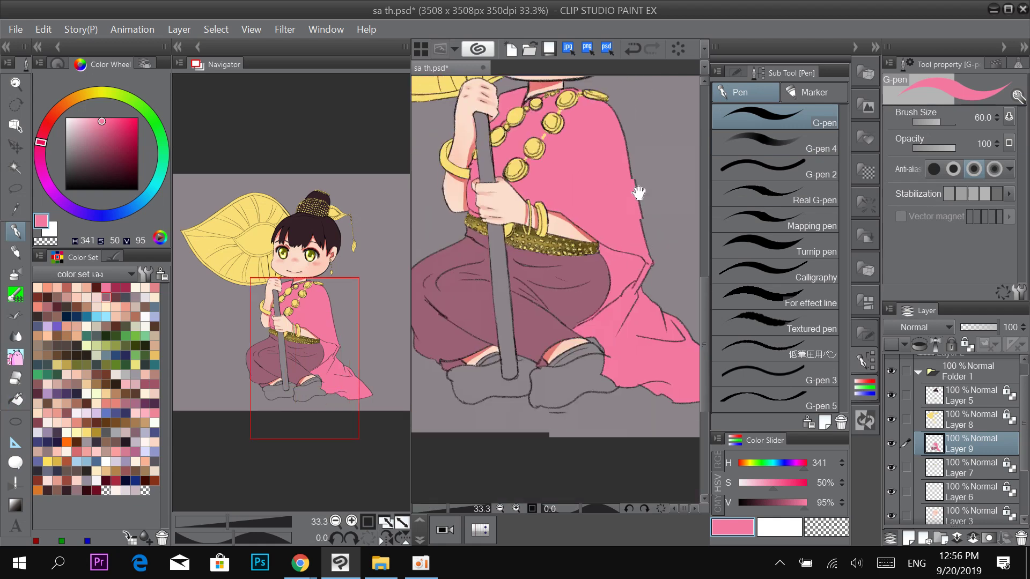
pyautogui.moveTo(639, 193); pyautogui.dragTo(641, 233)
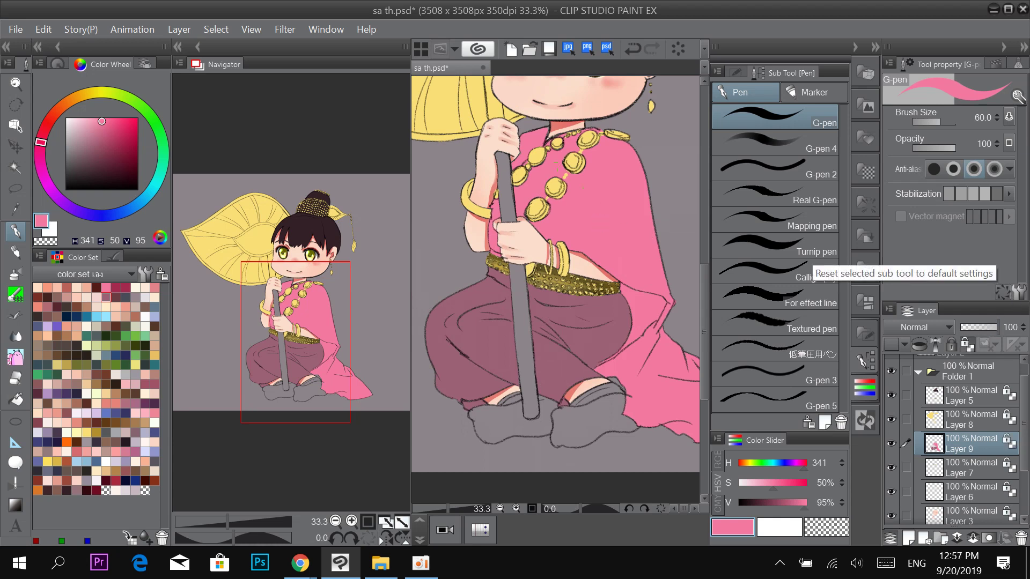
# Paint dark maroon shadows (H 351, S 42, V 42) beneath the beads of both necklace strands, using the G-pen at size 80.
pyautogui.click(117, 295)
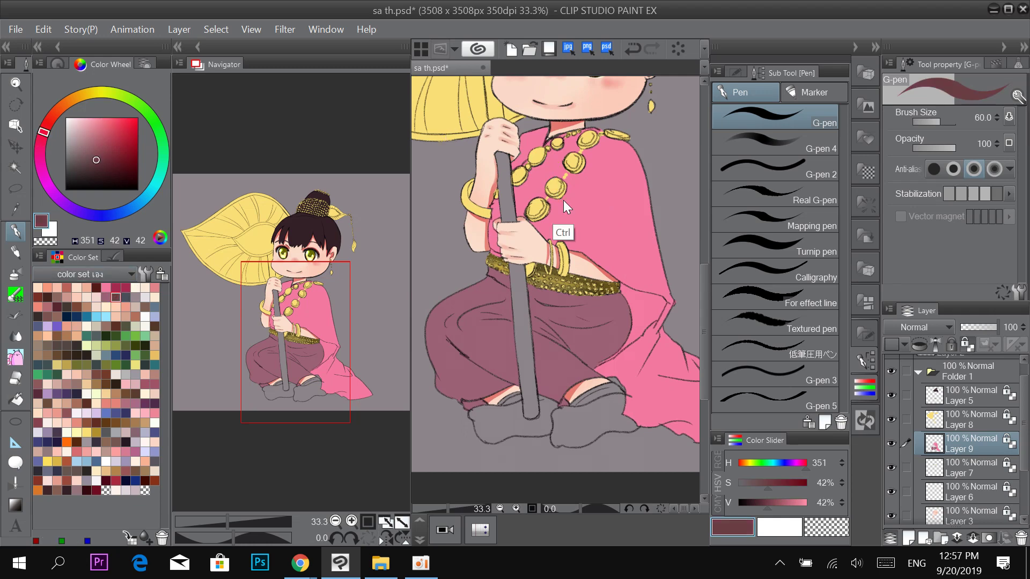
pyautogui.scroll(3, 543, 211)
pyautogui.press(']')
pyautogui.press(']')
pyautogui.moveTo(520, 200); pyautogui.dragTo(491, 236)
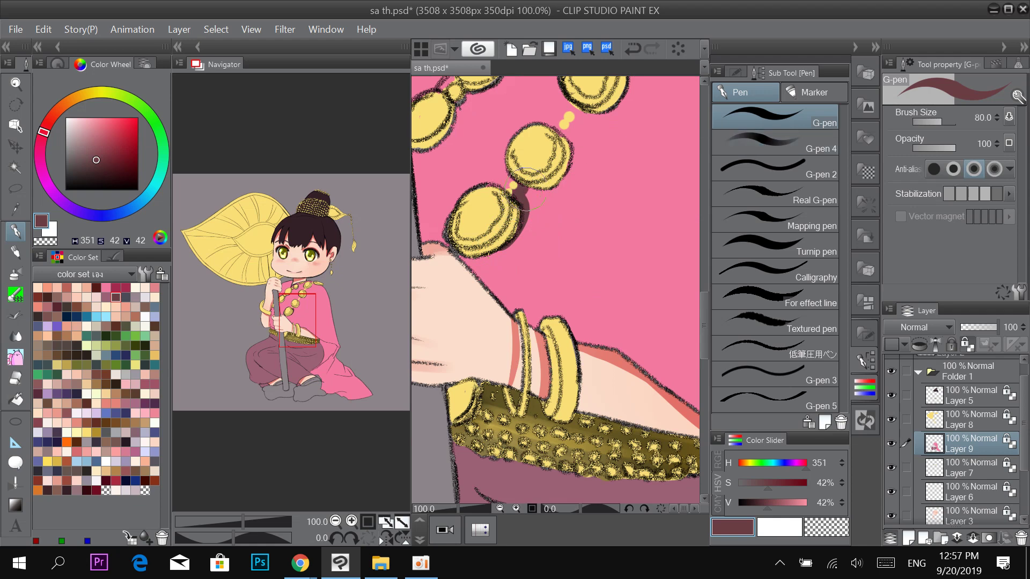
pyautogui.scroll(-1, 622, 118)
pyautogui.moveTo(628, 112)
pyautogui.mouseDown()
pyautogui.moveTo(574, 278)
pyautogui.moveTo(566, 228)
pyautogui.mouseUp()
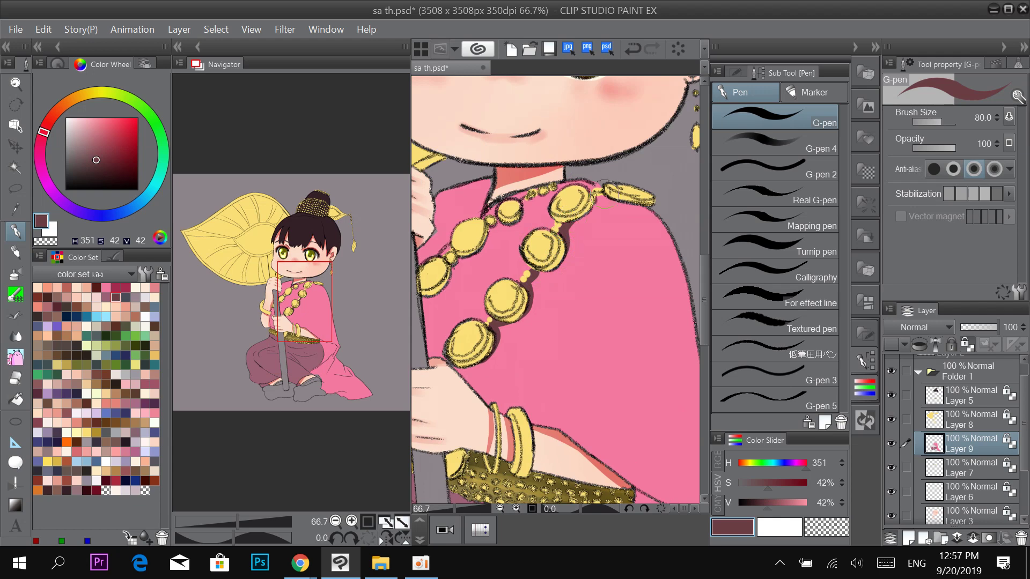
pyautogui.moveTo(605, 194); pyautogui.dragTo(684, 186)
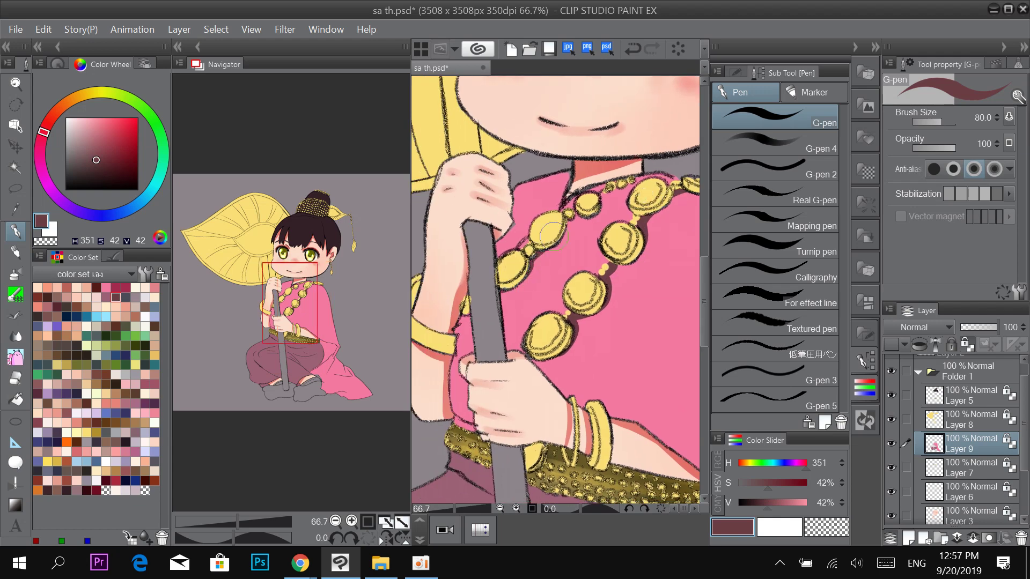
pyautogui.moveTo(554, 236)
pyautogui.mouseDown()
pyautogui.moveTo(589, 196)
pyautogui.moveTo(652, 177)
pyautogui.moveTo(519, 249)
pyautogui.mouseUp()
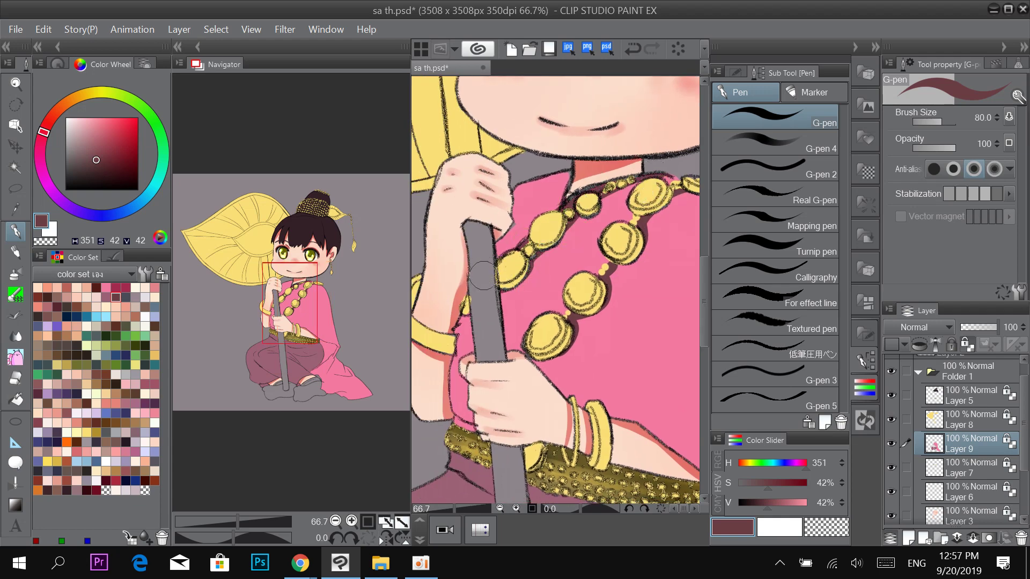
# Shade the collar beside the neck with muted red (H 351, S 55, V 62) and lock Layer 9's transparent pixels.
pyautogui.click(138, 123)
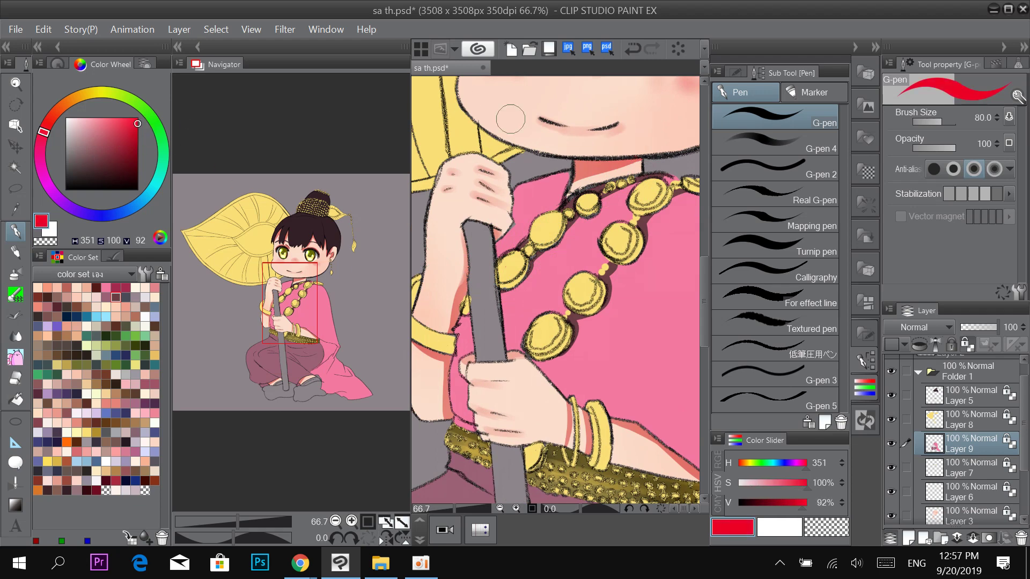
pyautogui.moveTo(596, 200); pyautogui.dragTo(673, 181)
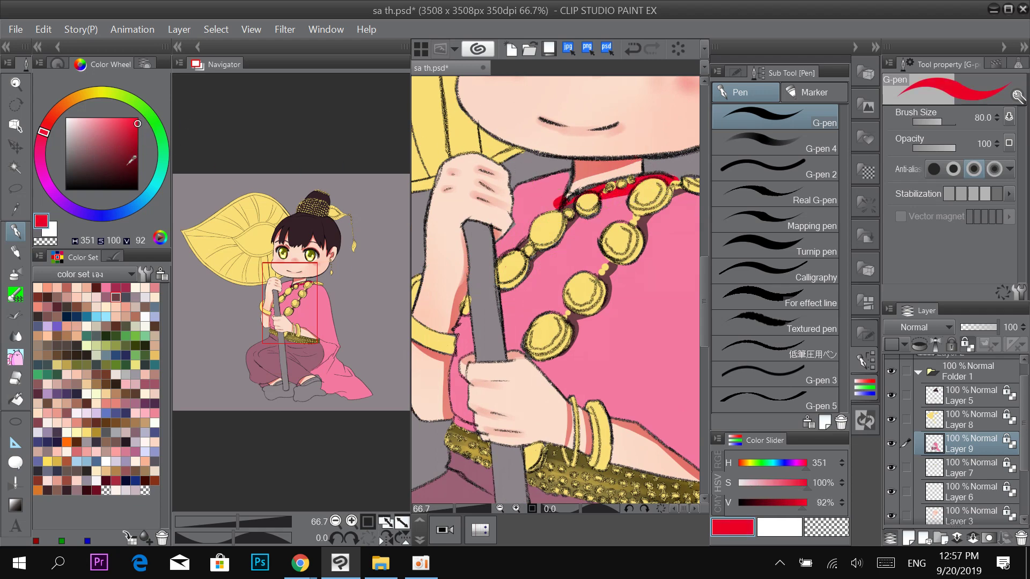
pyautogui.click(105, 145)
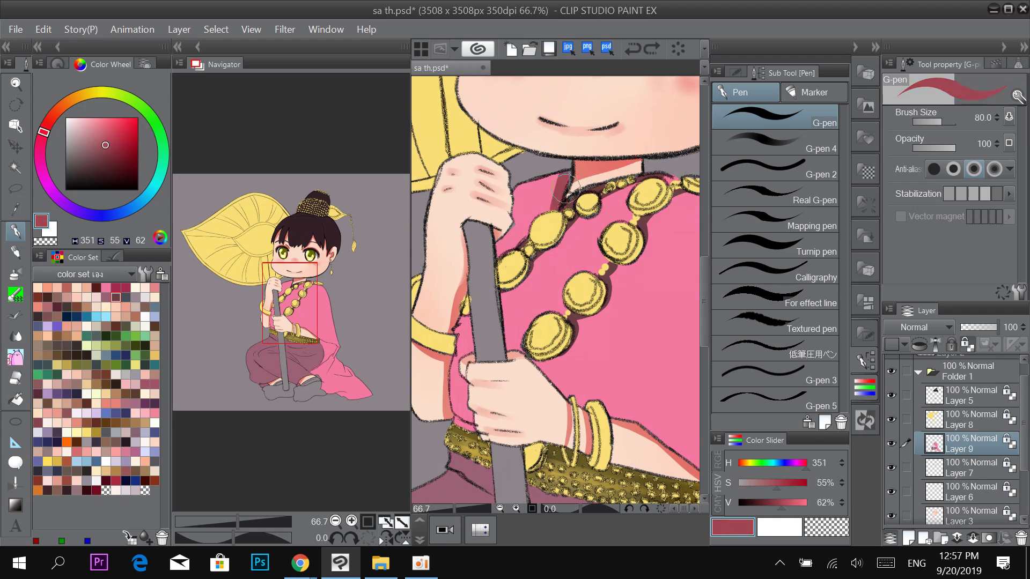
pyautogui.moveTo(601, 189)
pyautogui.mouseDown()
pyautogui.moveTo(585, 199)
pyautogui.moveTo(563, 173)
pyautogui.moveTo(533, 181)
pyautogui.mouseUp()
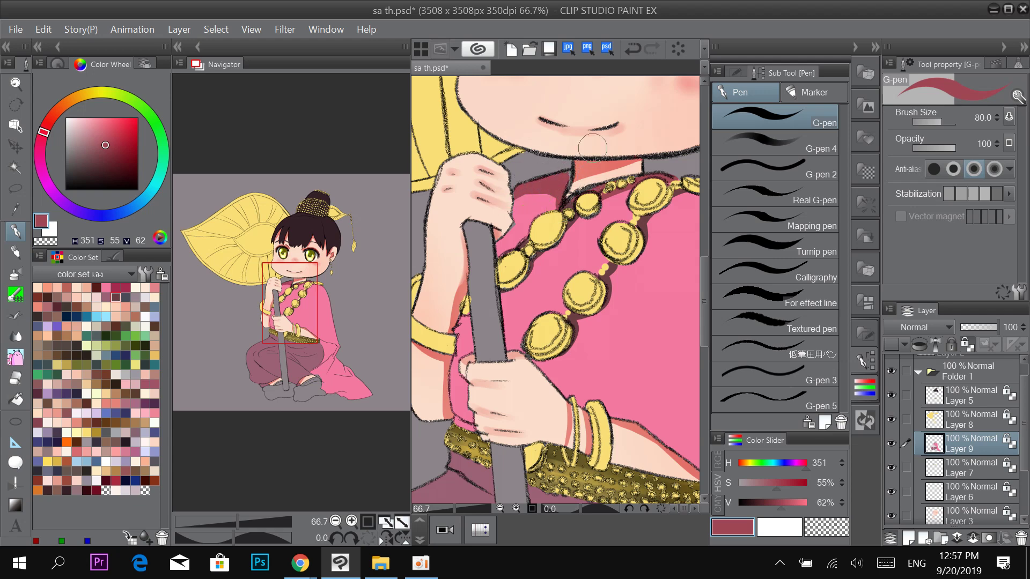
pyautogui.click(968, 345)
pyautogui.moveTo(564, 189); pyautogui.dragTo(543, 198)
pyautogui.scroll(-2, 596, 215)
pyautogui.moveTo(638, 224); pyautogui.dragTo(627, 192)
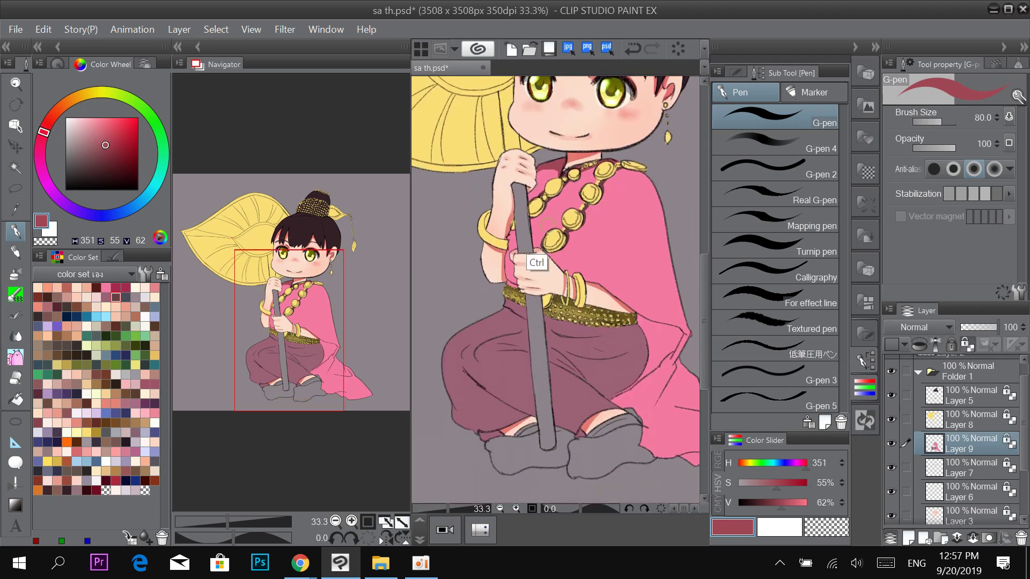
# Shade the pink garment between the raised forearm and the staff muted red, using the G-pen at size 100.
pyautogui.scroll(2, 526, 244)
pyautogui.press(']')
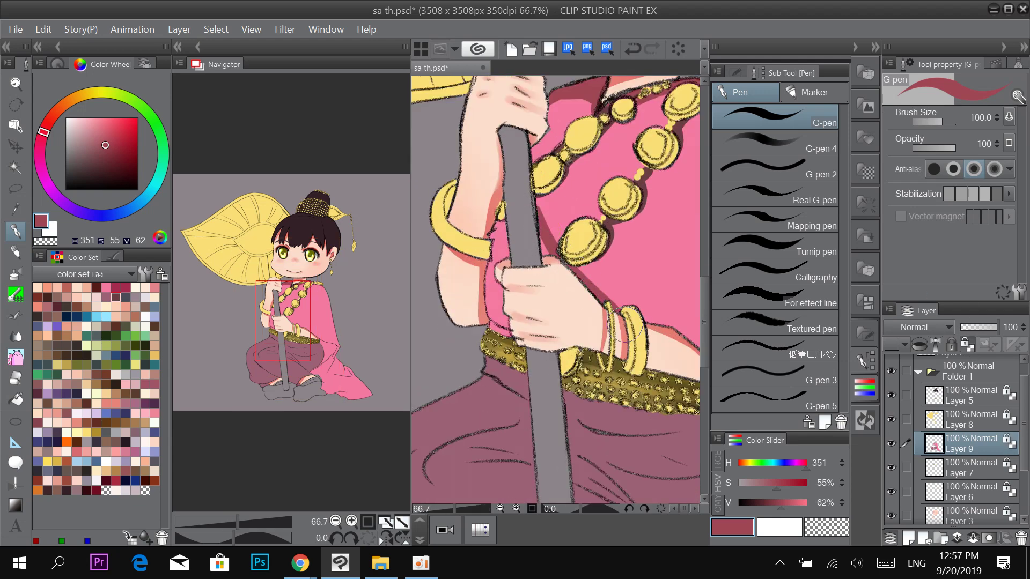
pyautogui.moveTo(523, 238)
pyautogui.mouseDown()
pyautogui.moveTo(500, 315)
pyautogui.moveTo(514, 329)
pyautogui.moveTo(490, 324)
pyautogui.moveTo(488, 268)
pyautogui.moveTo(510, 220)
pyautogui.mouseUp()
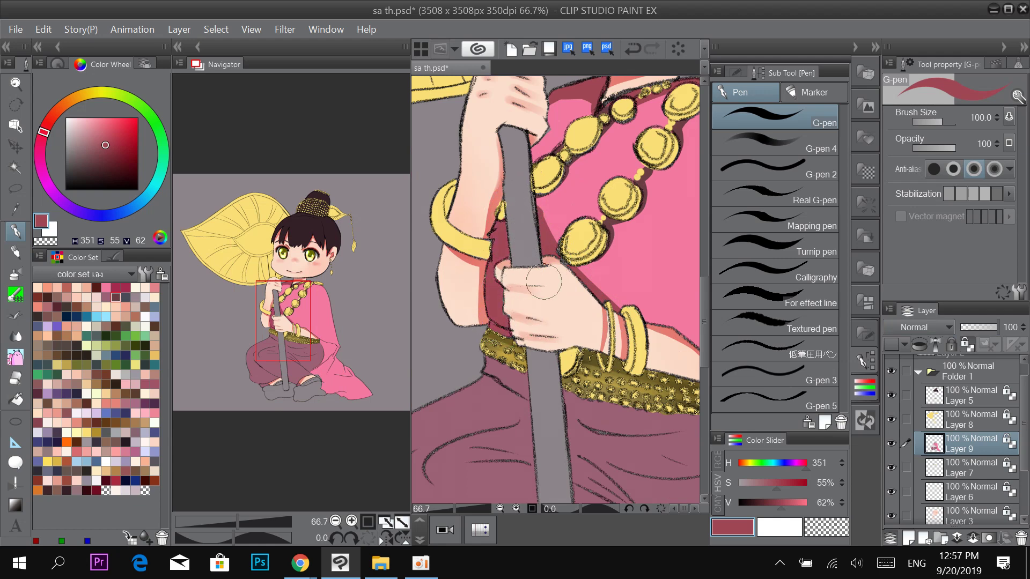
pyautogui.press('ctrl')
pyautogui.hotkey('ctrl', '-')
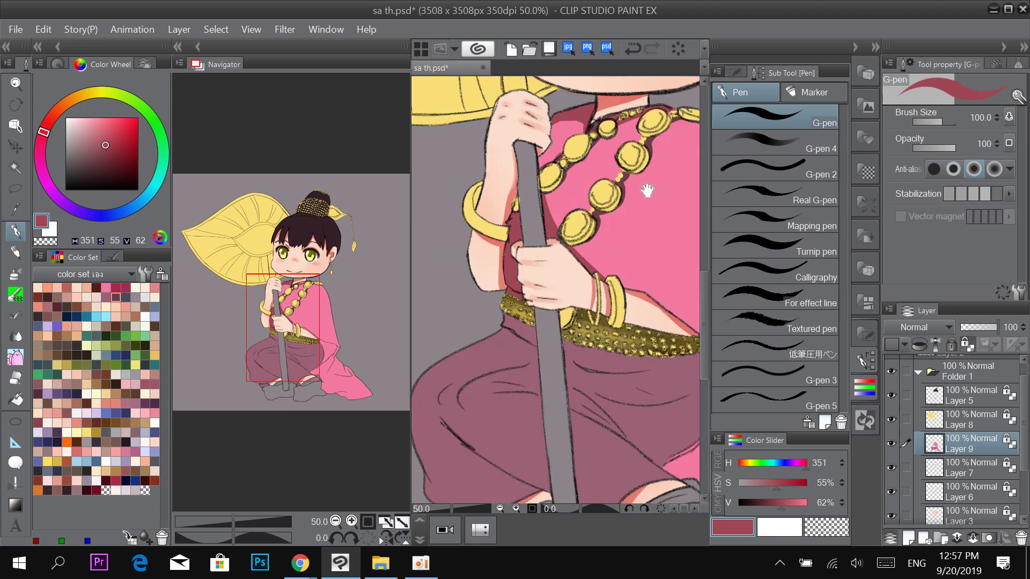
# Fill the inner side of the shawl between the belt, the knee and the fold with muted red (H 351, S 55, V 62).
pyautogui.moveTo(646, 192); pyautogui.dragTo(571, 168)
pyautogui.scroll(-1, 586, 292)
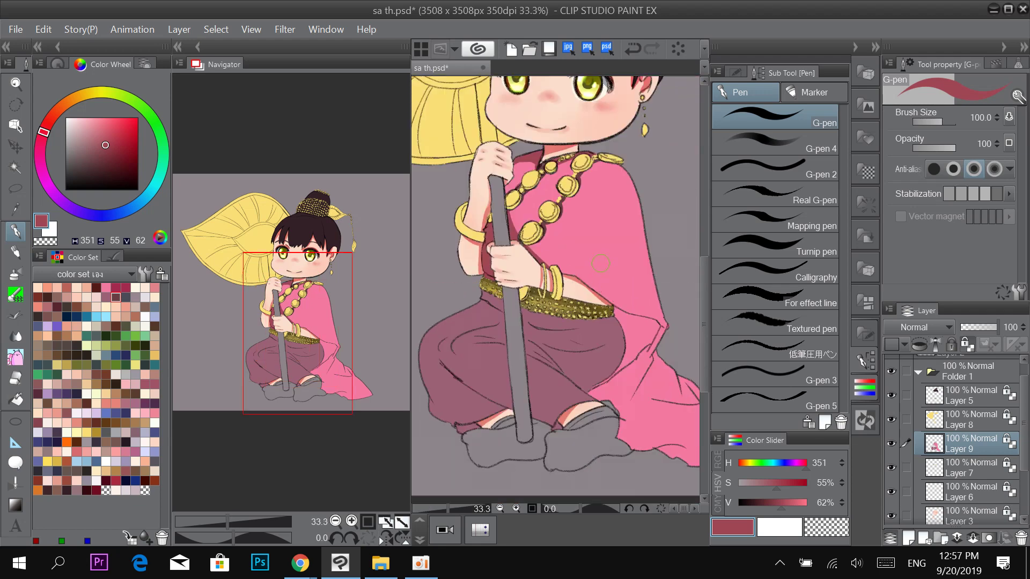
pyautogui.moveTo(630, 213); pyautogui.dragTo(550, 220)
pyautogui.hotkey('ctrl', '+')
pyautogui.hotkey('ctrl', '+')
pyautogui.click(16, 399)
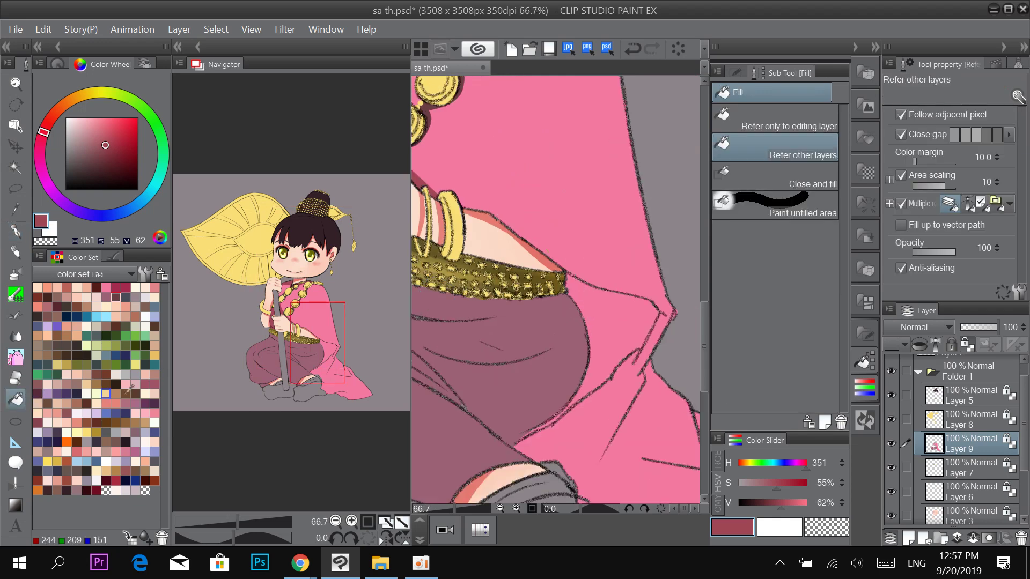
pyautogui.click(614, 331)
pyautogui.scroll(-2, 611, 355)
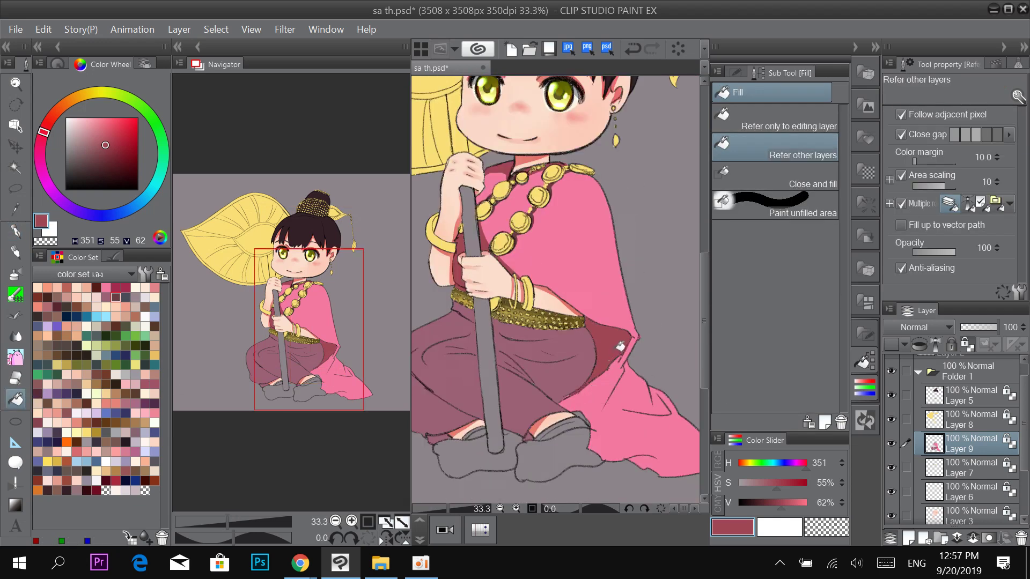
# Paint the remaining edge of the shawl's inner side along the knee muted red, using the G-pen at size 100.
pyautogui.moveTo(620, 346); pyautogui.dragTo(625, 296)
pyautogui.press('p')
pyautogui.scroll(2, 600, 304)
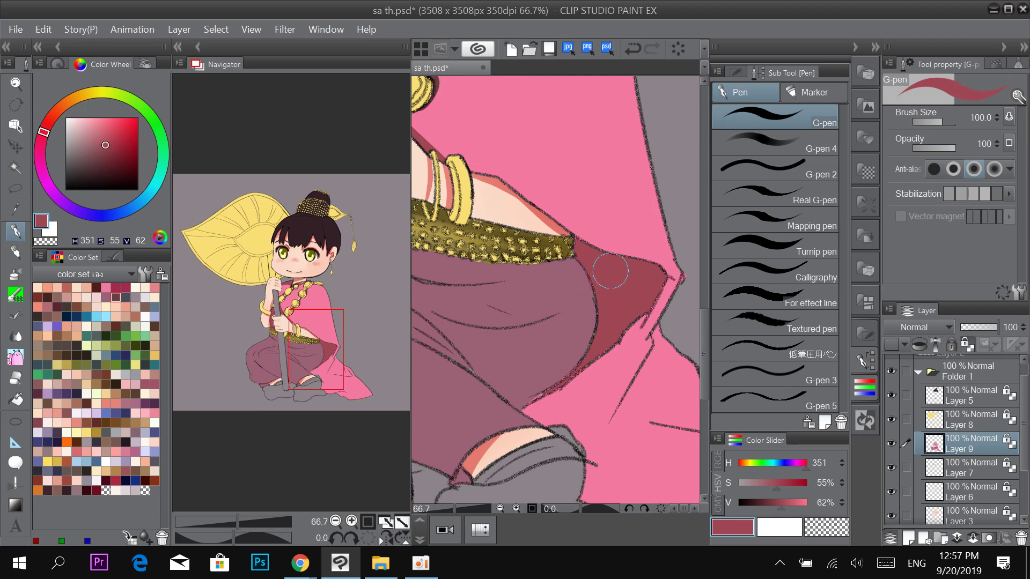
pyautogui.moveTo(539, 397); pyautogui.dragTo(588, 303)
pyautogui.moveTo(671, 224)
pyautogui.mouseDown()
pyautogui.moveTo(567, 285)
pyautogui.moveTo(564, 213)
pyautogui.mouseUp()
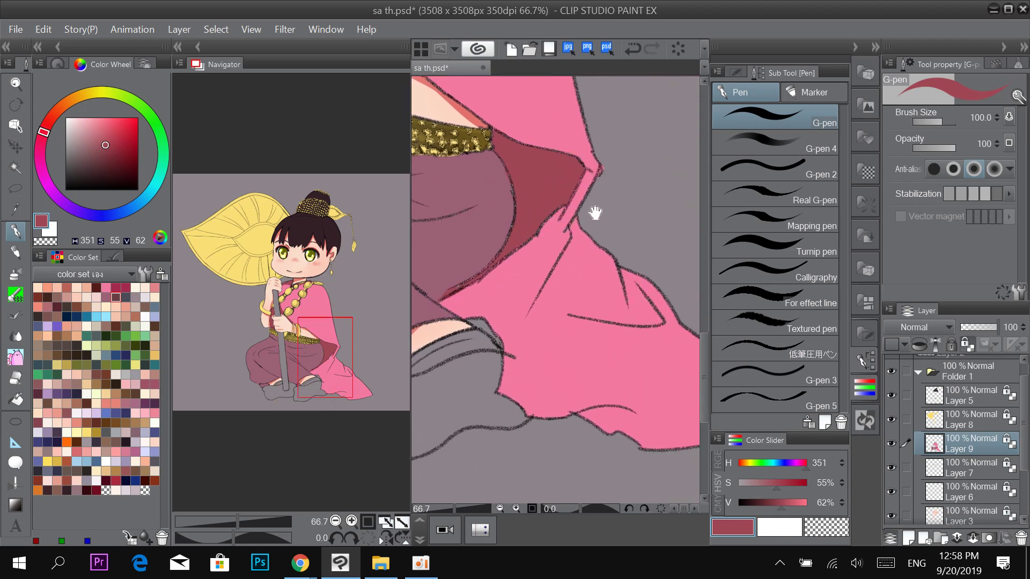
# Shade the two triangular folds in the shawl's trailing end muted red (H 351, S 55, V 62), using the G-pen at size 100.
pyautogui.moveTo(556, 275)
pyautogui.mouseDown()
pyautogui.moveTo(531, 317)
pyautogui.moveTo(611, 319)
pyautogui.moveTo(575, 241)
pyautogui.moveTo(590, 257)
pyautogui.moveTo(590, 287)
pyautogui.moveTo(659, 319)
pyautogui.moveTo(631, 319)
pyautogui.moveTo(629, 291)
pyautogui.moveTo(650, 318)
pyautogui.moveTo(635, 296)
pyautogui.mouseUp()
pyautogui.hotkey('ctrl', 'z')
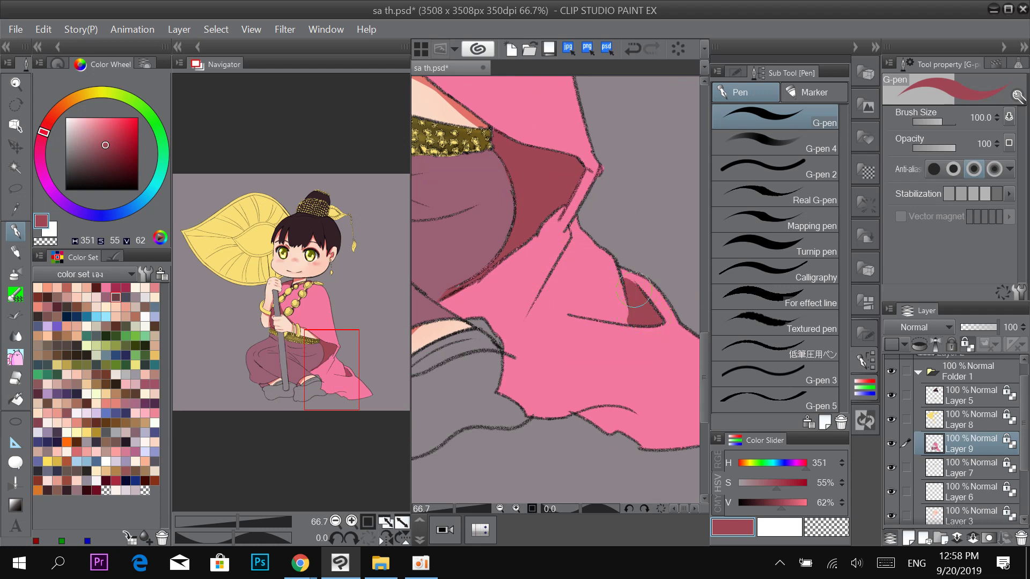
pyautogui.moveTo(572, 270)
pyautogui.mouseDown()
pyautogui.moveTo(586, 272)
pyautogui.moveTo(605, 317)
pyautogui.moveTo(546, 318)
pyautogui.moveTo(567, 281)
pyautogui.moveTo(570, 302)
pyautogui.moveTo(585, 297)
pyautogui.mouseUp()
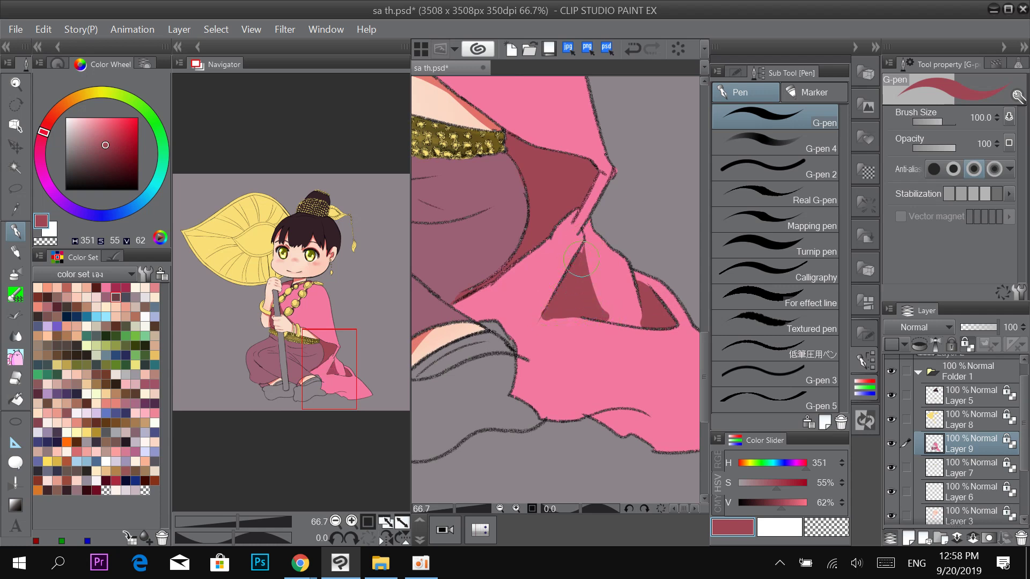
pyautogui.moveTo(582, 259); pyautogui.dragTo(591, 284)
# Shade the shawl's lower hem muted red, along the edge behind the foot and under the curved fold line.
pyautogui.scroll(-3, 640, 220)
pyautogui.scroll(2, 626, 246)
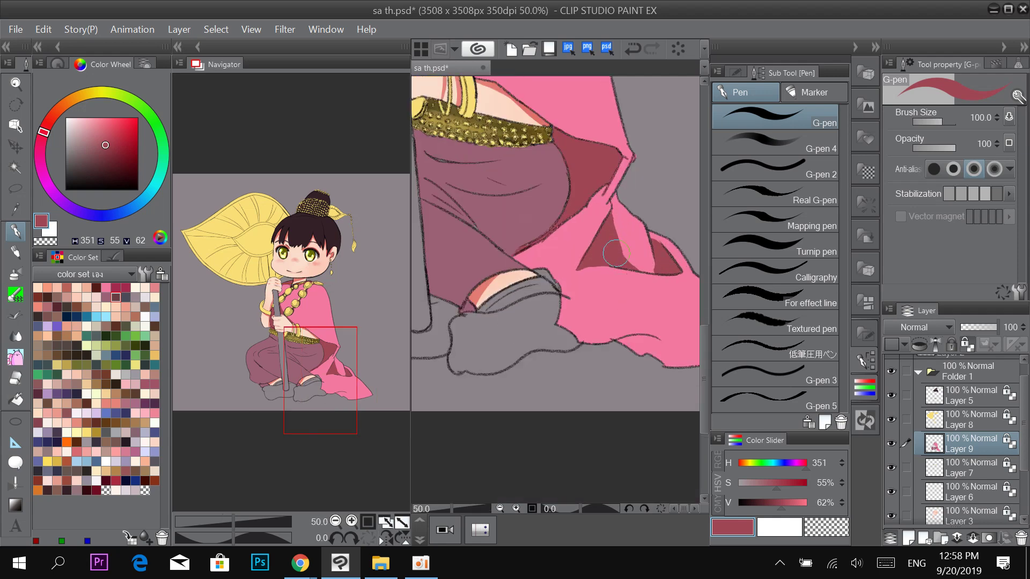
pyautogui.scroll(1, 673, 229)
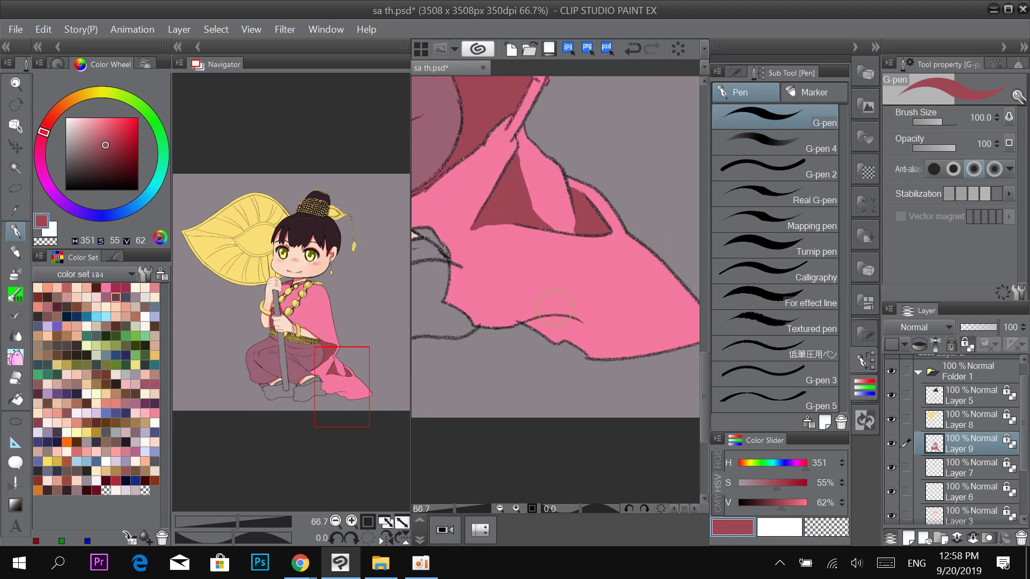
pyautogui.moveTo(582, 321)
pyautogui.mouseDown()
pyautogui.moveTo(552, 325)
pyautogui.moveTo(543, 344)
pyautogui.moveTo(559, 327)
pyautogui.moveTo(571, 330)
pyautogui.moveTo(523, 328)
pyautogui.moveTo(575, 322)
pyautogui.moveTo(637, 346)
pyautogui.moveTo(623, 346)
pyautogui.moveTo(665, 346)
pyautogui.moveTo(566, 348)
pyautogui.moveTo(527, 323)
pyautogui.mouseUp()
pyautogui.hotkey('ctrl', 'z')
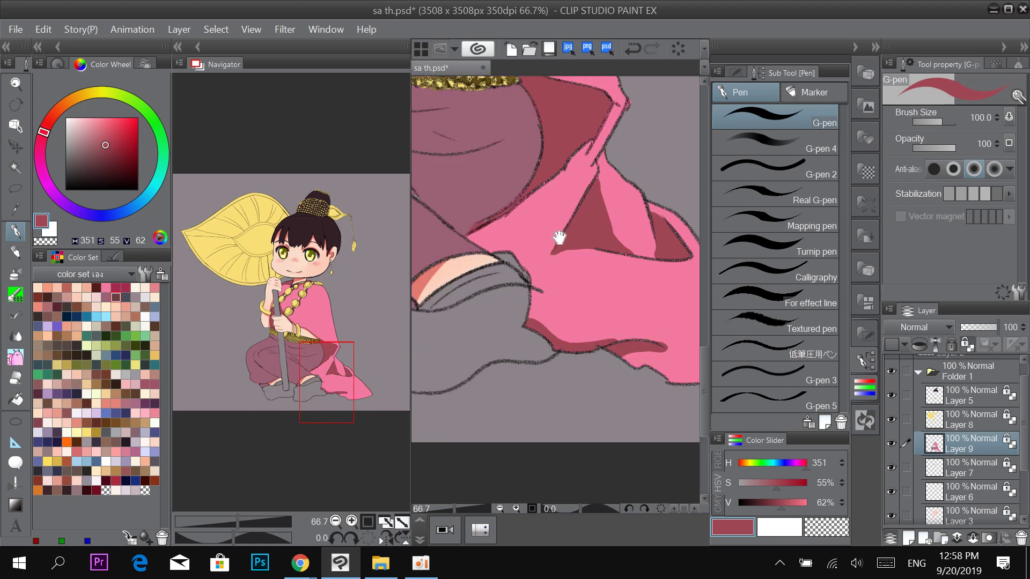
# Unlock Layer 9's transparent pixels, paint the small strip of cloth above the foot beside the shawl muted red, and relock them.
pyautogui.moveTo(560, 237); pyautogui.dragTo(598, 264)
pyautogui.click(963, 346)
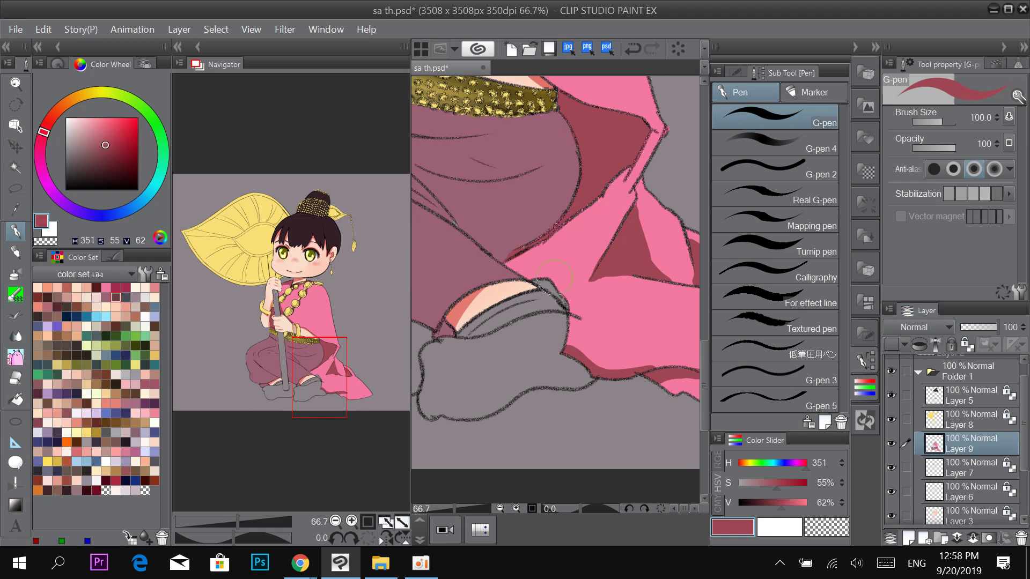
pyautogui.moveTo(536, 281); pyautogui.dragTo(565, 303)
pyautogui.keyDown('alt'); pyautogui.click(560, 287); pyautogui.keyUp('alt')
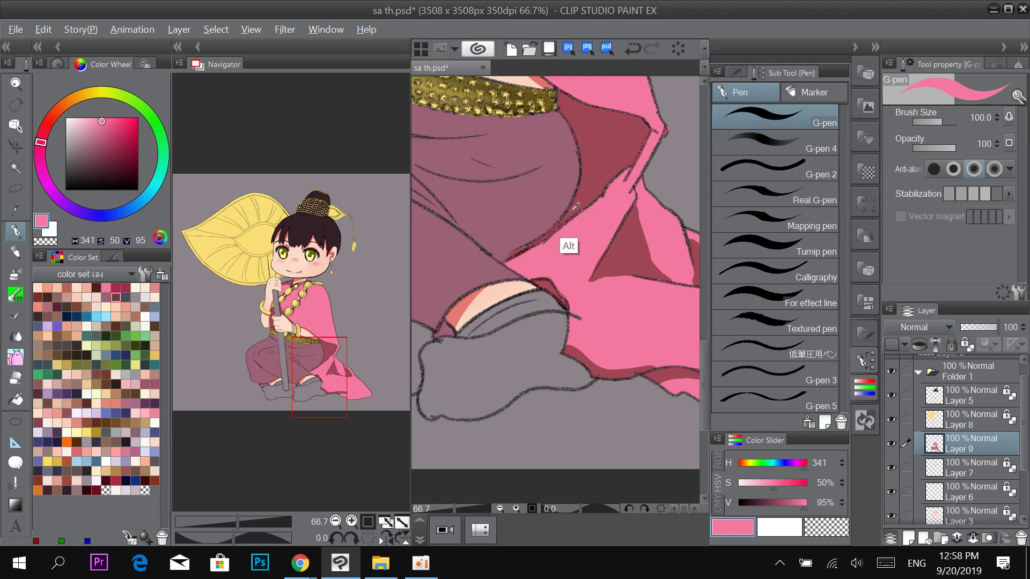
pyautogui.keyDown('alt'); pyautogui.click(522, 251); pyautogui.keyUp('alt')
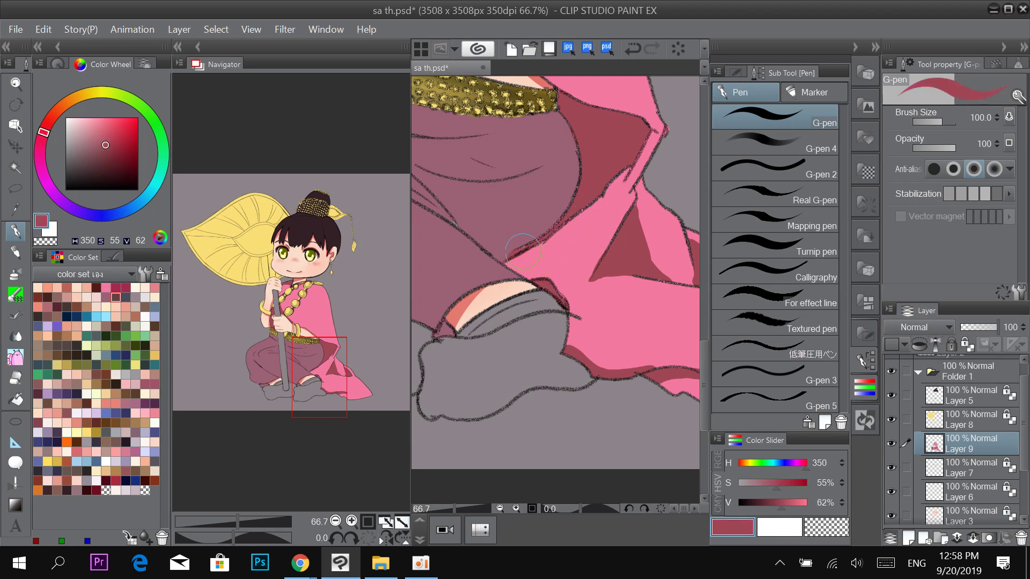
pyautogui.keyDown('alt'); pyautogui.click(563, 300); pyautogui.keyUp('alt')
pyautogui.keyDown('alt'); pyautogui.click(557, 294); pyautogui.keyUp('alt')
pyautogui.click(965, 344)
# Shade the inner cuffs of the mauve garment above both feet with dark maroon (H 351, S 42, V 42).
pyautogui.hotkey('ctrl', '-')
pyautogui.hotkey('ctrl', '-')
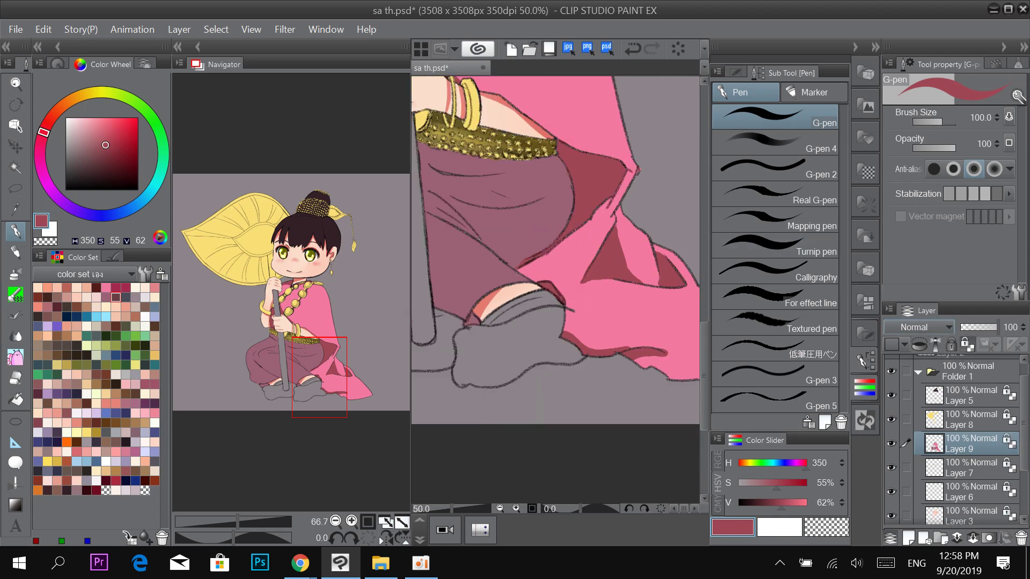
pyautogui.moveTo(551, 176); pyautogui.dragTo(581, 262)
pyautogui.scroll(2, 578, 274)
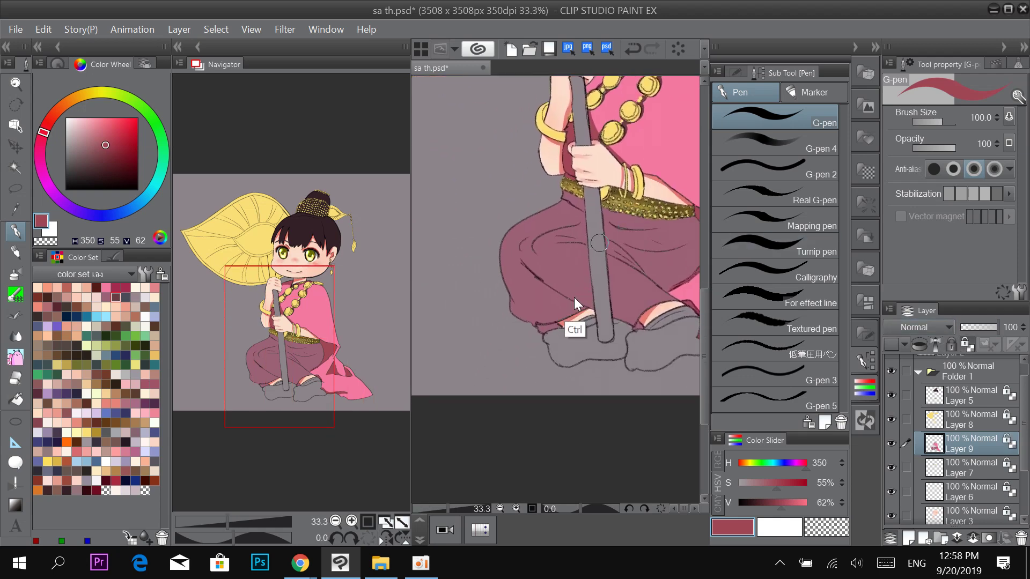
pyautogui.keyDown('alt'); pyautogui.click(570, 272); pyautogui.keyUp('alt')
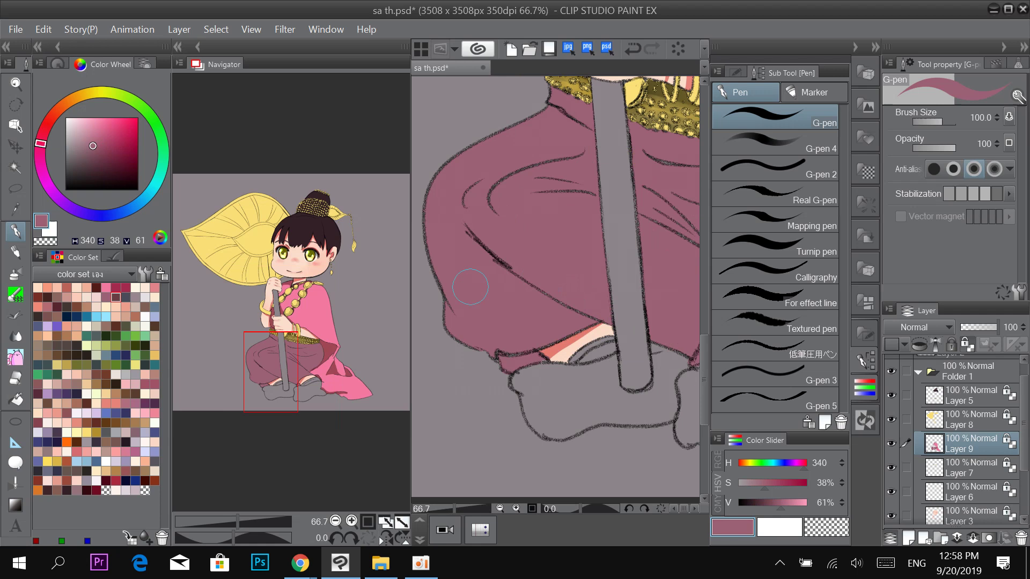
pyautogui.click(116, 297)
pyautogui.moveTo(524, 308)
pyautogui.mouseDown()
pyautogui.moveTo(517, 253)
pyautogui.moveTo(536, 284)
pyautogui.mouseUp()
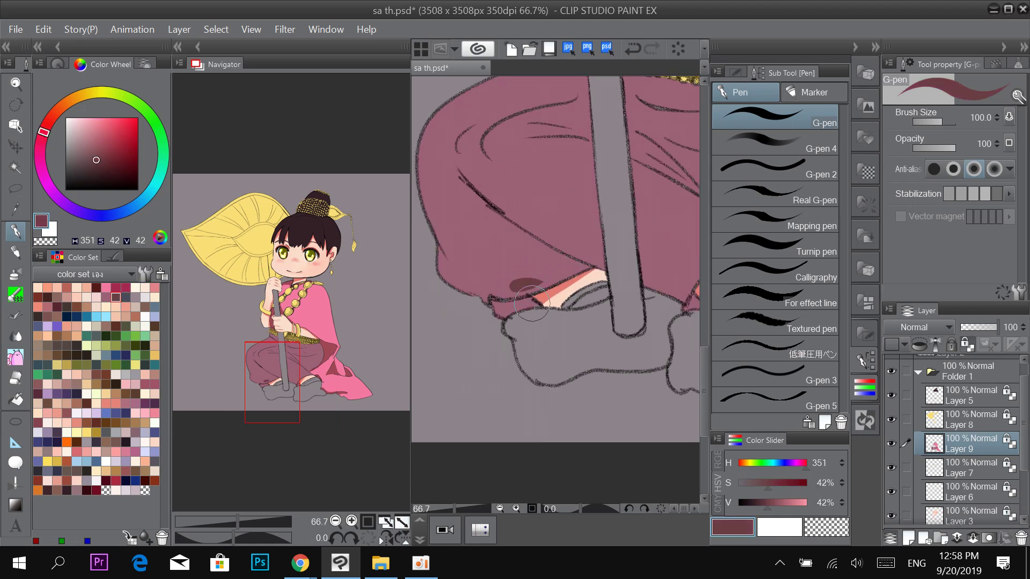
pyautogui.hotkey('ctrl', 'z')
pyautogui.moveTo(499, 314)
pyautogui.mouseDown()
pyautogui.moveTo(534, 305)
pyautogui.moveTo(500, 309)
pyautogui.mouseUp()
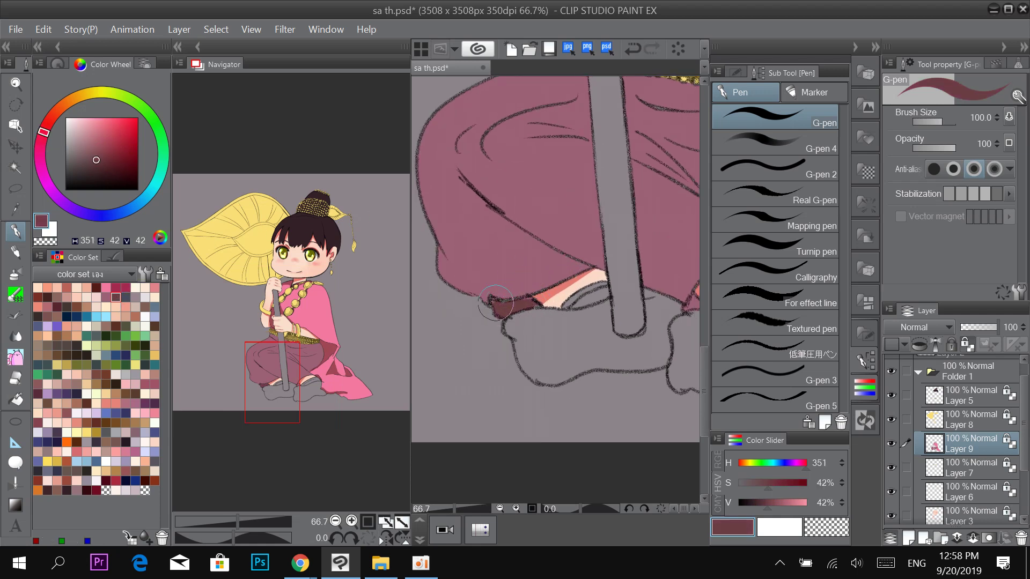
pyautogui.moveTo(687, 165); pyautogui.dragTo(577, 152)
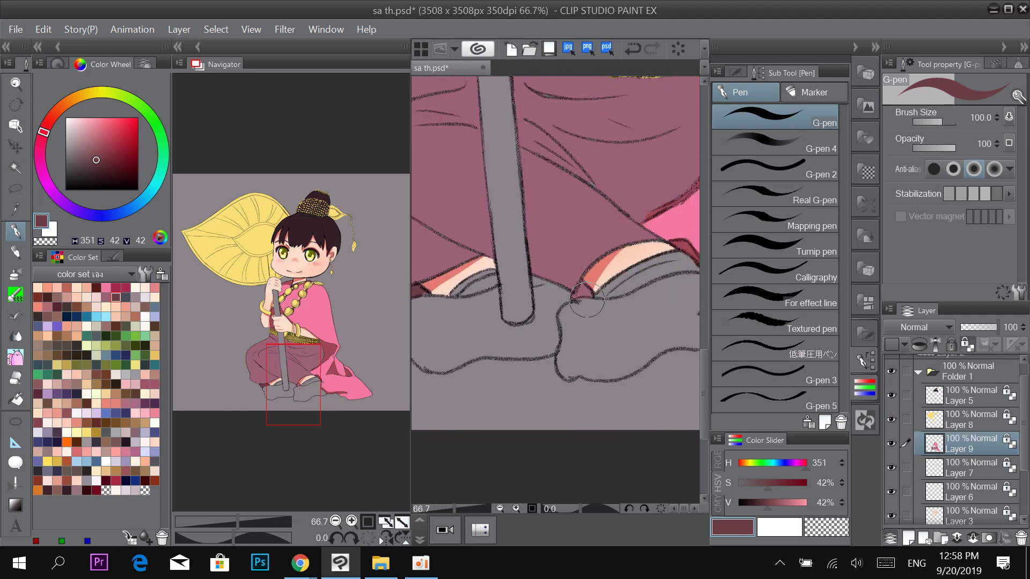
pyautogui.moveTo(587, 299)
pyautogui.mouseDown()
pyautogui.moveTo(574, 299)
pyautogui.moveTo(584, 294)
pyautogui.mouseUp()
# Shade the outer edge of the left leg and the crease above its foot dark maroon, using the G-pen at size 60 for the crease.
pyautogui.moveTo(576, 251); pyautogui.dragTo(633, 292)
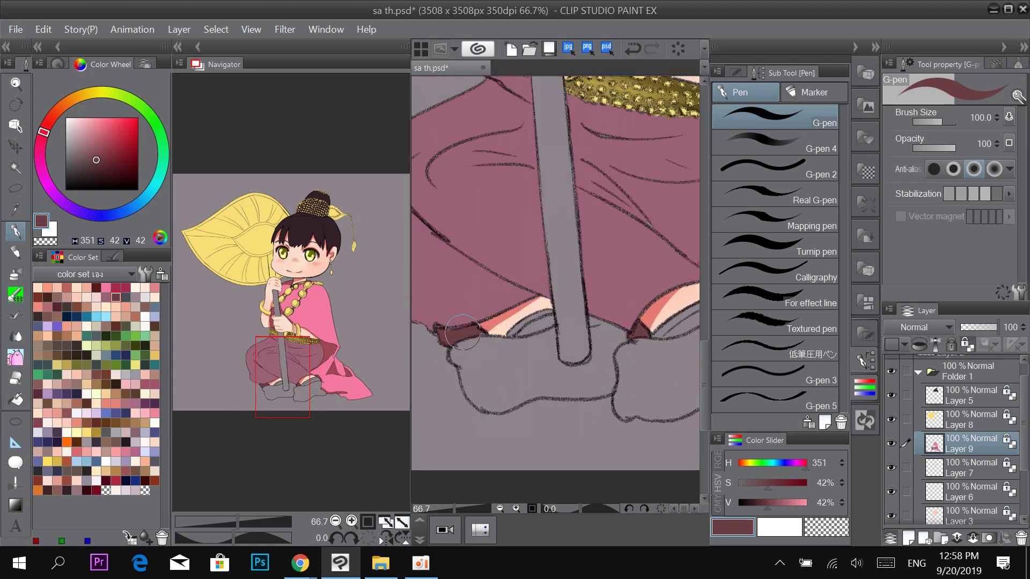
pyautogui.moveTo(472, 312); pyautogui.dragTo(538, 338)
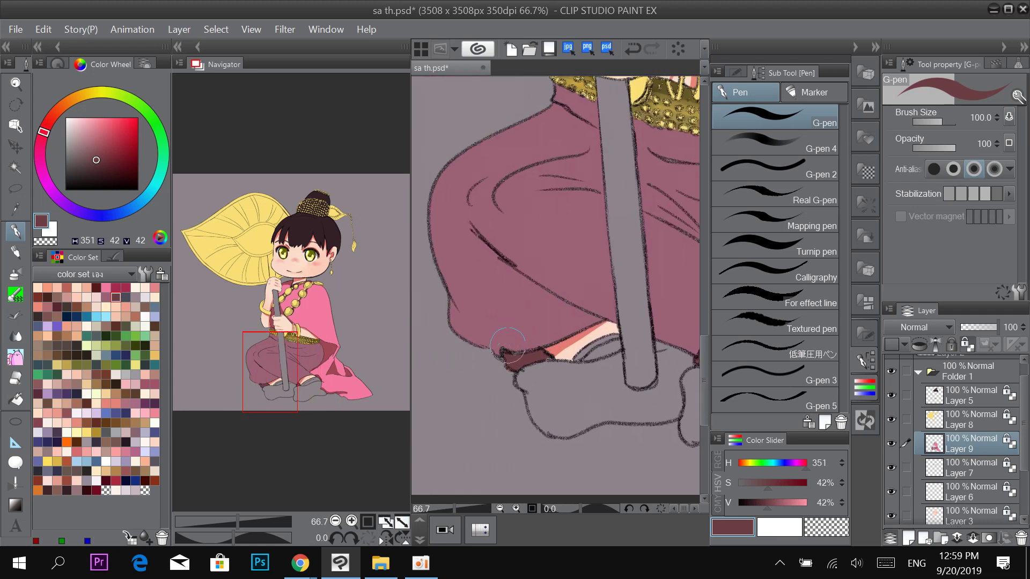
pyautogui.moveTo(432, 219)
pyautogui.mouseDown()
pyautogui.moveTo(505, 348)
pyautogui.moveTo(468, 333)
pyautogui.moveTo(435, 260)
pyautogui.moveTo(436, 162)
pyautogui.moveTo(436, 216)
pyautogui.mouseUp()
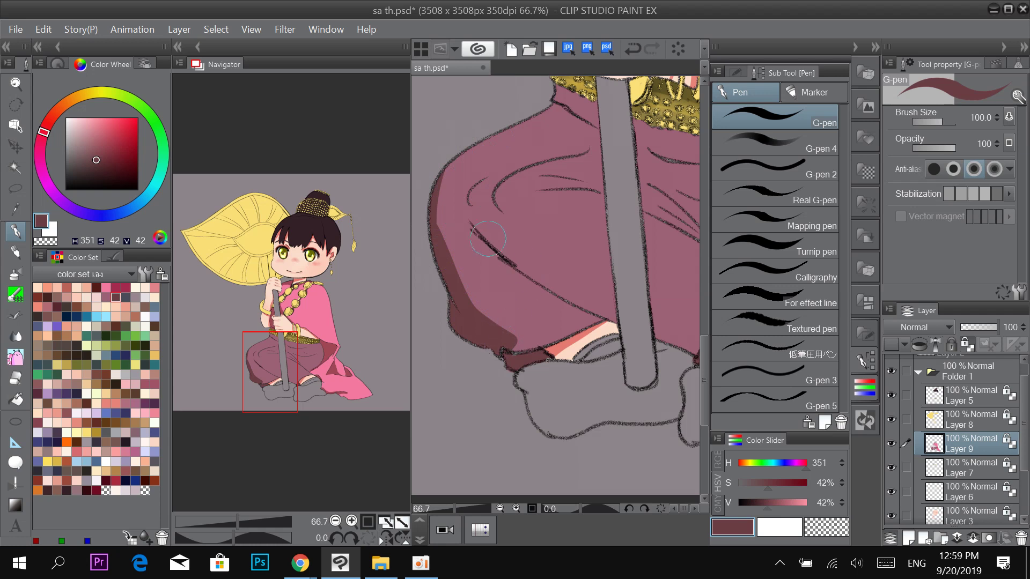
pyautogui.moveTo(500, 260)
pyautogui.mouseDown()
pyautogui.moveTo(529, 293)
pyautogui.moveTo(588, 318)
pyautogui.mouseUp()
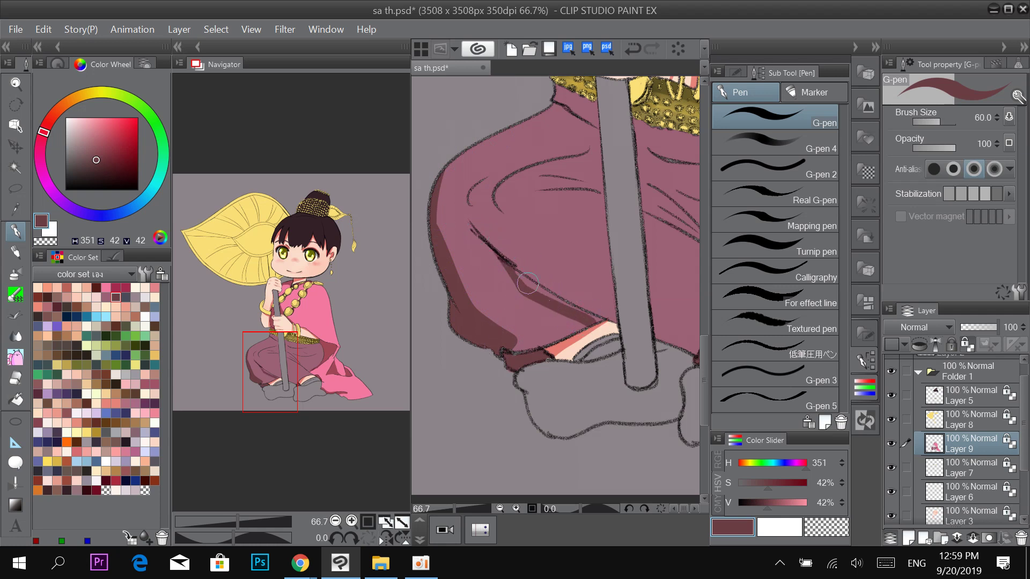
pyautogui.moveTo(528, 283)
pyautogui.mouseDown()
pyautogui.moveTo(599, 323)
pyautogui.moveTo(530, 286)
pyautogui.moveTo(584, 313)
pyautogui.mouseUp()
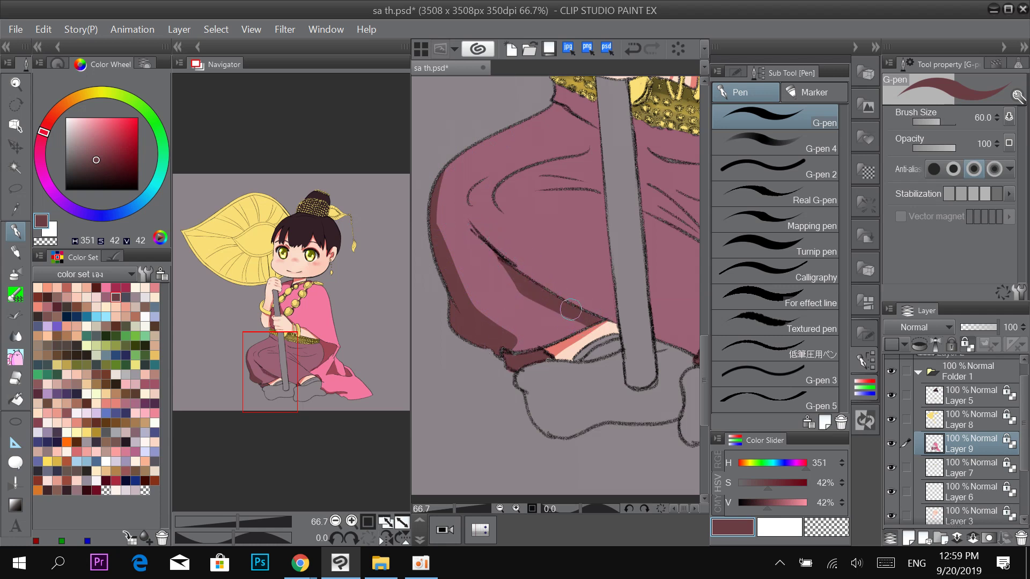
# Shade the mauve garment along the curved edge of the knee next to the shawl dark maroon, using the G-pen at size 60.
pyautogui.scroll(-2, 590, 258)
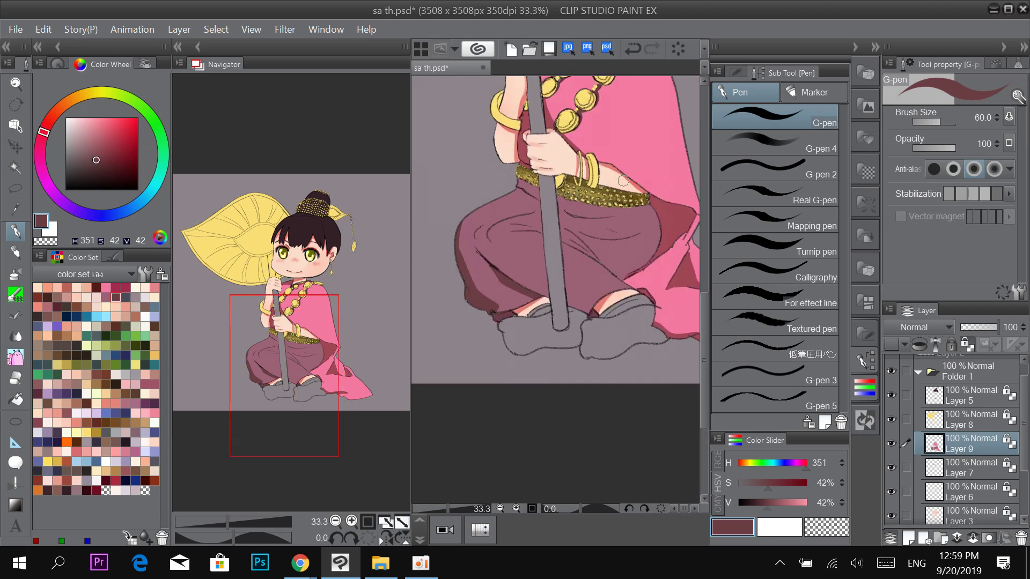
pyautogui.scroll(1, 606, 234)
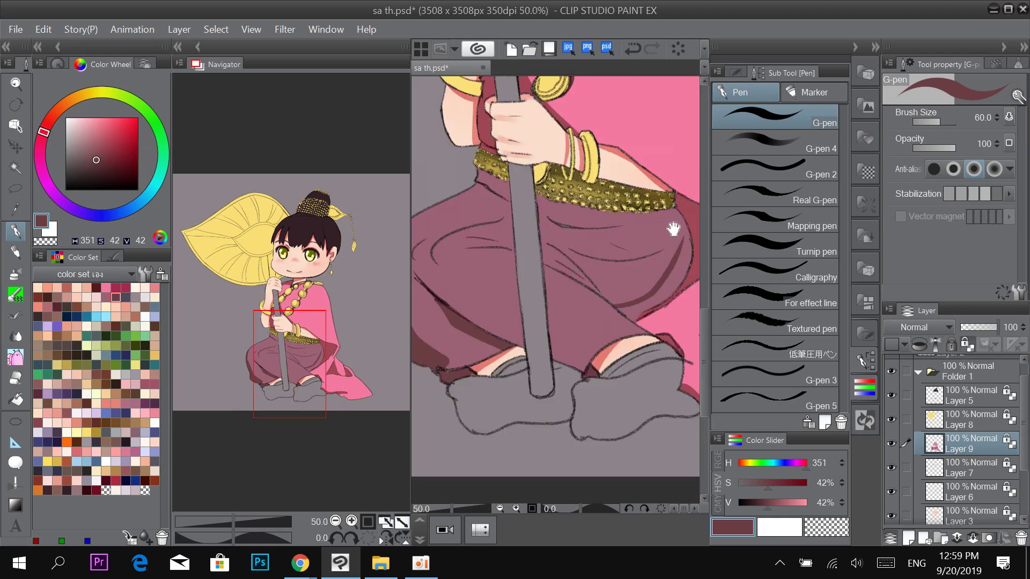
pyautogui.scroll(1, 667, 230)
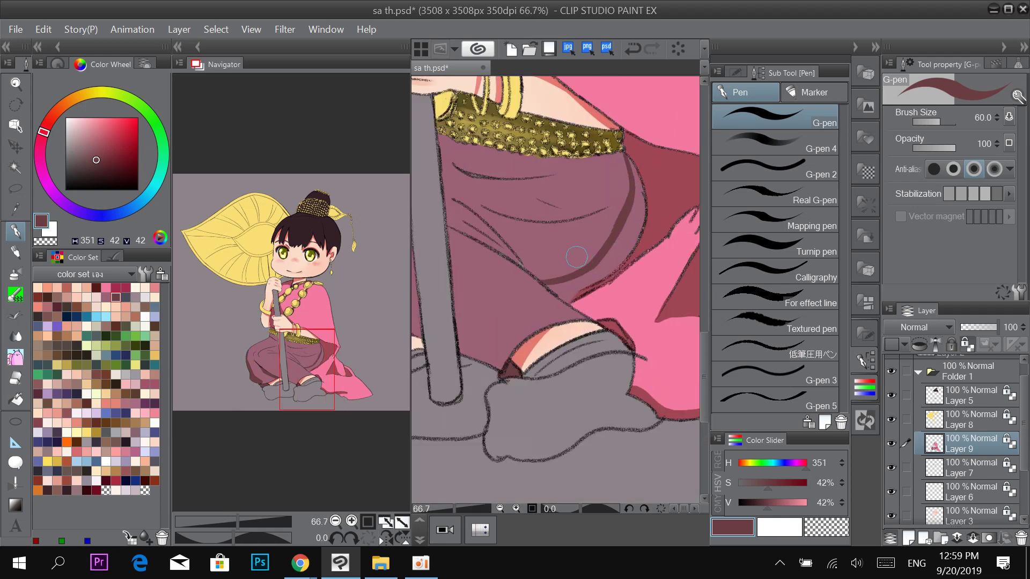
pyautogui.moveTo(562, 298)
pyautogui.mouseDown()
pyautogui.moveTo(624, 248)
pyautogui.moveTo(629, 163)
pyautogui.moveTo(636, 212)
pyautogui.moveTo(638, 200)
pyautogui.moveTo(618, 254)
pyautogui.moveTo(638, 221)
pyautogui.moveTo(609, 261)
pyautogui.mouseUp()
pyautogui.moveTo(636, 201)
pyautogui.mouseDown()
pyautogui.moveTo(596, 268)
pyautogui.moveTo(561, 289)
pyautogui.moveTo(606, 252)
pyautogui.moveTo(587, 278)
pyautogui.mouseUp()
# Shade the folds under the belt to the right of the staff dark maroon and trim their edges with mauve (H 340, S 38, V 61).
pyautogui.moveTo(606, 177); pyautogui.dragTo(671, 216)
pyautogui.moveTo(571, 235)
pyautogui.mouseDown()
pyautogui.moveTo(602, 265)
pyautogui.moveTo(587, 292)
pyautogui.moveTo(603, 281)
pyautogui.moveTo(587, 259)
pyautogui.moveTo(545, 237)
pyautogui.moveTo(543, 263)
pyautogui.moveTo(556, 253)
pyautogui.moveTo(580, 275)
pyautogui.moveTo(545, 225)
pyautogui.moveTo(547, 251)
pyautogui.moveTo(603, 286)
pyautogui.moveTo(593, 254)
pyautogui.moveTo(546, 238)
pyautogui.mouseUp()
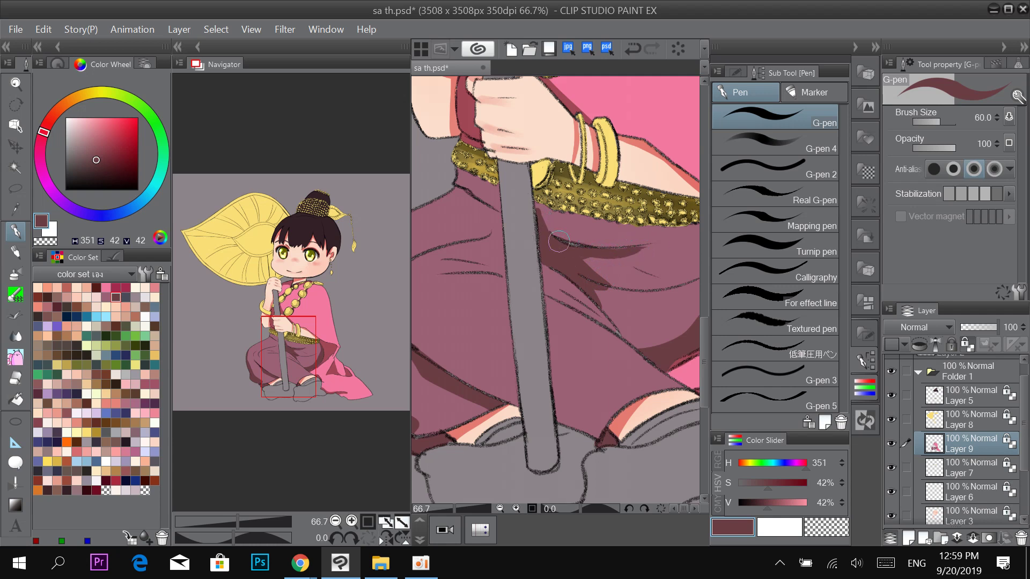
pyautogui.keyDown('alt'); pyautogui.click(613, 272); pyautogui.keyUp('alt')
pyautogui.moveTo(593, 267); pyautogui.dragTo(657, 249)
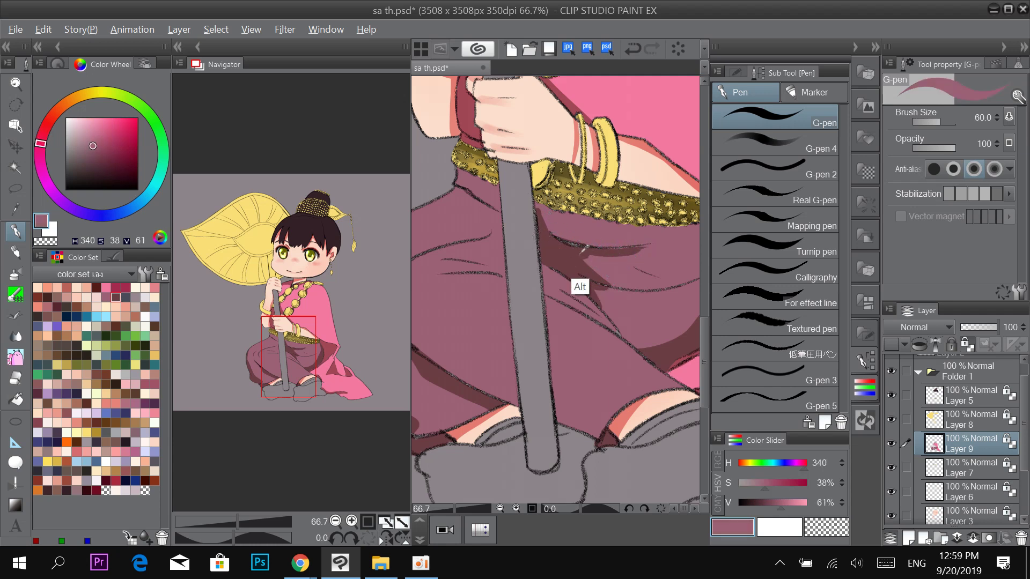
pyautogui.keyDown('alt'); pyautogui.click(575, 258); pyautogui.keyUp('alt')
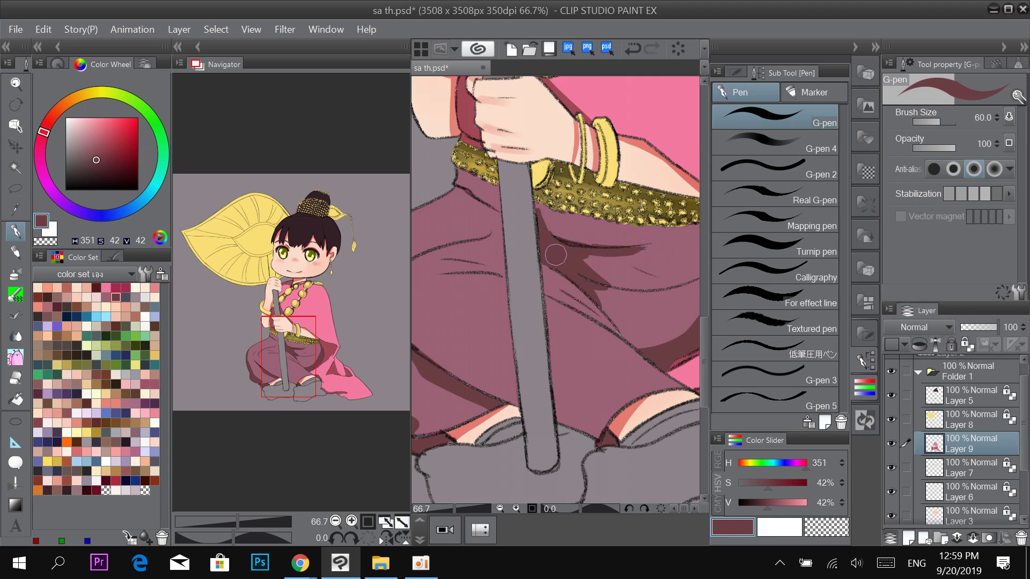
pyautogui.keyDown('alt'); pyautogui.click(599, 259); pyautogui.keyUp('alt')
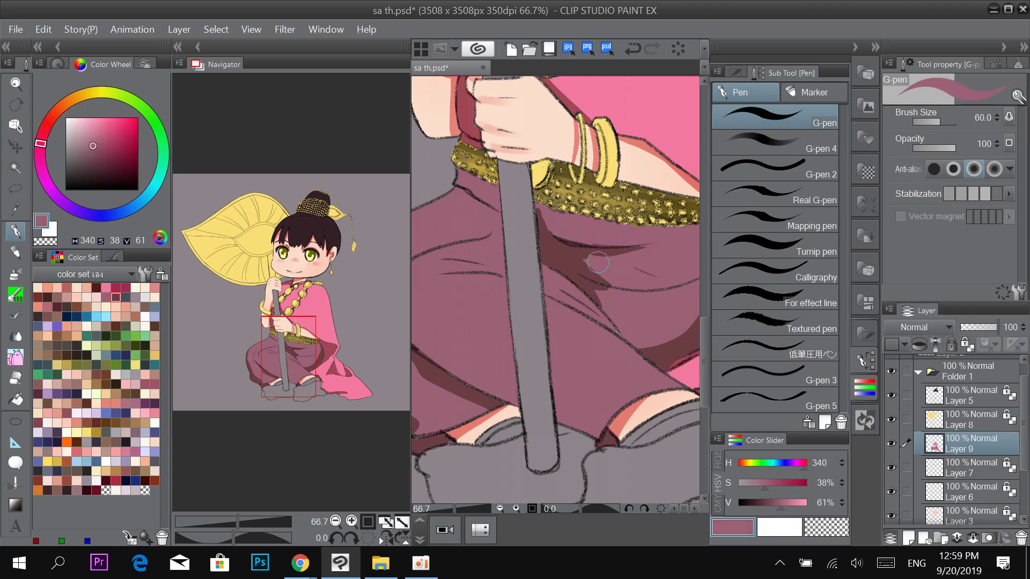
pyautogui.moveTo(598, 262); pyautogui.dragTo(665, 239)
pyautogui.moveTo(602, 276); pyautogui.dragTo(631, 305)
pyautogui.keyDown('alt'); pyautogui.click(589, 277); pyautogui.keyUp('alt')
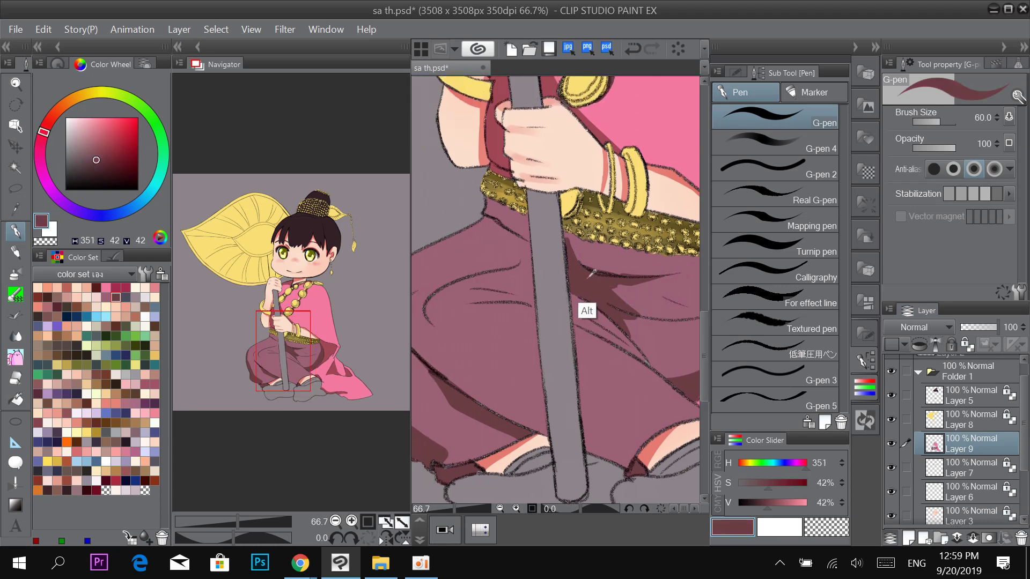
# Shade the long curved fold on top of the left knee dark maroon, tapering toward the staff.
pyautogui.moveTo(568, 279); pyautogui.dragTo(642, 269)
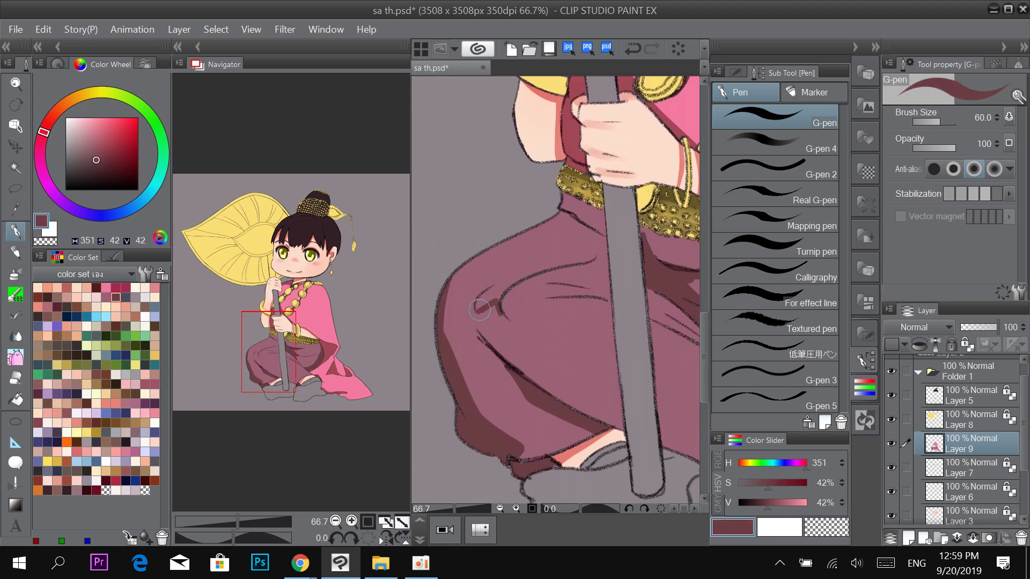
pyautogui.moveTo(483, 295)
pyautogui.mouseDown()
pyautogui.moveTo(494, 293)
pyautogui.moveTo(483, 305)
pyautogui.moveTo(575, 261)
pyautogui.mouseUp()
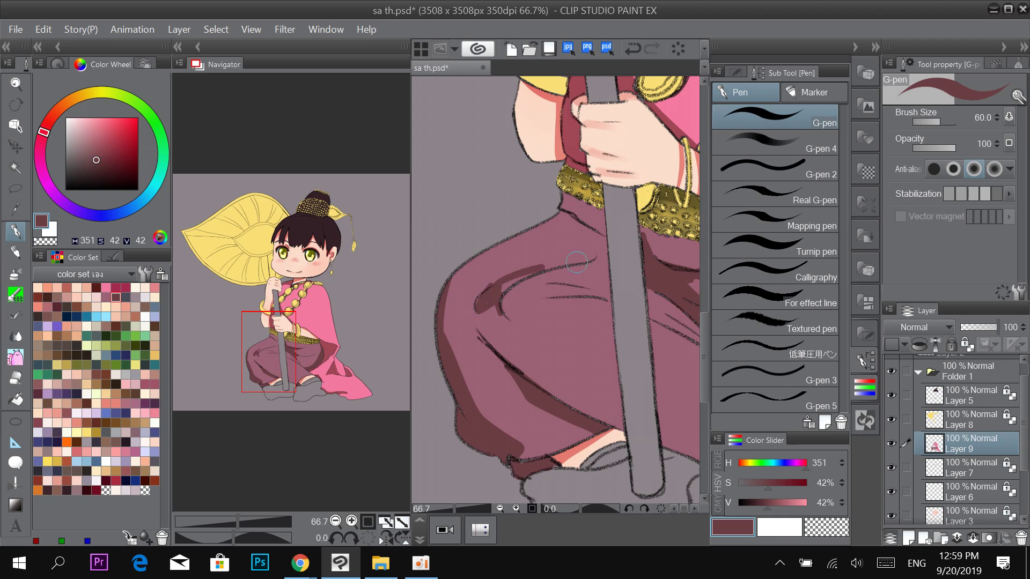
pyautogui.moveTo(502, 294)
pyautogui.mouseDown()
pyautogui.moveTo(536, 268)
pyautogui.moveTo(530, 275)
pyautogui.mouseUp()
# Shade the short folds left of the staff dark maroon and join them to the knee fold and the area below the belt.
pyautogui.moveTo(680, 270)
pyautogui.mouseDown()
pyautogui.moveTo(632, 234)
pyautogui.moveTo(658, 240)
pyautogui.mouseUp()
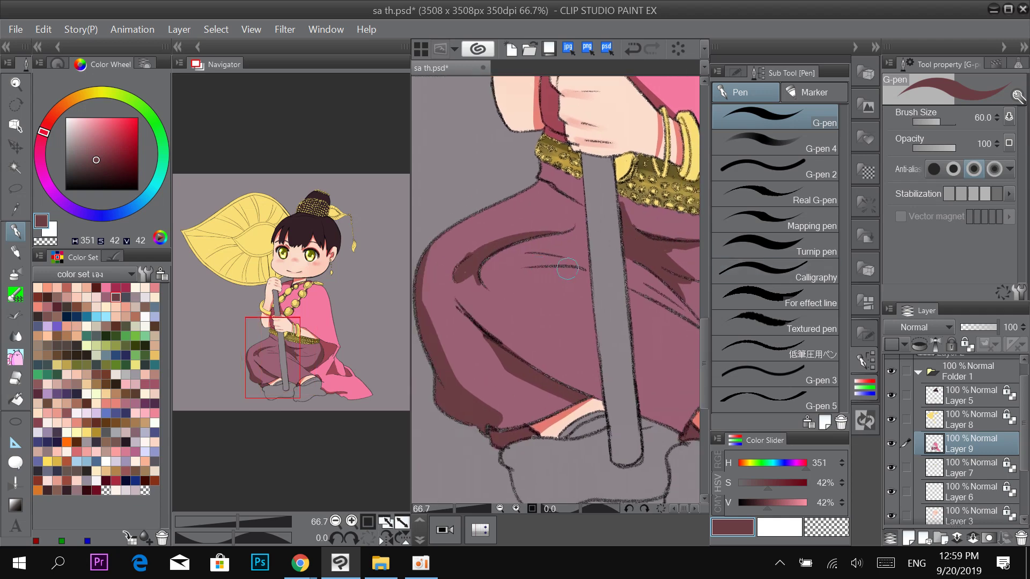
pyautogui.moveTo(585, 266)
pyautogui.mouseDown()
pyautogui.moveTo(525, 263)
pyautogui.moveTo(583, 226)
pyautogui.mouseUp()
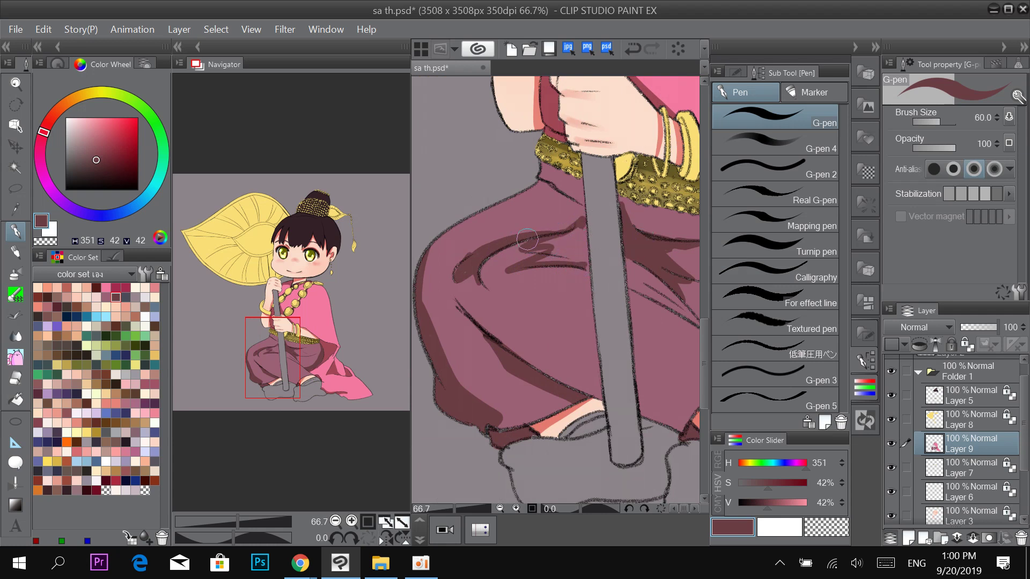
pyautogui.moveTo(583, 219)
pyautogui.mouseDown()
pyautogui.moveTo(585, 266)
pyautogui.moveTo(545, 262)
pyautogui.moveTo(560, 260)
pyautogui.moveTo(563, 235)
pyautogui.moveTo(589, 249)
pyautogui.moveTo(586, 259)
pyautogui.moveTo(541, 258)
pyautogui.moveTo(576, 234)
pyautogui.mouseUp()
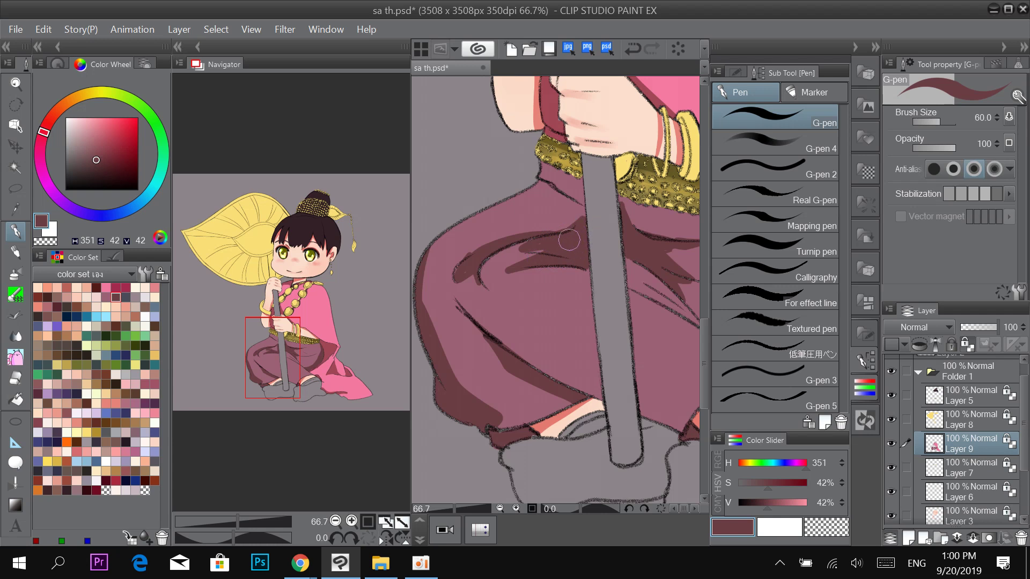
pyautogui.moveTo(513, 249); pyautogui.dragTo(494, 250)
# Extend the dark maroon shading along the thigh folds just right of the staff.
pyautogui.moveTo(663, 222); pyautogui.dragTo(556, 187)
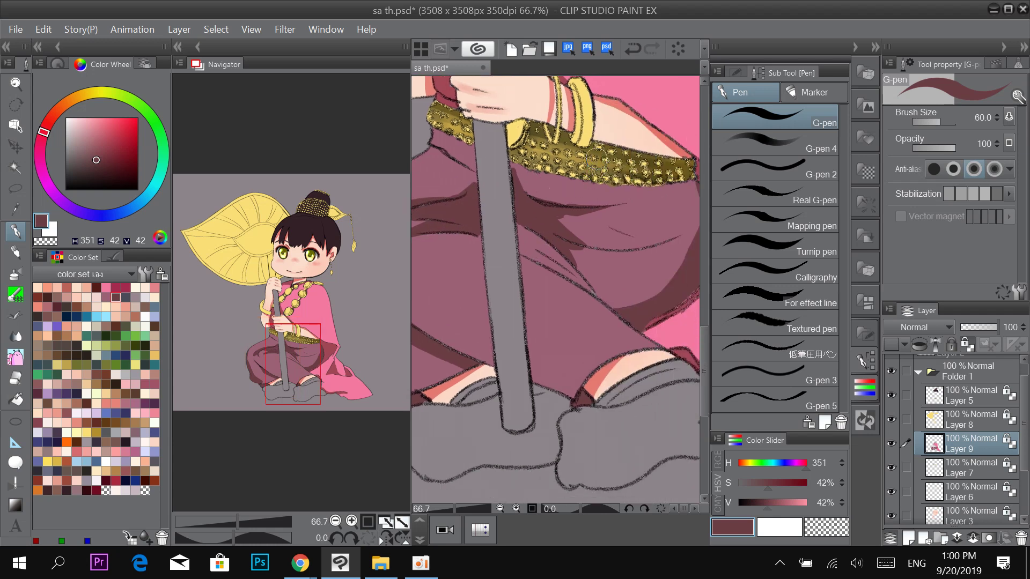
pyautogui.moveTo(518, 248)
pyautogui.mouseDown()
pyautogui.moveTo(561, 271)
pyautogui.moveTo(526, 251)
pyautogui.mouseUp()
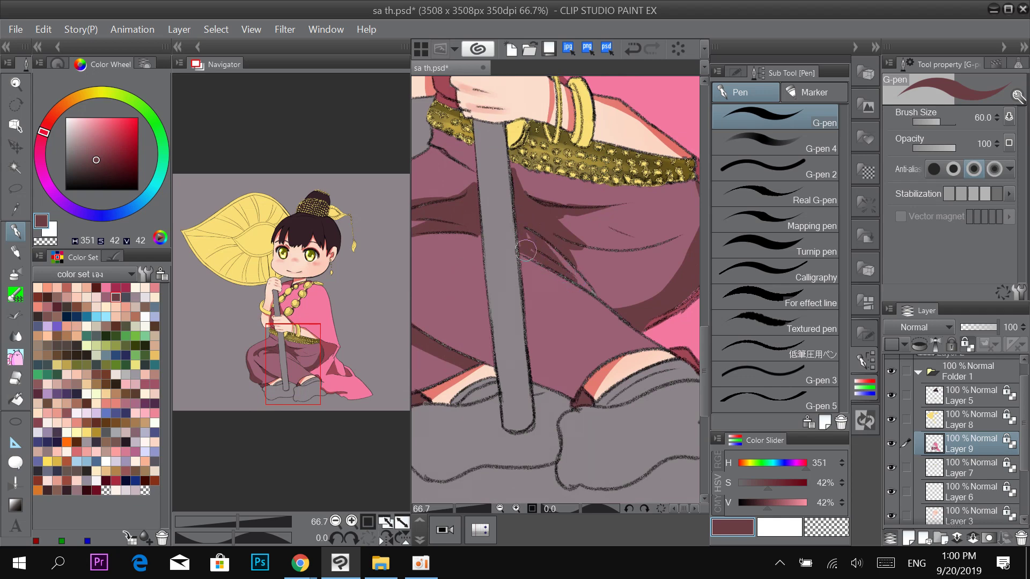
pyautogui.scroll(-2, 606, 187)
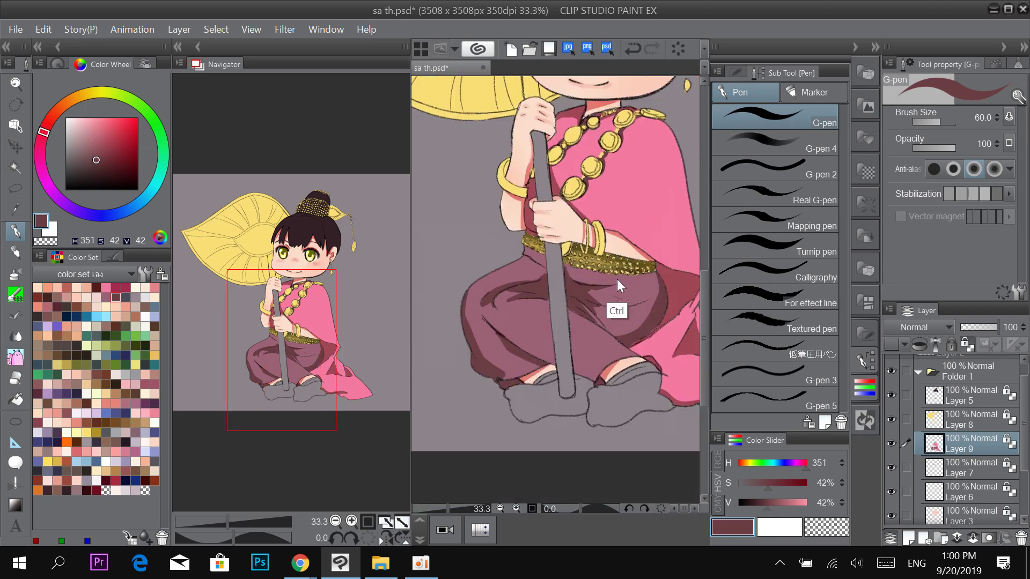
# Shade the garment's top edge directly under the belt dark maroon on both sides of the staff, using a brush size of 80.
pyautogui.scroll(2, 620, 278)
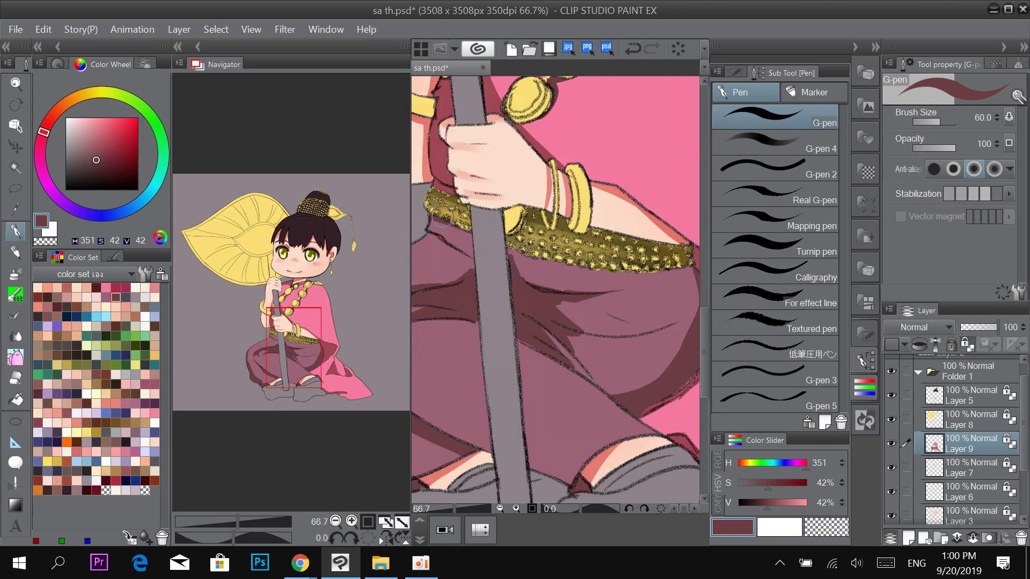
pyautogui.moveTo(638, 267); pyautogui.dragTo(687, 258)
pyautogui.press(']')
pyautogui.moveTo(519, 257)
pyautogui.mouseDown()
pyautogui.moveTo(680, 272)
pyautogui.moveTo(550, 230)
pyautogui.mouseUp()
pyautogui.moveTo(602, 259); pyautogui.dragTo(619, 268)
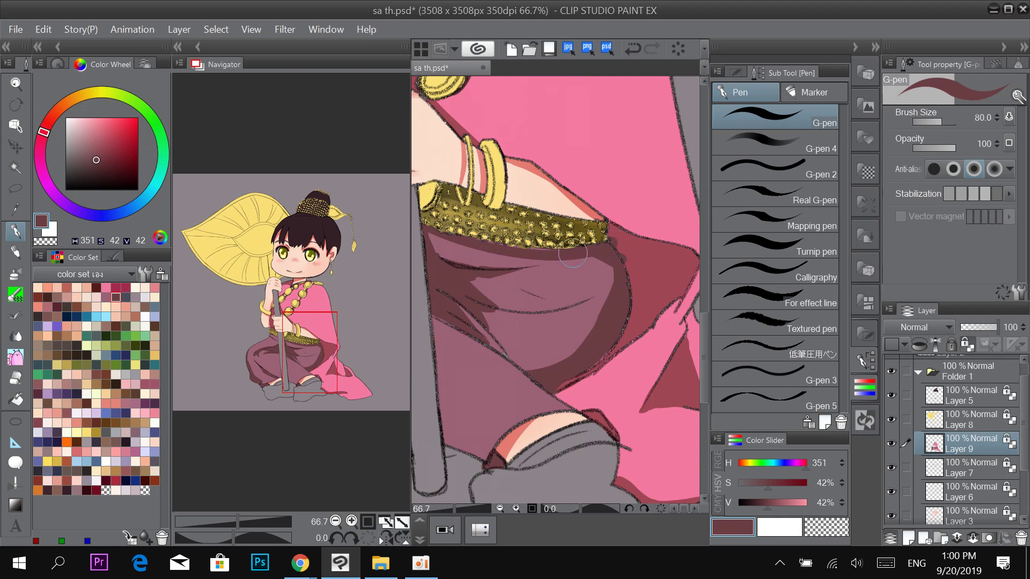
pyautogui.moveTo(437, 226); pyautogui.dragTo(554, 251)
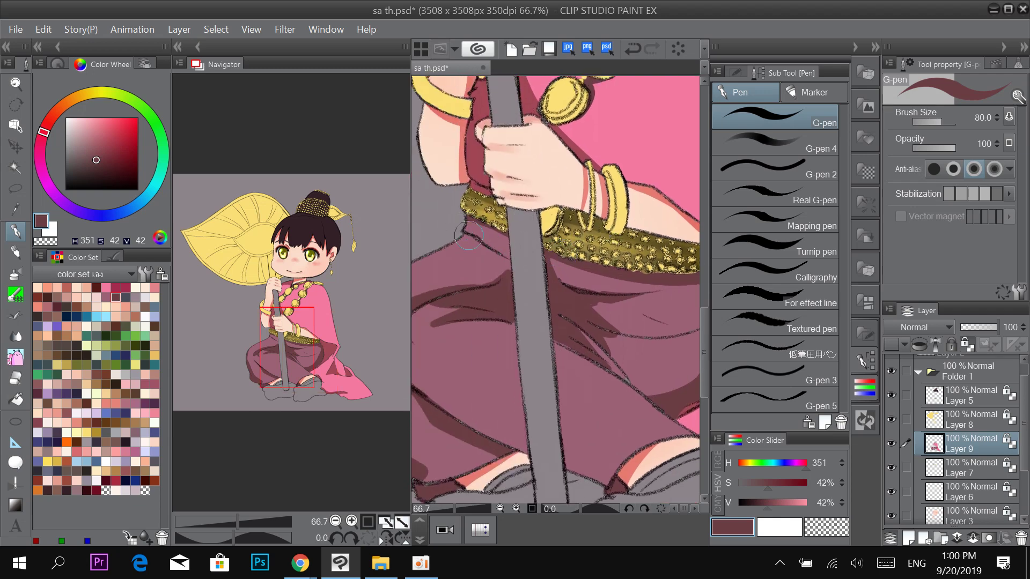
pyautogui.moveTo(469, 235)
pyautogui.mouseDown()
pyautogui.moveTo(493, 248)
pyautogui.moveTo(484, 223)
pyautogui.mouseUp()
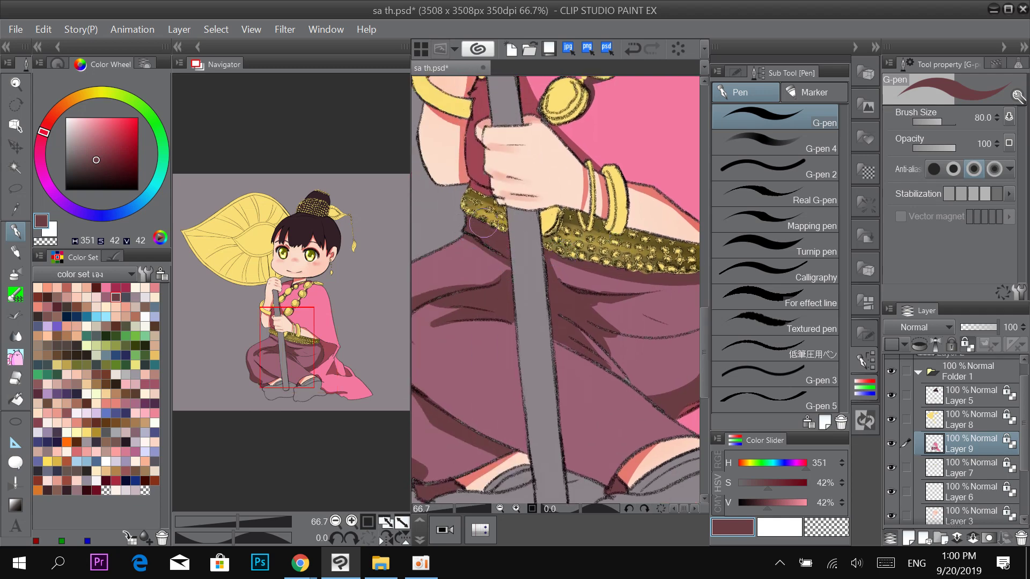
# Shade the long diagonal fold on the lower leg left of the staff dark maroon, from the knee down to the ankle.
pyautogui.keyDown('ctrl'); pyautogui.scroll(-3, 578, 236); pyautogui.keyUp('ctrl')
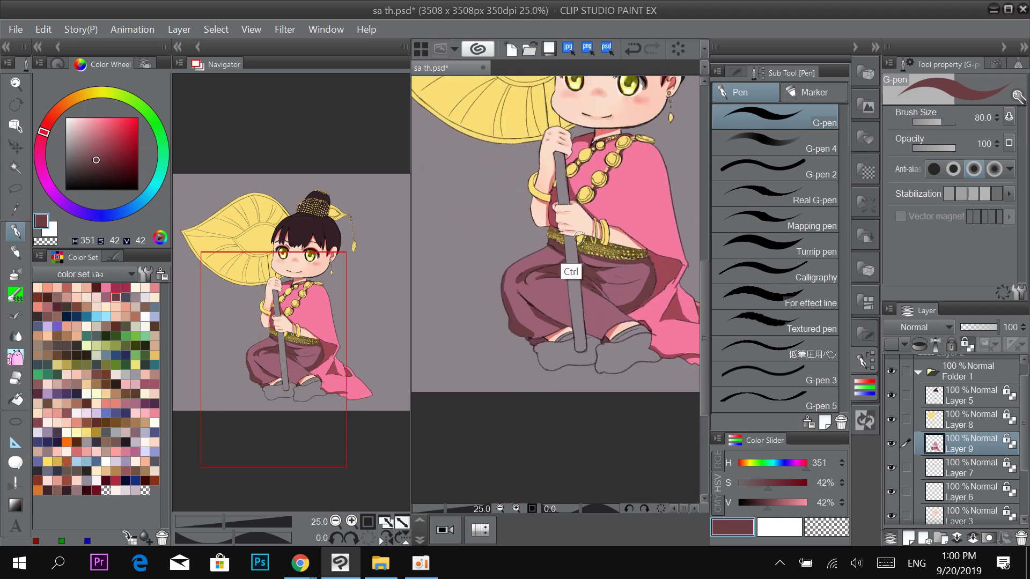
pyautogui.keyDown('ctrl'); pyautogui.scroll(3, 584, 257); pyautogui.keyUp('ctrl')
pyautogui.keyDown('ctrl'); pyautogui.scroll(-1, 591, 252); pyautogui.keyUp('ctrl')
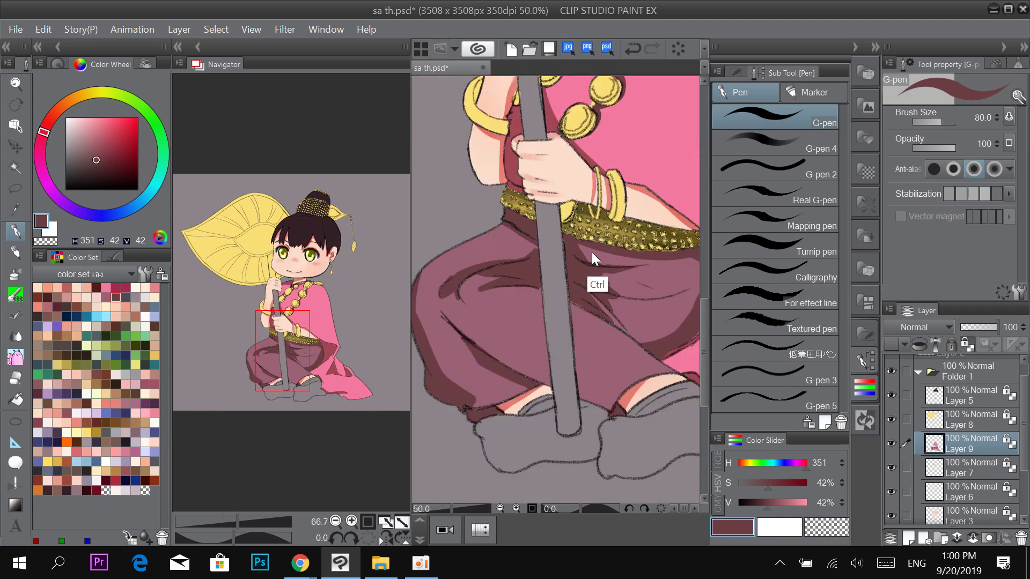
pyautogui.scroll(-2, 569, 269)
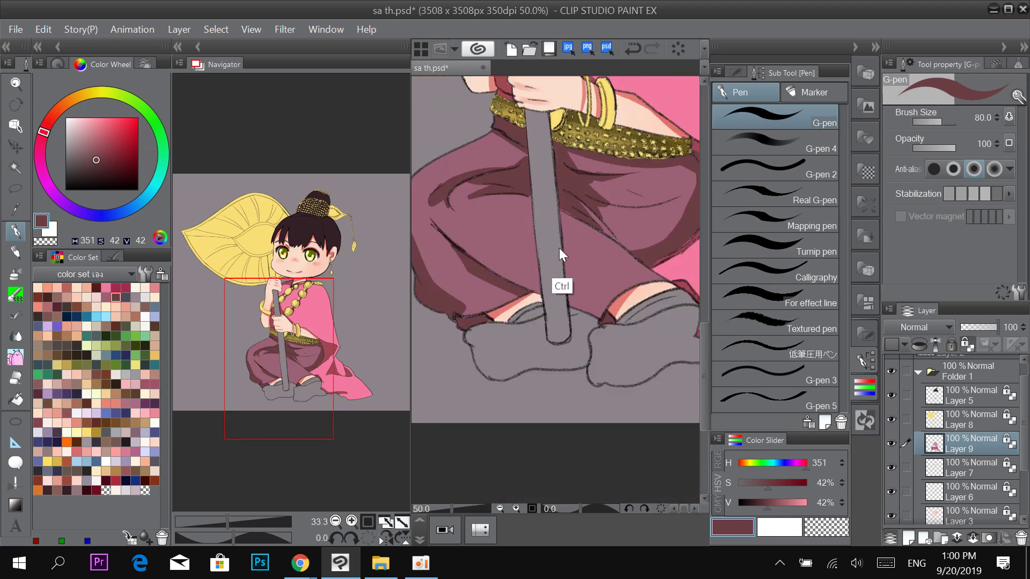
pyautogui.keyDown('ctrl'); pyautogui.scroll(1, 559, 248); pyautogui.keyUp('ctrl')
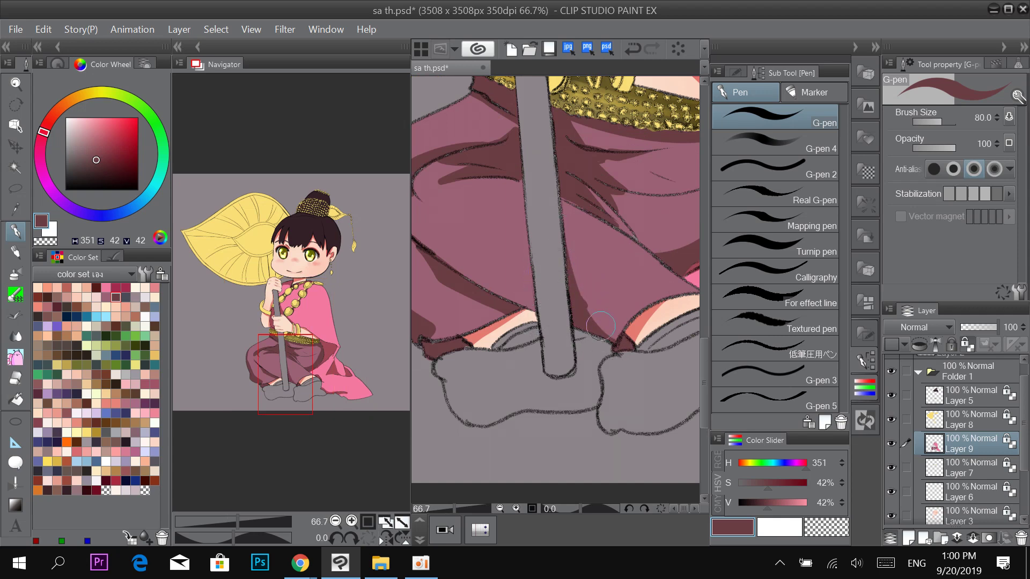
pyautogui.scroll(3, 604, 242)
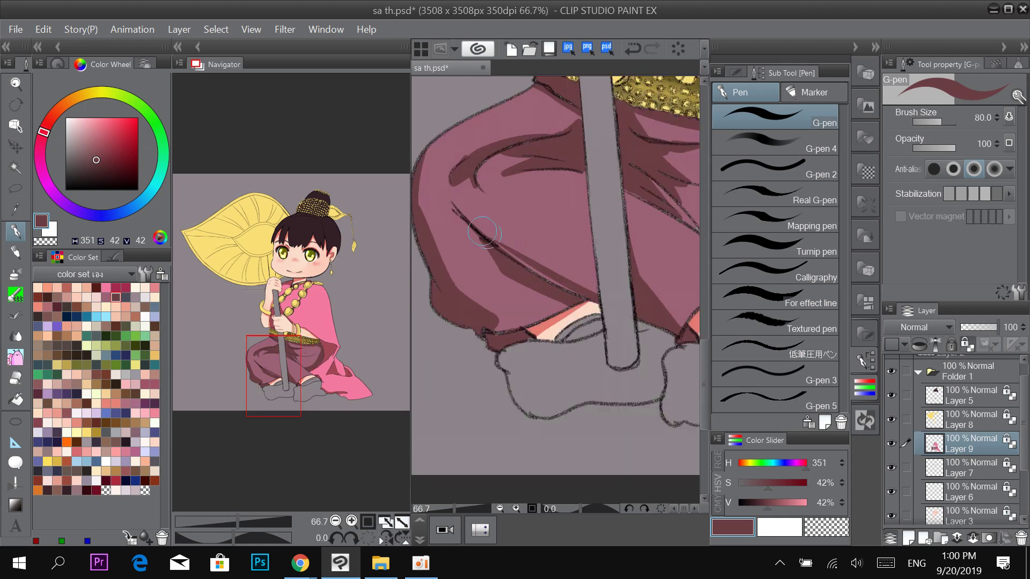
pyautogui.moveTo(479, 231); pyautogui.dragTo(591, 296)
pyautogui.moveTo(510, 256)
pyautogui.mouseDown()
pyautogui.moveTo(469, 220)
pyautogui.moveTo(515, 259)
pyautogui.moveTo(575, 285)
pyautogui.mouseUp()
pyautogui.moveTo(509, 273); pyautogui.dragTo(586, 298)
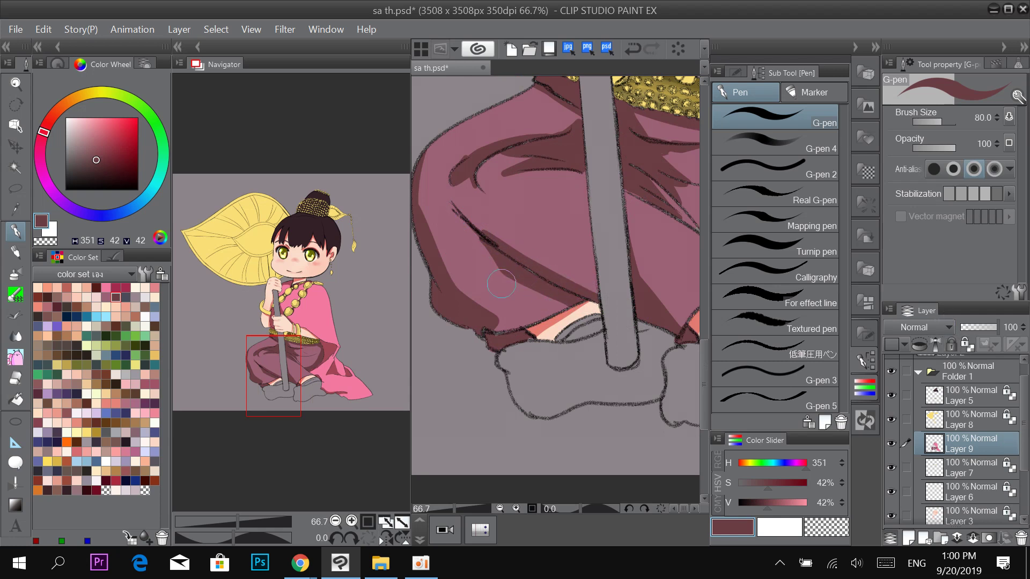
pyautogui.moveTo(492, 346); pyautogui.dragTo(473, 327)
pyautogui.moveTo(458, 213); pyautogui.dragTo(585, 299)
pyautogui.scroll(-2, 585, 257)
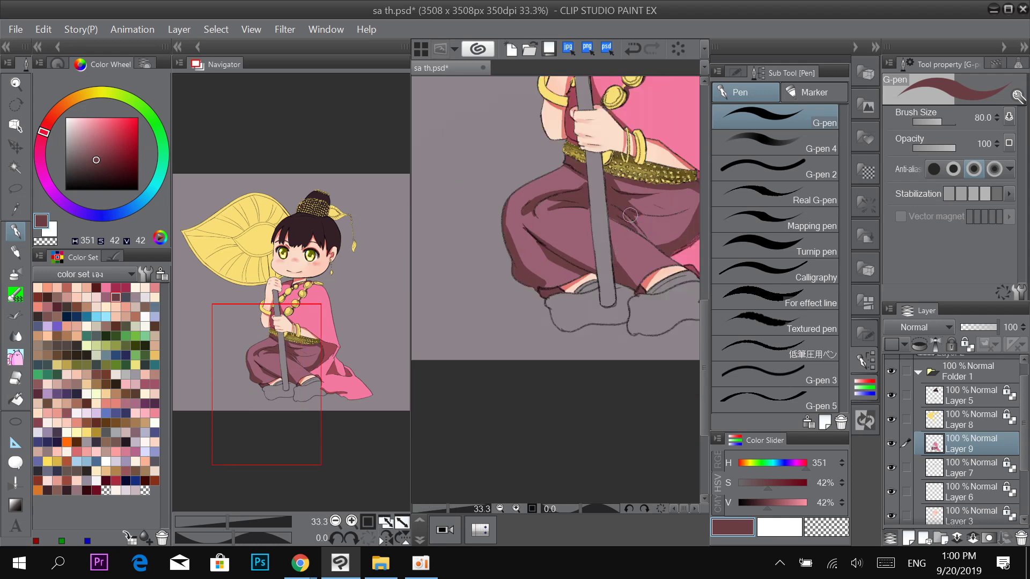
# With brush size 60, shade the diagonal thigh fold right of the staff dark maroon and trim its edges with mauve (H 340, S 38, V 61).
pyautogui.scroll(3, 633, 189)
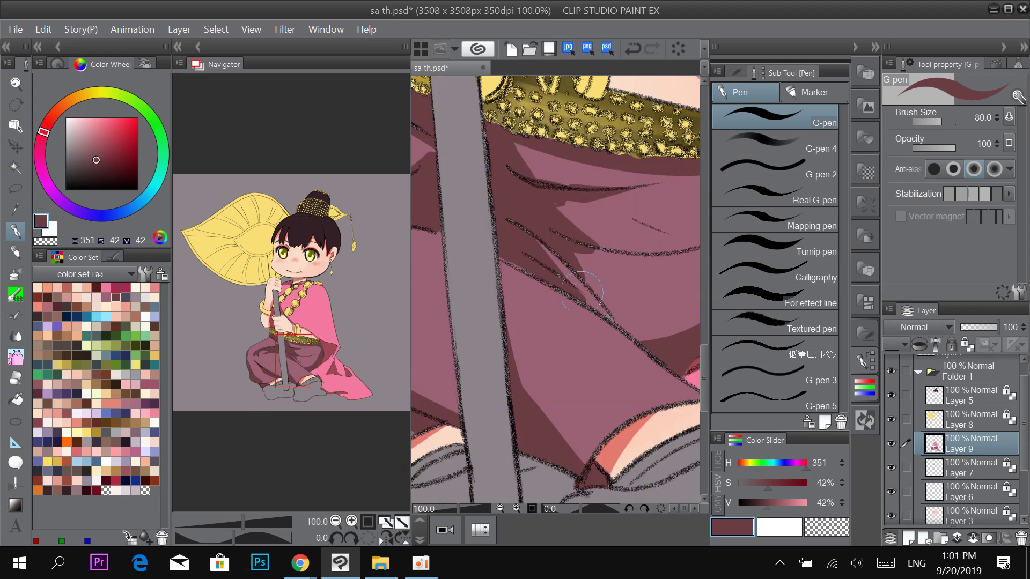
pyautogui.press('[')
pyautogui.press('[')
pyautogui.moveTo(512, 258)
pyautogui.mouseDown()
pyautogui.moveTo(612, 323)
pyautogui.moveTo(492, 215)
pyautogui.moveTo(620, 327)
pyautogui.mouseUp()
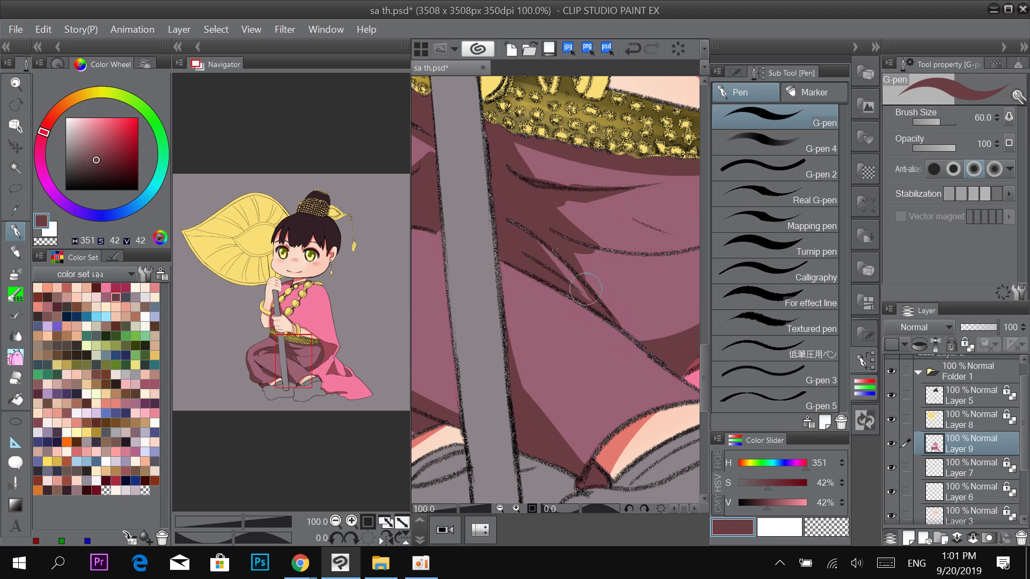
pyautogui.keyDown('alt'); pyautogui.click(564, 314); pyautogui.keyUp('alt')
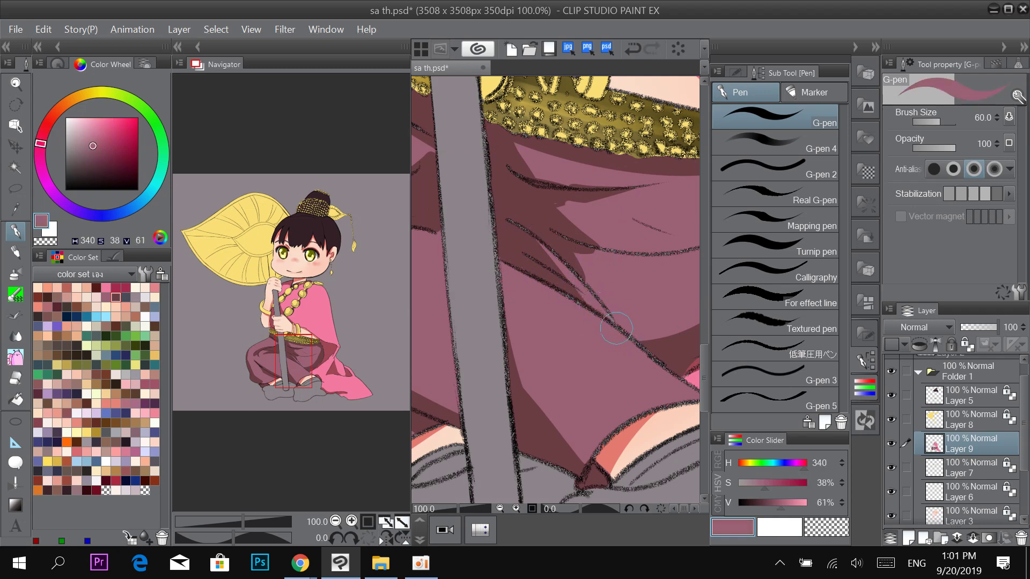
pyautogui.moveTo(561, 269)
pyautogui.mouseDown()
pyautogui.moveTo(514, 227)
pyautogui.moveTo(578, 277)
pyautogui.moveTo(523, 223)
pyautogui.moveTo(500, 223)
pyautogui.moveTo(528, 264)
pyautogui.moveTo(510, 220)
pyautogui.mouseUp()
pyautogui.keyDown('alt'); pyautogui.click(499, 254); pyautogui.keyUp('alt')
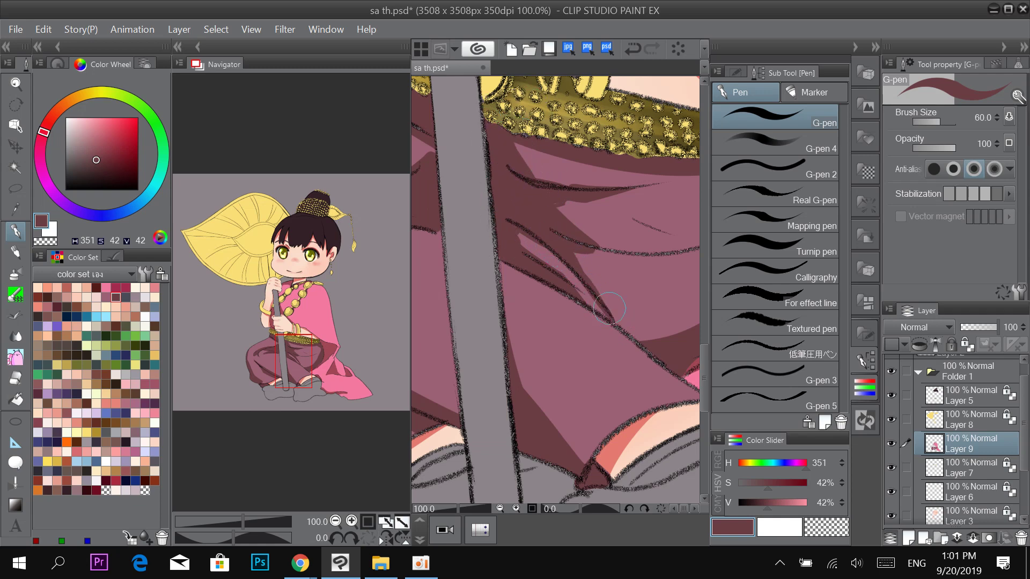
# Extend the dark maroon shading along the right hip's outer edge and clean the overspill on the shawl with muted red (H 350, S 55, V 62).
pyautogui.scroll(3, 627, 129)
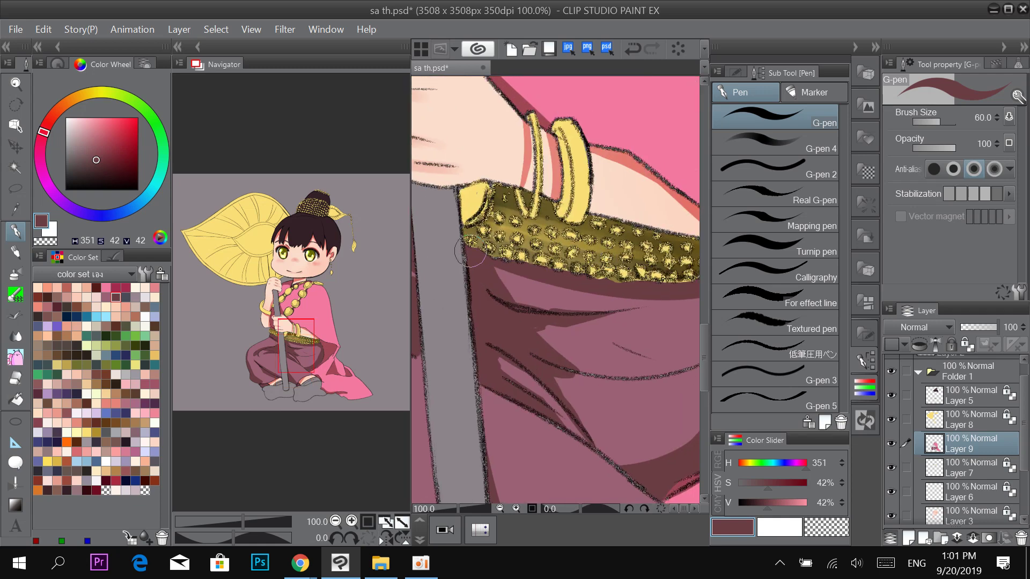
pyautogui.scroll(1, 489, 408)
pyautogui.scroll(-4, 607, 156)
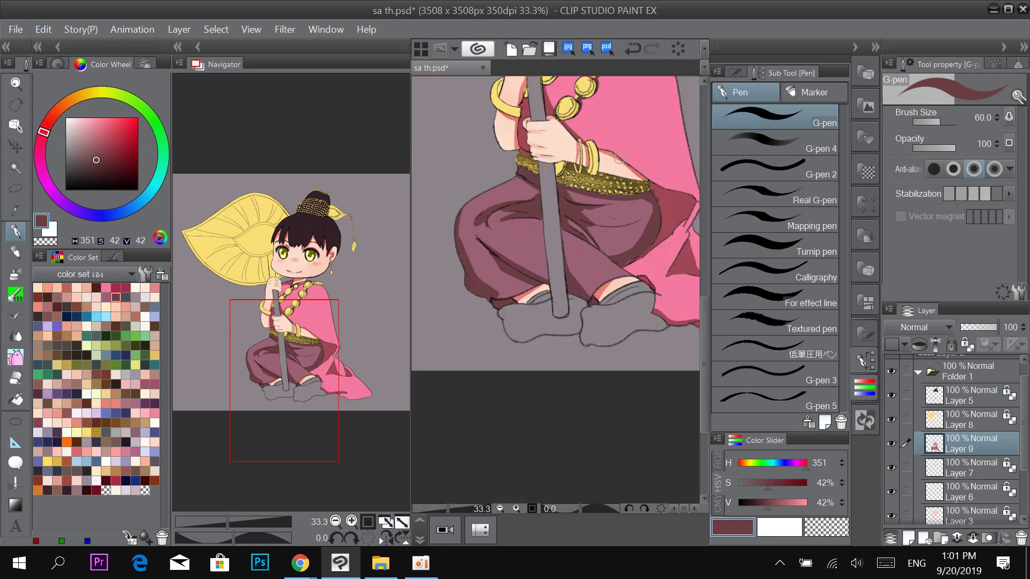
pyautogui.scroll(4, 657, 222)
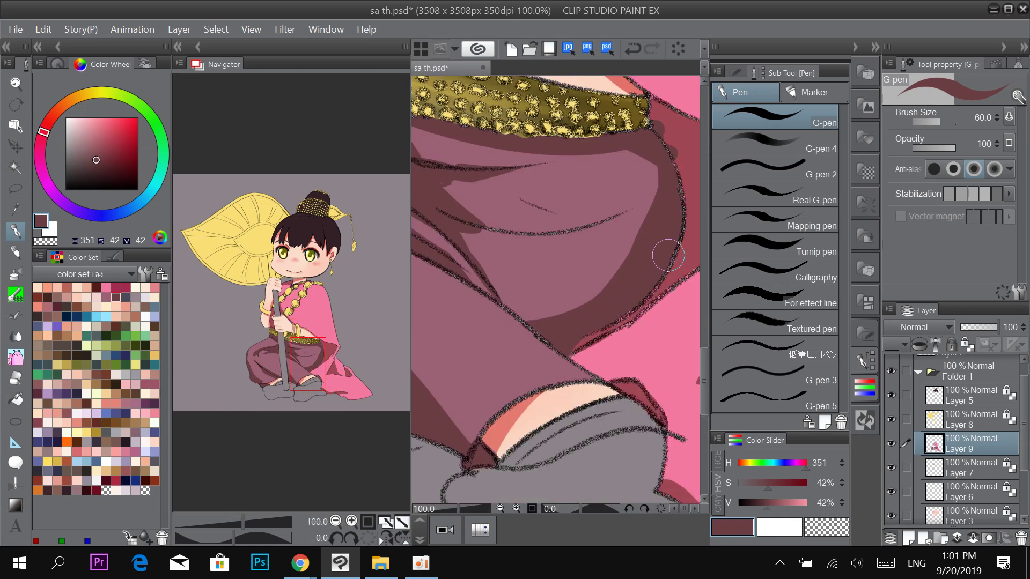
pyautogui.moveTo(667, 249); pyautogui.dragTo(599, 328)
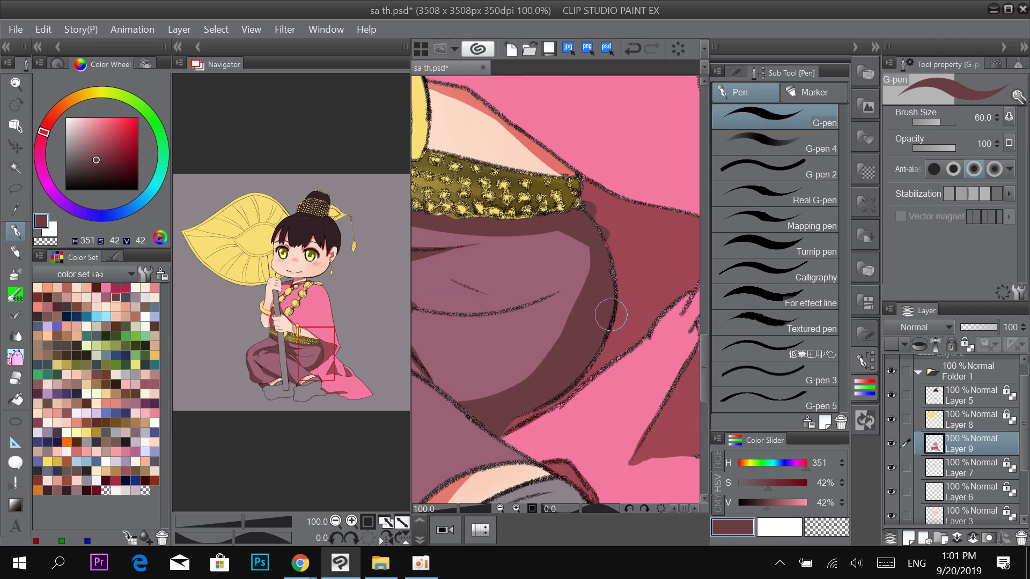
pyautogui.keyDown('alt'); pyautogui.click(617, 252); pyautogui.keyUp('alt')
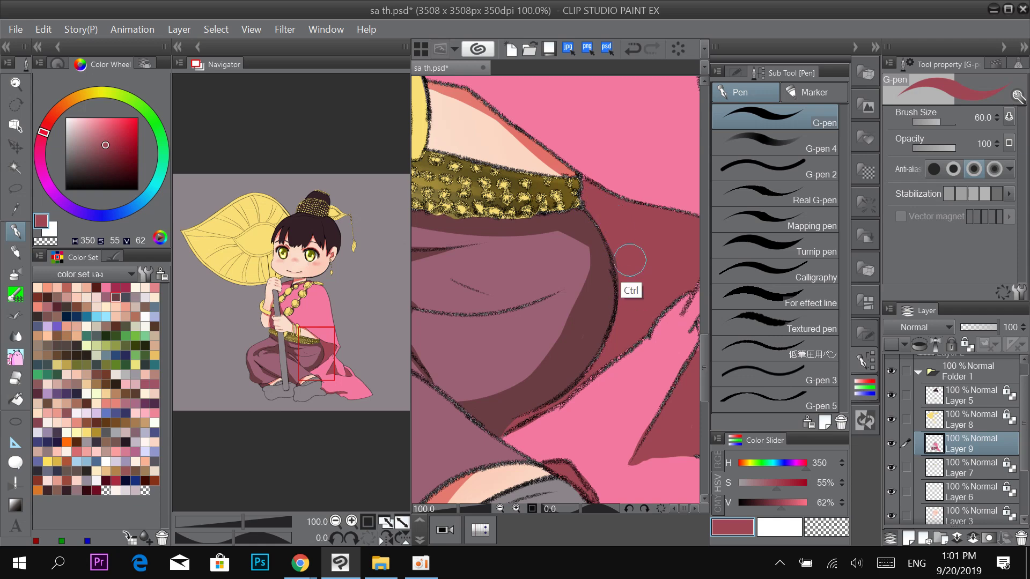
pyautogui.scroll(-4, 639, 244)
pyautogui.scroll(-1, 642, 245)
pyautogui.moveTo(658, 157); pyautogui.dragTo(648, 241)
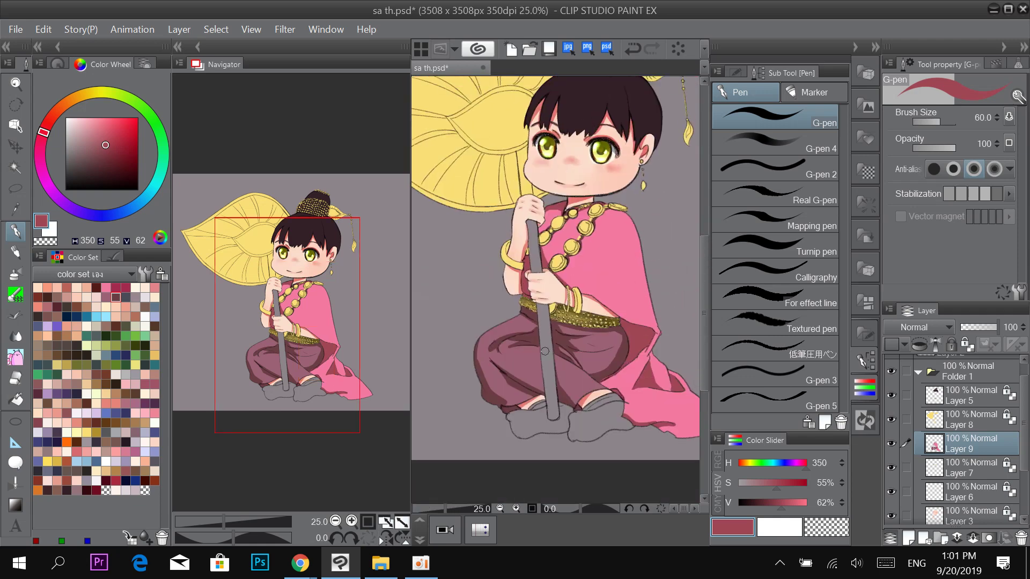
# Add a new layer and fill both socks and their cuffs with pale lavender (H 257, S 6, V 91), referring to other layers.
pyautogui.click(908, 538)
pyautogui.click(38, 432)
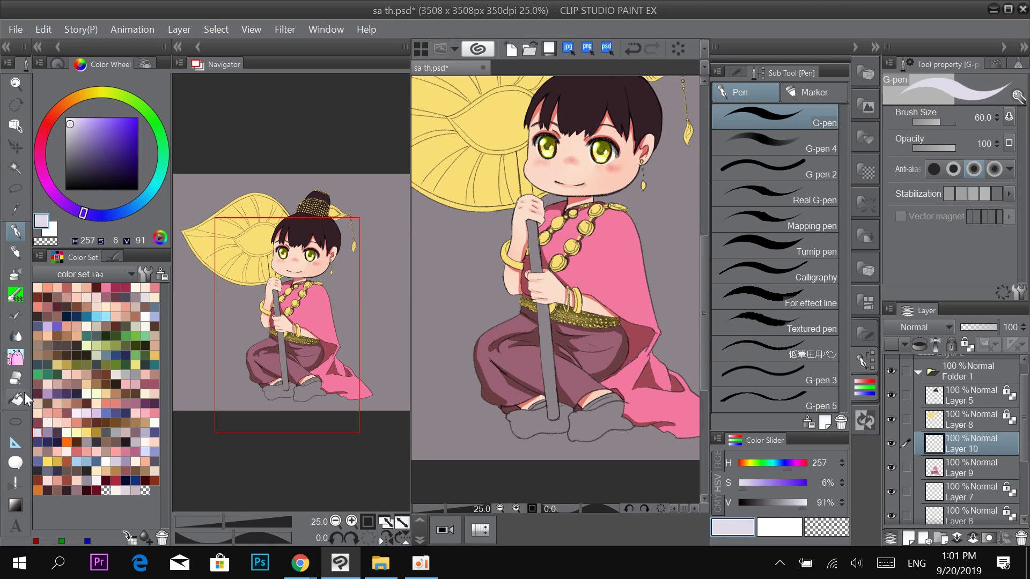
pyautogui.click(16, 399)
pyautogui.scroll(2, 605, 430)
pyautogui.click(606, 432)
pyautogui.click(582, 435)
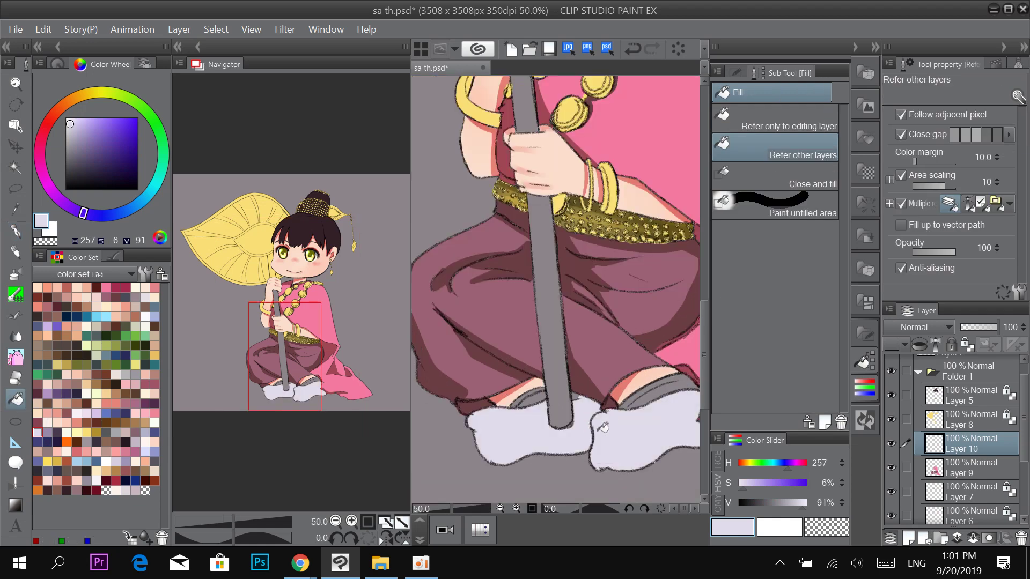
pyautogui.click(663, 393)
pyautogui.click(547, 400)
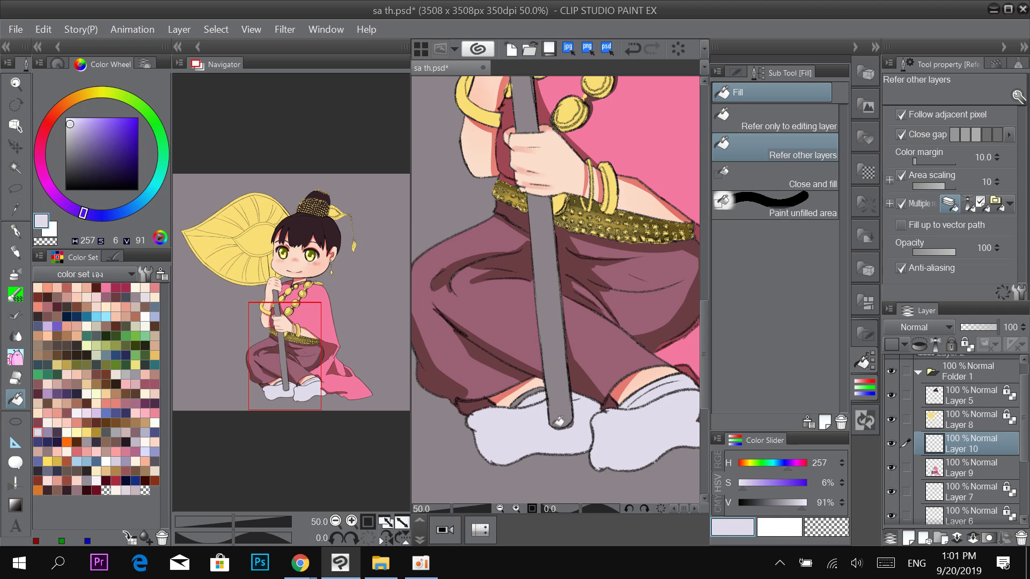
# Paint the unfilled gaps around the cuffs of both socks pale lavender with the G-pen.
pyautogui.press('p')
pyautogui.scroll(2, 531, 405)
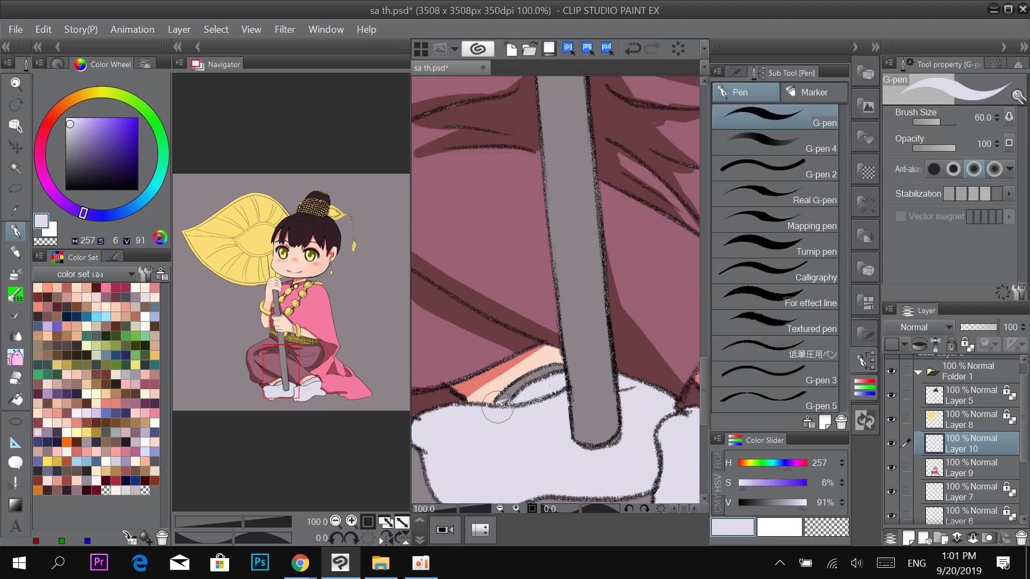
pyautogui.moveTo(514, 388); pyautogui.dragTo(552, 370)
pyautogui.moveTo(614, 384); pyautogui.dragTo(473, 358)
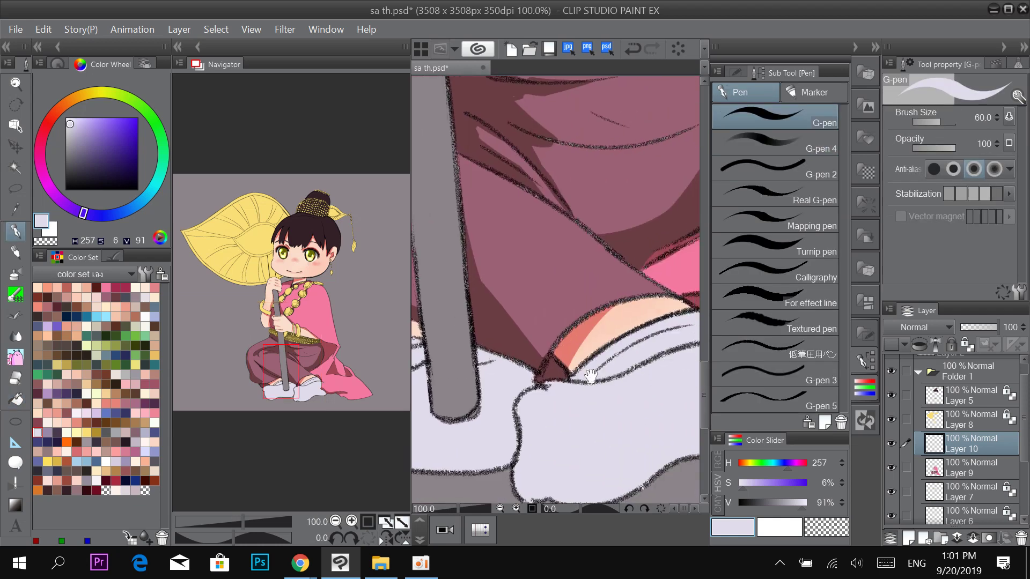
pyautogui.moveTo(655, 376); pyautogui.dragTo(589, 372)
pyautogui.hscroll(3, 639, 349)
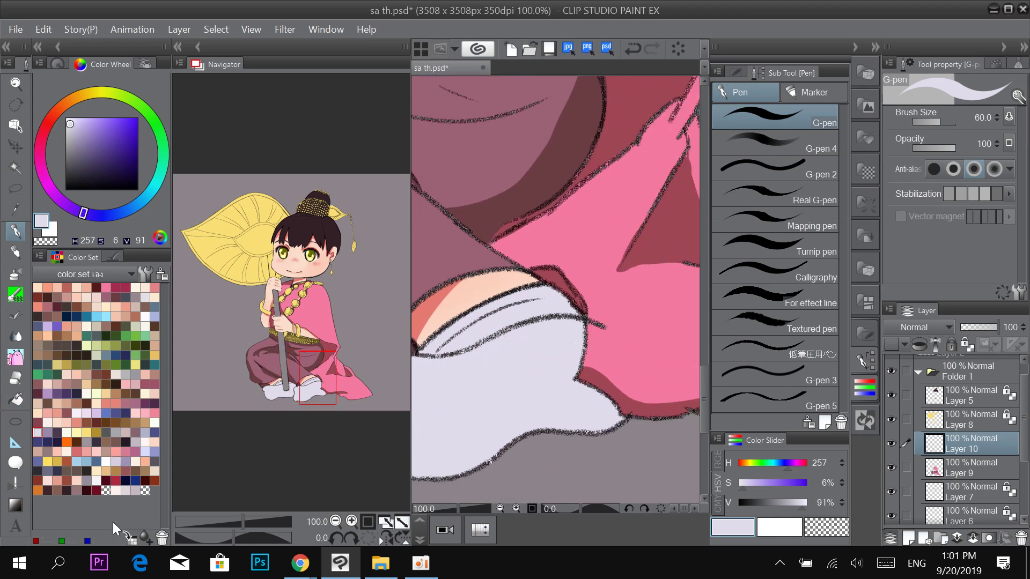
# Outline and shade the heel and back of the right sock with greyish purple (H 277, S 8, V 60).
pyautogui.click(88, 481)
pyautogui.moveTo(301, 357); pyautogui.dragTo(298, 367)
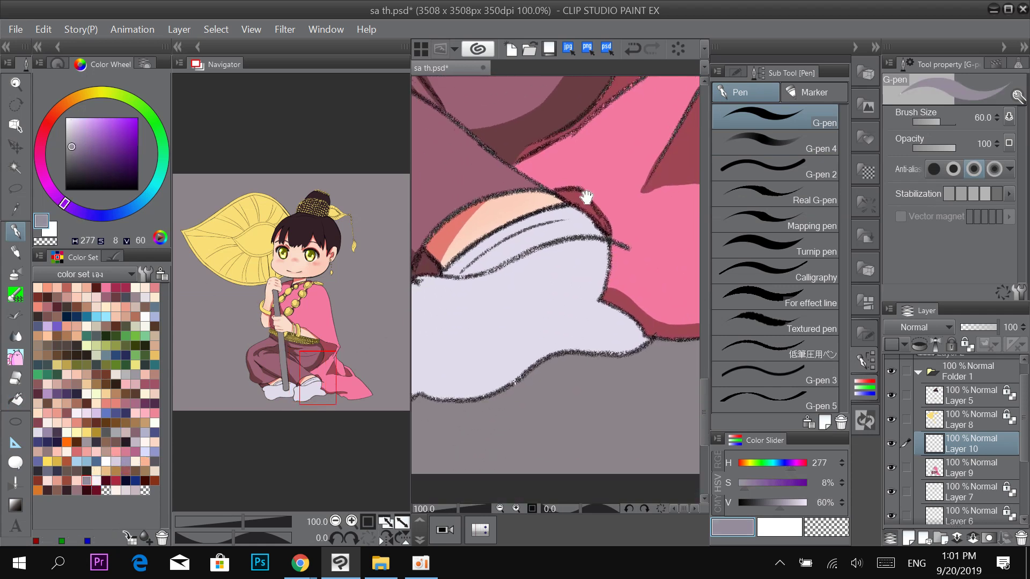
pyautogui.moveTo(560, 206); pyautogui.dragTo(579, 343)
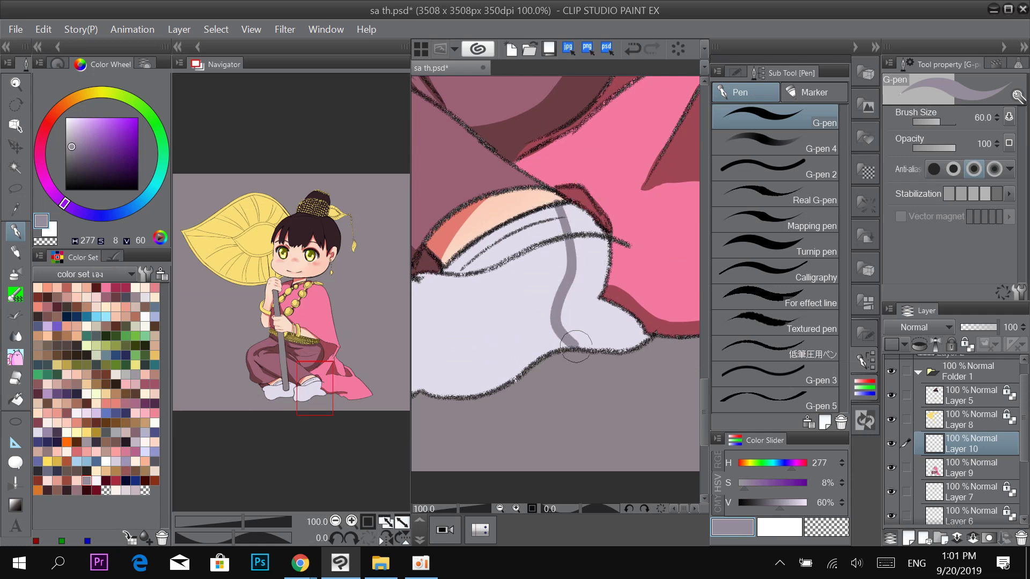
pyautogui.moveTo(574, 242)
pyautogui.mouseDown()
pyautogui.moveTo(595, 270)
pyautogui.moveTo(568, 209)
pyautogui.moveTo(599, 249)
pyautogui.moveTo(594, 278)
pyautogui.moveTo(565, 208)
pyautogui.moveTo(582, 288)
pyautogui.moveTo(580, 252)
pyautogui.moveTo(597, 250)
pyautogui.moveTo(598, 279)
pyautogui.moveTo(601, 260)
pyautogui.moveTo(588, 304)
pyautogui.moveTo(641, 335)
pyautogui.moveTo(612, 346)
pyautogui.moveTo(562, 324)
pyautogui.moveTo(622, 335)
pyautogui.mouseUp()
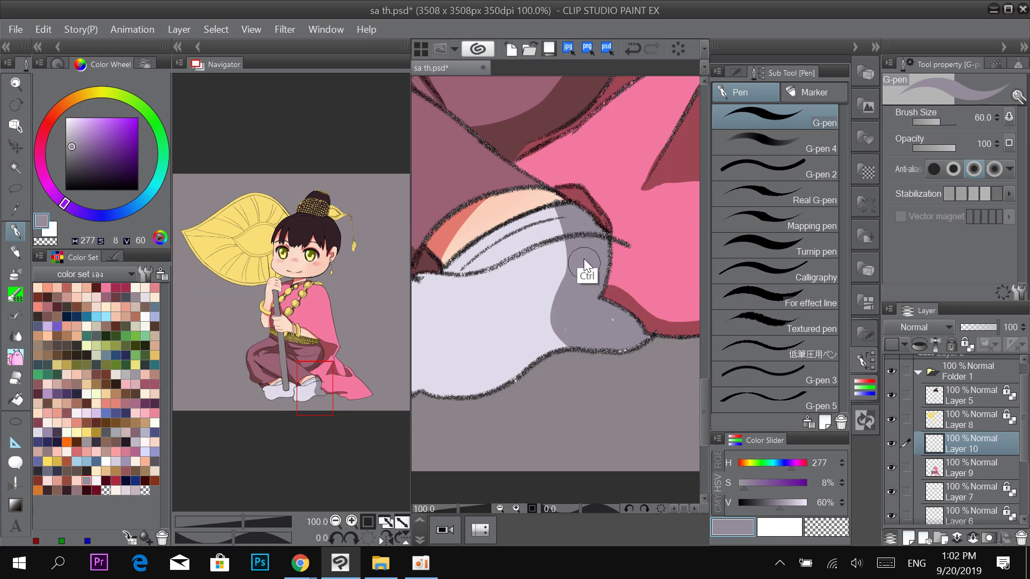
# Shade the part of the left sock beside the staff and the inside of its cuff greyish purple.
pyautogui.scroll(-2, 584, 252)
pyautogui.scroll(3, 613, 214)
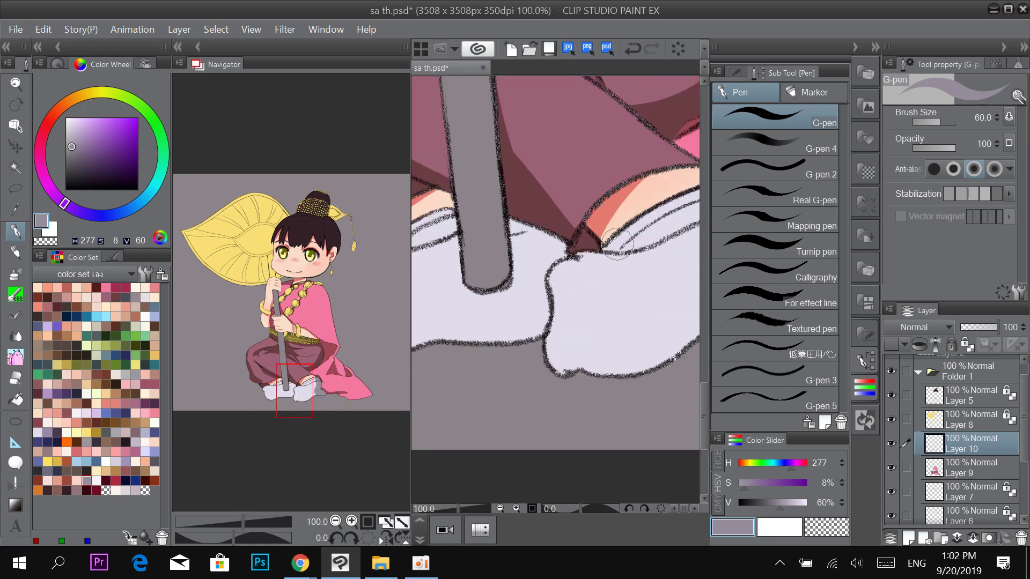
pyautogui.moveTo(525, 279); pyautogui.dragTo(593, 289)
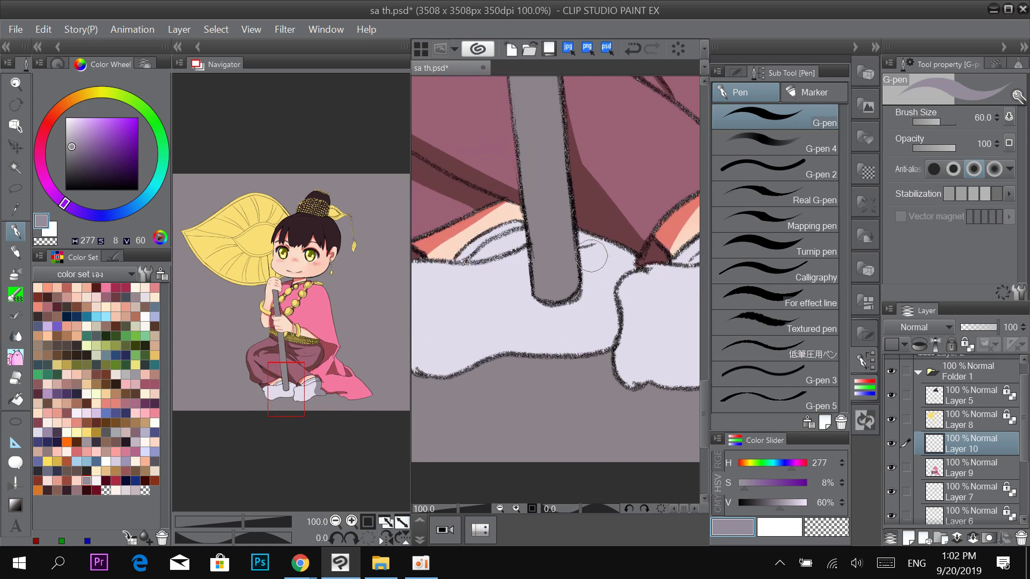
pyautogui.moveTo(519, 230)
pyautogui.mouseDown()
pyautogui.moveTo(533, 320)
pyautogui.moveTo(565, 349)
pyautogui.moveTo(597, 348)
pyautogui.moveTo(609, 333)
pyautogui.moveTo(614, 269)
pyautogui.moveTo(626, 264)
pyautogui.moveTo(612, 283)
pyautogui.moveTo(627, 265)
pyautogui.moveTo(585, 243)
pyautogui.moveTo(594, 317)
pyautogui.moveTo(604, 253)
pyautogui.moveTo(602, 316)
pyautogui.moveTo(595, 328)
pyautogui.moveTo(589, 305)
pyautogui.moveTo(608, 257)
pyautogui.moveTo(590, 241)
pyautogui.moveTo(593, 314)
pyautogui.moveTo(588, 284)
pyautogui.moveTo(568, 337)
pyautogui.moveTo(545, 313)
pyautogui.mouseUp()
pyautogui.moveTo(524, 235)
pyautogui.mouseDown()
pyautogui.moveTo(531, 298)
pyautogui.moveTo(665, 296)
pyautogui.mouseUp()
pyautogui.press('space')
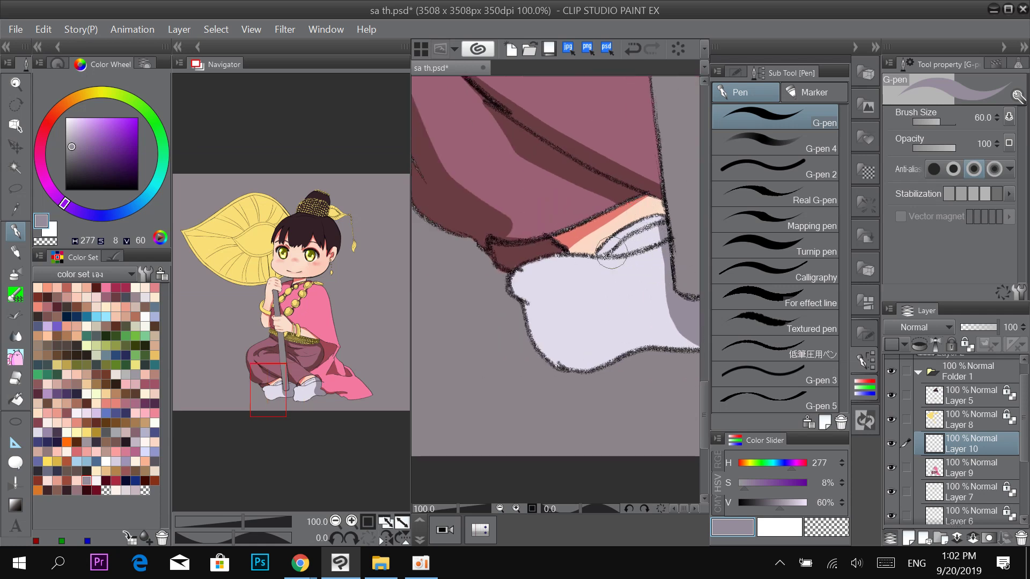
pyautogui.moveTo(611, 255)
pyautogui.mouseDown()
pyautogui.moveTo(638, 249)
pyautogui.moveTo(665, 220)
pyautogui.moveTo(604, 255)
pyautogui.moveTo(661, 221)
pyautogui.mouseUp()
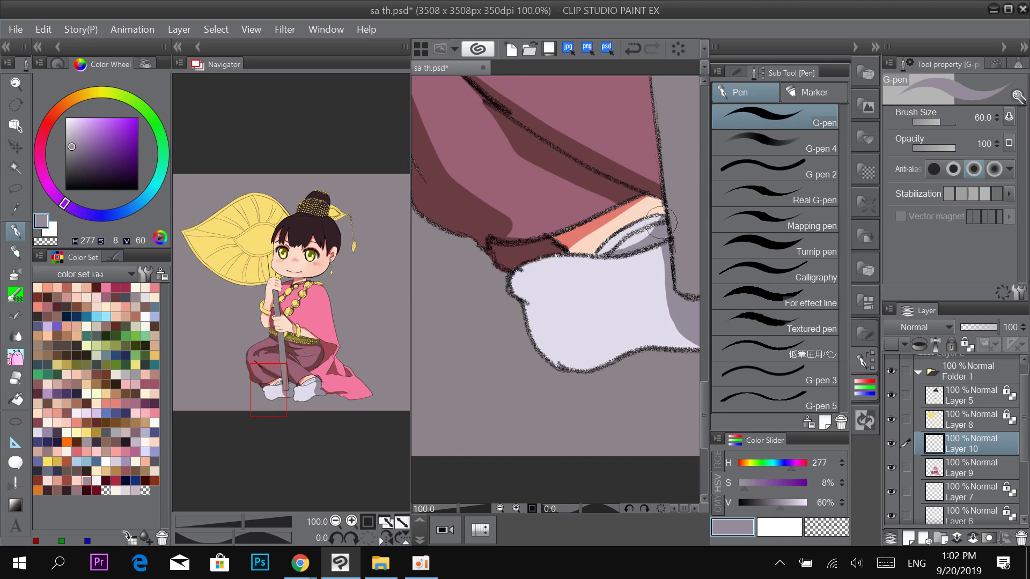
pyautogui.hotkey('ctrl', '-')
pyautogui.hotkey('ctrl', '-')
pyautogui.hotkey('ctrl', '-')
pyautogui.press('space')
pyautogui.moveTo(677, 284); pyautogui.dragTo(567, 409)
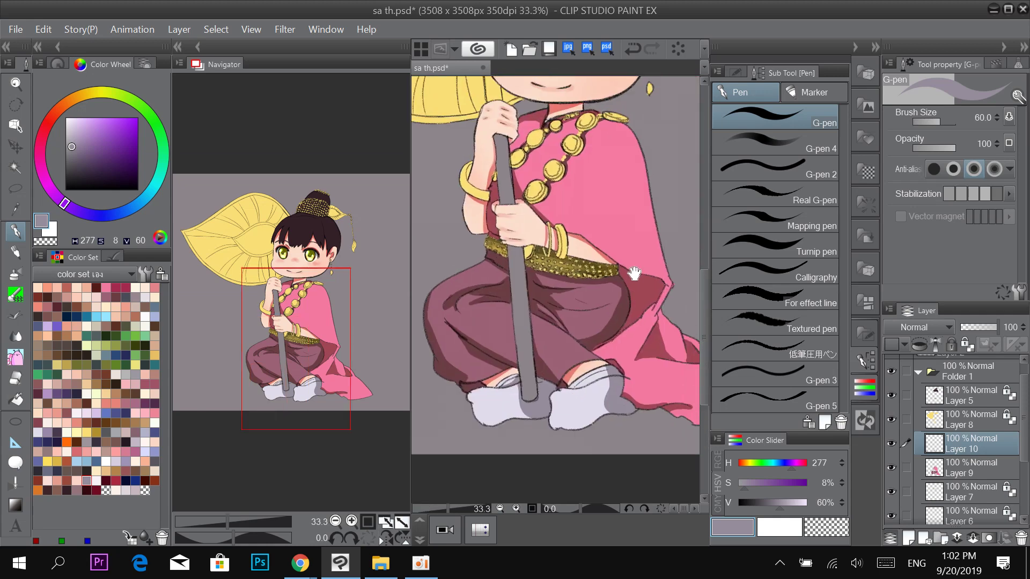
# Add small greyish purple shadows at the toe ends of both socks with the G-pen.
pyautogui.moveTo(578, 326); pyautogui.dragTo(628, 235)
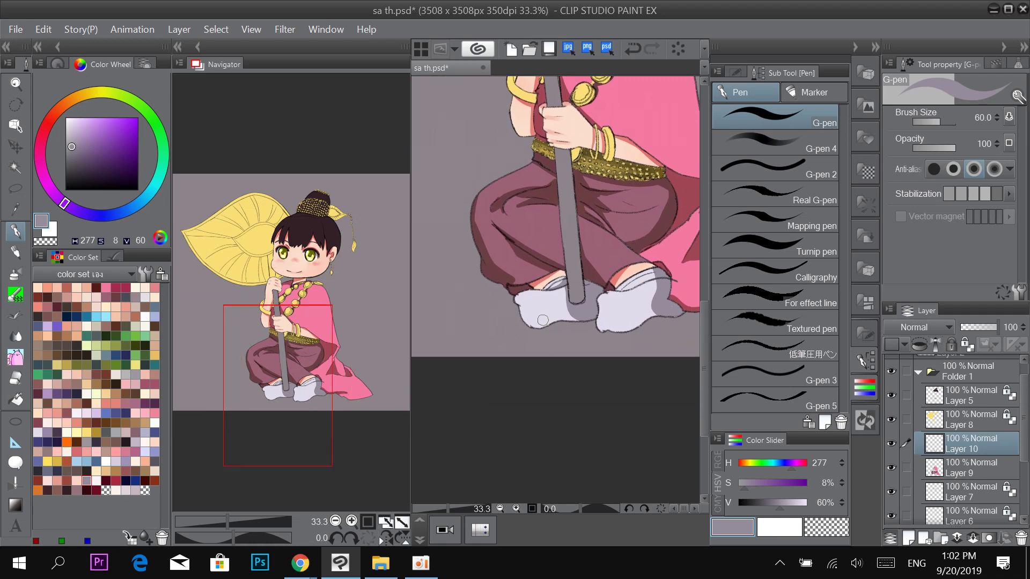
pyautogui.scroll(4, 542, 320)
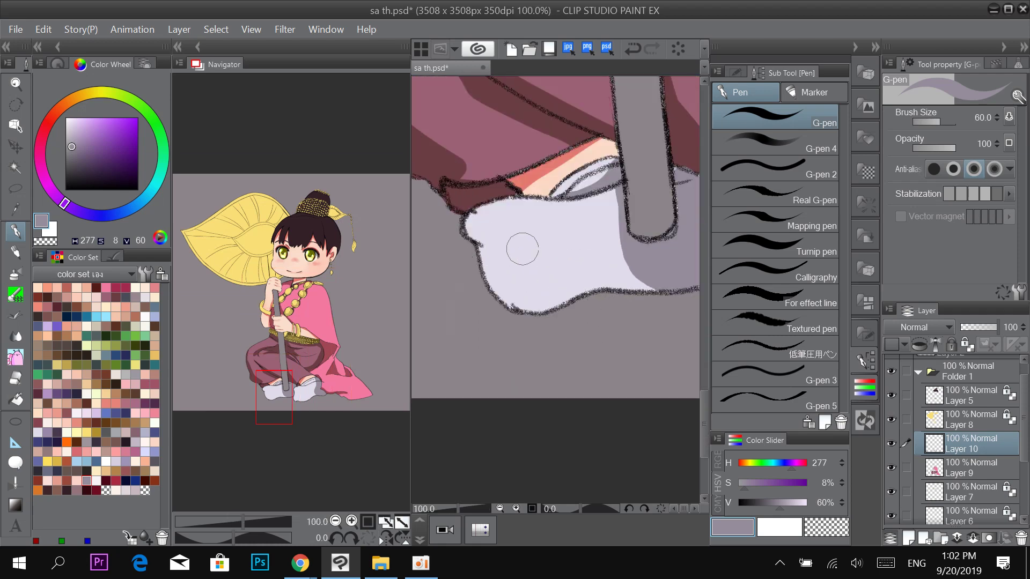
pyautogui.click(482, 228)
pyautogui.scroll(-1, 600, 249)
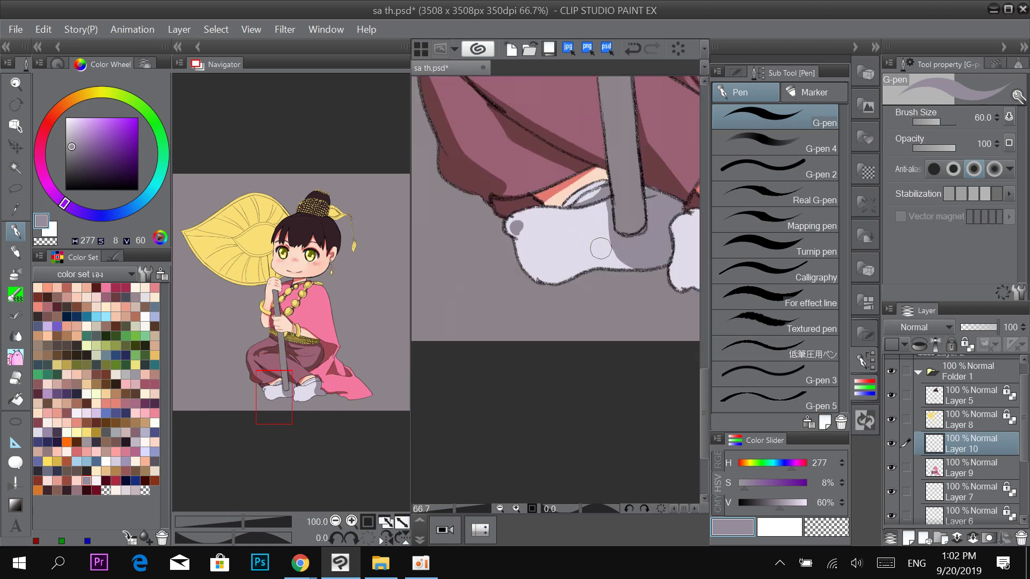
pyautogui.moveTo(641, 246); pyautogui.dragTo(520, 268)
pyautogui.moveTo(570, 307); pyautogui.dragTo(580, 310)
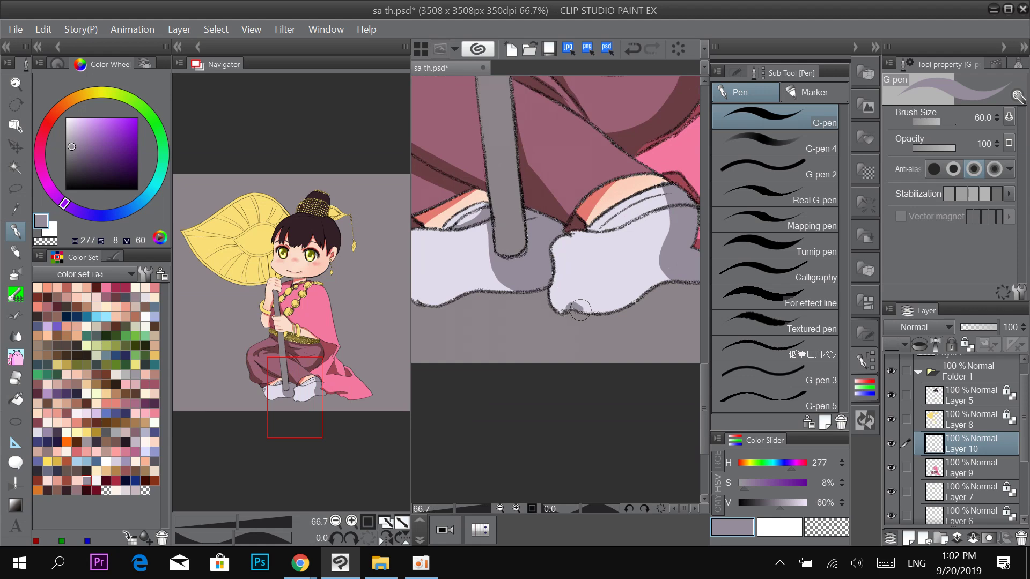
pyautogui.scroll(-2, 617, 278)
pyautogui.moveTo(654, 148); pyautogui.dragTo(643, 338)
pyautogui.moveTo(646, 239); pyautogui.dragTo(628, 325)
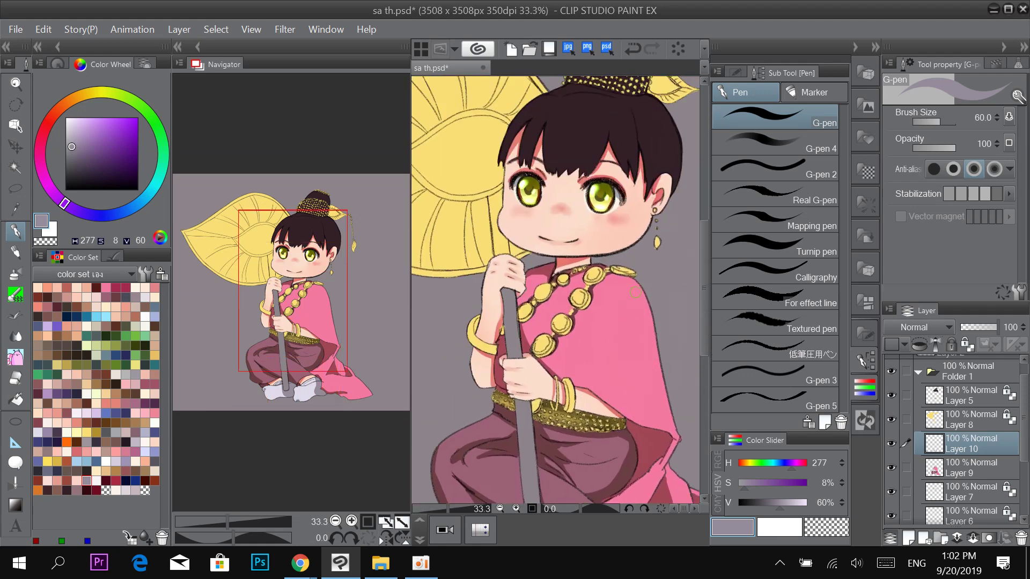
pyautogui.hotkey('ctrl', '-')
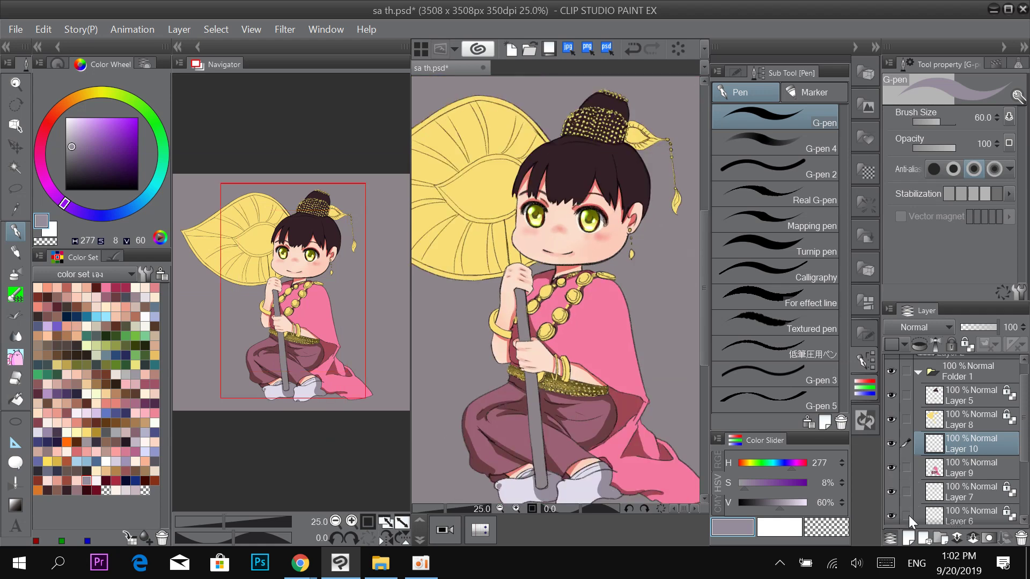
# Add a new layer for the staff, move it directly above Layer 8, and set the colour to dusty brown (H 5, S 30, V 69).
pyautogui.scroll(-2, 1014, 424)
pyautogui.click(1011, 423)
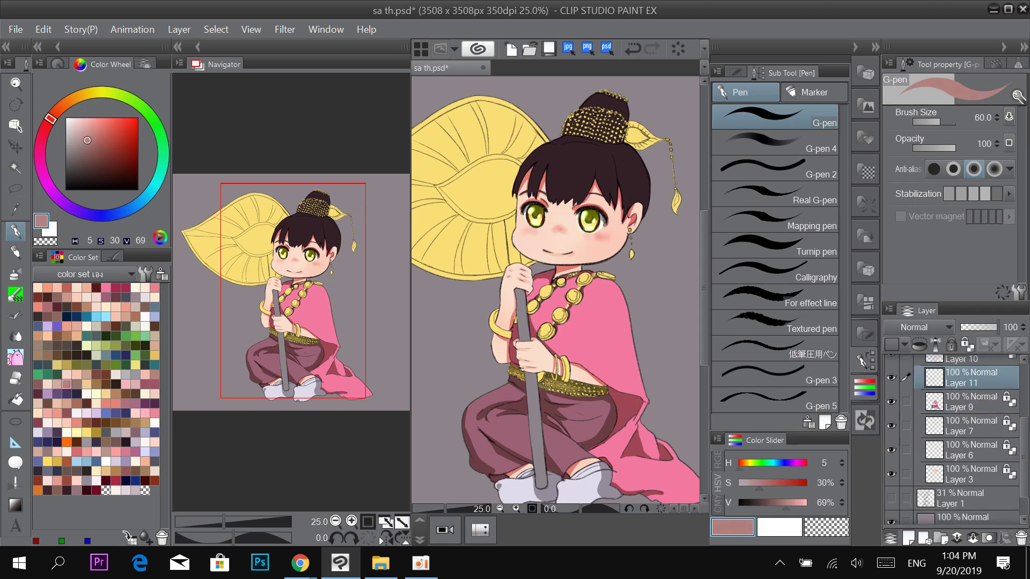
pyautogui.scroll(2, 534, 307)
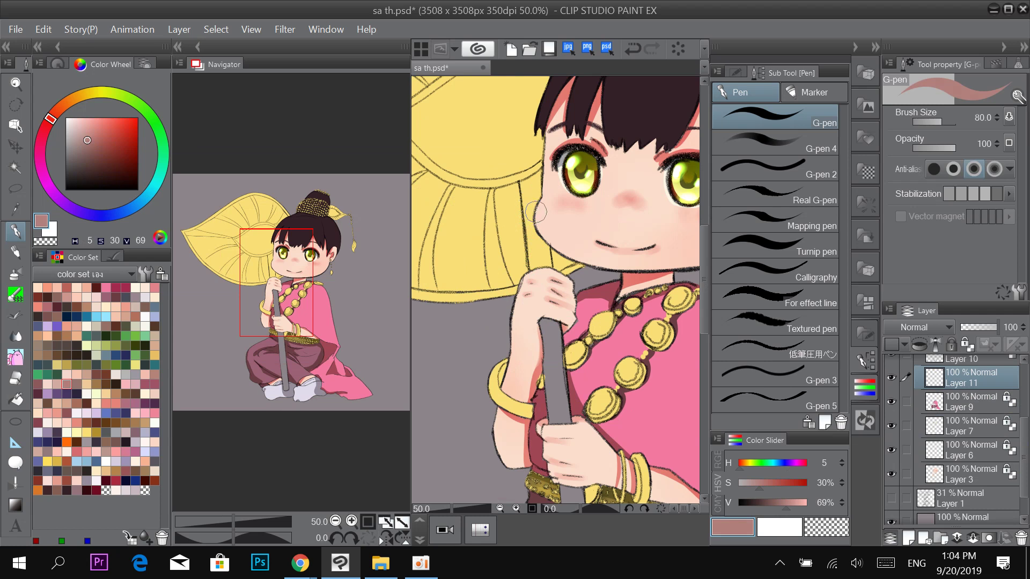
pyautogui.scroll(2, 1011, 418)
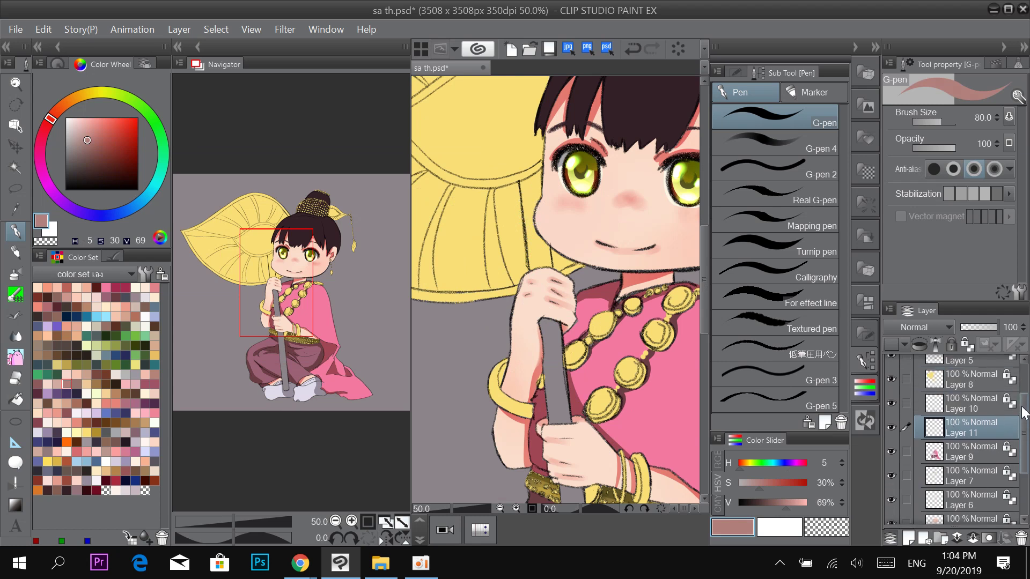
pyautogui.moveTo(969, 424); pyautogui.dragTo(968, 369)
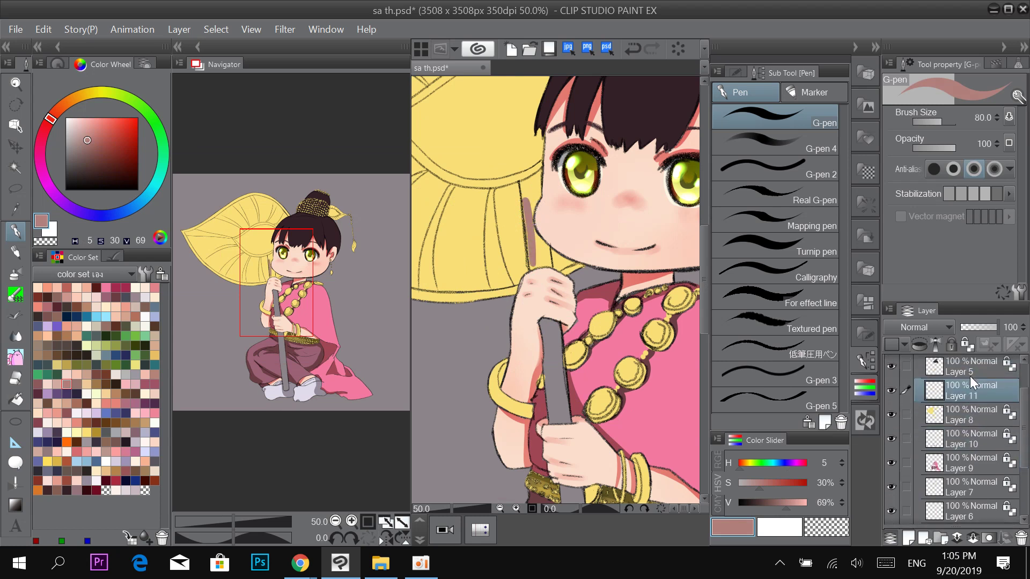
# Fill the staff section between the leaf fan, the cheek and the upper hand with dusty brown.
pyautogui.scroll(1, 520, 224)
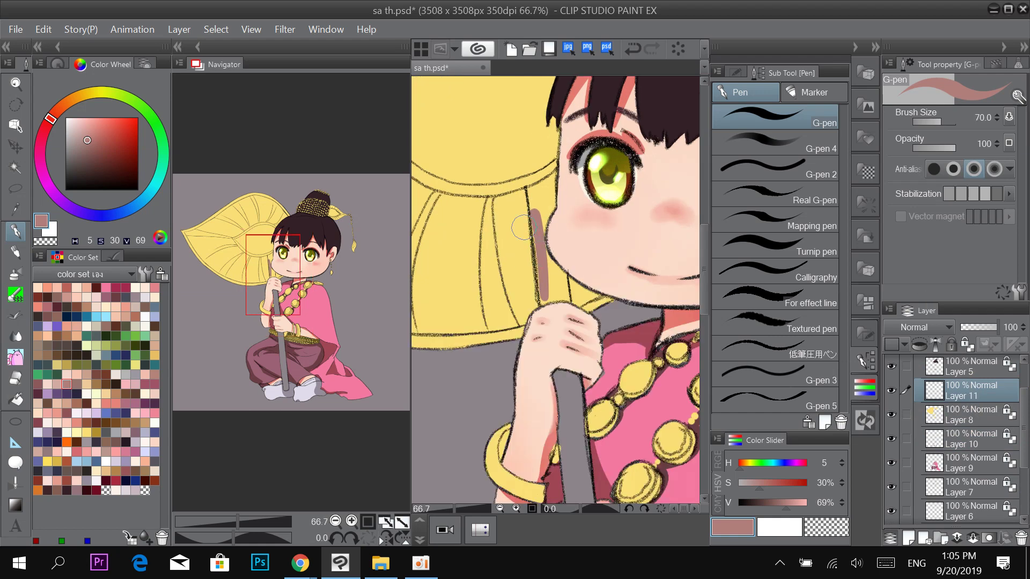
pyautogui.moveTo(543, 297)
pyautogui.mouseDown()
pyautogui.moveTo(531, 216)
pyautogui.moveTo(555, 177)
pyautogui.moveTo(554, 186)
pyautogui.mouseUp()
pyautogui.moveTo(548, 222)
pyautogui.mouseDown()
pyautogui.moveTo(542, 185)
pyautogui.moveTo(532, 245)
pyautogui.moveTo(546, 298)
pyautogui.mouseUp()
pyautogui.scroll(1, 559, 299)
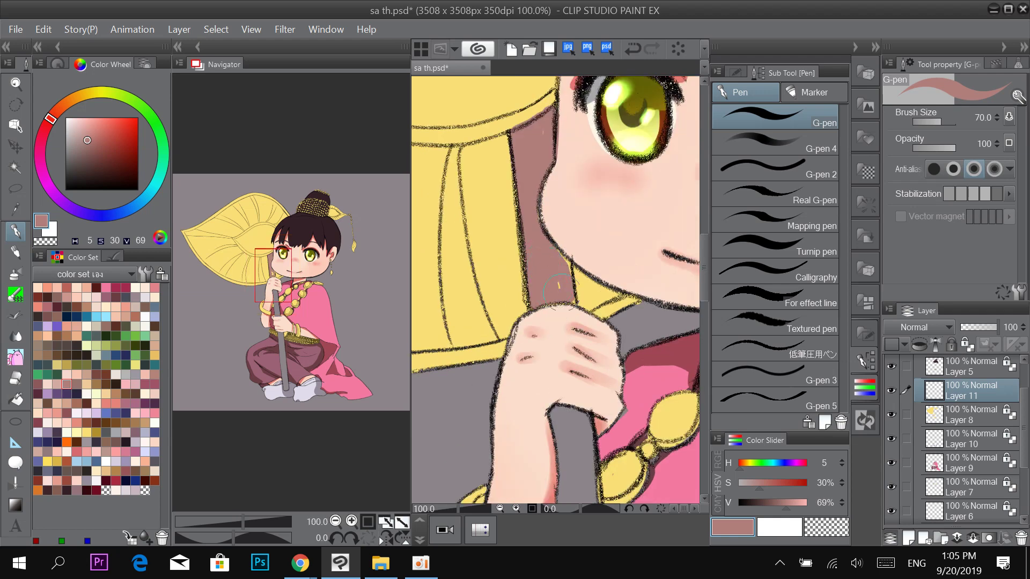
pyautogui.moveTo(574, 300); pyautogui.dragTo(553, 249)
pyautogui.moveTo(533, 282); pyautogui.dragTo(516, 160)
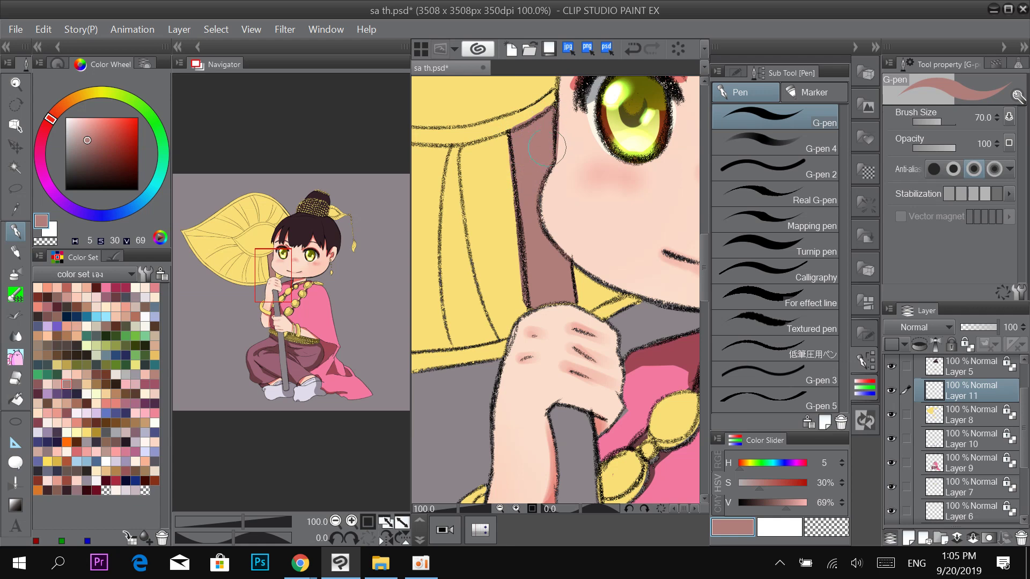
pyautogui.press('e')
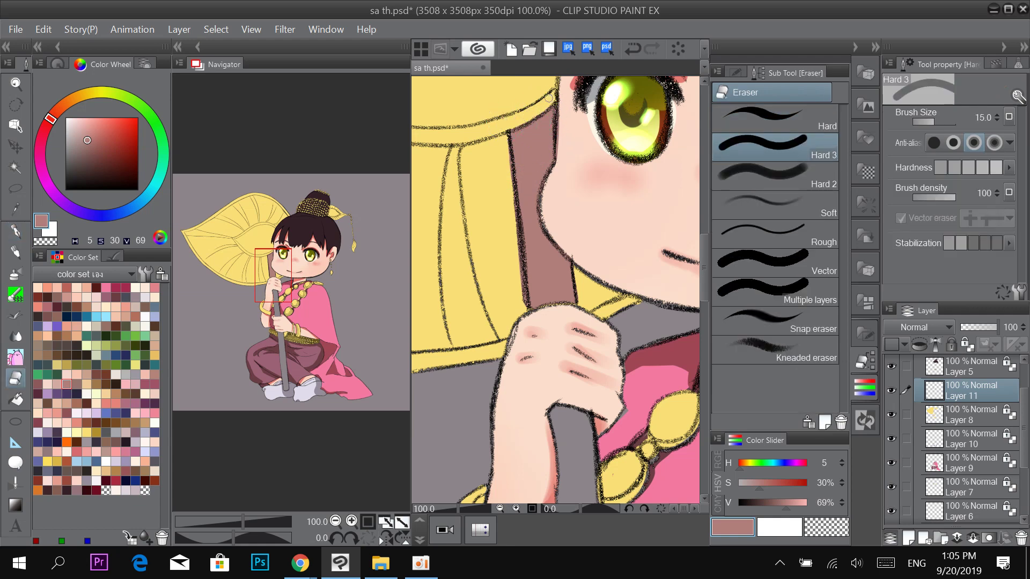
pyautogui.press('p')
pyautogui.hotkey('ctrl', '-')
pyautogui.hotkey('ctrl', '-')
pyautogui.hotkey('ctrl', '-')
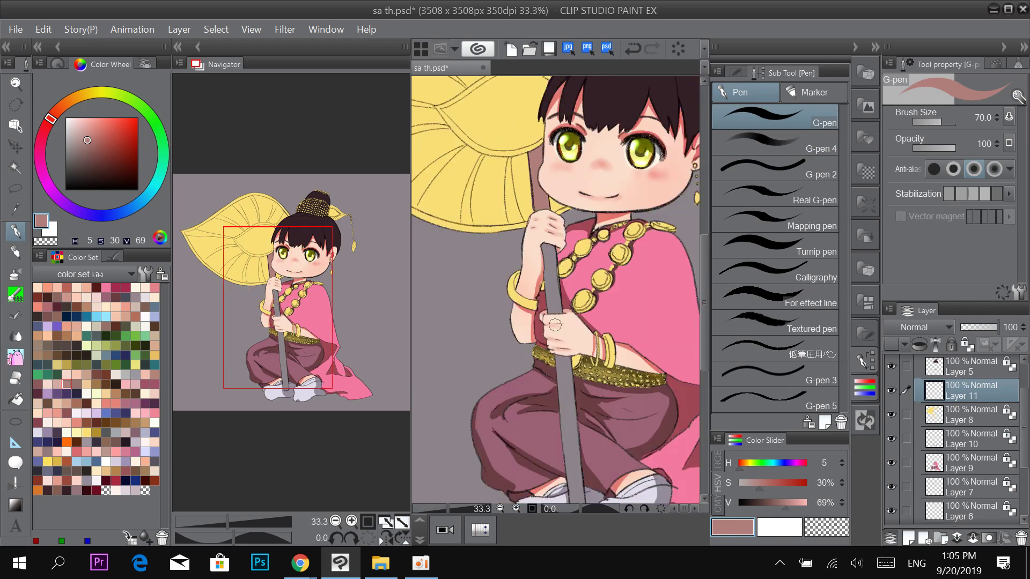
# Paint most of the staff section between the two hands dusty brown with the G-pen at size 70.
pyautogui.hotkey('ctrl', '+')
pyautogui.hotkey('ctrl', '+')
pyautogui.hotkey('ctrl', '+')
pyautogui.press(']')
pyautogui.press(']')
pyautogui.moveTo(547, 287)
pyautogui.mouseDown()
pyautogui.moveTo(536, 190)
pyautogui.moveTo(546, 232)
pyautogui.moveTo(537, 279)
pyautogui.moveTo(538, 196)
pyautogui.mouseUp()
pyautogui.scroll(3, 536, 191)
pyautogui.press('[')
pyautogui.press('[')
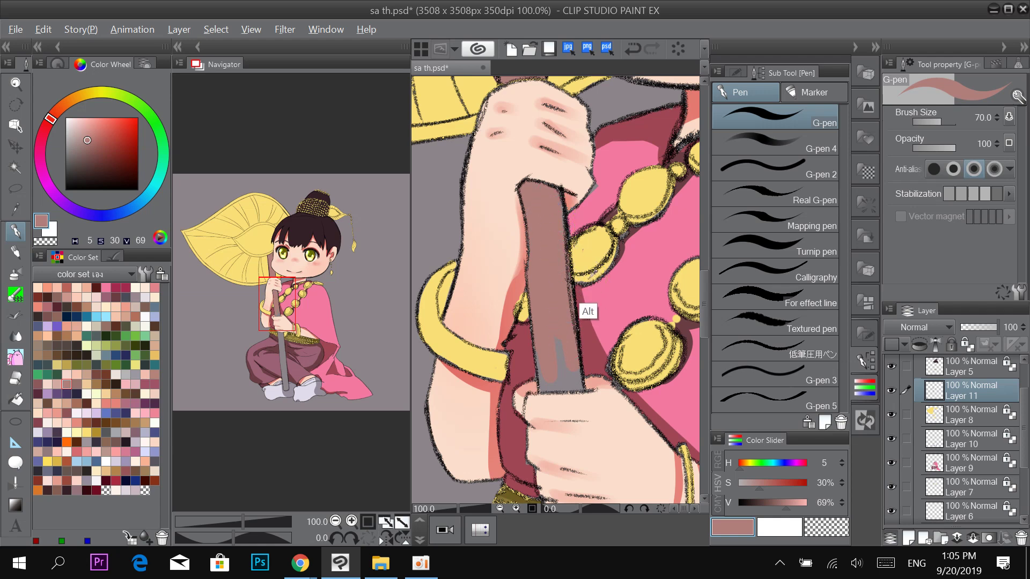
# Unlock transparent pixels on Layer 8 and paint the small unfilled connecting beads of the necklace golden yellow (H 48, S 53, V 98).
pyautogui.press('alt')
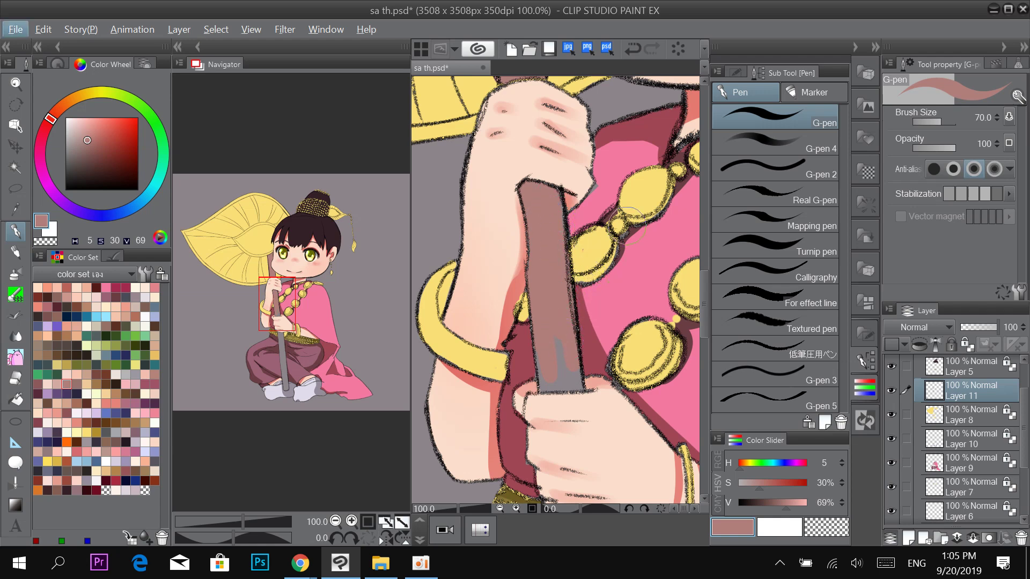
pyautogui.click(980, 417)
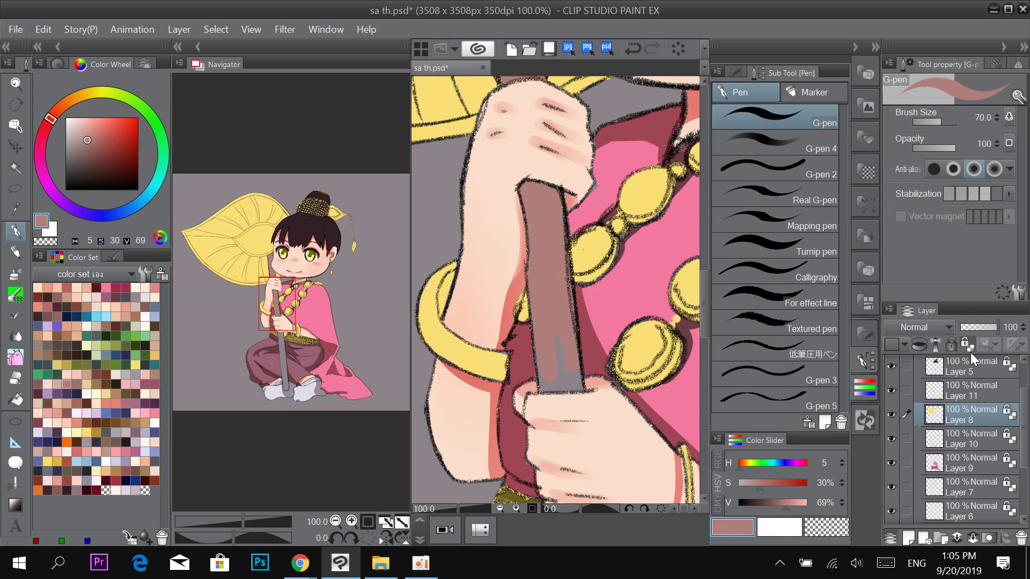
pyautogui.keyDown('alt'); pyautogui.click(590, 275); pyautogui.keyUp('alt')
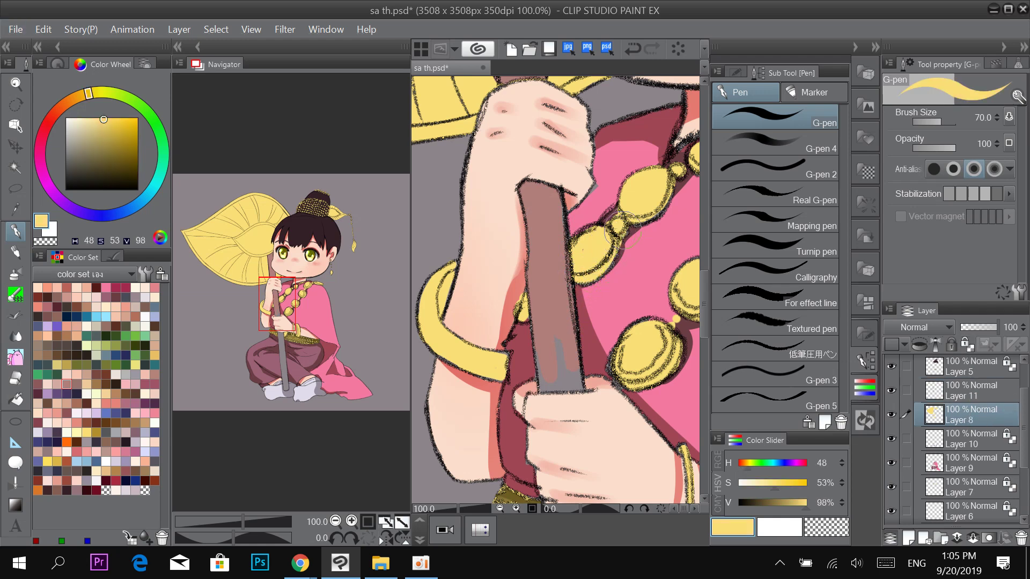
pyautogui.moveTo(661, 195); pyautogui.dragTo(600, 248)
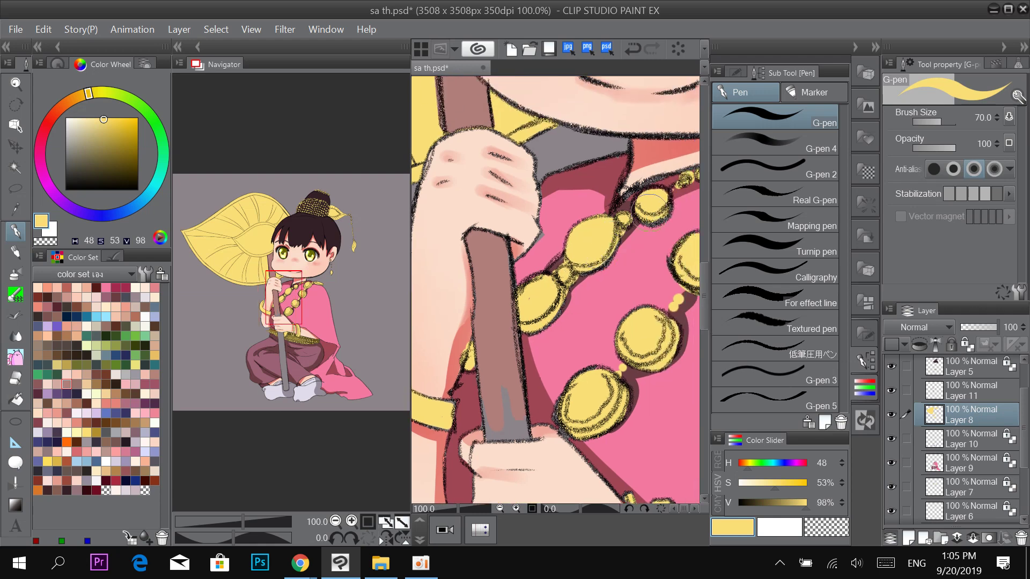
pyautogui.keyDown('alt'); pyautogui.click(630, 198); pyautogui.keyUp('alt')
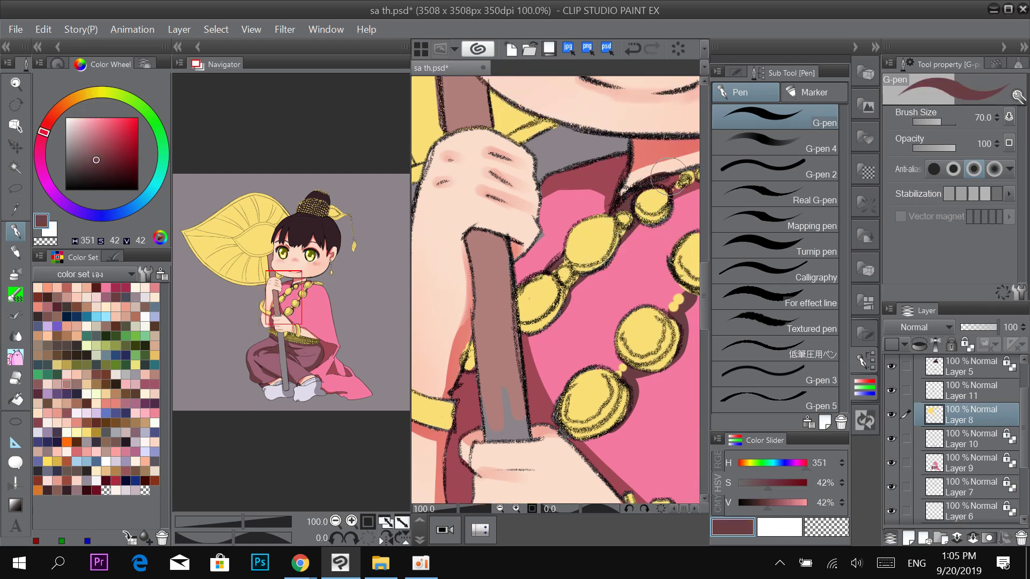
pyautogui.moveTo(665, 188); pyautogui.dragTo(597, 243)
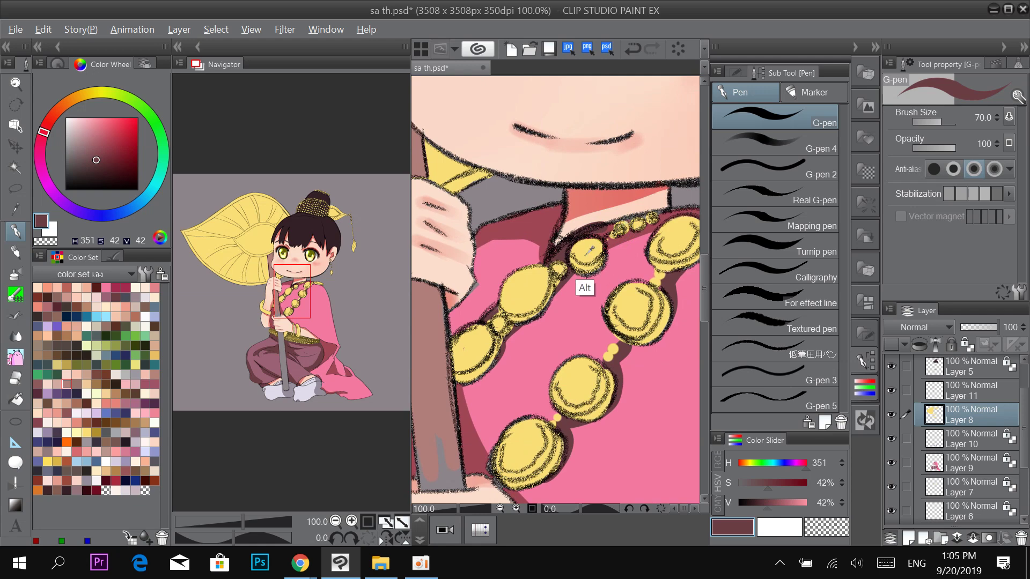
pyautogui.keyDown('alt'); pyautogui.click(538, 309); pyautogui.keyUp('alt')
pyautogui.moveTo(542, 312); pyautogui.dragTo(582, 258)
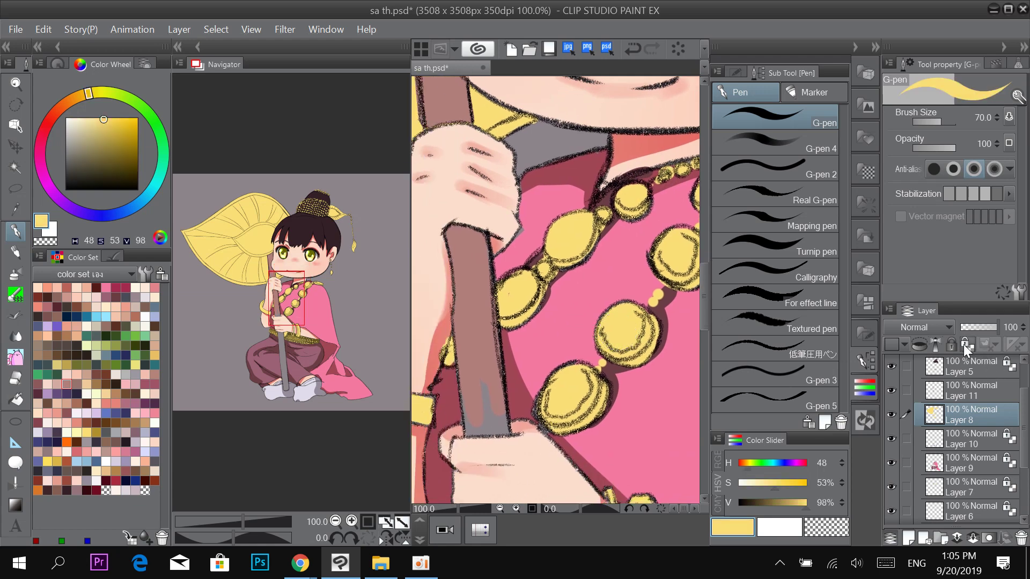
# Lock Layer 8's transparent pixels again and fill the remaining gap above the lower hand with dusty brown on the staff layer.
pyautogui.click(912, 396)
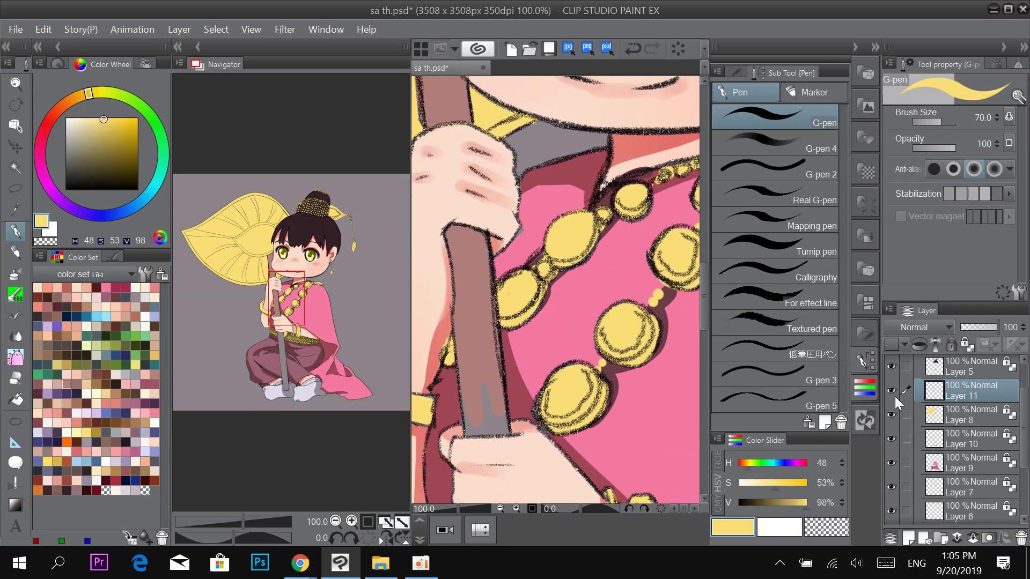
pyautogui.keyDown('alt'); pyautogui.click(484, 312); pyautogui.keyUp('alt')
pyautogui.moveTo(480, 426); pyautogui.dragTo(499, 335)
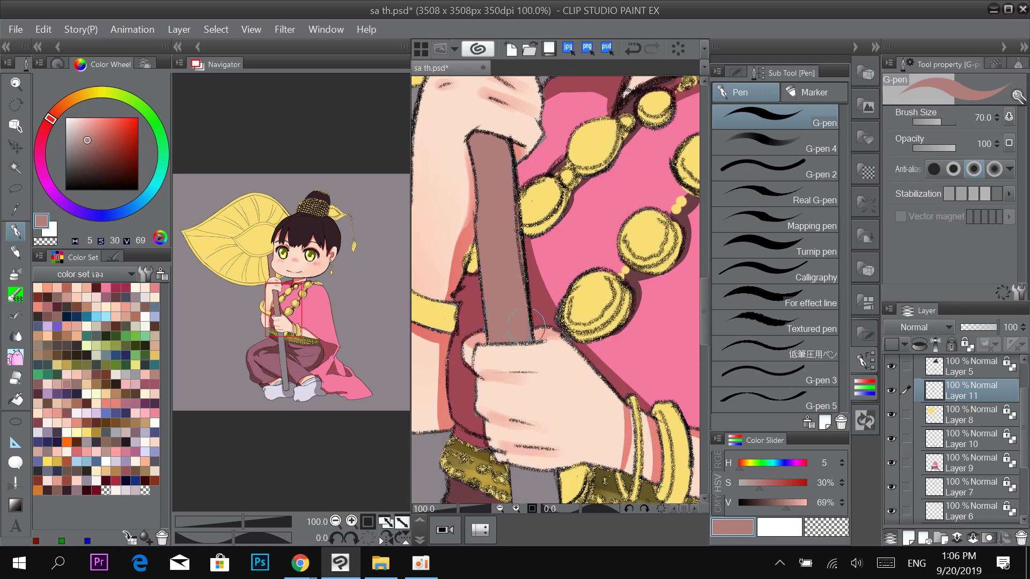
# Paint the staff dusty brown from beneath the lower hand past the gold belt.
pyautogui.moveTo(533, 325)
pyautogui.mouseDown()
pyautogui.moveTo(552, 153)
pyautogui.moveTo(544, 311)
pyautogui.moveTo(562, 312)
pyautogui.moveTo(577, 444)
pyautogui.mouseUp()
pyautogui.moveTo(578, 424)
pyautogui.mouseDown()
pyautogui.moveTo(552, 292)
pyautogui.moveTo(554, 374)
pyautogui.mouseUp()
pyautogui.moveTo(543, 262); pyautogui.dragTo(557, 349)
pyautogui.moveTo(545, 219); pyautogui.dragTo(544, 252)
pyautogui.moveTo(539, 187)
pyautogui.mouseDown()
pyautogui.moveTo(517, 260)
pyautogui.moveTo(526, 332)
pyautogui.moveTo(537, 249)
pyautogui.moveTo(541, 356)
pyautogui.mouseUp()
pyautogui.moveTo(519, 186)
pyautogui.mouseDown()
pyautogui.moveTo(530, 368)
pyautogui.moveTo(513, 223)
pyautogui.moveTo(517, 258)
pyautogui.mouseUp()
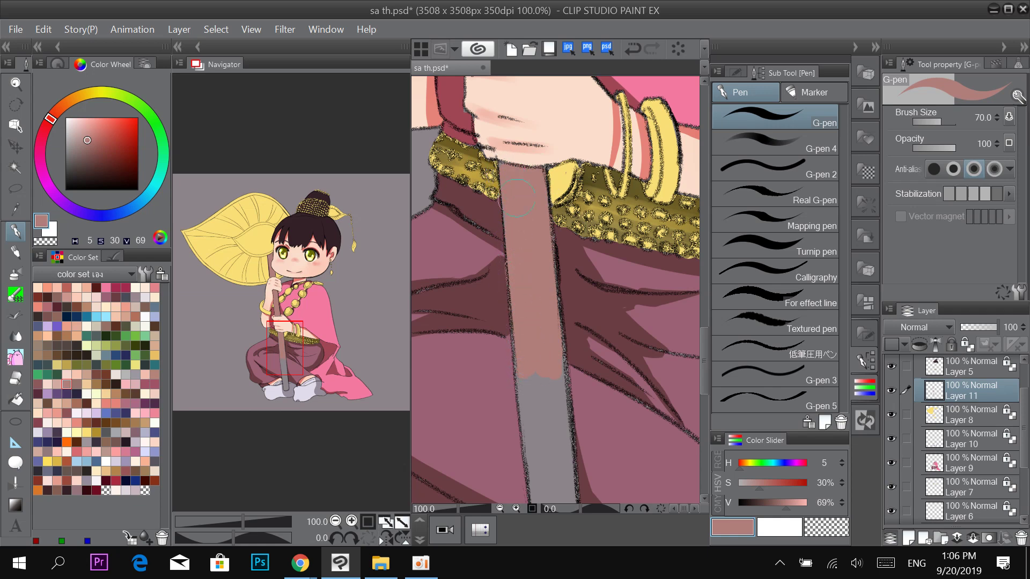
# Continue the dusty brown fill down the staff across the mauve garment, undoing a stray stroke.
pyautogui.moveTo(556, 388); pyautogui.dragTo(529, 265)
pyautogui.moveTo(541, 322)
pyautogui.mouseDown()
pyautogui.moveTo(527, 213)
pyautogui.moveTo(539, 252)
pyautogui.mouseUp()
pyautogui.hotkey('ctrl', 'z')
pyautogui.moveTo(528, 167); pyautogui.dragTo(538, 352)
pyautogui.moveTo(534, 220); pyautogui.dragTo(538, 321)
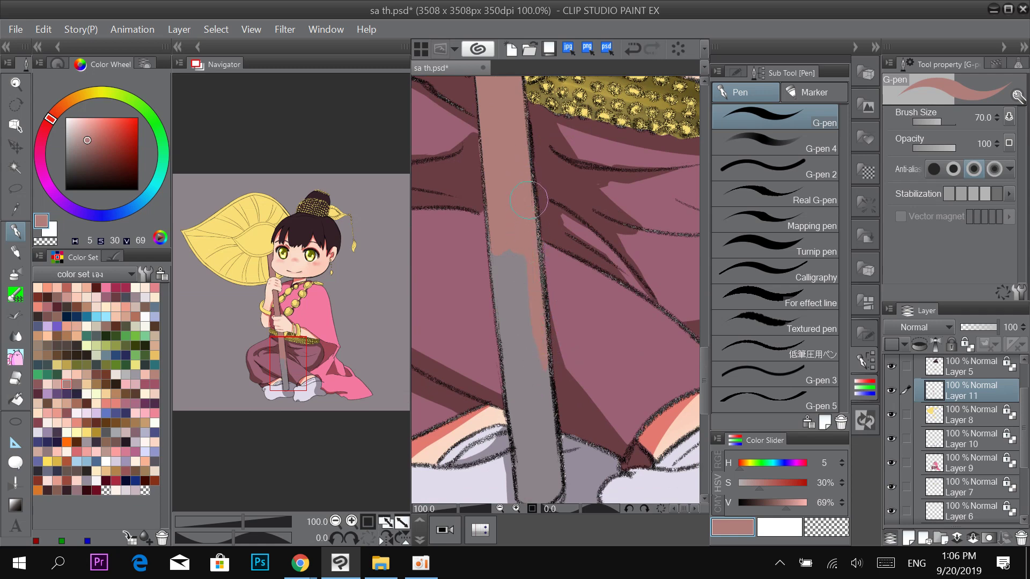
# Fill the lower staff down to its rounded end between the socks, enlarging the G-pen to 80 for the remaining grey gaps.
pyautogui.moveTo(531, 200); pyautogui.dragTo(547, 382)
pyautogui.scroll(-3, 531, 357)
pyautogui.moveTo(518, 252)
pyautogui.mouseDown()
pyautogui.moveTo(535, 363)
pyautogui.moveTo(527, 244)
pyautogui.moveTo(538, 368)
pyautogui.moveTo(519, 380)
pyautogui.moveTo(501, 357)
pyautogui.moveTo(494, 243)
pyautogui.moveTo(513, 360)
pyautogui.moveTo(505, 278)
pyautogui.moveTo(514, 268)
pyautogui.moveTo(528, 353)
pyautogui.moveTo(514, 213)
pyautogui.moveTo(527, 277)
pyautogui.mouseUp()
pyautogui.press('space')
pyautogui.press('e')
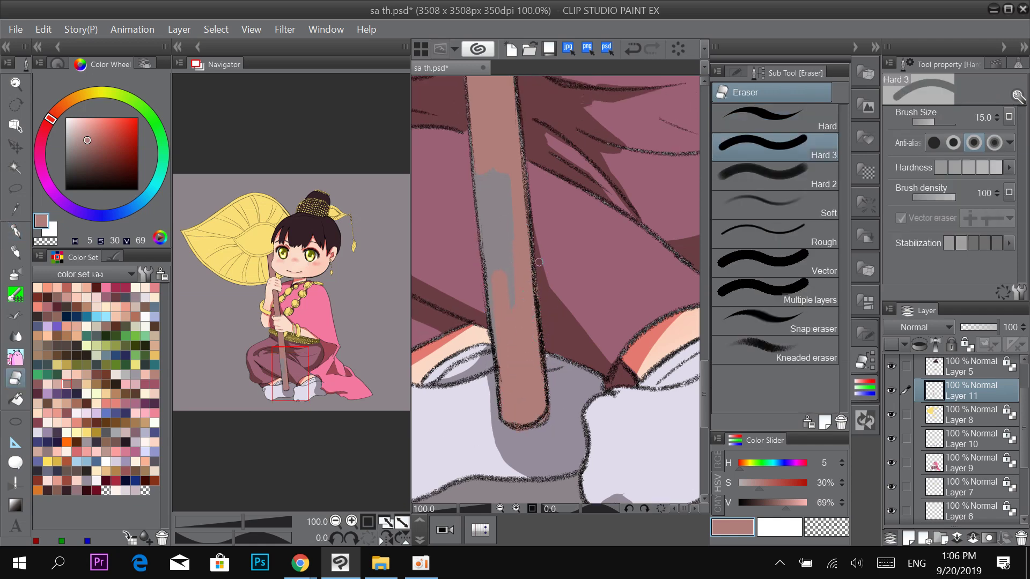
pyautogui.press('p')
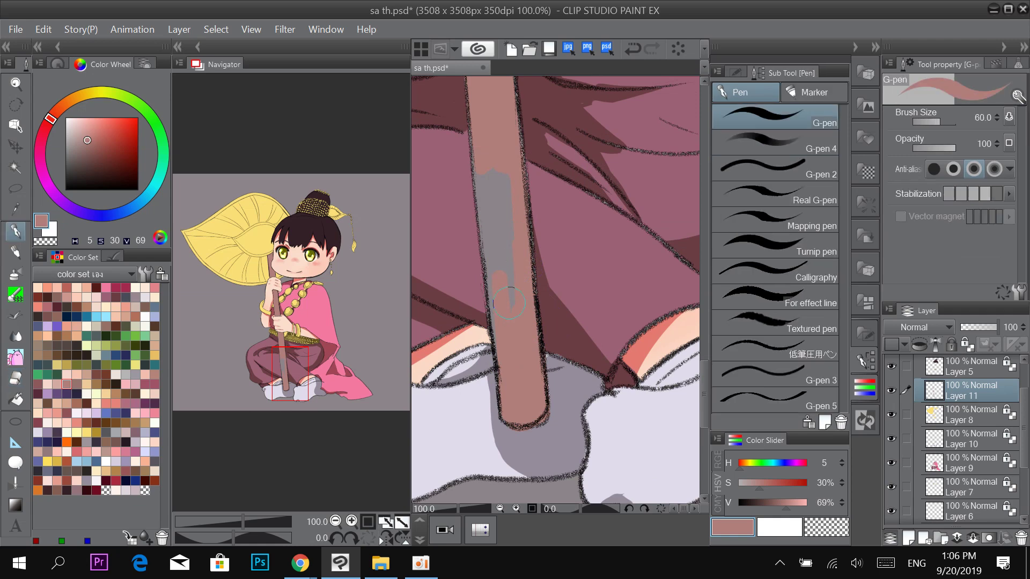
pyautogui.press(']')
pyautogui.moveTo(510, 307)
pyautogui.mouseDown()
pyautogui.moveTo(498, 226)
pyautogui.moveTo(505, 138)
pyautogui.mouseUp()
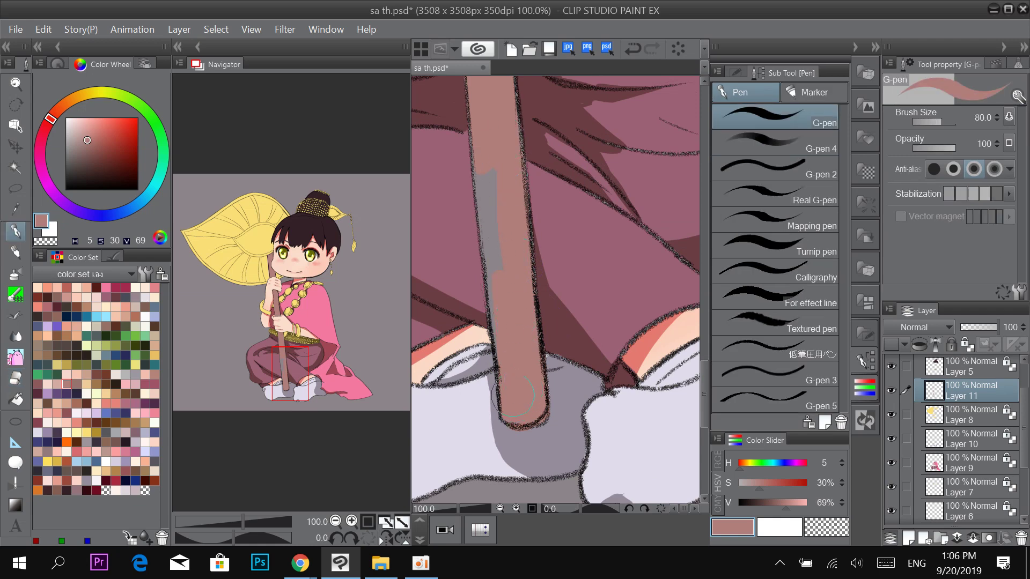
pyautogui.moveTo(493, 322); pyautogui.dragTo(491, 191)
pyautogui.moveTo(496, 316); pyautogui.dragTo(482, 182)
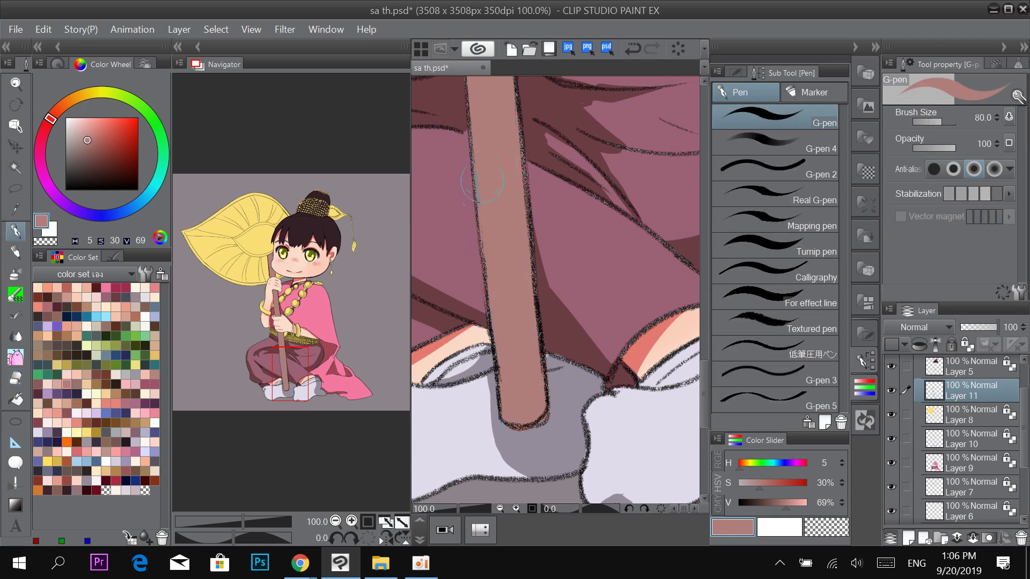
# Reduce the G-pen to size 60 and touch up the edges of the lower staff with dusty brown.
pyautogui.press('p')
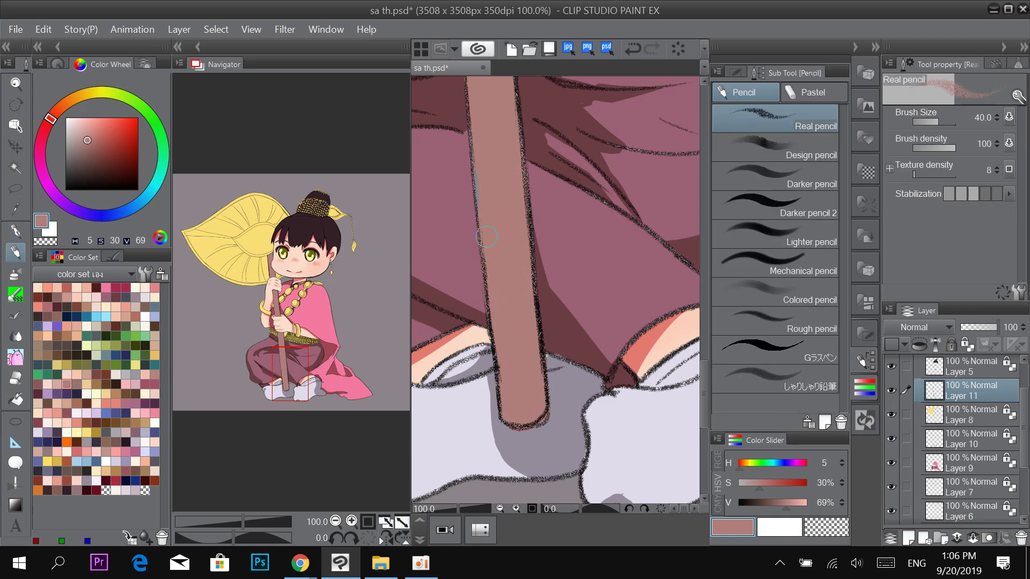
pyautogui.press('p')
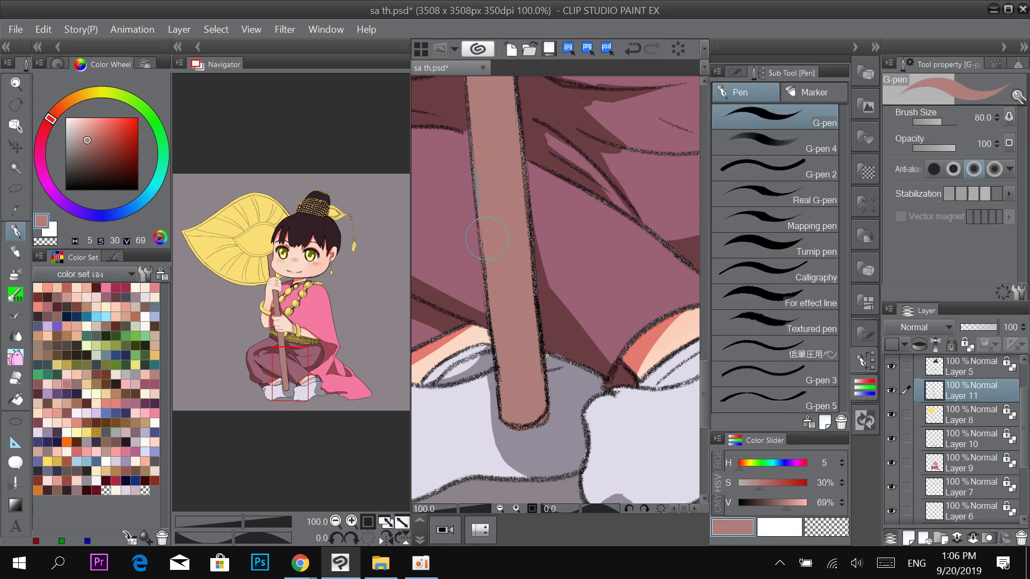
pyautogui.press('p')
pyautogui.press('p')
pyautogui.press('[')
pyautogui.press('[')
pyautogui.moveTo(503, 217); pyautogui.dragTo(517, 312)
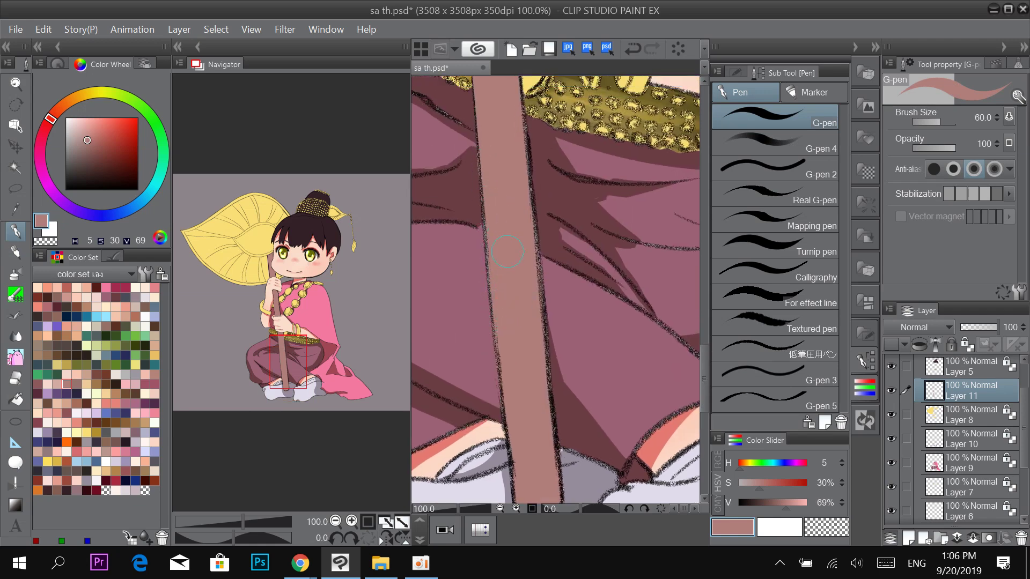
pyautogui.scroll(-3, 536, 141)
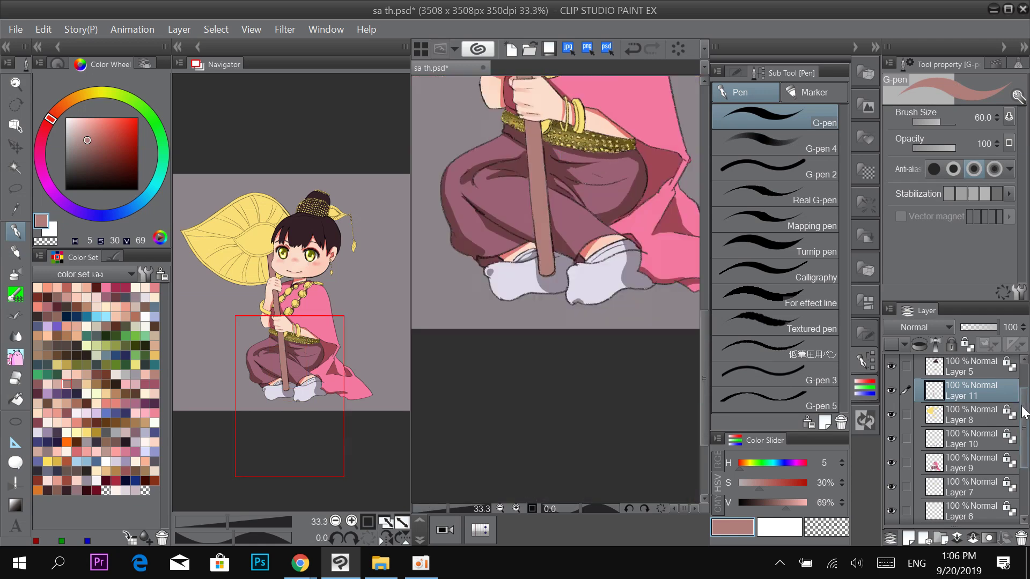
# Hide the grey background layer, Layer 4, to view the character against white.
pyautogui.scroll(-2, 1024, 413)
pyautogui.click(891, 488)
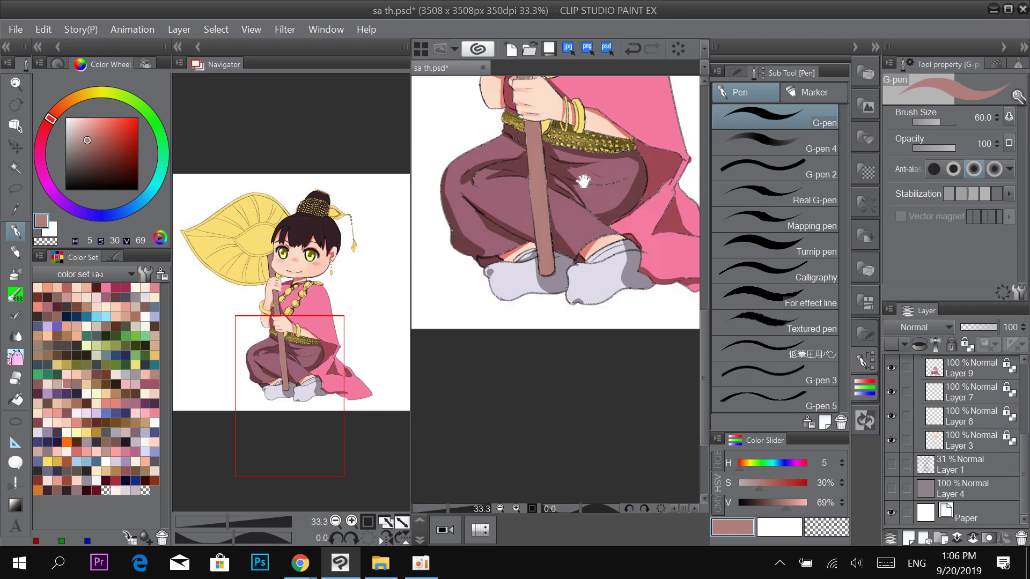
pyautogui.moveTo(583, 181); pyautogui.dragTo(563, 287)
pyautogui.scroll(-1, 604, 346)
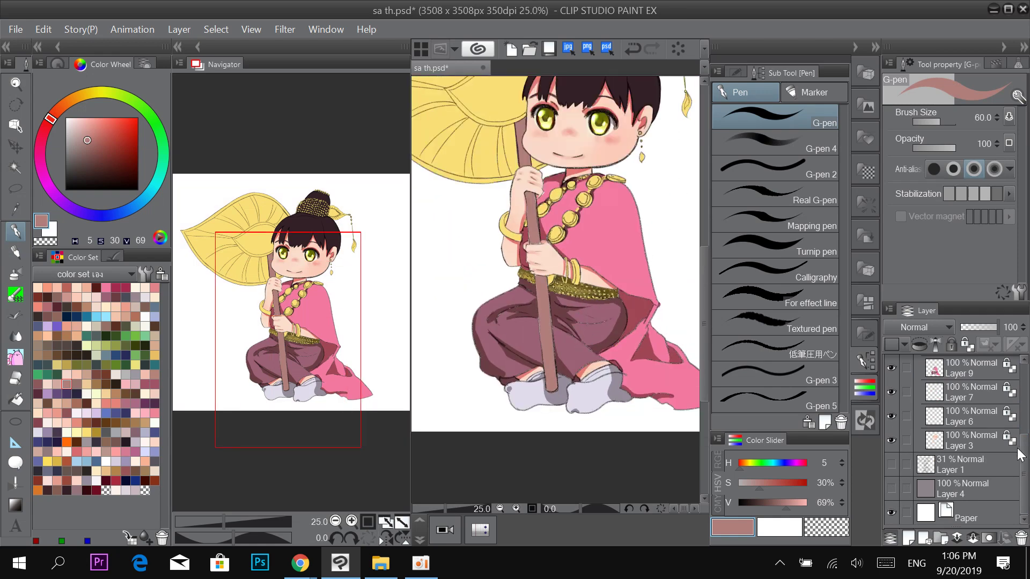
# Select Layer 9, unlock its transparent pixels and enlarge the G-pen to size 100.
pyautogui.scroll(2, 966, 456)
pyautogui.click(965, 413)
pyautogui.click(893, 412)
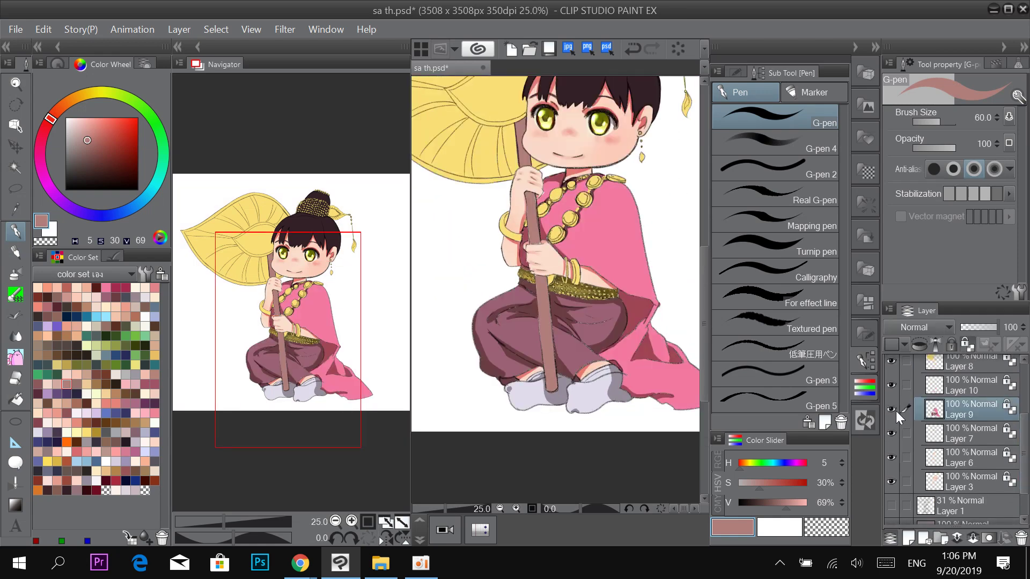
pyautogui.hotkey('ctrl', '+')
pyautogui.hotkey('ctrl', '+')
pyautogui.click(969, 346)
pyautogui.press(']')
pyautogui.press(']')
pyautogui.press(']')
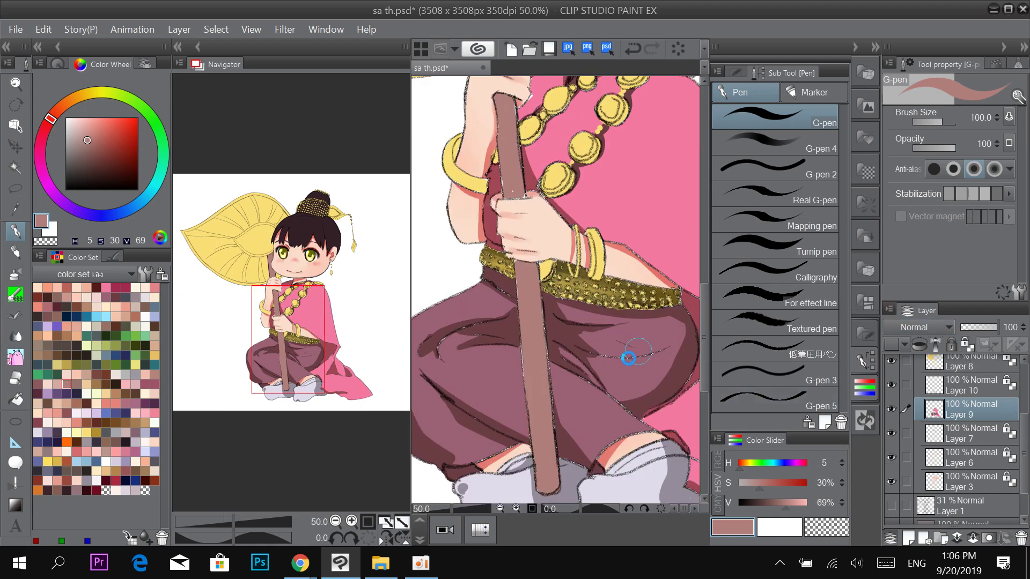
# Sample the light and dark mauves of the trousers and paint over the stray broken lines on the bent knee.
pyautogui.press('alt')
pyautogui.keyDown('alt'); pyautogui.click(631, 368); pyautogui.keyUp('alt')
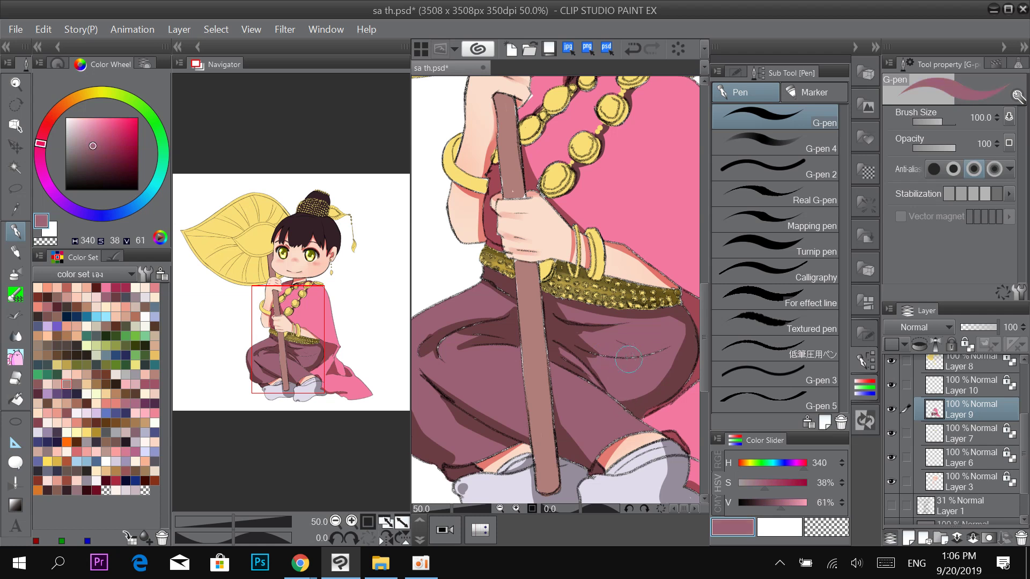
pyautogui.keyDown('alt'); pyautogui.click(592, 352); pyautogui.keyUp('alt')
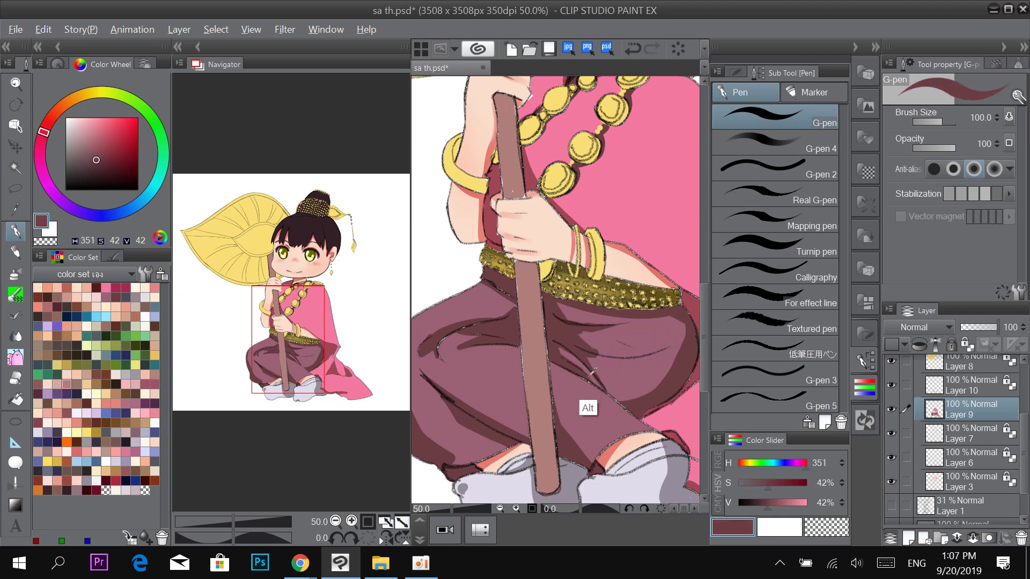
pyautogui.keyDown('alt'); pyautogui.click(590, 413); pyautogui.keyUp('alt')
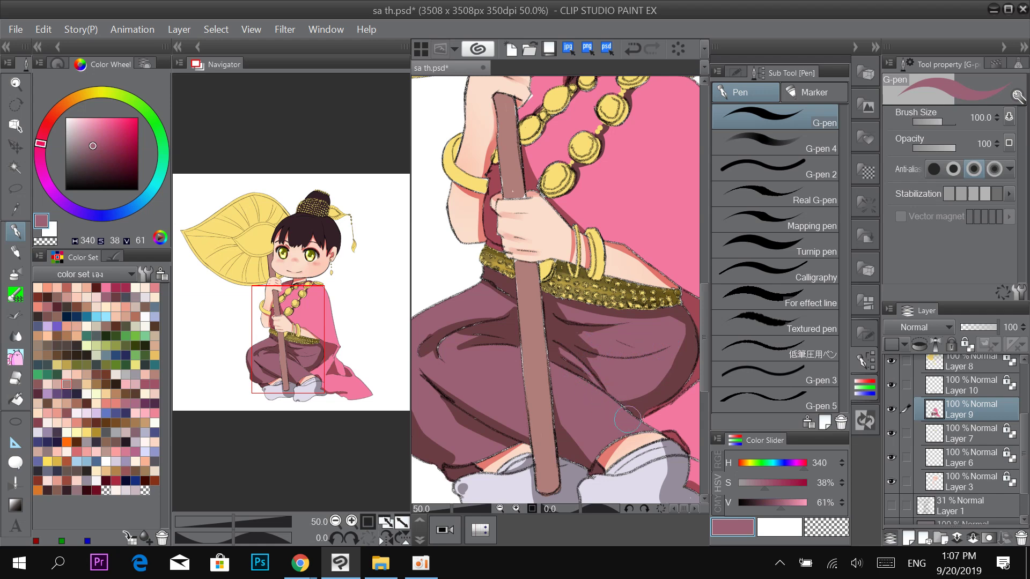
pyautogui.moveTo(623, 426); pyautogui.dragTo(596, 338)
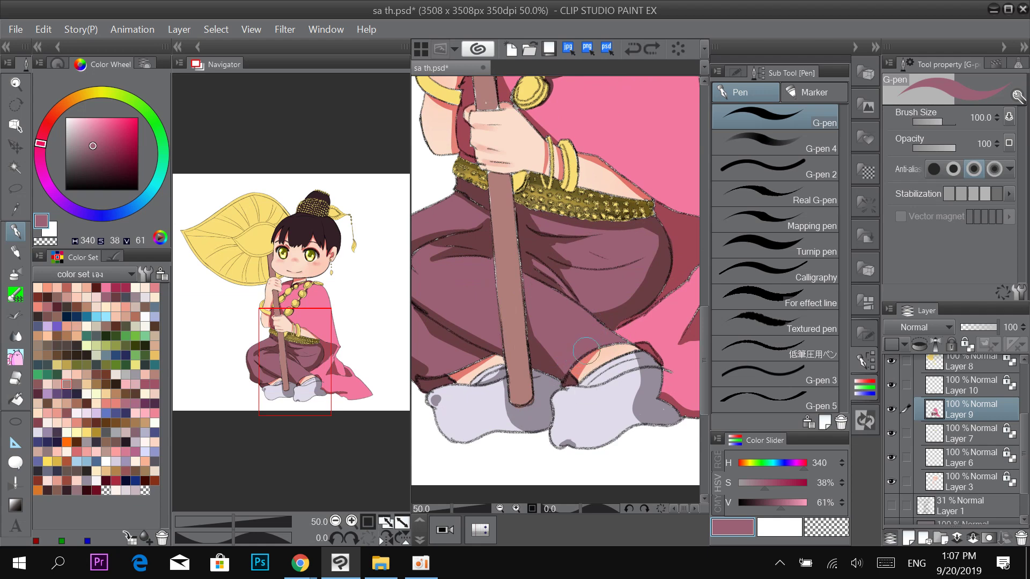
# On a new layer above Layer 4, auto-select the white background, invert the selection and fill the character's silhouette with mauve.
pyautogui.hotkey('ctrl', '-')
pyautogui.hotkey('ctrl', '0')
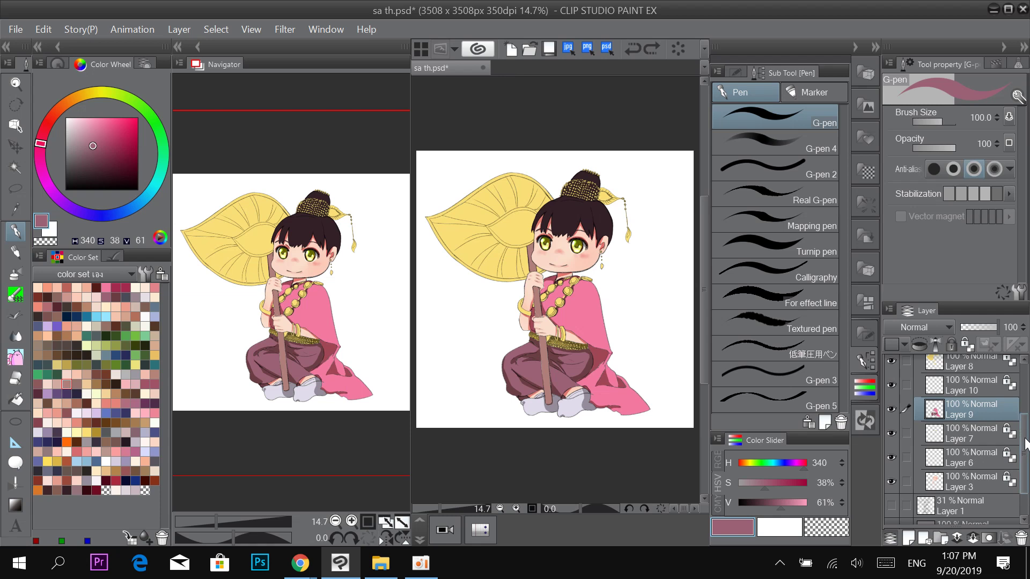
pyautogui.scroll(-2, 972, 499)
pyautogui.click(971, 493)
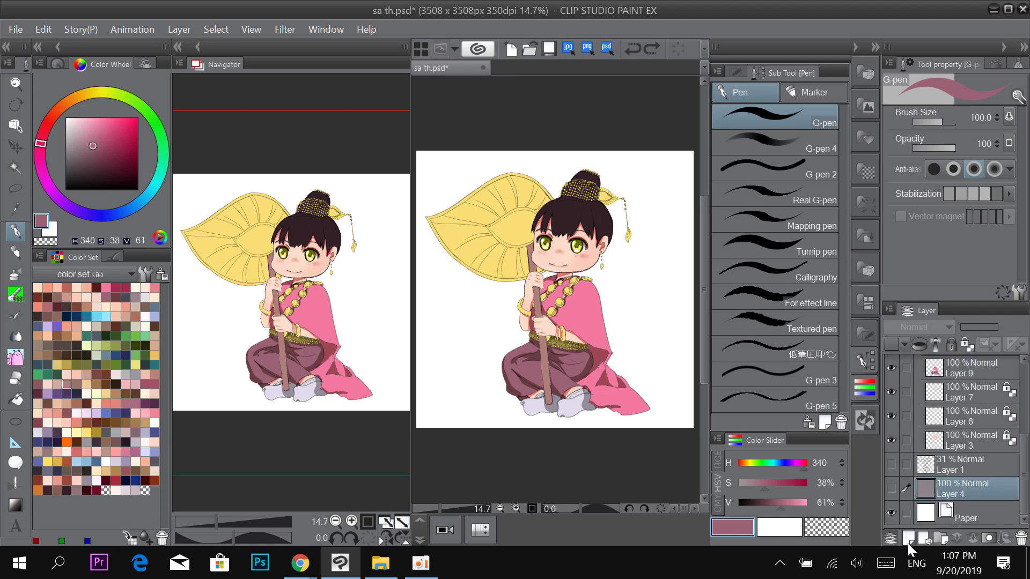
pyautogui.click(908, 541)
pyautogui.click(17, 173)
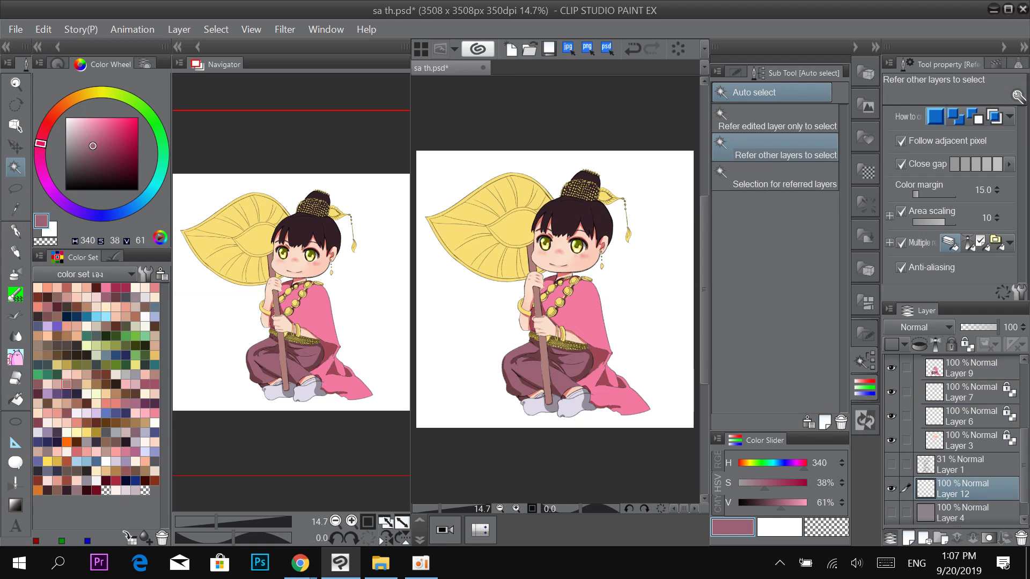
pyautogui.click(472, 343)
pyautogui.hotkey('ctrl', '+')
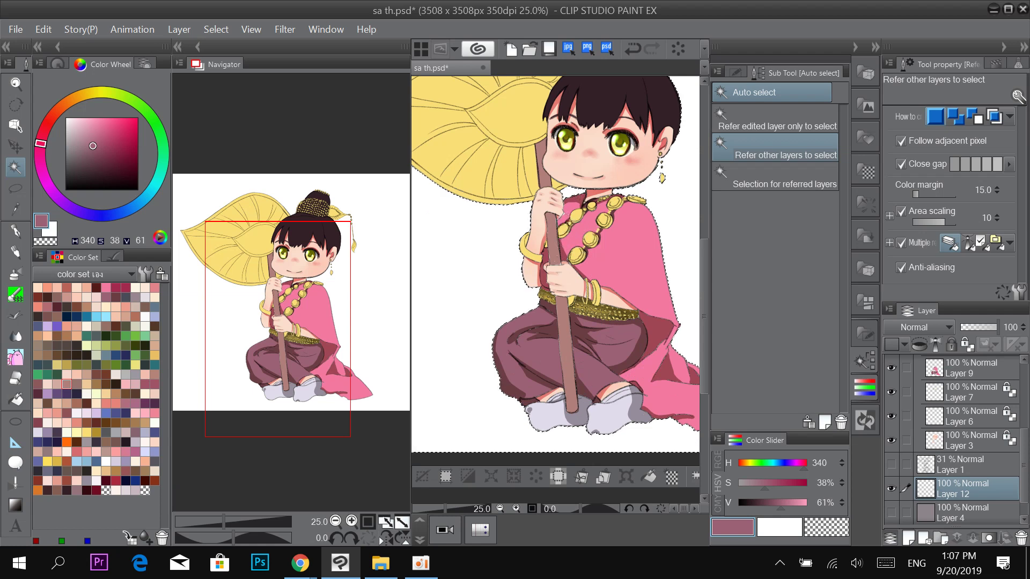
pyautogui.click(472, 475)
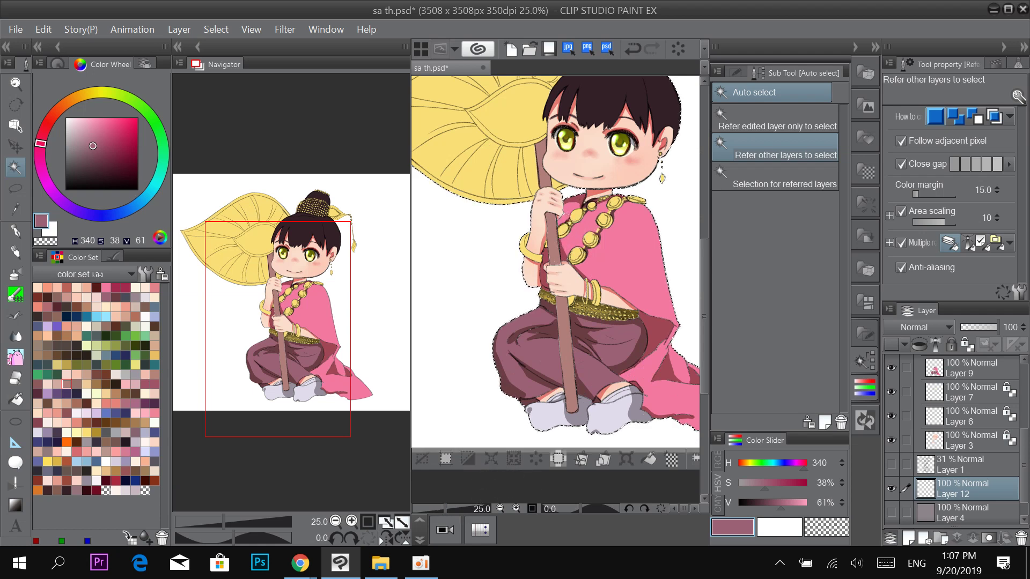
pyautogui.click(650, 459)
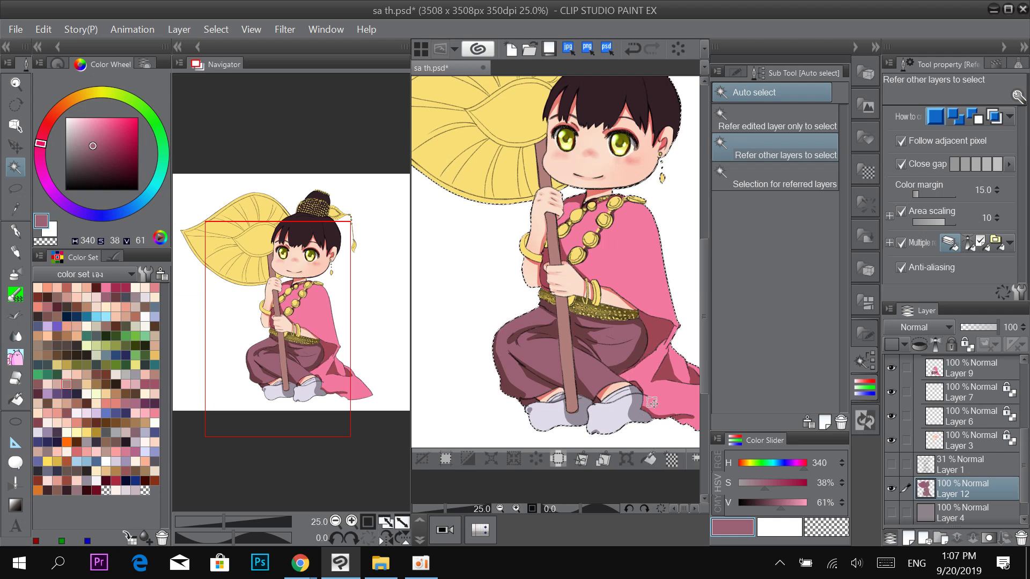
pyautogui.press('ctrl')
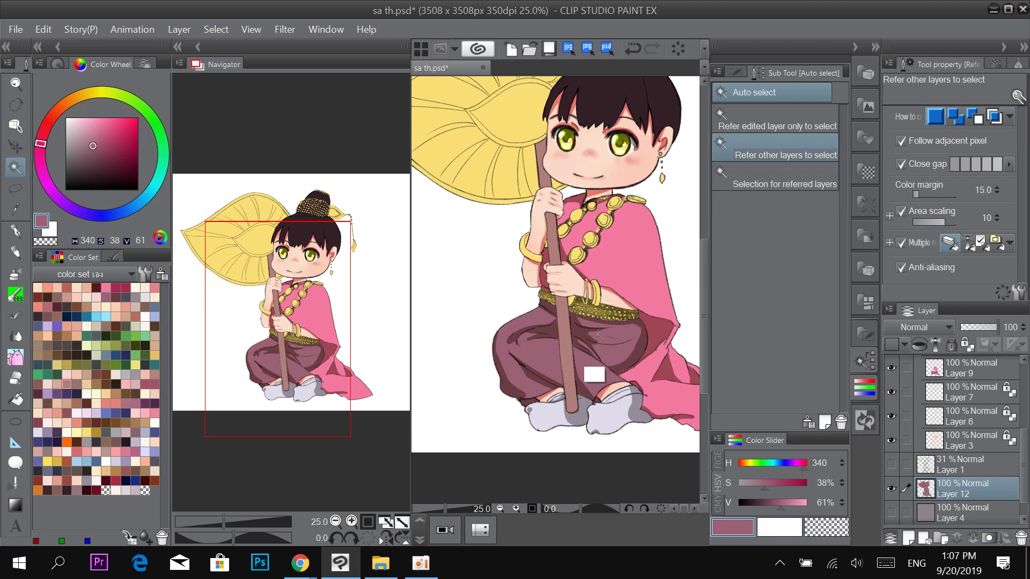
# Add a new layer directly above Layer 9 and lock its transparent pixels.
pyautogui.scroll(3, 600, 370)
pyautogui.scroll(-4, 614, 400)
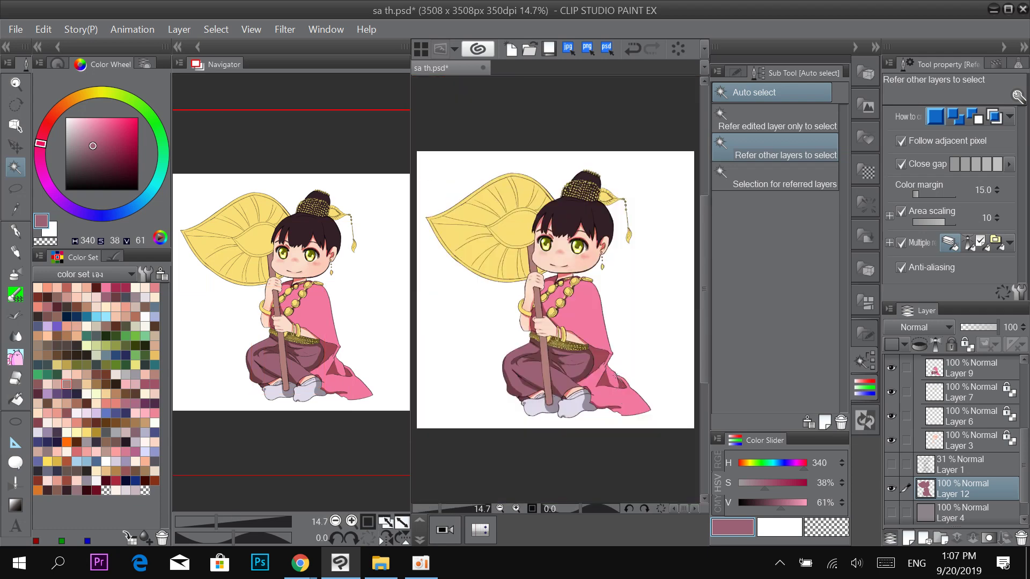
pyautogui.scroll(2, 614, 333)
pyautogui.moveTo(617, 218); pyautogui.dragTo(661, 213)
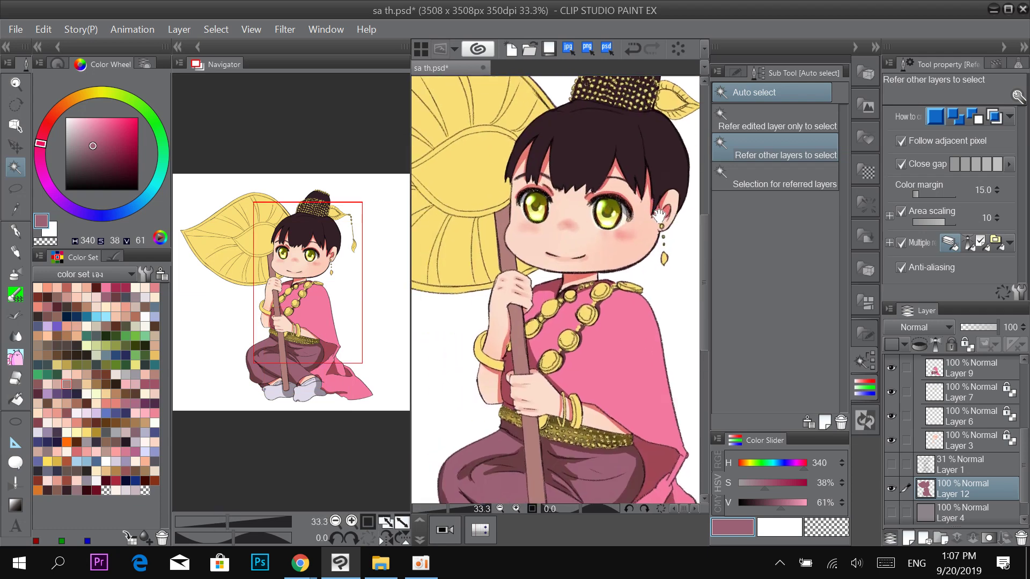
pyautogui.scroll(3, 1009, 448)
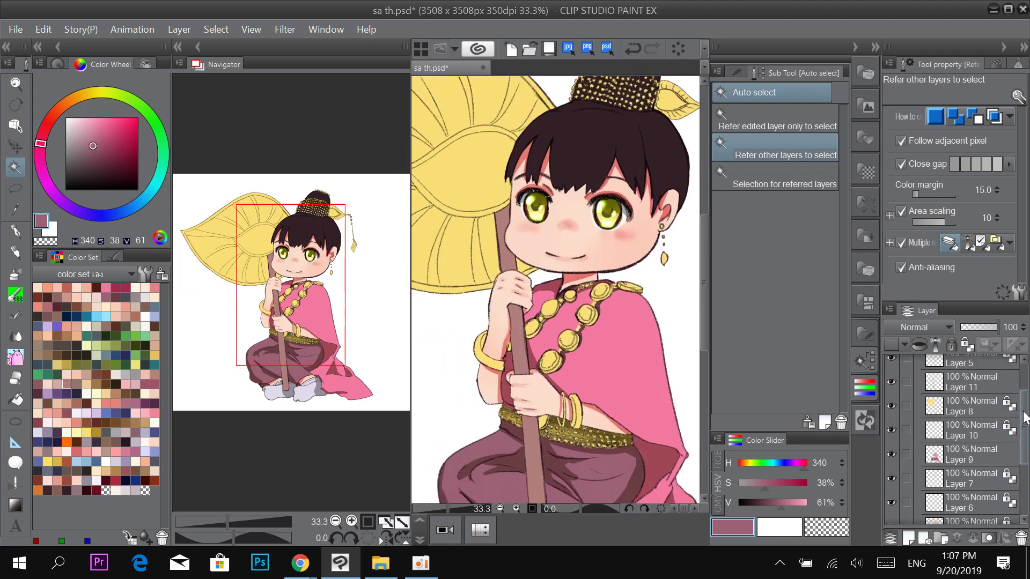
pyautogui.click(902, 451)
pyautogui.click(909, 539)
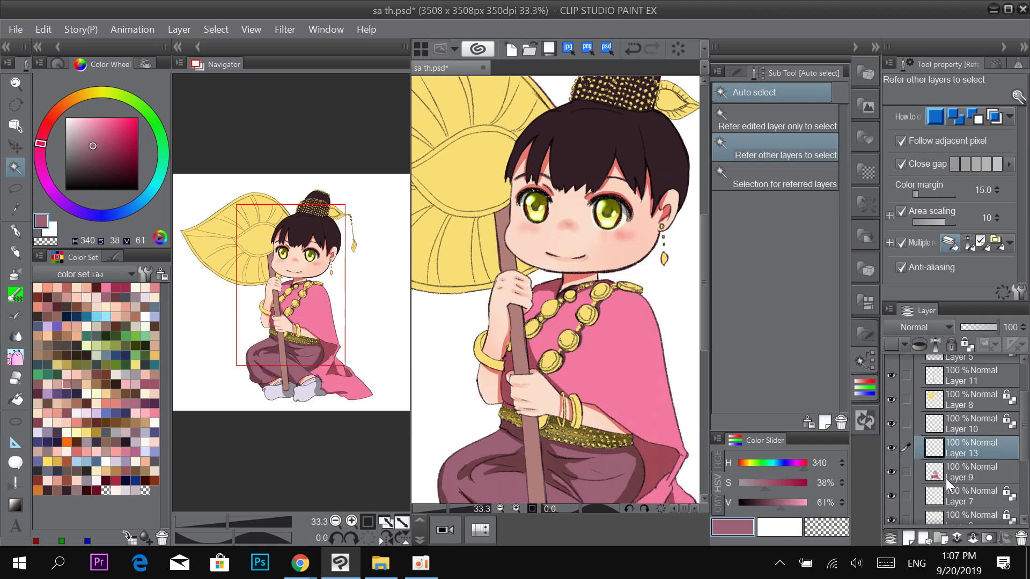
pyautogui.click(966, 345)
# Sample gold from the necklace, switch to the Real pencil at size 40, and clip Layer 13 to the layer below with transparency unlocked.
pyautogui.moveTo(618, 313); pyautogui.dragTo(539, 259)
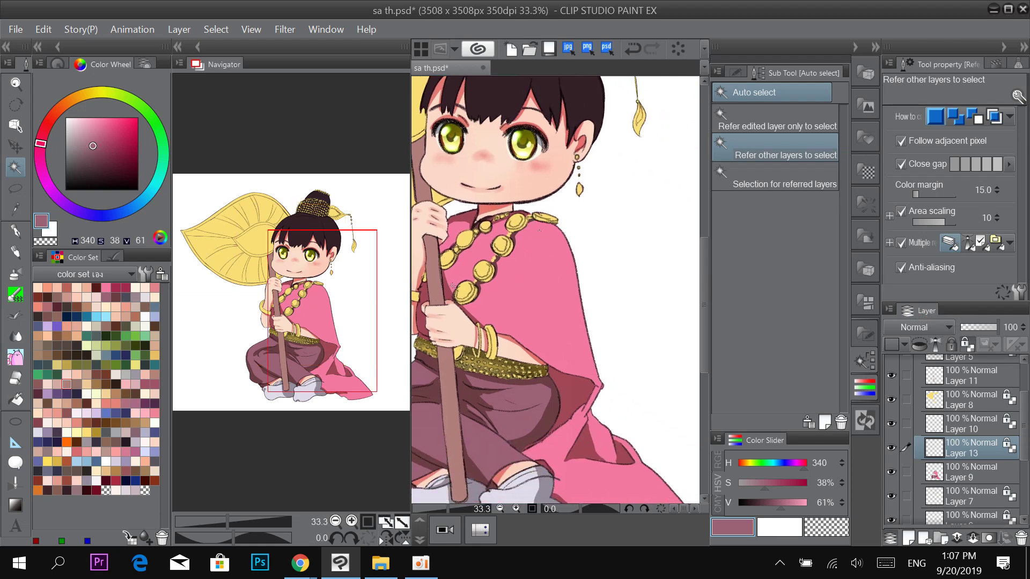
pyautogui.click(15, 231)
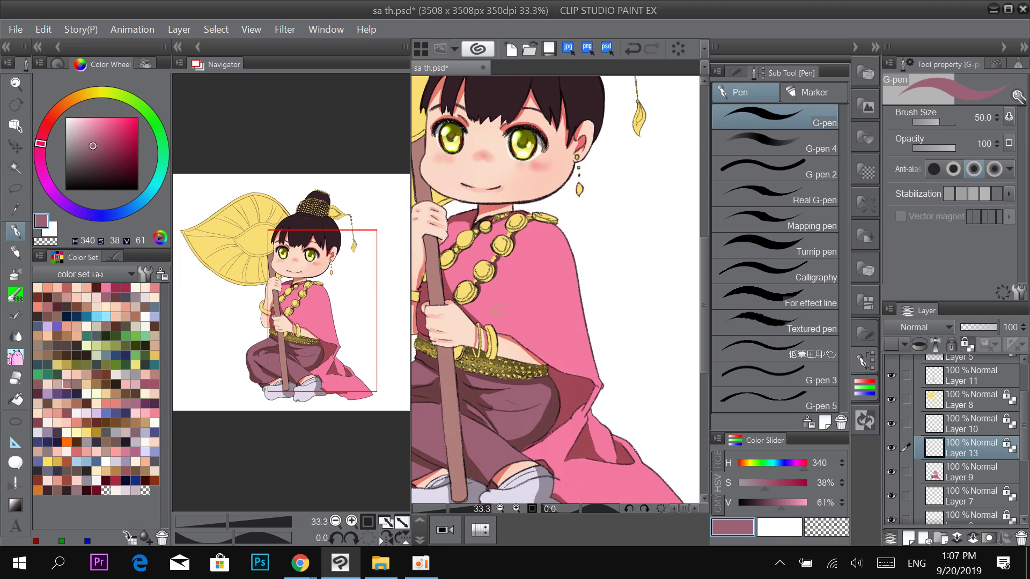
pyautogui.keyDown('alt'); pyautogui.click(467, 292); pyautogui.keyUp('alt')
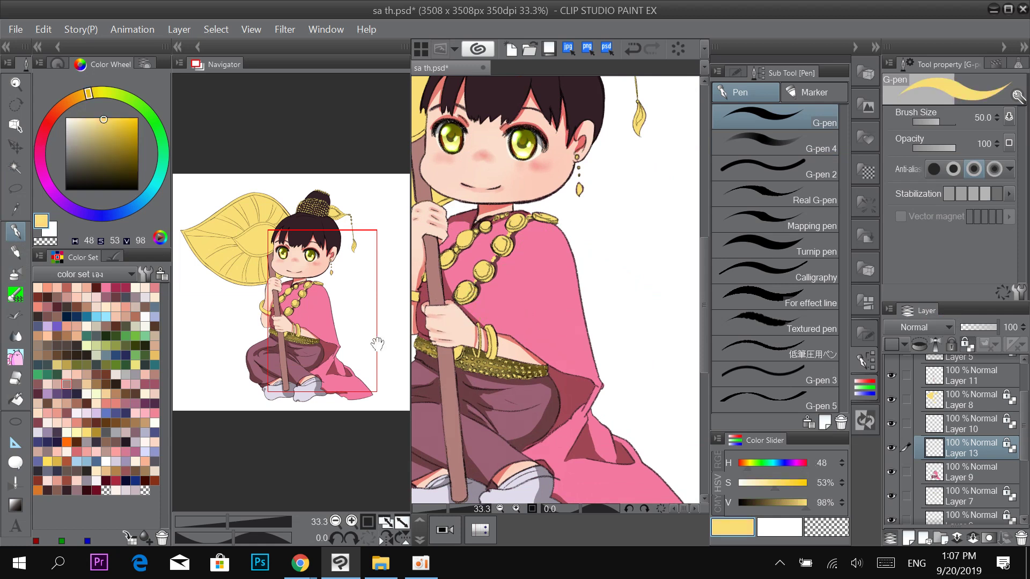
pyautogui.click(16, 252)
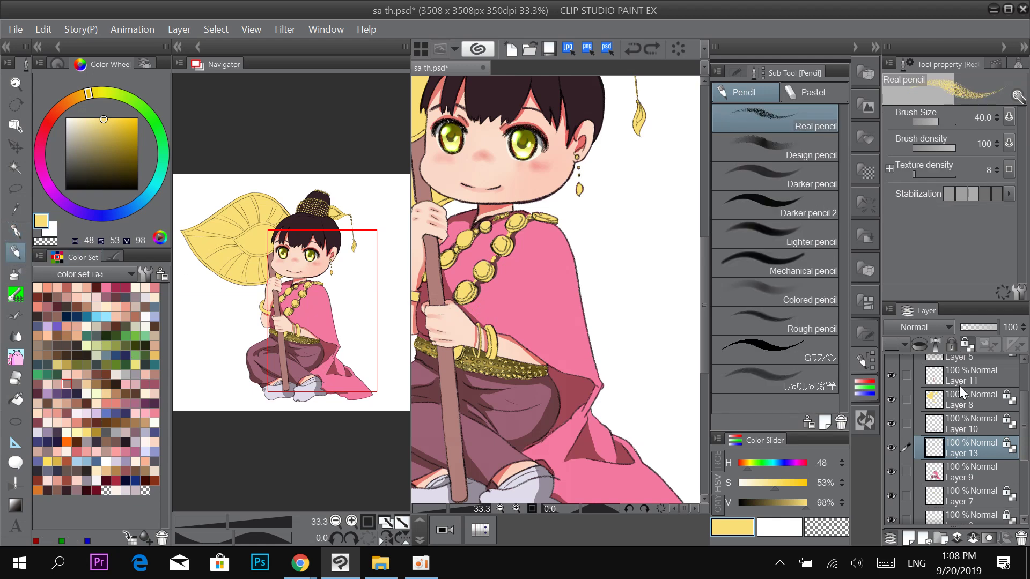
pyautogui.click(935, 344)
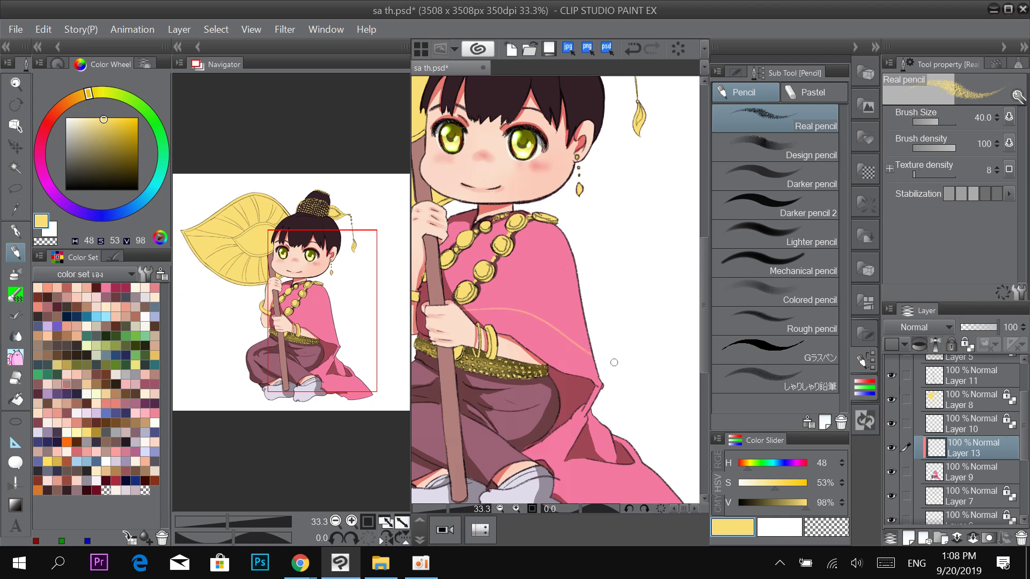
# Draw curved gold pencil lines across the pink shawl, running from the chest toward its outer edge, redoing a misplaced stroke.
pyautogui.moveTo(597, 268); pyautogui.dragTo(651, 261)
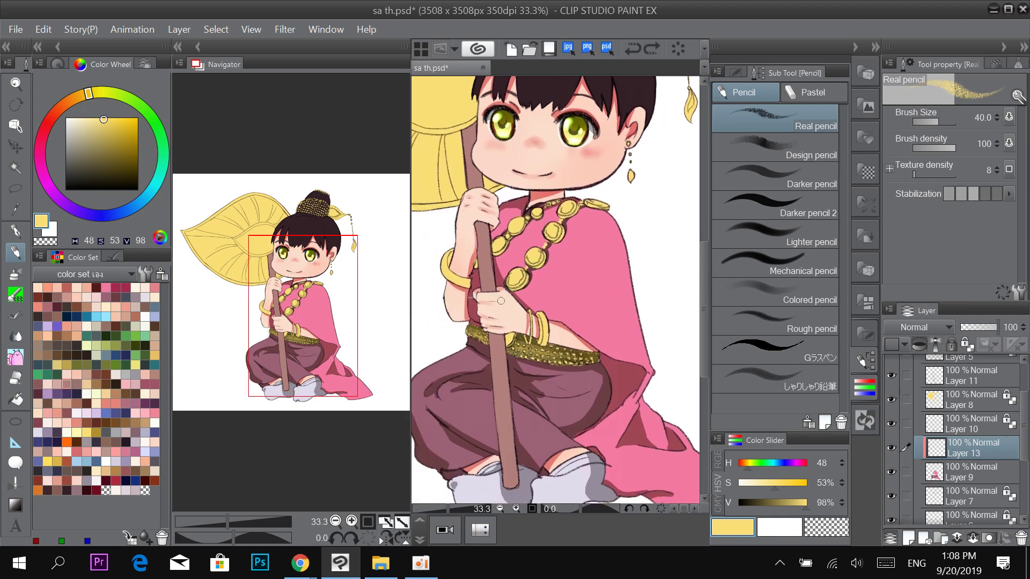
pyautogui.moveTo(500, 301)
pyautogui.mouseDown()
pyautogui.moveTo(542, 296)
pyautogui.moveTo(639, 325)
pyautogui.mouseUp()
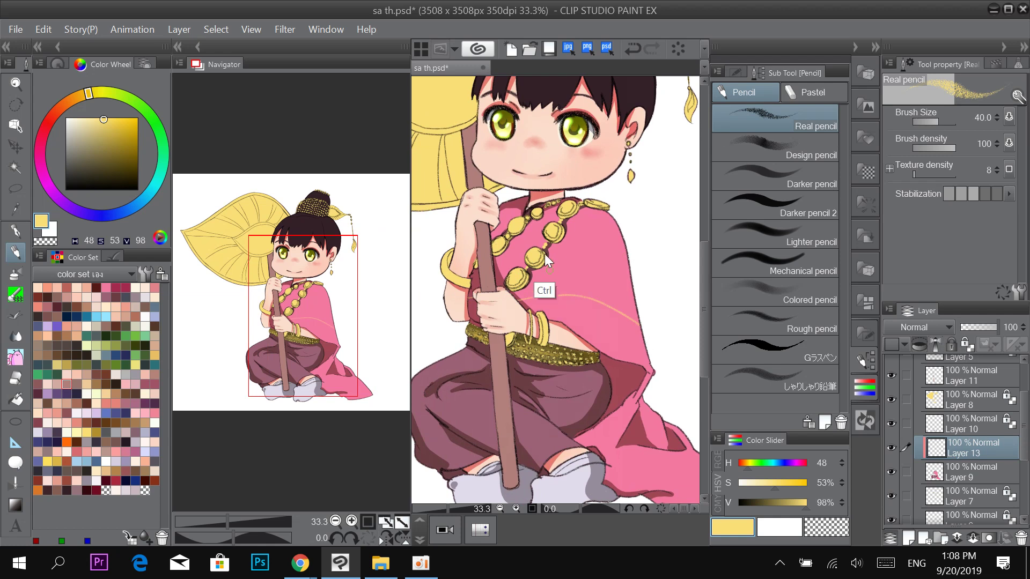
pyautogui.hotkey('ctrl', 'z')
pyautogui.moveTo(469, 299)
pyautogui.mouseDown()
pyautogui.moveTo(550, 296)
pyautogui.moveTo(646, 342)
pyautogui.mouseUp()
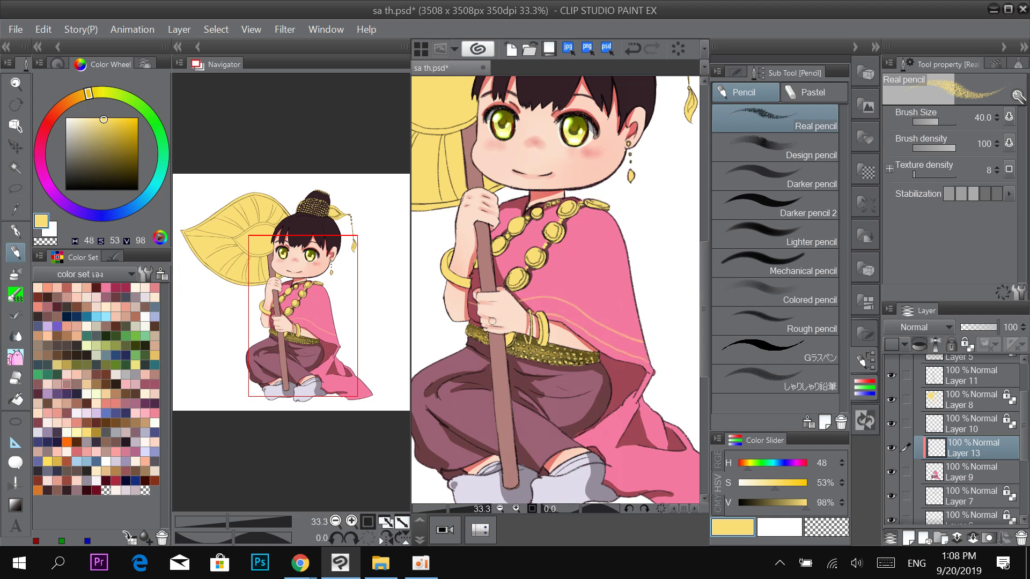
pyautogui.scroll(-3, 644, 268)
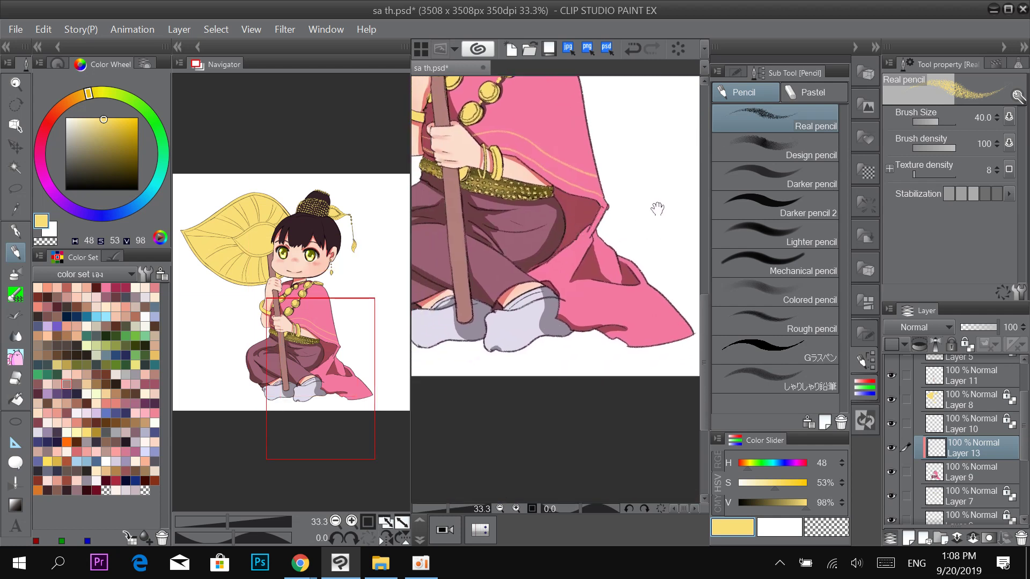
pyautogui.moveTo(657, 210)
pyautogui.mouseDown()
pyautogui.moveTo(615, 205)
pyautogui.moveTo(603, 223)
pyautogui.moveTo(628, 319)
pyautogui.mouseUp()
pyautogui.scroll(5, 594, 271)
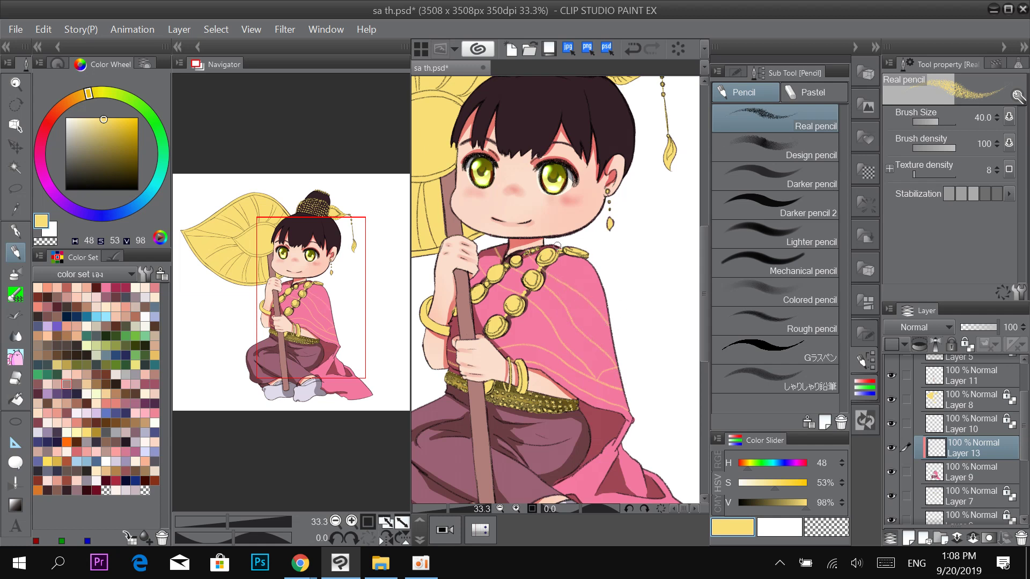
# Continue the curved gold lines over the upper shawl up to the shoulder and beside the necklace.
pyautogui.hotkey('ctrl', 'z')
pyautogui.hotkey('ctrl', 'y')
pyautogui.moveTo(541, 267); pyautogui.dragTo(629, 261)
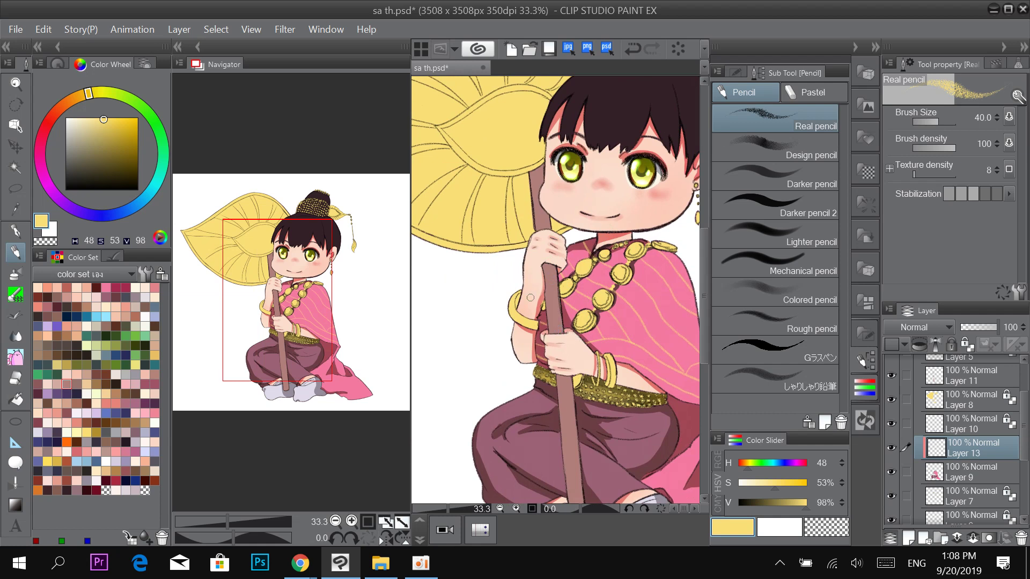
pyautogui.moveTo(665, 242); pyautogui.dragTo(570, 196)
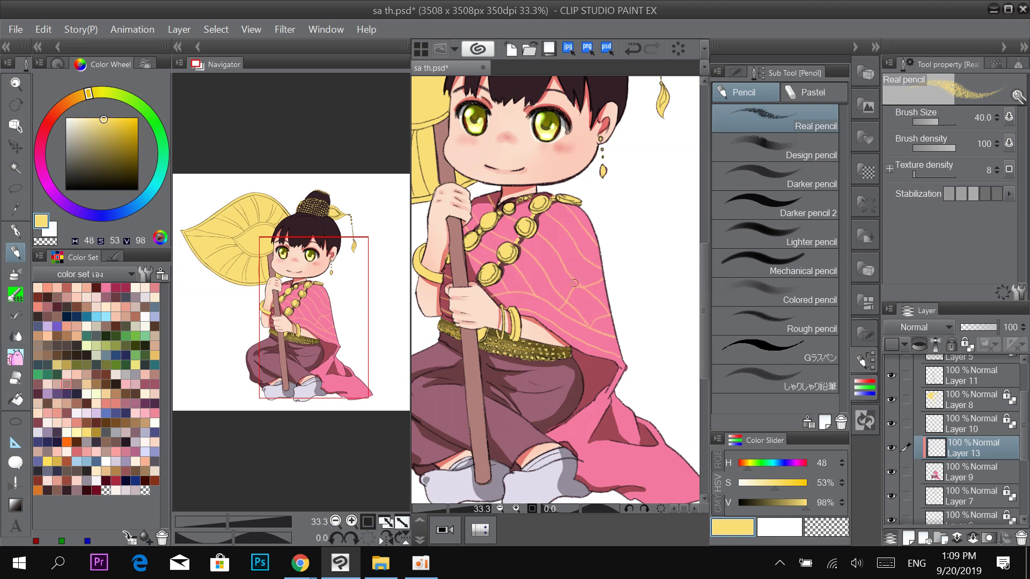
# Draw gold cross lines over the curved ones to form a lattice pattern on the upper shawl.
pyautogui.hotkey('ctrl', 'z')
pyautogui.moveTo(586, 296); pyautogui.dragTo(609, 281)
pyautogui.moveTo(546, 269); pyautogui.dragTo(594, 238)
pyautogui.moveTo(531, 259)
pyautogui.mouseDown()
pyautogui.moveTo(585, 223)
pyautogui.moveTo(488, 294)
pyautogui.moveTo(560, 211)
pyautogui.mouseUp()
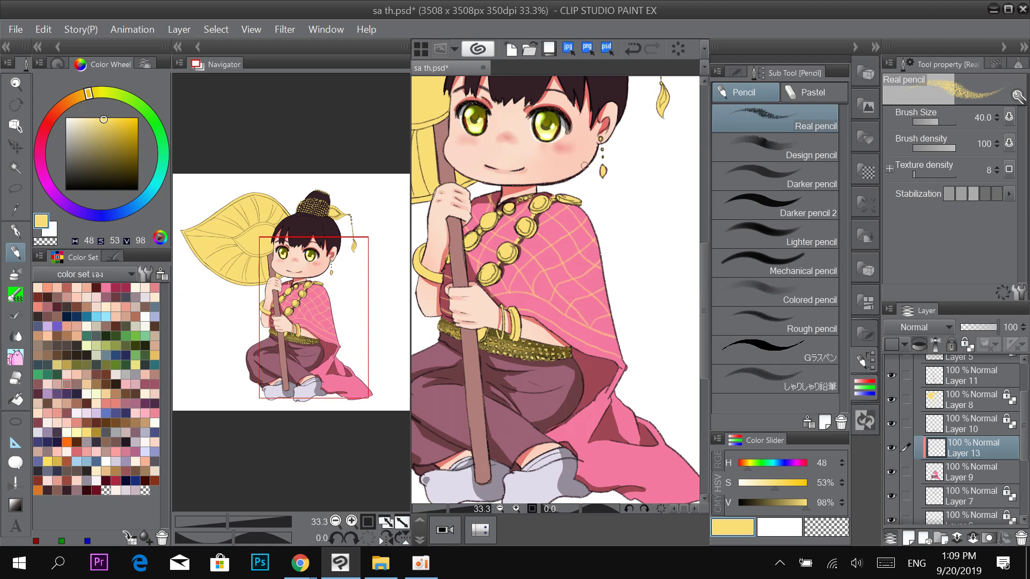
pyautogui.scroll(3, 584, 263)
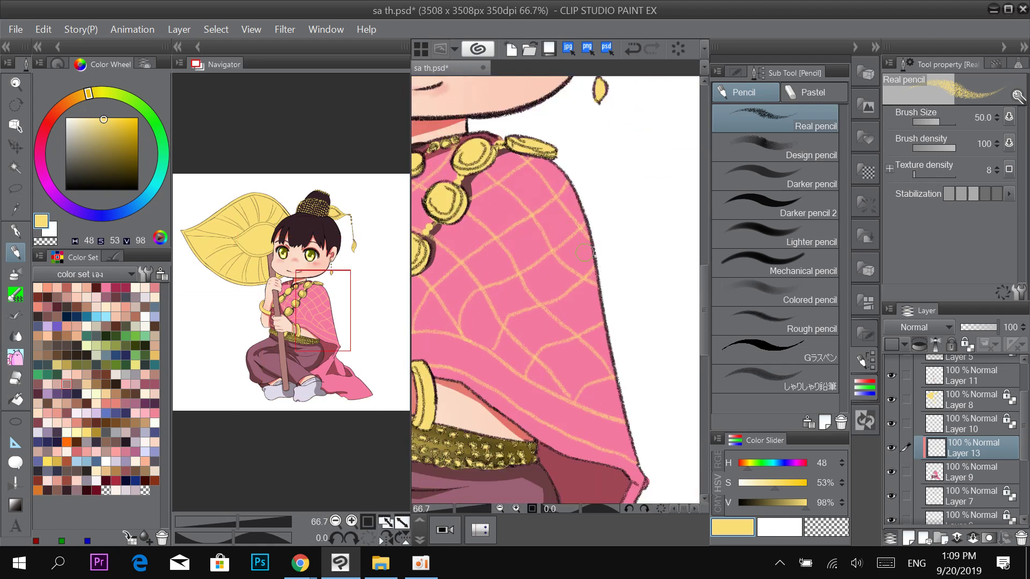
pyautogui.scroll(1, 577, 260)
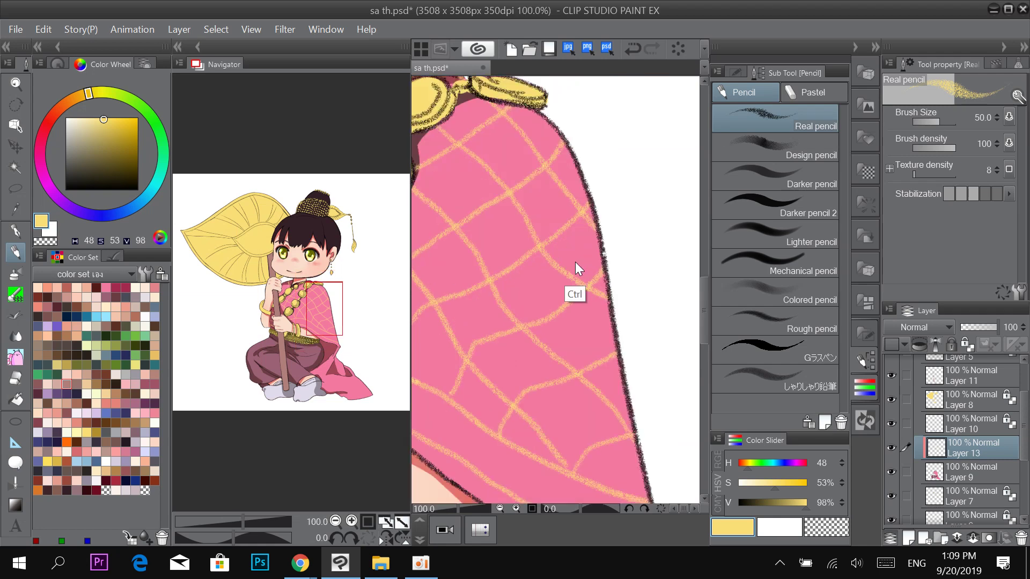
pyautogui.scroll(-1, 575, 262)
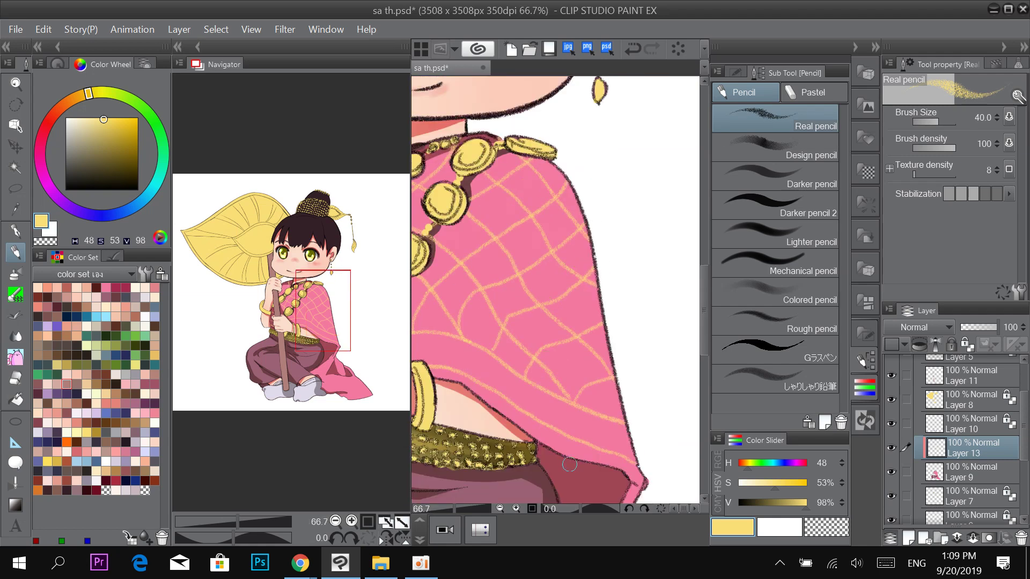
# Choose the dark maroon swatch, set the Real pencil size to 60, and outline lattice cells near the shawl's outer shoulder edge.
pyautogui.click(115, 297)
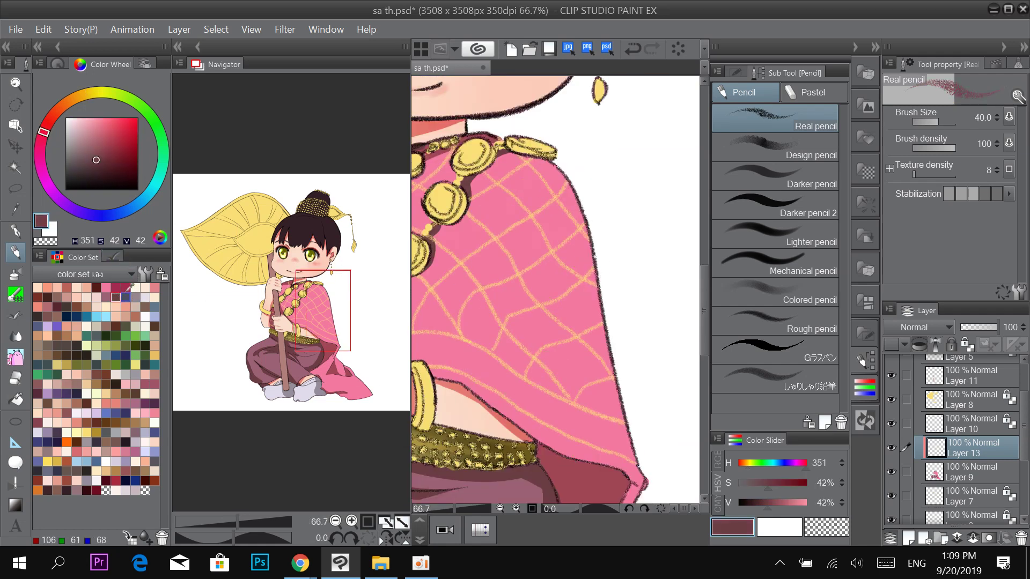
pyautogui.scroll(1, 512, 250)
pyautogui.moveTo(495, 234); pyautogui.dragTo(520, 282)
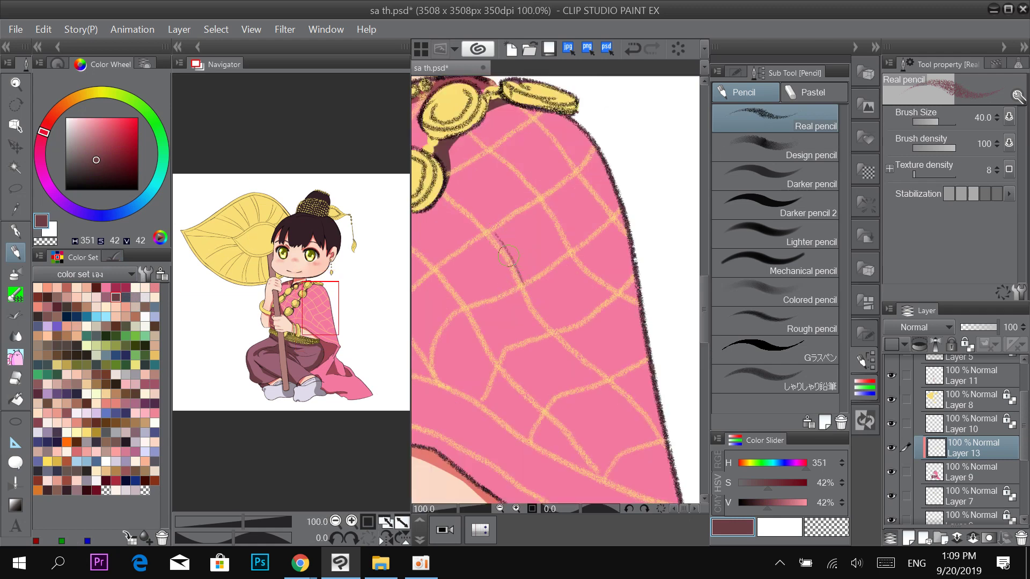
pyautogui.press(']')
pyautogui.moveTo(499, 238)
pyautogui.mouseDown()
pyautogui.moveTo(522, 278)
pyautogui.moveTo(564, 249)
pyautogui.moveTo(543, 209)
pyautogui.moveTo(499, 232)
pyautogui.moveTo(547, 198)
pyautogui.moveTo(572, 249)
pyautogui.moveTo(606, 215)
pyautogui.moveTo(576, 181)
pyautogui.moveTo(547, 199)
pyautogui.moveTo(595, 178)
pyautogui.moveTo(622, 211)
pyautogui.mouseUp()
pyautogui.moveTo(586, 170); pyautogui.dragTo(600, 156)
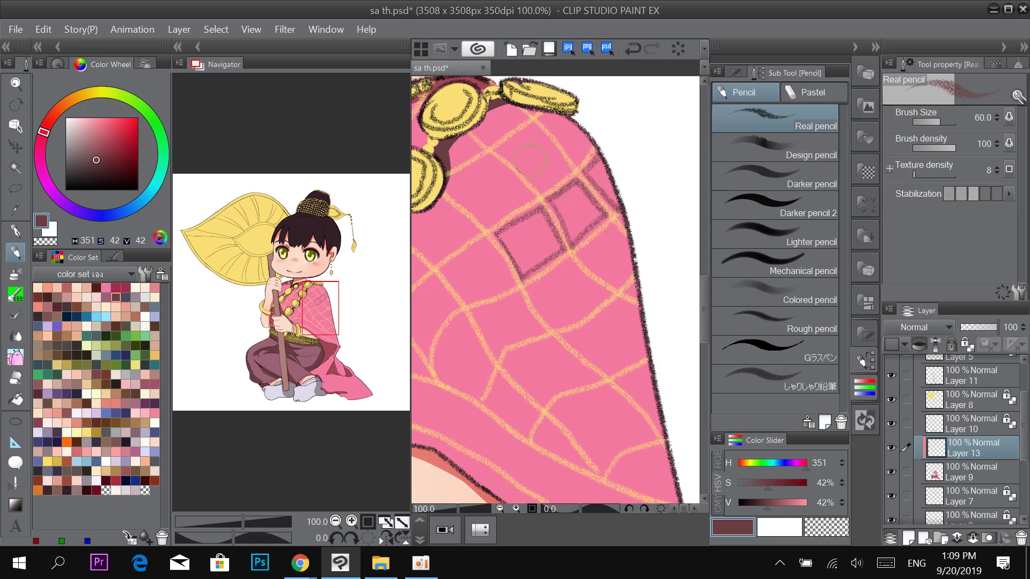
# Outline the lattice cells just below the shoulder and beside the upper necklace in maroon.
pyautogui.moveTo(494, 149); pyautogui.dragTo(542, 191)
pyautogui.moveTo(542, 191)
pyautogui.mouseDown()
pyautogui.moveTo(569, 164)
pyautogui.moveTo(542, 135)
pyautogui.moveTo(496, 148)
pyautogui.mouseUp()
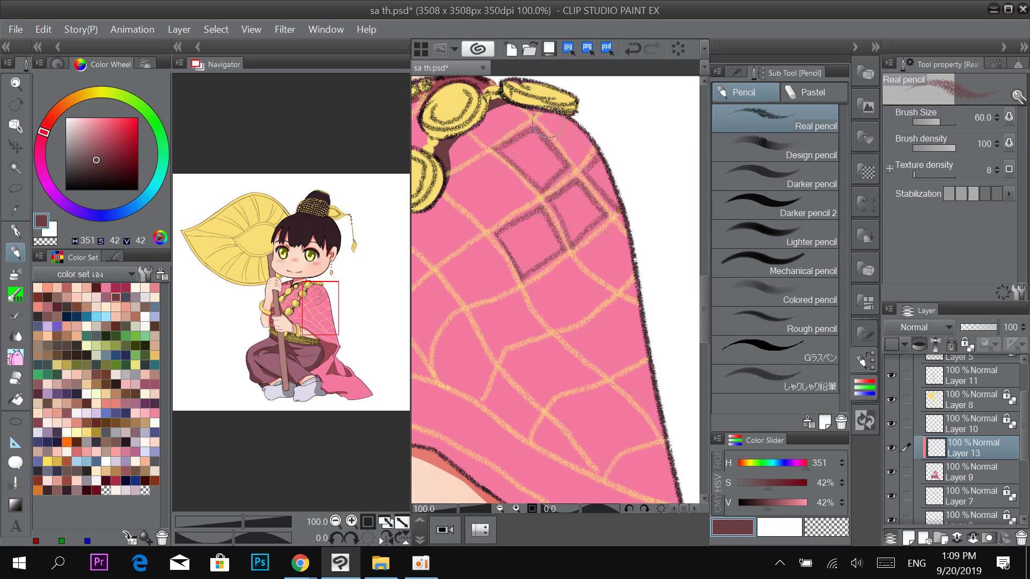
pyautogui.moveTo(540, 119)
pyautogui.mouseDown()
pyautogui.moveTo(571, 155)
pyautogui.moveTo(592, 141)
pyautogui.mouseUp()
pyautogui.moveTo(472, 129)
pyautogui.mouseDown()
pyautogui.moveTo(488, 144)
pyautogui.moveTo(527, 118)
pyautogui.moveTo(505, 104)
pyautogui.mouseUp()
pyautogui.moveTo(503, 169)
pyautogui.mouseDown()
pyautogui.moveTo(491, 218)
pyautogui.moveTo(476, 214)
pyautogui.moveTo(445, 184)
pyautogui.moveTo(486, 161)
pyautogui.moveTo(448, 158)
pyautogui.moveTo(474, 153)
pyautogui.mouseUp()
pyautogui.scroll(-2, 578, 191)
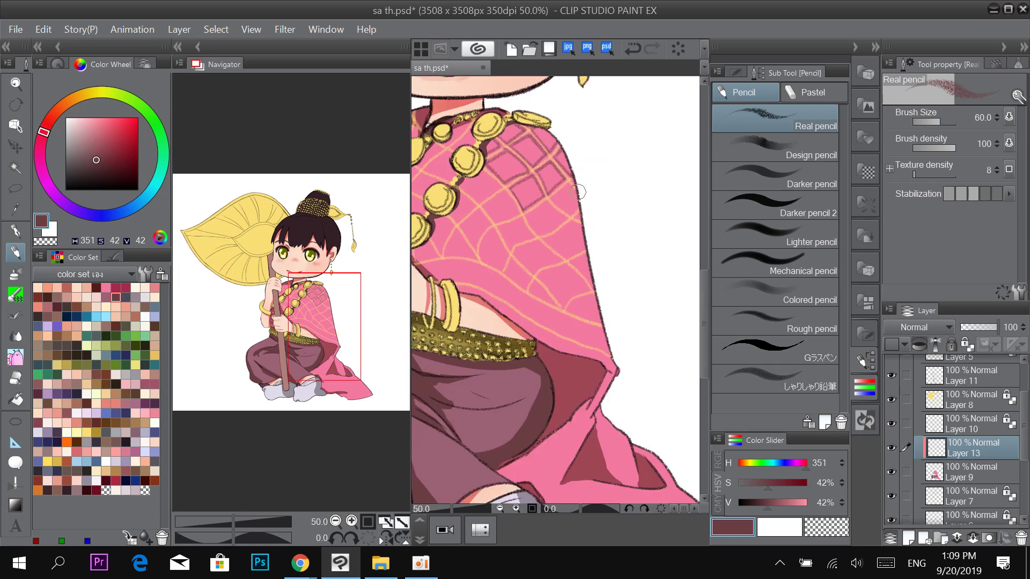
# Outline the lattice cells between the necklace strands and on the collar beside the raised hand in maroon.
pyautogui.moveTo(485, 241); pyautogui.dragTo(596, 290)
pyautogui.keyDown('ctrl'); pyautogui.click(572, 182); pyautogui.keyUp('ctrl')
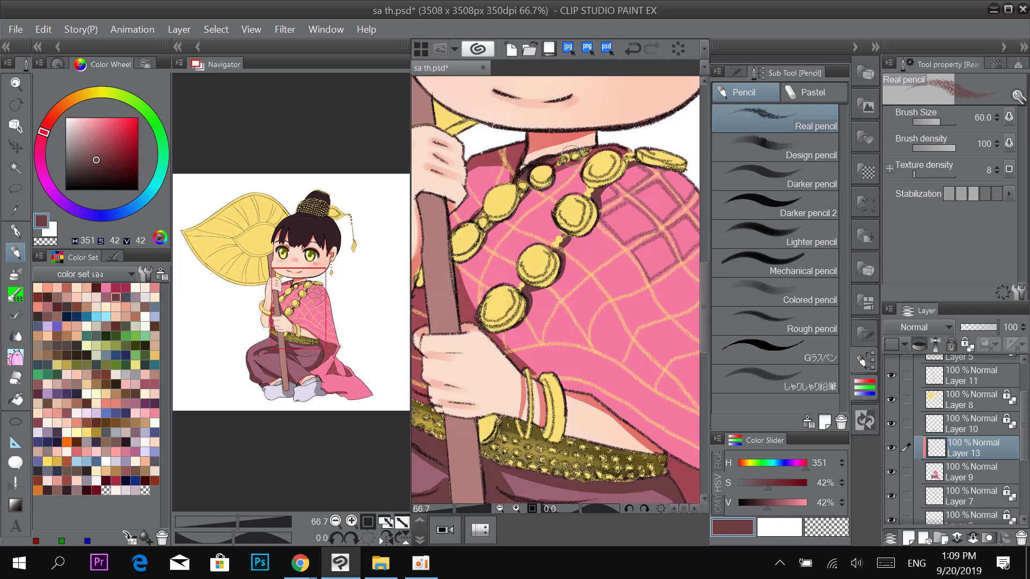
pyautogui.keyDown('ctrl'); pyautogui.click(575, 180); pyautogui.keyUp('ctrl')
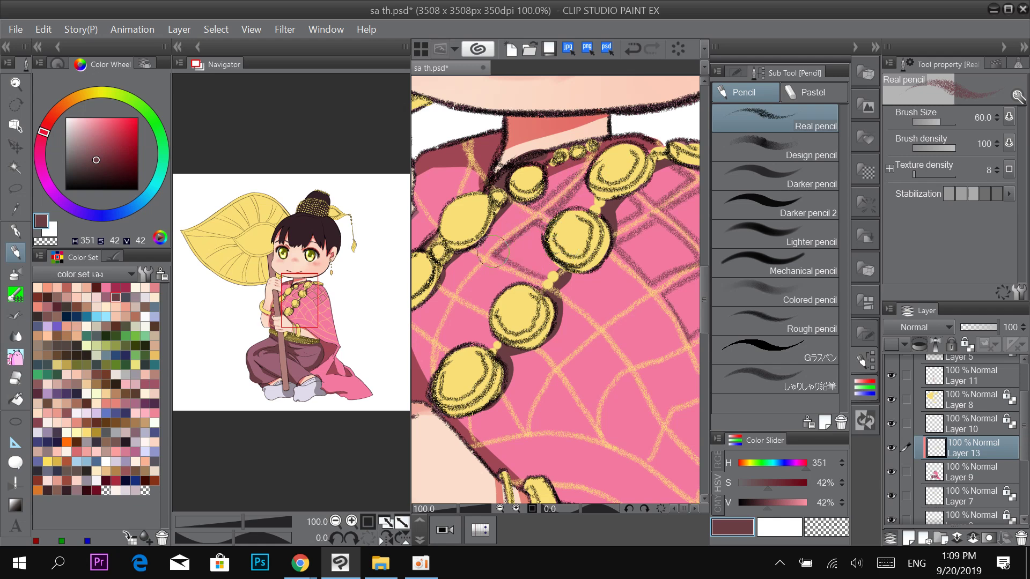
pyautogui.moveTo(486, 207); pyautogui.dragTo(577, 245)
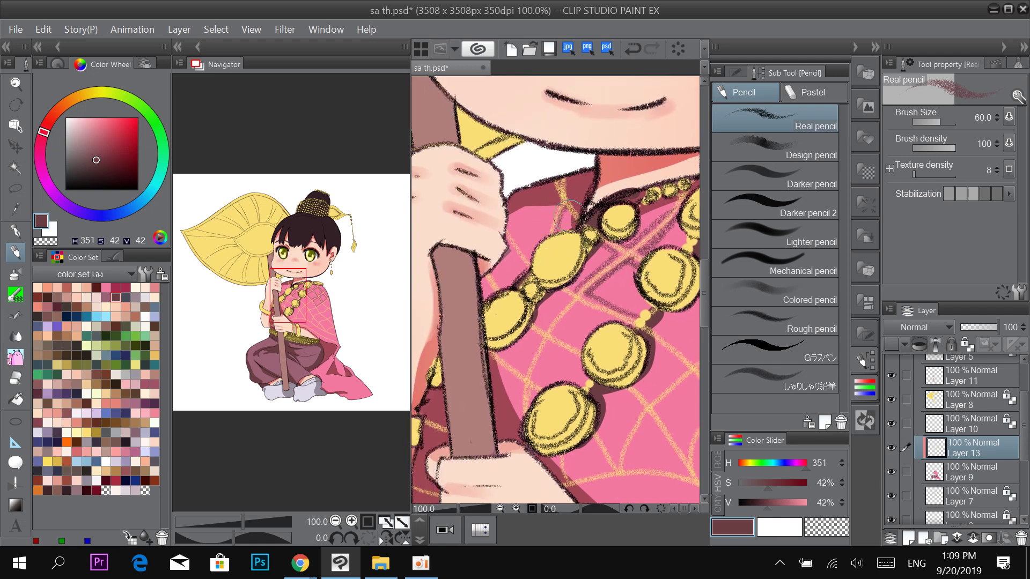
pyautogui.moveTo(510, 233); pyautogui.dragTo(535, 261)
pyautogui.moveTo(535, 256)
pyautogui.mouseDown()
pyautogui.moveTo(559, 197)
pyautogui.moveTo(543, 248)
pyautogui.moveTo(510, 225)
pyautogui.mouseUp()
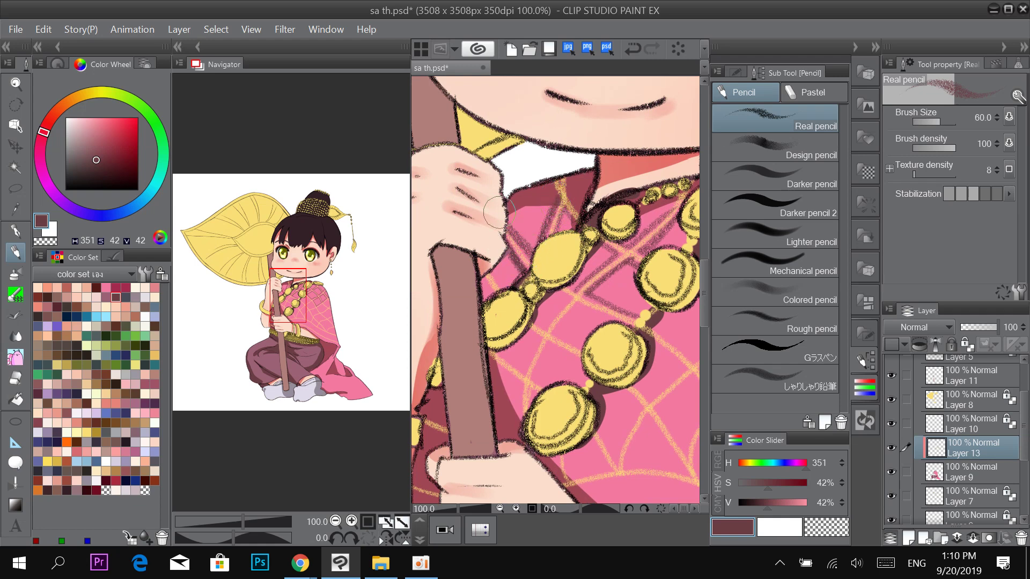
pyautogui.moveTo(510, 294); pyautogui.dragTo(483, 273)
pyautogui.moveTo(556, 313); pyautogui.dragTo(529, 239)
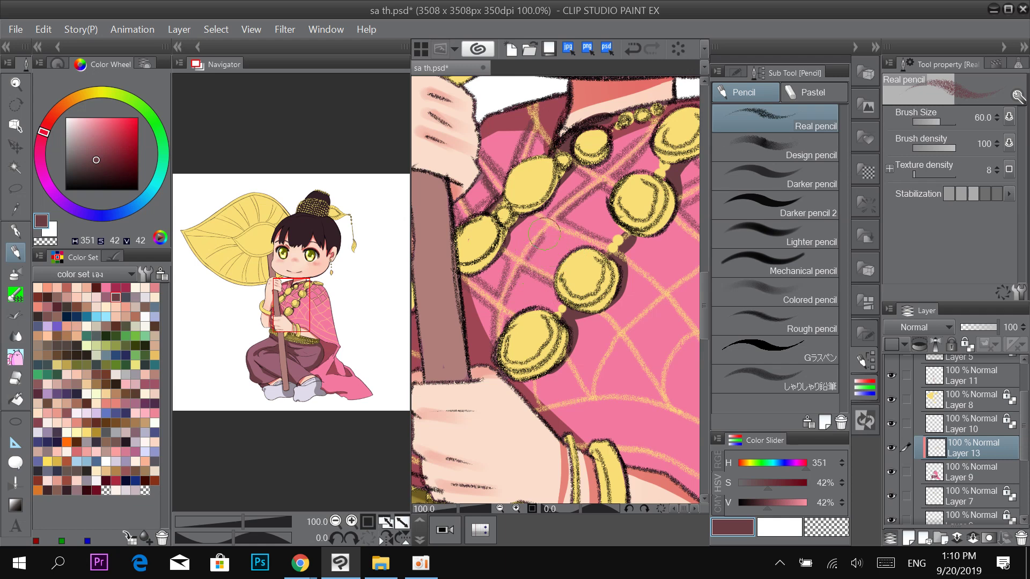
# Outline the lattice cells beside the outer necklace strand and in the middle of the shawl in maroon.
pyautogui.hotkey('ctrl', '-')
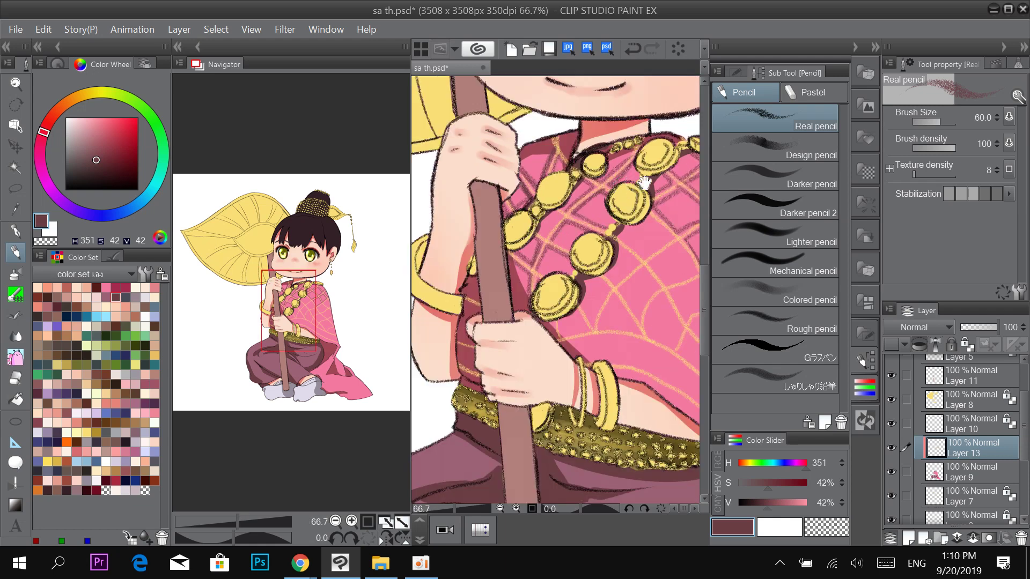
pyautogui.moveTo(609, 225); pyautogui.dragTo(544, 193)
pyautogui.hotkey('ctrl', '+')
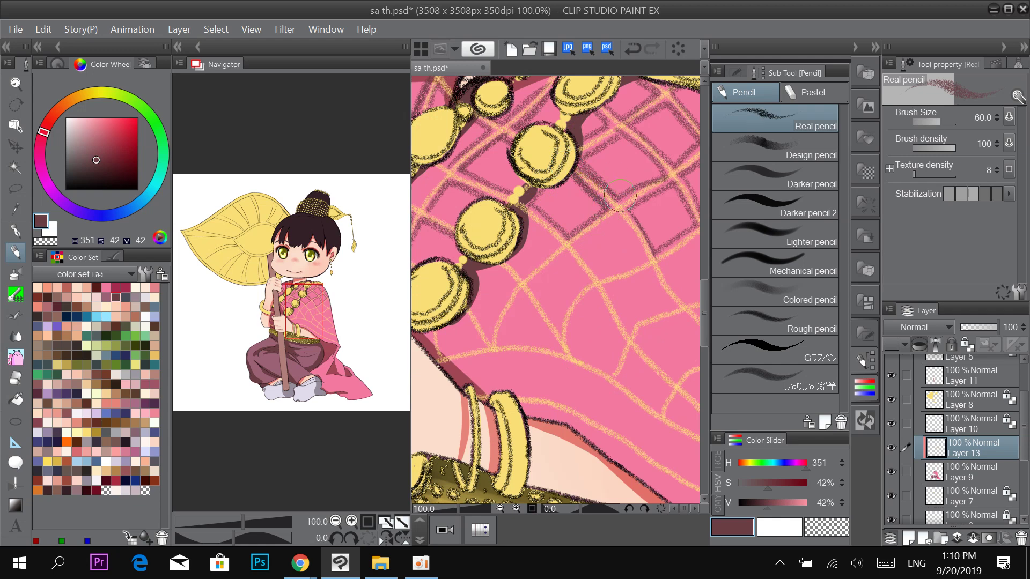
pyautogui.moveTo(582, 250)
pyautogui.mouseDown()
pyautogui.moveTo(604, 283)
pyautogui.moveTo(575, 243)
pyautogui.moveTo(613, 220)
pyautogui.moveTo(643, 259)
pyautogui.moveTo(605, 274)
pyautogui.moveTo(648, 258)
pyautogui.mouseUp()
pyautogui.moveTo(601, 281)
pyautogui.mouseDown()
pyautogui.moveTo(629, 329)
pyautogui.moveTo(671, 309)
pyautogui.moveTo(649, 266)
pyautogui.moveTo(609, 288)
pyautogui.mouseUp()
pyautogui.moveTo(666, 232); pyautogui.dragTo(539, 183)
pyautogui.moveTo(545, 233)
pyautogui.mouseDown()
pyautogui.moveTo(559, 253)
pyautogui.moveTo(610, 222)
pyautogui.moveTo(575, 188)
pyautogui.moveTo(535, 215)
pyautogui.moveTo(599, 183)
pyautogui.moveTo(638, 201)
pyautogui.mouseUp()
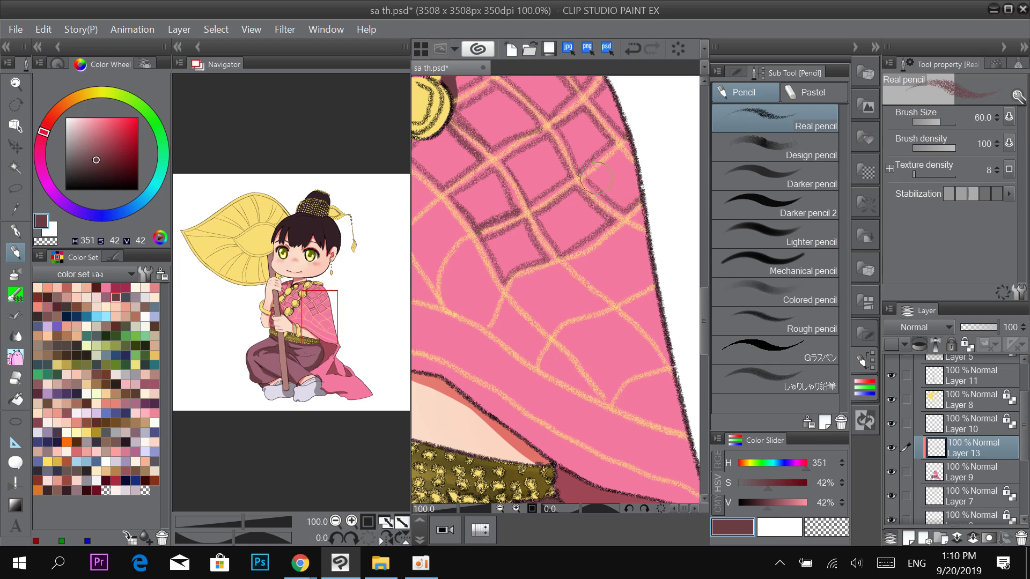
# Continue the maroon cell outlines down the shawl's outer edge to the gold border line.
pyautogui.moveTo(590, 175)
pyautogui.mouseDown()
pyautogui.moveTo(639, 203)
pyautogui.moveTo(643, 252)
pyautogui.moveTo(631, 257)
pyautogui.moveTo(625, 200)
pyautogui.moveTo(589, 189)
pyautogui.moveTo(619, 215)
pyautogui.moveTo(620, 190)
pyautogui.moveTo(601, 190)
pyautogui.moveTo(622, 171)
pyautogui.moveTo(634, 177)
pyautogui.moveTo(654, 152)
pyautogui.mouseUp()
pyautogui.scroll(-3, 638, 202)
pyautogui.scroll(2, 642, 253)
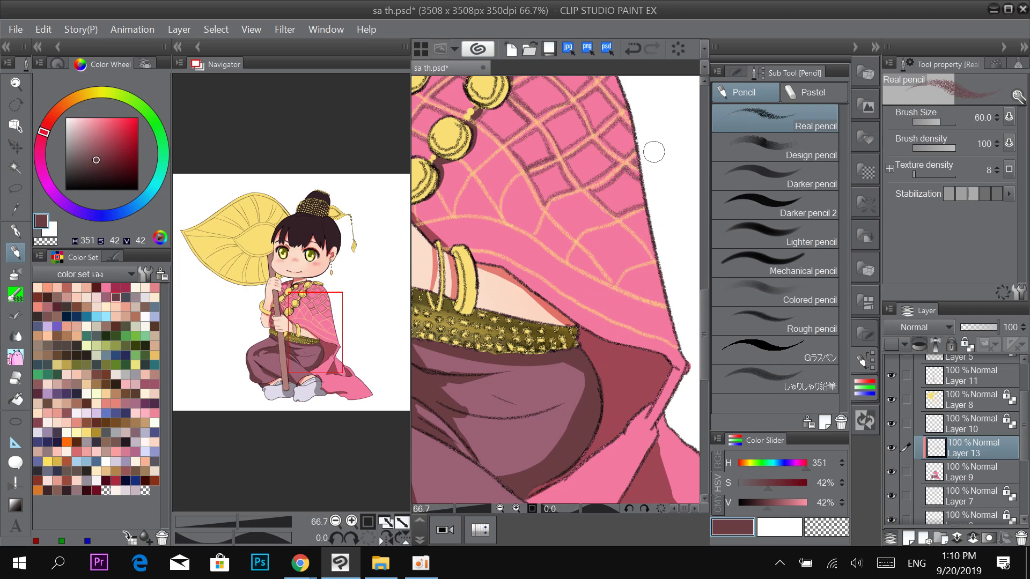
pyautogui.moveTo(588, 201)
pyautogui.mouseDown()
pyautogui.moveTo(605, 221)
pyautogui.moveTo(574, 233)
pyautogui.moveTo(547, 212)
pyautogui.moveTo(573, 198)
pyautogui.moveTo(612, 223)
pyautogui.moveTo(613, 209)
pyautogui.moveTo(571, 204)
pyautogui.moveTo(579, 198)
pyautogui.moveTo(648, 241)
pyautogui.moveTo(661, 212)
pyautogui.mouseUp()
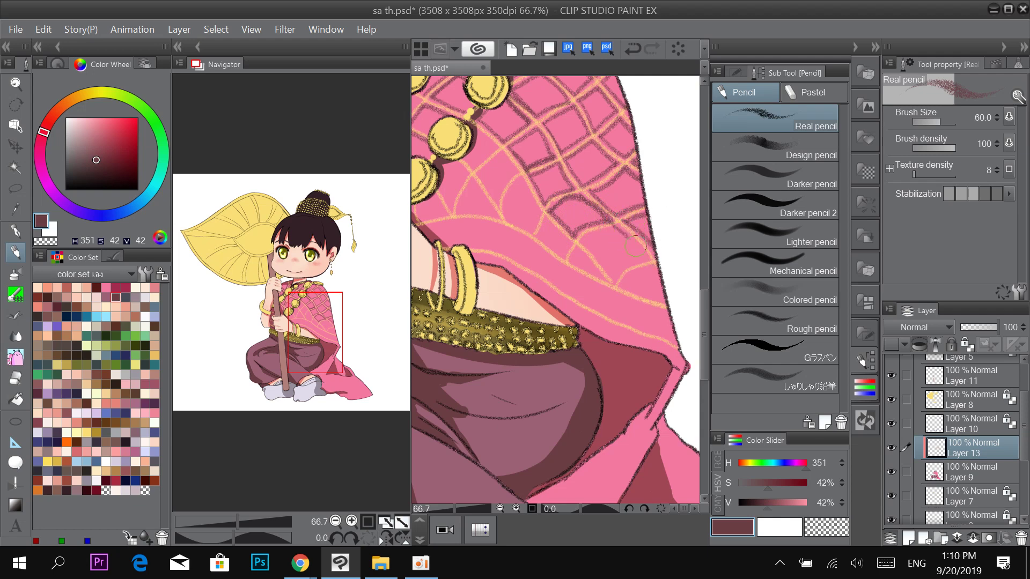
pyautogui.moveTo(635, 247)
pyautogui.mouseDown()
pyautogui.moveTo(611, 278)
pyautogui.moveTo(584, 243)
pyautogui.moveTo(616, 226)
pyautogui.mouseUp()
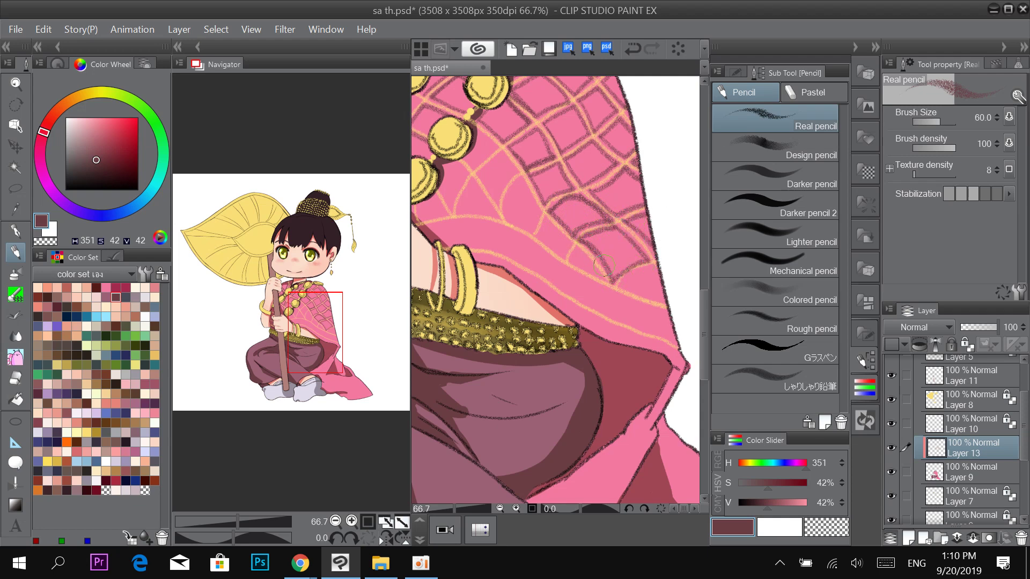
pyautogui.moveTo(612, 282); pyautogui.dragTo(650, 263)
pyautogui.moveTo(535, 180); pyautogui.dragTo(600, 218)
pyautogui.moveTo(634, 280); pyautogui.dragTo(664, 311)
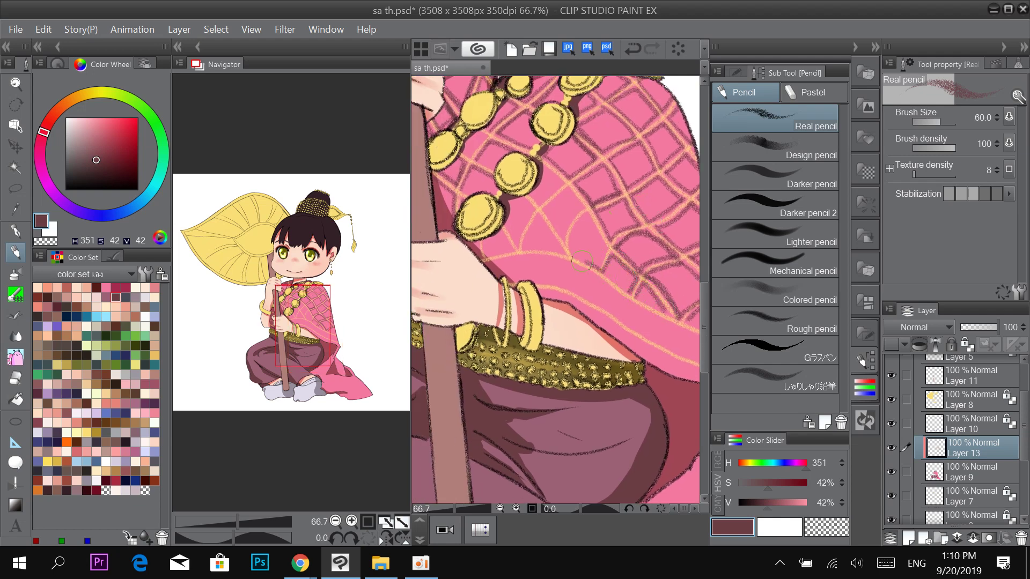
# Outline the remaining lattice cells below the necklace, down to the gripping hand, in maroon.
pyautogui.moveTo(582, 262)
pyautogui.mouseDown()
pyautogui.moveTo(569, 232)
pyautogui.moveTo(609, 254)
pyautogui.mouseUp()
pyautogui.moveTo(579, 197); pyautogui.dragTo(617, 252)
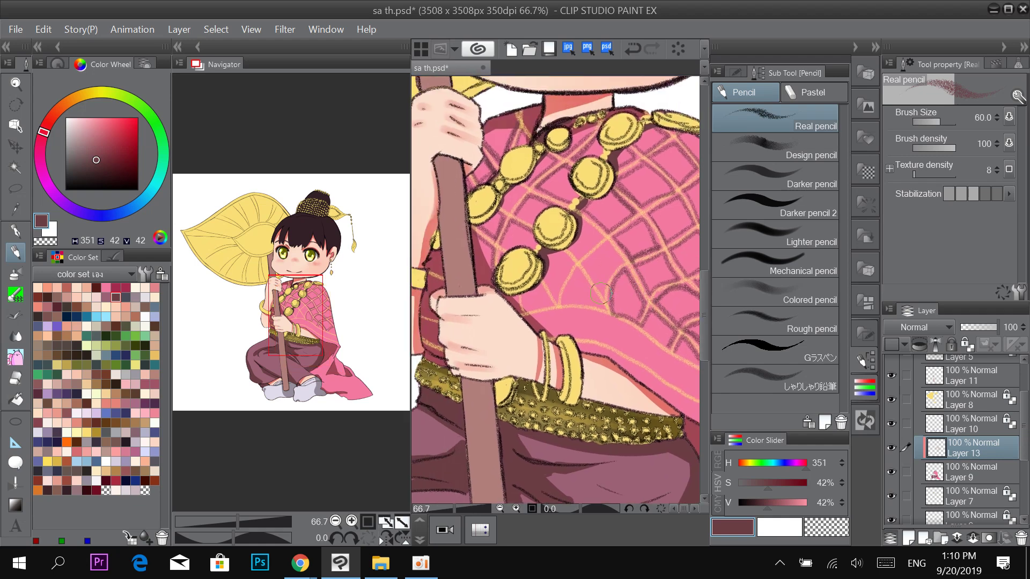
pyautogui.moveTo(601, 294)
pyautogui.mouseDown()
pyautogui.moveTo(580, 261)
pyautogui.moveTo(603, 244)
pyautogui.moveTo(620, 260)
pyautogui.moveTo(603, 288)
pyautogui.mouseUp()
pyautogui.moveTo(572, 244); pyautogui.dragTo(593, 270)
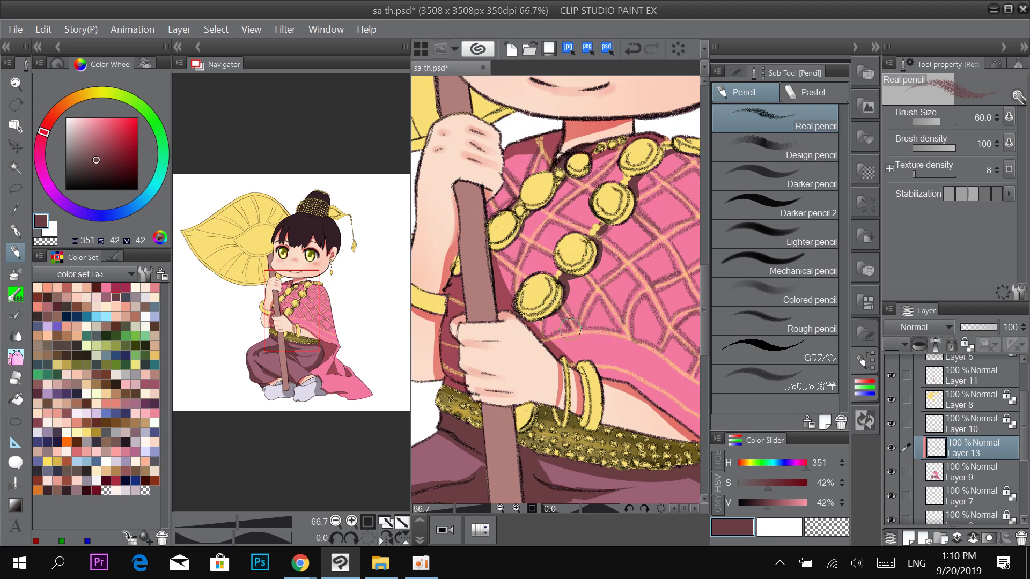
# Draw a maroon line along the upper gold border line near the shawl's lower edge, redoing misplaced strokes.
pyautogui.scroll(-3, 628, 242)
pyautogui.moveTo(675, 218); pyautogui.dragTo(602, 217)
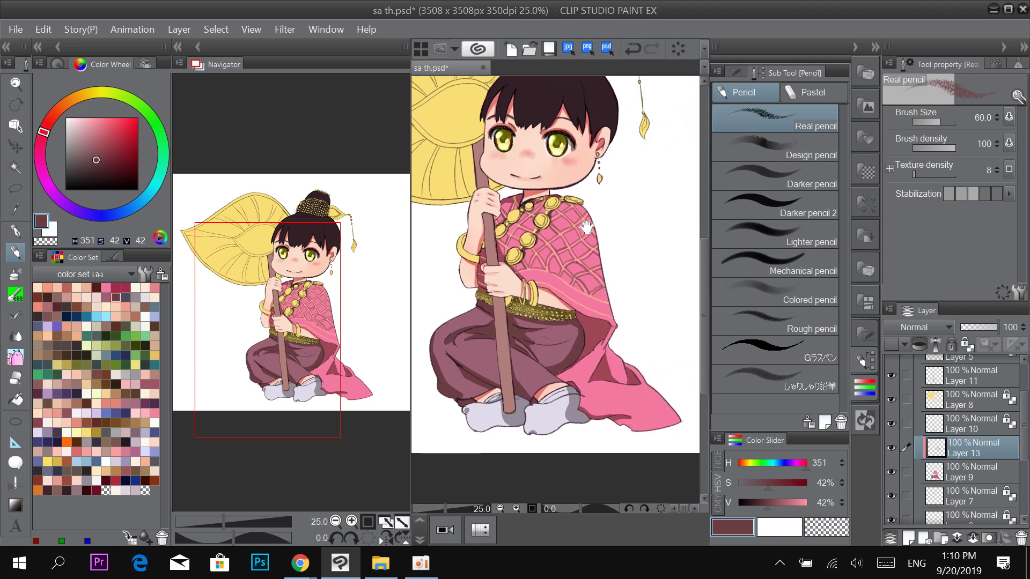
pyautogui.scroll(2, 552, 275)
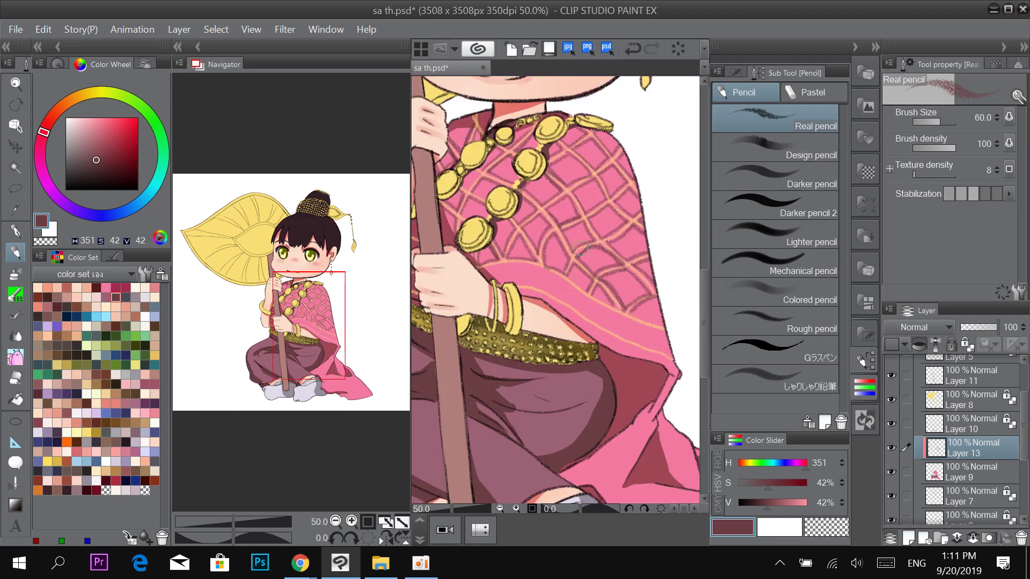
pyautogui.scroll(1, 595, 319)
pyautogui.moveTo(436, 262)
pyautogui.mouseDown()
pyautogui.moveTo(528, 270)
pyautogui.moveTo(633, 333)
pyautogui.moveTo(679, 346)
pyautogui.mouseUp()
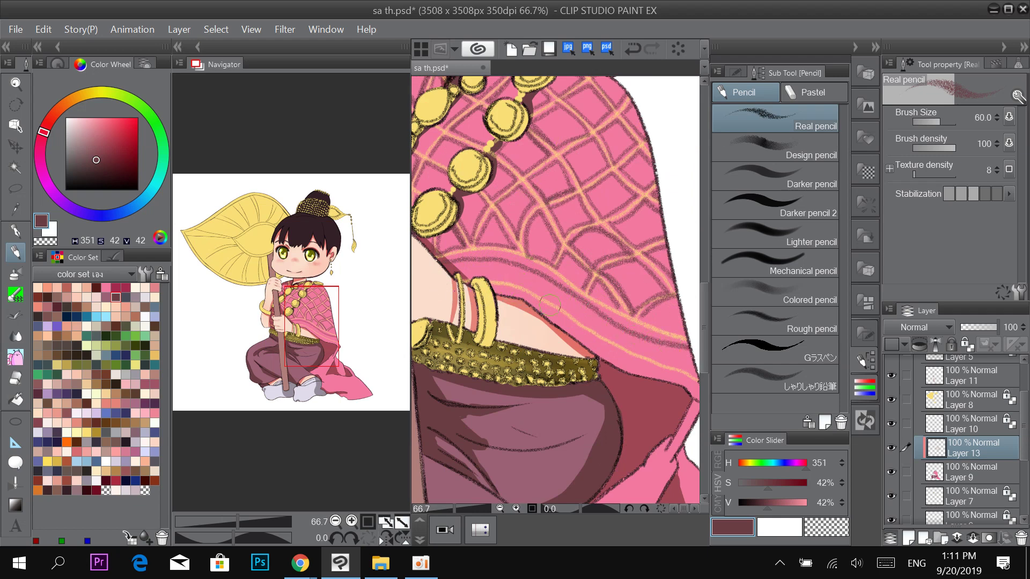
pyautogui.hotkey('ctrl', 'z')
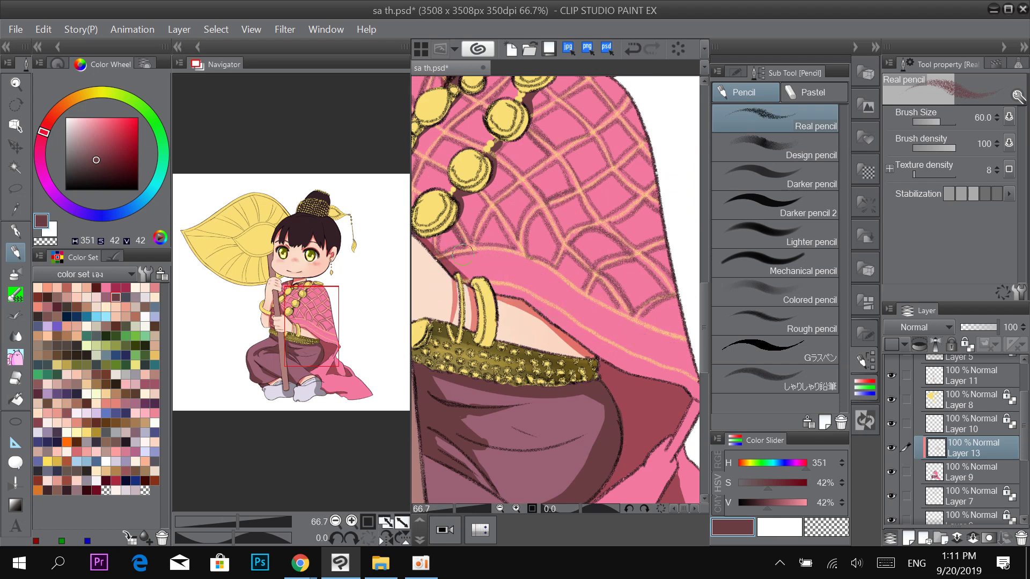
pyautogui.moveTo(553, 278); pyautogui.dragTo(593, 301)
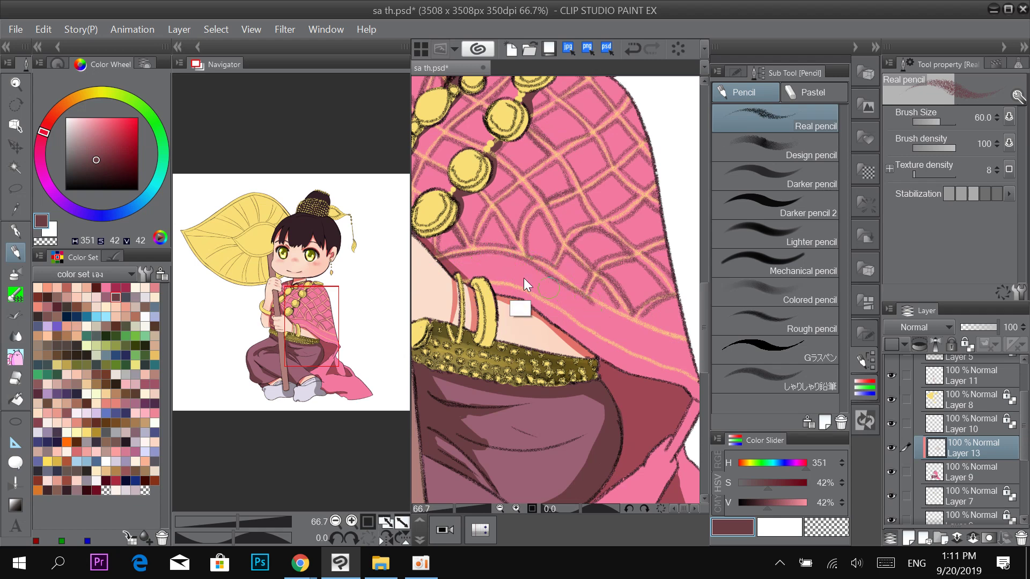
pyautogui.hotkey('ctrl', 'z')
pyautogui.moveTo(441, 258)
pyautogui.mouseDown()
pyautogui.moveTo(494, 254)
pyautogui.moveTo(542, 270)
pyautogui.moveTo(689, 350)
pyautogui.mouseUp()
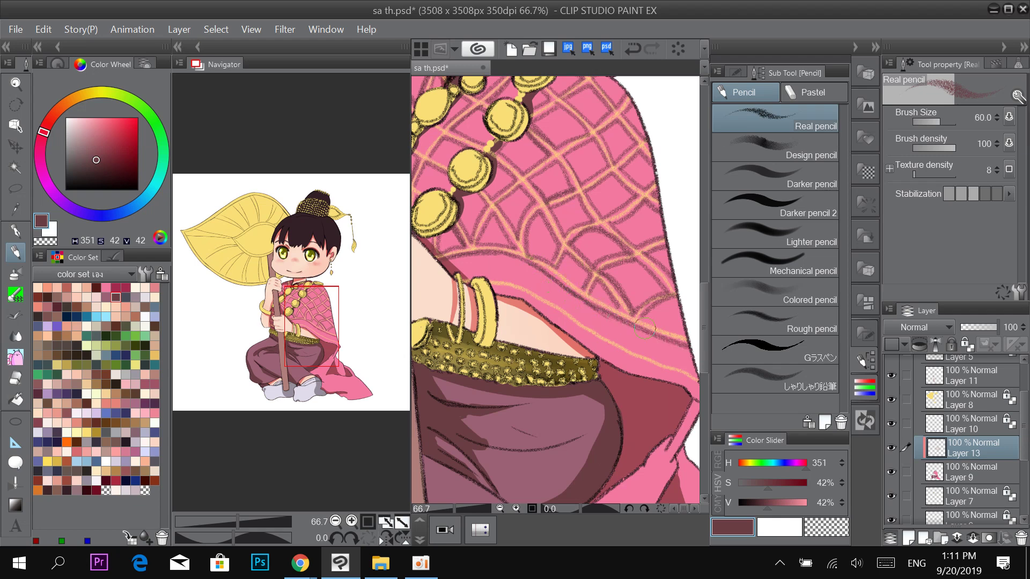
# Continue the maroon lines along the gold border toward the shawl's outer corner, redoing misplaced strokes.
pyautogui.moveTo(474, 279); pyautogui.dragTo(462, 277)
pyautogui.moveTo(573, 197)
pyautogui.mouseDown()
pyautogui.moveTo(597, 189)
pyautogui.moveTo(474, 110)
pyautogui.moveTo(611, 248)
pyautogui.moveTo(526, 255)
pyautogui.moveTo(619, 305)
pyautogui.mouseUp()
pyautogui.hotkey('ctrl', 'z')
pyautogui.moveTo(464, 232); pyautogui.dragTo(519, 244)
pyautogui.moveTo(488, 234)
pyautogui.mouseDown()
pyautogui.moveTo(565, 277)
pyautogui.moveTo(498, 235)
pyautogui.moveTo(557, 270)
pyautogui.mouseUp()
pyautogui.hotkey('ctrl', 'z')
pyautogui.hotkey('ctrl', 'z')
pyautogui.hotkey('ctrl', 'z')
pyautogui.moveTo(471, 231)
pyautogui.mouseDown()
pyautogui.moveTo(507, 240)
pyautogui.moveTo(684, 348)
pyautogui.mouseUp()
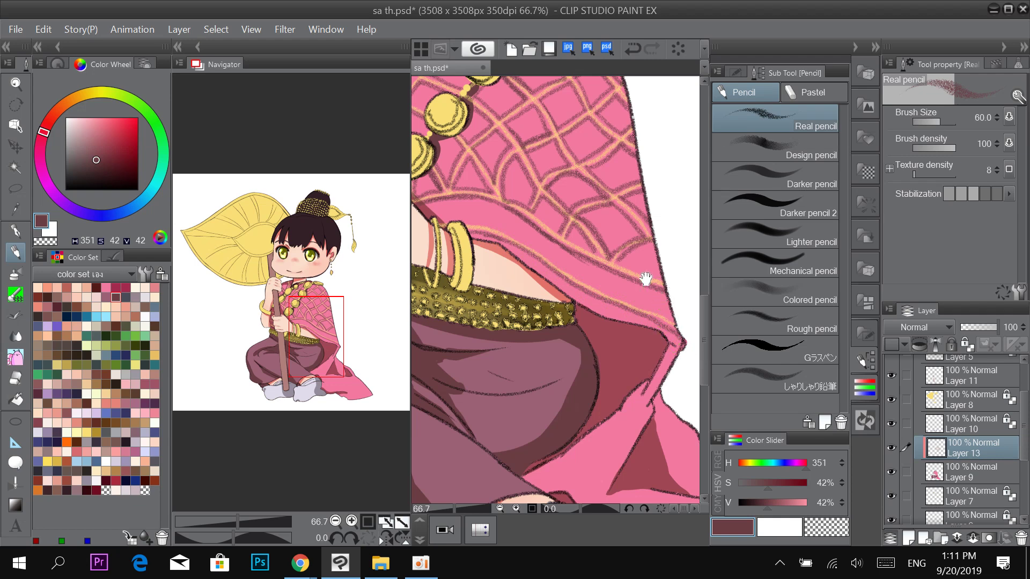
pyautogui.moveTo(646, 278); pyautogui.dragTo(545, 174)
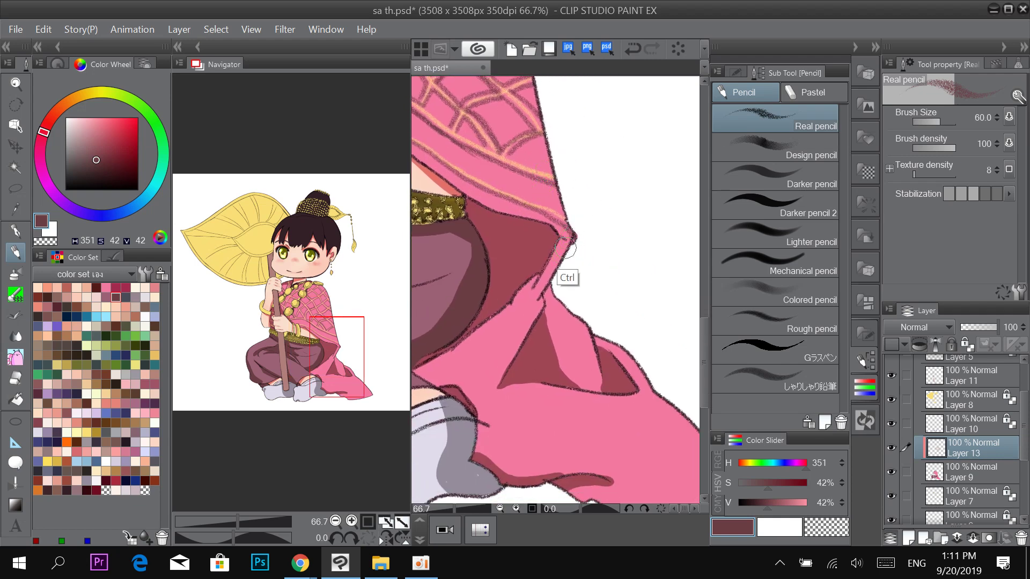
# Choose the gold swatch and draw curved gold stripes across the outer end of the shawl's tail.
pyautogui.scroll(-3, 571, 268)
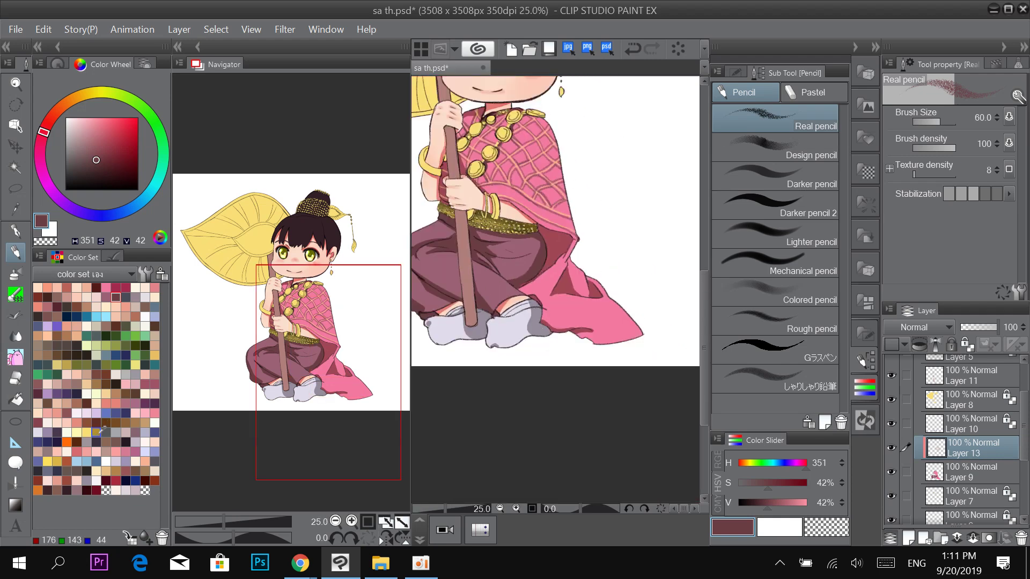
pyautogui.click(47, 461)
pyautogui.scroll(2, 591, 308)
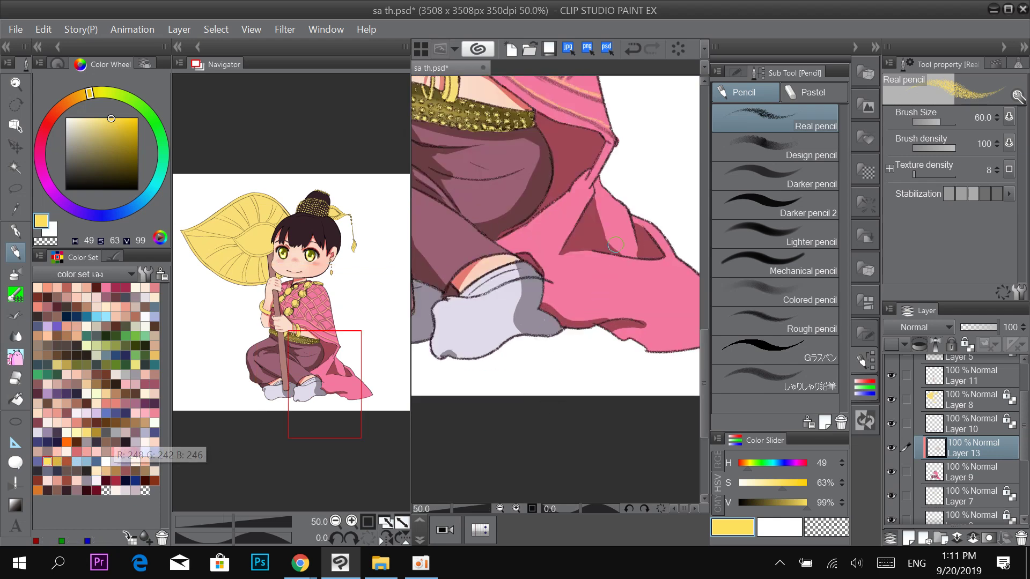
pyautogui.moveTo(648, 268); pyautogui.dragTo(661, 351)
pyautogui.moveTo(663, 305); pyautogui.dragTo(628, 340)
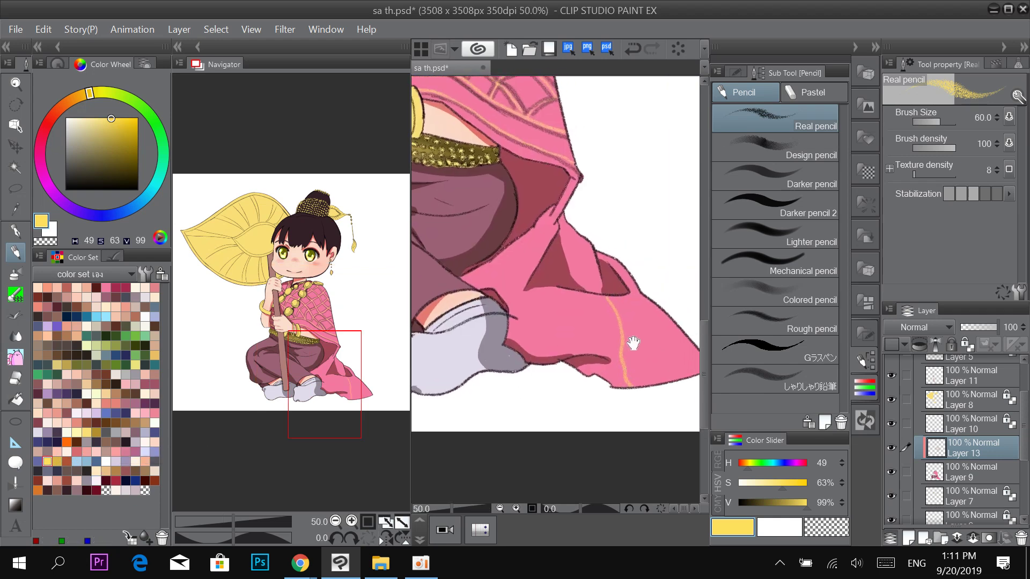
pyautogui.moveTo(627, 294); pyautogui.dragTo(665, 382)
pyautogui.moveTo(643, 302); pyautogui.dragTo(696, 370)
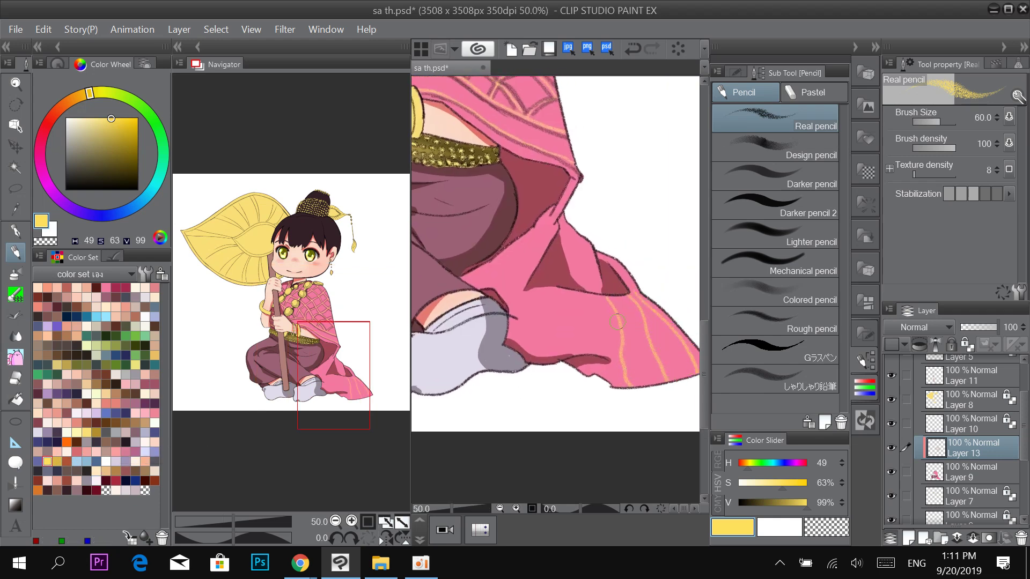
# Continue the gold stripes across the shawl's tail toward the sock and up the fold beside the knee.
pyautogui.moveTo(591, 296); pyautogui.dragTo(614, 385)
pyautogui.moveTo(592, 287)
pyautogui.mouseDown()
pyautogui.moveTo(592, 246)
pyautogui.moveTo(576, 277)
pyautogui.moveTo(648, 281)
pyautogui.moveTo(613, 365)
pyautogui.mouseUp()
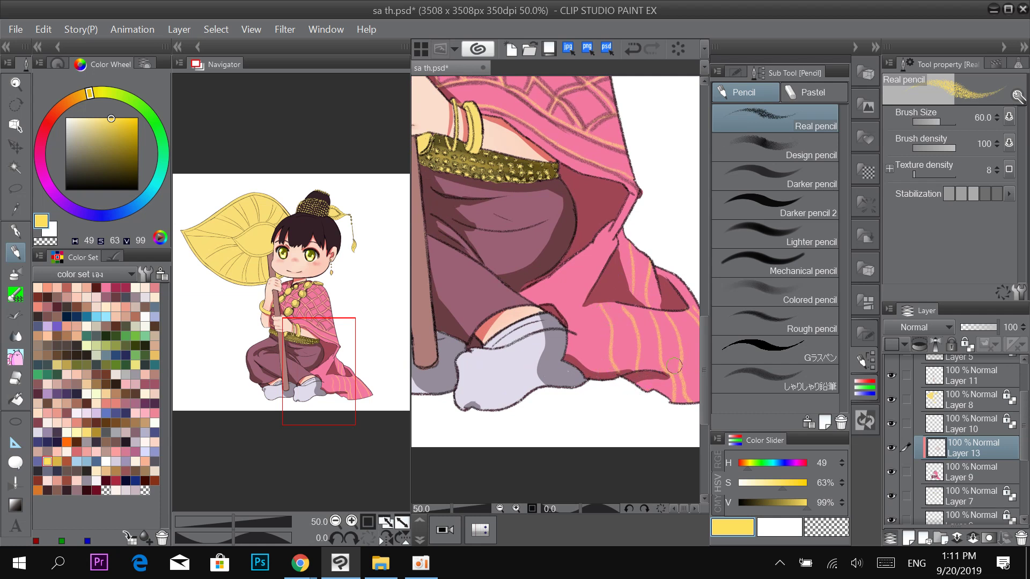
pyautogui.moveTo(599, 379); pyautogui.dragTo(585, 335)
pyautogui.moveTo(577, 257)
pyautogui.mouseDown()
pyautogui.moveTo(575, 289)
pyautogui.moveTo(548, 305)
pyautogui.moveTo(548, 321)
pyautogui.mouseUp()
pyautogui.moveTo(654, 248); pyautogui.dragTo(612, 294)
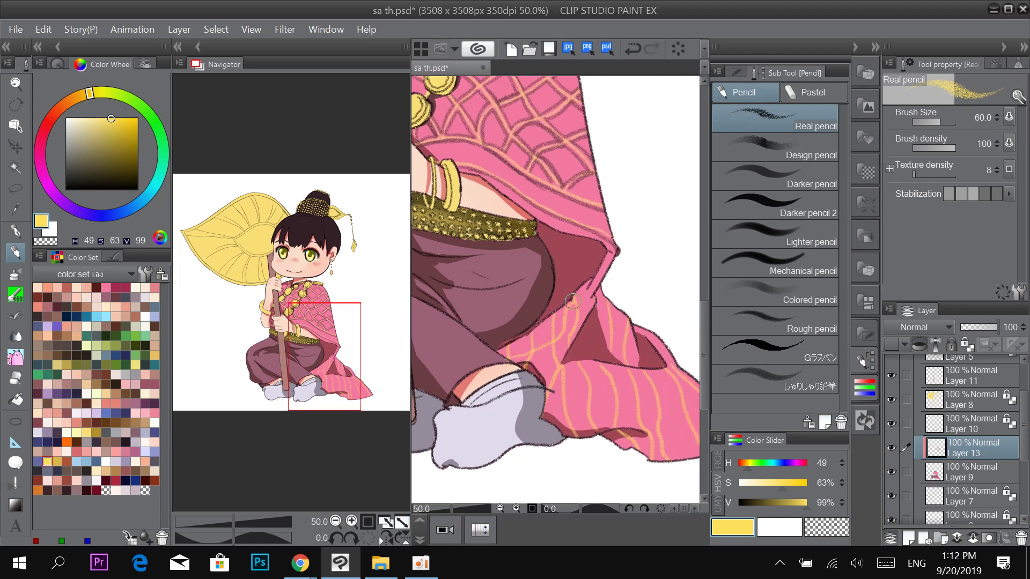
# Draw crossing gold stripes over the existing ones on the shawl's tail to form a lattice, redoing a misplaced stroke.
pyautogui.moveTo(590, 285); pyautogui.dragTo(600, 271)
pyautogui.moveTo(669, 271); pyautogui.dragTo(590, 242)
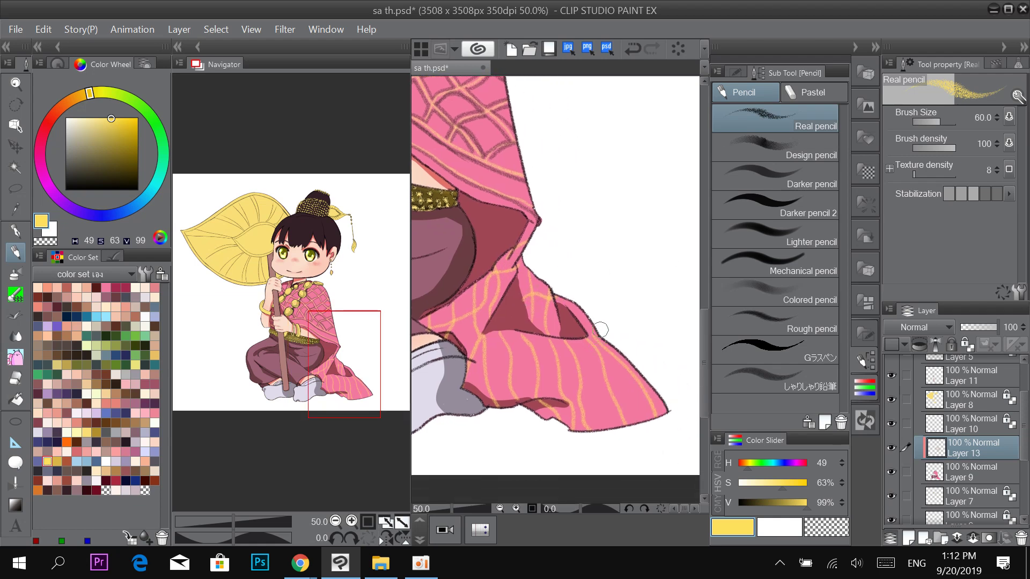
pyautogui.moveTo(598, 333)
pyautogui.mouseDown()
pyautogui.moveTo(580, 364)
pyautogui.moveTo(638, 423)
pyautogui.mouseUp()
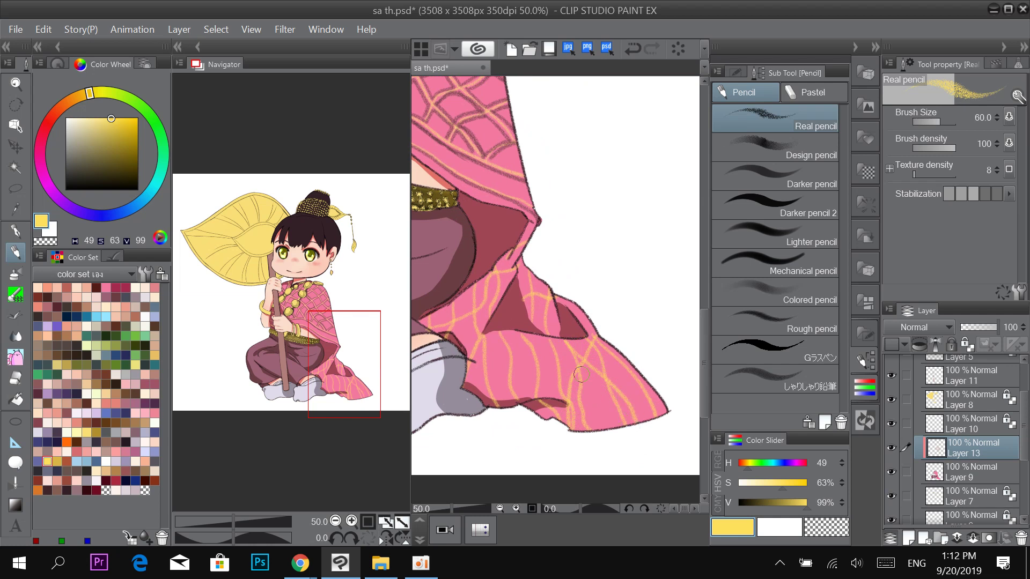
pyautogui.hotkey('ctrl', 'z')
pyautogui.moveTo(592, 435); pyautogui.dragTo(604, 322)
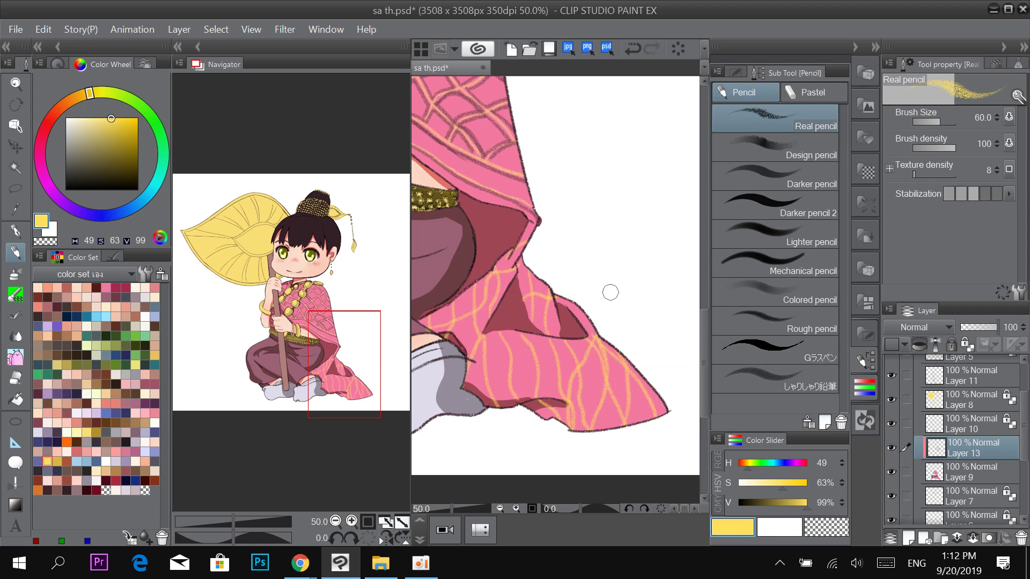
pyautogui.moveTo(640, 422); pyautogui.dragTo(654, 392)
pyautogui.moveTo(572, 344); pyautogui.dragTo(491, 410)
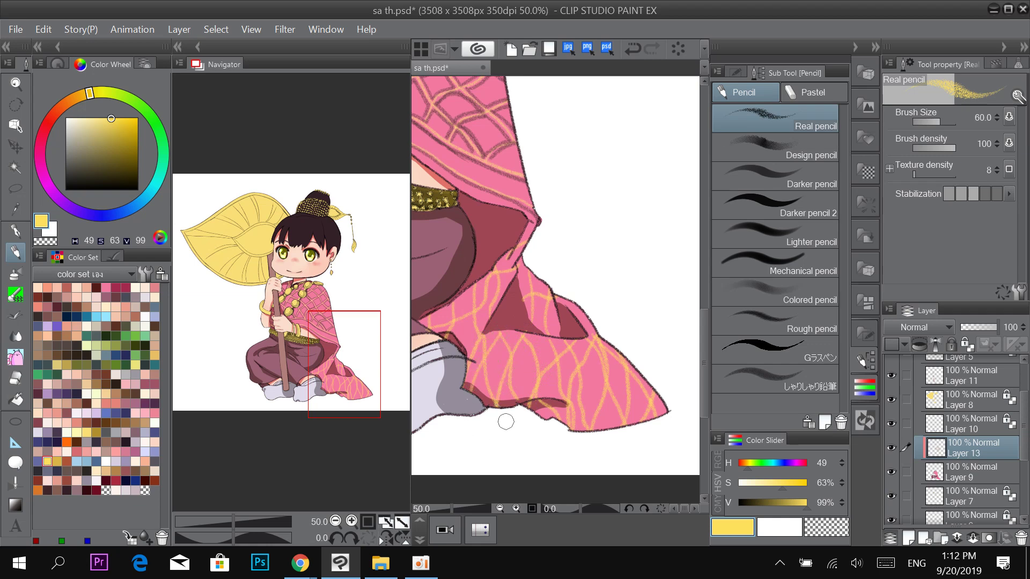
pyautogui.scroll(-2, 581, 297)
pyautogui.scroll(1, 586, 265)
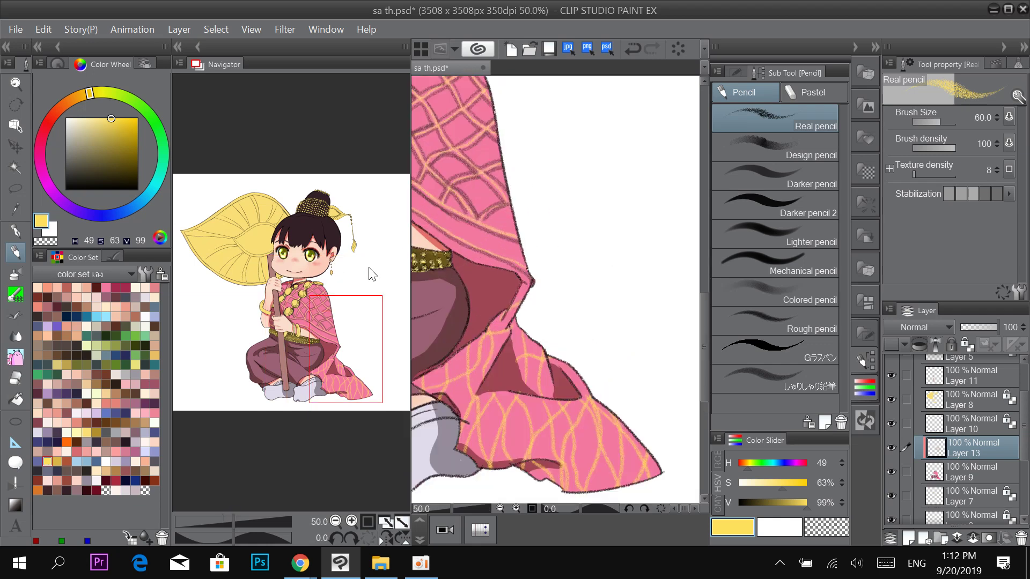
pyautogui.click(125, 297)
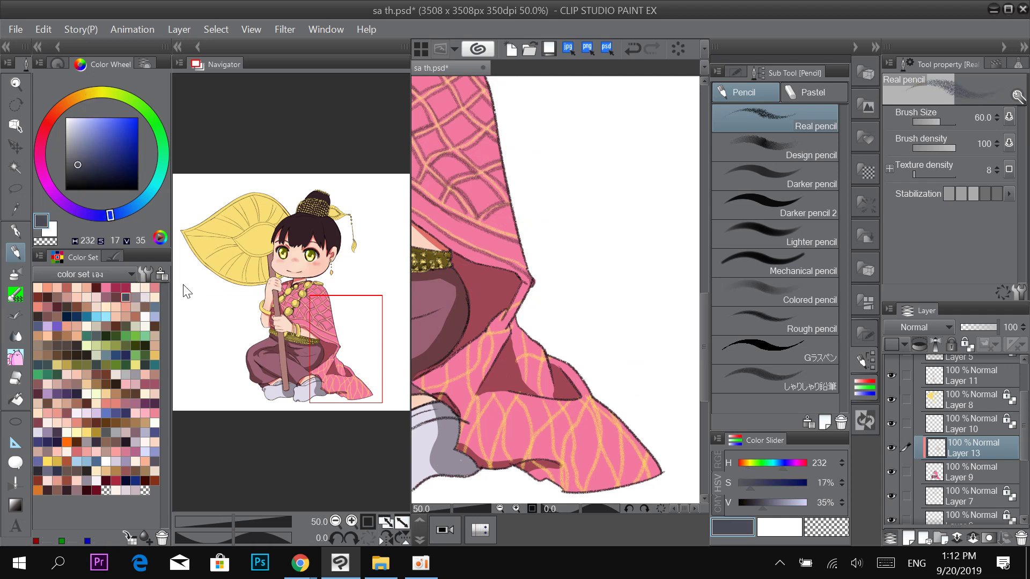
pyautogui.moveTo(500, 298); pyautogui.dragTo(543, 202)
pyautogui.moveTo(577, 335); pyautogui.dragTo(564, 300)
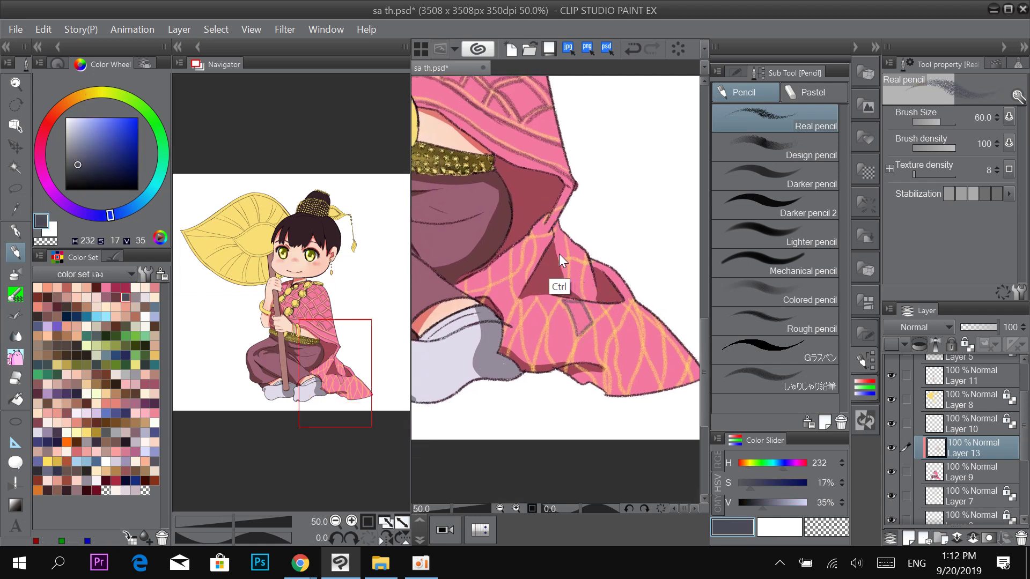
pyautogui.hotkey('ctrl', 'z')
pyautogui.moveTo(565, 300); pyautogui.dragTo(580, 332)
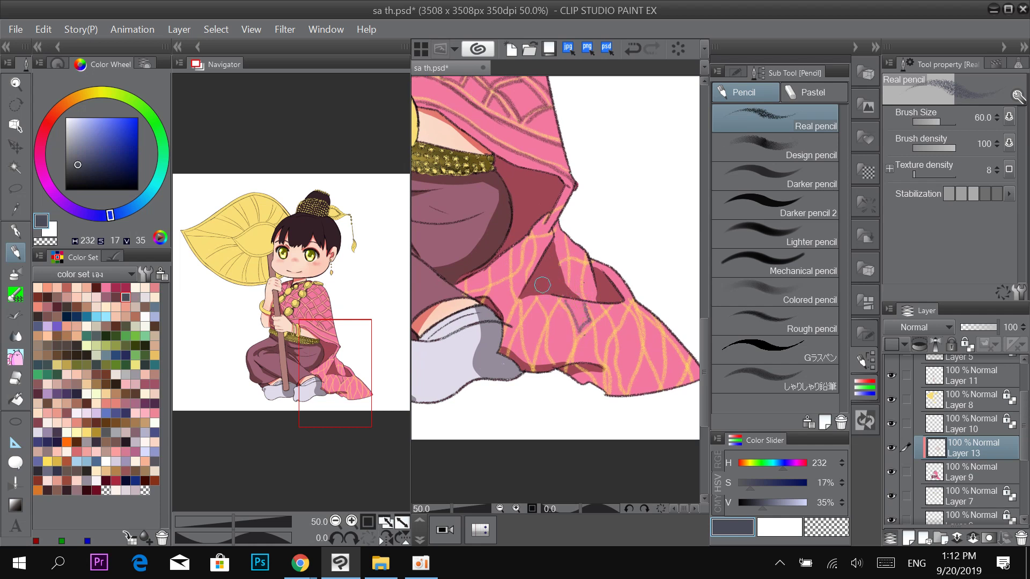
# Choose the maroon swatch and draw lines along the gold lattice beside the knee and around the tail's upper fold.
pyautogui.click(115, 297)
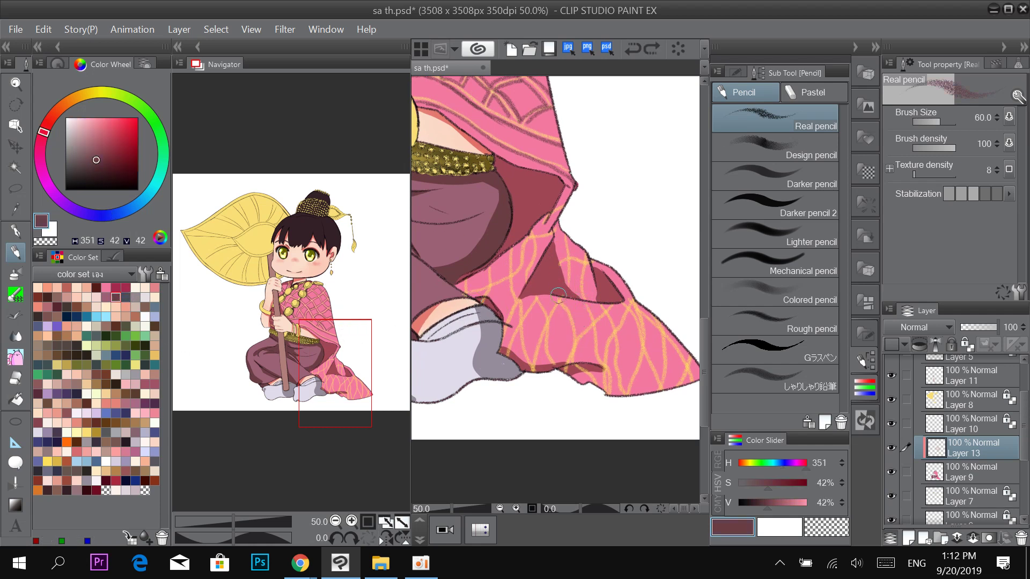
pyautogui.moveTo(564, 304)
pyautogui.mouseDown()
pyautogui.moveTo(589, 324)
pyautogui.moveTo(575, 324)
pyautogui.moveTo(575, 265)
pyautogui.moveTo(537, 242)
pyautogui.moveTo(514, 263)
pyautogui.mouseUp()
pyautogui.moveTo(523, 242)
pyautogui.mouseDown()
pyautogui.moveTo(515, 266)
pyautogui.moveTo(520, 246)
pyautogui.mouseUp()
pyautogui.moveTo(494, 284); pyautogui.dragTo(509, 246)
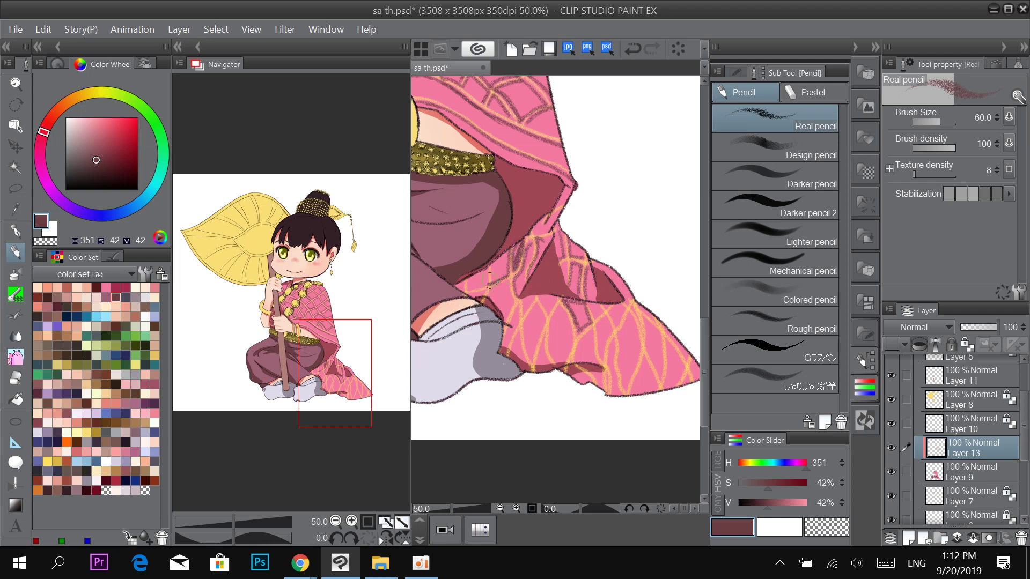
pyautogui.moveTo(490, 280)
pyautogui.mouseDown()
pyautogui.moveTo(463, 290)
pyautogui.moveTo(497, 288)
pyautogui.moveTo(488, 301)
pyautogui.moveTo(506, 285)
pyautogui.moveTo(513, 334)
pyautogui.moveTo(517, 319)
pyautogui.moveTo(496, 362)
pyautogui.mouseUp()
# Continue the maroon lines along the gold lattice across the middle and outer end of the shawl's tail.
pyautogui.moveTo(514, 310)
pyautogui.mouseDown()
pyautogui.moveTo(530, 370)
pyautogui.moveTo(526, 322)
pyautogui.moveTo(537, 305)
pyautogui.moveTo(546, 318)
pyautogui.moveTo(531, 366)
pyautogui.moveTo(554, 355)
pyautogui.moveTo(558, 366)
pyautogui.moveTo(556, 309)
pyautogui.moveTo(571, 348)
pyautogui.moveTo(538, 367)
pyautogui.moveTo(543, 338)
pyautogui.moveTo(547, 363)
pyautogui.moveTo(575, 354)
pyautogui.moveTo(584, 367)
pyautogui.moveTo(576, 352)
pyautogui.moveTo(592, 328)
pyautogui.moveTo(602, 389)
pyautogui.moveTo(574, 351)
pyautogui.moveTo(573, 362)
pyautogui.moveTo(591, 383)
pyautogui.mouseUp()
pyautogui.moveTo(622, 328); pyautogui.dragTo(598, 325)
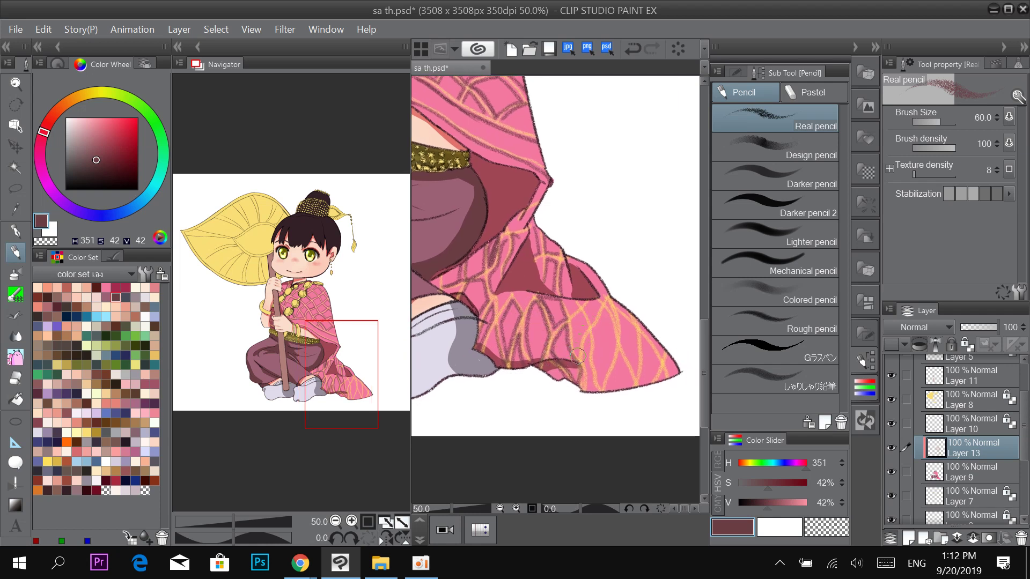
pyautogui.moveTo(576, 358)
pyautogui.mouseDown()
pyautogui.moveTo(579, 312)
pyautogui.moveTo(581, 348)
pyautogui.mouseUp()
pyautogui.moveTo(572, 306)
pyautogui.mouseDown()
pyautogui.moveTo(591, 296)
pyautogui.moveTo(592, 319)
pyautogui.moveTo(582, 298)
pyautogui.mouseUp()
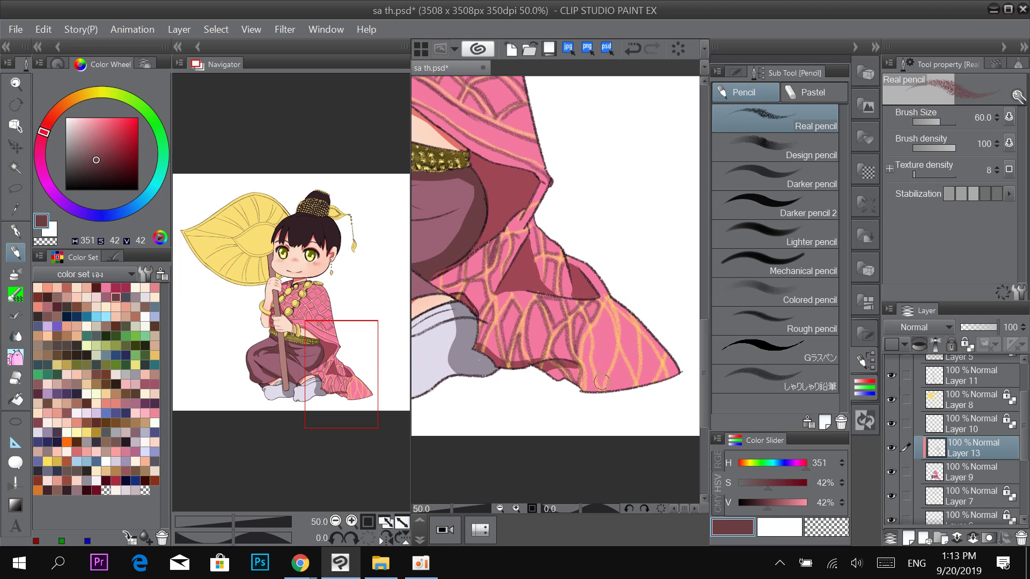
pyautogui.moveTo(599, 383)
pyautogui.mouseDown()
pyautogui.moveTo(599, 318)
pyautogui.moveTo(609, 317)
pyautogui.moveTo(615, 345)
pyautogui.moveTo(604, 388)
pyautogui.moveTo(594, 376)
pyautogui.moveTo(589, 387)
pyautogui.moveTo(588, 335)
pyautogui.moveTo(597, 395)
pyautogui.moveTo(621, 353)
pyautogui.moveTo(633, 393)
pyautogui.moveTo(628, 321)
pyautogui.moveTo(636, 344)
pyautogui.moveTo(634, 375)
pyautogui.moveTo(622, 320)
pyautogui.moveTo(642, 387)
pyautogui.moveTo(645, 342)
pyautogui.moveTo(660, 362)
pyautogui.moveTo(645, 388)
pyautogui.moveTo(673, 377)
pyautogui.moveTo(665, 347)
pyautogui.moveTo(664, 355)
pyautogui.moveTo(606, 284)
pyautogui.mouseUp()
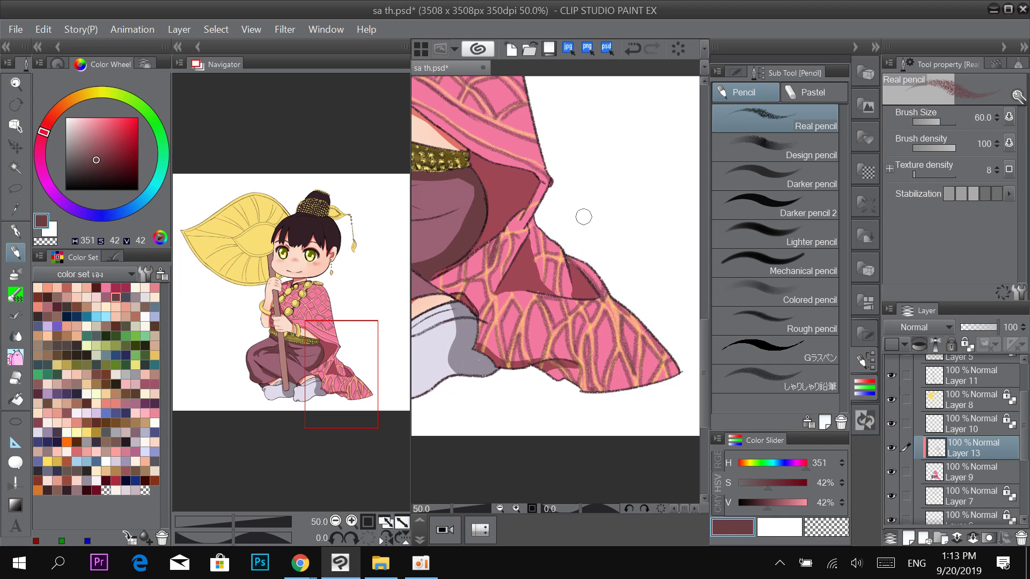
# Set the drawing colour to white and the Real pencil's brush size to 30.
pyautogui.scroll(-4, 589, 196)
pyautogui.moveTo(627, 175); pyautogui.dragTo(595, 250)
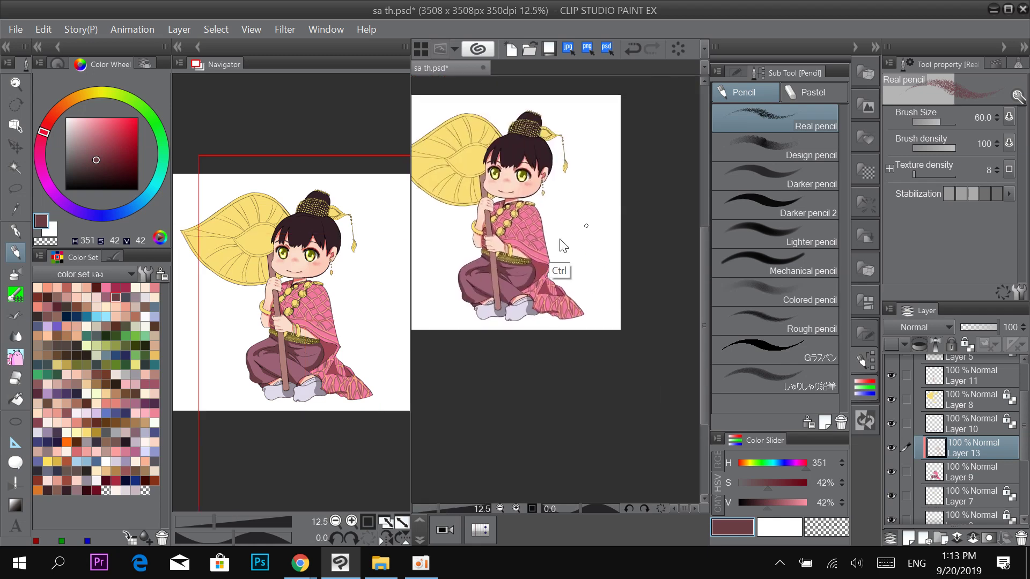
pyautogui.scroll(3, 561, 240)
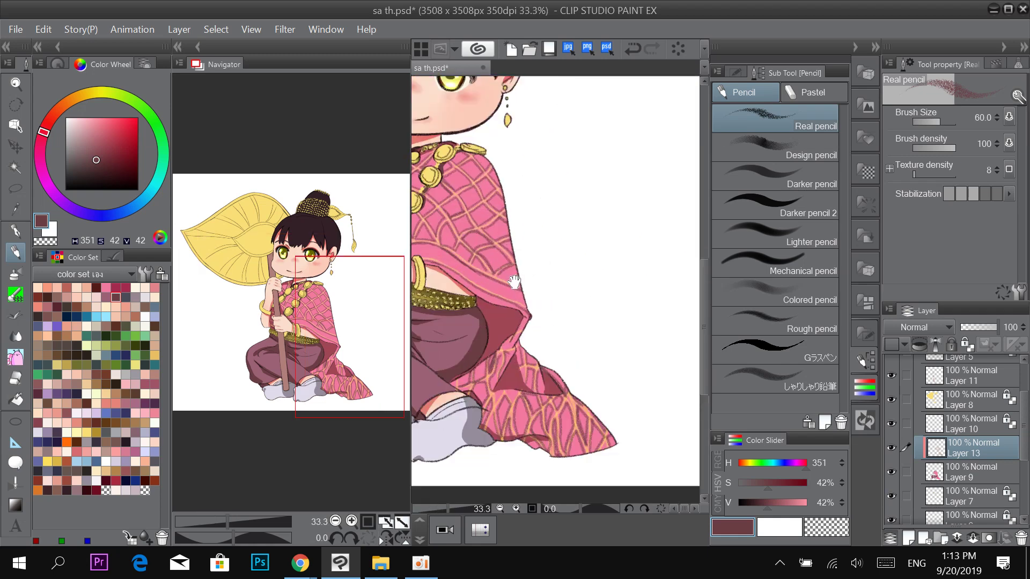
pyautogui.moveTo(512, 276); pyautogui.dragTo(602, 262)
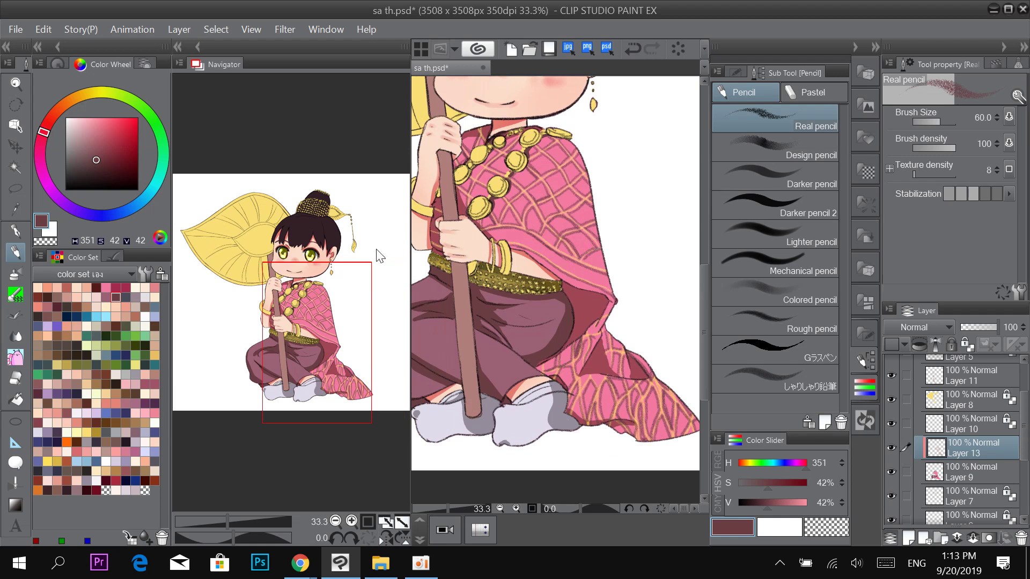
pyautogui.moveTo(112, 140); pyautogui.dragTo(66, 117)
pyautogui.keyDown('ctrl'); pyautogui.click(551, 194); pyautogui.keyUp('ctrl')
pyautogui.press('[')
pyautogui.press('[')
pyautogui.press('[')
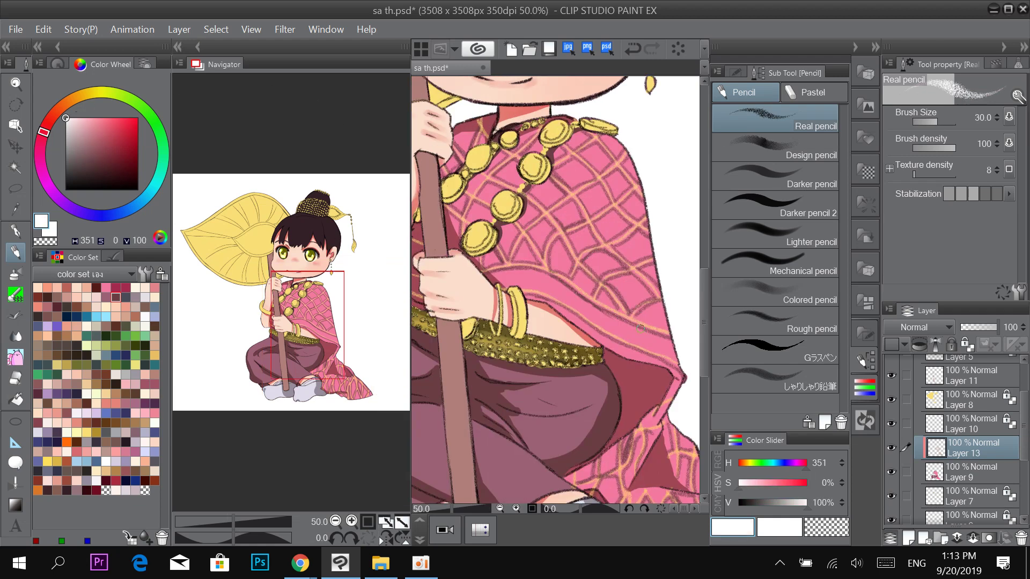
# Draw short slanted white lines in the band along the shawl's lower edge, starting near its outer corner.
pyautogui.moveTo(639, 328); pyautogui.dragTo(676, 365)
pyautogui.scroll(1, 633, 302)
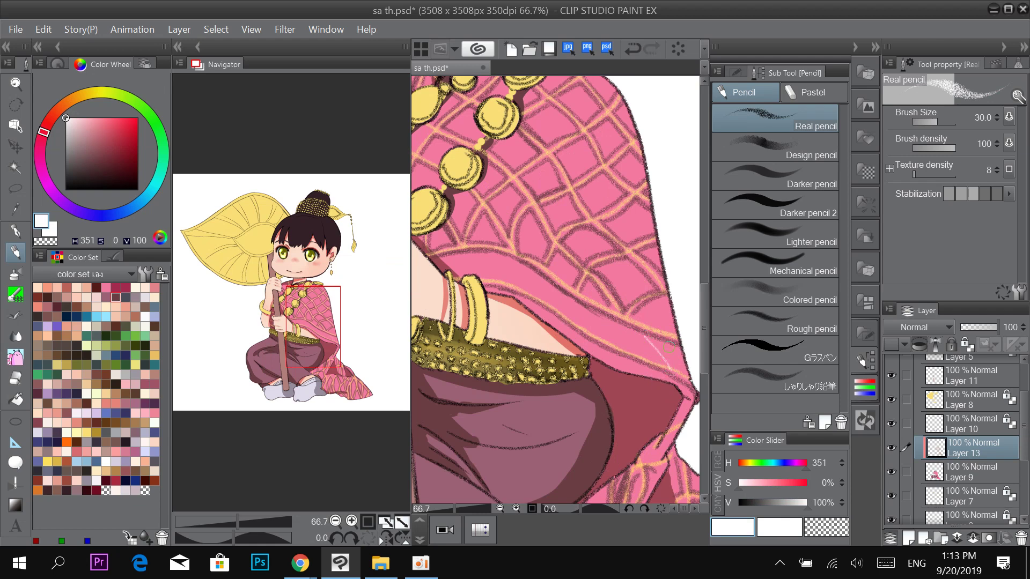
pyautogui.moveTo(664, 343); pyautogui.dragTo(686, 374)
pyautogui.moveTo(626, 327)
pyautogui.mouseDown()
pyautogui.moveTo(650, 366)
pyautogui.moveTo(629, 354)
pyautogui.mouseUp()
pyautogui.moveTo(589, 307); pyautogui.dragTo(601, 344)
pyautogui.moveTo(560, 284); pyautogui.dragTo(577, 323)
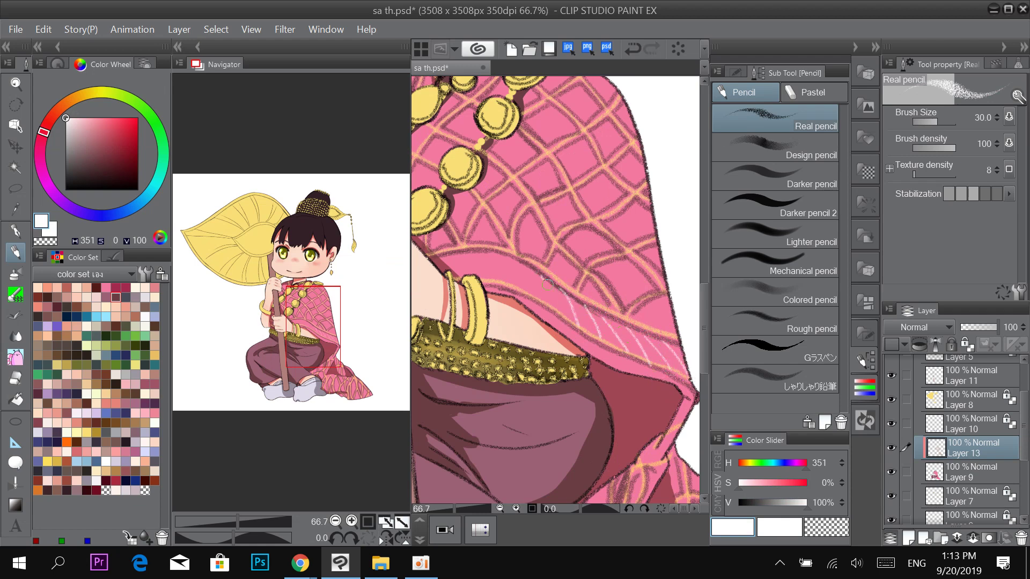
# Extend the slanted white lines toward the bracelets and cross them to form a crosshatch along the whole lower band.
pyautogui.moveTo(543, 276)
pyautogui.mouseDown()
pyautogui.moveTo(525, 265)
pyautogui.moveTo(540, 301)
pyautogui.mouseUp()
pyautogui.moveTo(510, 262); pyautogui.dragTo(524, 293)
pyautogui.moveTo(479, 249)
pyautogui.mouseDown()
pyautogui.moveTo(498, 283)
pyautogui.moveTo(467, 255)
pyautogui.moveTo(479, 275)
pyautogui.moveTo(446, 255)
pyautogui.moveTo(460, 269)
pyautogui.moveTo(487, 249)
pyautogui.moveTo(477, 271)
pyautogui.moveTo(501, 256)
pyautogui.moveTo(498, 281)
pyautogui.moveTo(510, 261)
pyautogui.moveTo(534, 291)
pyautogui.mouseUp()
pyautogui.moveTo(536, 271)
pyautogui.mouseDown()
pyautogui.moveTo(549, 297)
pyautogui.moveTo(541, 301)
pyautogui.moveTo(558, 292)
pyautogui.moveTo(562, 317)
pyautogui.moveTo(582, 299)
pyautogui.moveTo(582, 327)
pyautogui.moveTo(602, 317)
pyautogui.moveTo(597, 336)
pyautogui.moveTo(638, 330)
pyautogui.moveTo(631, 352)
pyautogui.moveTo(655, 335)
pyautogui.moveTo(658, 364)
pyautogui.moveTo(650, 358)
pyautogui.moveTo(667, 345)
pyautogui.moveTo(691, 360)
pyautogui.mouseUp()
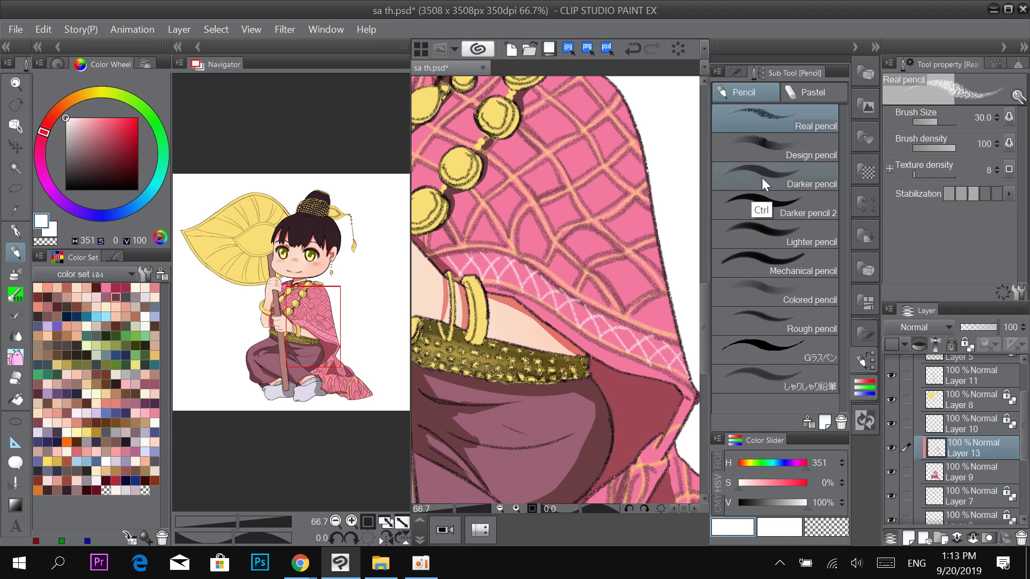
pyautogui.hotkey('ctrl', '-')
pyautogui.hotkey('ctrl', '-')
pyautogui.moveTo(676, 419); pyautogui.dragTo(599, 357)
pyautogui.hotkey('ctrl', '+')
pyautogui.hotkey('ctrl', '+')
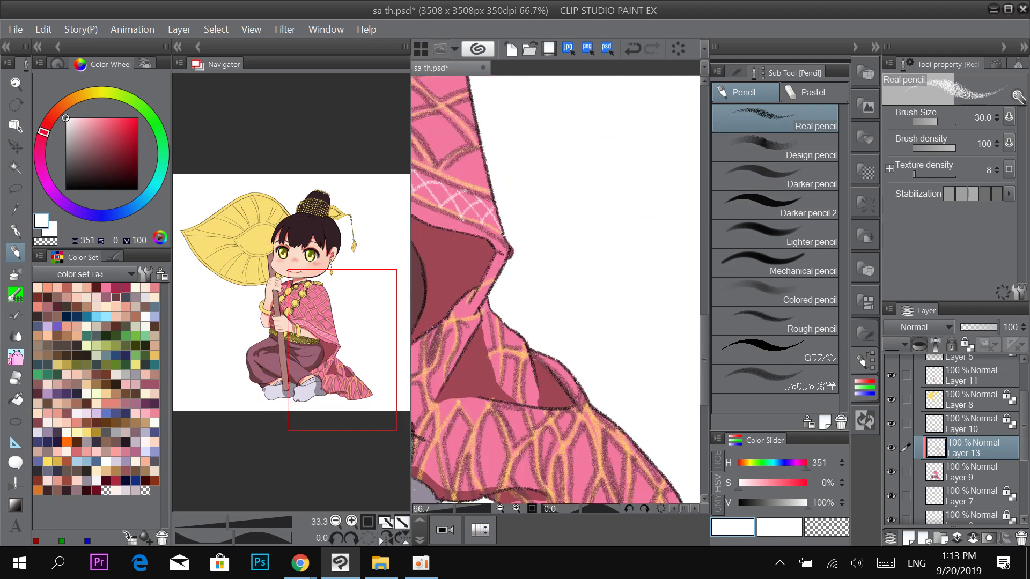
pyautogui.moveTo(515, 176); pyautogui.dragTo(583, 222)
pyautogui.moveTo(550, 139); pyautogui.dragTo(673, 201)
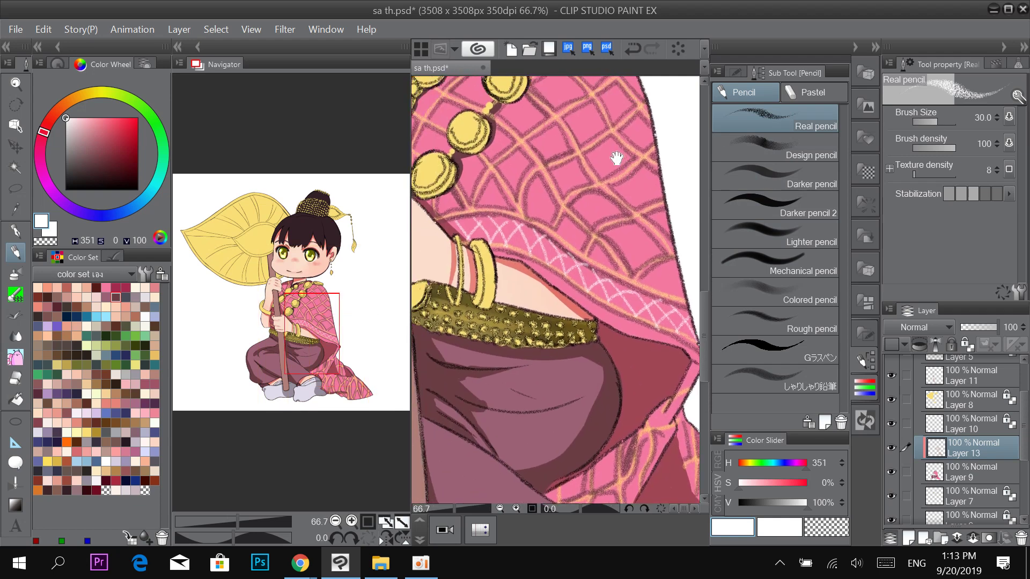
pyautogui.moveTo(616, 156); pyautogui.dragTo(654, 204)
pyautogui.press(']')
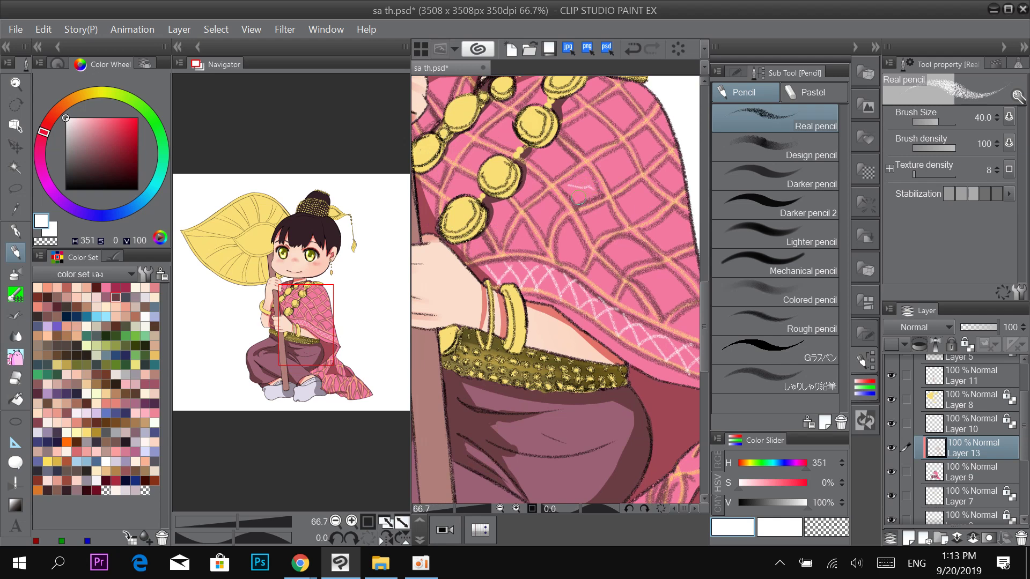
pyautogui.hotkey('ctrl', 'z')
pyautogui.moveTo(597, 189); pyautogui.dragTo(598, 189)
pyautogui.moveTo(577, 199); pyautogui.dragTo(586, 173)
pyautogui.hotkey('ctrl', 'z')
pyautogui.hotkey('ctrl', 'z')
pyautogui.hotkey('ctrl', 'z')
# Sample the shawl's dark red shadow colour and add Darker pencil accents among the white crosshatching of the lower band.
pyautogui.scroll(-3, 612, 143)
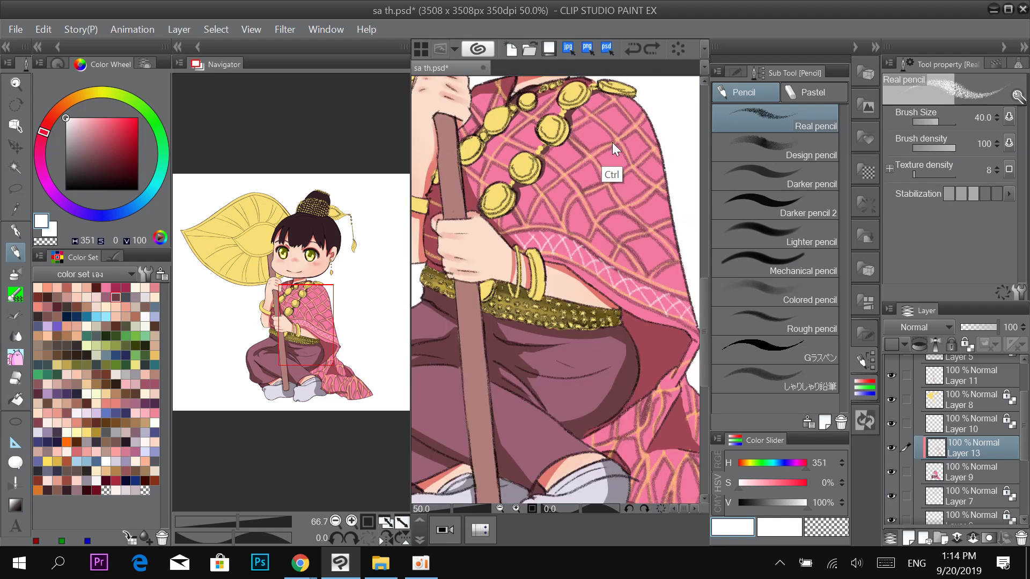
pyautogui.moveTo(671, 154); pyautogui.dragTo(613, 252)
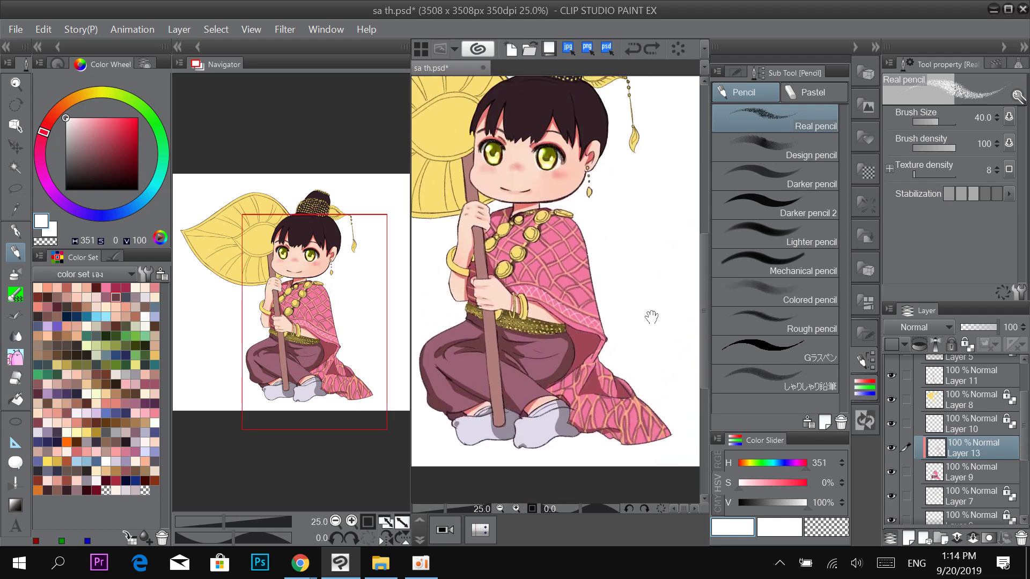
pyautogui.scroll(2, 574, 339)
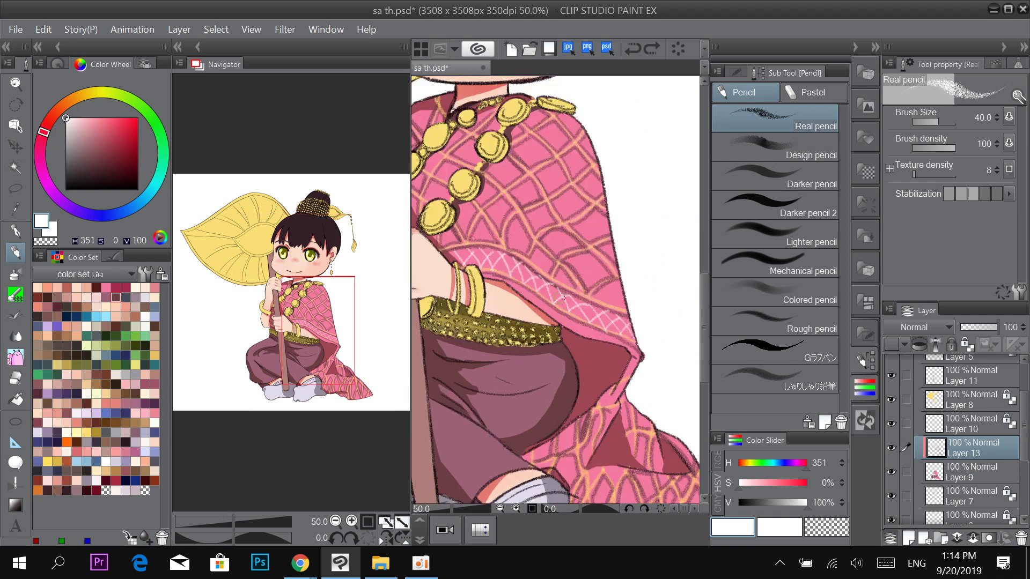
pyautogui.keyDown('alt'); pyautogui.click(580, 349); pyautogui.keyUp('alt')
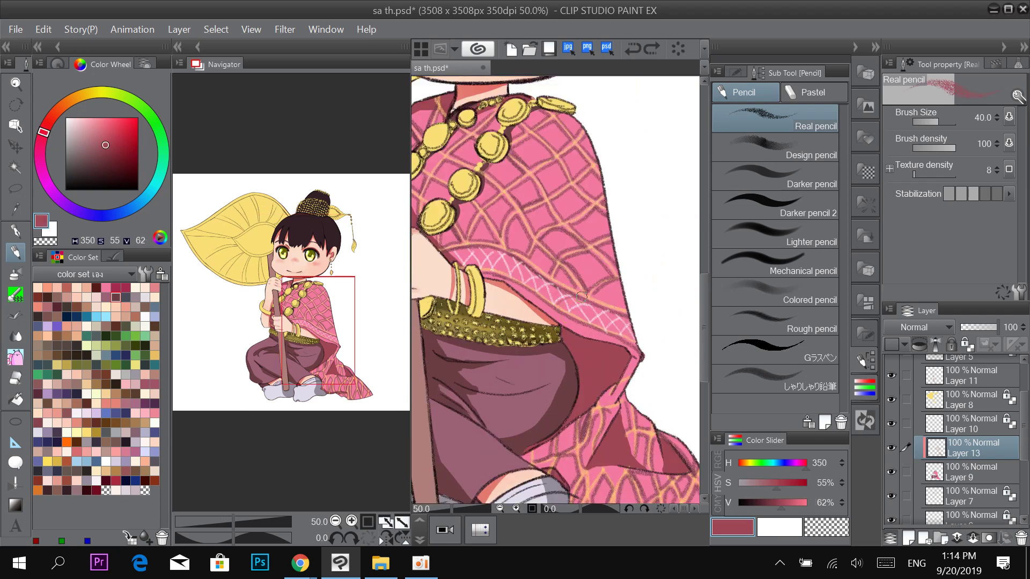
pyautogui.click(772, 175)
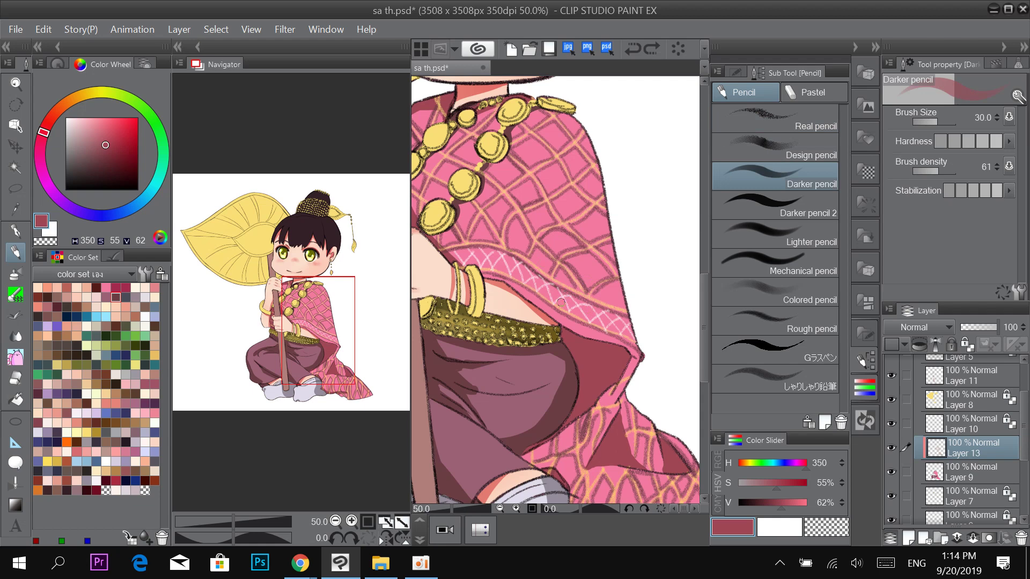
pyautogui.moveTo(561, 302)
pyautogui.mouseDown()
pyautogui.moveTo(597, 323)
pyautogui.moveTo(623, 333)
pyautogui.mouseUp()
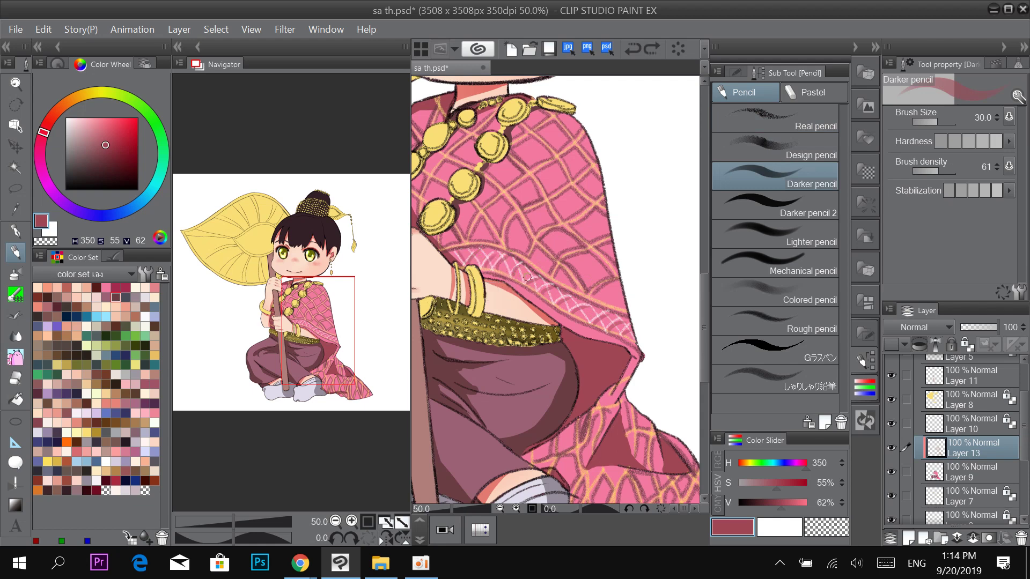
pyautogui.moveTo(512, 258); pyautogui.dragTo(520, 278)
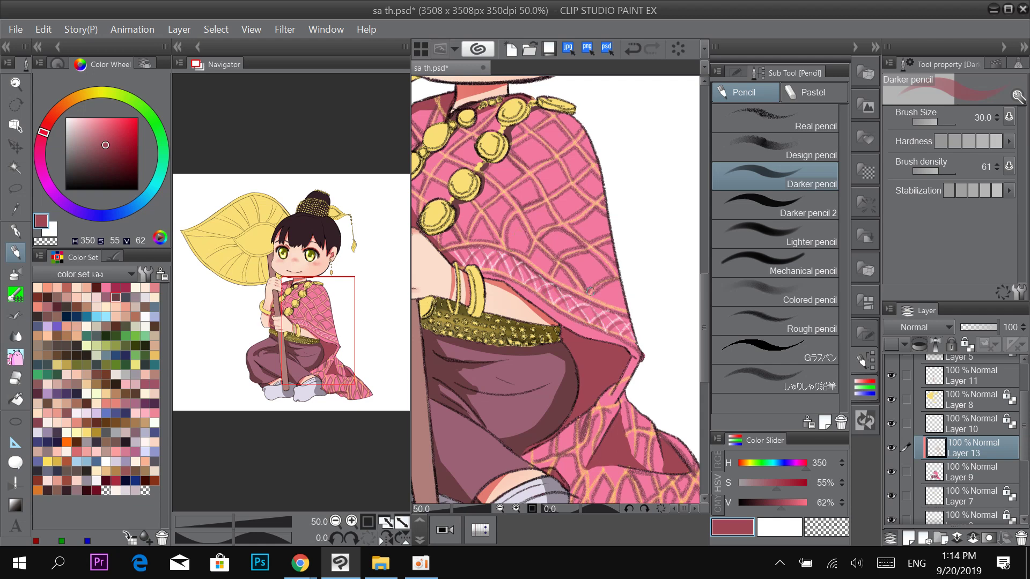
# Switch the colour to white and draw short curved accents inside the lattice cells across the shawl.
pyautogui.scroll(3, 655, 196)
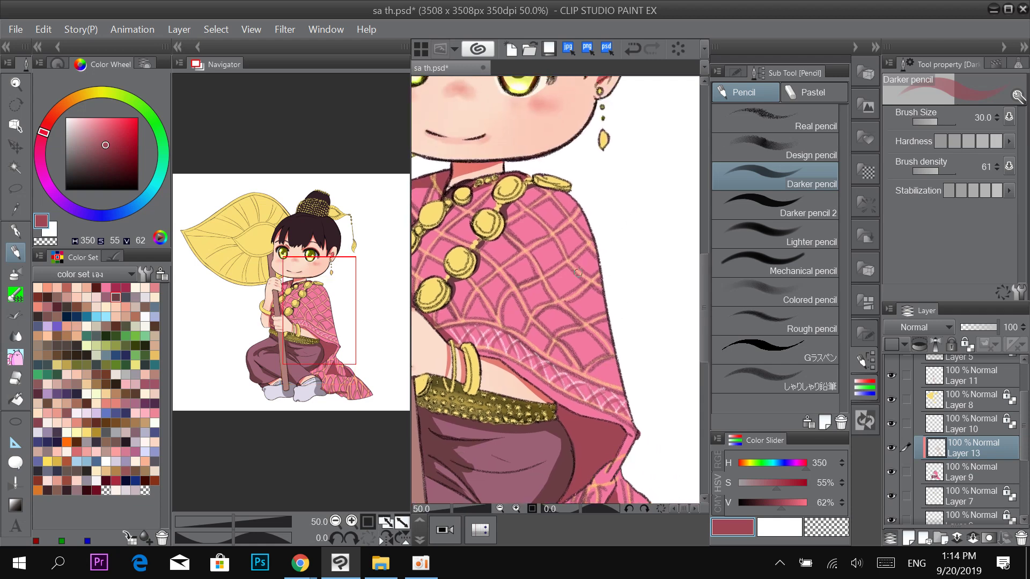
pyautogui.click(65, 117)
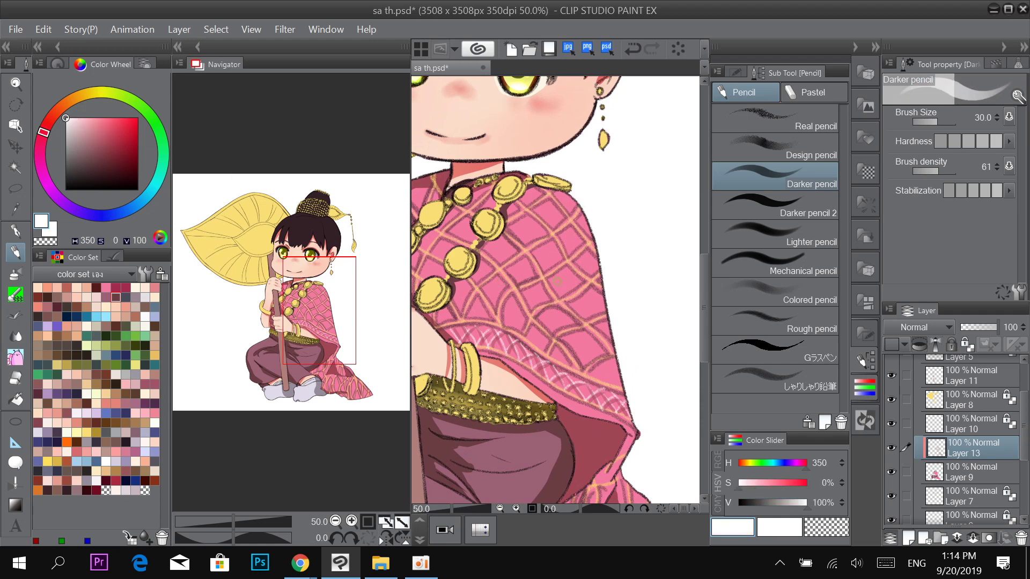
pyautogui.moveTo(551, 280)
pyautogui.mouseDown()
pyautogui.moveTo(581, 281)
pyautogui.moveTo(588, 264)
pyautogui.moveTo(555, 259)
pyautogui.moveTo(578, 240)
pyautogui.moveTo(511, 223)
pyautogui.moveTo(502, 250)
pyautogui.moveTo(520, 270)
pyautogui.moveTo(486, 288)
pyautogui.moveTo(521, 284)
pyautogui.moveTo(544, 302)
pyautogui.moveTo(504, 322)
pyautogui.moveTo(561, 318)
pyautogui.mouseUp()
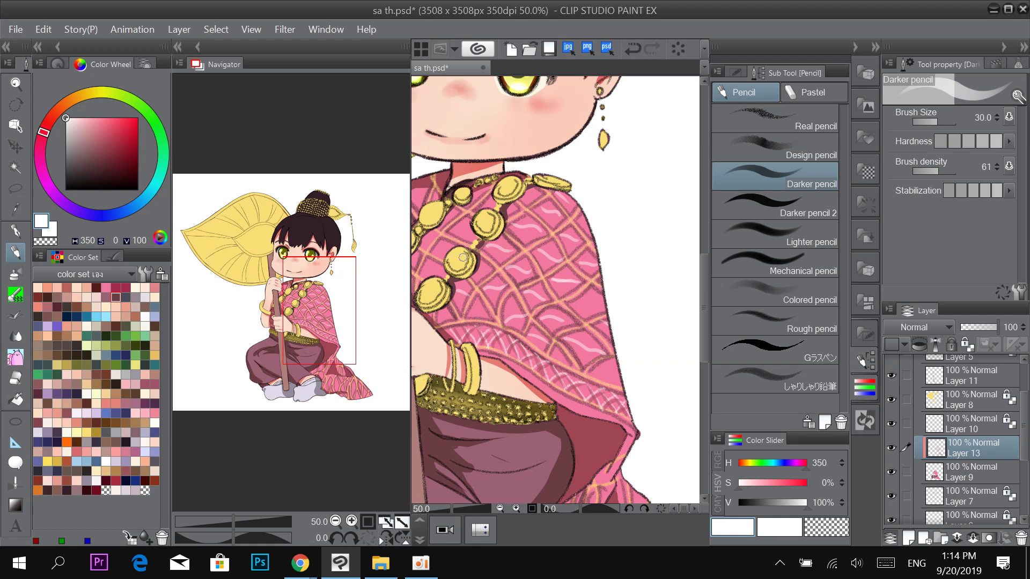
pyautogui.moveTo(470, 313); pyautogui.dragTo(510, 327)
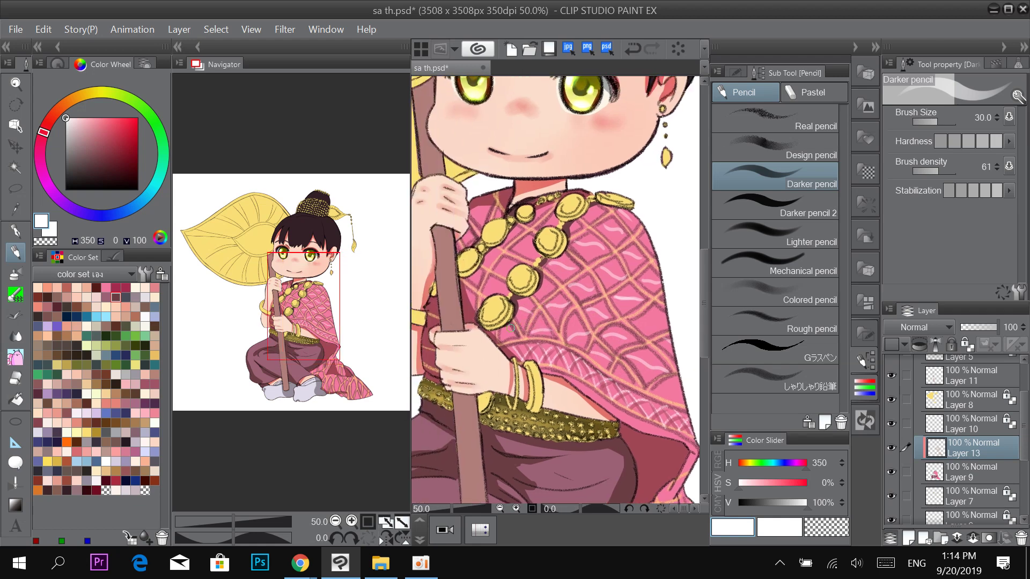
pyautogui.moveTo(488, 289)
pyautogui.mouseDown()
pyautogui.moveTo(504, 288)
pyautogui.moveTo(536, 244)
pyautogui.moveTo(496, 250)
pyautogui.mouseUp()
# Draw crossing white pencil strokes over the curved accents inside the lattice cells in the middle of the shawl.
pyautogui.keyDown('alt'); pyautogui.click(504, 200); pyautogui.keyUp('alt')
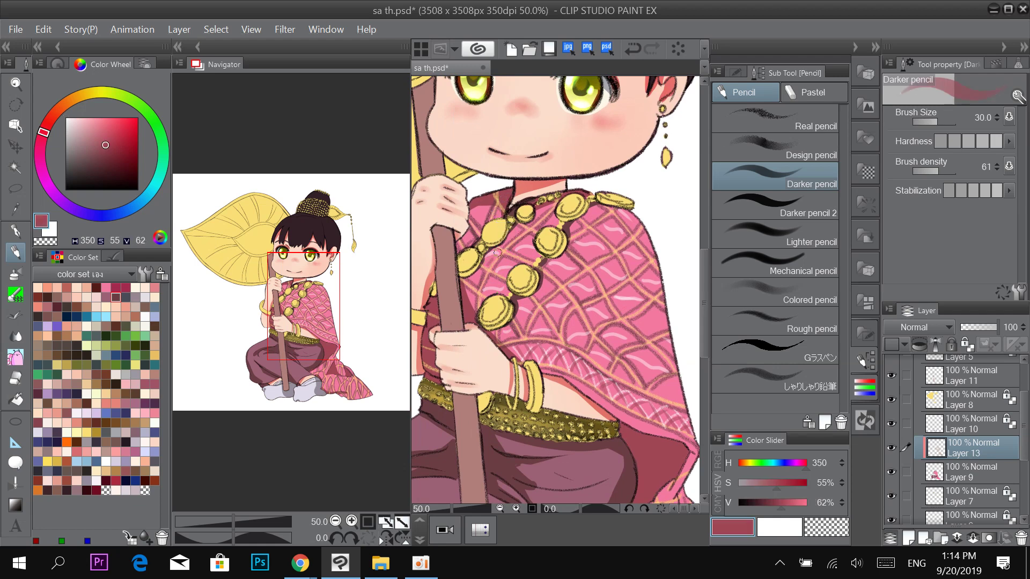
pyautogui.moveTo(111, 149); pyautogui.dragTo(63, 110)
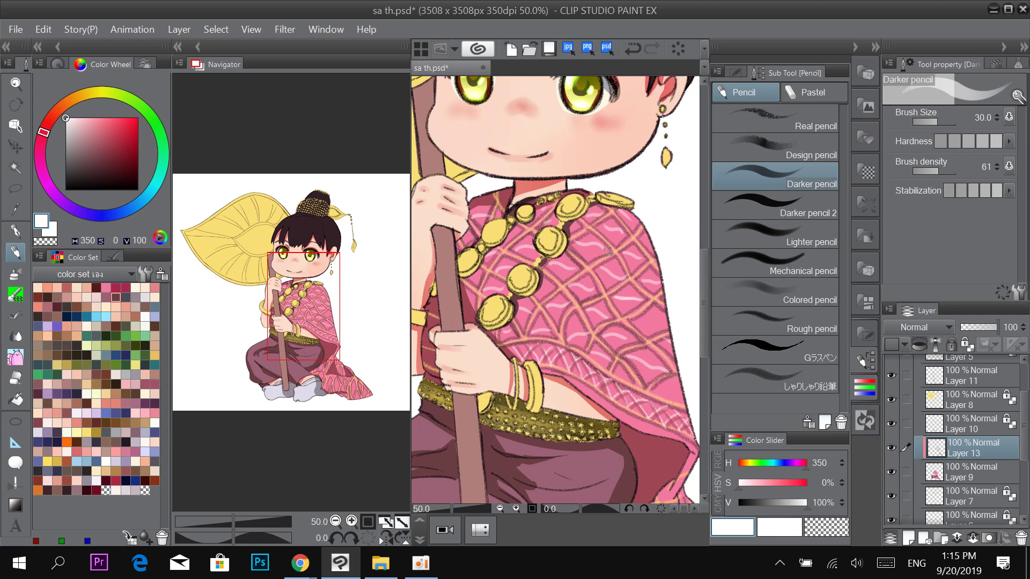
pyautogui.moveTo(611, 242); pyautogui.dragTo(615, 219)
pyautogui.moveTo(591, 262); pyautogui.dragTo(589, 238)
pyautogui.moveTo(615, 270)
pyautogui.mouseDown()
pyautogui.moveTo(604, 295)
pyautogui.moveTo(609, 274)
pyautogui.moveTo(577, 299)
pyautogui.mouseUp()
pyautogui.moveTo(567, 242)
pyautogui.mouseDown()
pyautogui.moveTo(559, 279)
pyautogui.moveTo(544, 277)
pyautogui.moveTo(556, 285)
pyautogui.mouseUp()
pyautogui.moveTo(525, 330)
pyautogui.mouseDown()
pyautogui.moveTo(528, 296)
pyautogui.moveTo(554, 295)
pyautogui.mouseUp()
pyautogui.moveTo(581, 346)
pyautogui.mouseDown()
pyautogui.moveTo(576, 311)
pyautogui.moveTo(553, 292)
pyautogui.mouseUp()
pyautogui.moveTo(593, 328); pyautogui.dragTo(603, 312)
pyautogui.moveTo(617, 348); pyautogui.dragTo(623, 327)
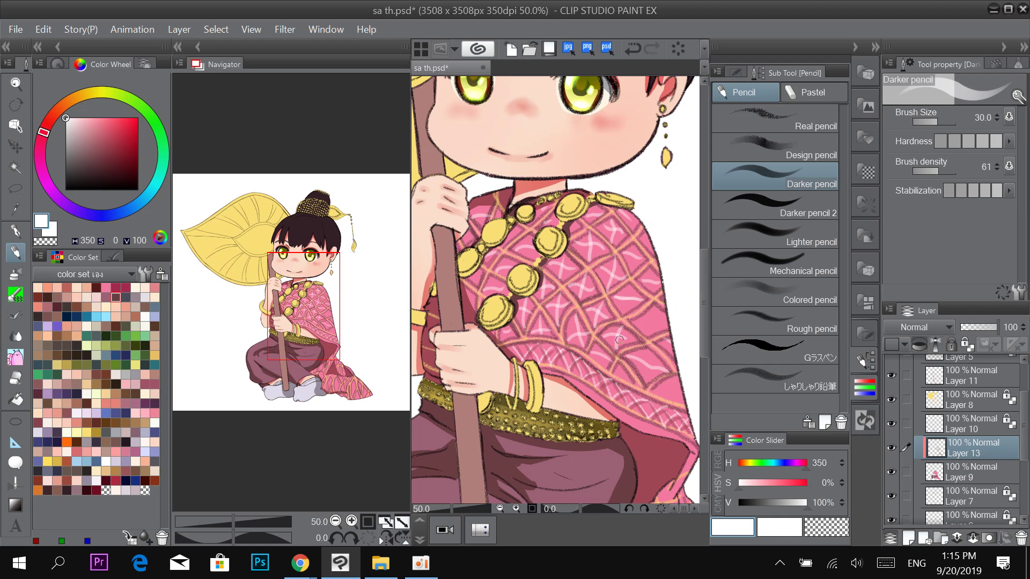
# Fill the shawl's remaining lattice cells with crossed white strokes, up to the shoulder and along the outer edge.
pyautogui.moveTo(601, 360)
pyautogui.mouseDown()
pyautogui.moveTo(604, 345)
pyautogui.moveTo(658, 307)
pyautogui.moveTo(664, 317)
pyautogui.moveTo(633, 283)
pyautogui.moveTo(654, 271)
pyautogui.moveTo(625, 207)
pyautogui.moveTo(638, 214)
pyautogui.mouseUp()
pyautogui.moveTo(664, 297); pyautogui.dragTo(611, 250)
pyautogui.moveTo(597, 334)
pyautogui.mouseDown()
pyautogui.moveTo(594, 295)
pyautogui.moveTo(574, 329)
pyautogui.mouseUp()
pyautogui.moveTo(572, 313); pyautogui.dragTo(567, 324)
pyautogui.moveTo(621, 343)
pyautogui.mouseDown()
pyautogui.moveTo(631, 340)
pyautogui.moveTo(624, 330)
pyautogui.mouseUp()
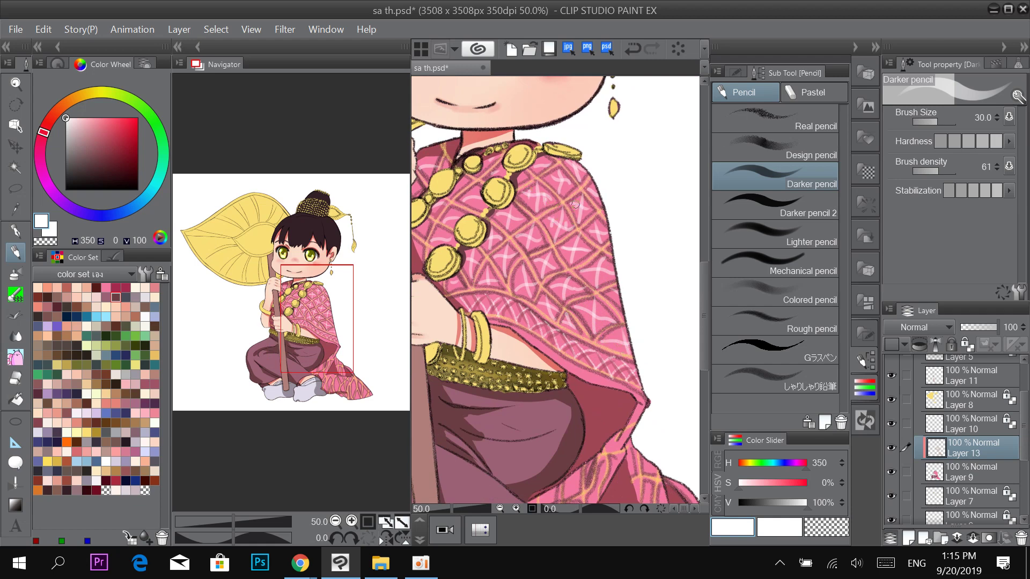
pyautogui.moveTo(564, 226); pyautogui.dragTo(552, 236)
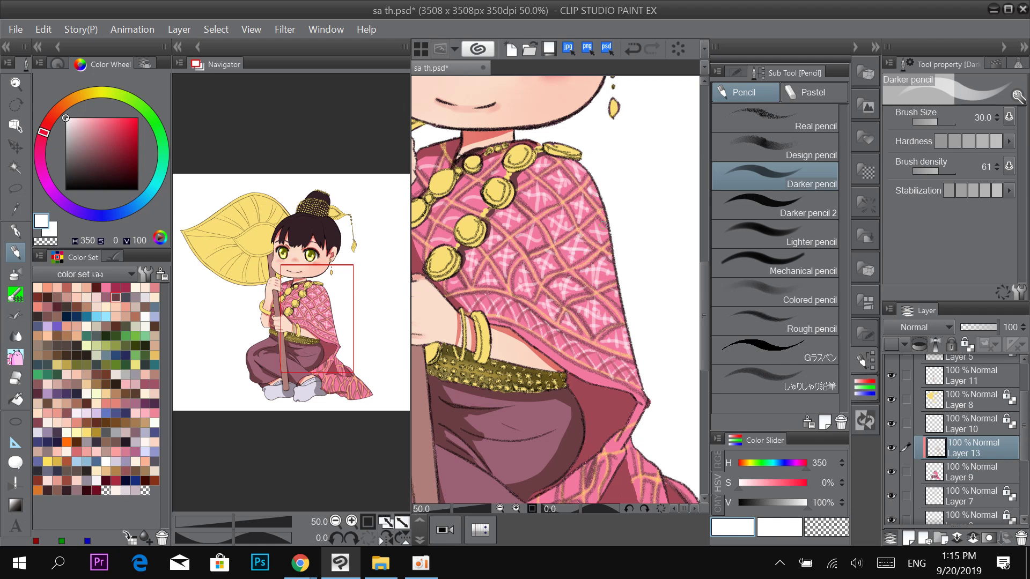
pyautogui.moveTo(596, 232); pyautogui.dragTo(667, 265)
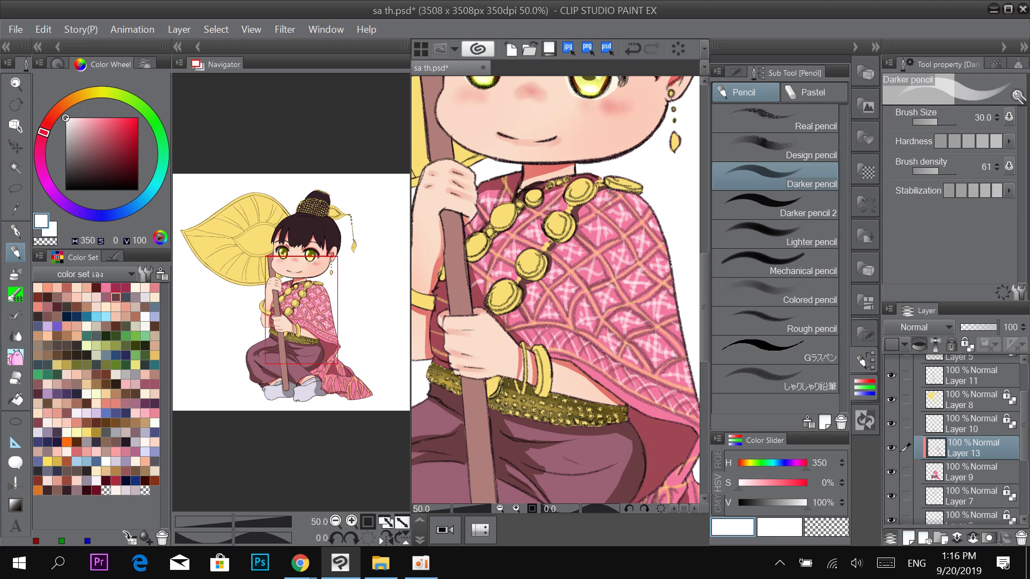
# Draw crossed white strokes at brush size 30 in the lattice cells near the outer tip of the shawl's tail.
pyautogui.scroll(-1, 612, 191)
pyautogui.scroll(1, 612, 191)
pyautogui.press('[')
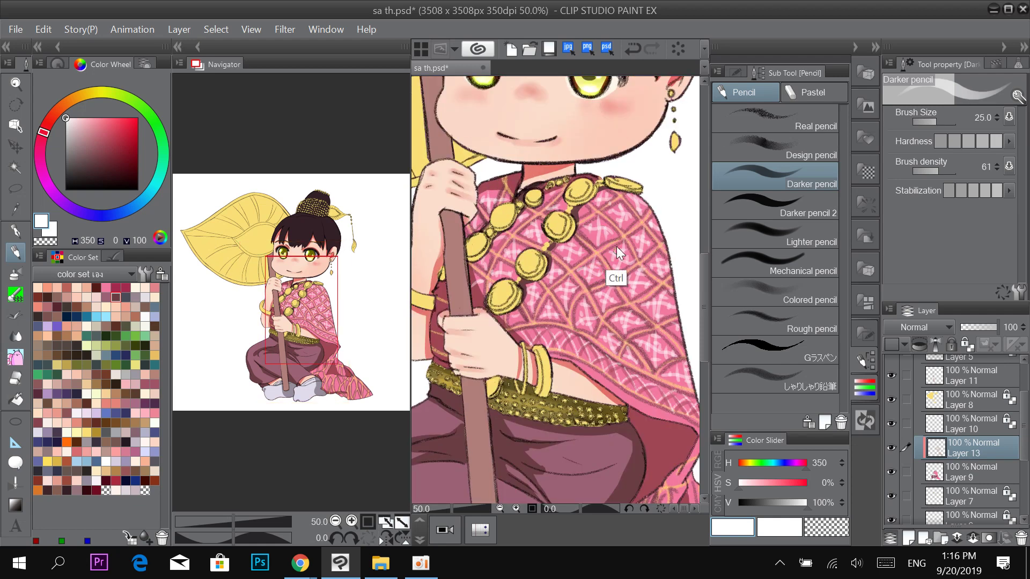
pyautogui.hotkey('ctrl', '-')
pyautogui.hotkey('ctrl', '0')
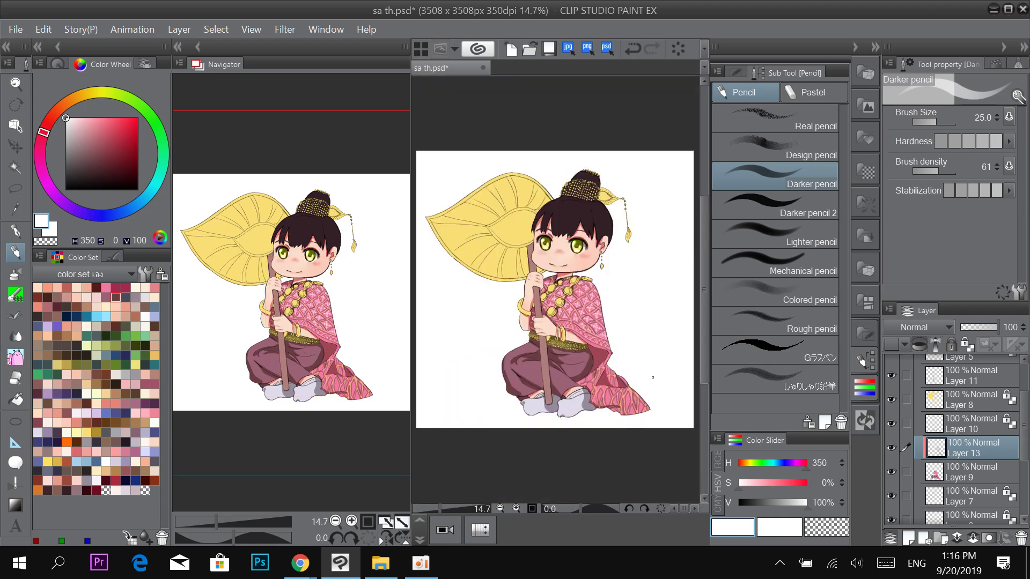
pyautogui.scroll(5, 633, 414)
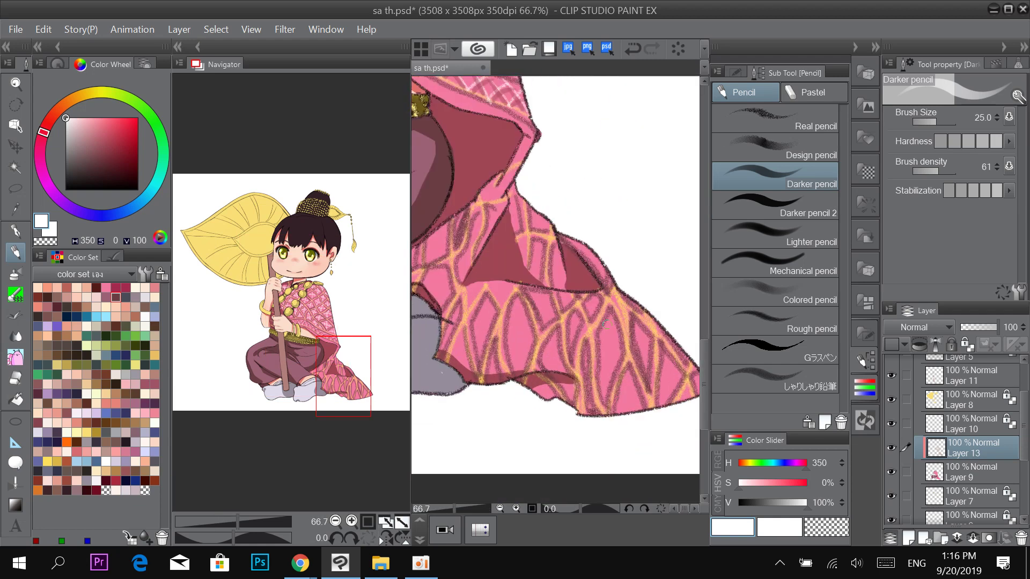
pyautogui.press(']')
pyautogui.moveTo(604, 400)
pyautogui.mouseDown()
pyautogui.moveTo(610, 336)
pyautogui.moveTo(600, 333)
pyautogui.moveTo(625, 357)
pyautogui.moveTo(601, 341)
pyautogui.moveTo(604, 377)
pyautogui.moveTo(617, 330)
pyautogui.moveTo(626, 407)
pyautogui.moveTo(644, 331)
pyautogui.mouseUp()
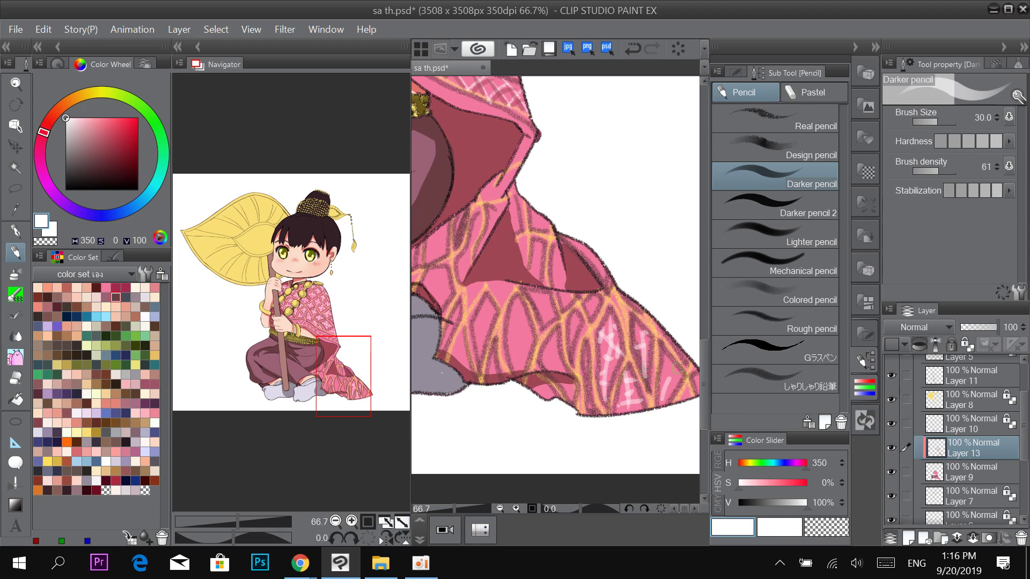
pyautogui.moveTo(677, 361)
pyautogui.mouseDown()
pyautogui.moveTo(673, 396)
pyautogui.moveTo(645, 370)
pyautogui.moveTo(726, 401)
pyautogui.mouseUp()
pyautogui.moveTo(606, 330)
pyautogui.mouseDown()
pyautogui.moveTo(599, 359)
pyautogui.moveTo(596, 336)
pyautogui.mouseUp()
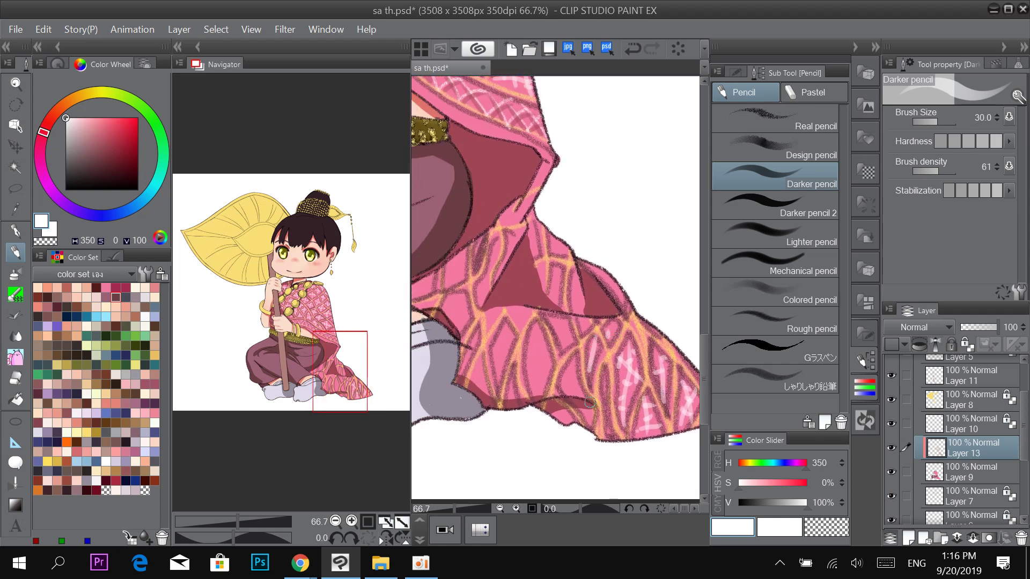
# Continue the crossed white strokes through the rest of the tail, toward the sock and up into the folds.
pyautogui.moveTo(572, 394)
pyautogui.mouseDown()
pyautogui.moveTo(575, 358)
pyautogui.moveTo(575, 376)
pyautogui.moveTo(535, 378)
pyautogui.moveTo(525, 359)
pyautogui.moveTo(546, 351)
pyautogui.moveTo(531, 355)
pyautogui.moveTo(534, 385)
pyautogui.moveTo(538, 344)
pyautogui.moveTo(499, 371)
pyautogui.moveTo(505, 324)
pyautogui.mouseUp()
pyautogui.moveTo(492, 352); pyautogui.dragTo(506, 350)
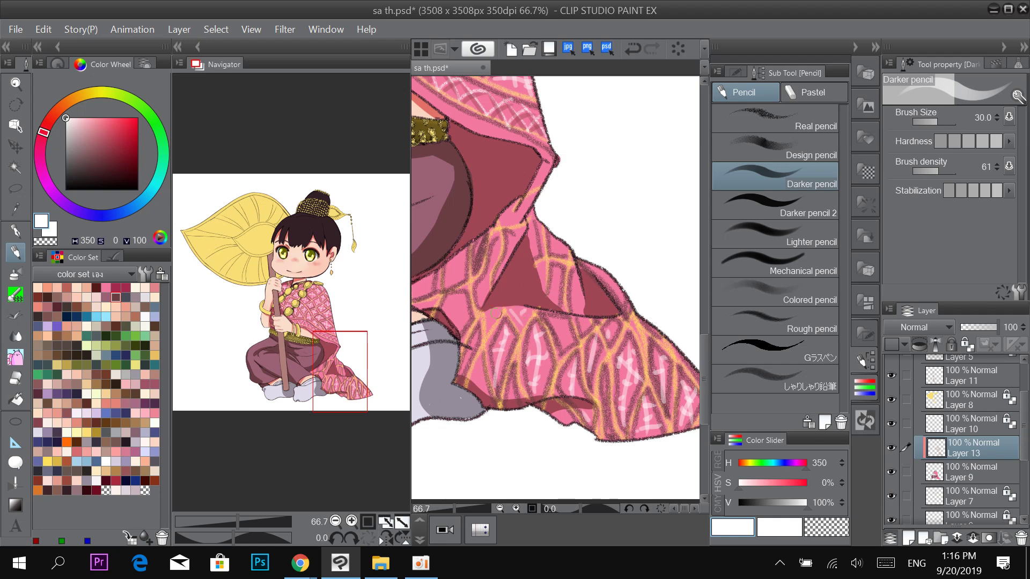
pyautogui.moveTo(492, 313)
pyautogui.mouseDown()
pyautogui.moveTo(477, 389)
pyautogui.moveTo(569, 359)
pyautogui.moveTo(563, 376)
pyautogui.moveTo(518, 351)
pyautogui.moveTo(530, 355)
pyautogui.mouseUp()
pyautogui.moveTo(510, 335)
pyautogui.mouseDown()
pyautogui.moveTo(518, 309)
pyautogui.moveTo(525, 315)
pyautogui.moveTo(488, 350)
pyautogui.moveTo(498, 330)
pyautogui.moveTo(486, 341)
pyautogui.moveTo(504, 353)
pyautogui.moveTo(552, 343)
pyautogui.moveTo(561, 286)
pyautogui.moveTo(599, 247)
pyautogui.mouseUp()
pyautogui.moveTo(571, 312)
pyautogui.mouseDown()
pyautogui.moveTo(589, 273)
pyautogui.moveTo(601, 278)
pyautogui.mouseUp()
pyautogui.moveTo(594, 291); pyautogui.dragTo(606, 286)
pyautogui.moveTo(609, 333)
pyautogui.mouseDown()
pyautogui.moveTo(609, 318)
pyautogui.moveTo(625, 322)
pyautogui.mouseUp()
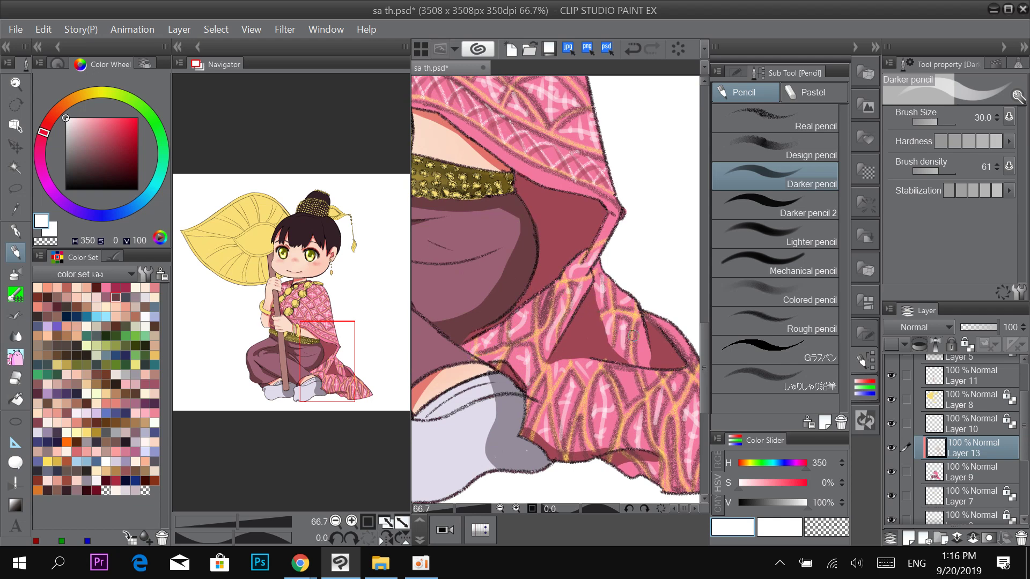
pyautogui.moveTo(646, 362)
pyautogui.mouseDown()
pyautogui.moveTo(642, 327)
pyautogui.moveTo(651, 345)
pyautogui.moveTo(608, 308)
pyautogui.moveTo(646, 346)
pyautogui.mouseUp()
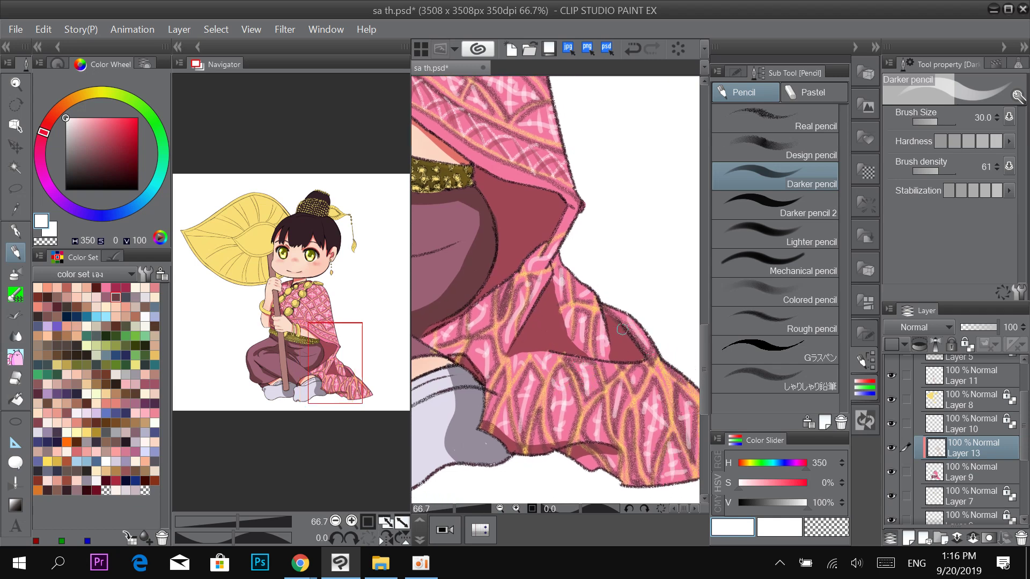
# Draw a white highlight along the shawl's lower hem from the waist to its outer corner.
pyautogui.scroll(-2, 621, 255)
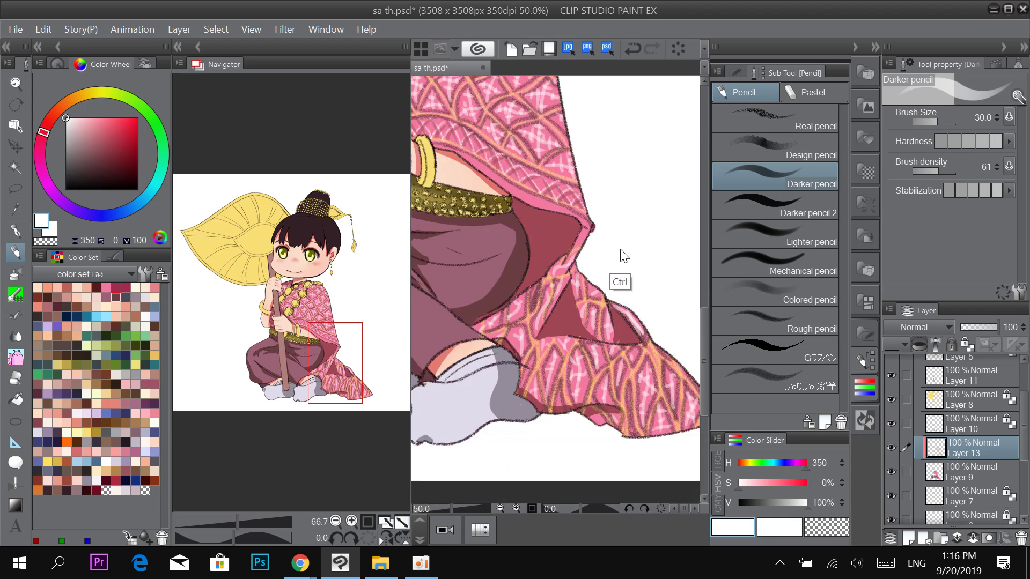
pyautogui.scroll(2, 633, 224)
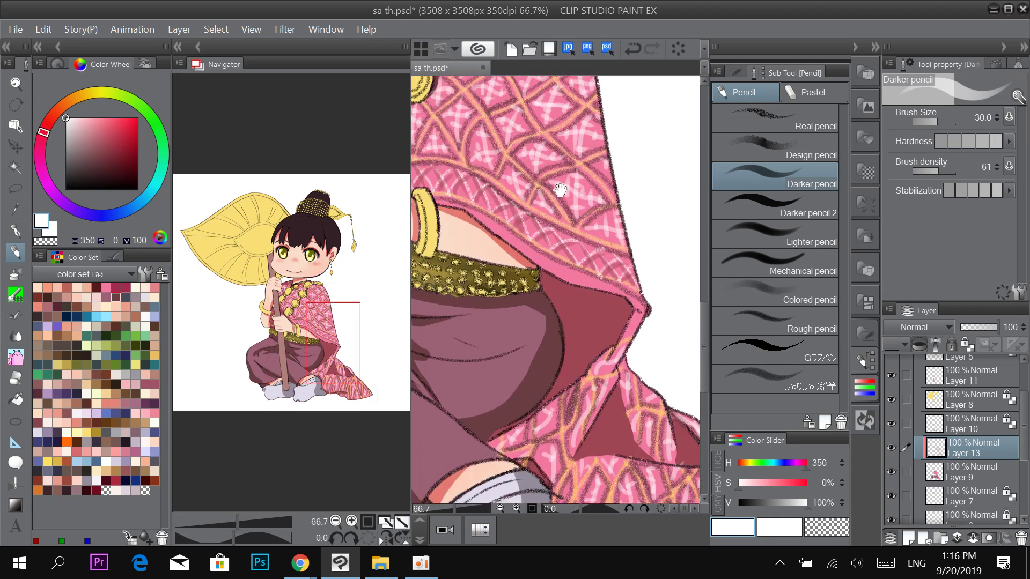
pyautogui.moveTo(538, 226); pyautogui.dragTo(687, 306)
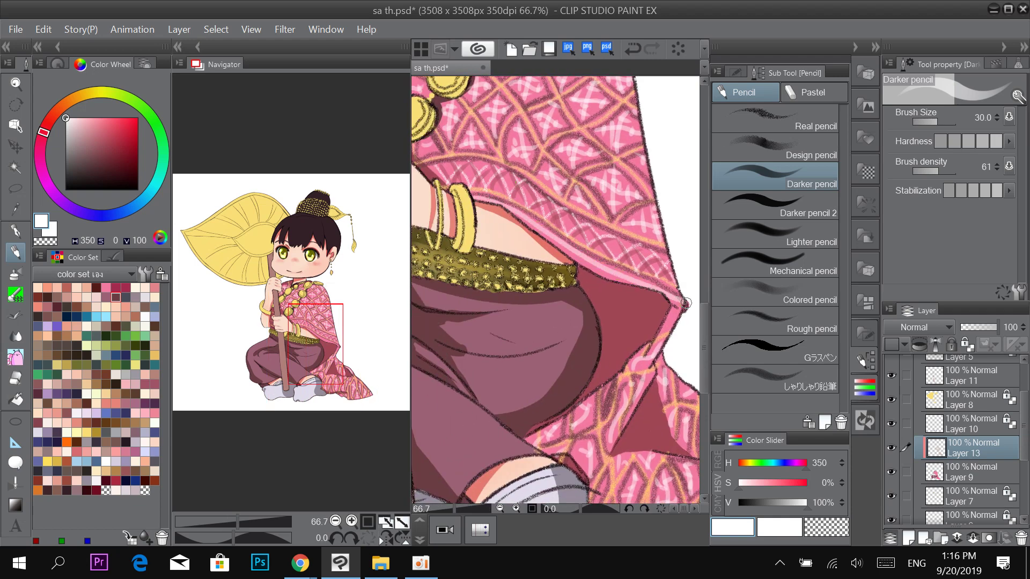
pyautogui.moveTo(557, 242)
pyautogui.mouseDown()
pyautogui.moveTo(685, 309)
pyautogui.moveTo(537, 223)
pyautogui.mouseUp()
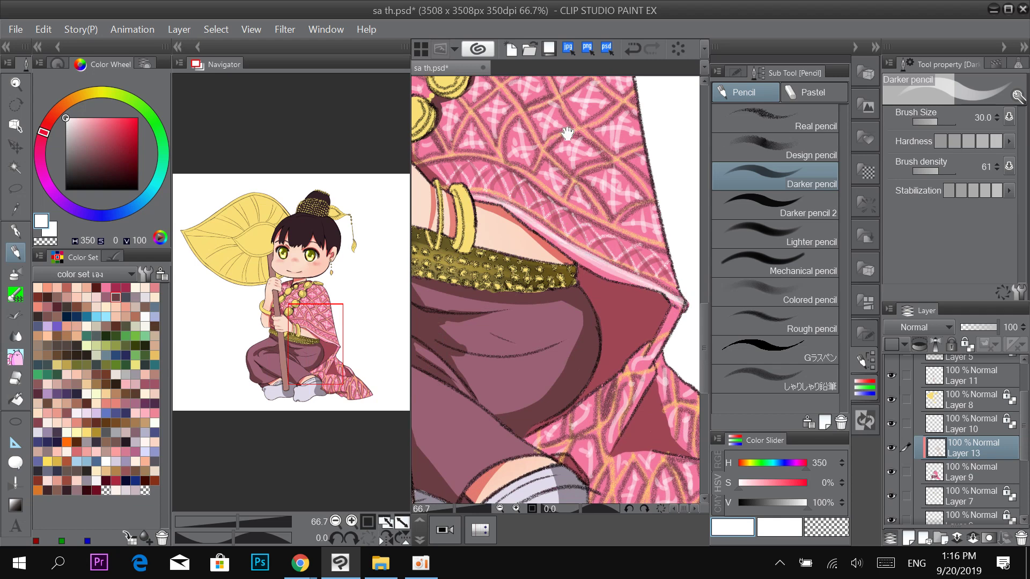
# Strengthen the white highlight on the folded edge running down from the shawl's outer corner.
pyautogui.hotkey('ctrl', '-')
pyautogui.hotkey('ctrl', '-')
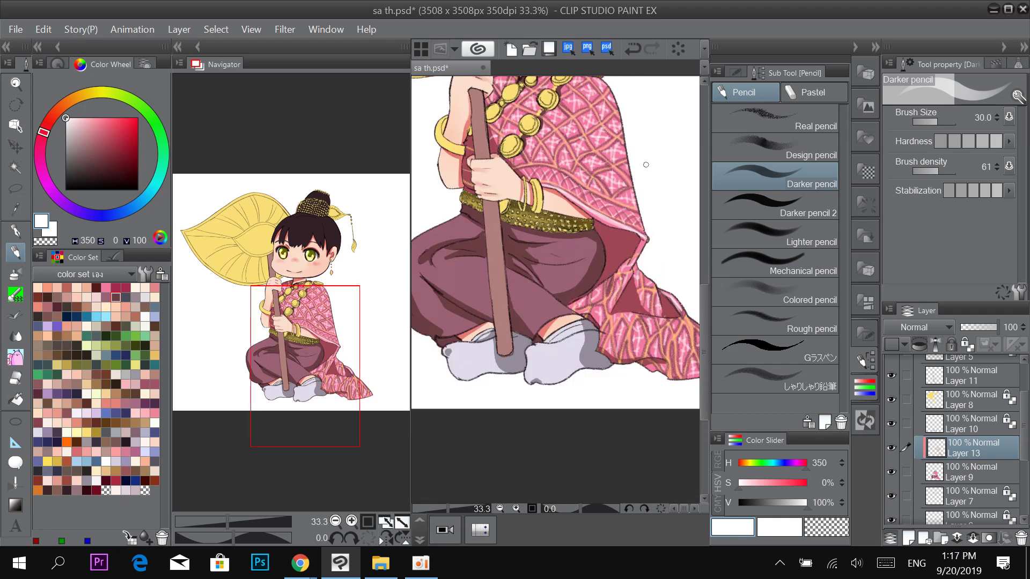
pyautogui.moveTo(653, 156); pyautogui.dragTo(658, 262)
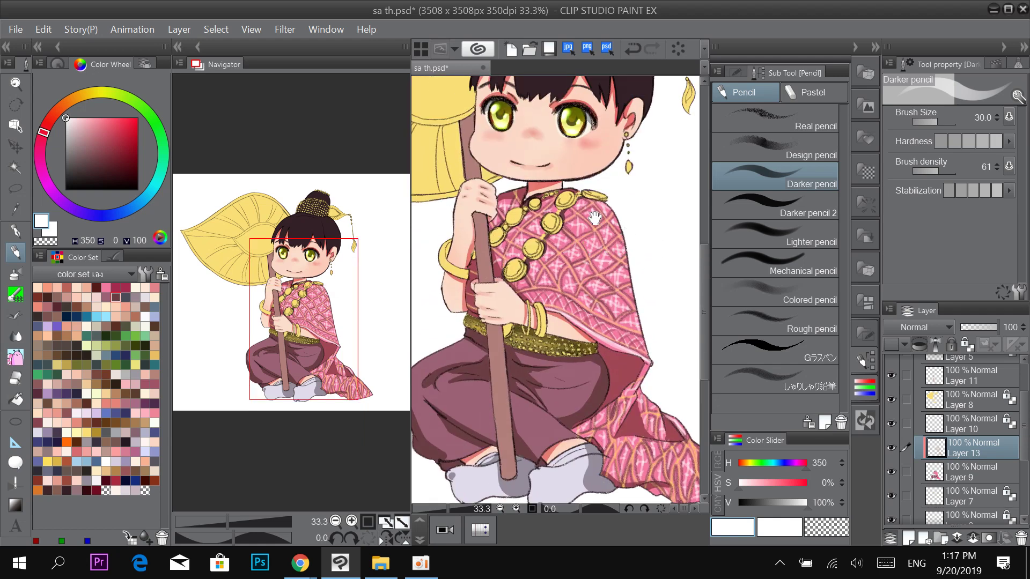
pyautogui.moveTo(664, 285); pyautogui.dragTo(601, 218)
pyautogui.hotkey('ctrl', '+')
pyautogui.hotkey('ctrl', '+')
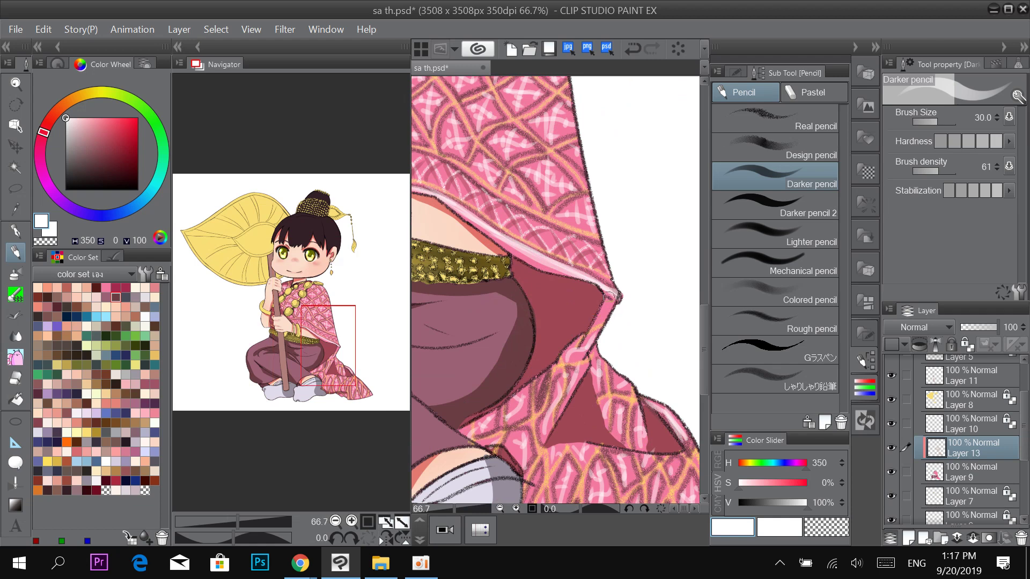
pyautogui.moveTo(609, 292); pyautogui.dragTo(585, 344)
pyautogui.moveTo(610, 298); pyautogui.dragTo(591, 336)
pyautogui.moveTo(605, 299)
pyautogui.mouseDown()
pyautogui.moveTo(589, 339)
pyautogui.moveTo(564, 350)
pyautogui.moveTo(589, 337)
pyautogui.moveTo(610, 291)
pyautogui.mouseUp()
pyautogui.hotkey('ctrl', '-')
pyautogui.hotkey('ctrl', '-')
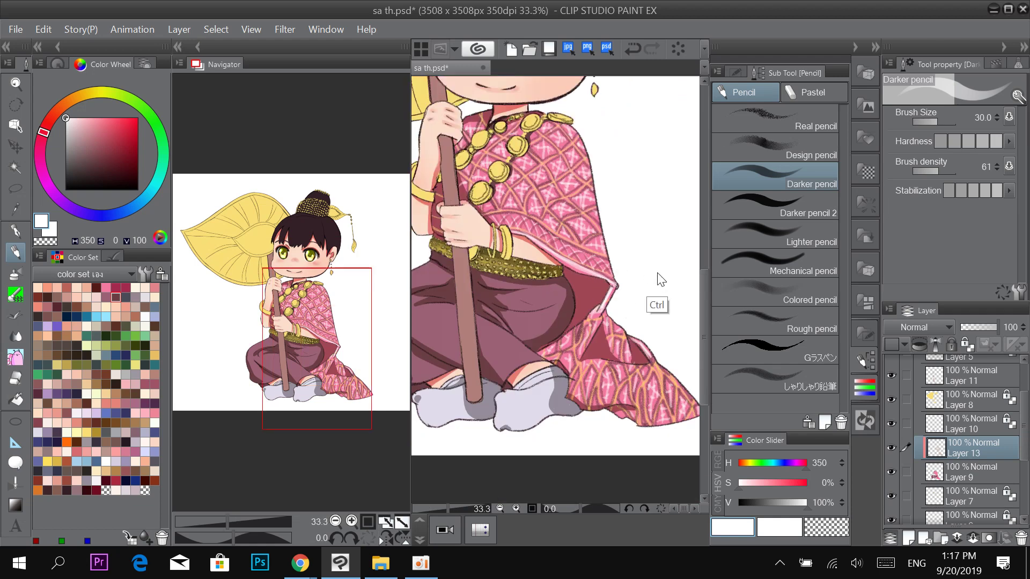
# Add a new layer above the white pattern layer and clip it to the layer below.
pyautogui.hotkey('ctrl', '-')
pyautogui.hotkey('ctrl', '-')
pyautogui.hotkey('ctrl', '-')
pyautogui.scroll(1, 662, 269)
pyautogui.hotkey('ctrl', '+')
pyautogui.hotkey('ctrl', '+')
pyautogui.hotkey('ctrl', '+')
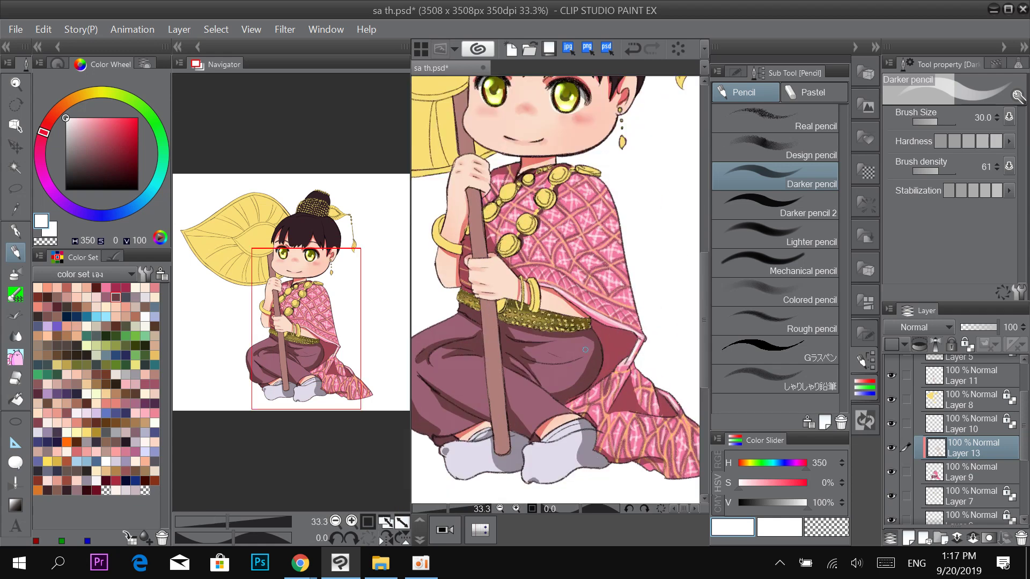
pyautogui.click(891, 471)
pyautogui.click(893, 472)
pyautogui.click(908, 539)
pyautogui.click(919, 343)
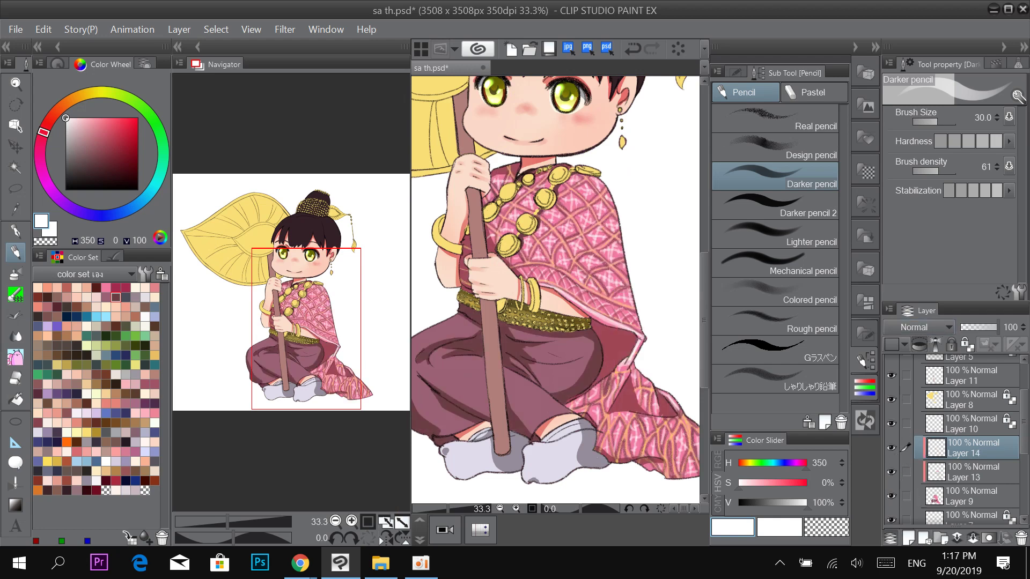
# Switch to the Real pencil in black at brush size 50.
pyautogui.click(767, 122)
pyautogui.moveTo(571, 323); pyautogui.dragTo(539, 238)
pyautogui.keyDown('ctrl'); pyautogui.click(539, 323); pyautogui.keyUp('ctrl')
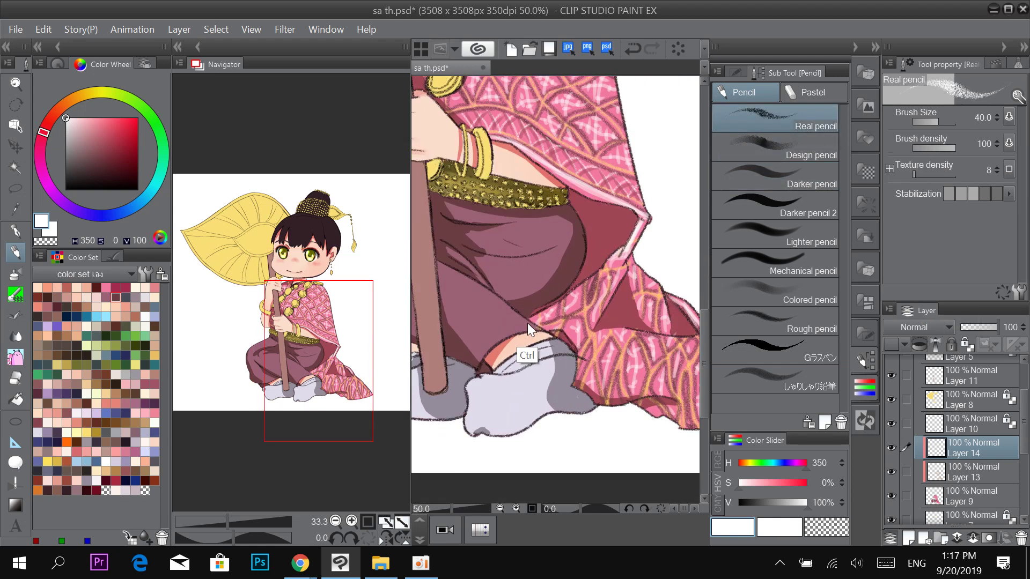
pyautogui.click(66, 189)
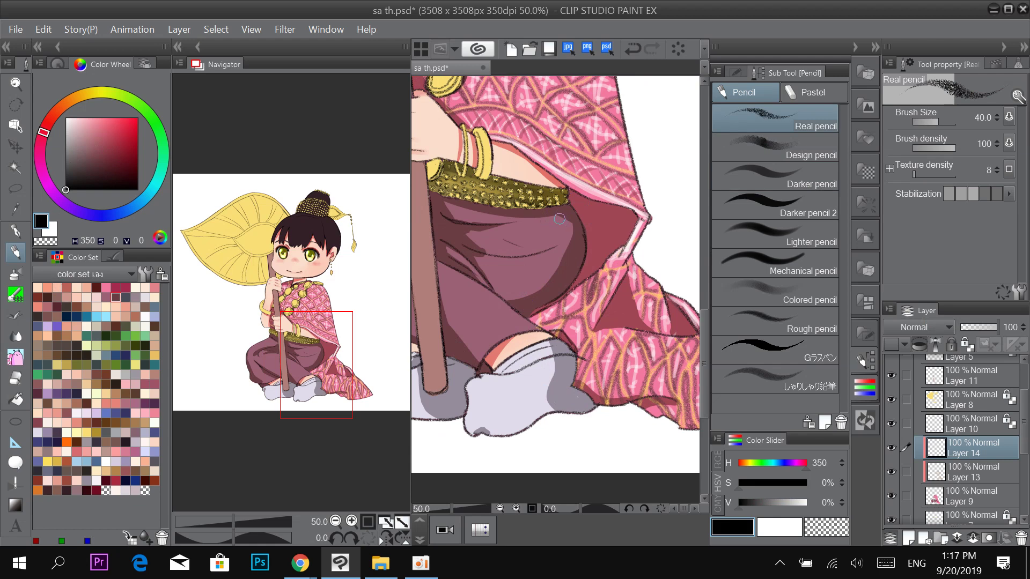
pyautogui.press(']')
pyautogui.moveTo(540, 219)
pyautogui.mouseDown()
pyautogui.moveTo(572, 242)
pyautogui.moveTo(553, 219)
pyautogui.mouseUp()
pyautogui.hotkey('ctrl', 'z')
pyautogui.moveTo(571, 205)
pyautogui.mouseDown()
pyautogui.moveTo(512, 217)
pyautogui.moveTo(552, 211)
pyautogui.moveTo(472, 207)
pyautogui.mouseUp()
pyautogui.hotkey('ctrl', 'z')
pyautogui.moveTo(617, 161); pyautogui.dragTo(663, 207)
pyautogui.hotkey('ctrl', 'z')
pyautogui.moveTo(618, 247)
pyautogui.mouseDown()
pyautogui.moveTo(597, 253)
pyautogui.moveTo(555, 215)
pyautogui.mouseUp()
pyautogui.moveTo(557, 250)
pyautogui.mouseDown()
pyautogui.moveTo(540, 283)
pyautogui.moveTo(566, 247)
pyautogui.moveTo(570, 264)
pyautogui.moveTo(572, 252)
pyautogui.moveTo(549, 267)
pyautogui.moveTo(571, 247)
pyautogui.moveTo(543, 291)
pyautogui.moveTo(568, 275)
pyautogui.moveTo(573, 248)
pyautogui.moveTo(565, 304)
pyautogui.moveTo(567, 277)
pyautogui.mouseUp()
pyautogui.hotkey('ctrl', 'z')
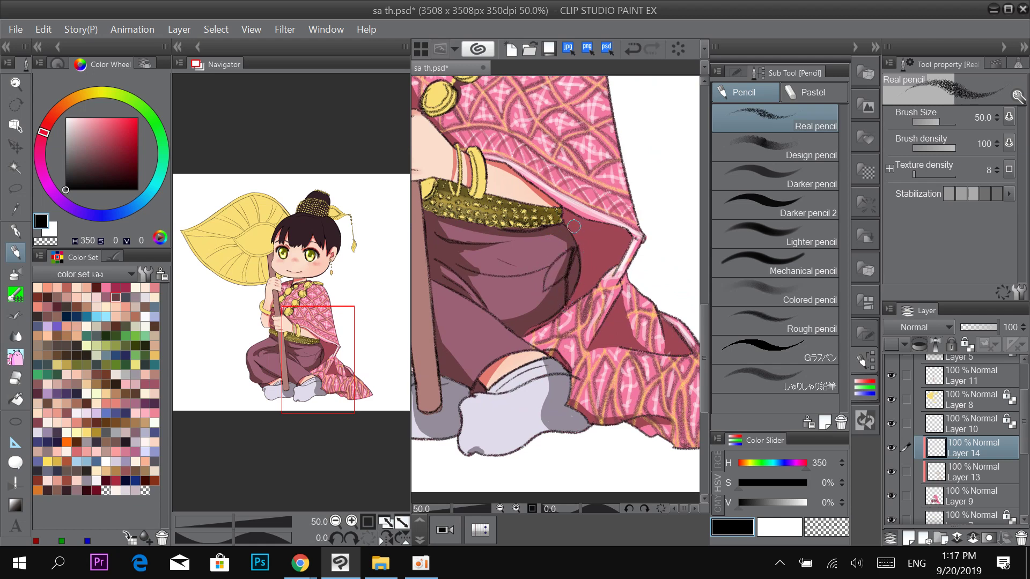
pyautogui.moveTo(560, 238); pyautogui.dragTo(600, 227)
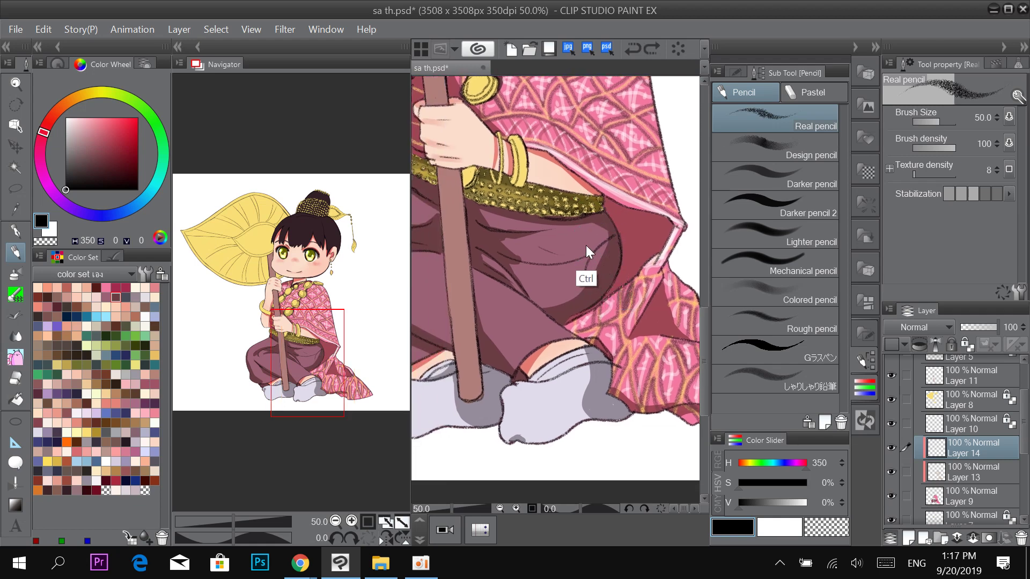
# Draw thin black slanted and crossing pattern lines on the trousers' thigh just below the gold belt.
pyautogui.moveTo(614, 228)
pyautogui.mouseDown()
pyautogui.moveTo(601, 261)
pyautogui.moveTo(621, 261)
pyautogui.moveTo(595, 274)
pyautogui.moveTo(602, 229)
pyautogui.moveTo(586, 257)
pyautogui.moveTo(575, 240)
pyautogui.moveTo(610, 214)
pyautogui.moveTo(556, 261)
pyautogui.moveTo(569, 226)
pyautogui.mouseUp()
pyautogui.hotkey('ctrl', 'z')
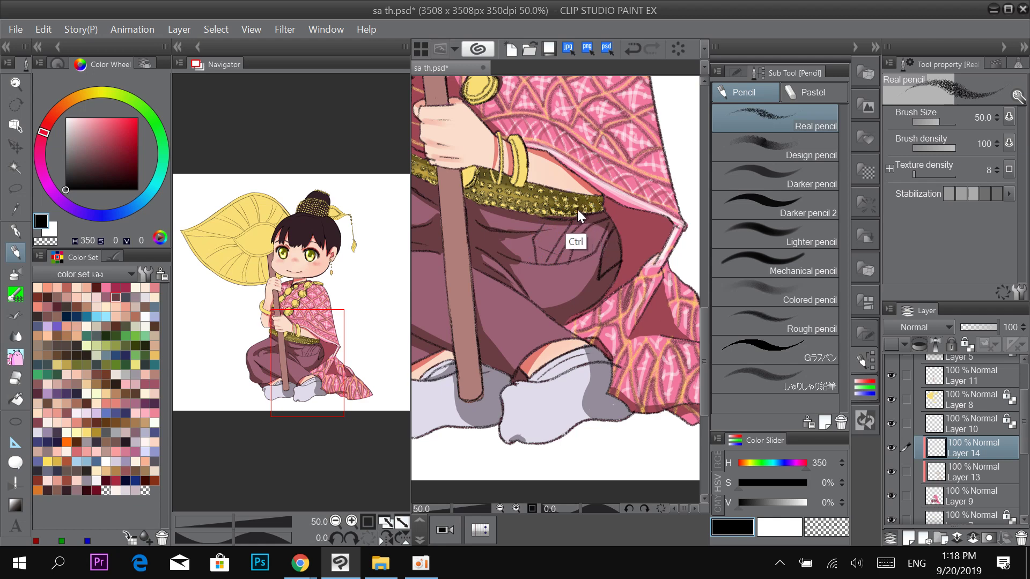
pyautogui.moveTo(558, 238); pyautogui.dragTo(526, 269)
pyautogui.moveTo(560, 220)
pyautogui.mouseDown()
pyautogui.moveTo(572, 257)
pyautogui.moveTo(572, 243)
pyautogui.moveTo(538, 276)
pyautogui.moveTo(547, 258)
pyautogui.moveTo(538, 258)
pyautogui.moveTo(551, 251)
pyautogui.moveTo(519, 274)
pyautogui.moveTo(558, 233)
pyautogui.moveTo(531, 259)
pyautogui.mouseUp()
pyautogui.hotkey('ctrl', 'z')
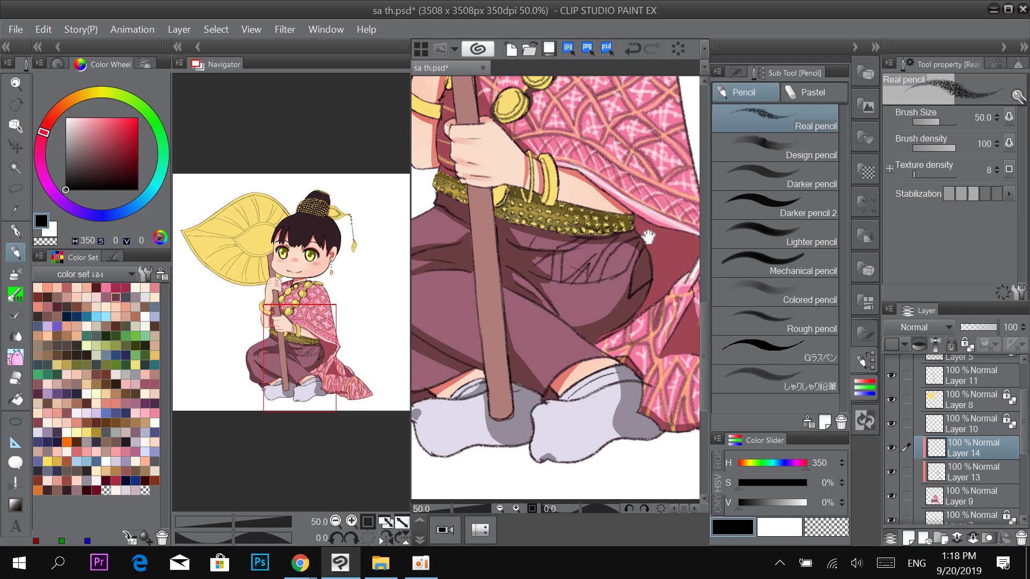
# Extend the crossing black pattern lines farther down the trousers' thigh beside the staff.
pyautogui.moveTo(646, 239); pyautogui.dragTo(594, 183)
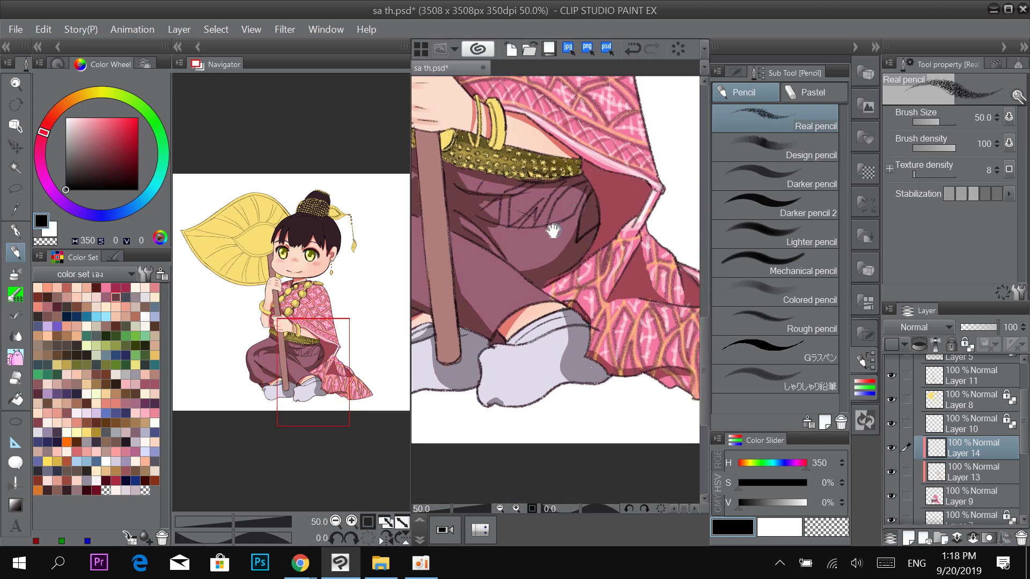
pyautogui.scroll(-3, 523, 240)
pyautogui.hscroll(-1, 522, 240)
pyautogui.moveTo(500, 284)
pyautogui.mouseDown()
pyautogui.moveTo(564, 247)
pyautogui.moveTo(507, 301)
pyautogui.moveTo(548, 238)
pyautogui.mouseUp()
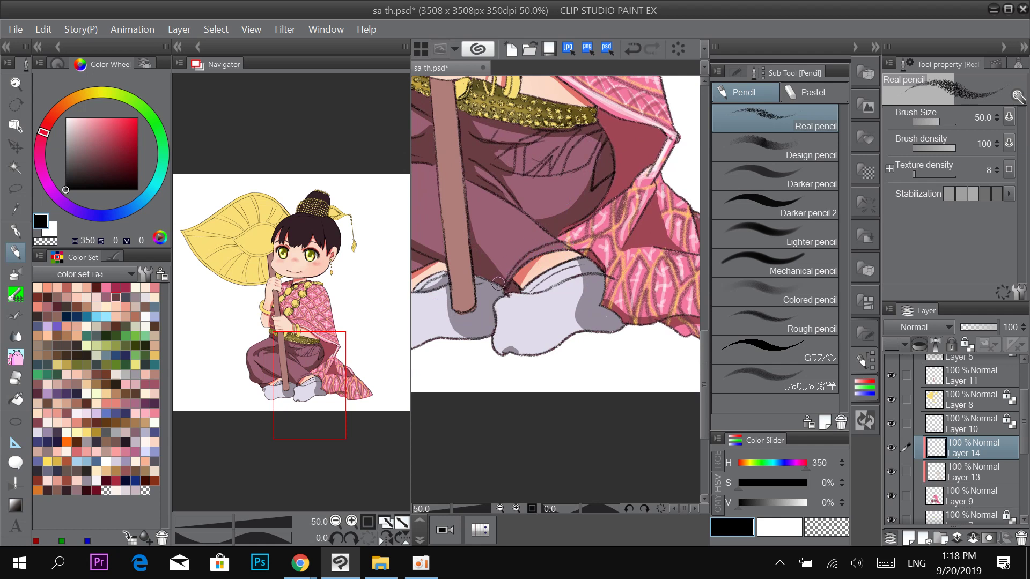
pyautogui.hscroll(-3, 579, 252)
pyautogui.moveTo(579, 284)
pyautogui.mouseDown()
pyautogui.moveTo(593, 261)
pyautogui.moveTo(641, 234)
pyautogui.mouseUp()
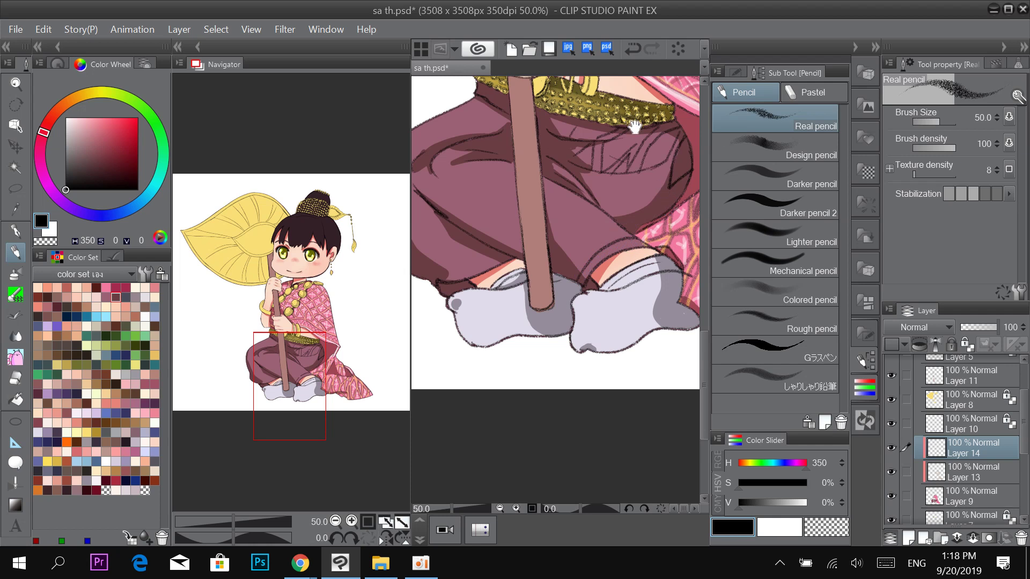
pyautogui.moveTo(634, 127); pyautogui.dragTo(591, 117)
pyautogui.moveTo(626, 155); pyautogui.dragTo(624, 183)
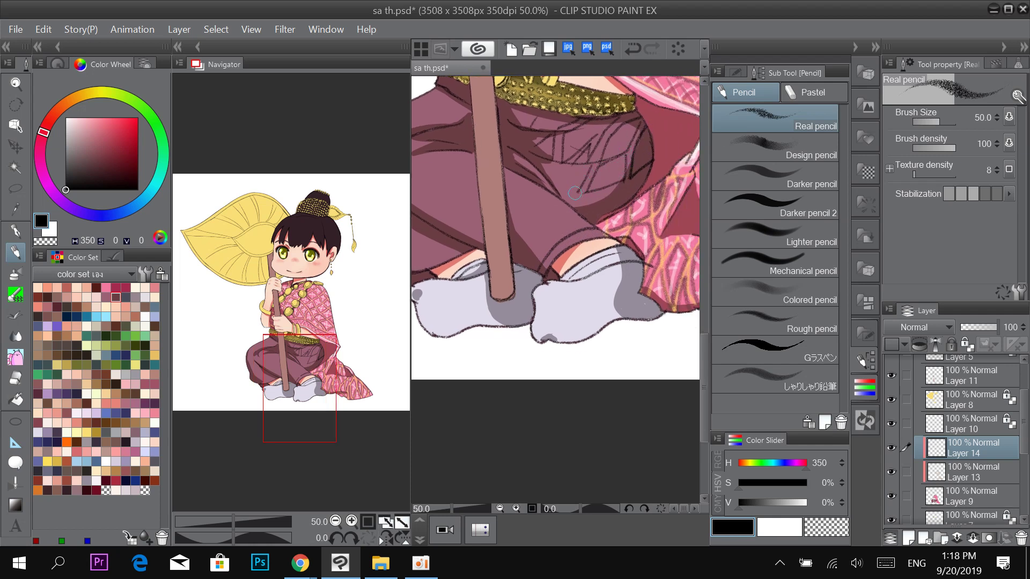
pyautogui.moveTo(570, 164); pyautogui.dragTo(556, 181)
pyautogui.moveTo(624, 184)
pyautogui.mouseDown()
pyautogui.moveTo(607, 215)
pyautogui.moveTo(578, 212)
pyautogui.mouseUp()
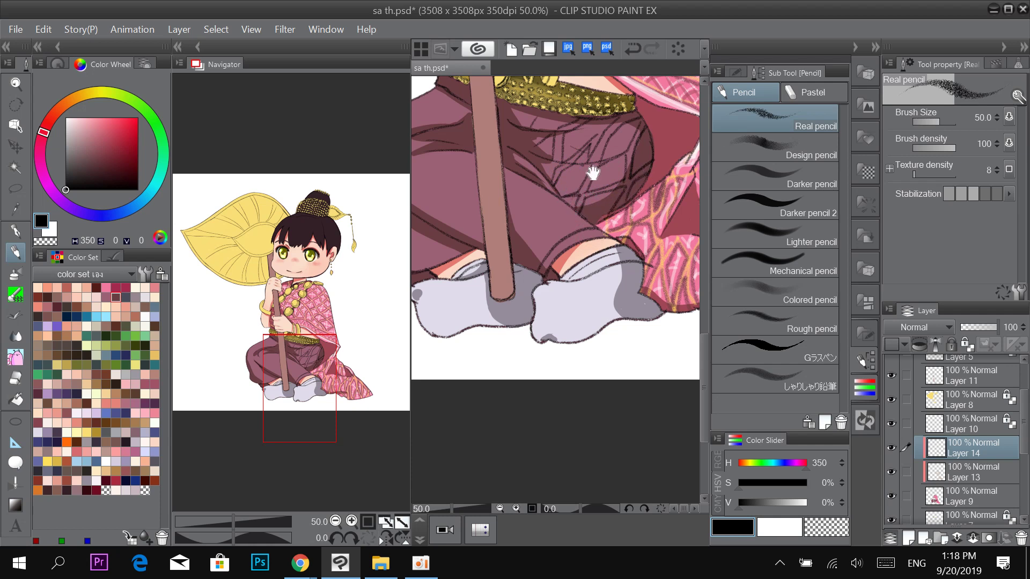
# Draw angular black pattern outlines on the other trouser leg, on the far side of the staff.
pyautogui.moveTo(593, 173)
pyautogui.mouseDown()
pyautogui.moveTo(641, 184)
pyautogui.moveTo(634, 158)
pyautogui.mouseUp()
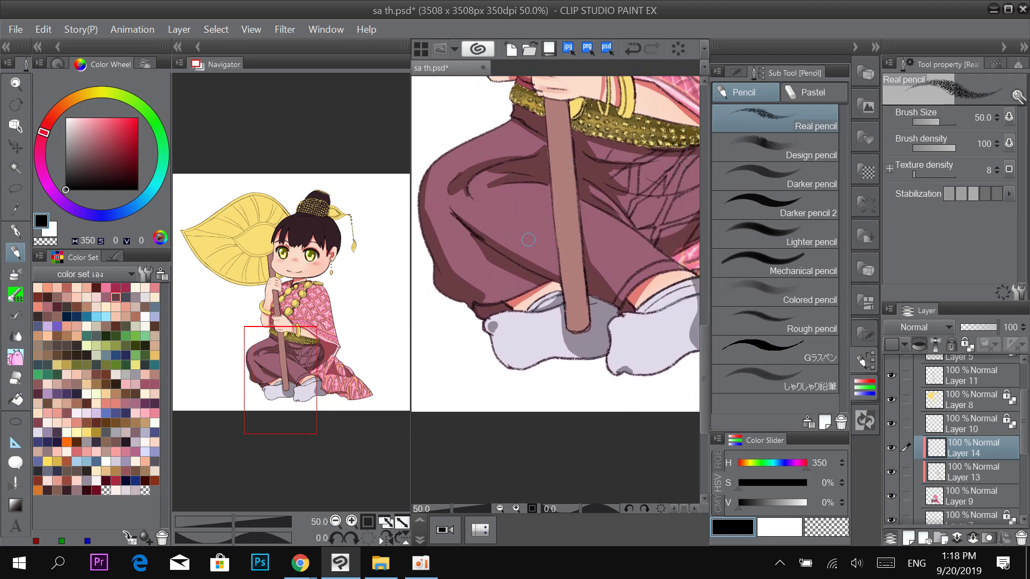
pyautogui.moveTo(543, 269)
pyautogui.mouseDown()
pyautogui.moveTo(525, 238)
pyautogui.moveTo(532, 204)
pyautogui.mouseUp()
pyautogui.hotkey('ctrl', 'z')
pyautogui.moveTo(540, 271)
pyautogui.mouseDown()
pyautogui.moveTo(515, 244)
pyautogui.moveTo(541, 274)
pyautogui.mouseUp()
pyautogui.hotkey('ctrl', 'z')
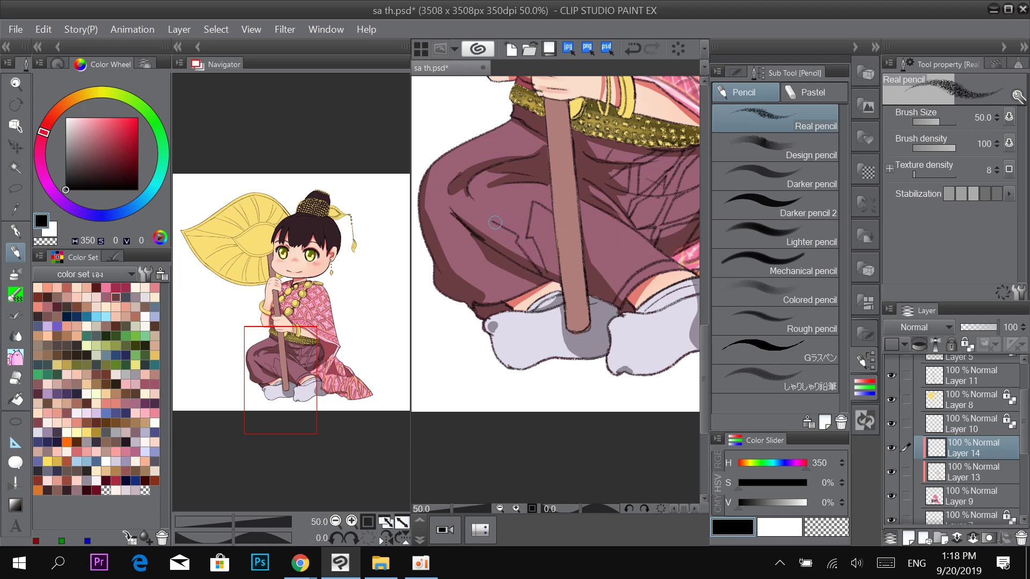
# Sketch angular black pattern lines with the Real pencil across the middle of the maroon trousers, on both sides of the staff.
pyautogui.moveTo(495, 221); pyautogui.dragTo(485, 242)
pyautogui.moveTo(542, 172); pyautogui.dragTo(572, 206)
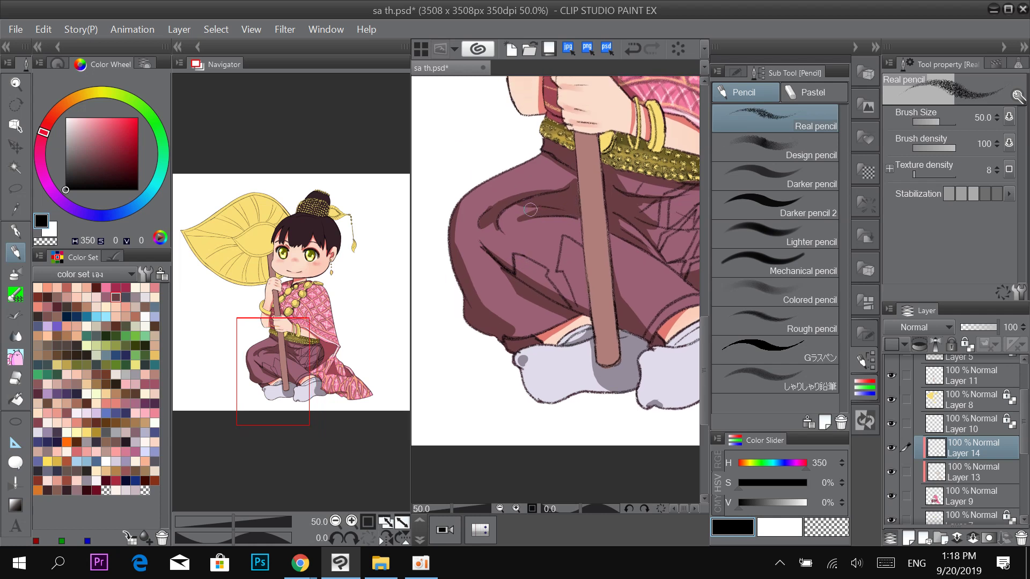
pyautogui.moveTo(517, 239)
pyautogui.mouseDown()
pyautogui.moveTo(552, 261)
pyautogui.moveTo(555, 220)
pyautogui.moveTo(516, 214)
pyautogui.moveTo(509, 269)
pyautogui.mouseUp()
pyautogui.moveTo(559, 219); pyautogui.dragTo(583, 237)
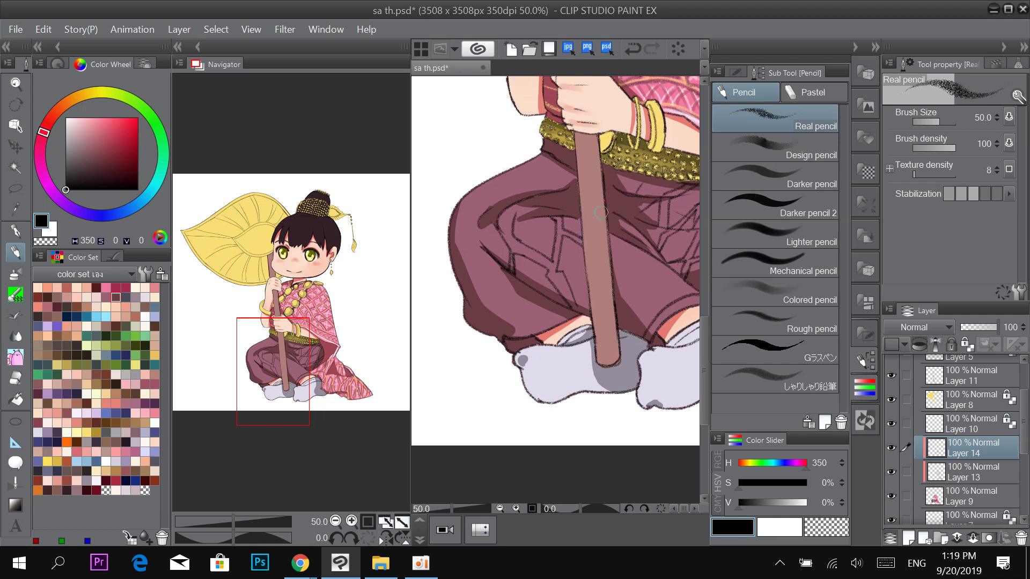
pyautogui.moveTo(664, 221); pyautogui.dragTo(577, 185)
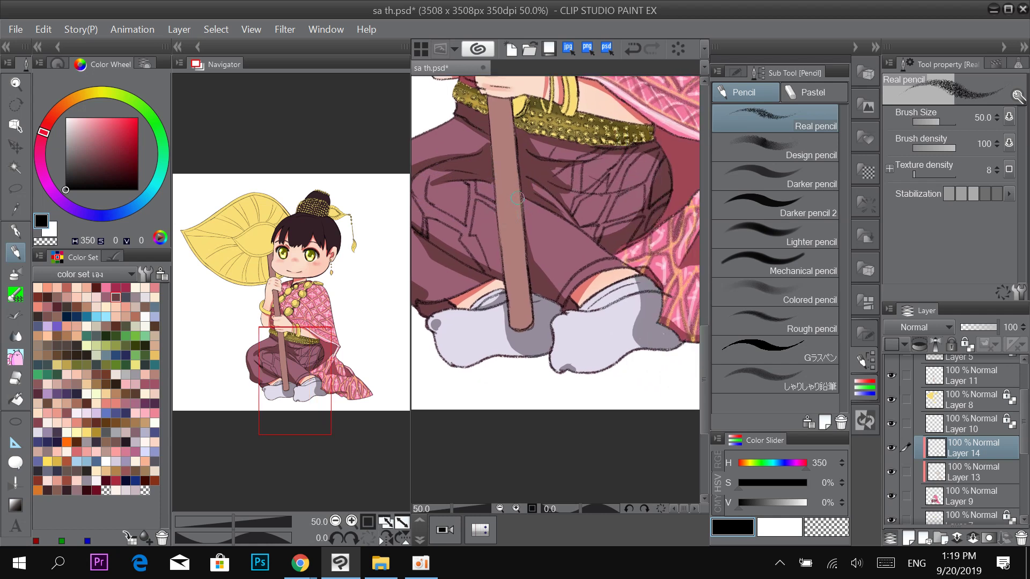
pyautogui.moveTo(566, 280)
pyautogui.mouseDown()
pyautogui.moveTo(538, 250)
pyautogui.moveTo(527, 213)
pyautogui.moveTo(594, 242)
pyautogui.mouseUp()
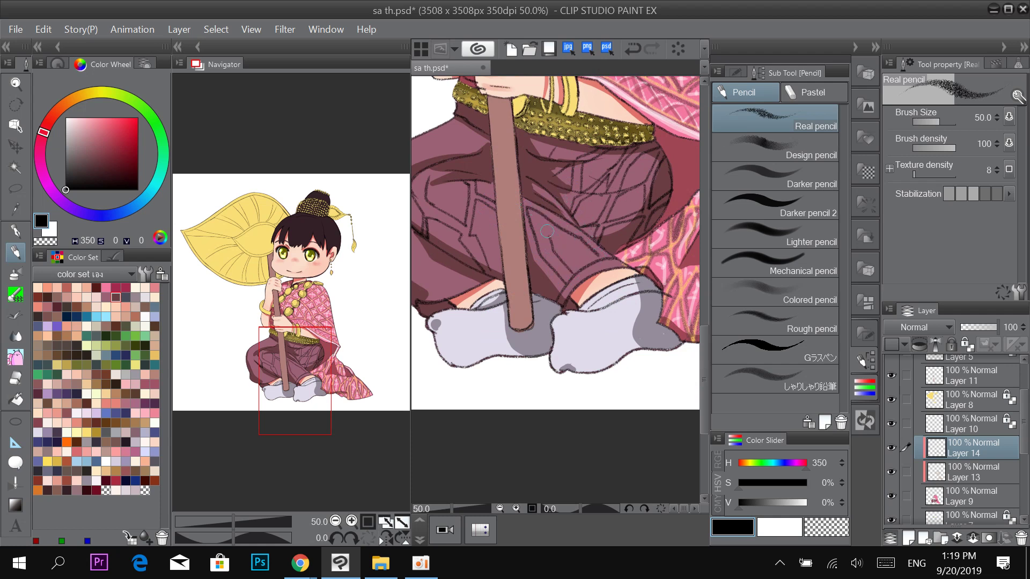
pyautogui.moveTo(527, 205); pyautogui.dragTo(632, 224)
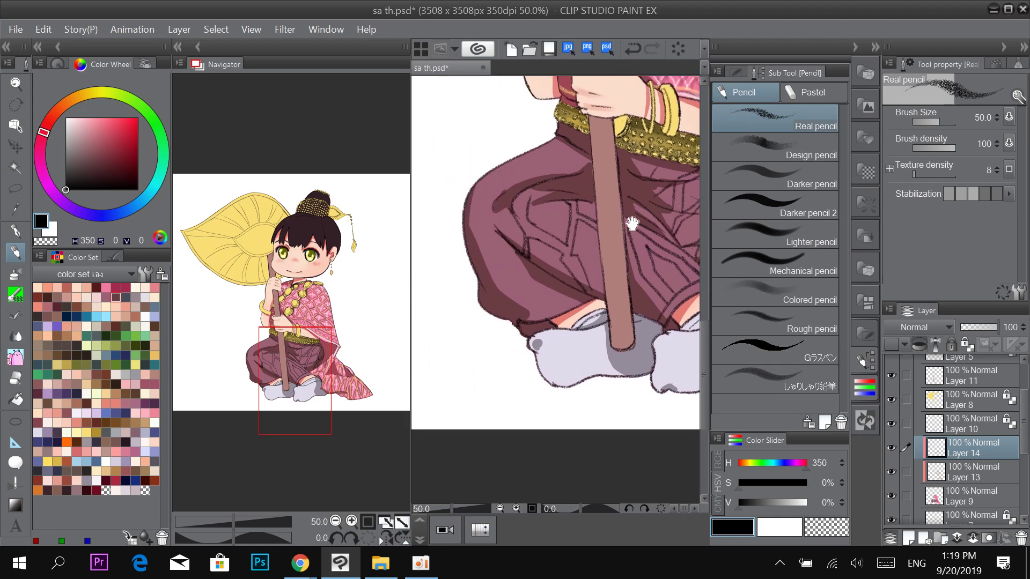
# Sketch angular black pattern lines over the left knee and down to its hem, and undo the last stroke.
pyautogui.moveTo(578, 240); pyautogui.dragTo(600, 236)
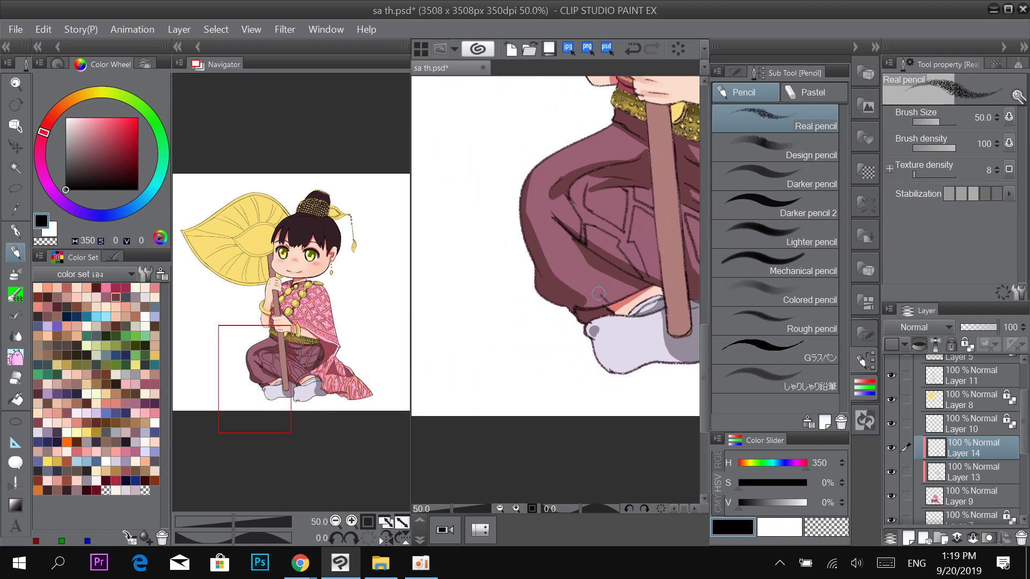
pyautogui.moveTo(599, 294); pyautogui.dragTo(584, 256)
pyautogui.moveTo(611, 292); pyautogui.dragTo(556, 244)
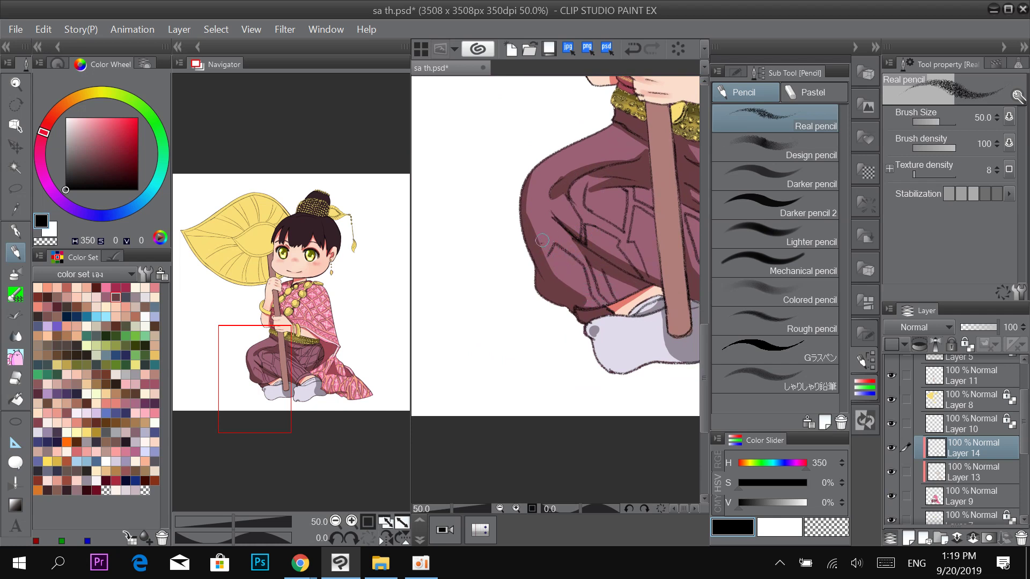
pyautogui.moveTo(601, 163); pyautogui.dragTo(619, 215)
pyautogui.moveTo(572, 266)
pyautogui.mouseDown()
pyautogui.moveTo(555, 234)
pyautogui.moveTo(556, 284)
pyautogui.moveTo(543, 236)
pyautogui.mouseUp()
pyautogui.hotkey('ctrl', 'z')
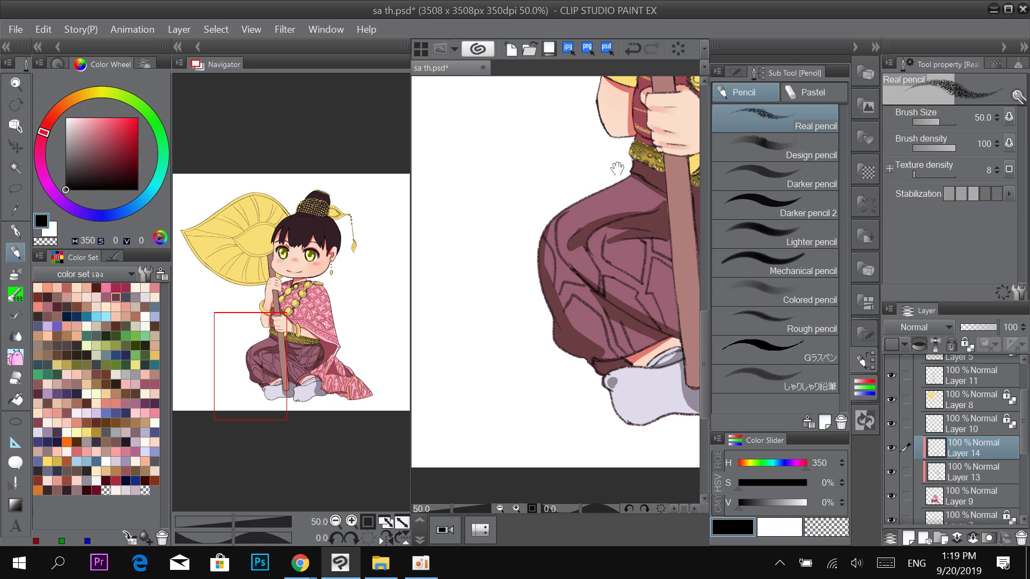
# Add black chevron lines to the upper left thigh below the belt, undoing a stroke and redrawing it.
pyautogui.moveTo(617, 169); pyautogui.dragTo(568, 207)
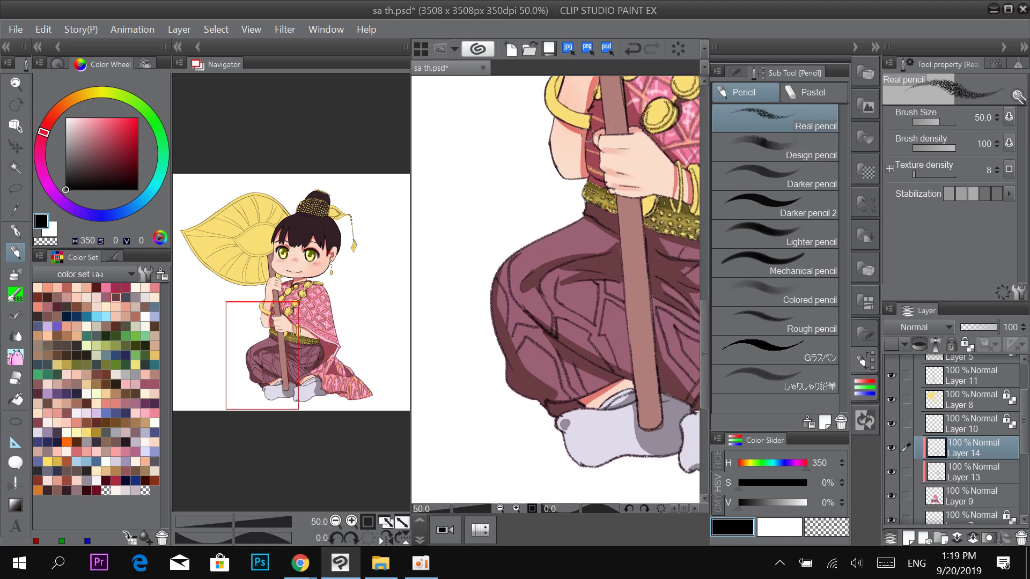
pyautogui.moveTo(535, 265); pyautogui.dragTo(610, 239)
pyautogui.hotkey('ctrl', 'z')
pyautogui.moveTo(589, 253); pyautogui.dragTo(593, 217)
pyautogui.moveTo(654, 184); pyautogui.dragTo(633, 189)
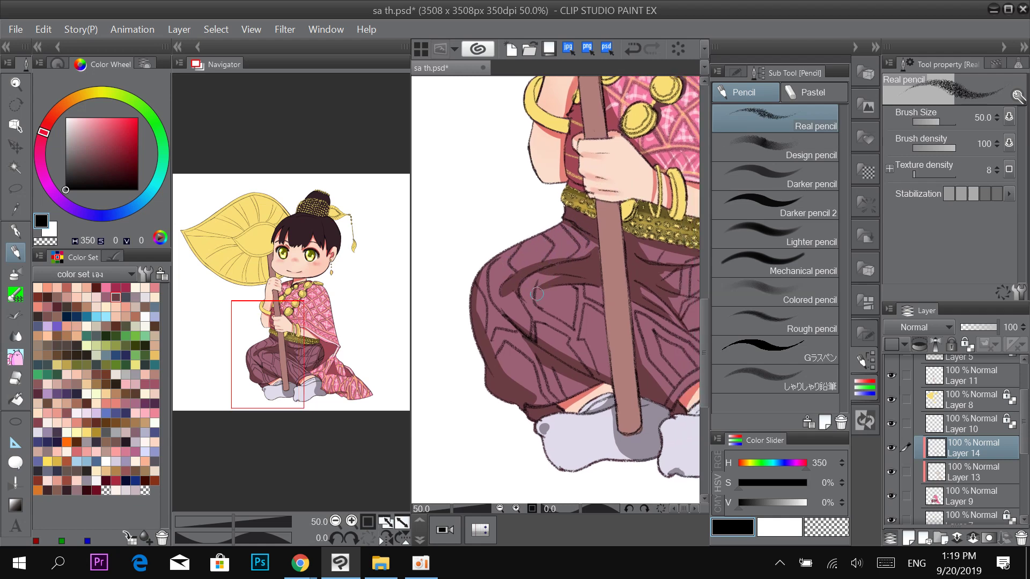
# Switch to the Darker pencil and choose the dark red swatch (H 4, S 74, V 33) as the drawing colour.
pyautogui.moveTo(550, 268); pyautogui.dragTo(449, 279)
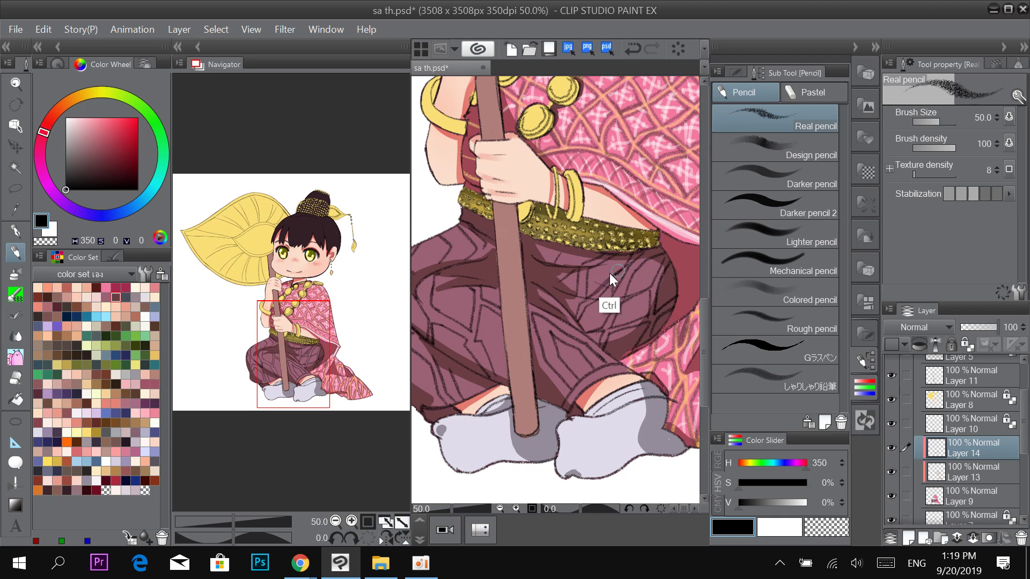
pyautogui.scroll(-4, 609, 272)
pyautogui.scroll(4, 638, 309)
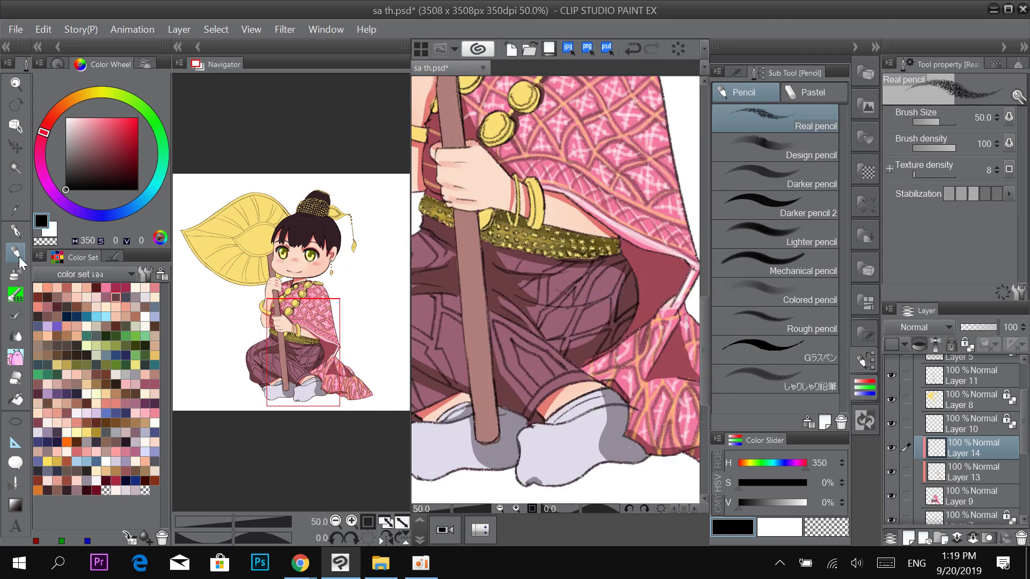
pyautogui.click(773, 174)
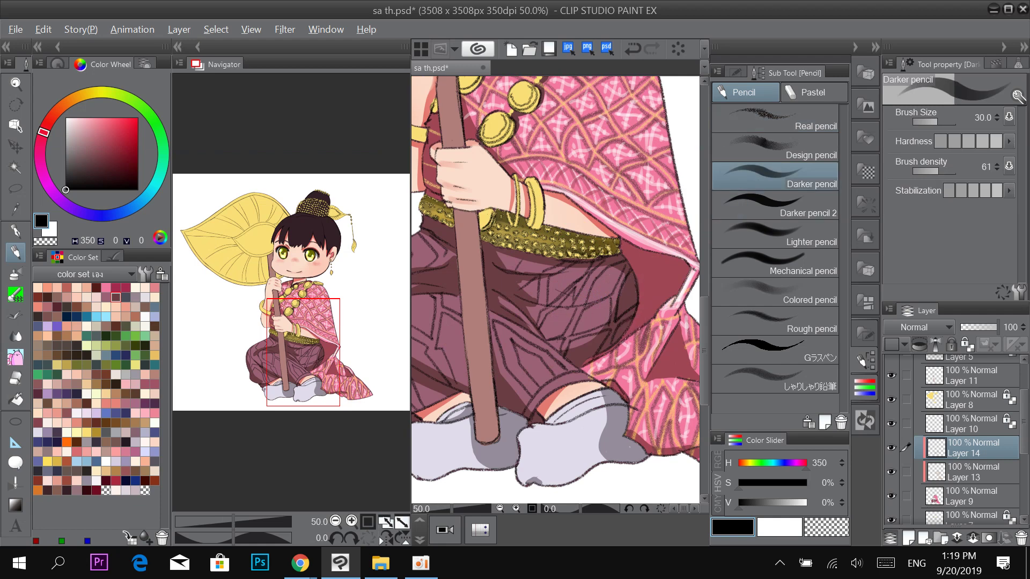
pyautogui.press('alt')
pyautogui.click(96, 287)
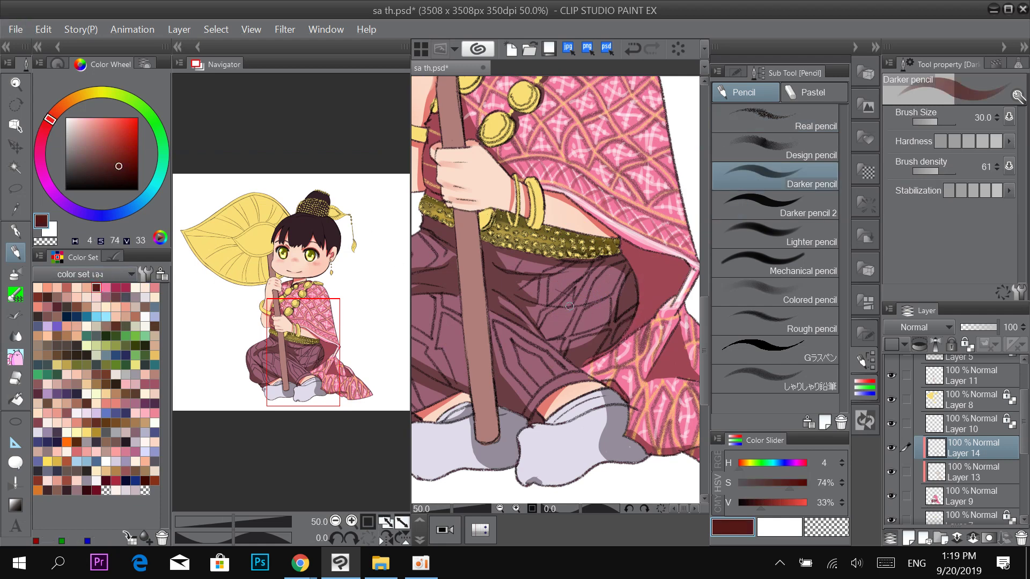
# Try a dark red stroke on the right hip of the trousers with the G-pen at brush size 60.
pyautogui.press('p')
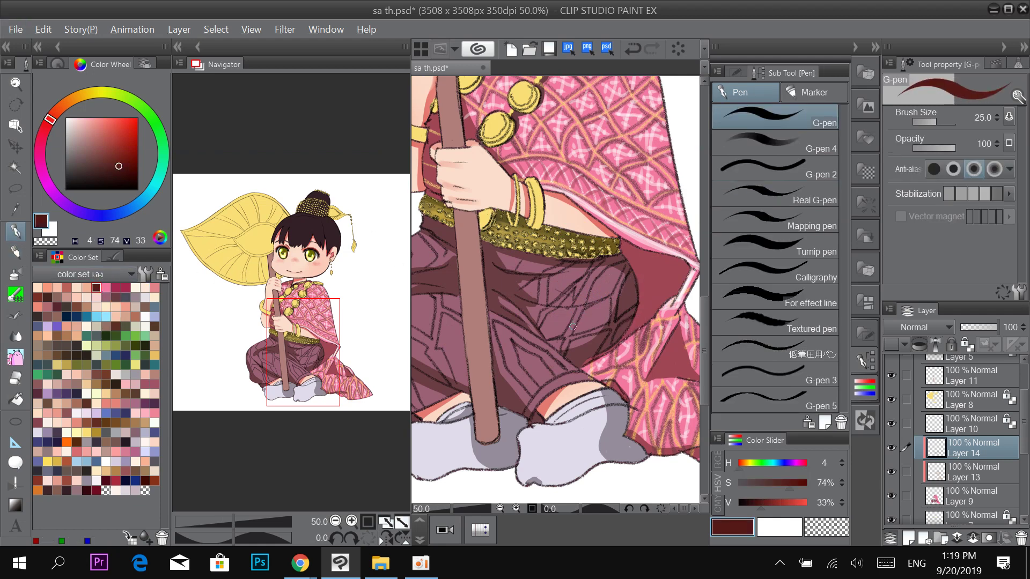
pyautogui.press(']')
pyautogui.press(']')
pyautogui.press(']')
pyautogui.press(']')
pyautogui.moveTo(580, 315)
pyautogui.mouseDown()
pyautogui.moveTo(570, 335)
pyautogui.moveTo(581, 310)
pyautogui.mouseUp()
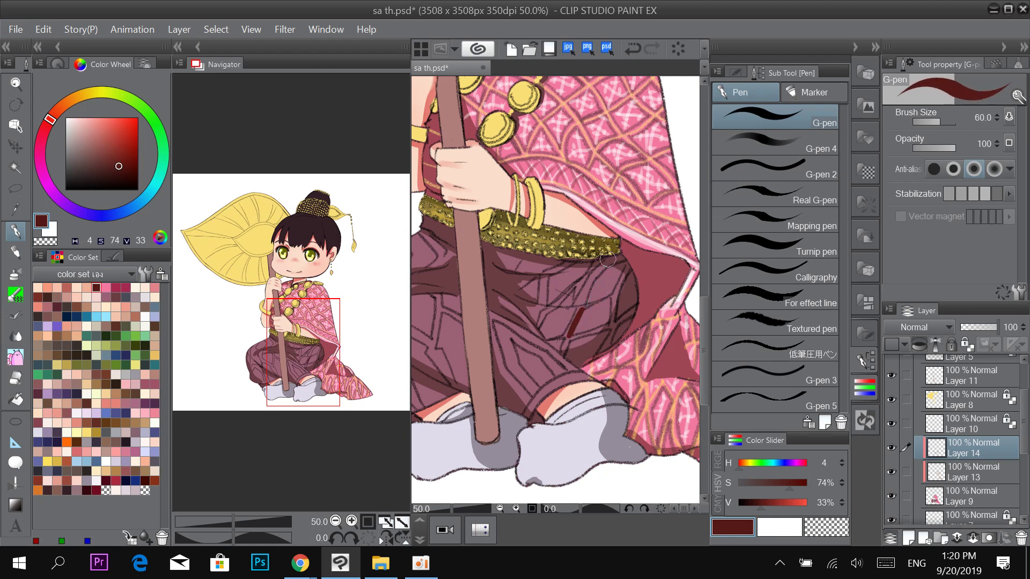
pyautogui.hotkey('ctrl', 'z')
# Set the Darker pencil to brush size 60 and trace dark red lines over the pattern on the right hip.
pyautogui.press('p')
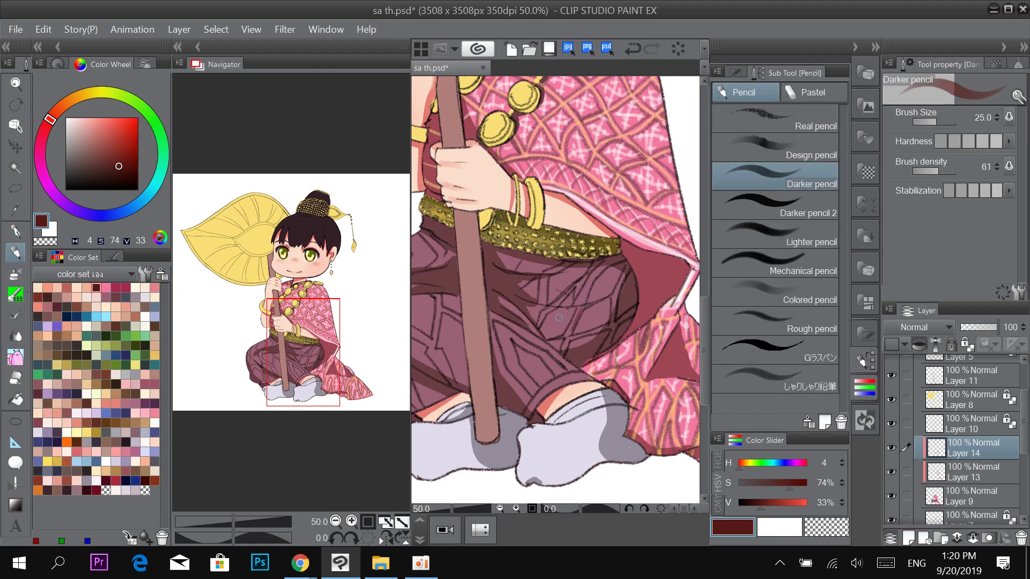
pyautogui.press(']')
pyautogui.press(']')
pyautogui.moveTo(568, 336)
pyautogui.mouseDown()
pyautogui.moveTo(582, 310)
pyautogui.moveTo(606, 302)
pyautogui.moveTo(598, 269)
pyautogui.mouseUp()
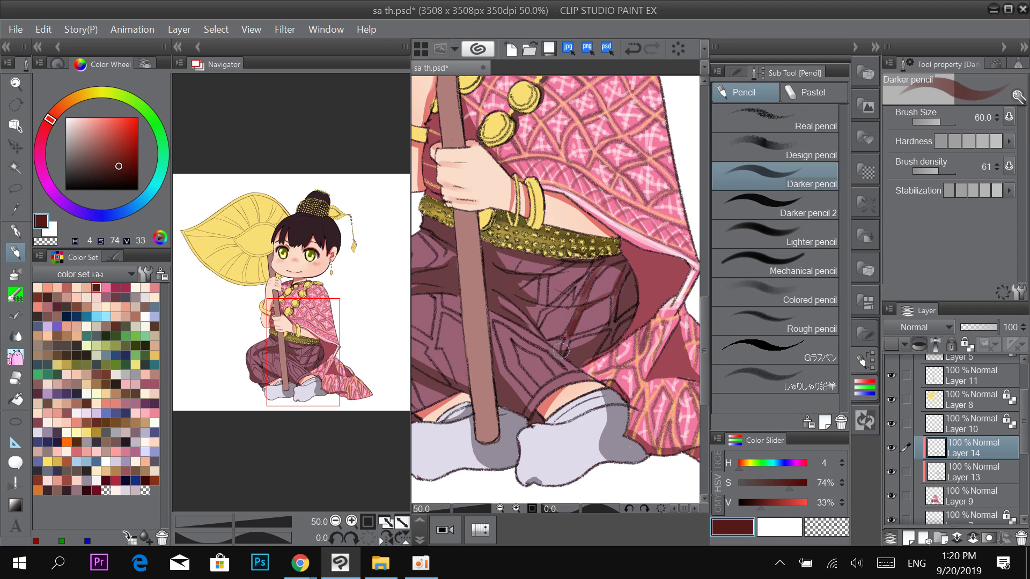
pyautogui.moveTo(576, 322); pyautogui.dragTo(611, 281)
pyautogui.moveTo(567, 353)
pyautogui.mouseDown()
pyautogui.moveTo(543, 326)
pyautogui.moveTo(528, 279)
pyautogui.moveTo(596, 329)
pyautogui.mouseUp()
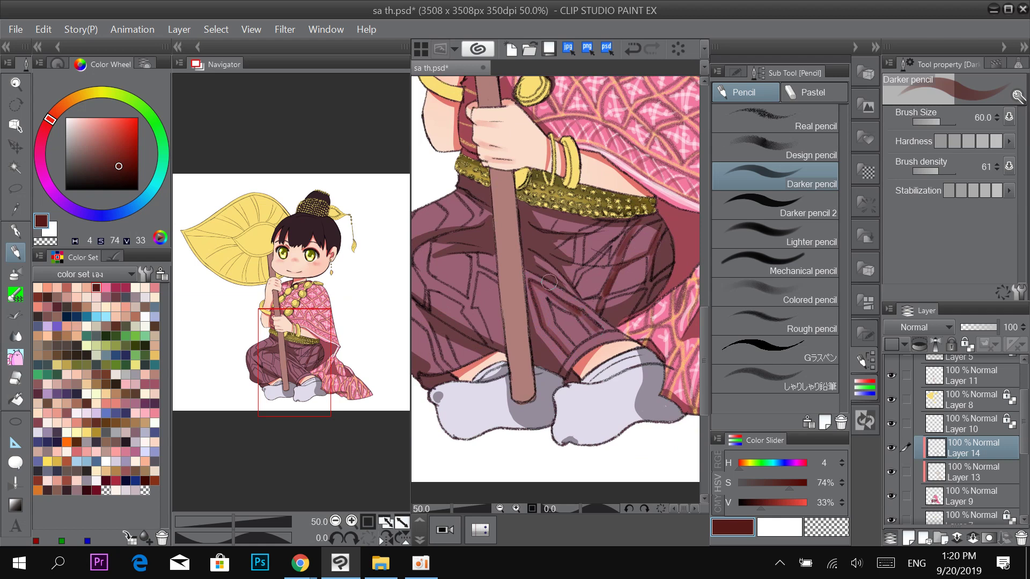
# Trace dark red lines over the pattern on the right thigh and the trouser area around the staff.
pyautogui.moveTo(549, 282); pyautogui.dragTo(594, 313)
pyautogui.moveTo(577, 277)
pyautogui.mouseDown()
pyautogui.moveTo(605, 253)
pyautogui.moveTo(581, 261)
pyautogui.moveTo(596, 229)
pyautogui.mouseUp()
pyautogui.moveTo(534, 258); pyautogui.dragTo(603, 241)
pyautogui.moveTo(559, 324)
pyautogui.mouseDown()
pyautogui.moveTo(537, 247)
pyautogui.moveTo(540, 265)
pyautogui.mouseUp()
pyautogui.moveTo(536, 299)
pyautogui.mouseDown()
pyautogui.moveTo(500, 270)
pyautogui.moveTo(498, 279)
pyautogui.moveTo(495, 240)
pyautogui.mouseUp()
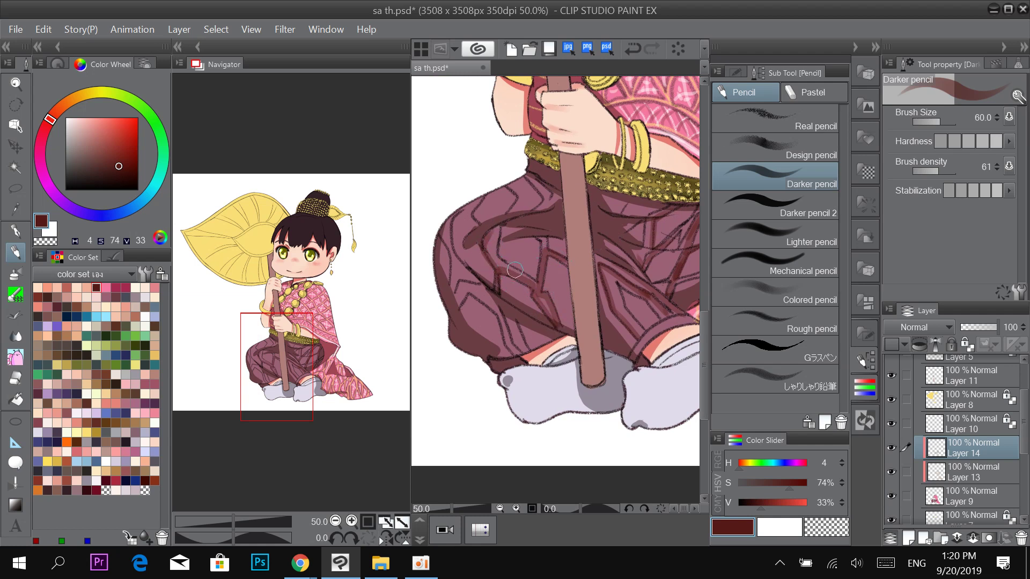
# Trace dark red lines over the pattern on the left leg, from the knee and hem up to the belt.
pyautogui.moveTo(533, 279)
pyautogui.mouseDown()
pyautogui.moveTo(495, 256)
pyautogui.moveTo(496, 230)
pyautogui.mouseUp()
pyautogui.moveTo(517, 356)
pyautogui.mouseDown()
pyautogui.moveTo(493, 304)
pyautogui.moveTo(470, 293)
pyautogui.moveTo(457, 310)
pyautogui.moveTo(457, 286)
pyautogui.moveTo(455, 297)
pyautogui.moveTo(482, 285)
pyautogui.moveTo(446, 280)
pyautogui.moveTo(441, 240)
pyautogui.mouseUp()
pyautogui.moveTo(489, 281)
pyautogui.mouseDown()
pyautogui.moveTo(456, 250)
pyautogui.moveTo(454, 222)
pyautogui.moveTo(478, 197)
pyautogui.mouseUp()
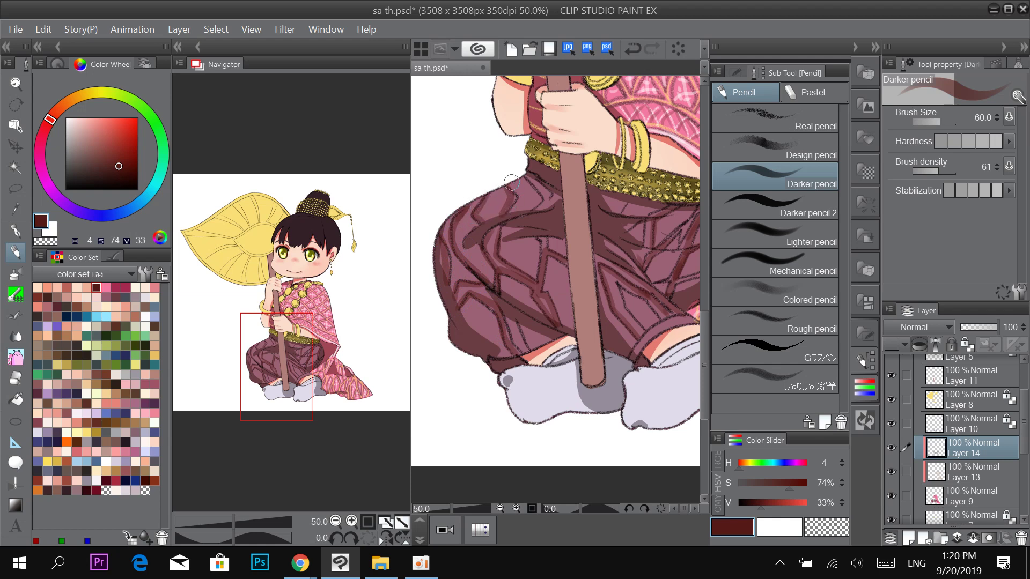
pyautogui.moveTo(530, 206)
pyautogui.mouseDown()
pyautogui.moveTo(526, 183)
pyautogui.moveTo(545, 207)
pyautogui.mouseUp()
# Add dark red strokes along the right trouser leg's hem and in the pattern beside the staff.
pyautogui.moveTo(654, 180); pyautogui.dragTo(561, 196)
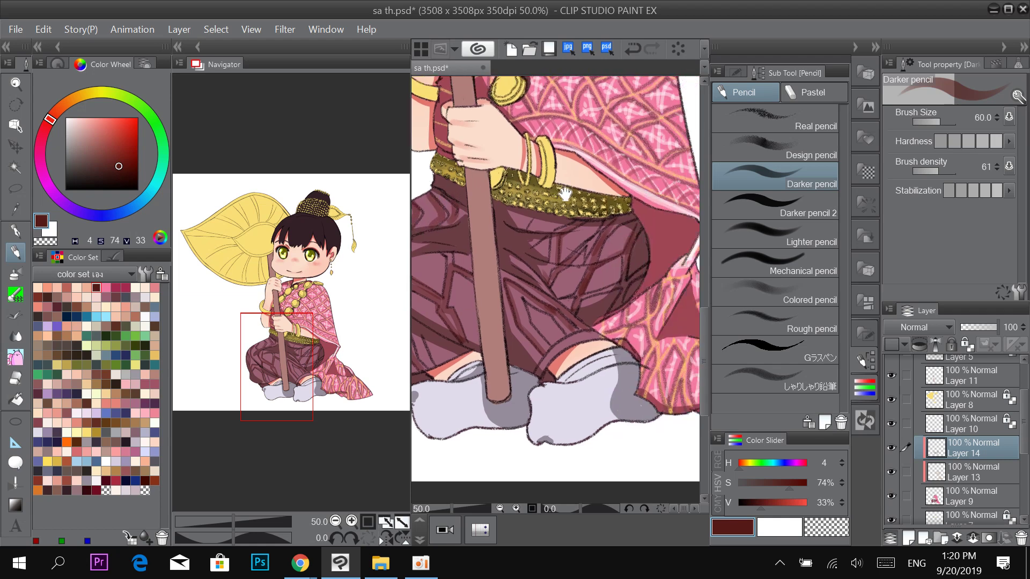
pyautogui.moveTo(551, 342)
pyautogui.mouseDown()
pyautogui.moveTo(530, 316)
pyautogui.moveTo(552, 317)
pyautogui.moveTo(567, 335)
pyautogui.mouseUp()
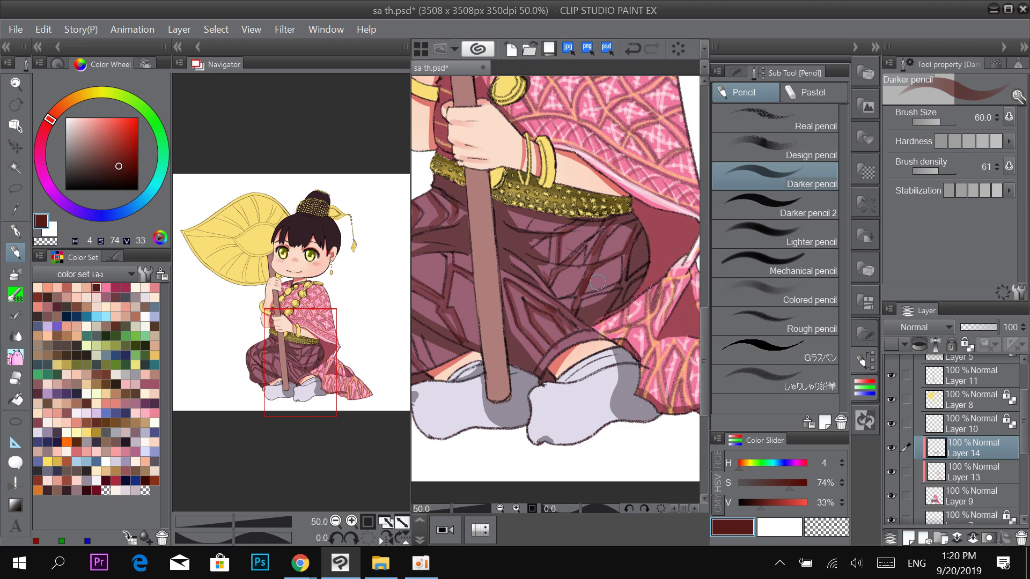
pyautogui.moveTo(542, 371); pyautogui.dragTo(601, 337)
pyautogui.moveTo(579, 300); pyautogui.dragTo(641, 299)
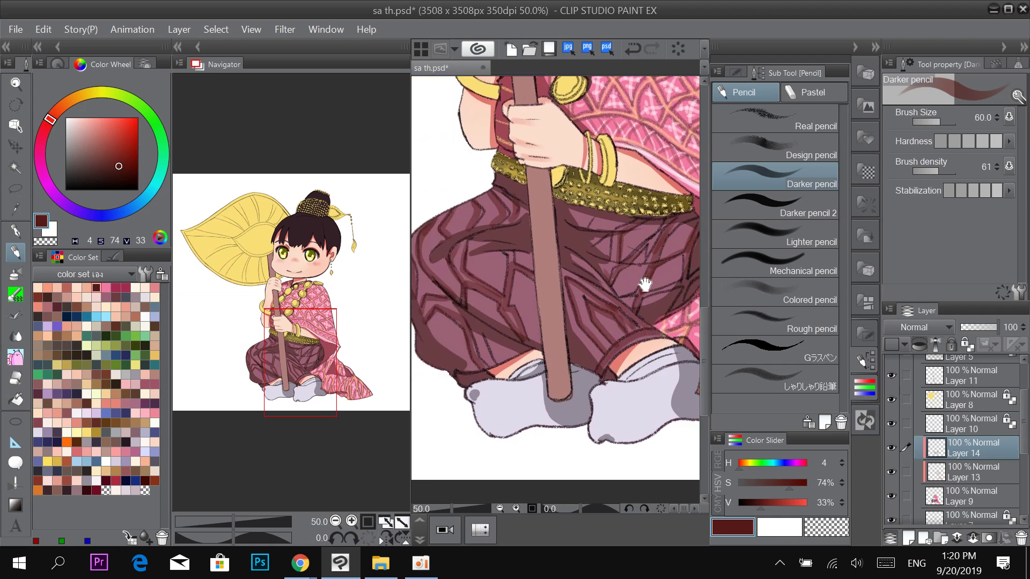
pyautogui.moveTo(532, 338)
pyautogui.mouseDown()
pyautogui.moveTo(513, 288)
pyautogui.moveTo(537, 288)
pyautogui.mouseUp()
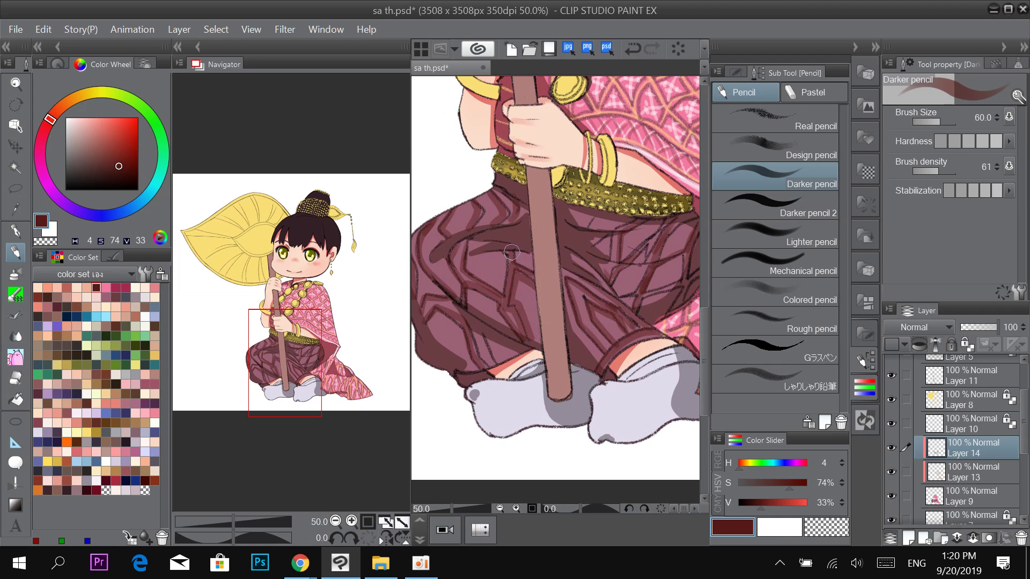
pyautogui.moveTo(638, 266); pyautogui.dragTo(623, 322)
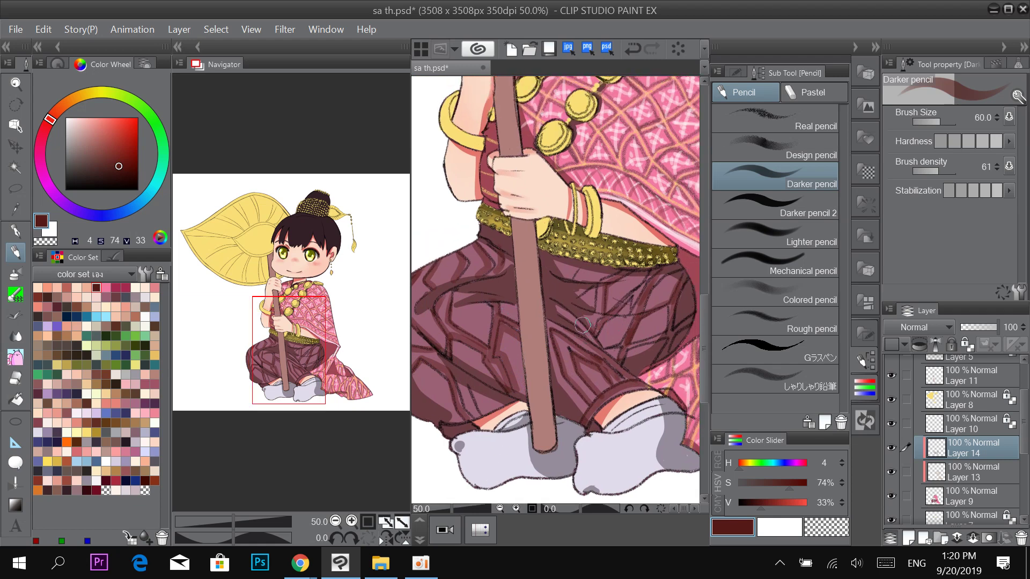
# Set the drawing colour to black (H 4, S 41, V 0) and darken the pattern lines on the right hip.
pyautogui.moveTo(107, 170); pyautogui.dragTo(95, 190)
pyautogui.moveTo(601, 255); pyautogui.dragTo(565, 164)
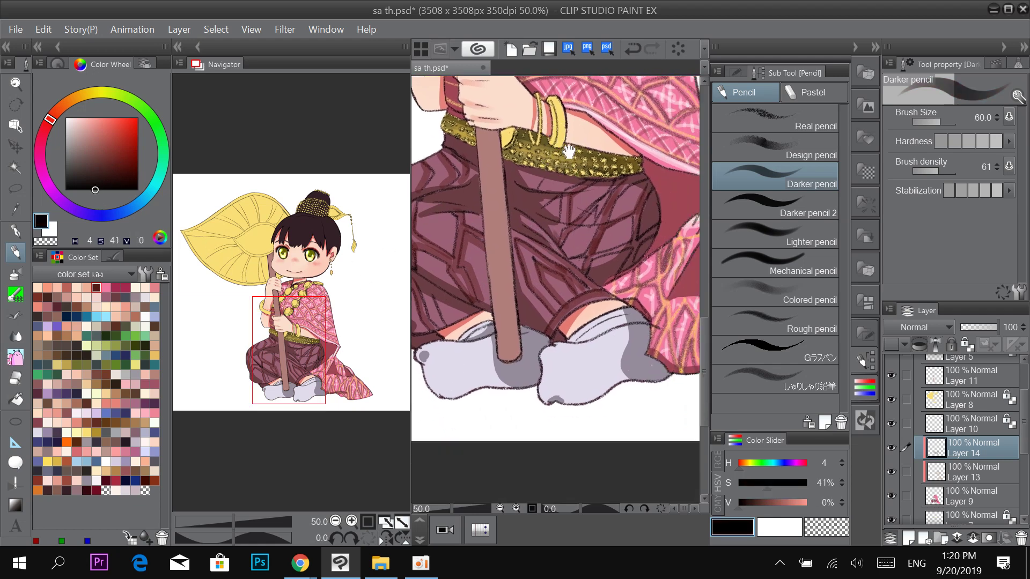
pyautogui.moveTo(584, 271); pyautogui.dragTo(611, 222)
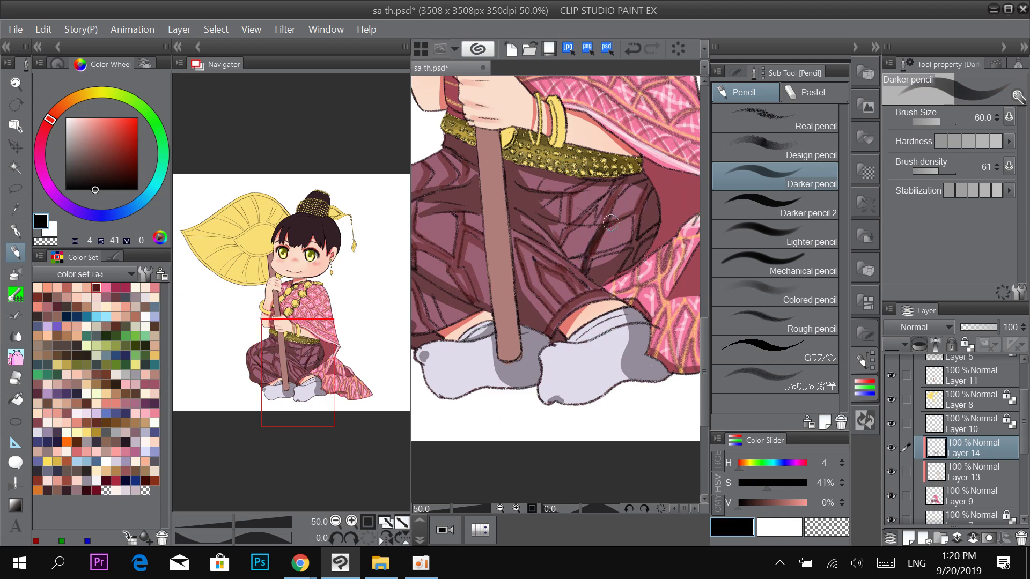
pyautogui.moveTo(629, 264); pyautogui.dragTo(650, 183)
pyautogui.moveTo(592, 252)
pyautogui.mouseDown()
pyautogui.moveTo(640, 255)
pyautogui.moveTo(667, 218)
pyautogui.mouseUp()
pyautogui.moveTo(561, 248)
pyautogui.mouseDown()
pyautogui.moveTo(604, 199)
pyautogui.moveTo(561, 224)
pyautogui.moveTo(581, 185)
pyautogui.mouseUp()
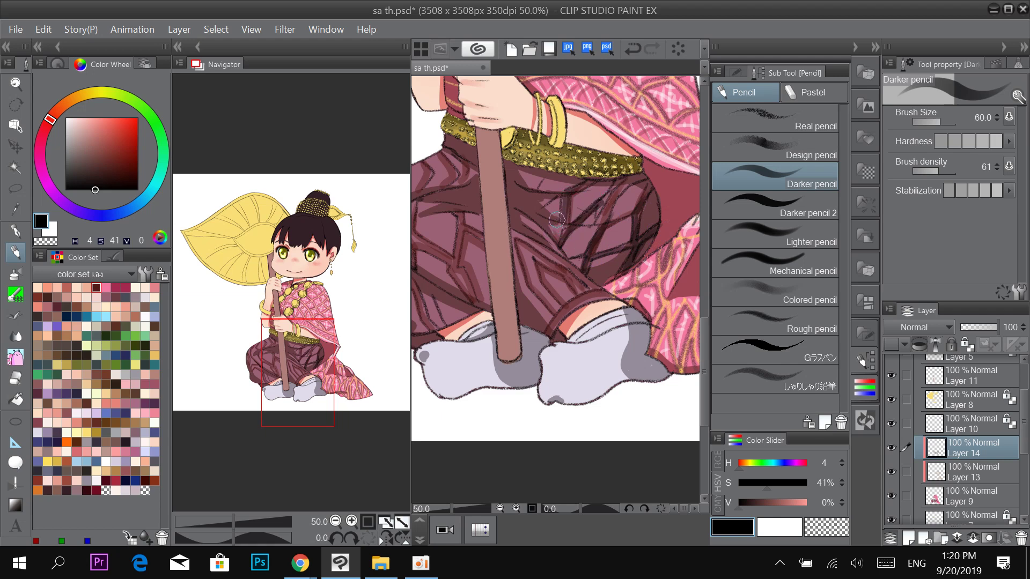
# Darken the trouser pattern with black strokes around the staff and across the left leg up to the belt.
pyautogui.moveTo(538, 214); pyautogui.dragTo(552, 195)
pyautogui.moveTo(489, 207)
pyautogui.mouseDown()
pyautogui.moveTo(561, 219)
pyautogui.moveTo(531, 248)
pyautogui.moveTo(527, 271)
pyautogui.mouseUp()
pyautogui.moveTo(537, 237)
pyautogui.mouseDown()
pyautogui.moveTo(551, 248)
pyautogui.moveTo(531, 285)
pyautogui.moveTo(542, 311)
pyautogui.moveTo(515, 265)
pyautogui.moveTo(486, 258)
pyautogui.moveTo(450, 195)
pyautogui.moveTo(448, 282)
pyautogui.moveTo(467, 268)
pyautogui.moveTo(502, 333)
pyautogui.moveTo(553, 278)
pyautogui.mouseUp()
pyautogui.moveTo(482, 252)
pyautogui.mouseDown()
pyautogui.moveTo(488, 219)
pyautogui.moveTo(516, 235)
pyautogui.moveTo(499, 246)
pyautogui.moveTo(537, 218)
pyautogui.moveTo(525, 208)
pyautogui.moveTo(527, 239)
pyautogui.moveTo(553, 221)
pyautogui.mouseUp()
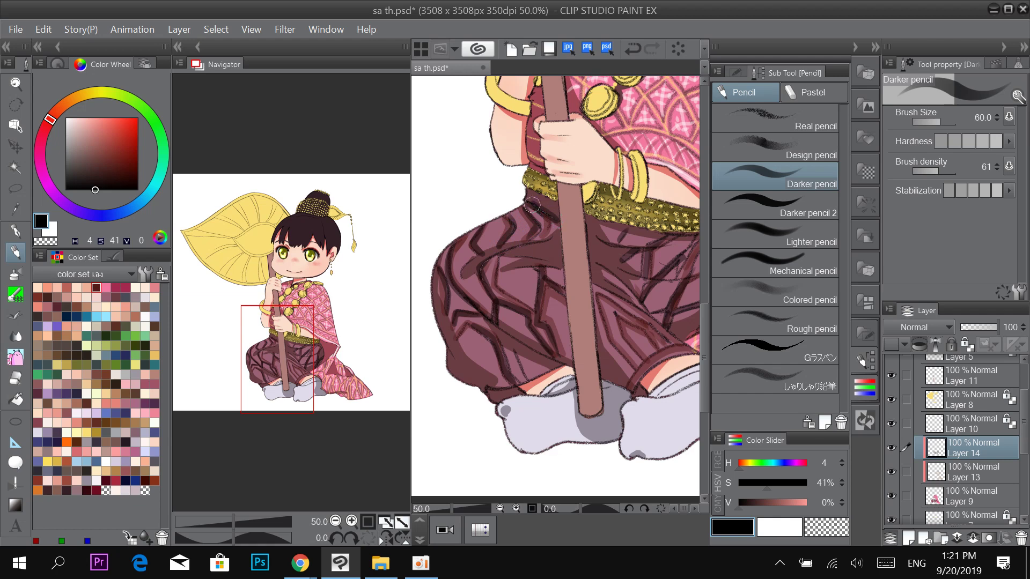
pyautogui.moveTo(475, 263); pyautogui.dragTo(543, 250)
pyautogui.moveTo(464, 270); pyautogui.dragTo(481, 248)
# Darken the pattern lines on the right trouser leg with black strokes near its hem and hip.
pyautogui.moveTo(656, 201); pyautogui.dragTo(557, 187)
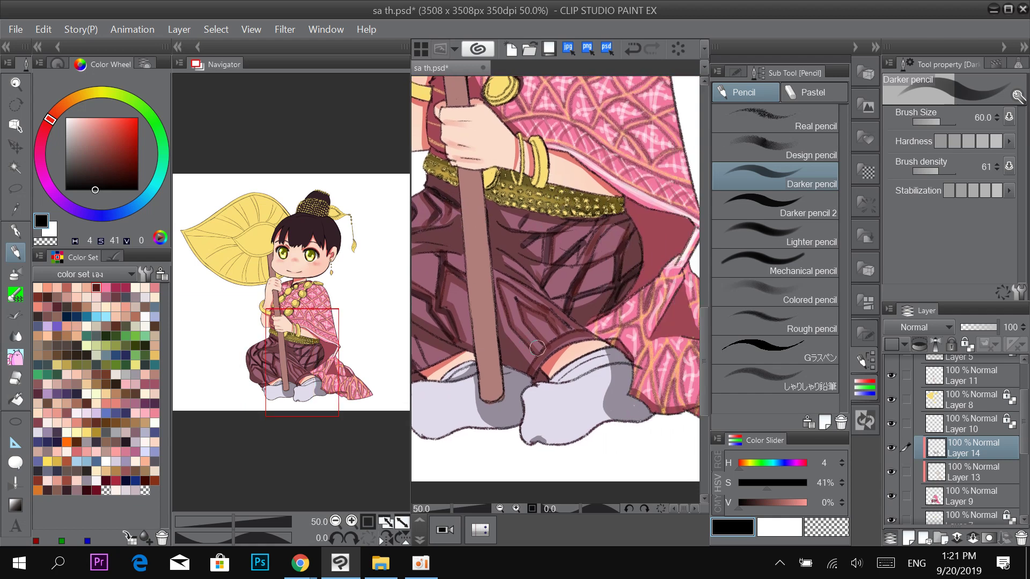
pyautogui.moveTo(533, 344)
pyautogui.mouseDown()
pyautogui.moveTo(509, 318)
pyautogui.moveTo(499, 281)
pyautogui.moveTo(544, 308)
pyautogui.moveTo(545, 342)
pyautogui.moveTo(518, 306)
pyautogui.moveTo(562, 331)
pyautogui.moveTo(518, 269)
pyautogui.moveTo(579, 330)
pyautogui.mouseUp()
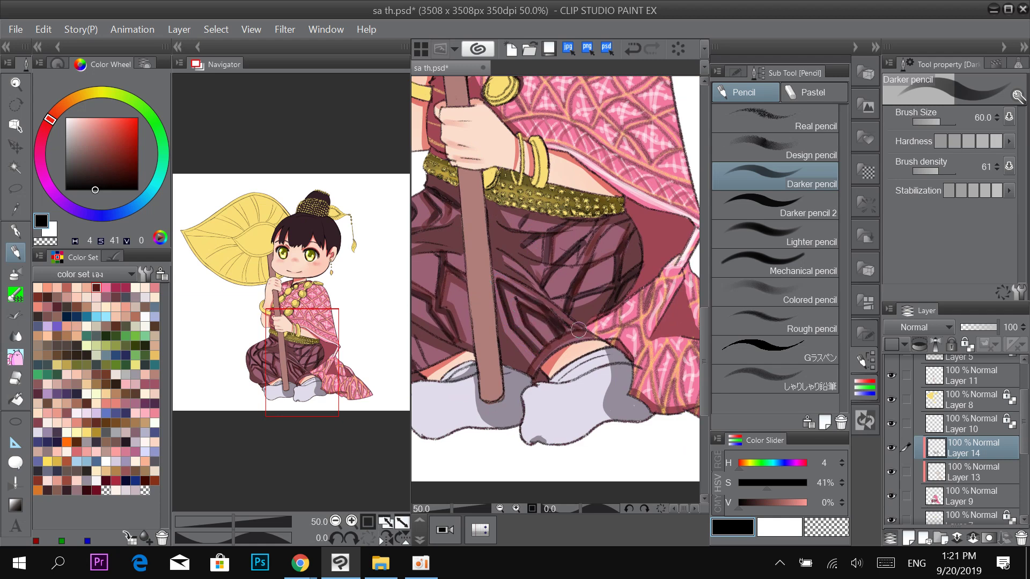
pyautogui.moveTo(576, 240); pyautogui.dragTo(605, 273)
pyautogui.moveTo(536, 260)
pyautogui.mouseDown()
pyautogui.moveTo(561, 268)
pyautogui.moveTo(539, 288)
pyautogui.moveTo(581, 339)
pyautogui.mouseUp()
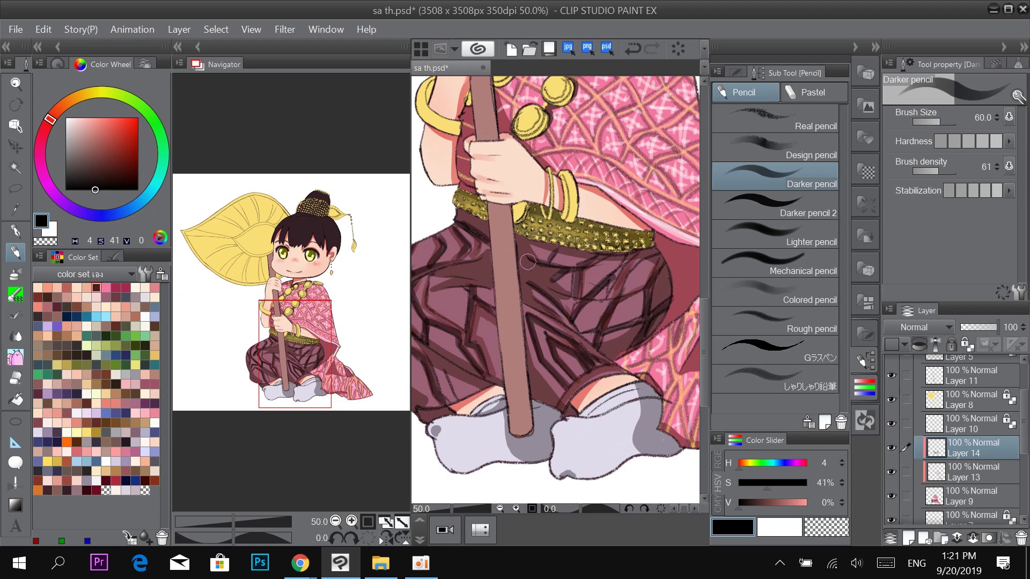
# Sample the trousers' mauve base colour (H 340, S 38, V 61) from the area beside the staff.
pyautogui.moveTo(481, 300); pyautogui.dragTo(556, 286)
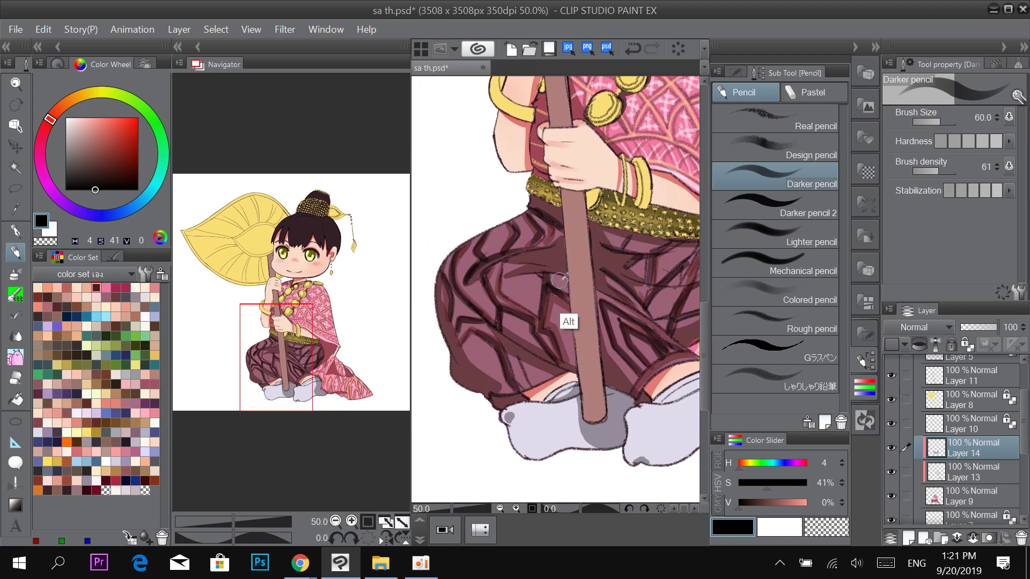
pyautogui.keyDown('alt'); pyautogui.click(561, 317); pyautogui.keyUp('alt')
pyautogui.press('alt')
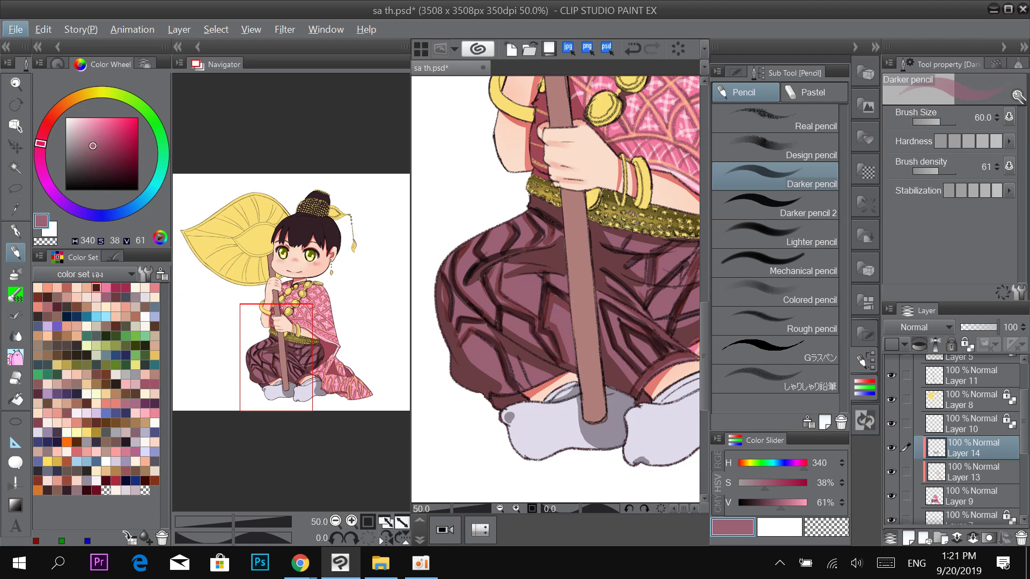
# Sample the bracelet's gold (H 48, S 53, V 98) and trace the diamond motif right of the staff using the Real pencil.
pyautogui.scroll(-4, 630, 219)
pyautogui.scroll(4, 563, 391)
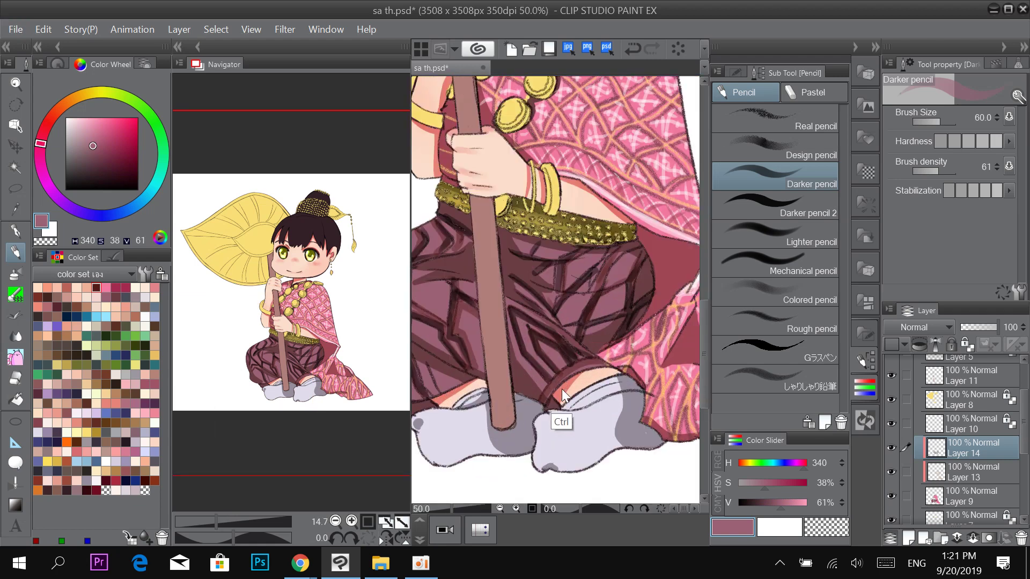
pyautogui.scroll(1, 562, 388)
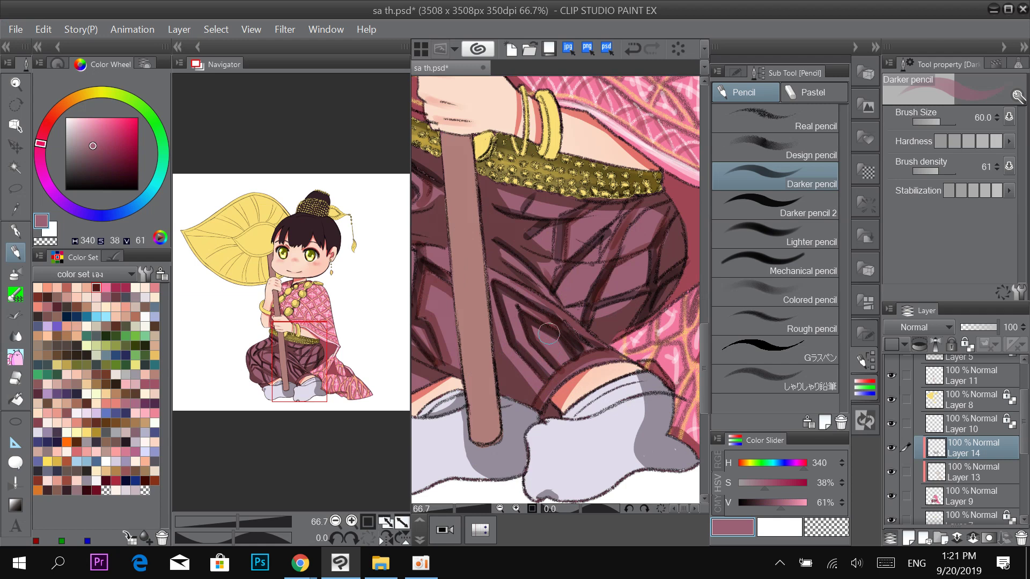
pyautogui.keyDown('alt'); pyautogui.click(552, 158); pyautogui.keyUp('alt')
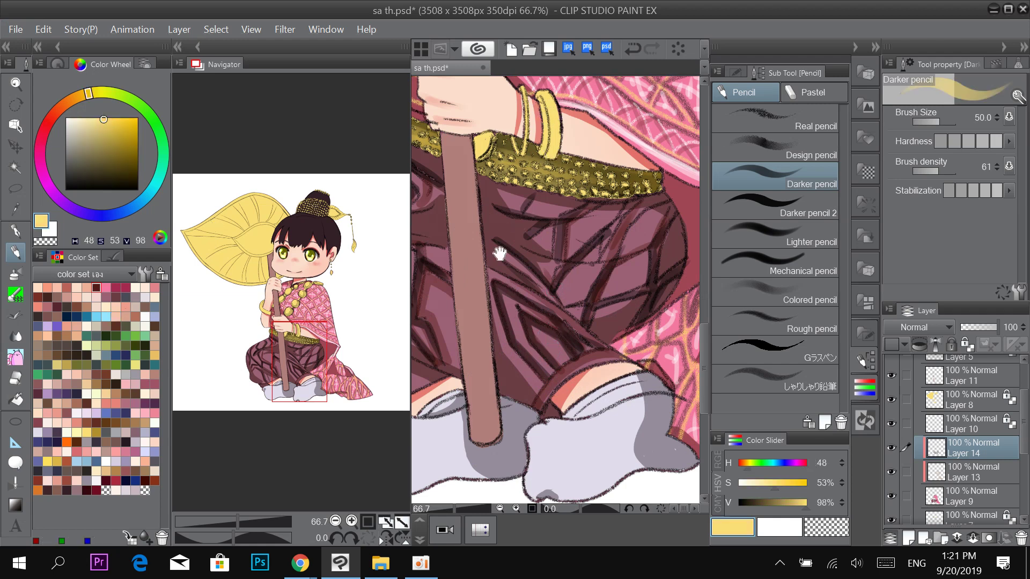
pyautogui.moveTo(499, 253); pyautogui.dragTo(572, 227)
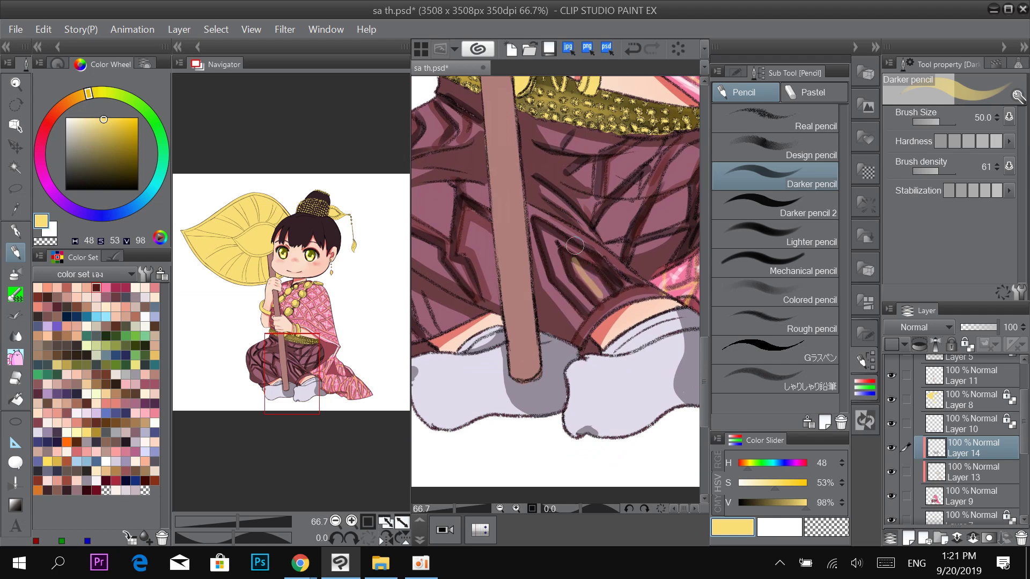
pyautogui.click(797, 121)
pyautogui.moveTo(576, 274)
pyautogui.mouseDown()
pyautogui.moveTo(605, 304)
pyautogui.moveTo(600, 281)
pyautogui.moveTo(607, 291)
pyautogui.moveTo(539, 231)
pyautogui.moveTo(587, 256)
pyautogui.moveTo(625, 295)
pyautogui.mouseUp()
pyautogui.hotkey('ctrl', 'z')
pyautogui.press('space')
pyautogui.moveTo(563, 248); pyautogui.dragTo(629, 276)
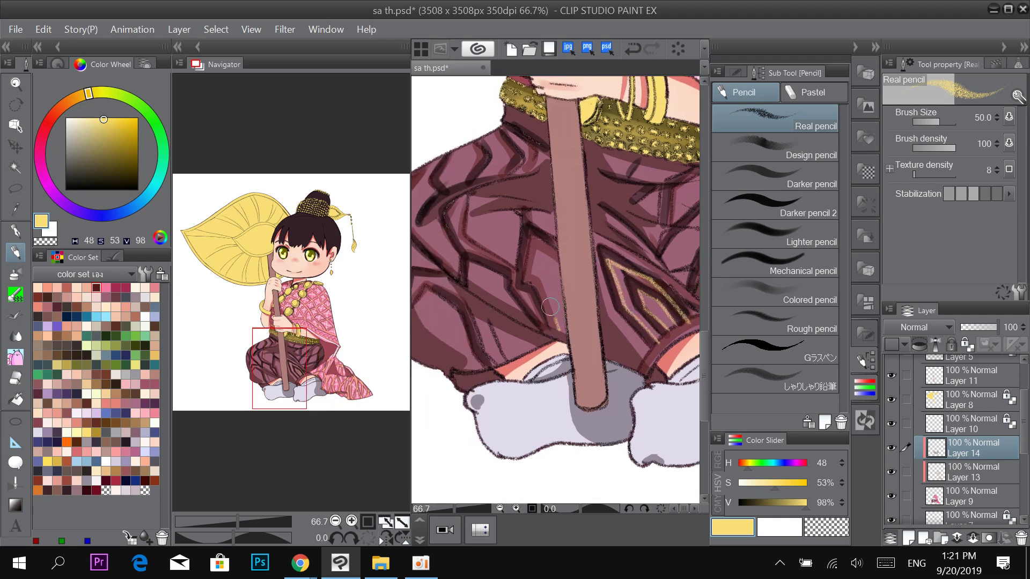
# Add gold Real pencil lines along the zigzag pattern on the lower trouser leg left of the staff.
pyautogui.moveTo(550, 307)
pyautogui.mouseDown()
pyautogui.moveTo(536, 253)
pyautogui.moveTo(548, 256)
pyautogui.mouseUp()
pyautogui.moveTo(541, 326)
pyautogui.mouseDown()
pyautogui.moveTo(518, 269)
pyautogui.moveTo(516, 214)
pyautogui.moveTo(558, 244)
pyautogui.mouseUp()
pyautogui.moveTo(530, 318)
pyautogui.mouseDown()
pyautogui.moveTo(574, 336)
pyautogui.moveTo(515, 279)
pyautogui.moveTo(540, 333)
pyautogui.mouseUp()
pyautogui.moveTo(551, 377)
pyautogui.mouseDown()
pyautogui.moveTo(534, 328)
pyautogui.moveTo(575, 344)
pyautogui.mouseUp()
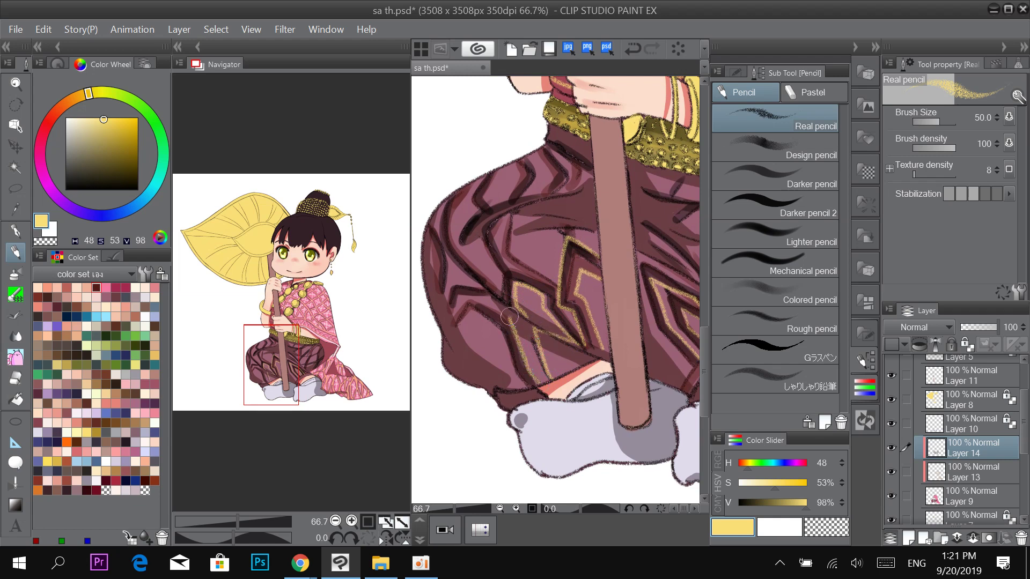
pyautogui.moveTo(506, 340)
pyautogui.mouseDown()
pyautogui.moveTo(458, 322)
pyautogui.moveTo(503, 343)
pyautogui.moveTo(523, 385)
pyautogui.mouseUp()
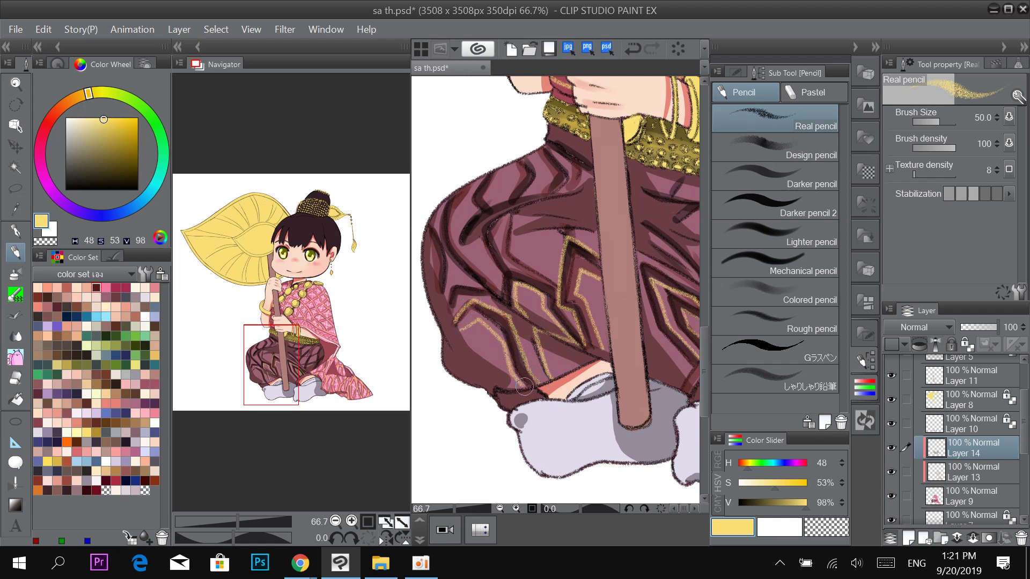
pyautogui.moveTo(507, 322); pyautogui.dragTo(565, 365)
pyautogui.moveTo(508, 320)
pyautogui.mouseDown()
pyautogui.moveTo(485, 271)
pyautogui.moveTo(501, 369)
pyautogui.mouseUp()
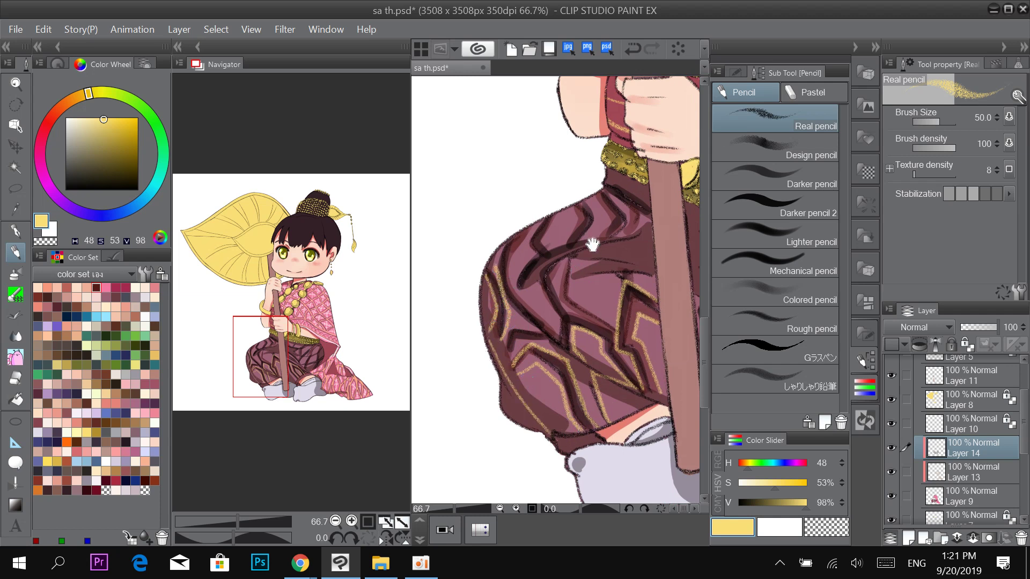
# Extend the gold pattern lines over the bent knee and up to the belt left of the staff.
pyautogui.moveTo(590, 247); pyautogui.dragTo(571, 291)
pyautogui.moveTo(496, 329); pyautogui.dragTo(517, 267)
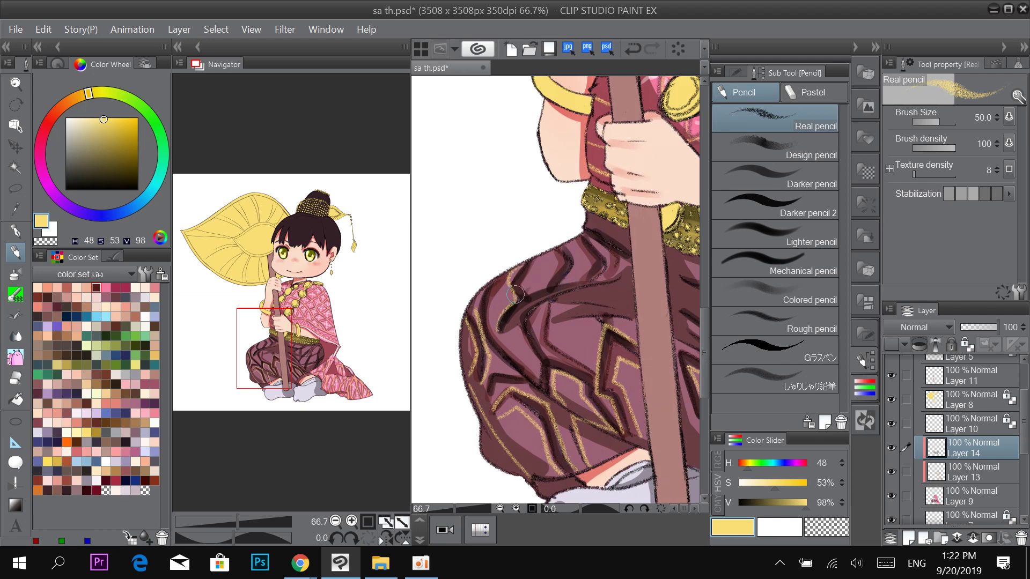
pyautogui.moveTo(510, 304)
pyautogui.mouseDown()
pyautogui.moveTo(523, 265)
pyautogui.moveTo(532, 295)
pyautogui.mouseUp()
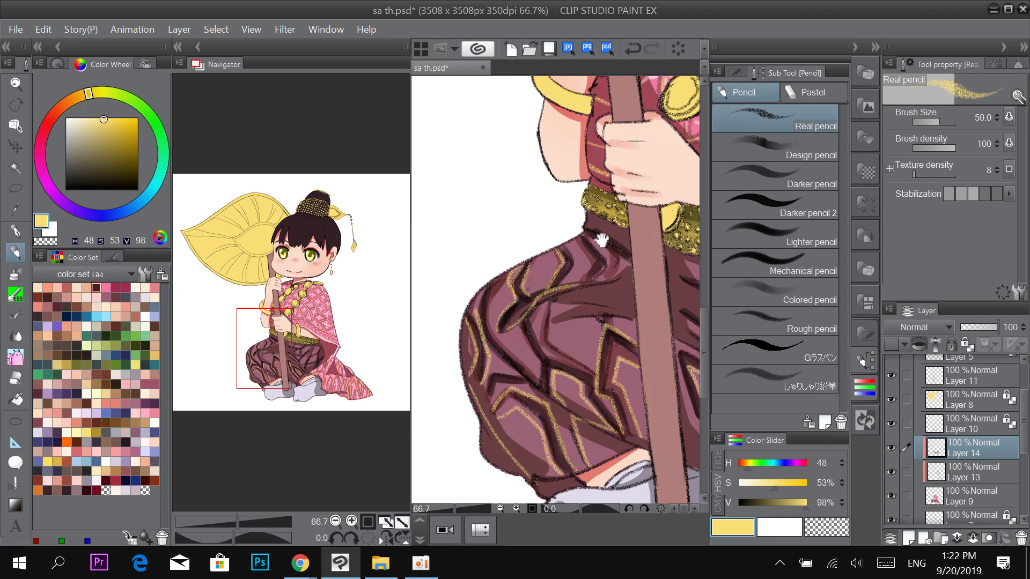
pyautogui.moveTo(602, 241); pyautogui.dragTo(556, 269)
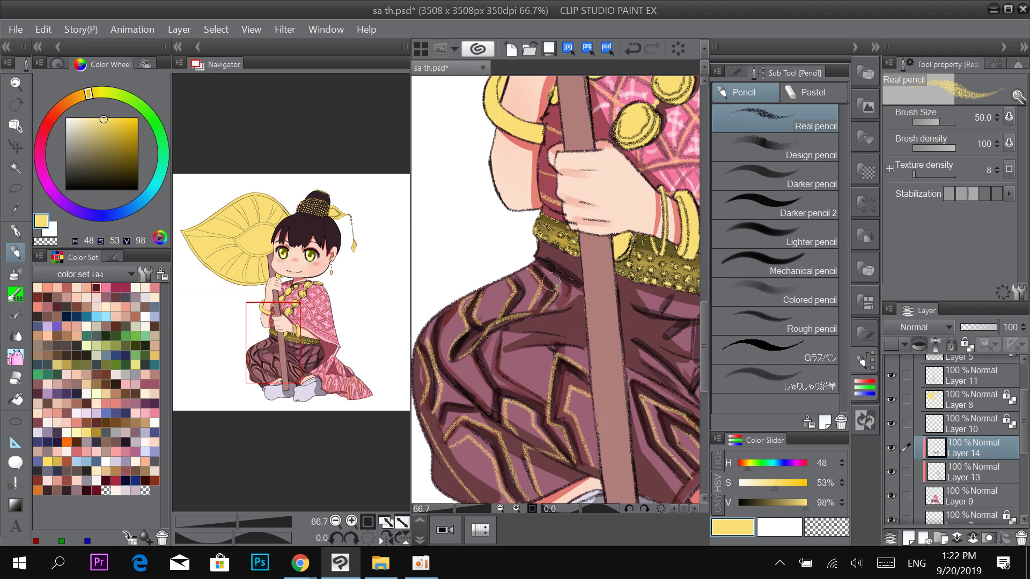
pyautogui.moveTo(668, 270)
pyautogui.mouseDown()
pyautogui.moveTo(625, 199)
pyautogui.moveTo(647, 188)
pyautogui.moveTo(580, 209)
pyautogui.mouseUp()
# Trace the crossing pattern lines in gold on the trouser hip right of the staff, below the belt.
pyautogui.moveTo(655, 283); pyautogui.dragTo(587, 291)
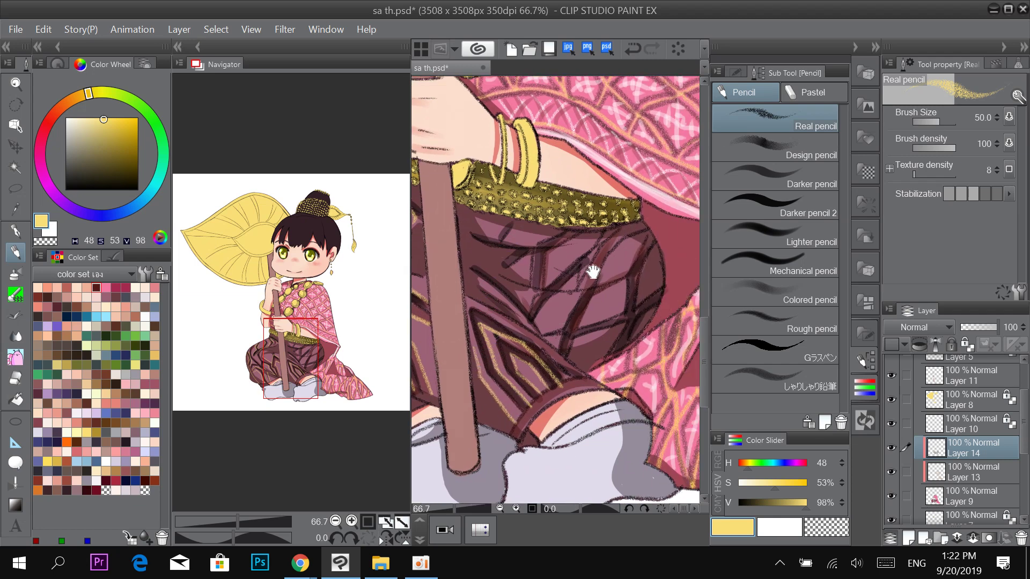
pyautogui.moveTo(570, 360)
pyautogui.mouseDown()
pyautogui.moveTo(622, 321)
pyautogui.moveTo(610, 346)
pyautogui.moveTo(594, 303)
pyautogui.moveTo(628, 279)
pyautogui.moveTo(633, 322)
pyautogui.mouseUp()
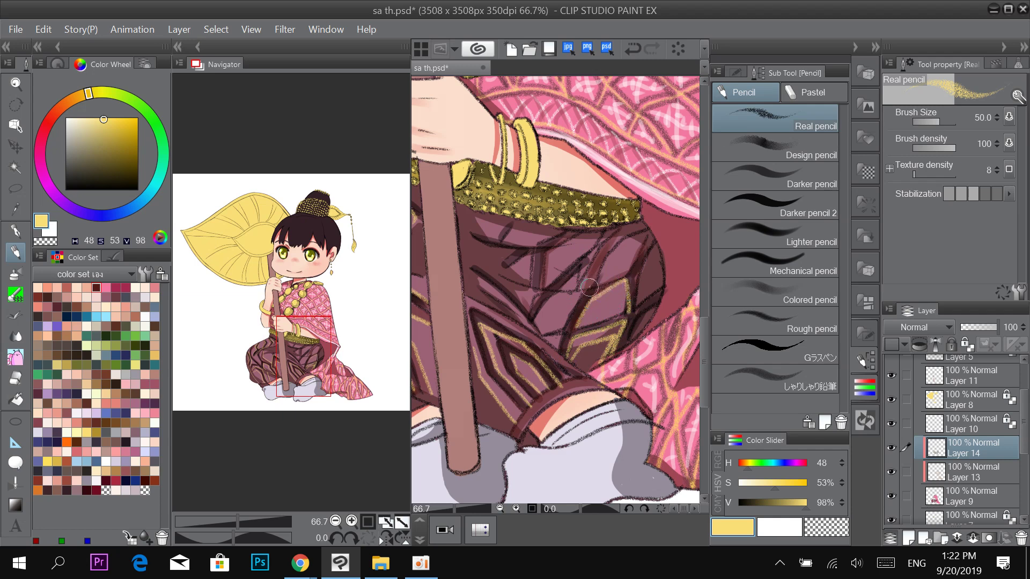
pyautogui.moveTo(589, 287)
pyautogui.mouseDown()
pyautogui.moveTo(619, 234)
pyautogui.moveTo(574, 289)
pyautogui.moveTo(617, 225)
pyautogui.moveTo(534, 316)
pyautogui.moveTo(536, 247)
pyautogui.moveTo(574, 228)
pyautogui.moveTo(500, 268)
pyautogui.mouseUp()
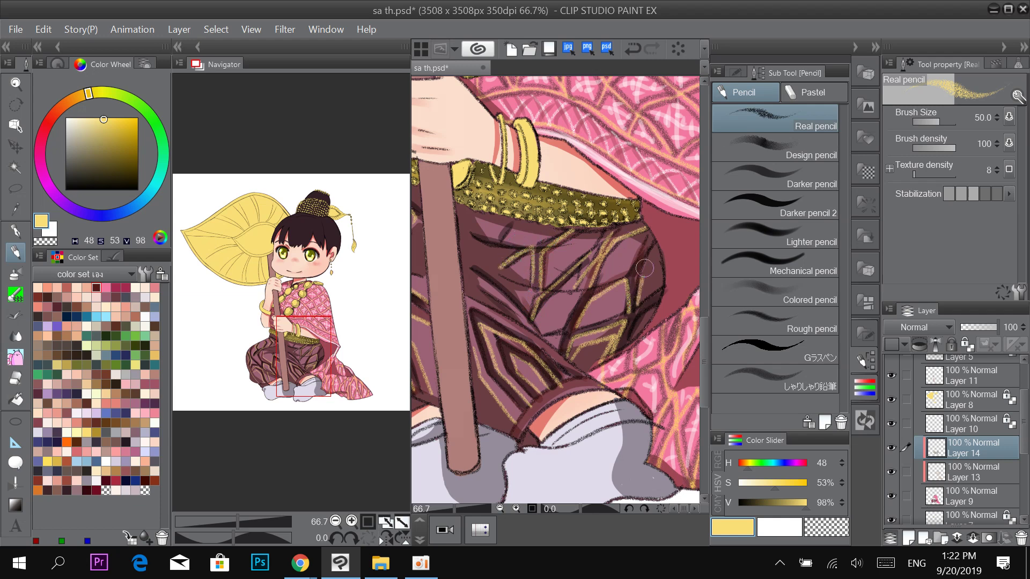
# Examine the gold trouser pattern up close and against the whole figure.
pyautogui.scroll(-3, 645, 262)
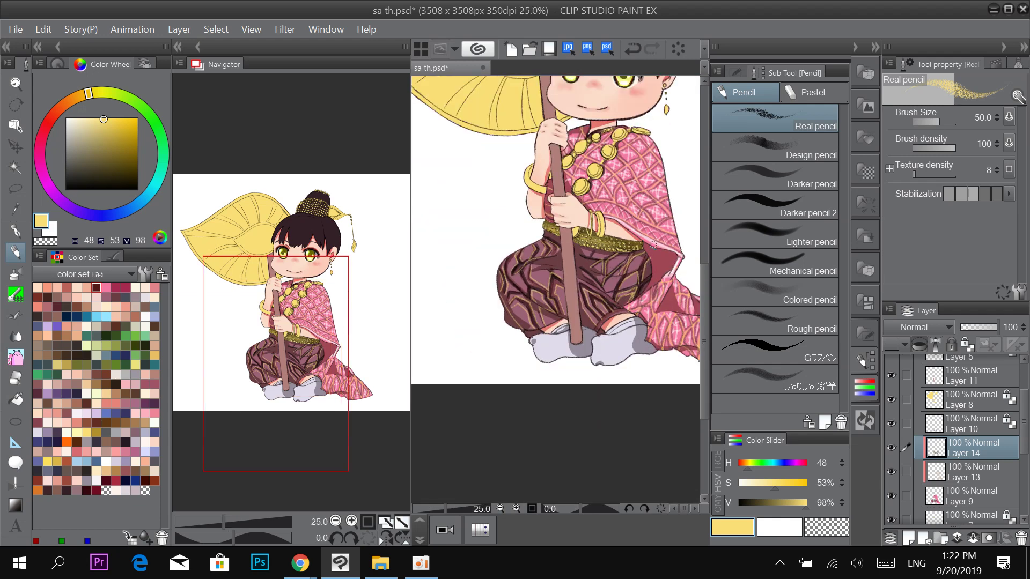
pyautogui.scroll(3, 584, 225)
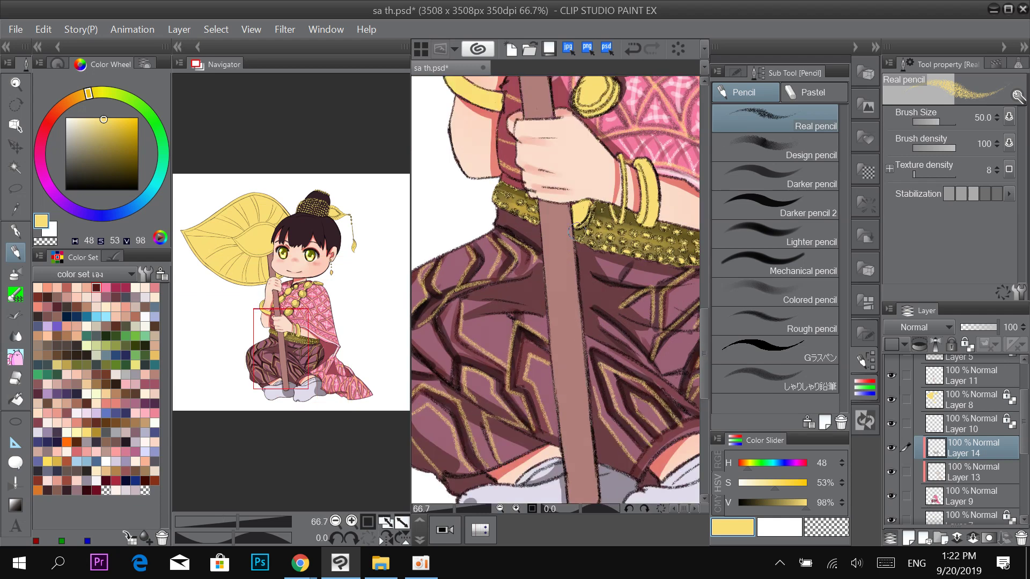
pyautogui.scroll(-2, 585, 258)
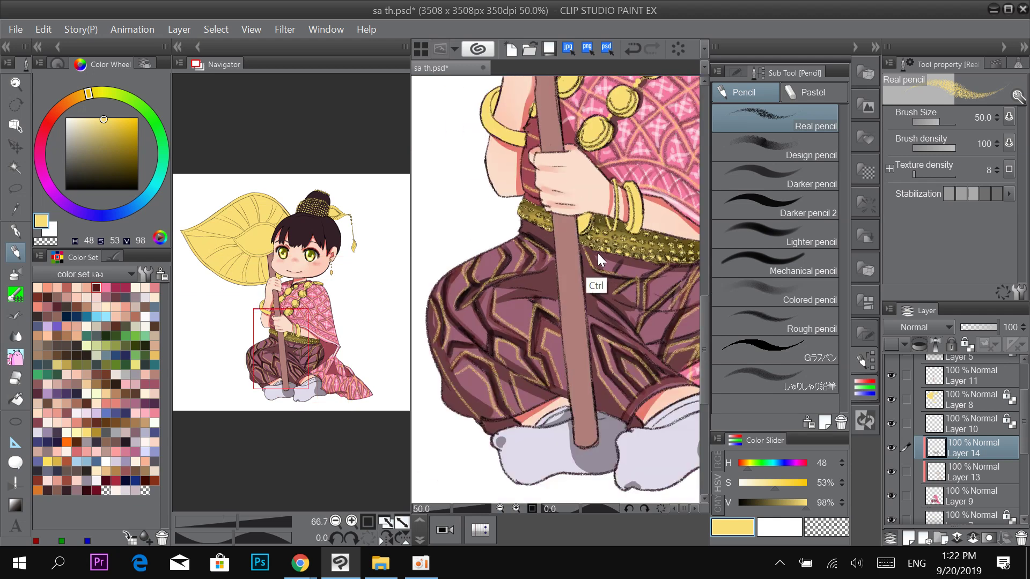
pyautogui.scroll(3, 573, 279)
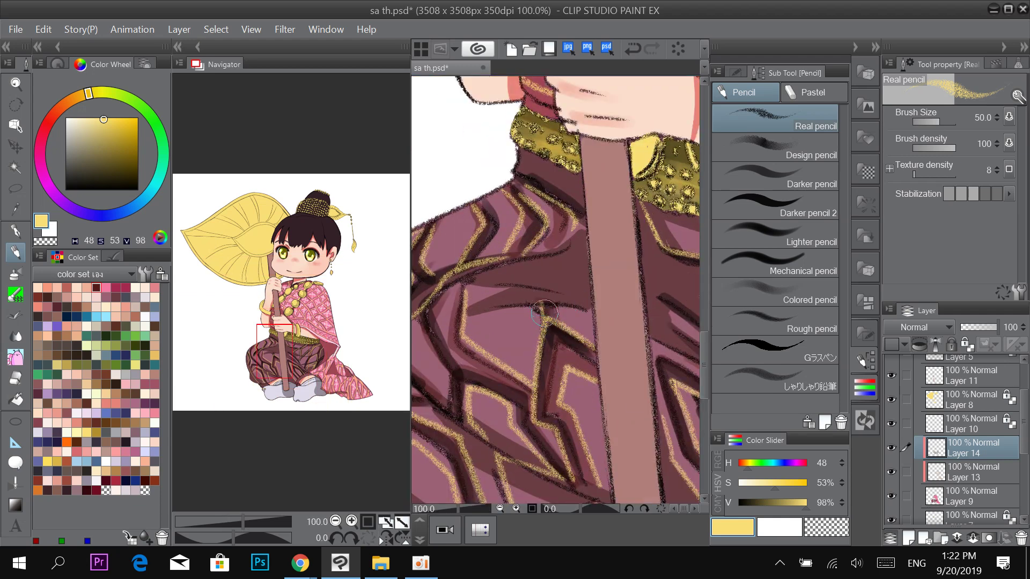
pyautogui.scroll(-3, 624, 281)
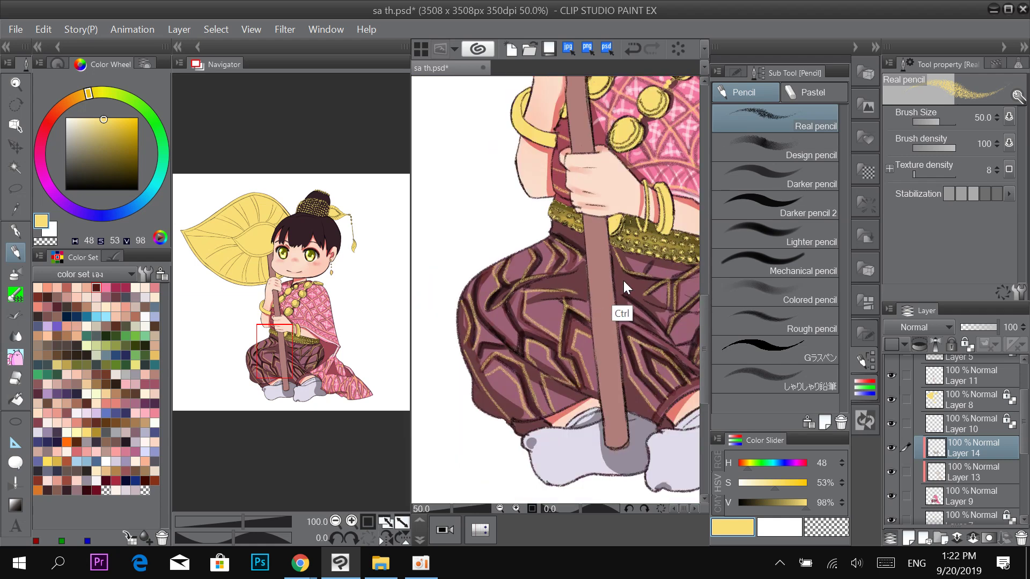
pyautogui.moveTo(646, 255); pyautogui.dragTo(586, 306)
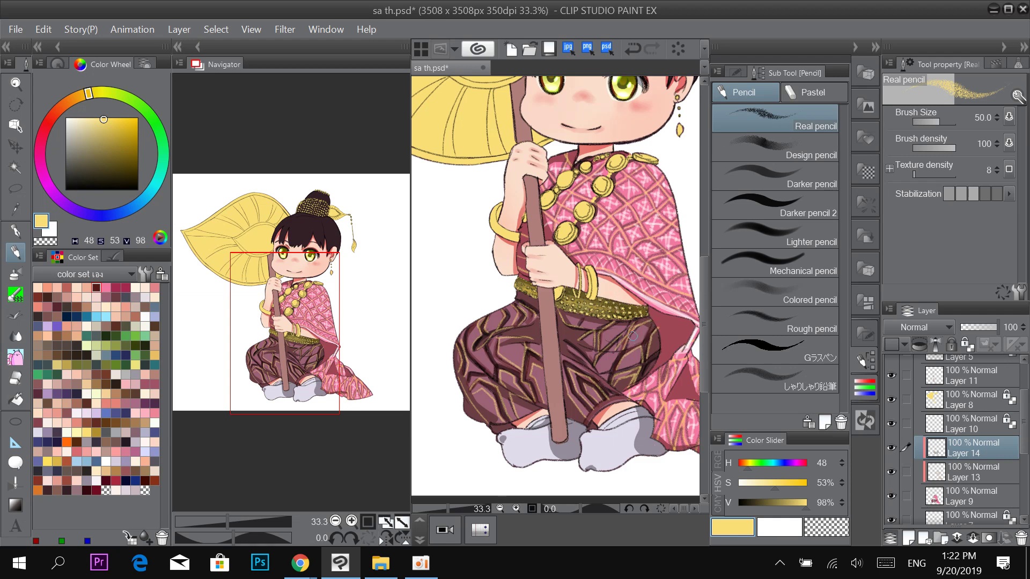
pyautogui.scroll(-1, 626, 340)
pyautogui.moveTo(666, 293); pyautogui.dragTo(616, 241)
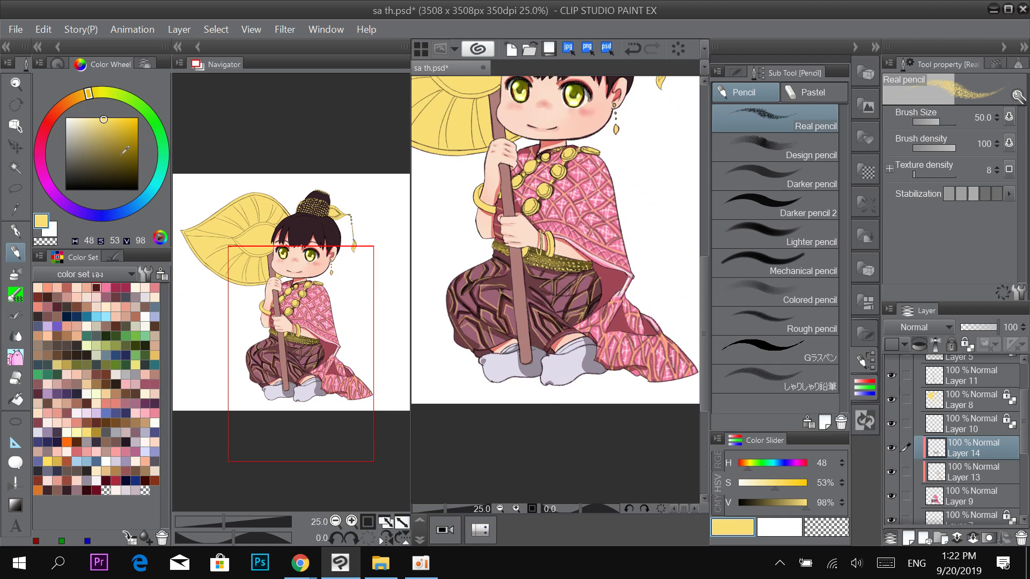
# Set the drawing colour to white (S 0, V 100) and add inner accent lines to the motifs right of the staff at brush size 60.
pyautogui.moveTo(123, 154); pyautogui.dragTo(66, 118)
pyautogui.scroll(3, 515, 291)
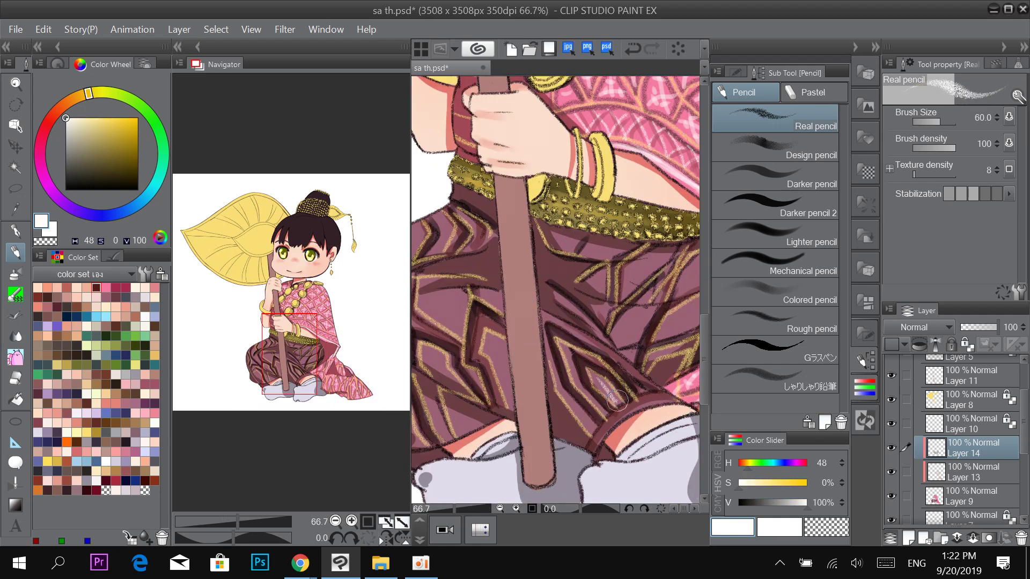
pyautogui.moveTo(626, 347)
pyautogui.mouseDown()
pyautogui.moveTo(580, 304)
pyautogui.moveTo(503, 281)
pyautogui.mouseUp()
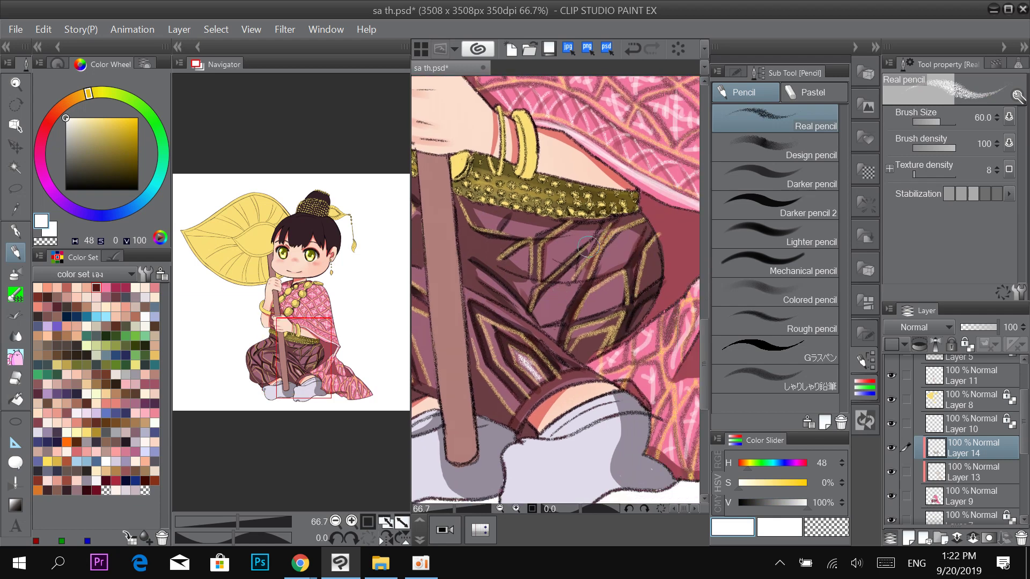
pyautogui.moveTo(590, 304)
pyautogui.mouseDown()
pyautogui.moveTo(596, 284)
pyautogui.moveTo(617, 306)
pyautogui.moveTo(580, 305)
pyautogui.moveTo(547, 284)
pyautogui.moveTo(568, 275)
pyautogui.moveTo(563, 315)
pyautogui.mouseUp()
pyautogui.moveTo(601, 260)
pyautogui.mouseDown()
pyautogui.moveTo(632, 230)
pyautogui.moveTo(628, 254)
pyautogui.moveTo(673, 252)
pyautogui.moveTo(691, 276)
pyautogui.mouseUp()
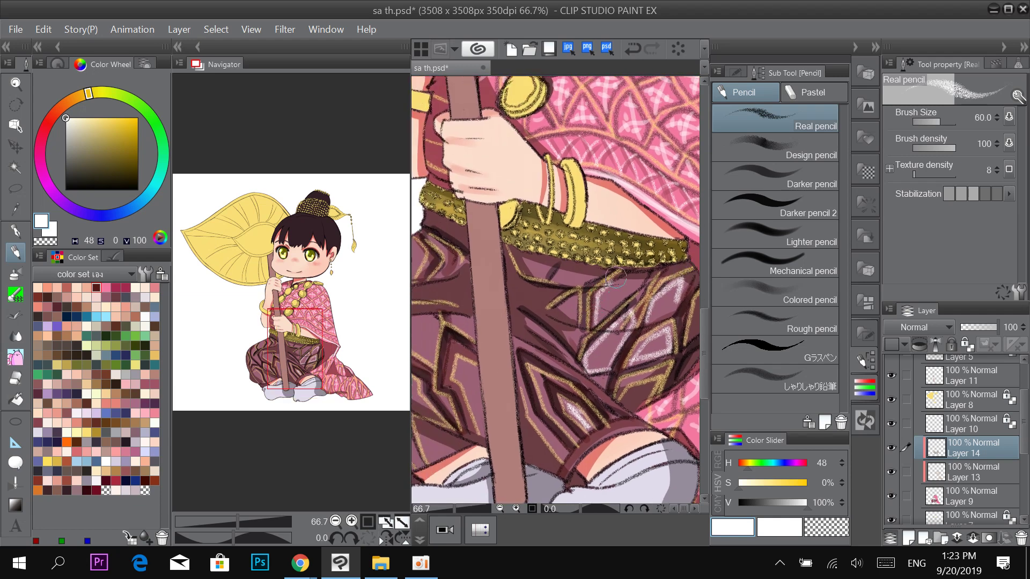
pyautogui.moveTo(573, 350)
pyautogui.mouseDown()
pyautogui.moveTo(576, 297)
pyautogui.moveTo(553, 307)
pyautogui.moveTo(580, 282)
pyautogui.moveTo(549, 284)
pyautogui.moveTo(524, 264)
pyautogui.moveTo(556, 274)
pyautogui.moveTo(561, 261)
pyautogui.moveTo(655, 293)
pyautogui.mouseUp()
# Add white accent lines inside the gold pattern on the knee and lower trouser leg left of the staff.
pyautogui.moveTo(542, 268)
pyautogui.mouseDown()
pyautogui.moveTo(568, 294)
pyautogui.moveTo(553, 307)
pyautogui.moveTo(585, 306)
pyautogui.mouseUp()
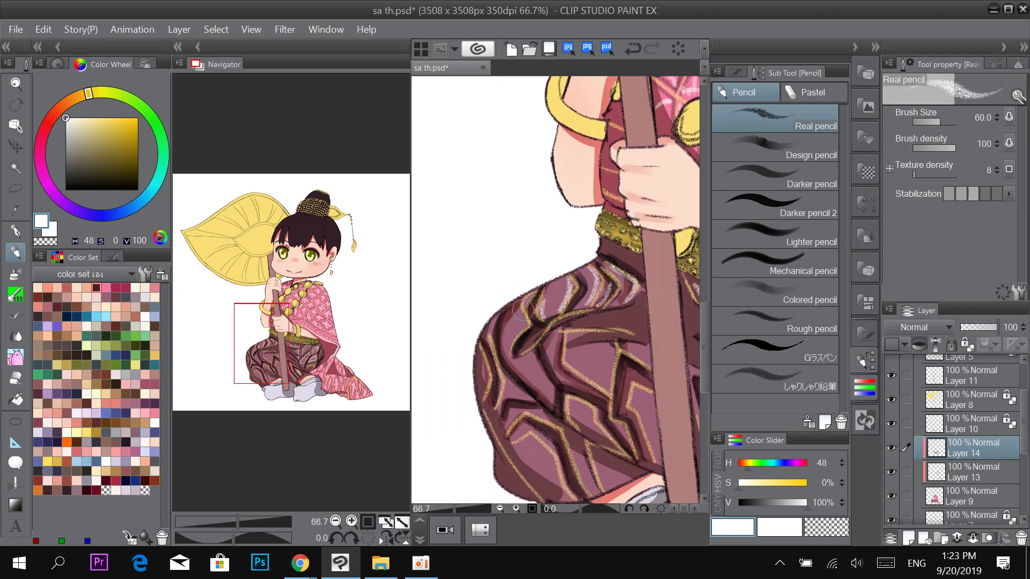
pyautogui.moveTo(522, 311)
pyautogui.mouseDown()
pyautogui.moveTo(515, 361)
pyautogui.moveTo(538, 369)
pyautogui.moveTo(505, 390)
pyautogui.moveTo(525, 396)
pyautogui.moveTo(502, 405)
pyautogui.moveTo(516, 425)
pyautogui.moveTo(552, 422)
pyautogui.moveTo(559, 359)
pyautogui.mouseUp()
pyautogui.moveTo(523, 377)
pyautogui.mouseDown()
pyautogui.moveTo(543, 369)
pyautogui.moveTo(570, 391)
pyautogui.mouseUp()
pyautogui.hotkey('ctrl', 'z')
pyautogui.moveTo(580, 429)
pyautogui.mouseDown()
pyautogui.moveTo(549, 372)
pyautogui.moveTo(524, 374)
pyautogui.moveTo(563, 373)
pyautogui.moveTo(581, 402)
pyautogui.moveTo(569, 352)
pyautogui.mouseUp()
pyautogui.moveTo(614, 415)
pyautogui.mouseDown()
pyautogui.moveTo(596, 376)
pyautogui.moveTo(610, 362)
pyautogui.moveTo(583, 347)
pyautogui.moveTo(586, 329)
pyautogui.moveTo(633, 387)
pyautogui.moveTo(654, 360)
pyautogui.moveTo(661, 384)
pyautogui.moveTo(639, 329)
pyautogui.moveTo(654, 315)
pyautogui.moveTo(633, 319)
pyautogui.moveTo(654, 324)
pyautogui.moveTo(646, 339)
pyautogui.moveTo(663, 385)
pyautogui.moveTo(643, 318)
pyautogui.moveTo(660, 324)
pyautogui.moveTo(587, 299)
pyautogui.mouseUp()
pyautogui.hotkey('ctrl', 'z')
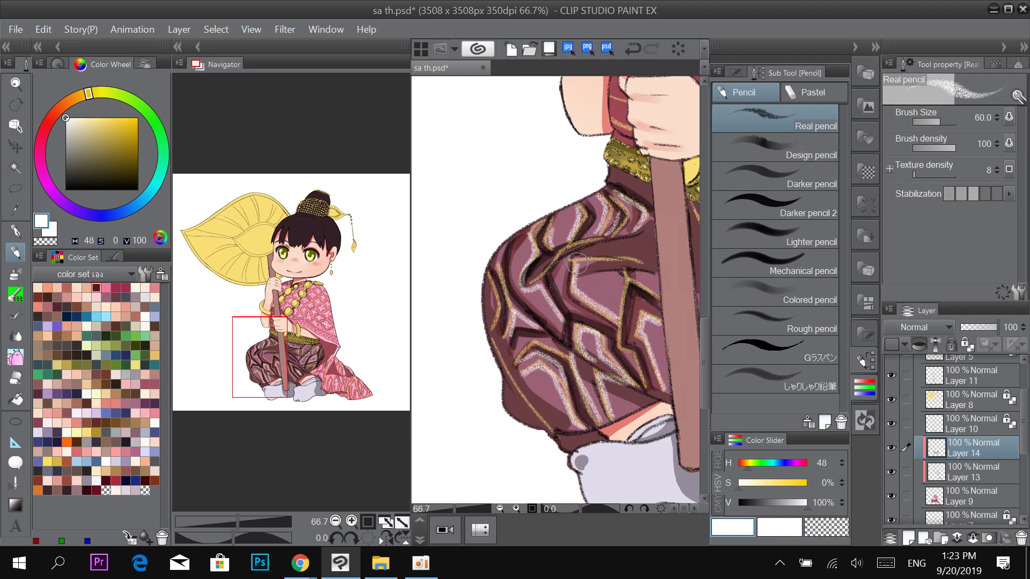
pyautogui.moveTo(568, 258)
pyautogui.mouseDown()
pyautogui.moveTo(637, 261)
pyautogui.moveTo(635, 289)
pyautogui.moveTo(630, 272)
pyautogui.moveTo(664, 292)
pyautogui.moveTo(621, 260)
pyautogui.mouseUp()
# Add remaining white accent strokes to the trouser pattern right of the staff and check the whole figure.
pyautogui.moveTo(687, 235); pyautogui.dragTo(491, 209)
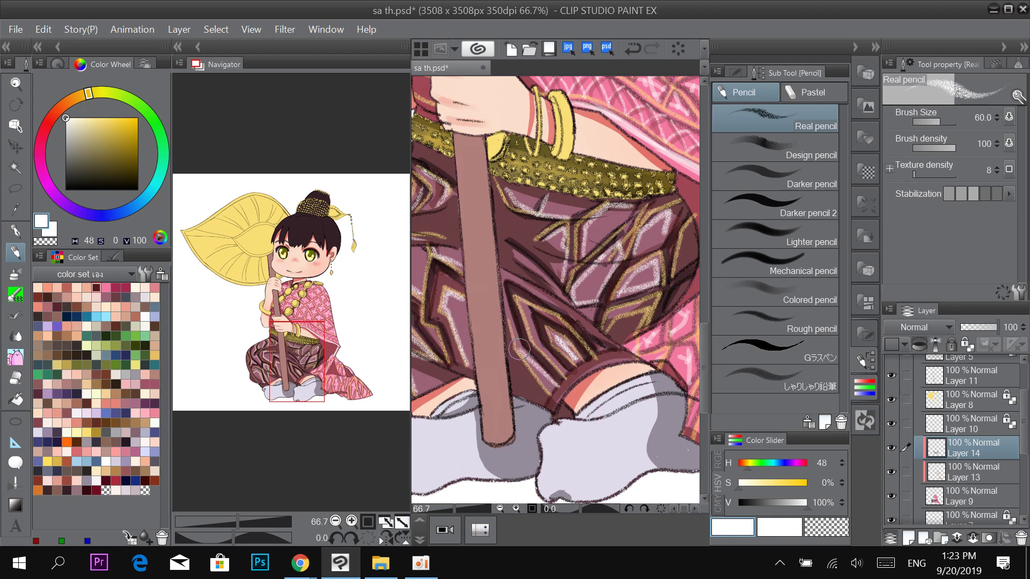
pyautogui.moveTo(507, 276)
pyautogui.mouseDown()
pyautogui.moveTo(611, 339)
pyautogui.moveTo(607, 304)
pyautogui.moveTo(600, 315)
pyautogui.moveTo(612, 321)
pyautogui.moveTo(646, 311)
pyautogui.mouseUp()
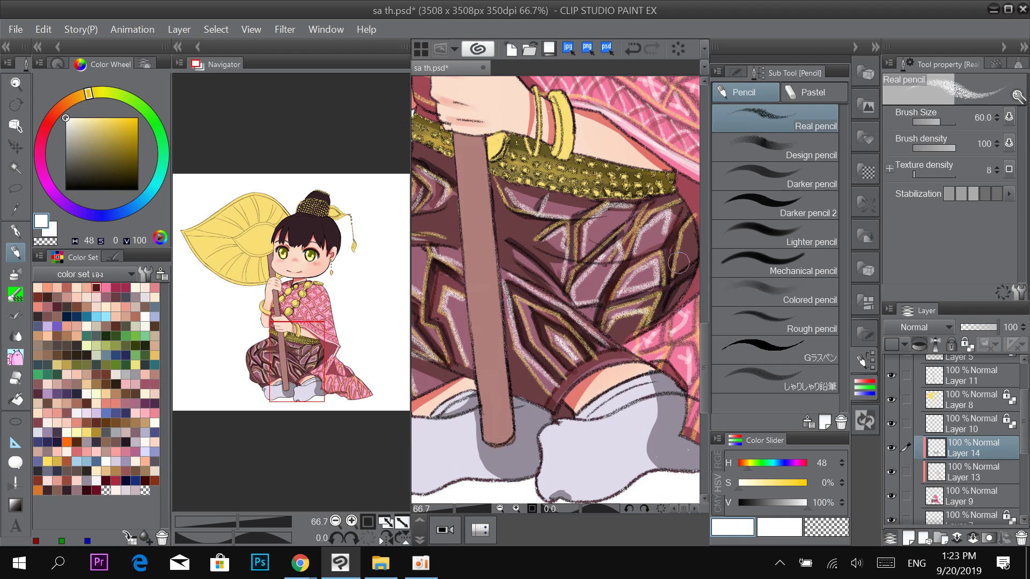
pyautogui.scroll(-2, 605, 240)
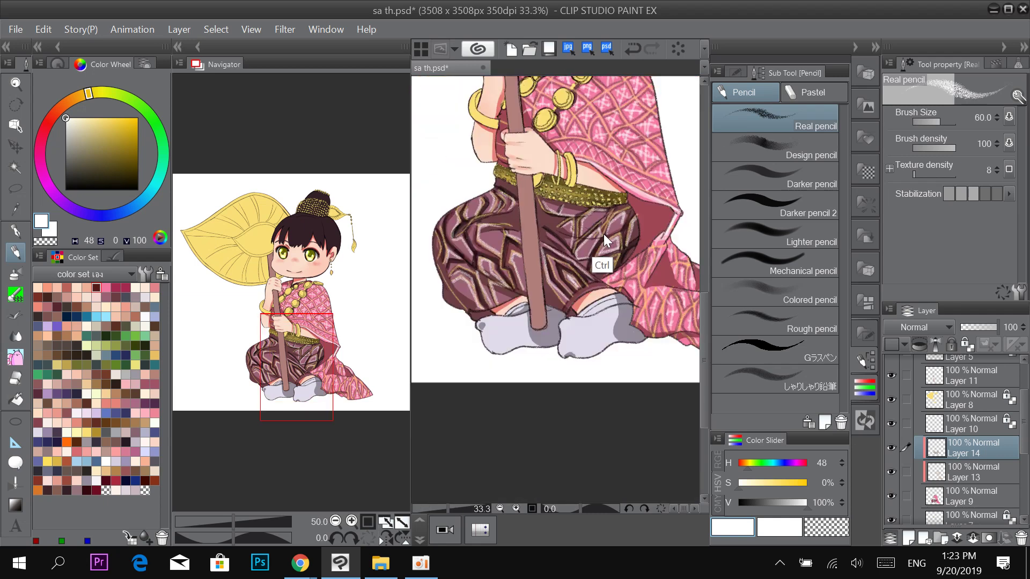
pyautogui.scroll(-1, 605, 240)
pyautogui.scroll(4, 612, 263)
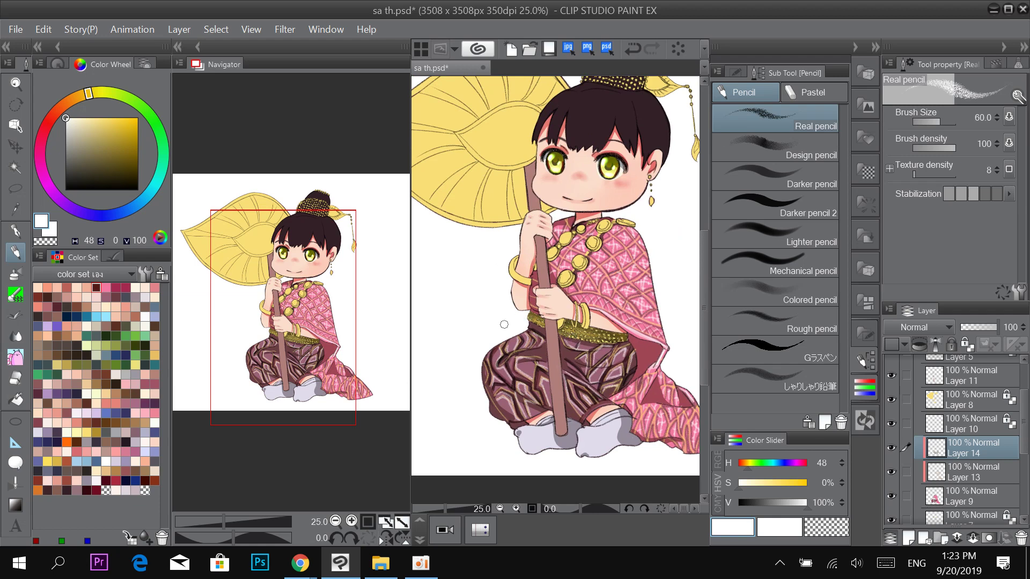
# Sample the shawl's pink (H 341, S 50, V 95) and tint the trouser hem right of the staff with the Darker pencil at size 70.
pyautogui.click(772, 180)
pyautogui.scroll(2, 627, 312)
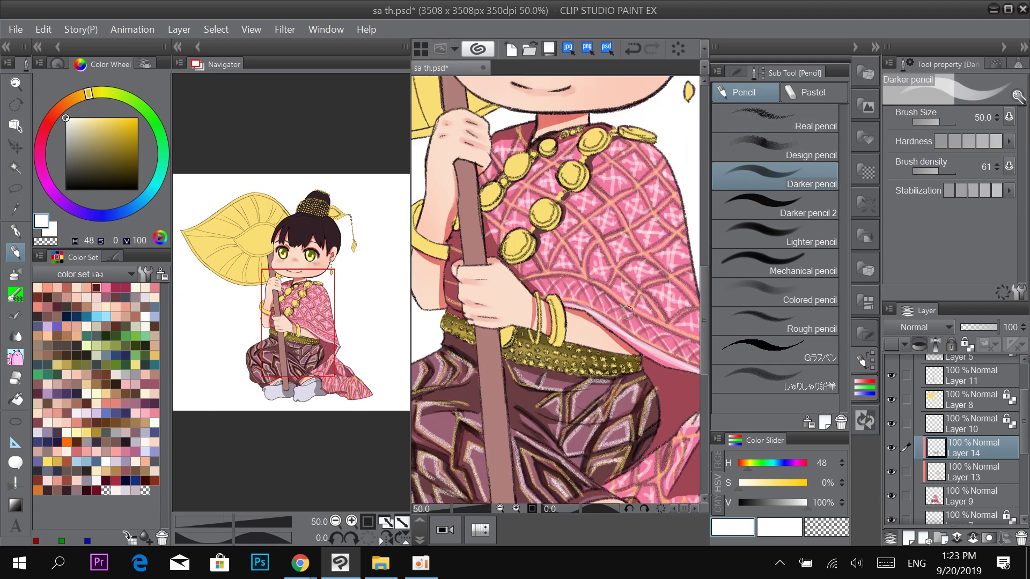
pyautogui.keyDown('alt'); pyautogui.click(624, 246); pyautogui.keyUp('alt')
pyautogui.scroll(-3, 564, 258)
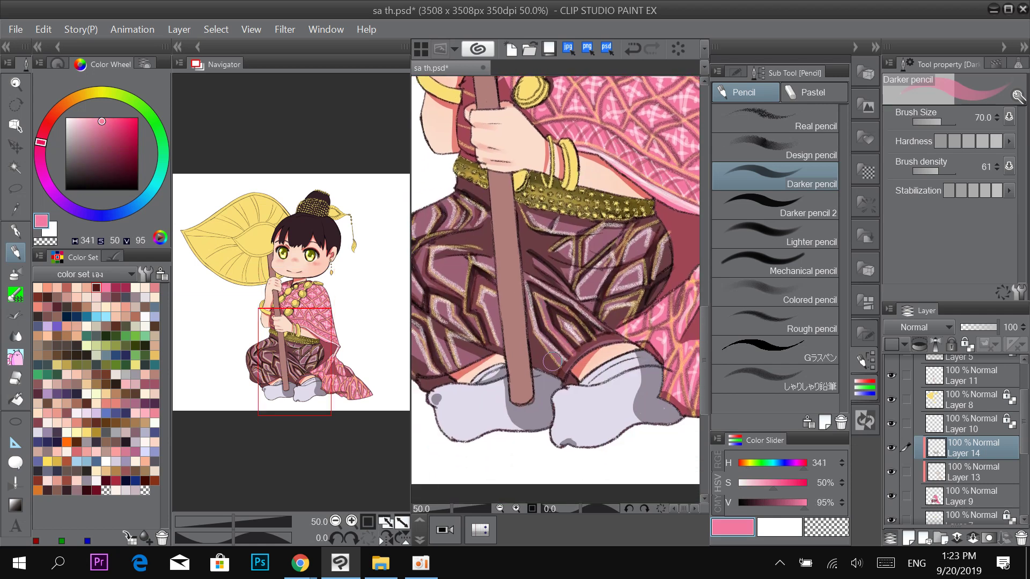
pyautogui.moveTo(553, 360)
pyautogui.mouseDown()
pyautogui.moveTo(550, 369)
pyautogui.moveTo(548, 335)
pyautogui.mouseUp()
pyautogui.moveTo(563, 361); pyautogui.dragTo(558, 373)
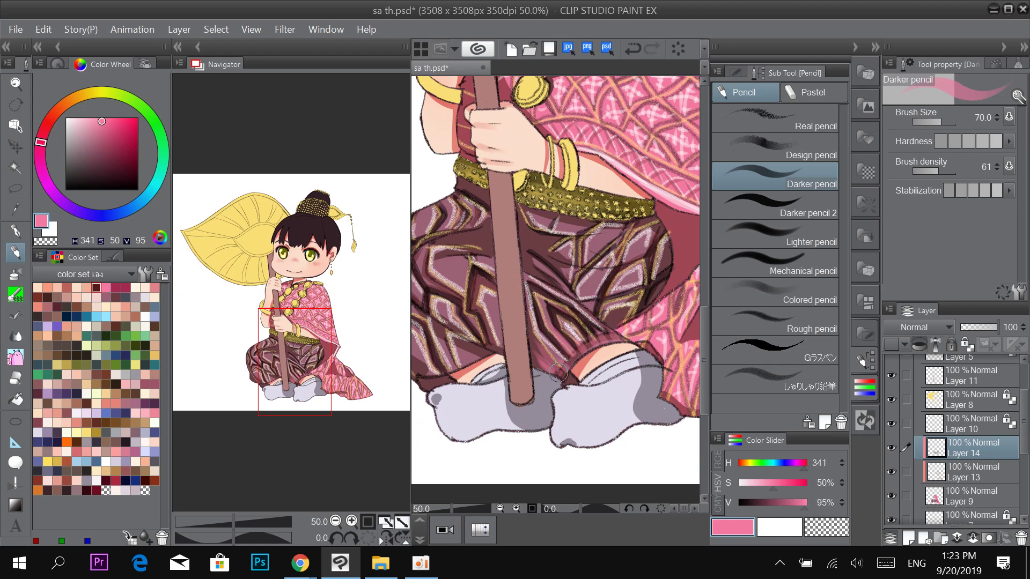
# Tint the lower hem of the trouser leg left of the staff with pink Darker pencil strokes.
pyautogui.moveTo(543, 269); pyautogui.dragTo(641, 258)
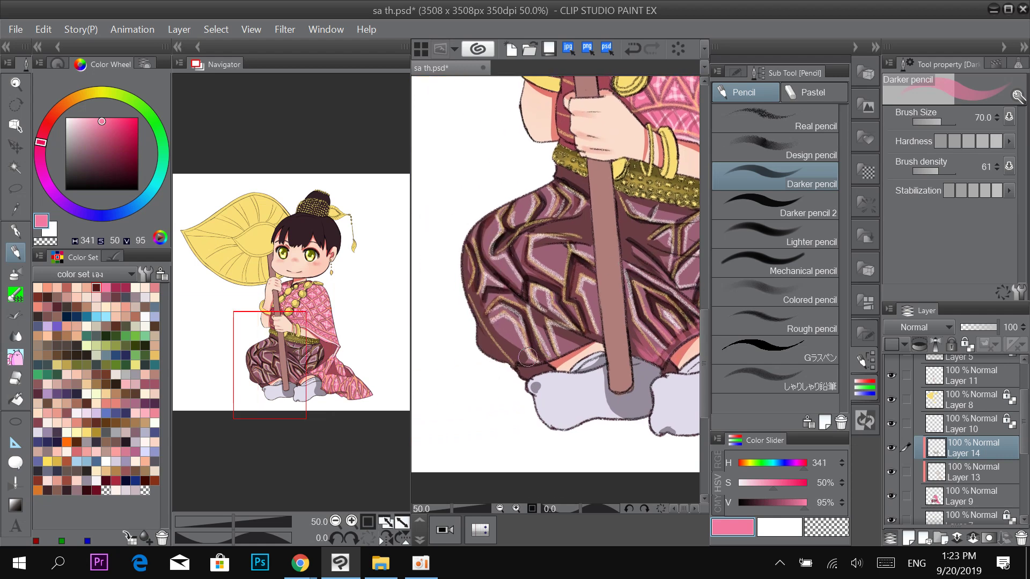
pyautogui.moveTo(527, 359)
pyautogui.mouseDown()
pyautogui.moveTo(571, 344)
pyautogui.moveTo(567, 335)
pyautogui.moveTo(584, 337)
pyautogui.moveTo(546, 329)
pyautogui.moveTo(517, 357)
pyautogui.moveTo(508, 351)
pyautogui.moveTo(602, 335)
pyautogui.moveTo(564, 334)
pyautogui.moveTo(496, 358)
pyautogui.mouseUp()
pyautogui.hotkey('ctrl', 'z')
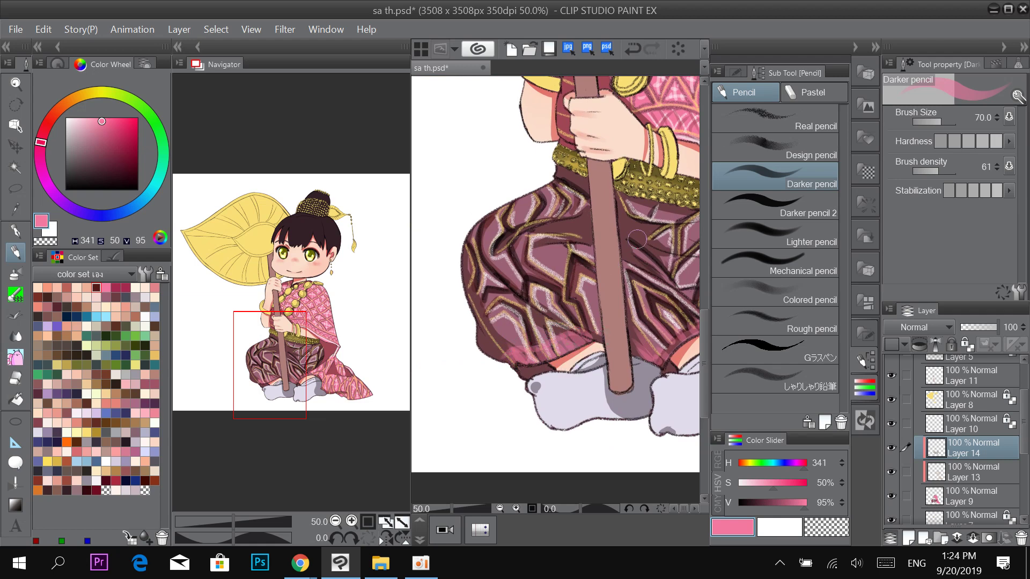
# Lock the transparent pixels of Layer 14 and switch to Air Brush 6 at size 80.
pyautogui.moveTo(667, 279); pyautogui.dragTo(584, 248)
pyautogui.moveTo(565, 322); pyautogui.dragTo(624, 279)
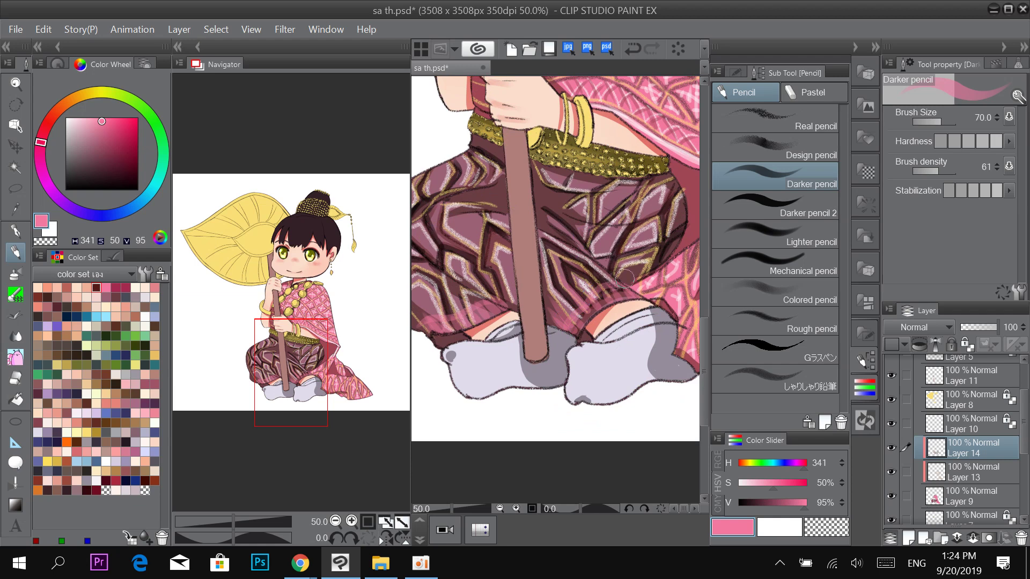
pyautogui.scroll(-2, 629, 267)
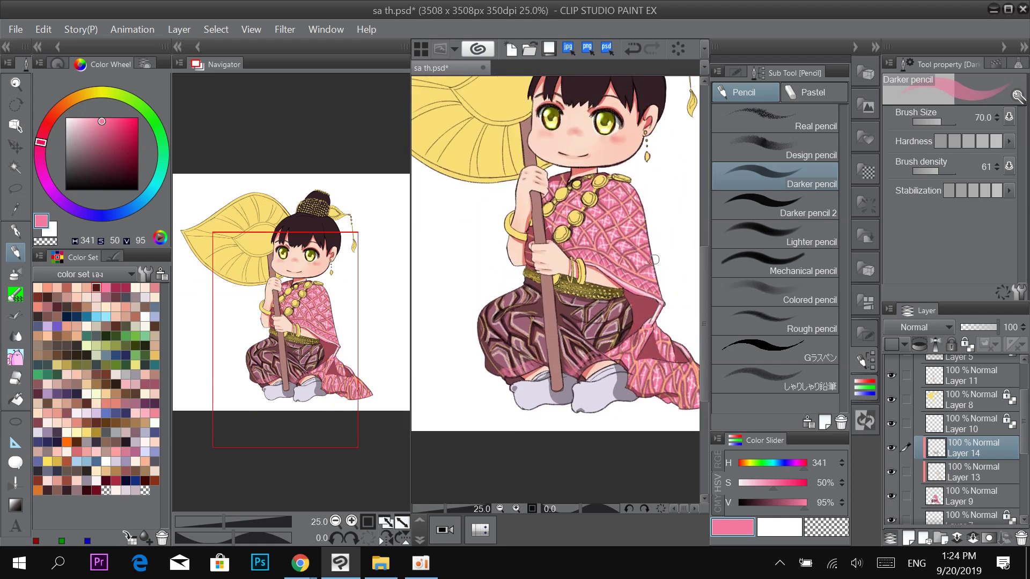
pyautogui.moveTo(648, 205); pyautogui.dragTo(556, 193)
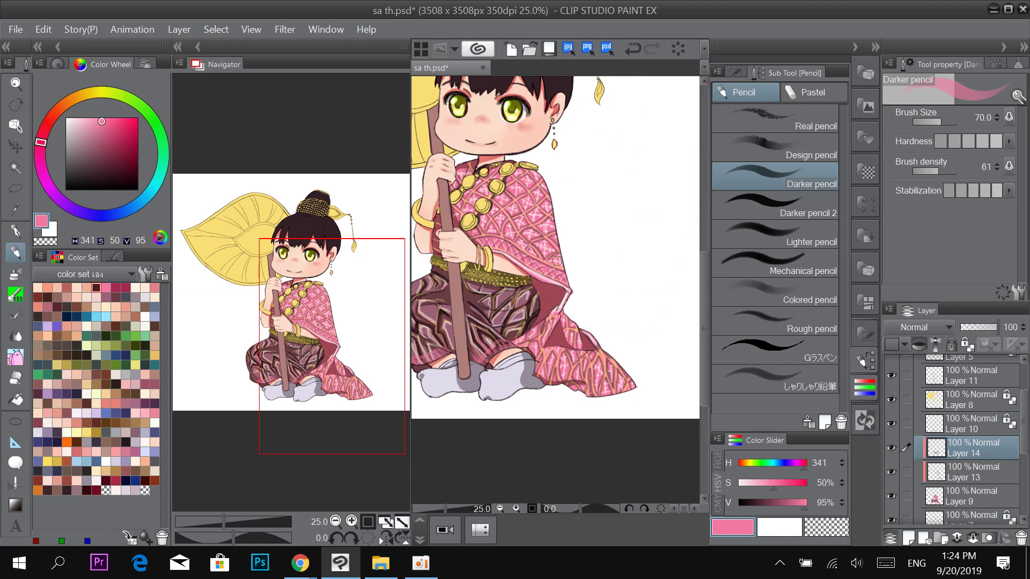
pyautogui.click(970, 342)
pyautogui.press('b')
pyautogui.moveTo(558, 354); pyautogui.dragTo(616, 344)
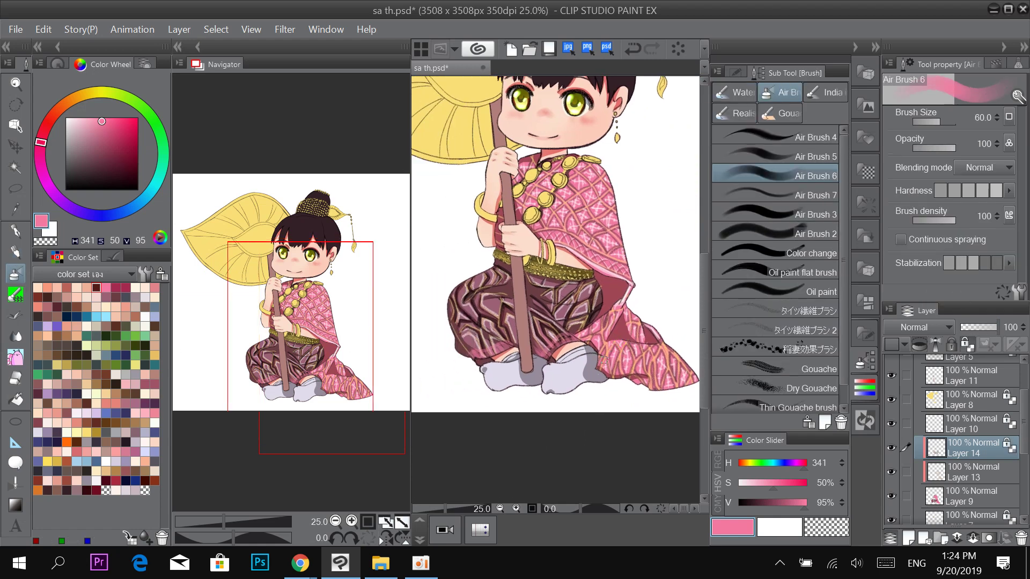
pyautogui.scroll(-2, 605, 414)
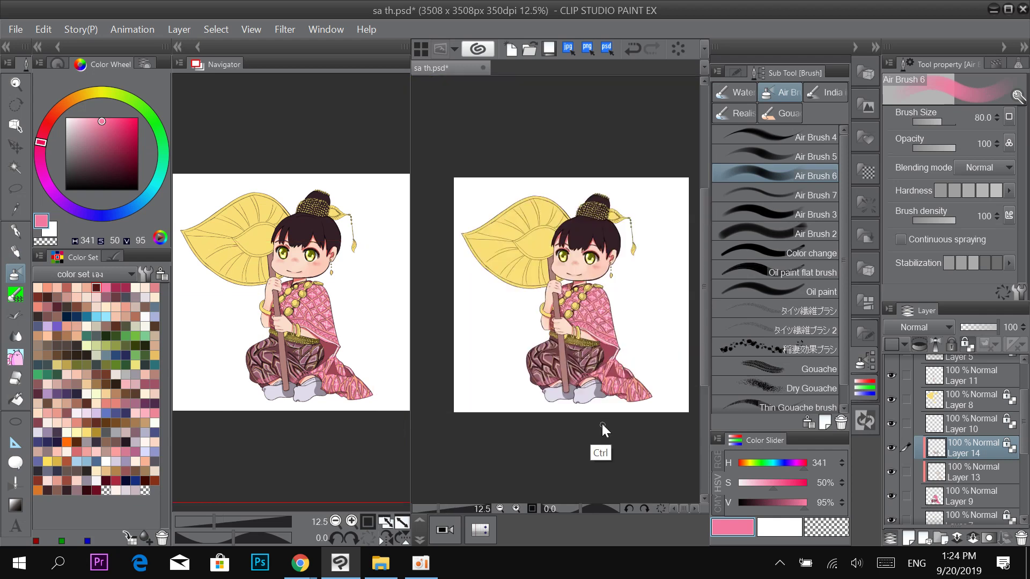
pyautogui.scroll(3, 602, 424)
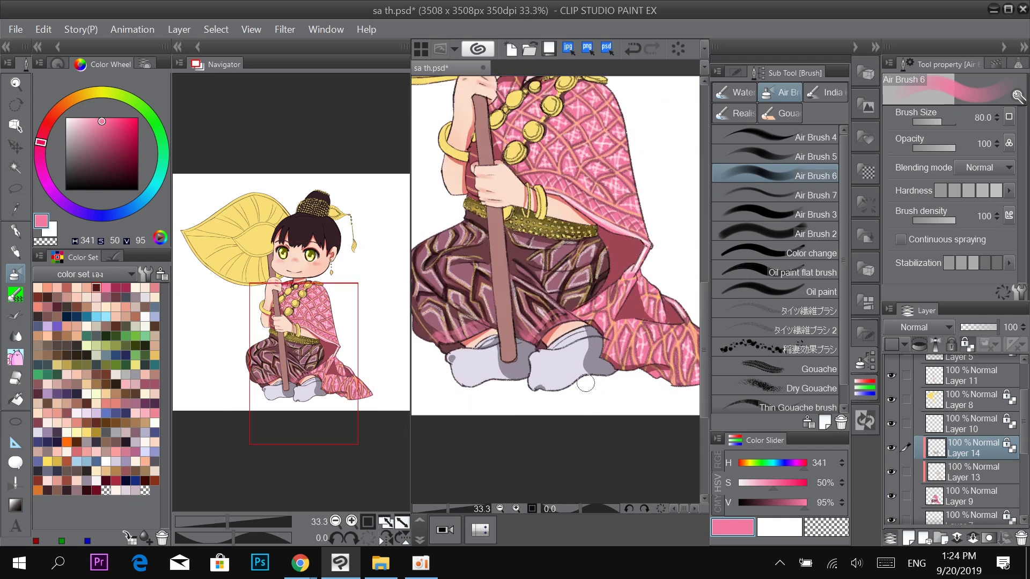
# Set Air Brush 6 to Multiply blending at size 300 and choose a neutral black (H 351, S 2, V 0).
pyautogui.click(989, 164)
pyautogui.click(982, 212)
pyautogui.press(']')
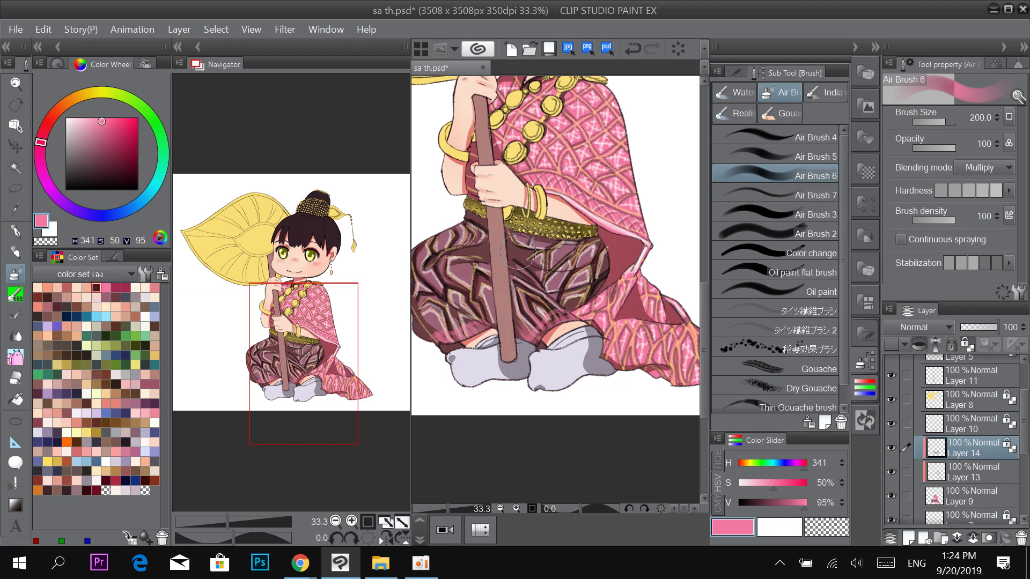
pyautogui.keyDown('alt'); pyautogui.click(510, 292); pyautogui.keyUp('alt')
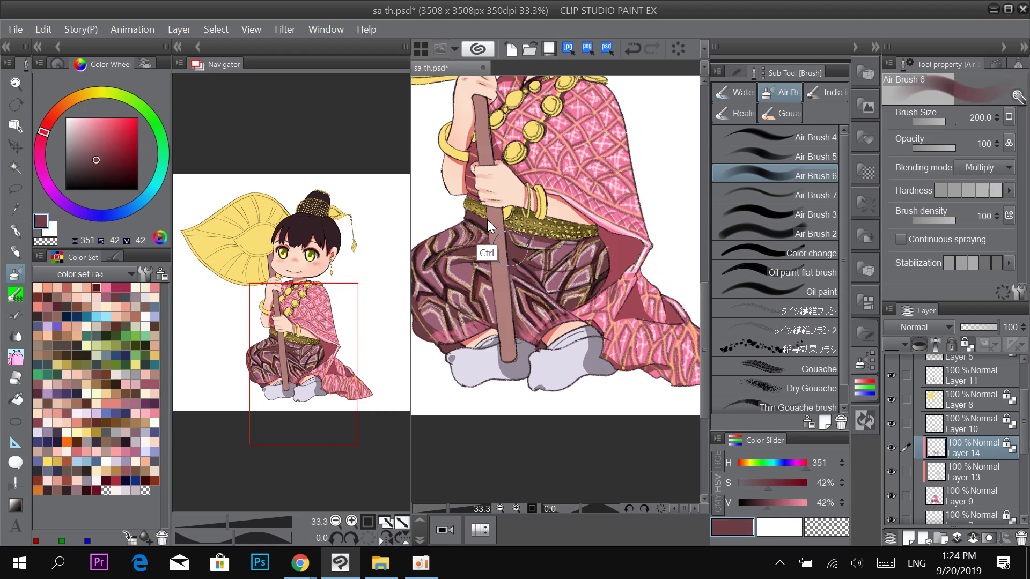
pyautogui.click(118, 171)
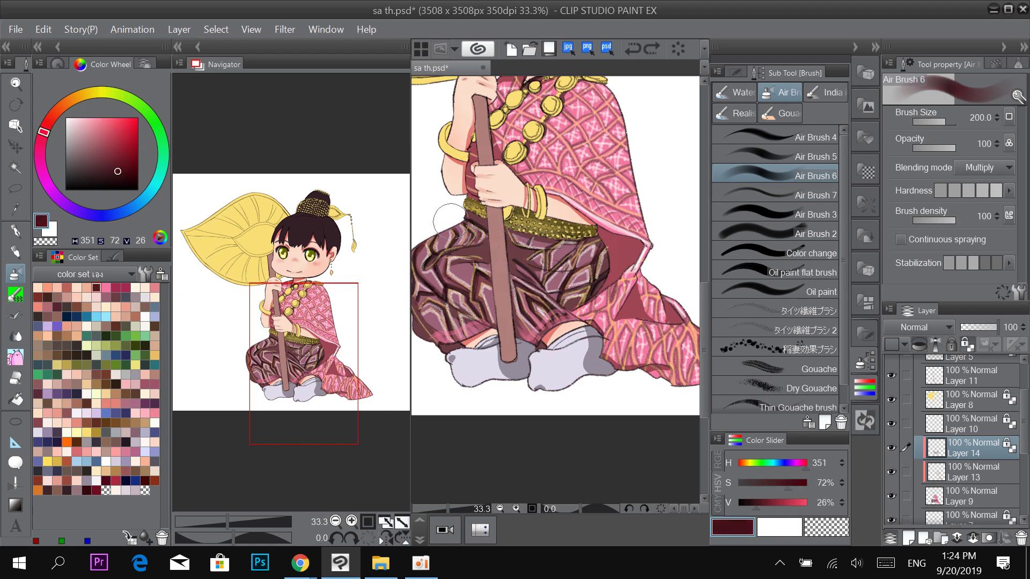
pyautogui.press(']')
pyautogui.press(']')
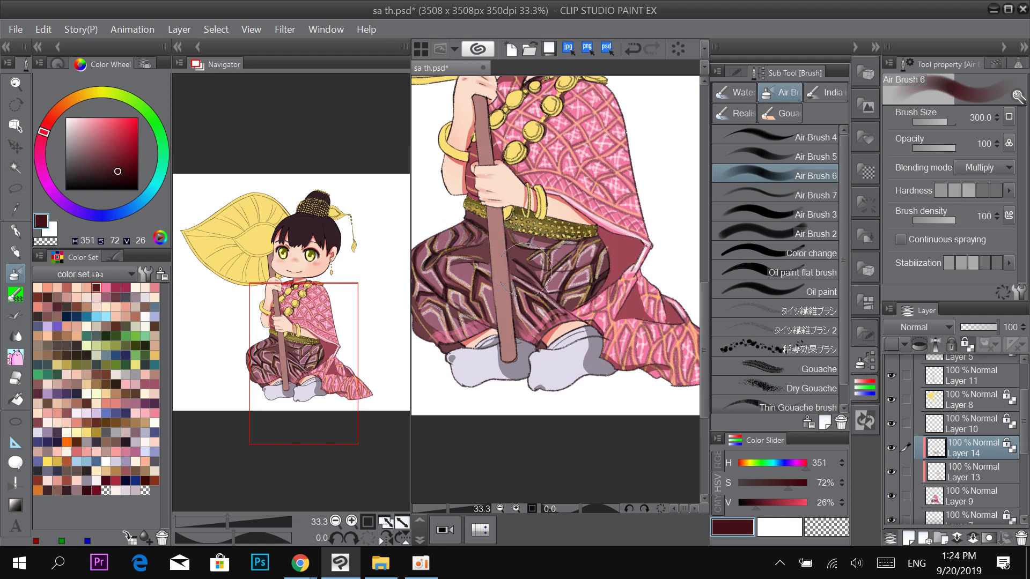
pyautogui.click(105, 190)
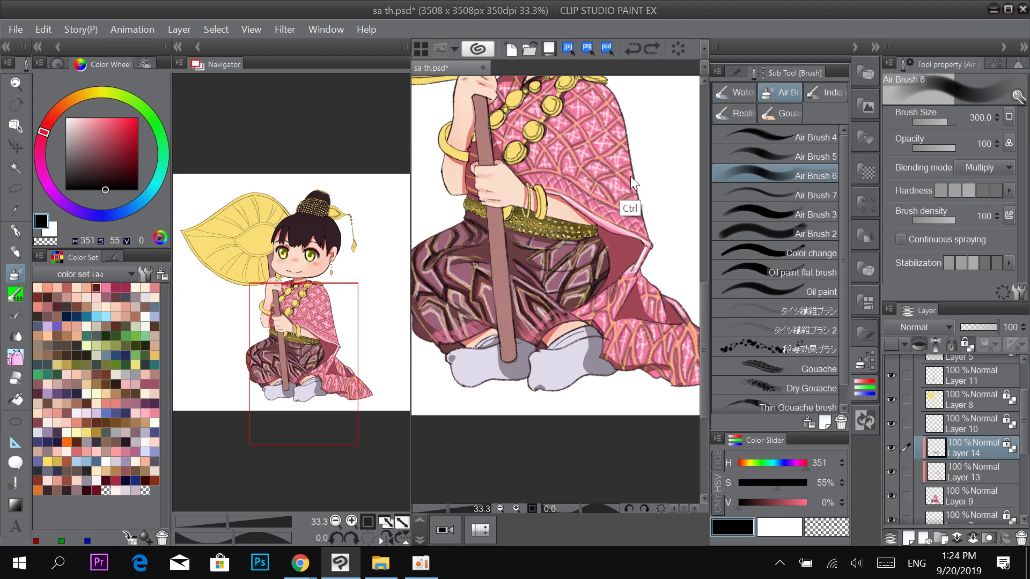
pyautogui.moveTo(127, 161); pyautogui.dragTo(67, 190)
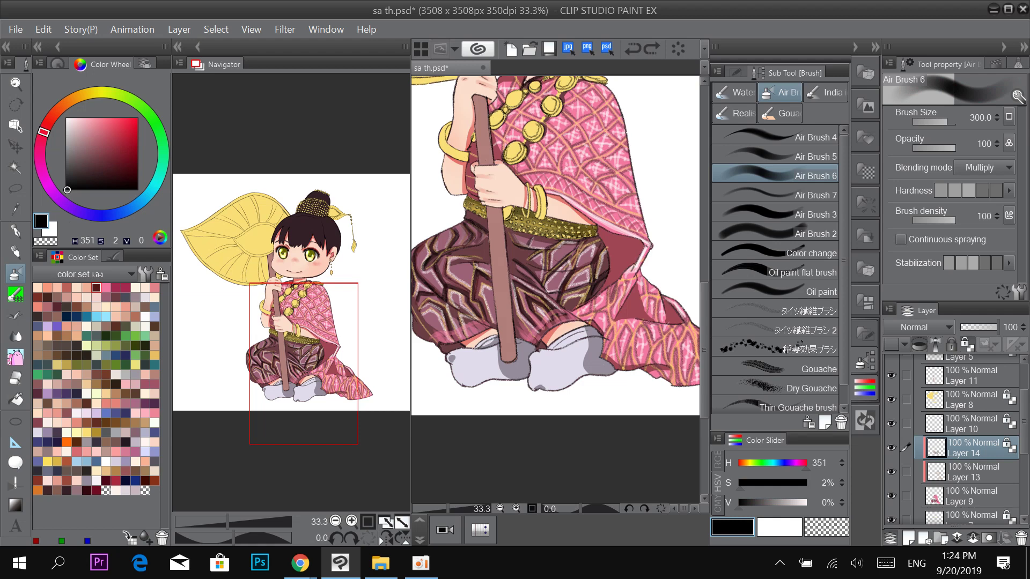
# Airbrush dark shading on the trousers below the belt on Layer 9, and sample a deep rose (H 350, S 55, V 62).
pyautogui.click(892, 447)
pyautogui.click(893, 453)
pyautogui.click(957, 496)
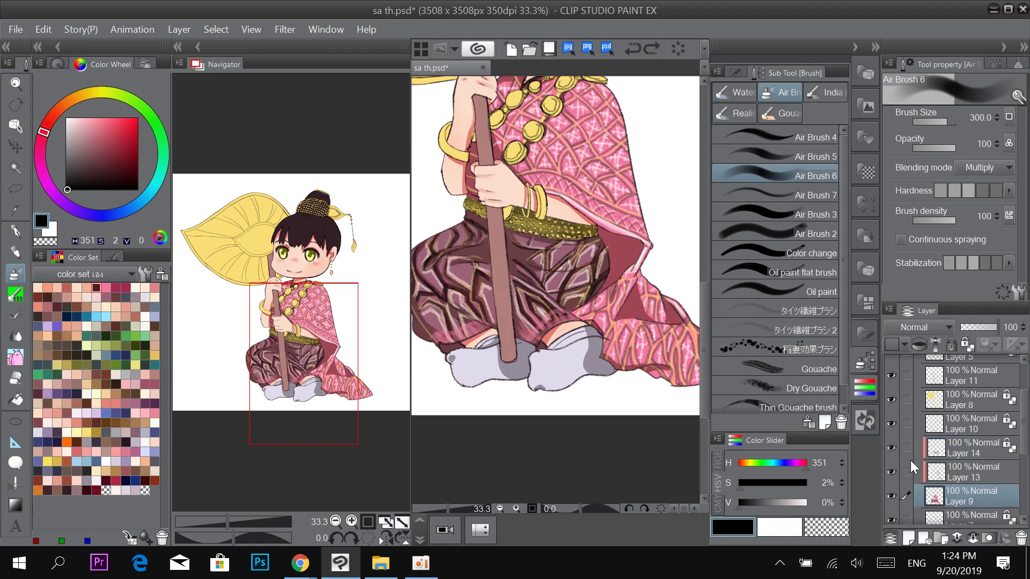
pyautogui.moveTo(592, 238); pyautogui.dragTo(553, 260)
pyautogui.hotkey('ctrl', 'z')
pyautogui.moveTo(480, 249); pyautogui.dragTo(523, 263)
pyautogui.moveTo(553, 322)
pyautogui.mouseDown()
pyautogui.moveTo(582, 271)
pyautogui.moveTo(561, 272)
pyautogui.moveTo(578, 299)
pyautogui.moveTo(598, 279)
pyautogui.mouseUp()
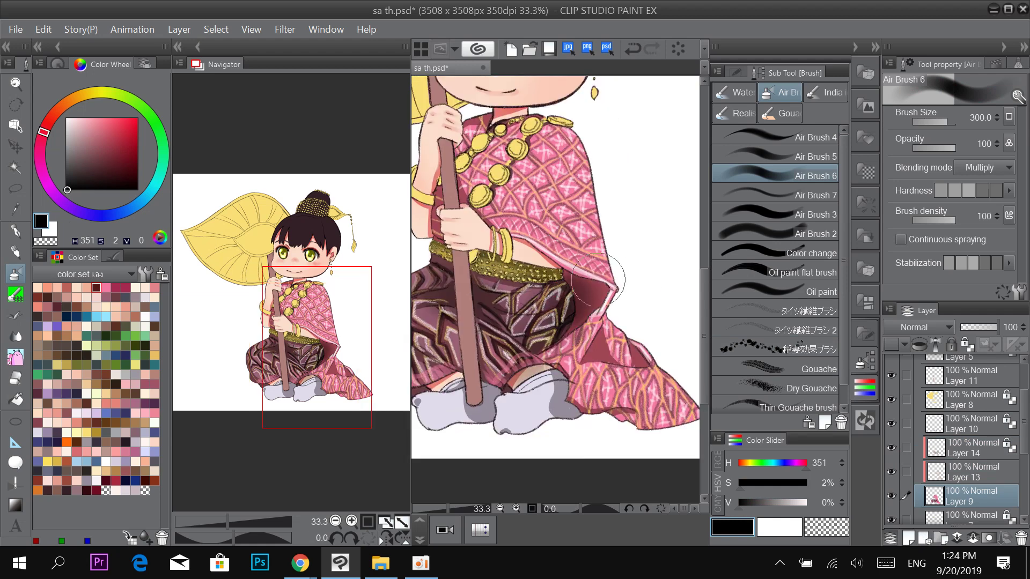
pyautogui.moveTo(608, 231); pyautogui.dragTo(631, 244)
pyautogui.keyDown('alt'); pyautogui.click(472, 236); pyautogui.keyUp('alt')
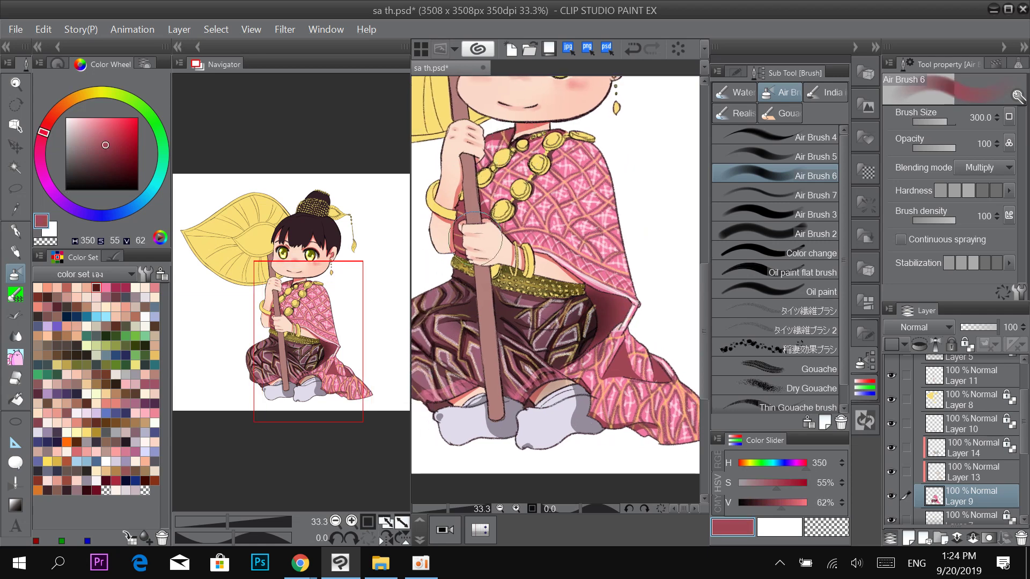
# Try shading the shawl with rose Multiply airbrush strokes and undo them.
pyautogui.moveTo(475, 238); pyautogui.dragTo(483, 141)
pyautogui.hotkey('ctrl', 'z')
pyautogui.moveTo(496, 205); pyautogui.dragTo(516, 216)
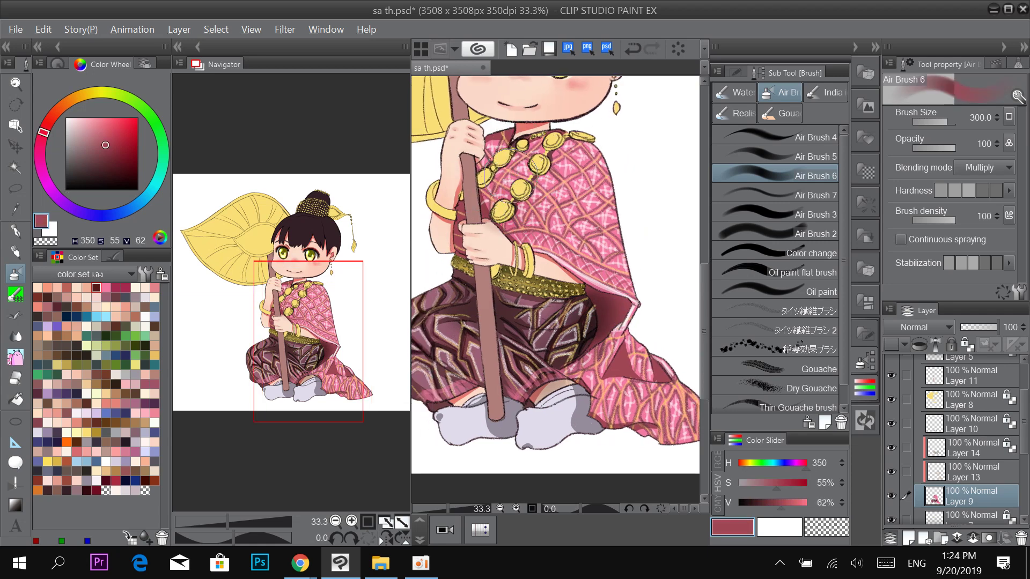
pyautogui.moveTo(510, 176); pyautogui.dragTo(538, 139)
pyautogui.hotkey('ctrl', 'z')
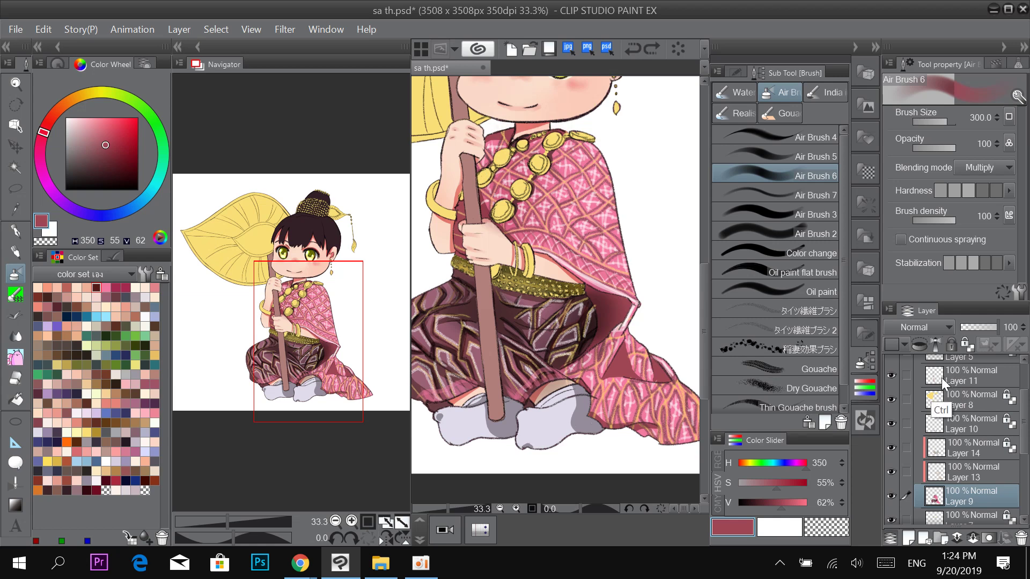
pyautogui.hotkey('ctrl', 'z')
pyautogui.hotkey('ctrl', 'z')
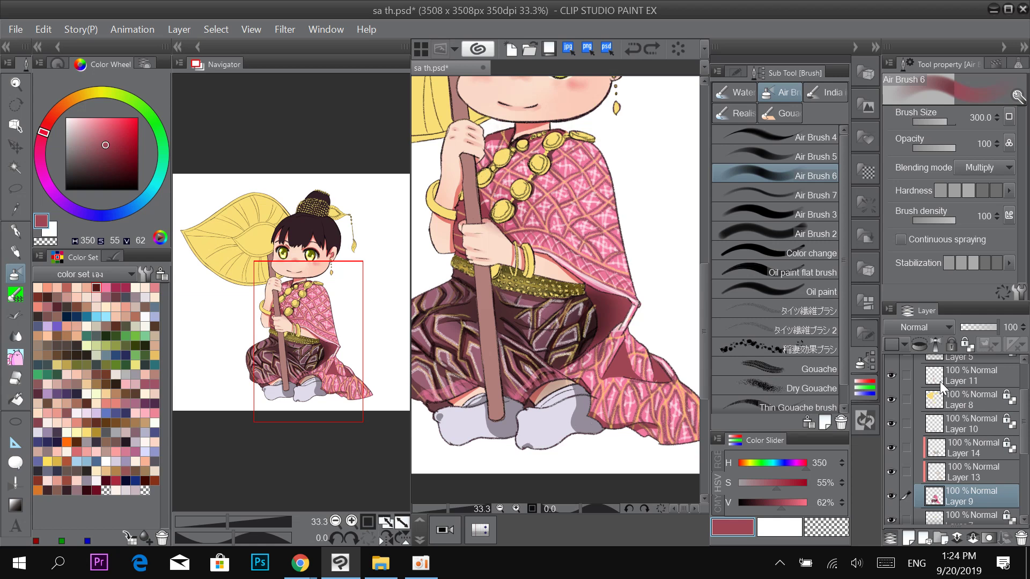
# Lock Layer 9's transparent pixels and shade the shawl's shoulder, edges and tail with the rose Multiply airbrush.
pyautogui.click(963, 346)
pyautogui.moveTo(493, 199)
pyautogui.mouseDown()
pyautogui.moveTo(568, 242)
pyautogui.moveTo(622, 196)
pyautogui.moveTo(670, 267)
pyautogui.mouseUp()
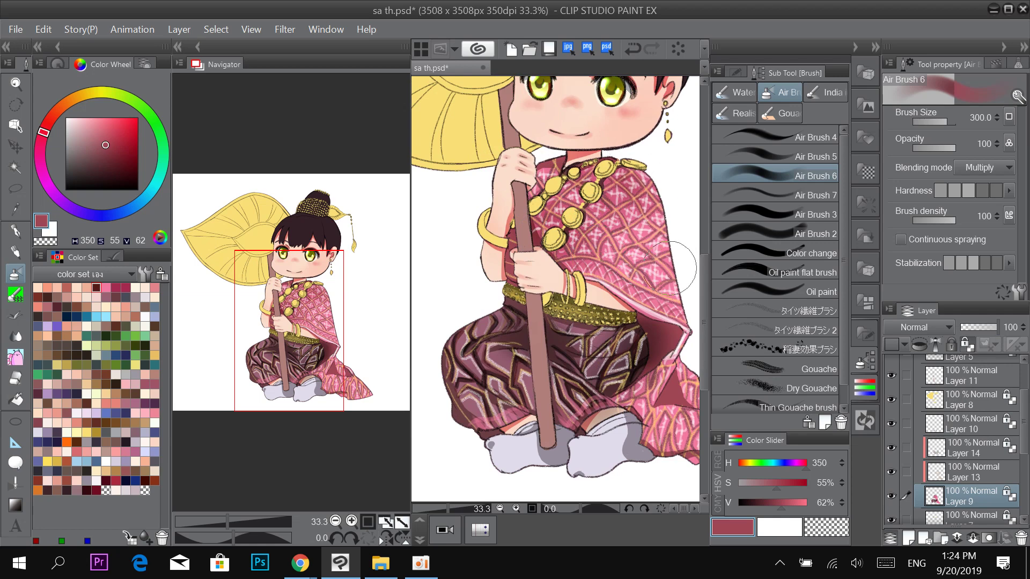
pyautogui.moveTo(665, 221); pyautogui.dragTo(639, 202)
pyautogui.moveTo(547, 151)
pyautogui.mouseDown()
pyautogui.moveTo(606, 171)
pyautogui.moveTo(616, 198)
pyautogui.mouseUp()
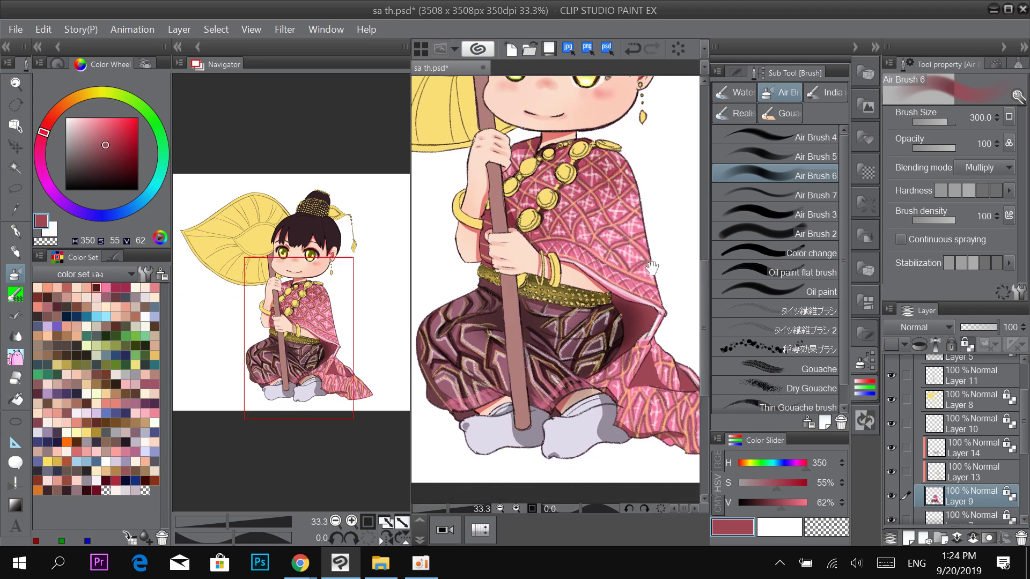
pyautogui.moveTo(644, 343)
pyautogui.mouseDown()
pyautogui.moveTo(614, 302)
pyautogui.moveTo(638, 343)
pyautogui.moveTo(622, 376)
pyautogui.moveTo(567, 241)
pyautogui.moveTo(611, 233)
pyautogui.mouseUp()
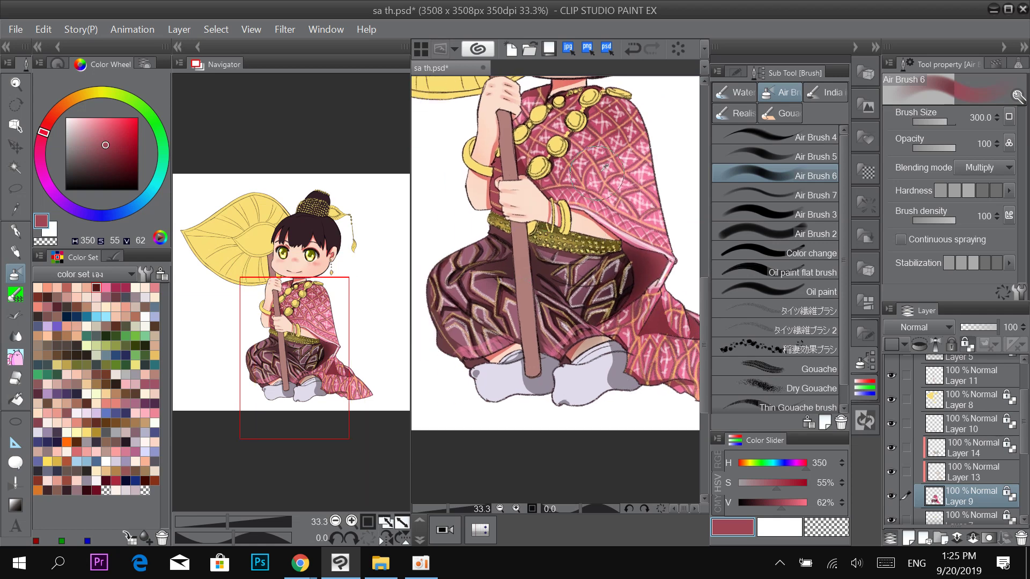
# Set the airbrush to Soft light, enrich the shawl and trousers with rose, and check the whole figure.
pyautogui.press('alt')
pyautogui.click(1005, 175)
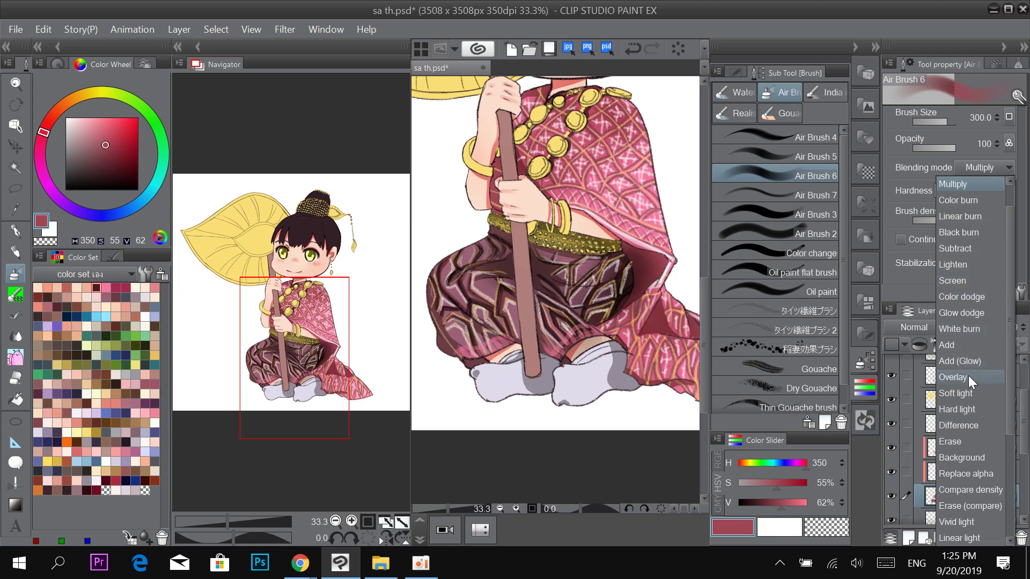
pyautogui.click(972, 392)
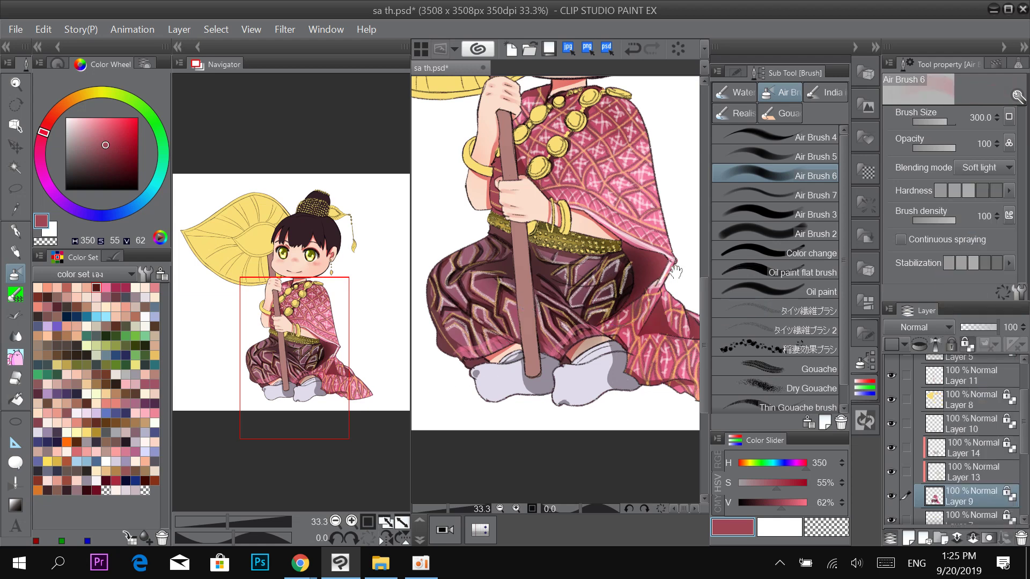
pyautogui.moveTo(675, 272); pyautogui.dragTo(638, 374)
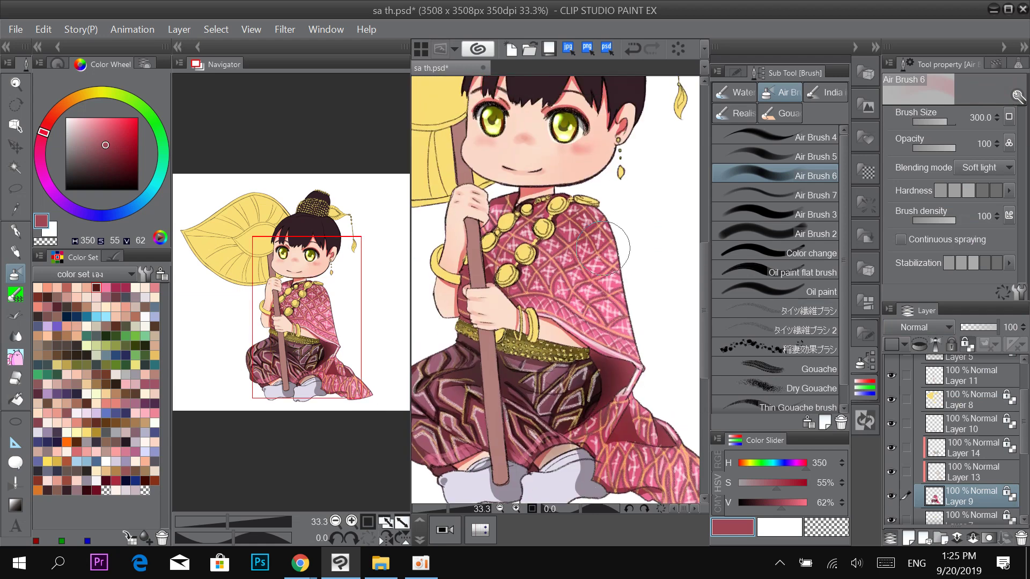
pyautogui.hotkey('ctrl', '-')
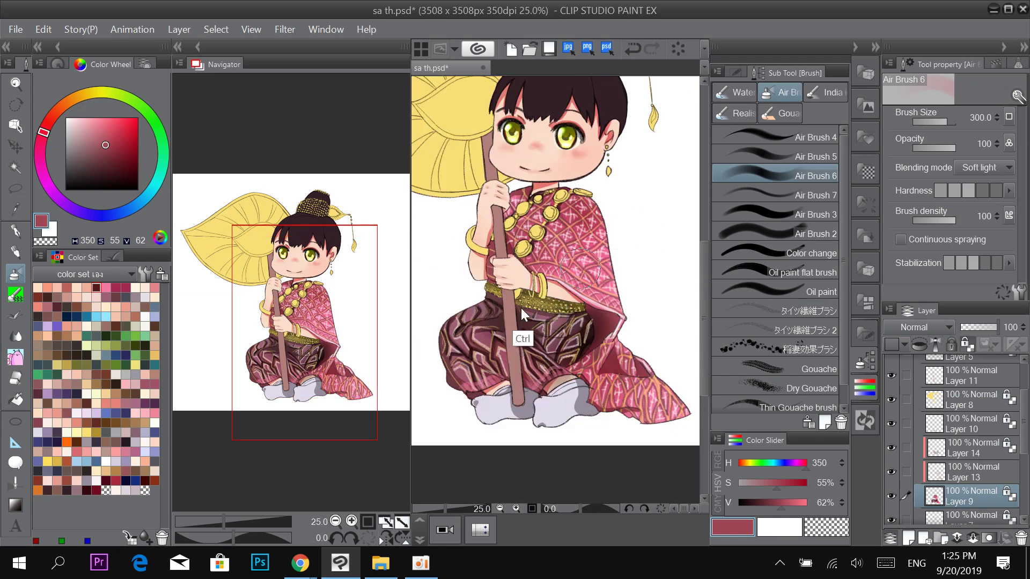
pyautogui.hotkey('ctrl', '0')
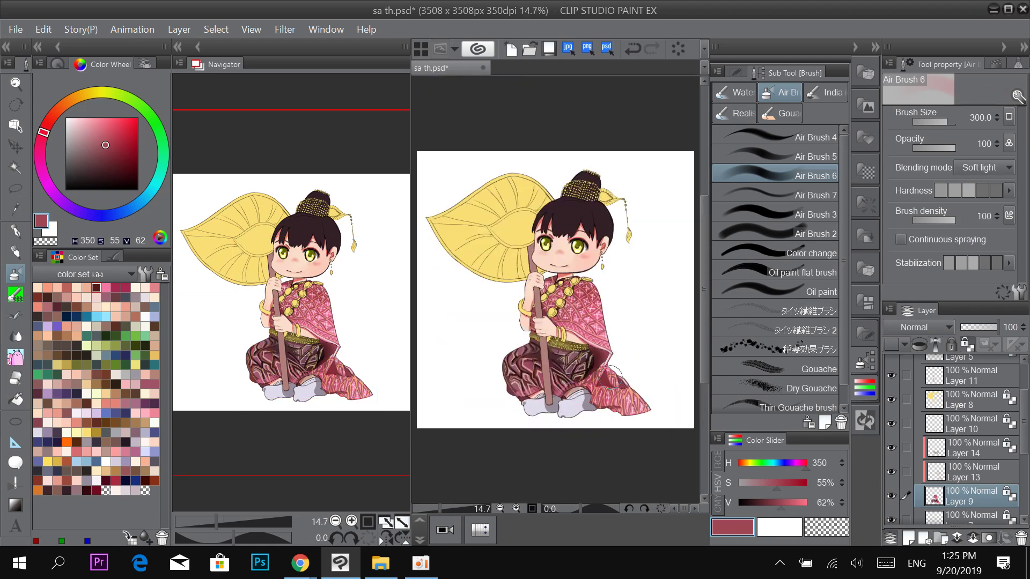
pyautogui.scroll(2, 553, 394)
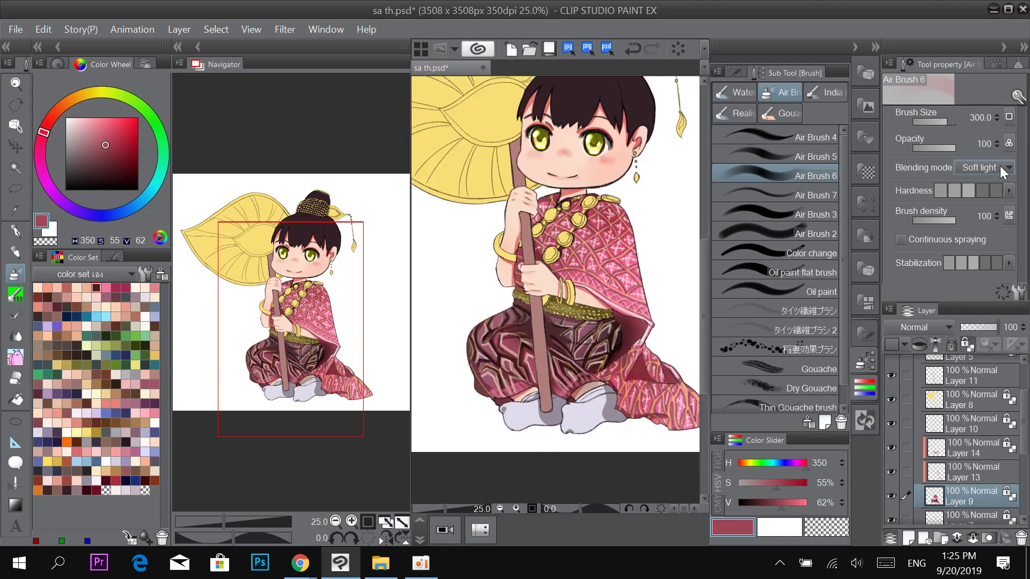
# Set the airbrush to Overlay with pale yellow (H 59, S 43, V 100) and try a highlight on the trouser leg left of the staff.
pyautogui.click(1001, 168)
pyautogui.click(967, 216)
pyautogui.click(96, 117)
pyautogui.click(99, 92)
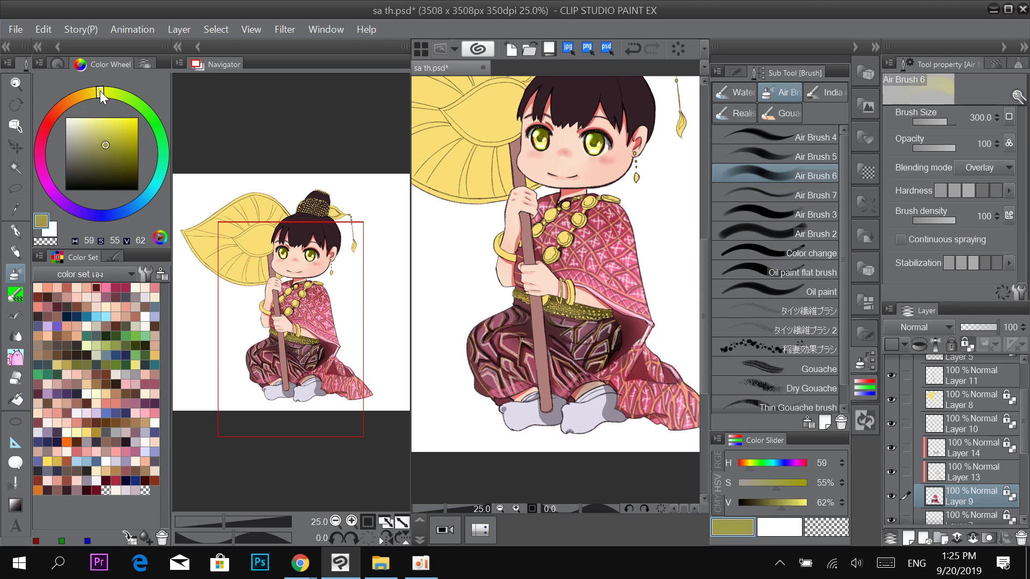
pyautogui.moveTo(510, 372); pyautogui.dragTo(511, 354)
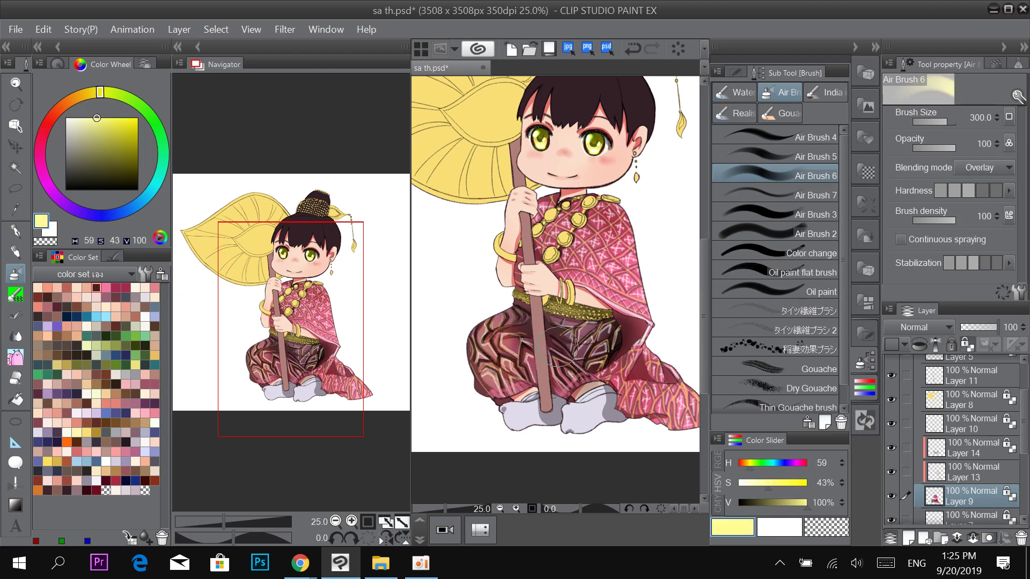
pyautogui.hotkey('ctrl', 'z')
# Add a new layer above Layer 14, clip it to the layer below, and set the airbrush blending to Normal.
pyautogui.click(980, 445)
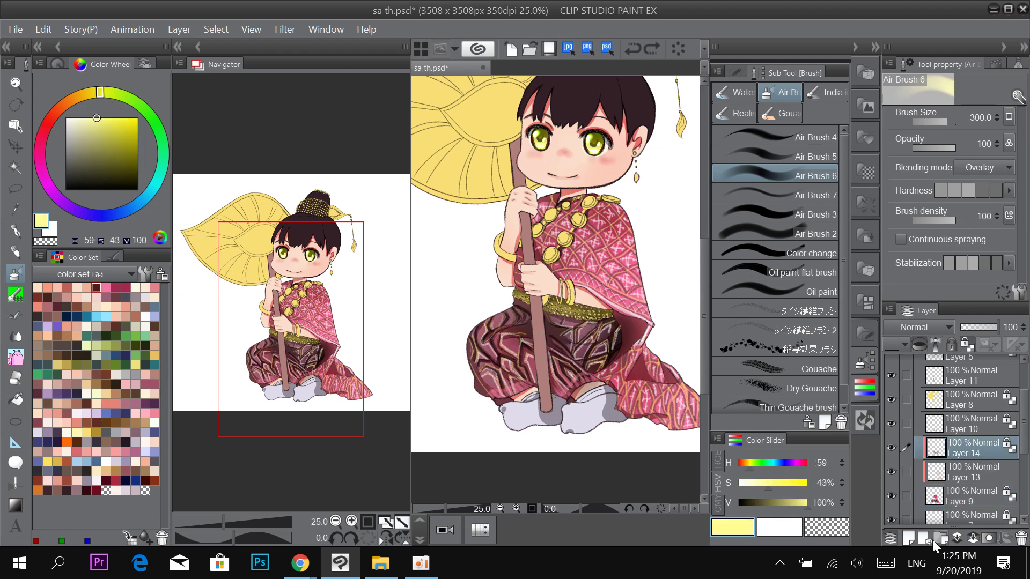
pyautogui.click(908, 538)
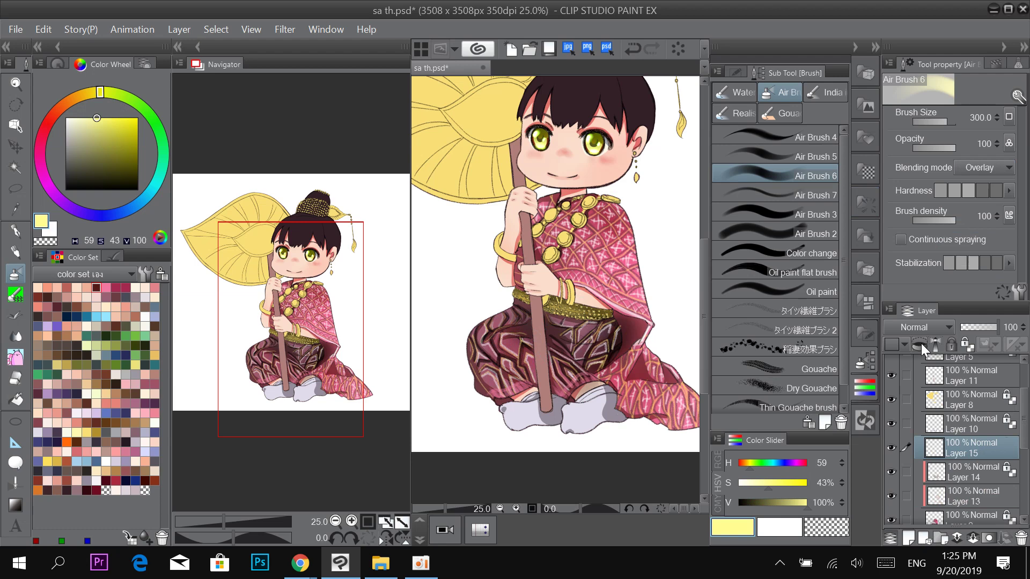
pyautogui.click(984, 167)
pyautogui.scroll(1, 994, 183)
pyautogui.click(994, 184)
pyautogui.click(1000, 167)
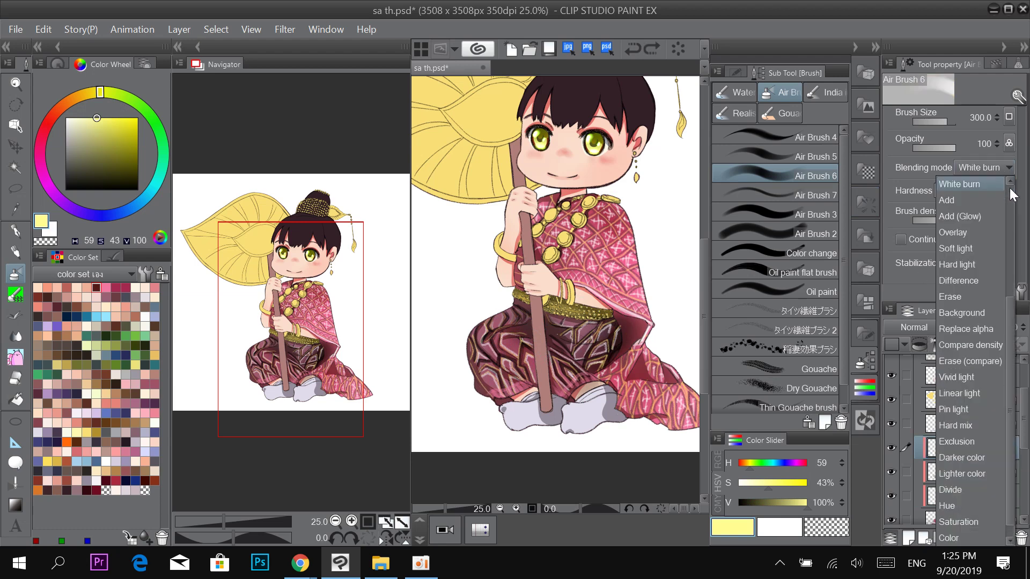
pyautogui.click(1010, 189)
pyautogui.click(988, 184)
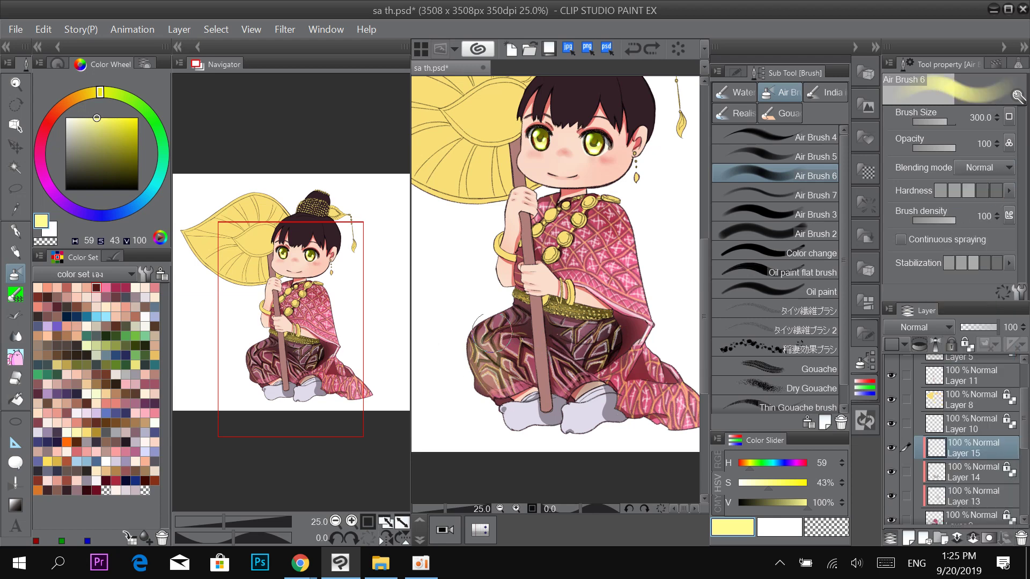
# Reduce the airbrush size to 120 and brush a pale yellow highlight onto the trouser leg left of the staff.
pyautogui.press('[')
pyautogui.press('[')
pyautogui.press('[')
pyautogui.press('[')
pyautogui.press('[')
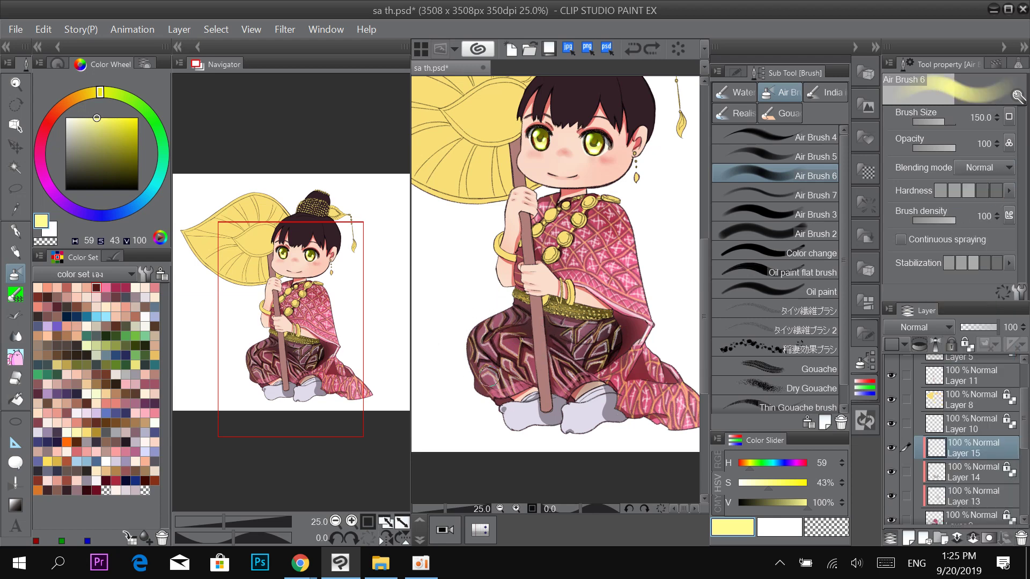
pyautogui.moveTo(489, 377); pyautogui.dragTo(482, 325)
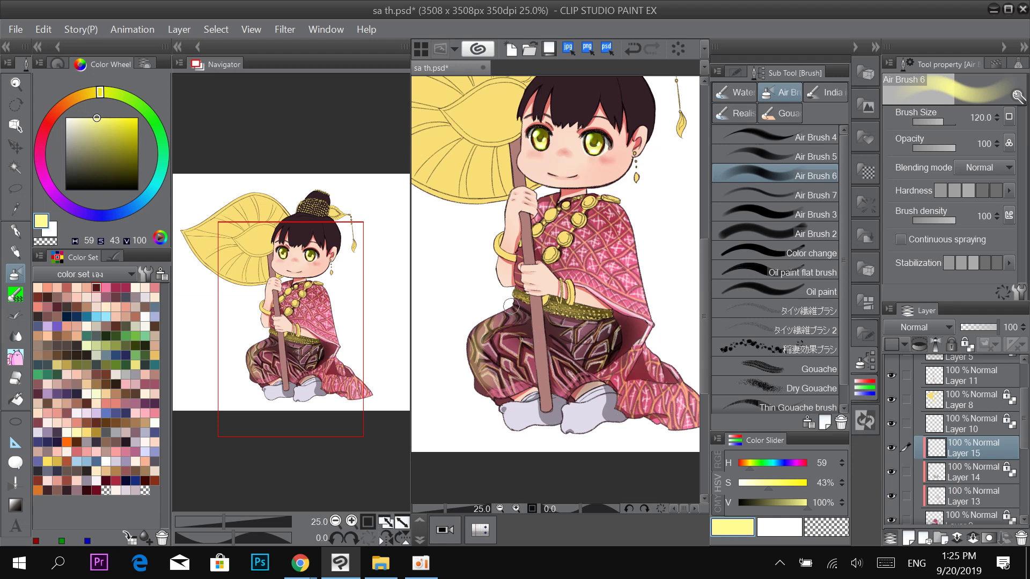
# Brush soft pale yellow highlights over the patterned trousers with Air Brush 6 at sizes between 80 and 150.
pyautogui.moveTo(502, 352)
pyautogui.mouseDown()
pyautogui.moveTo(528, 373)
pyautogui.moveTo(564, 379)
pyautogui.mouseUp()
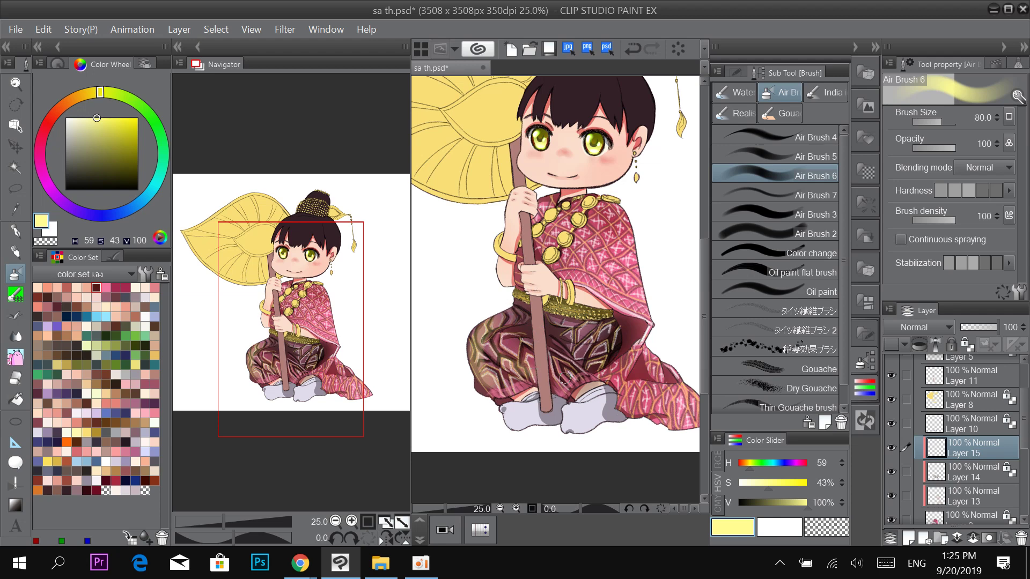
pyautogui.moveTo(521, 339)
pyautogui.mouseDown()
pyautogui.moveTo(528, 354)
pyautogui.moveTo(583, 376)
pyautogui.mouseUp()
pyautogui.moveTo(476, 334)
pyautogui.mouseDown()
pyautogui.moveTo(510, 313)
pyautogui.moveTo(475, 366)
pyautogui.mouseUp()
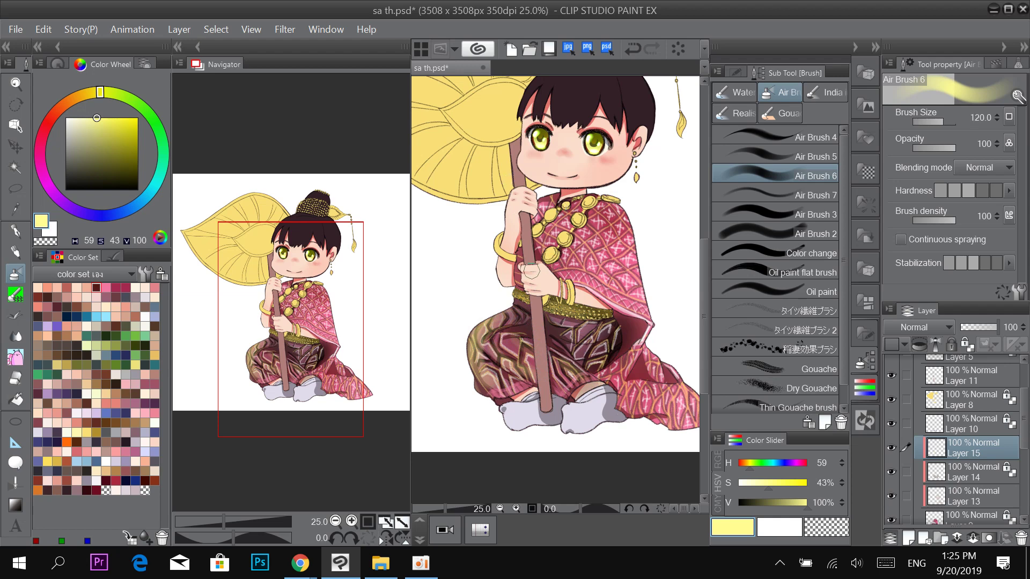
pyautogui.press('[')
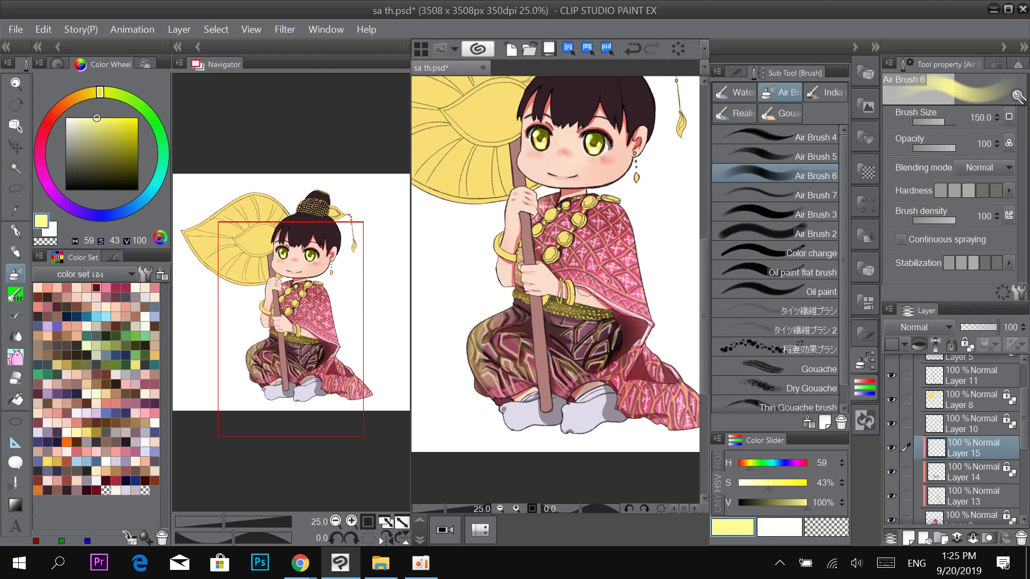
pyautogui.scroll(-1, 609, 251)
pyautogui.scroll(1, 593, 327)
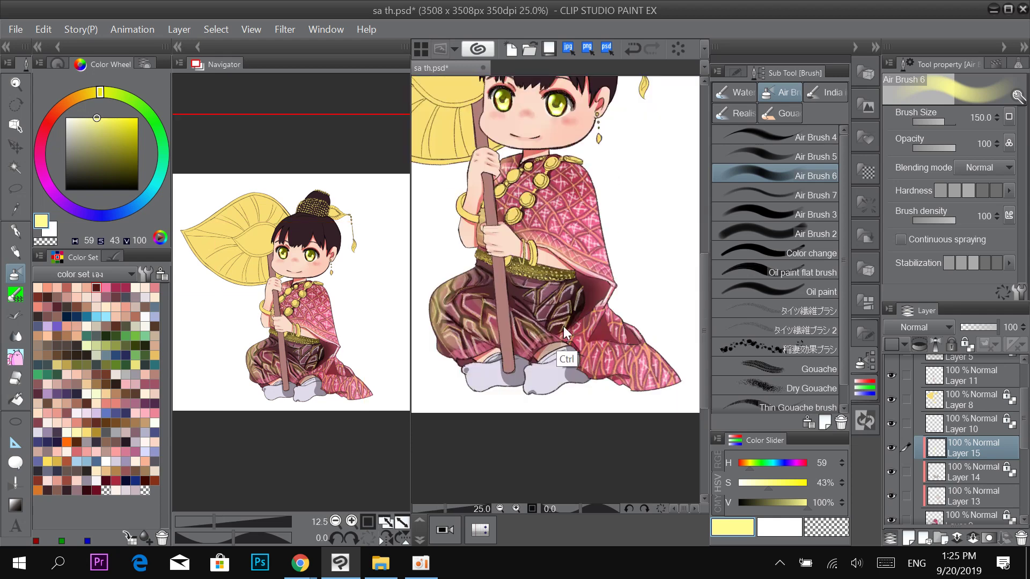
pyautogui.scroll(1, 564, 329)
pyautogui.moveTo(547, 300); pyautogui.dragTo(627, 251)
pyautogui.press('[')
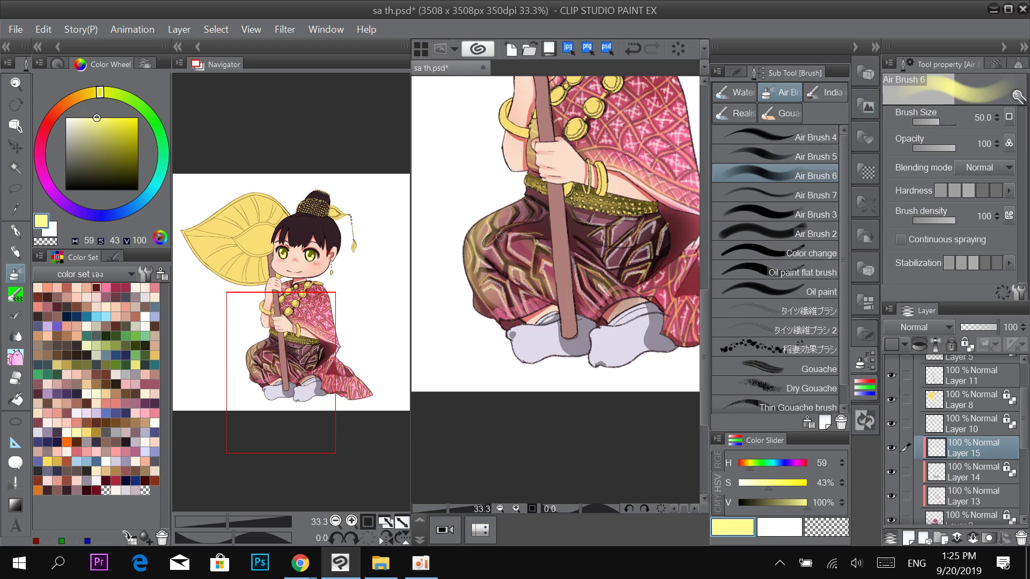
# Try a small pale yellow detail on the trouser leg left of the staff with Air Brush 4 at size 20.
pyautogui.scroll(1, 500, 236)
pyautogui.click(778, 138)
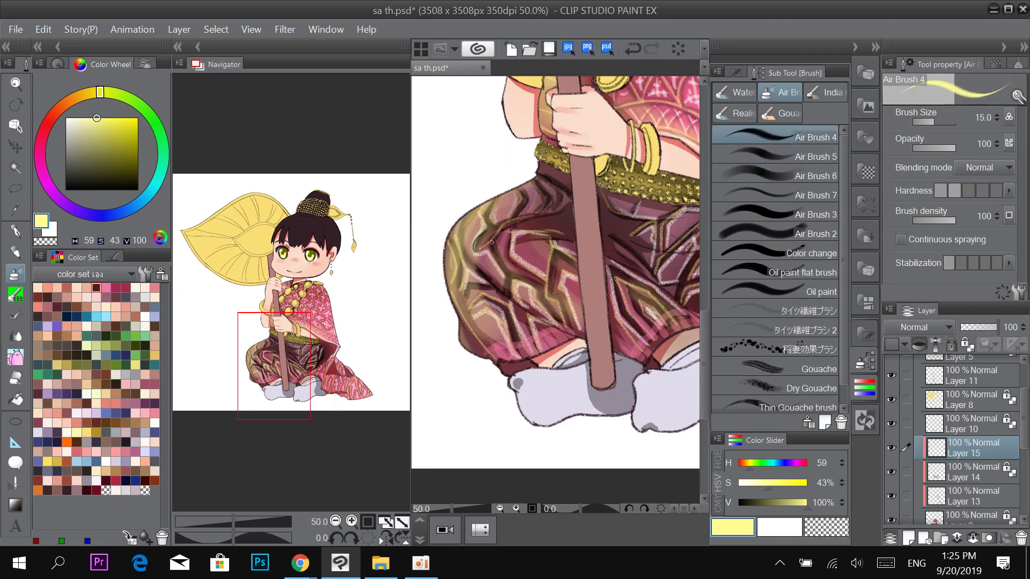
pyautogui.press('[')
pyautogui.press(']')
pyautogui.press(']')
pyautogui.press(']')
pyautogui.moveTo(522, 250); pyautogui.dragTo(528, 246)
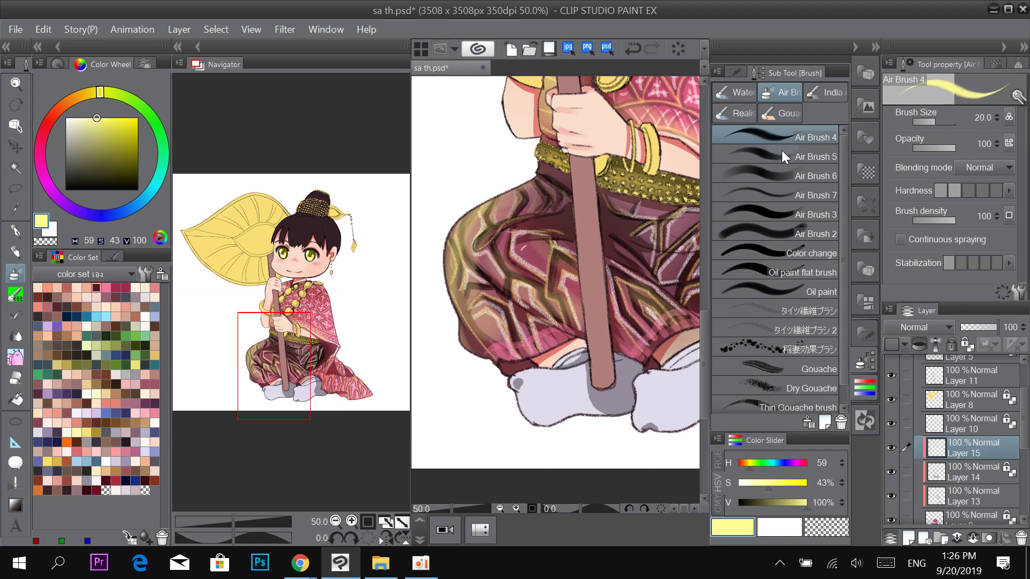
# Dot pale yellow specks into the pattern on the trouser leg left of the staff with the Darker pencil at sizes 30 to 50.
pyautogui.click(16, 253)
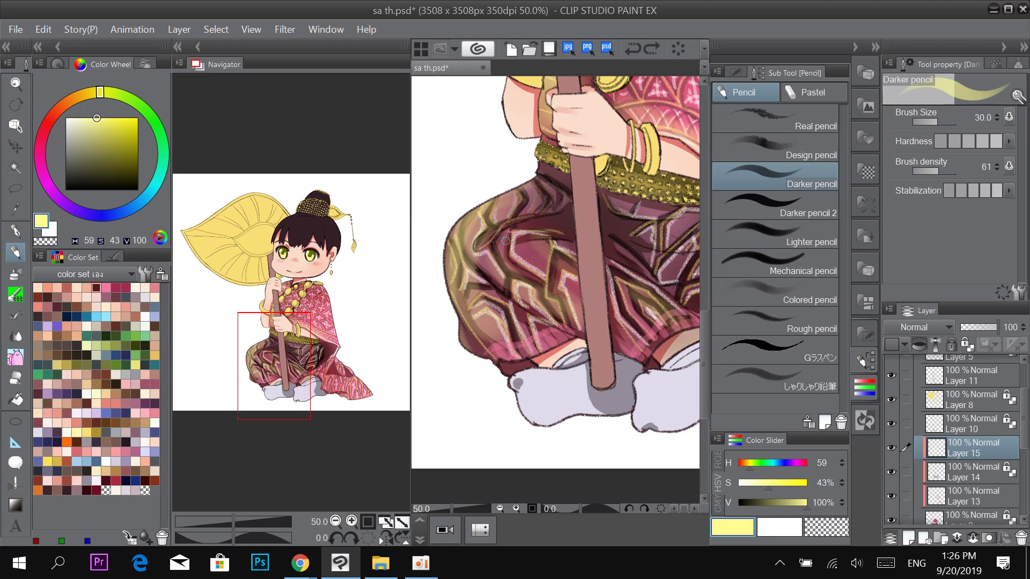
pyautogui.moveTo(519, 248); pyautogui.dragTo(525, 253)
pyautogui.click(551, 332)
pyautogui.click(559, 334)
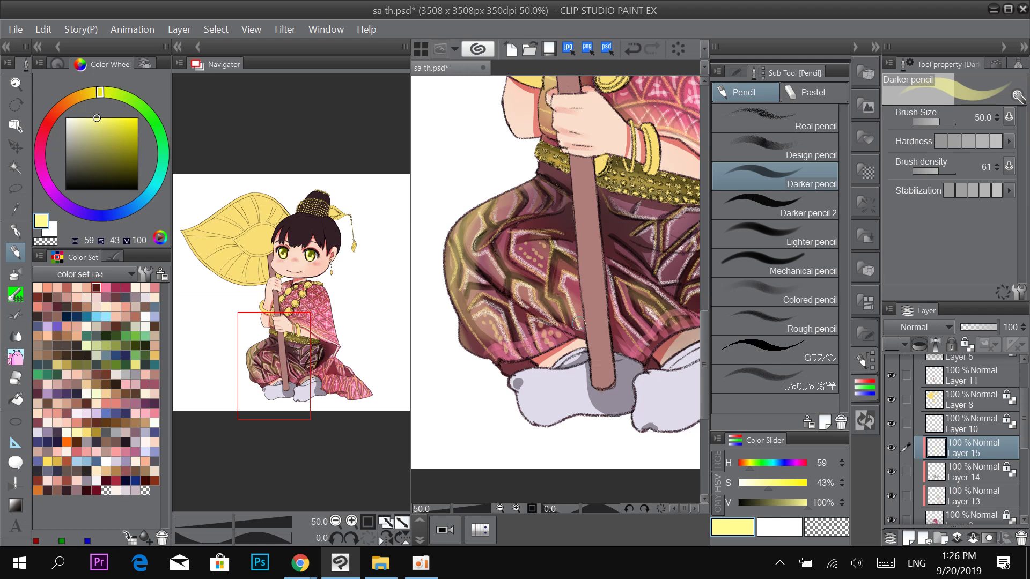
pyautogui.moveTo(572, 201); pyautogui.dragTo(612, 237)
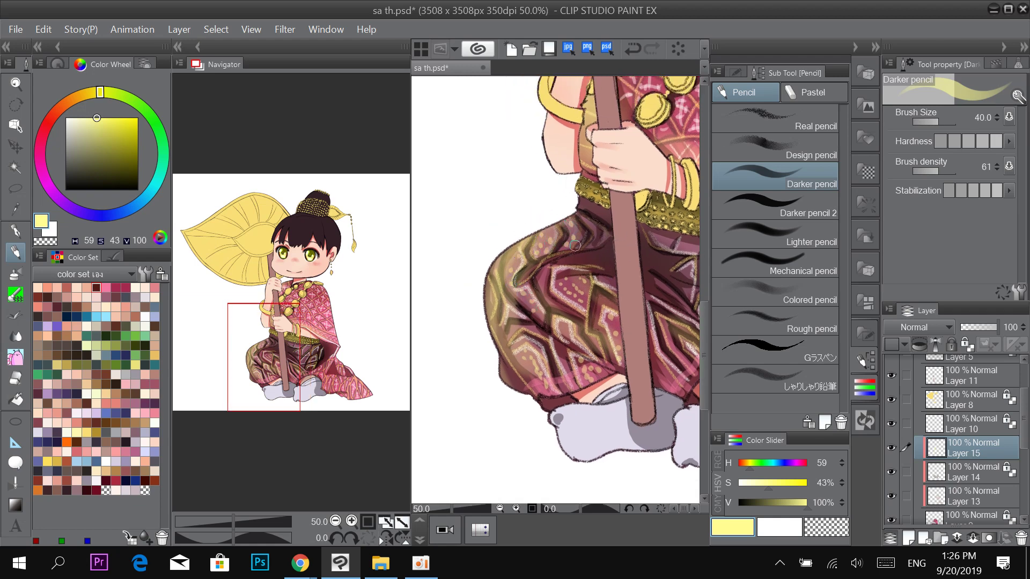
pyautogui.moveTo(588, 219)
pyautogui.mouseDown()
pyautogui.moveTo(594, 243)
pyautogui.moveTo(617, 222)
pyautogui.mouseUp()
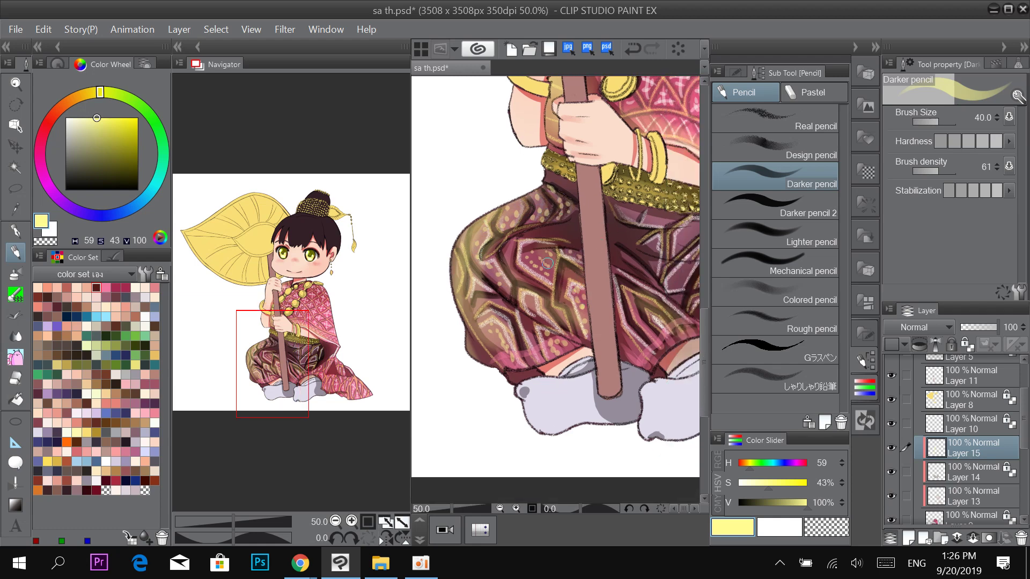
# Dot pale yellow pattern details across the trousers right of the staff and below the belt with the Darker pencil at sizes 30 to 50.
pyautogui.moveTo(630, 335); pyautogui.dragTo(579, 311)
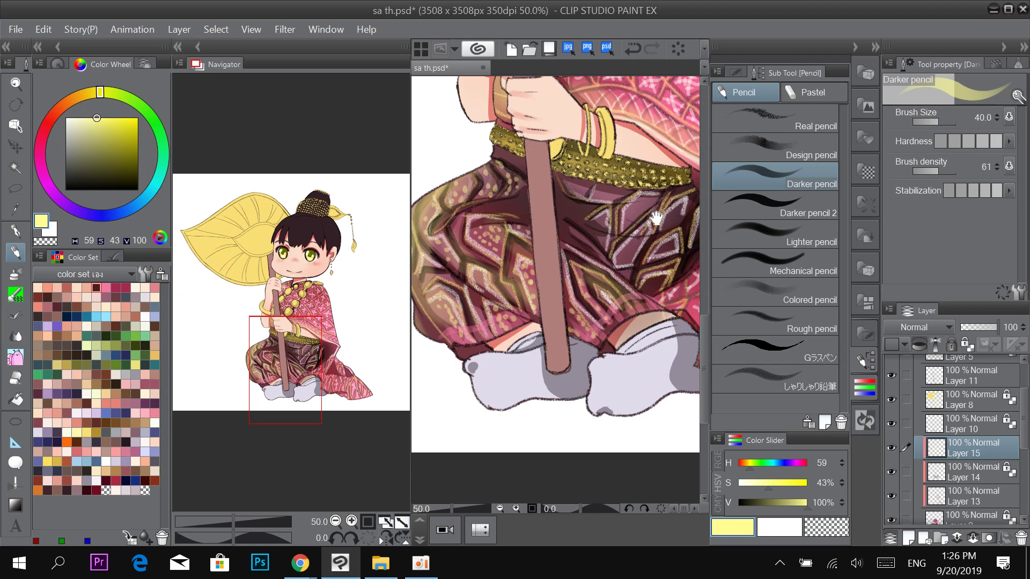
pyautogui.moveTo(660, 211); pyautogui.dragTo(623, 237)
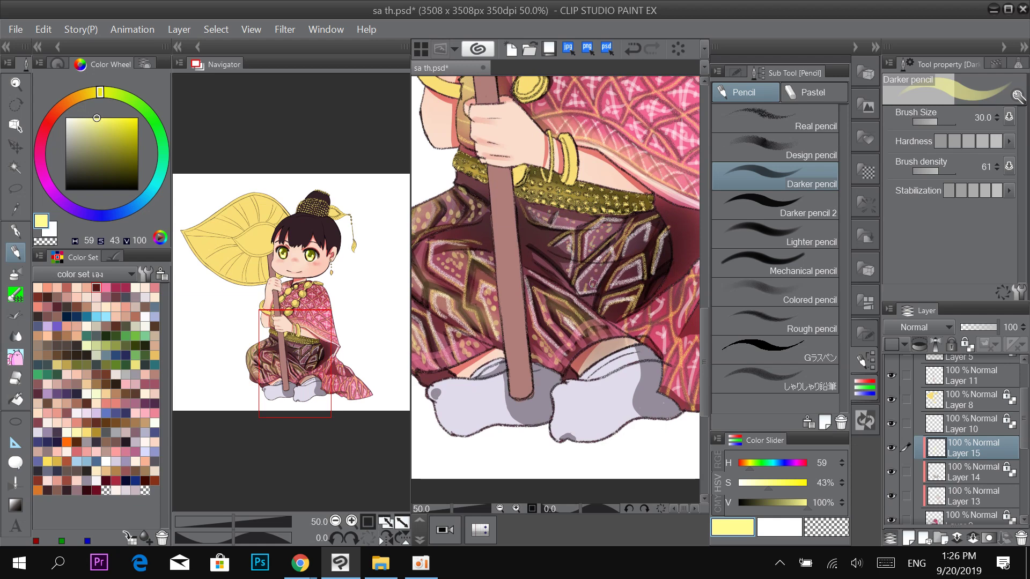
pyautogui.moveTo(646, 238); pyautogui.dragTo(600, 209)
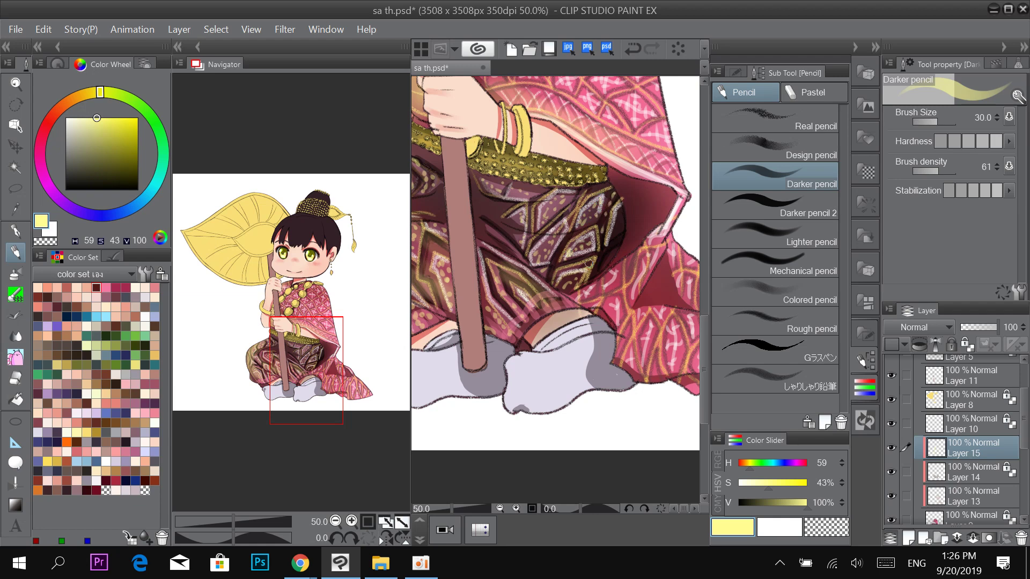
pyautogui.moveTo(617, 253); pyautogui.dragTo(680, 256)
pyautogui.moveTo(559, 248); pyautogui.dragTo(632, 274)
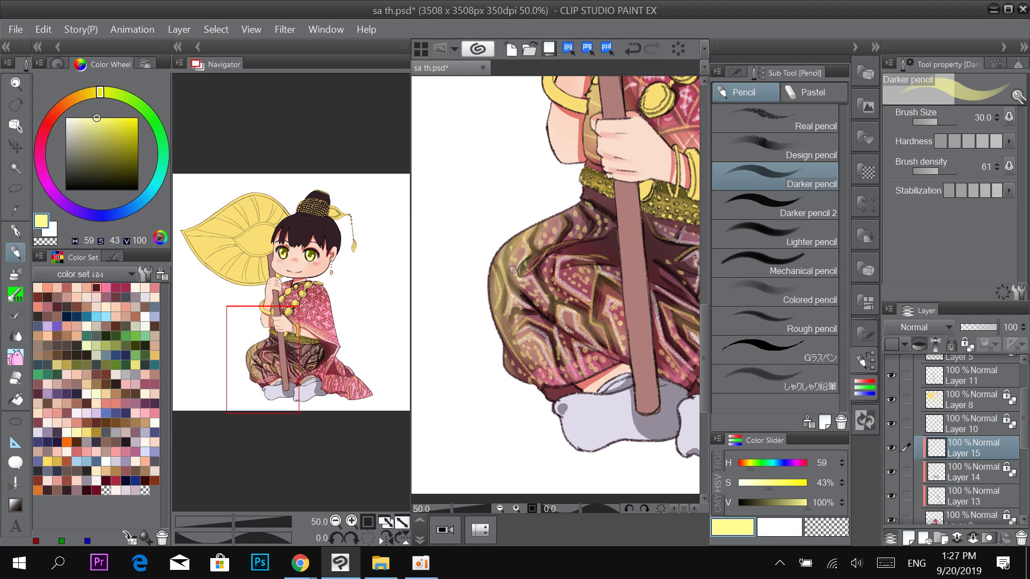
pyautogui.scroll(-2, 603, 179)
pyautogui.moveTo(653, 205); pyautogui.dragTo(566, 275)
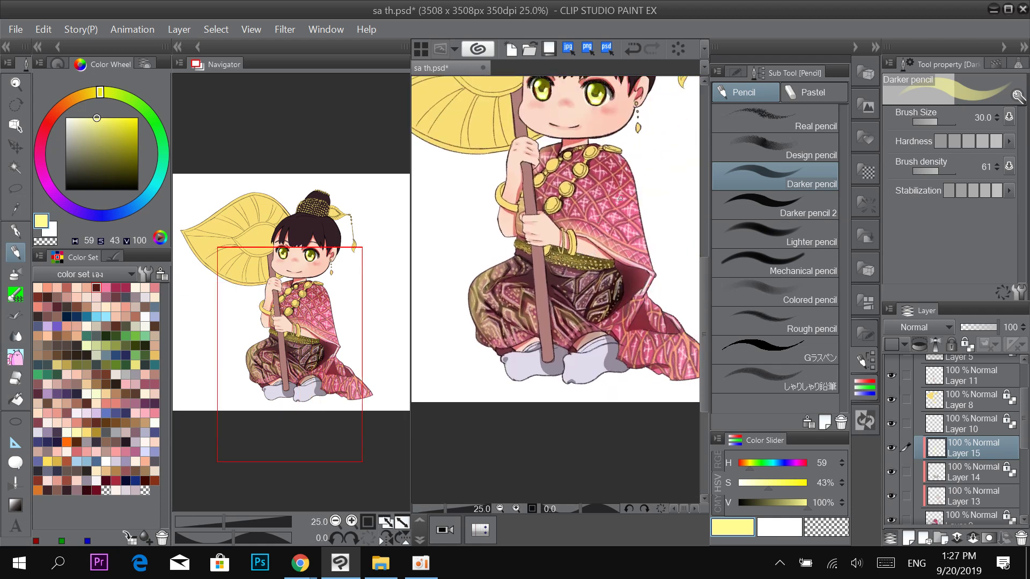
pyautogui.scroll(3, 565, 275)
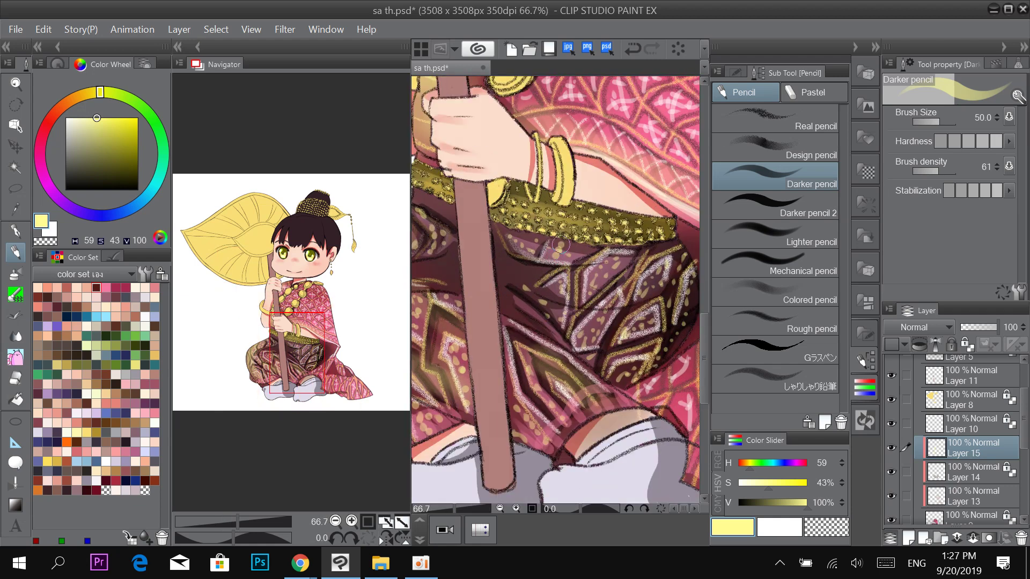
pyautogui.scroll(-5, 537, 241)
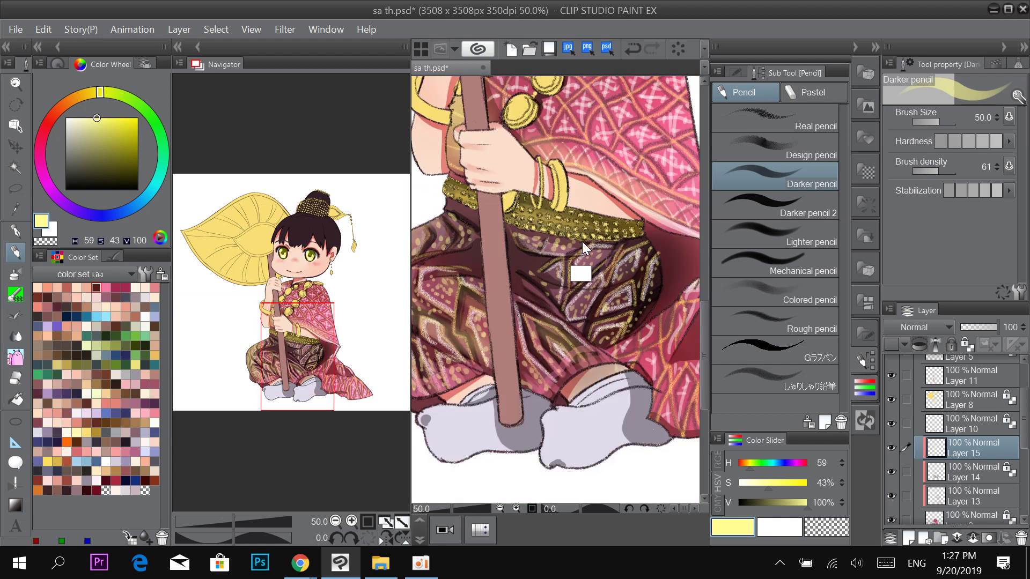
# On Layer 8, shade the gold necklace with the Darker pencil at size 100 in dark brown (H 45, S 60, V 25).
pyautogui.click(963, 408)
pyautogui.scroll(2, 586, 303)
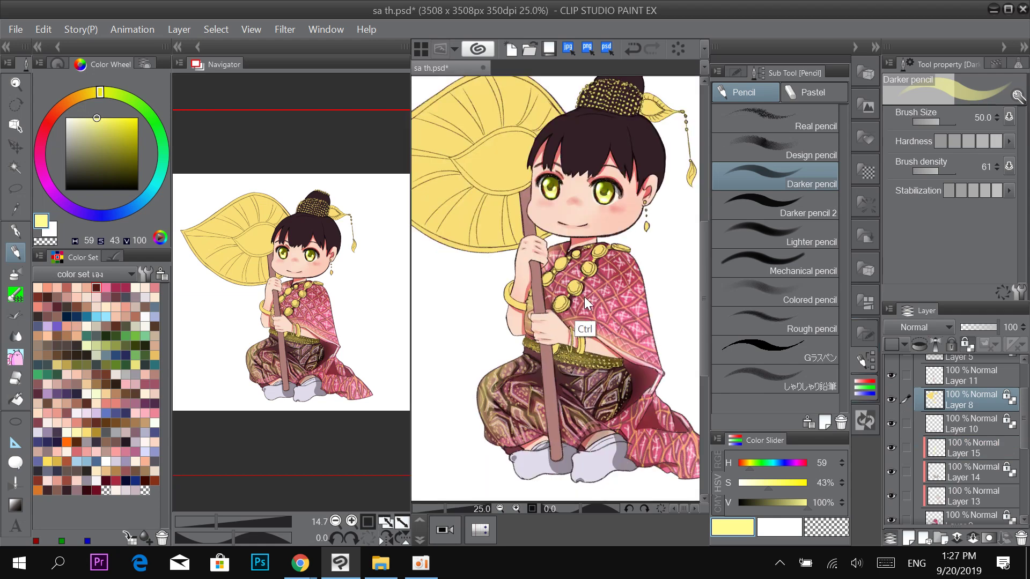
pyautogui.scroll(1, 585, 302)
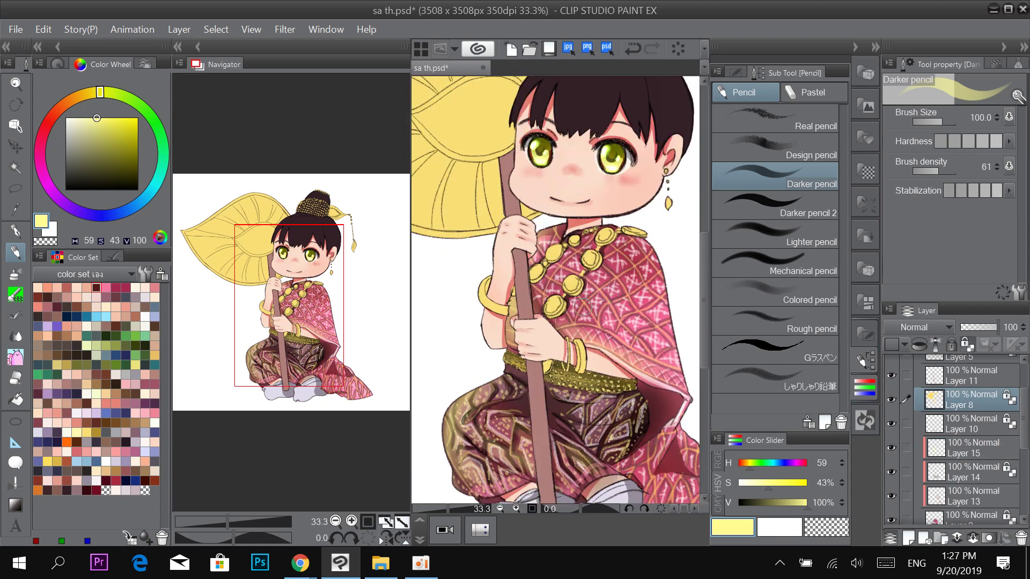
pyautogui.scroll(1, 582, 307)
pyautogui.keyDown('alt'); pyautogui.click(540, 311); pyautogui.keyUp('alt')
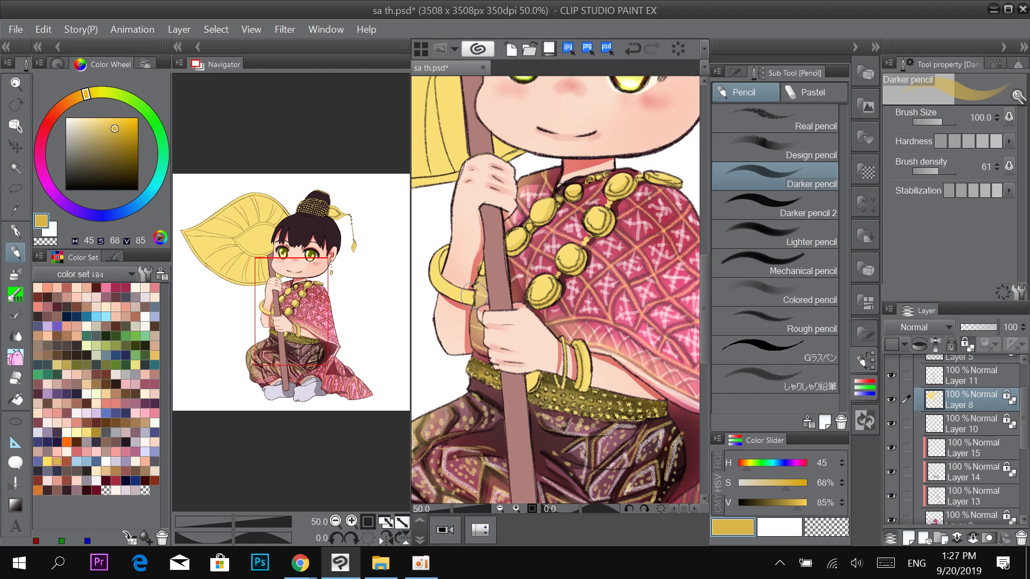
pyautogui.click(108, 171)
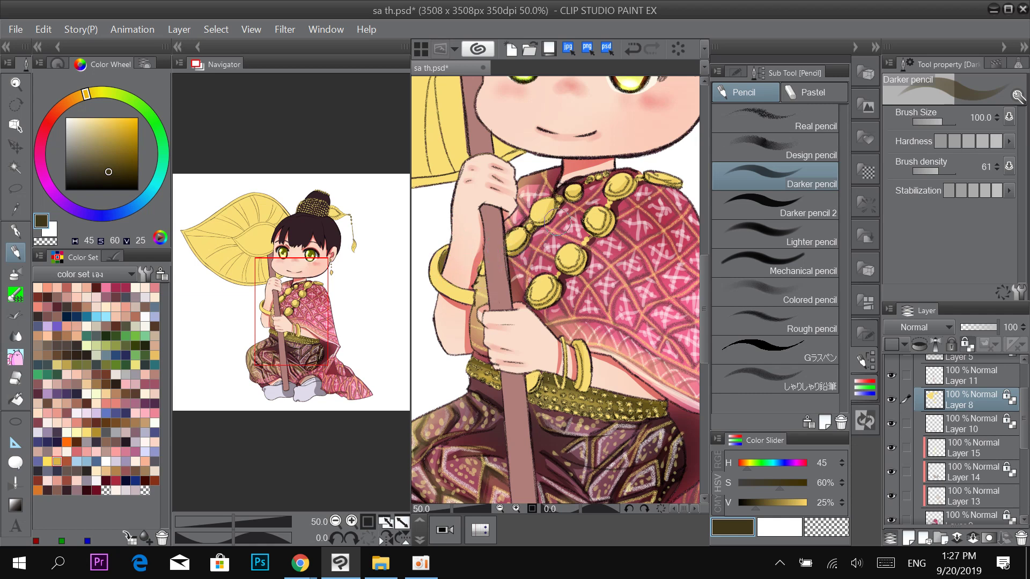
pyautogui.moveTo(579, 190); pyautogui.dragTo(552, 156)
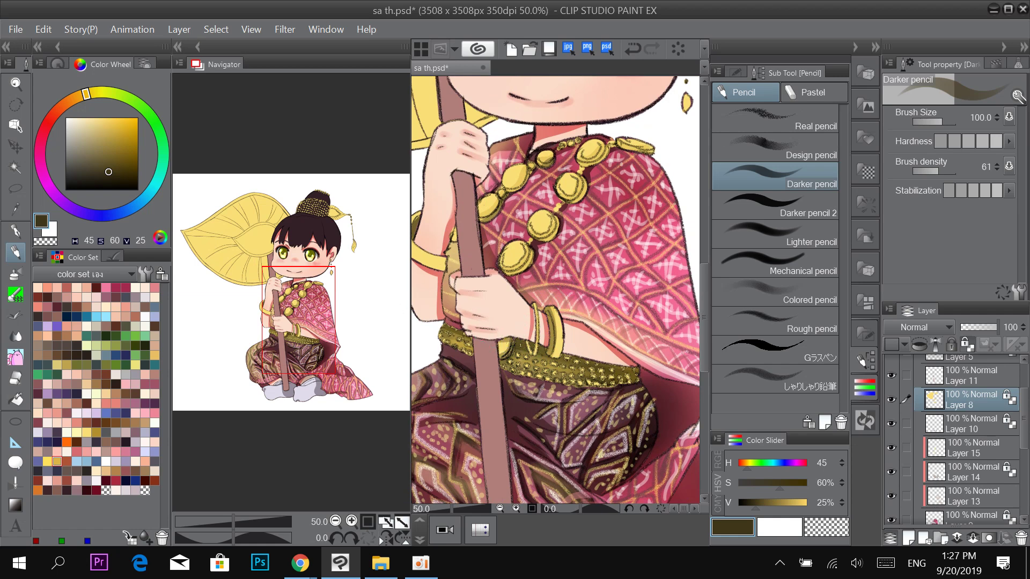
# Highlight the gold necklace beads in pale yellow (H 57, S 30, V 99) with the Darker pencil at size 80.
pyautogui.click(77, 432)
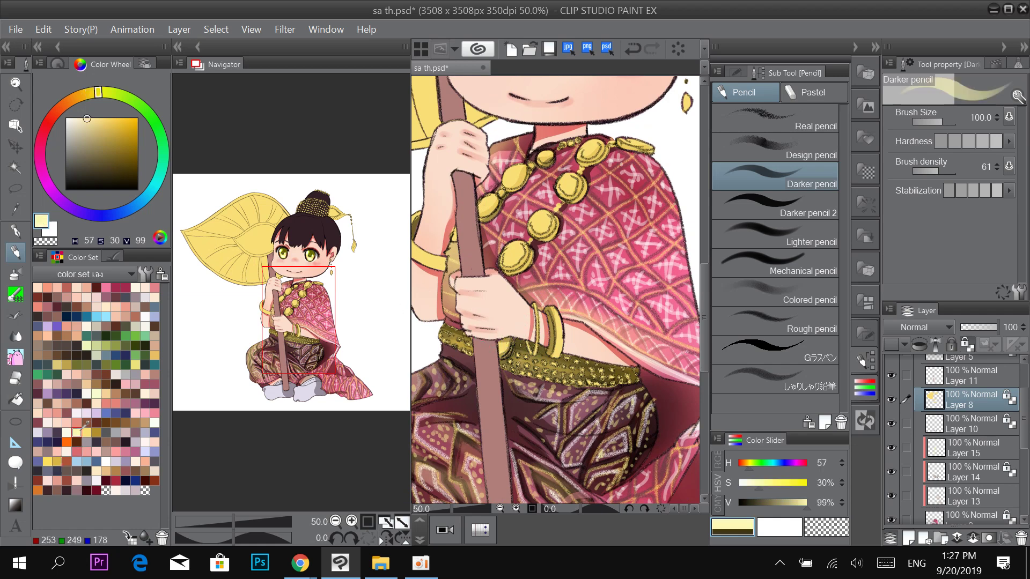
pyautogui.press('[')
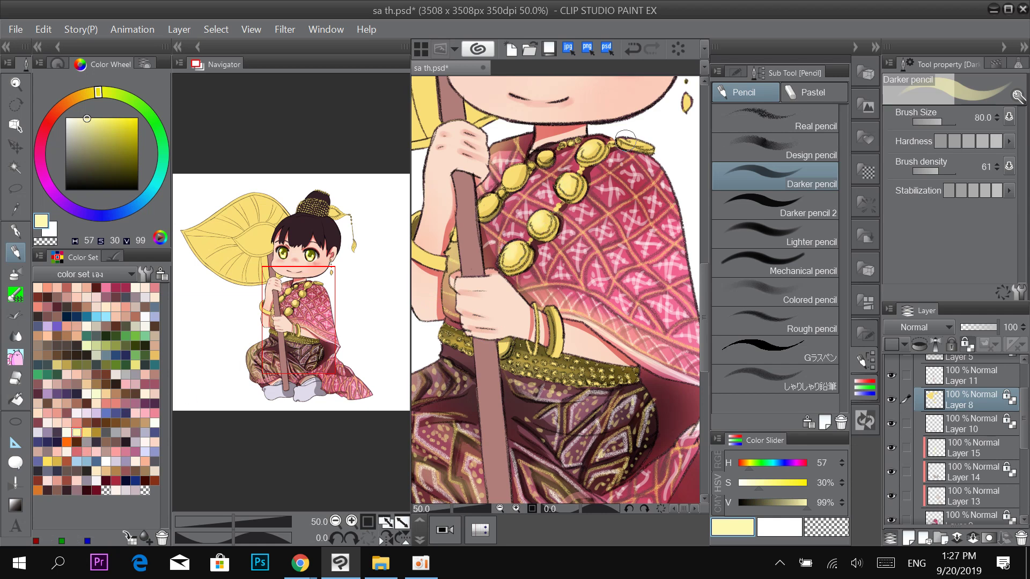
pyautogui.moveTo(510, 192); pyautogui.dragTo(570, 194)
pyautogui.press('[')
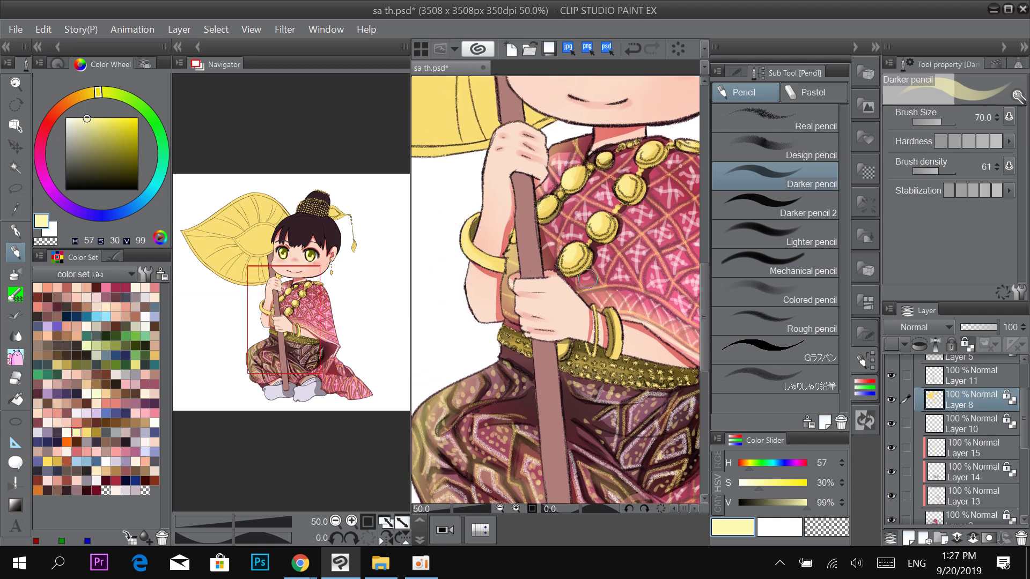
# Add white glints to the gold bracelet and necklace beads with the Darker pencil at size 50.
pyautogui.moveTo(101, 148); pyautogui.dragTo(66, 118)
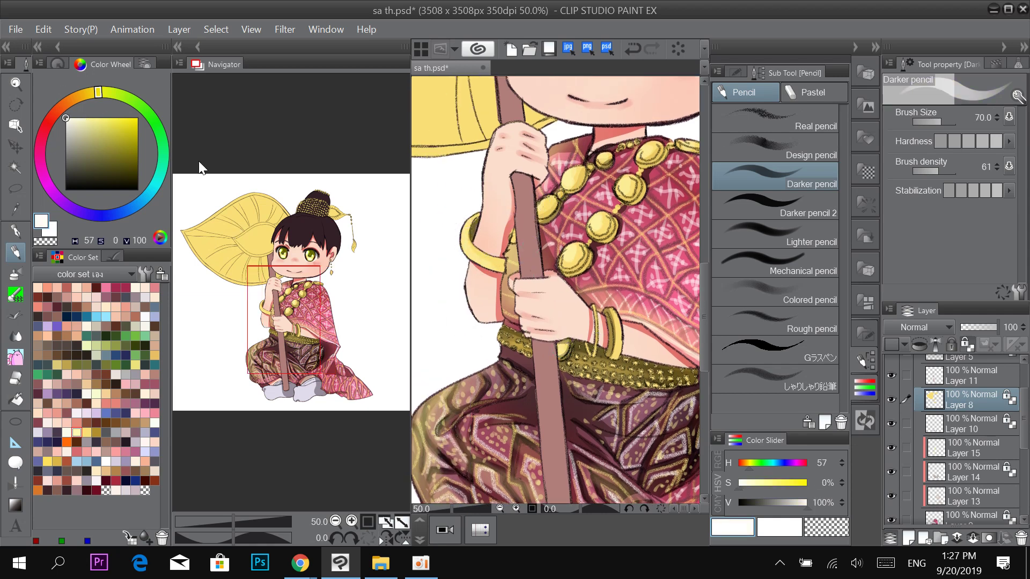
pyautogui.moveTo(464, 227); pyautogui.dragTo(479, 262)
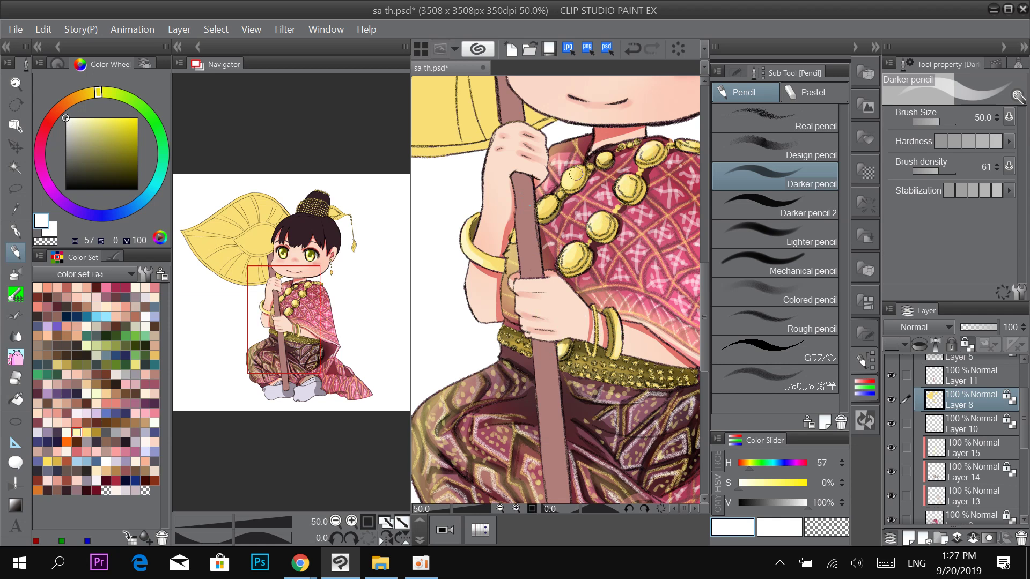
pyautogui.moveTo(674, 138); pyautogui.dragTo(606, 164)
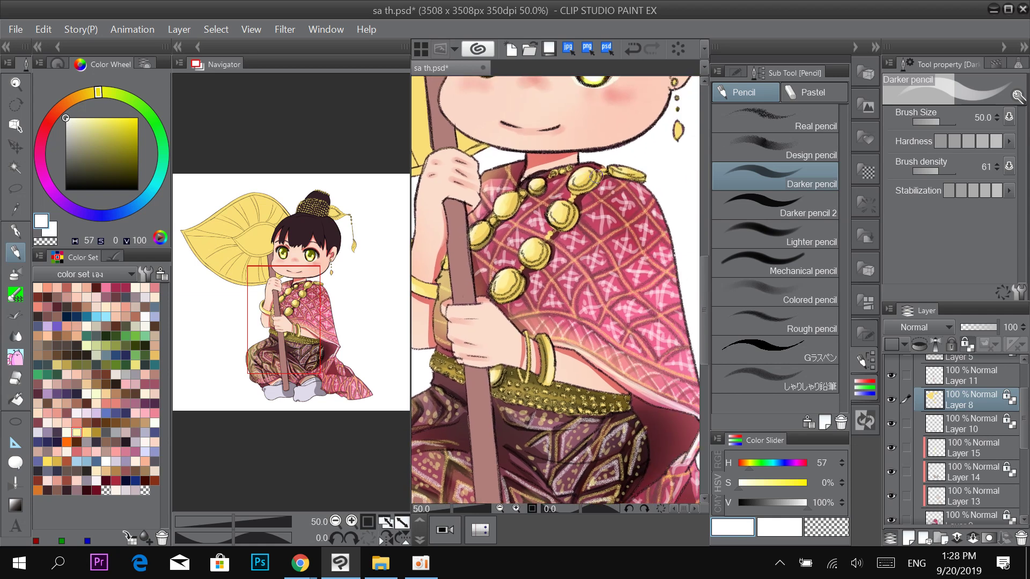
# Shade around the centre of the large yellow leaf with Air Brush 6 at size 170 in golden brown (H 45, S 75, V 69).
pyautogui.scroll(-2, 644, 185)
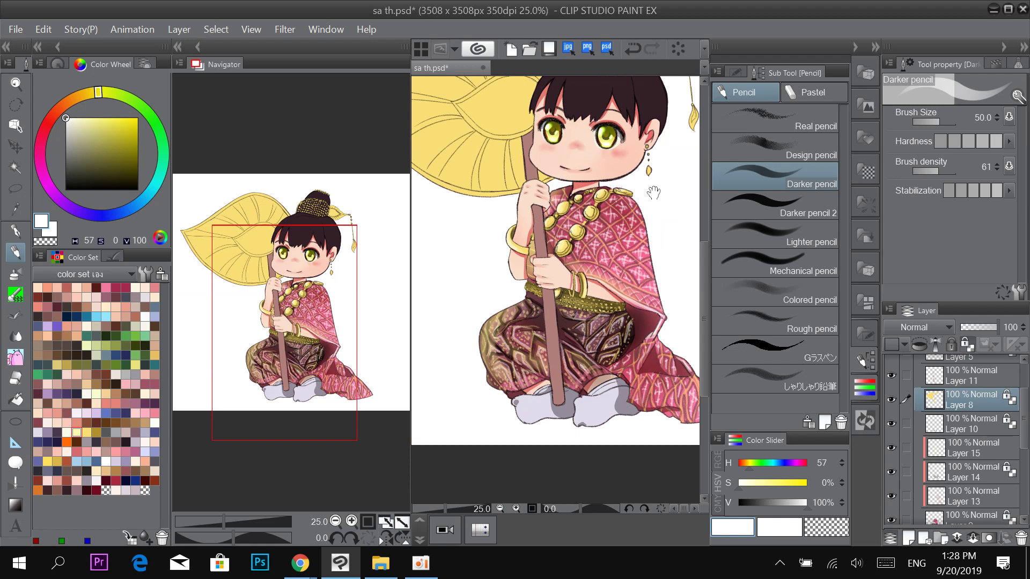
pyautogui.moveTo(652, 195); pyautogui.dragTo(662, 266)
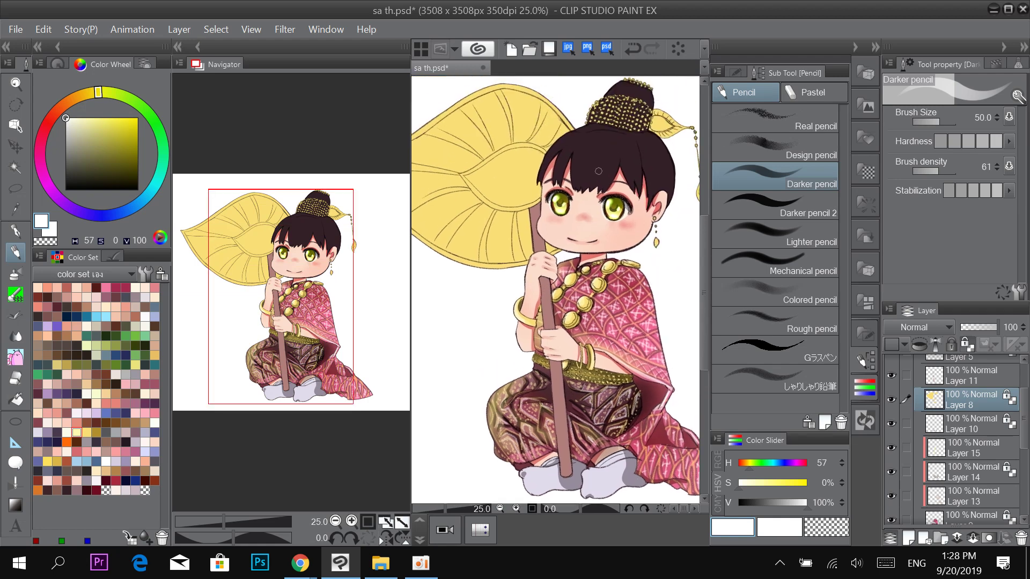
pyautogui.press('b')
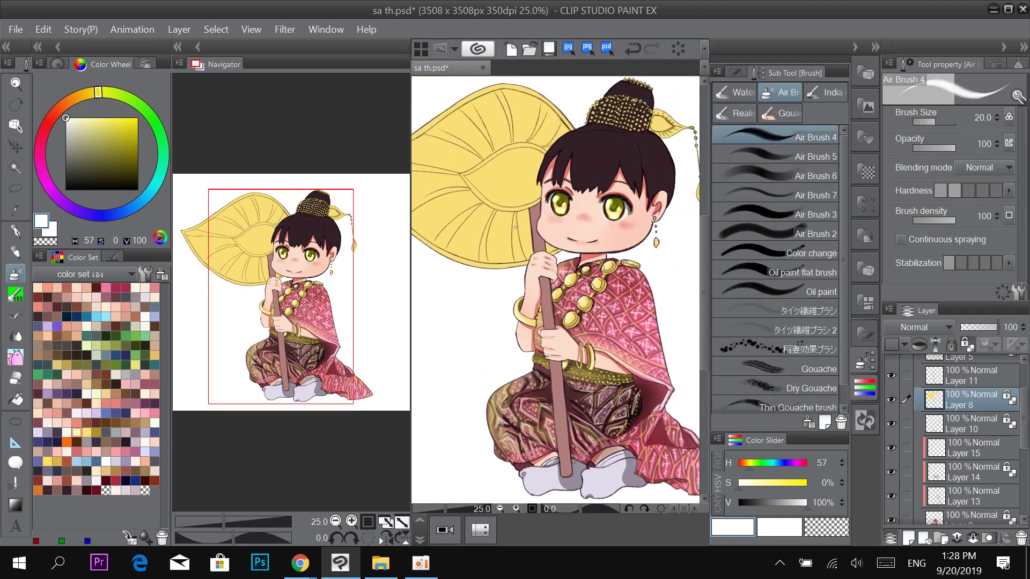
pyautogui.press(']')
pyautogui.press(']')
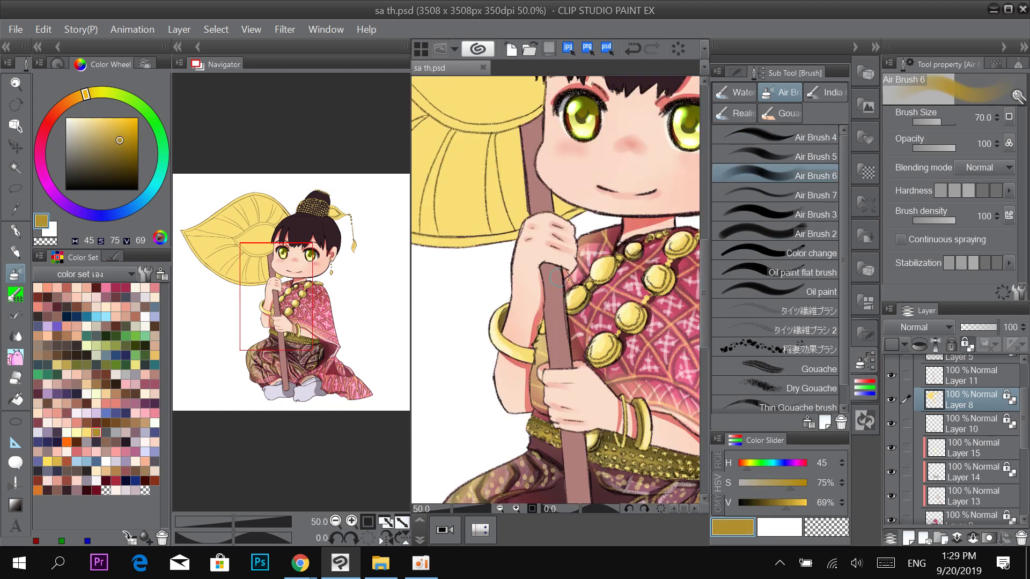
pyautogui.moveTo(482, 99)
pyautogui.mouseDown()
pyautogui.moveTo(543, 231)
pyautogui.moveTo(551, 303)
pyautogui.mouseUp()
pyautogui.hotkey('ctrl', 'z')
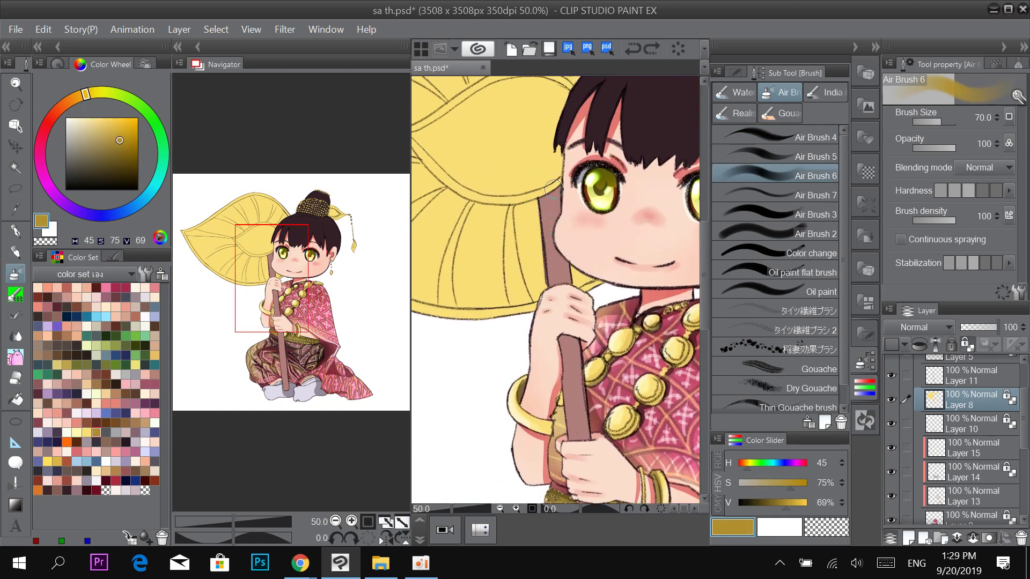
pyautogui.moveTo(550, 195)
pyautogui.mouseDown()
pyautogui.moveTo(588, 258)
pyautogui.moveTo(636, 286)
pyautogui.mouseUp()
pyautogui.press(']')
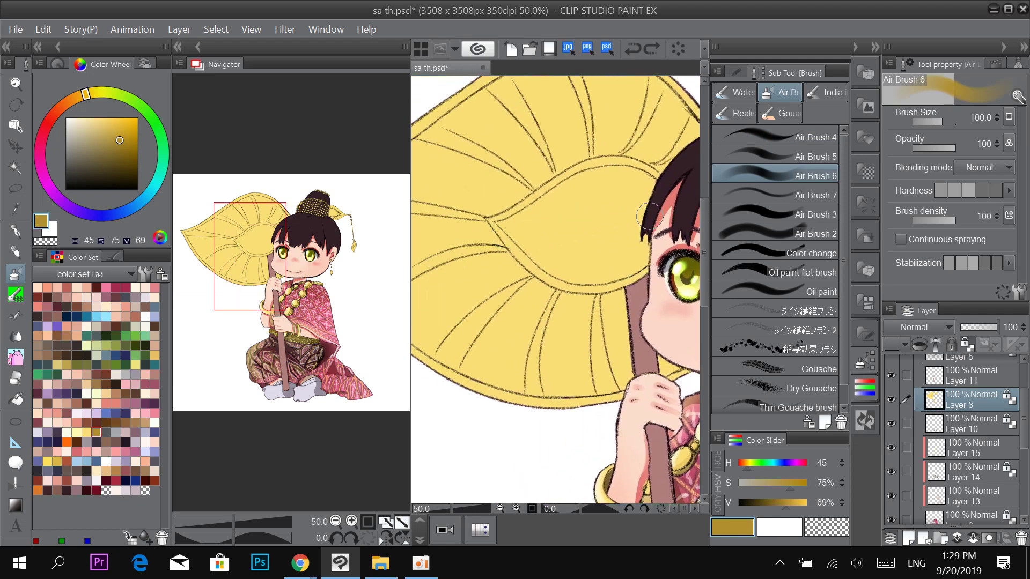
pyautogui.press(']')
pyautogui.press(']')
pyautogui.press(']')
pyautogui.moveTo(632, 211)
pyautogui.mouseDown()
pyautogui.moveTo(632, 183)
pyautogui.moveTo(517, 214)
pyautogui.moveTo(517, 229)
pyautogui.moveTo(612, 187)
pyautogui.moveTo(515, 218)
pyautogui.moveTo(600, 188)
pyautogui.mouseUp()
pyautogui.press(']')
pyautogui.moveTo(665, 193)
pyautogui.mouseDown()
pyautogui.moveTo(499, 219)
pyautogui.moveTo(590, 290)
pyautogui.moveTo(563, 241)
pyautogui.moveTo(644, 229)
pyautogui.moveTo(515, 215)
pyautogui.moveTo(654, 156)
pyautogui.moveTo(499, 171)
pyautogui.moveTo(583, 145)
pyautogui.moveTo(673, 144)
pyautogui.mouseUp()
pyautogui.scroll(-1, 637, 252)
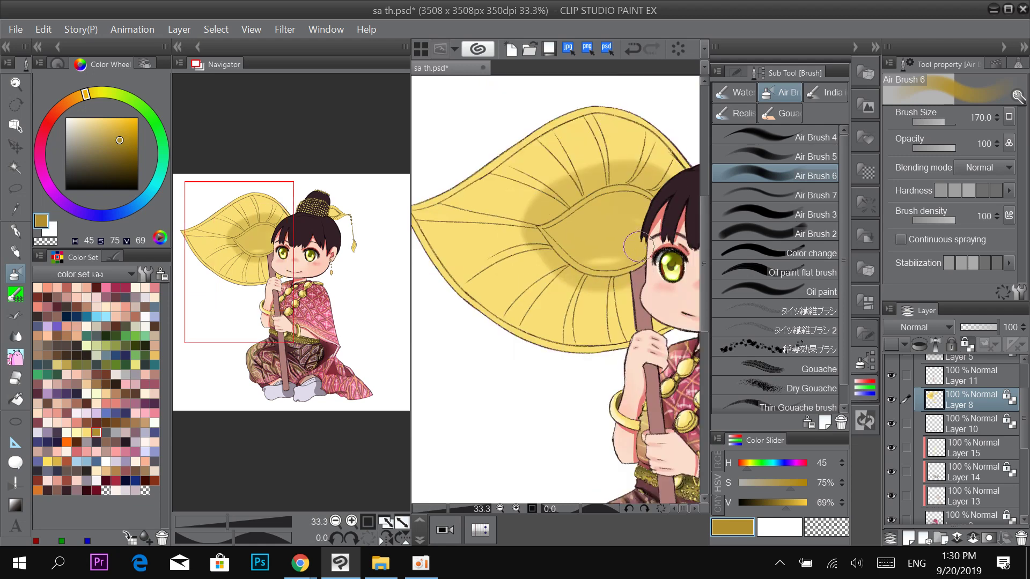
# Undo the last shading stroke and repaint the soft golden-brown shadow around the large leaf's centre at size 170.
pyautogui.scroll(1, 635, 257)
pyautogui.hotkey('ctrl', 'z')
pyautogui.moveTo(633, 260)
pyautogui.mouseDown()
pyautogui.moveTo(508, 256)
pyautogui.moveTo(496, 195)
pyautogui.moveTo(575, 157)
pyautogui.moveTo(680, 177)
pyautogui.moveTo(525, 196)
pyautogui.moveTo(607, 197)
pyautogui.moveTo(621, 249)
pyautogui.moveTo(628, 188)
pyautogui.mouseUp()
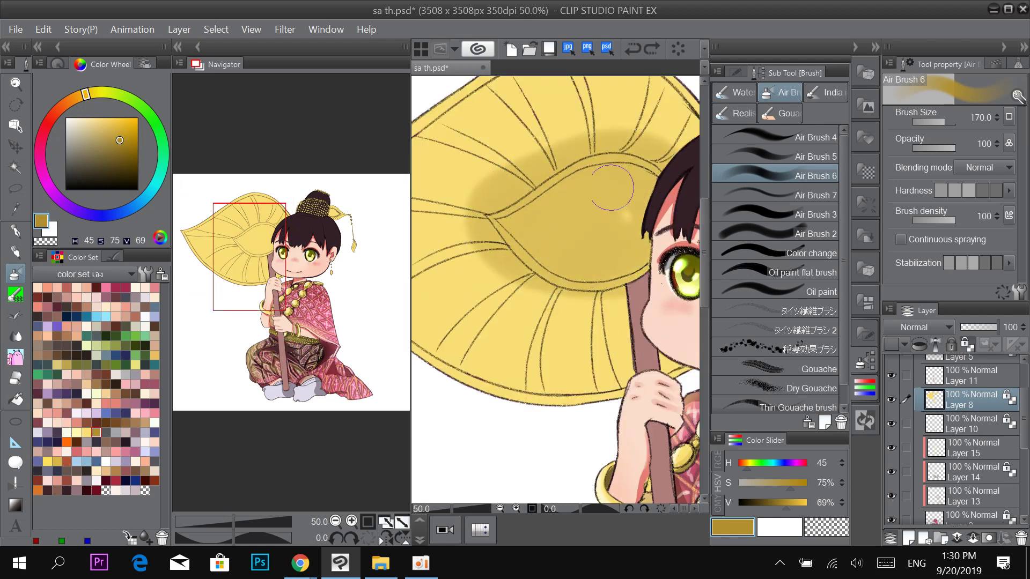
pyautogui.moveTo(639, 276)
pyautogui.mouseDown()
pyautogui.moveTo(484, 239)
pyautogui.moveTo(527, 166)
pyautogui.moveTo(624, 142)
pyautogui.mouseUp()
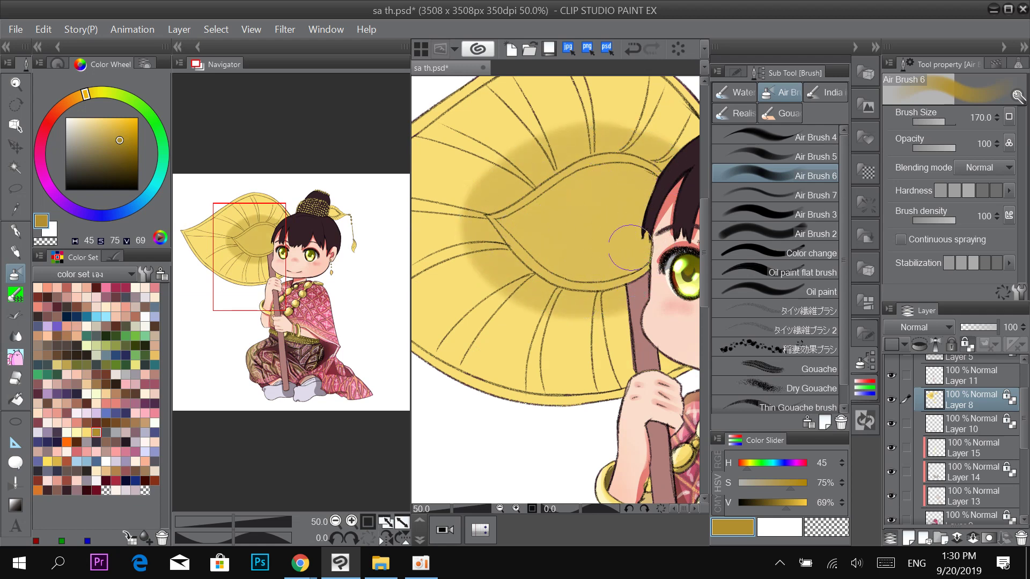
# Shade the base of the small gold leaf ornament beside the hair bun in golden brown with Air Brush 6 at size 70.
pyautogui.scroll(-2, 655, 266)
pyautogui.moveTo(663, 295); pyautogui.dragTo(553, 280)
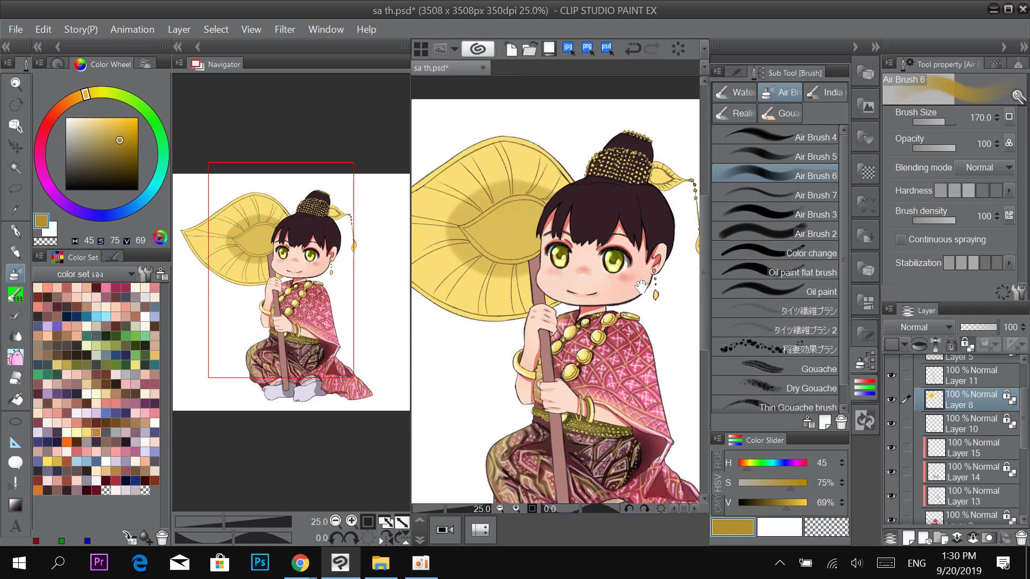
pyautogui.moveTo(646, 260); pyautogui.dragTo(639, 280)
pyautogui.scroll(3, 558, 209)
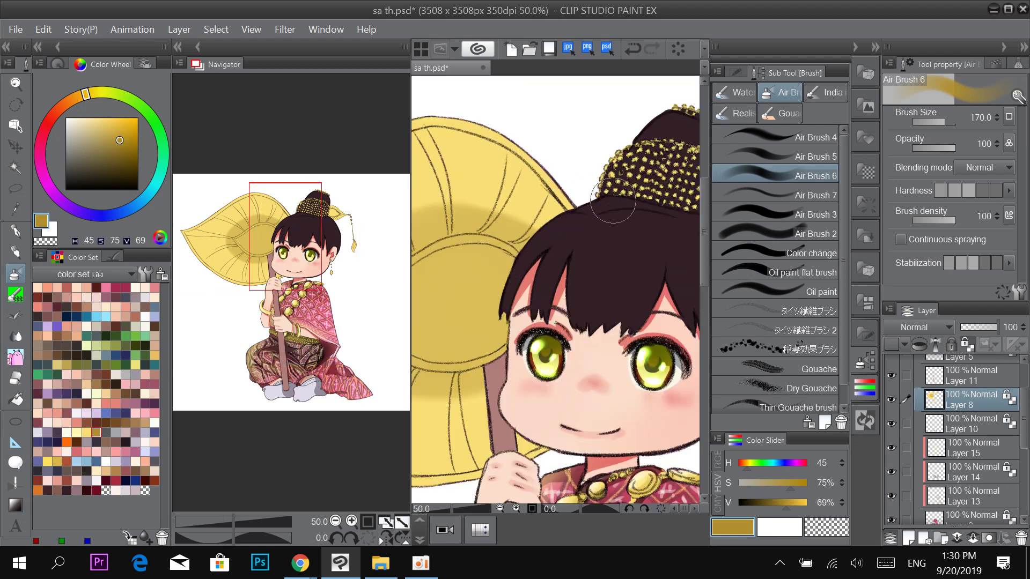
pyautogui.press('[')
pyautogui.moveTo(650, 225); pyautogui.dragTo(532, 250)
pyautogui.press('[')
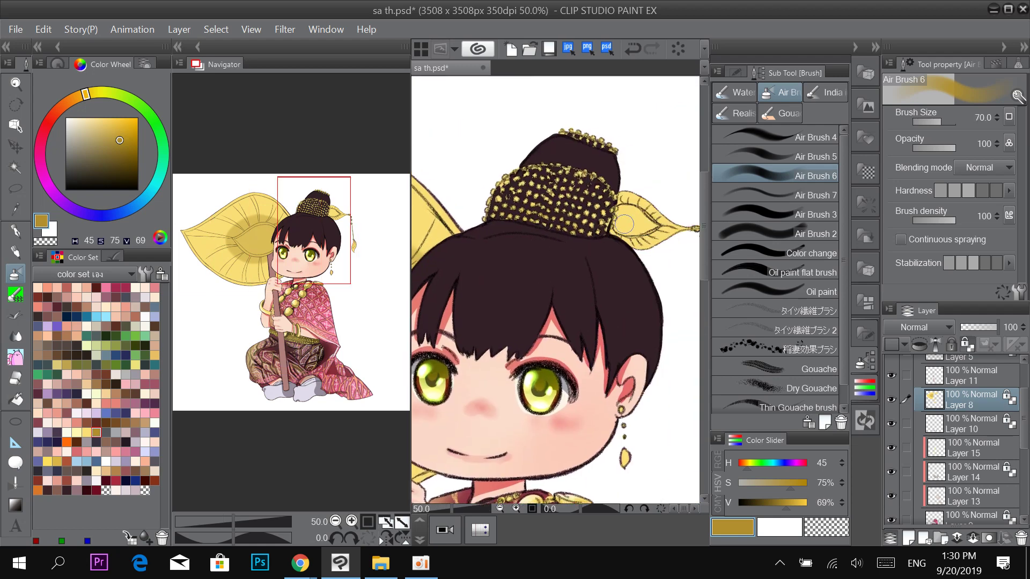
pyautogui.moveTo(618, 224)
pyautogui.mouseDown()
pyautogui.moveTo(646, 226)
pyautogui.moveTo(645, 214)
pyautogui.moveTo(618, 209)
pyautogui.moveTo(647, 224)
pyautogui.moveTo(616, 230)
pyautogui.mouseUp()
pyautogui.hotkey('ctrl', '-')
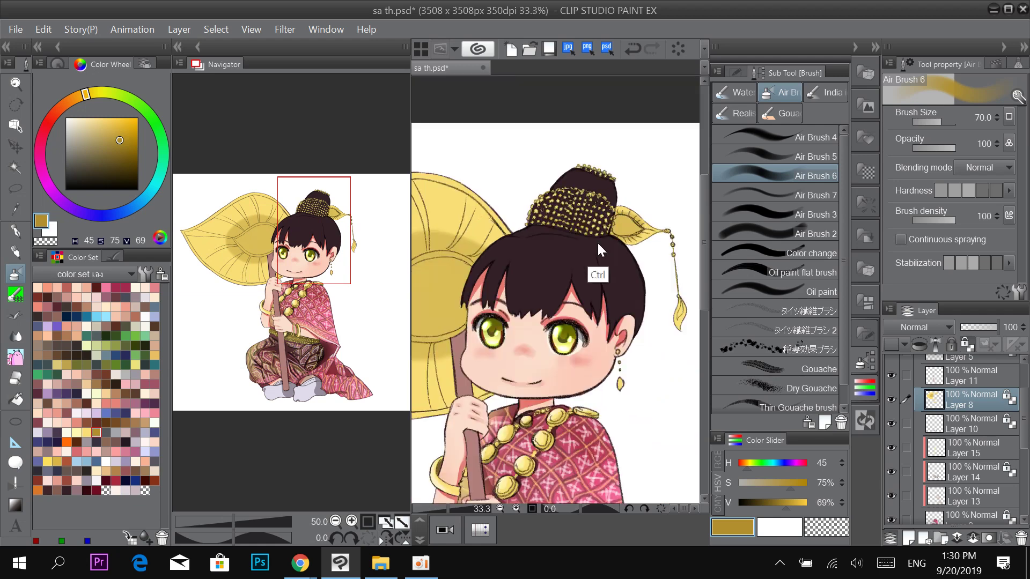
# Try shading a lower vein of the large leaf in dark brown (H 45, S 49, V 20) with Air Brush 6 at size 40.
pyautogui.moveTo(542, 326)
pyautogui.mouseDown()
pyautogui.moveTo(597, 196)
pyautogui.moveTo(608, 234)
pyautogui.mouseUp()
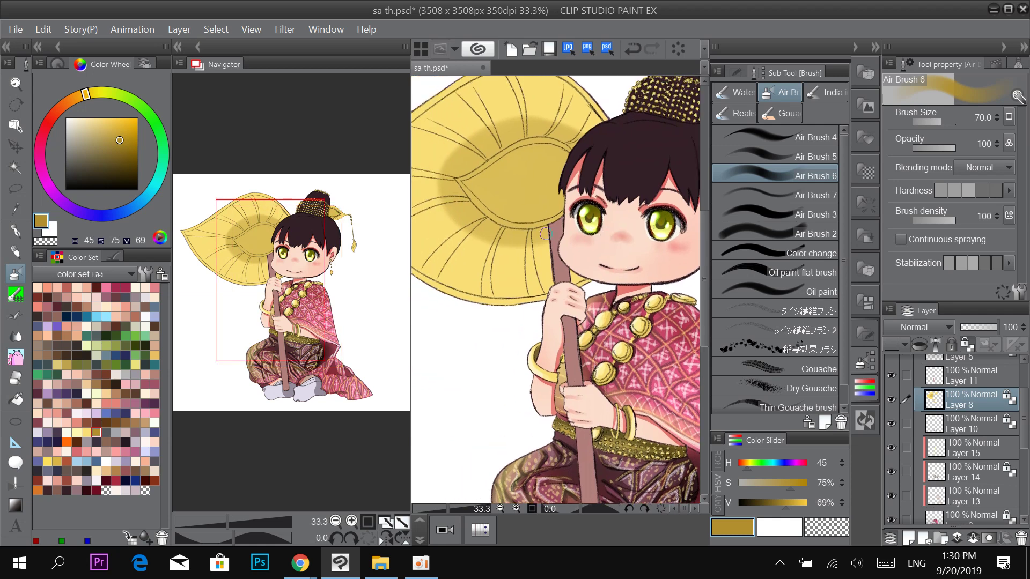
pyautogui.click(101, 175)
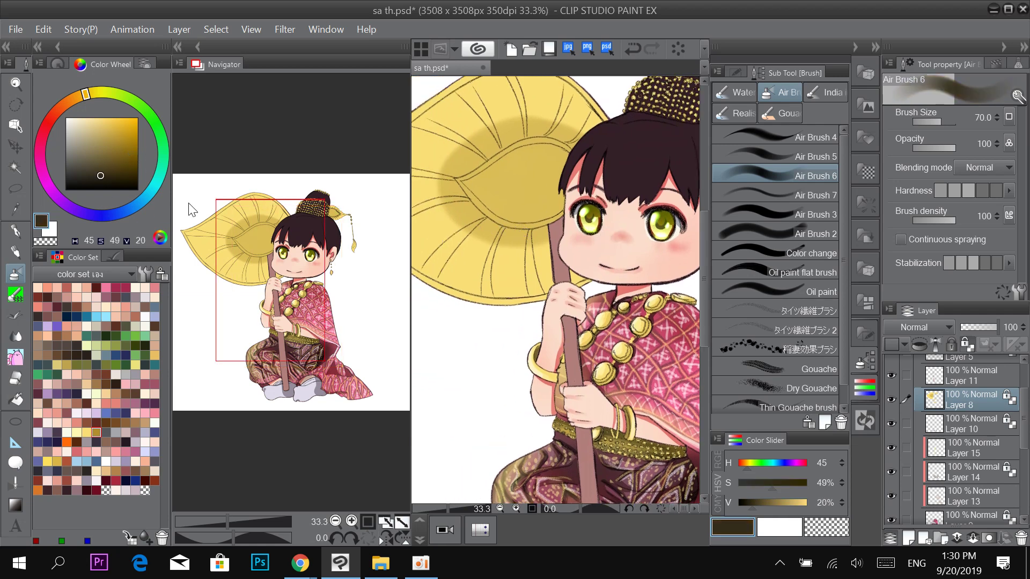
pyautogui.keyDown('ctrl'); pyautogui.click(522, 195); pyautogui.keyUp('ctrl')
pyautogui.press('[')
pyautogui.press('[')
pyautogui.moveTo(531, 254); pyautogui.dragTo(535, 323)
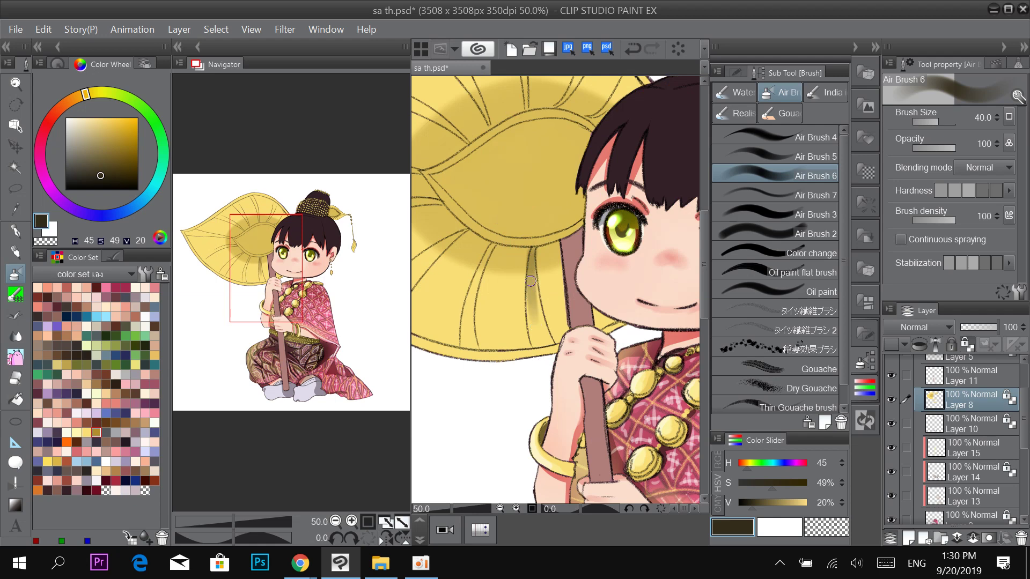
# Shade along the large leaf's lower and tip-side veins in light orange (H 36, S 60, V 86) with Air Brush 6 at size 40.
pyautogui.keyDown('alt'); pyautogui.click(455, 248); pyautogui.keyUp('alt')
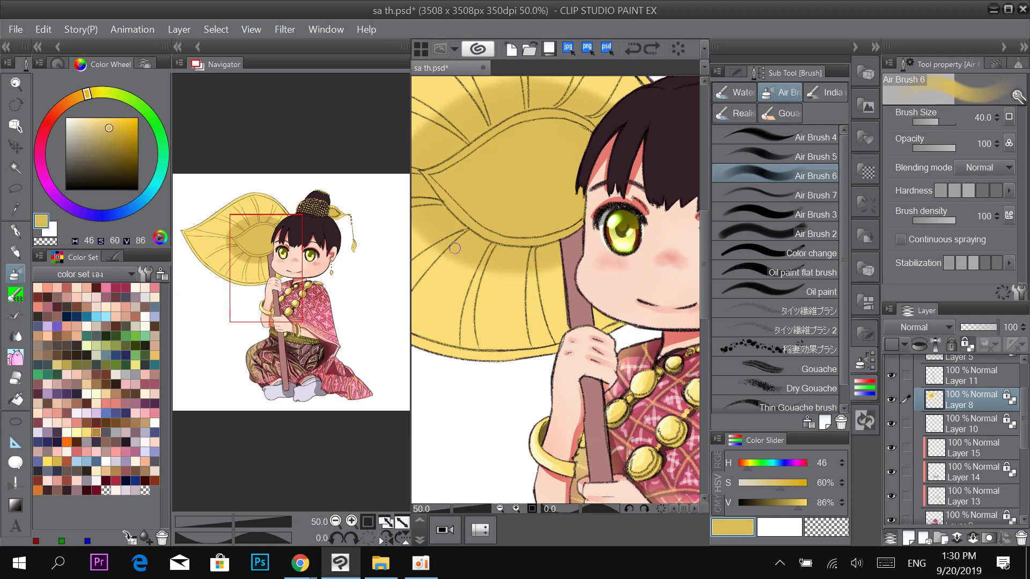
pyautogui.click(78, 102)
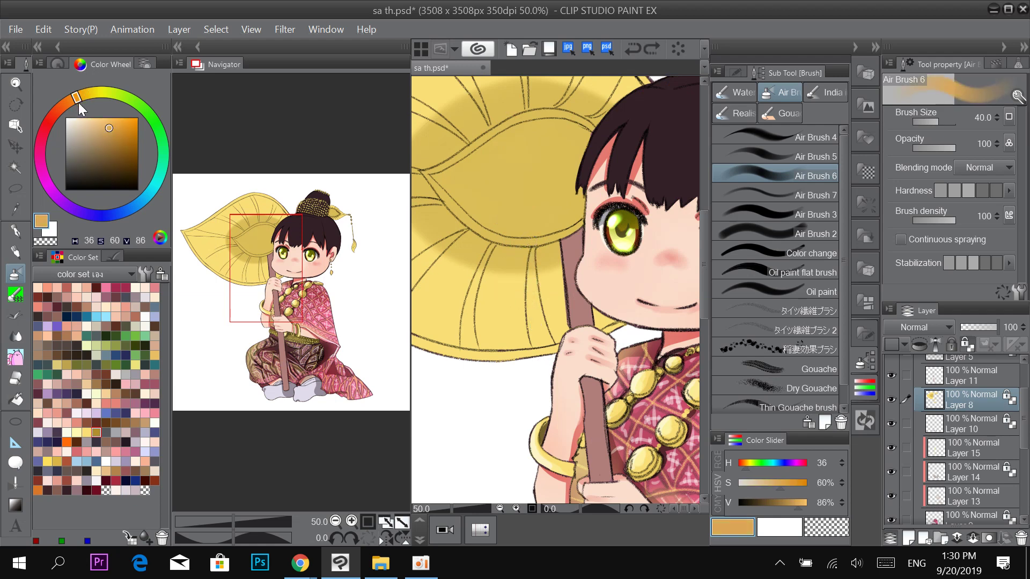
pyautogui.moveTo(532, 257)
pyautogui.mouseDown()
pyautogui.moveTo(534, 340)
pyautogui.moveTo(547, 354)
pyautogui.mouseUp()
pyautogui.click(993, 184)
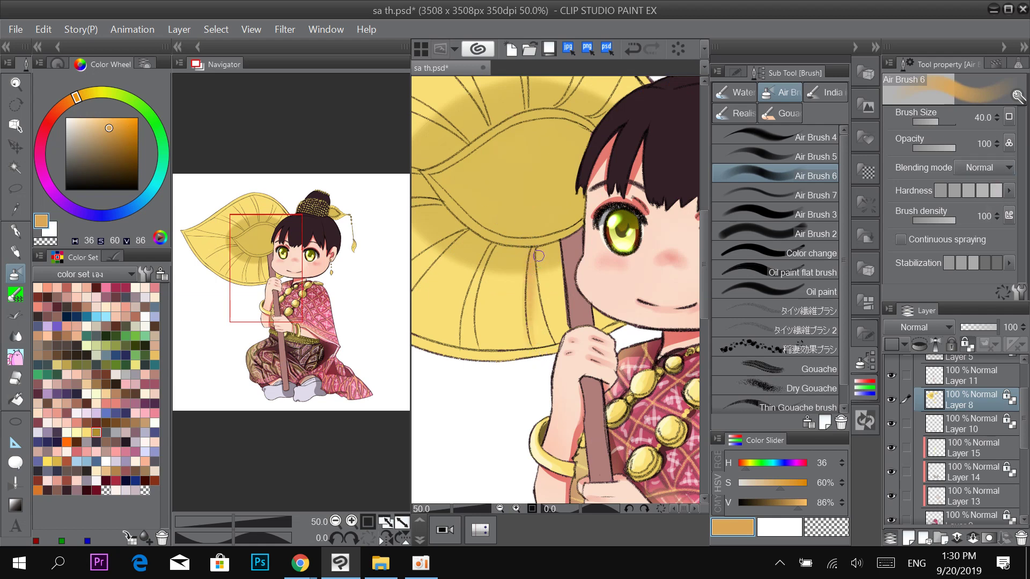
pyautogui.moveTo(481, 277); pyautogui.dragTo(464, 327)
pyautogui.moveTo(482, 263)
pyautogui.mouseDown()
pyautogui.moveTo(594, 260)
pyautogui.moveTo(472, 308)
pyautogui.mouseUp()
pyautogui.moveTo(558, 237)
pyautogui.mouseDown()
pyautogui.moveTo(510, 285)
pyautogui.moveTo(530, 338)
pyautogui.moveTo(483, 271)
pyautogui.mouseUp()
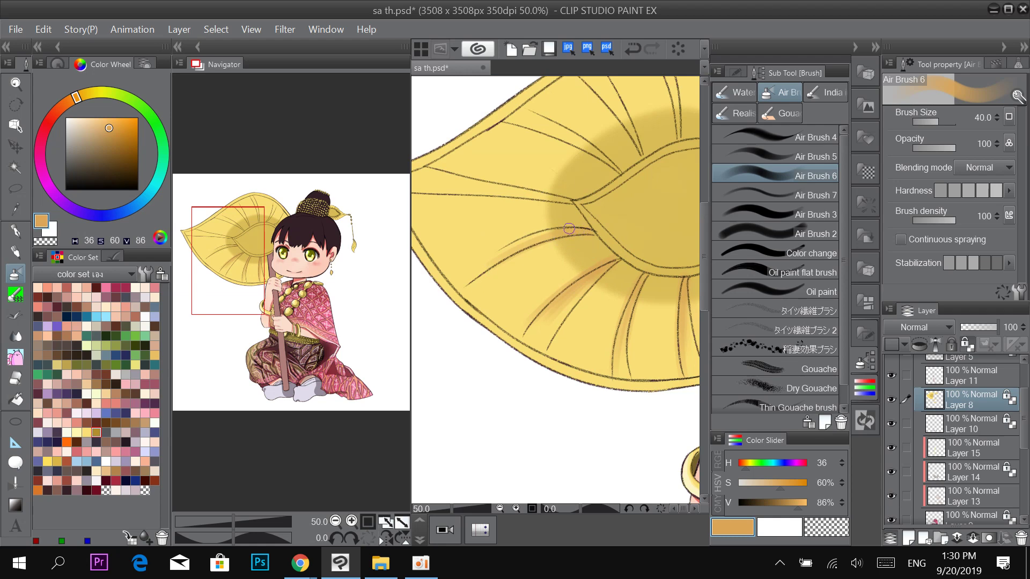
pyautogui.moveTo(565, 231)
pyautogui.mouseDown()
pyautogui.moveTo(506, 248)
pyautogui.moveTo(608, 253)
pyautogui.moveTo(526, 235)
pyautogui.mouseUp()
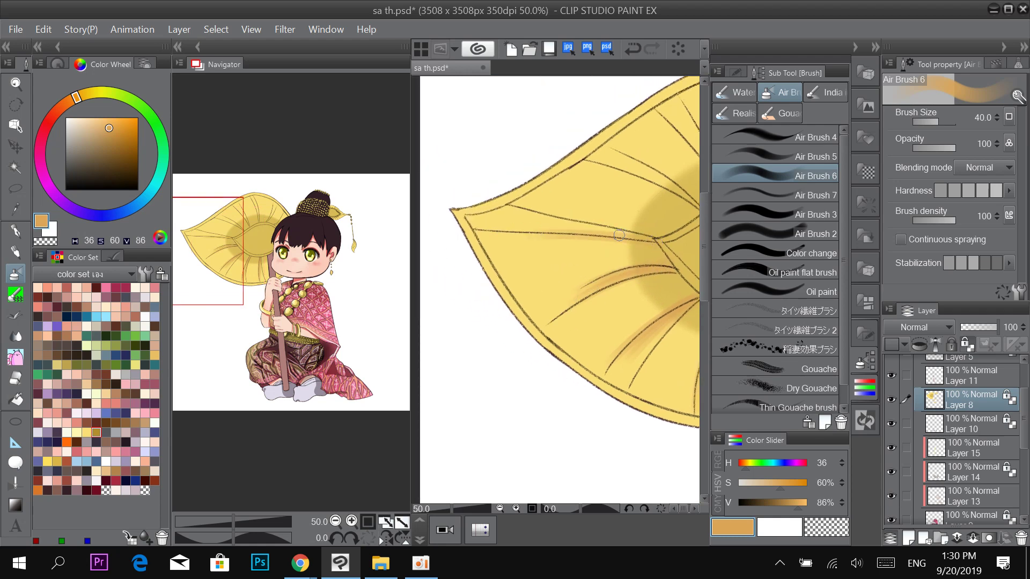
pyautogui.moveTo(621, 236)
pyautogui.mouseDown()
pyautogui.moveTo(536, 227)
pyautogui.moveTo(540, 216)
pyautogui.mouseUp()
# Shade along the upper veins of the large leaf in light orange at size 40, redoing the stroke nearest the hair.
pyautogui.moveTo(668, 253); pyautogui.dragTo(479, 295)
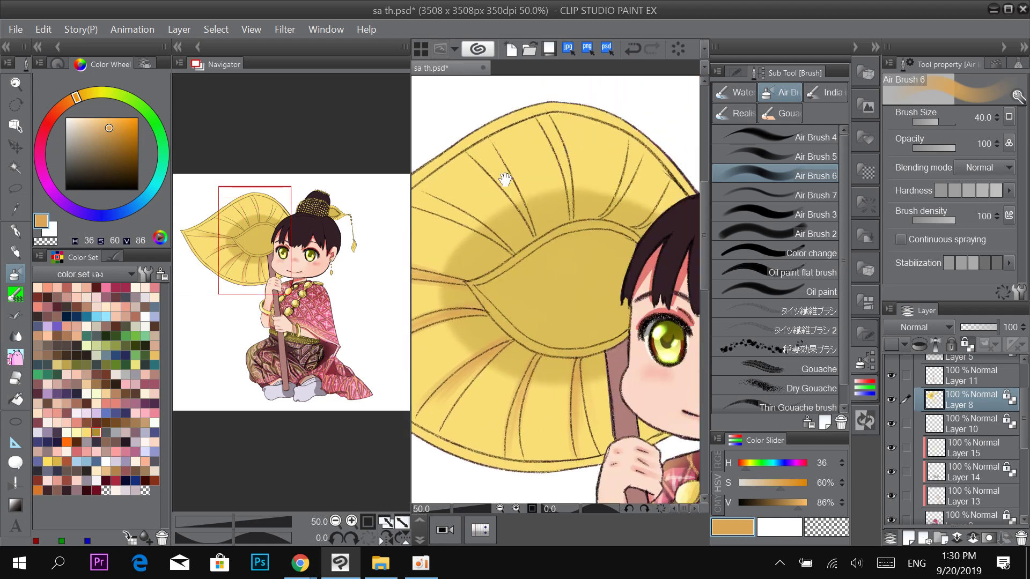
pyautogui.moveTo(505, 179); pyautogui.dragTo(576, 198)
pyautogui.moveTo(573, 267)
pyautogui.mouseDown()
pyautogui.moveTo(507, 229)
pyautogui.moveTo(524, 224)
pyautogui.mouseUp()
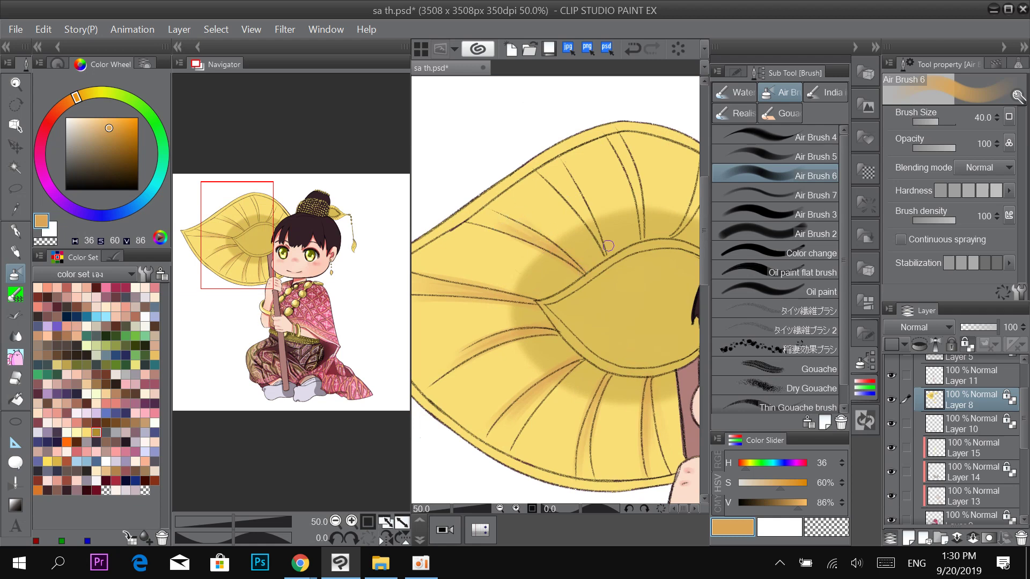
pyautogui.moveTo(606, 250)
pyautogui.mouseDown()
pyautogui.moveTo(555, 180)
pyautogui.moveTo(562, 175)
pyautogui.mouseUp()
pyautogui.moveTo(645, 236); pyautogui.dragTo(618, 159)
pyautogui.moveTo(662, 211)
pyautogui.mouseDown()
pyautogui.moveTo(578, 197)
pyautogui.moveTo(621, 154)
pyautogui.mouseUp()
pyautogui.moveTo(603, 211); pyautogui.dragTo(623, 165)
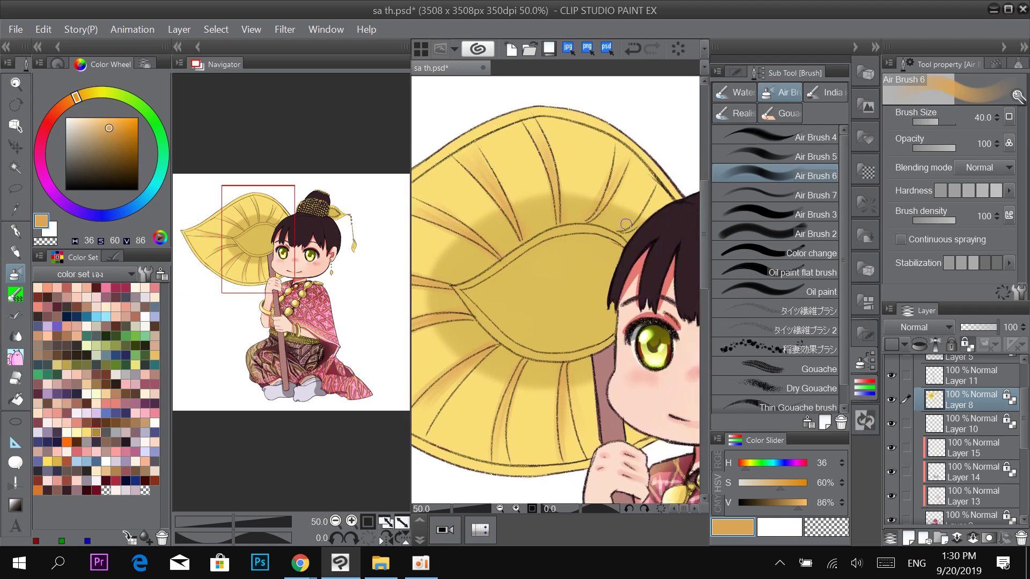
pyautogui.hotkey('ctrl', 'z')
pyautogui.moveTo(596, 214); pyautogui.dragTo(627, 158)
pyautogui.moveTo(636, 226); pyautogui.dragTo(650, 194)
# Try shading the inner upper edge of the large leaf's centre in dark brown (H 36, S 73, V 22).
pyautogui.keyDown('alt'); pyautogui.click(474, 224); pyautogui.keyUp('alt')
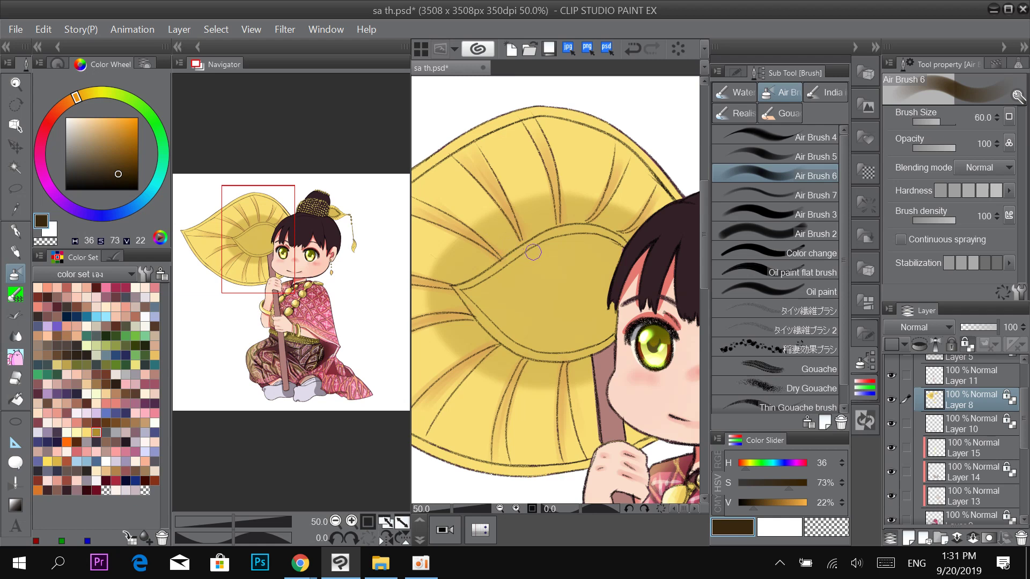
pyautogui.moveTo(468, 292)
pyautogui.mouseDown()
pyautogui.moveTo(574, 237)
pyautogui.moveTo(617, 251)
pyautogui.mouseUp()
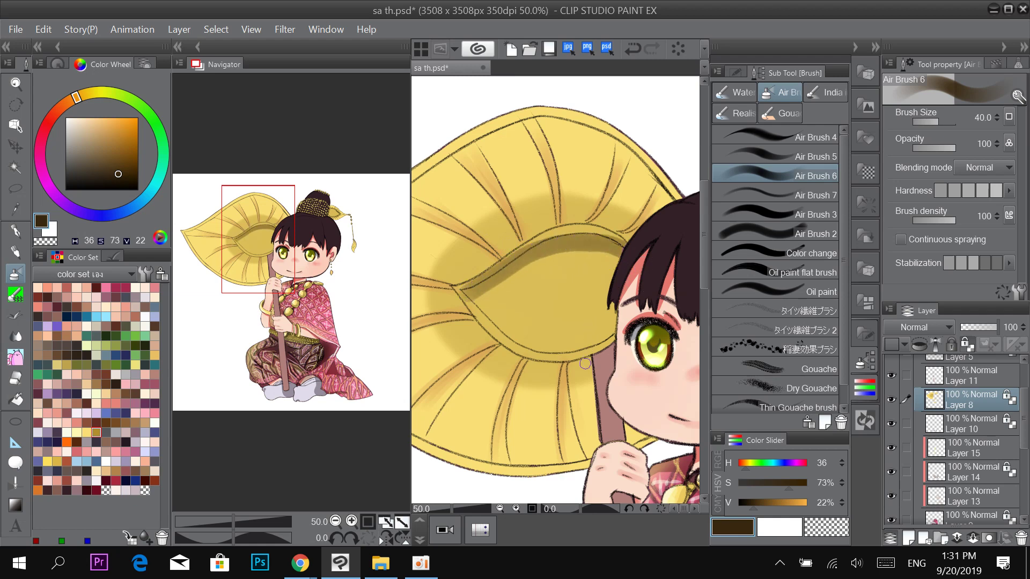
pyautogui.hotkey('ctrl', 'z')
# Deepen the shadow at the base of the small hair leaf ornament in dark brown (H 36, S 73, V 22) at size 40.
pyautogui.scroll(-4, 587, 397)
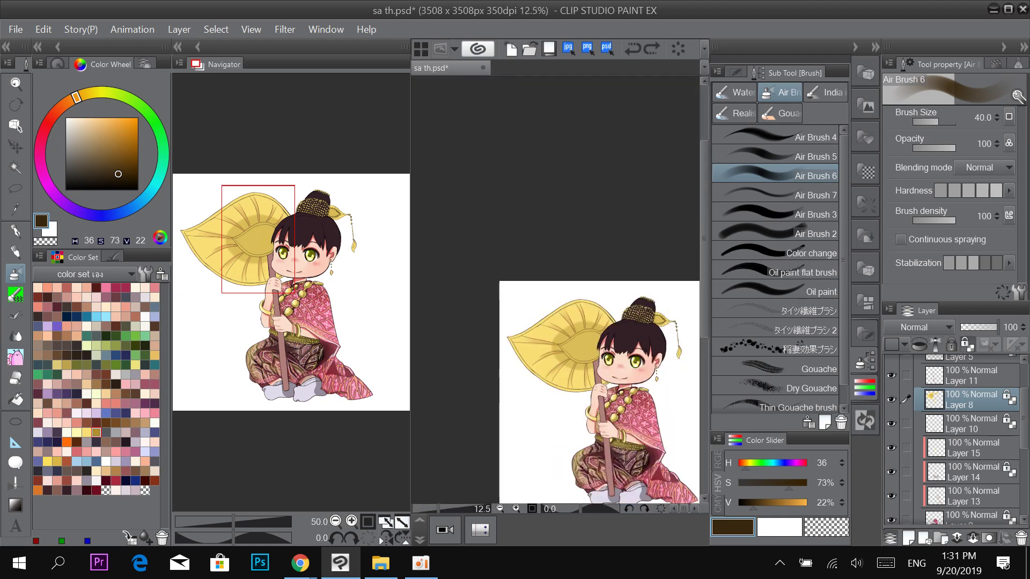
pyautogui.scroll(6, 630, 249)
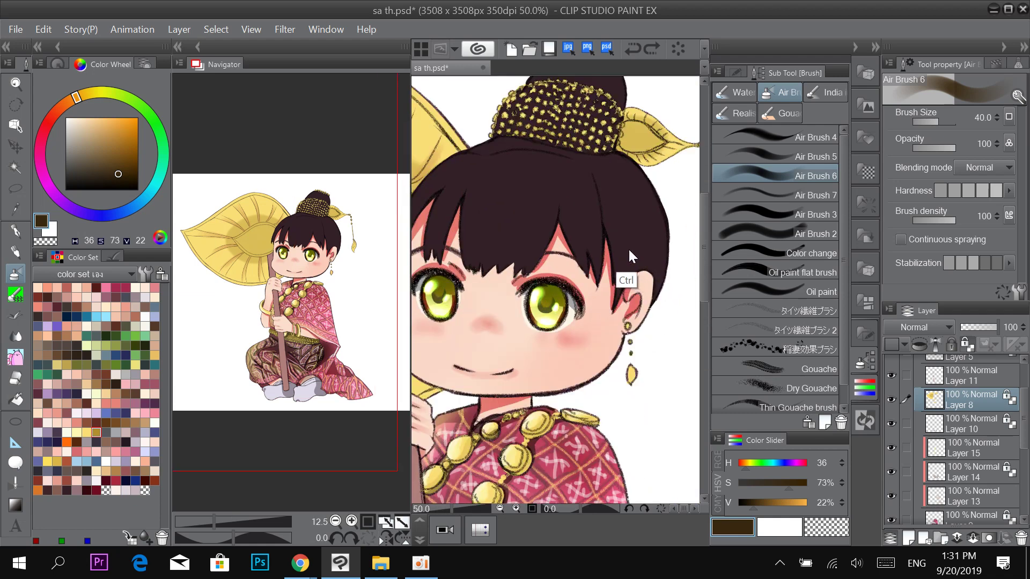
pyautogui.moveTo(596, 207); pyautogui.dragTo(598, 206)
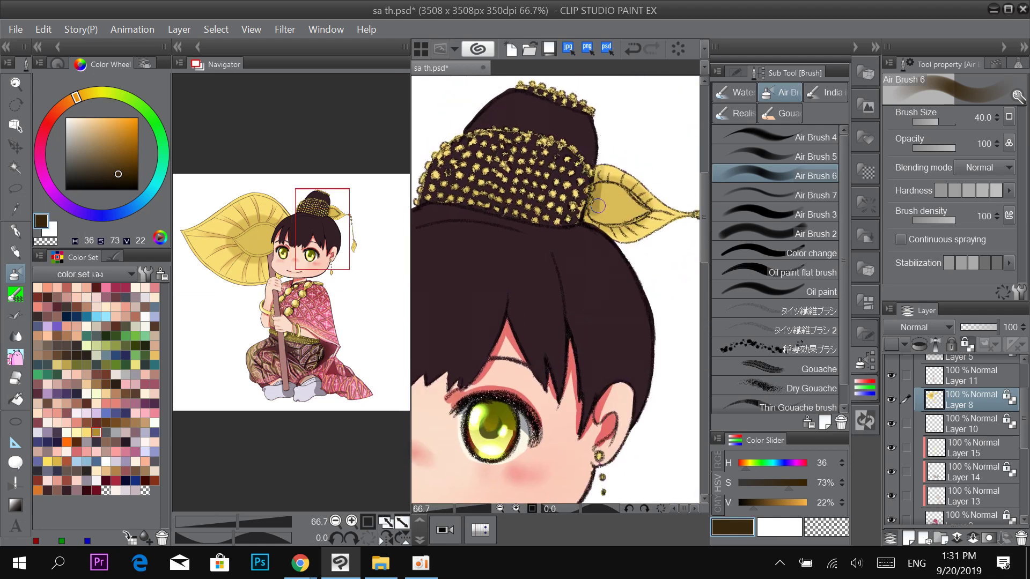
pyautogui.hotkey('ctrl', 'z')
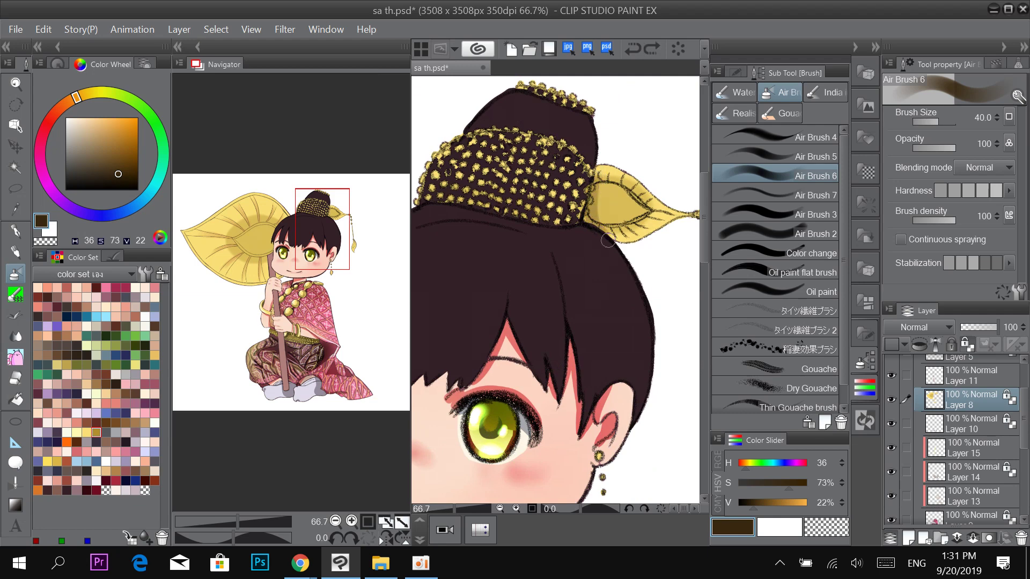
pyautogui.moveTo(599, 170); pyautogui.dragTo(611, 258)
pyautogui.moveTo(591, 211)
pyautogui.mouseDown()
pyautogui.moveTo(639, 215)
pyautogui.moveTo(600, 209)
pyautogui.moveTo(585, 167)
pyautogui.mouseUp()
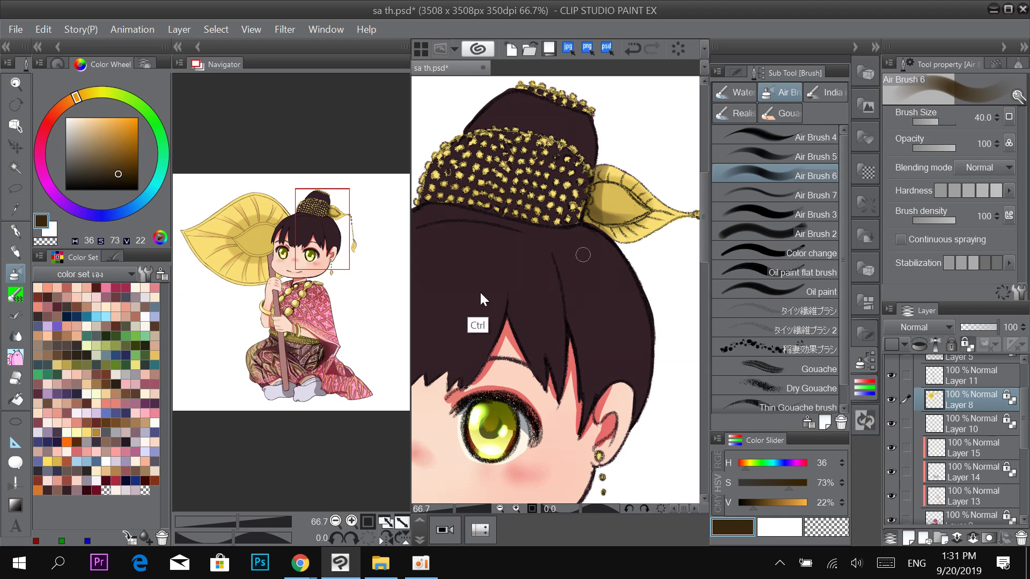
# Darken the large leaf's lower veins near the staff with Air Brush 6 at size 20 in dark brown (H 36, S 73, V 22).
pyautogui.hotkey('ctrl', '-')
pyautogui.hotkey('ctrl', '-')
pyautogui.moveTo(458, 302); pyautogui.dragTo(574, 229)
pyautogui.hotkey('ctrl', '+')
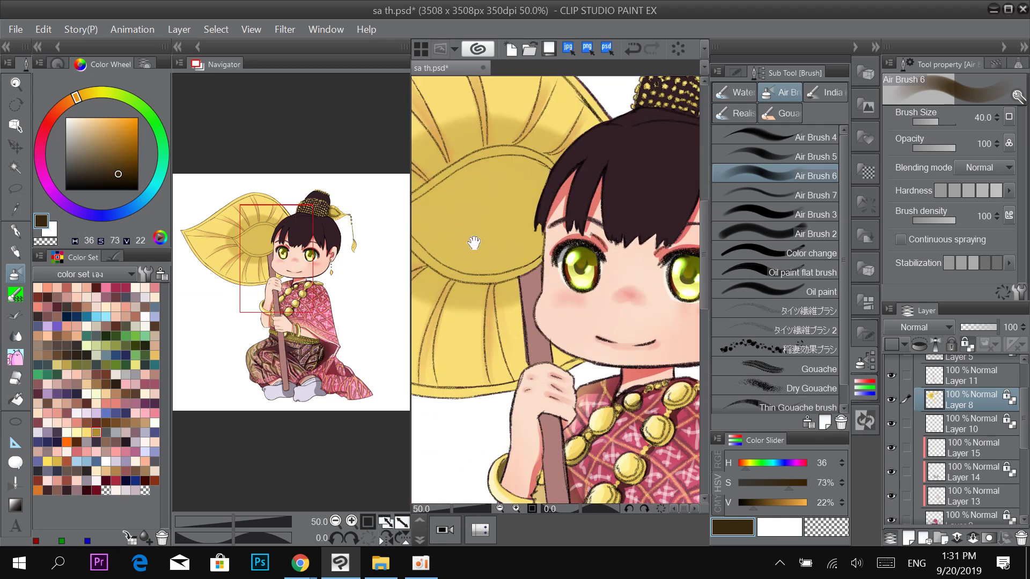
pyautogui.moveTo(474, 243); pyautogui.dragTo(531, 193)
pyautogui.press('[')
pyautogui.press('[')
pyautogui.press('[')
pyautogui.moveTo(541, 234); pyautogui.dragTo(540, 311)
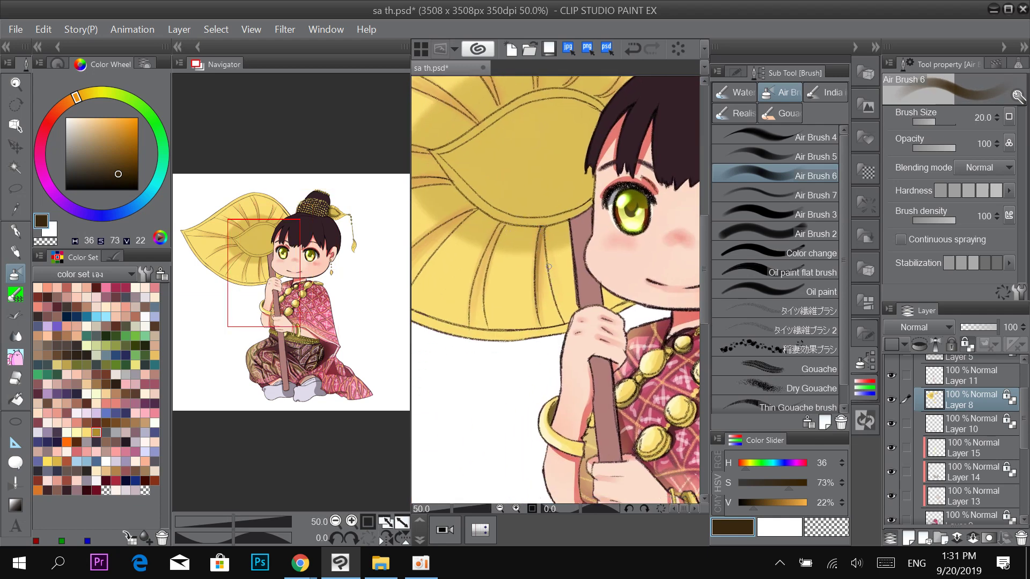
pyautogui.moveTo(500, 226)
pyautogui.mouseDown()
pyautogui.moveTo(478, 292)
pyautogui.moveTo(520, 248)
pyautogui.mouseUp()
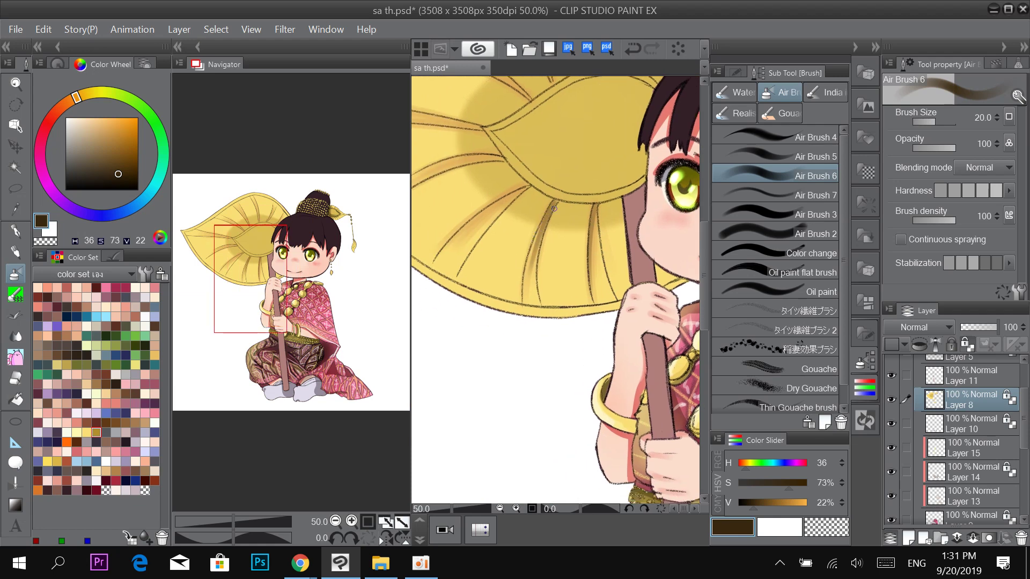
# Redo the dark brown Air Brush 6 strokes along the large leaf's lower veins at size 20.
pyautogui.hotkey('ctrl', 'z')
pyautogui.moveTo(556, 203)
pyautogui.mouseDown()
pyautogui.moveTo(524, 272)
pyautogui.moveTo(603, 220)
pyautogui.moveTo(653, 254)
pyautogui.mouseUp()
pyautogui.hotkey('ctrl', 'z')
pyautogui.moveTo(653, 210); pyautogui.dragTo(570, 237)
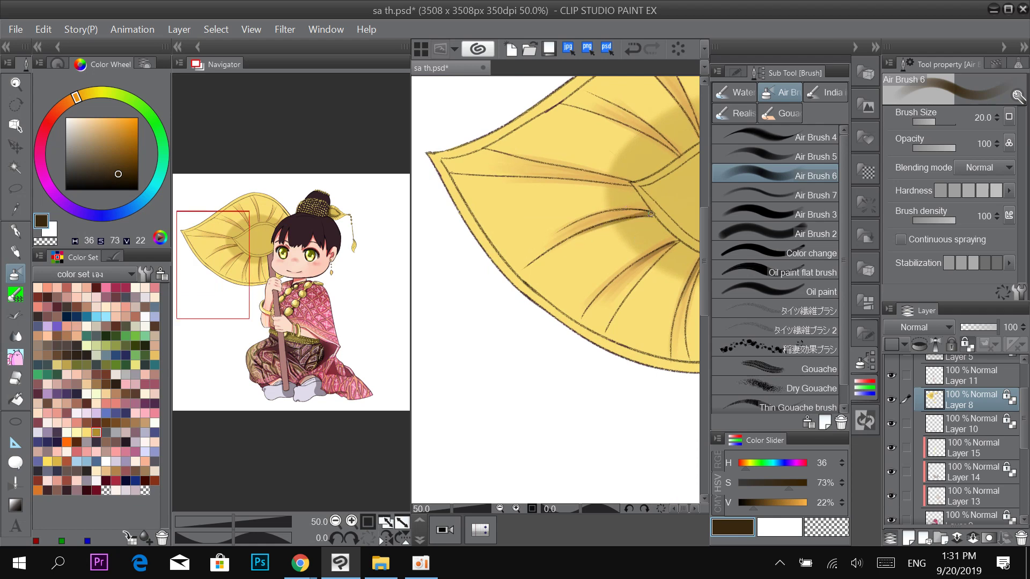
pyautogui.moveTo(664, 246)
pyautogui.mouseDown()
pyautogui.moveTo(494, 299)
pyautogui.moveTo(558, 287)
pyautogui.moveTo(534, 330)
pyautogui.mouseUp()
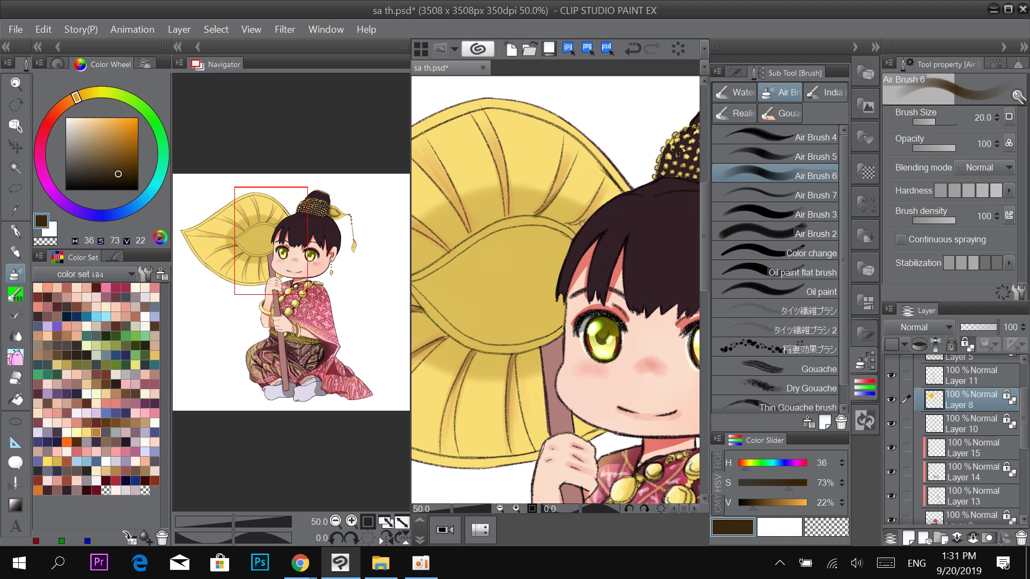
# Darken the inner ends of the large leaf's upper veins and the tip of its centre in dark brown at size 20.
pyautogui.moveTo(514, 198); pyautogui.dragTo(565, 223)
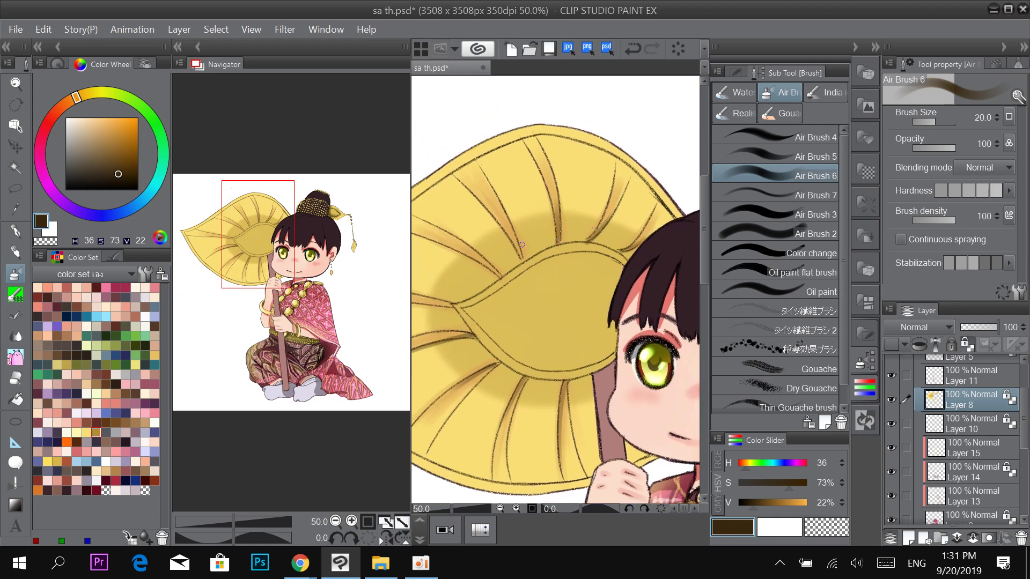
pyautogui.moveTo(487, 253); pyautogui.dragTo(545, 260)
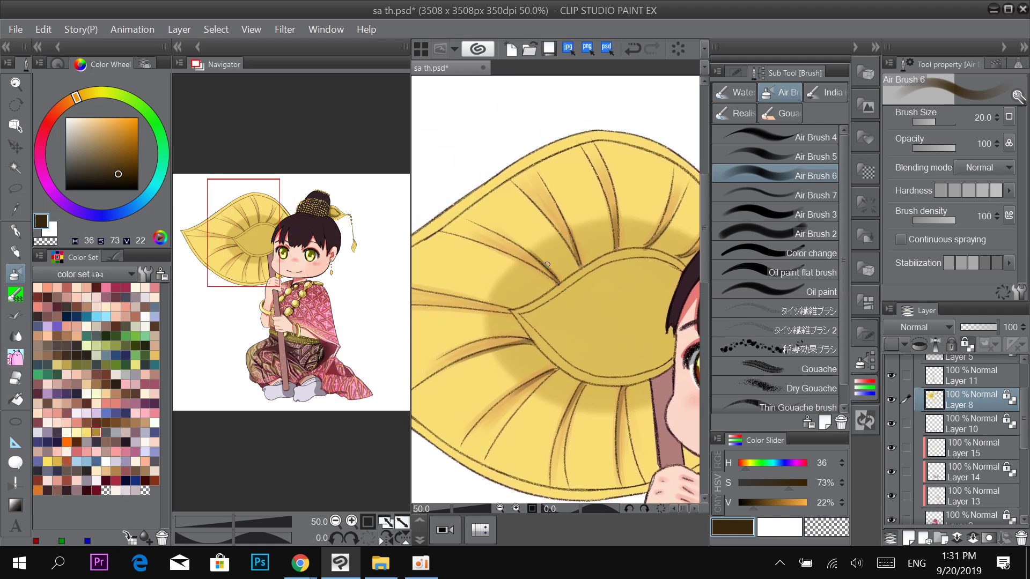
pyautogui.moveTo(509, 294)
pyautogui.mouseDown()
pyautogui.moveTo(644, 236)
pyautogui.moveTo(515, 285)
pyautogui.mouseUp()
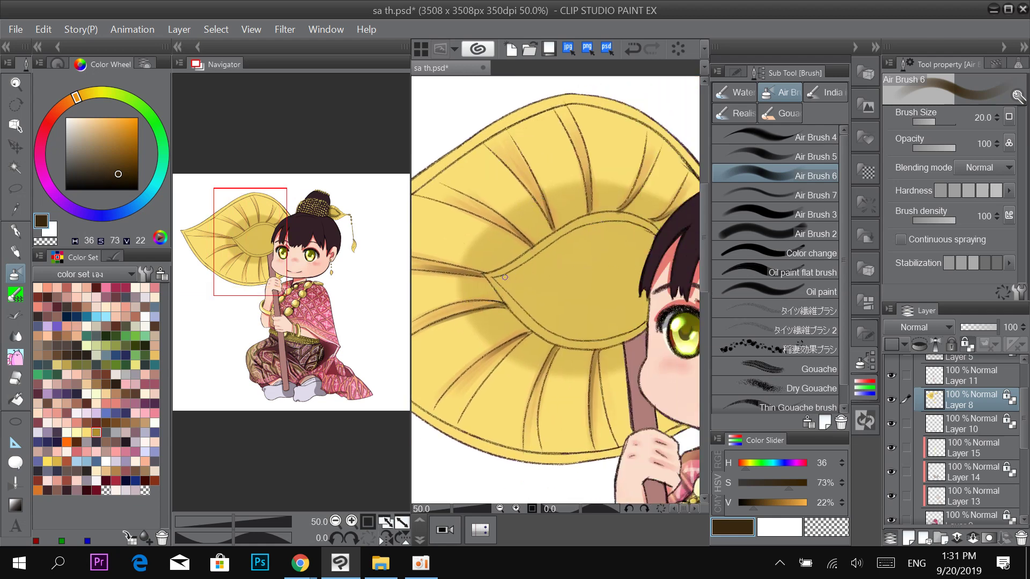
pyautogui.scroll(-2, 638, 258)
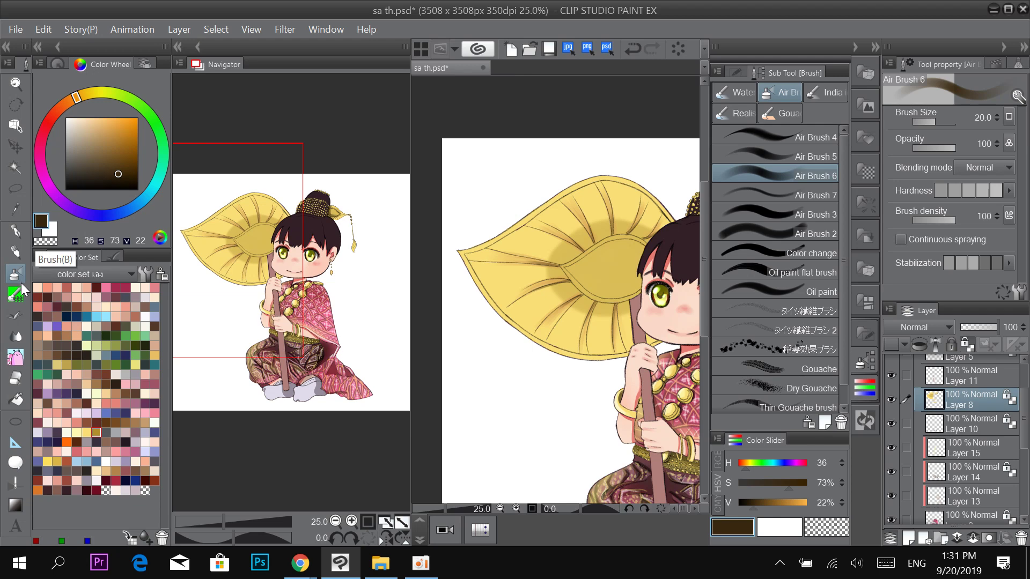
# Shade between the large leaf's veins above the tip of its centre with Opaque watercolor at size 170.
pyautogui.click(735, 95)
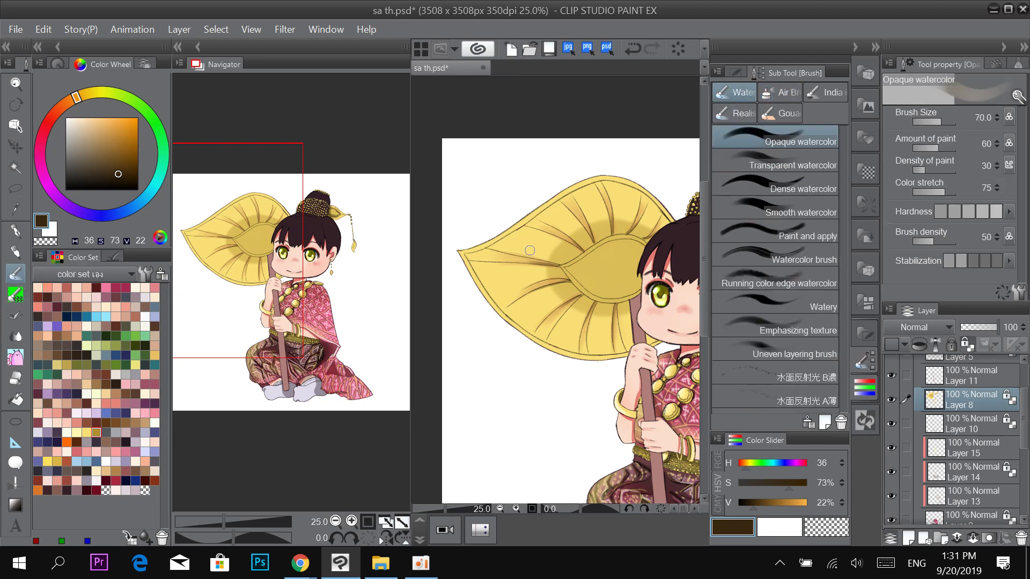
pyautogui.scroll(2, 536, 250)
pyautogui.press(']')
pyautogui.press(']')
pyautogui.press(']')
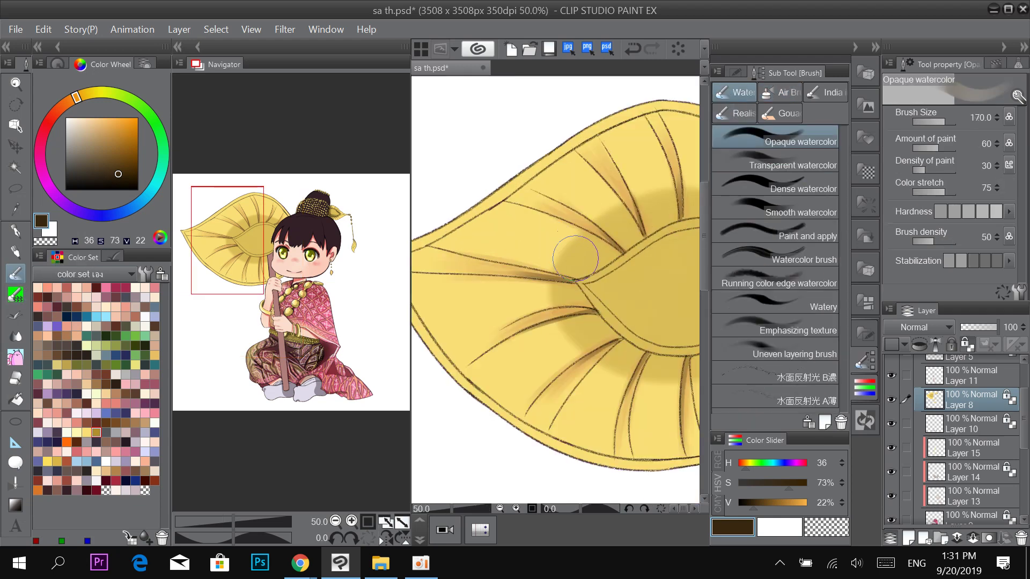
pyautogui.moveTo(571, 245); pyautogui.dragTo(512, 223)
# Shade between the lower veins beside the tip of the leaf's centre with Opaque watercolor at size 120.
pyautogui.press('[')
pyautogui.press('[')
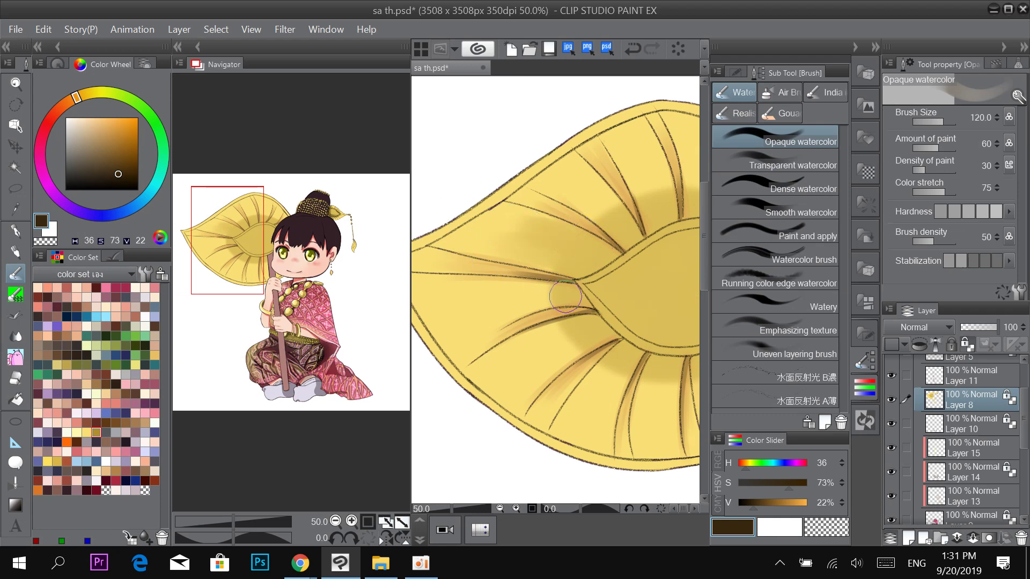
pyautogui.moveTo(567, 299)
pyautogui.mouseDown()
pyautogui.moveTo(468, 303)
pyautogui.moveTo(506, 361)
pyautogui.moveTo(566, 344)
pyautogui.moveTo(518, 347)
pyautogui.mouseUp()
pyautogui.moveTo(600, 299); pyautogui.dragTo(512, 380)
# Shade between the large leaf's upper veins towards the hair with Opaque watercolor at size 100.
pyautogui.press('[')
pyautogui.moveTo(507, 272)
pyautogui.mouseDown()
pyautogui.moveTo(521, 298)
pyautogui.moveTo(483, 246)
pyautogui.mouseUp()
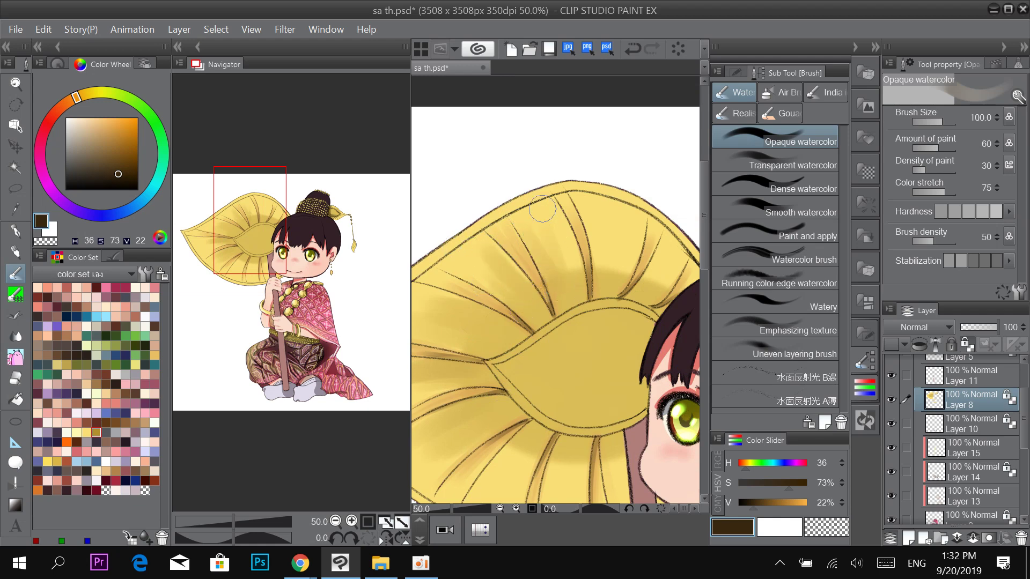
pyautogui.moveTo(605, 280); pyautogui.dragTo(592, 230)
pyautogui.moveTo(633, 268); pyautogui.dragTo(635, 239)
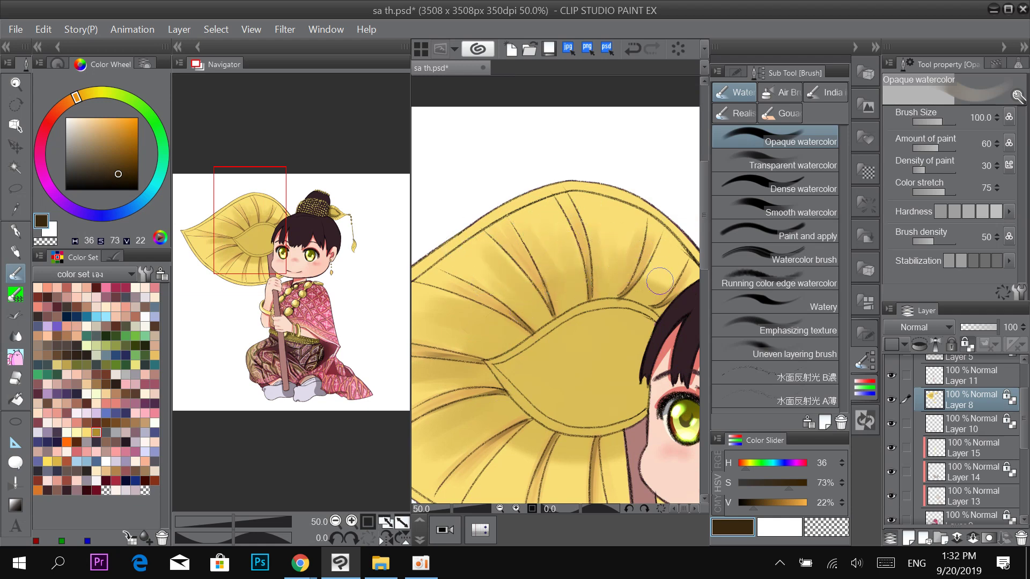
pyautogui.moveTo(660, 282); pyautogui.dragTo(671, 254)
# Shade between the large leaf's lower veins towards the staff with Opaque watercolor at size 100.
pyautogui.moveTo(575, 398); pyautogui.dragTo(605, 232)
pyautogui.moveTo(556, 270); pyautogui.dragTo(552, 311)
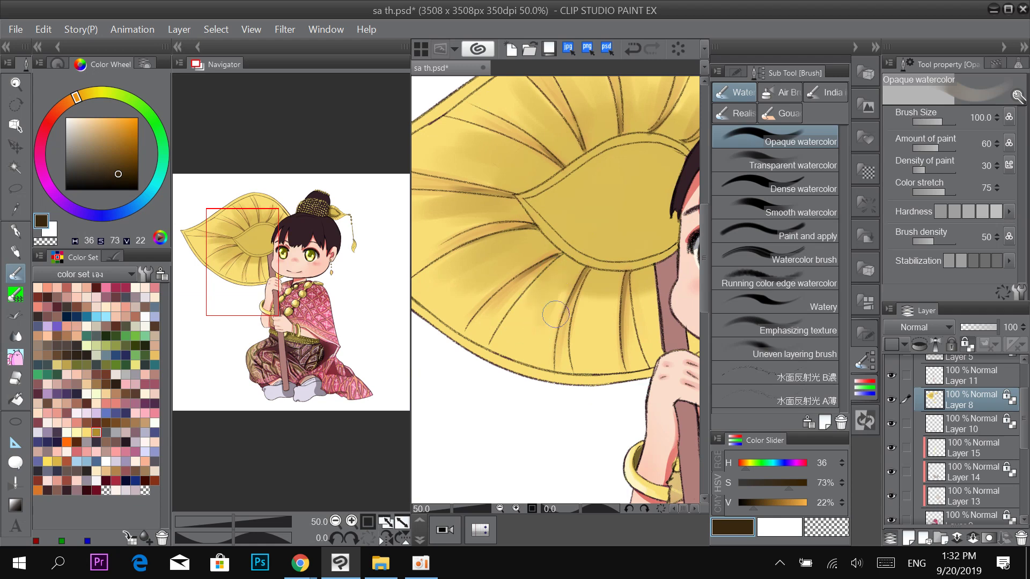
pyautogui.moveTo(570, 273)
pyautogui.mouseDown()
pyautogui.moveTo(535, 334)
pyautogui.moveTo(601, 304)
pyautogui.moveTo(604, 319)
pyautogui.moveTo(645, 336)
pyautogui.mouseUp()
pyautogui.scroll(-4, 623, 330)
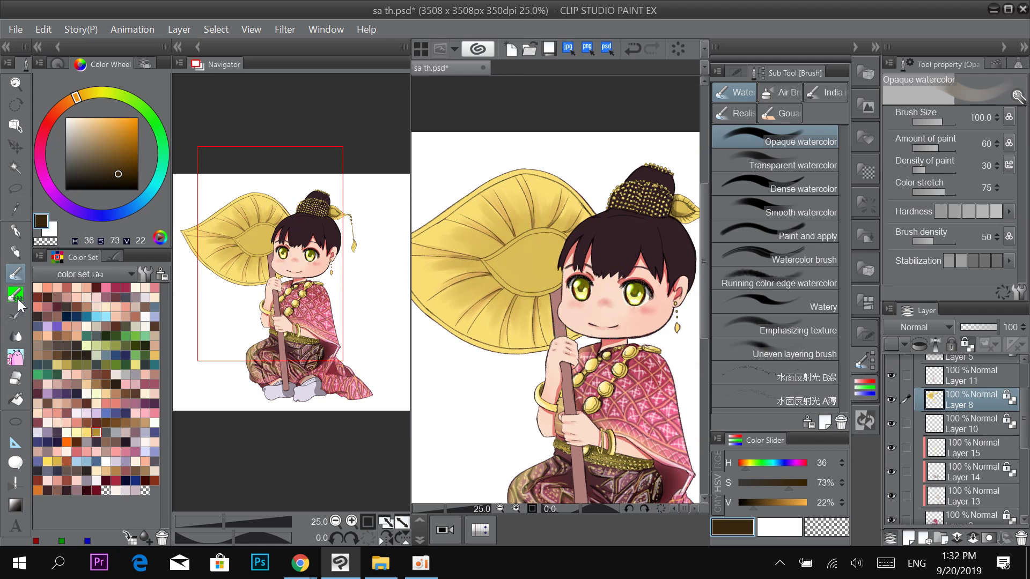
# Set Air Brush 6 to Multiply blending with the second-softest hardness and size 400.
pyautogui.click(774, 97)
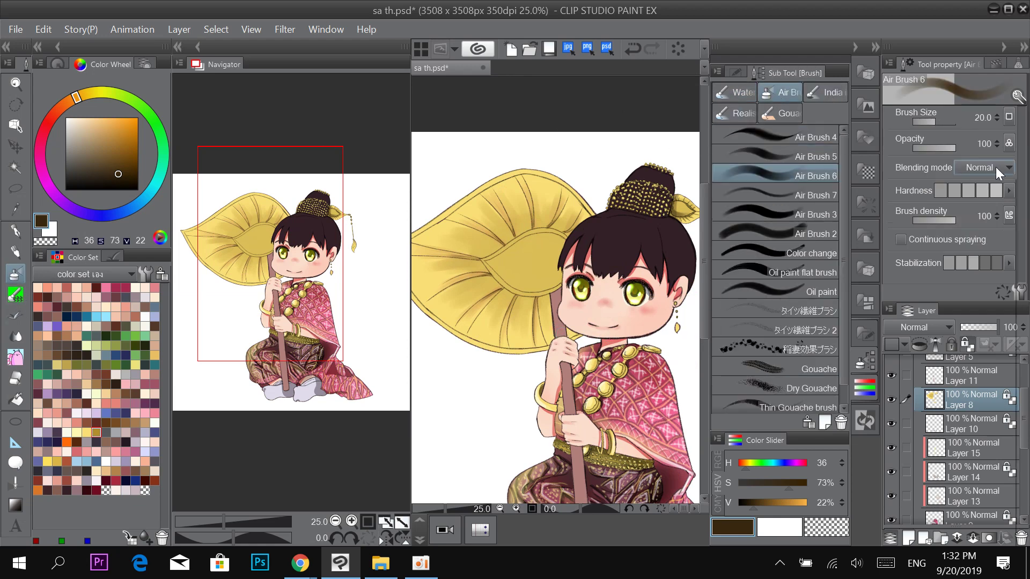
pyautogui.click(995, 167)
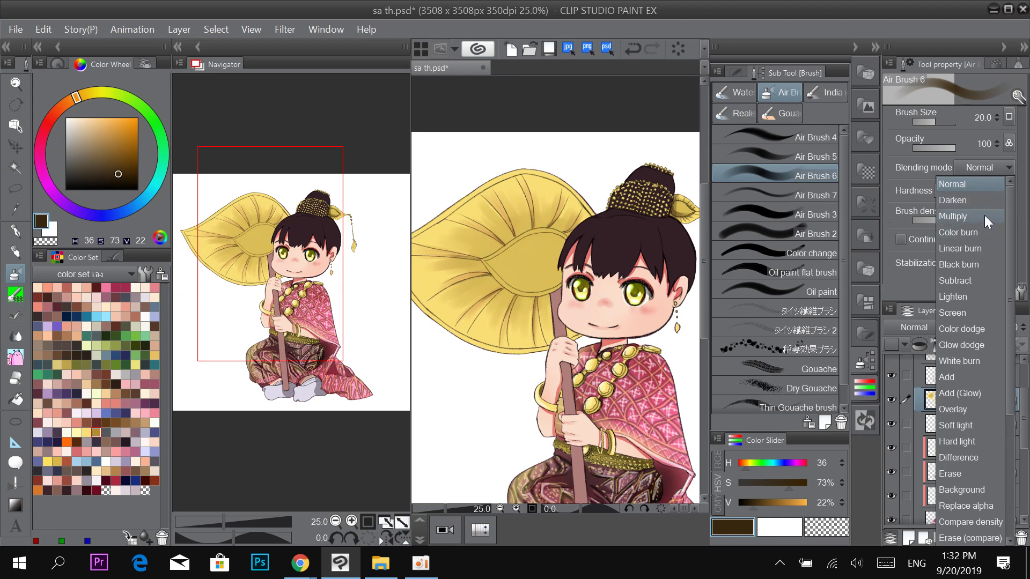
pyautogui.click(983, 215)
pyautogui.click(951, 195)
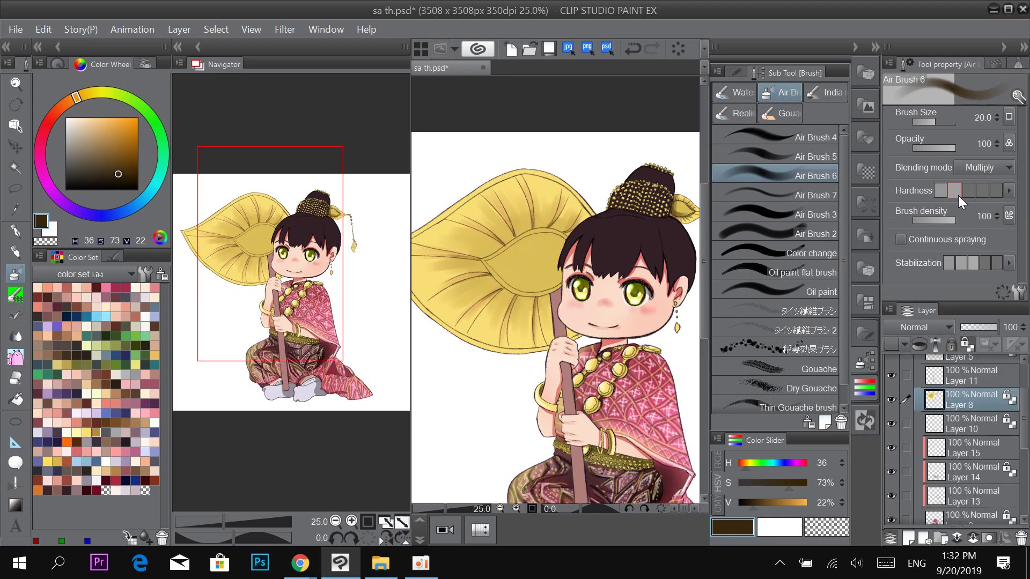
pyautogui.press(']')
pyautogui.press(']')
pyautogui.press(']')
pyautogui.press(']')
pyautogui.press(']')
pyautogui.press(']')
pyautogui.press(']')
pyautogui.press(']')
pyautogui.press(']')
pyautogui.press(']')
pyautogui.press(']')
pyautogui.press(']')
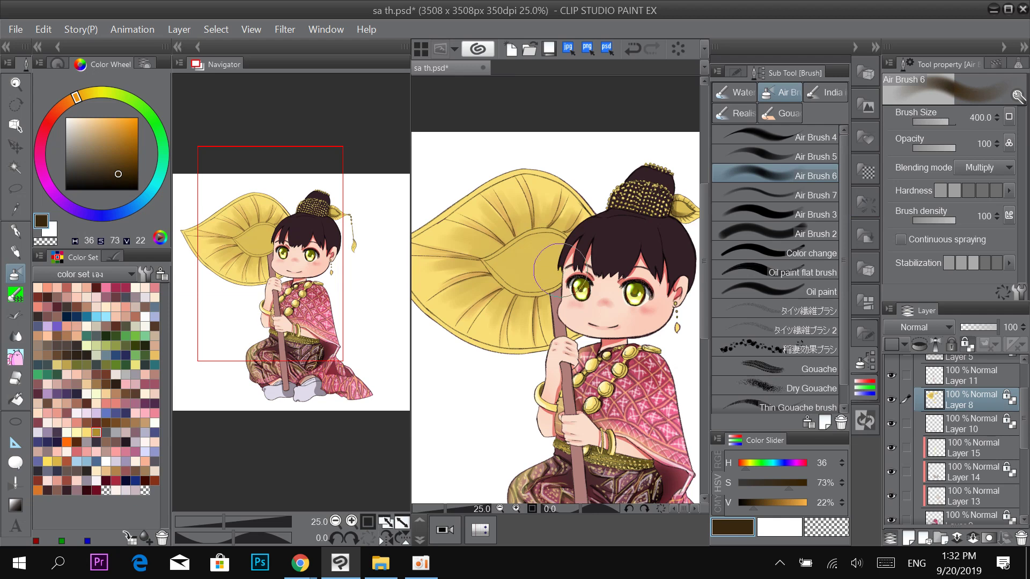
# Sample the leaf's golden yellow (H 47, S 61, V 85) and softly deepen the large leaf near the hair at size 500.
pyautogui.keyDown('alt'); pyautogui.click(537, 298); pyautogui.keyUp('alt')
pyautogui.moveTo(570, 256)
pyautogui.mouseDown()
pyautogui.moveTo(514, 261)
pyautogui.moveTo(555, 262)
pyautogui.moveTo(577, 247)
pyautogui.moveTo(543, 206)
pyautogui.mouseUp()
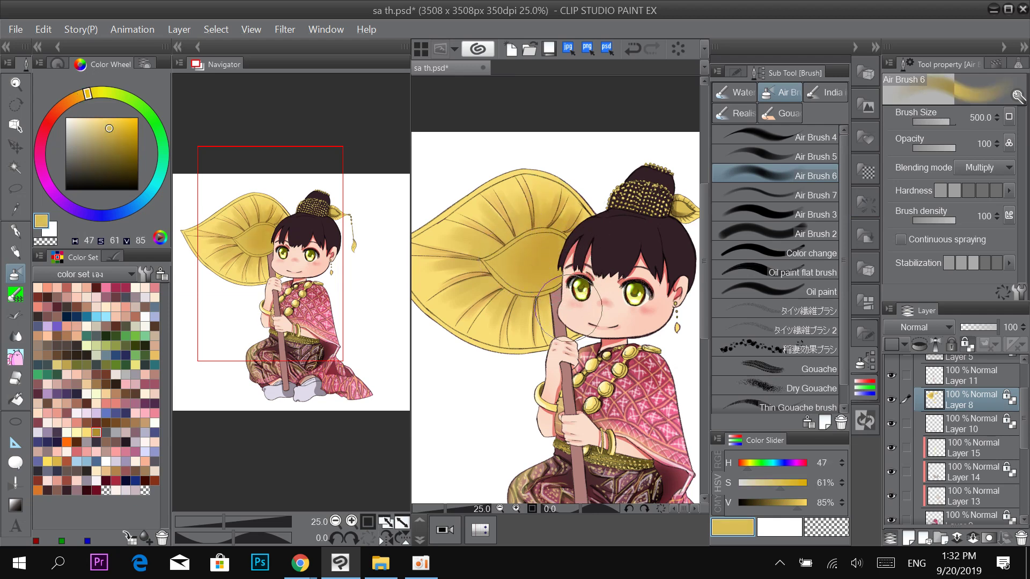
pyautogui.moveTo(696, 277); pyautogui.dragTo(617, 236)
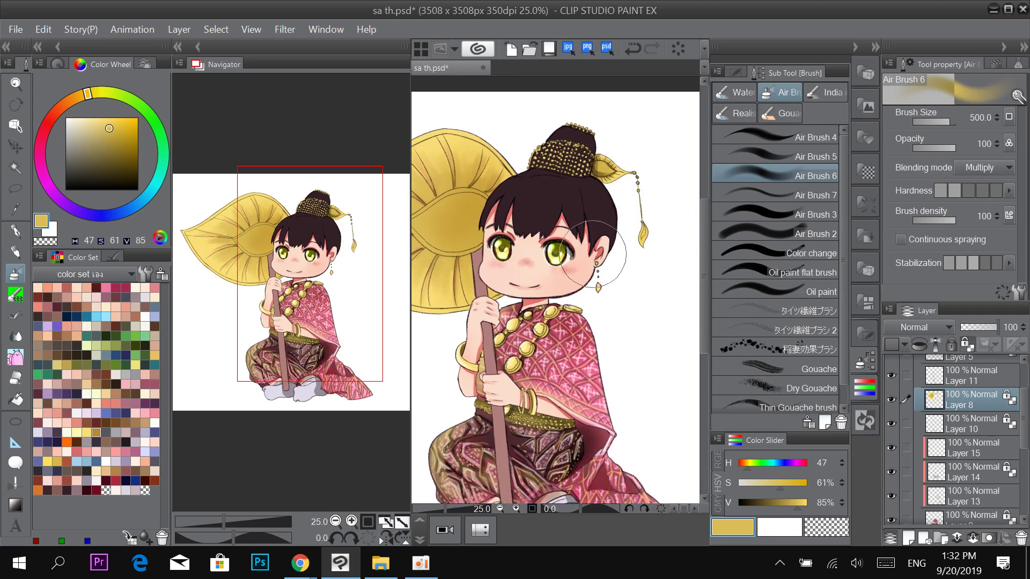
pyautogui.moveTo(461, 232); pyautogui.dragTo(544, 253)
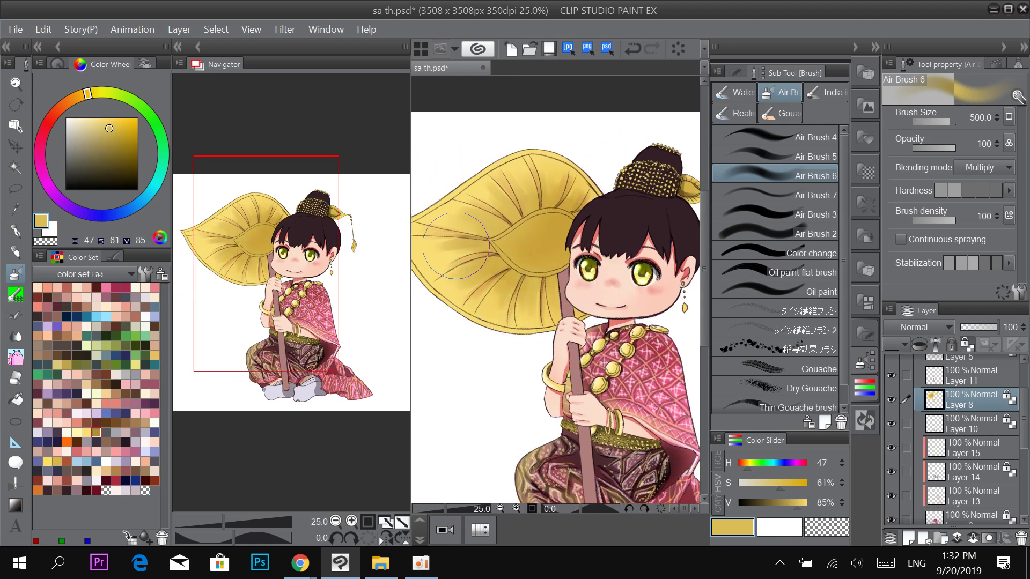
pyautogui.moveTo(456, 268); pyautogui.dragTo(516, 288)
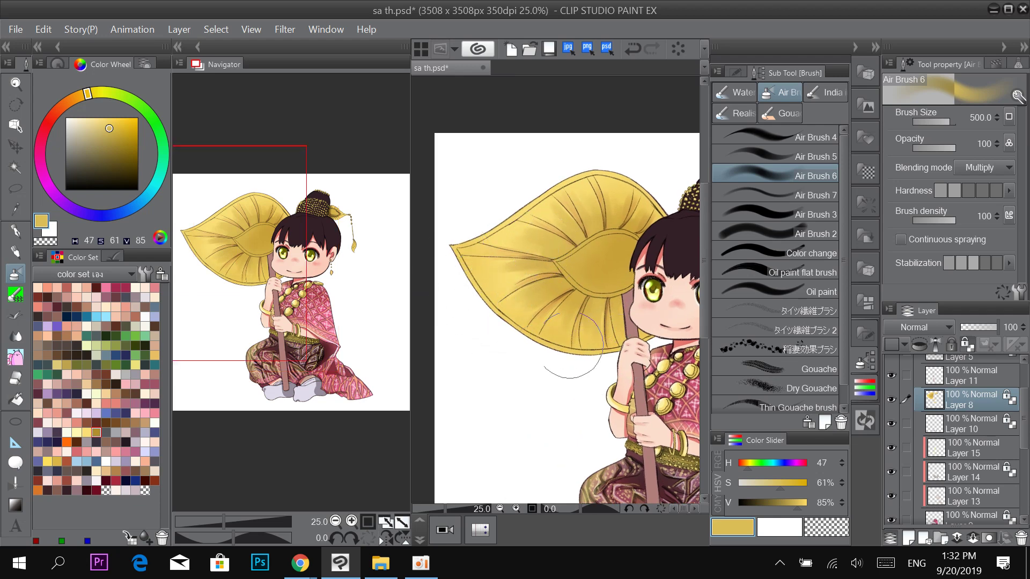
pyautogui.moveTo(655, 246); pyautogui.dragTo(548, 271)
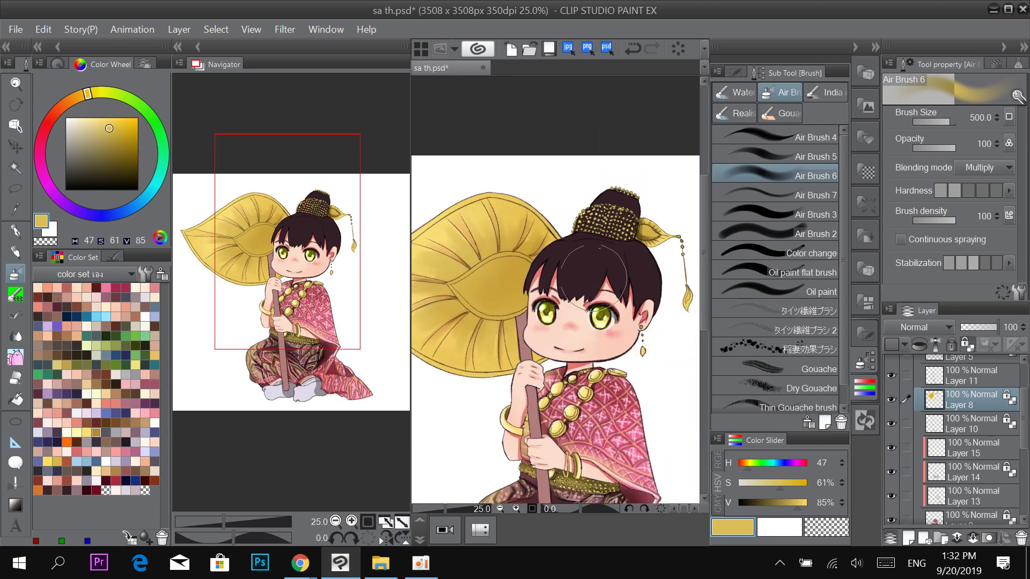
# Shade the earring drop and the hair ornament's hanging leaf in golden yellow with a harder Multiply airbrush at size 70.
pyautogui.press(']')
pyautogui.click(972, 191)
pyautogui.press('[')
pyautogui.press('[')
pyautogui.press('[')
pyautogui.moveTo(681, 308); pyautogui.dragTo(635, 307)
pyautogui.press('[')
pyautogui.press('[')
pyautogui.press('[')
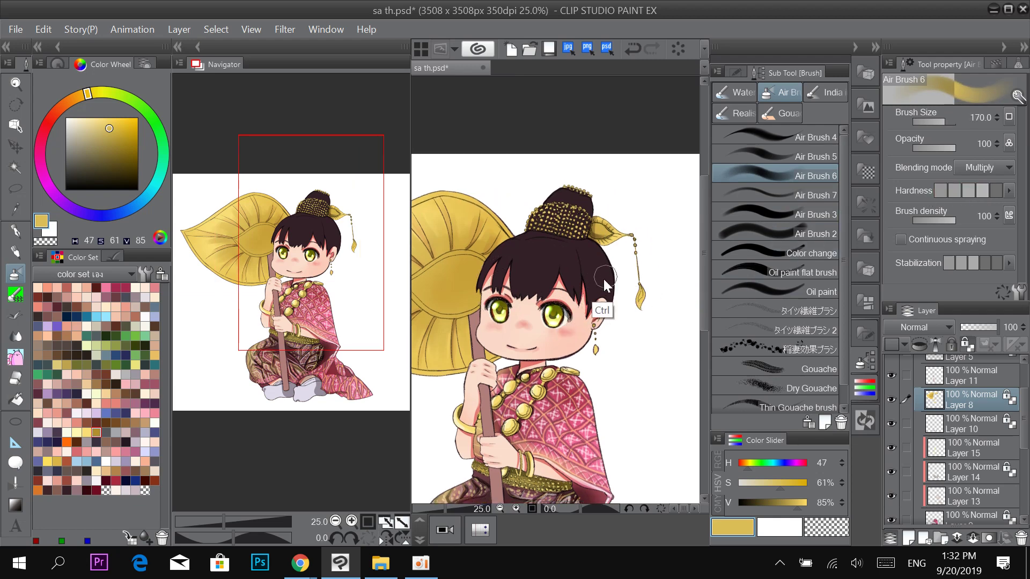
pyautogui.scroll(2, 603, 276)
pyautogui.press('[')
pyautogui.press('[')
pyautogui.press('[')
pyautogui.press('[')
pyautogui.press('[')
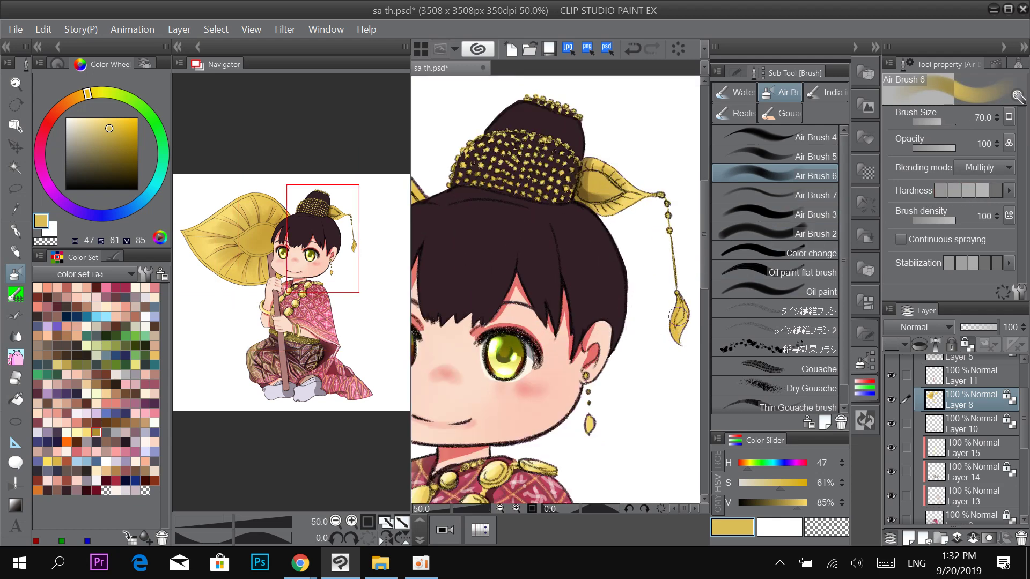
pyautogui.moveTo(584, 431); pyautogui.dragTo(590, 419)
pyautogui.moveTo(675, 338); pyautogui.dragTo(677, 317)
# Set Air Brush 6 to Add (Glow) blending and choose a light orange swatch (H 26, S 40, V 100).
pyautogui.scroll(-2, 643, 275)
pyautogui.moveTo(553, 245); pyautogui.dragTo(691, 245)
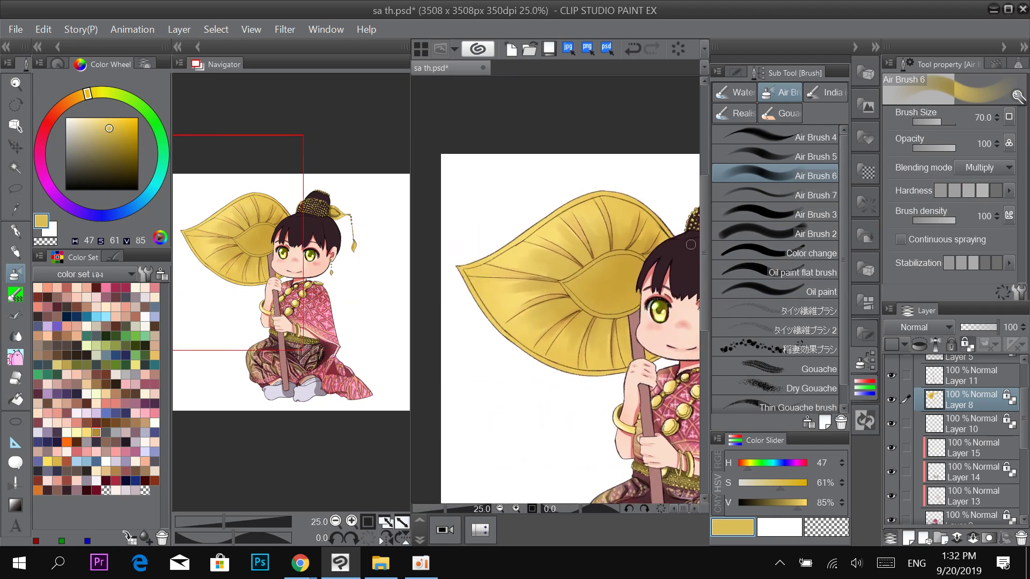
pyautogui.click(997, 164)
pyautogui.click(978, 363)
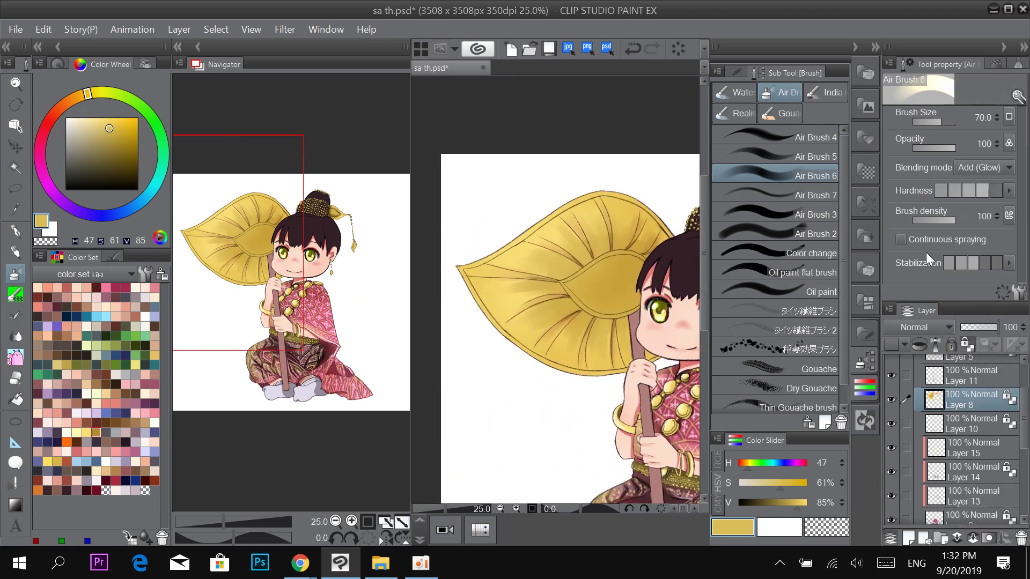
pyautogui.click(48, 490)
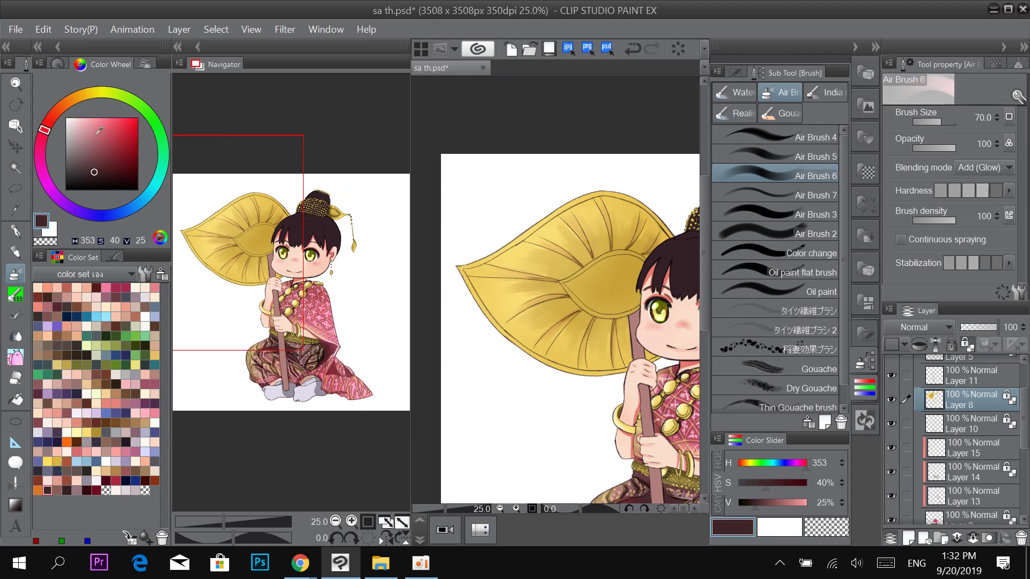
pyautogui.click(66, 402)
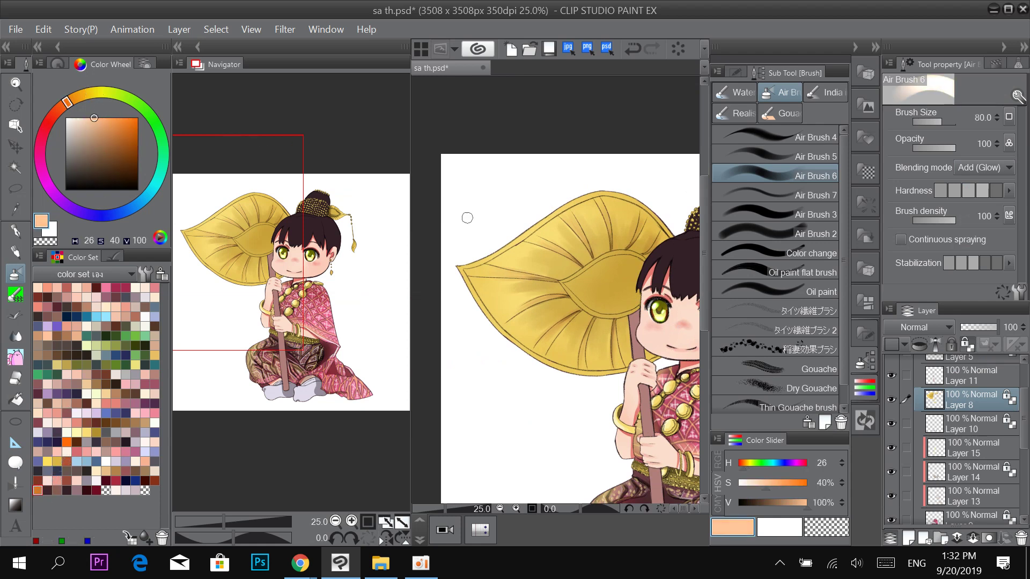
# Highlight the large leaf's upper edge in light orange, redoing the stroke at size 150 with the softest hardness.
pyautogui.moveTo(470, 267)
pyautogui.mouseDown()
pyautogui.moveTo(556, 206)
pyautogui.moveTo(601, 193)
pyautogui.mouseUp()
pyautogui.press(']')
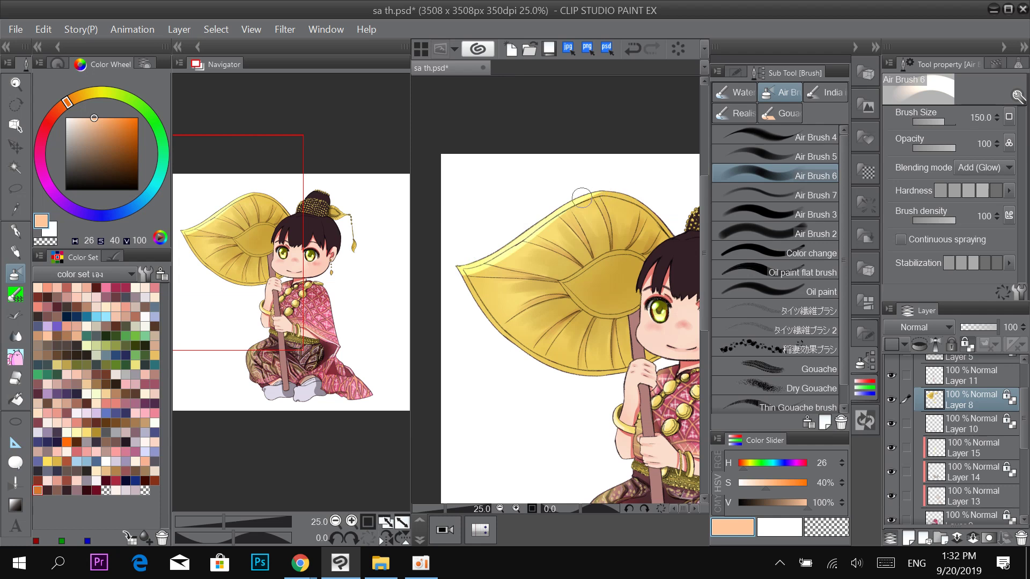
pyautogui.click(945, 194)
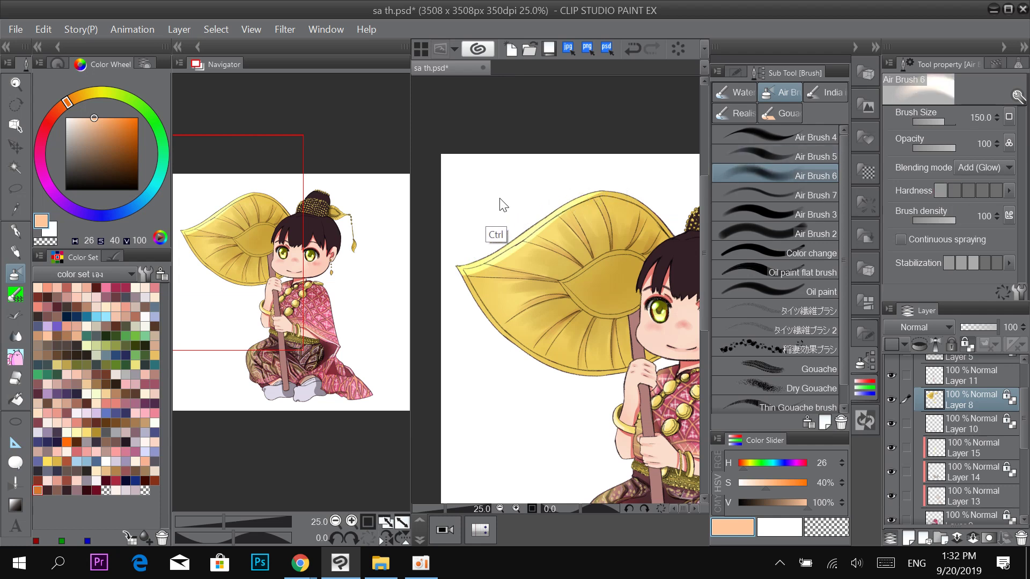
pyautogui.hotkey('ctrl', 'z')
pyautogui.moveTo(449, 266)
pyautogui.mouseDown()
pyautogui.moveTo(556, 210)
pyautogui.moveTo(537, 218)
pyautogui.moveTo(676, 200)
pyautogui.mouseUp()
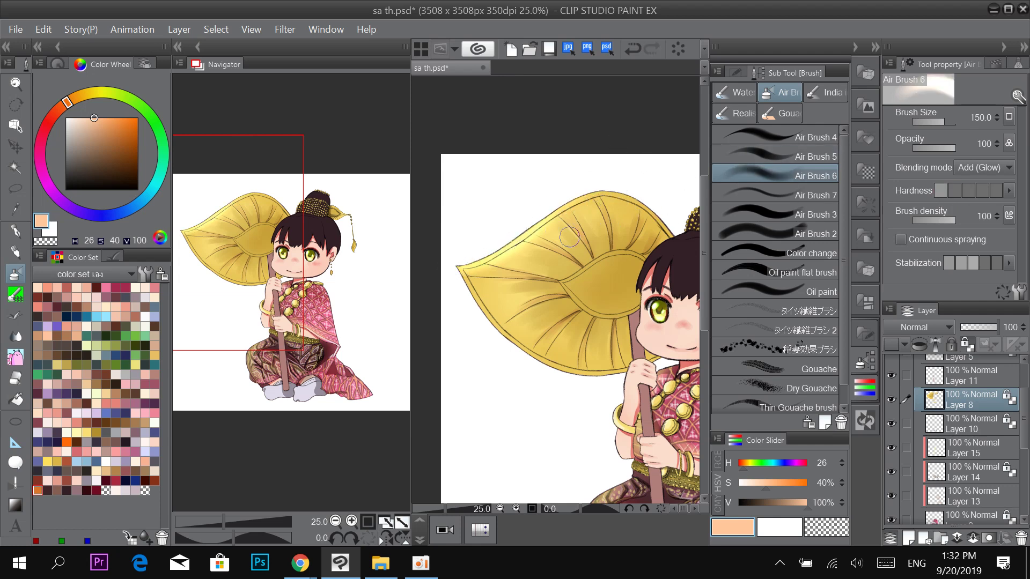
# Add a soft light orange glow along the large leaf's lower edge.
pyautogui.moveTo(457, 258)
pyautogui.mouseDown()
pyautogui.moveTo(580, 411)
pyautogui.moveTo(559, 372)
pyautogui.moveTo(447, 340)
pyautogui.mouseUp()
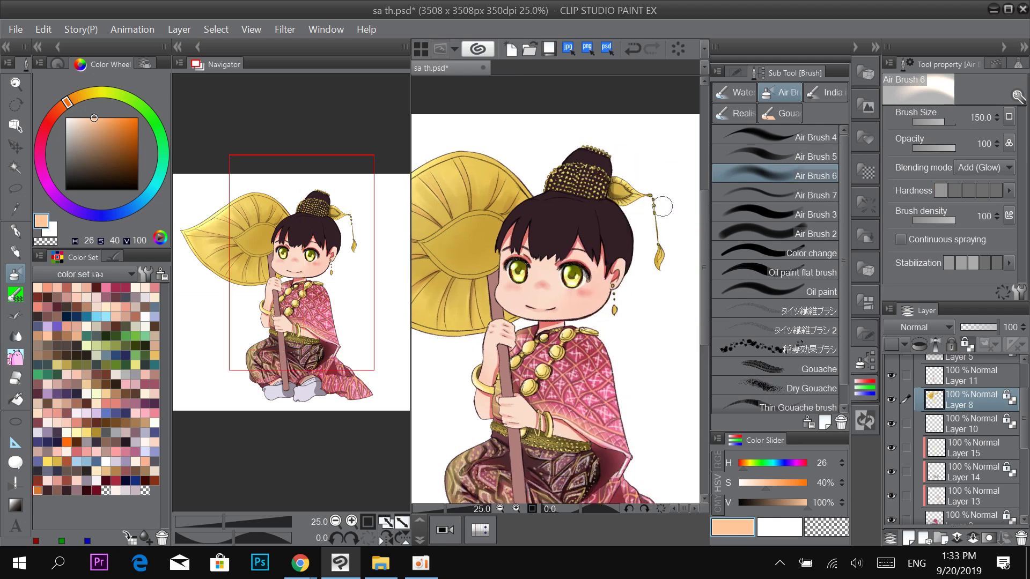
pyautogui.moveTo(570, 206); pyautogui.dragTo(693, 211)
pyautogui.moveTo(447, 250); pyautogui.dragTo(615, 365)
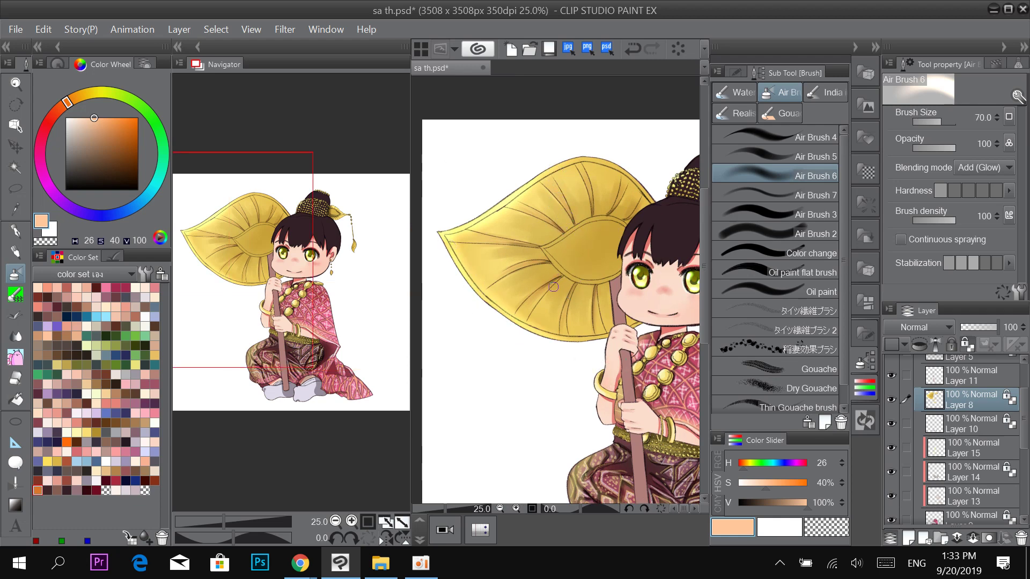
# Add soft light orange glow between the veins on the large leaf's lower and outer side at brush size 60.
pyautogui.press('[')
pyautogui.moveTo(562, 278); pyautogui.dragTo(528, 327)
pyautogui.hotkey('ctrl', '+')
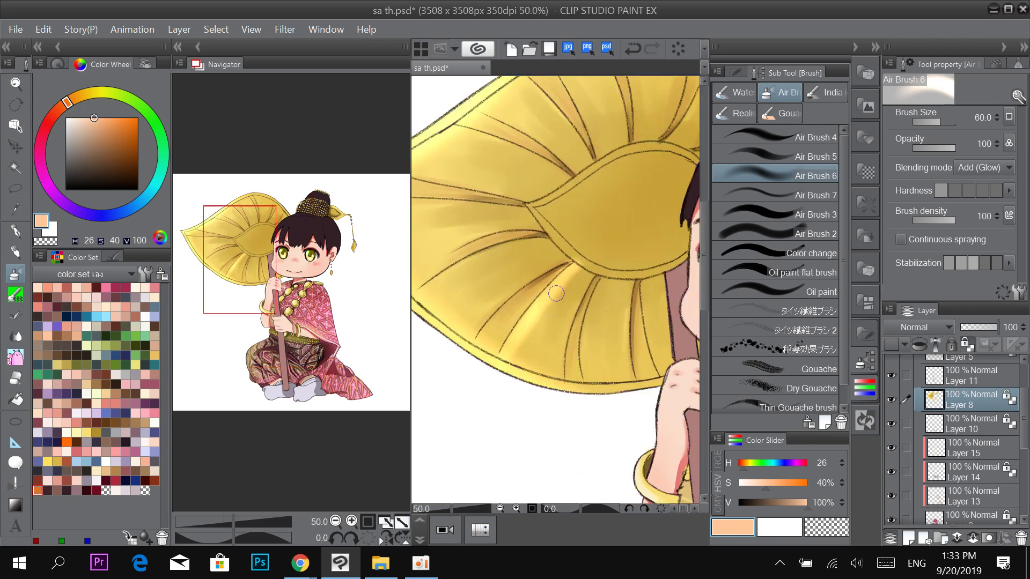
pyautogui.moveTo(614, 251)
pyautogui.mouseDown()
pyautogui.moveTo(556, 276)
pyautogui.moveTo(500, 343)
pyautogui.moveTo(576, 320)
pyautogui.mouseUp()
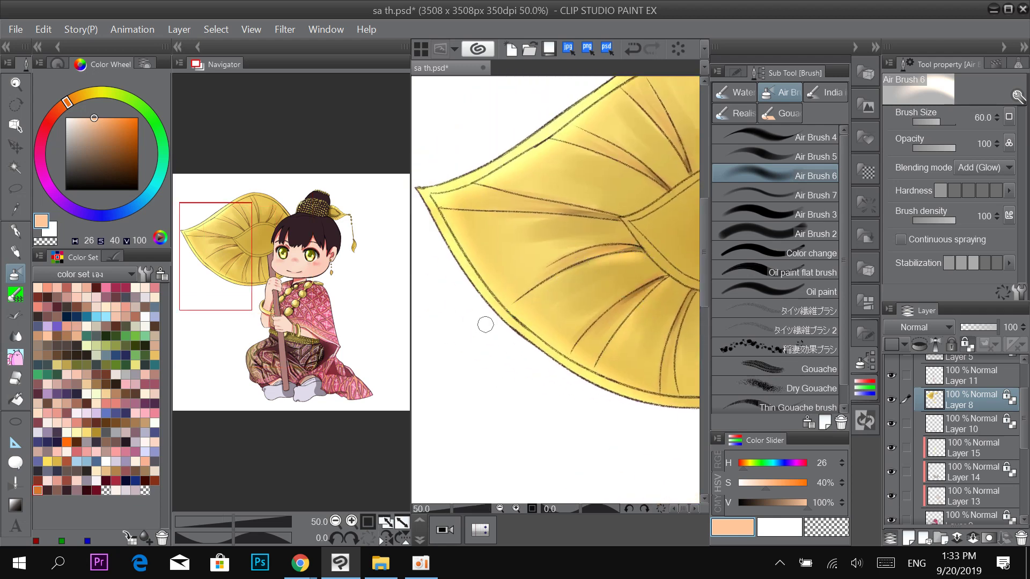
pyautogui.moveTo(593, 222); pyautogui.dragTo(566, 228)
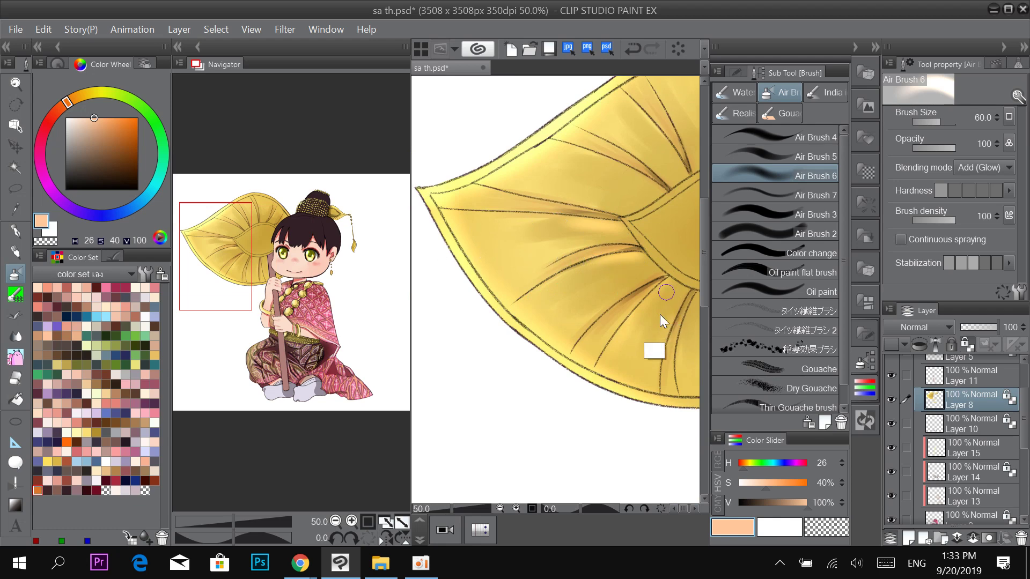
# Highlight the leaf surface along the veins around the central lobe in light orange at brush size 40, redoing the first stroke.
pyautogui.scroll(-4, 660, 314)
pyautogui.scroll(3, 592, 307)
pyautogui.scroll(1, 591, 306)
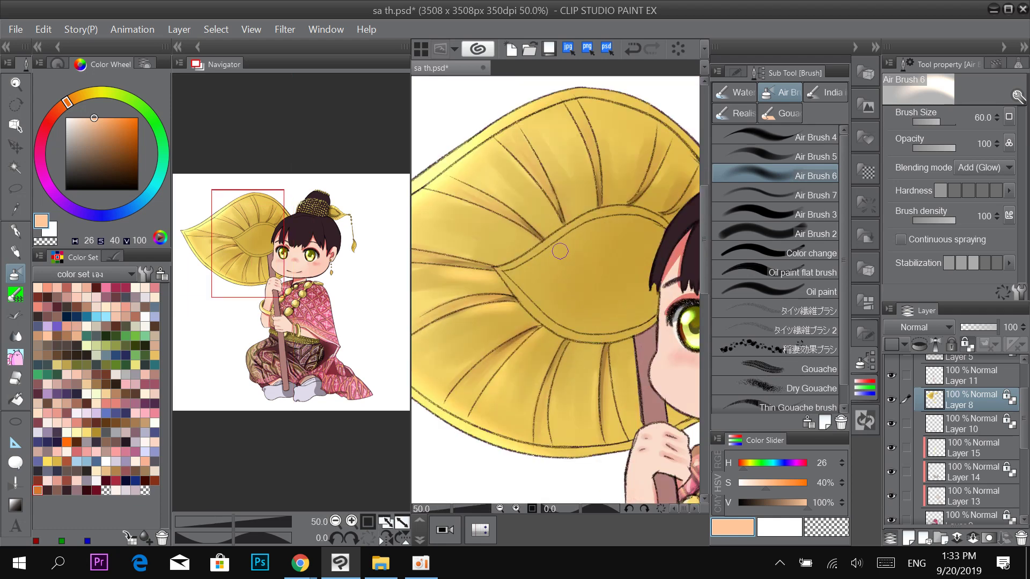
pyautogui.moveTo(527, 240); pyautogui.dragTo(461, 213)
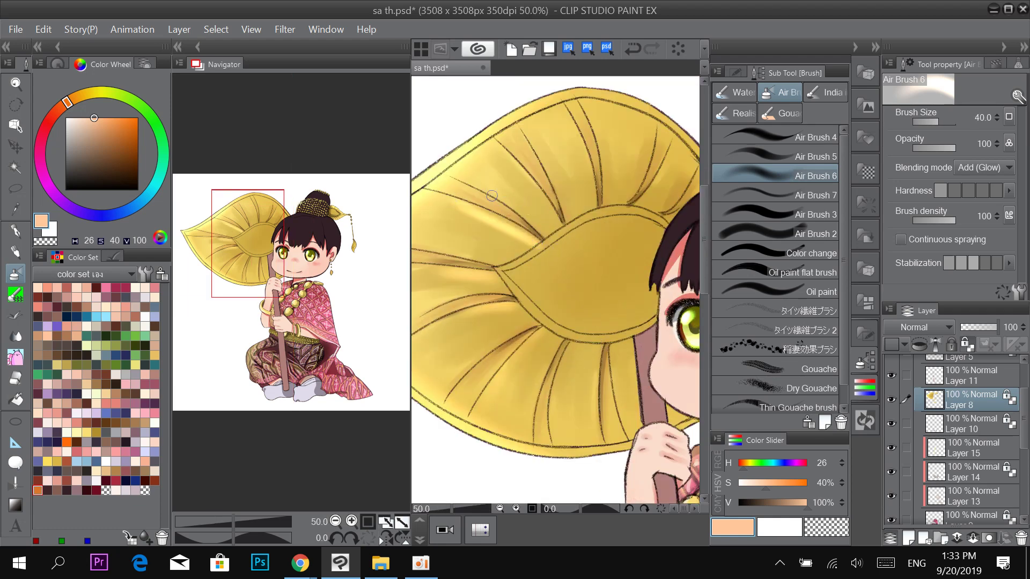
pyautogui.hotkey('ctrl', 'z')
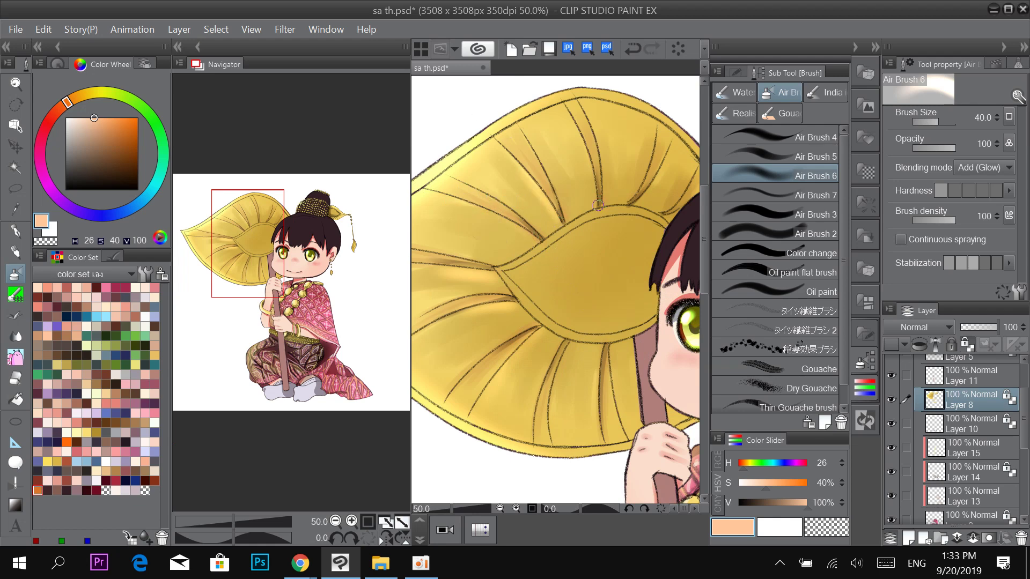
pyautogui.moveTo(599, 206)
pyautogui.mouseDown()
pyautogui.moveTo(585, 162)
pyautogui.moveTo(645, 158)
pyautogui.mouseUp()
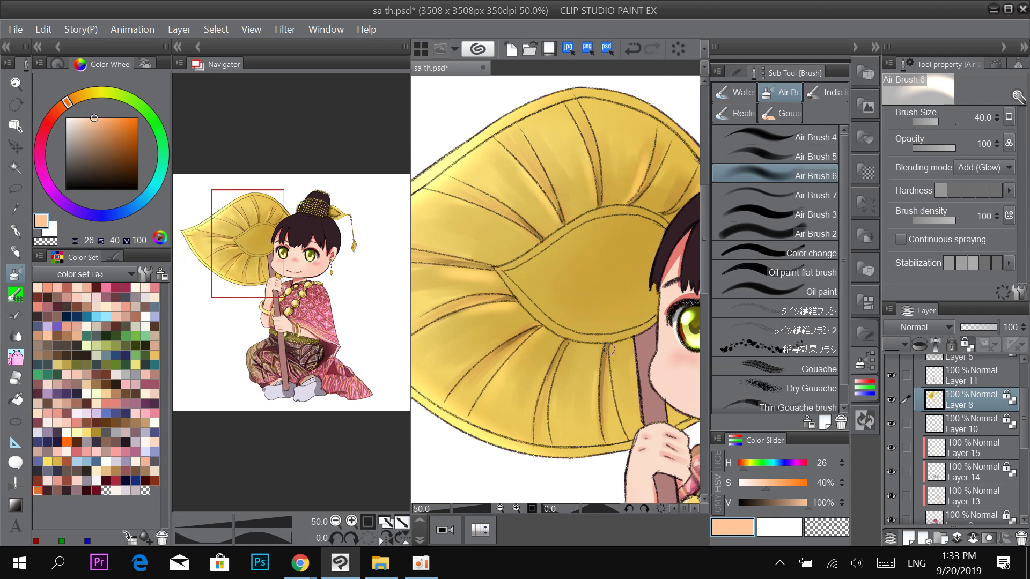
pyautogui.moveTo(609, 350); pyautogui.dragTo(619, 393)
pyautogui.moveTo(569, 344); pyautogui.dragTo(559, 393)
pyautogui.moveTo(538, 335)
pyautogui.mouseDown()
pyautogui.moveTo(510, 362)
pyautogui.moveTo(631, 268)
pyautogui.moveTo(639, 220)
pyautogui.moveTo(632, 280)
pyautogui.mouseUp()
pyautogui.scroll(-2, 447, 468)
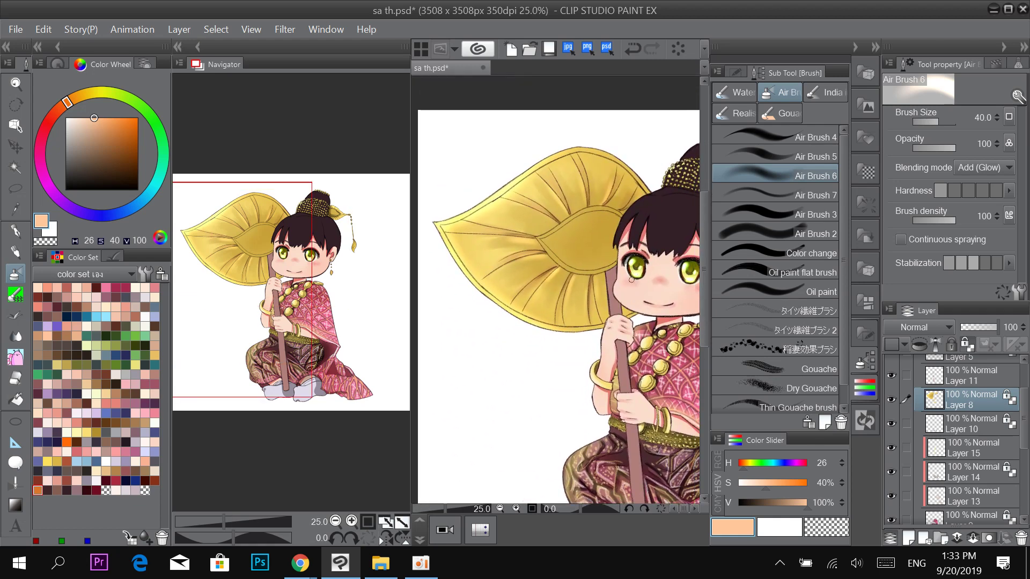
pyautogui.keyDown('ctrl'); pyautogui.click(539, 174); pyautogui.keyUp('ctrl')
pyautogui.press('[')
pyautogui.press('[')
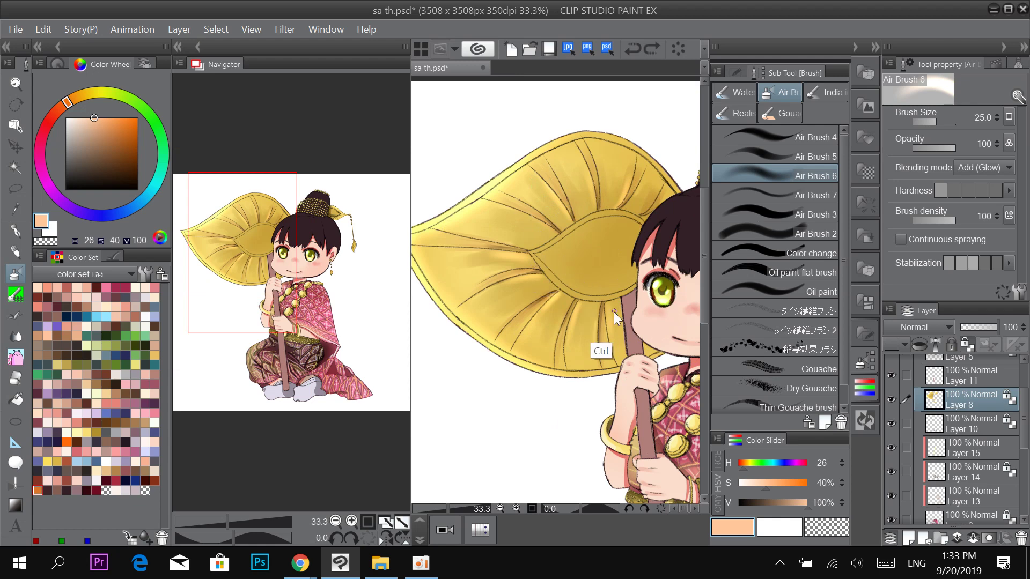
pyautogui.scroll(-2, 596, 351)
pyautogui.scroll(-1, 584, 349)
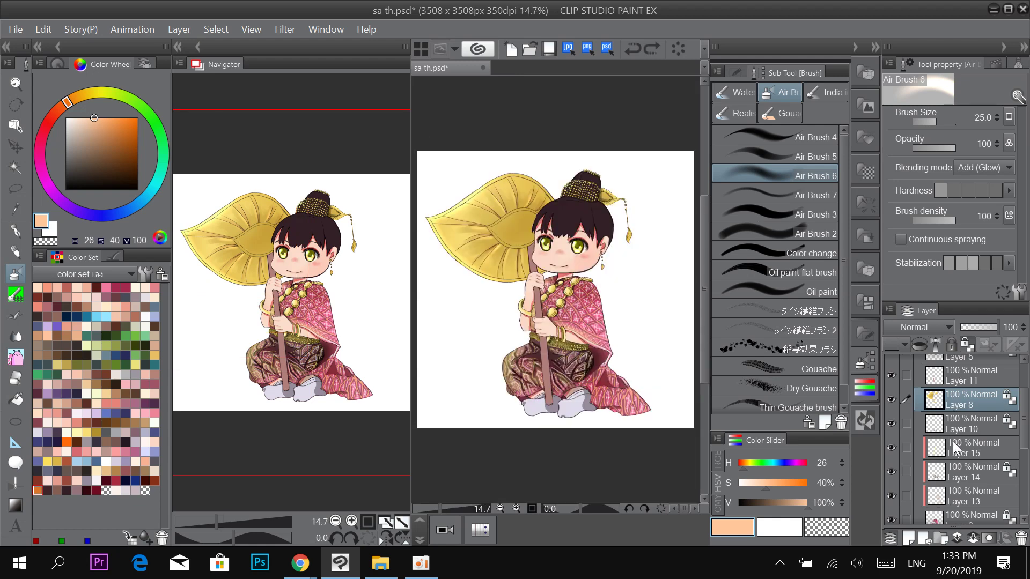
# Select Layer 11 with the wooden pole and lock its transparent pixels.
pyautogui.click(923, 426)
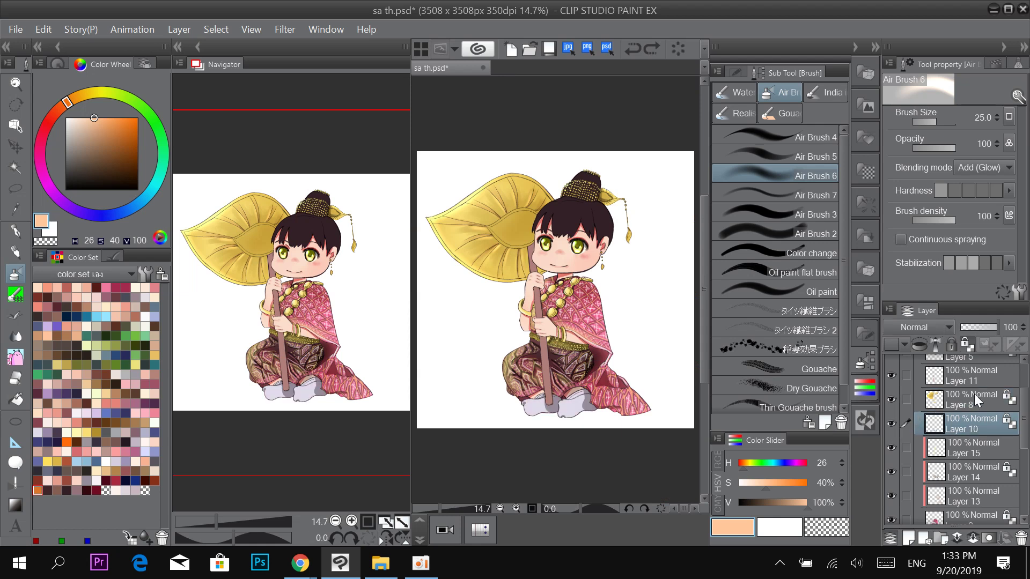
pyautogui.scroll(1, 973, 400)
pyautogui.click(969, 402)
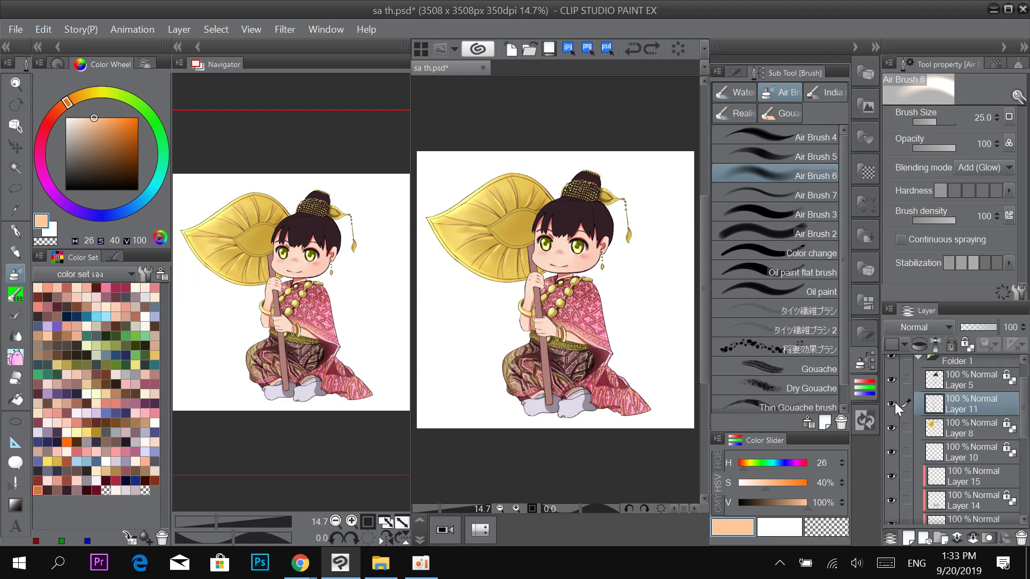
pyautogui.click(964, 341)
# Set Air Brush 6 to Normal blending with a harder edge and brush size 40.
pyautogui.scroll(2, 595, 279)
pyautogui.click(998, 169)
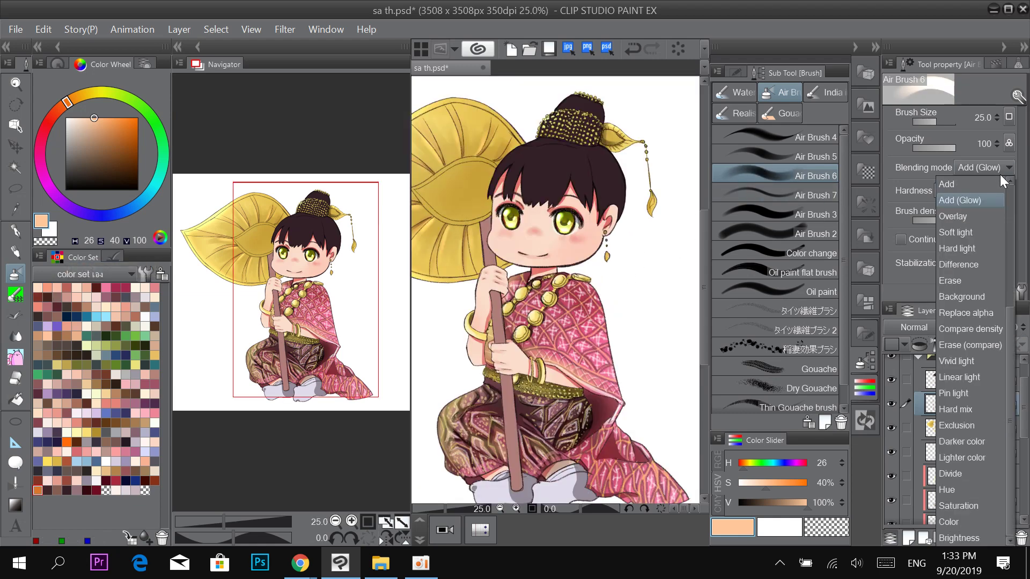
pyautogui.scroll(3, 1001, 183)
pyautogui.click(970, 175)
pyautogui.press(']')
pyautogui.press(']')
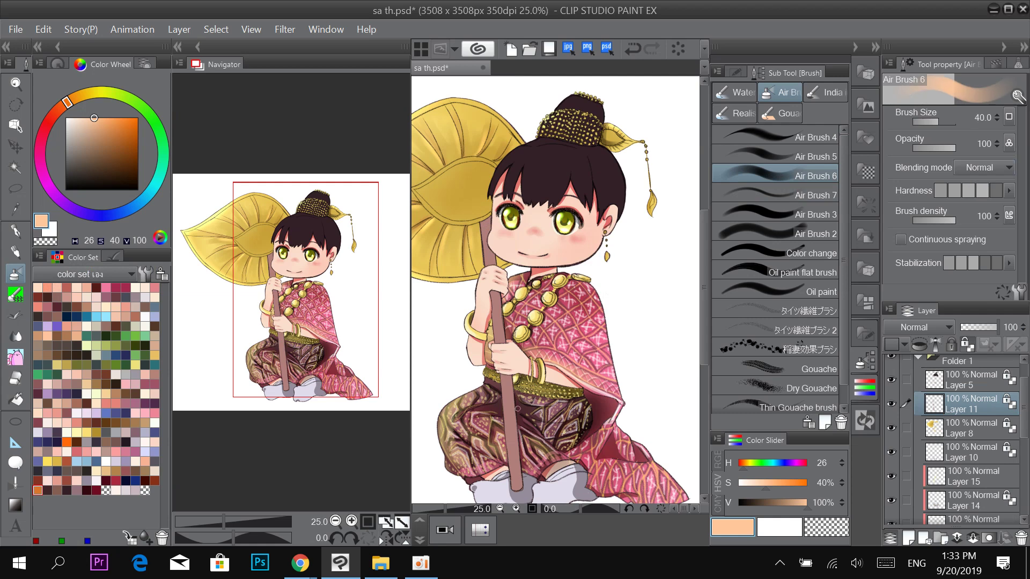
# Choose a muted reddish brown (H 5, S 30, V 69) at brush size 80 and toggle Layer 11's visibility to check the pole.
pyautogui.click(67, 384)
pyautogui.moveTo(483, 352); pyautogui.dragTo(466, 300)
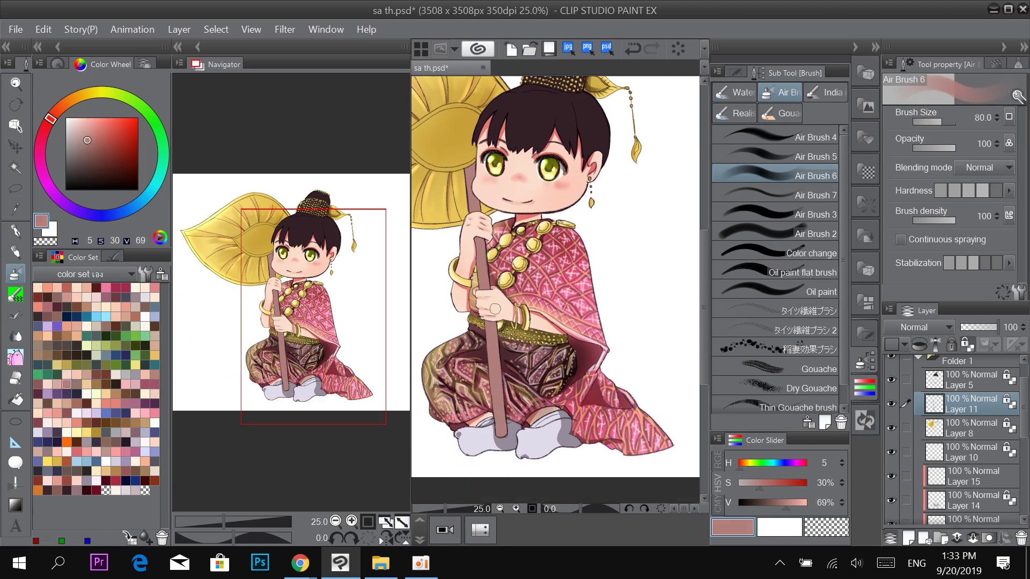
pyautogui.click(894, 404)
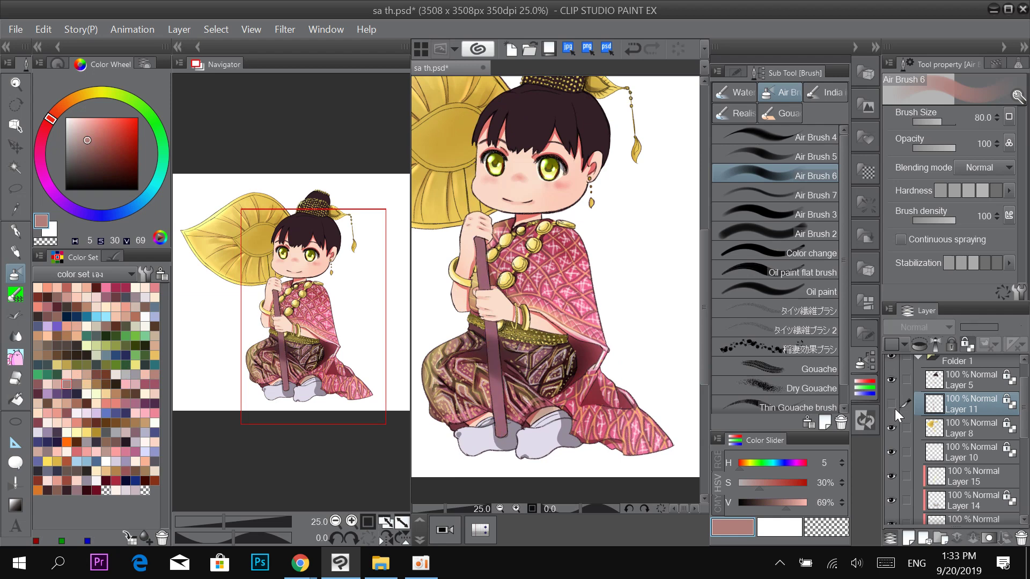
pyautogui.click(894, 408)
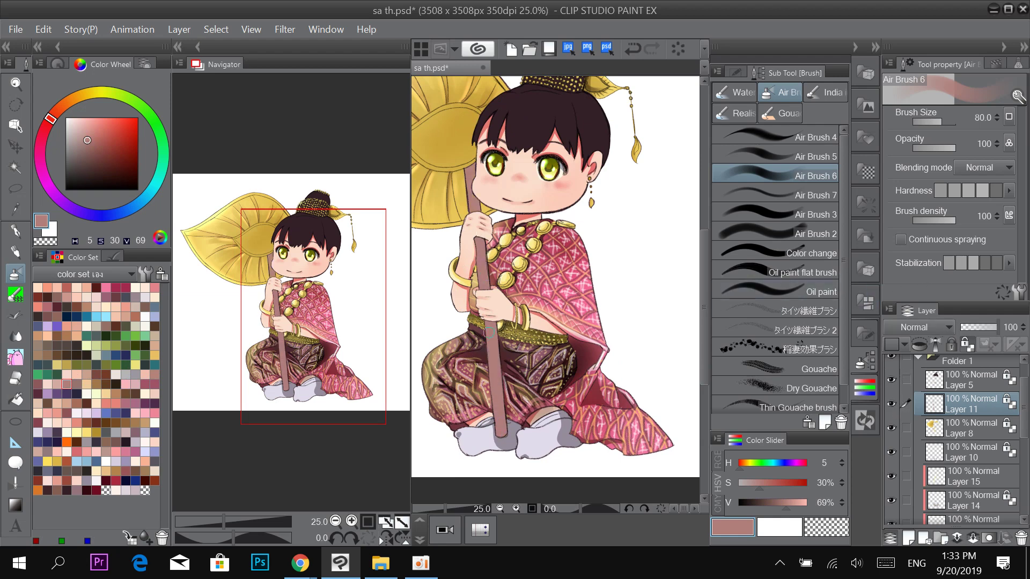
# Shade the wooden pole along its length in dark reddish brown (H 5, S 78, V 27), redoing the first stroke.
pyautogui.click(121, 170)
pyautogui.moveTo(472, 156); pyautogui.dragTo(490, 300)
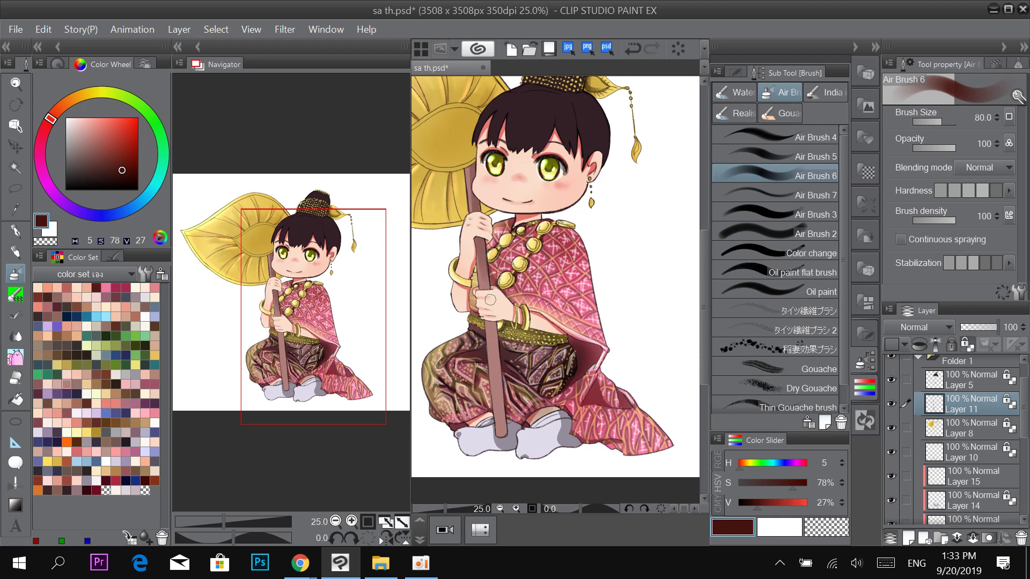
pyautogui.hotkey('ctrl', 'z')
pyautogui.moveTo(472, 164); pyautogui.dragTo(495, 314)
pyautogui.moveTo(478, 197); pyautogui.dragTo(490, 290)
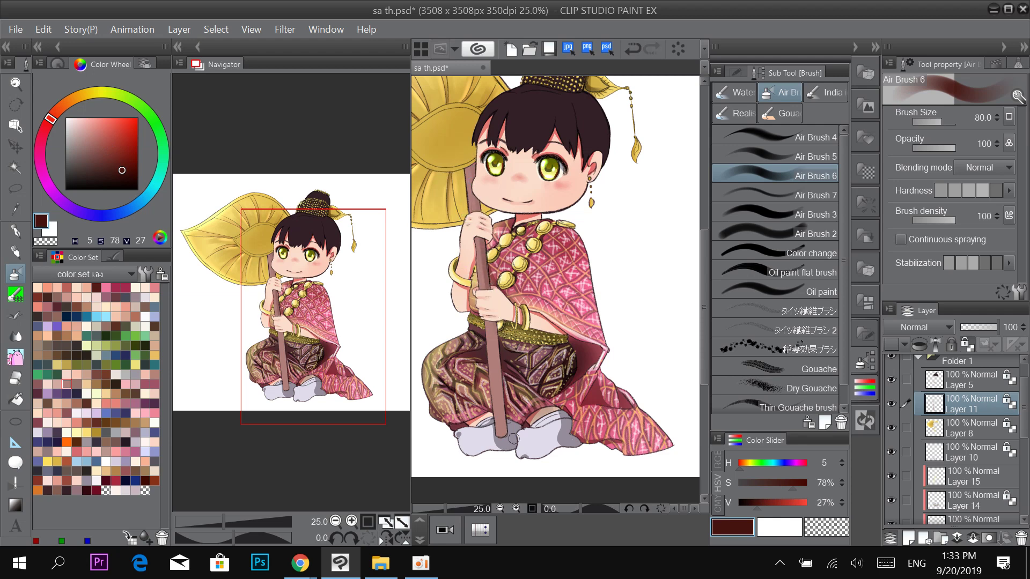
pyautogui.moveTo(494, 341); pyautogui.dragTo(500, 434)
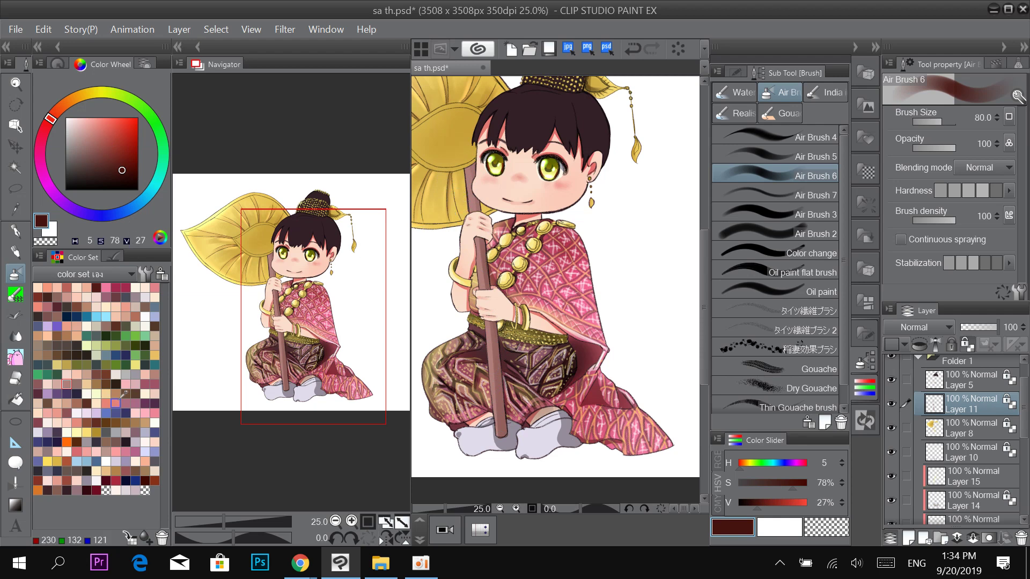
# Highlight the pole's outer edge in pale yellow (H 70, S 19, V 99) and soften the brush to the second hardness level.
pyautogui.click(96, 393)
pyautogui.moveTo(461, 185); pyautogui.dragTo(479, 290)
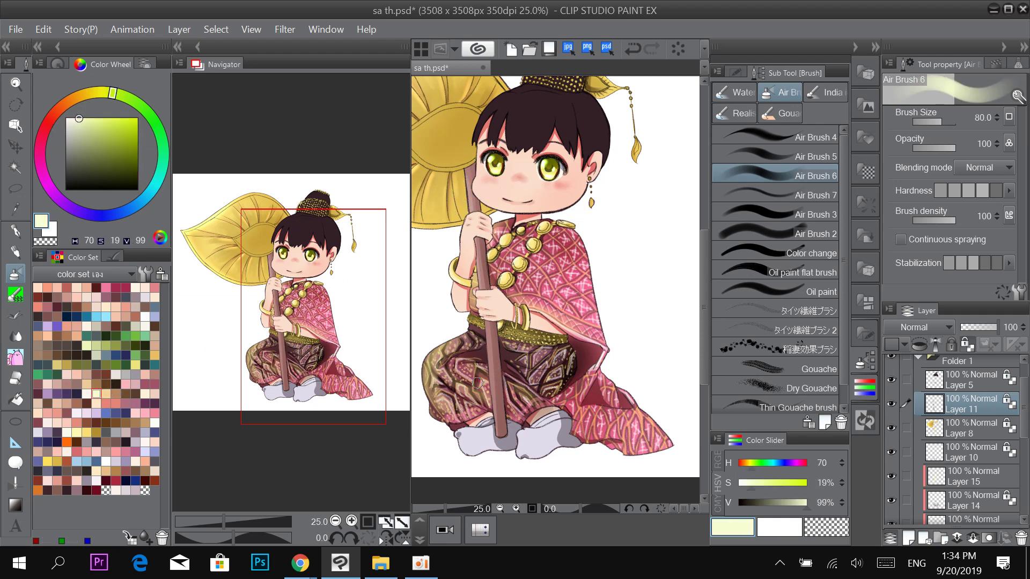
pyautogui.moveTo(486, 329)
pyautogui.mouseDown()
pyautogui.moveTo(503, 416)
pyautogui.moveTo(494, 322)
pyautogui.mouseUp()
pyautogui.click(954, 190)
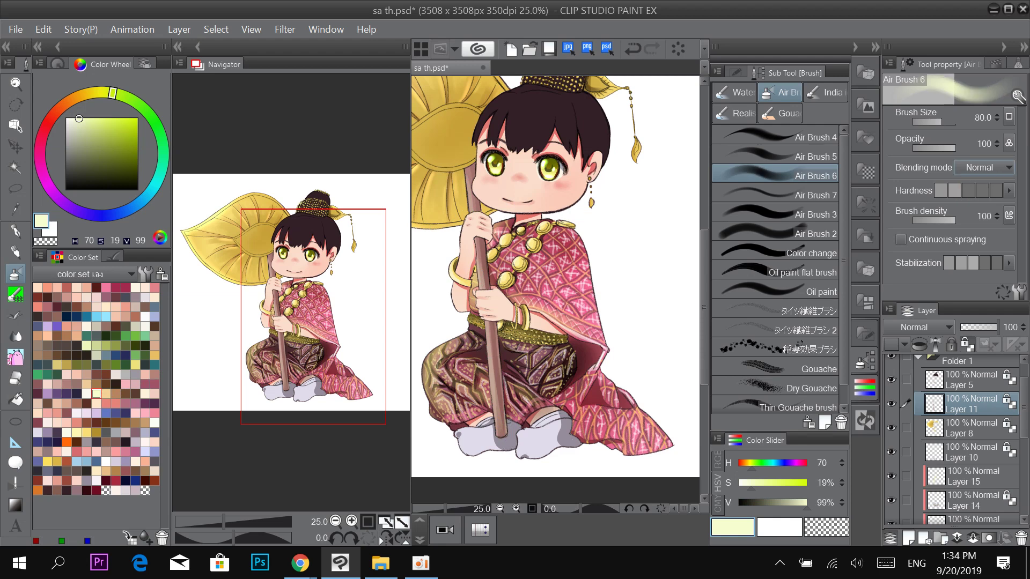
# Blend the pole's lower half with brown tones sampled from it, ending with H 5, S 33, V 61.
pyautogui.press('alt')
pyautogui.keyDown('alt'); pyautogui.click(501, 426); pyautogui.keyUp('alt')
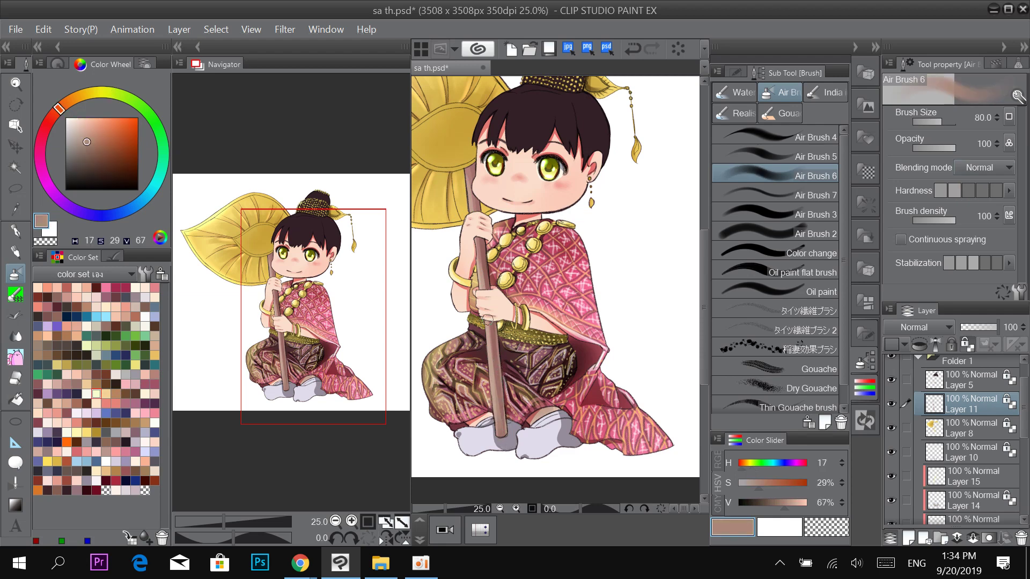
pyautogui.keyDown('alt'); pyautogui.click(491, 375); pyautogui.keyUp('alt')
pyautogui.moveTo(488, 327); pyautogui.dragTo(500, 434)
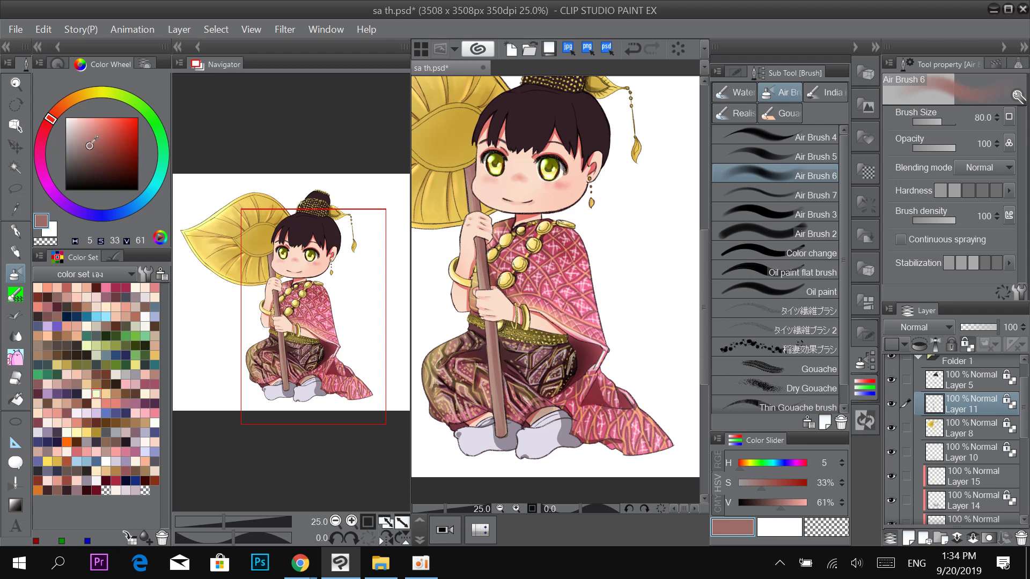
# Shade the pole section between the leaf and the upper hand in dark brown (H 44, S 71, V 15).
pyautogui.moveTo(90, 144); pyautogui.dragTo(66, 118)
pyautogui.keyDown('alt'); pyautogui.click(463, 192); pyautogui.keyUp('alt')
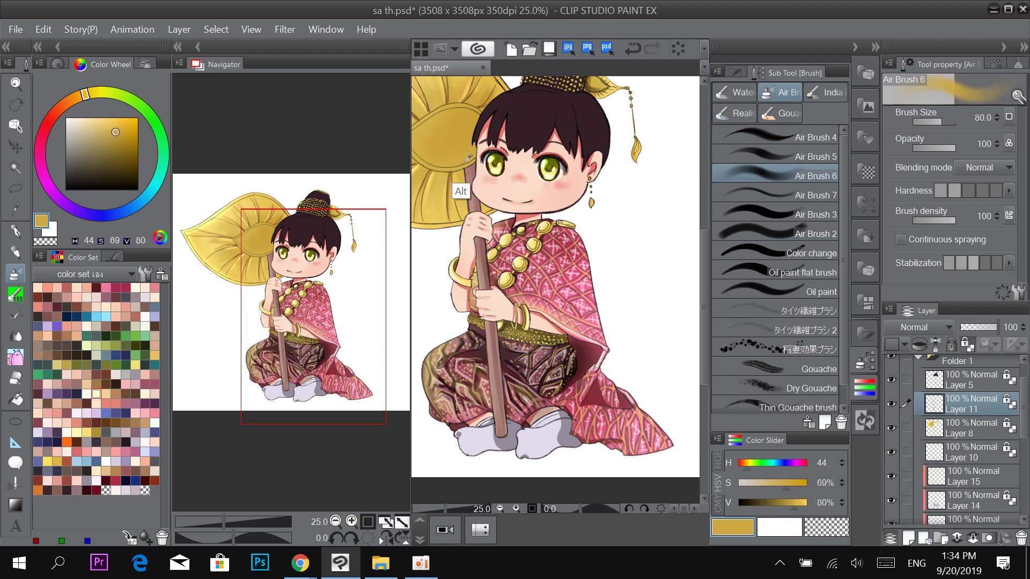
pyautogui.hotkey('ctrl', 'z')
pyautogui.click(116, 179)
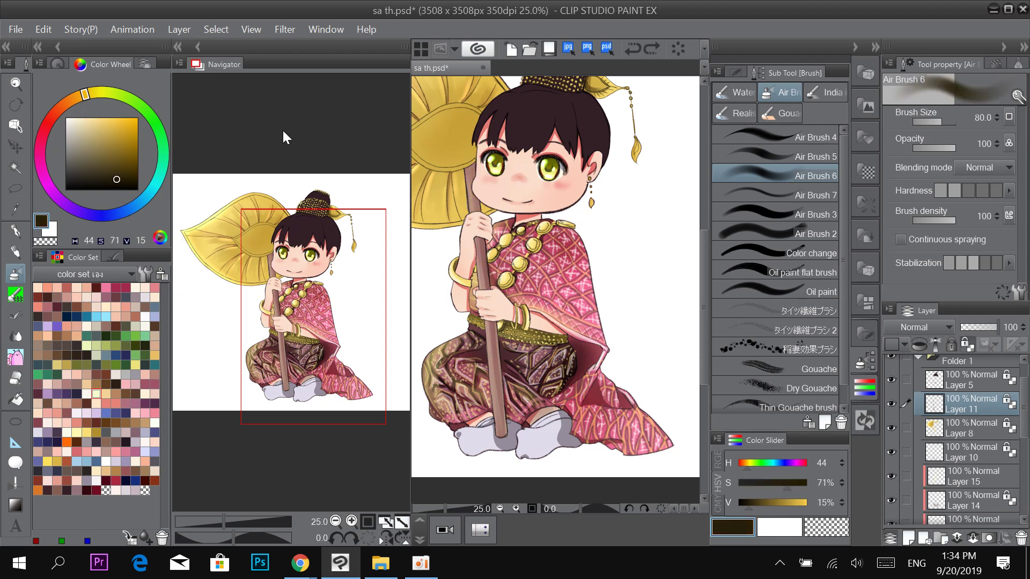
pyautogui.moveTo(474, 212); pyautogui.dragTo(472, 170)
pyautogui.moveTo(468, 161); pyautogui.dragTo(476, 210)
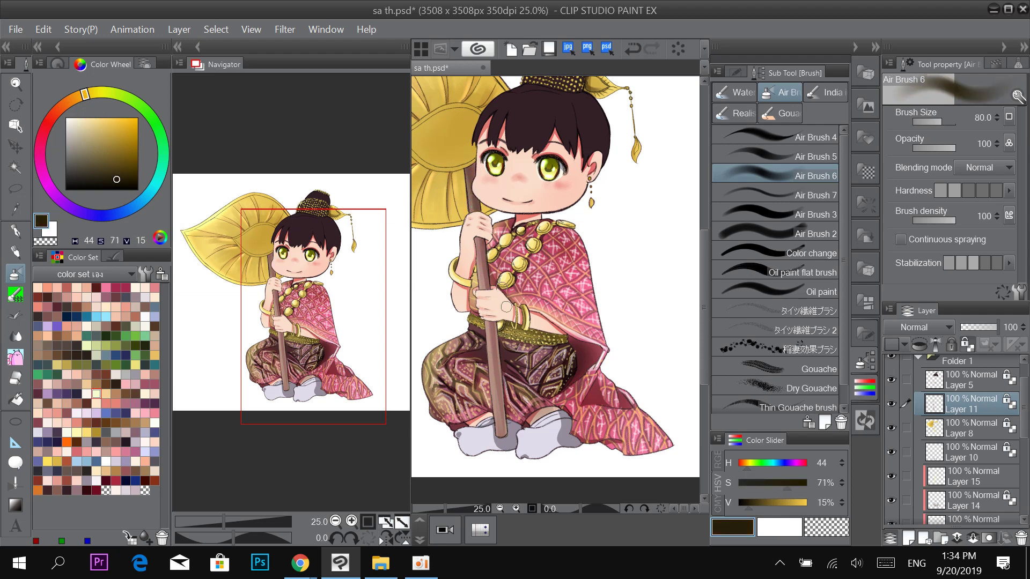
# Toggle the visibility of Layers 9 and 10 to find the socks and select Layer 10.
pyautogui.moveTo(620, 222); pyautogui.dragTo(602, 274)
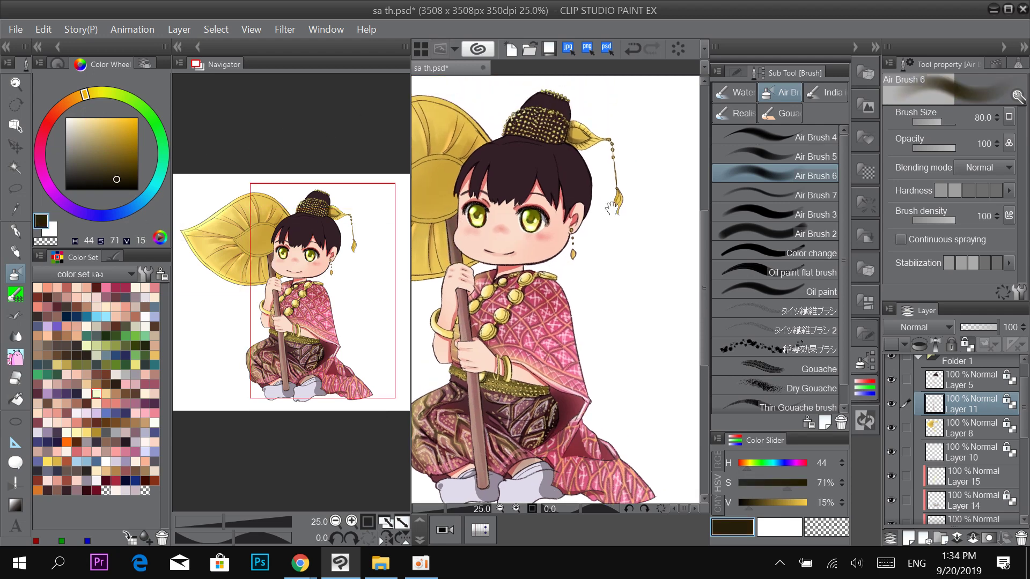
pyautogui.moveTo(587, 335); pyautogui.dragTo(618, 266)
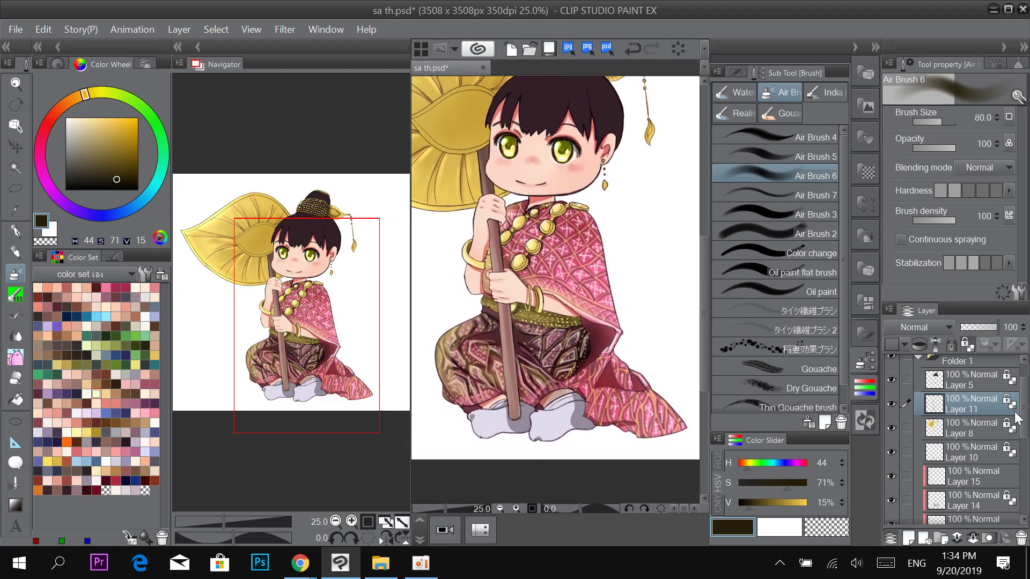
pyautogui.moveTo(1021, 417); pyautogui.dragTo(1022, 459)
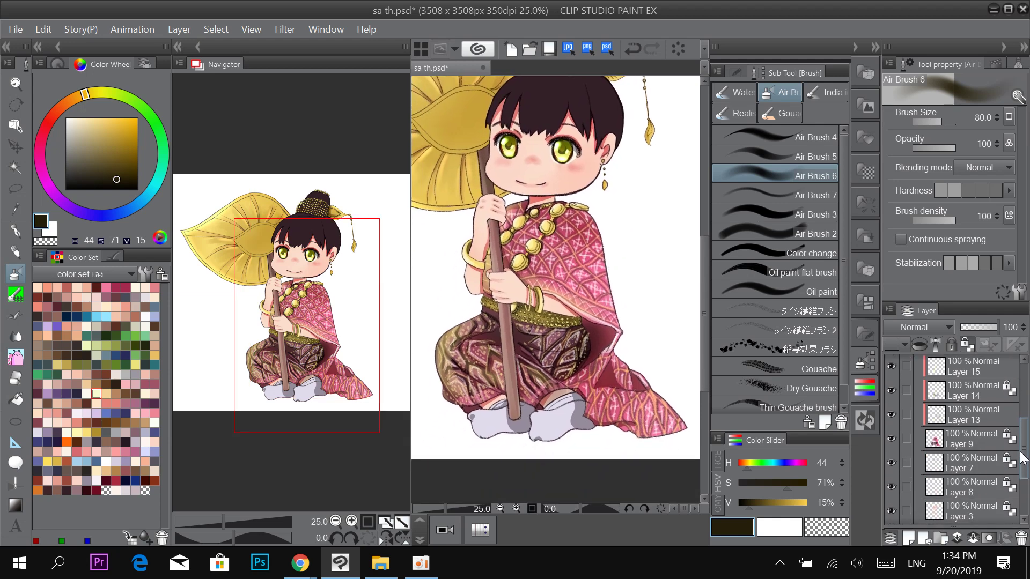
pyautogui.click(894, 460)
pyautogui.click(892, 434)
pyautogui.click(892, 434)
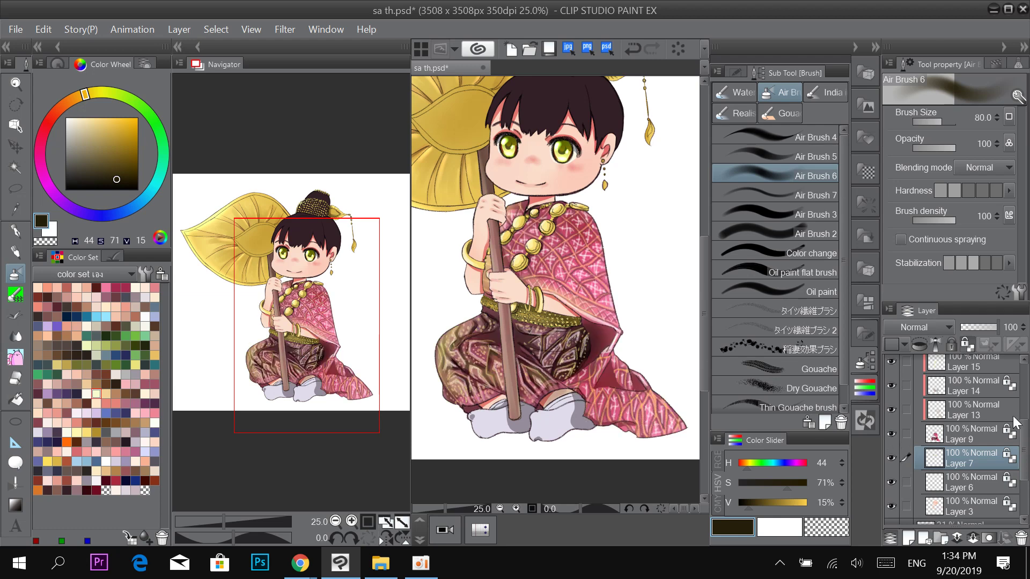
pyautogui.moveTo(1023, 437); pyautogui.dragTo(1021, 403)
pyautogui.click(963, 425)
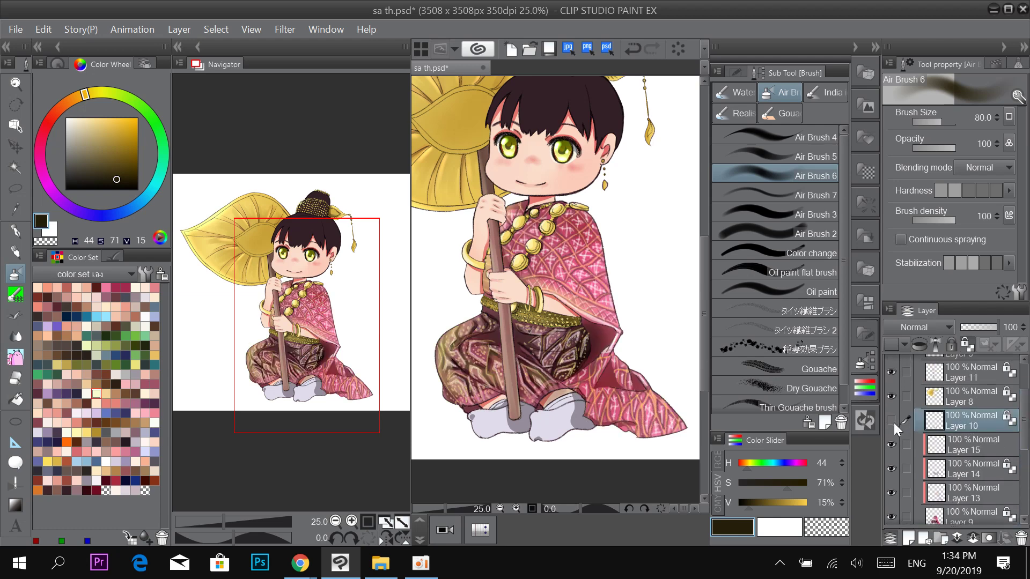
pyautogui.click(893, 423)
pyautogui.click(893, 423)
# Switch to the Opaque watercolor brush, sample the sock's pale lavender (H 257, S 6, V 91), and try a stroke on the sock, undoing it.
pyautogui.moveTo(555, 394); pyautogui.dragTo(566, 364)
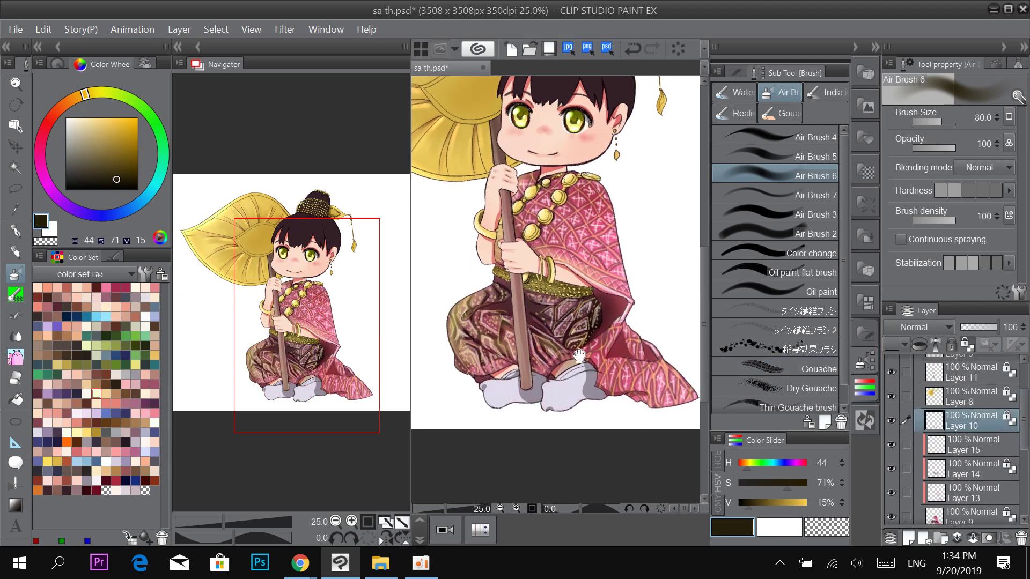
pyautogui.click(15, 294)
pyautogui.press('b')
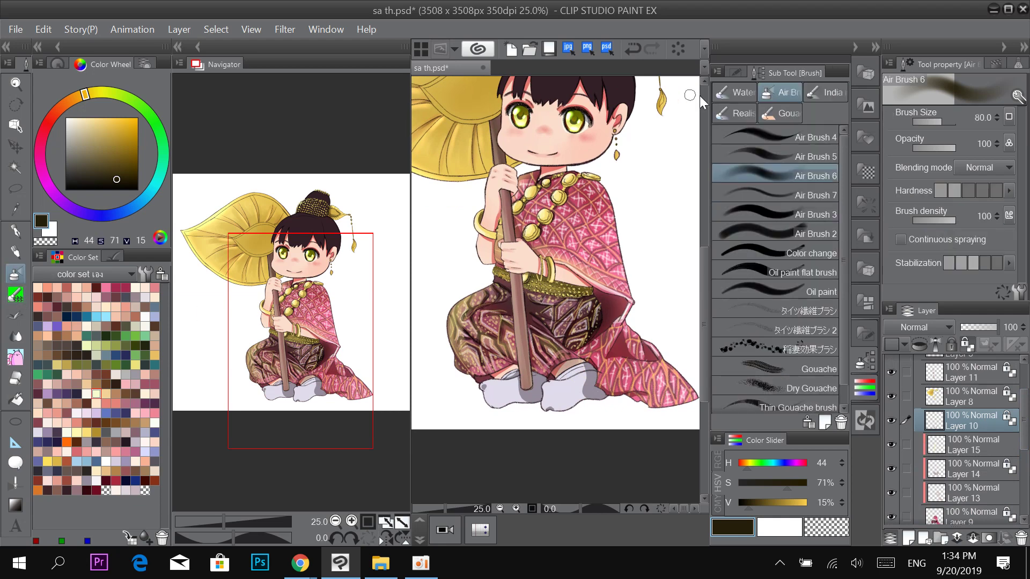
pyautogui.keyDown('alt'); pyautogui.click(585, 392); pyautogui.keyUp('alt')
pyautogui.moveTo(585, 393)
pyautogui.mouseDown()
pyautogui.moveTo(585, 373)
pyautogui.moveTo(585, 399)
pyautogui.mouseUp()
pyautogui.hotkey('ctrl', 'z')
pyautogui.hotkey('ctrl', 'z')
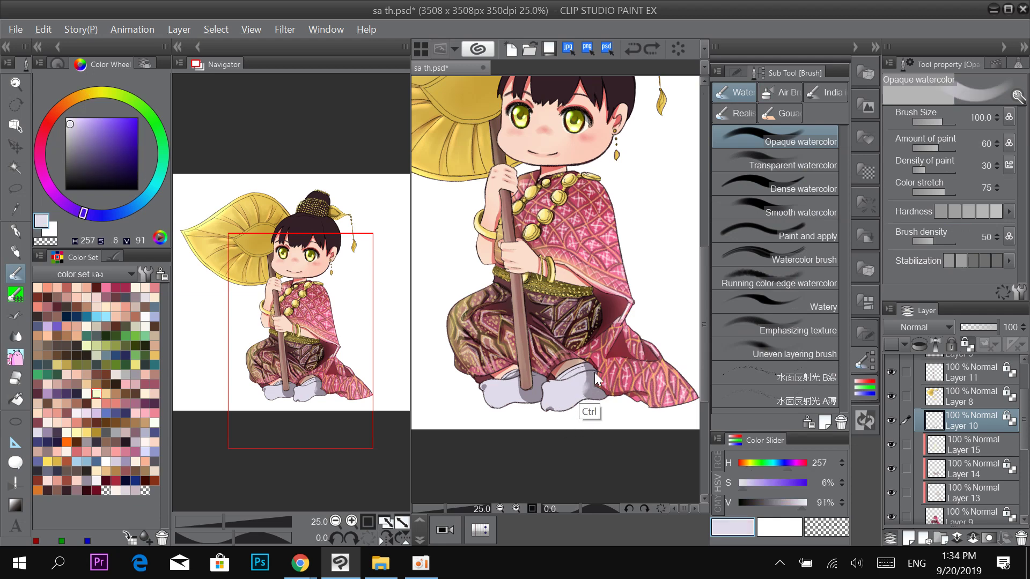
# Switch to Air Brush 6 at size 250 and try shading the sock with its sampled greyish violet (H 277, S 8, V 60), undoing it.
pyautogui.click(783, 92)
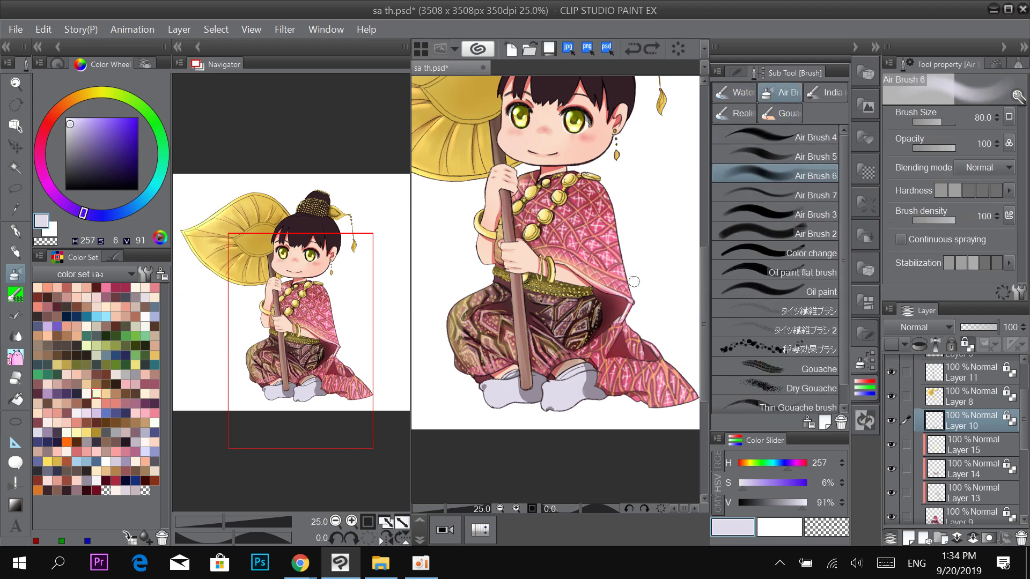
pyautogui.keyDown('alt'); pyautogui.click(594, 382); pyautogui.keyUp('alt')
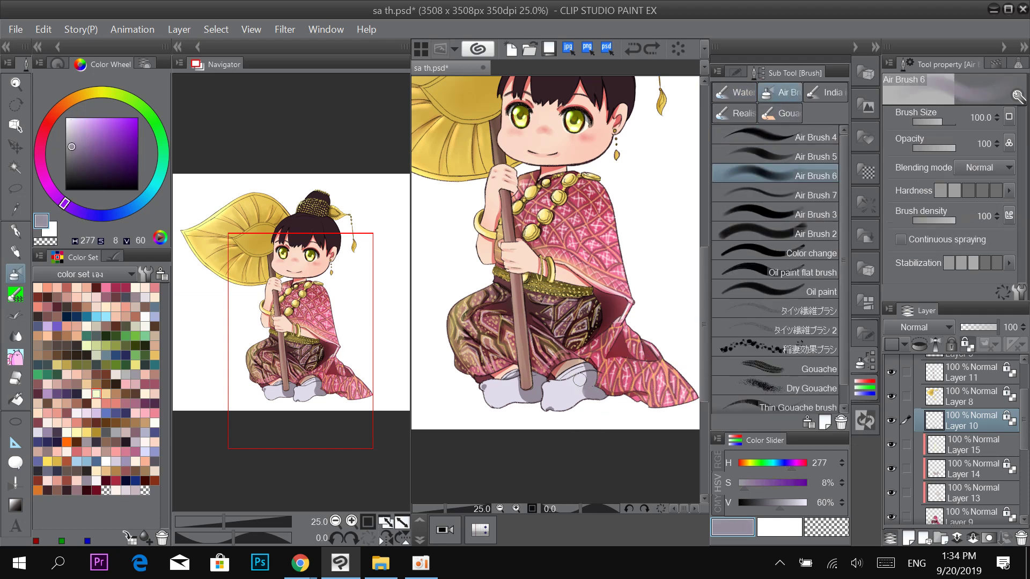
pyautogui.press(']')
pyautogui.press(']')
pyautogui.press(']')
pyautogui.press(']')
pyautogui.press(']')
pyautogui.hotkey('ctrl', 'z')
# Tint the socks and their shadows dark blue (H 240, S 63, V 41) with the airbrush in Soft light mode.
pyautogui.click(102, 218)
pyautogui.click(98, 117)
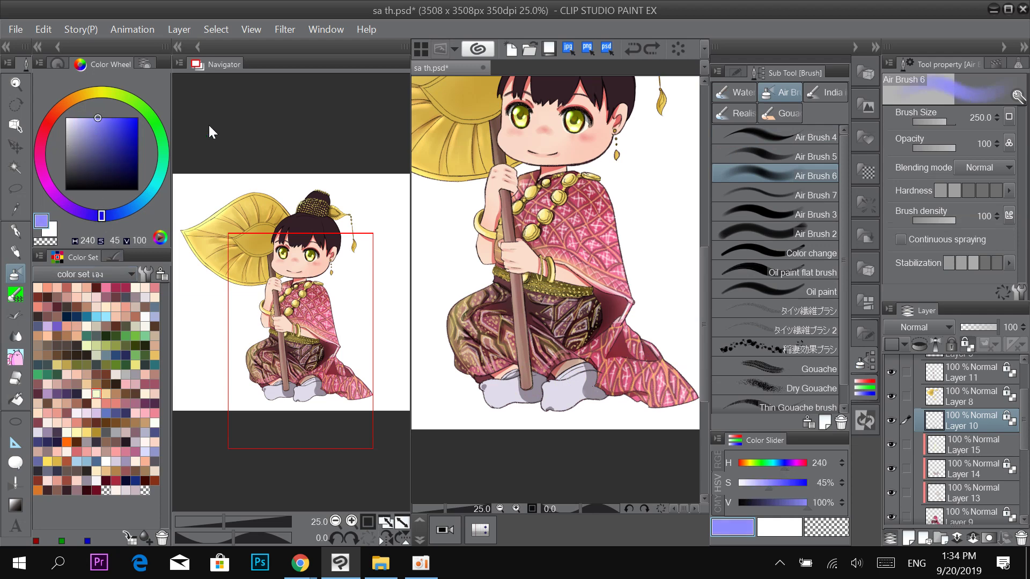
pyautogui.click(965, 167)
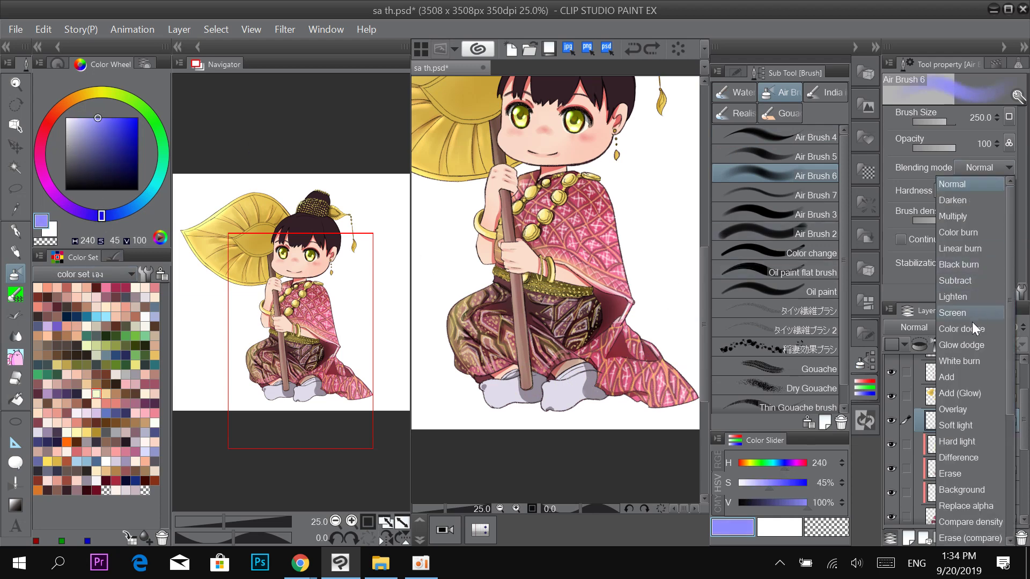
pyautogui.click(967, 425)
pyautogui.click(112, 160)
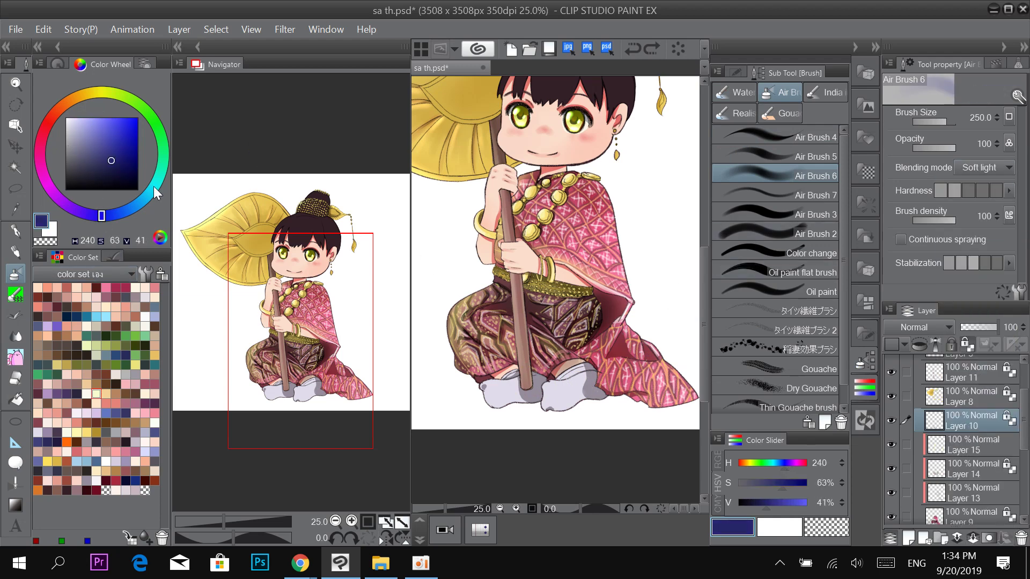
pyautogui.moveTo(572, 368)
pyautogui.mouseDown()
pyautogui.moveTo(527, 393)
pyautogui.moveTo(539, 411)
pyautogui.moveTo(476, 392)
pyautogui.moveTo(462, 438)
pyautogui.moveTo(466, 389)
pyautogui.mouseUp()
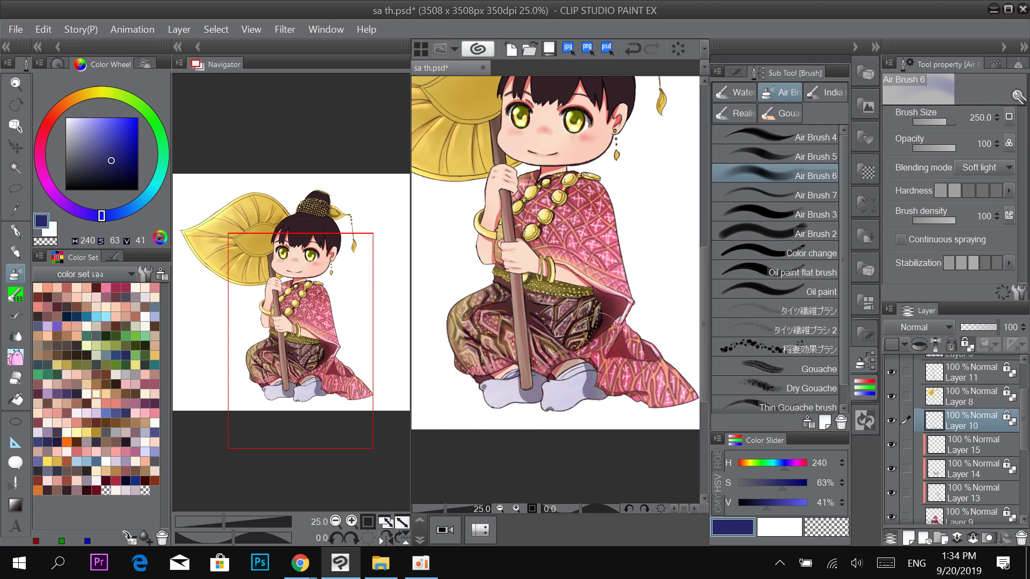
pyautogui.moveTo(614, 304); pyautogui.dragTo(607, 376)
pyautogui.moveTo(558, 347); pyautogui.dragTo(569, 343)
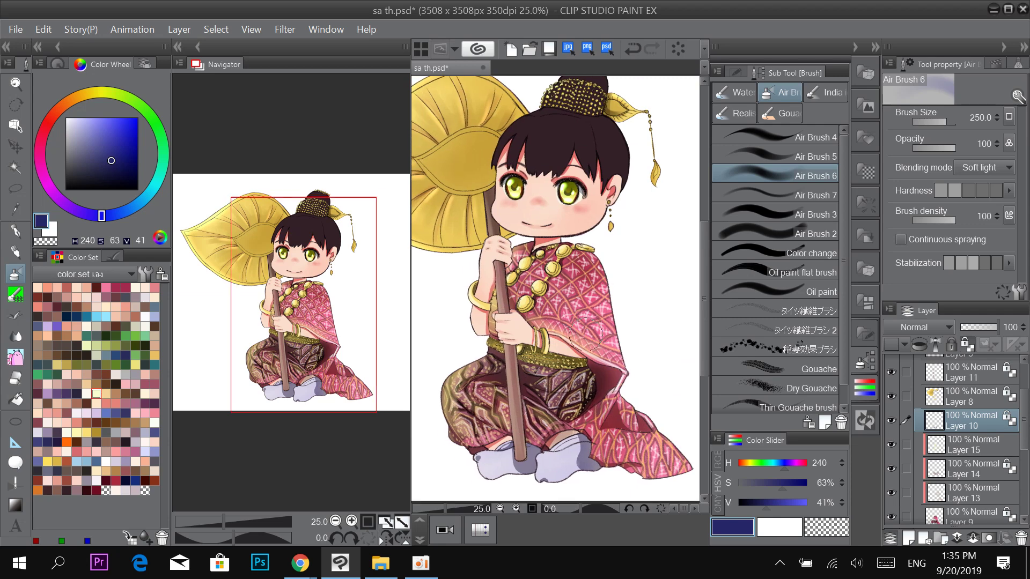
# Select the hair layer, Layer 5, and toggle its visibility to check what it contains.
pyautogui.scroll(-2, 581, 346)
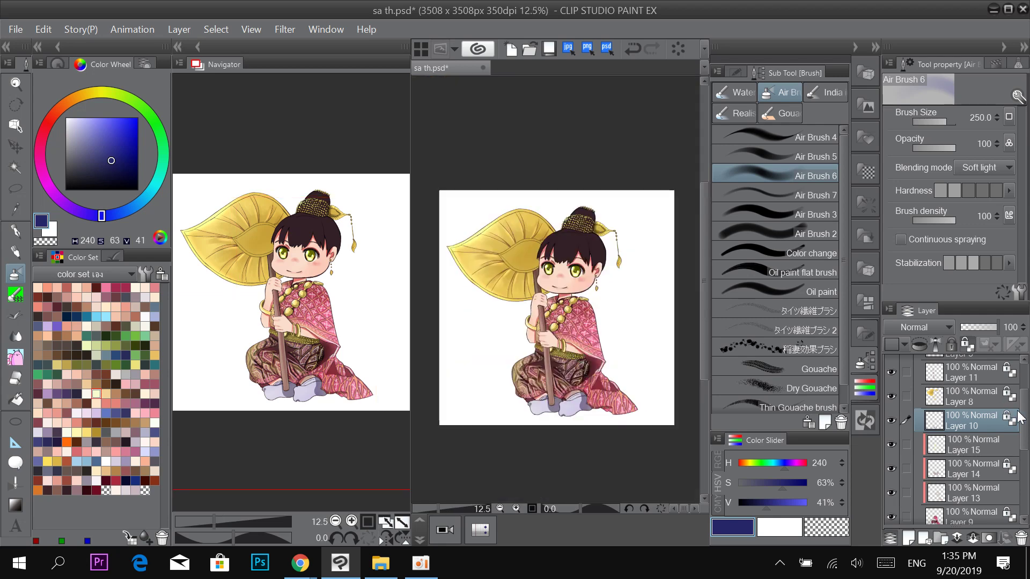
pyautogui.scroll(2, 1025, 403)
pyautogui.scroll(1, 1026, 402)
pyautogui.click(980, 397)
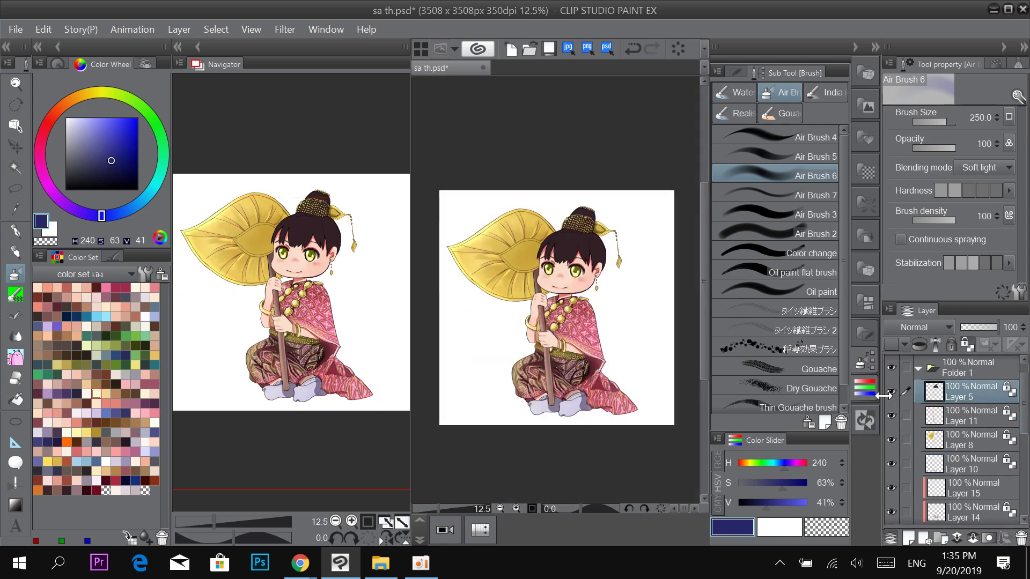
pyautogui.click(890, 394)
pyautogui.click(890, 394)
pyautogui.scroll(3, 587, 225)
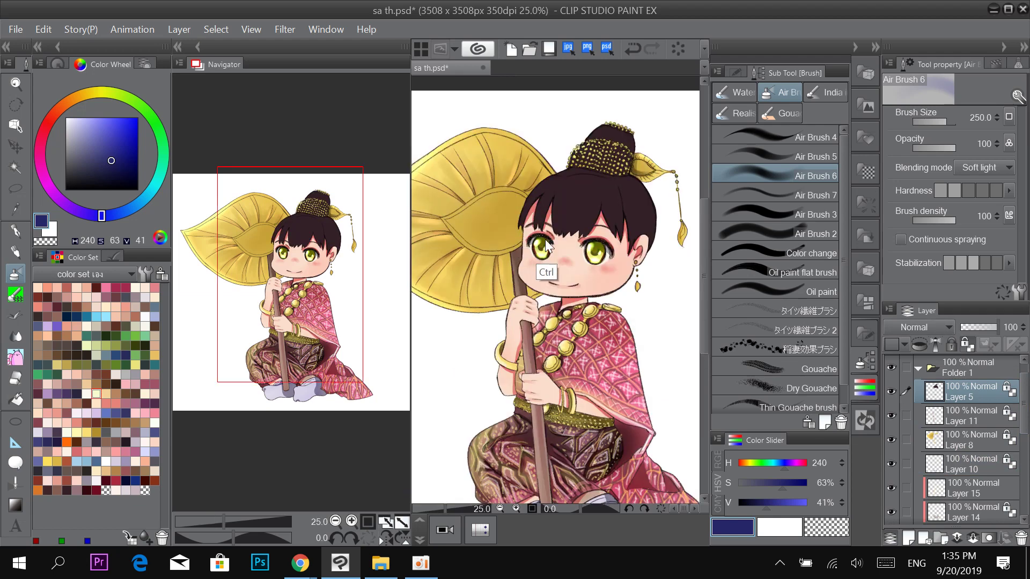
# Airbrush dark blue (H 240, S 63, V 41) in Soft light over the hair with the brush size at 400.
pyautogui.press(']')
pyautogui.press(']')
pyautogui.moveTo(614, 244)
pyautogui.mouseDown()
pyautogui.moveTo(563, 254)
pyautogui.moveTo(641, 248)
pyautogui.moveTo(585, 265)
pyautogui.moveTo(560, 210)
pyautogui.moveTo(623, 257)
pyautogui.moveTo(546, 254)
pyautogui.moveTo(567, 208)
pyautogui.moveTo(602, 204)
pyautogui.mouseUp()
pyautogui.moveTo(624, 293); pyautogui.dragTo(576, 298)
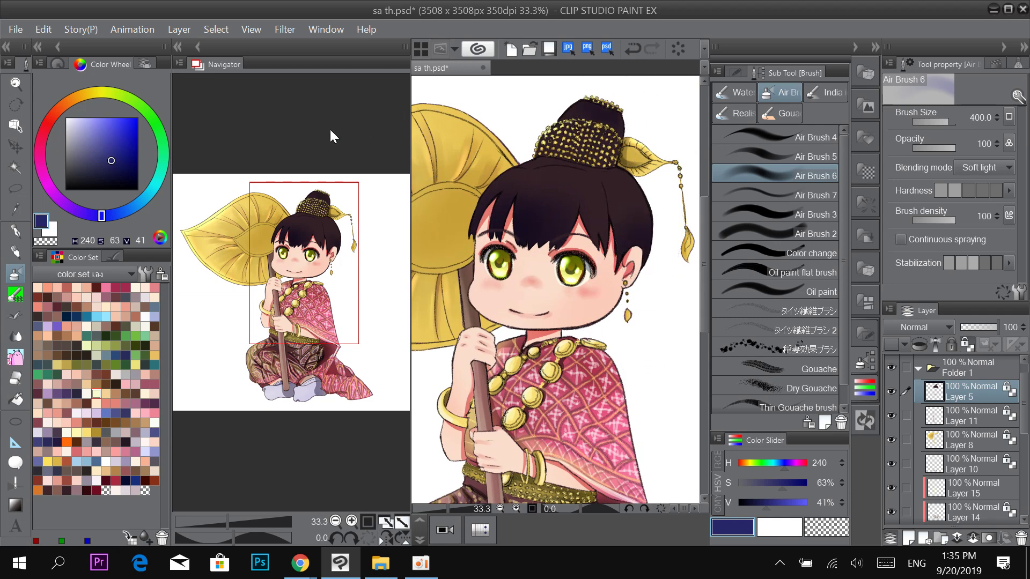
# Airbrush a light blue tint (H 240, S 39, V 100) in Soft light across the fringe and side of the hair, redoing the first stroke.
pyautogui.moveTo(102, 134); pyautogui.dragTo(93, 118)
pyautogui.moveTo(514, 259)
pyautogui.mouseDown()
pyautogui.moveTo(523, 207)
pyautogui.moveTo(545, 252)
pyautogui.moveTo(573, 238)
pyautogui.moveTo(638, 241)
pyautogui.moveTo(655, 270)
pyautogui.mouseUp()
pyautogui.scroll(-1, 625, 225)
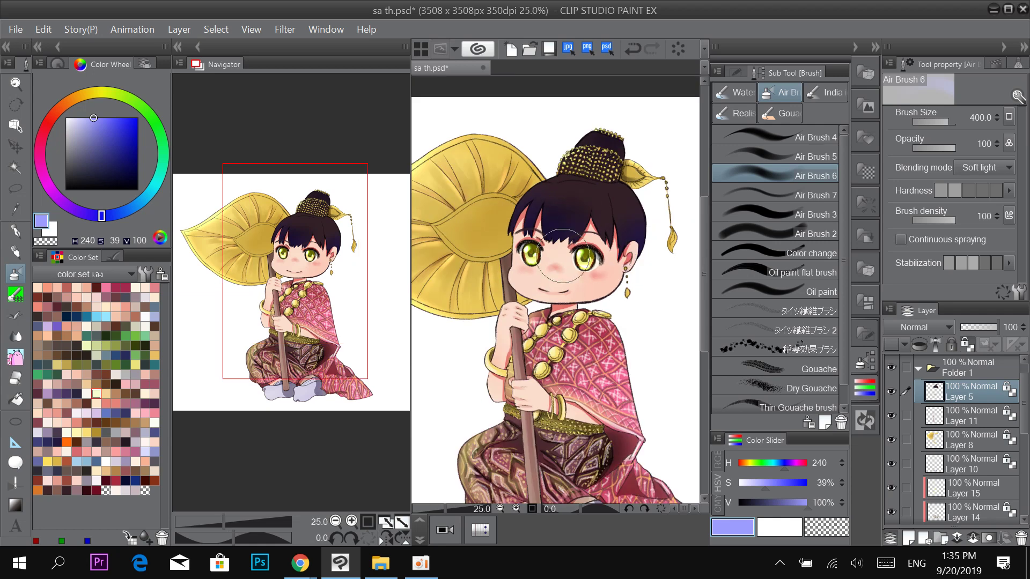
pyautogui.scroll(1, 561, 250)
pyautogui.hotkey('ctrl', 'z')
pyautogui.moveTo(538, 250)
pyautogui.mouseDown()
pyautogui.moveTo(549, 175)
pyautogui.moveTo(592, 230)
pyautogui.mouseUp()
pyautogui.moveTo(627, 259)
pyautogui.mouseDown()
pyautogui.moveTo(651, 264)
pyautogui.moveTo(635, 155)
pyautogui.moveTo(476, 219)
pyautogui.moveTo(605, 97)
pyautogui.moveTo(629, 93)
pyautogui.moveTo(610, 105)
pyautogui.moveTo(680, 177)
pyautogui.mouseUp()
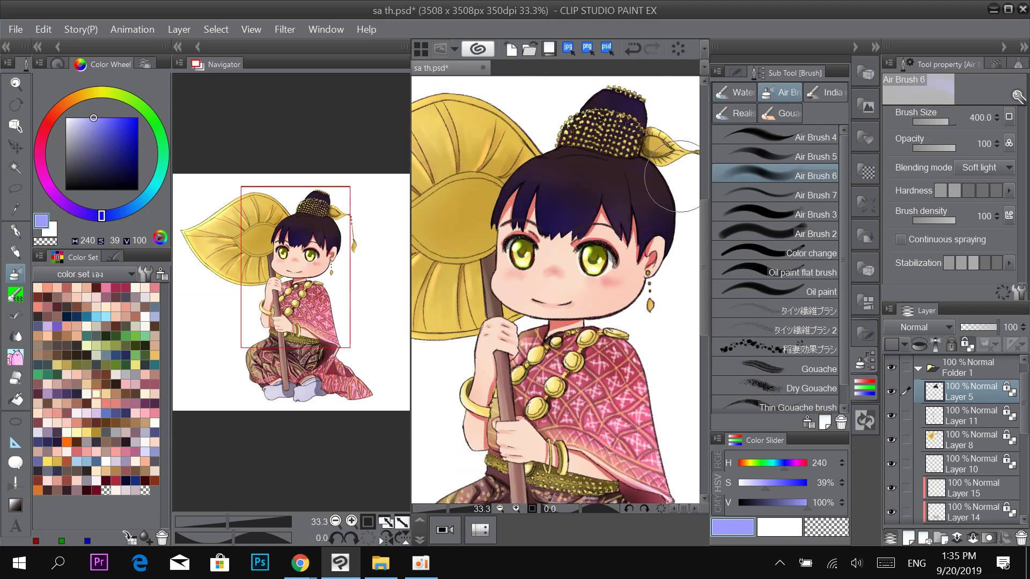
# Pick a pink (H 341, S 50, V 95) and return the airbrush's blending mode to Normal.
pyautogui.click(106, 287)
pyautogui.click(985, 167)
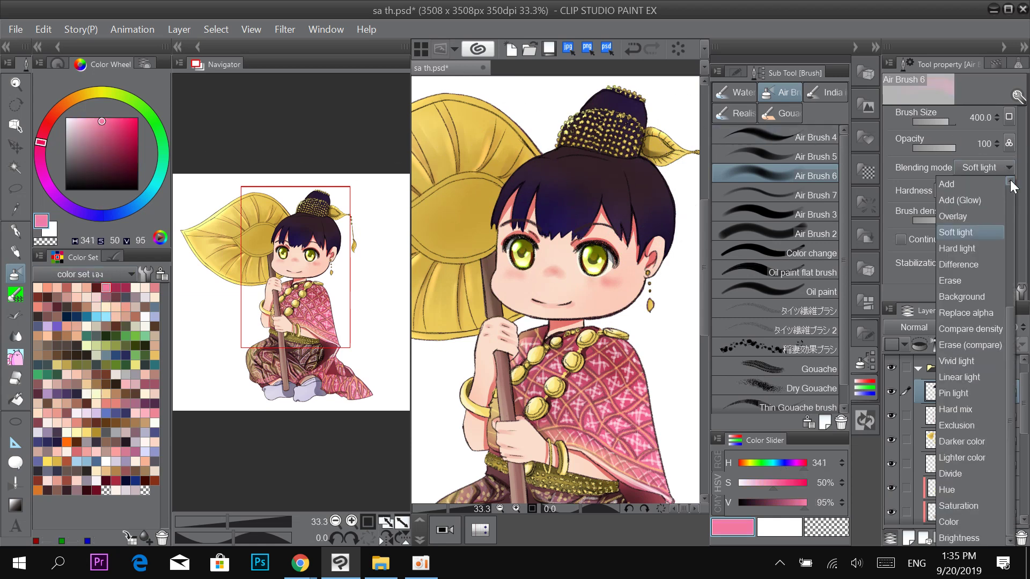
pyautogui.click(988, 185)
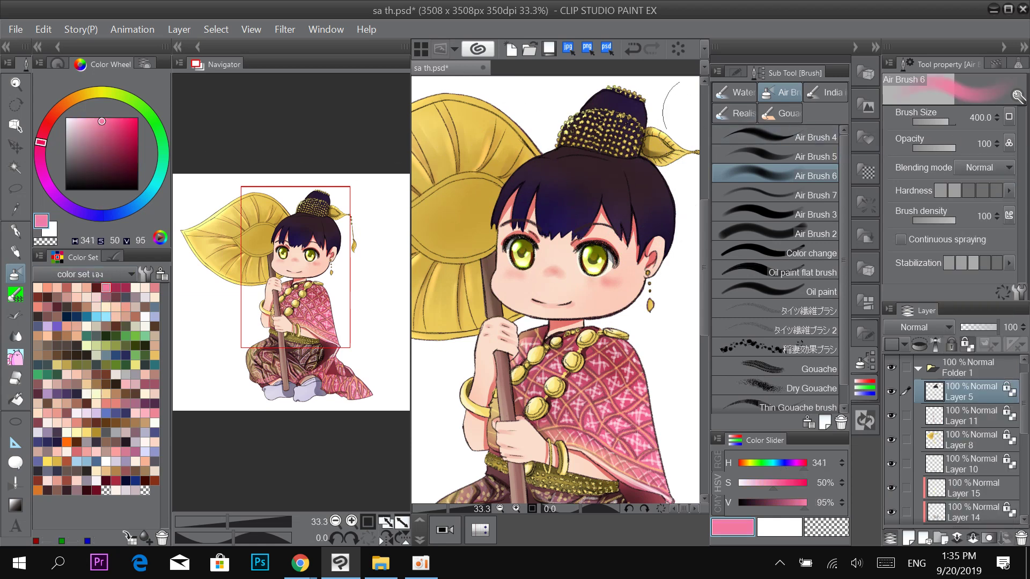
# Switch to the Darker pencil and try a pale violet (H 253, S 30, V 98) highlight strand on the fringe, undoing it.
pyautogui.click(20, 249)
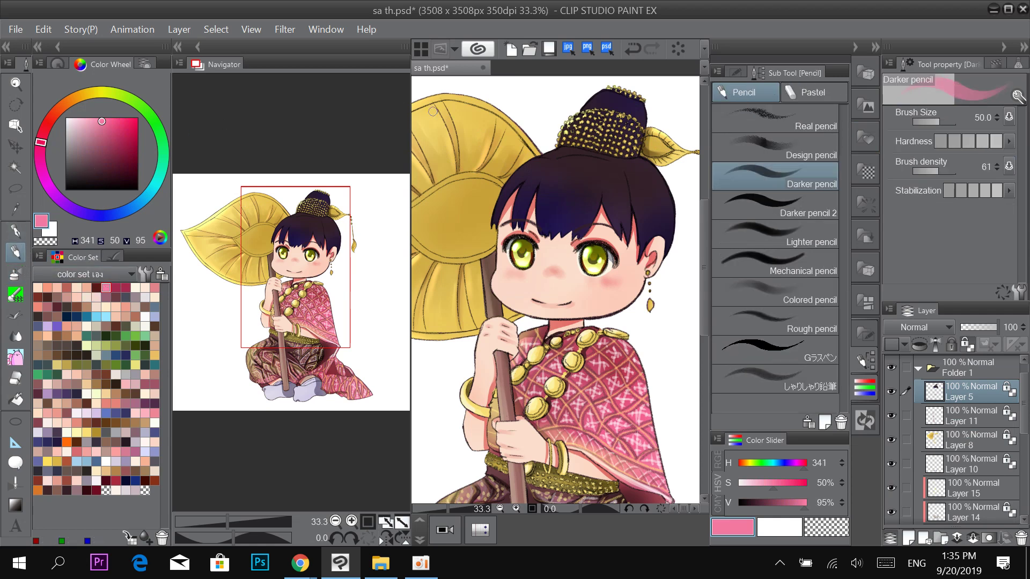
pyautogui.keyDown('alt'); pyautogui.click(566, 212); pyautogui.keyUp('alt')
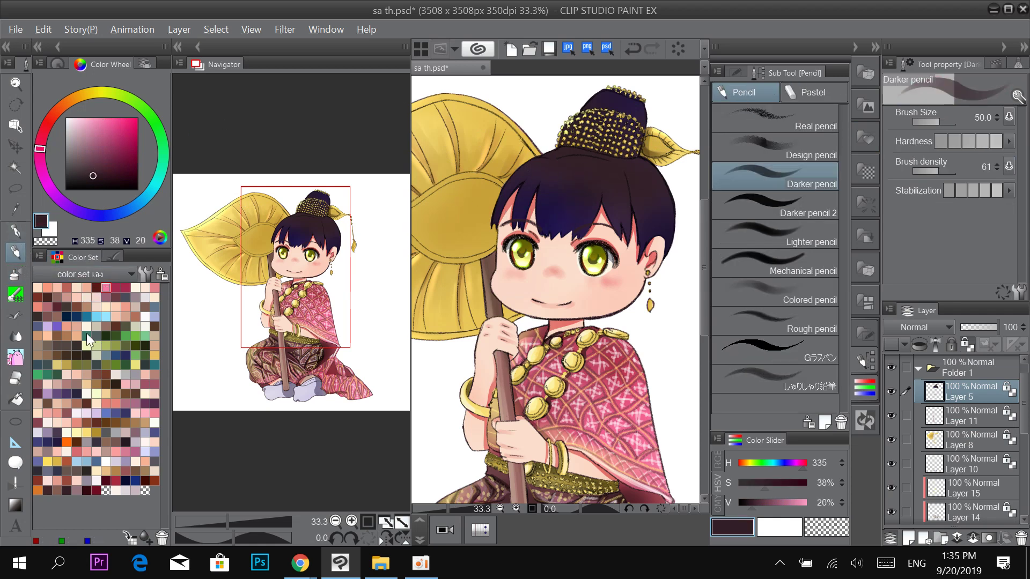
pyautogui.click(66, 287)
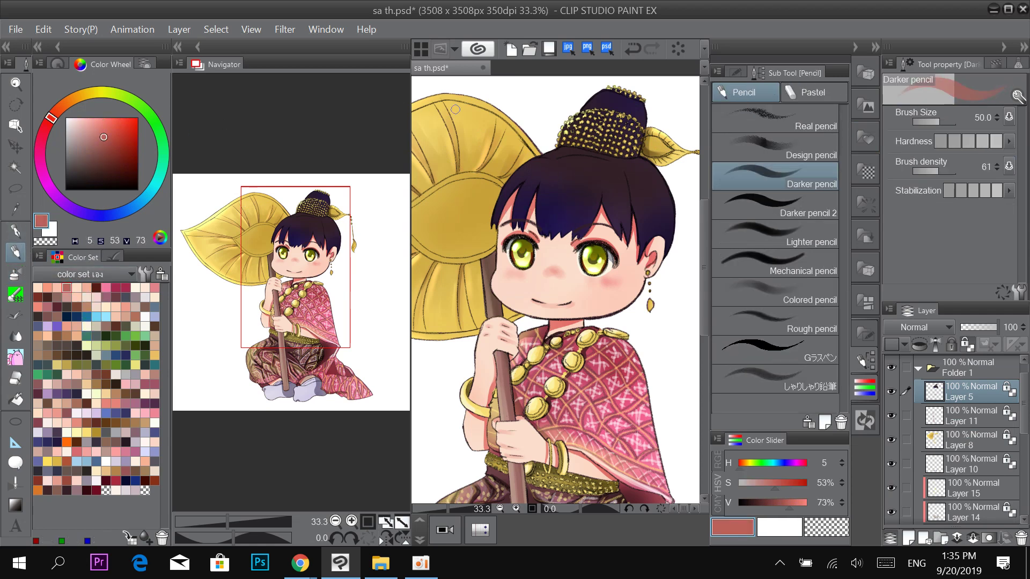
pyautogui.keyDown('alt'); pyautogui.click(558, 209); pyautogui.keyUp('alt')
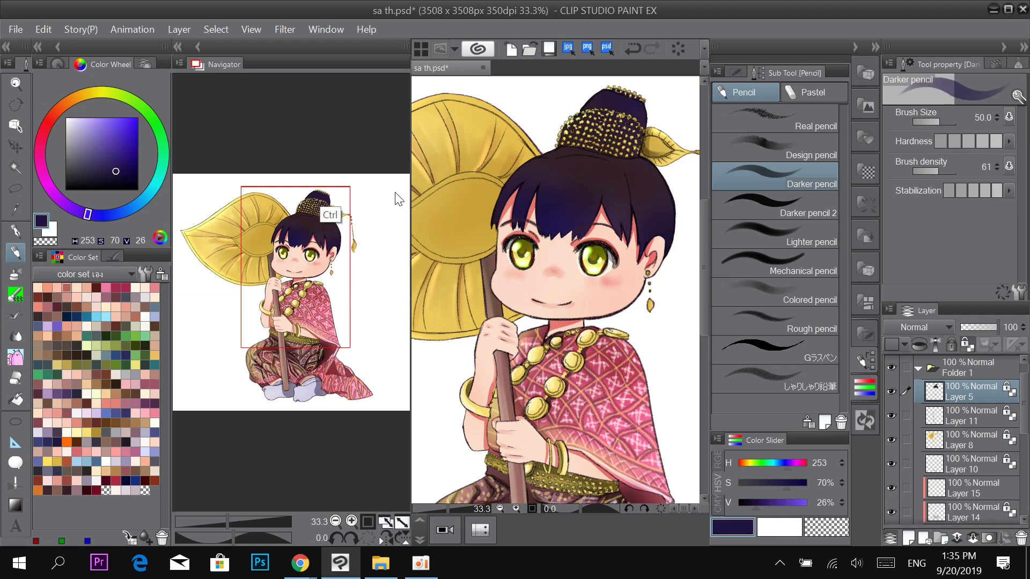
pyautogui.click(87, 119)
pyautogui.moveTo(541, 223); pyautogui.dragTo(545, 172)
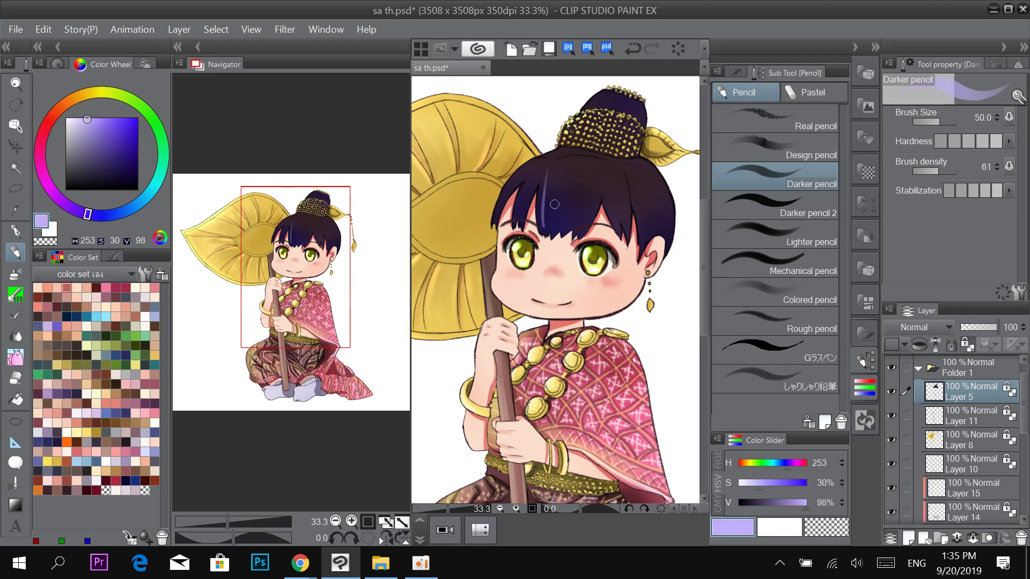
pyautogui.hotkey('ctrl', 'z')
# Draw thin pale peach highlight strands (H 26, S 20, V 98) across the fringe and side hair with the Darker pencil.
pyautogui.click(76, 288)
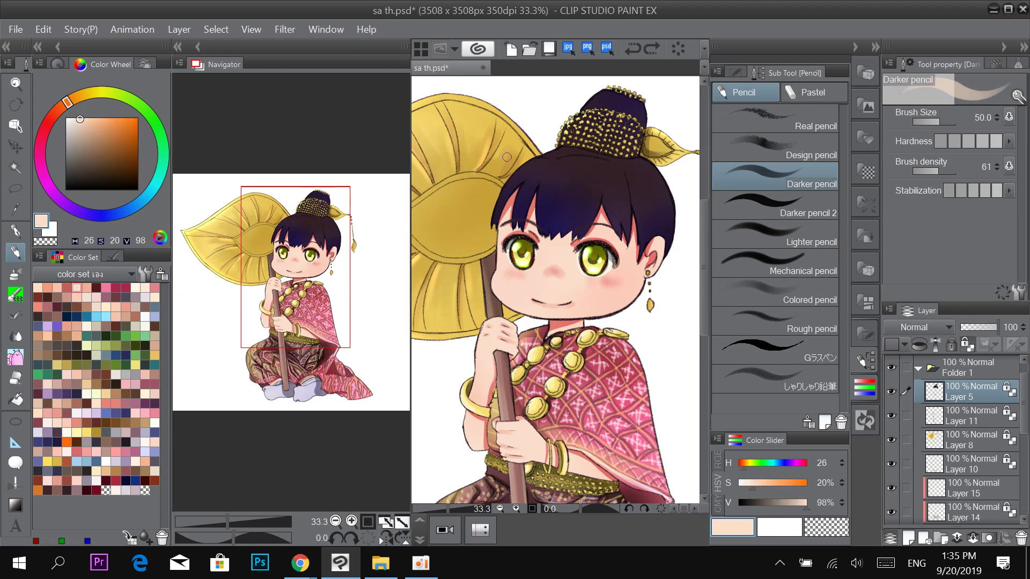
pyautogui.moveTo(496, 221)
pyautogui.mouseDown()
pyautogui.moveTo(528, 163)
pyautogui.moveTo(521, 192)
pyautogui.moveTo(503, 191)
pyautogui.moveTo(518, 168)
pyautogui.moveTo(513, 224)
pyautogui.mouseUp()
pyautogui.hotkey('ctrl', 'z')
pyautogui.hotkey('ctrl', 'z')
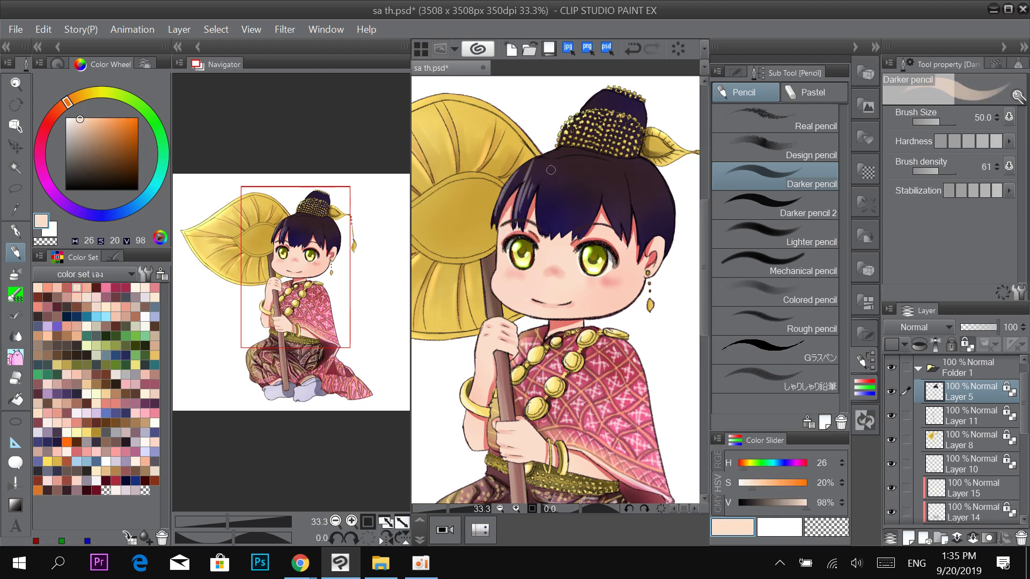
pyautogui.moveTo(553, 158)
pyautogui.mouseDown()
pyautogui.moveTo(547, 209)
pyautogui.moveTo(561, 210)
pyautogui.mouseUp()
pyautogui.moveTo(584, 167); pyautogui.dragTo(588, 224)
pyautogui.moveTo(610, 191)
pyautogui.mouseDown()
pyautogui.moveTo(614, 222)
pyautogui.moveTo(640, 204)
pyautogui.moveTo(663, 227)
pyautogui.mouseUp()
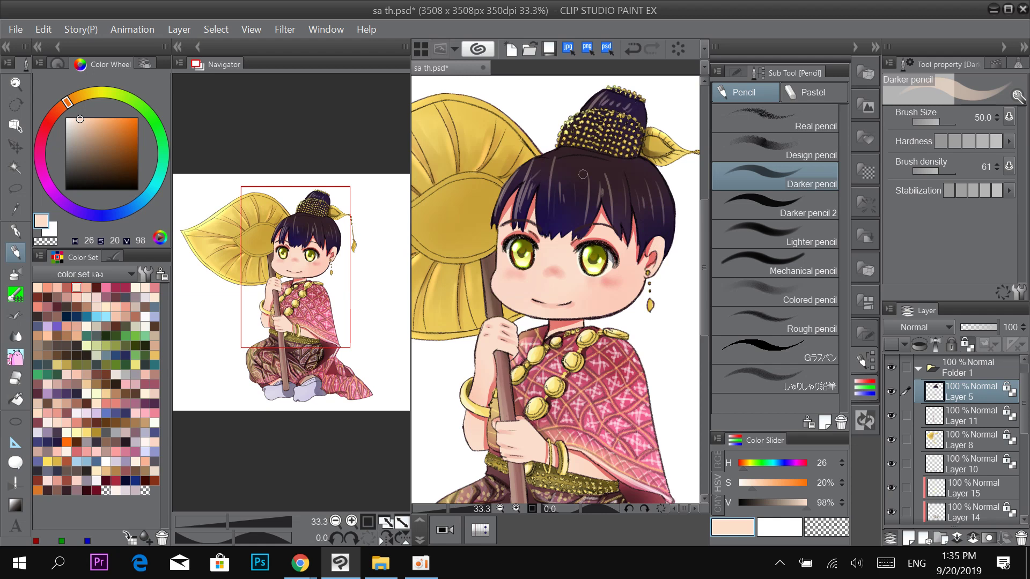
pyautogui.moveTo(545, 194); pyautogui.dragTo(547, 227)
# Blend the highlight strands into the hair with the Opaque watercolor brush at sizes 100 and 50.
pyautogui.click(16, 294)
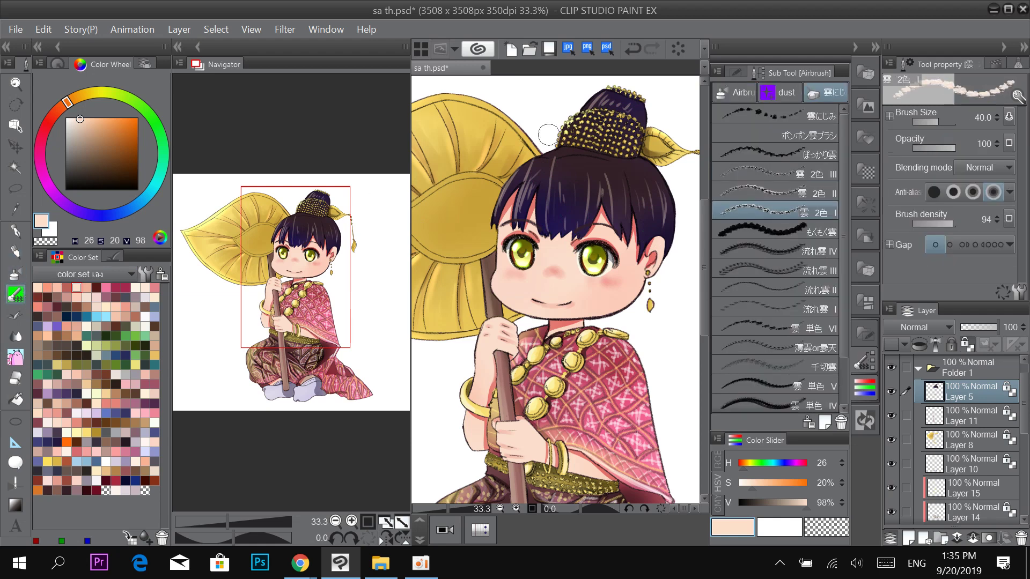
pyautogui.click(15, 273)
pyautogui.click(735, 92)
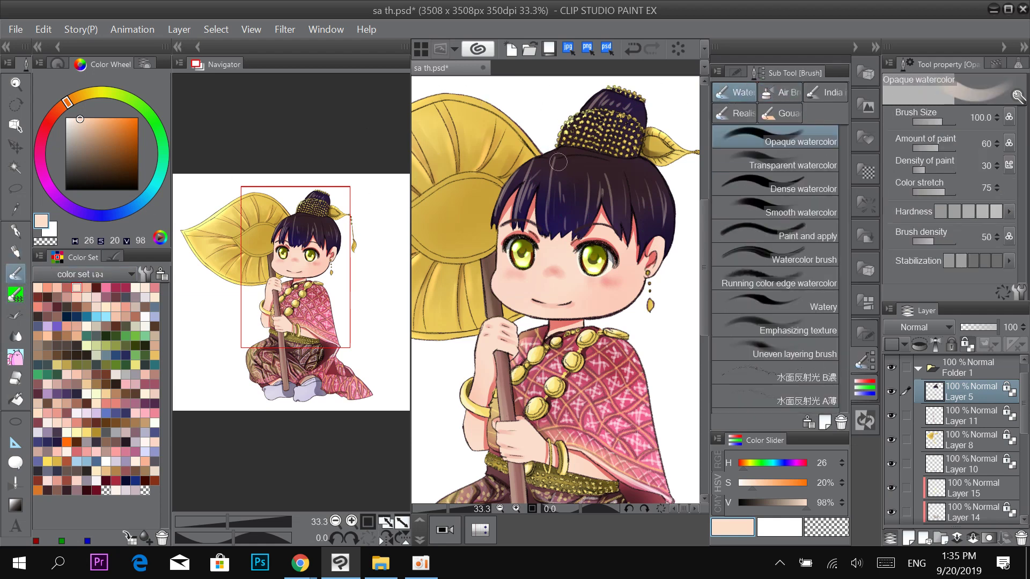
pyautogui.moveTo(531, 153); pyautogui.dragTo(505, 226)
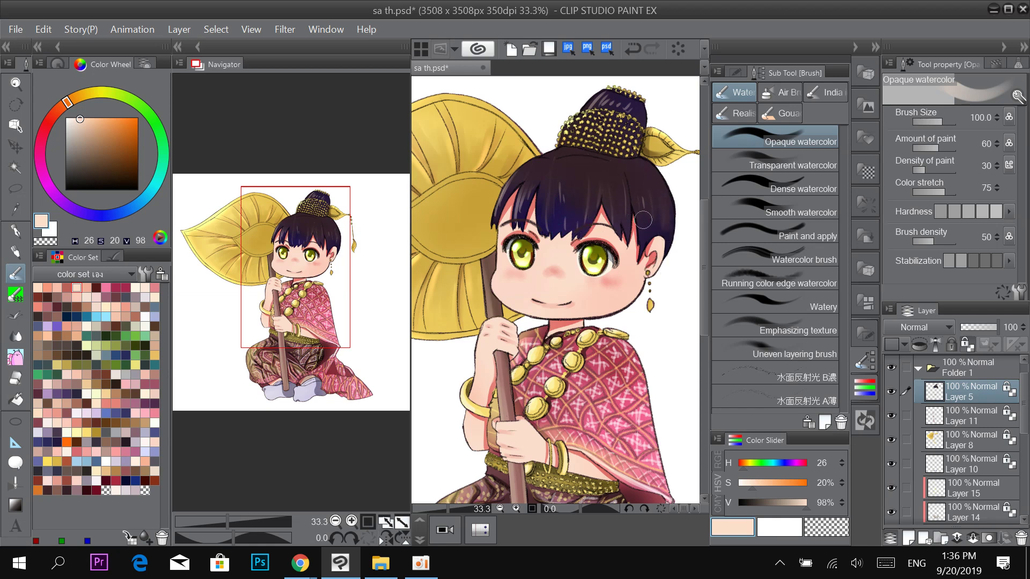
pyautogui.press('[')
pyautogui.press('[')
pyautogui.press('[')
pyautogui.press('[')
pyautogui.moveTo(497, 220); pyautogui.dragTo(509, 184)
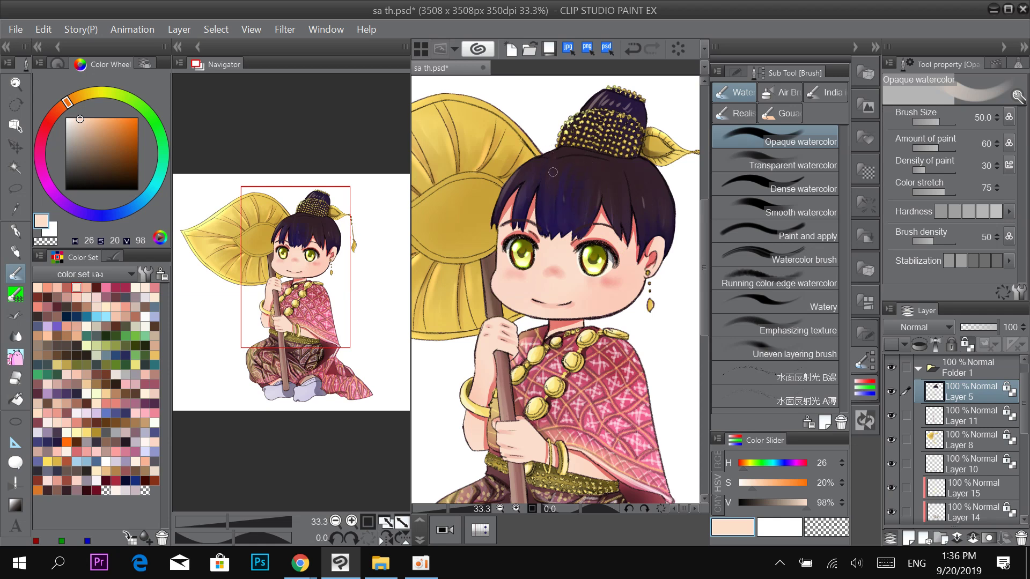
# Draw fine peach highlight strands (H 22, S 29, V 99) on the fringe above the pole-side eye with the Darker pencil at size 25.
pyautogui.click(17, 253)
pyautogui.moveTo(82, 143); pyautogui.dragTo(66, 117)
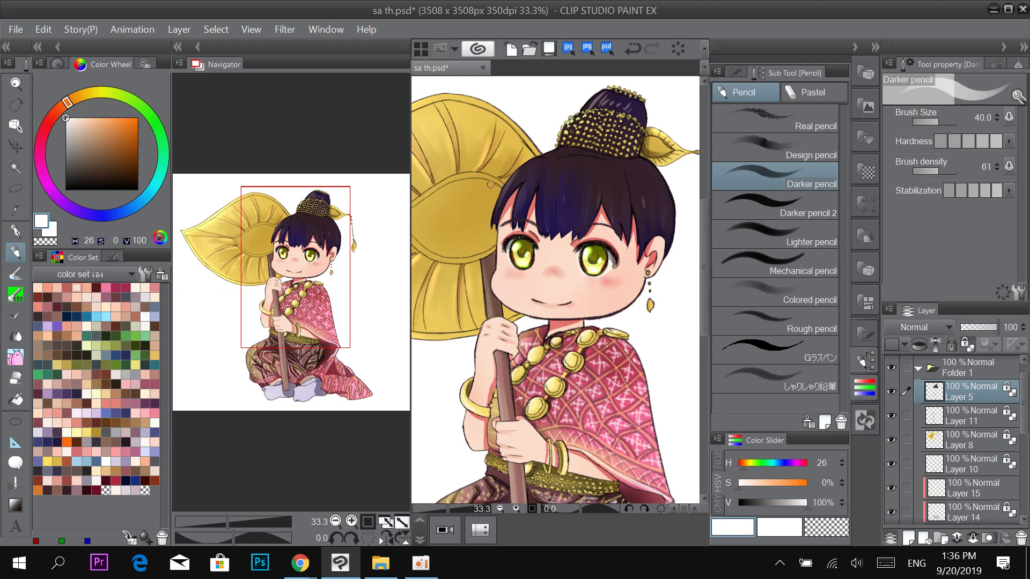
pyautogui.press('[')
pyautogui.press('[')
pyautogui.click(116, 307)
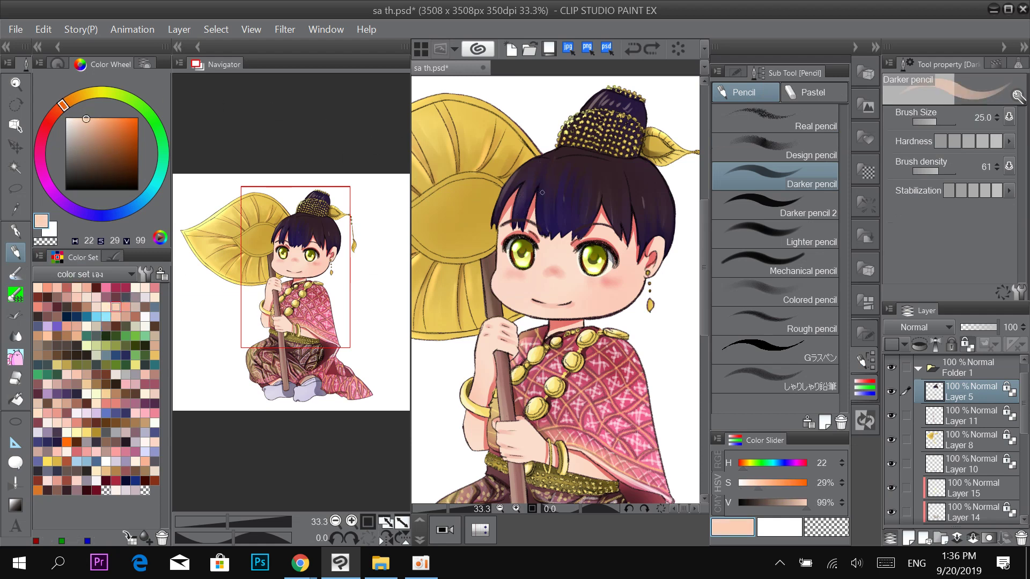
pyautogui.moveTo(517, 221); pyautogui.dragTo(535, 161)
pyautogui.hotkey('ctrl', 'z')
pyautogui.moveTo(495, 217); pyautogui.dragTo(522, 165)
pyautogui.moveTo(515, 223); pyautogui.dragTo(532, 167)
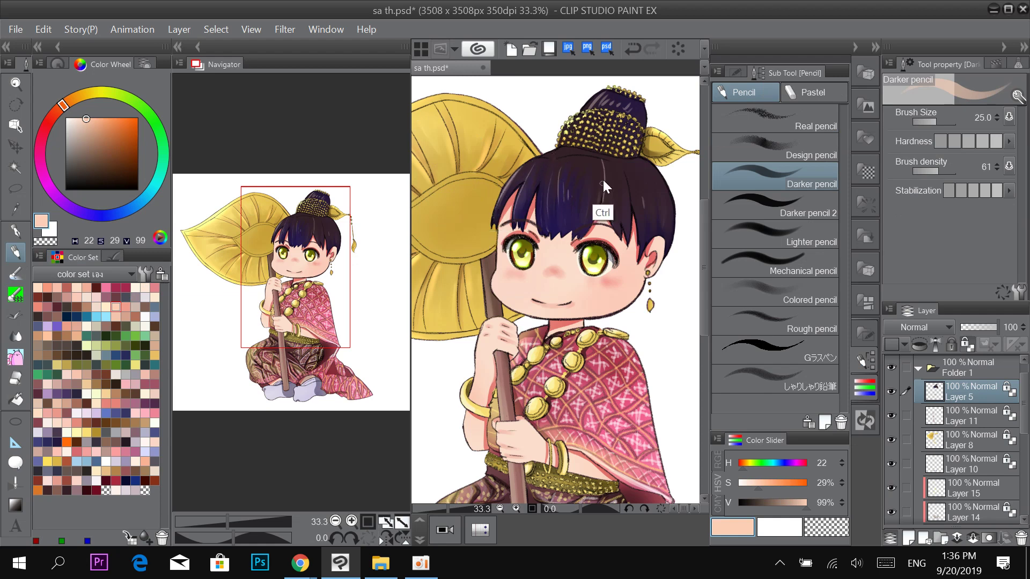
# Redraw the fine peach highlight strand at the middle of the fringe and extend the strands toward the ear.
pyautogui.hotkey('ctrl', 'z')
pyautogui.moveTo(604, 181); pyautogui.dragTo(560, 241)
pyautogui.hotkey('ctrl', 'z')
pyautogui.moveTo(604, 182); pyautogui.dragTo(595, 213)
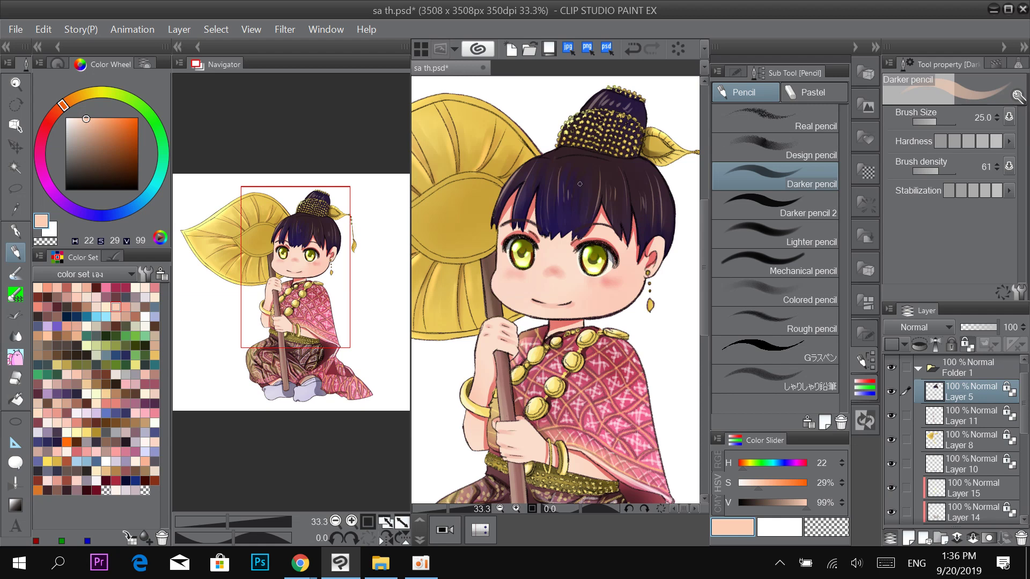
# Darken the hair between the highlight strands in very dark brown (H 22, S 94, V 10) with the Darker pencil at size 60.
pyautogui.click(91, 189)
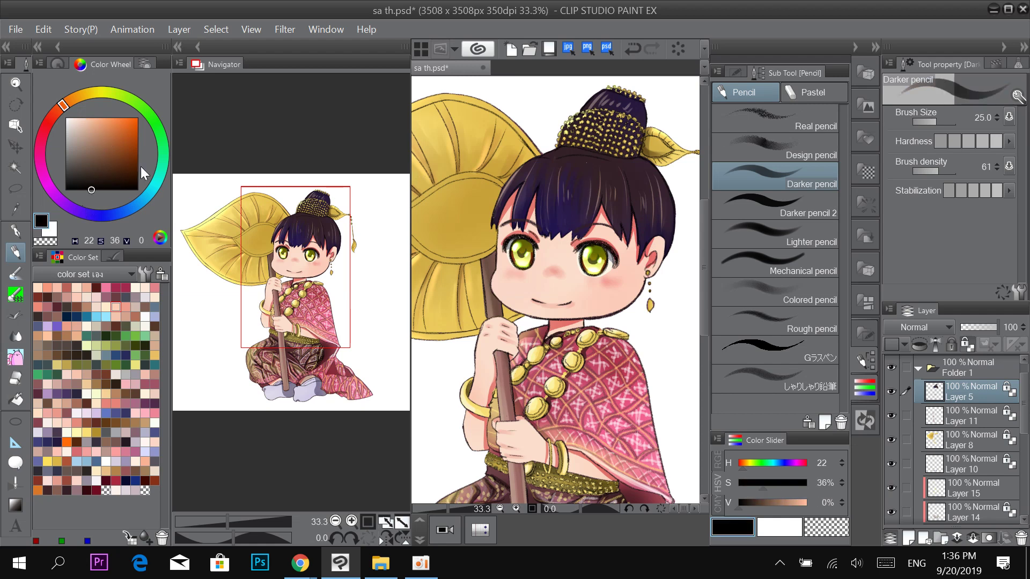
pyautogui.press(']')
pyautogui.press(']')
pyautogui.press(']')
pyautogui.press(']')
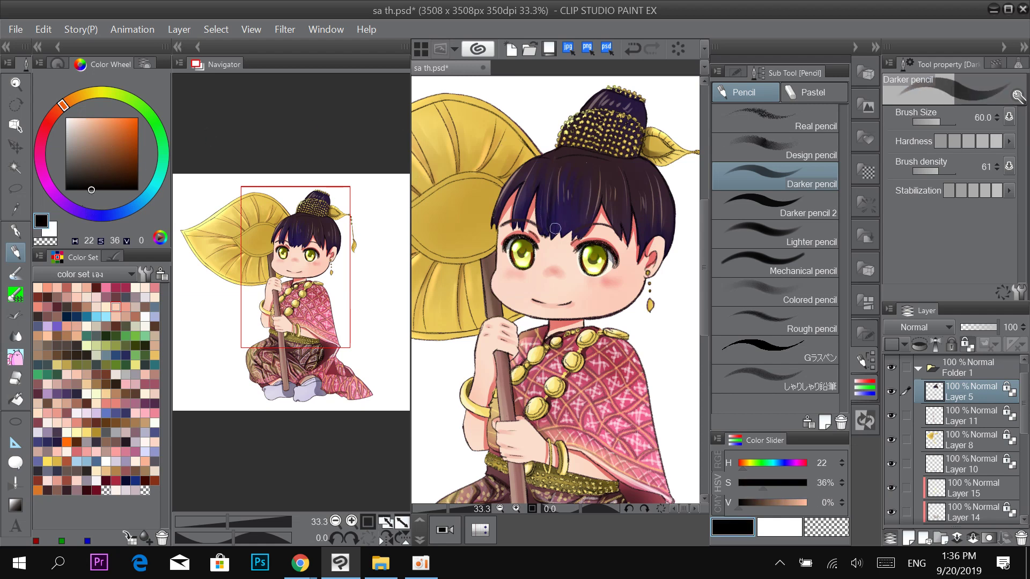
pyautogui.click(133, 183)
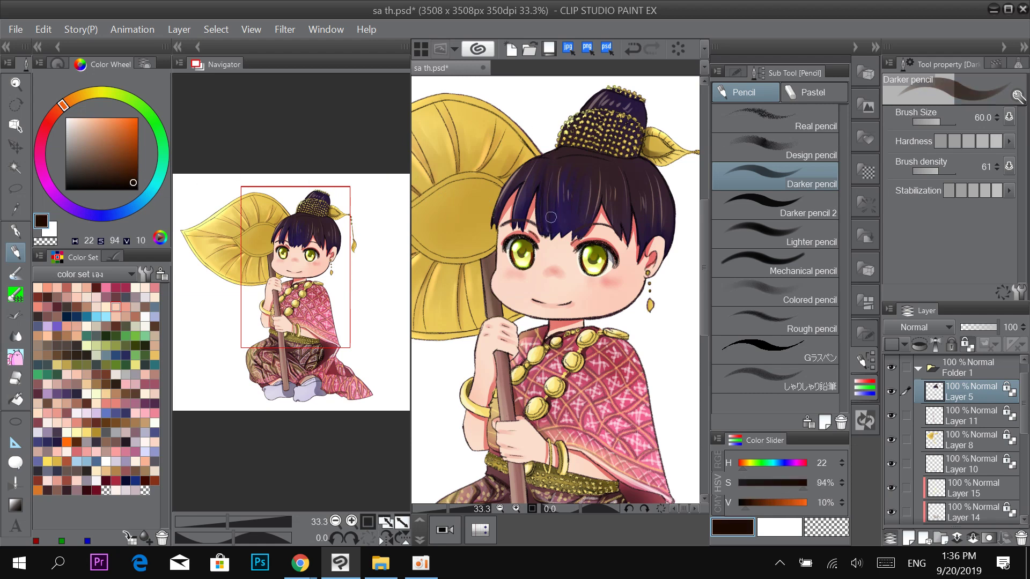
pyautogui.moveTo(525, 187); pyautogui.dragTo(515, 215)
pyautogui.moveTo(627, 197); pyautogui.dragTo(623, 242)
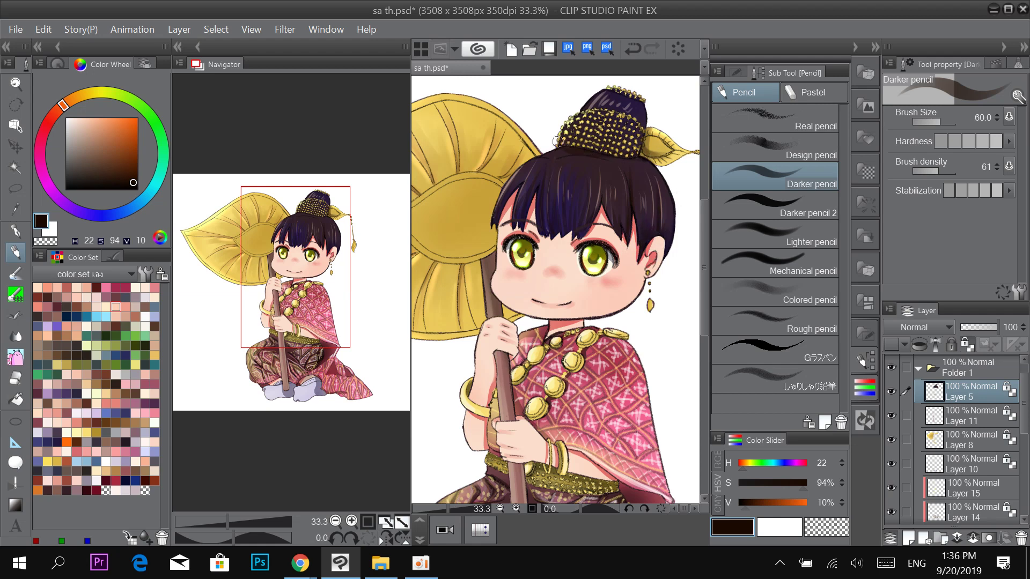
# Darken the bun with the dark brown pencil and blend the hair with the Opaque watercolor brush at sizes 20 and 50.
pyautogui.moveTo(596, 103); pyautogui.dragTo(597, 92)
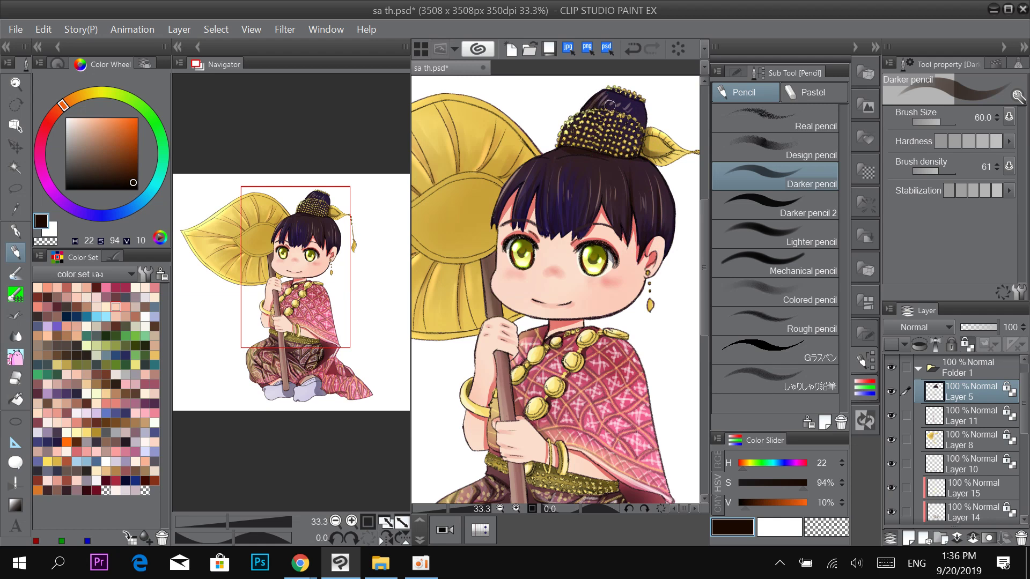
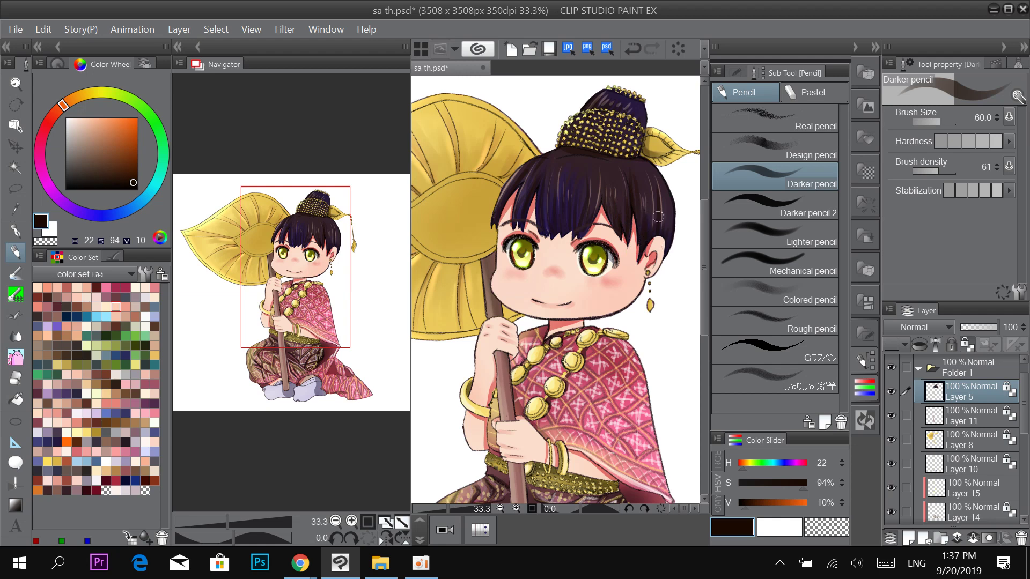
pyautogui.keyDown('alt'); pyautogui.click(563, 169); pyautogui.keyUp('alt')
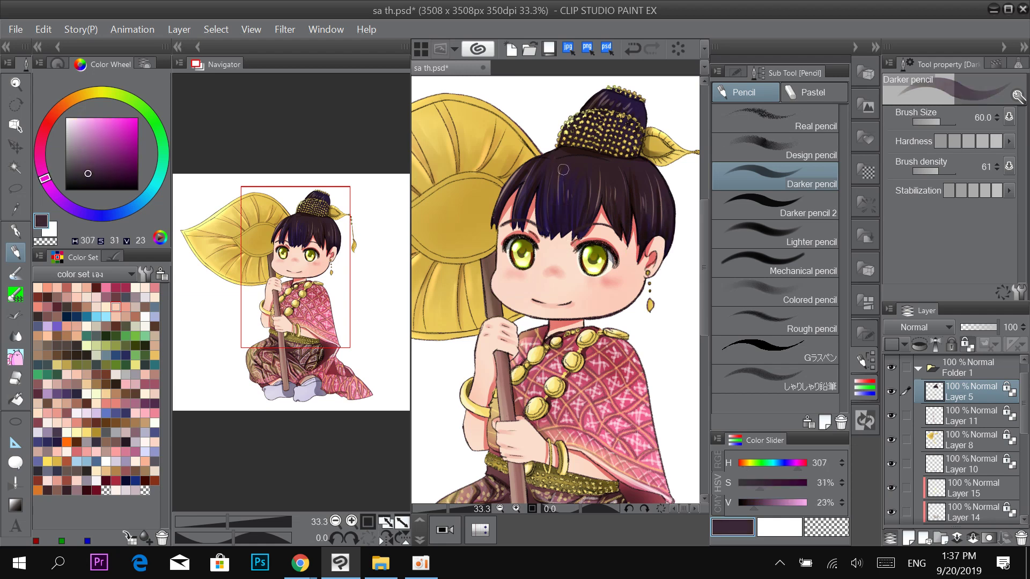
pyautogui.click(16, 294)
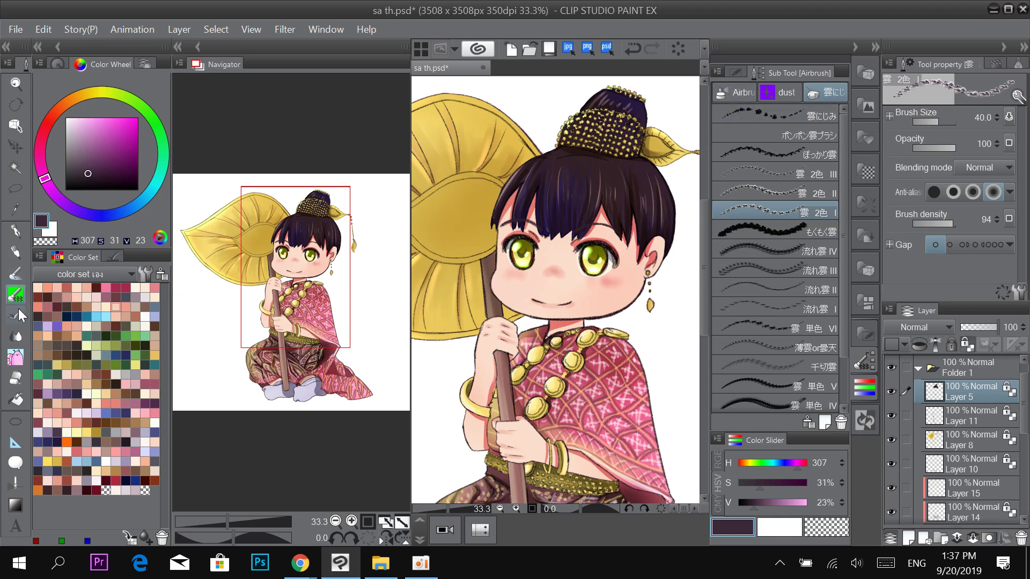
pyautogui.click(18, 282)
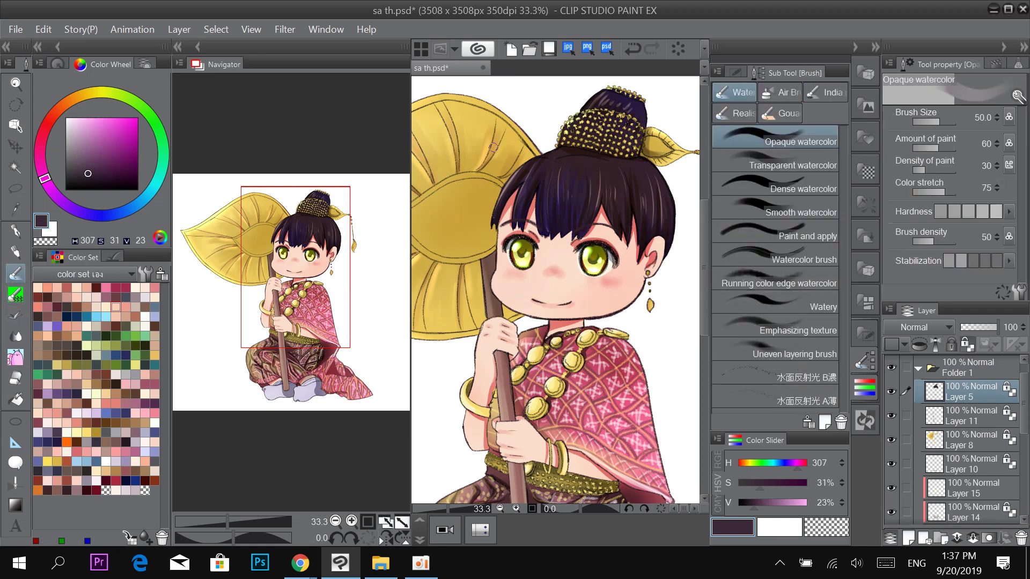
pyautogui.press('[')
pyautogui.press('[')
pyautogui.press('[')
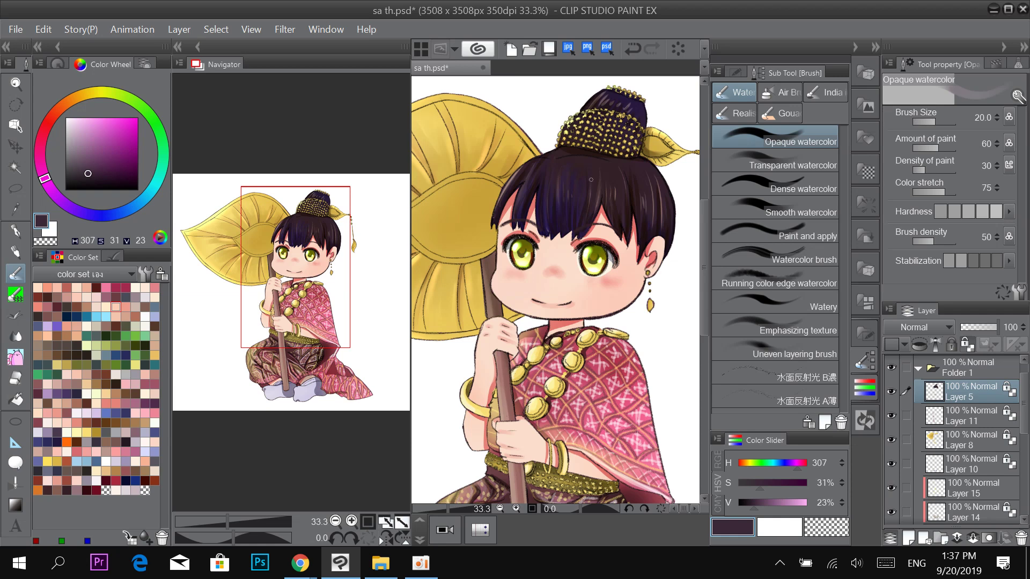
pyautogui.press(']')
pyautogui.press(']')
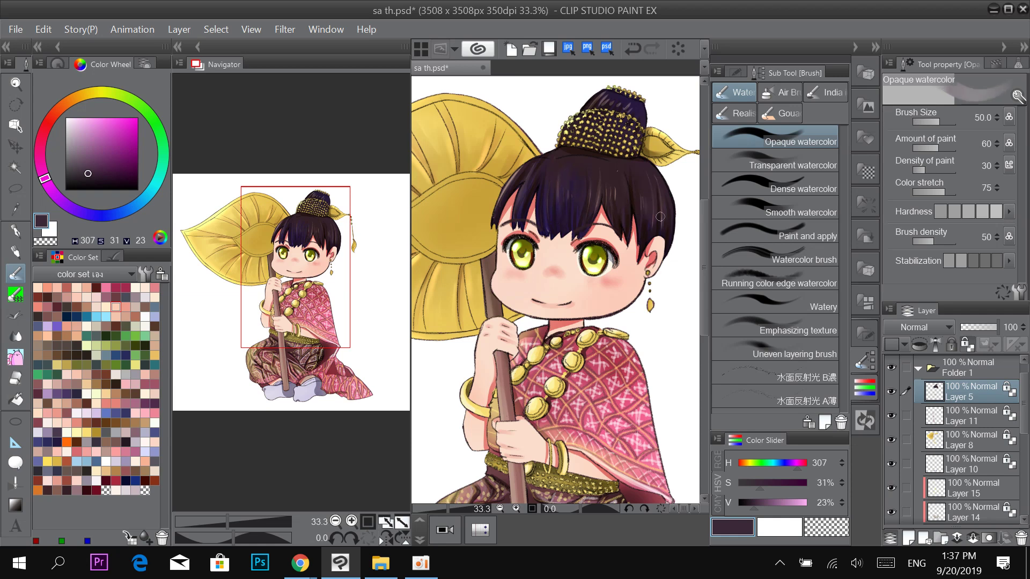
pyautogui.scroll(-1, 639, 174)
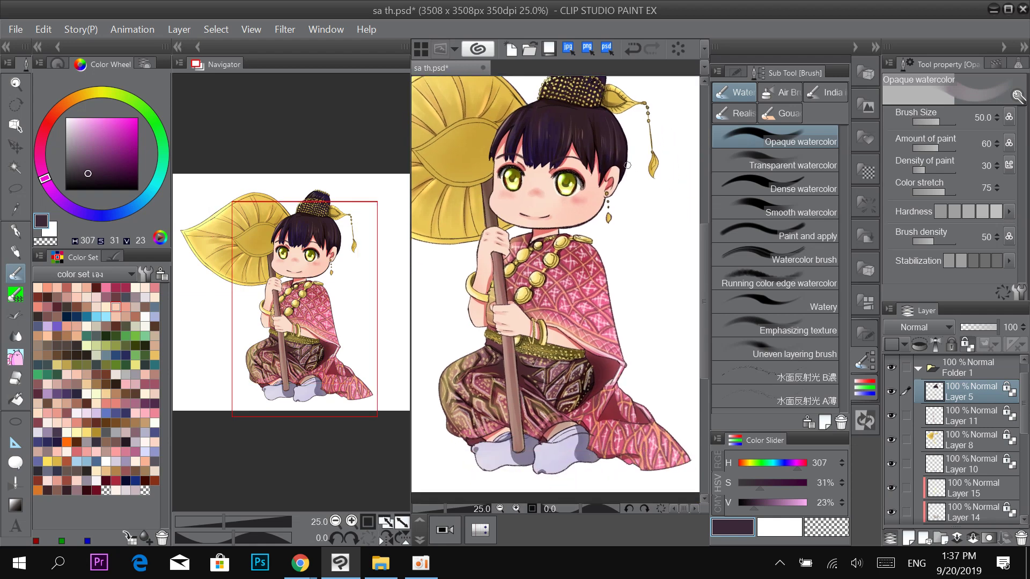
pyautogui.scroll(1, 629, 160)
pyautogui.press(']')
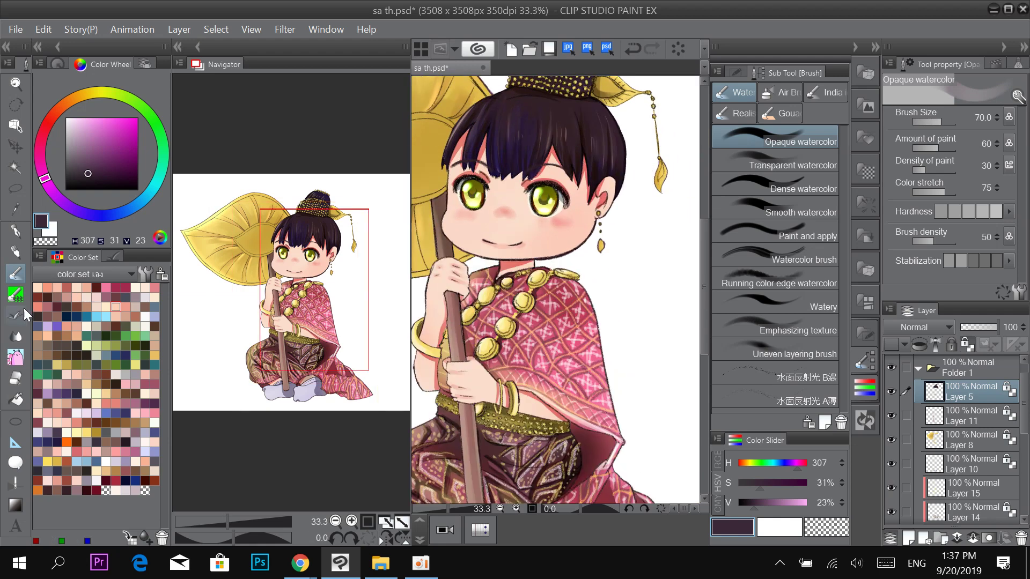
# Tint the head hair reddish brown (H 14, S 69, V 68) with Air Brush 6 in Soft light mode at sizes 500 and 400.
pyautogui.click(782, 92)
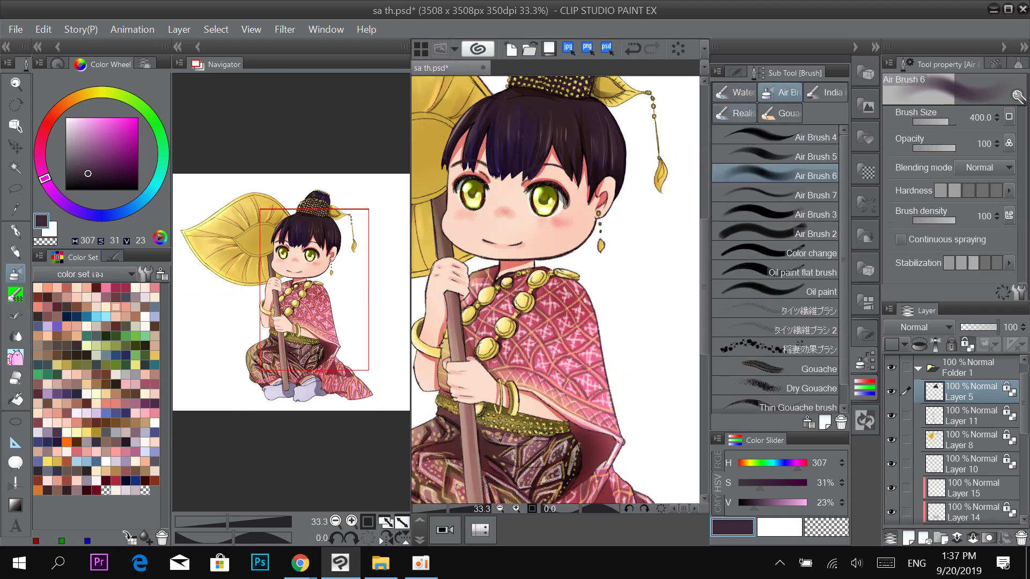
pyautogui.click(67, 461)
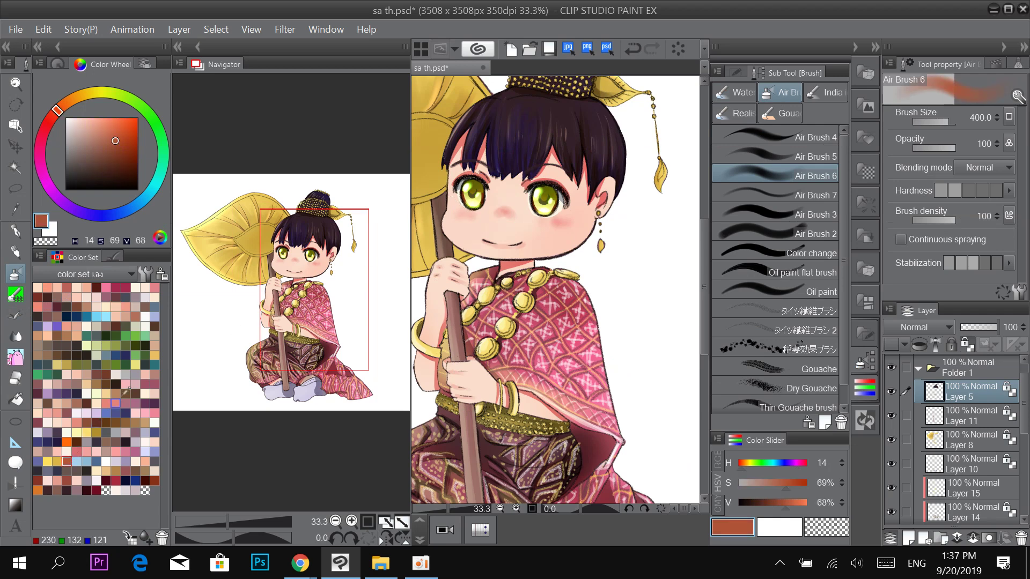
pyautogui.press(']')
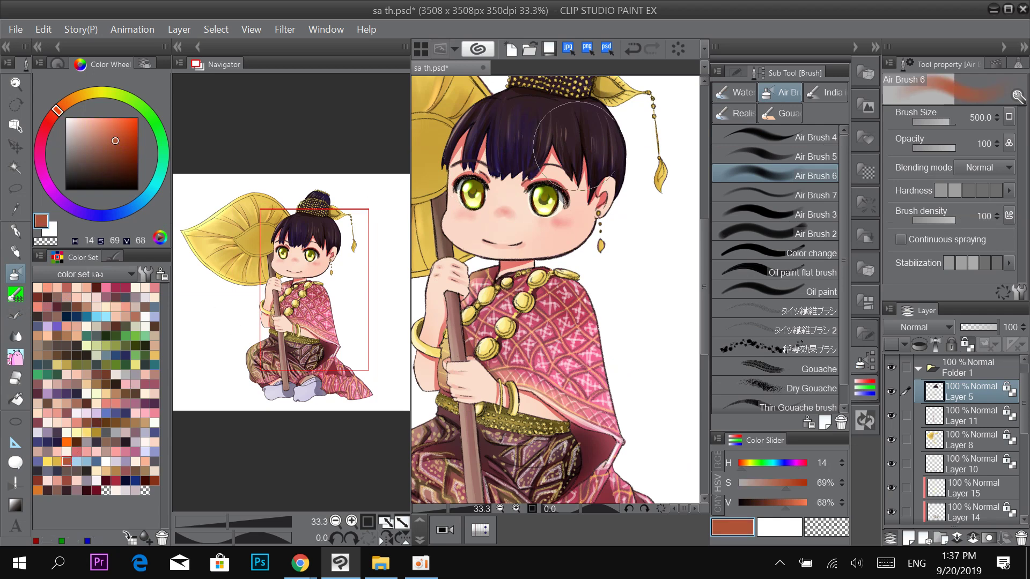
pyautogui.click(997, 168)
pyautogui.click(982, 424)
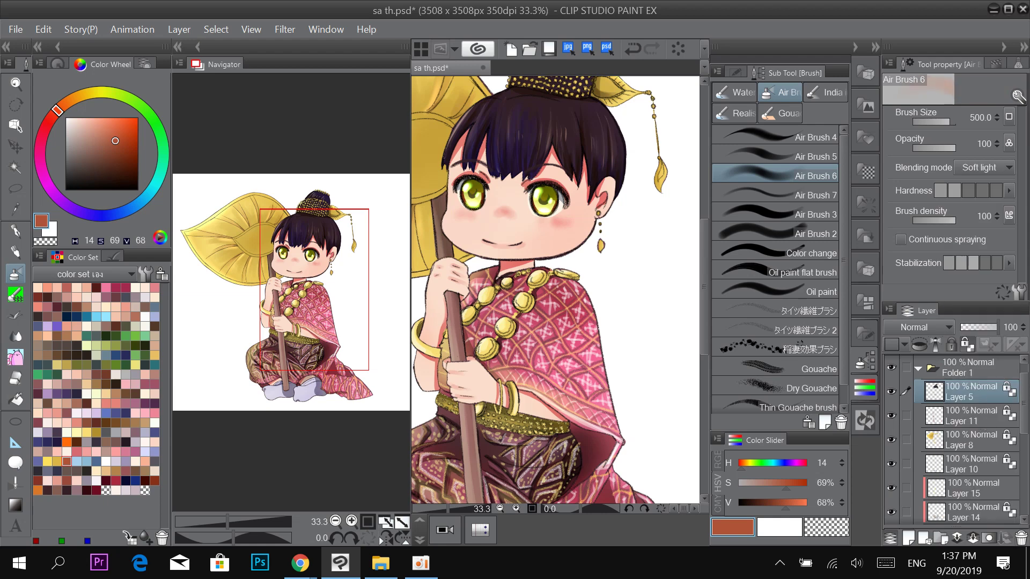
pyautogui.moveTo(592, 217); pyautogui.dragTo(619, 251)
pyautogui.press('[')
pyautogui.moveTo(544, 208); pyautogui.dragTo(535, 184)
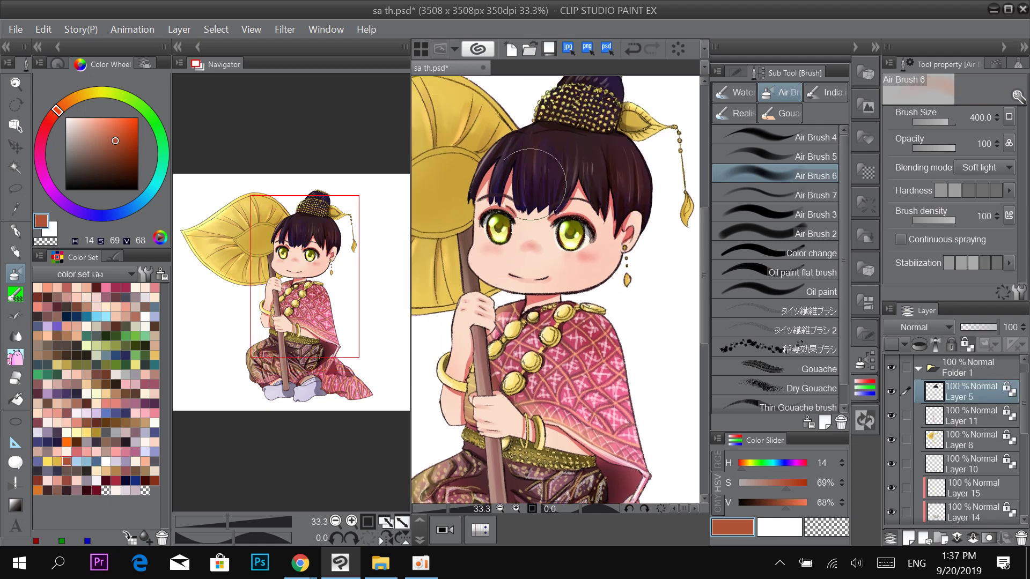
# Extend the reddish-brown Soft light tint to the bun with the airbrush at size 250.
pyautogui.moveTo(671, 125); pyautogui.dragTo(662, 211)
pyautogui.press('[')
pyautogui.press('[')
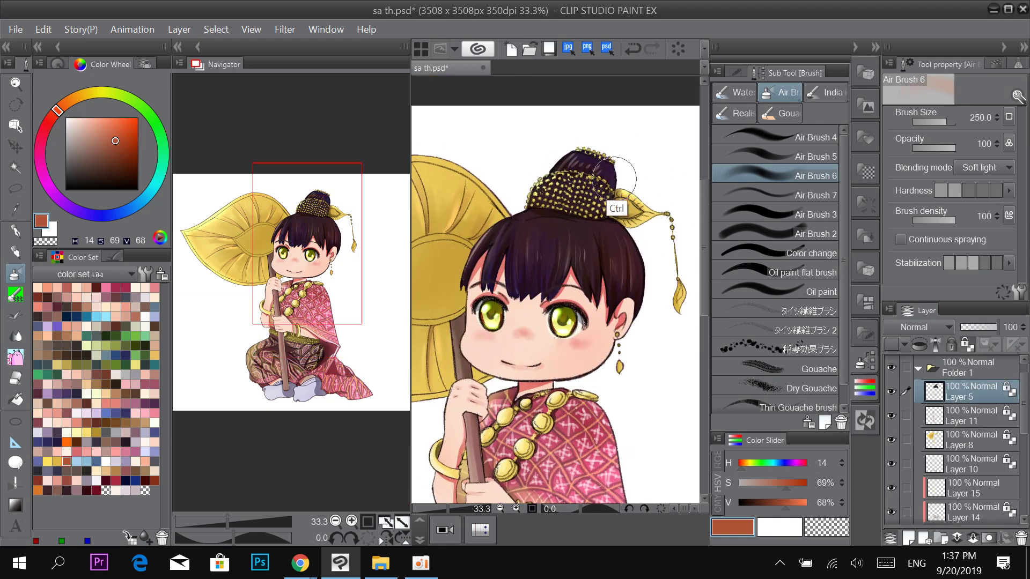
pyautogui.scroll(-1, 616, 178)
pyautogui.moveTo(616, 178); pyautogui.dragTo(623, 116)
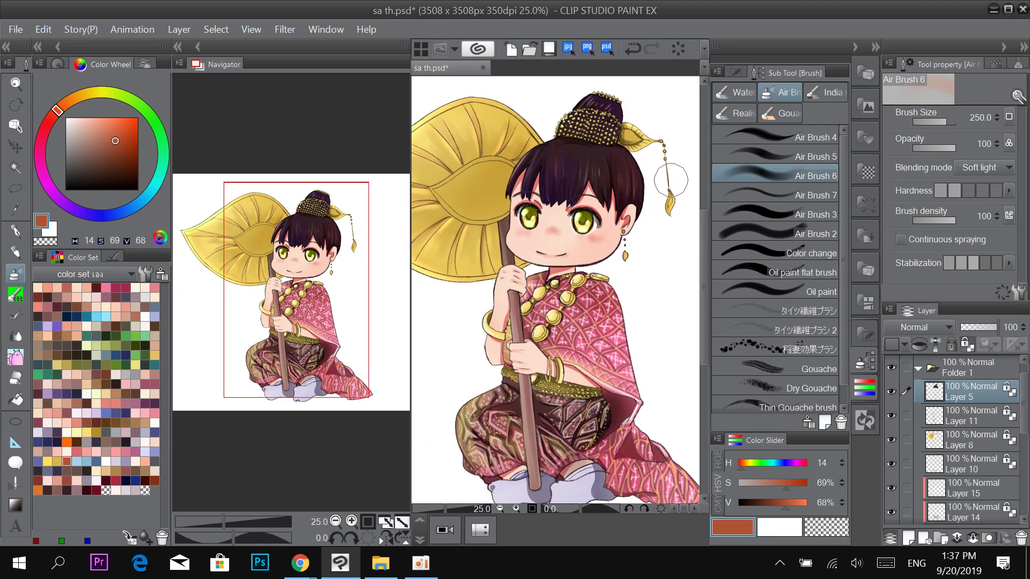
# Brush light peach (H 14, S 36, V 100) over the crown hair with Air Brush 6 in Overlay mode at size 150.
pyautogui.click(992, 166)
pyautogui.click(983, 214)
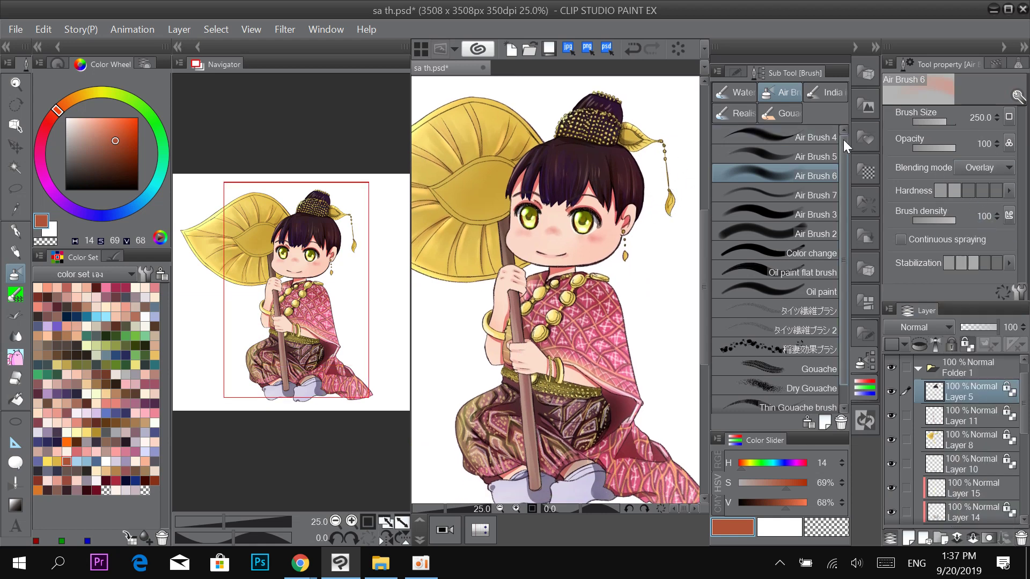
pyautogui.click(91, 118)
pyautogui.press('[')
pyautogui.press('[')
pyautogui.press('[')
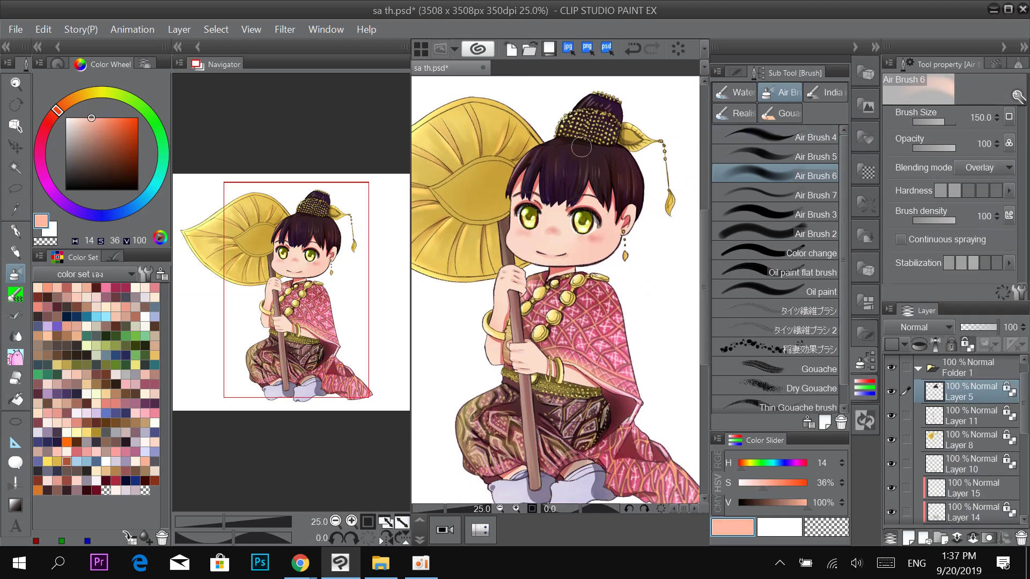
pyautogui.moveTo(550, 155)
pyautogui.mouseDown()
pyautogui.moveTo(549, 192)
pyautogui.moveTo(559, 143)
pyautogui.moveTo(549, 202)
pyautogui.moveTo(618, 140)
pyautogui.moveTo(530, 174)
pyautogui.moveTo(551, 123)
pyautogui.moveTo(543, 159)
pyautogui.mouseUp()
pyautogui.scroll(-2, 635, 229)
pyautogui.scroll(2, 614, 176)
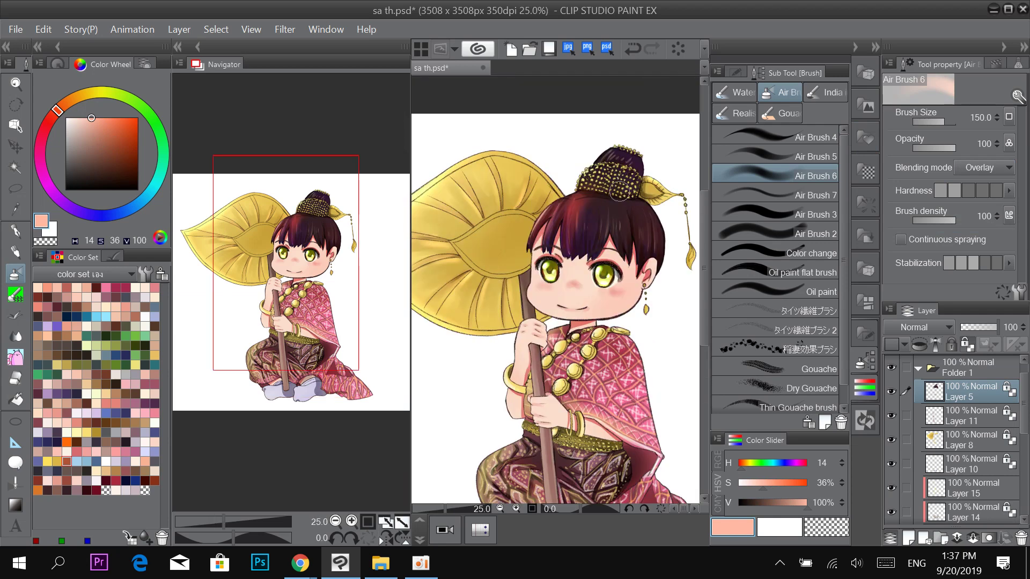
# Raise the airbrush hardness and brush Overlay strokes down the pole-side hair at size 200.
pyautogui.press(']')
pyautogui.press(']')
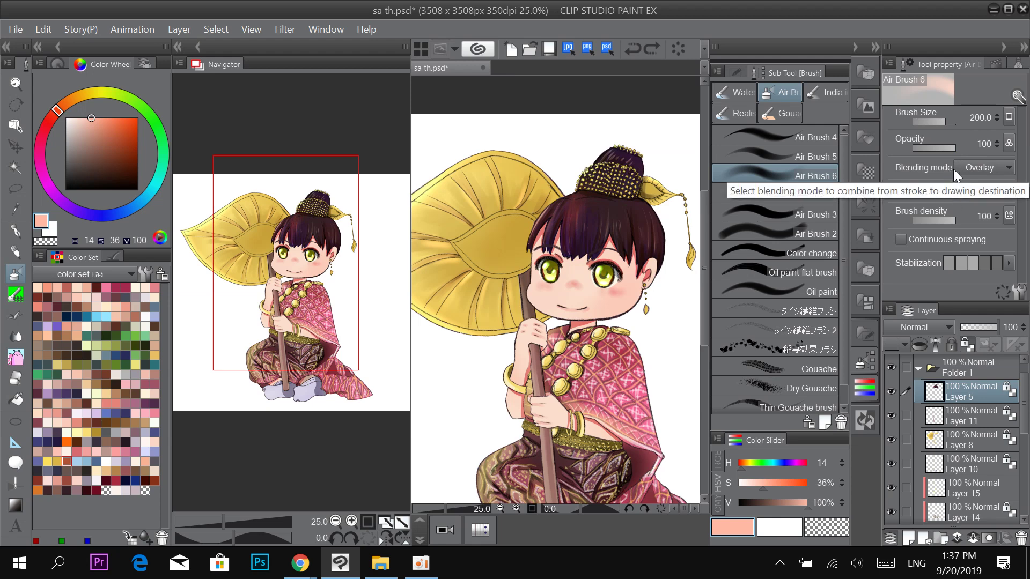
pyautogui.click(982, 190)
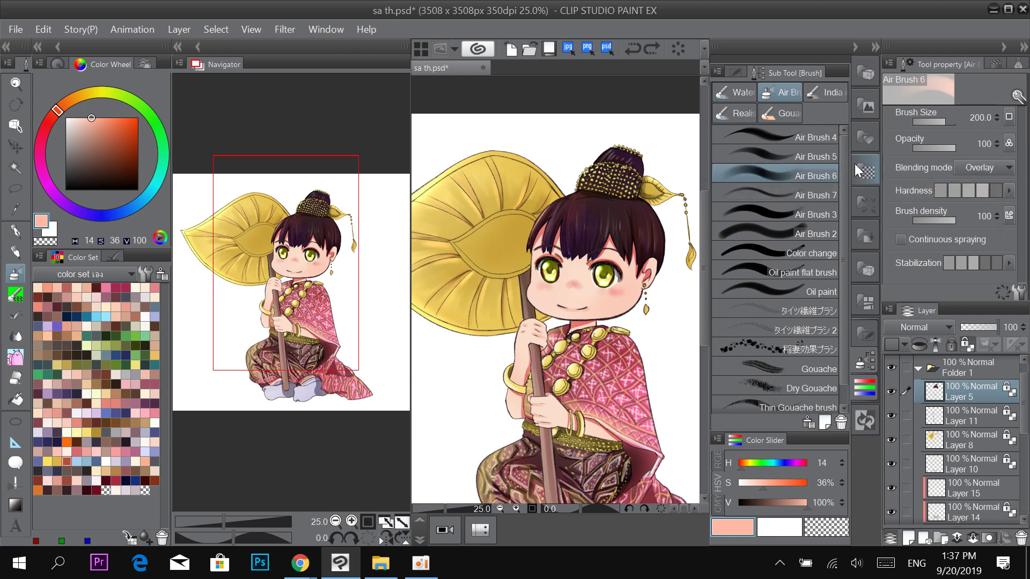
pyautogui.moveTo(575, 192); pyautogui.dragTo(532, 265)
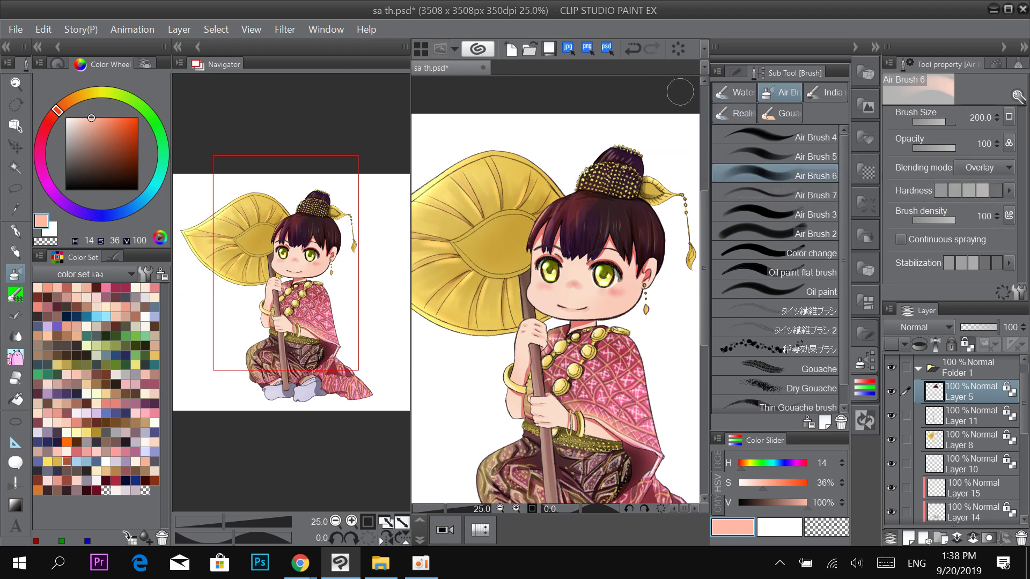
pyautogui.moveTo(578, 213)
pyautogui.mouseDown()
pyautogui.moveTo(583, 203)
pyautogui.moveTo(580, 212)
pyautogui.mouseUp()
# Add finer peach Overlay highlights across the fringe and the ear-side hair with the airbrush at size 70.
pyautogui.press('[')
pyautogui.press('[')
pyautogui.press('[')
pyautogui.keyDown('alt'); pyautogui.click(528, 253); pyautogui.keyUp('alt')
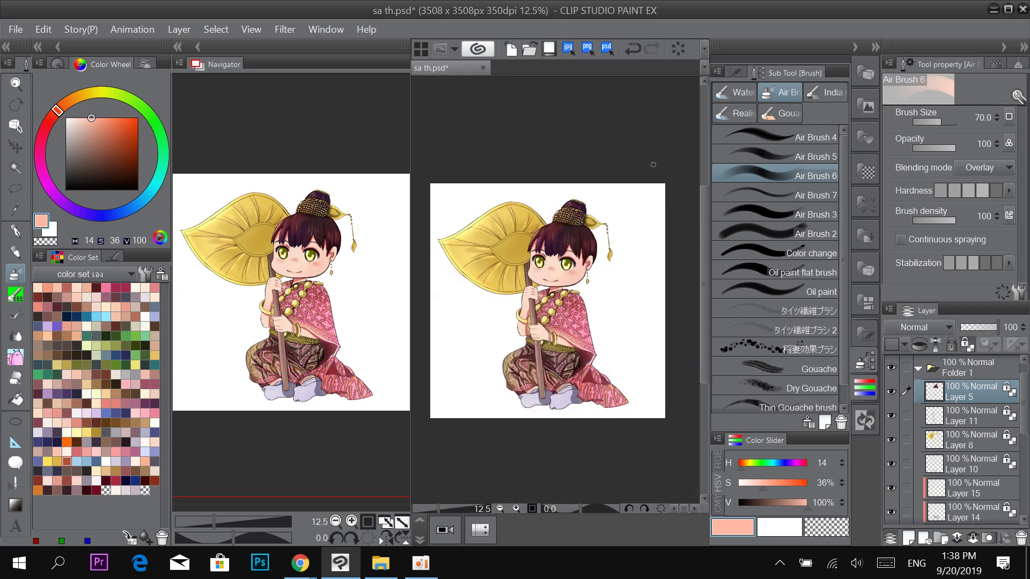
pyautogui.keyDown('ctrl'); pyautogui.click(598, 255); pyautogui.keyUp('ctrl')
pyautogui.moveTo(562, 259); pyautogui.dragTo(601, 251)
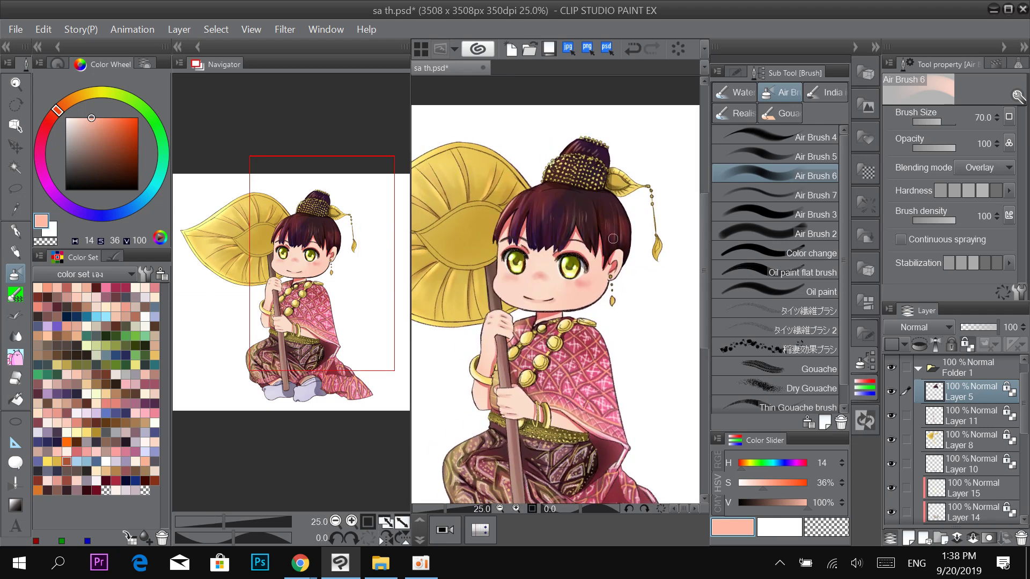
# Try pale yellow highlight strands (H 55, S 36, V 100) on the fringe with Air Brush 6 in Add (Glow) mode at size 30.
pyautogui.click(996, 169)
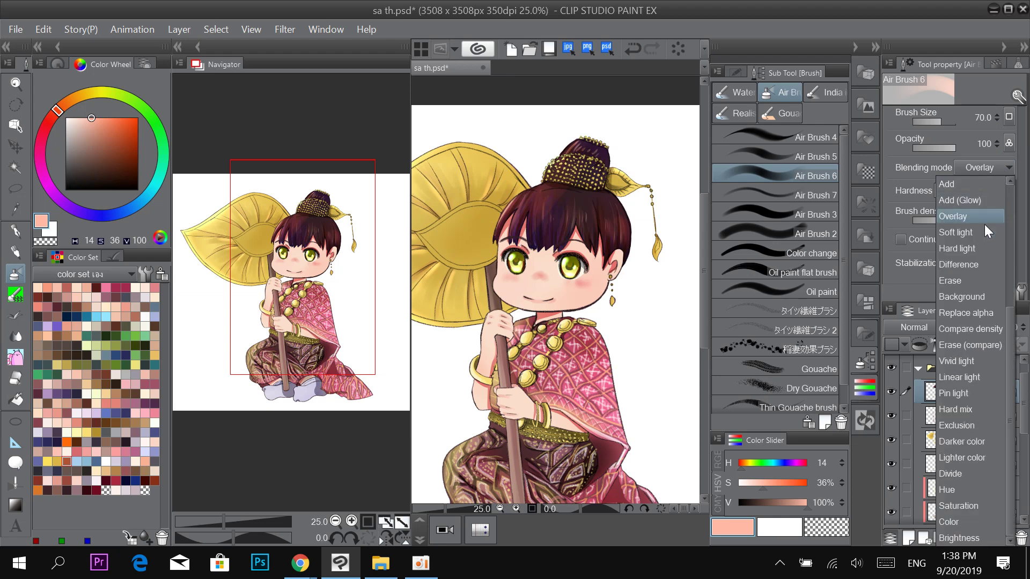
pyautogui.click(960, 200)
pyautogui.press('[')
pyautogui.press('[')
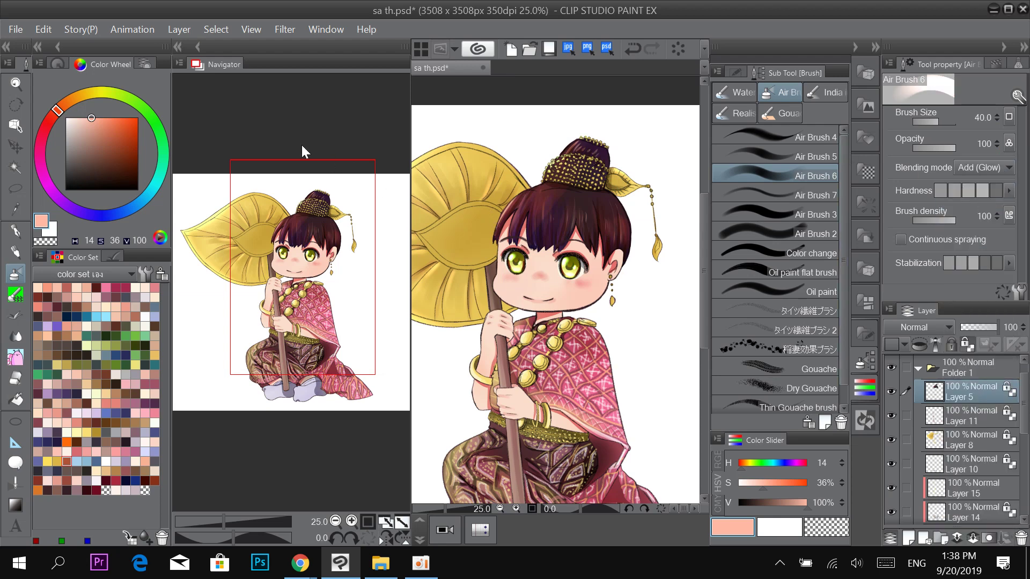
pyautogui.click(97, 93)
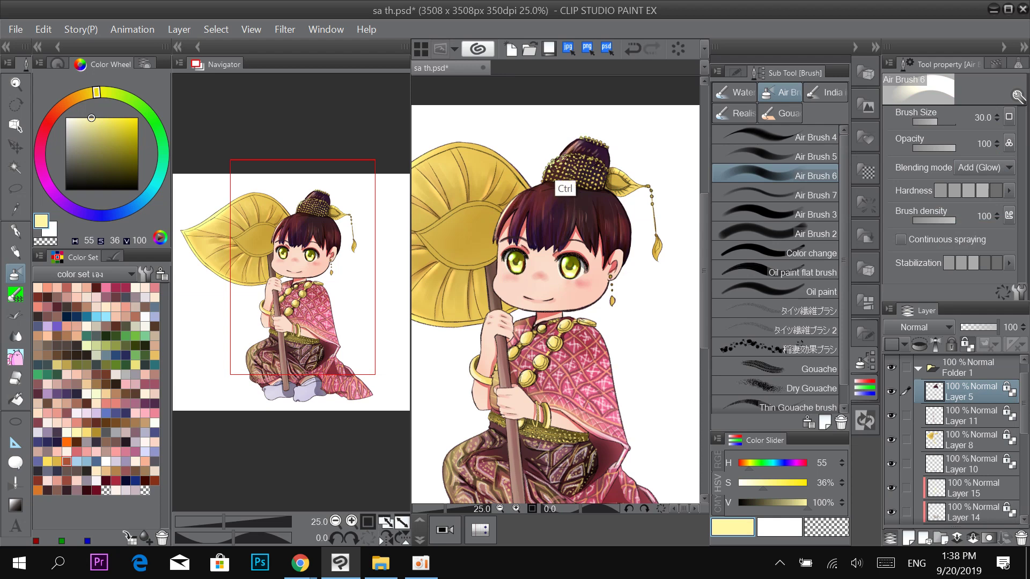
pyautogui.moveTo(531, 242); pyautogui.dragTo(527, 199)
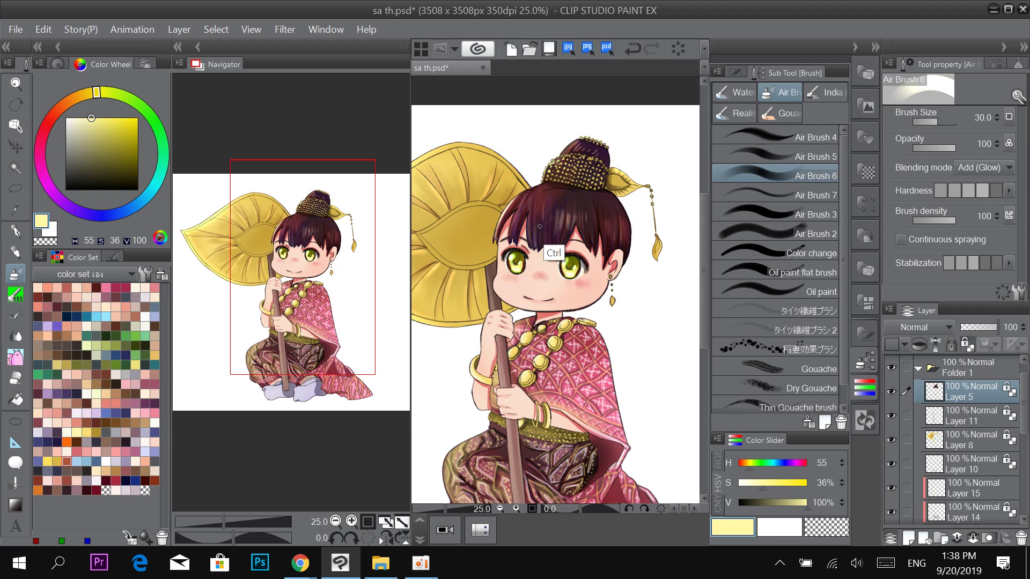
pyautogui.hotkey('ctrl', 'z')
pyautogui.hotkey('ctrl', 'z')
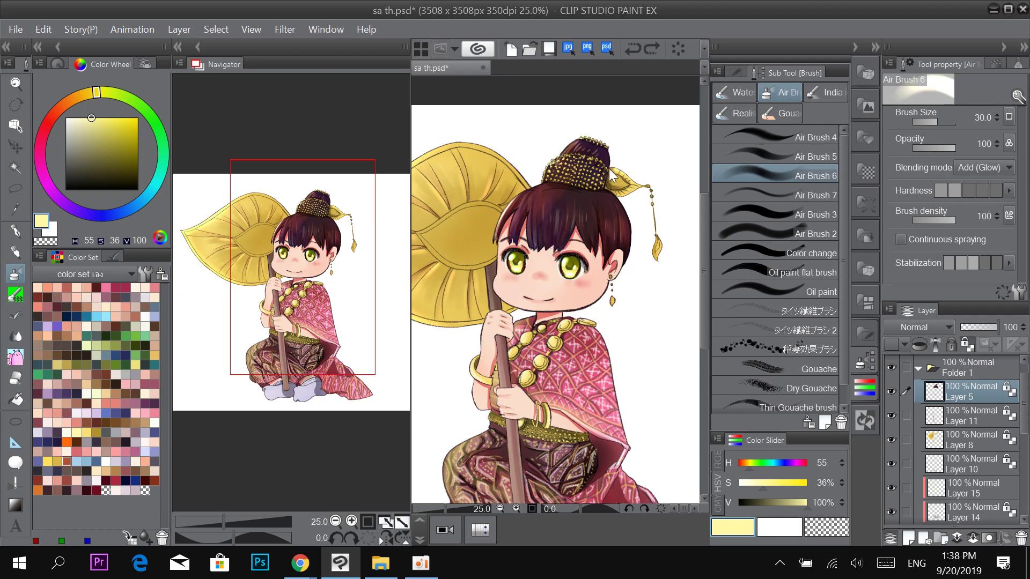
pyautogui.hotkey('ctrl', 'z')
pyautogui.moveTo(525, 200); pyautogui.dragTo(520, 234)
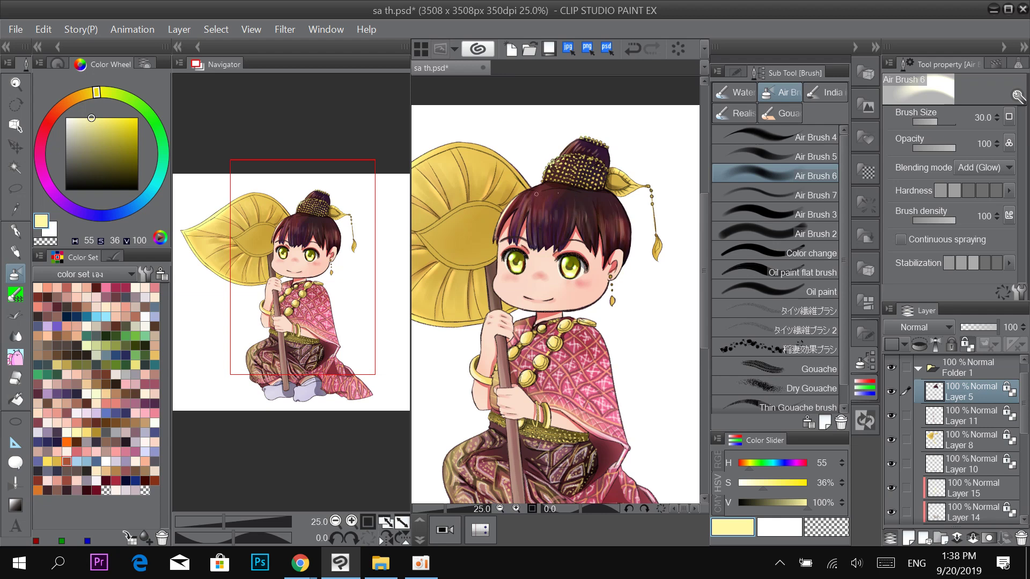
# Switch the airbrush to Multiply mode and sample a dark red-brown (H 5, S 64, V 23) from the crown hair.
pyautogui.click(58, 126)
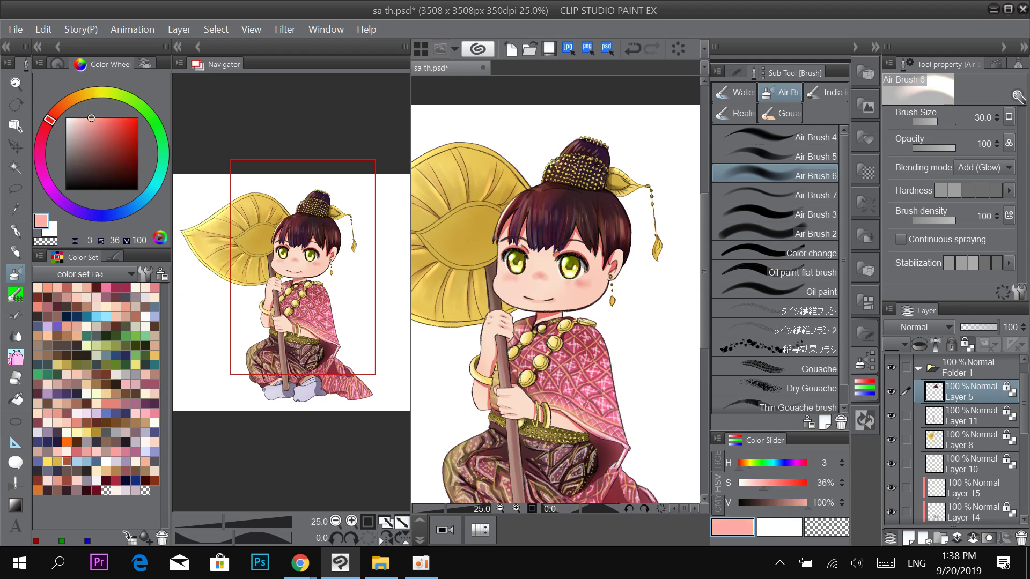
pyautogui.click(982, 165)
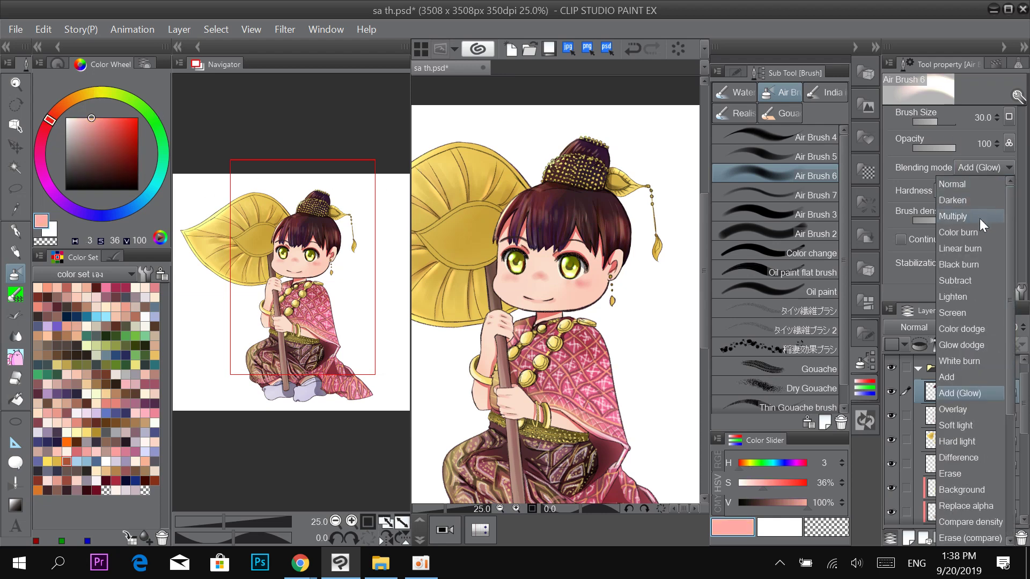
pyautogui.click(980, 218)
pyautogui.press('alt')
pyautogui.keyDown('alt'); pyautogui.click(538, 188); pyautogui.keyUp('alt')
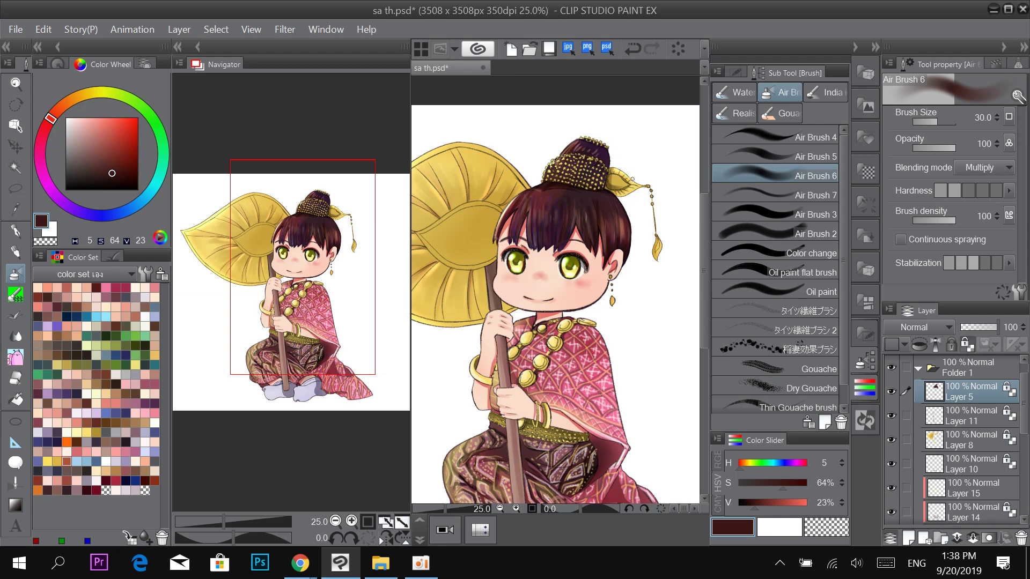
# Fit the whole drawing in view, collapse Folder 1 and toggle the folder's visibility off and back on.
pyautogui.hotkey('ctrl', '-')
pyautogui.hotkey('ctrl', '-')
pyautogui.hotkey('ctrl', '0')
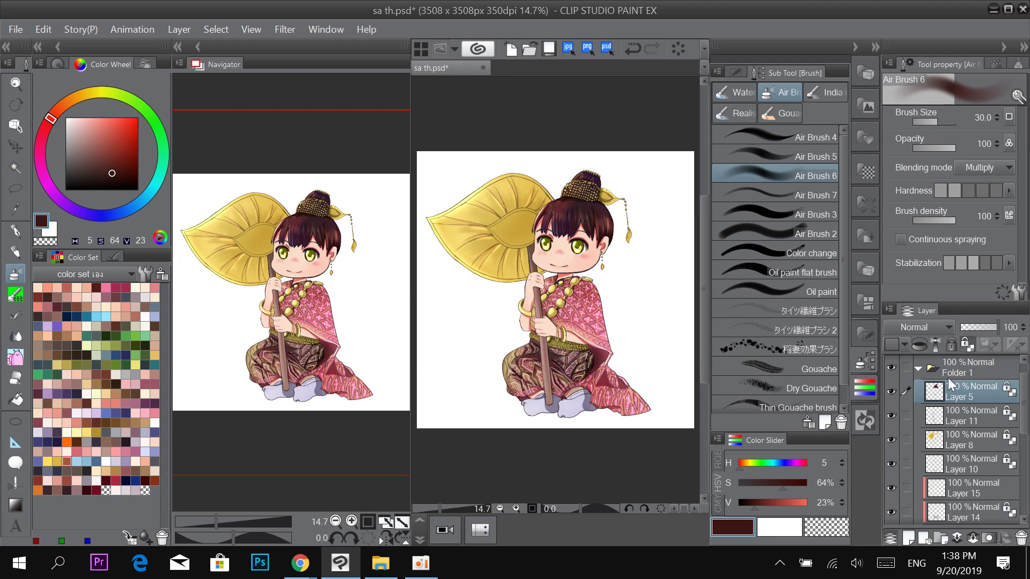
pyautogui.click(919, 368)
pyautogui.click(890, 388)
pyautogui.click(892, 391)
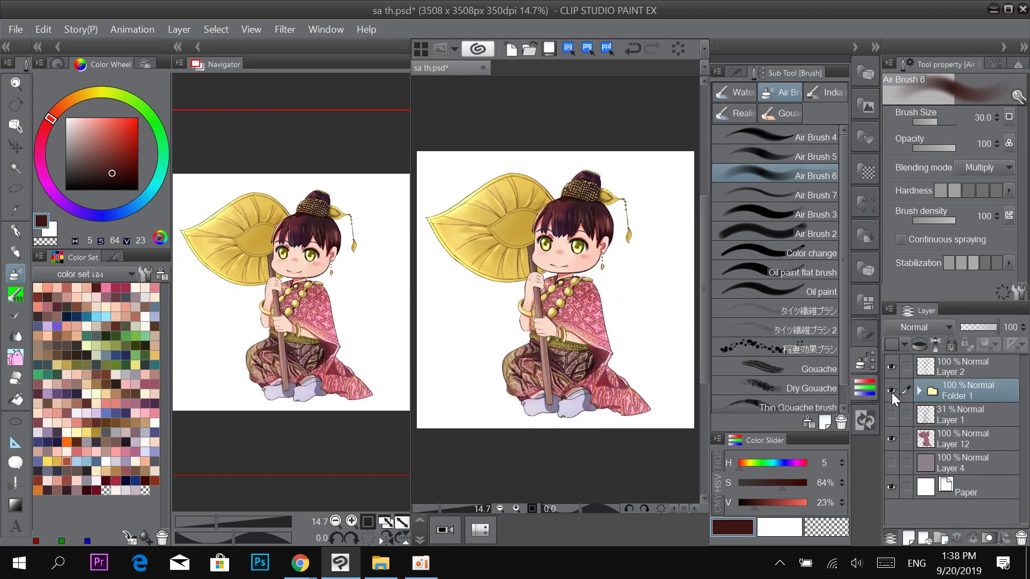
# Lock transparent pixels on Layer 2 and set Air Brush 6 to Normal mode, dark blue-grey (H 232, S 17, V 35), size 700.
pyautogui.click(907, 361)
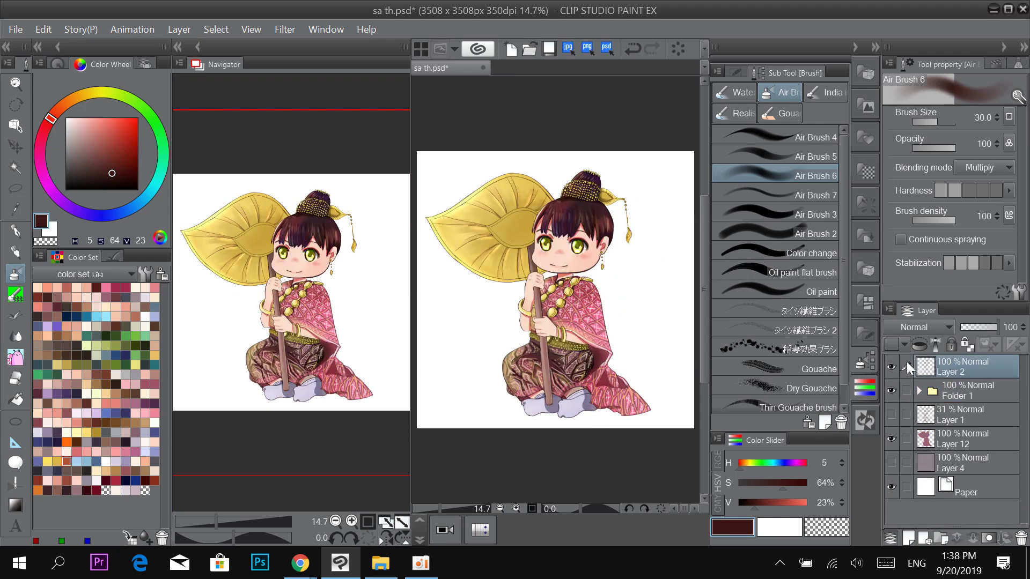
pyautogui.click(966, 345)
pyautogui.click(986, 167)
pyautogui.scroll(2, 985, 193)
pyautogui.click(985, 185)
pyautogui.click(125, 297)
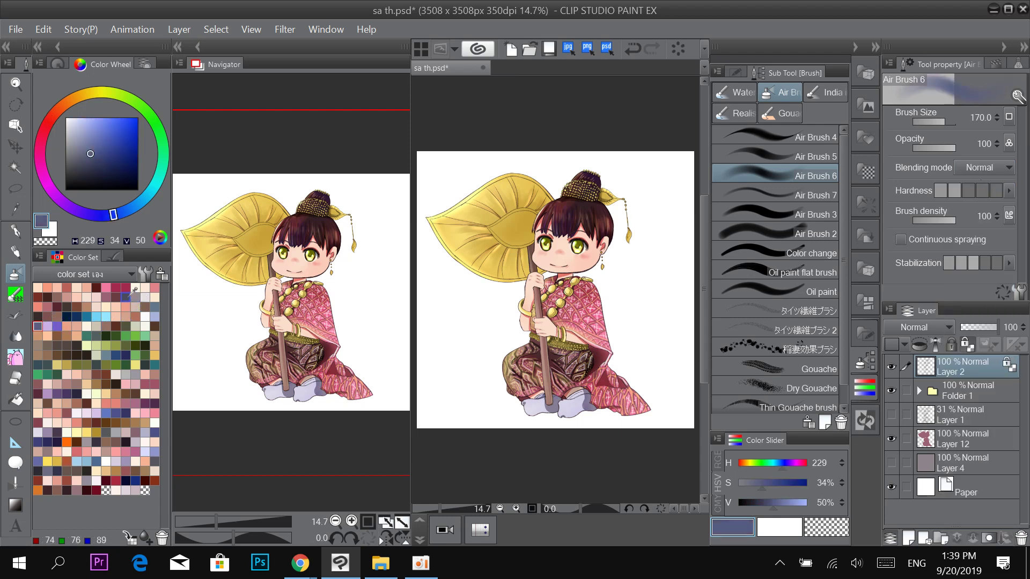
pyautogui.press(']')
pyautogui.press(']')
pyautogui.press(']')
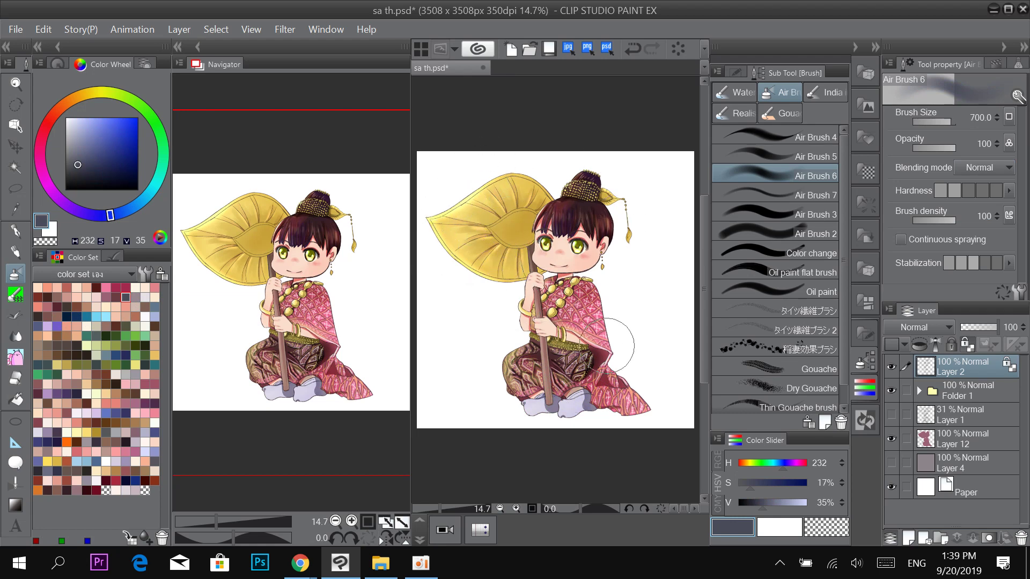
# Change the airbrush colour to white (S 0, V 100) while working on Layer 2.
pyautogui.hotkey('ctrl', '+')
pyautogui.hotkey('ctrl', '+')
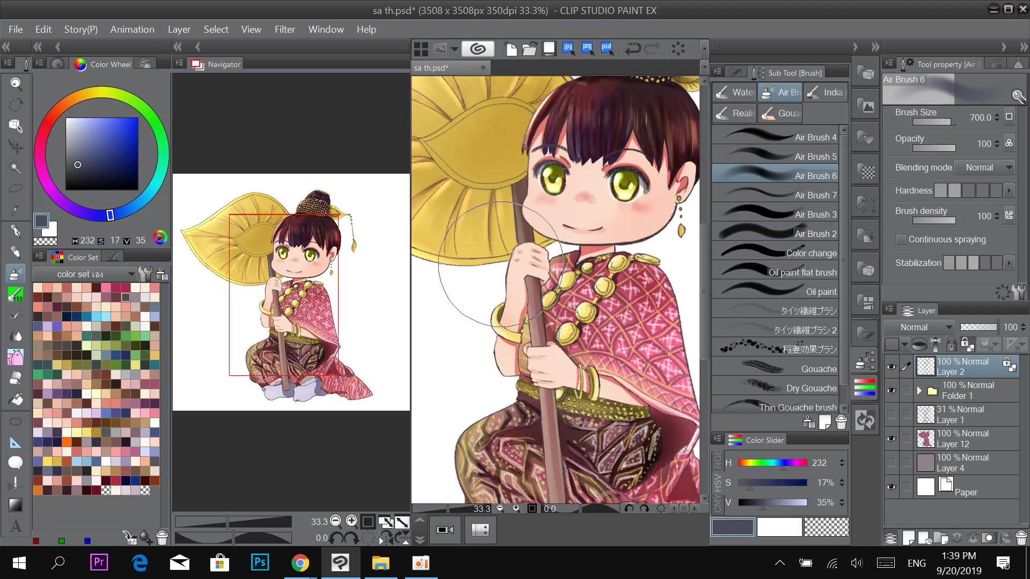
pyautogui.hotkey('ctrl', '-')
pyautogui.moveTo(95, 146); pyautogui.dragTo(65, 117)
pyautogui.moveTo(512, 183)
pyautogui.mouseDown()
pyautogui.moveTo(560, 188)
pyautogui.moveTo(624, 225)
pyautogui.mouseUp()
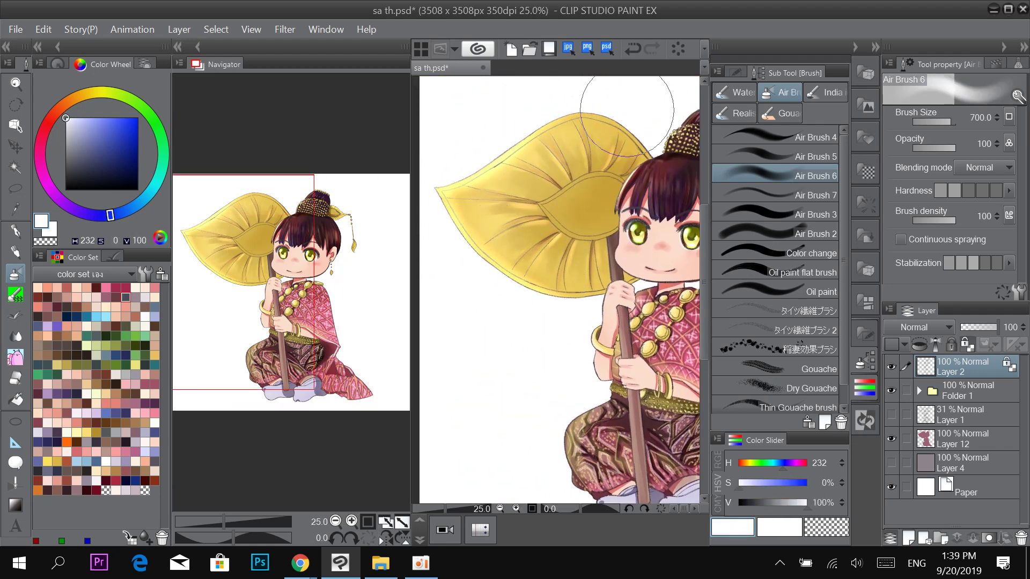
pyautogui.hotkey('ctrl', '-')
pyautogui.moveTo(643, 232); pyautogui.dragTo(633, 253)
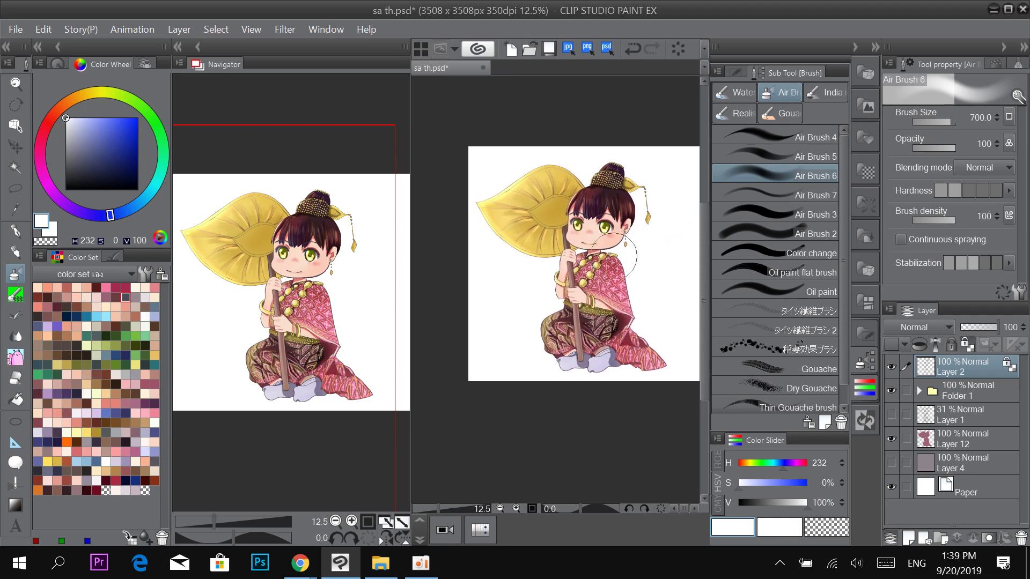
pyautogui.scroll(1, 583, 278)
pyautogui.scroll(-1, 606, 285)
pyautogui.moveTo(605, 285); pyautogui.dragTo(570, 325)
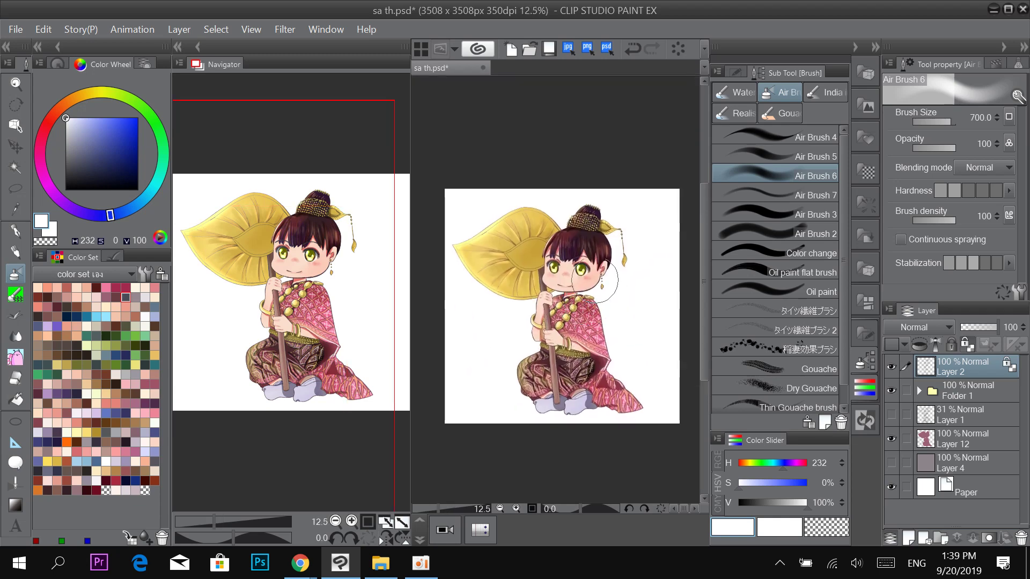
# Examine the line art around the face, hair and shawl up close, and check it in the complete drawing.
pyautogui.hotkey('ctrl', '+')
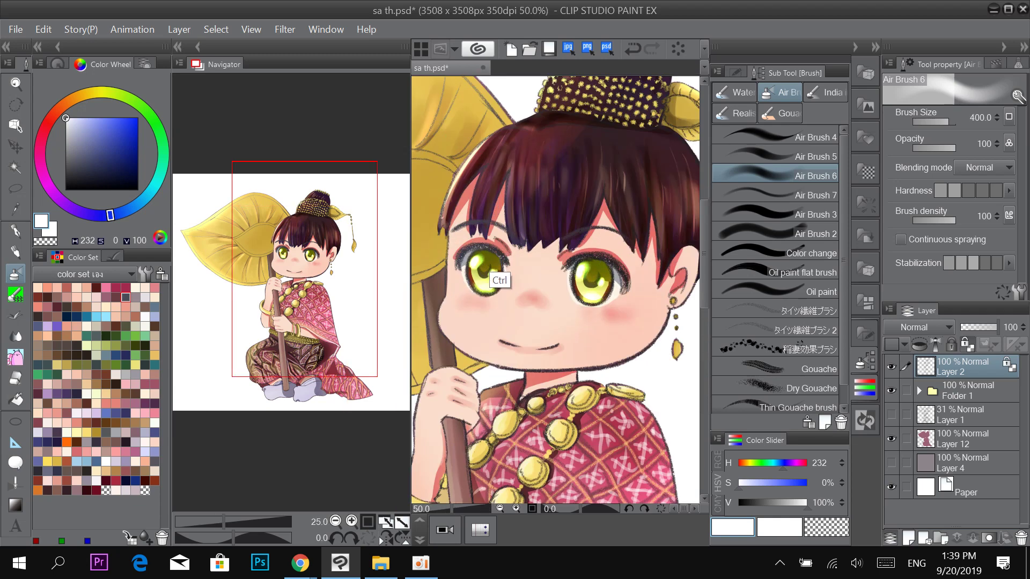
pyautogui.hotkey('ctrl', '+')
pyautogui.hotkey('ctrl', '+')
pyautogui.hotkey('ctrl', '+')
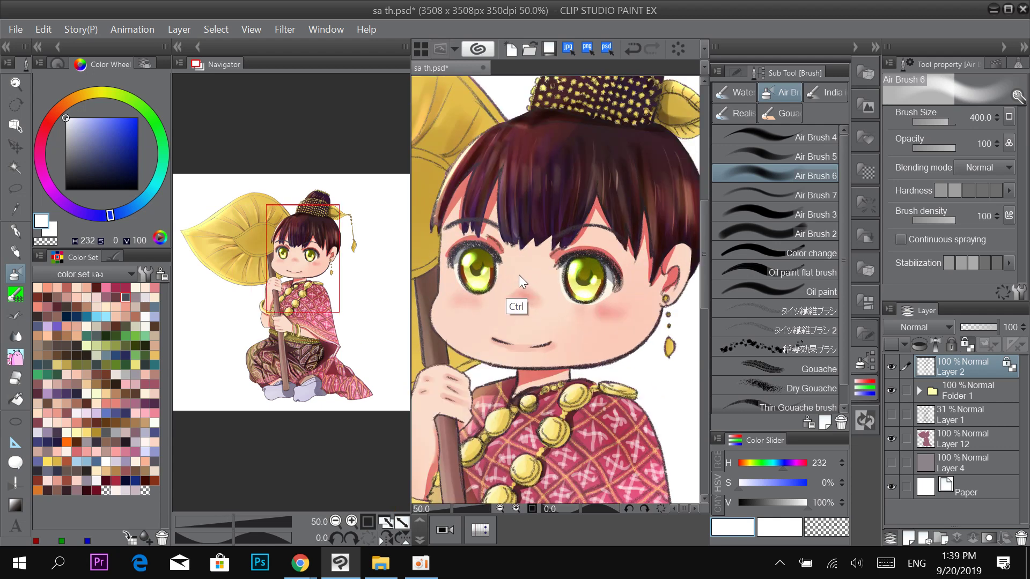
pyautogui.hotkey('ctrl', '-')
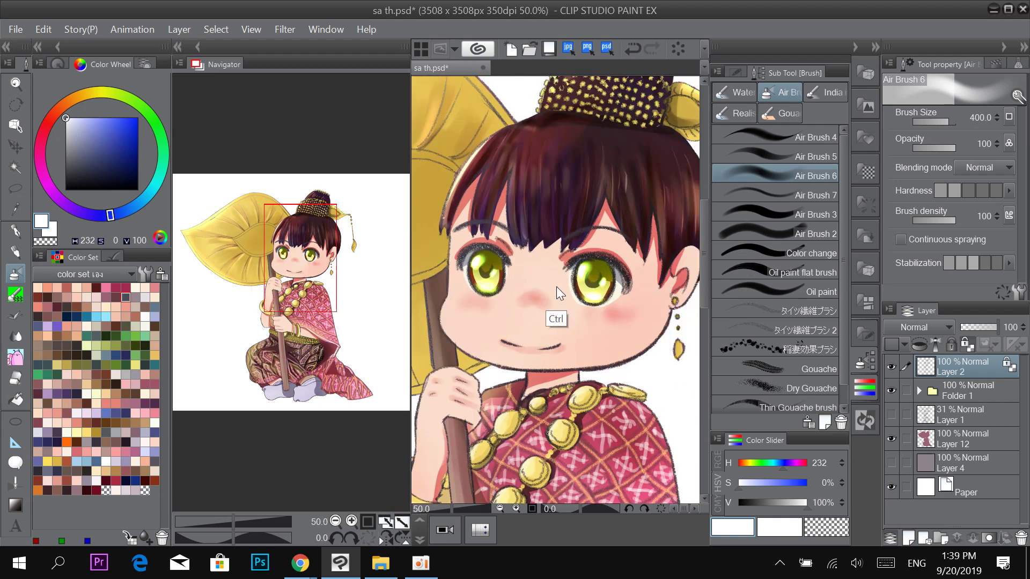
pyautogui.hotkey('ctrl', '0')
pyautogui.press('[')
pyautogui.press('[')
pyautogui.press('[')
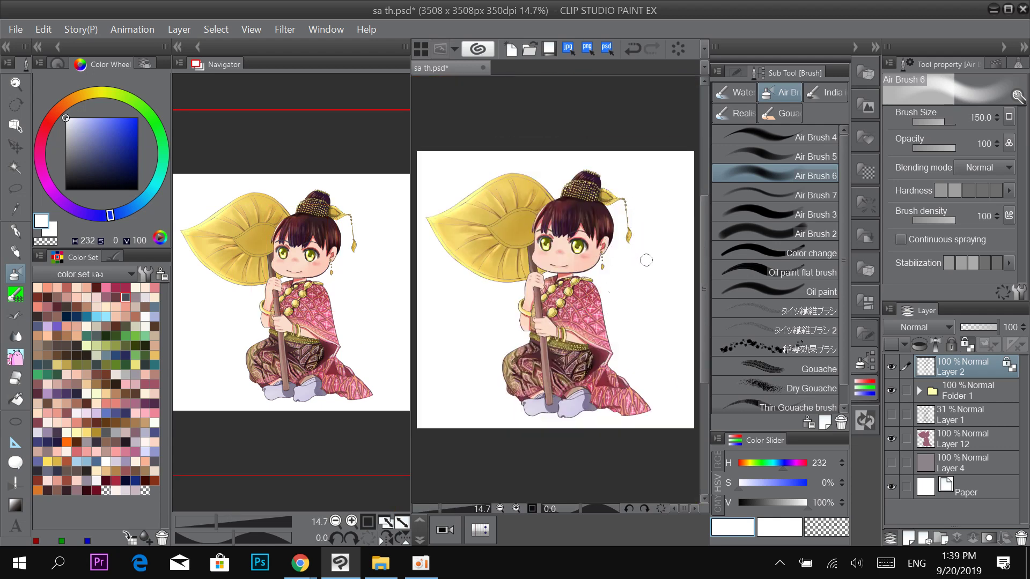
# Add a new layer directly above Folder 1, clip it to the folder and set its blending mode to Soft light.
pyautogui.hotkey('alt', '[')
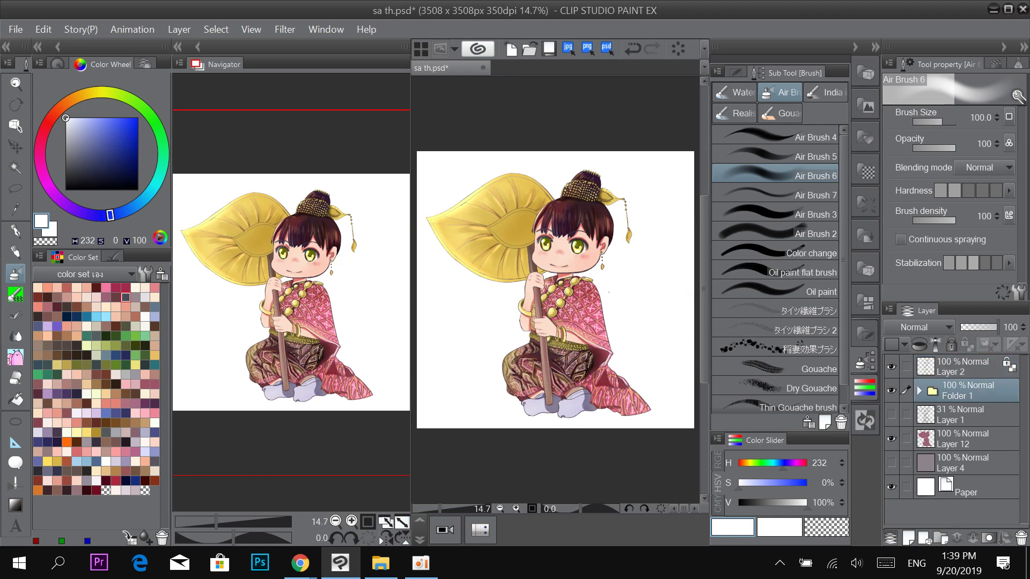
pyautogui.click(909, 538)
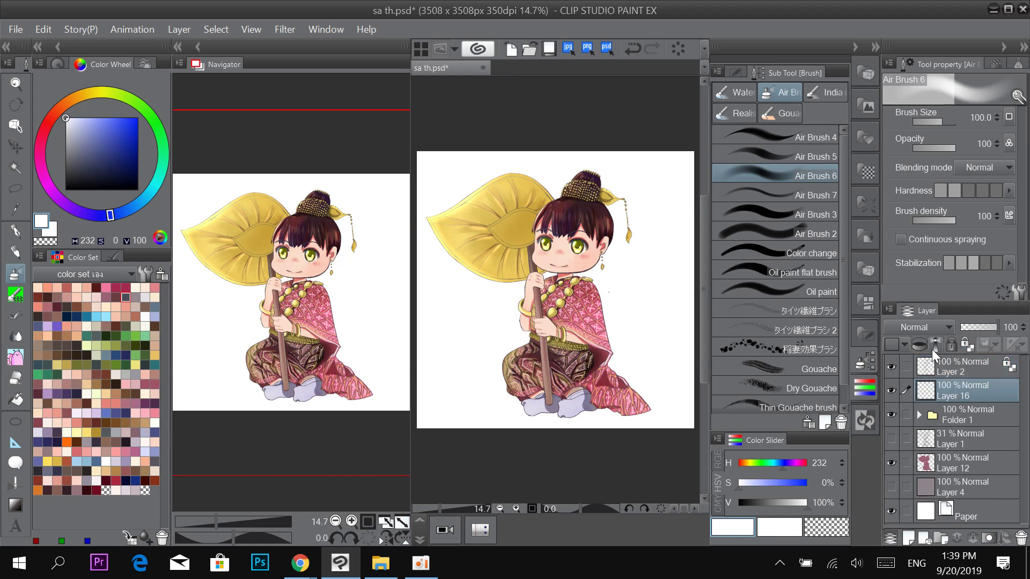
pyautogui.click(922, 346)
pyautogui.click(943, 327)
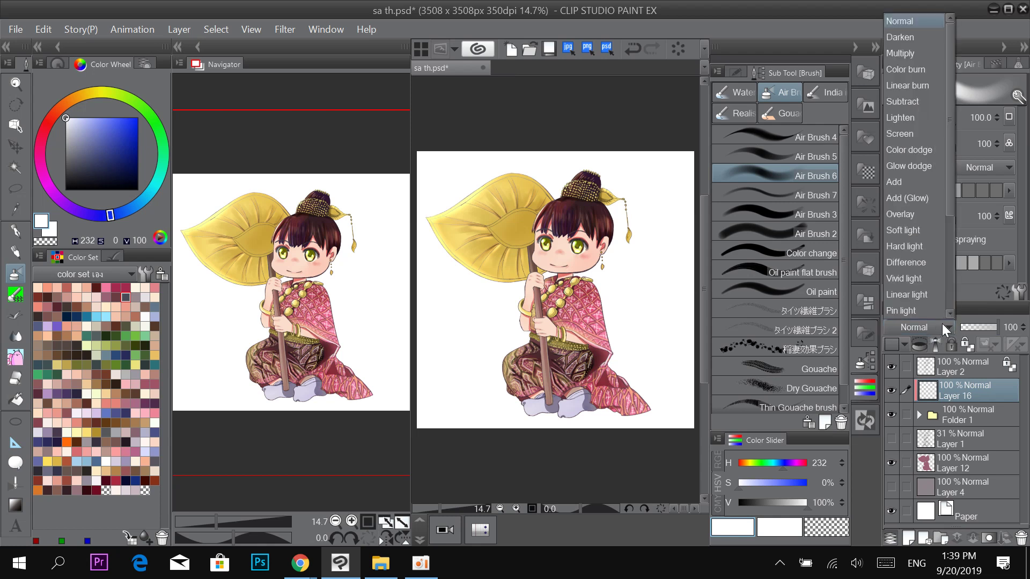
pyautogui.click(921, 230)
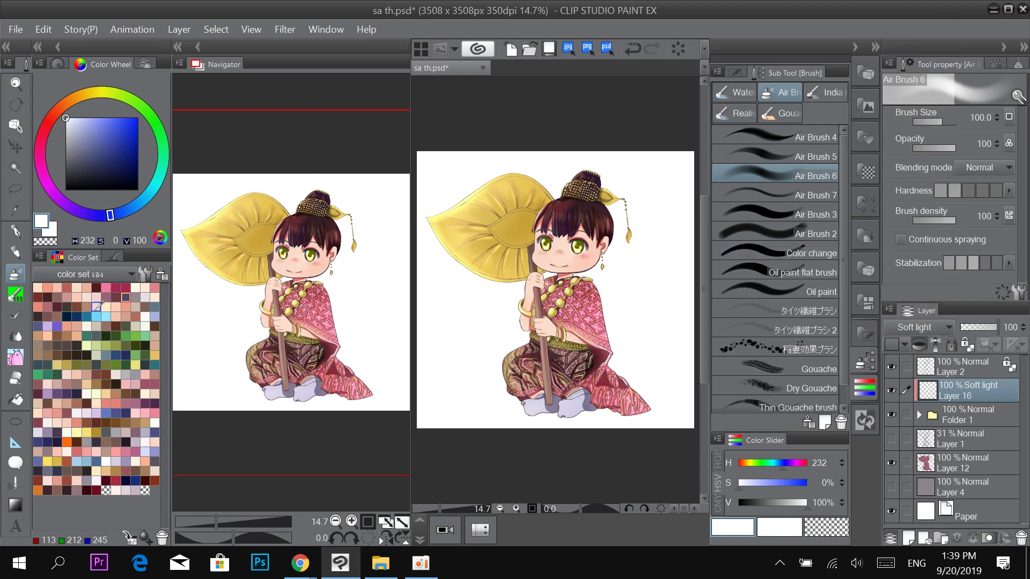
# Airbrush broad dark-brown shading (H 23, S 68, V 22) over the shawl and its trailing hem at size 1000.
pyautogui.click(67, 441)
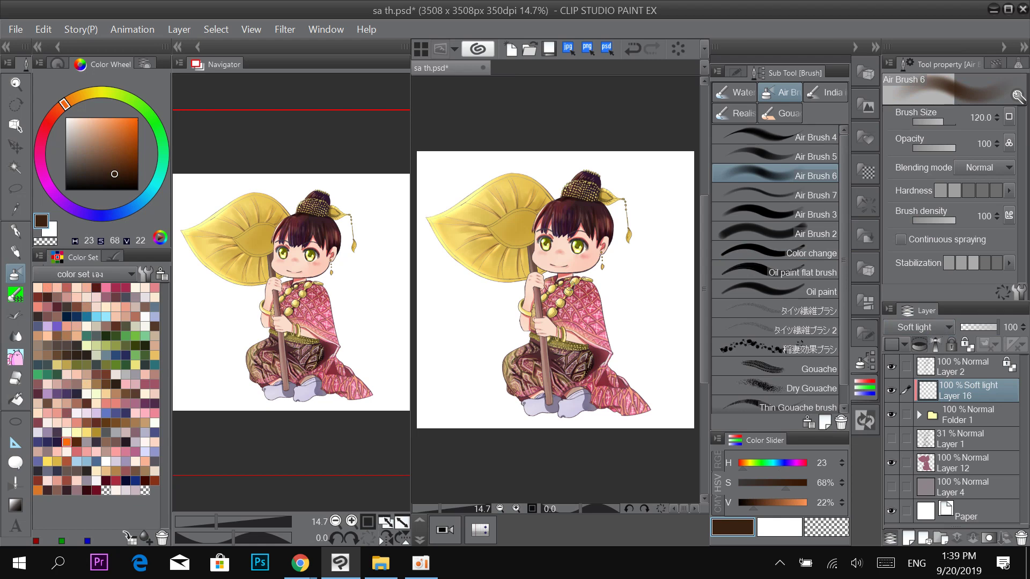
pyautogui.press(']')
pyautogui.press(']')
pyautogui.press(']')
pyautogui.press(']')
pyautogui.press(']')
pyautogui.press(']')
pyautogui.press(']')
pyautogui.press(']')
pyautogui.press(']')
pyautogui.press(']')
pyautogui.moveTo(633, 380); pyautogui.dragTo(605, 357)
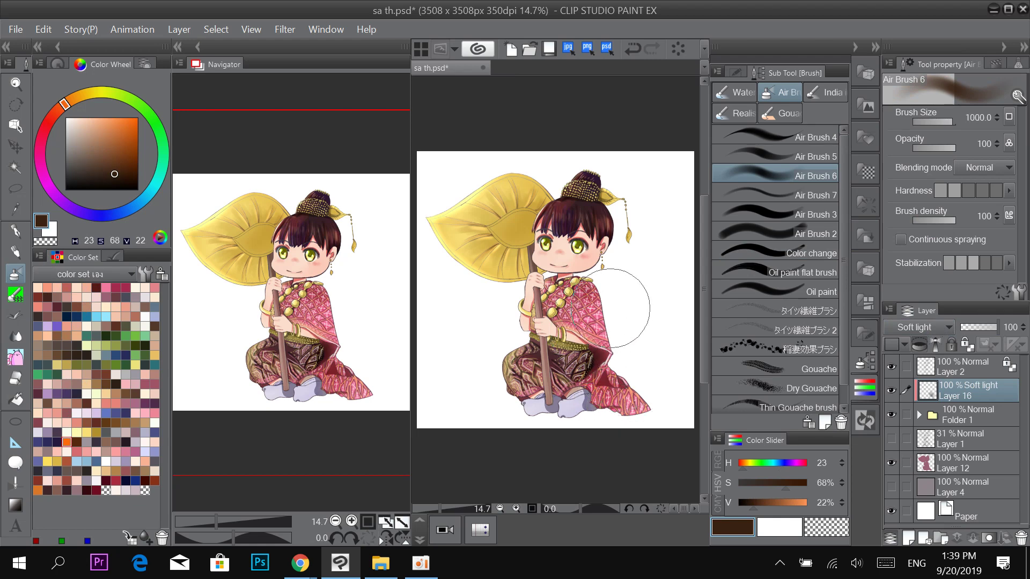
pyautogui.moveTo(610, 309); pyautogui.dragTo(598, 309)
pyautogui.scroll(2, 596, 252)
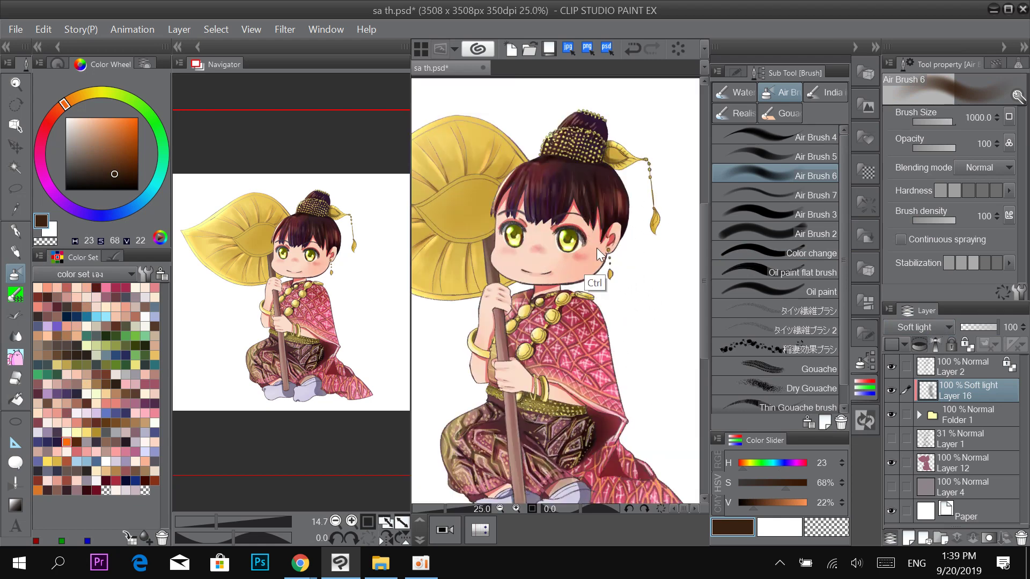
pyautogui.scroll(-2, 617, 316)
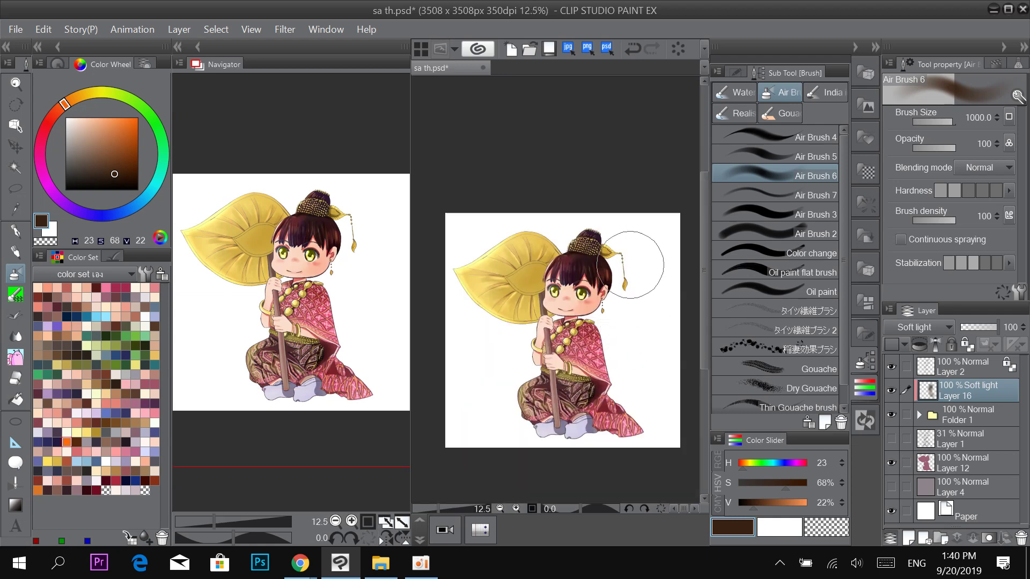
# Deepen the dark-brown shading on the trousers around the feet and staff, reducing the airbrush to size 120.
pyautogui.moveTo(637, 327); pyautogui.dragTo(624, 258)
pyautogui.scroll(2, 600, 282)
pyautogui.press('[')
pyautogui.press('[')
pyautogui.press('[')
pyautogui.press('[')
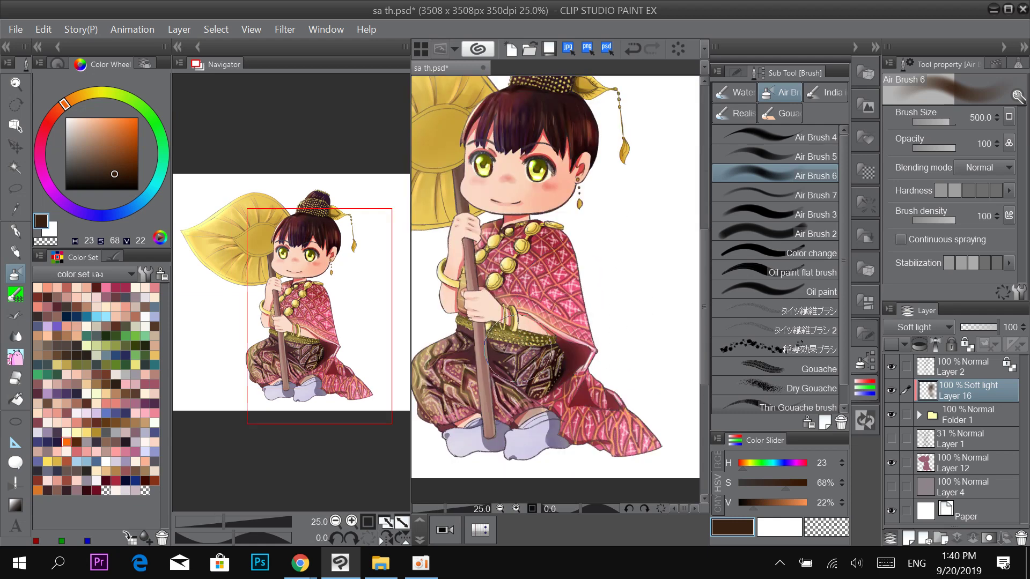
pyautogui.press('[')
pyautogui.moveTo(471, 414)
pyautogui.mouseDown()
pyautogui.moveTo(458, 370)
pyautogui.moveTo(444, 403)
pyautogui.mouseUp()
pyautogui.press('[')
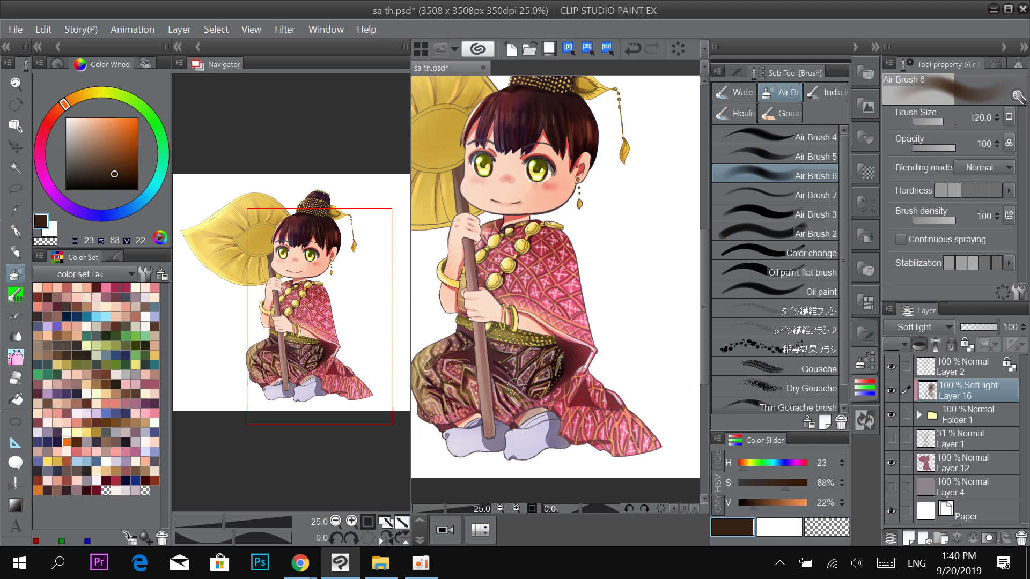
pyautogui.moveTo(494, 365); pyautogui.dragTo(538, 406)
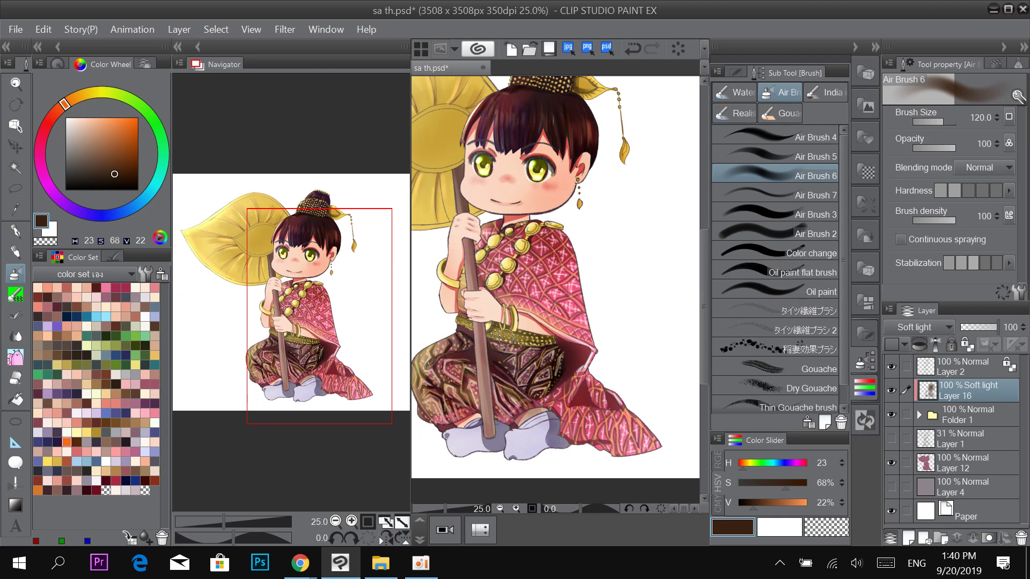
# Airbrush dark-brown Soft light shading across the golden leaf, using sizes 200 to 250.
pyautogui.moveTo(562, 262); pyautogui.dragTo(603, 332)
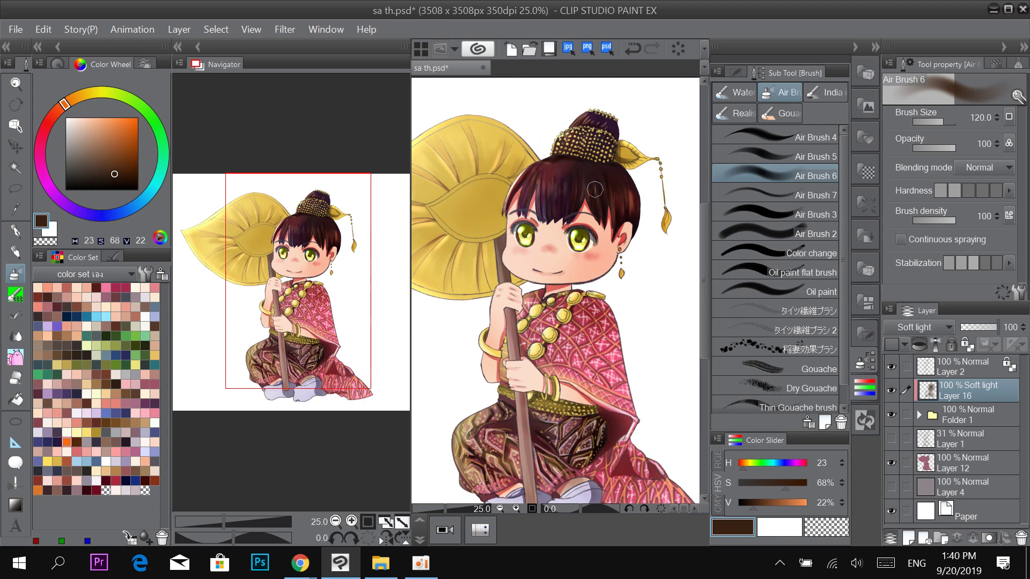
pyautogui.moveTo(493, 221); pyautogui.dragTo(559, 245)
pyautogui.press(']')
pyautogui.press(']')
pyautogui.press(']')
pyautogui.press(']')
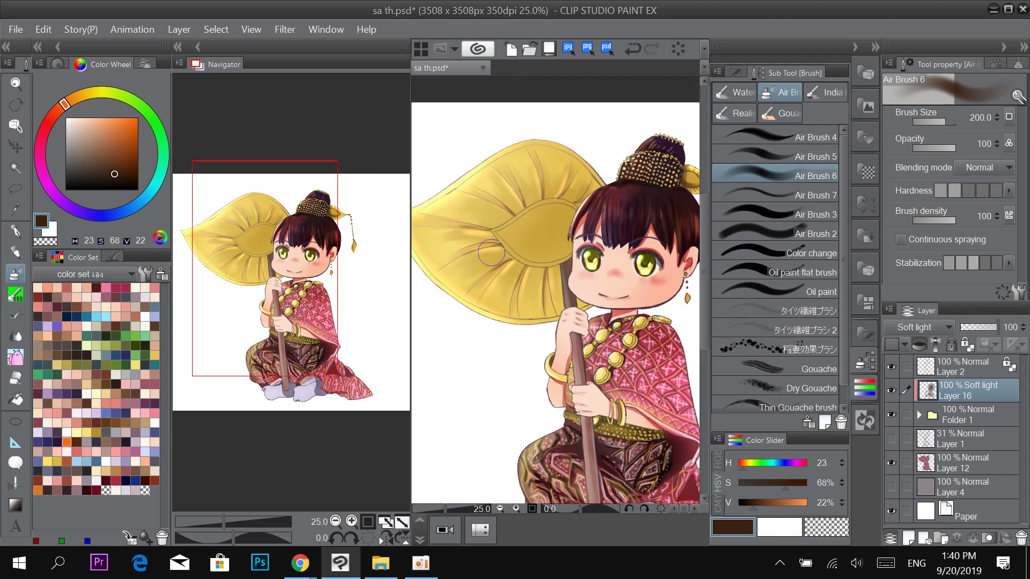
pyautogui.moveTo(472, 253); pyautogui.dragTo(544, 236)
pyautogui.moveTo(470, 228)
pyautogui.mouseDown()
pyautogui.moveTo(550, 232)
pyautogui.moveTo(496, 204)
pyautogui.moveTo(554, 222)
pyautogui.moveTo(516, 190)
pyautogui.mouseUp()
pyautogui.moveTo(447, 237); pyautogui.dragTo(507, 247)
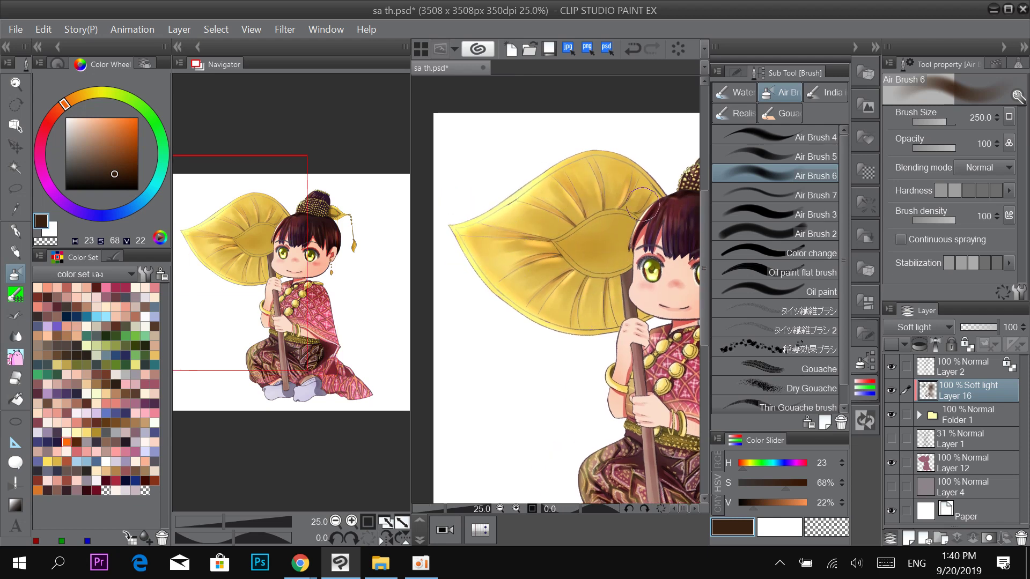
# Examine the new shading on the head, clothing and feet, and compare it in the complete drawing.
pyautogui.moveTo(608, 276); pyautogui.dragTo(502, 276)
pyautogui.press('[')
pyautogui.press('[')
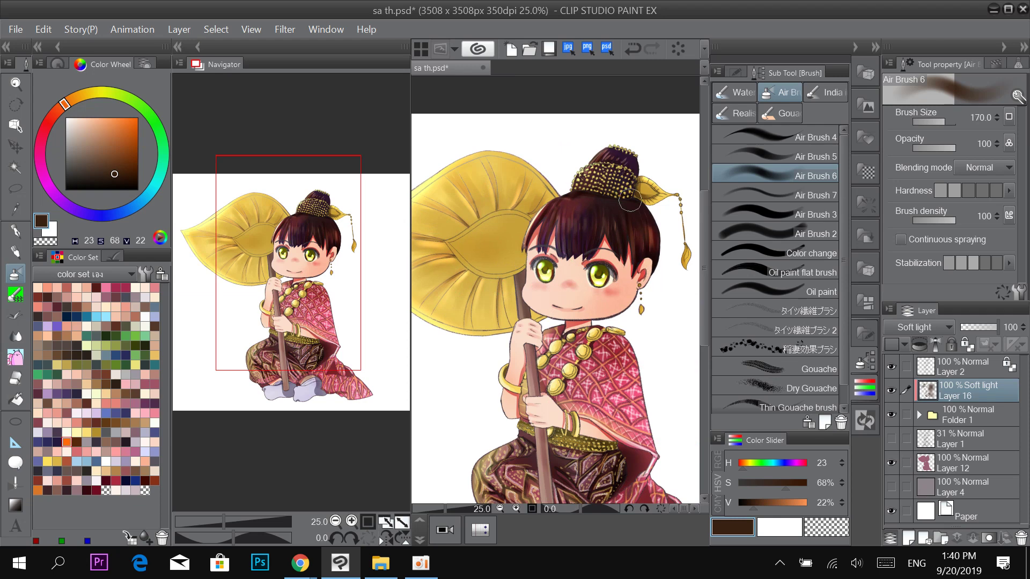
pyautogui.scroll(-2, 671, 172)
pyautogui.hotkey('ctrl', '0')
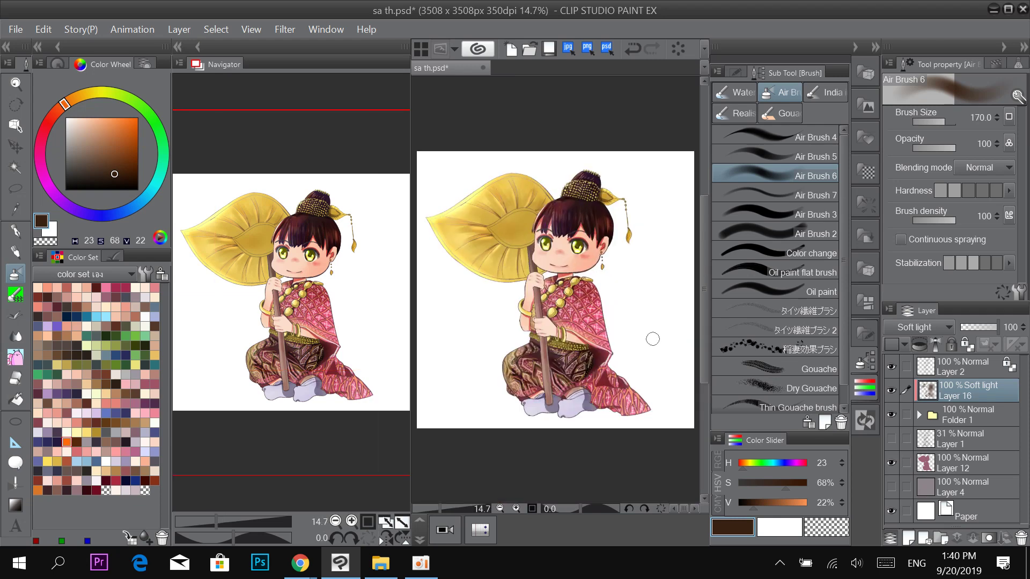
pyautogui.scroll(2, 622, 380)
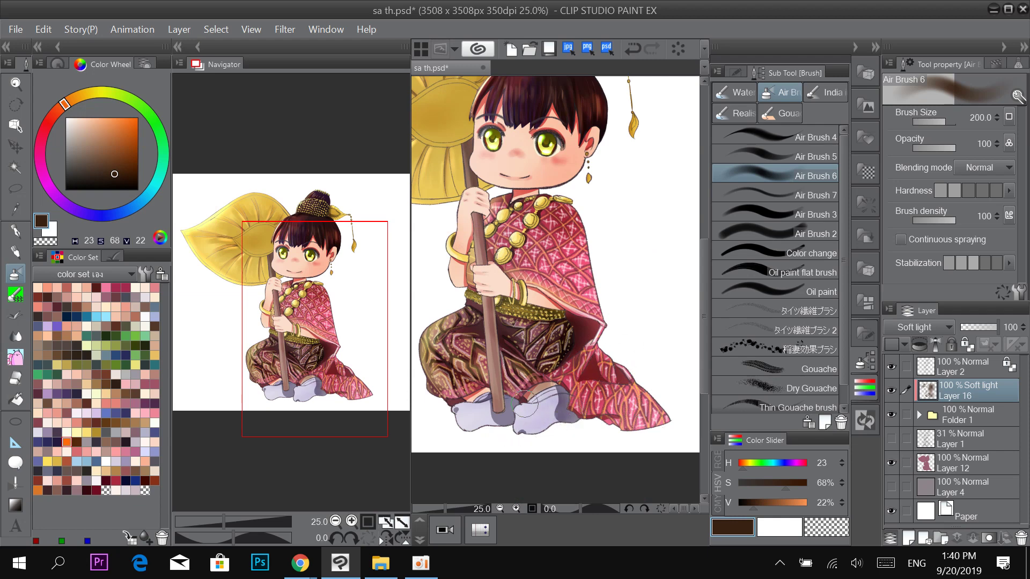
pyautogui.scroll(-2, 535, 381)
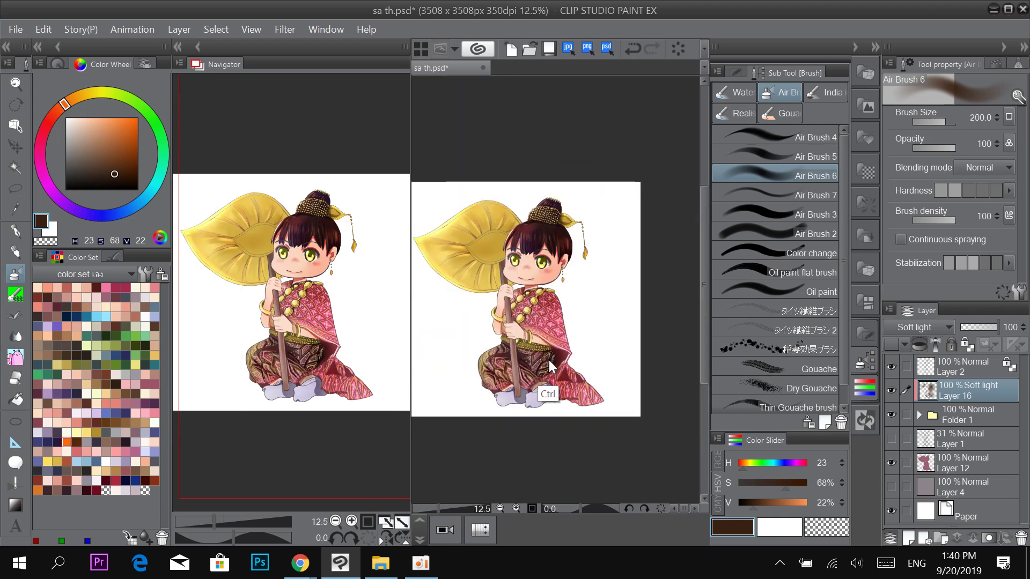
pyautogui.scroll(1, 552, 357)
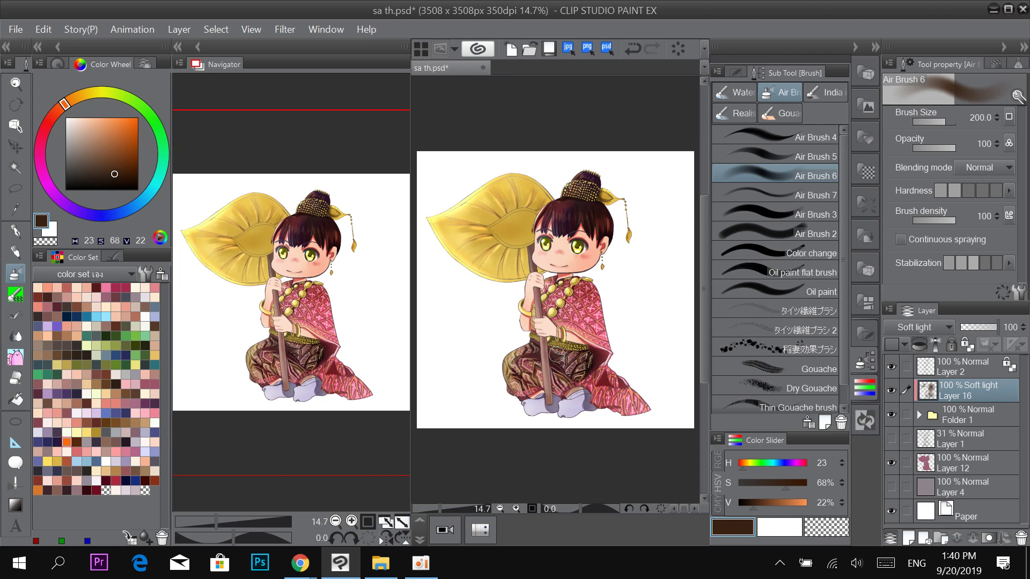
# On a new layer above Layer 4, lasso a flat oval beneath the figure and fill it with greyish mauve (H 332, S 11, V 60).
pyautogui.click(955, 481)
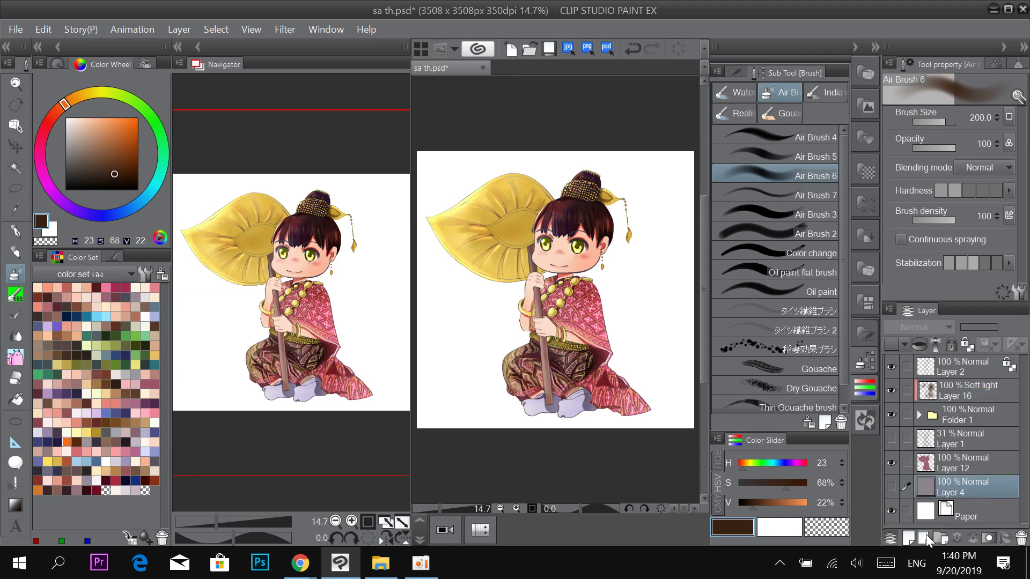
pyautogui.click(908, 540)
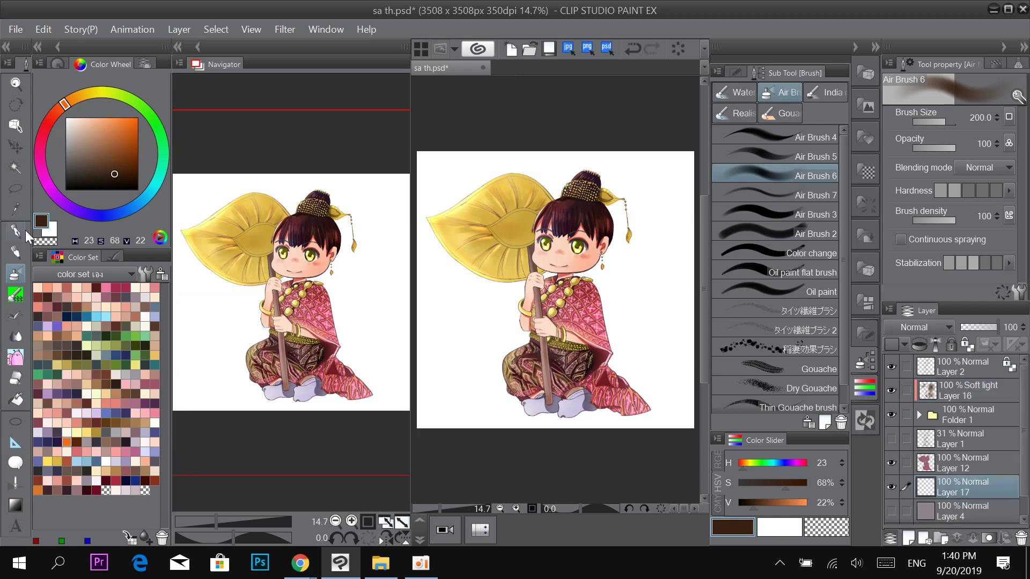
pyautogui.click(18, 188)
pyautogui.moveTo(625, 381); pyautogui.dragTo(585, 364)
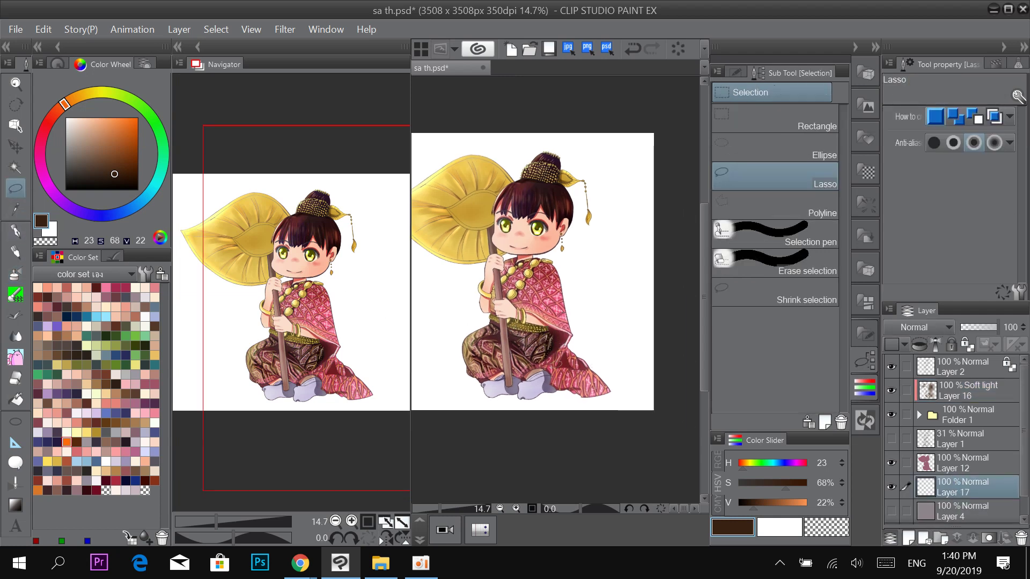
pyautogui.moveTo(581, 398)
pyautogui.mouseDown()
pyautogui.moveTo(474, 400)
pyautogui.moveTo(486, 381)
pyautogui.mouseUp()
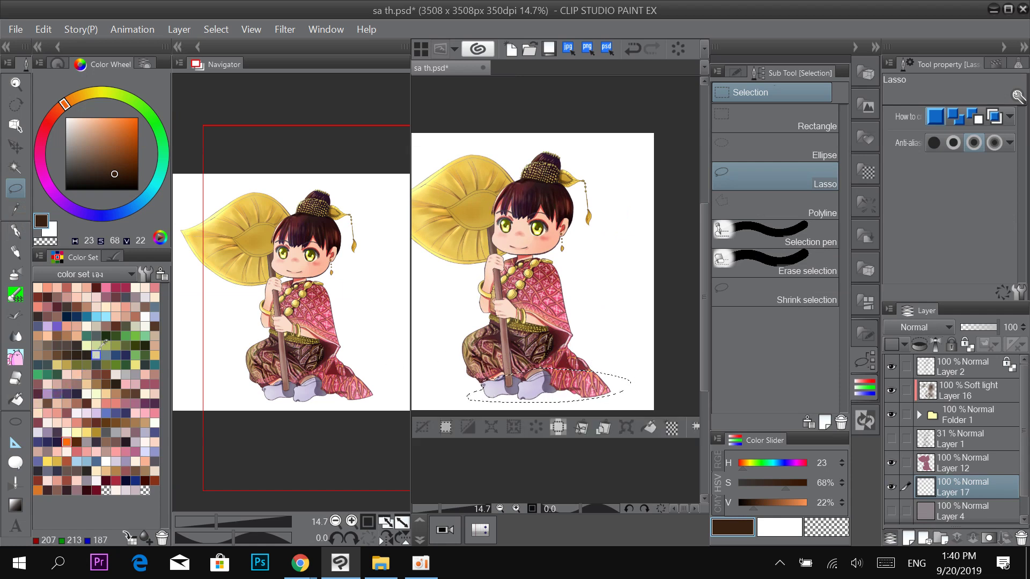
pyautogui.click(135, 297)
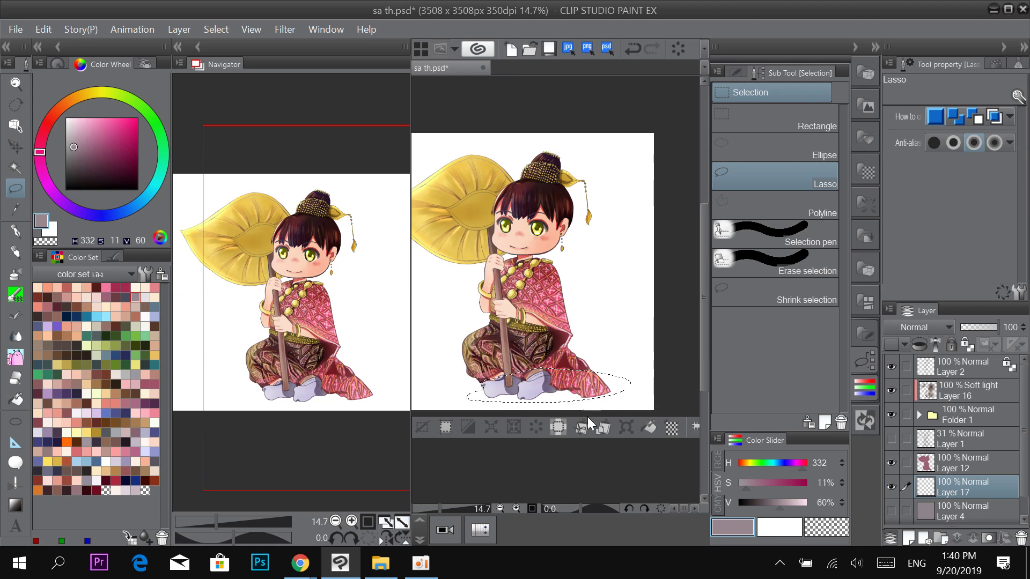
pyautogui.click(647, 427)
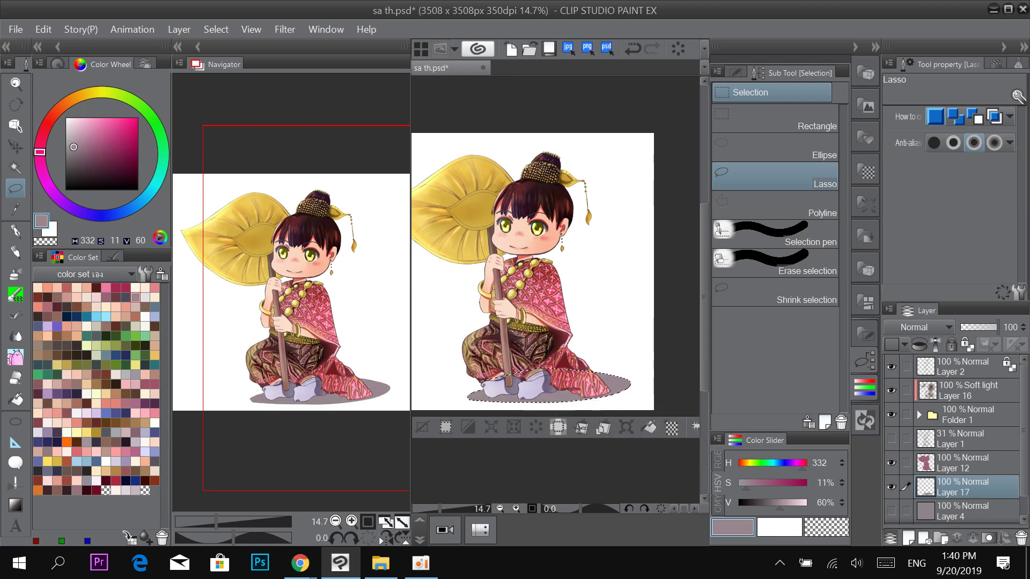
pyautogui.hotkey('ctrl', 'd')
# Soften the oval ground shadow with a Gaussian blur at strength 43.08.
pyautogui.click(286, 33)
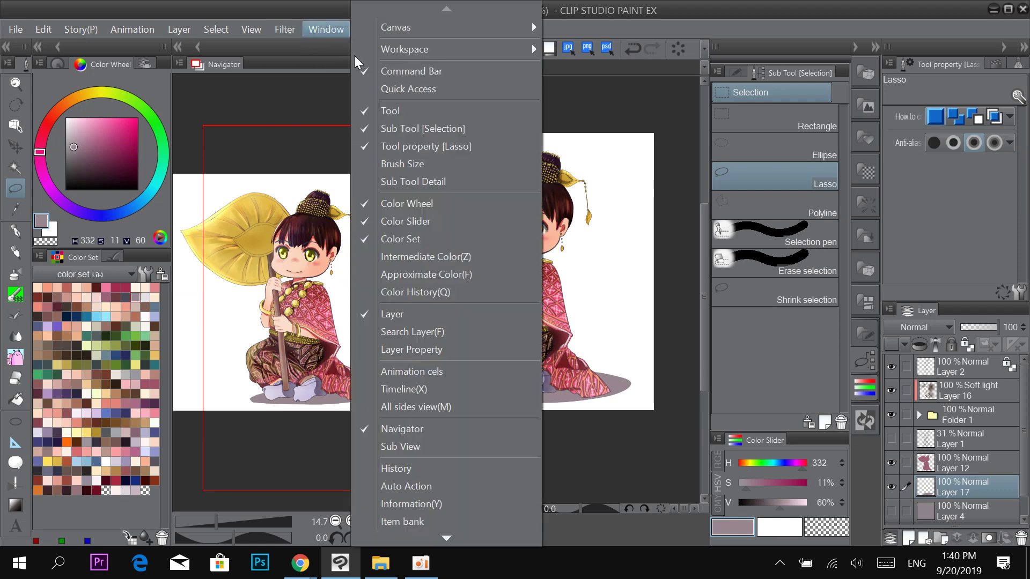
pyautogui.moveTo(216, 29)
pyautogui.moveTo(251, 30)
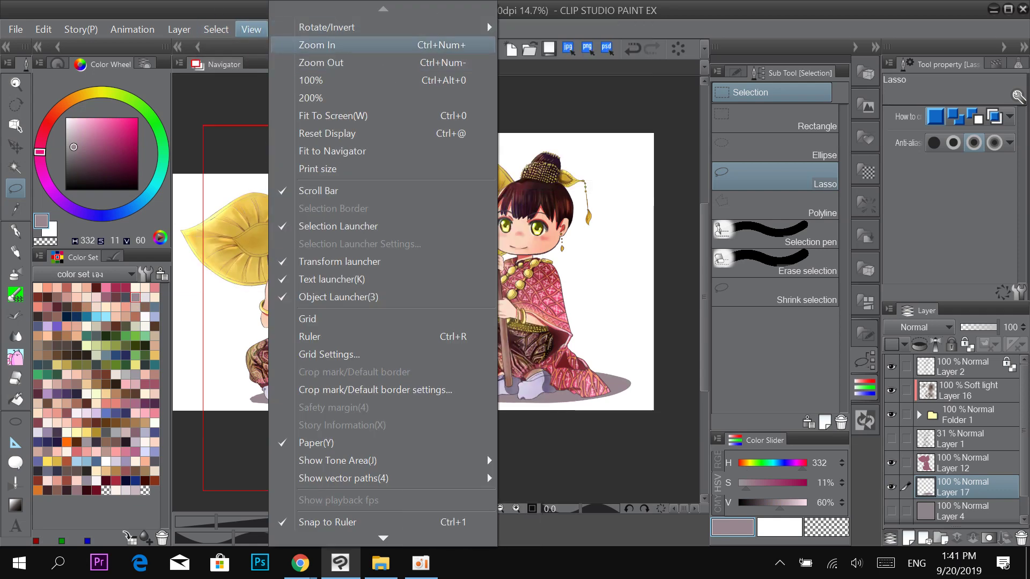
pyautogui.click(265, 28)
pyautogui.click(285, 30)
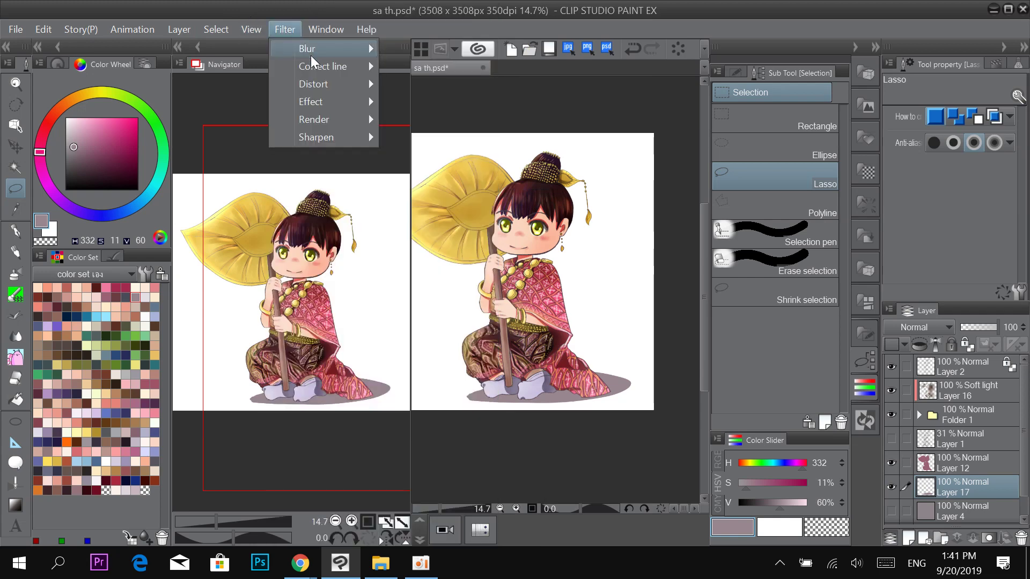
pyautogui.moveTo(317, 49)
pyautogui.click(450, 90)
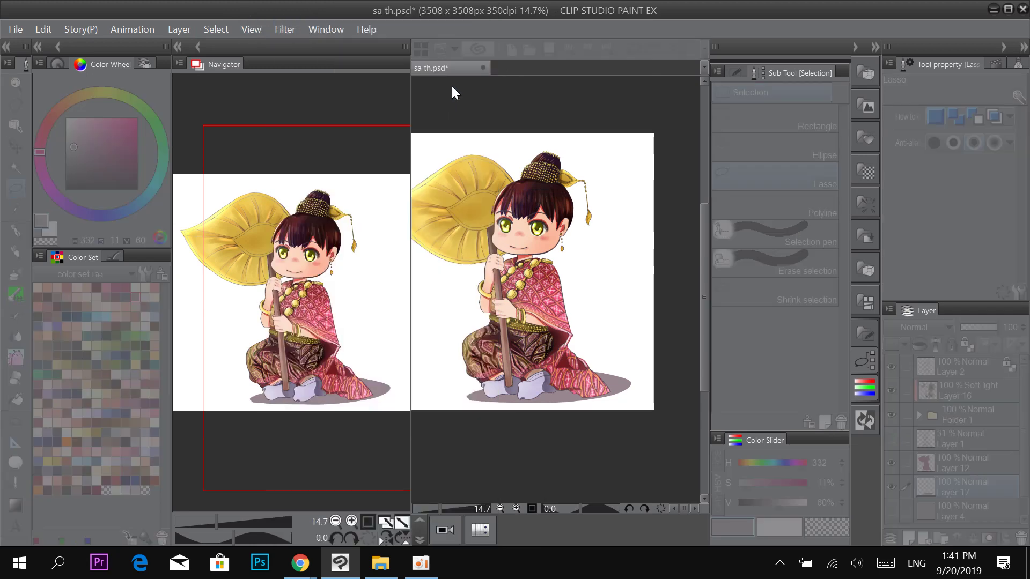
pyautogui.moveTo(622, 275); pyautogui.dragTo(647, 275)
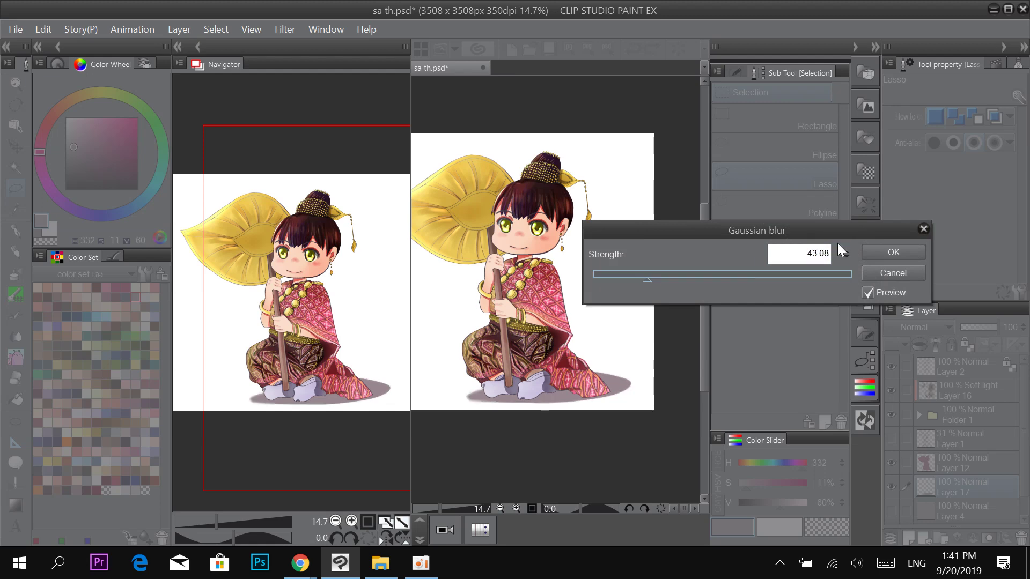
pyautogui.click(879, 252)
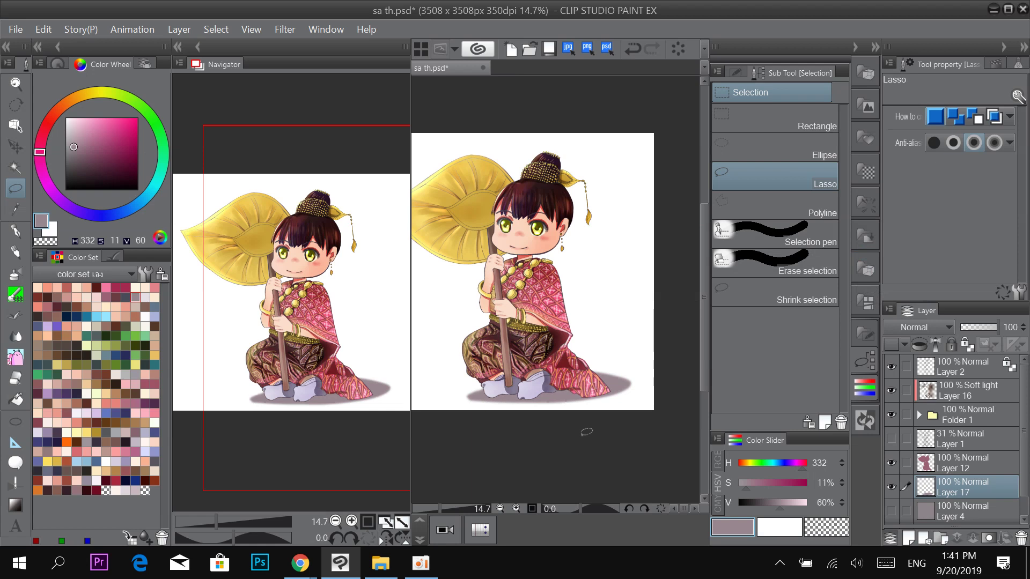
# Lower the oval ground shadow layer's opacity to 49%.
pyautogui.moveTo(976, 329); pyautogui.dragTo(976, 330)
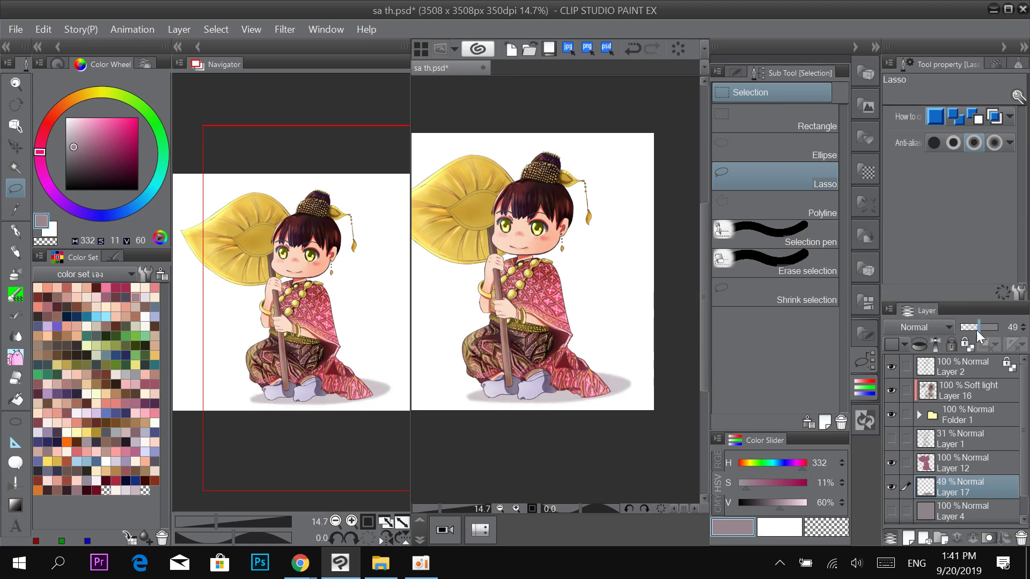
pyautogui.hotkey('ctrl', '+')
pyautogui.hotkey('ctrl', '-')
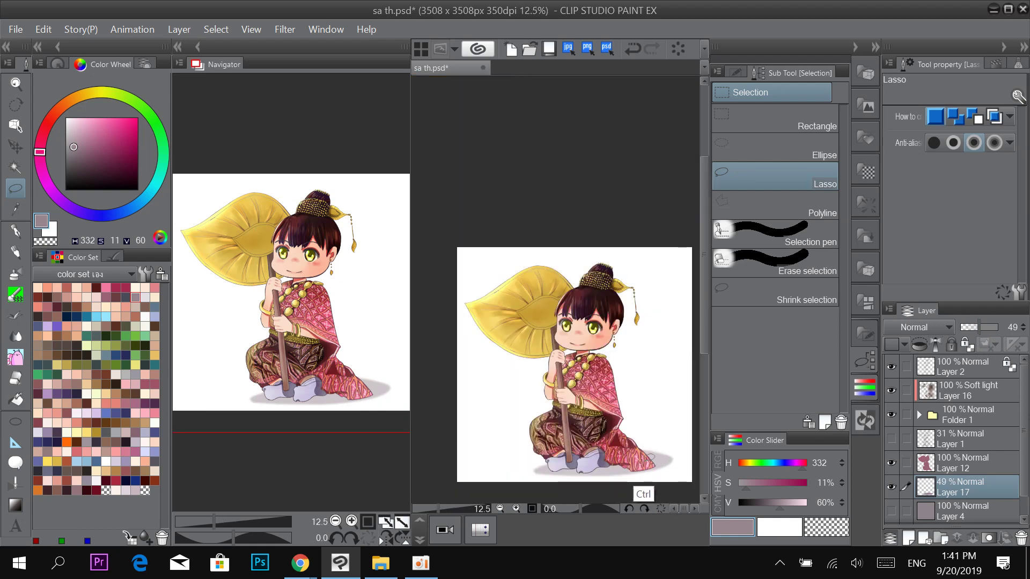
# Shift the ground shadow slightly toward the shawl's trailing hem with the Move layer tool.
pyautogui.click(15, 146)
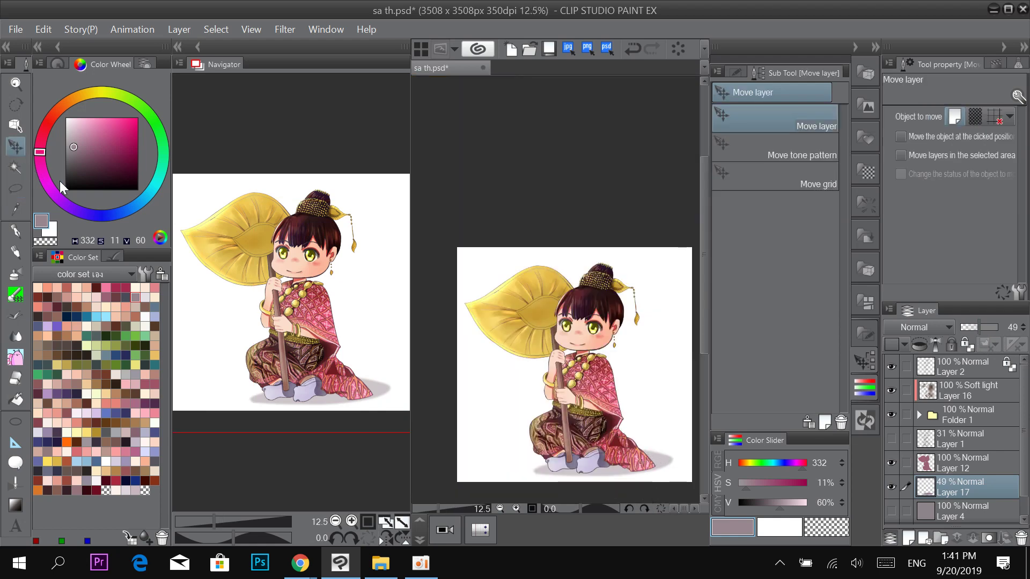
pyautogui.moveTo(656, 432); pyautogui.dragTo(606, 337)
pyautogui.hotkey('ctrl', '+')
pyautogui.moveTo(552, 381); pyautogui.dragTo(577, 380)
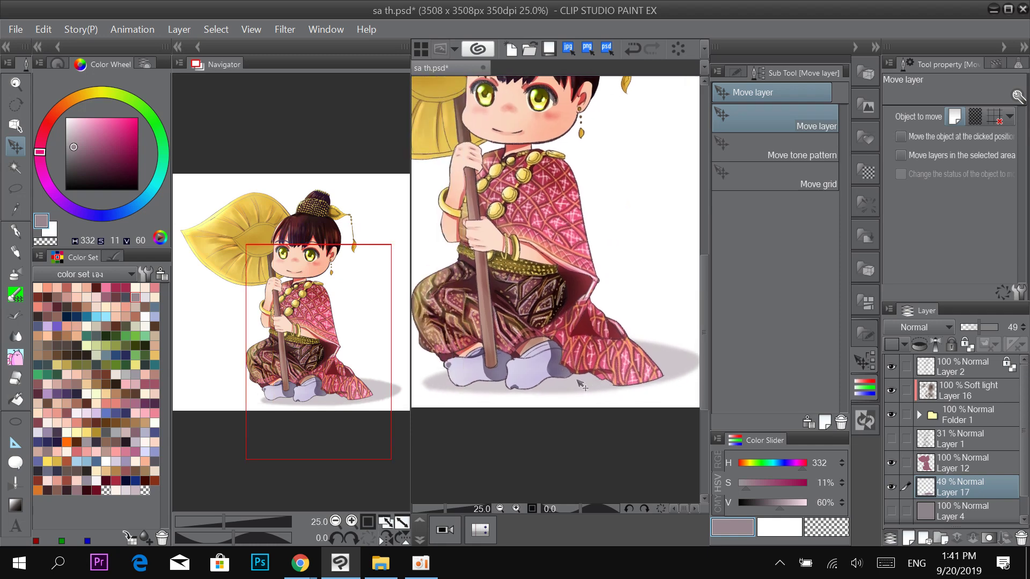
pyautogui.scroll(-2, 582, 385)
pyautogui.scroll(1, 609, 385)
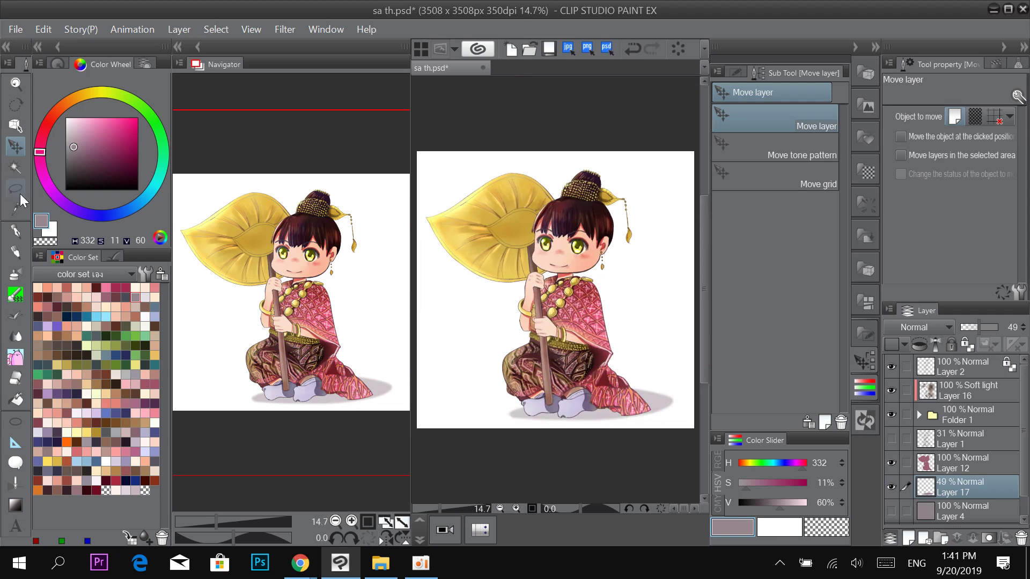
# On another new layer, lasso an elongated shadow beneath the golden leaf, fill it with the same greyish mauve and deselect it.
pyautogui.click(909, 538)
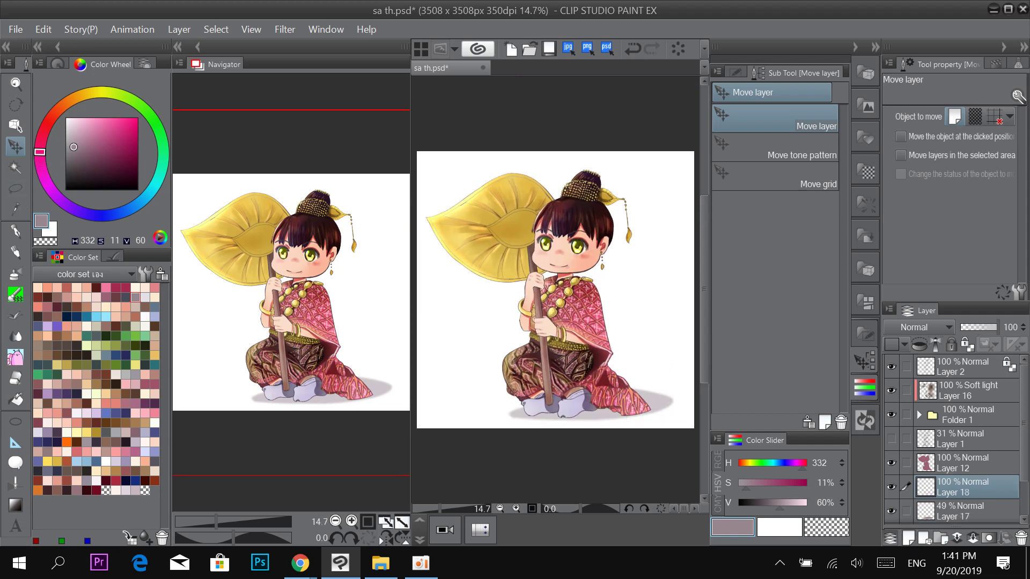
pyautogui.moveTo(456, 360); pyautogui.dragTo(570, 339)
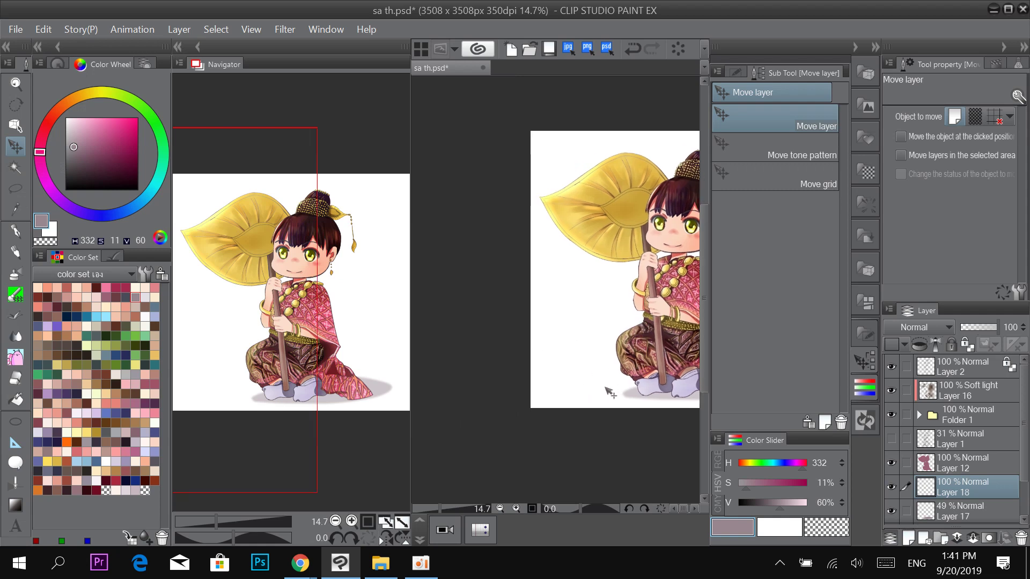
pyautogui.click(16, 188)
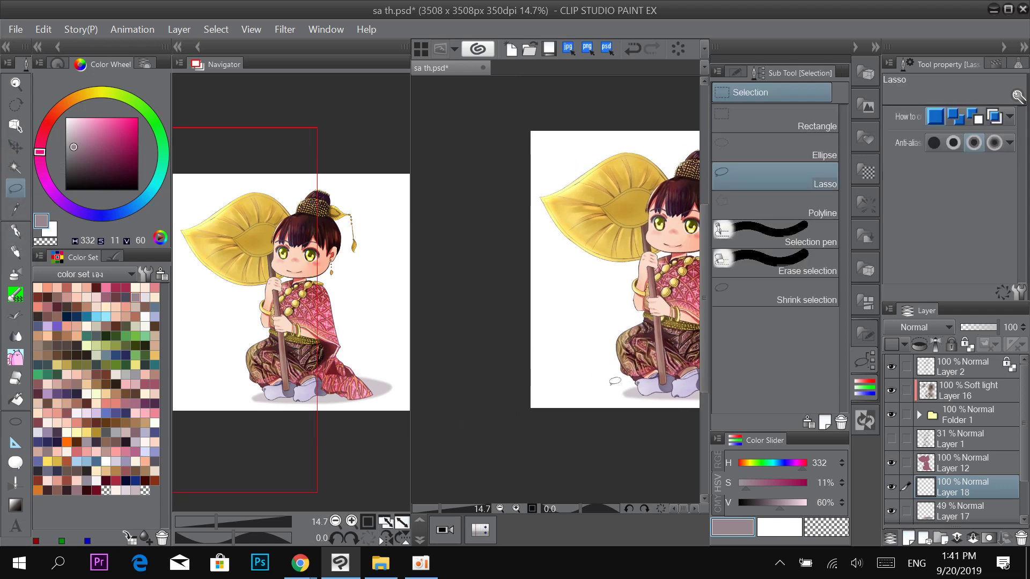
pyautogui.moveTo(629, 389)
pyautogui.mouseDown()
pyautogui.moveTo(544, 387)
pyautogui.moveTo(627, 390)
pyautogui.mouseUp()
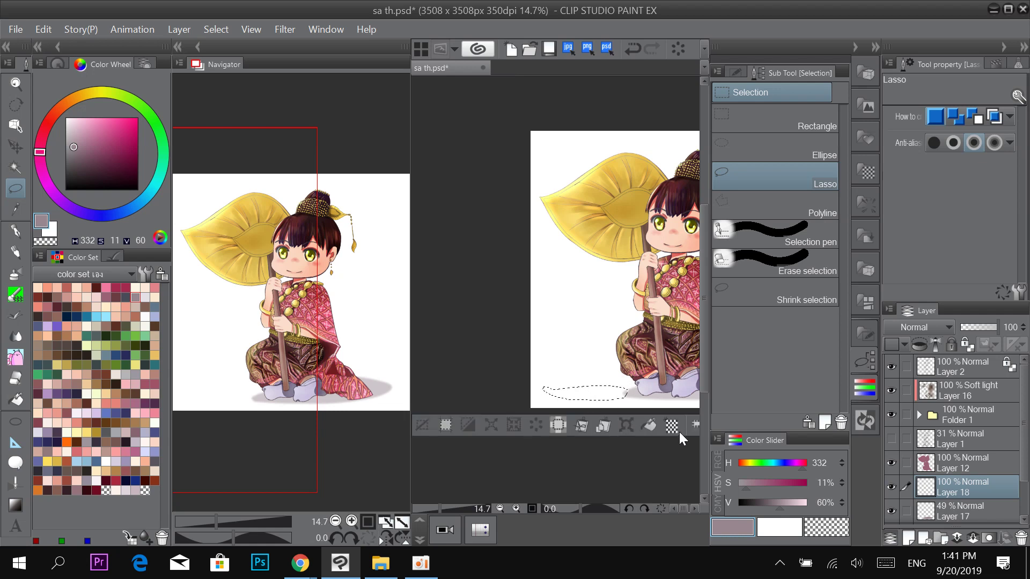
pyautogui.hscroll(2, 679, 432)
pyautogui.click(650, 416)
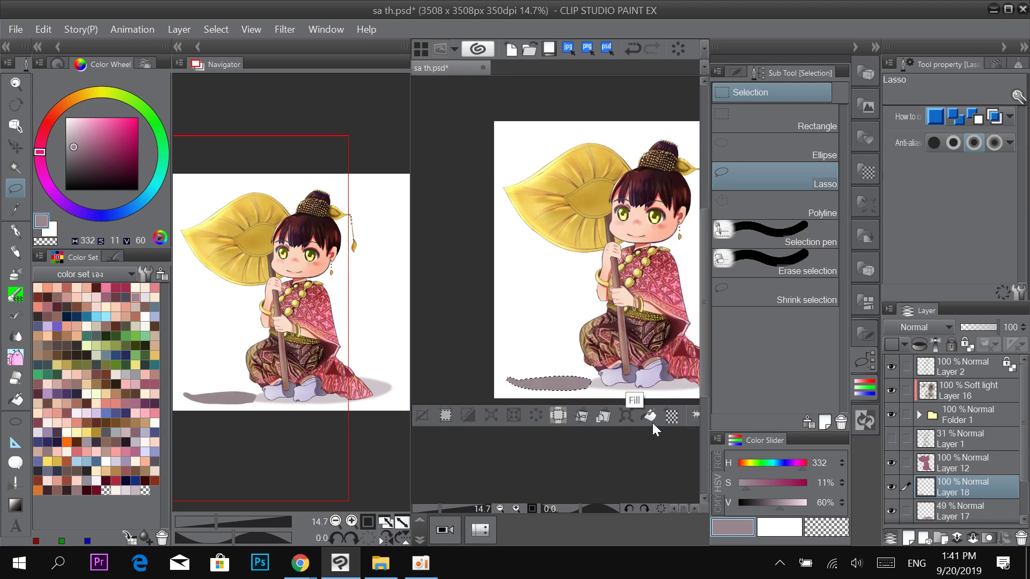
pyautogui.hotkey('ctrl', 'd')
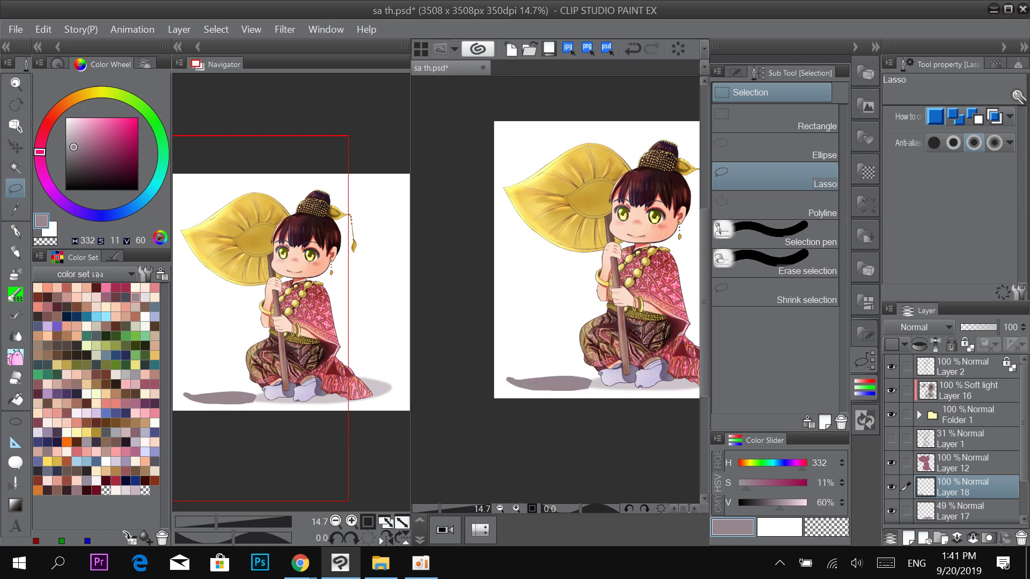
# Set the figure shadow layer's opacity to 100% and soften the leaf shadow on the layer above with a Gaussian blur.
pyautogui.click(967, 506)
pyautogui.moveTo(986, 327); pyautogui.dragTo(1024, 338)
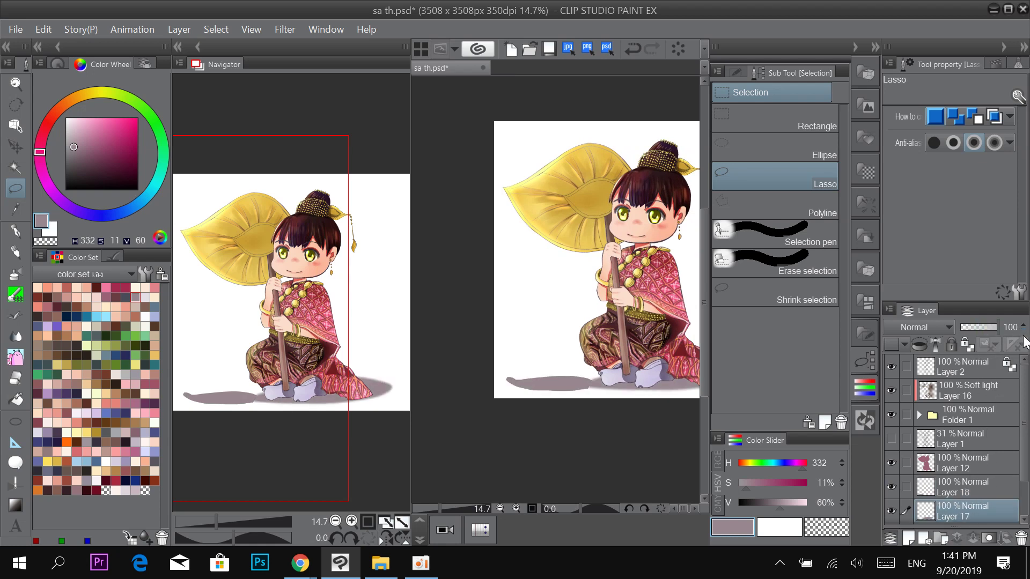
pyautogui.click(970, 482)
pyautogui.click(289, 31)
pyautogui.moveTo(303, 50)
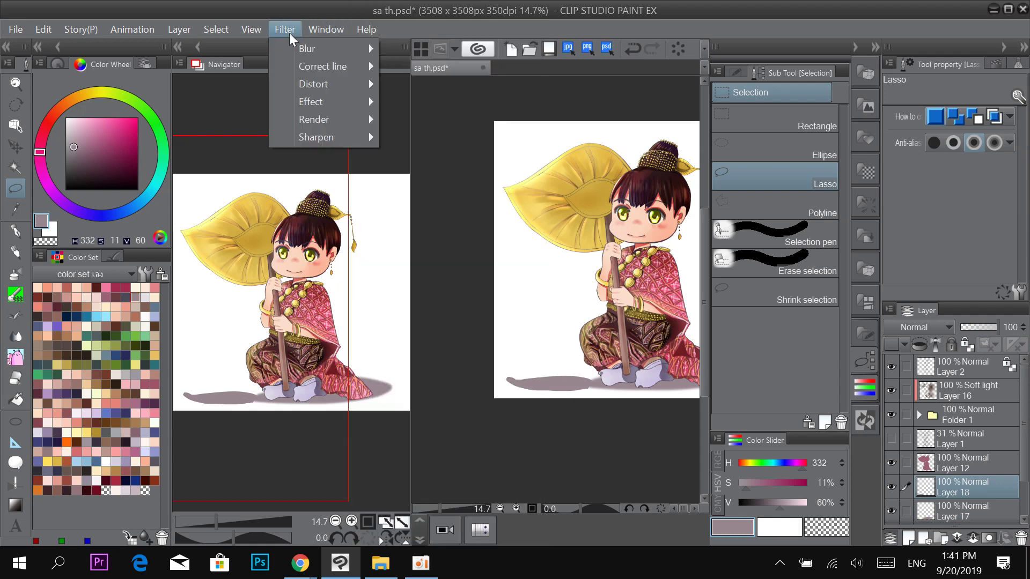
pyautogui.click(445, 87)
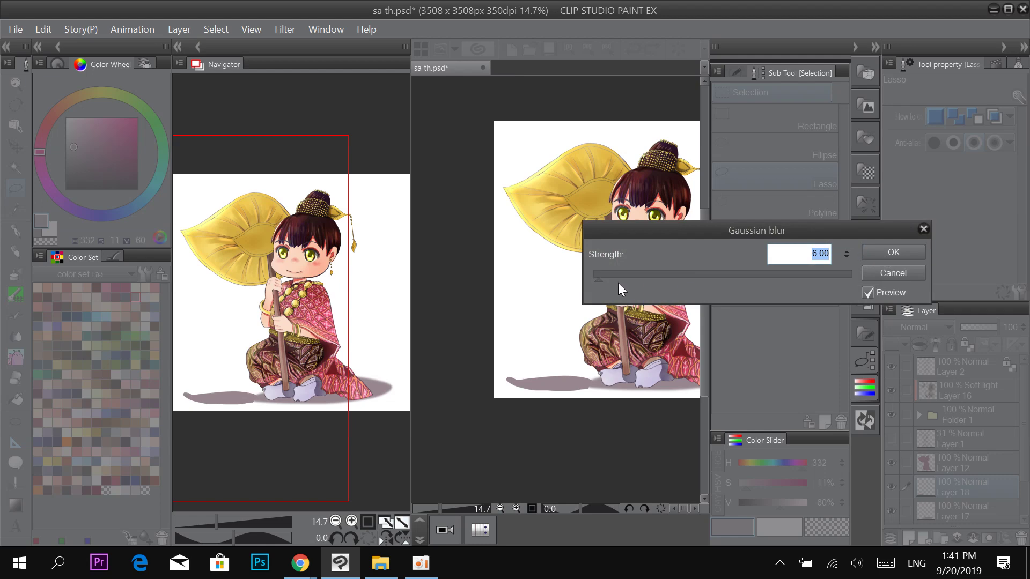
pyautogui.click(620, 278)
pyautogui.click(888, 258)
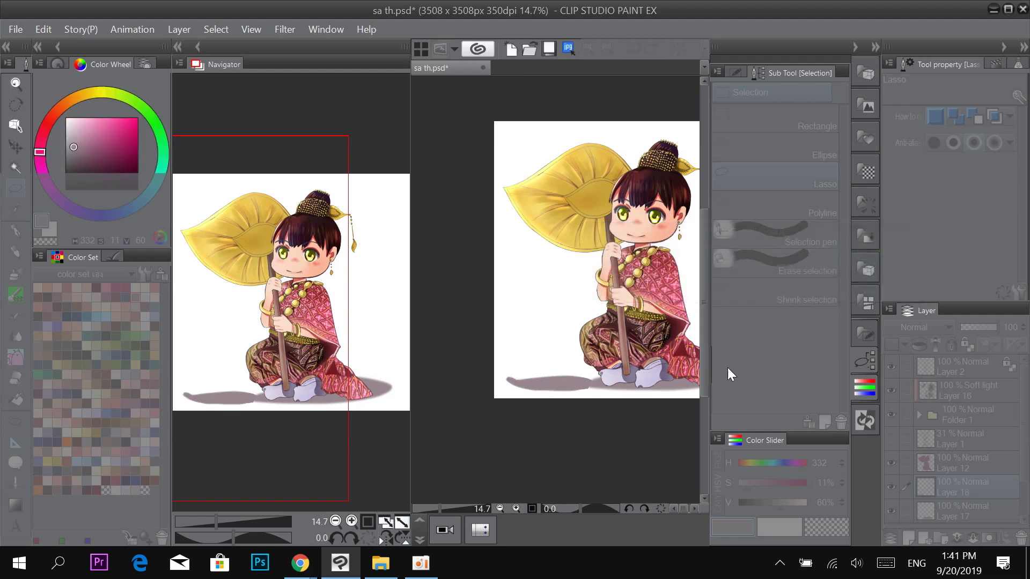
# Trim the leaf shadow's pointed outer end with the Hard 2 eraser at size 200.
pyautogui.moveTo(651, 449); pyautogui.dragTo(606, 432)
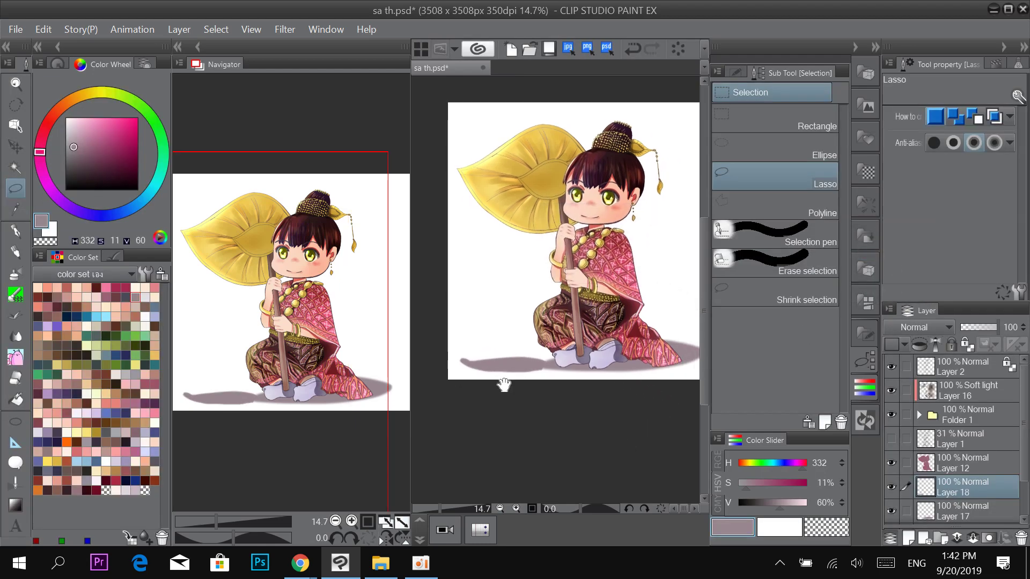
pyautogui.moveTo(488, 417); pyautogui.dragTo(536, 412)
pyautogui.press('e')
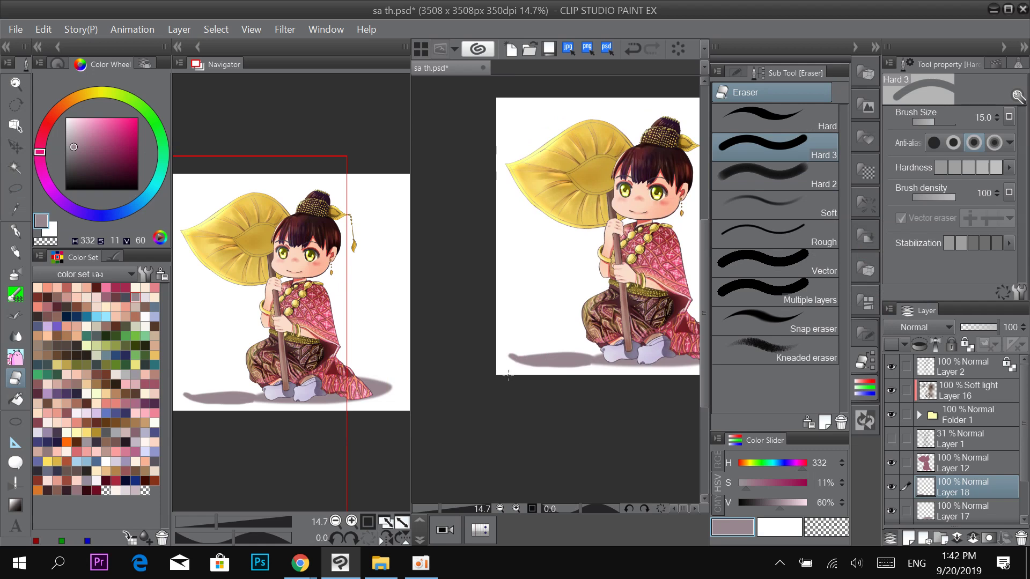
pyautogui.click(745, 171)
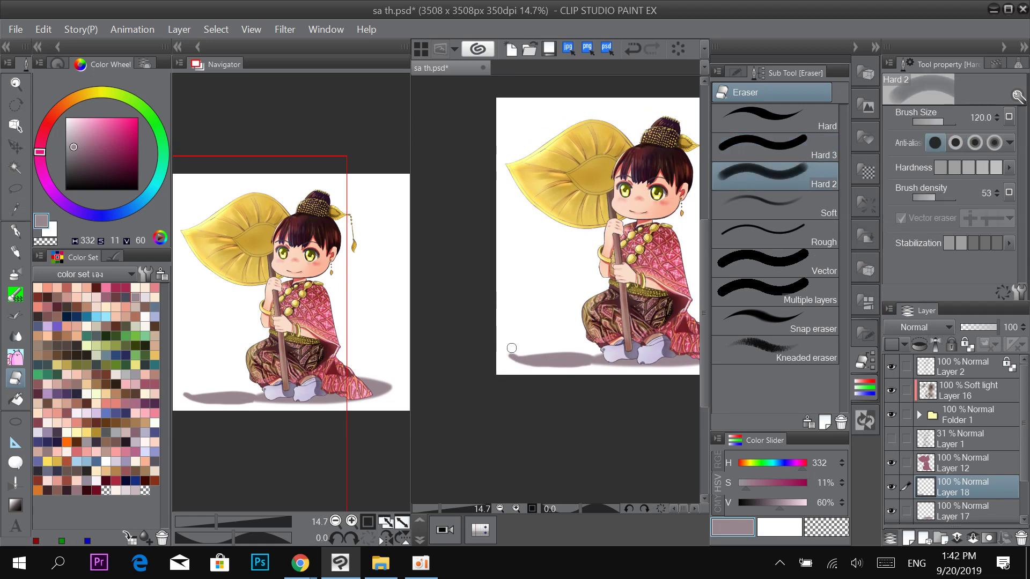
pyautogui.press(']')
# Merge the two ground shadow layers and set the merged layer's opacity to 62%.
pyautogui.keyDown('ctrl'); pyautogui.click(983, 508); pyautogui.keyUp('ctrl')
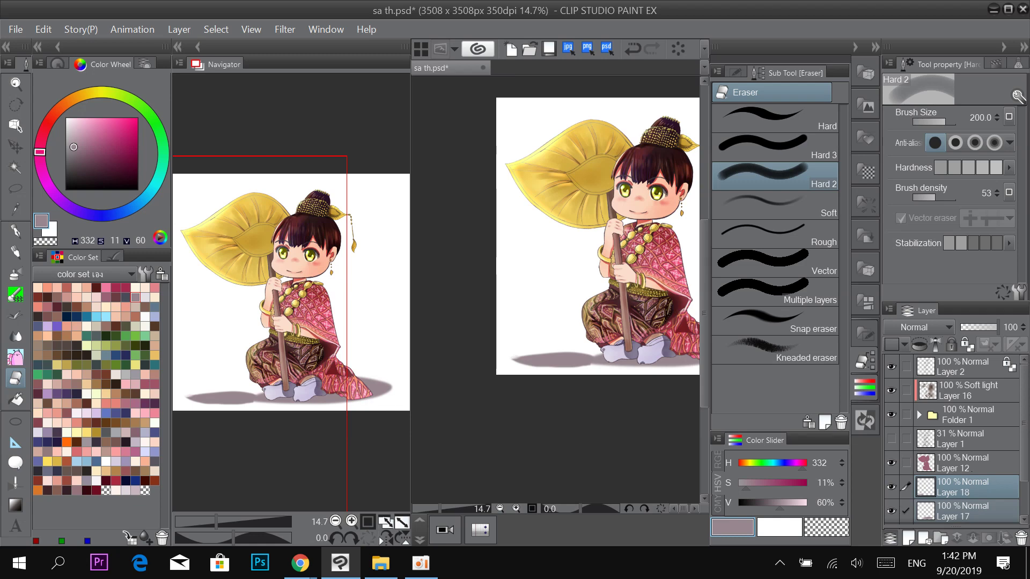
pyautogui.rightClick(973, 488)
pyautogui.click(964, 422)
pyautogui.click(978, 328)
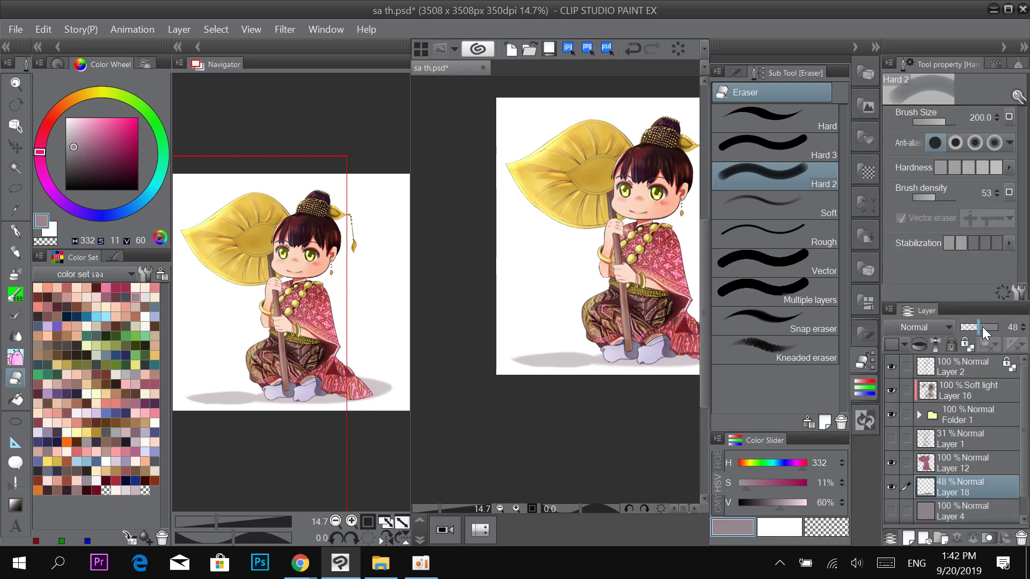
pyautogui.click(987, 327)
pyautogui.moveTo(614, 414); pyautogui.dragTo(575, 423)
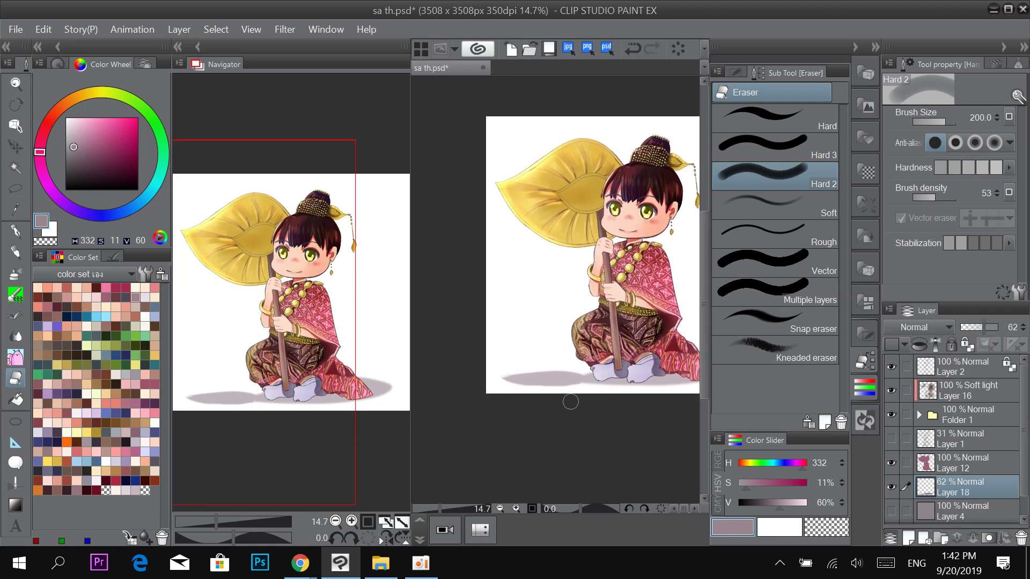
# Try to fade the leaf shadow's edges with the Hard 2 eraser at size 500 and minimum hardness.
pyautogui.press(']')
pyautogui.press(']')
pyautogui.press(']')
pyautogui.press(']')
pyautogui.moveTo(497, 376)
pyautogui.mouseDown()
pyautogui.moveTo(504, 387)
pyautogui.moveTo(588, 402)
pyautogui.moveTo(540, 402)
pyautogui.moveTo(580, 403)
pyautogui.mouseUp()
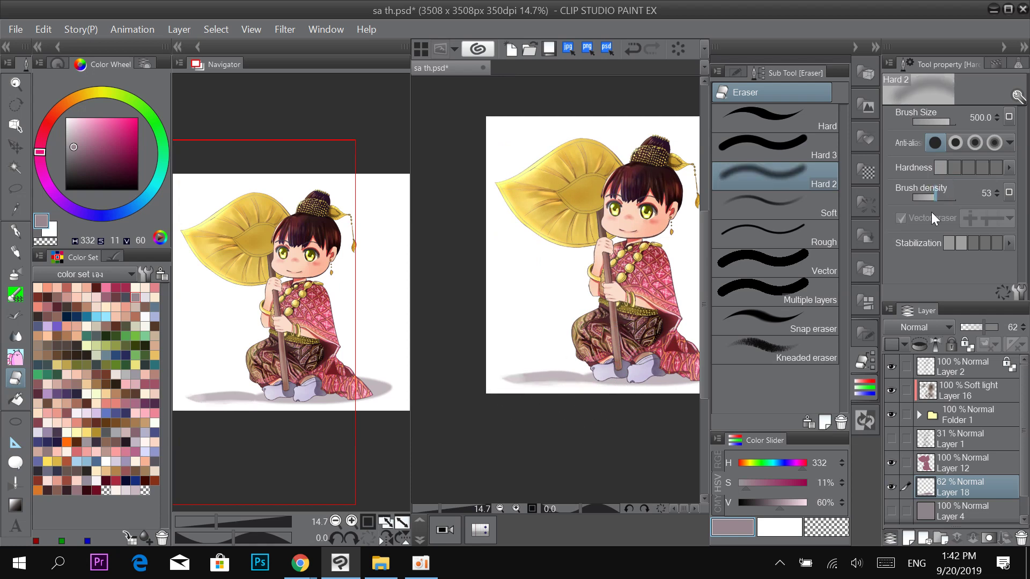
pyautogui.hotkey('ctrl', 'z')
pyautogui.hotkey('ctrl', 'z')
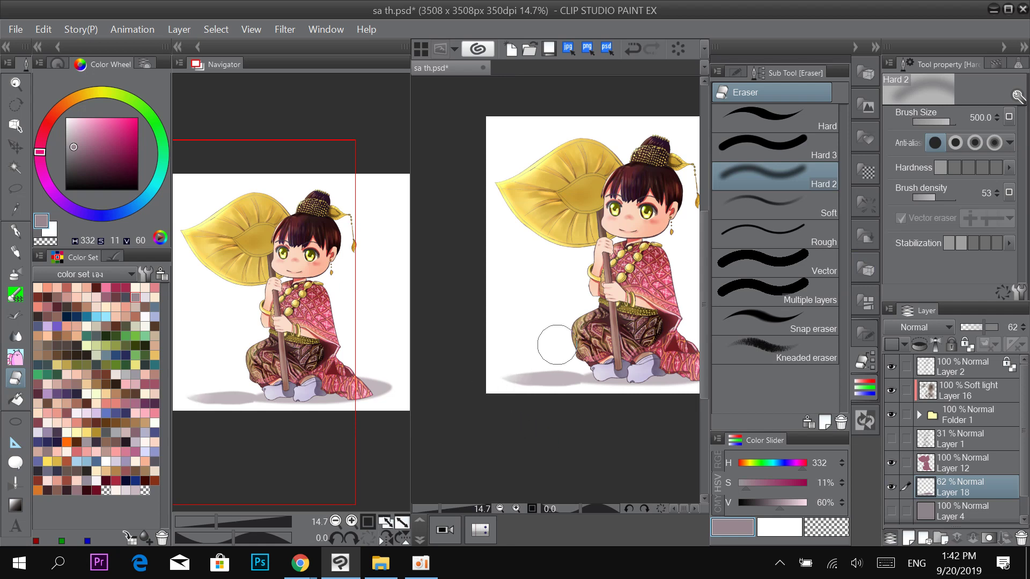
# Fade the ground shadow's outer edges on both sides of the figure with the Hard 2 eraser at size 500 and density 53.
pyautogui.moveTo(484, 377)
pyautogui.mouseDown()
pyautogui.moveTo(524, 362)
pyautogui.moveTo(543, 391)
pyautogui.mouseUp()
pyautogui.moveTo(615, 409); pyautogui.dragTo(562, 404)
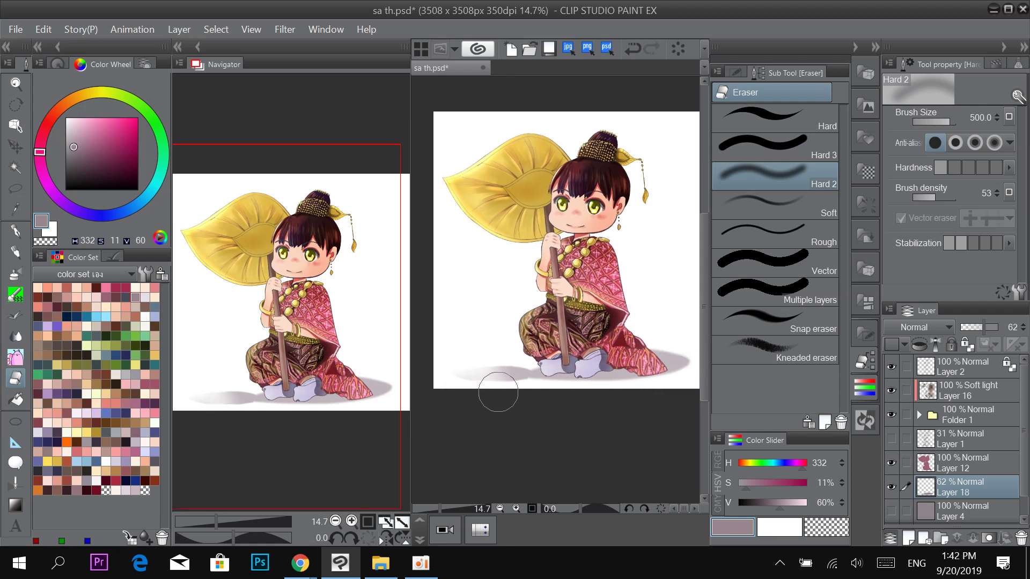
pyautogui.moveTo(499, 391)
pyautogui.mouseDown()
pyautogui.moveTo(567, 393)
pyautogui.moveTo(469, 422)
pyautogui.mouseUp()
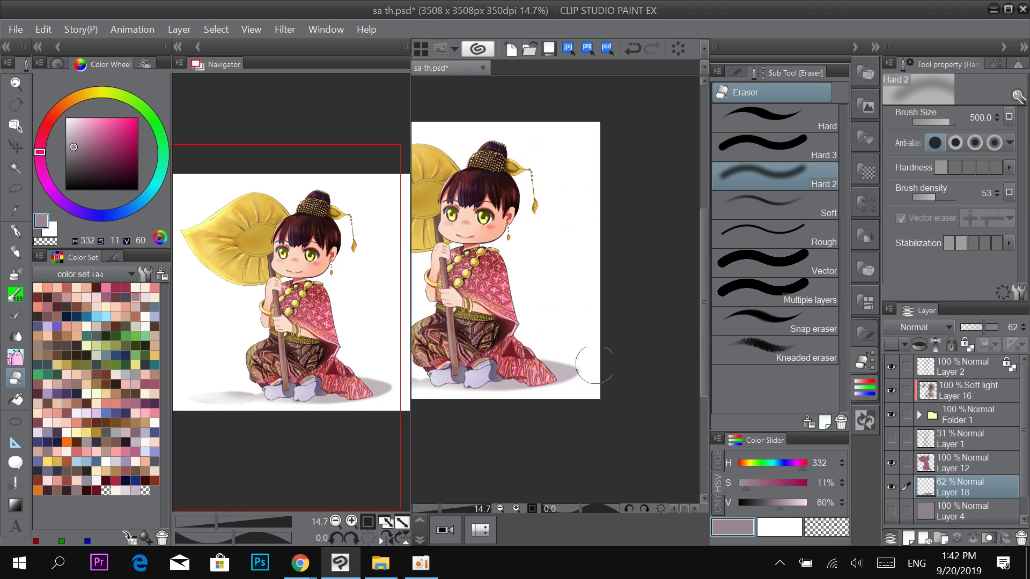
pyautogui.moveTo(593, 361)
pyautogui.mouseDown()
pyautogui.moveTo(570, 347)
pyautogui.moveTo(553, 352)
pyautogui.moveTo(694, 383)
pyautogui.mouseUp()
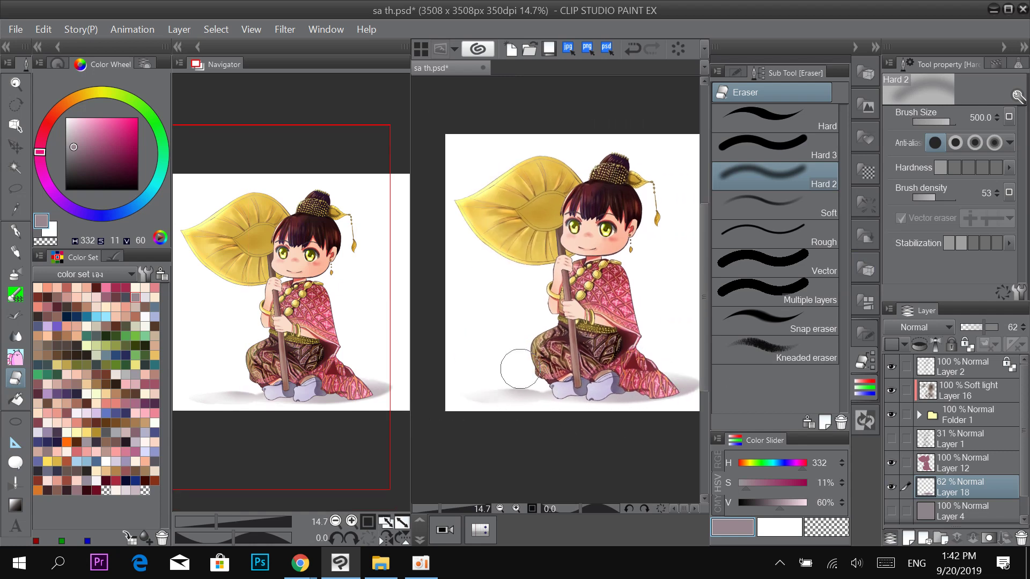
pyautogui.moveTo(612, 359); pyautogui.dragTo(557, 356)
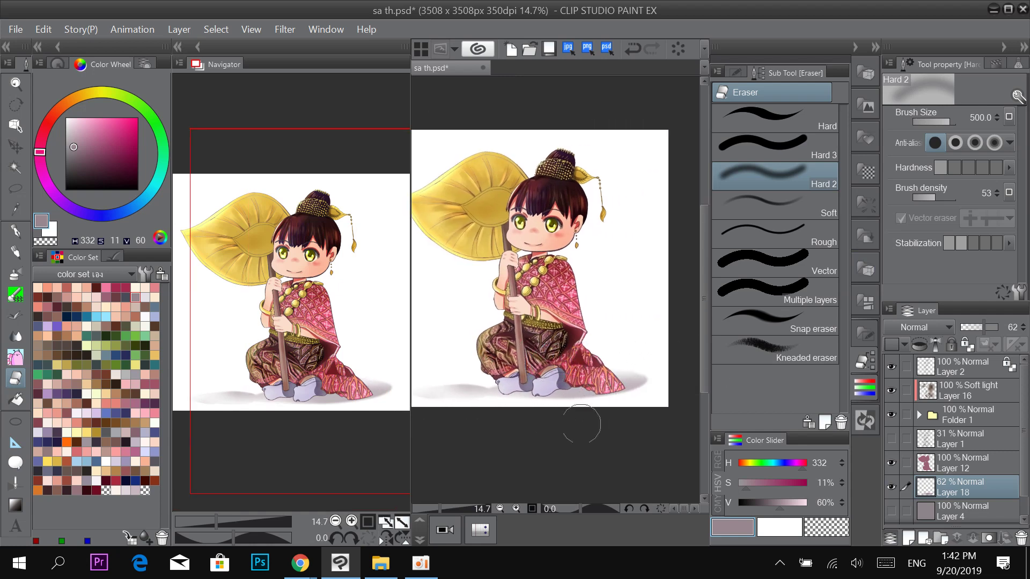
pyautogui.moveTo(514, 411); pyautogui.dragTo(568, 399)
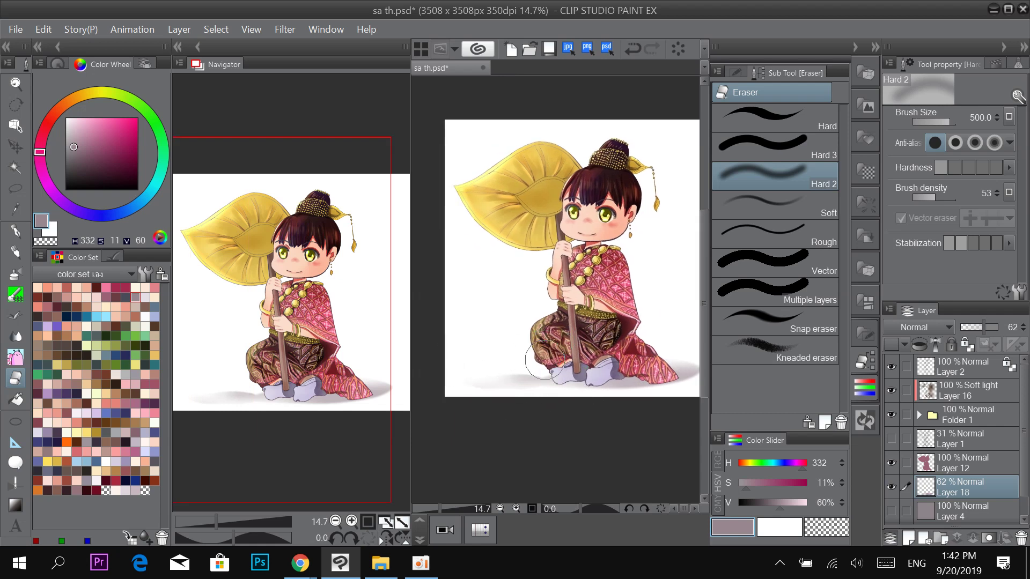
pyautogui.moveTo(611, 360); pyautogui.dragTo(516, 365)
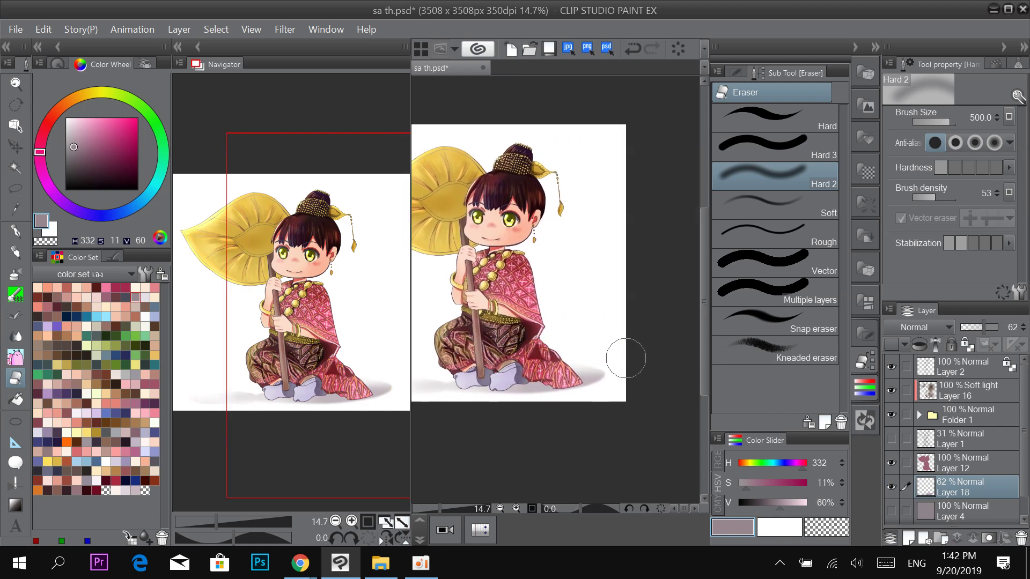
pyautogui.moveTo(516, 403); pyautogui.dragTo(633, 388)
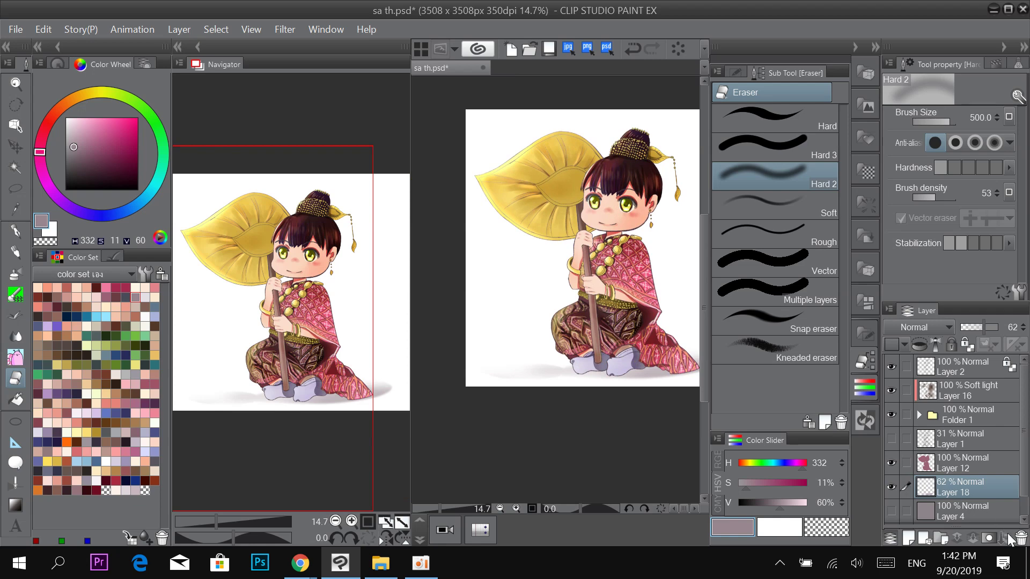
# Delete the merged ground shadow layer beneath the figure.
pyautogui.click(1022, 538)
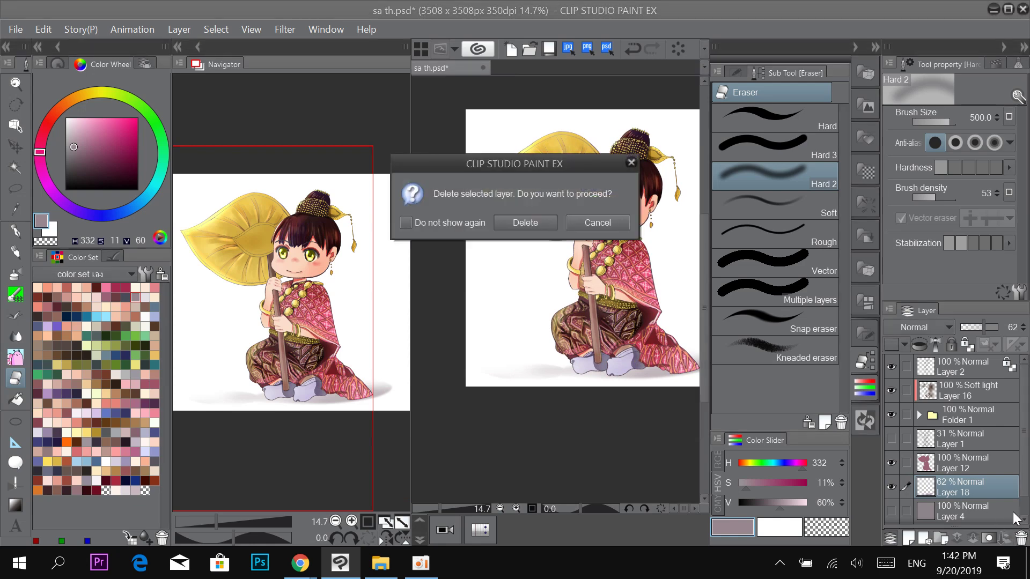